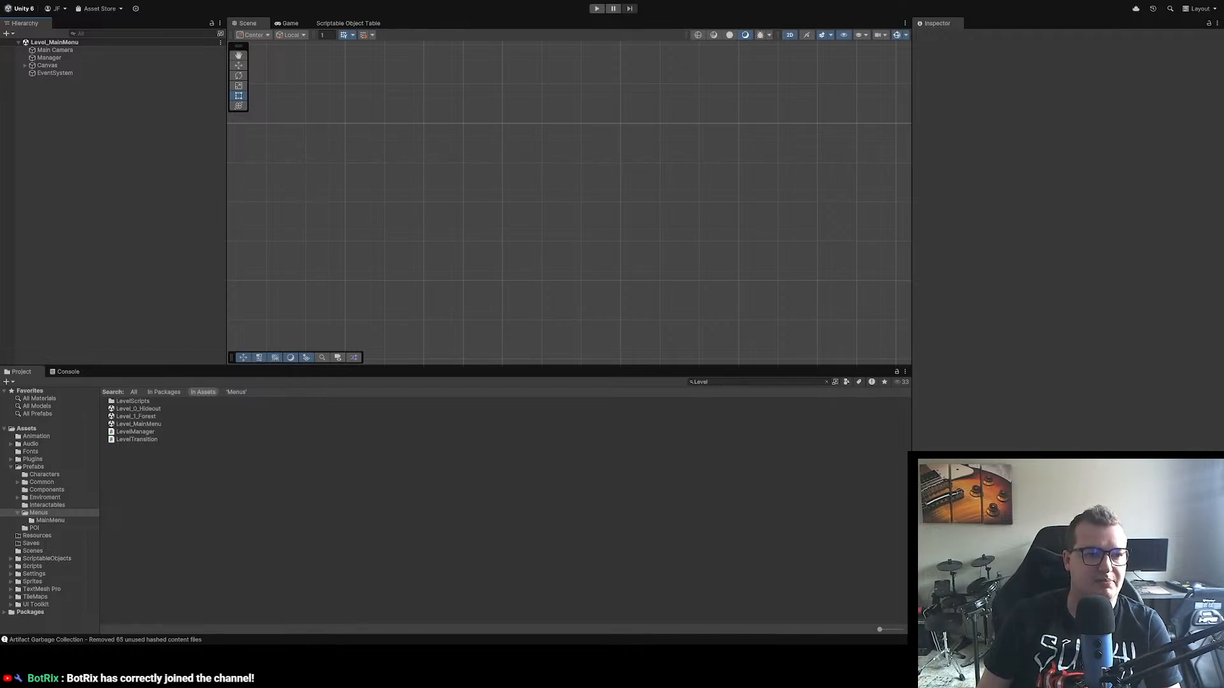
Step: Run the main menu scene in play mode and test the game's Quit option
left_click(596, 9)
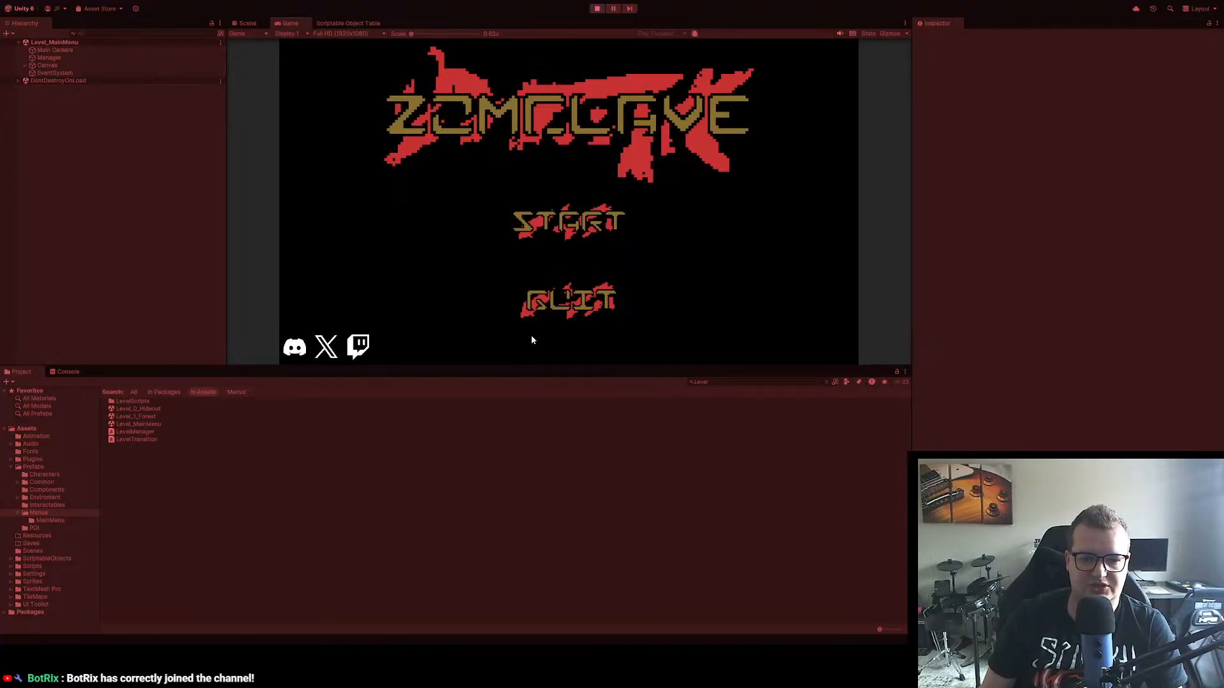
left_click(559, 296)
left_click(597, 8)
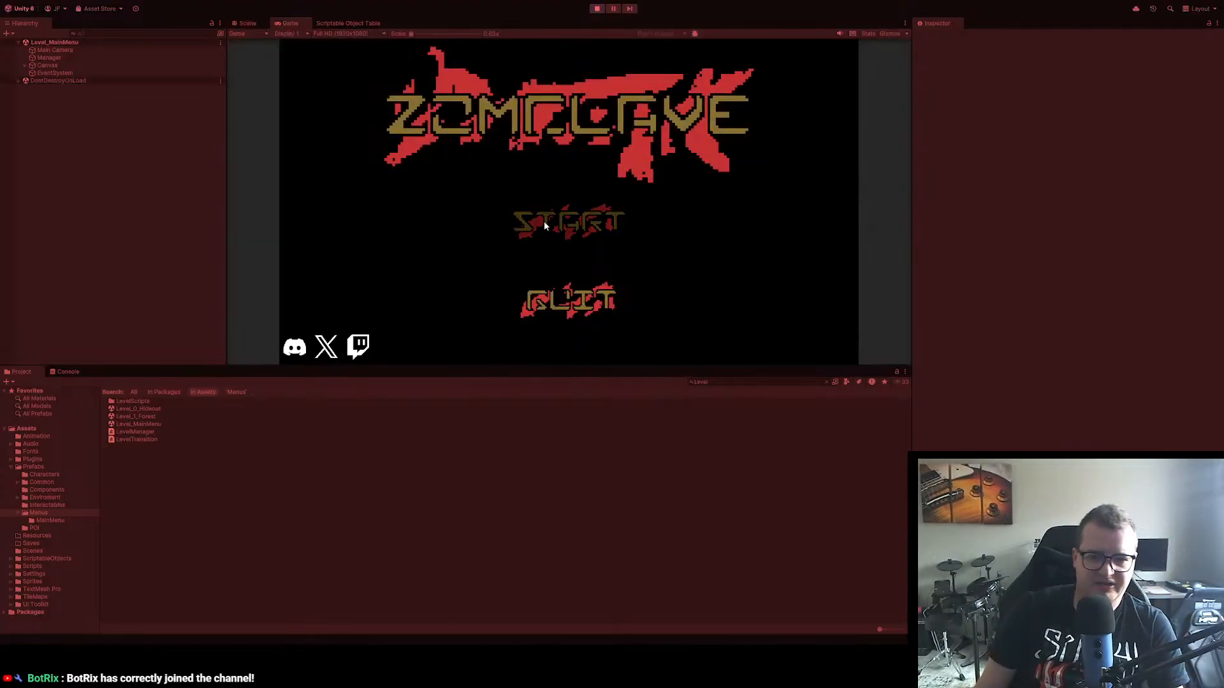
Step: Start the game from its main menu, and check the in-game pause menu before resuming play
left_click(544, 224)
key("Escape")
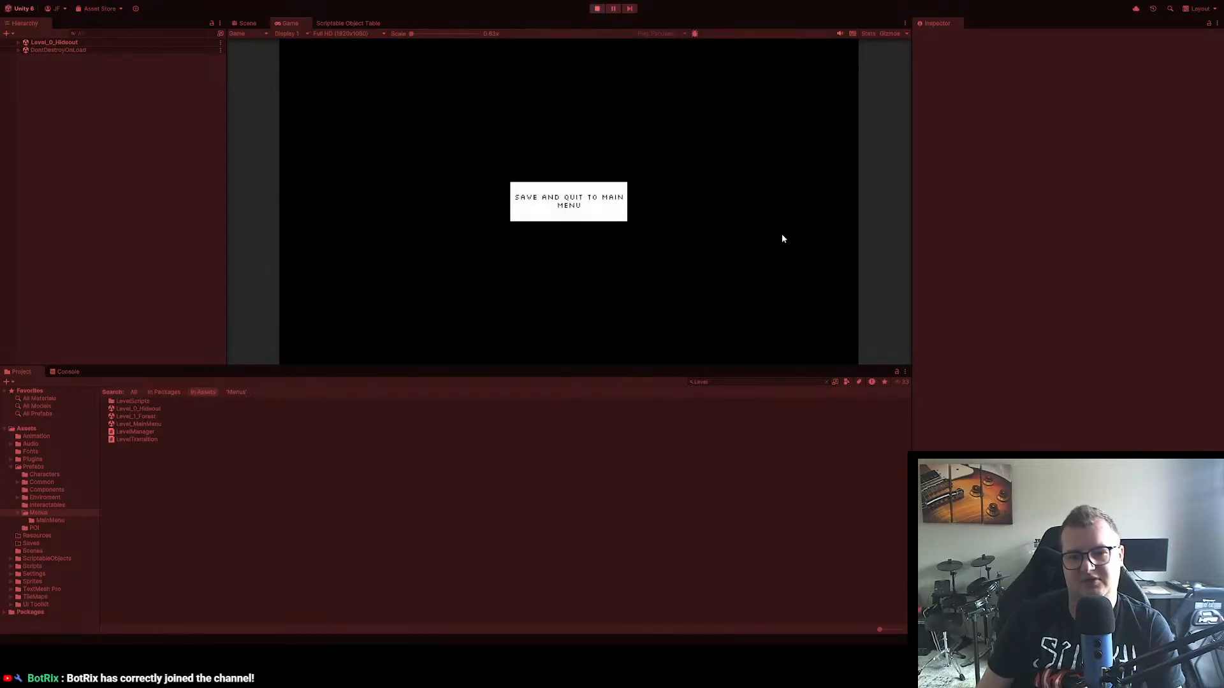
key("Escape")
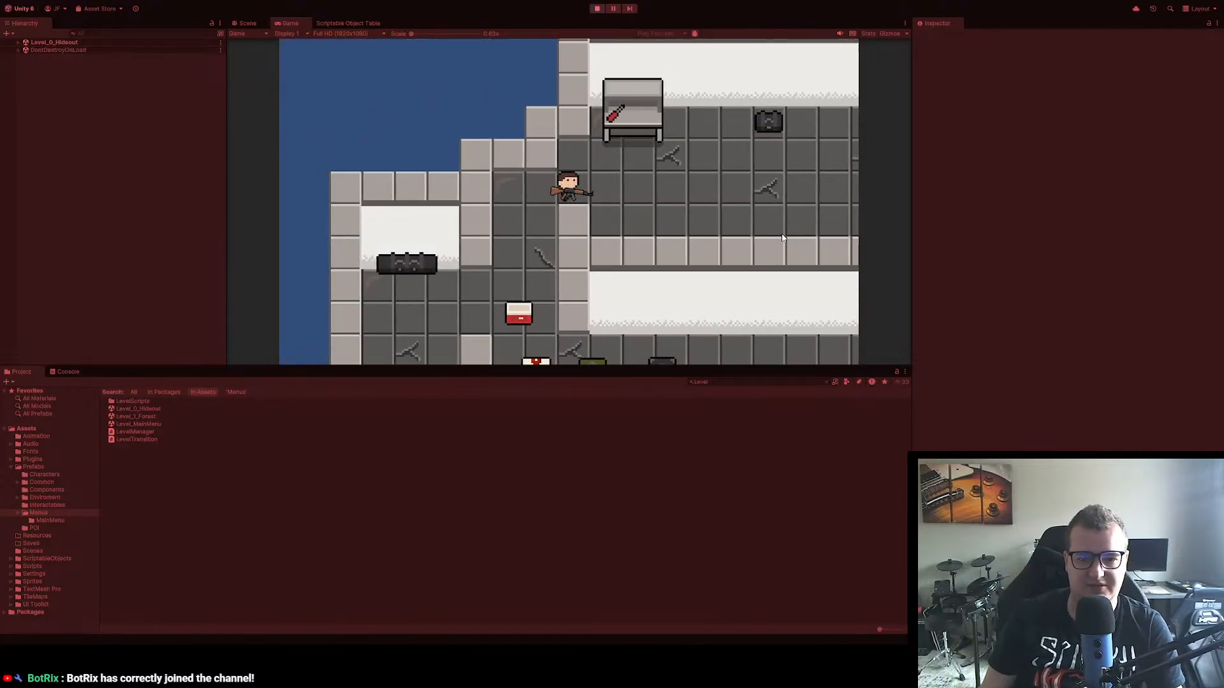
Step: Walk the character through the hideout into the forest level and in among the trees
key("s")
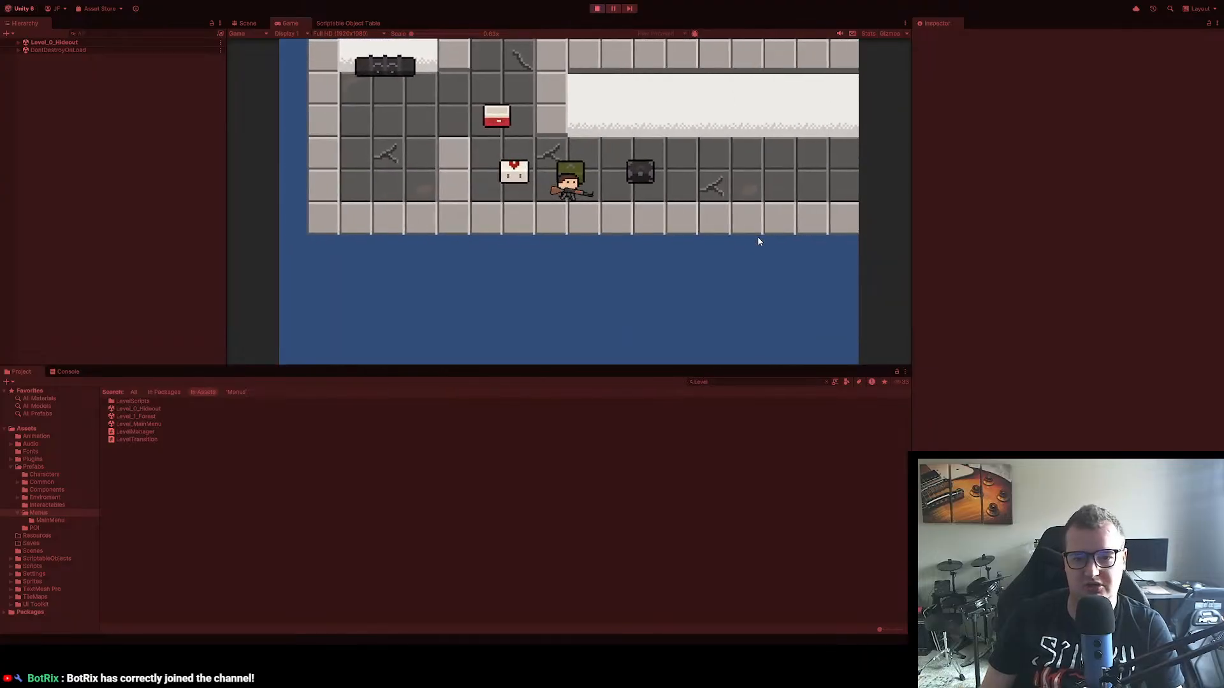
key("d")
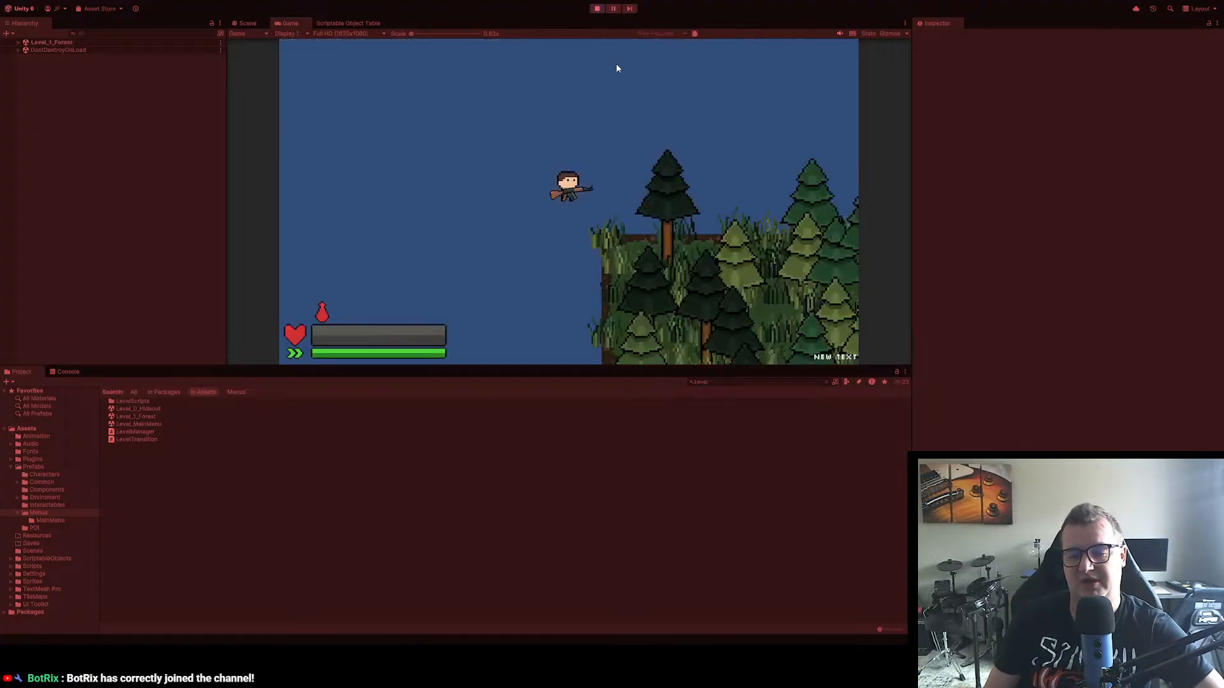
key("s")
key("d")
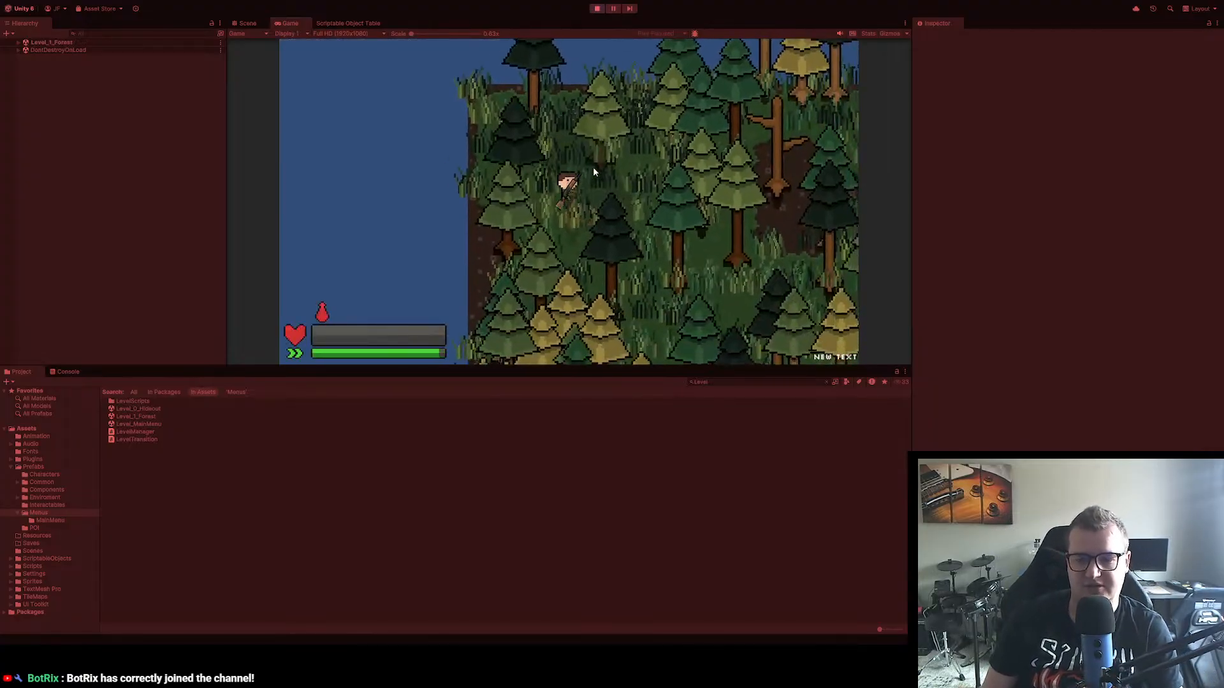
Step: Rearrange the inventory so both cans sit in the grid's upper-left corner with the spare rifle directly below them
key("Tab")
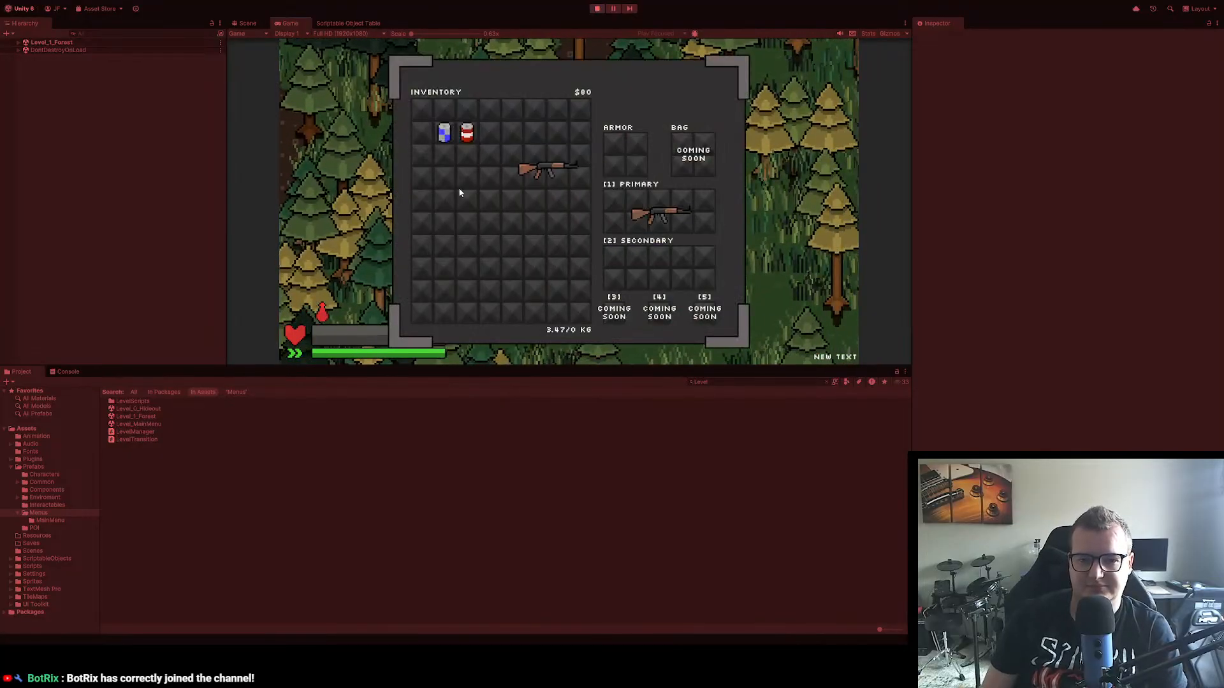
mouse_move(445, 132)
left_mouse_down()
mouse_move(421, 109)
mouse_move(439, 110)
left_mouse_up()
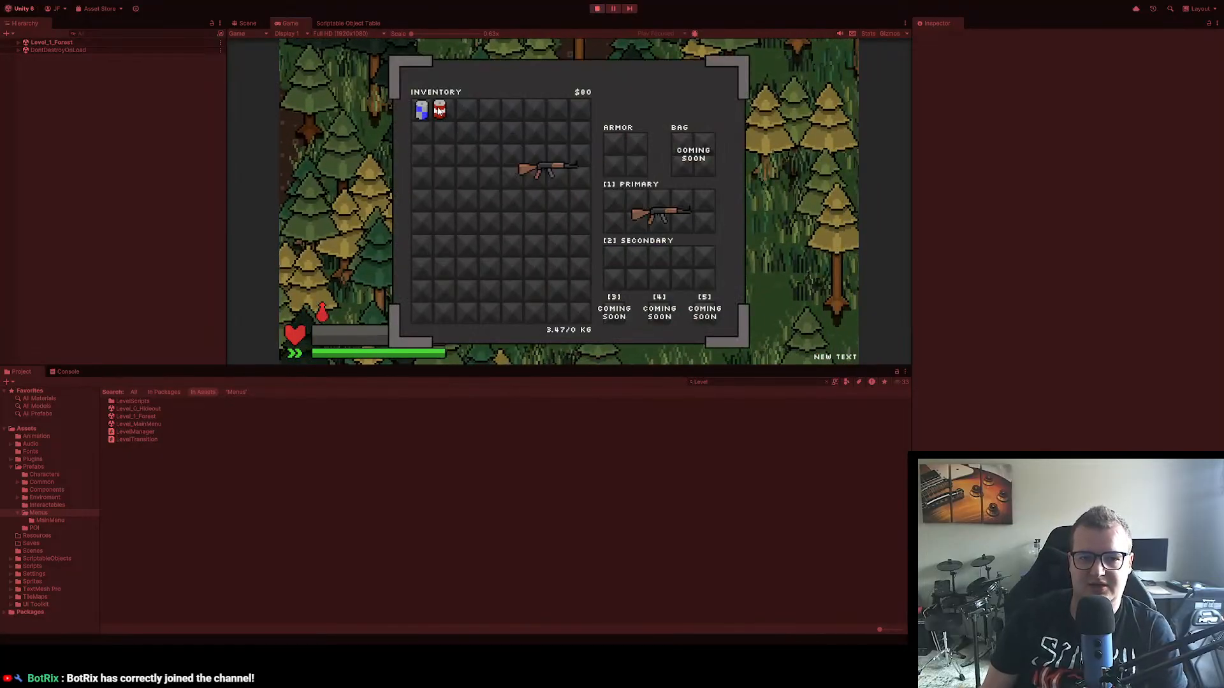
left_click_drag(545, 153, 446, 146)
key("Tab")
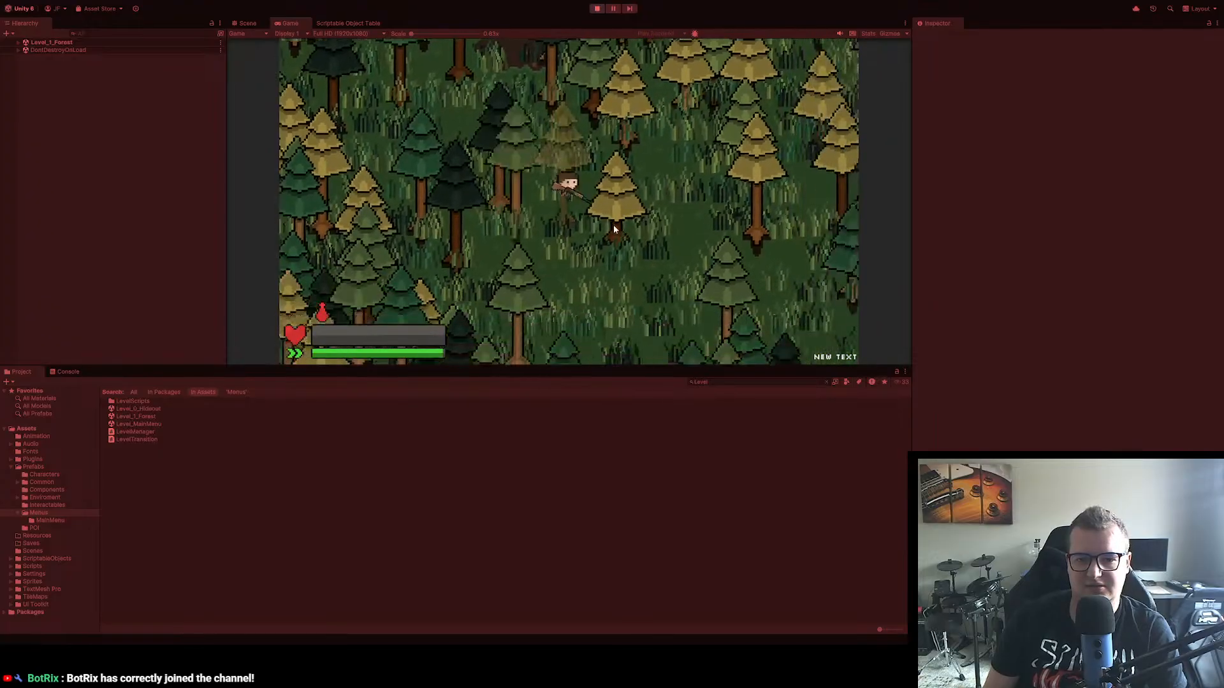
Step: Run the character south through the forest to the dirt clearing where a green-capped enemy stands
key("shift+s")
key("shift+d")
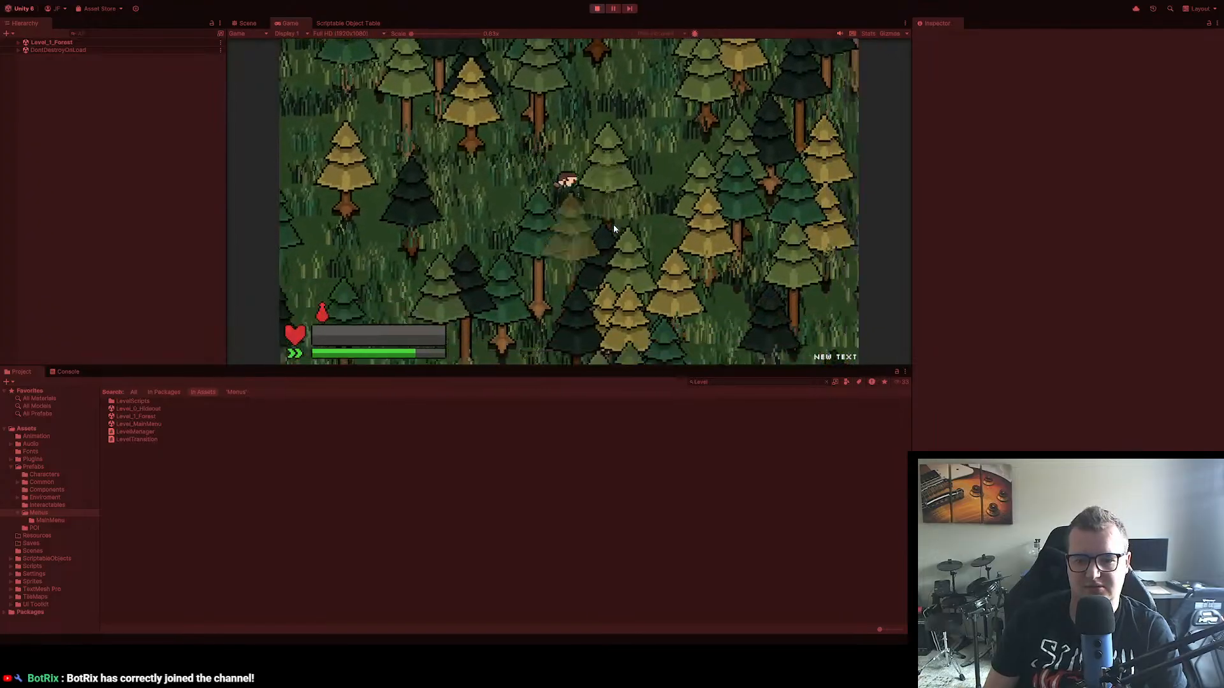
key("s")
key("d")
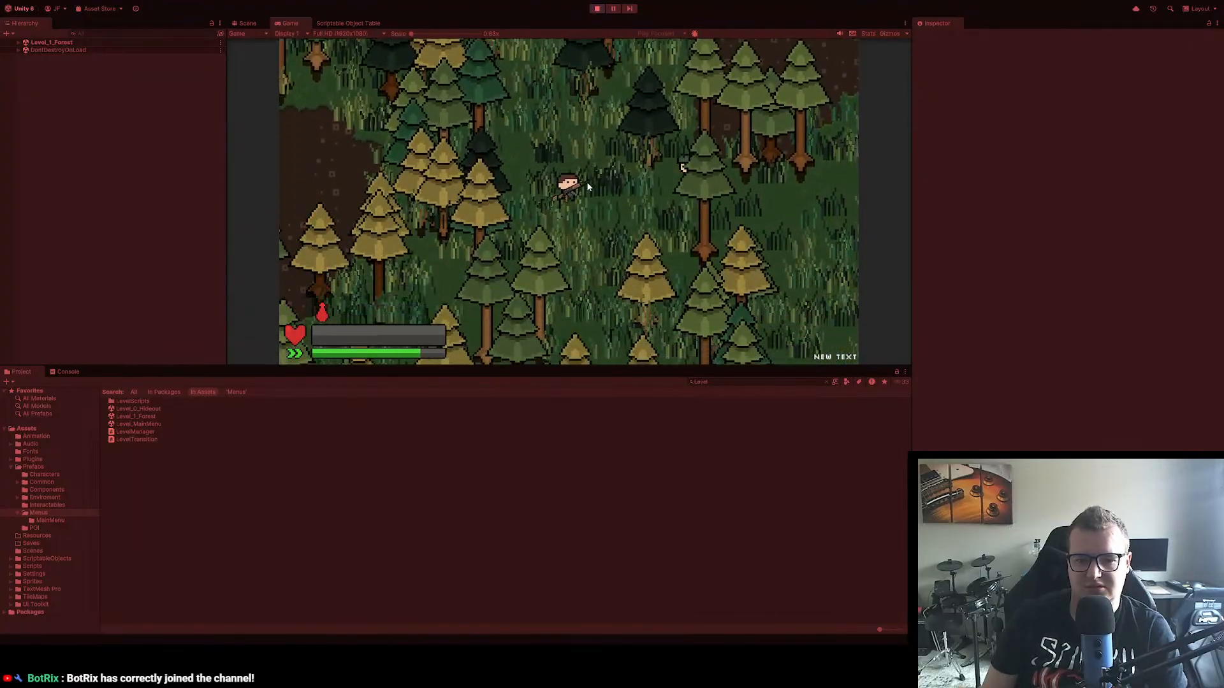
key("s")
key("d")
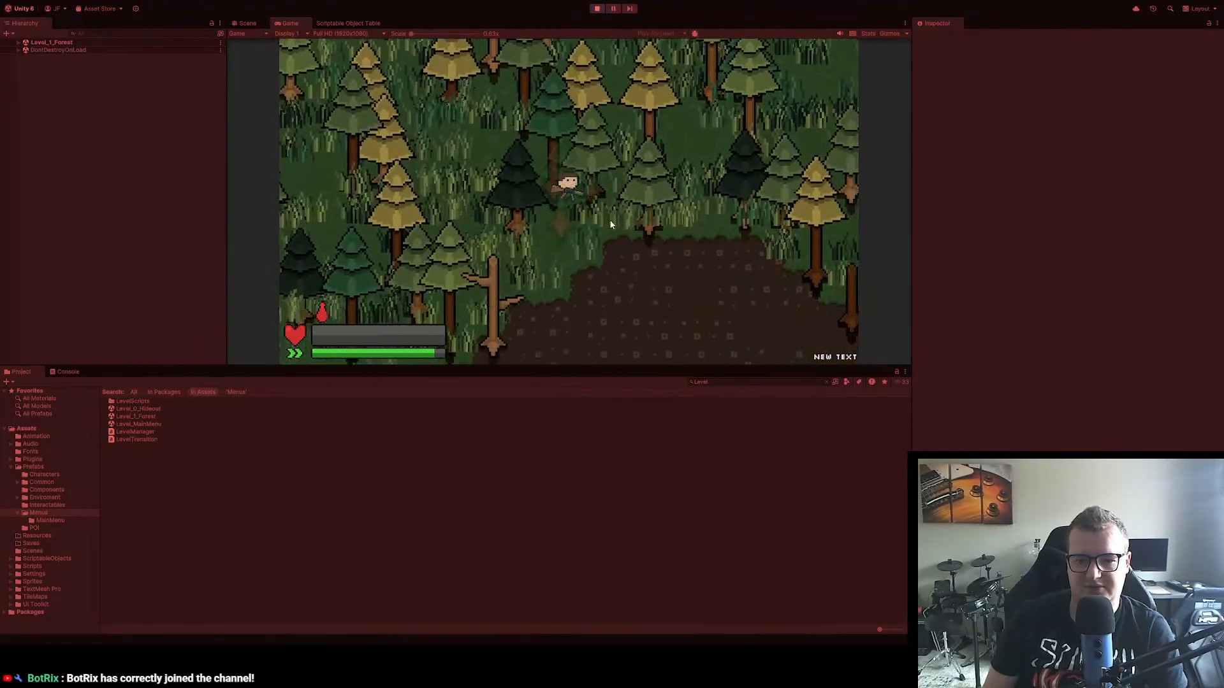
key("s")
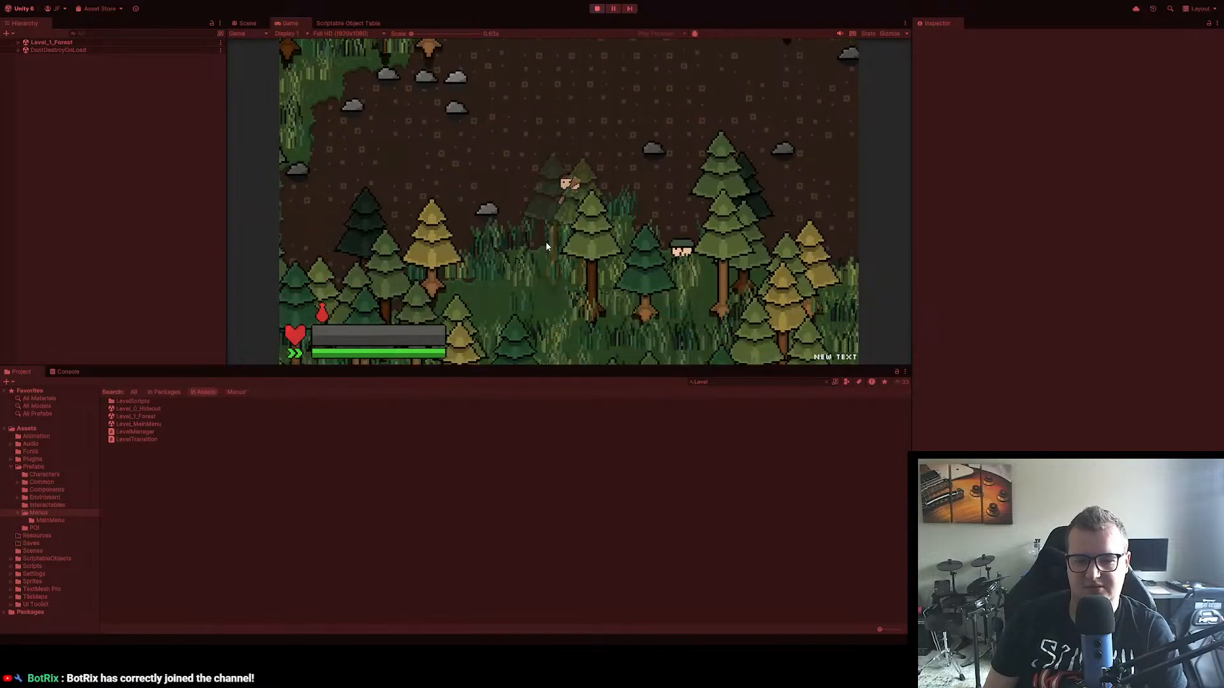
key("s")
key("a")
key("a")
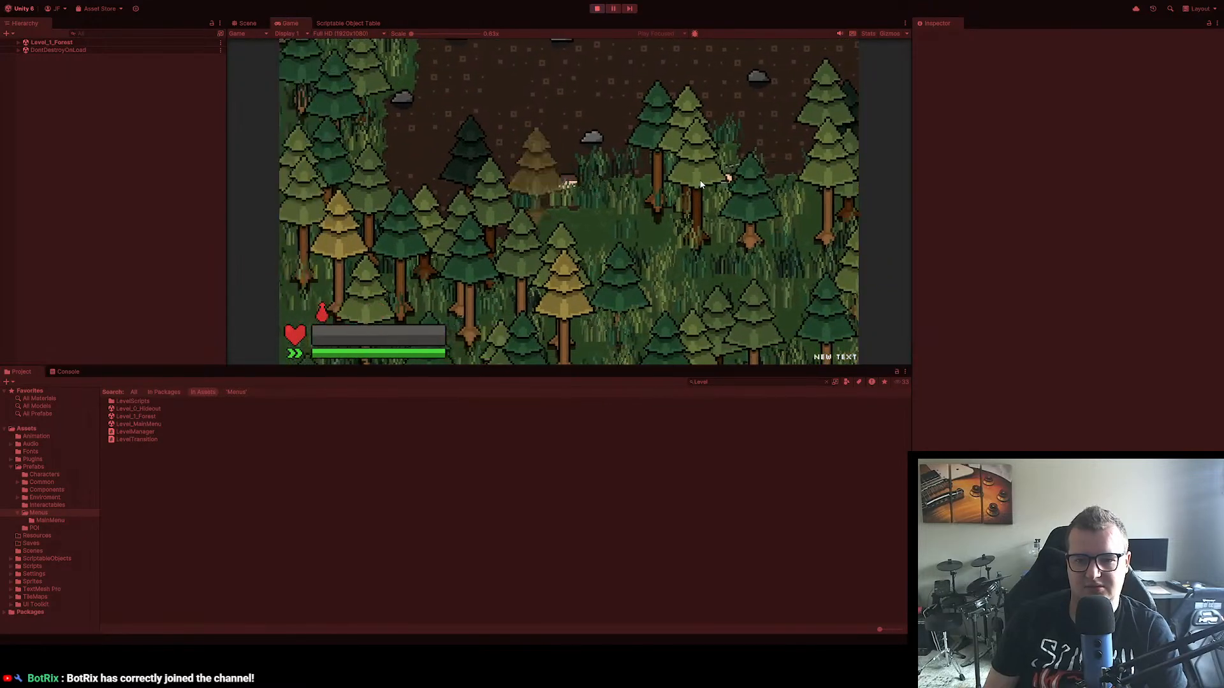
key("a")
key("s")
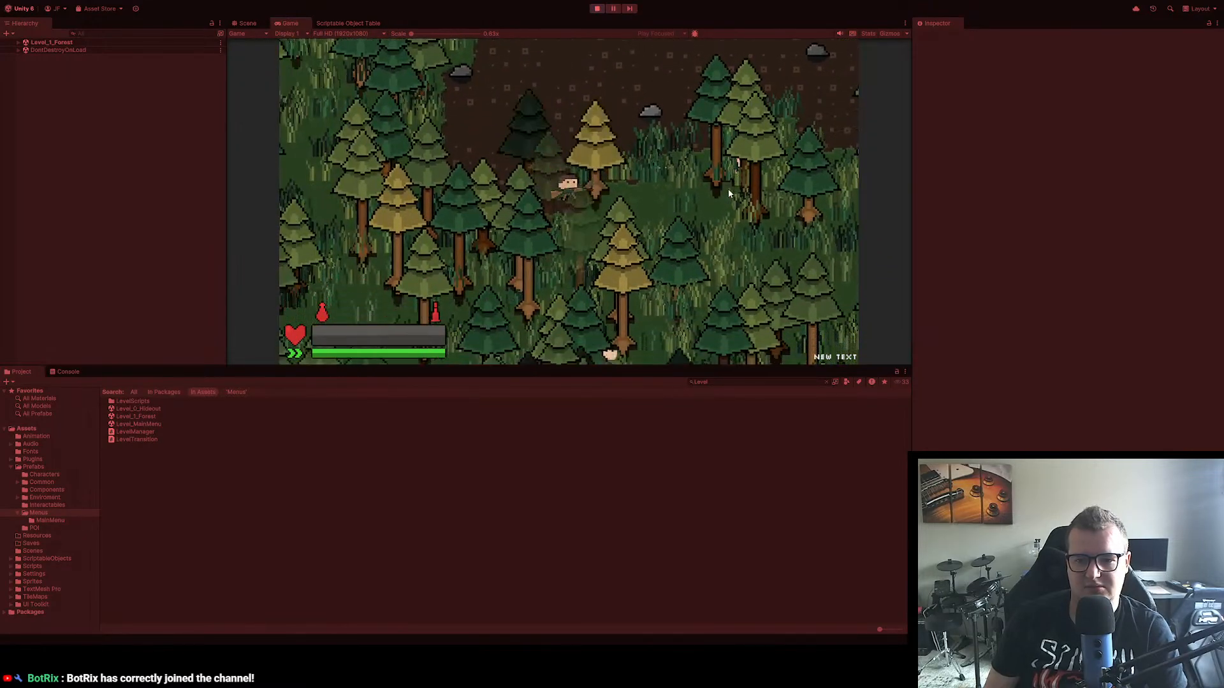
key("s")
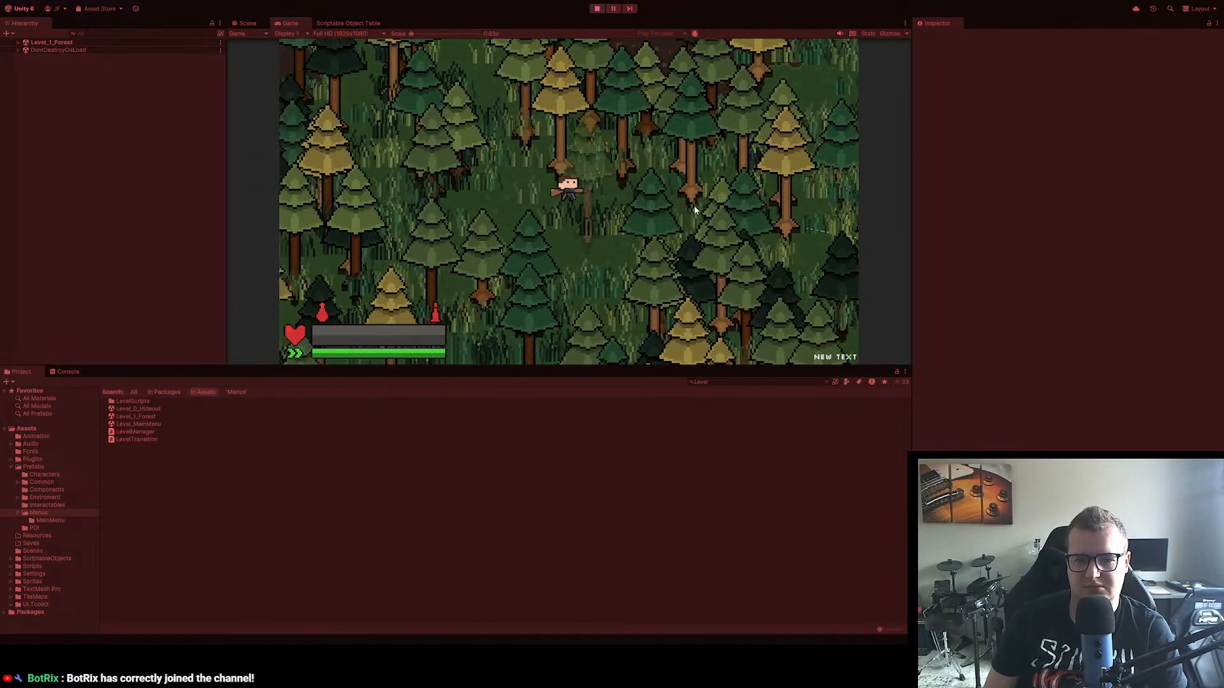
key("a")
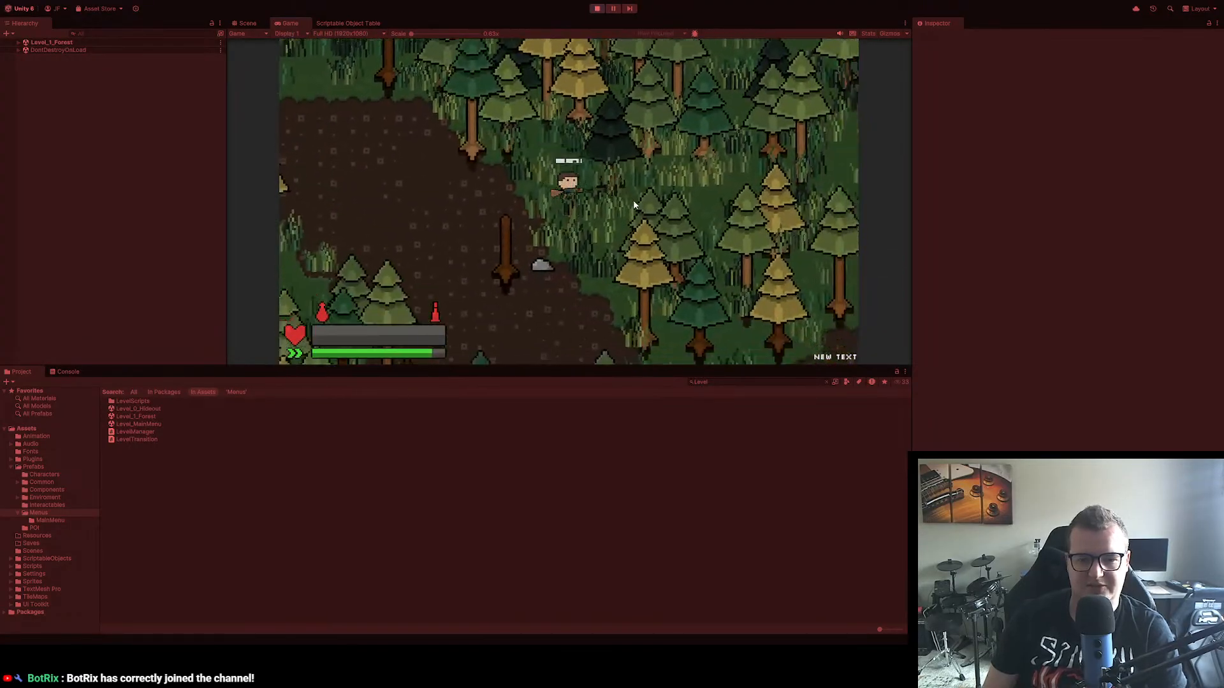
key("s")
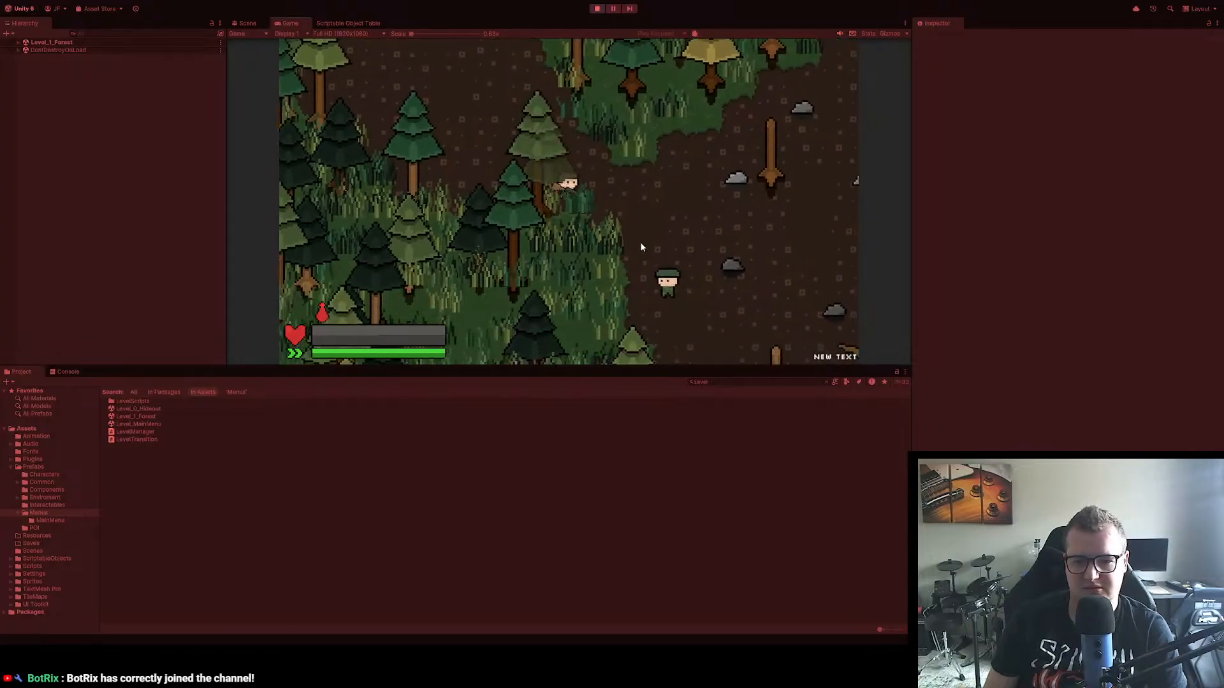
Step: Shoot the green-capped enemy in the dirt clearing while moving northeast, and fire at the second target among the trees
key("d")
key("w")
left_click(636, 257)
left_click(599, 267)
left_click(592, 269)
key("w")
key("d")
left_click(565, 274)
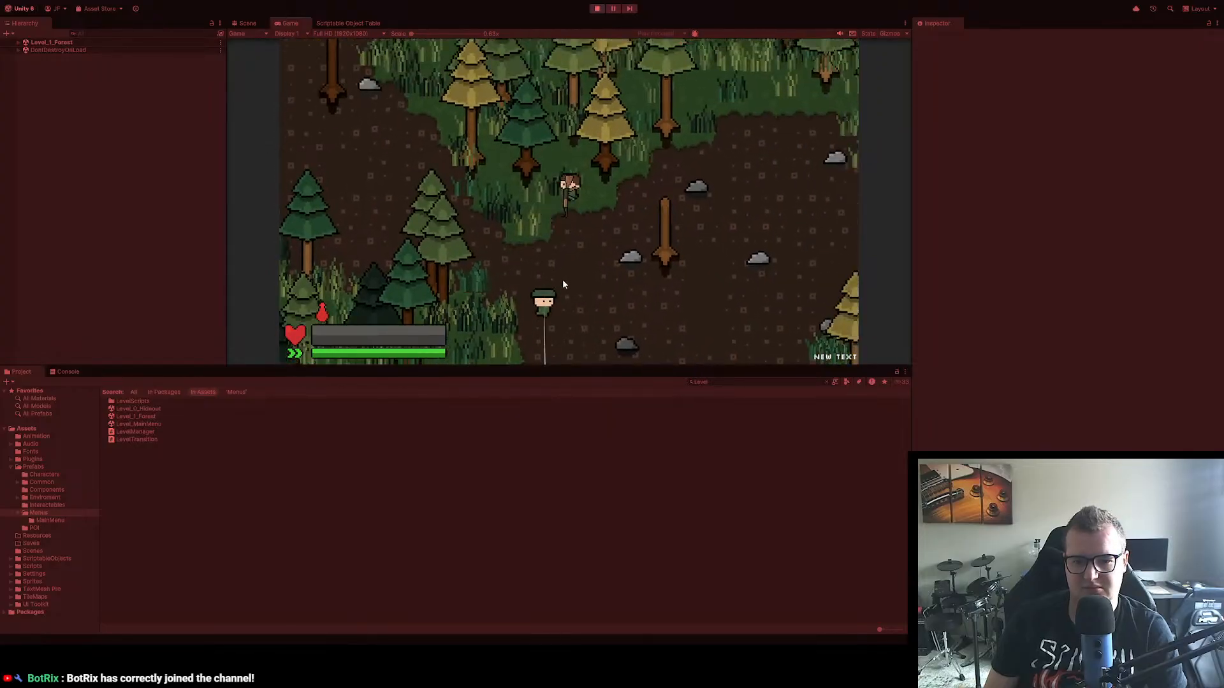
left_click(470, 288)
left_click(467, 288)
left_click(477, 290)
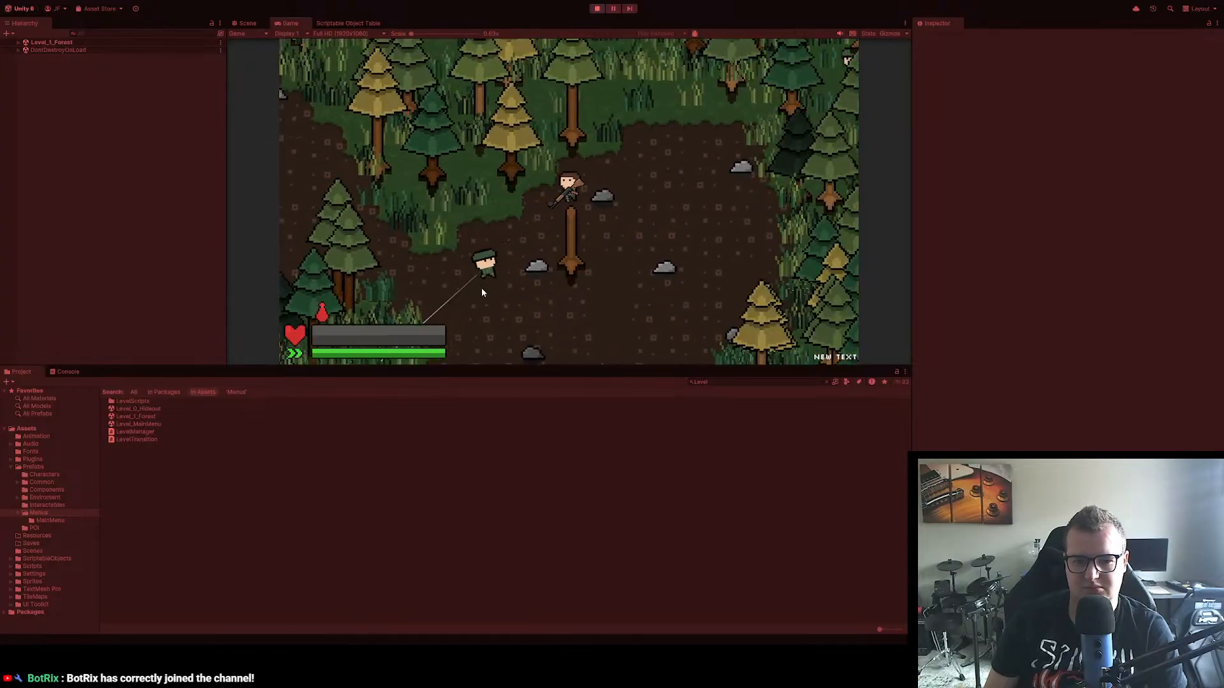
left_click(791, 102)
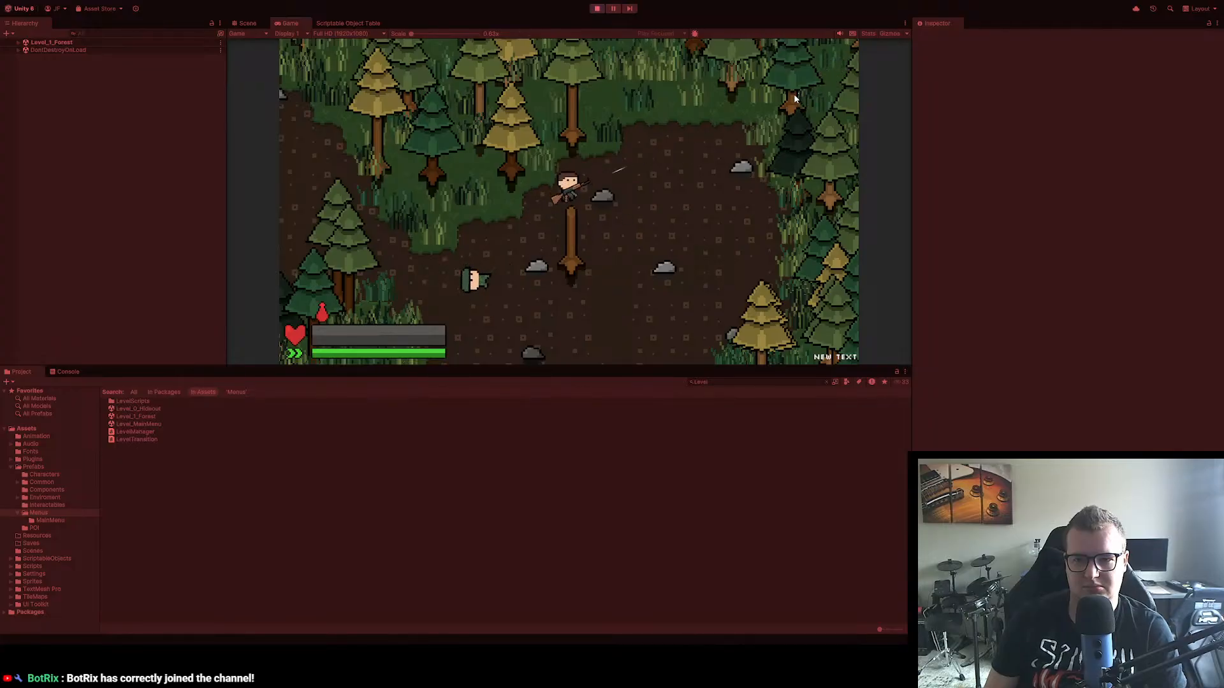
left_click(790, 99)
left_click(772, 102)
Step: Walk to the fallen enemy and check the contents of its lootbox
key("a")
key("s")
key("Tab")
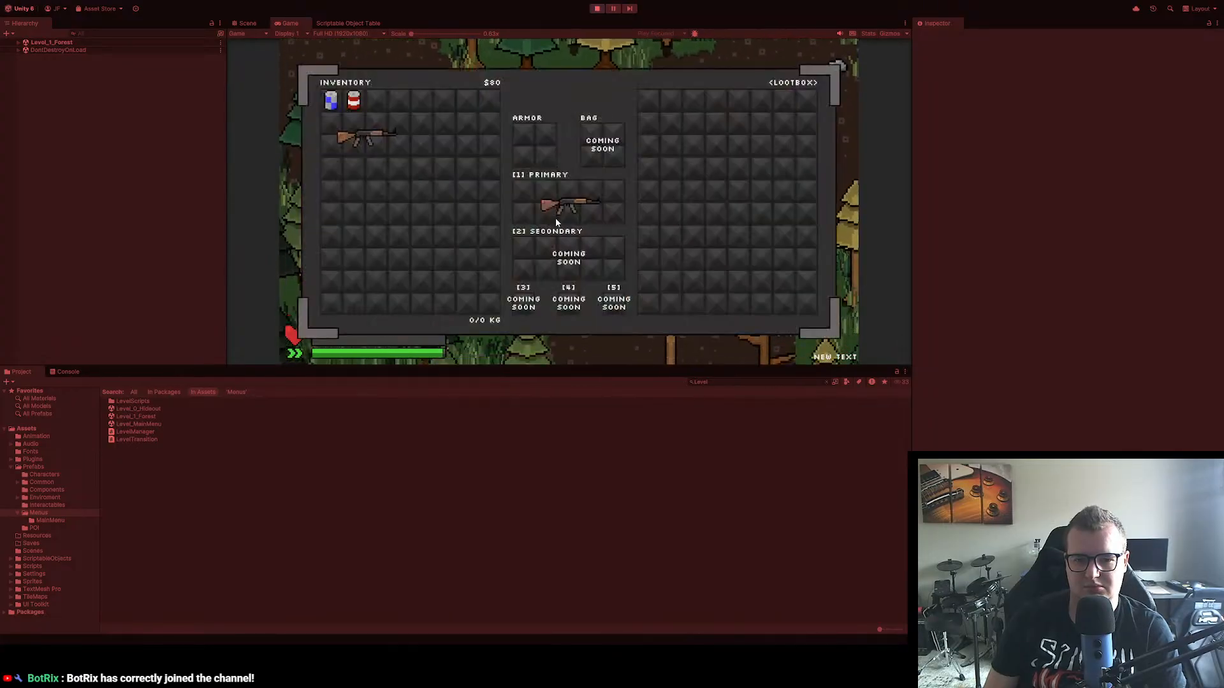
key("Tab")
Step: Run the character south past the enemies and through the forest to the camp with the yellow tent
key("s")
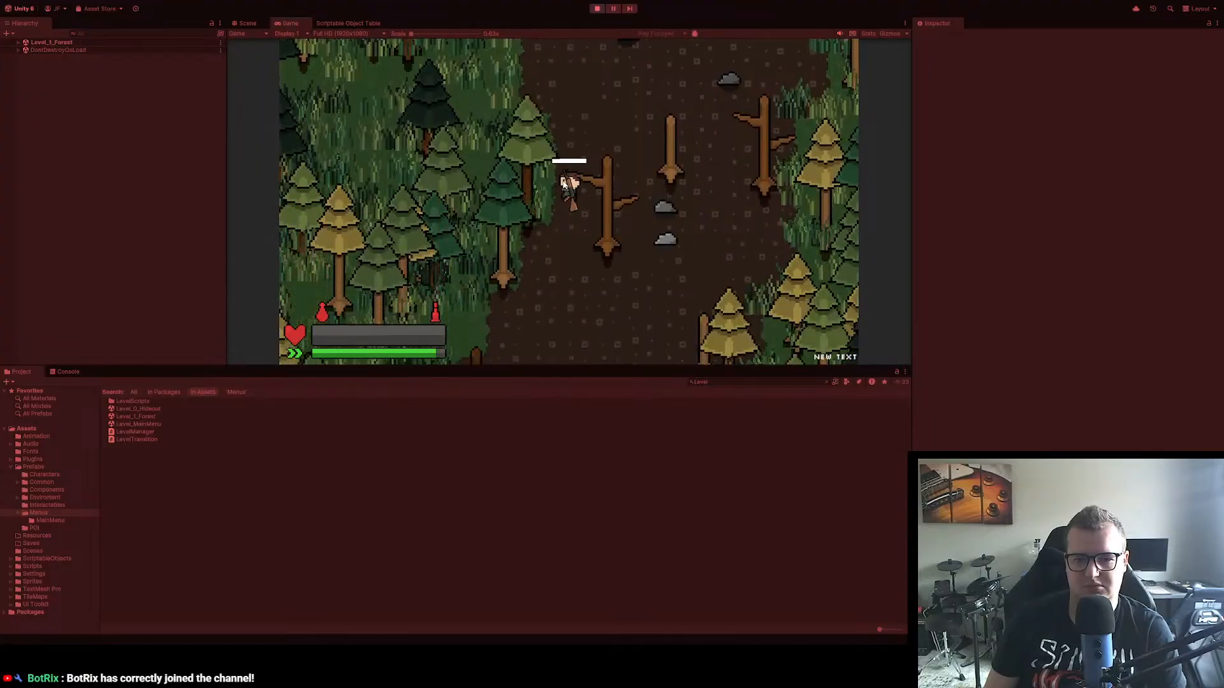
key("s")
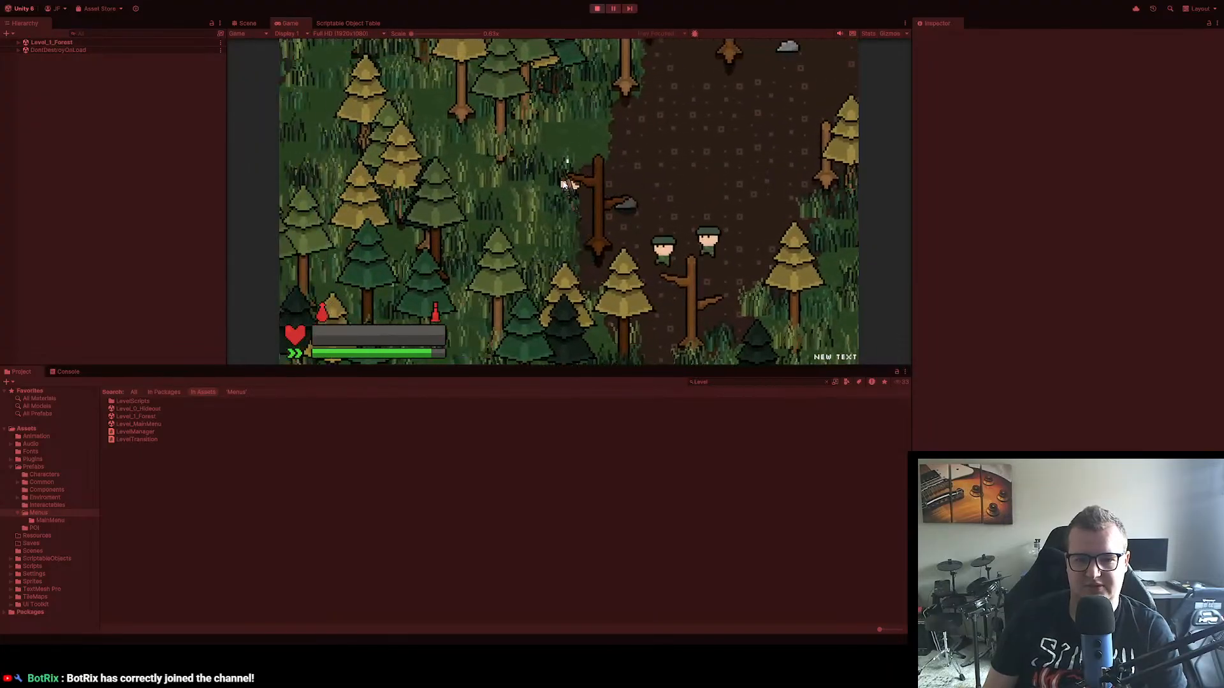
key("s")
key("a")
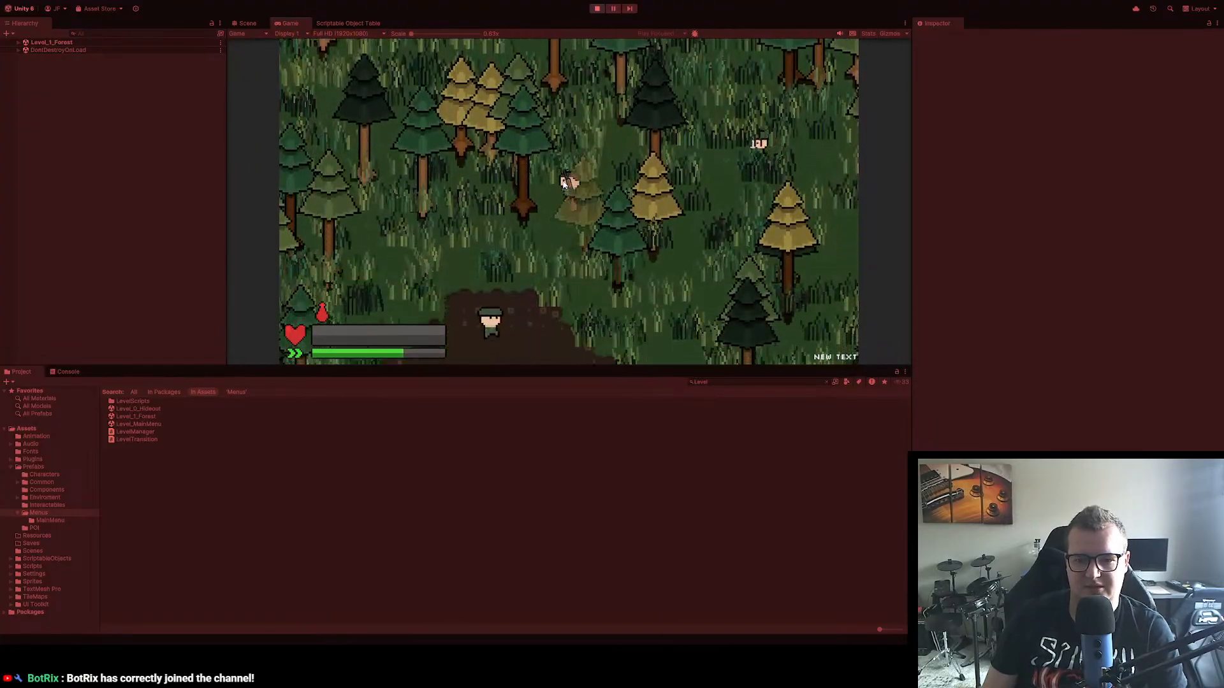
key("s")
key("d")
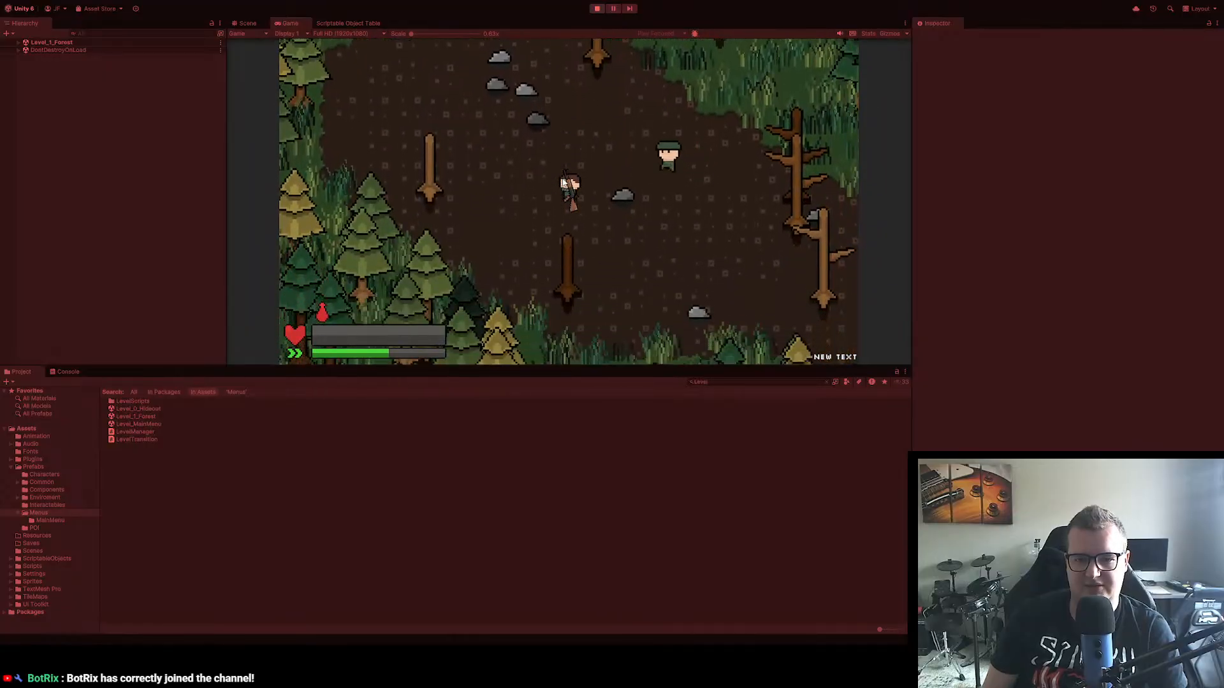
key("s")
key("d")
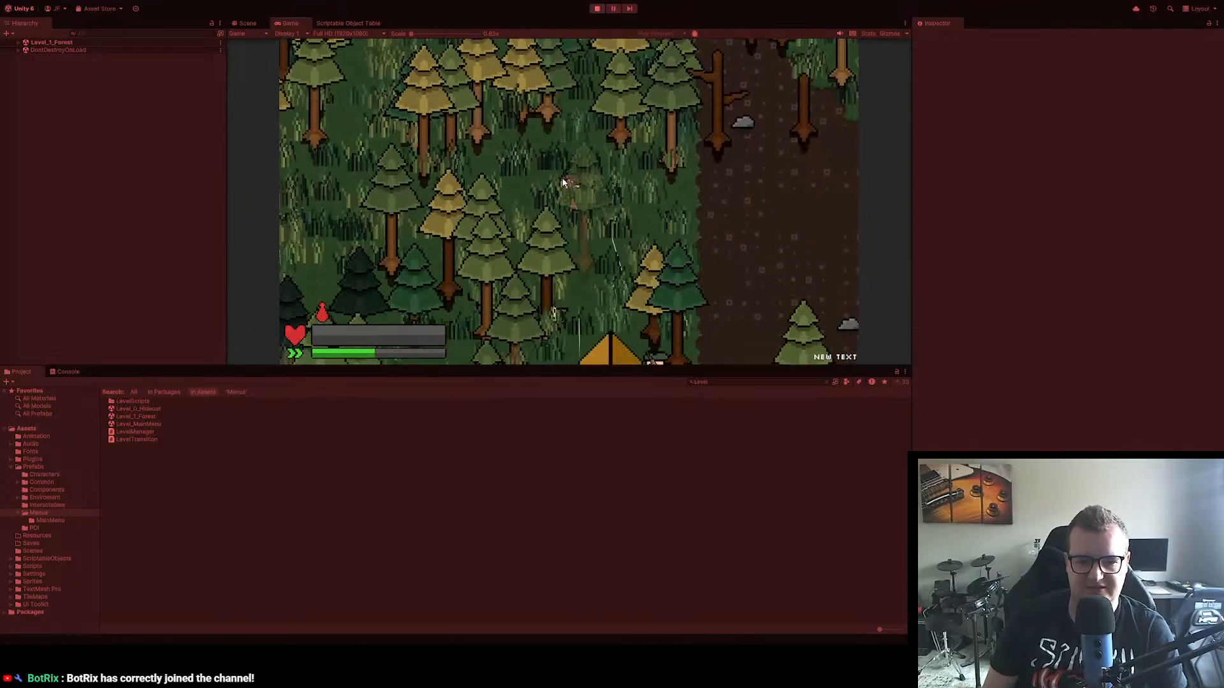
key("s")
key("a")
key("w")
key("s")
key("a")
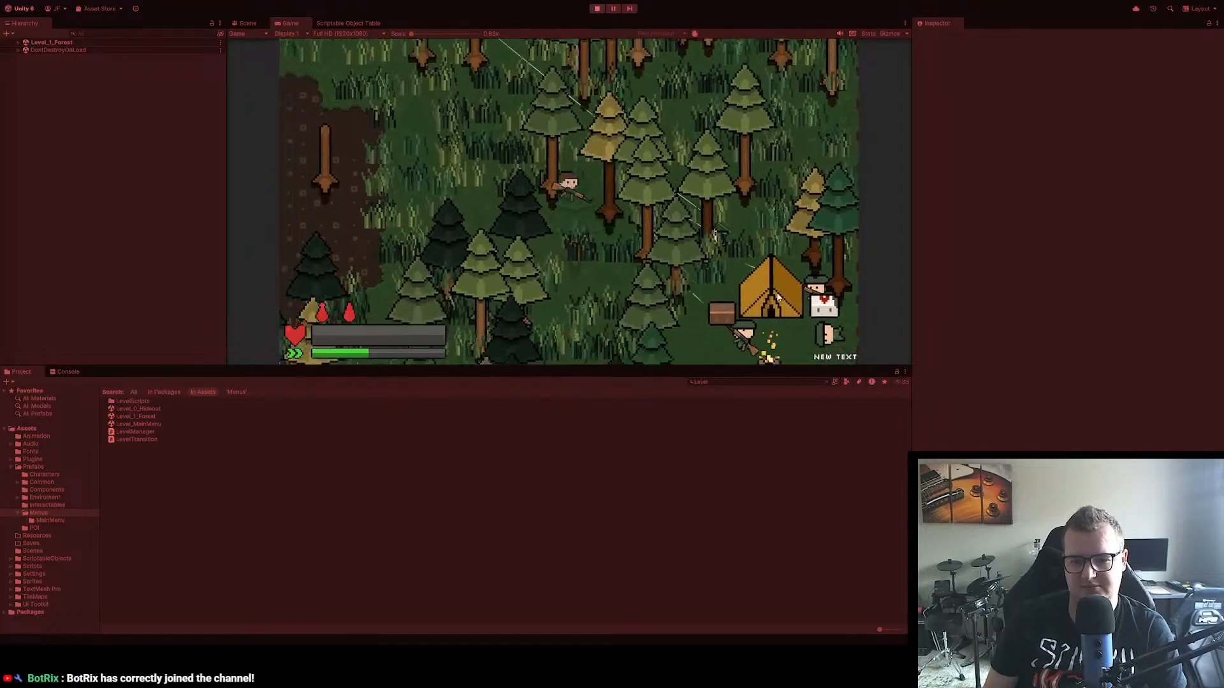
Step: Shoot the enemies beside the tent and campfire, and reload the rifle
left_click(783, 255)
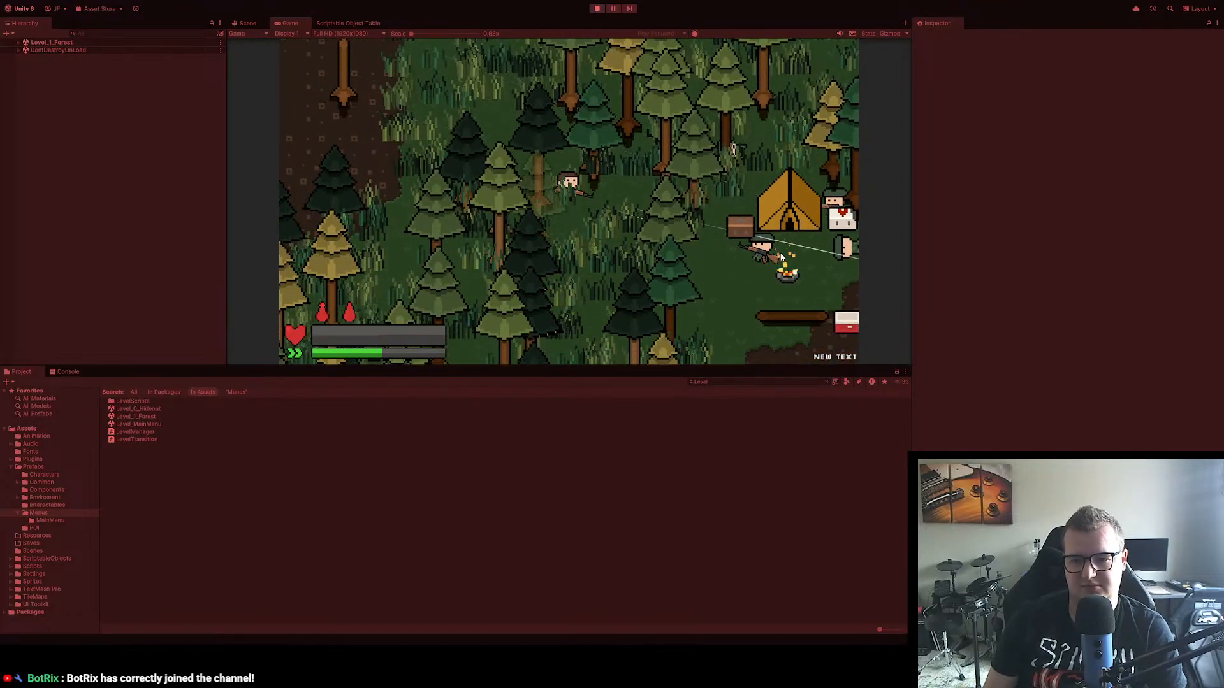
left_click(790, 251)
left_click(825, 206)
key("r")
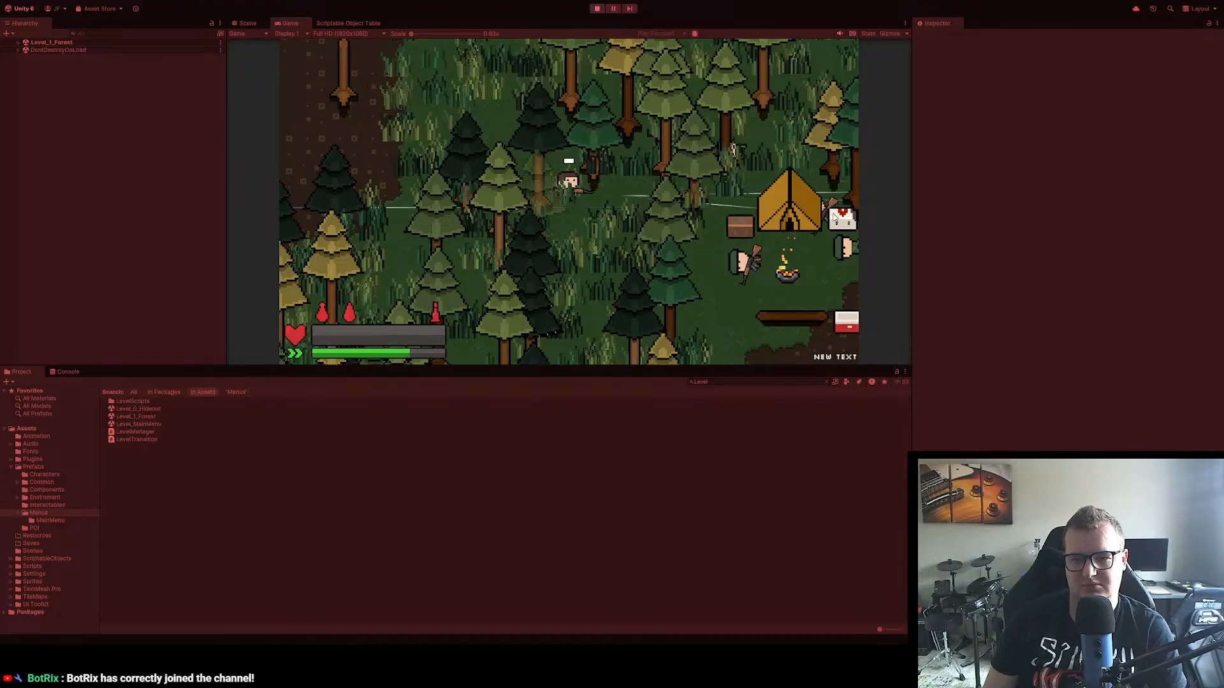
Step: Approach the camp and inspect the weapons in its loot bag, including the SE B90
key("d")
key("e")
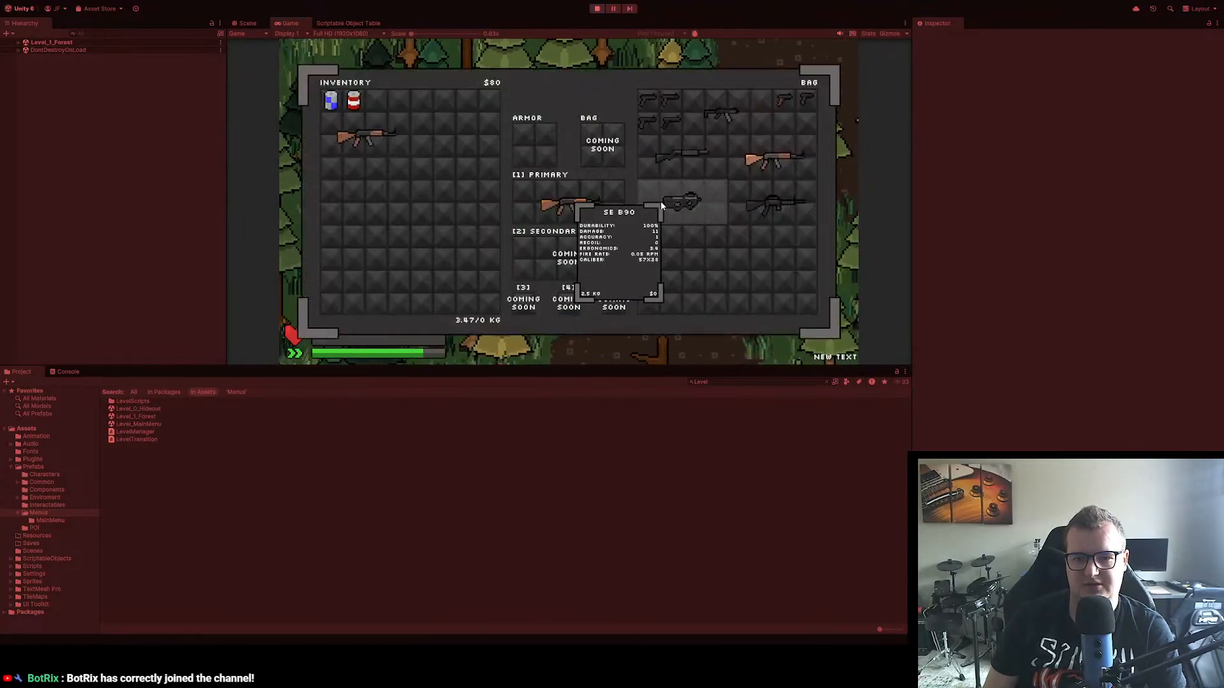
key("e")
Step: Back away from the camp and shoot the enemies attacking near the tent
key("a")
key("s")
left_click(691, 196)
left_click(672, 182)
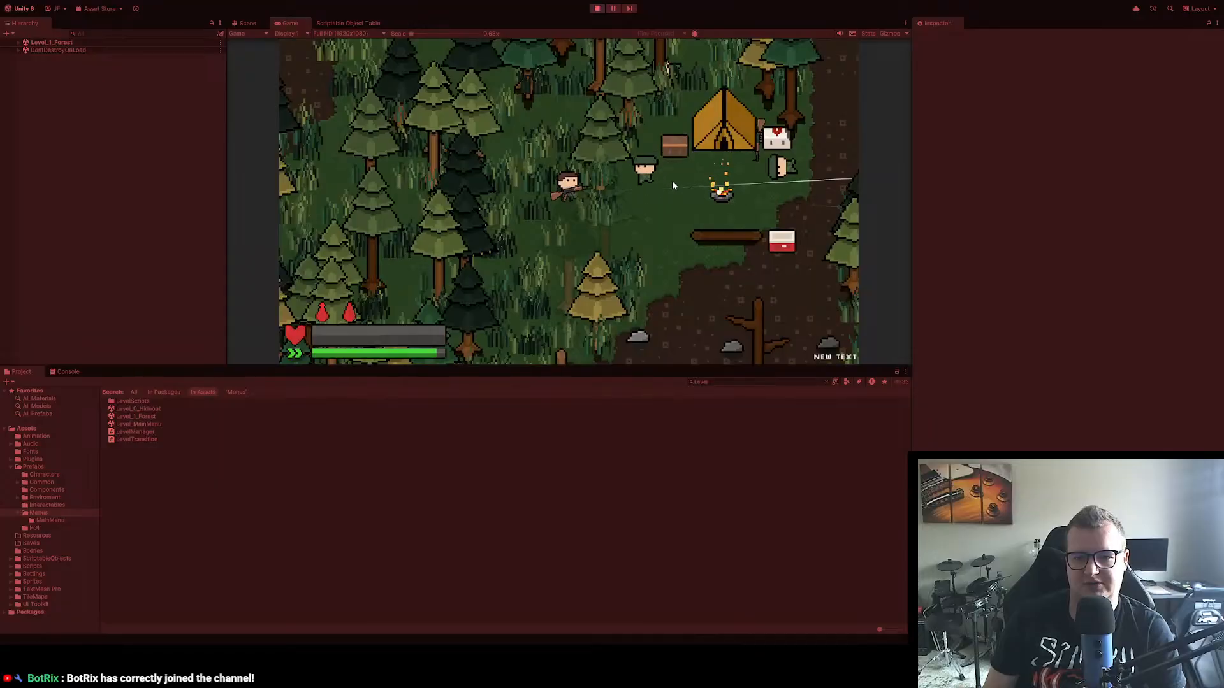
left_click(671, 182)
key("s")
key("d")
left_click(732, 121)
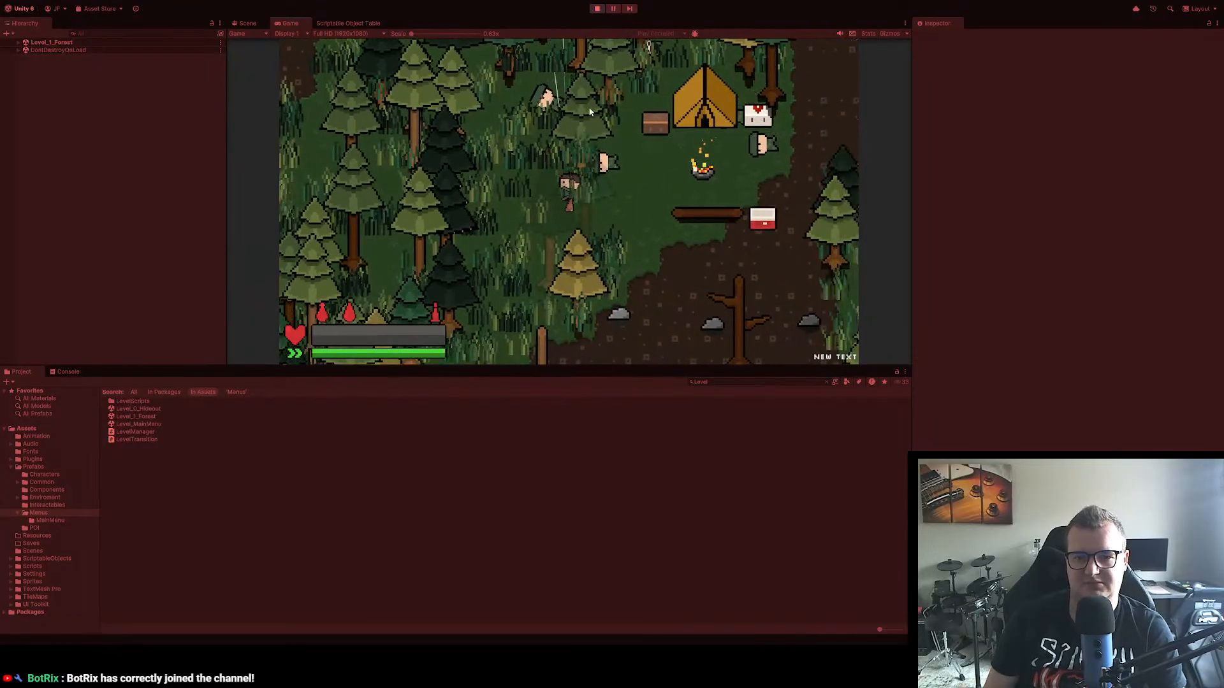
Step: Return to the camp and open its loot bag again
key("w")
key("d")
key("e")
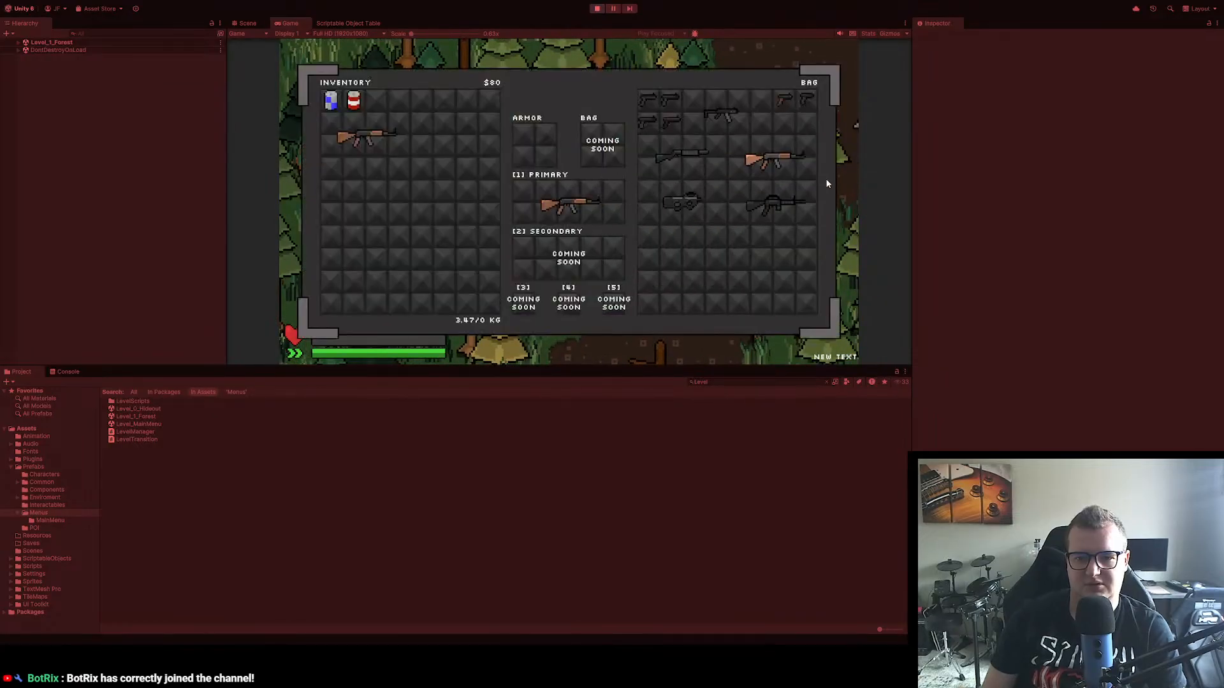
Step: Move the SE B90 from the loot bag into the inventory, and shoot at the enemies while retreating from the camp
left_click_drag(688, 202, 324, 171)
key("e")
key("a")
key("s")
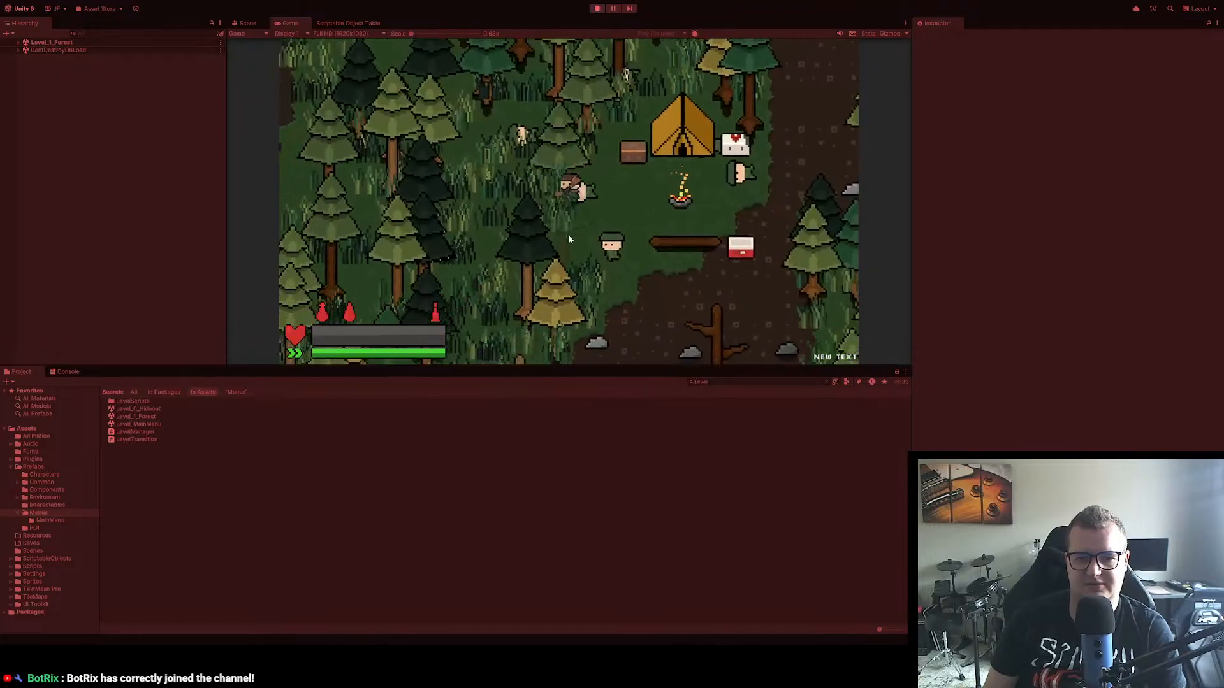
left_click(741, 219)
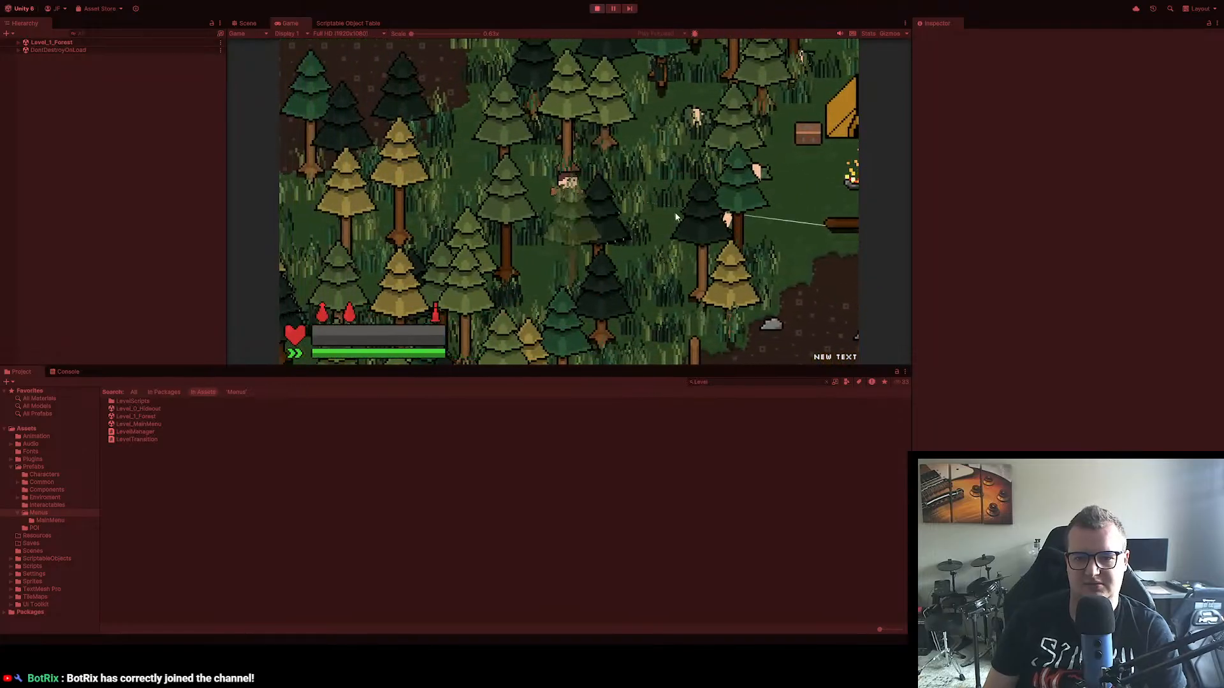
Step: Equip the SE B90 from the inventory in the secondary weapon slot
key("a")
key("Tab")
left_click_drag(465, 194, 675, 261)
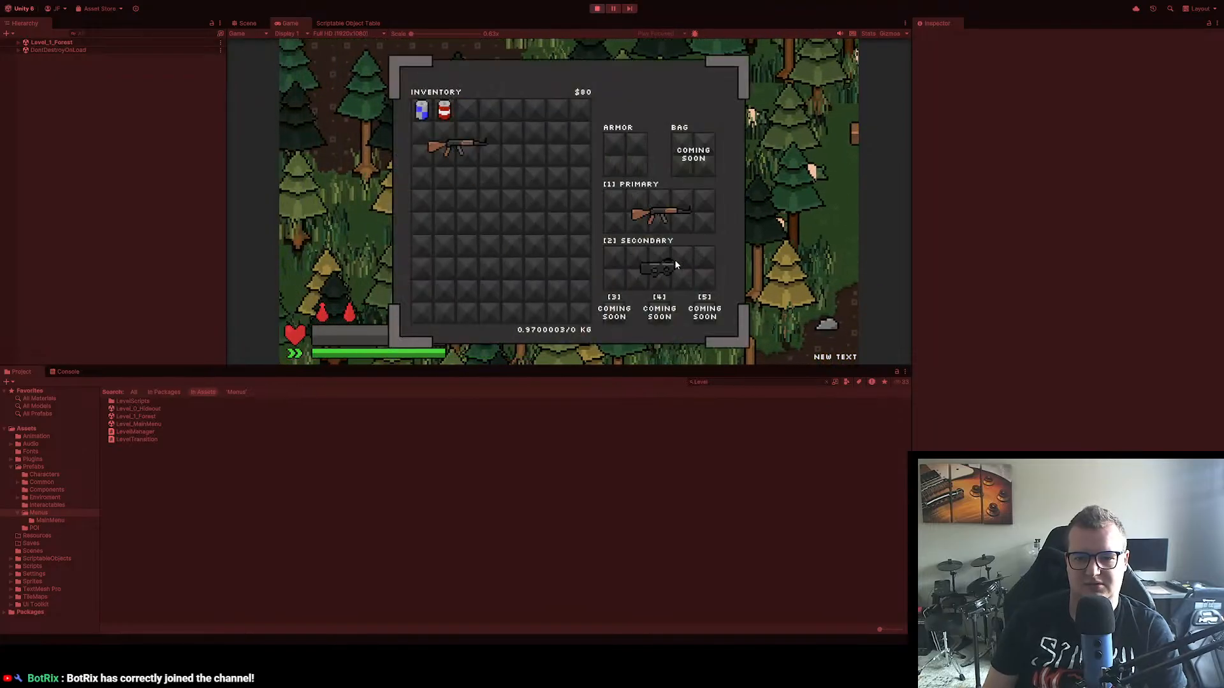
key("Tab")
Step: Run south through the forest away from the camp and inspect the equipped SE B90's stats in the inventory
key("s")
key("a")
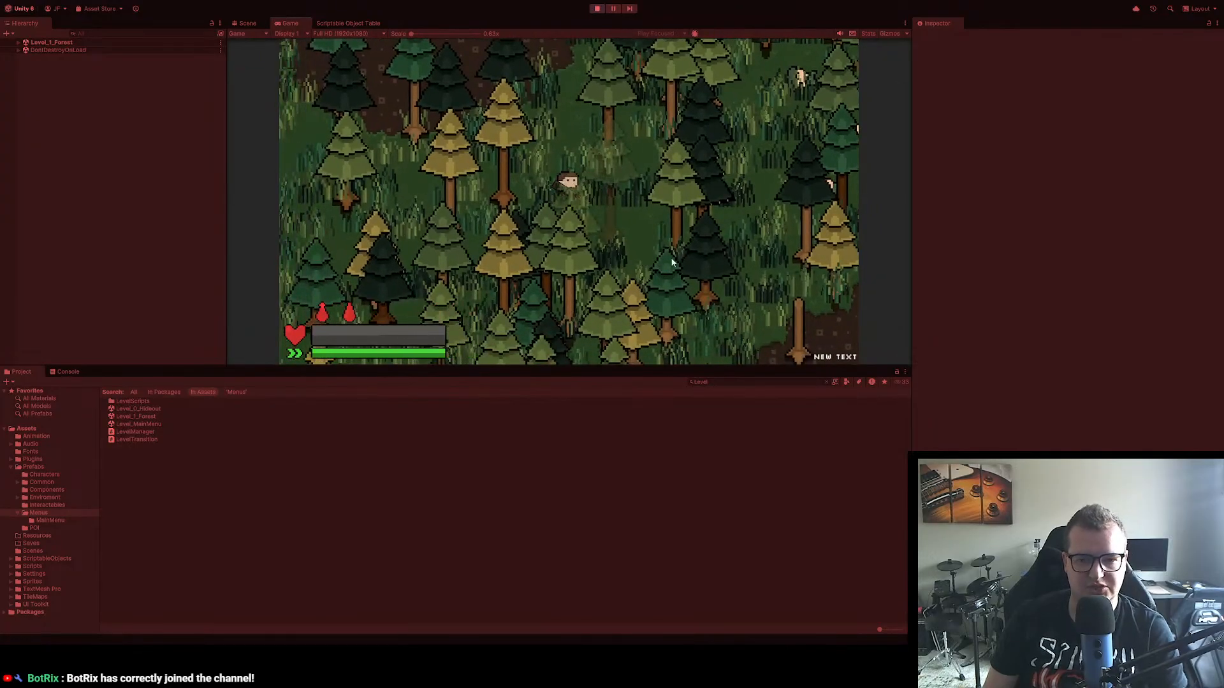
key("s")
key("d")
key("s")
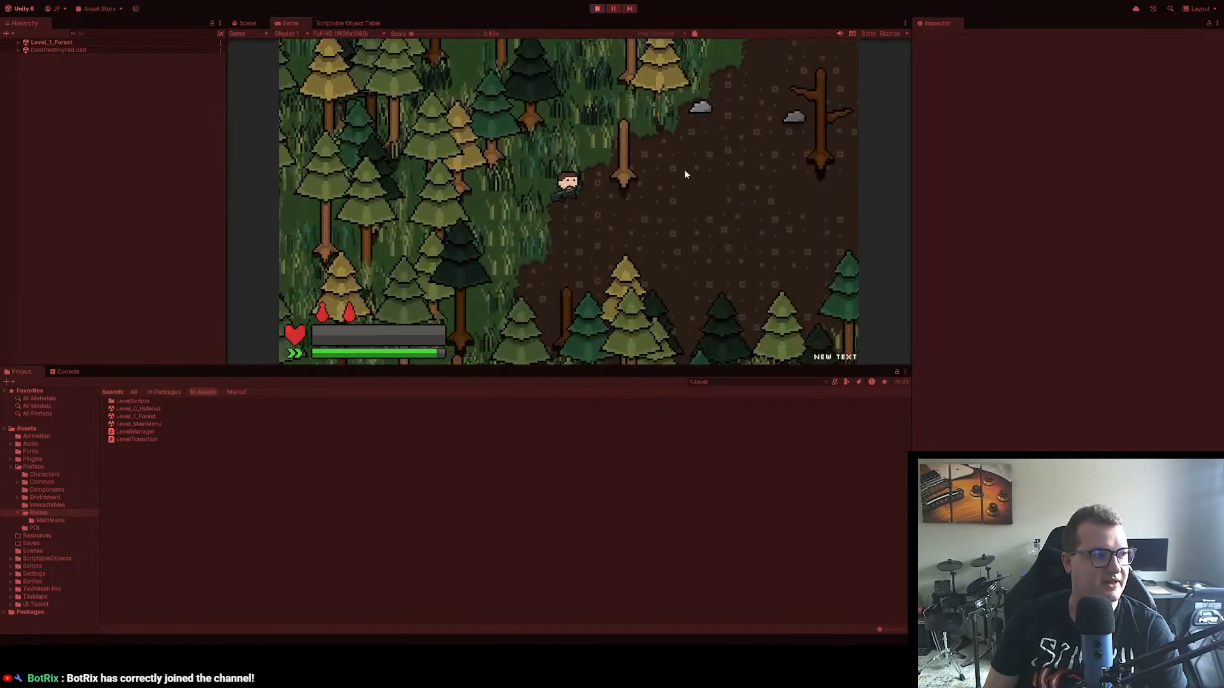
key("d")
key("s")
key("d")
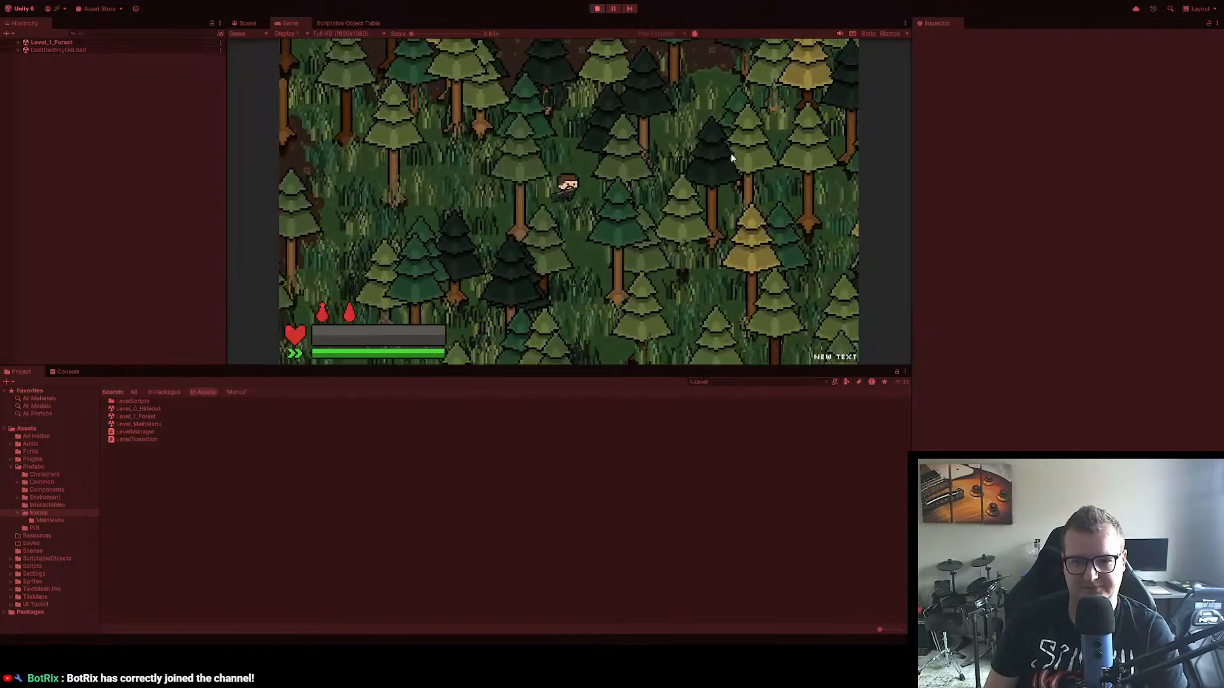
key("s")
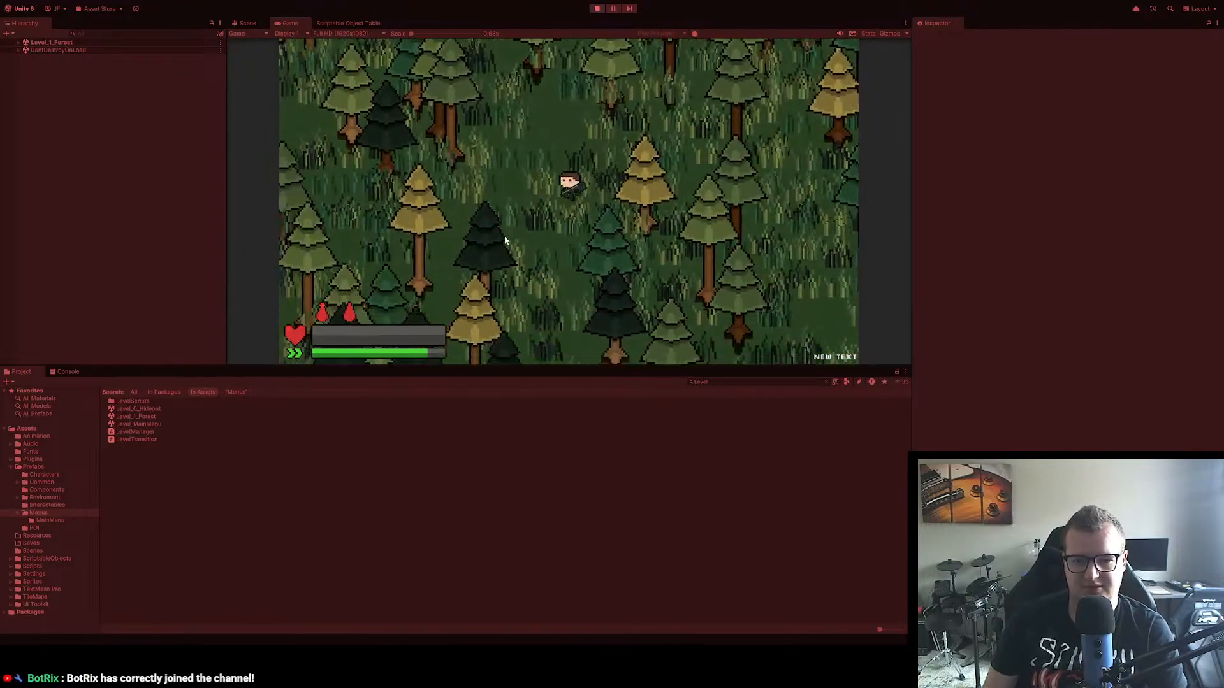
key("Tab")
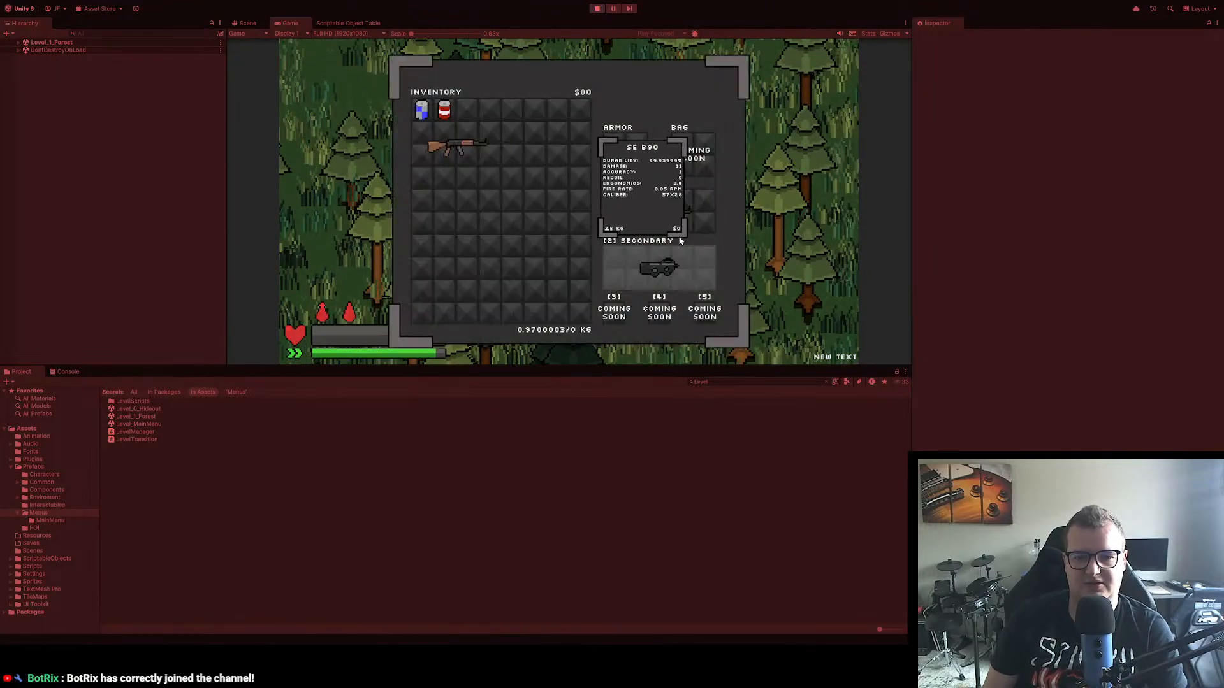
key("Tab")
Step: Walk back north to the camp and open the red-and-white cooler beside the log
key("w")
key("w")
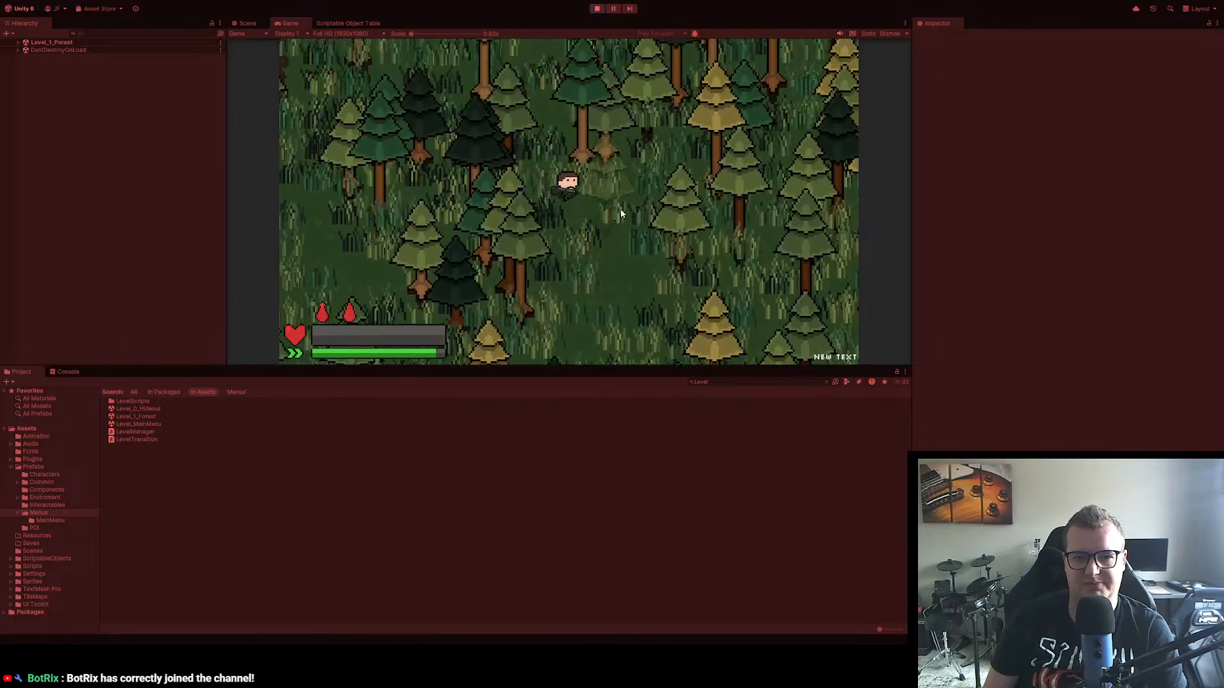
key("w")
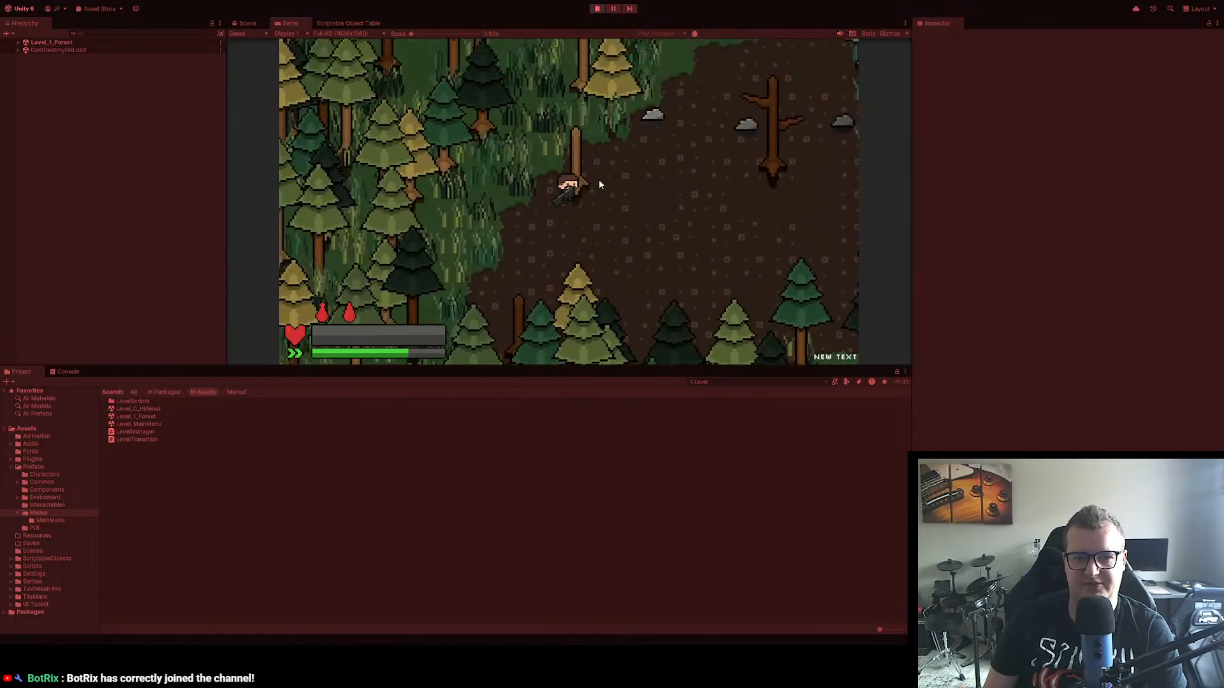
key("d")
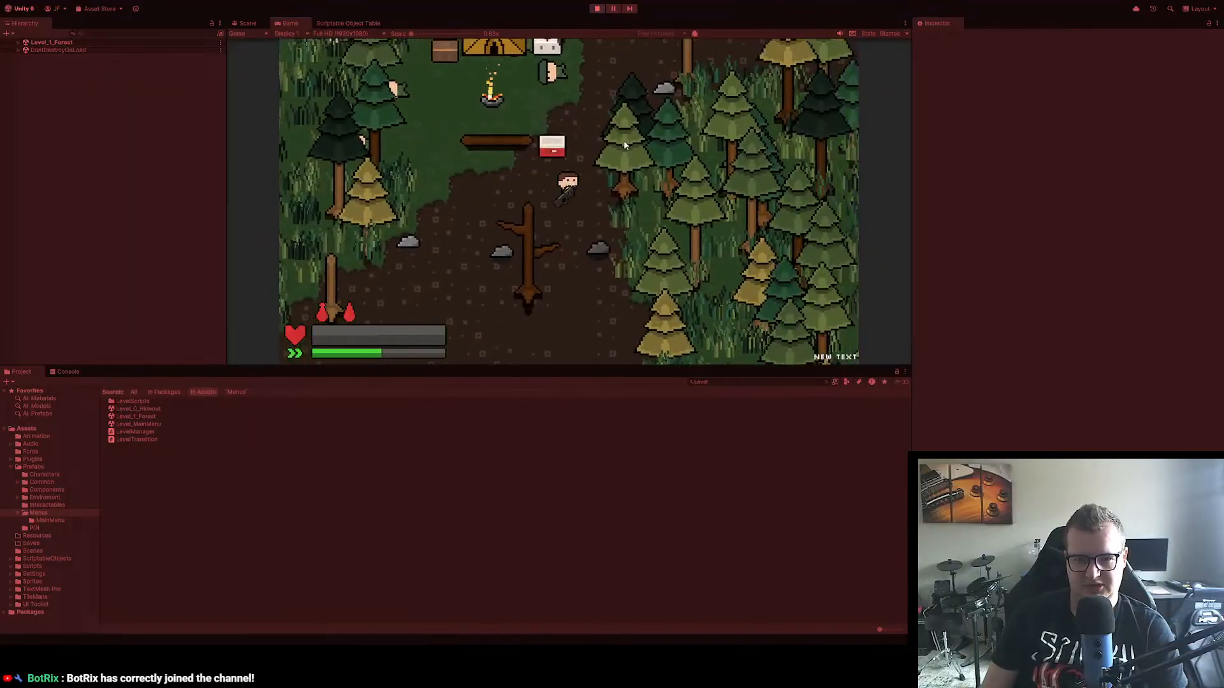
key("e")
Step: Move two cans, the red-labelled bottle, a chocolate bar and the water bottle from the cooler into the inventory
left_click_drag(715, 104, 445, 123)
left_click_drag(669, 106, 467, 145)
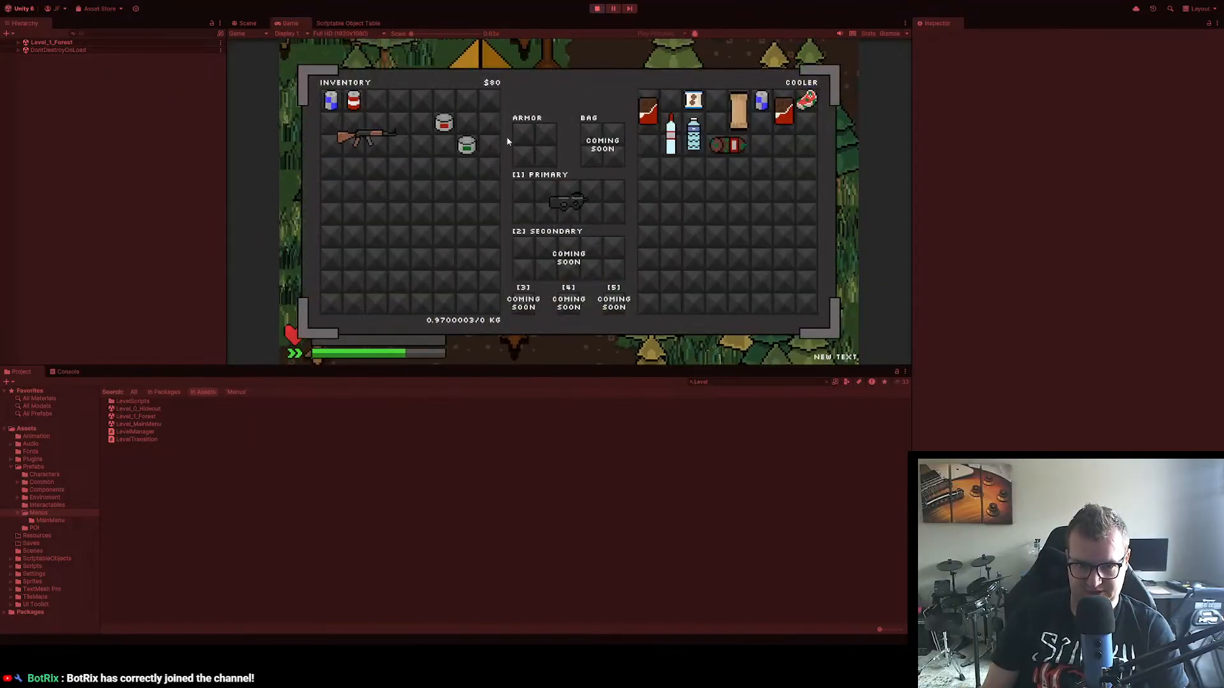
left_click_drag(670, 136, 443, 158)
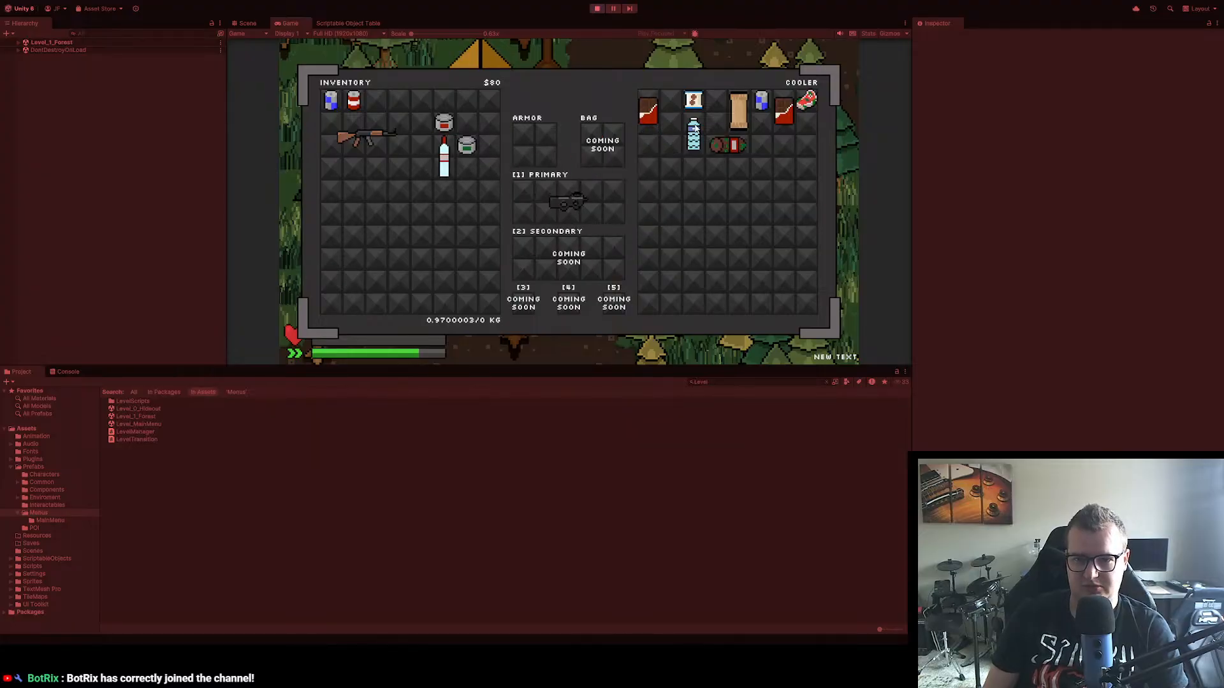
left_click_drag(648, 110, 466, 180)
left_click_drag(693, 133, 467, 112)
key("Tab")
Step: Go to the medical box beside the tent and transfer one of its items into the inventory
key("w")
key("a")
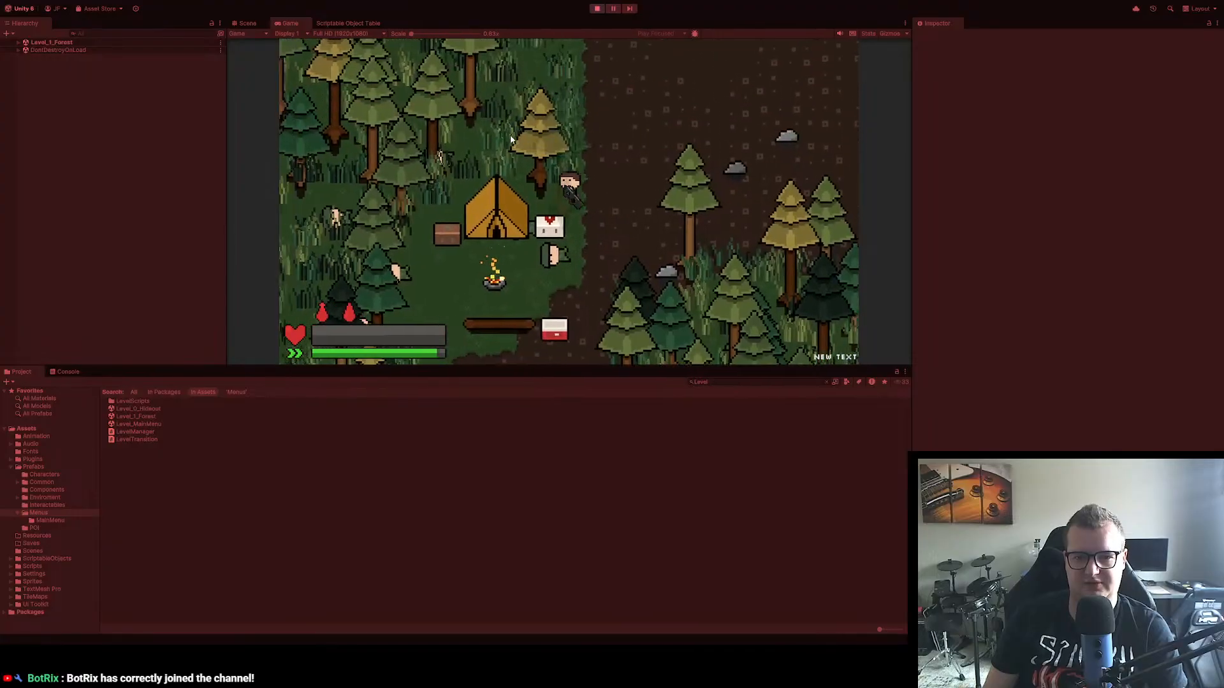
key("e")
left_click_drag(682, 111, 389, 224)
key("Tab")
Step: Open the pause menu in the forest level and quit to the main menu, accepting the loss of unsaved progress
key("d")
key("w")
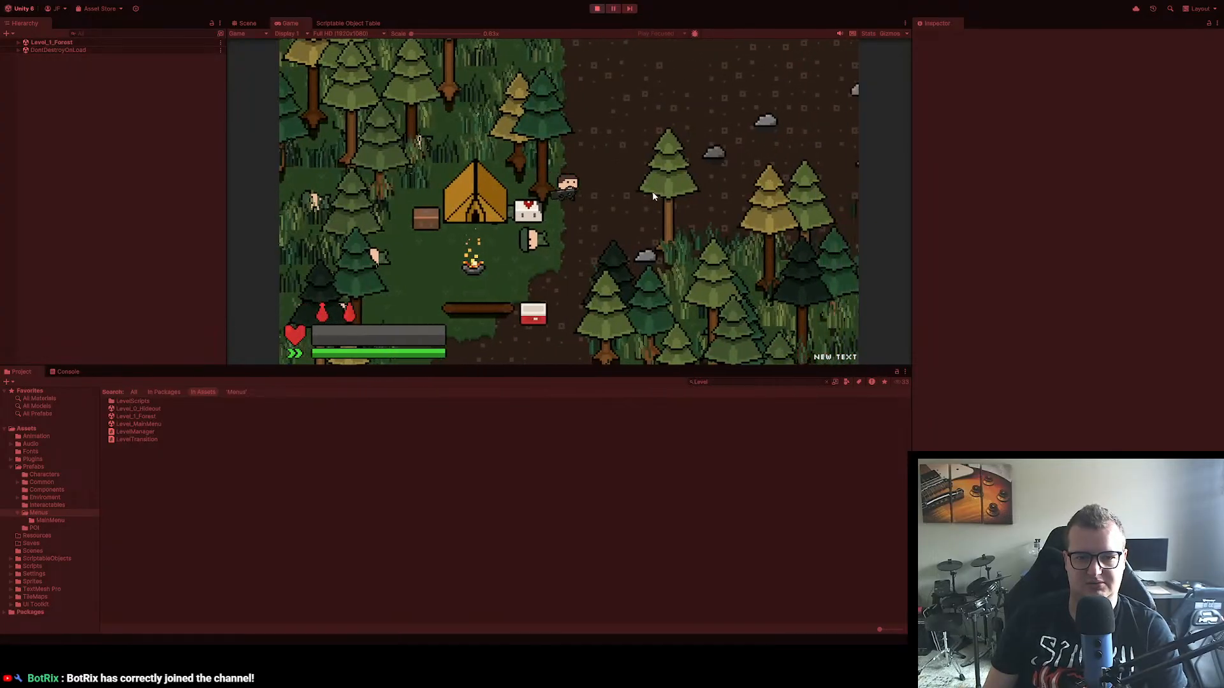
key("Escape")
left_click(561, 205)
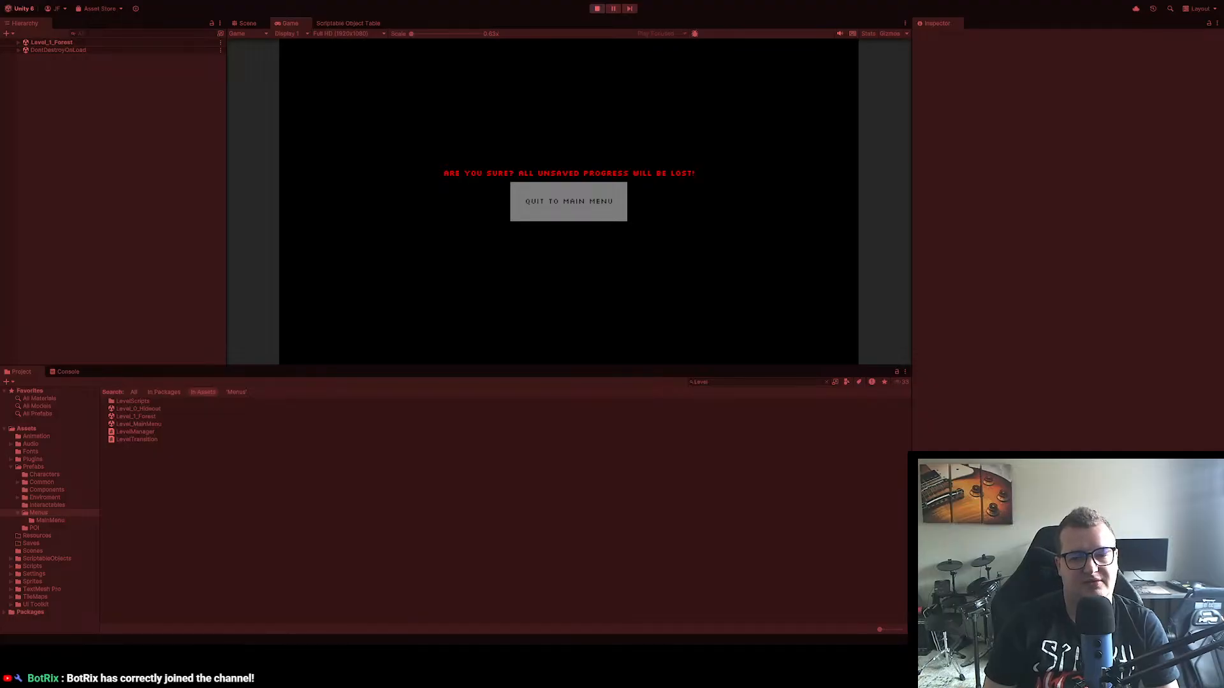
left_click(569, 202)
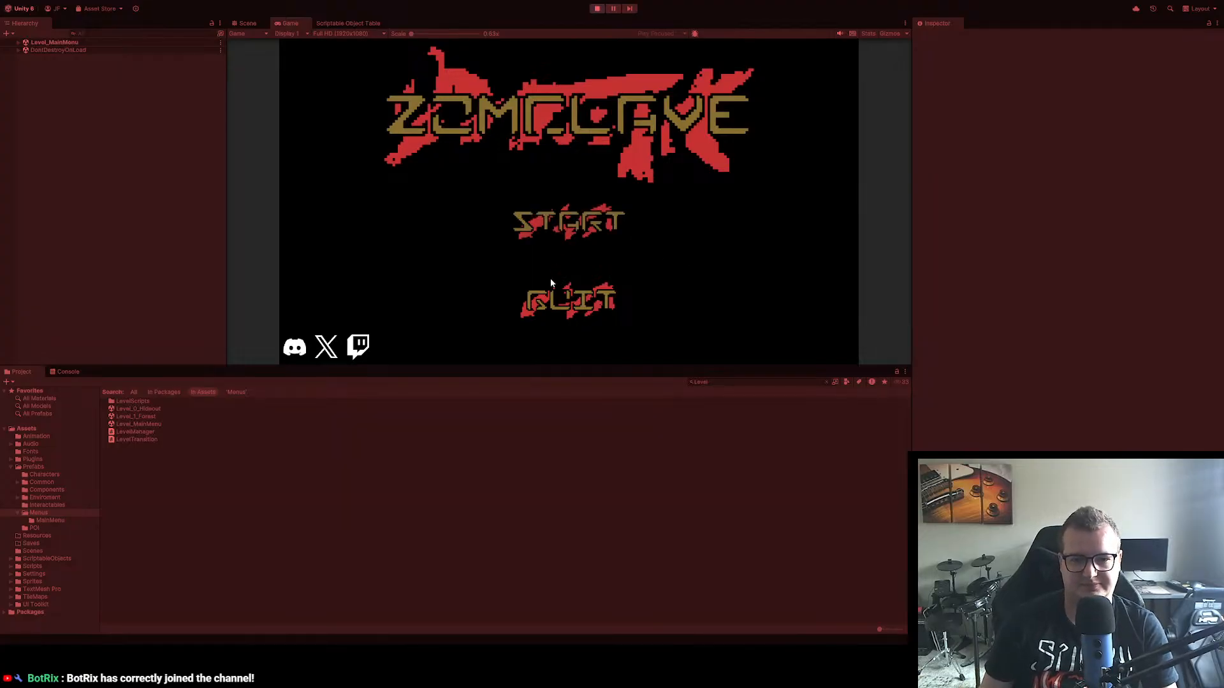
Step: Start the game again from the main menu and check the inventory and equipped weapons in the hideout
left_click(563, 213)
key("Tab")
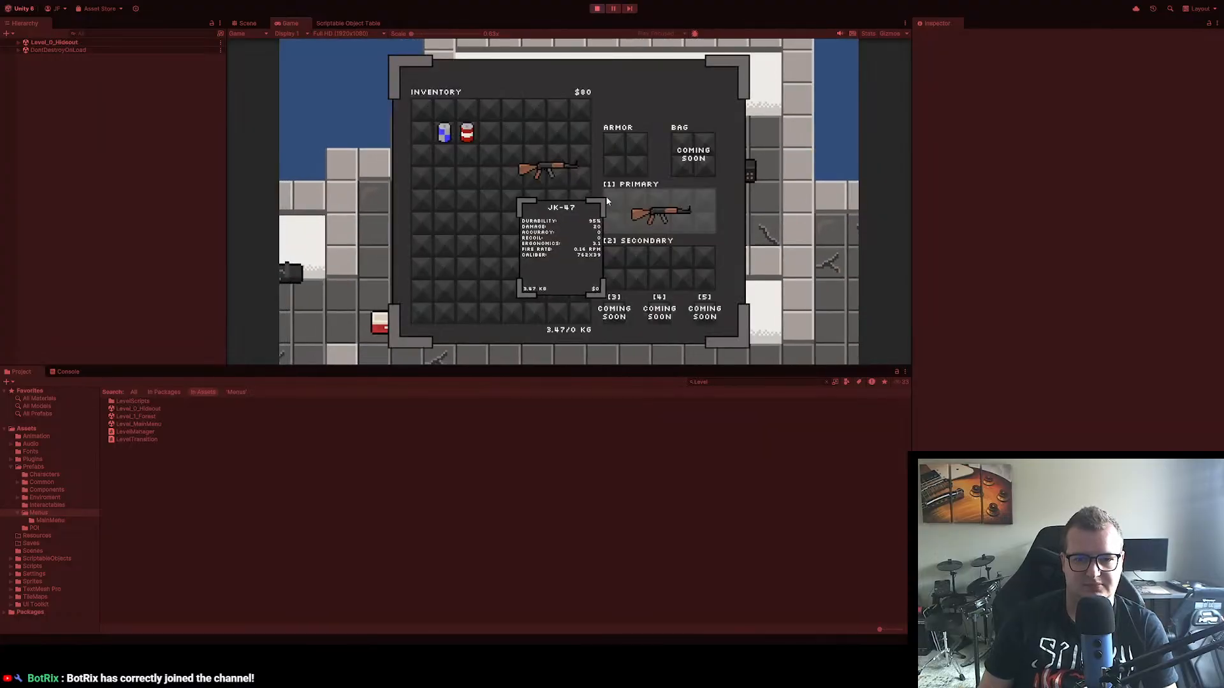
key("Tab")
Step: Bring up the pause menu in the hideout and stop play mode
key("Escape")
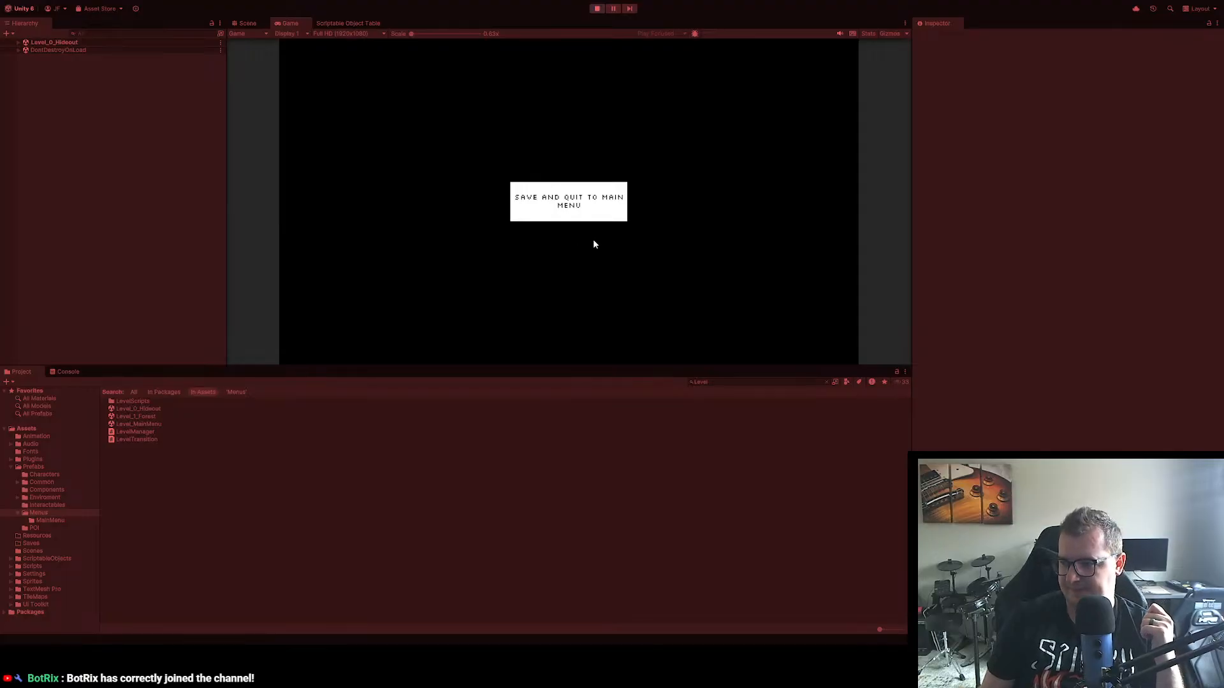
left_click(596, 9)
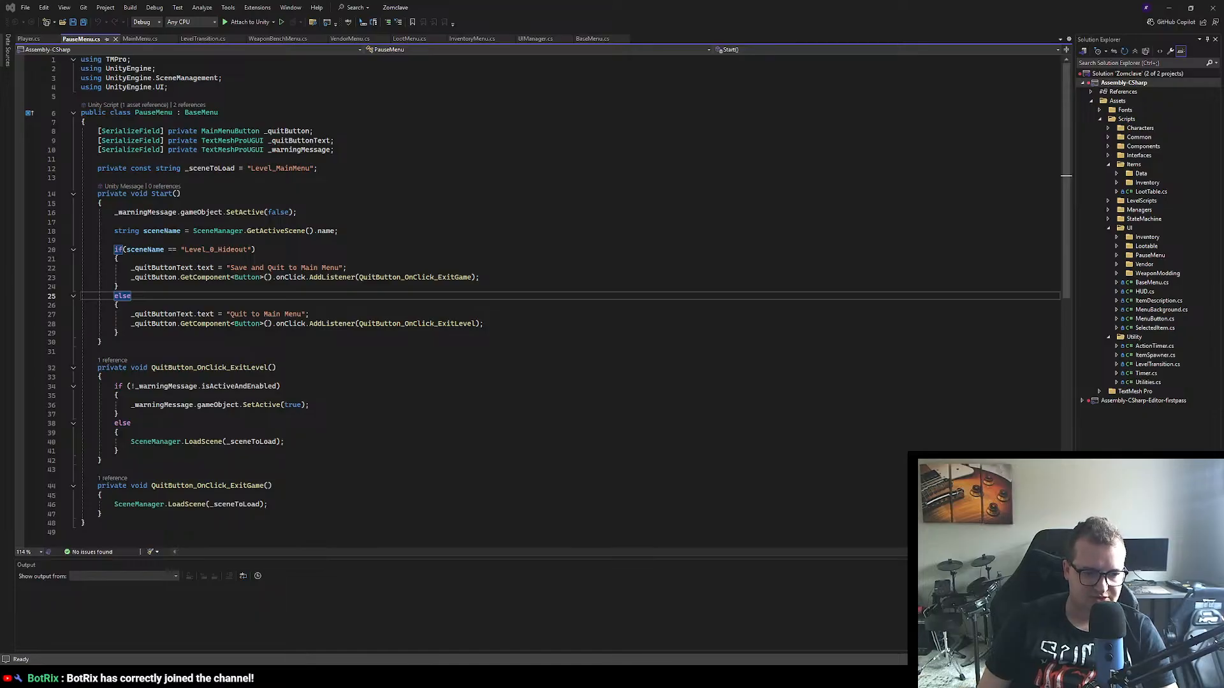
Step: Switch to Unity, search the project assets for "UIMa" and open the UIManager script
key("alt+Tab")
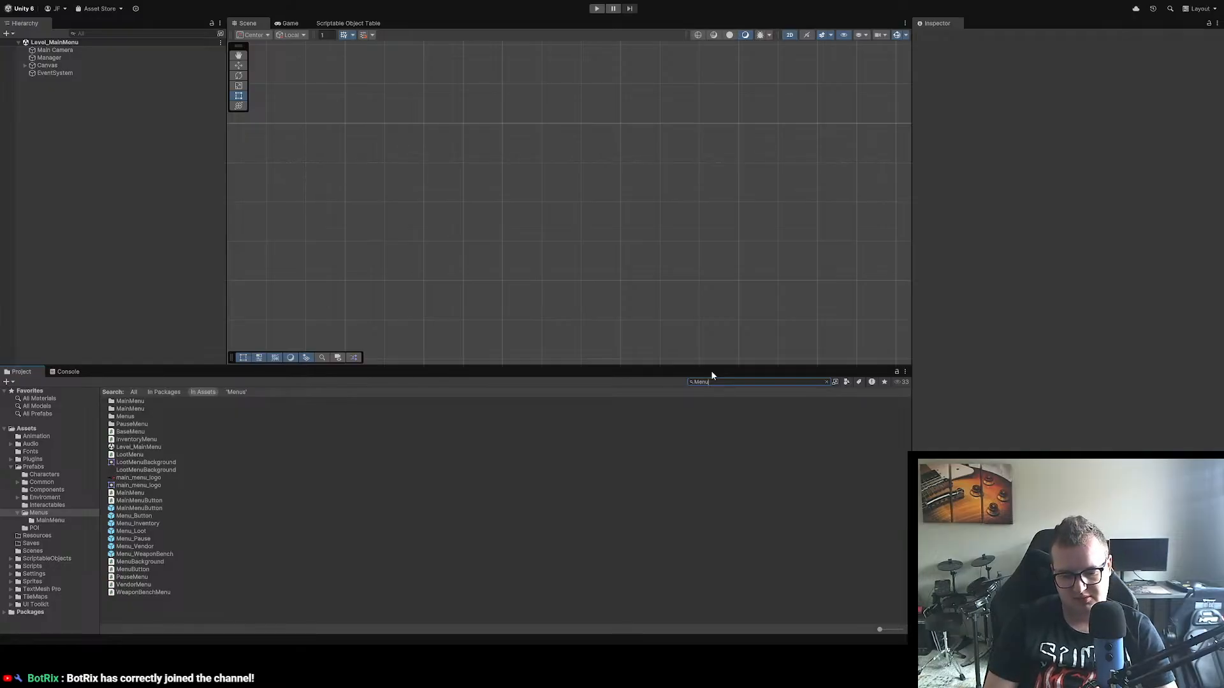
key("BackSpace")
type("UI")
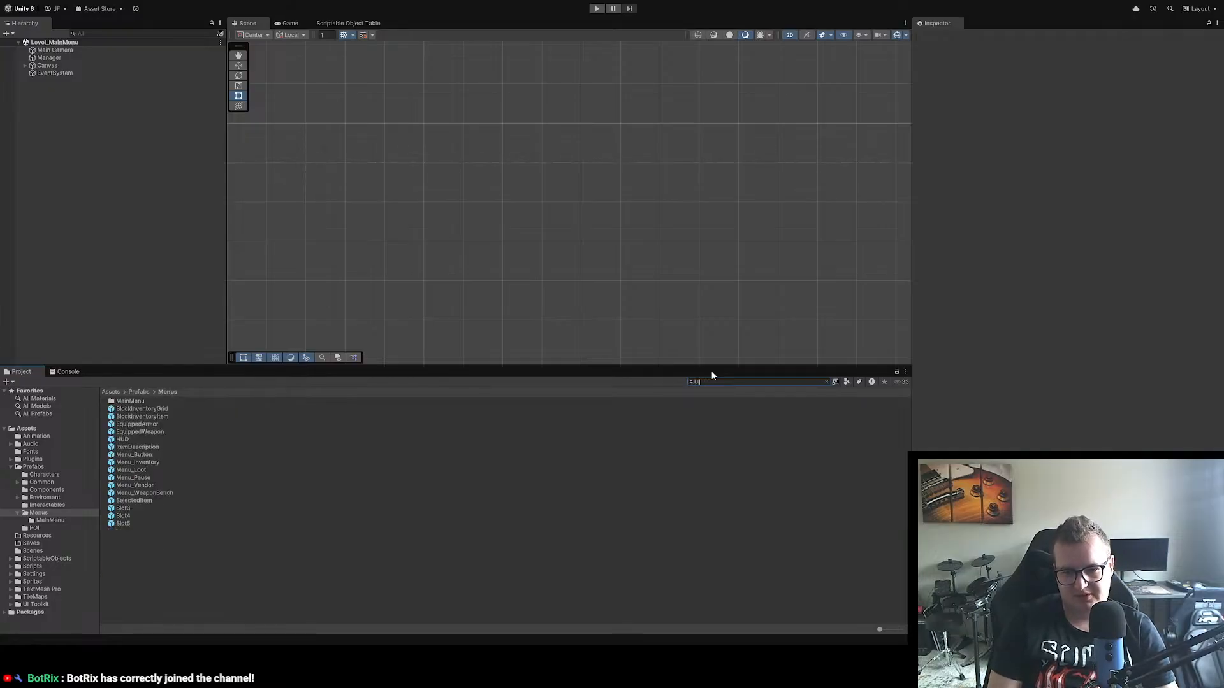
type("Ma")
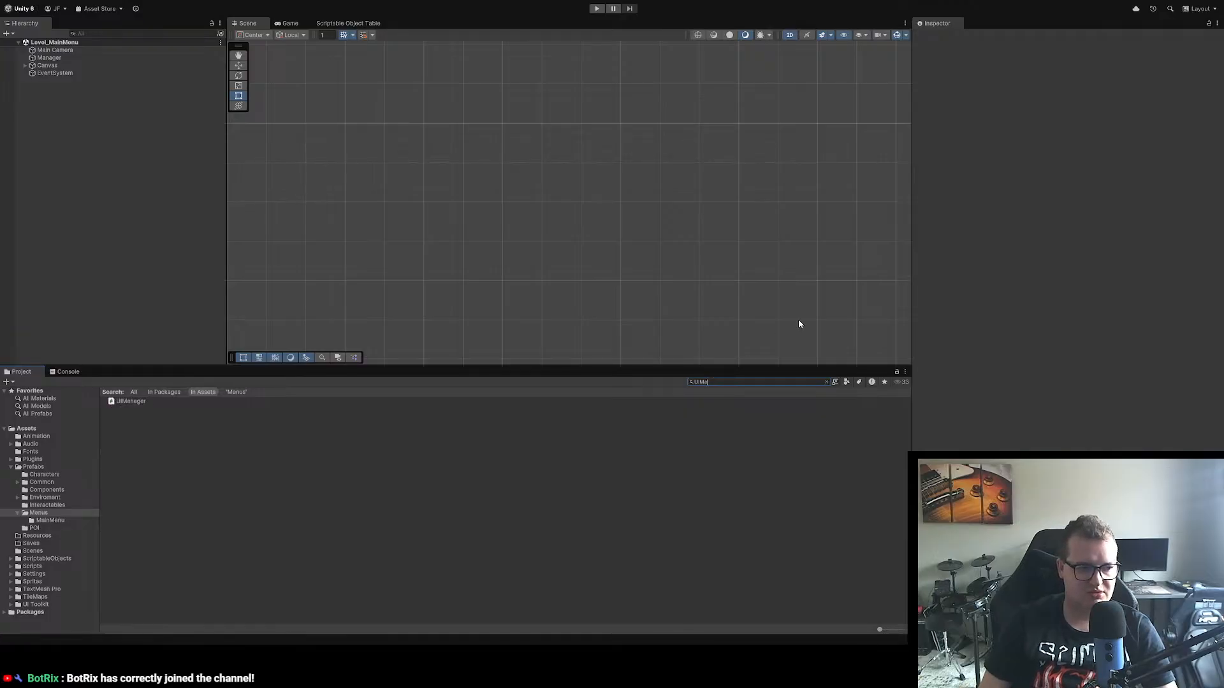
double_click(139, 401)
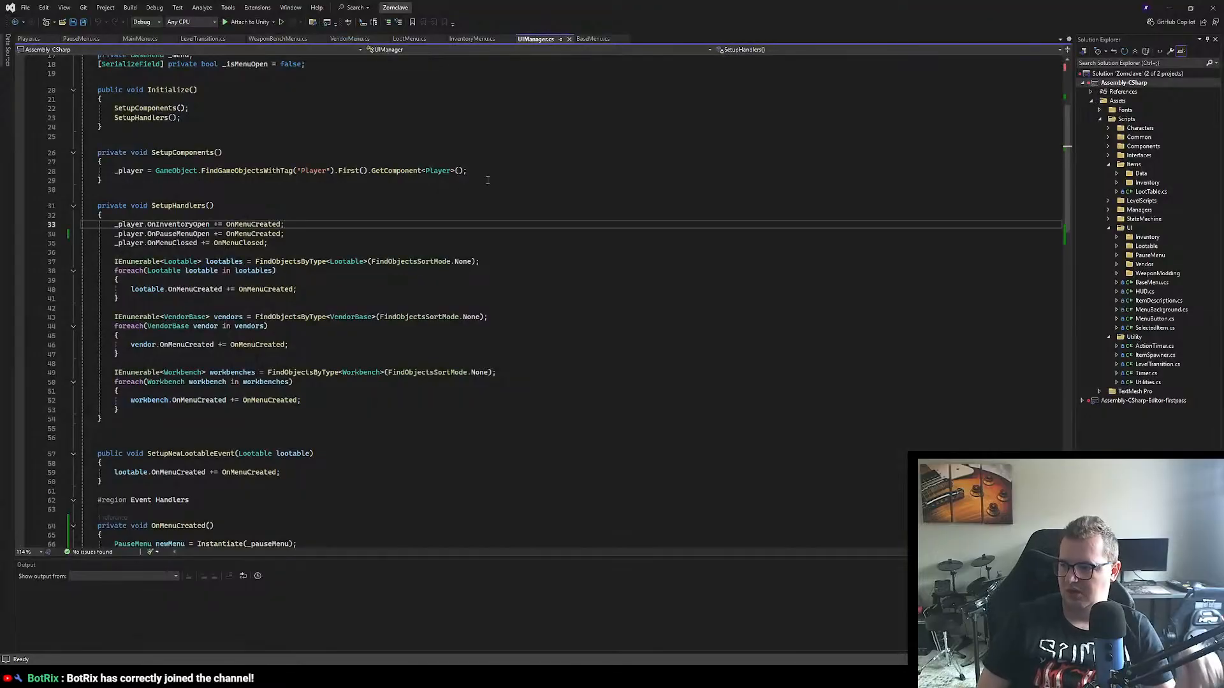
Step: Review the menu creation handlers in UIManager.cs and the quit button logic in PauseMenu.cs
scroll(441, 210, "down", 6)
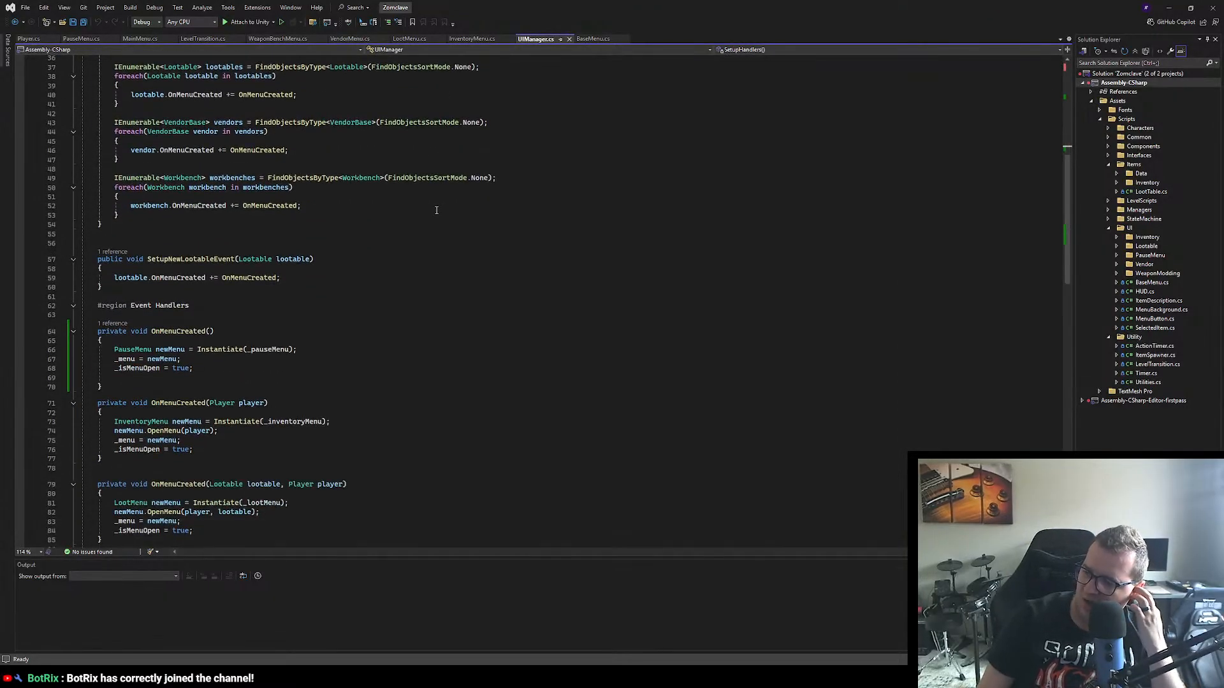
scroll(421, 211, "down", 2)
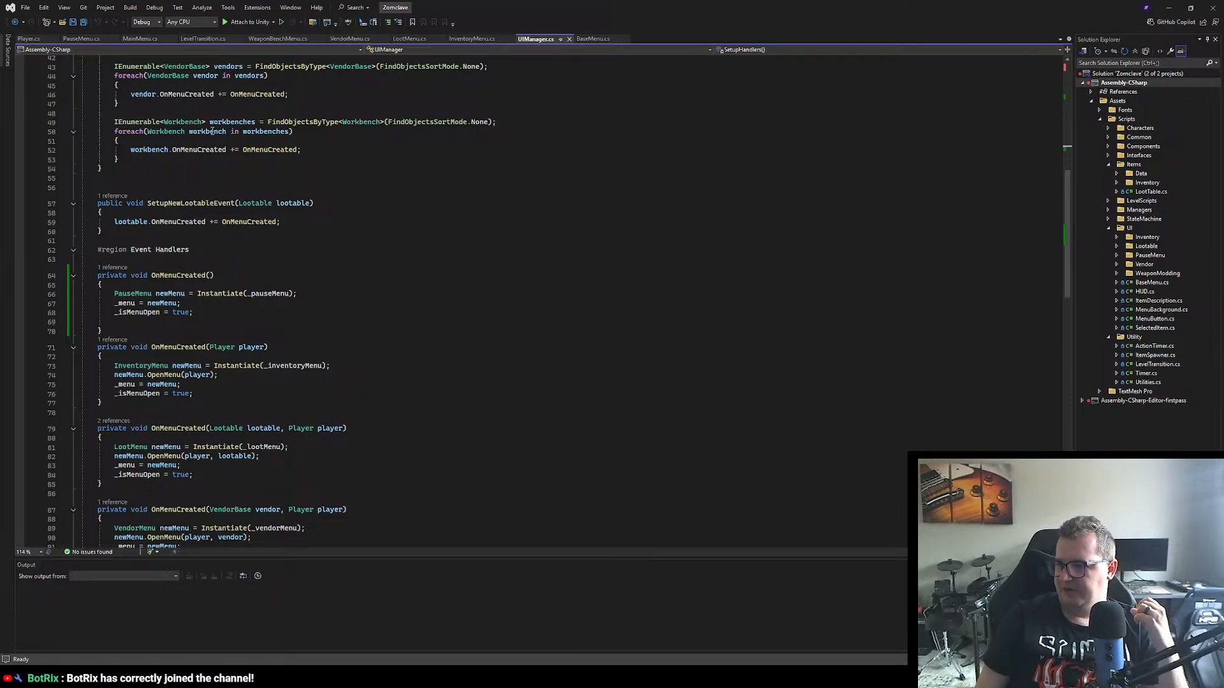
left_click(78, 39)
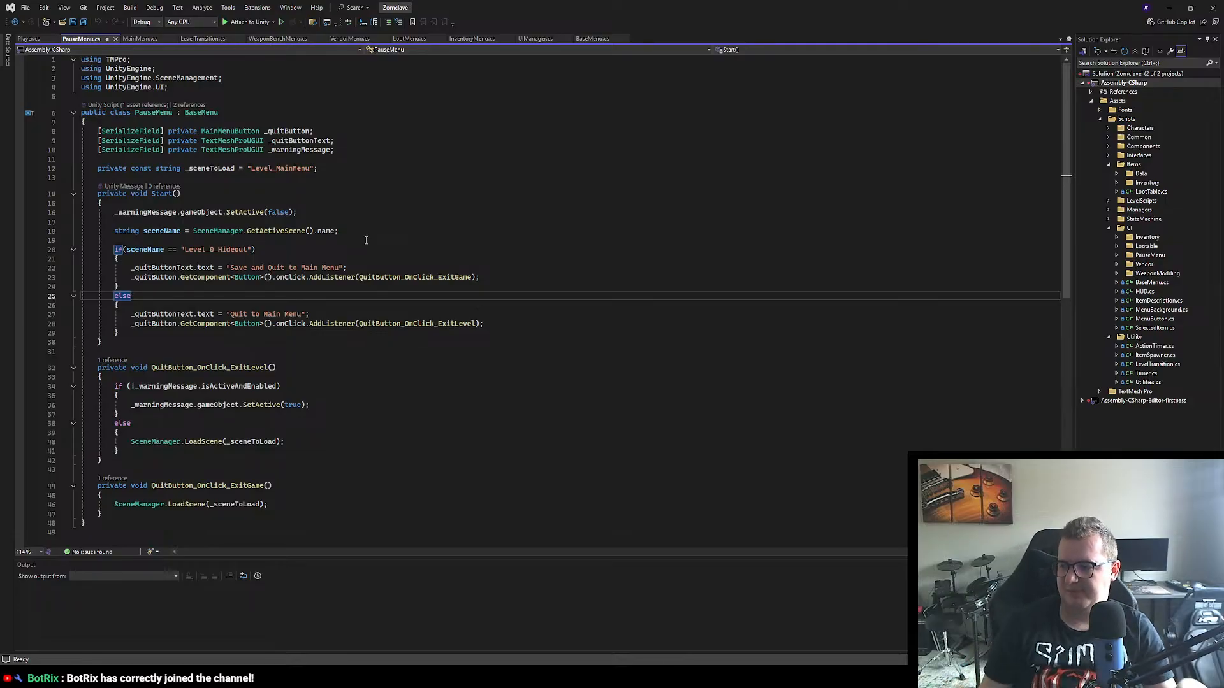
scroll(357, 315, "down", 4)
scroll(358, 315, "up", 4)
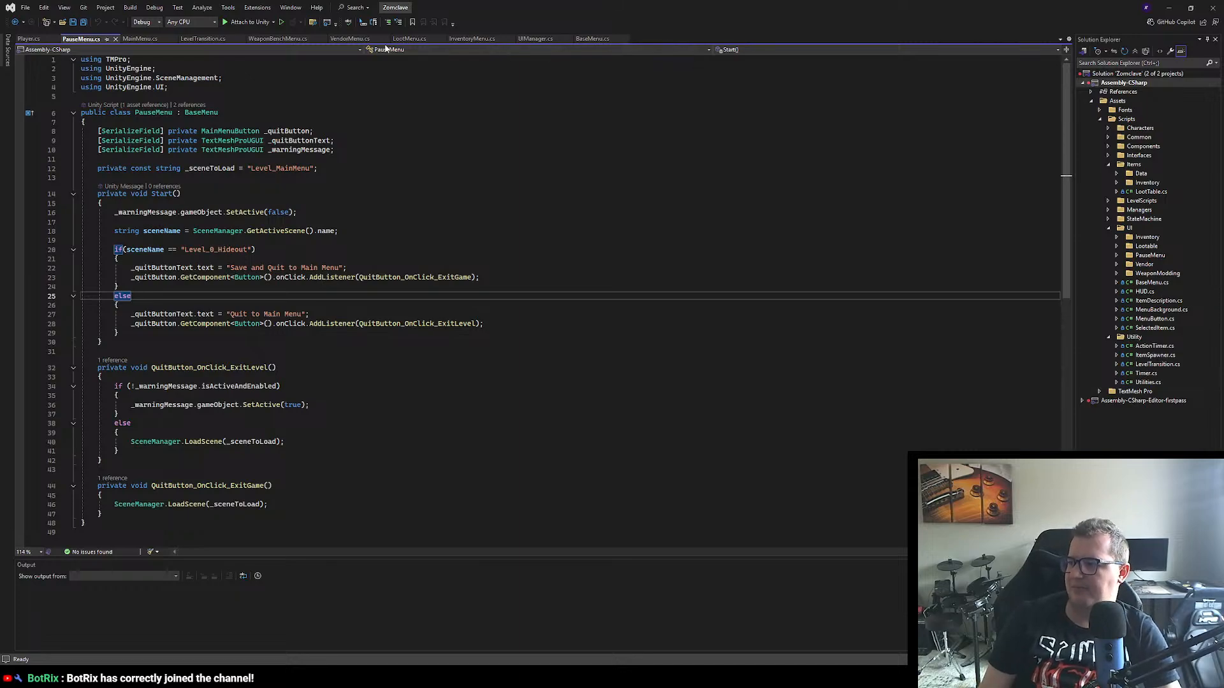
Step: Examine InventoryMenu.cs from its fields and item handling through to the CloseMenu override and hover event handlers
left_click(453, 41)
scroll(333, 222, "down", 5)
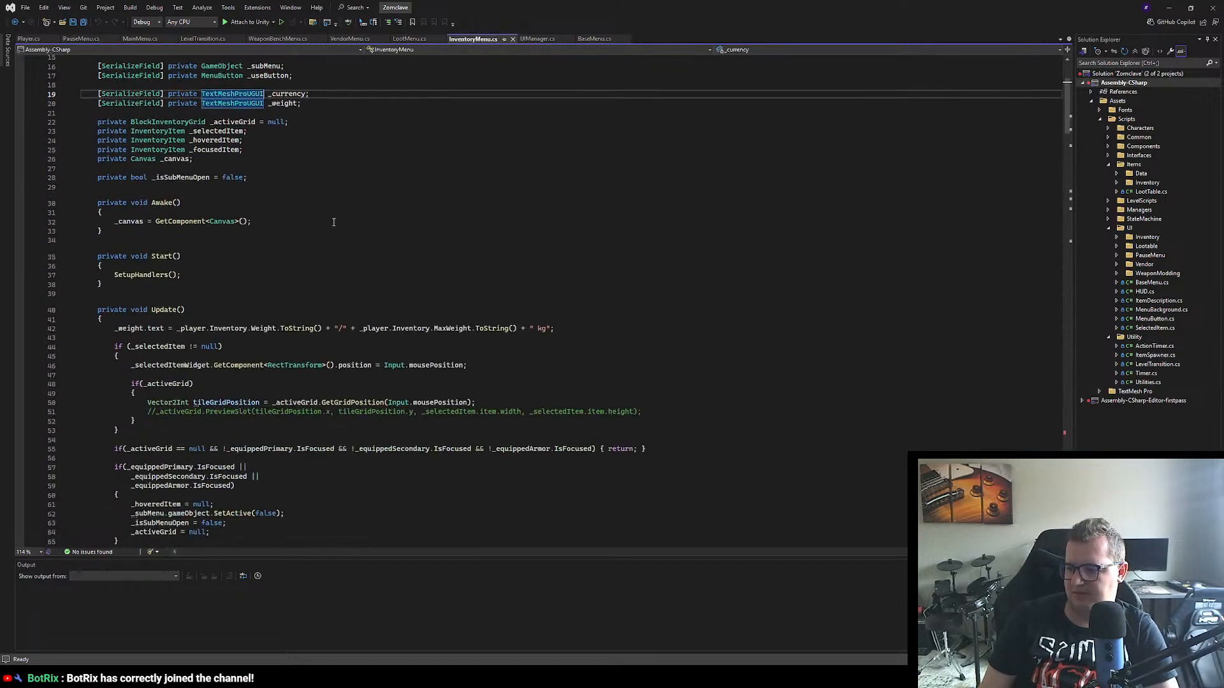
scroll(333, 222, "down", 18)
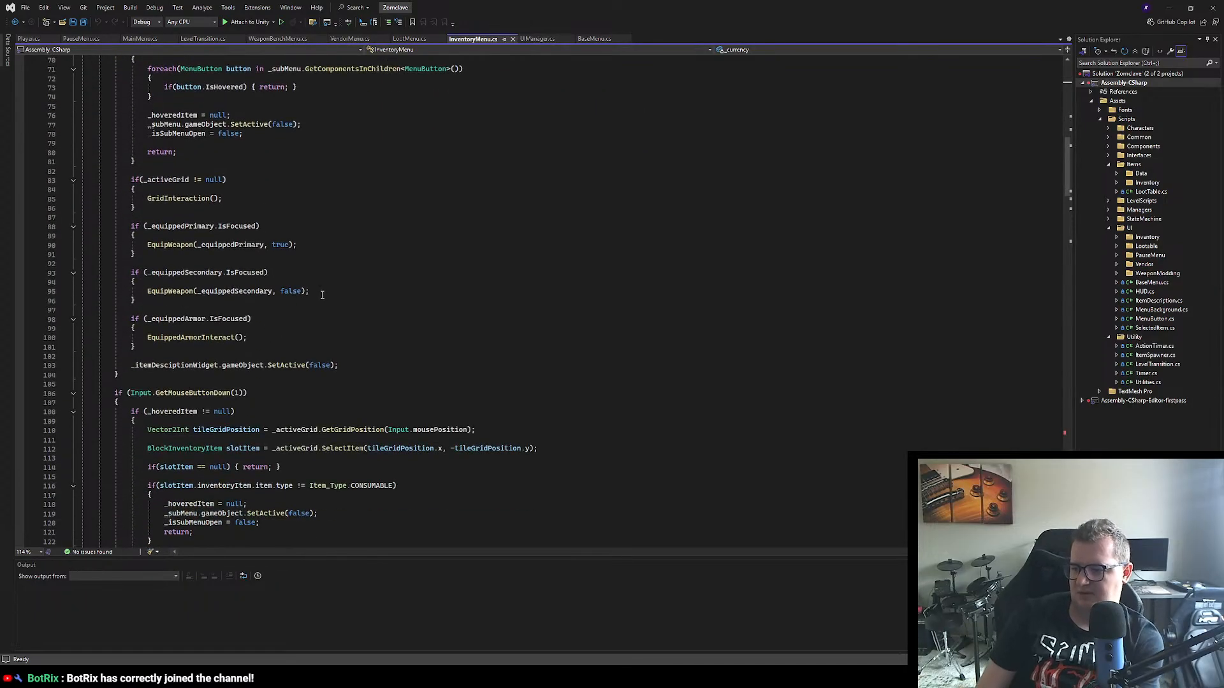
scroll(321, 295, "down", 20)
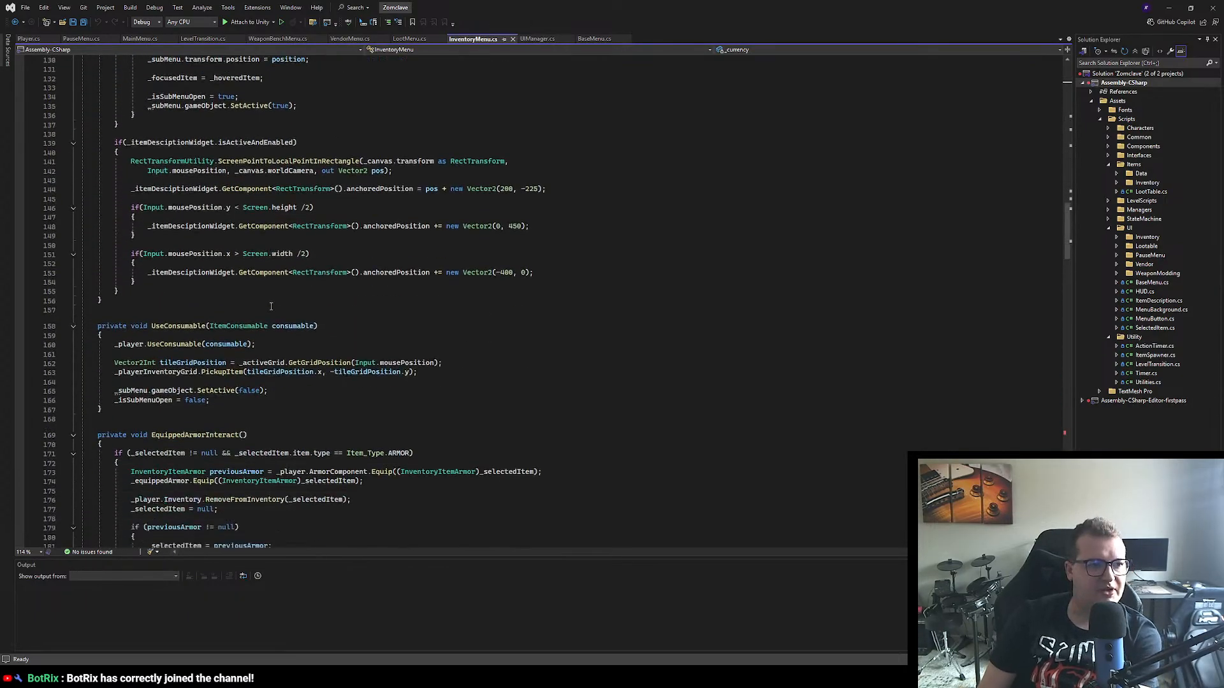
scroll(271, 306, "down", 9)
scroll(271, 307, "down", 18)
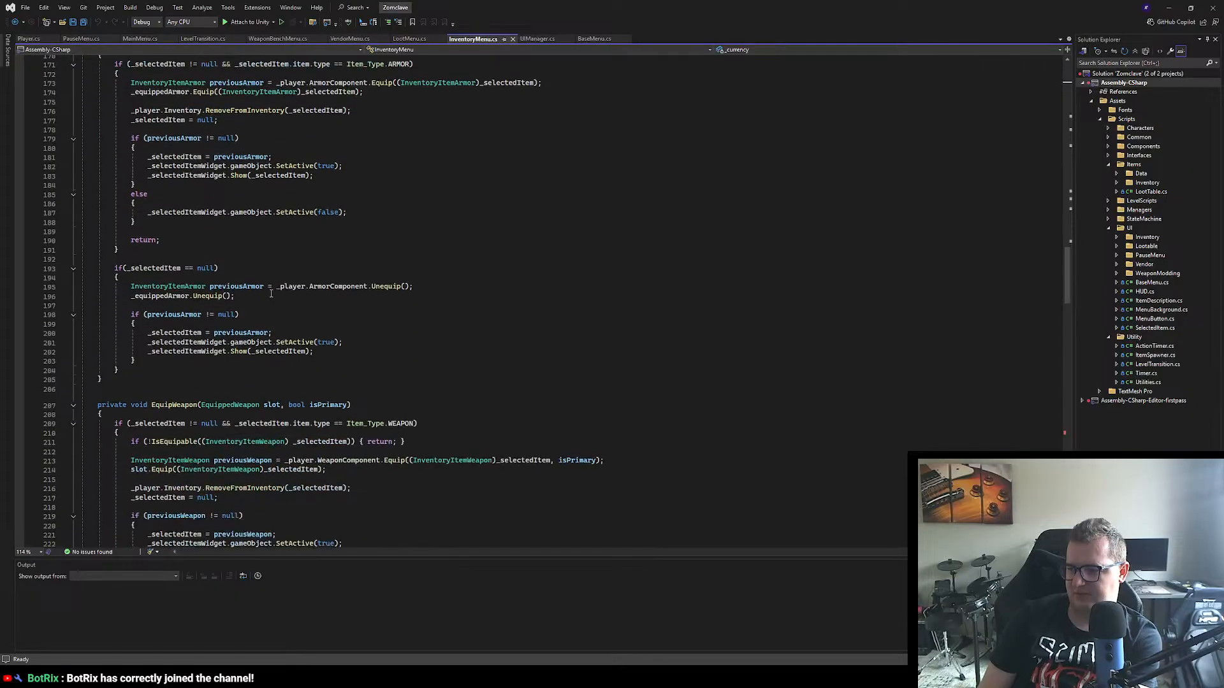
scroll(292, 173, "down", 18)
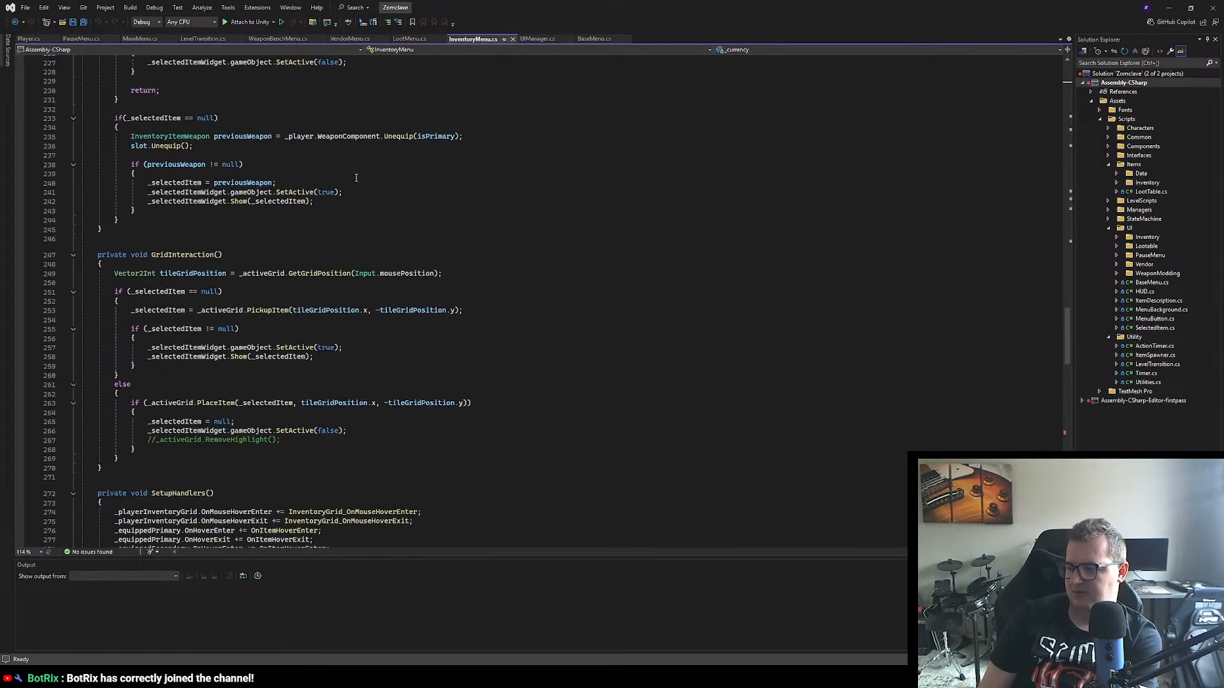
scroll(354, 102, "down", 18)
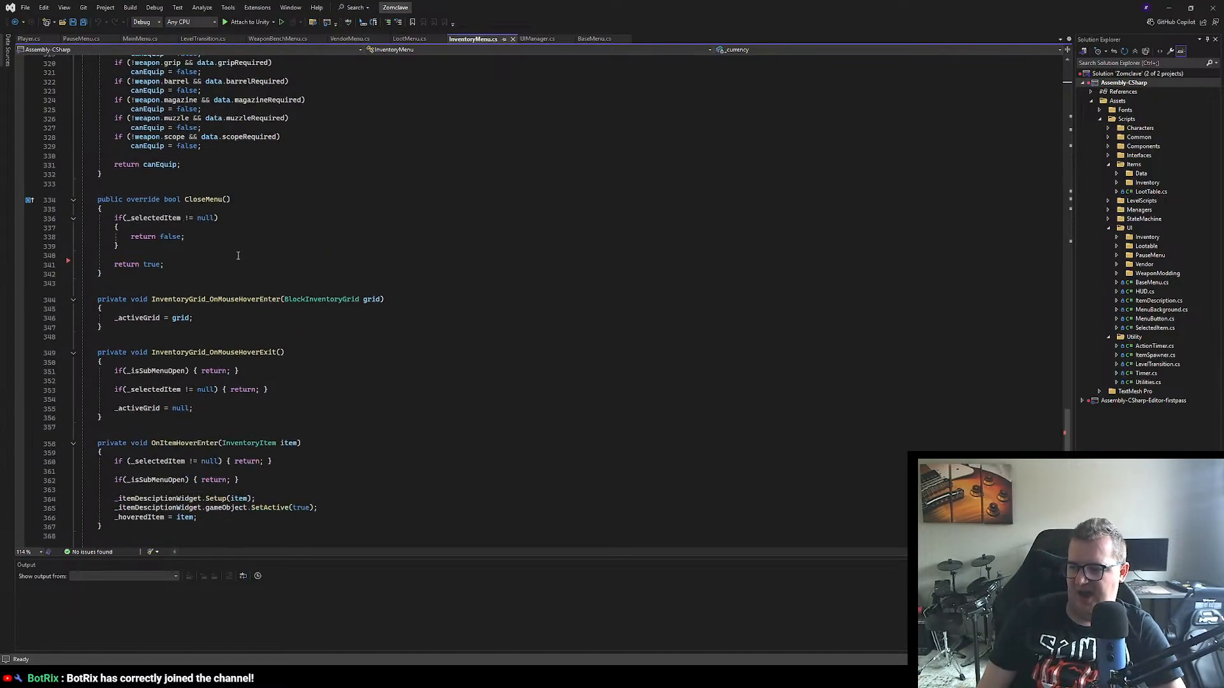
scroll(241, 258, "down", 8)
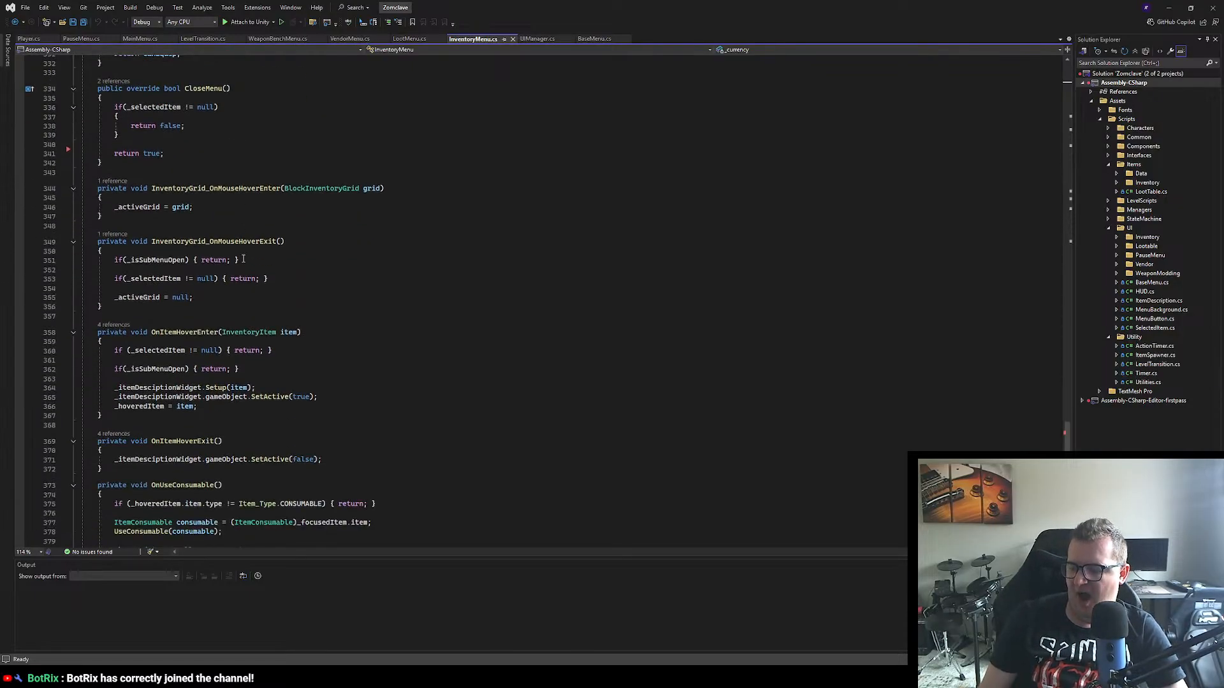
Step: Search InventoryMenu.cs for "open" and review the _isSubMenuOpen handling through to the CloseMenu override
scroll(519, 388, "up", 5)
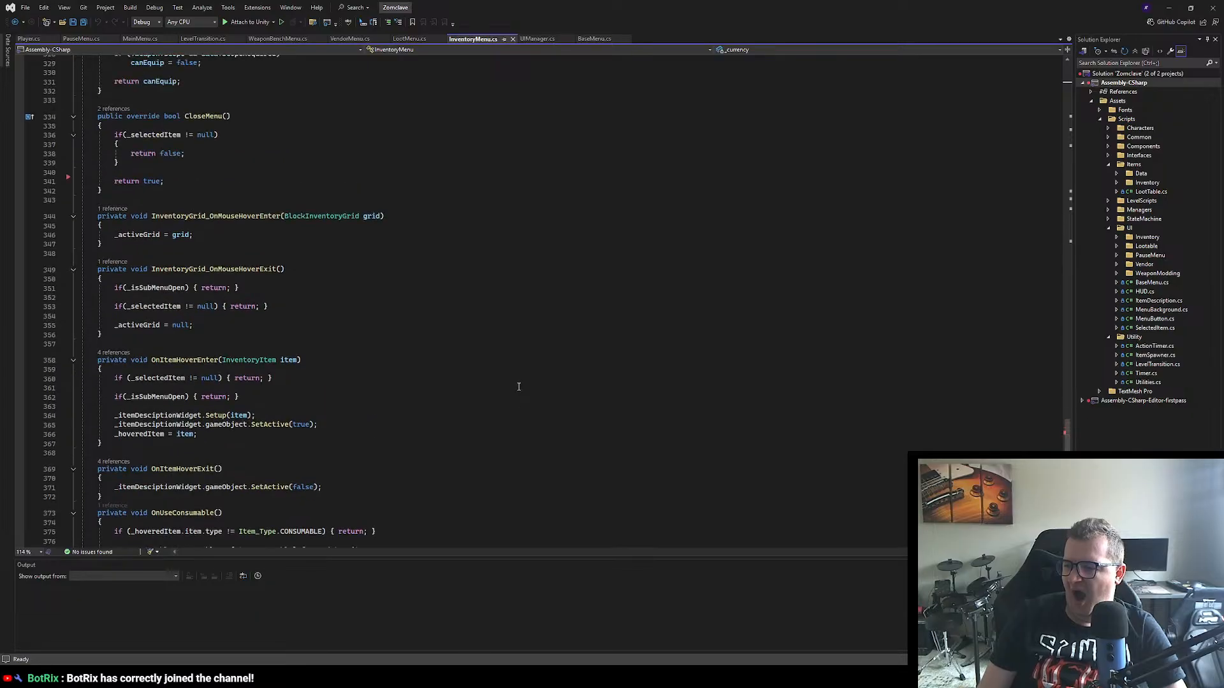
left_click_drag(1067, 444, 1010, 80)
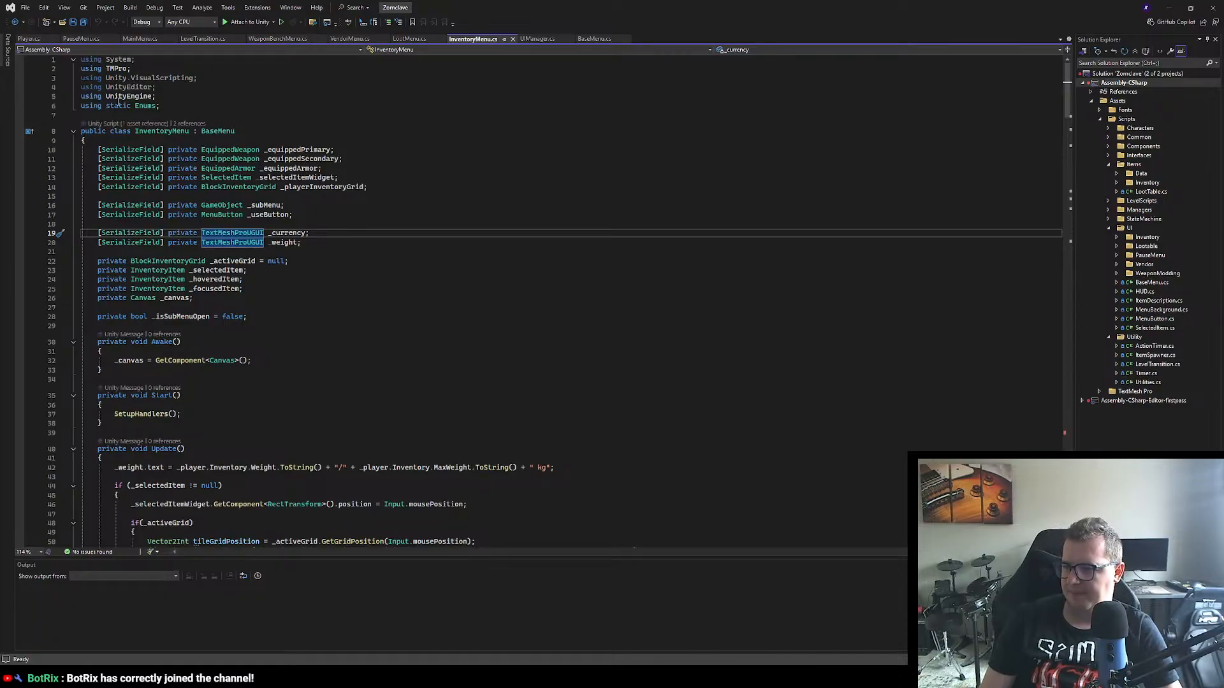
left_click(371, 281)
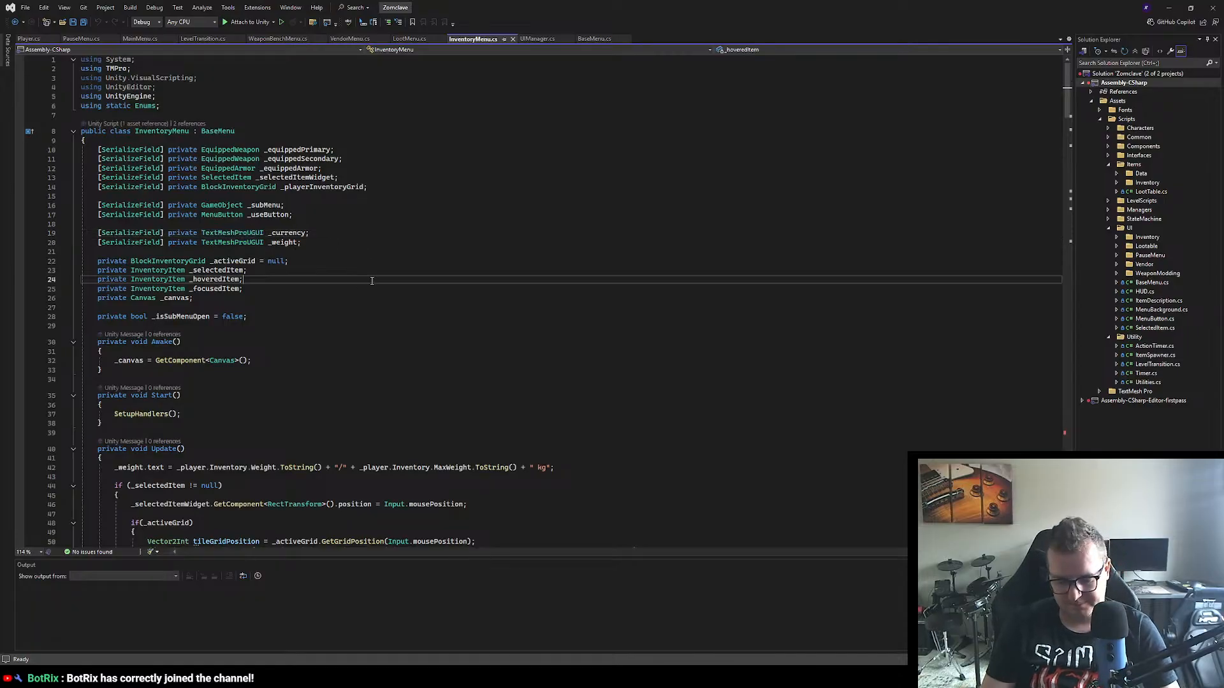
key("ctrl+f")
type("open")
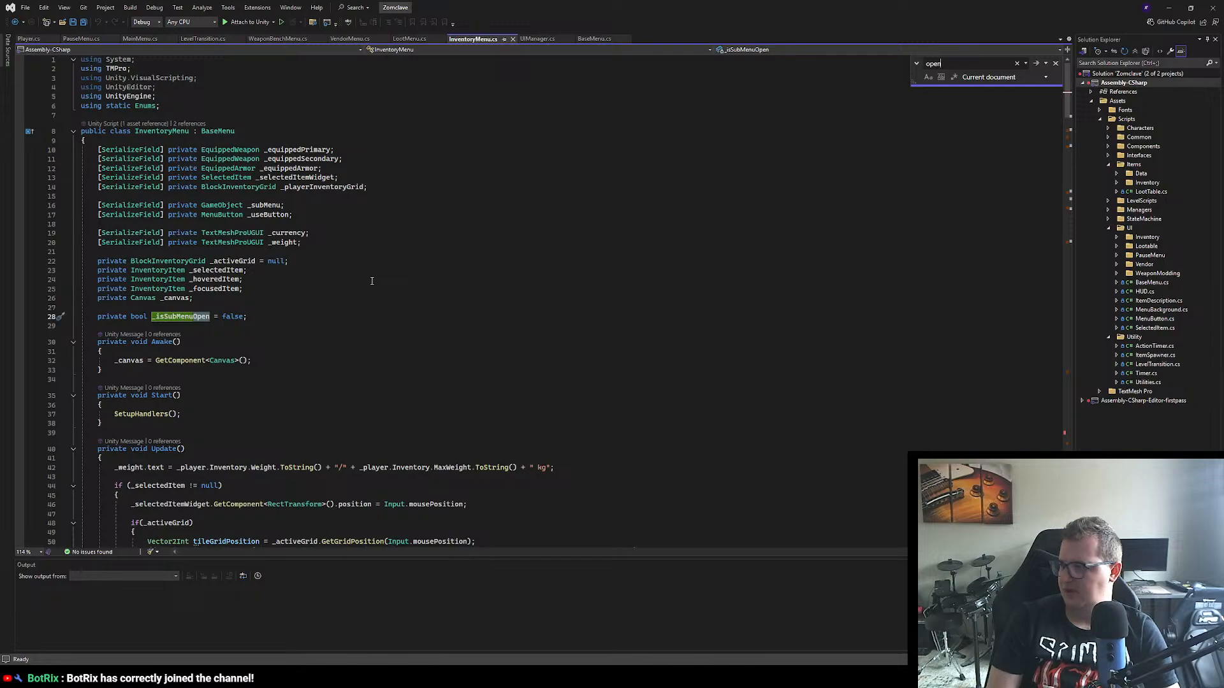
scroll(372, 281, "down", 4)
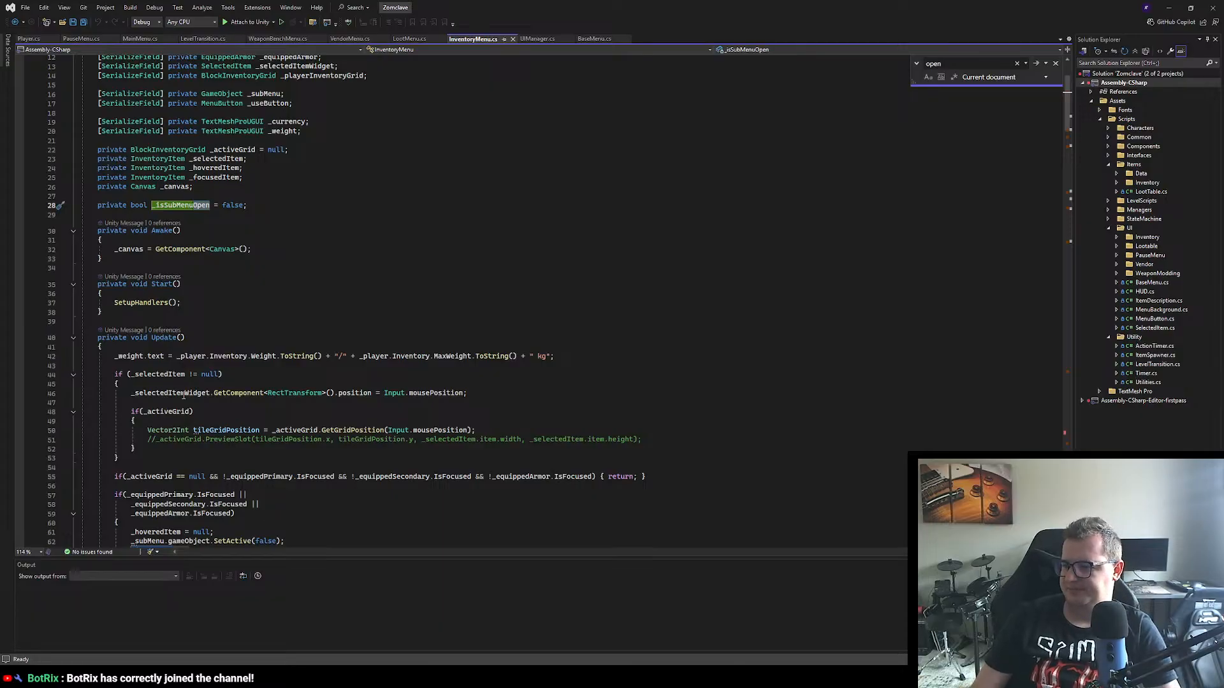
scroll(185, 395, "down", 12)
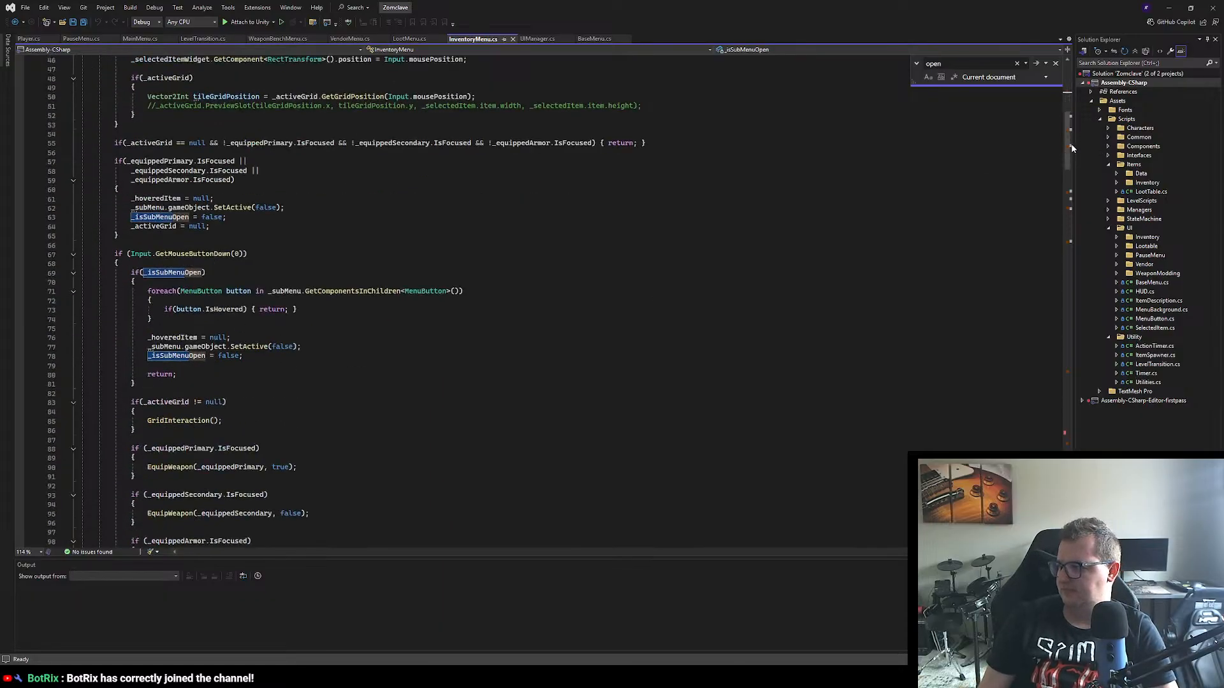
left_click_drag(1071, 144, 1052, 418)
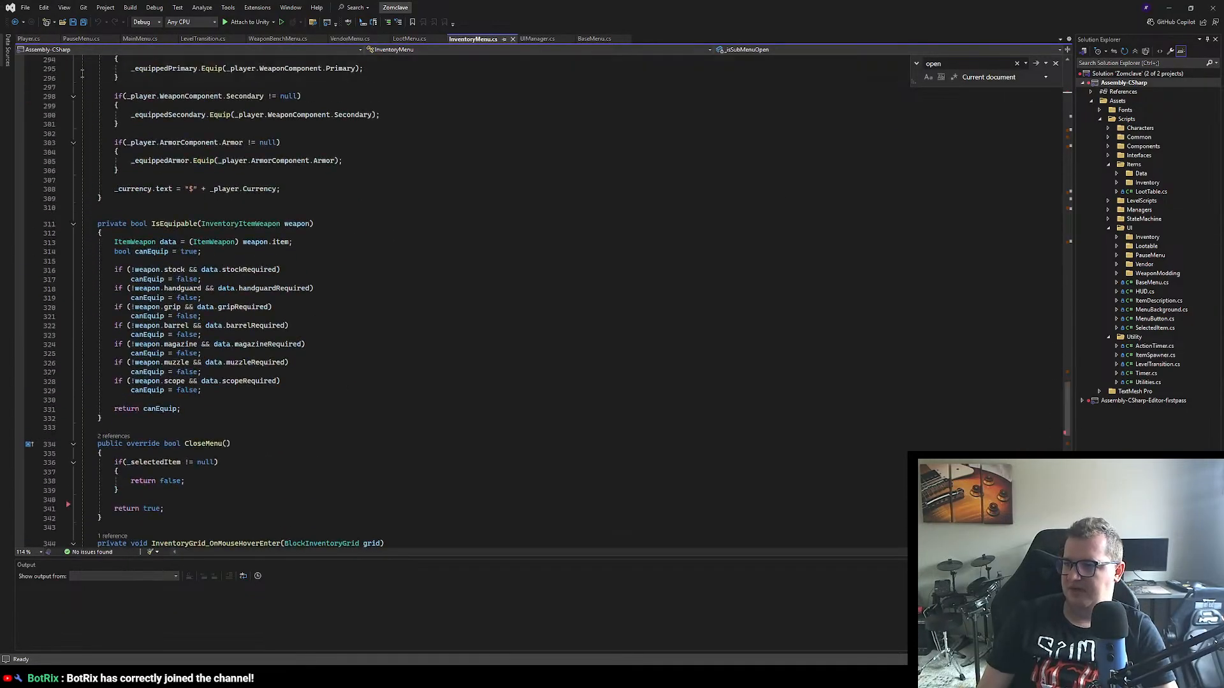
Step: Check the virtual CloseMenu method in BaseMenu.cs and make room for a new statement at the end of Start() in PauseMenu.cs
left_click(593, 39)
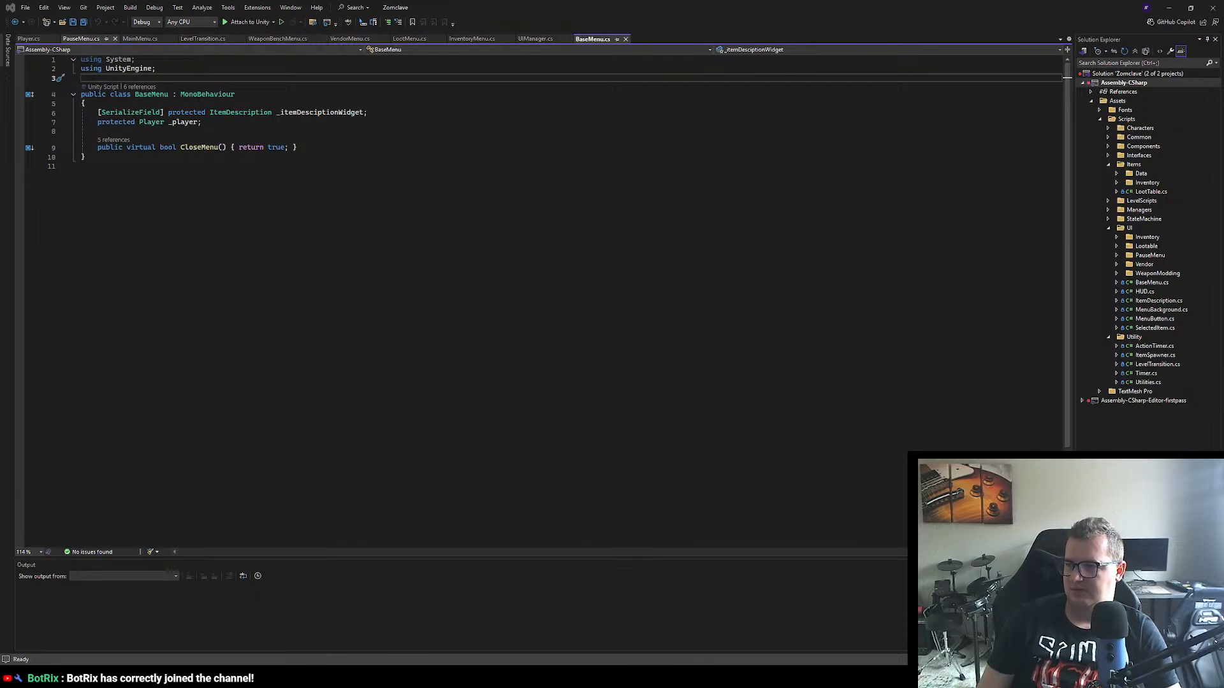
left_click(81, 39)
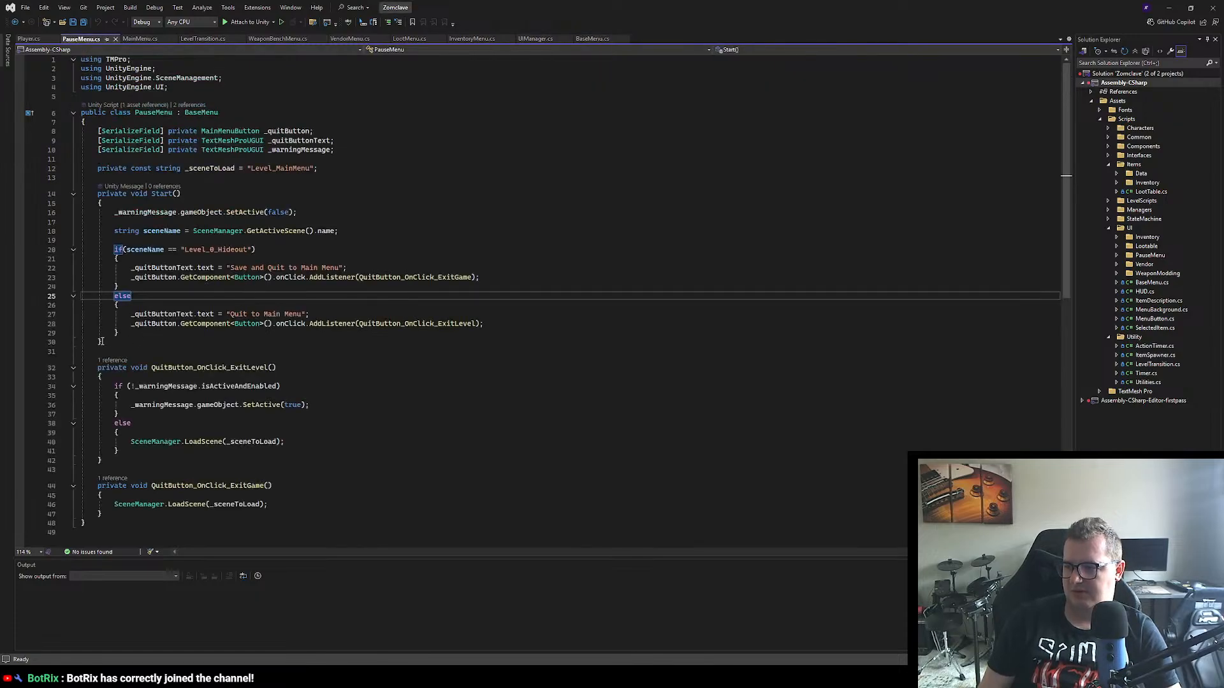
left_click(127, 332)
key("Return")
key("Return")
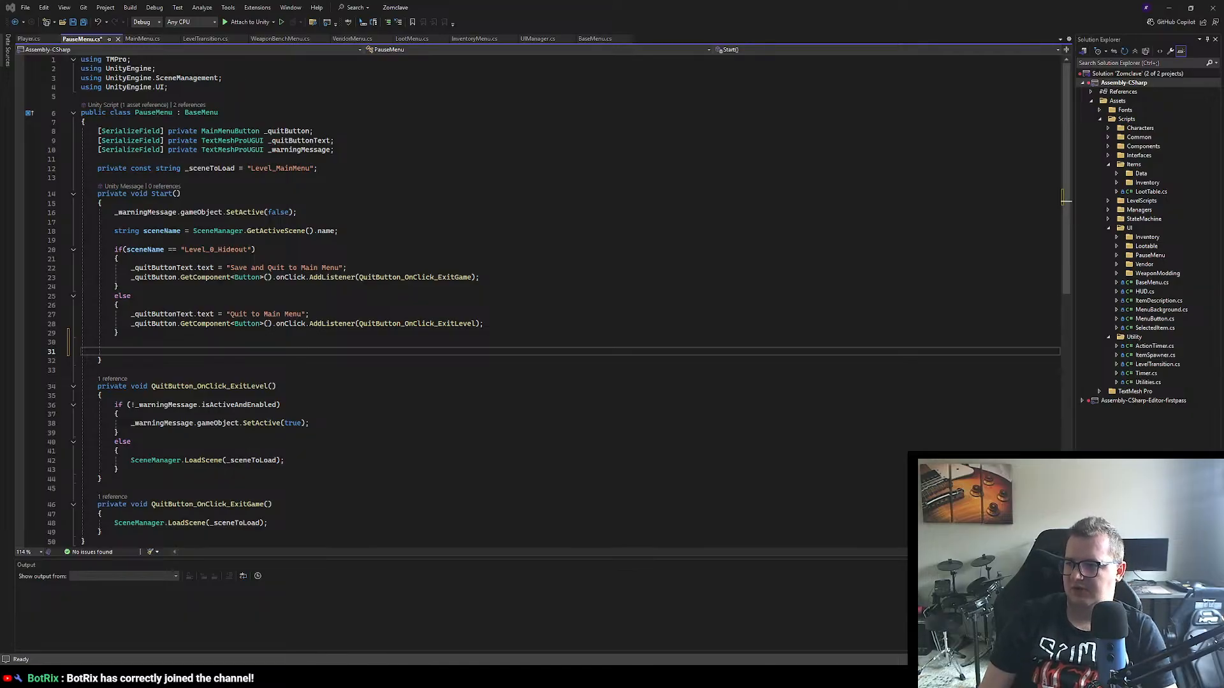
left_click(590, 39)
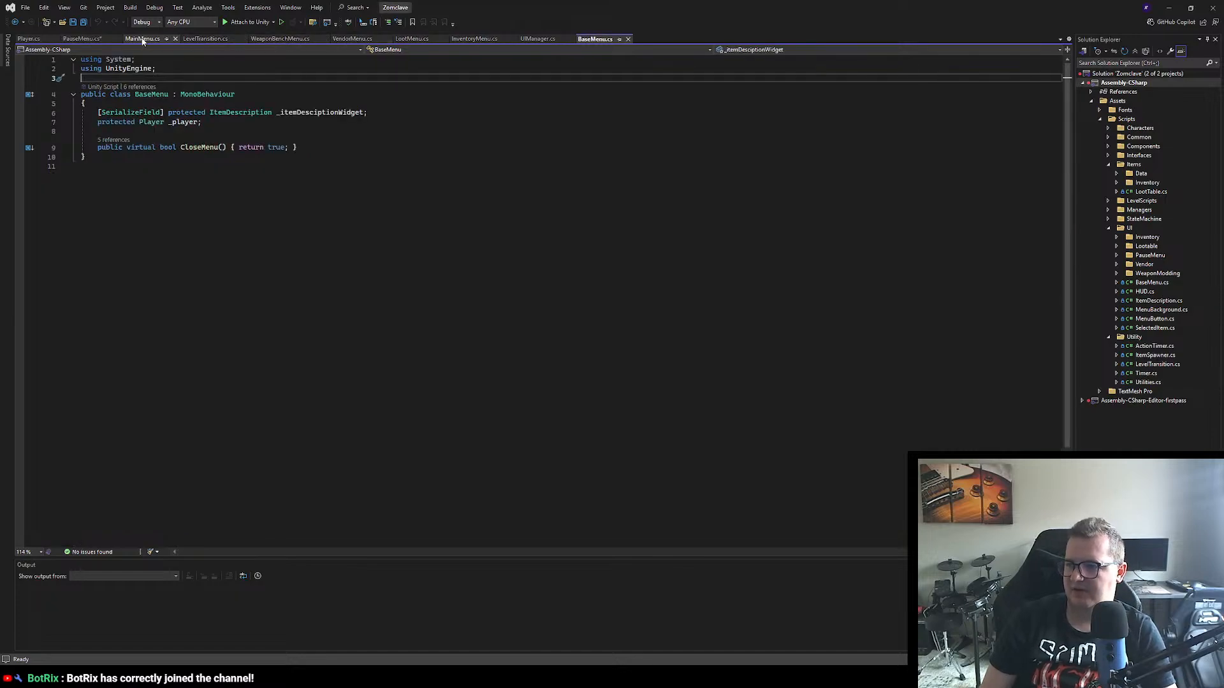
left_click(82, 39)
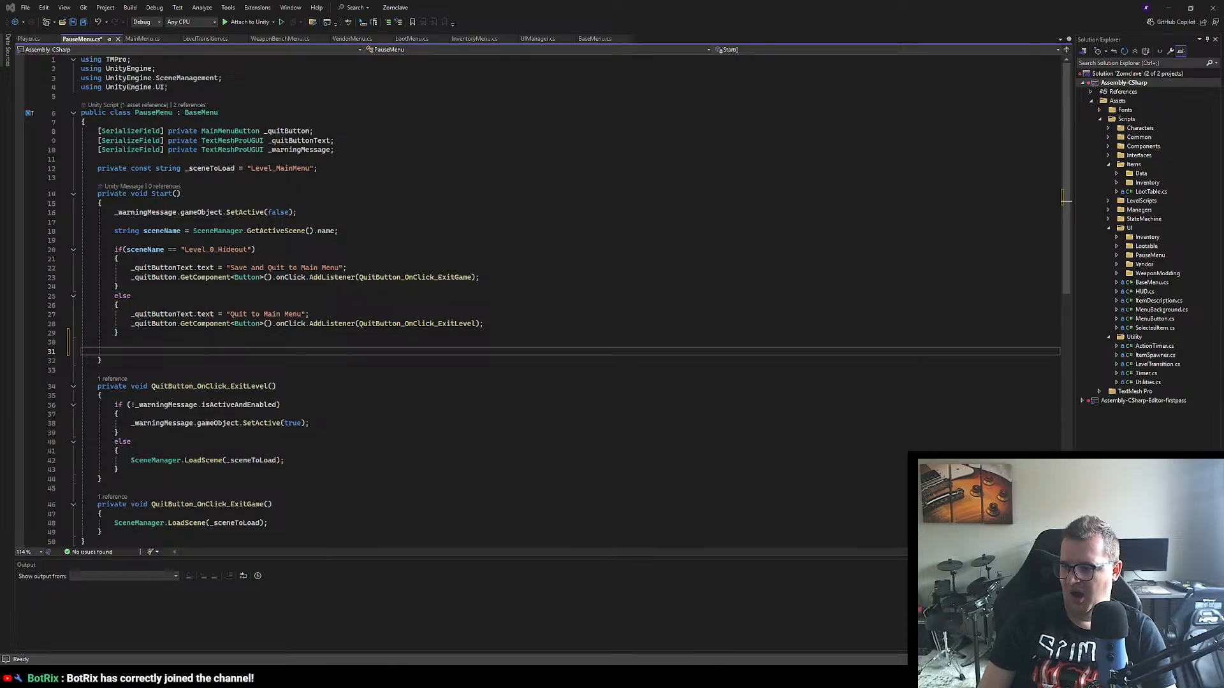
Step: Add the statement Time.timeScale = 0; after the else block in PauseMenu's Start()
left_click(124, 351)
type("T")
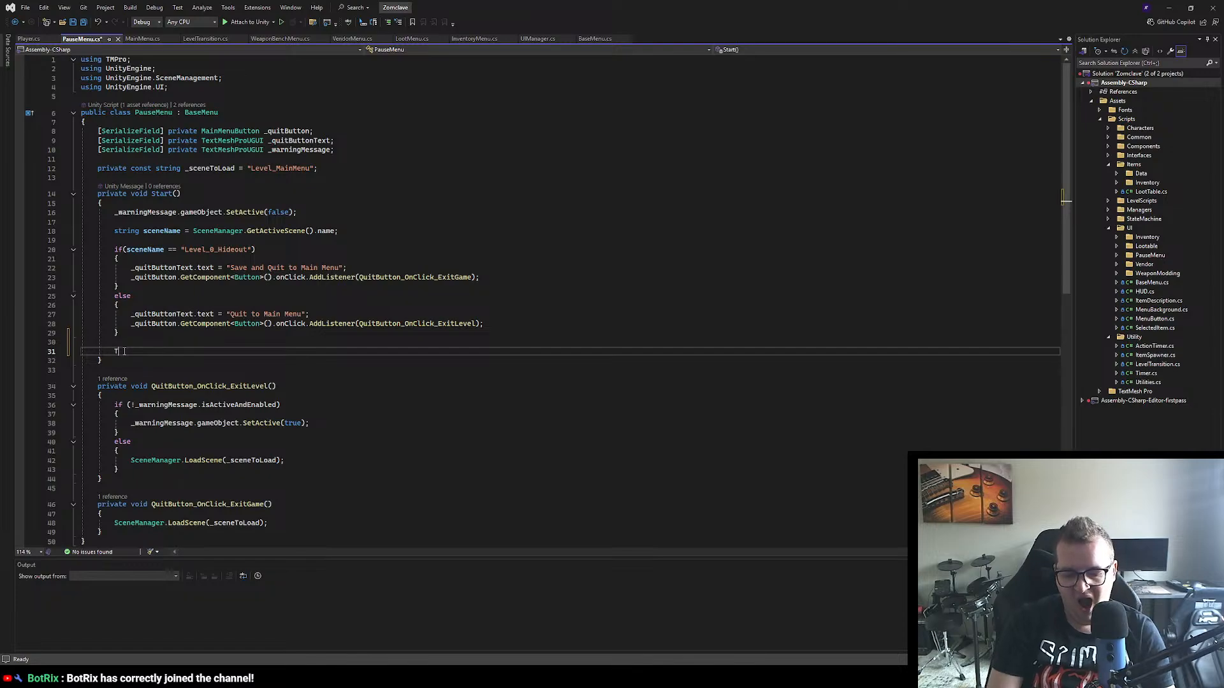
type("ime.time")
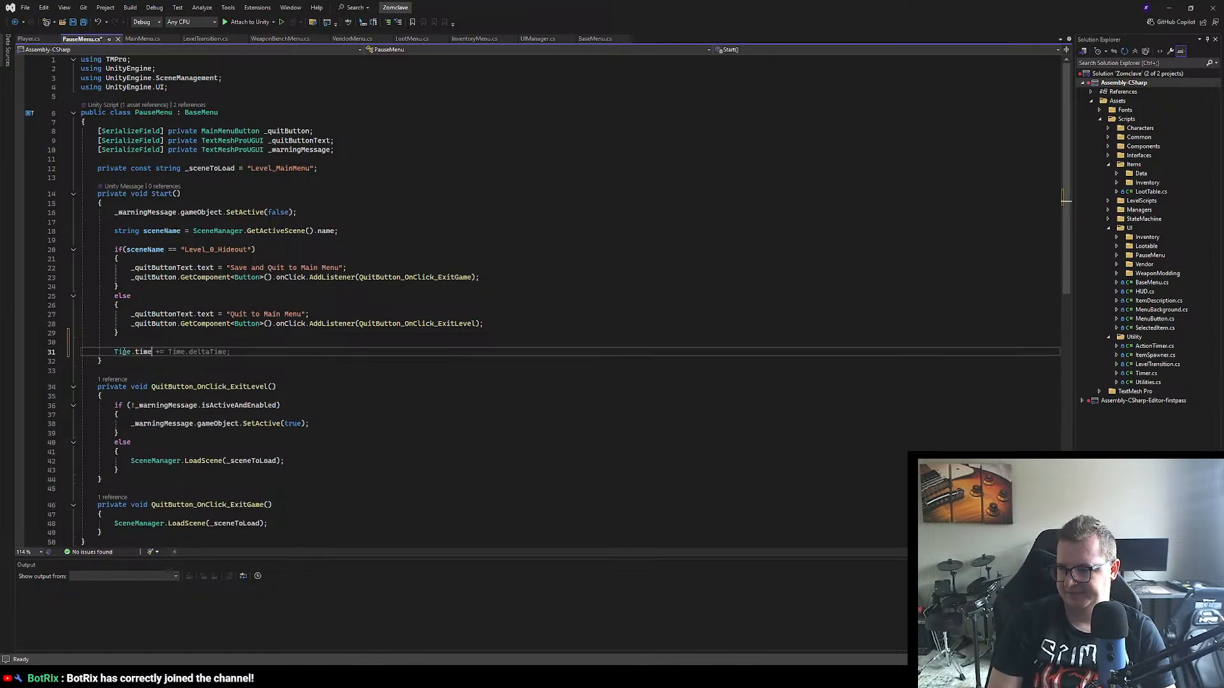
type("Scale")
key("Return")
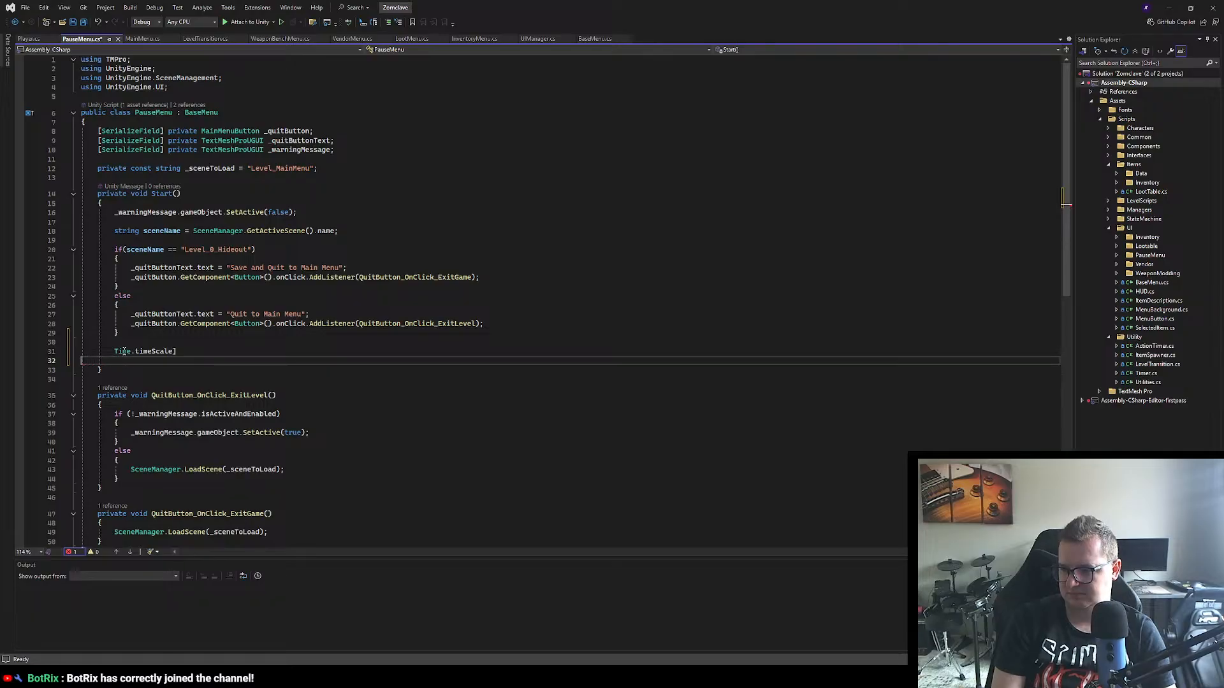
key("BackSpace")
type("= 0;")
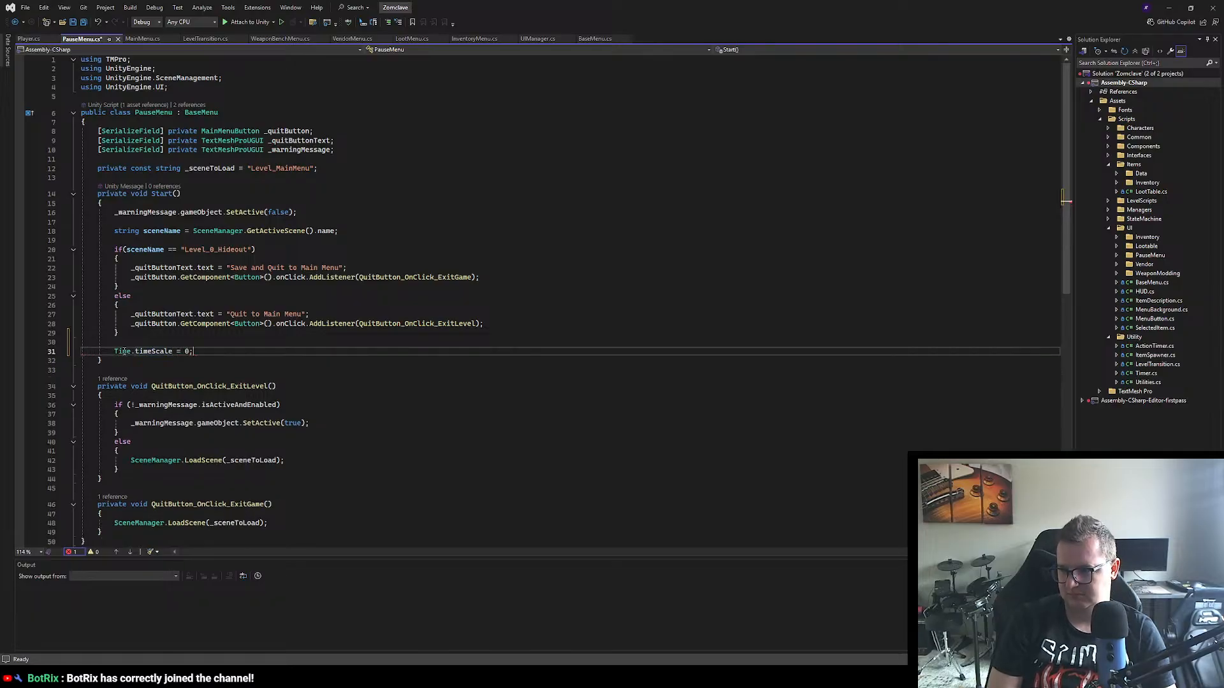
Step: Add a public CloseMenu() override returning base.CloseMenu() below QuitButton_OnClick_ExitGame in PauseMenu.cs and save the script
scroll(177, 386, "down", 5)
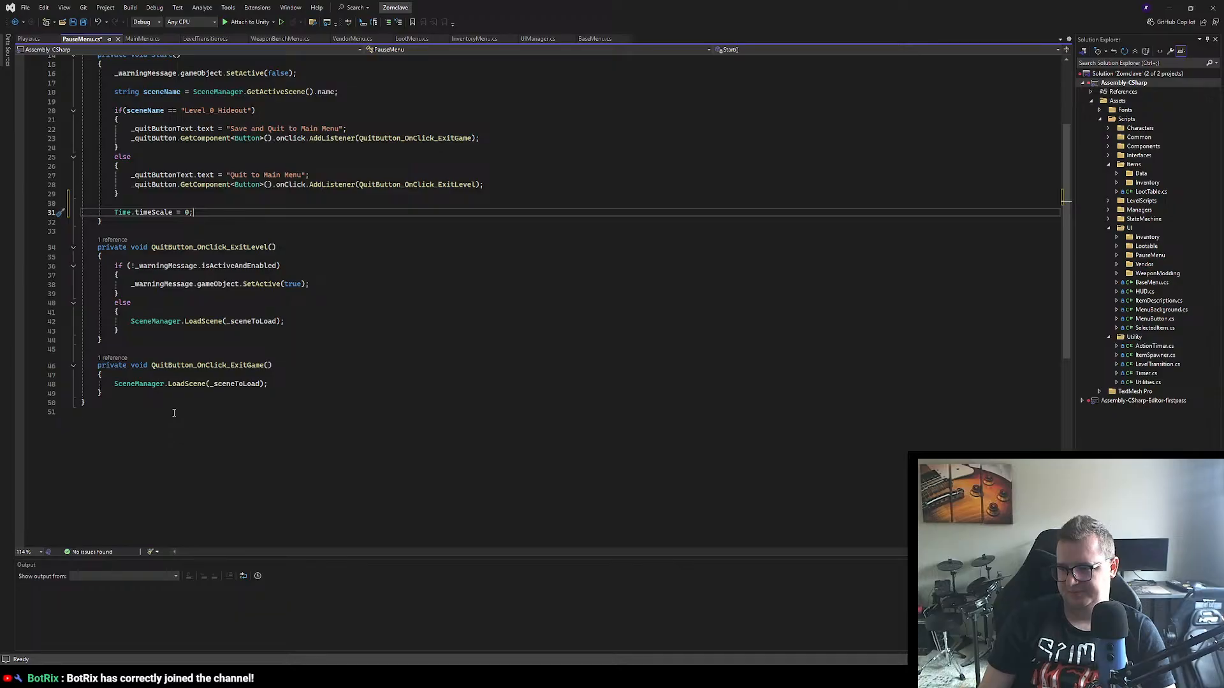
left_click(127, 394)
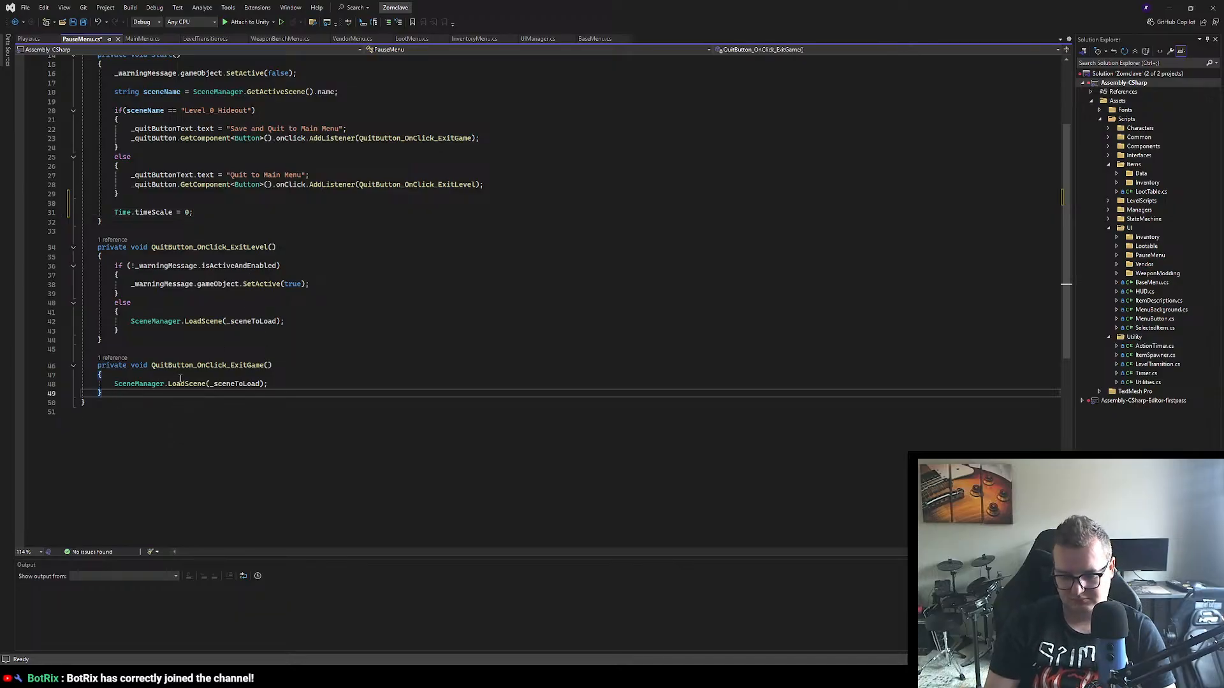
key("Return")
key("Return")
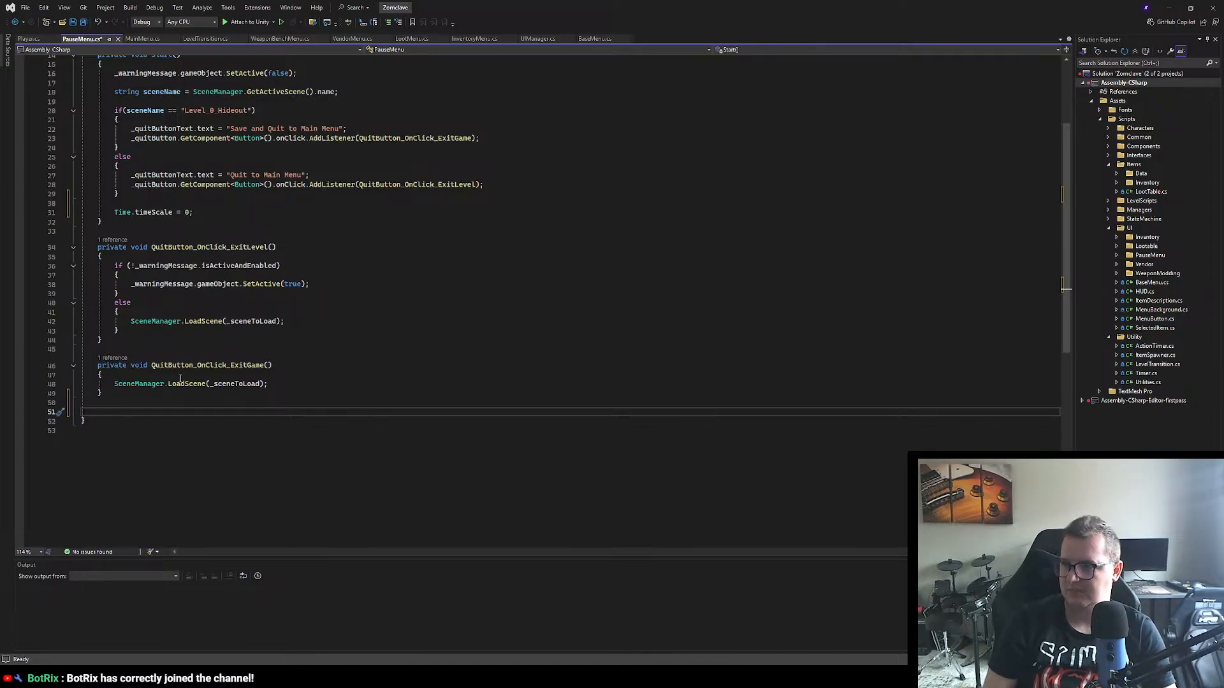
scroll(177, 126, "up", 5)
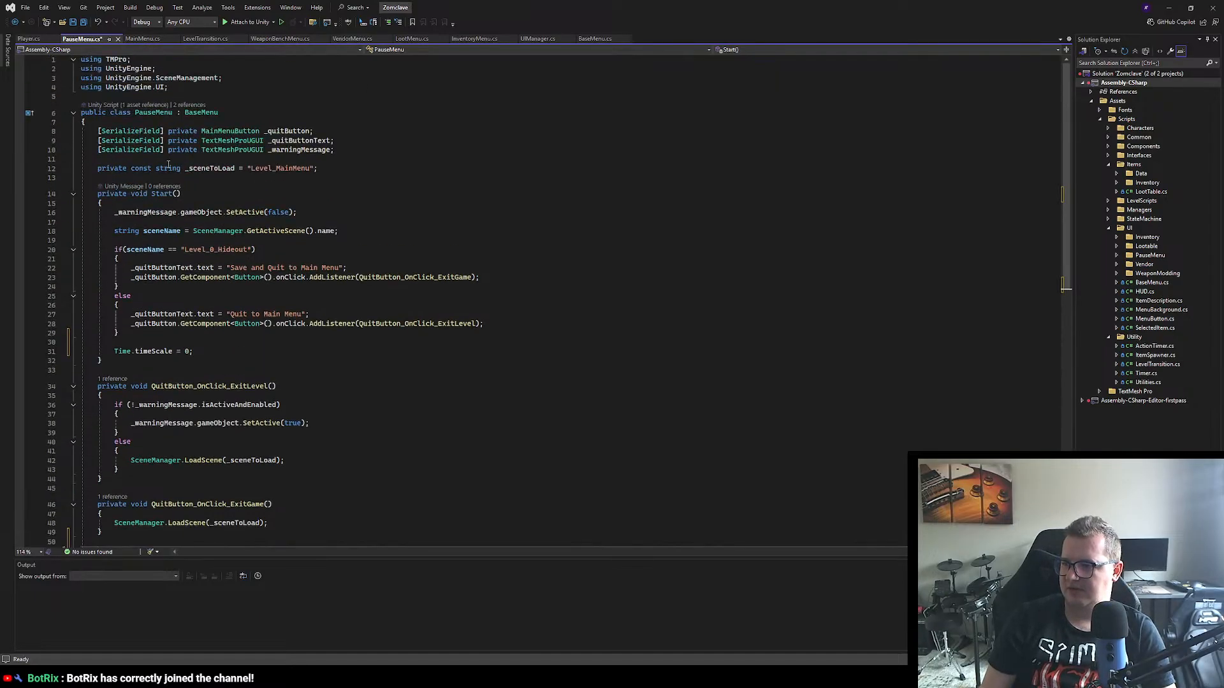
left_click(351, 120)
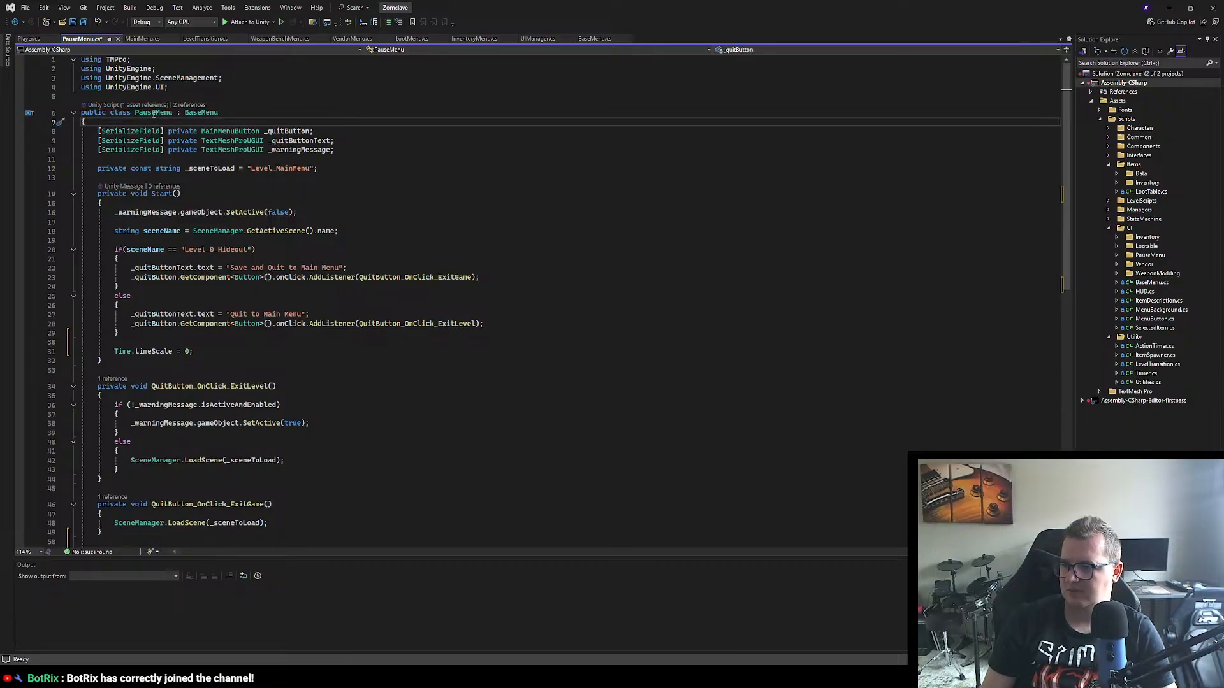
left_click(153, 114)
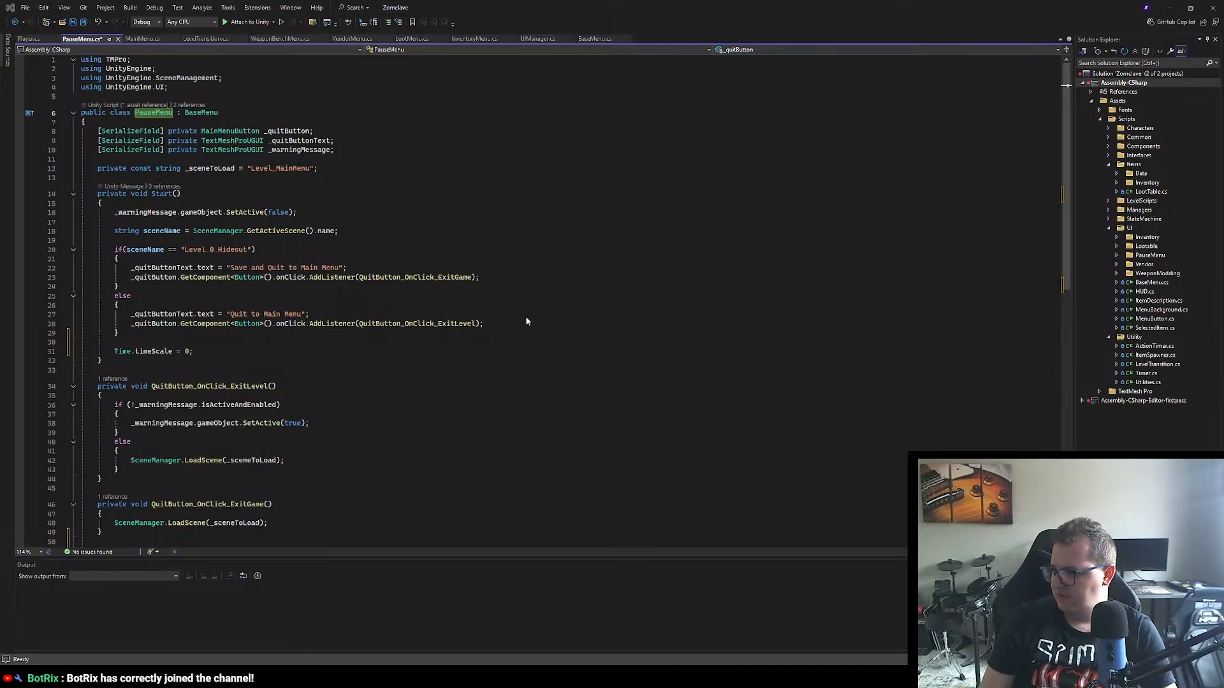
key("ctrl+s")
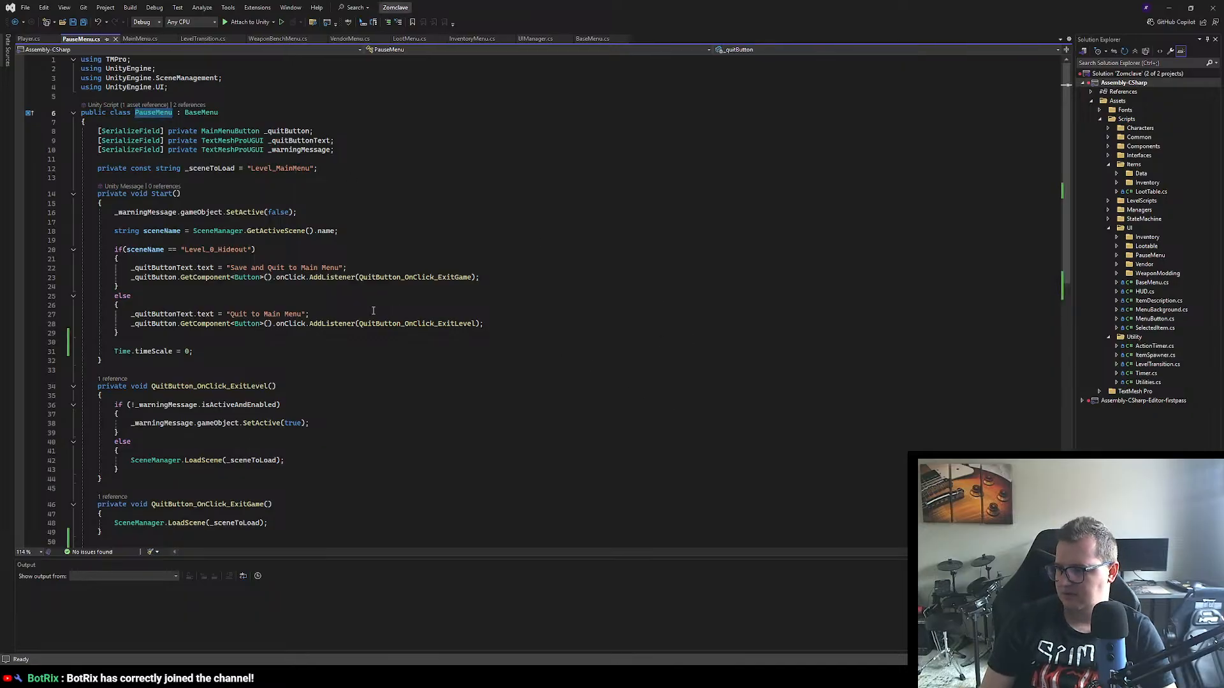
Step: Insert Time.timeScale = 0; before the return statement in PauseMenu's CloseMenu() override and save the script
scroll(373, 311, "down", 6)
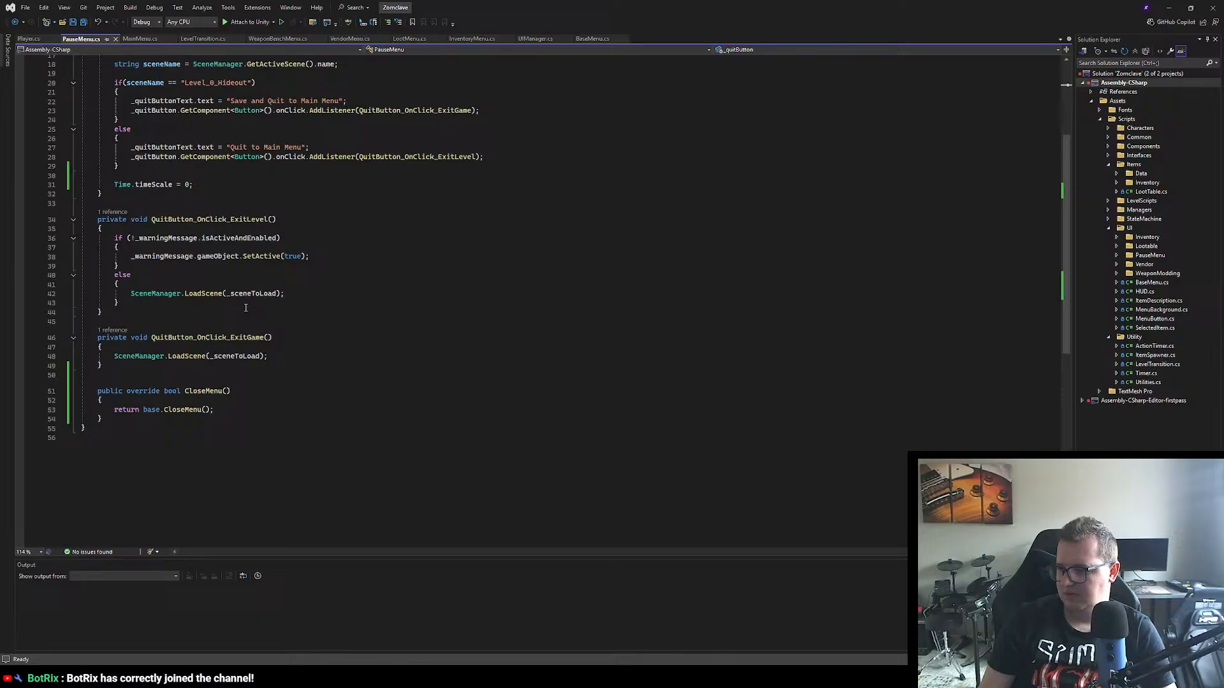
left_click(147, 402)
key("Return")
type("Time")
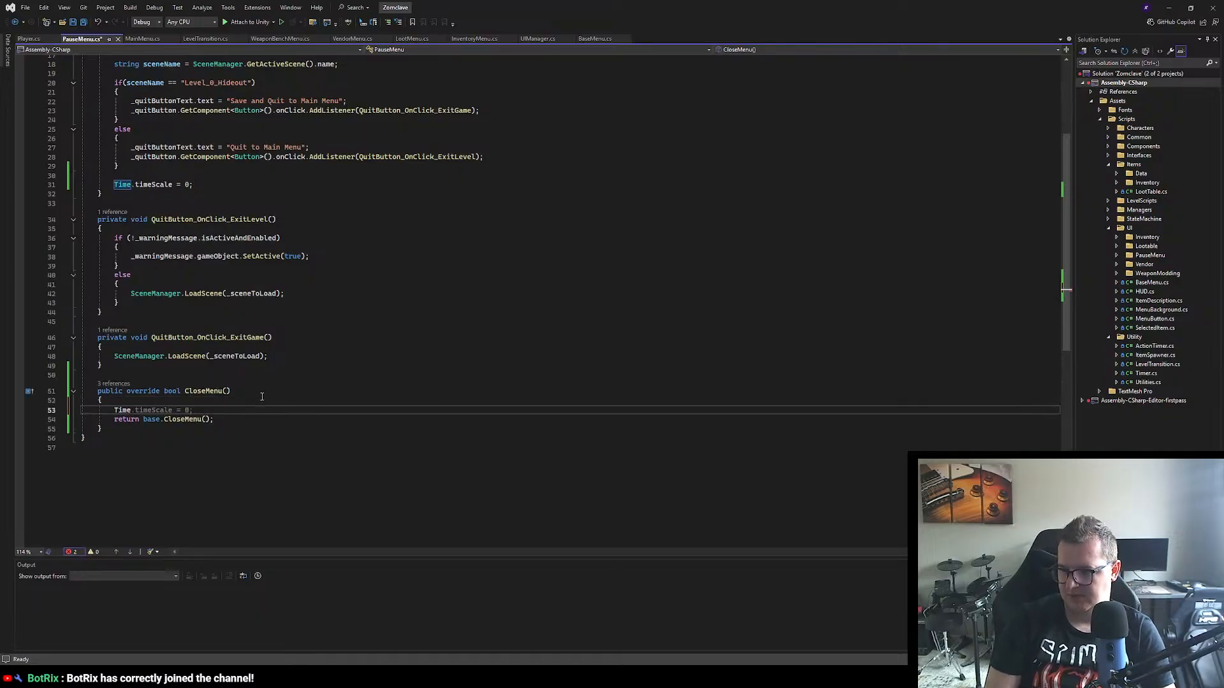
key("Tab")
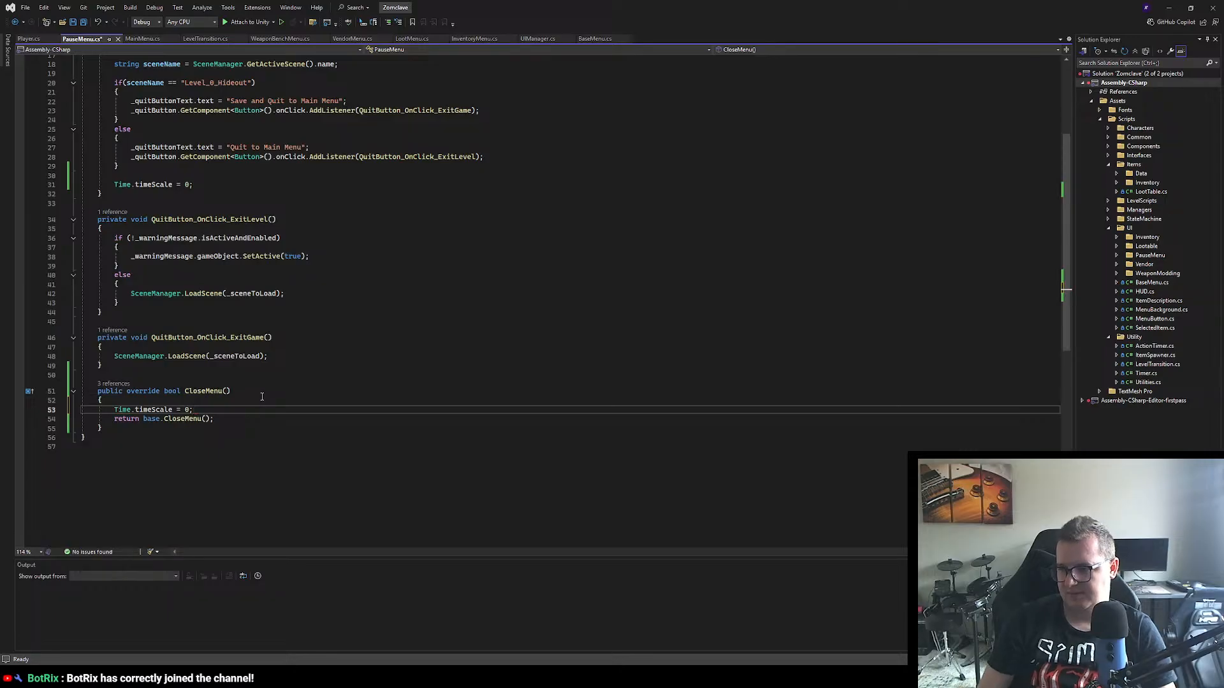
left_click(308, 427)
key("ctrl+s")
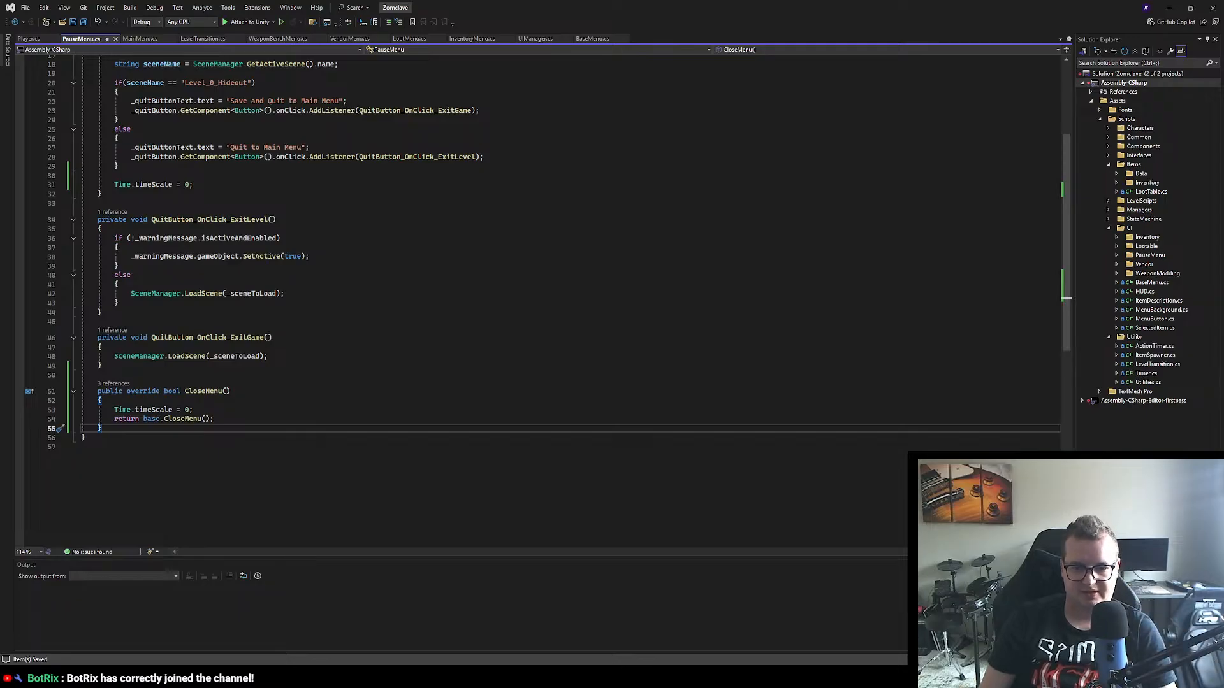
Step: Switch to Unity, search the project assets for "Level", open the Level_1_Forest scene and inspect its Level object
key("alt+Tab")
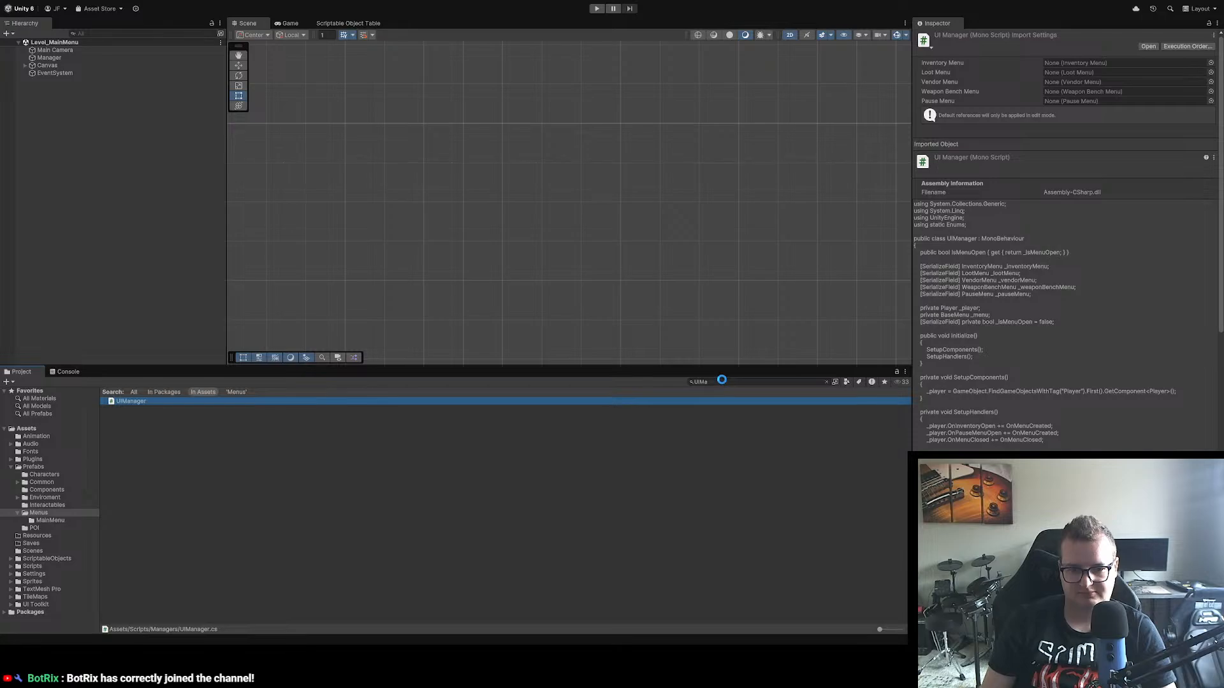
left_click(715, 382)
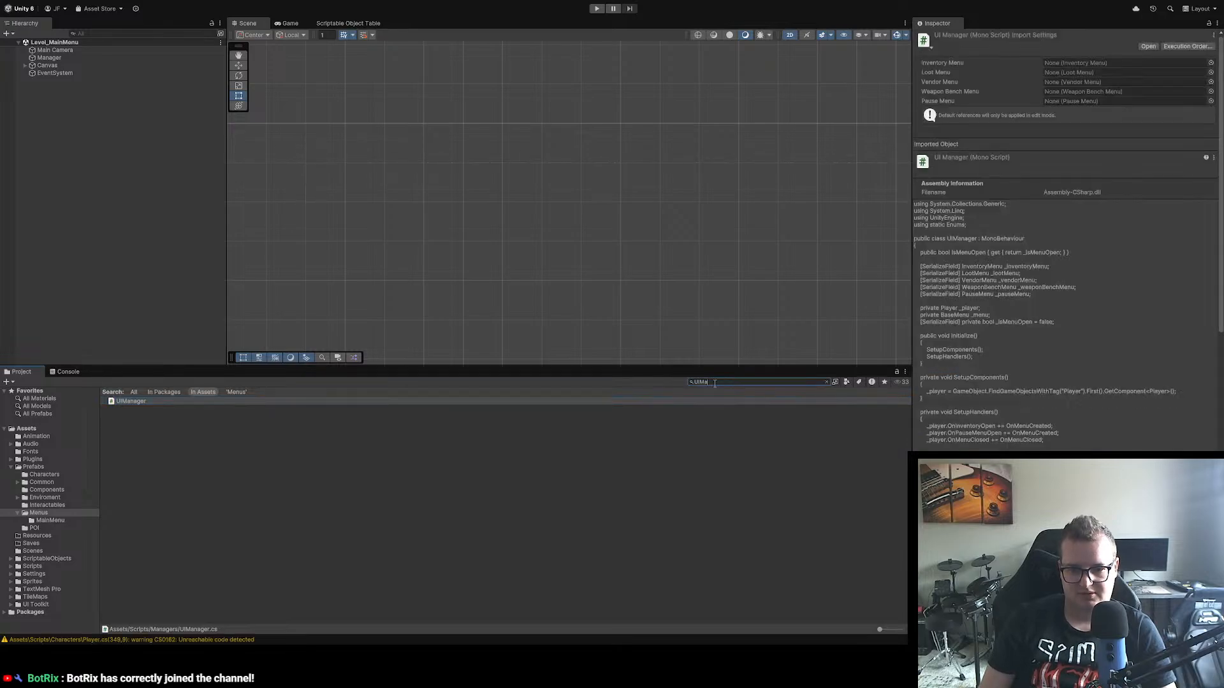
key("BackSpace")
key("BackSpace")
key("BackSpace")
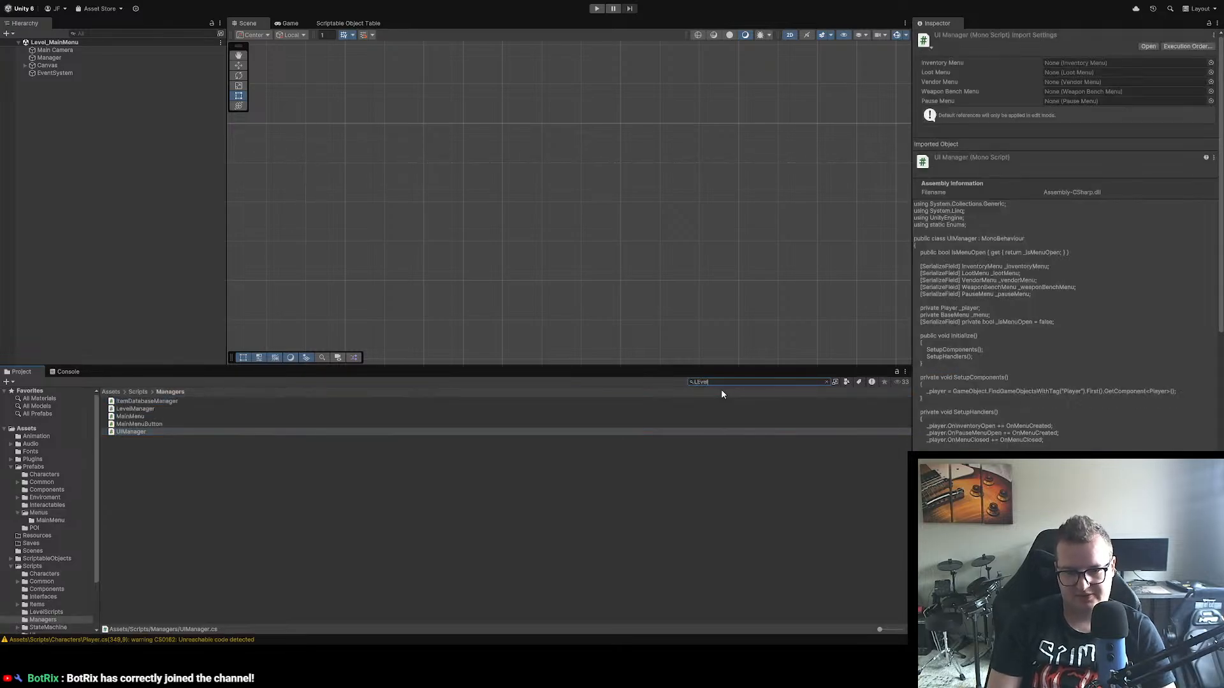
type("LEvel")
double_click(147, 417)
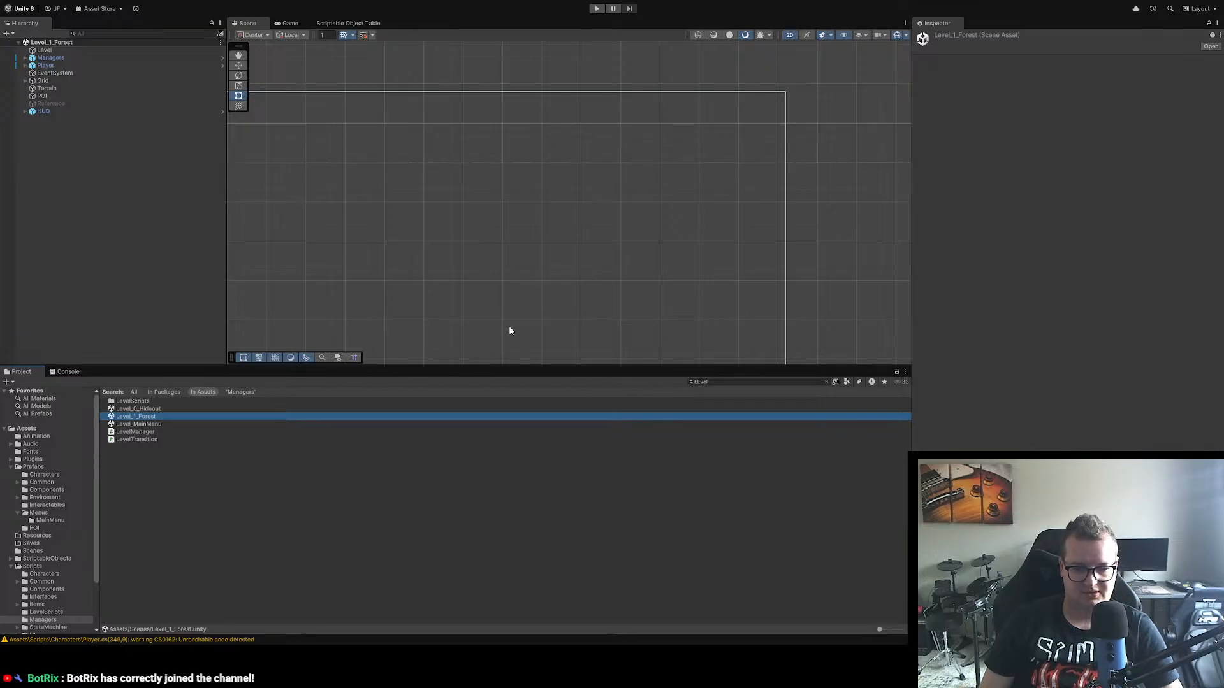
left_click(44, 50)
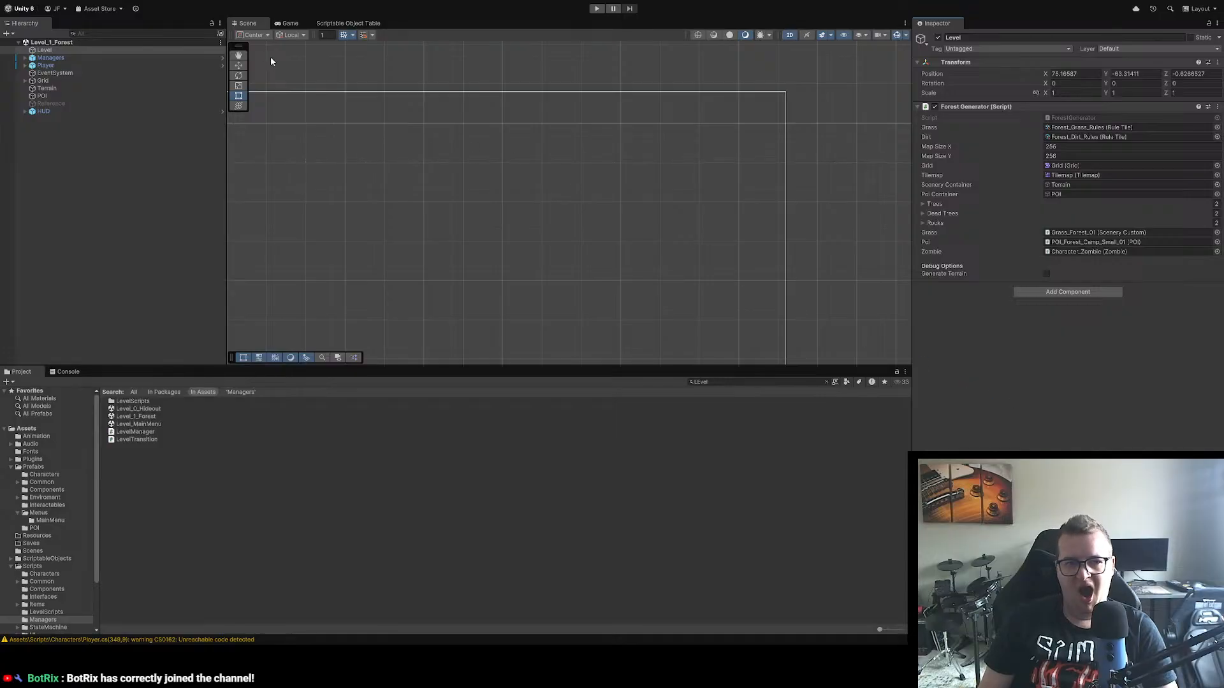
Step: Open the Level_MainMenu scene, enter play mode and start the game from the main menu
double_click(180, 425)
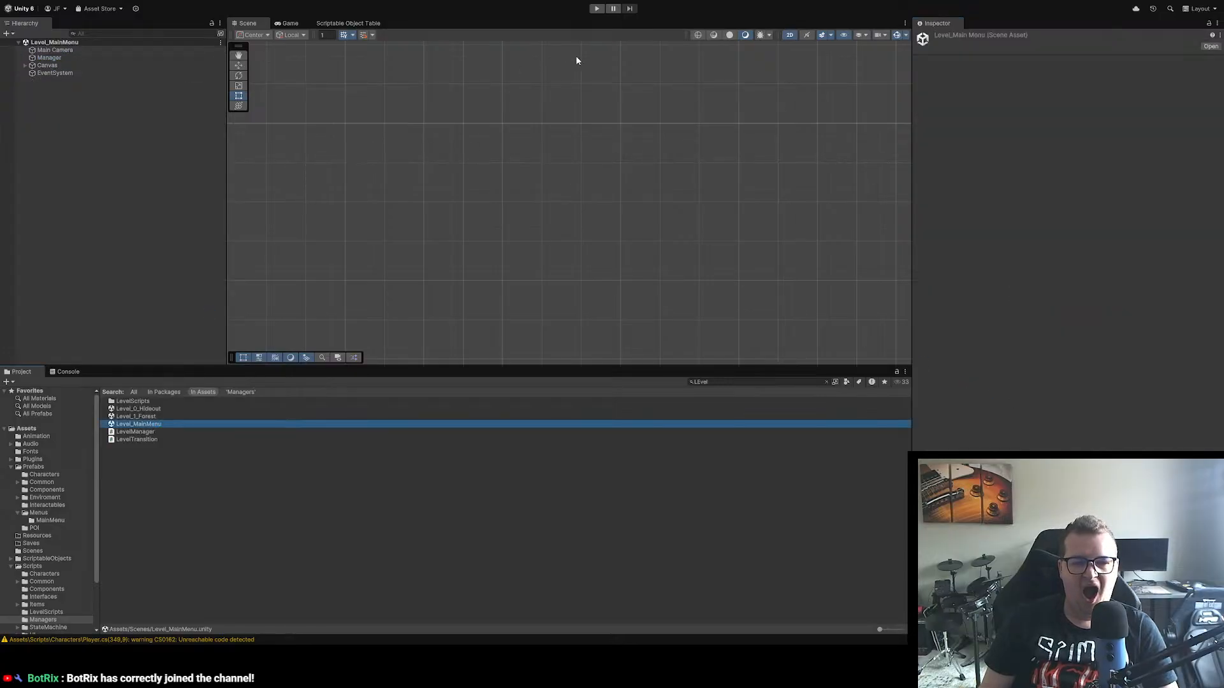
left_click(597, 9)
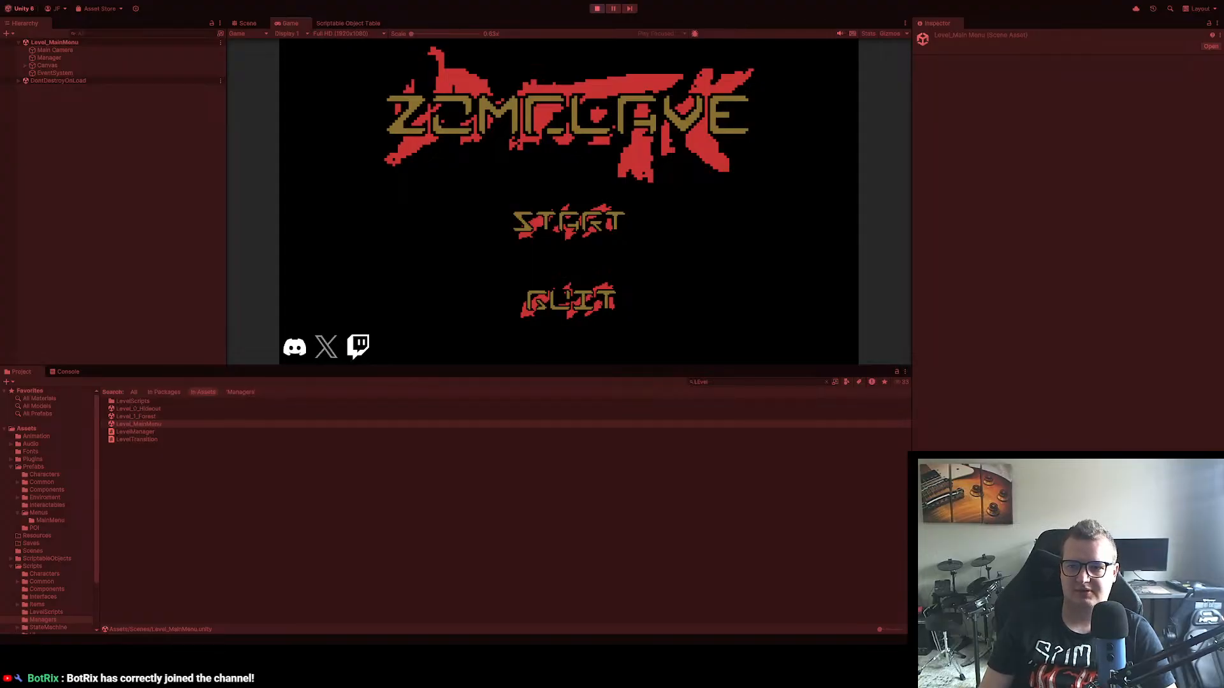
left_click(621, 230)
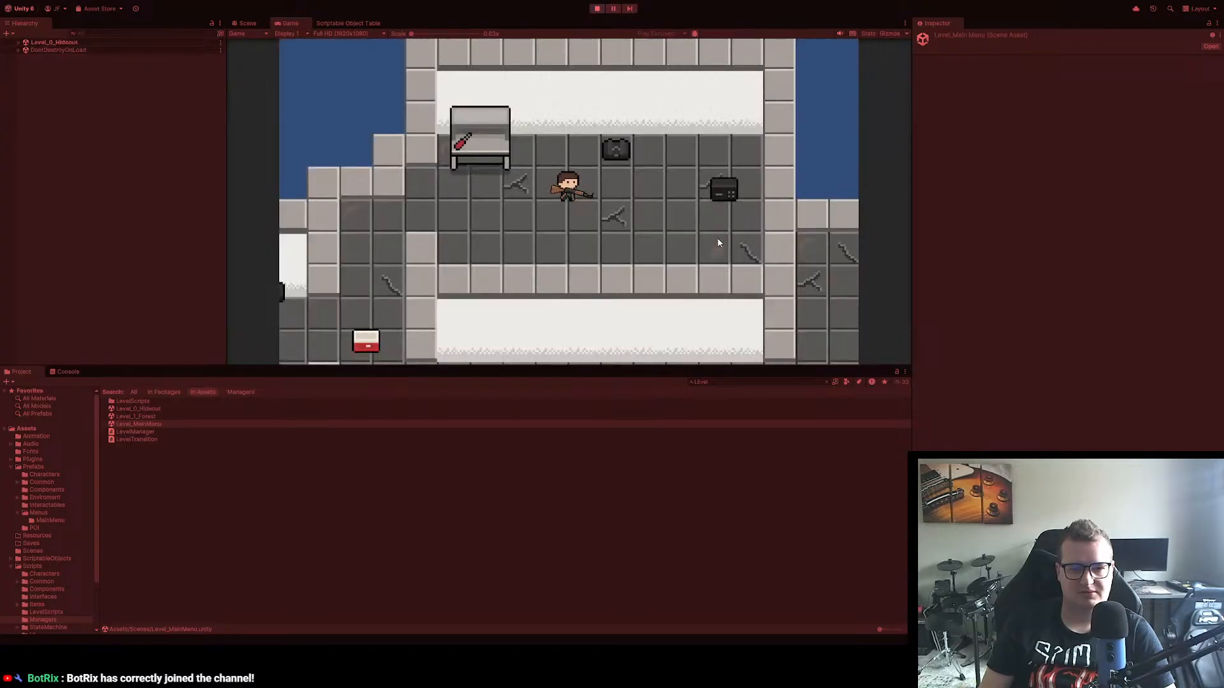
Step: Walk the player character from the hideout's starting room through the corridors to the exit into the forest level
key("a")
key("s")
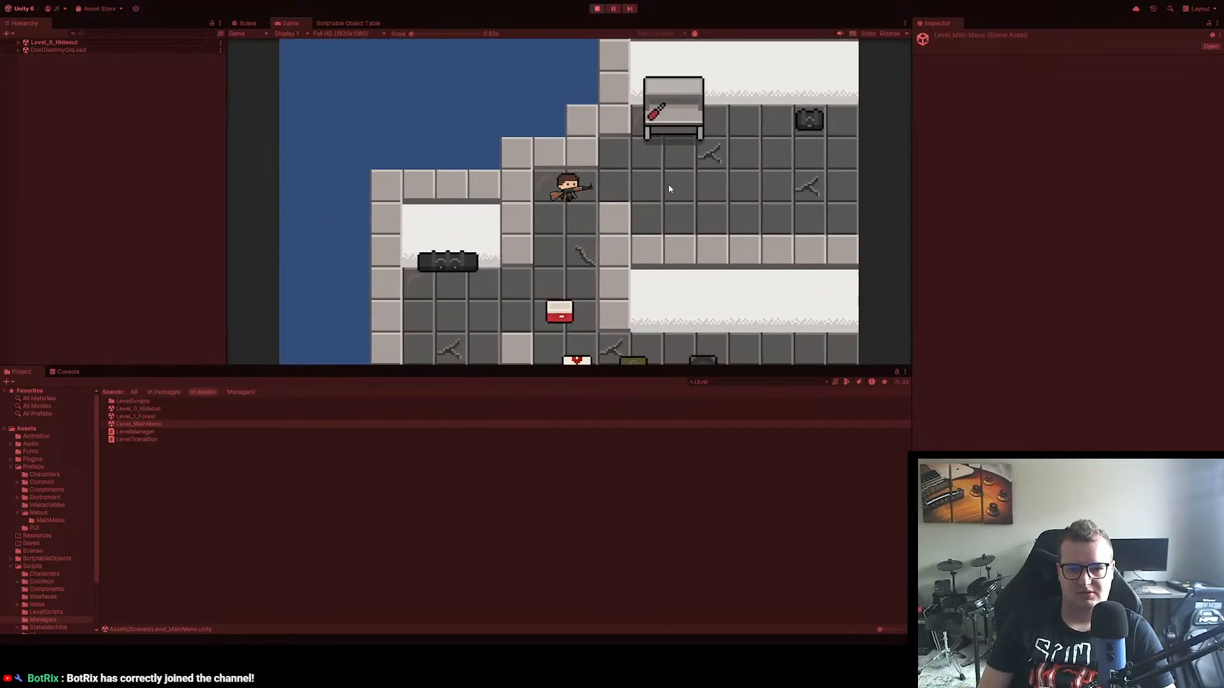
key("d")
key("d")
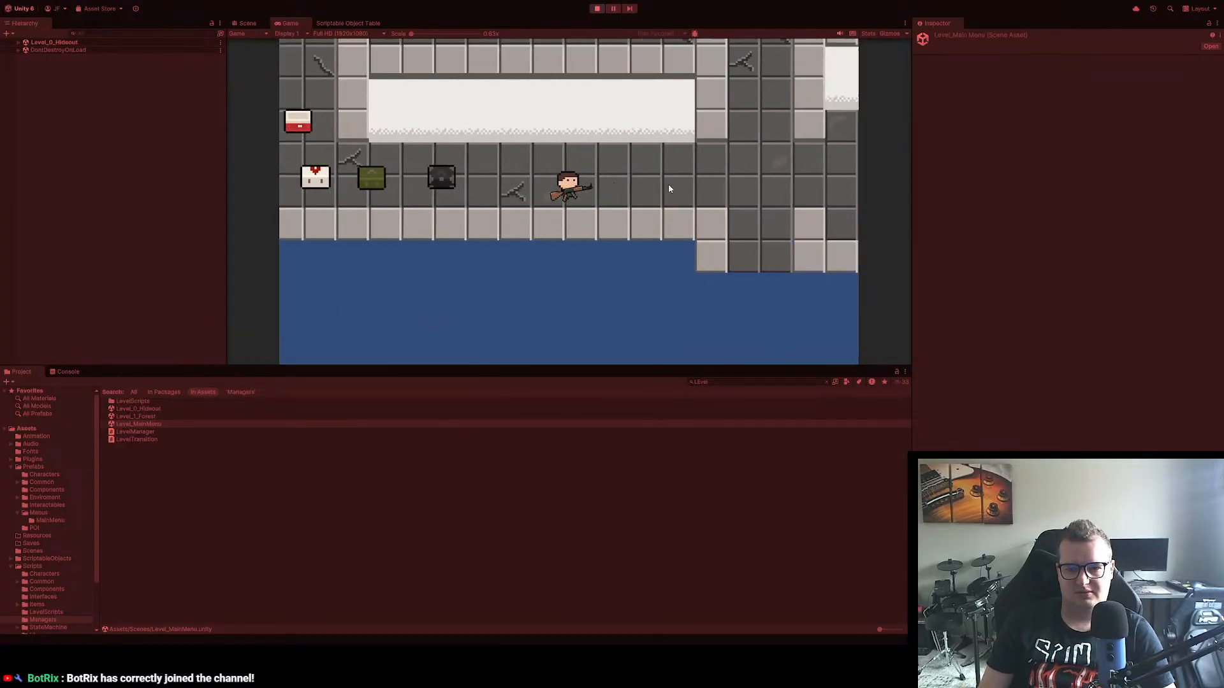
key("w")
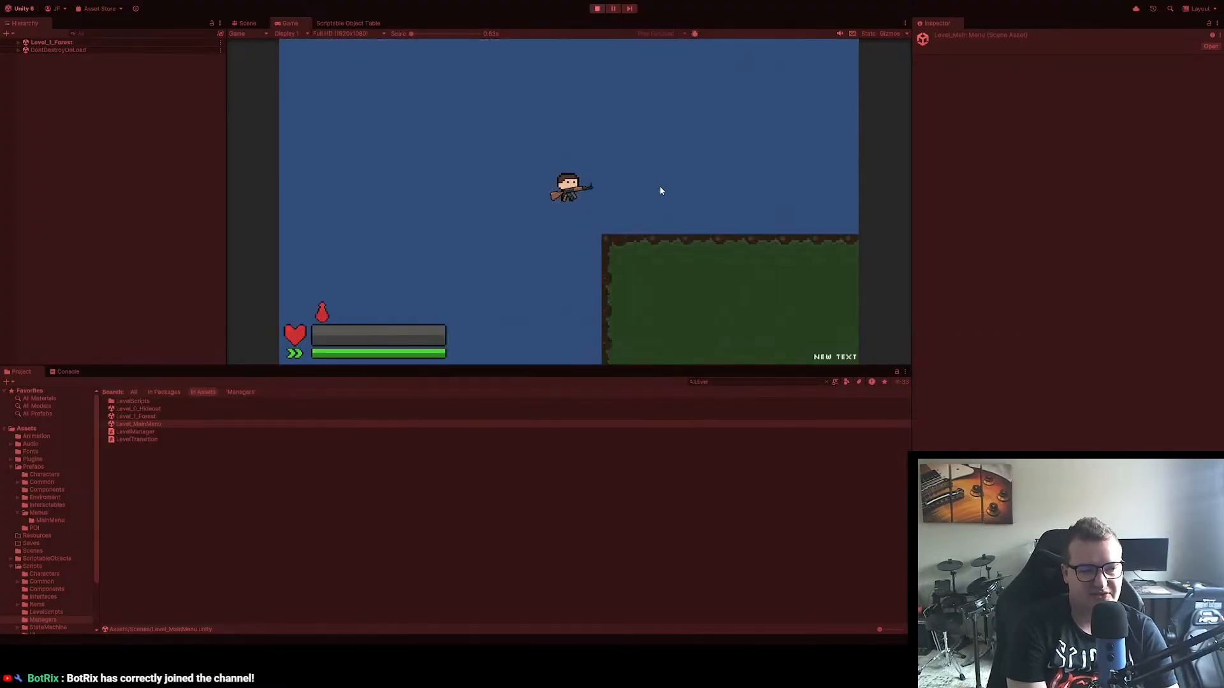
Step: Move the player into the forest, open and close the pause menu to test pausing, and reopen it
key("s")
key("a")
key("d")
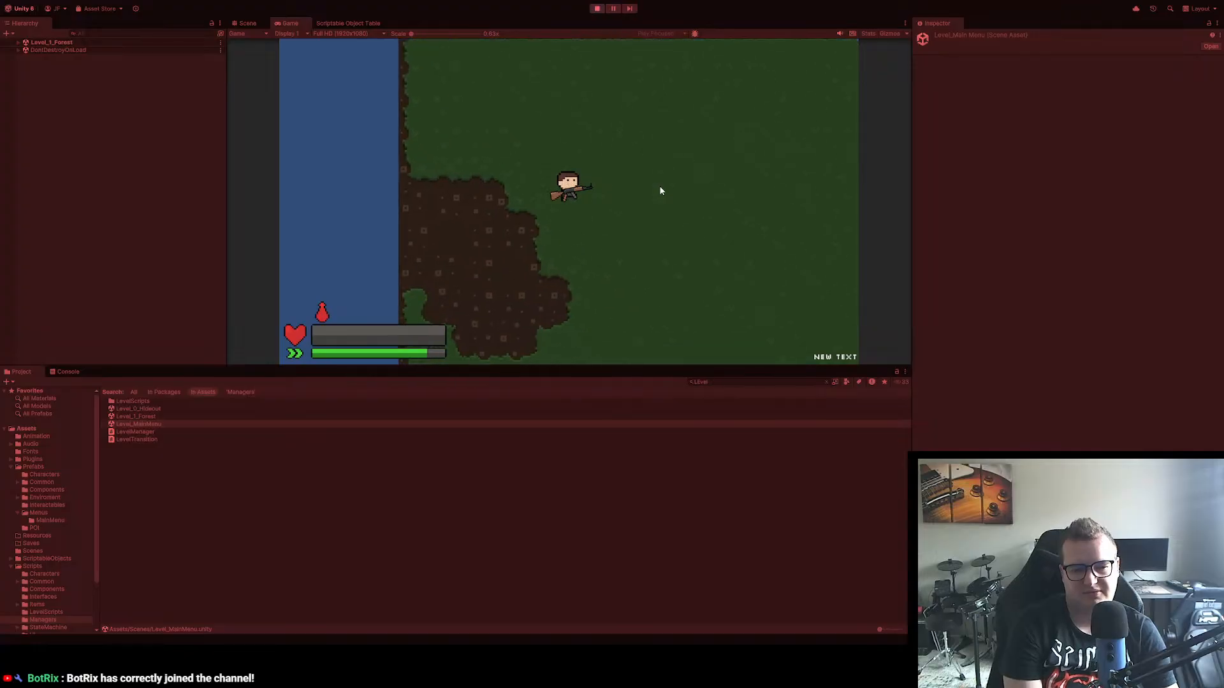
key("Escape")
key("Escape")
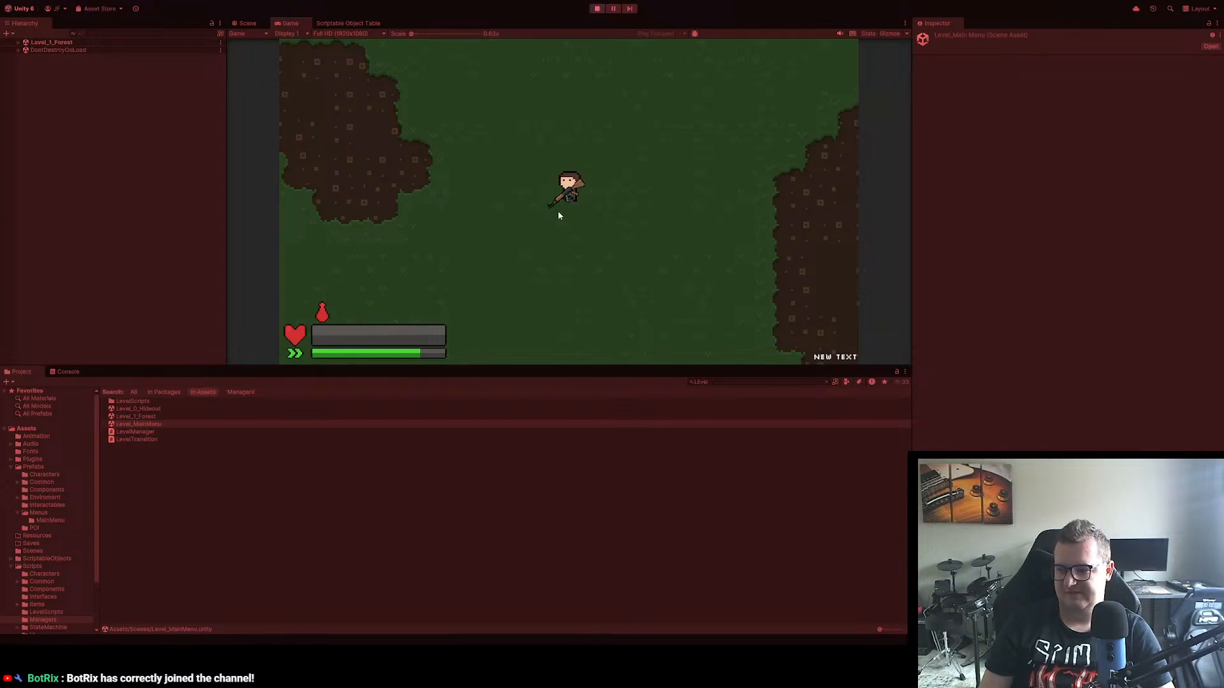
key("Escape")
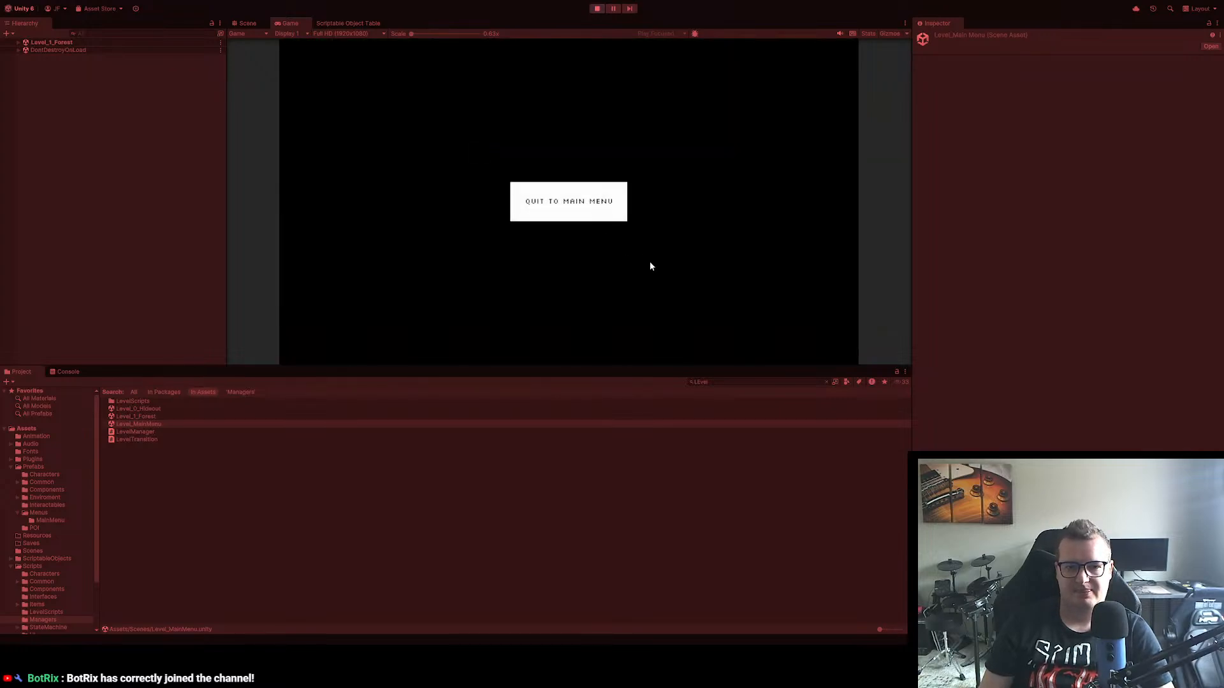
Step: Confirm quitting to the main menu from the pause menu, start the game again, and exit play mode
left_click(572, 206)
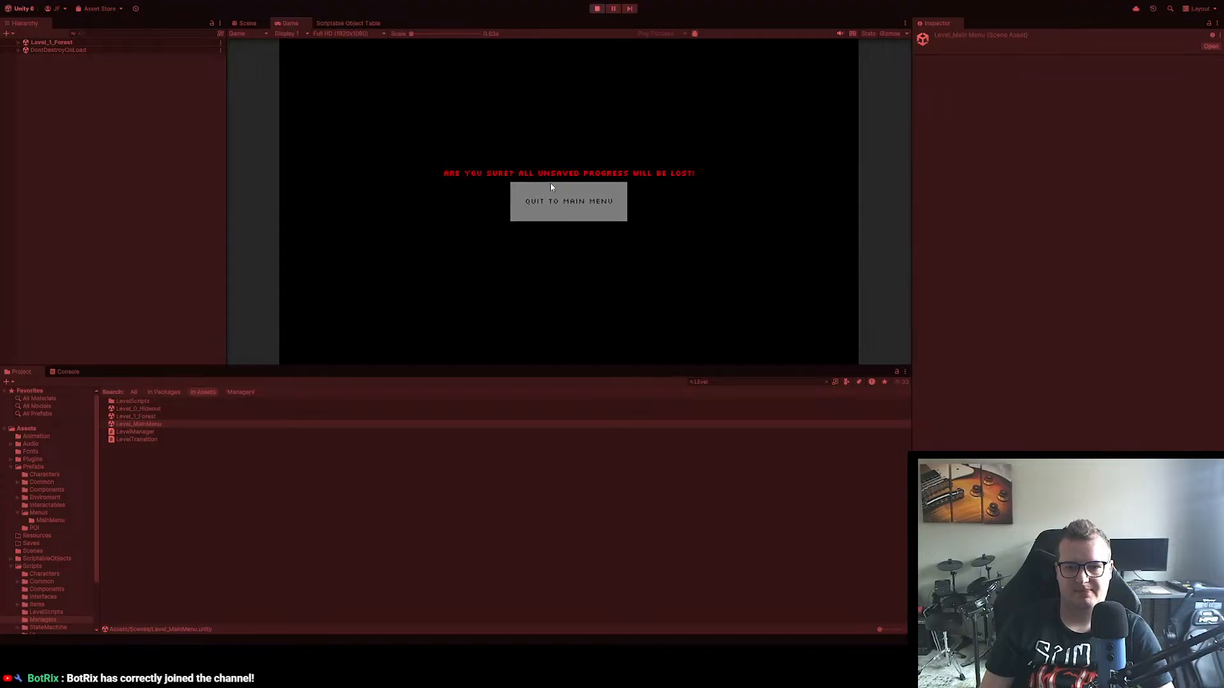
left_click(553, 188)
left_click(562, 221)
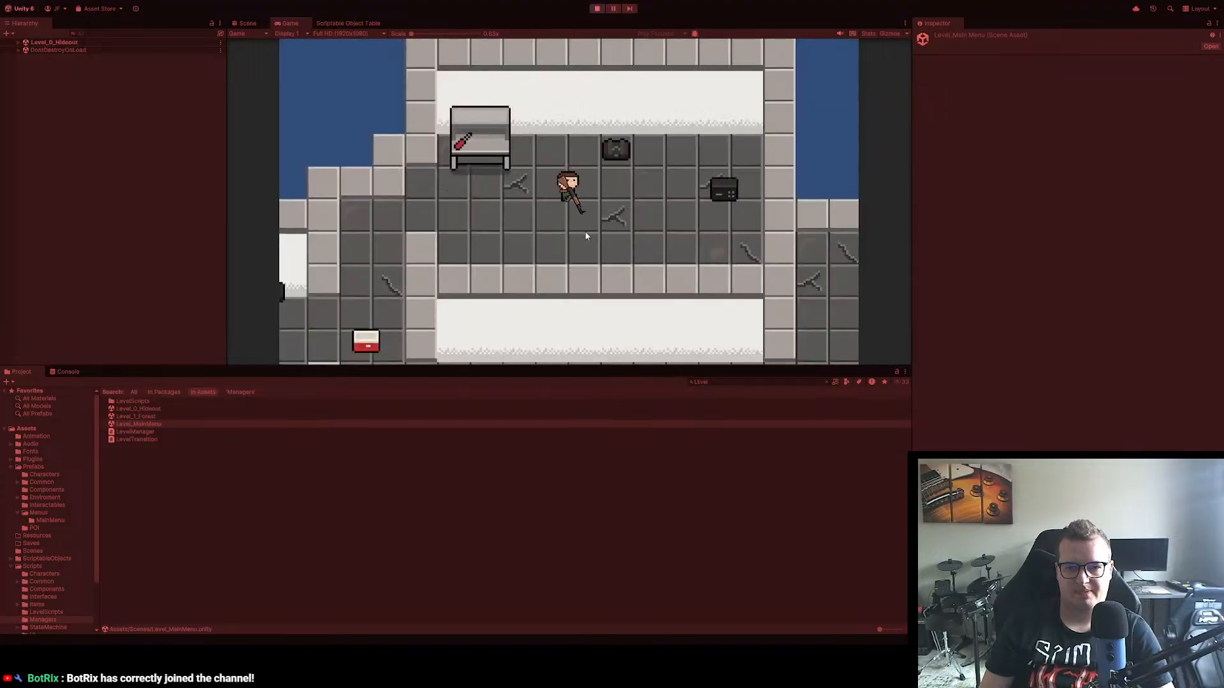
left_click(596, 9)
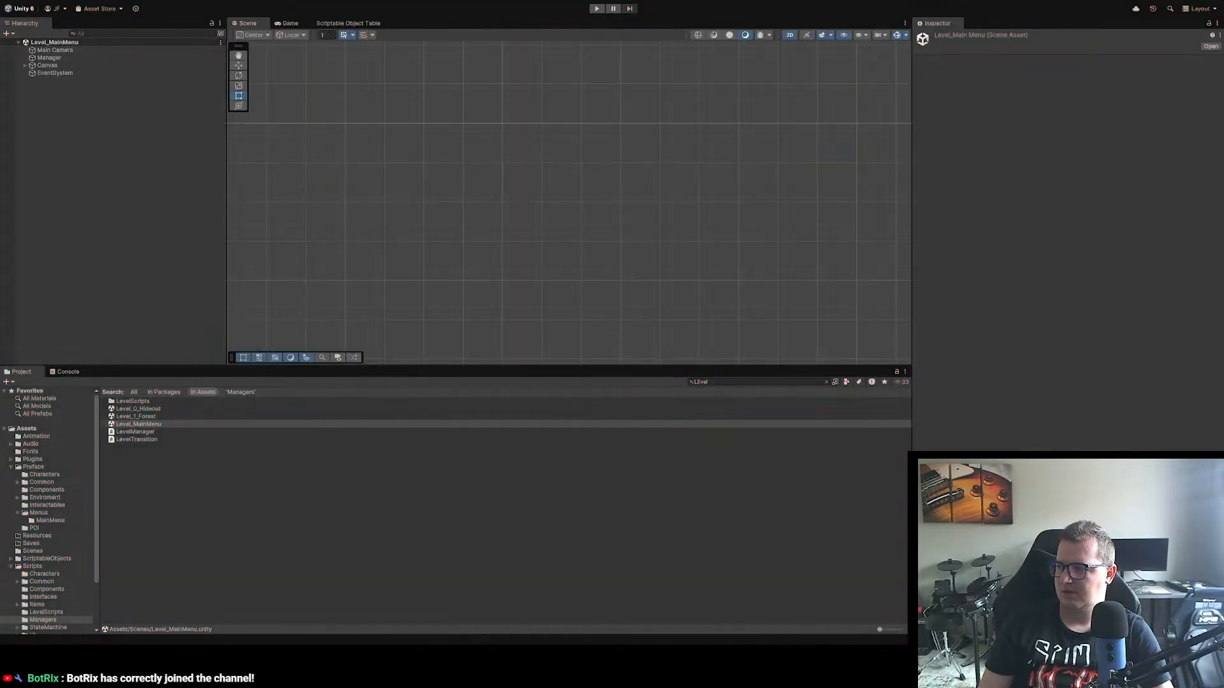
Step: Switch to Visual Studio, review OnMenuClosed() in UIManager.cs, set Time.timeScale to 1 in PauseMenu's CloseMenu() override and save the script
key("alt+Tab")
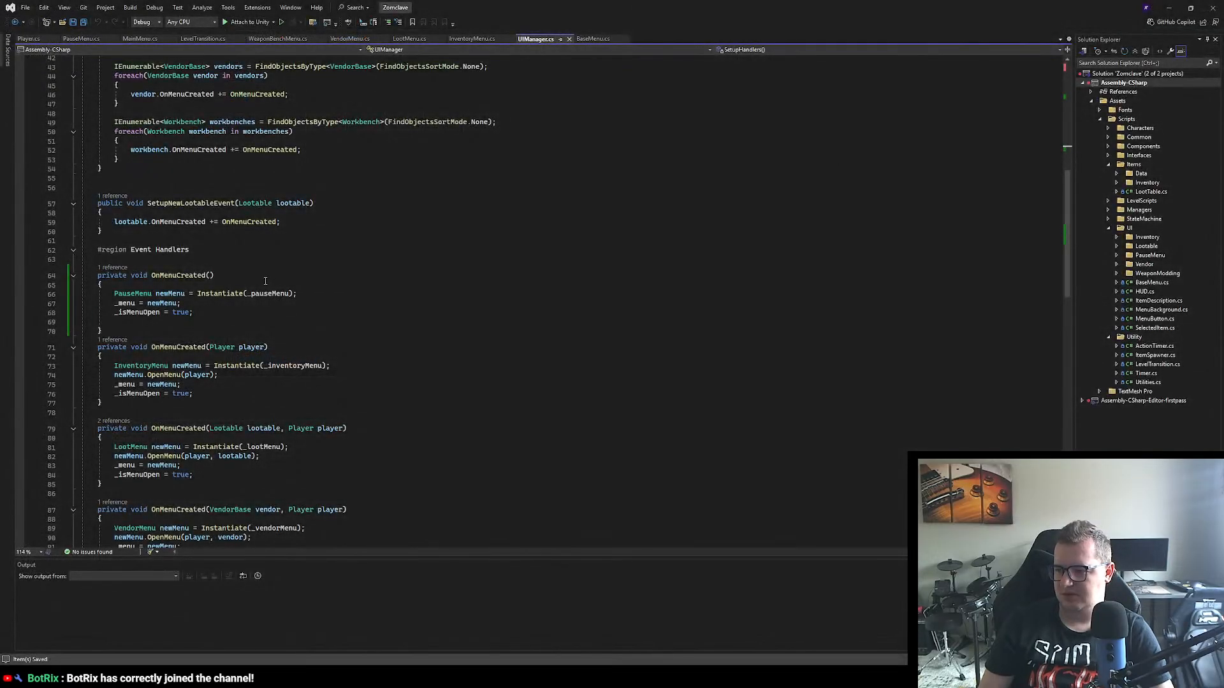
scroll(265, 282, "down", 15)
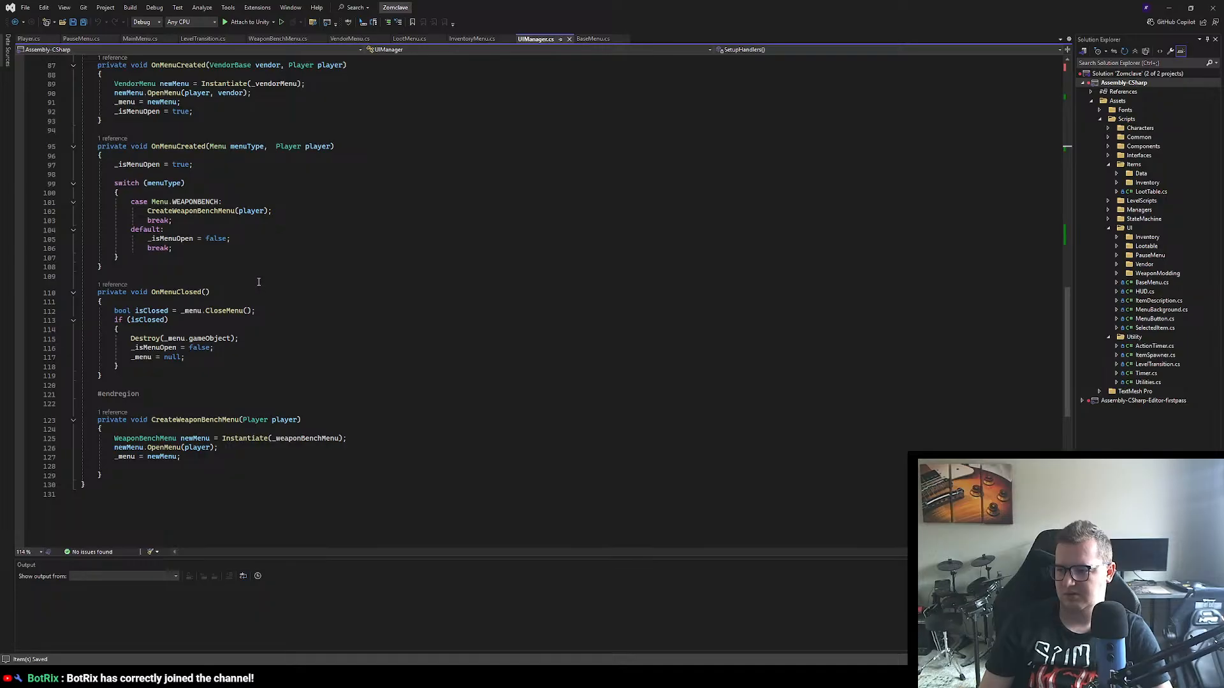
scroll(255, 282, "down", 1)
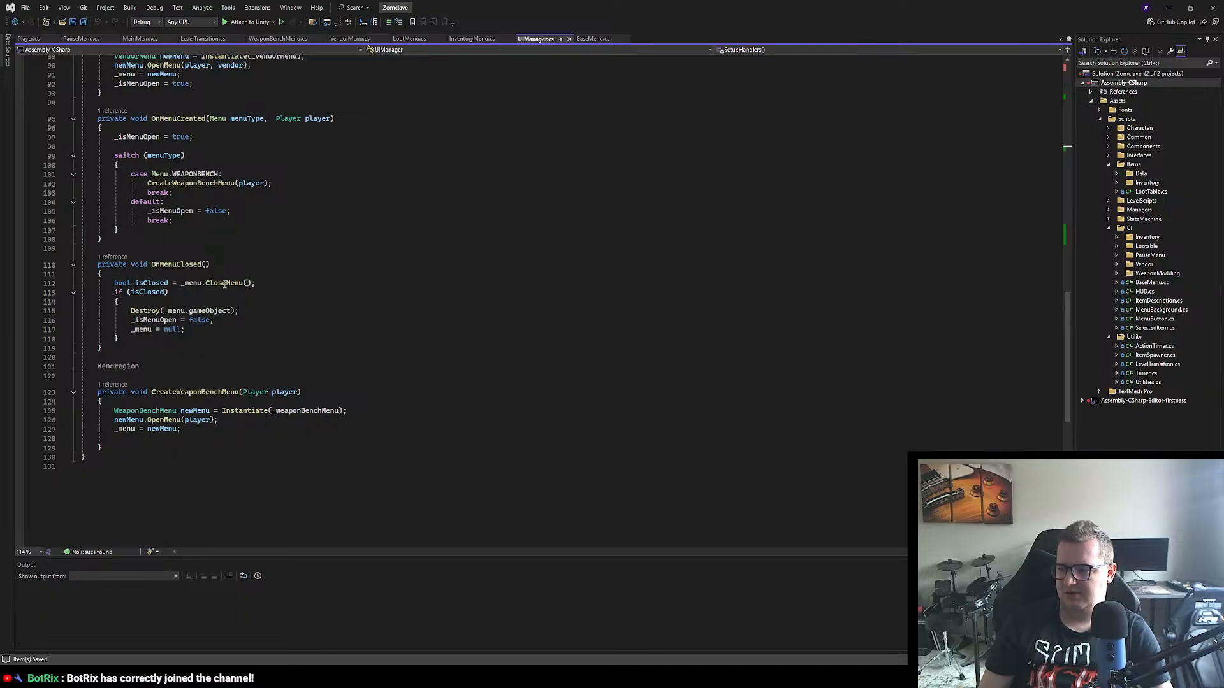
left_click(89, 39)
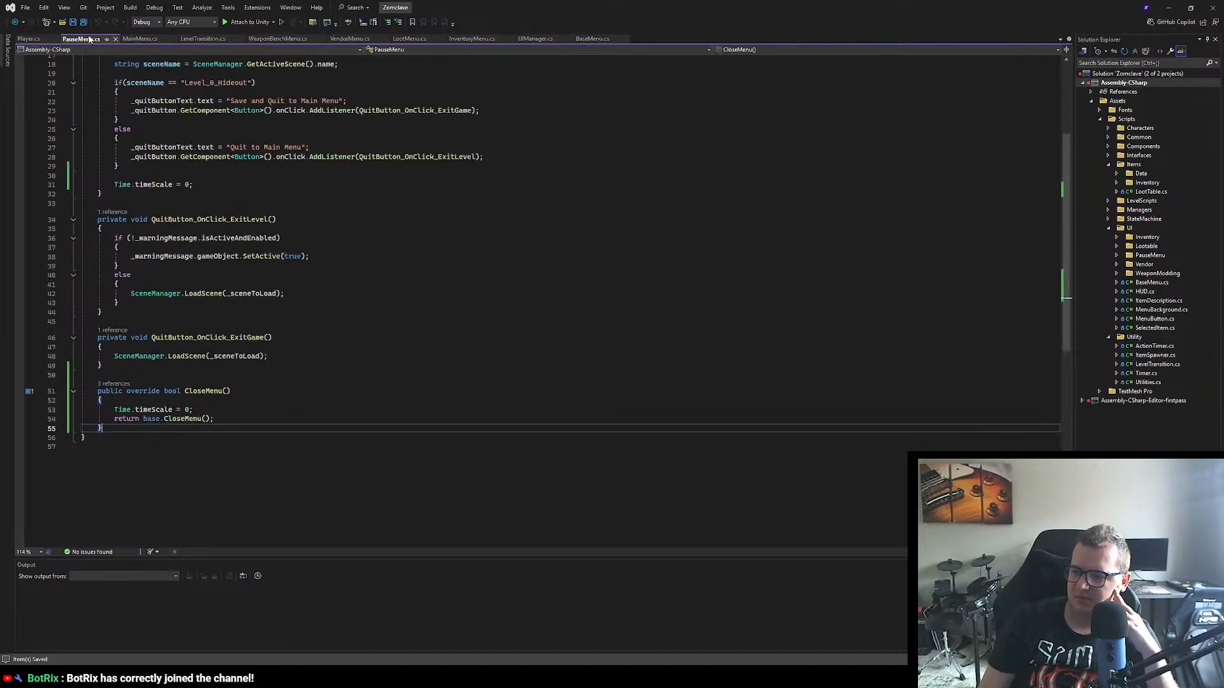
left_click(189, 408)
key("BackSpace")
type("21")
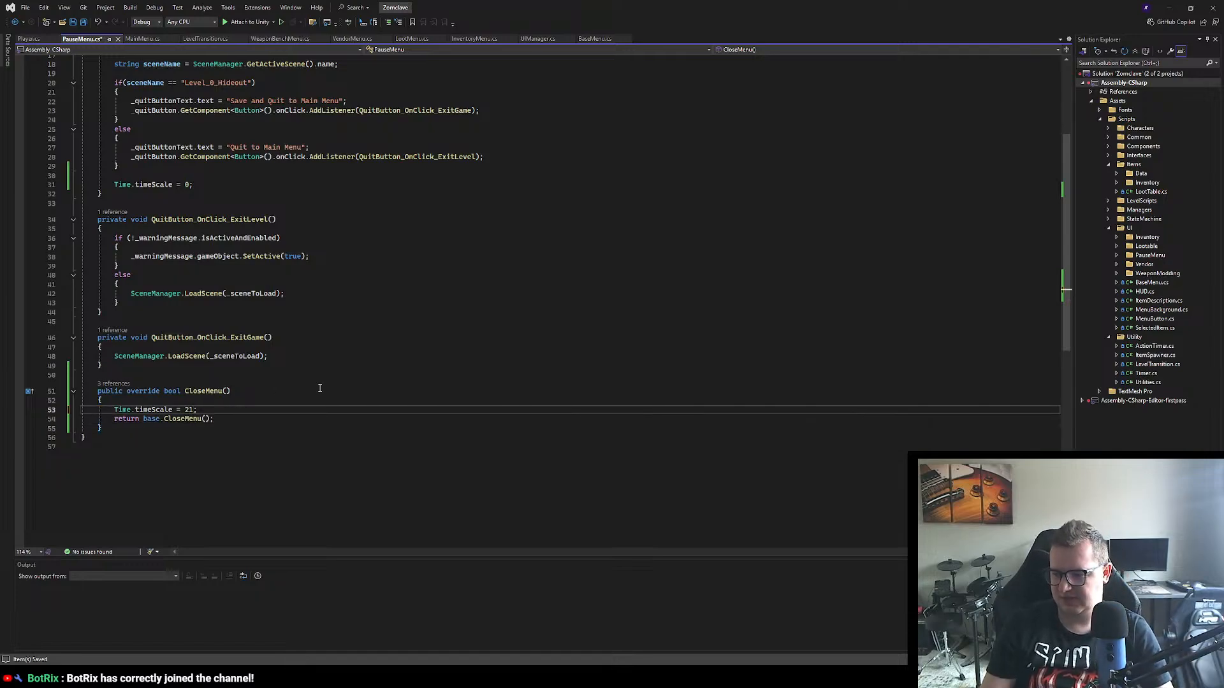
left_click(320, 388)
key("ctrl+s")
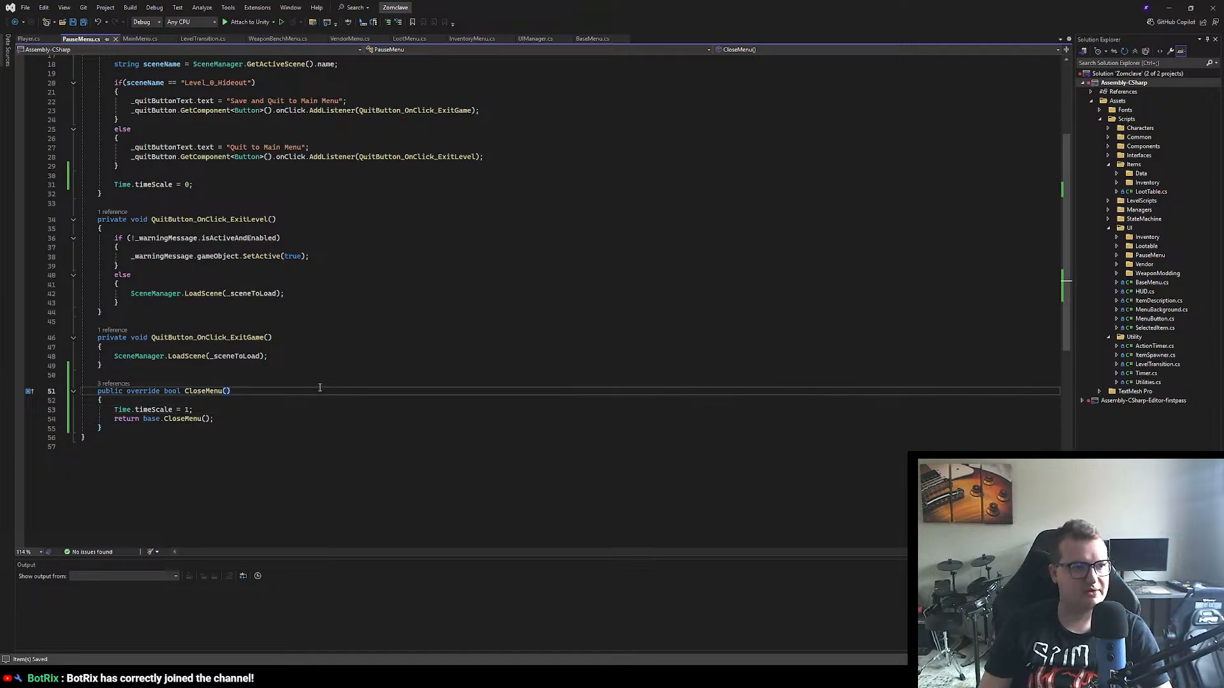
Step: Switch to Unity, start the game from the main menu in play mode, and open and close the pause menu
key("alt+Tab")
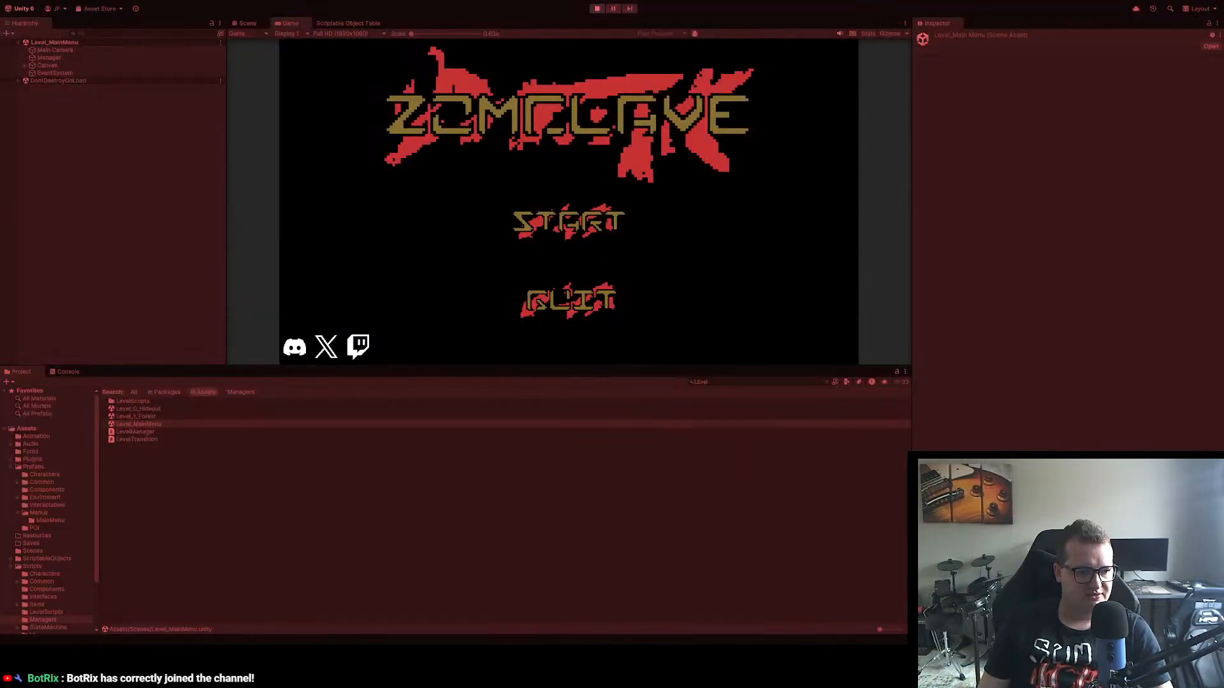
left_click(628, 215)
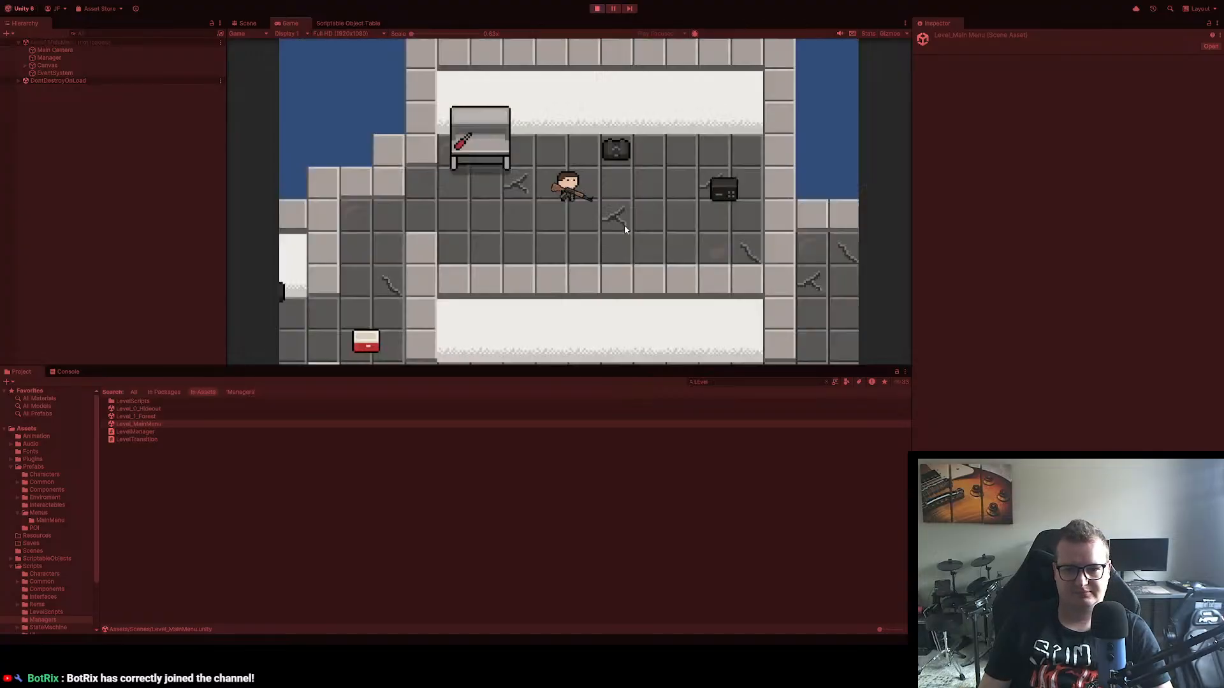
key("Escape")
key("Escape")
Step: Test player movement after unpausing by walking through the hideout and out to the forest level
key("a")
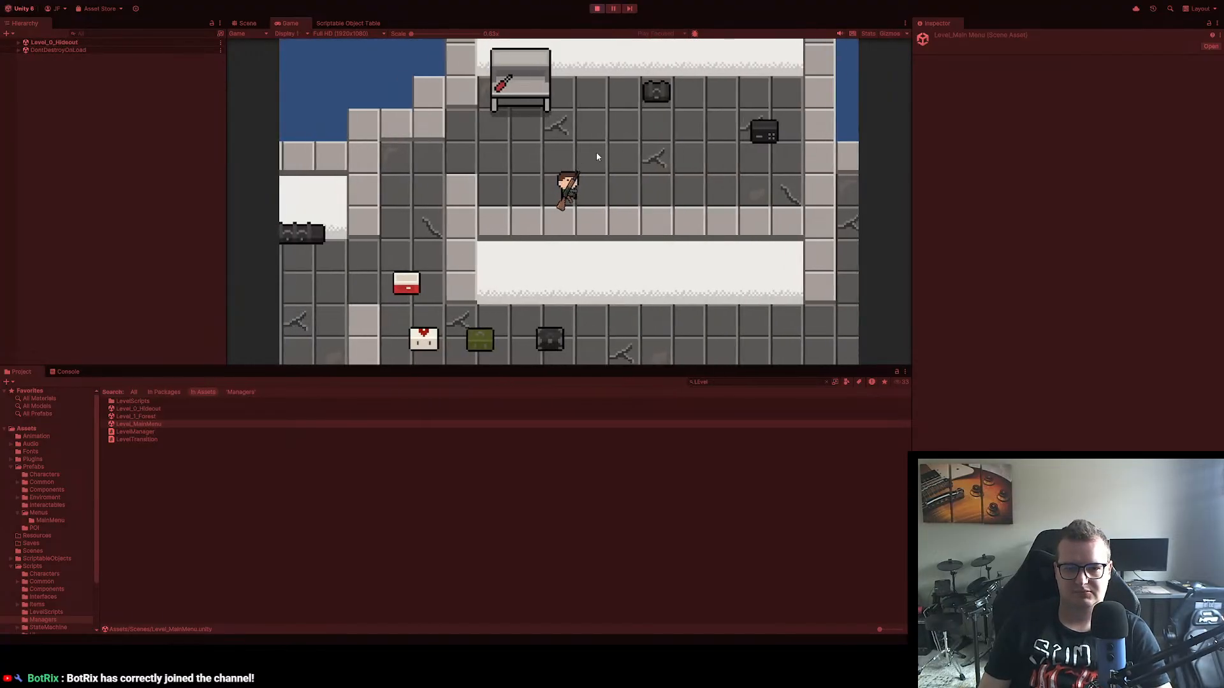
key("w")
key("s")
key("d")
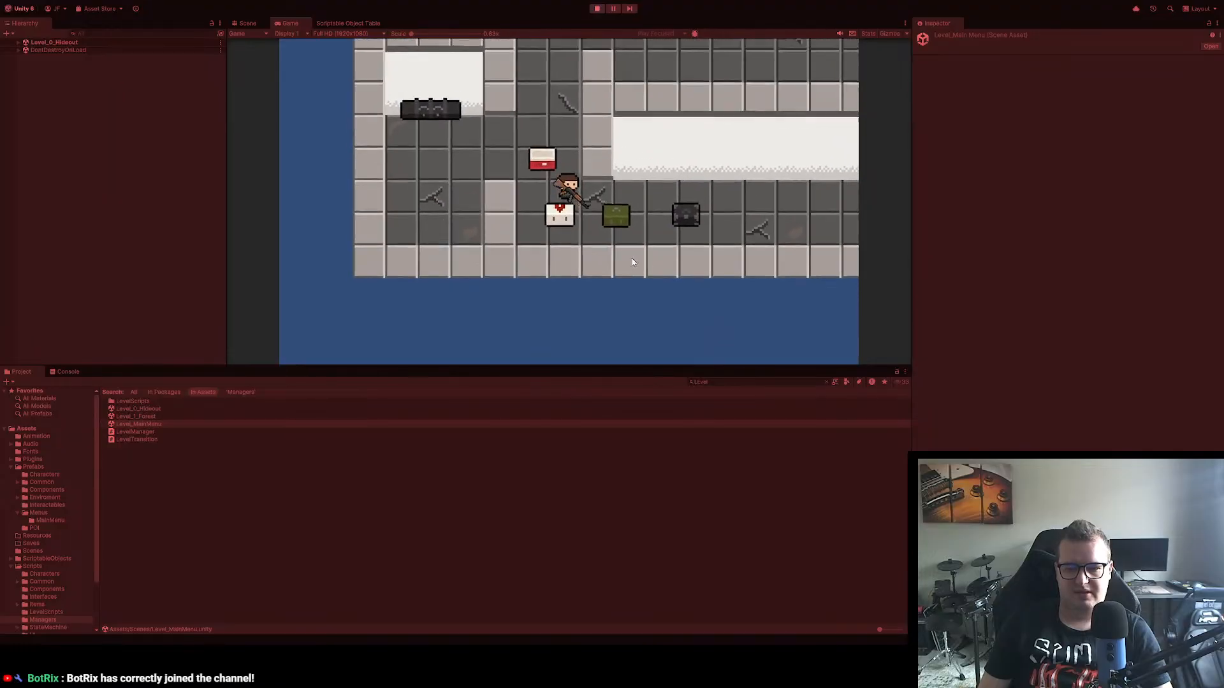
key("s")
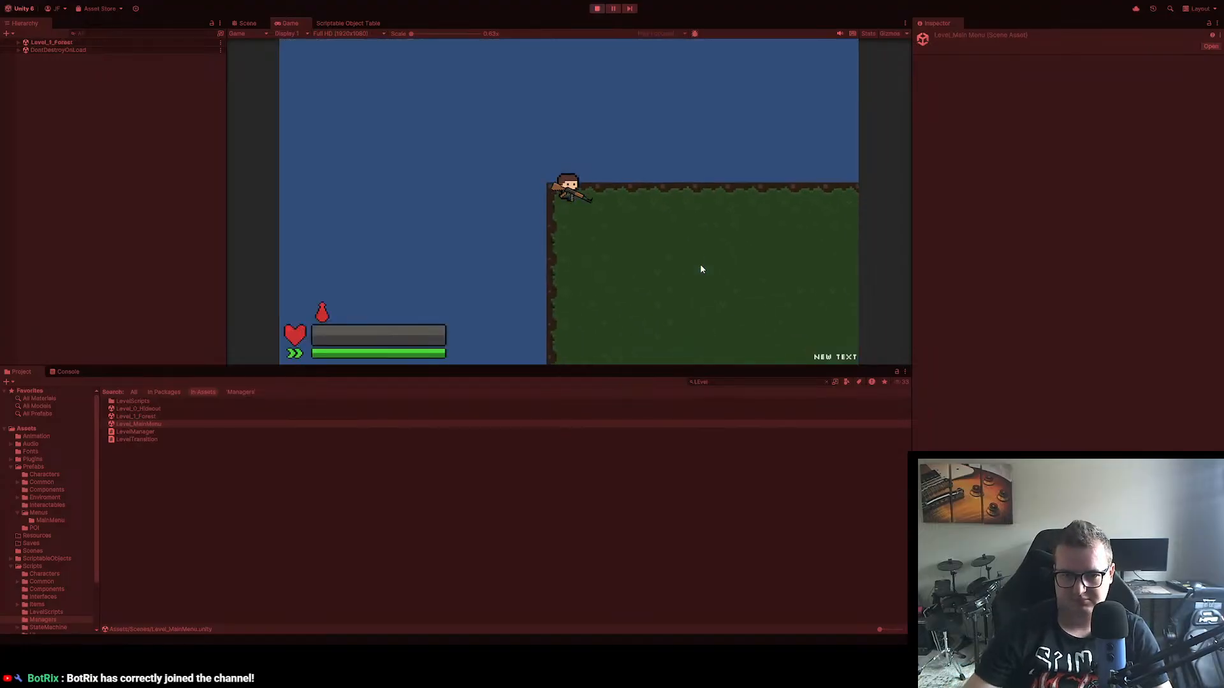
Step: Run diagonally down through the forest level past the enemies to check that gameplay runs normally
key("d")
key("s")
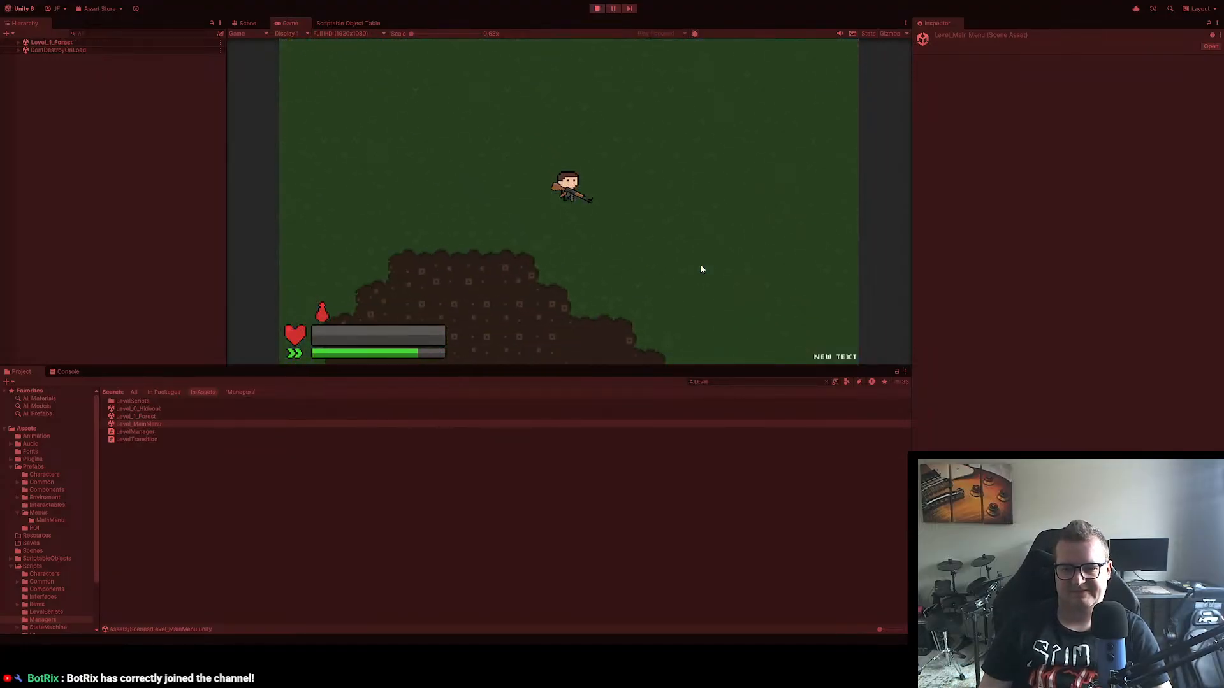
key("d")
key("s")
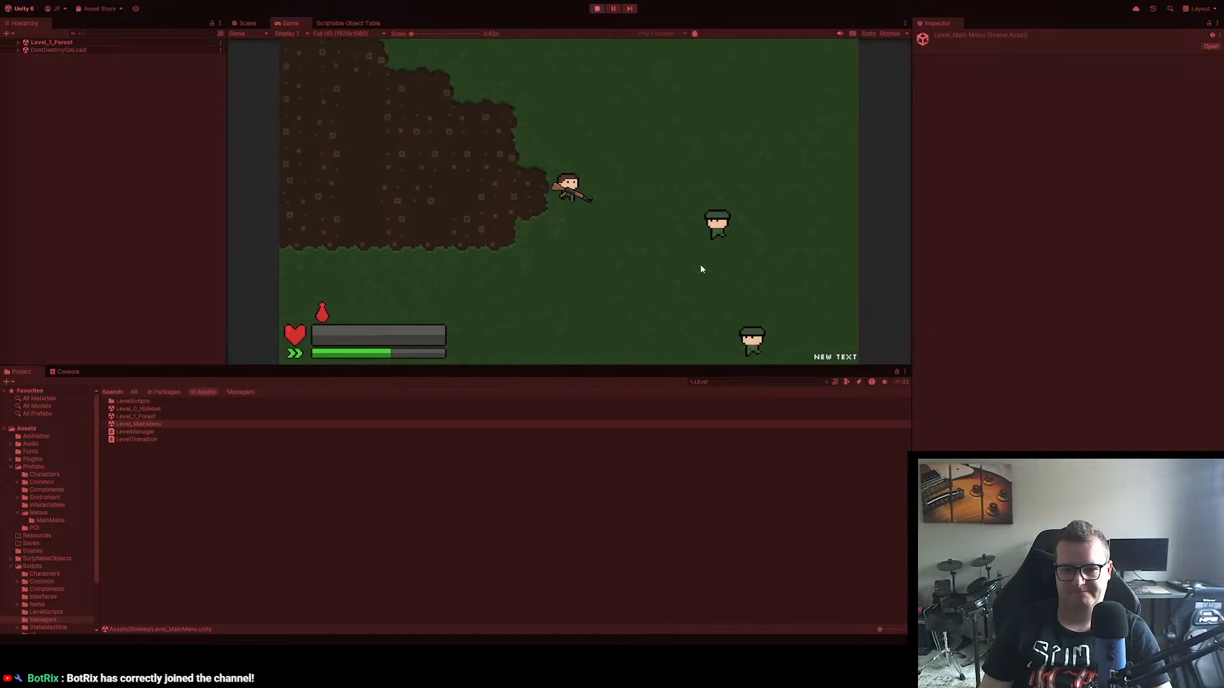
key("s")
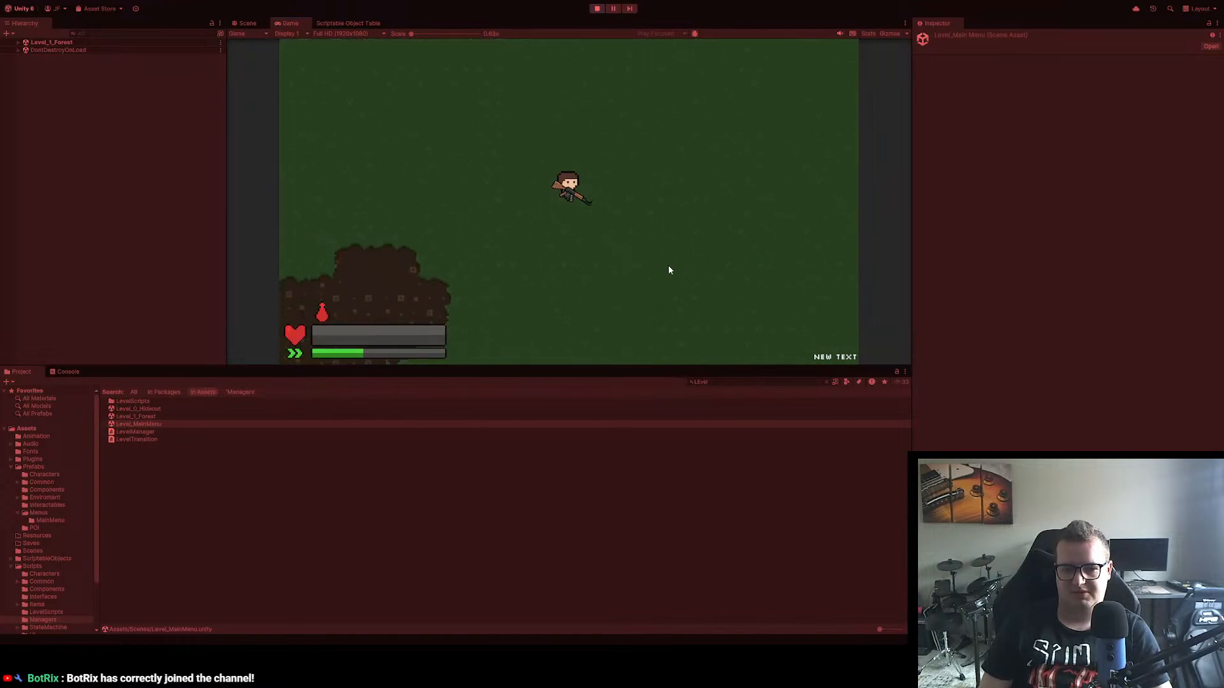
key("d")
key("s")
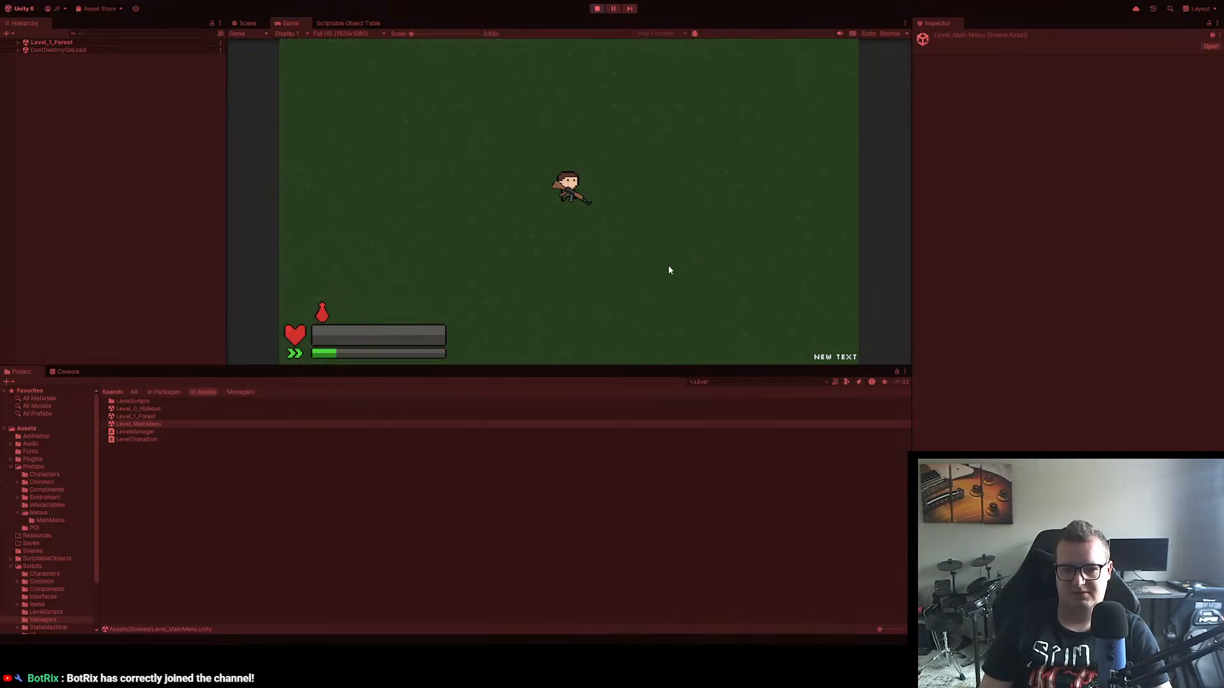
key("d")
key("s")
key("a")
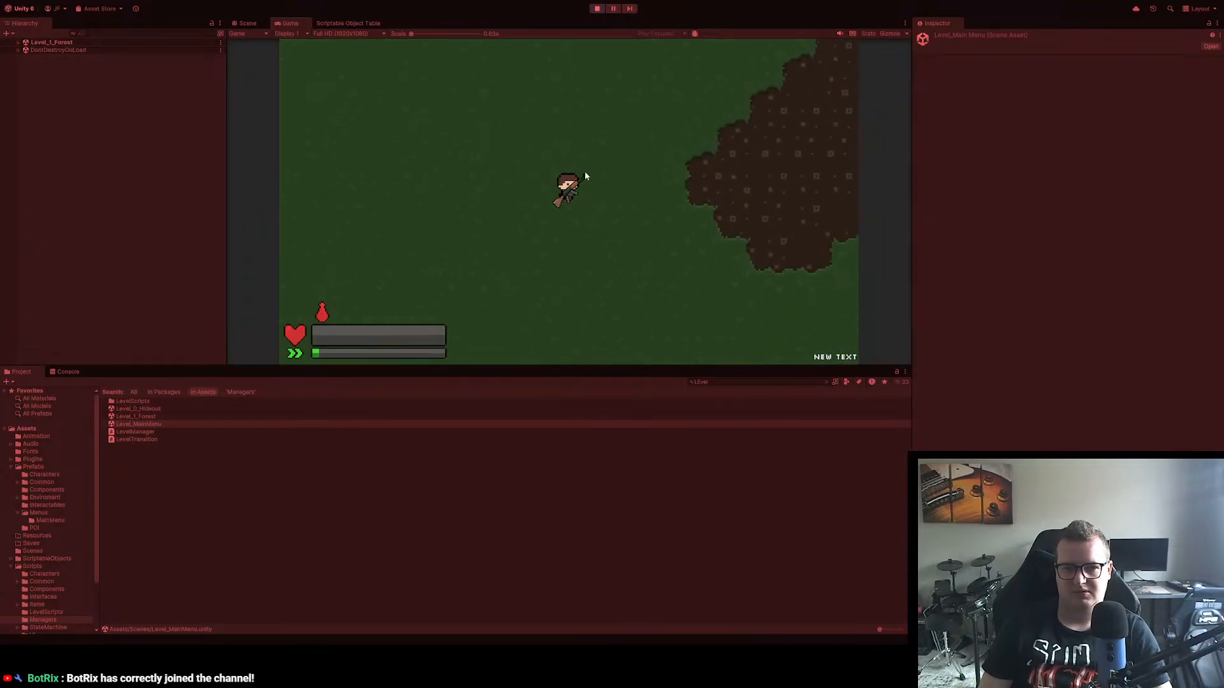
Step: Examine the spawned characters, their detection circles and the points of interest across the running Level_1_Forest map in the Scene view
left_click(245, 23)
left_click_drag(436, 56, 690, 229)
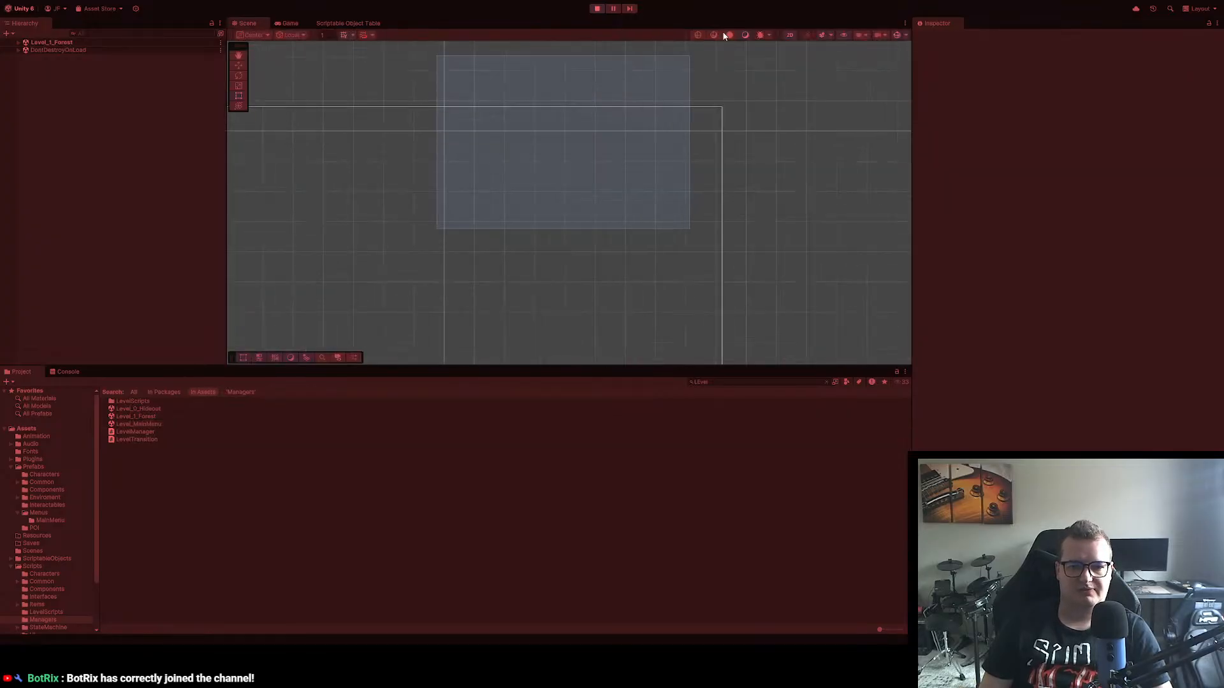
scroll(522, 213, "down", 4)
left_click_drag(454, 214, 589, 4)
scroll(421, 124, "up", 10)
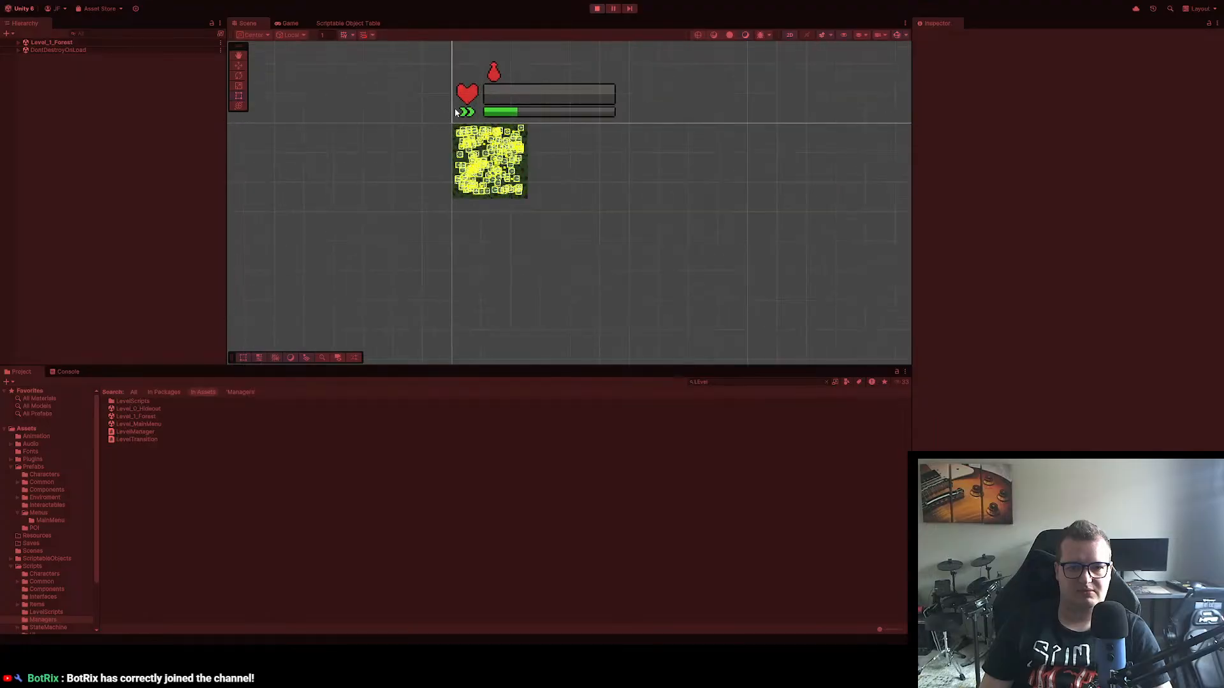
scroll(550, 250, "up", 10)
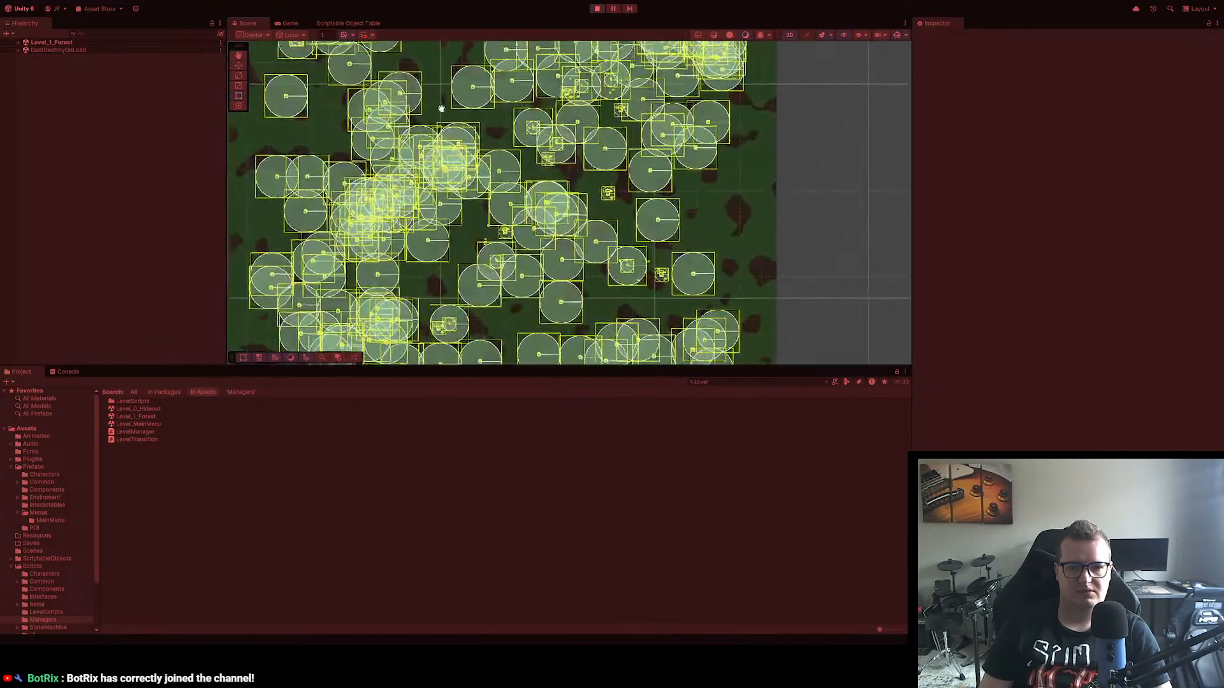
scroll(462, 133, "up", 5)
left_click_drag(468, 104, 523, 158)
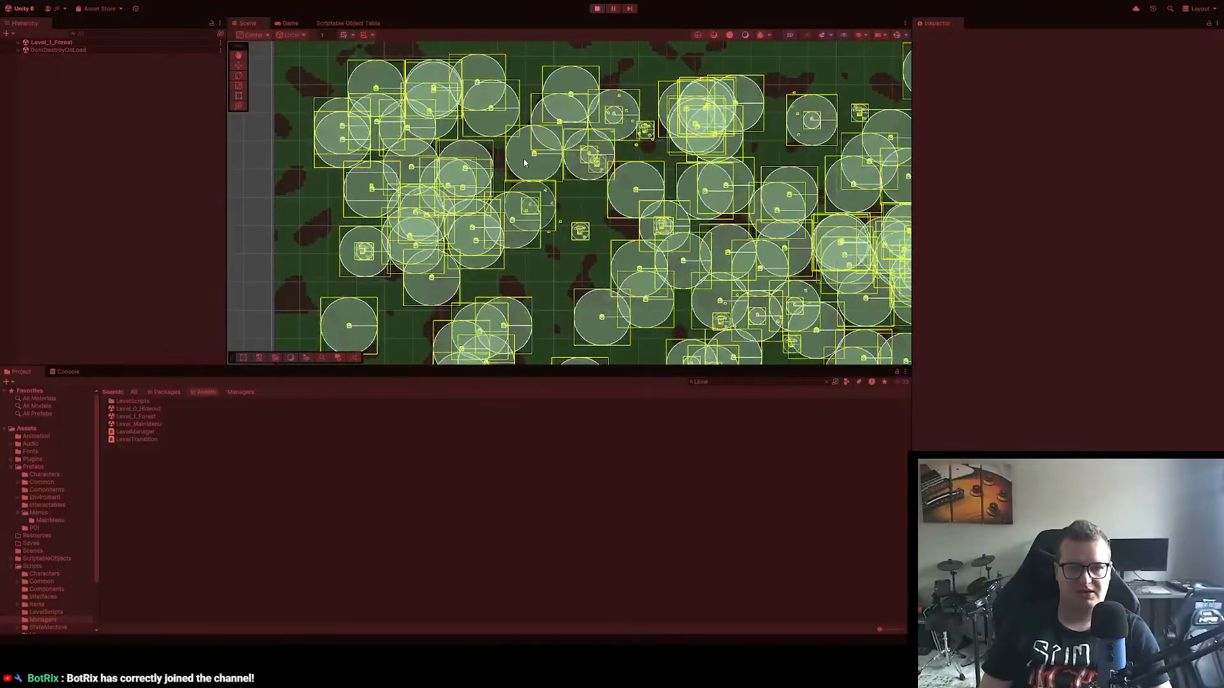
scroll(366, 262, "up", 4)
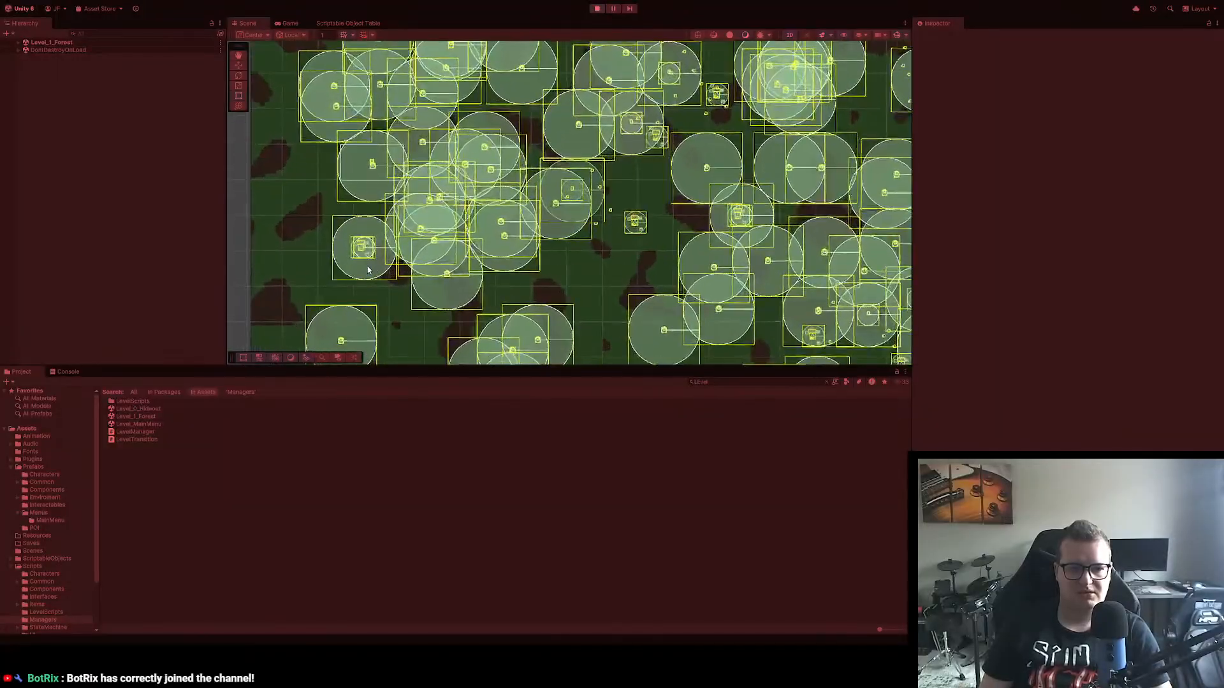
scroll(365, 263, "up", 6)
scroll(407, 190, "down", 6)
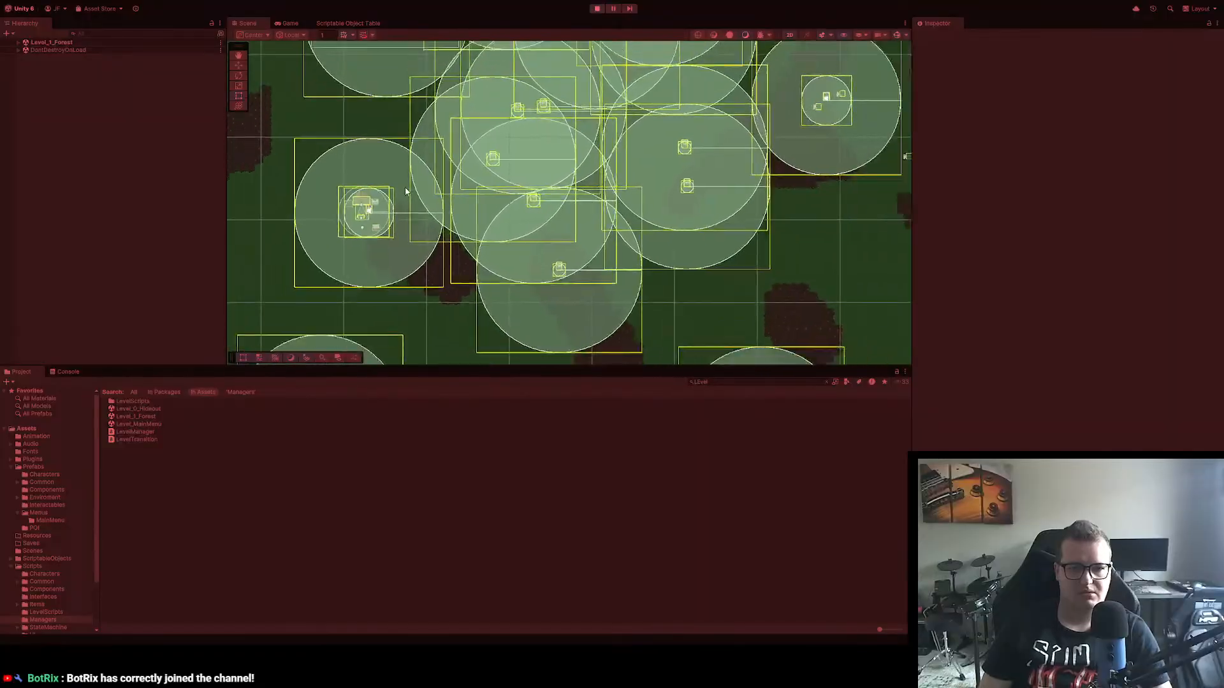
left_click_drag(407, 191, 402, 288)
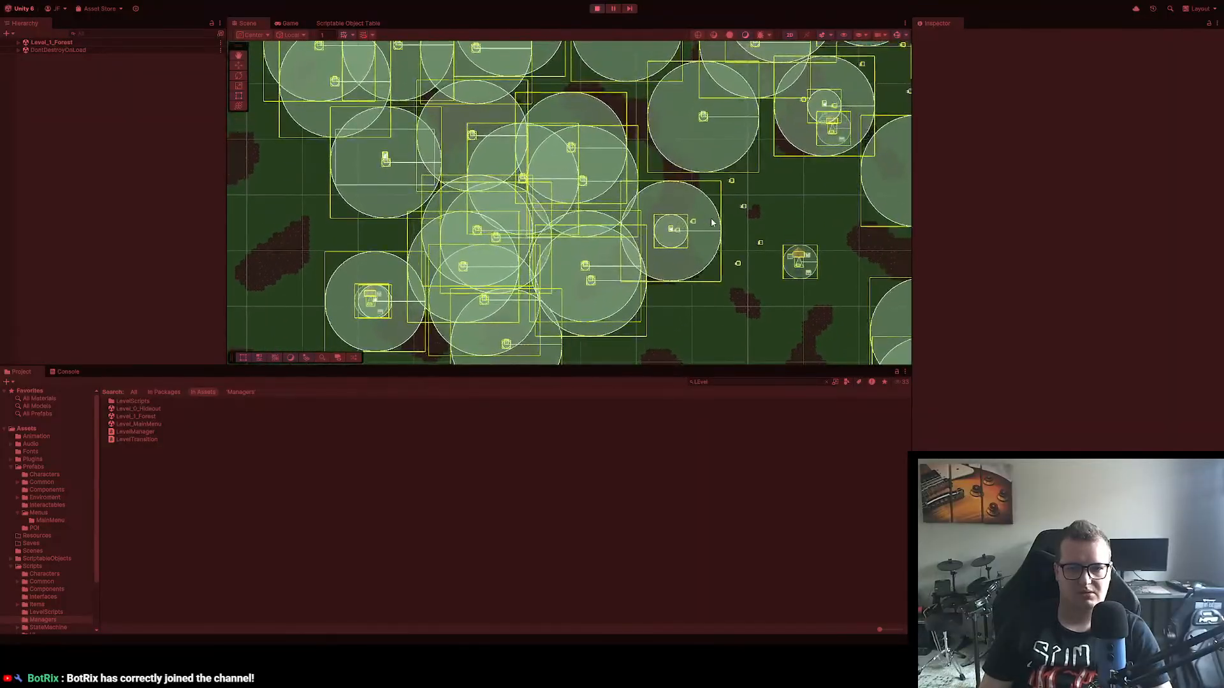
left_click_drag(524, 164, 516, 254)
left_click_drag(565, 164, 268, 212)
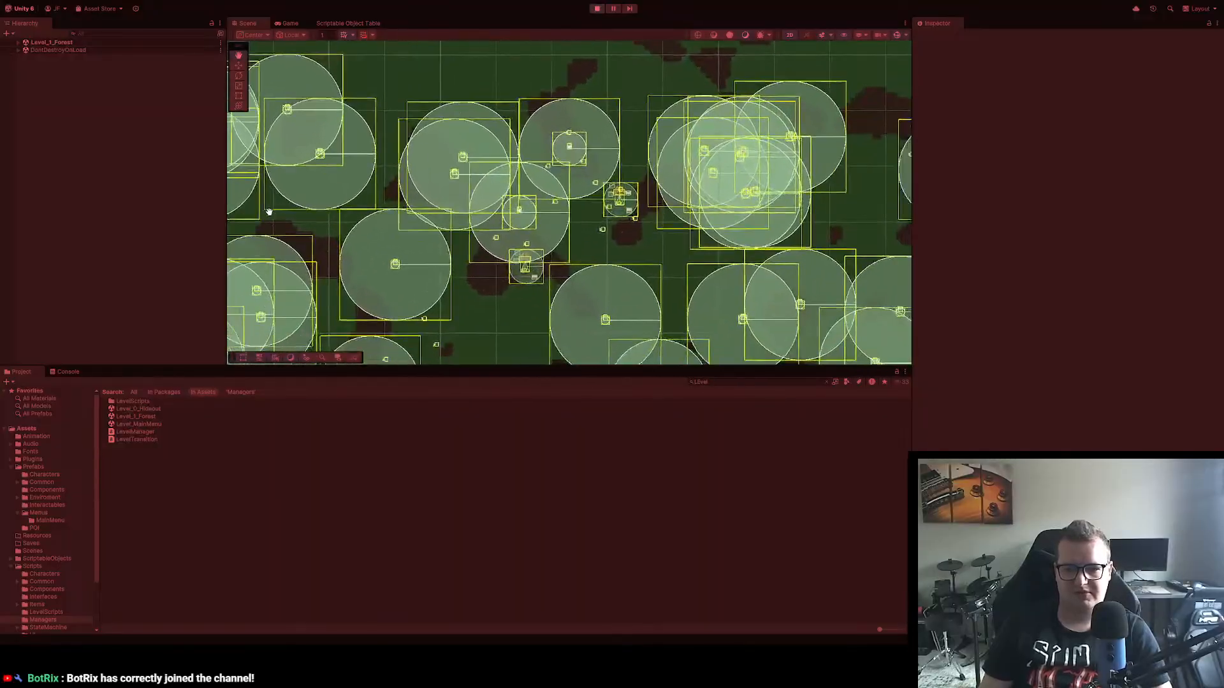
left_click_drag(626, 180, 358, 168)
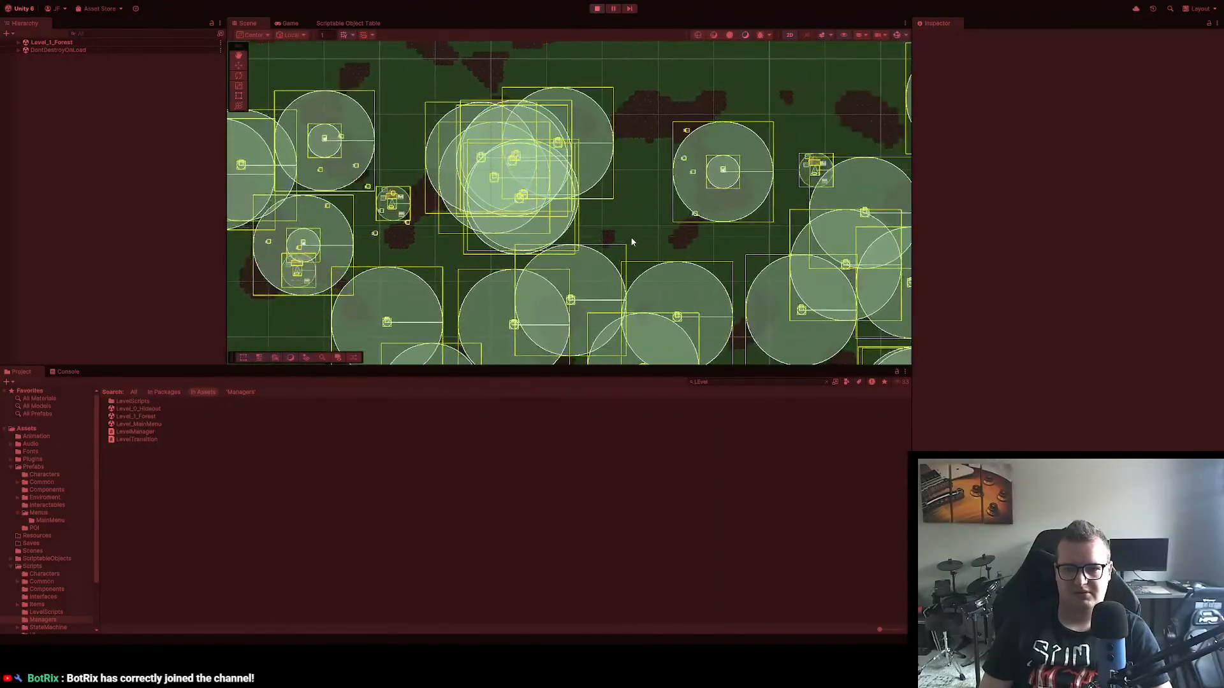
left_click_drag(630, 236, 520, 55)
left_click_drag(490, 93, 912, 320)
scroll(464, 131, "up", 4)
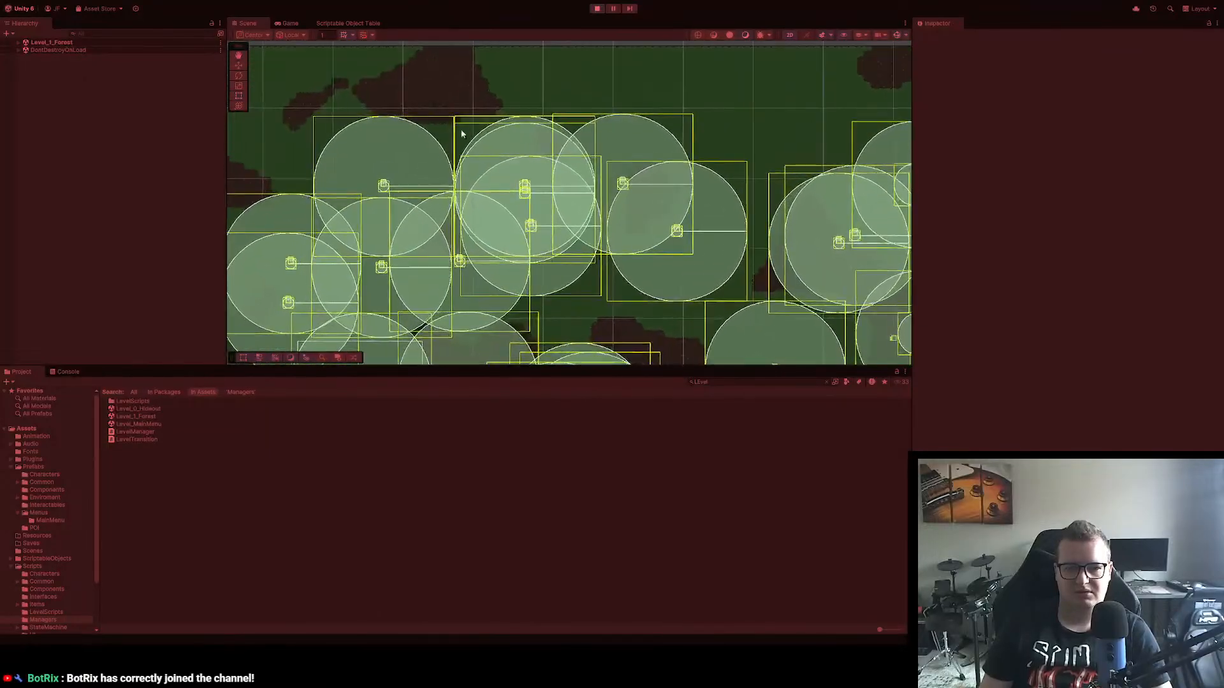
Step: Inspect the enemy clusters and their detection circles along the western side and northwest corner of the forest map in Scene view
scroll(551, 216, "up", 4)
scroll(537, 221, "down", 8)
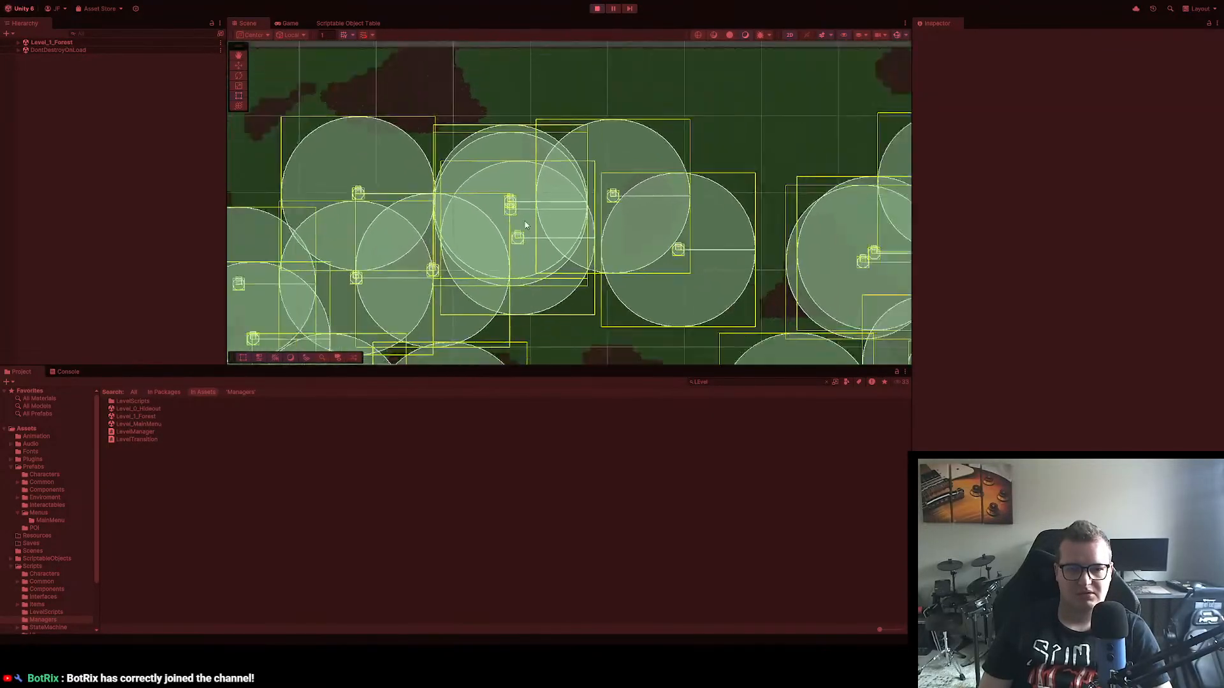
left_click_drag(417, 242, 526, 48)
scroll(561, 167, "down", 4)
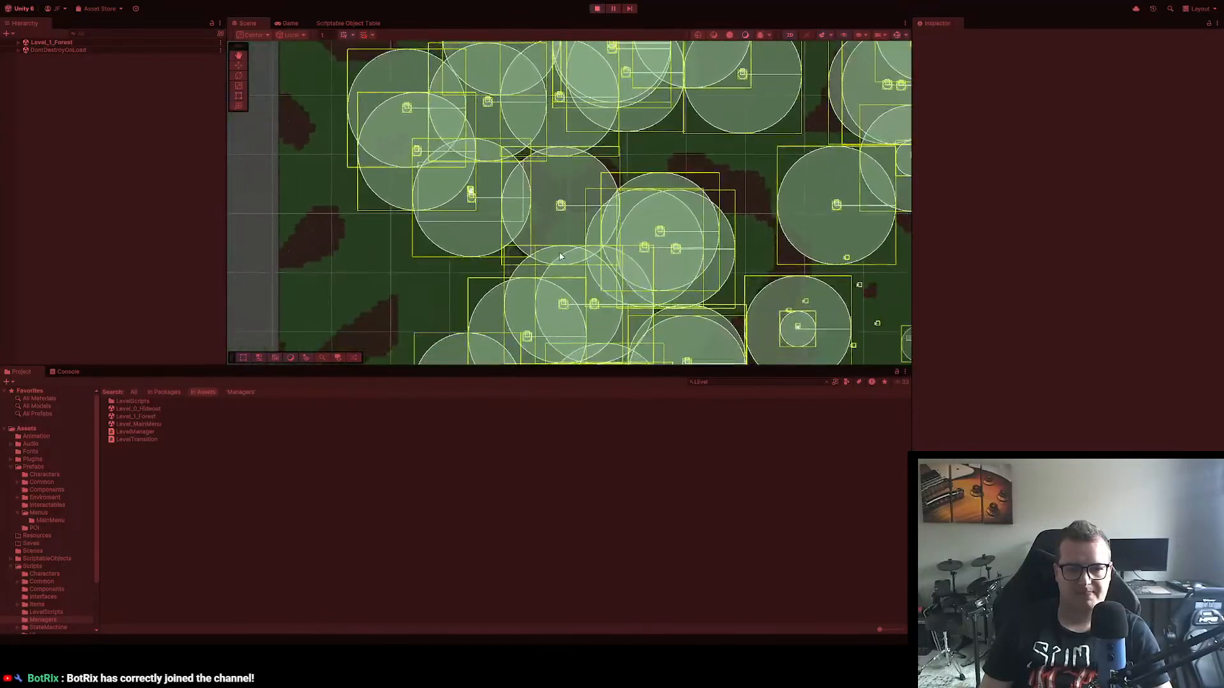
left_click_drag(560, 257, 518, 90)
left_click_drag(500, 224, 517, 89)
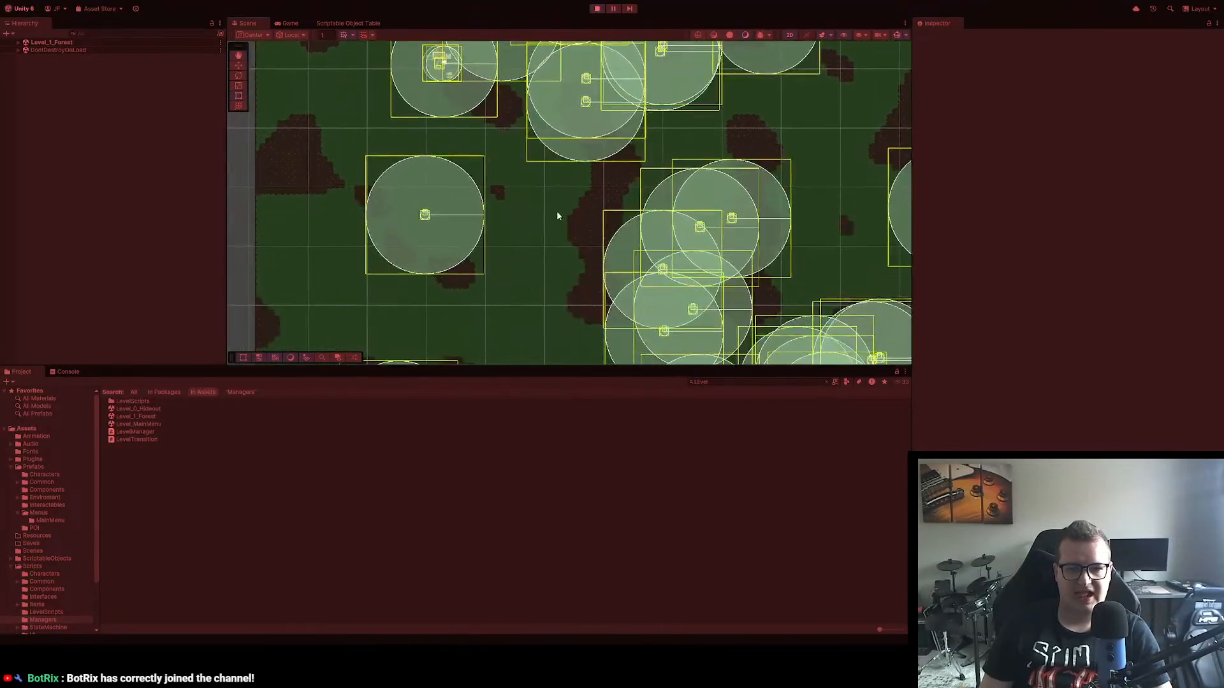
left_click_drag(557, 213, 469, 320)
scroll(500, 200, "down", 4)
left_click_drag(500, 96, 493, 302)
left_click_drag(492, 160, 520, 125)
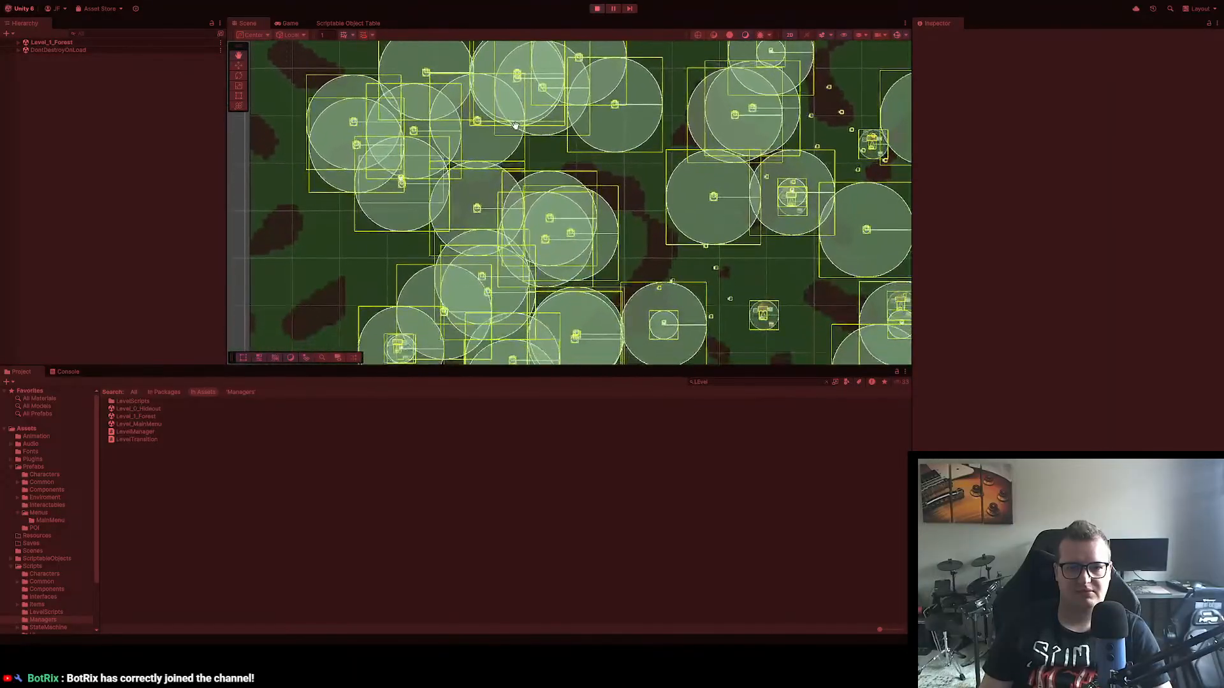
scroll(525, 136, "down", 4)
scroll(533, 181, "down", 4)
left_click_drag(533, 180, 607, 199)
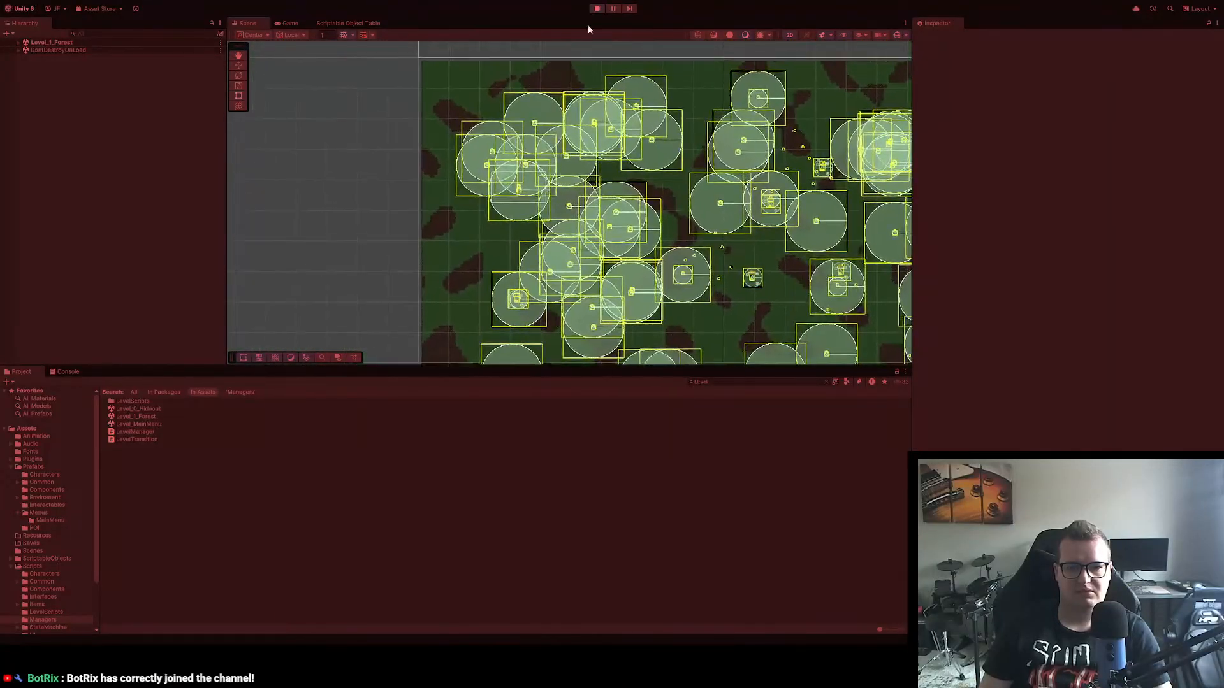
Step: Return to the Game view and sprint the player southwest through the forest, following the water along its western edge
left_click(597, 8)
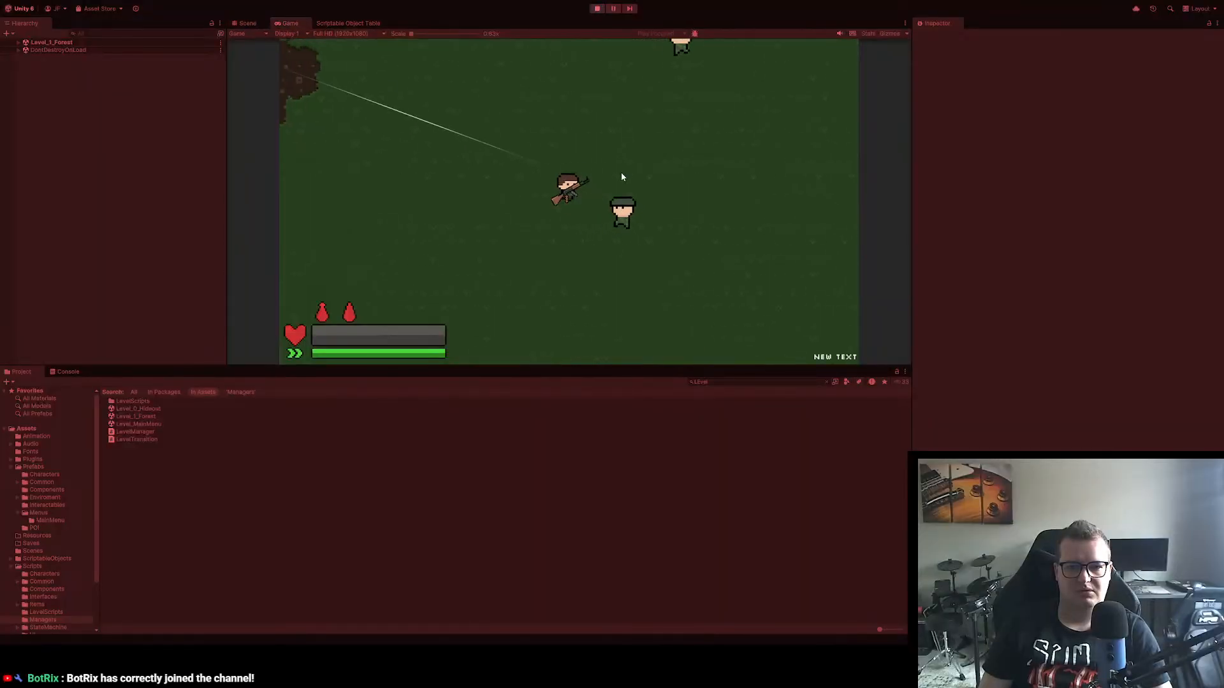
key("a")
key("shift")
key("s")
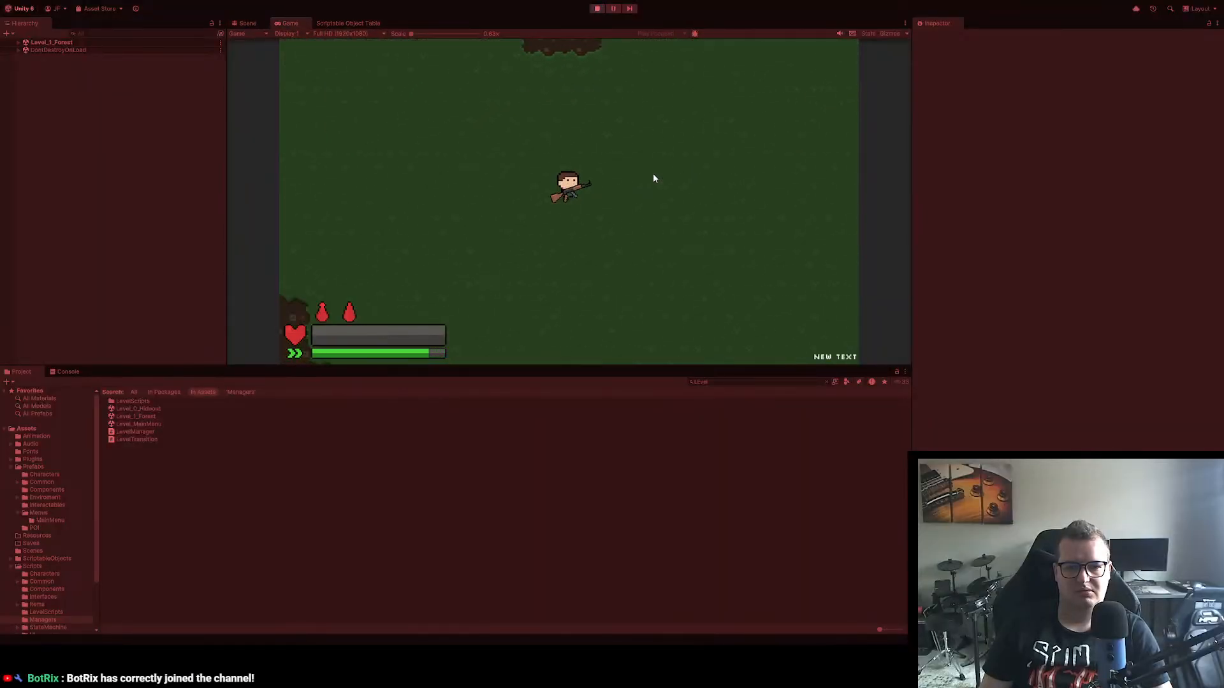
key("s")
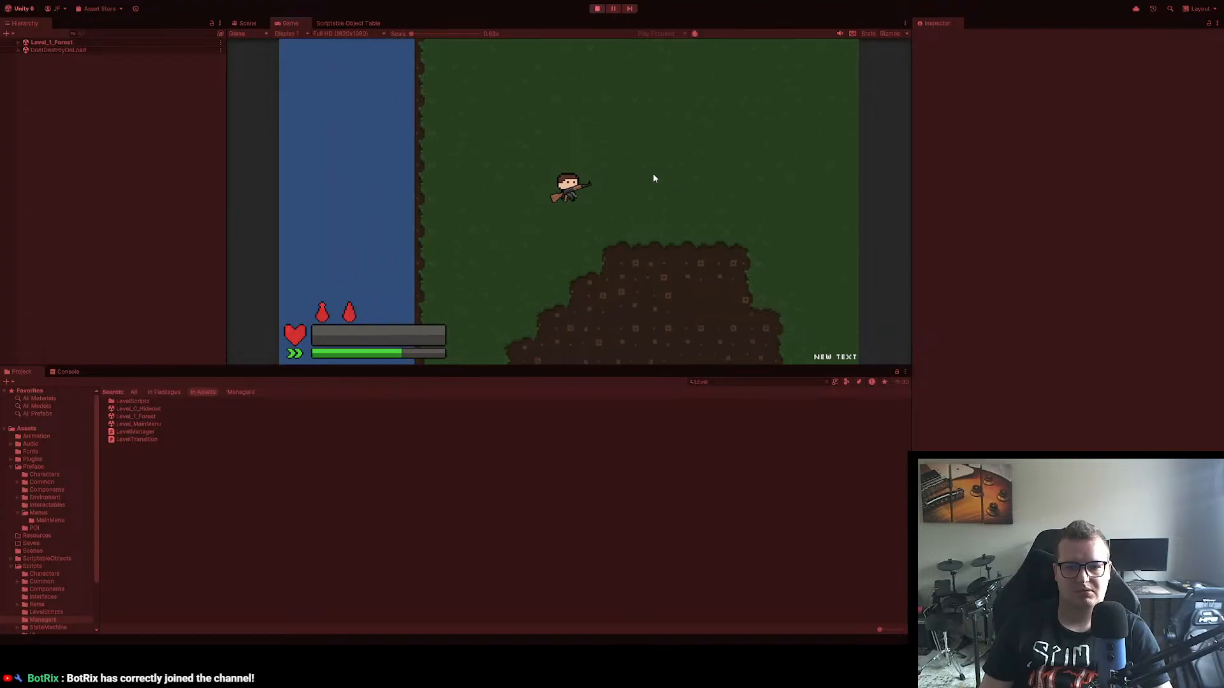
key("s")
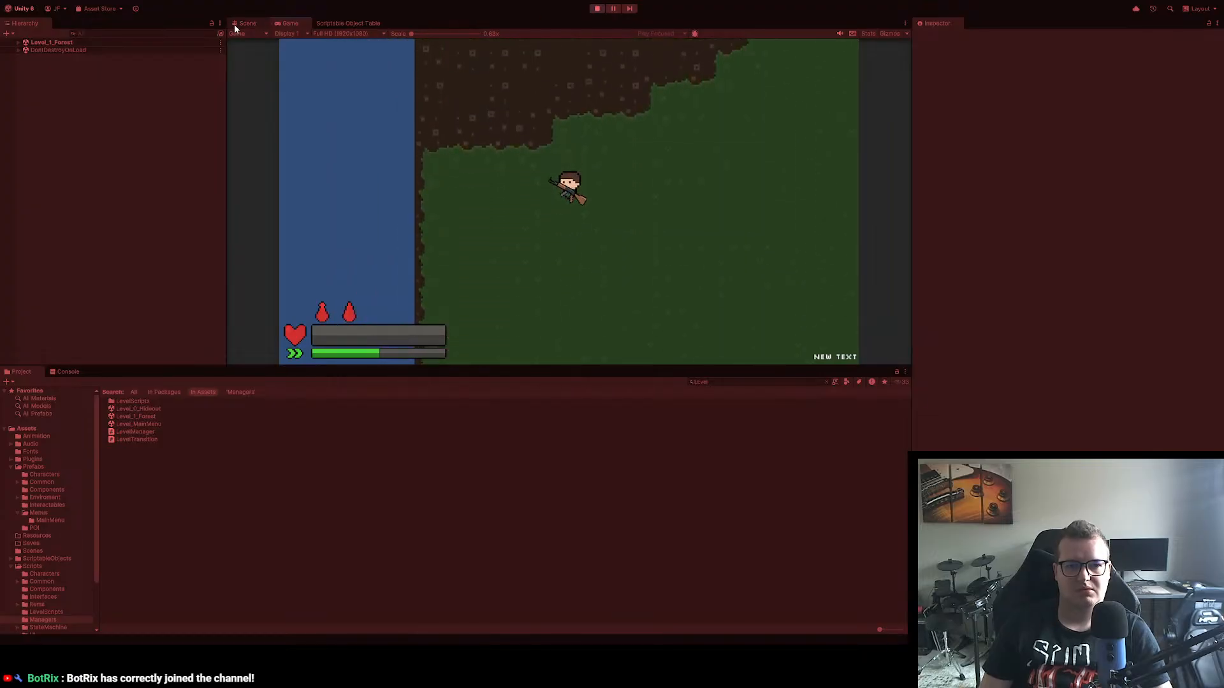
Step: Check the player's position on the map in Scene view, and run southeast in the game to the tent camp
left_click(246, 24)
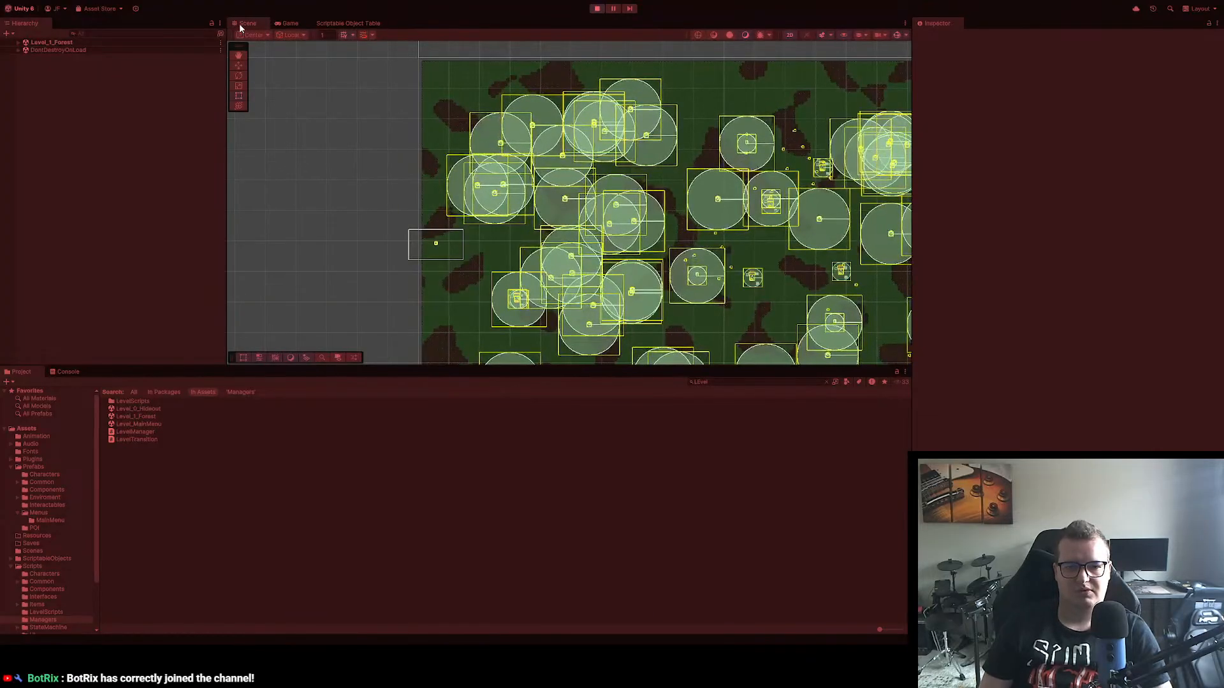
left_click(289, 24)
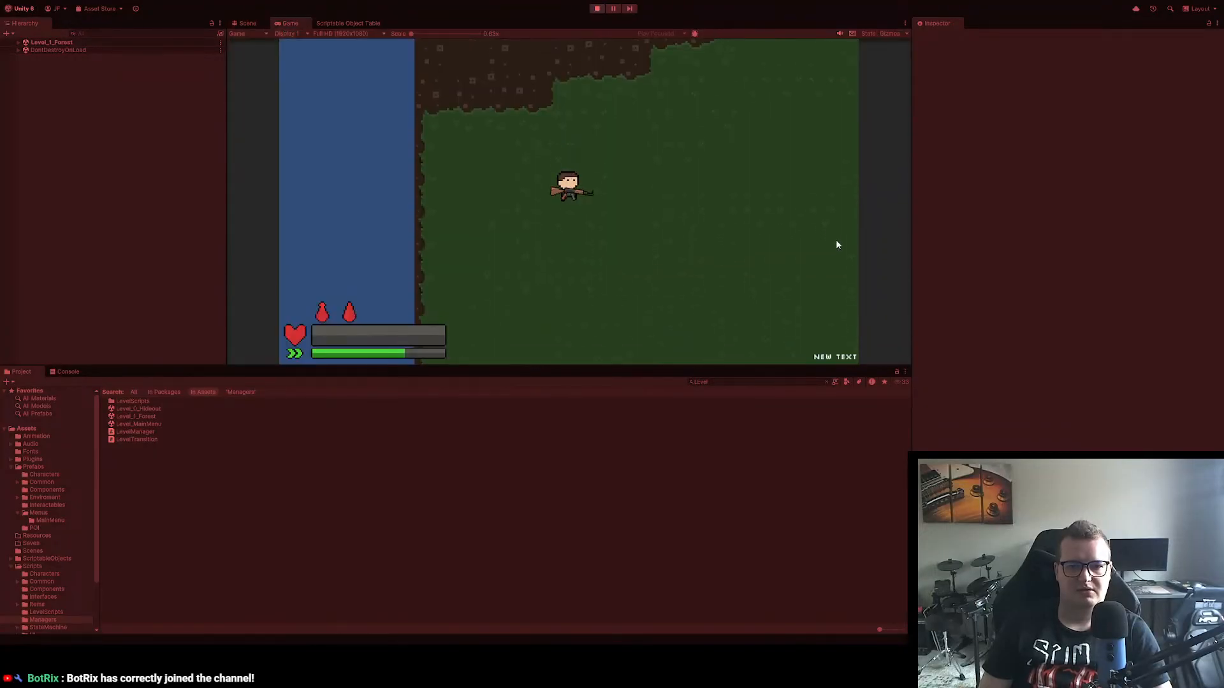
key("s")
key("d")
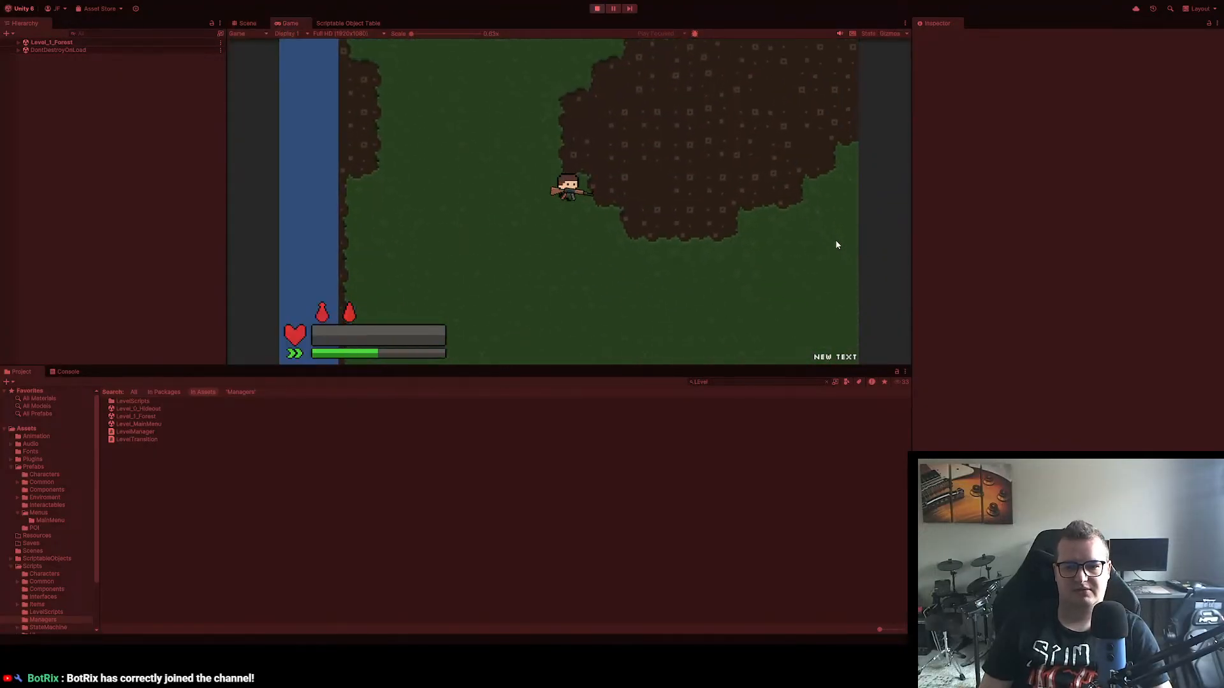
key("s")
key("d")
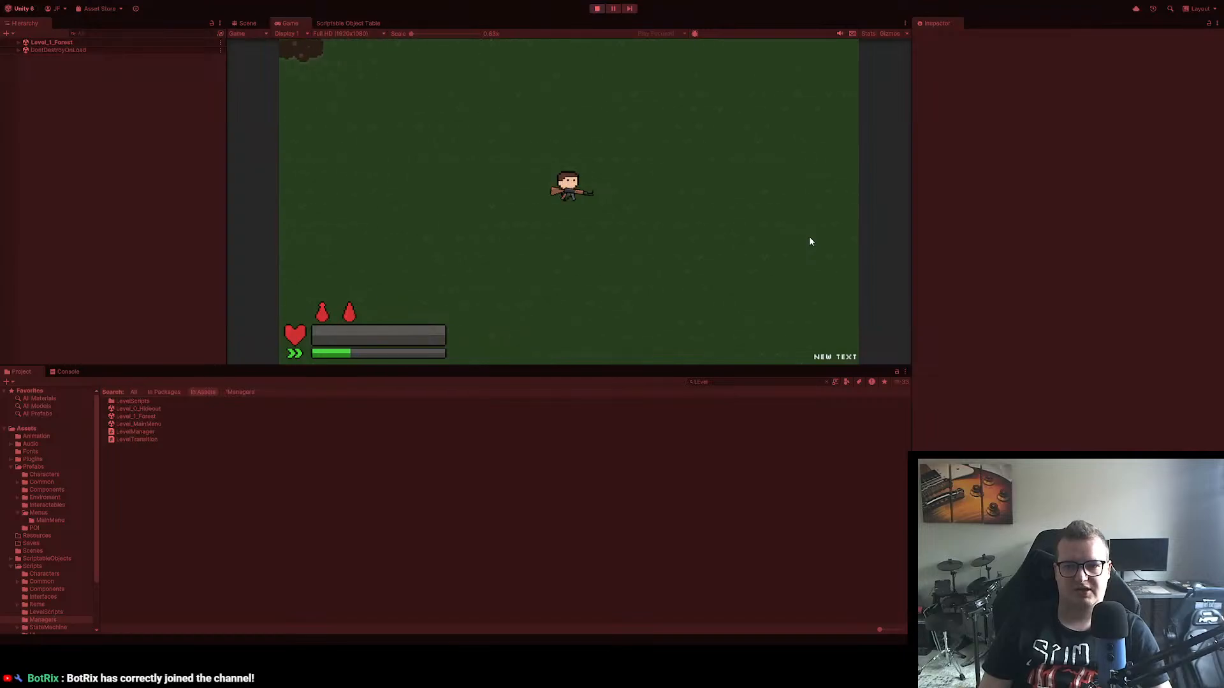
key("d")
key("w")
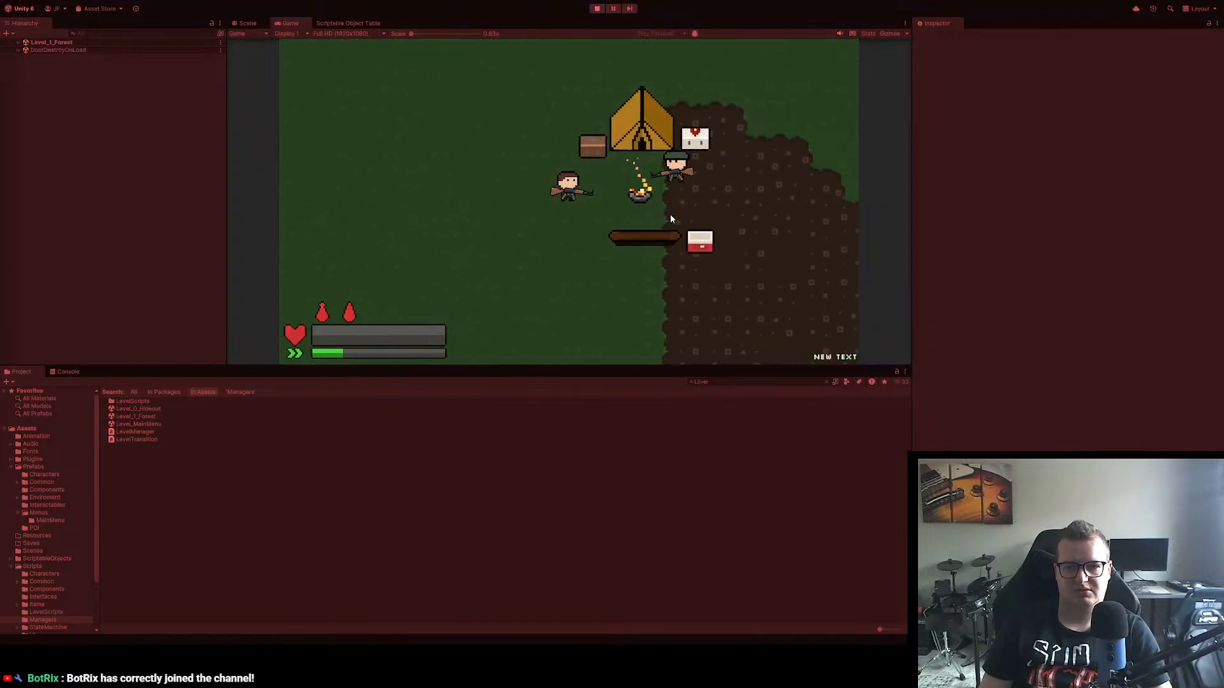
Step: Move around the camp near the armed soldier, and open and close the pause menu repeatedly to test pausing during an encounter
key("s")
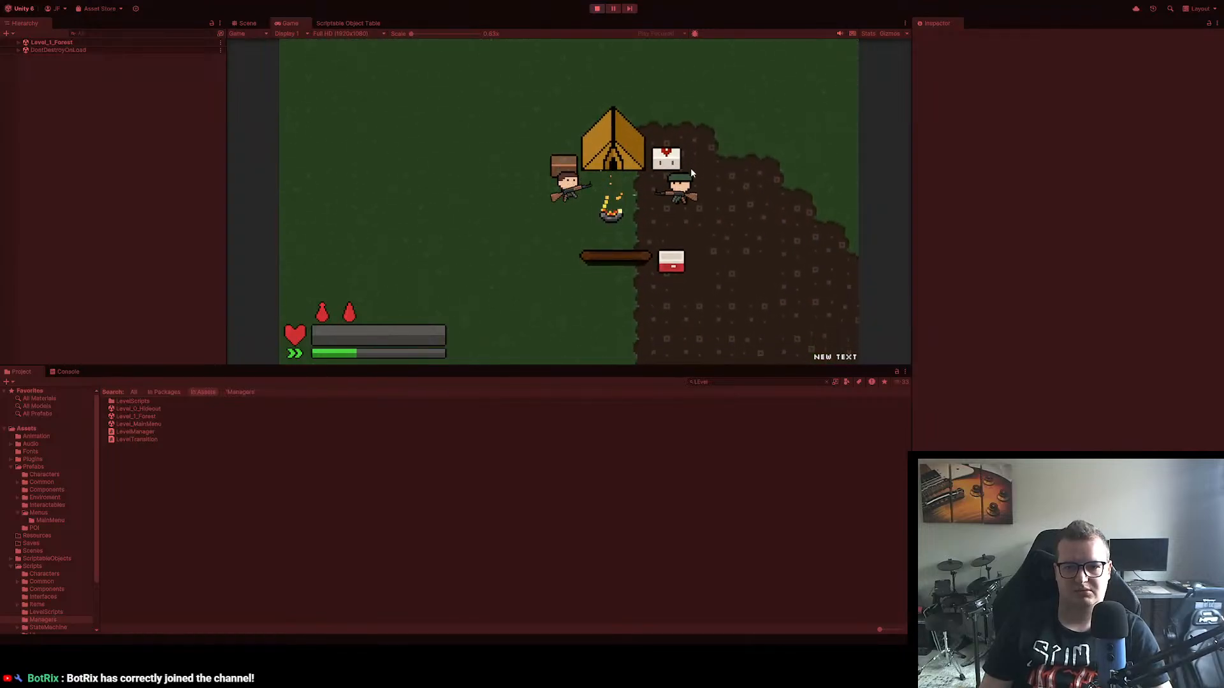
key("a")
key("s")
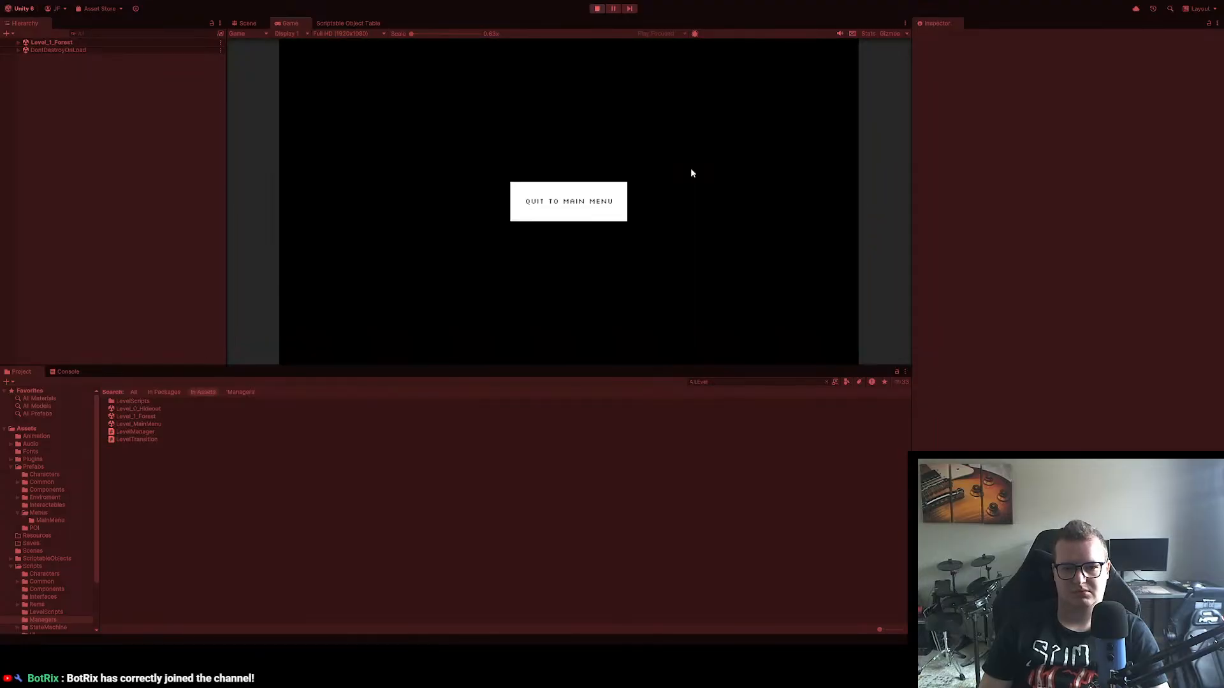
key("Escape")
key("Escape")
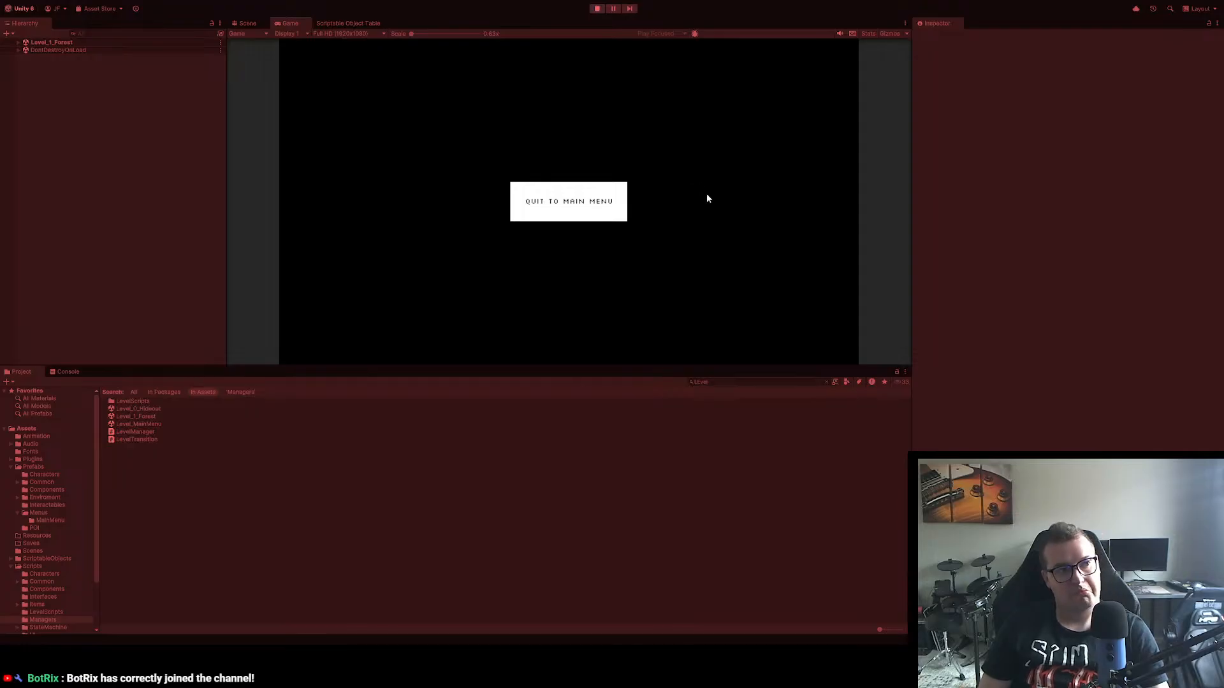
key("Escape")
Step: Dodge and fight the armed soldier at the tent camp, and try to interact with the fallen body
key("s")
key("a")
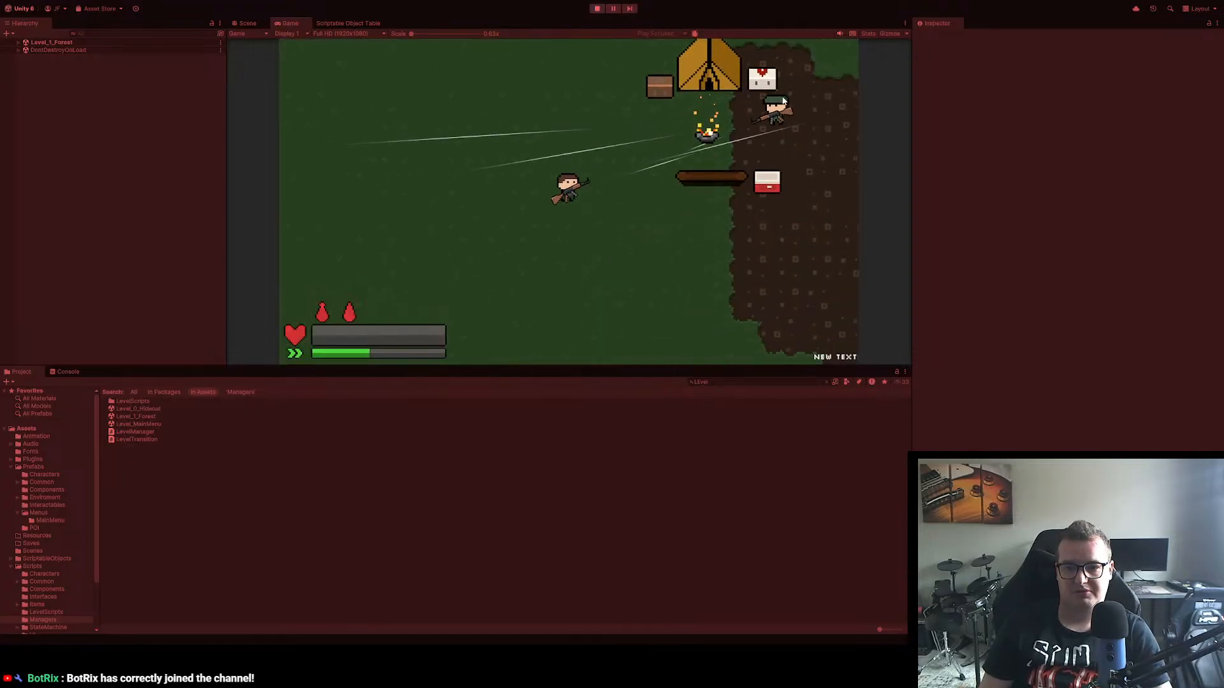
key("a")
key("w")
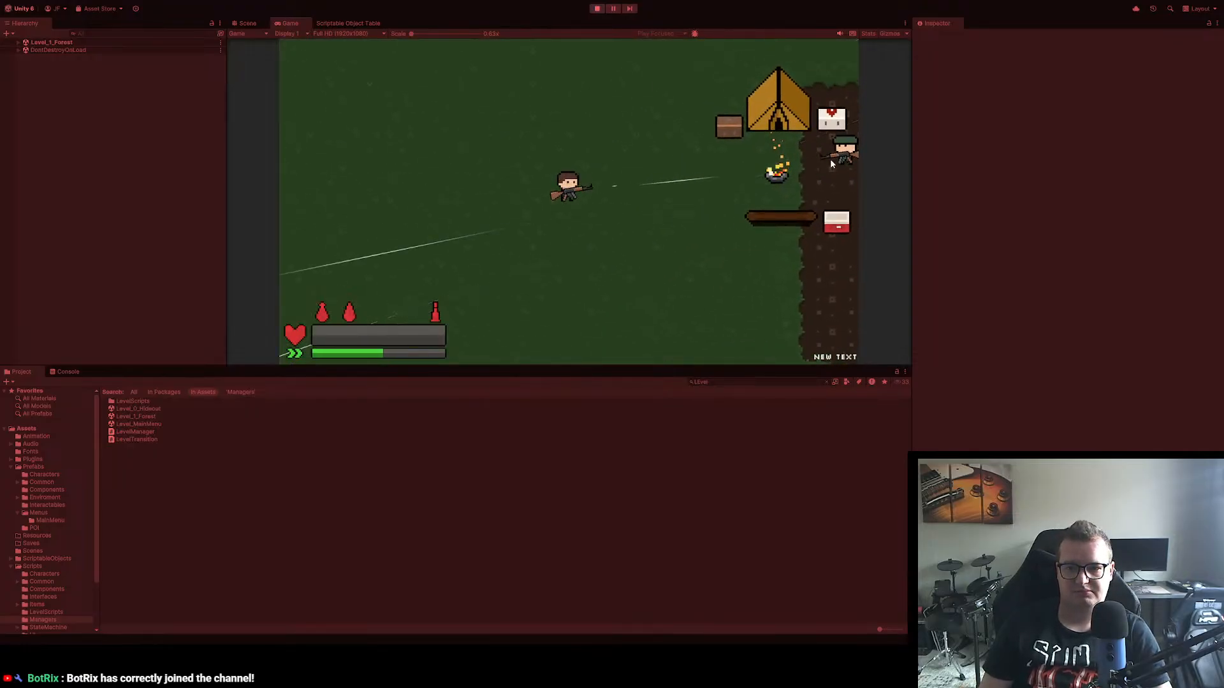
key("d")
key("s")
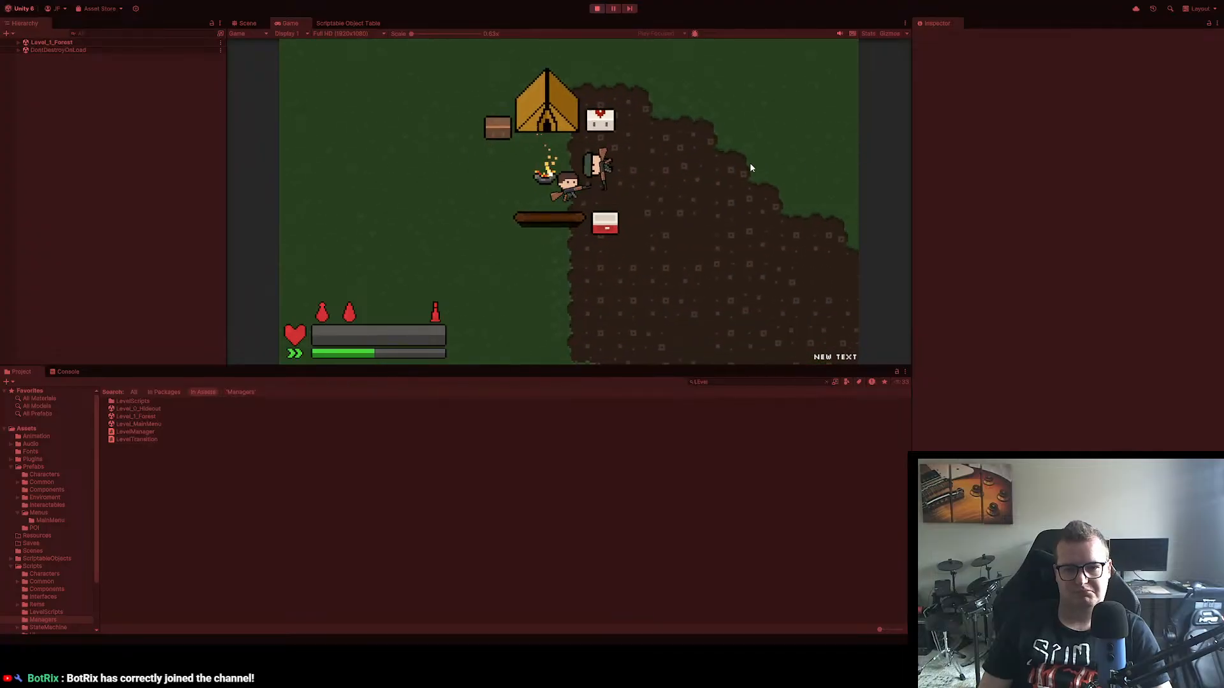
key("w")
key("e")
key("e")
key("s")
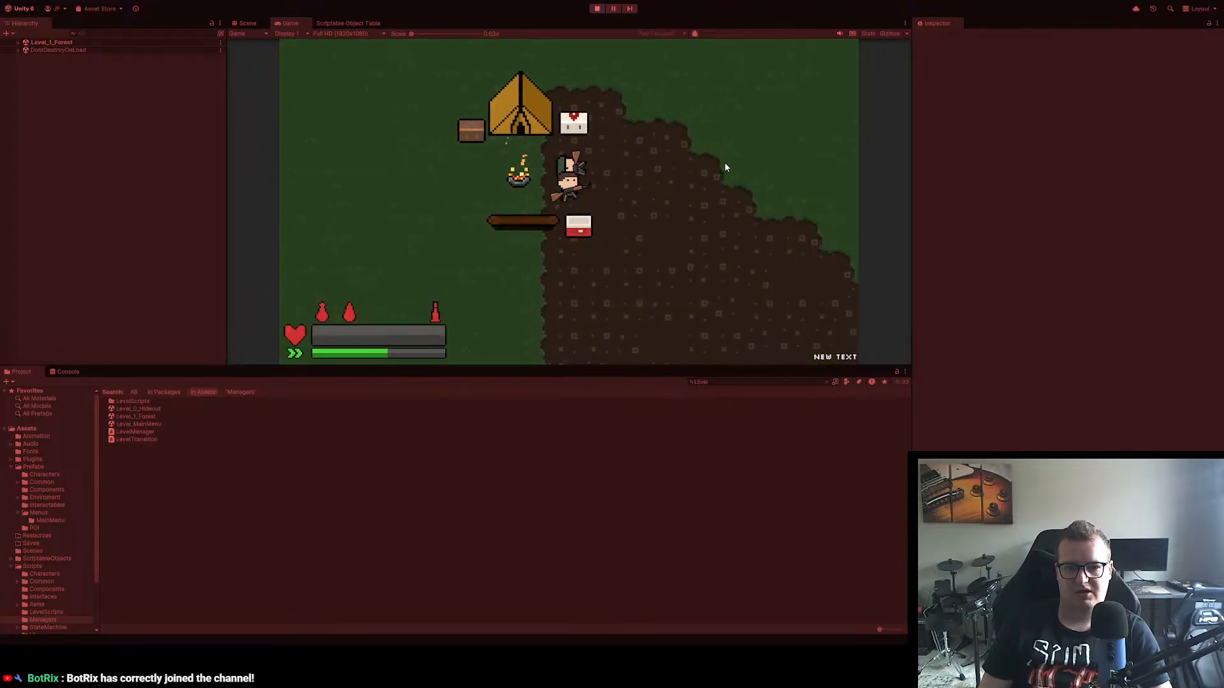
Step: Back the player away east from the camp onto the grass while the reanimated soldier follows
key("d")
key("d")
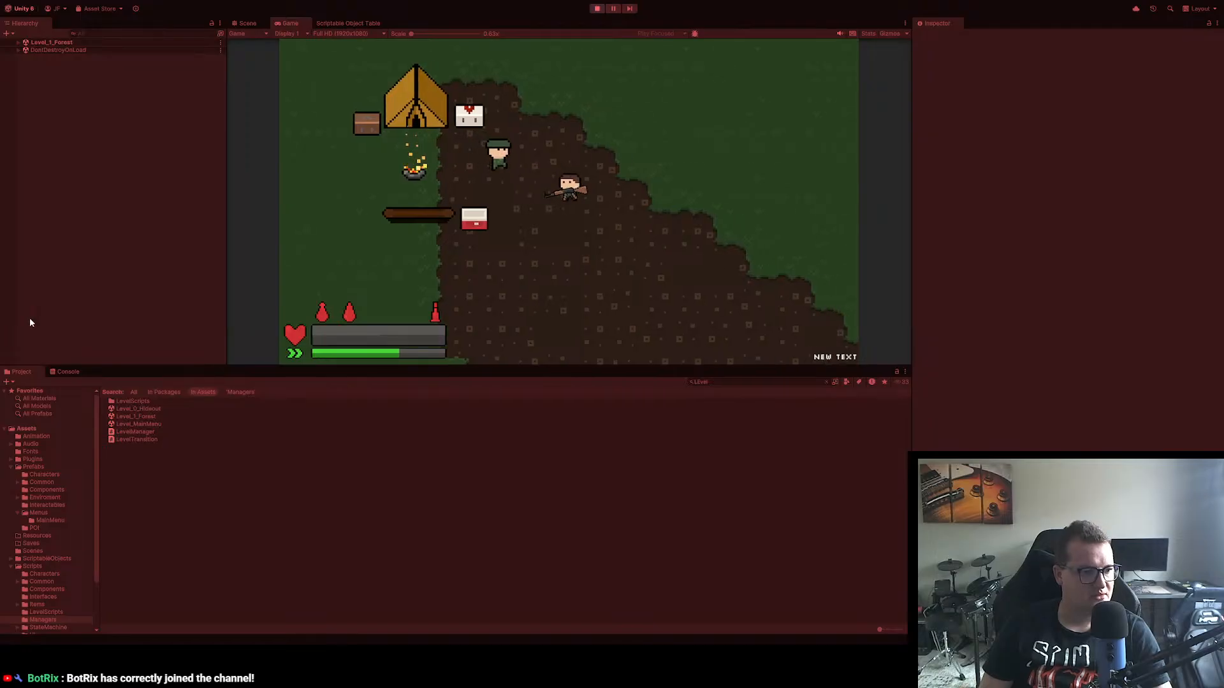
key("d")
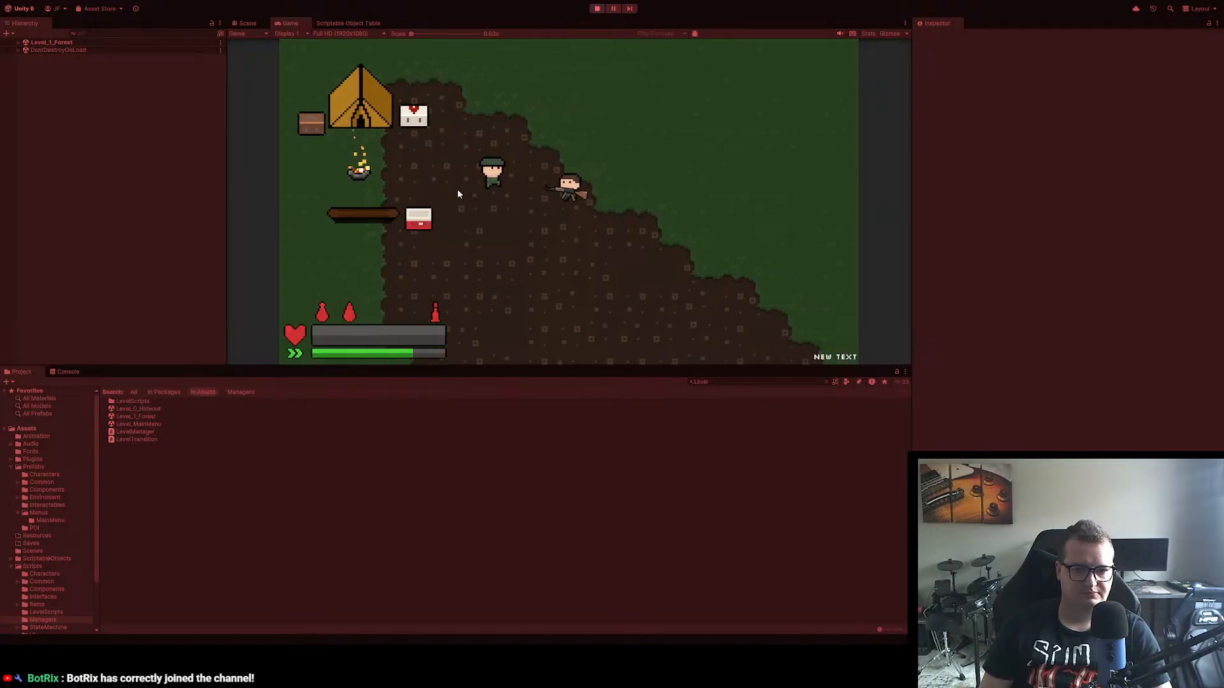
key("d")
key("d")
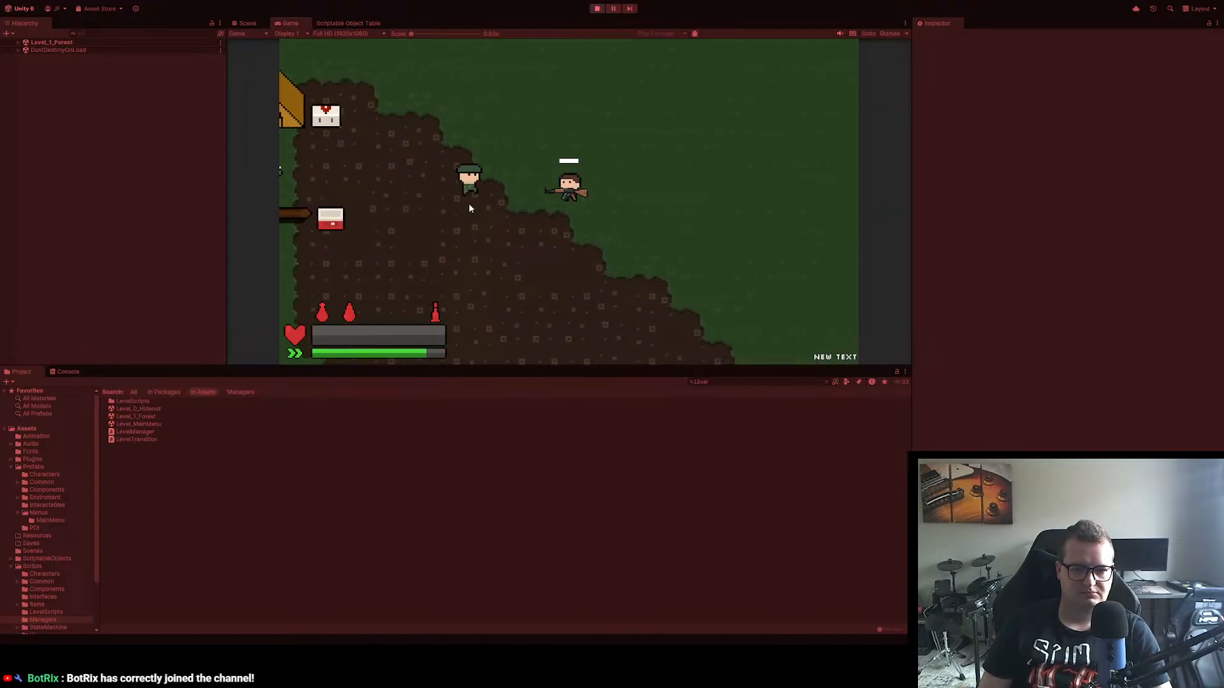
key("d")
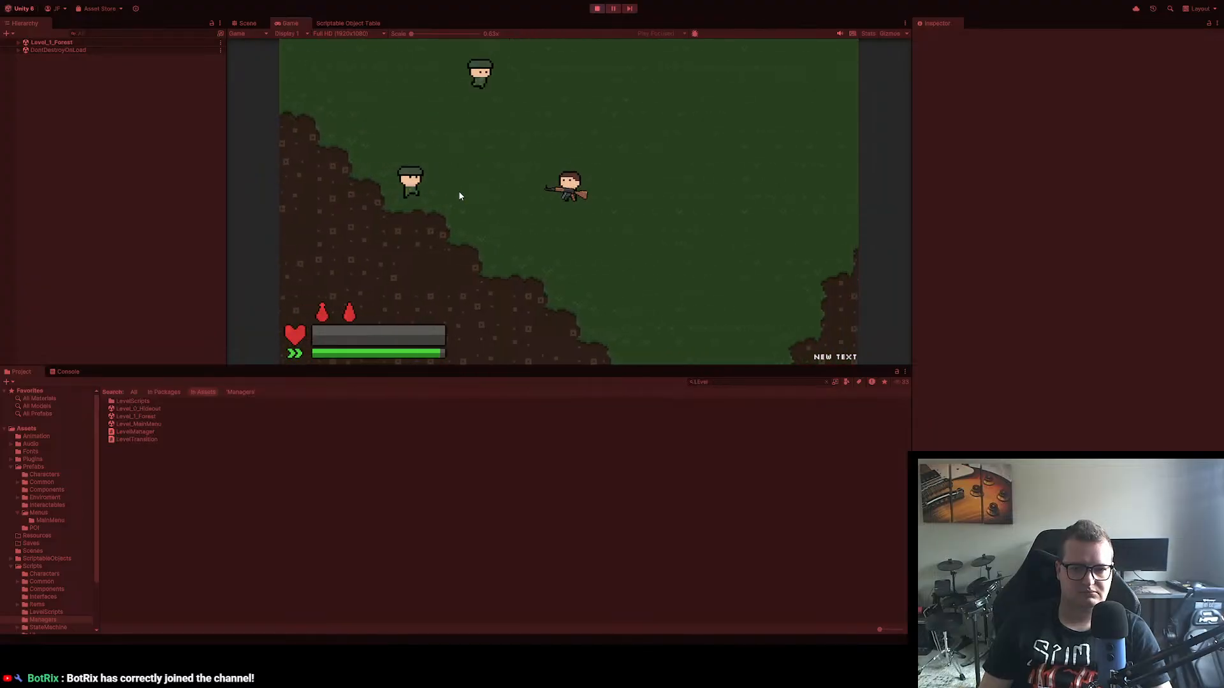
Step: Shoot the two pursuing zombies while retreating southwest, and stop play mode
left_click(459, 190)
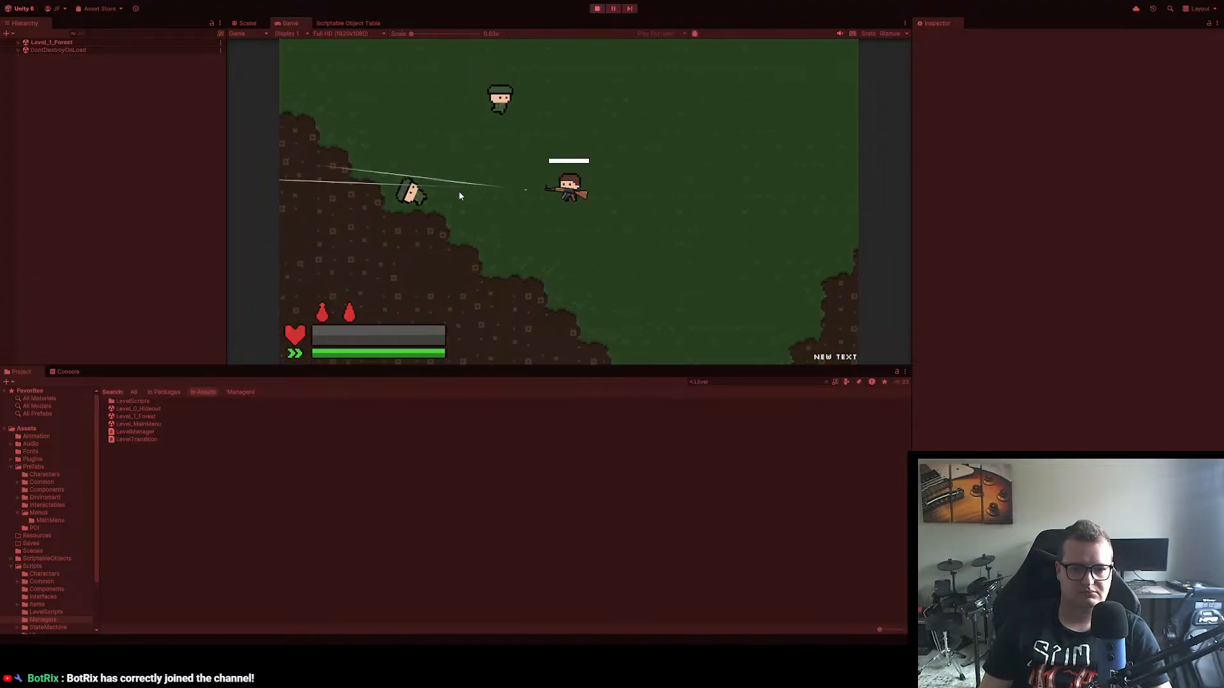
left_click(510, 137)
key("s")
key("a")
left_click(631, 83)
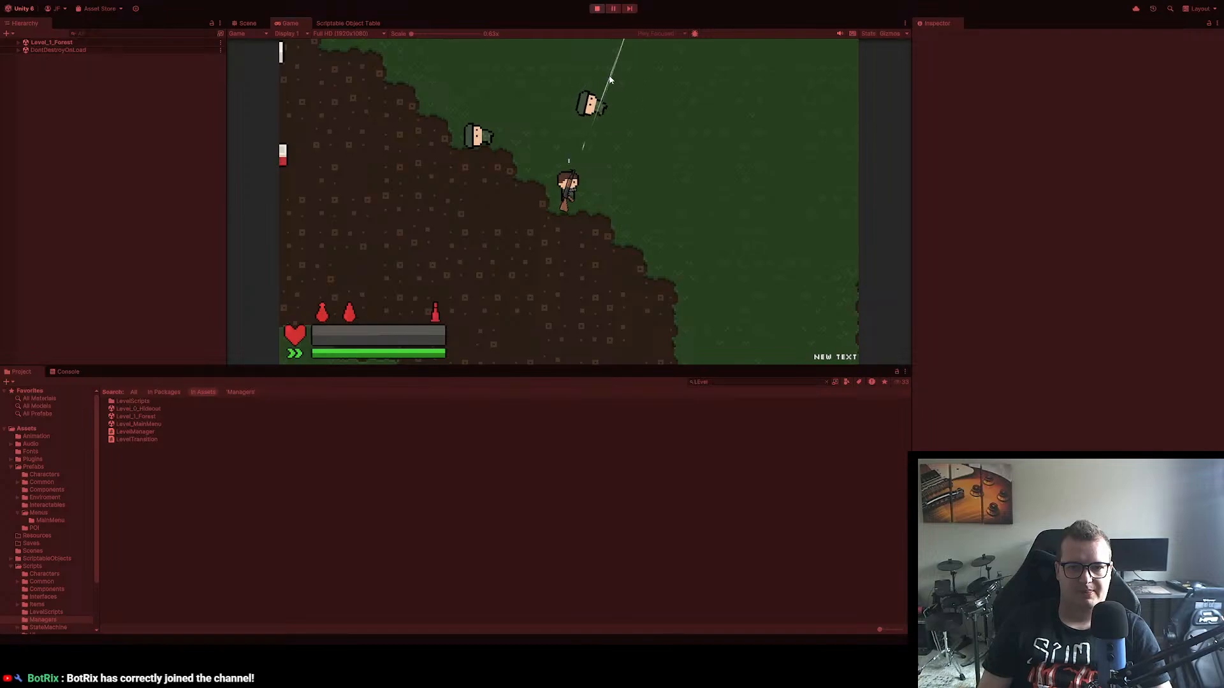
left_click(596, 8)
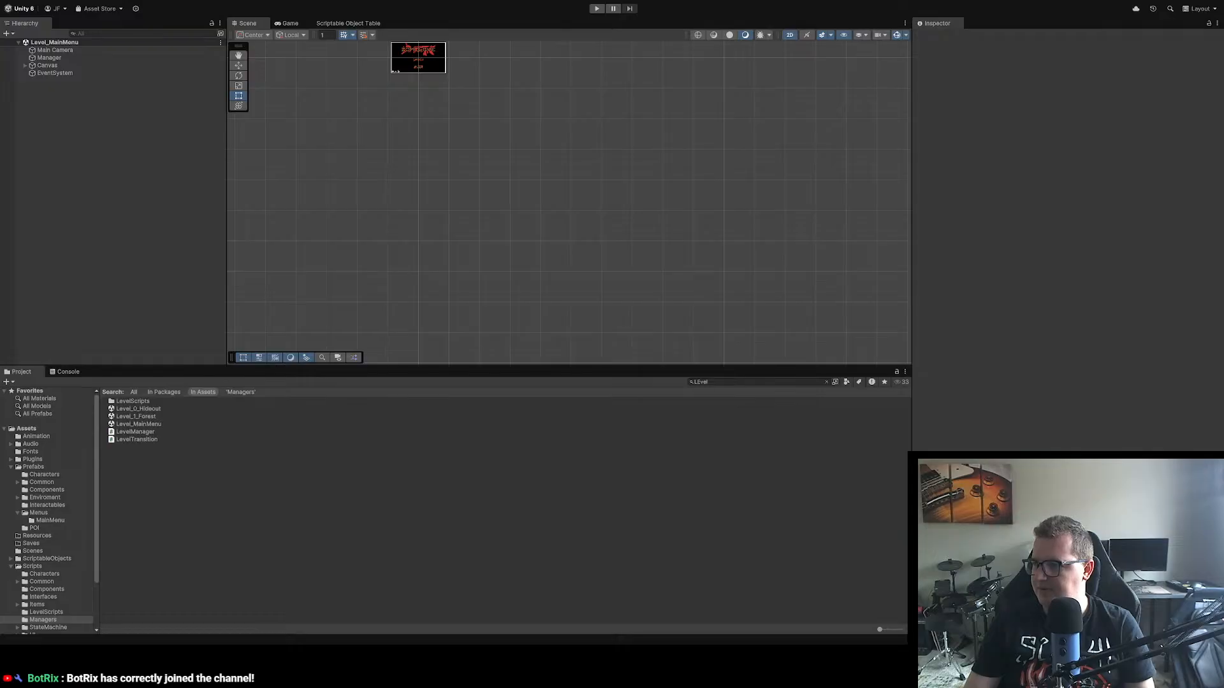
Step: Switch to Visual Studio and read through WeaponComponent.cs, covering the Fire, GetJamChance, Unequip, Reload and CreateBullet methods
key("alt+Tab")
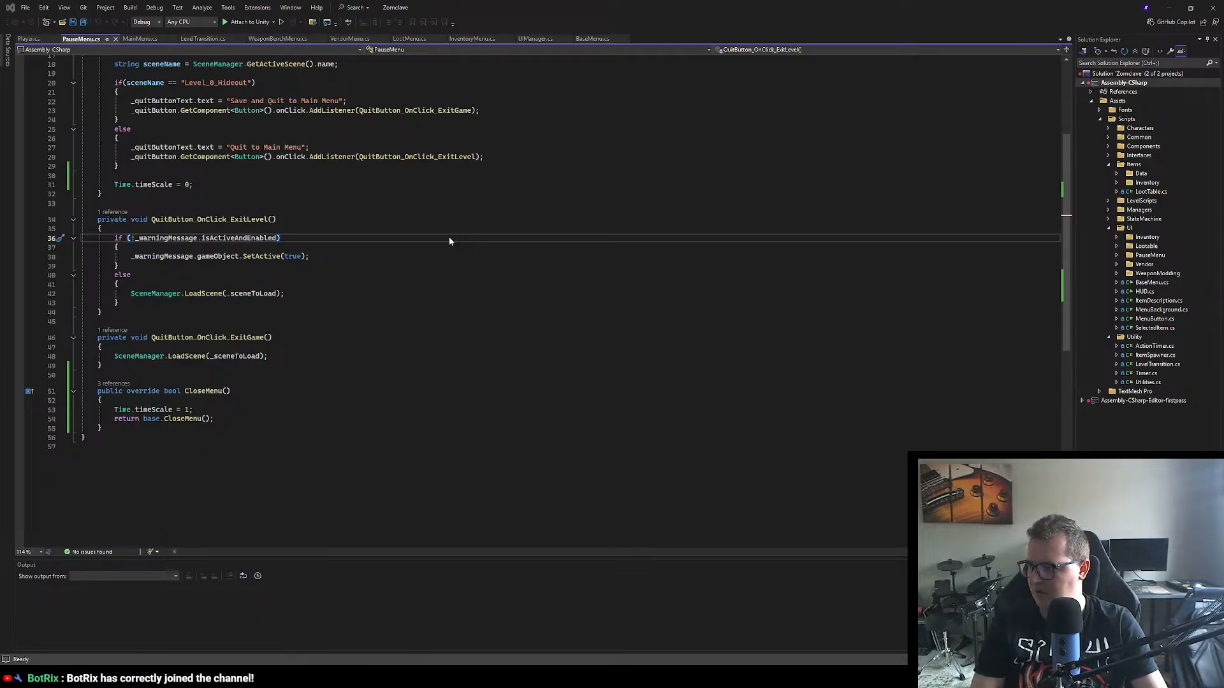
scroll(506, 223, "down", 20)
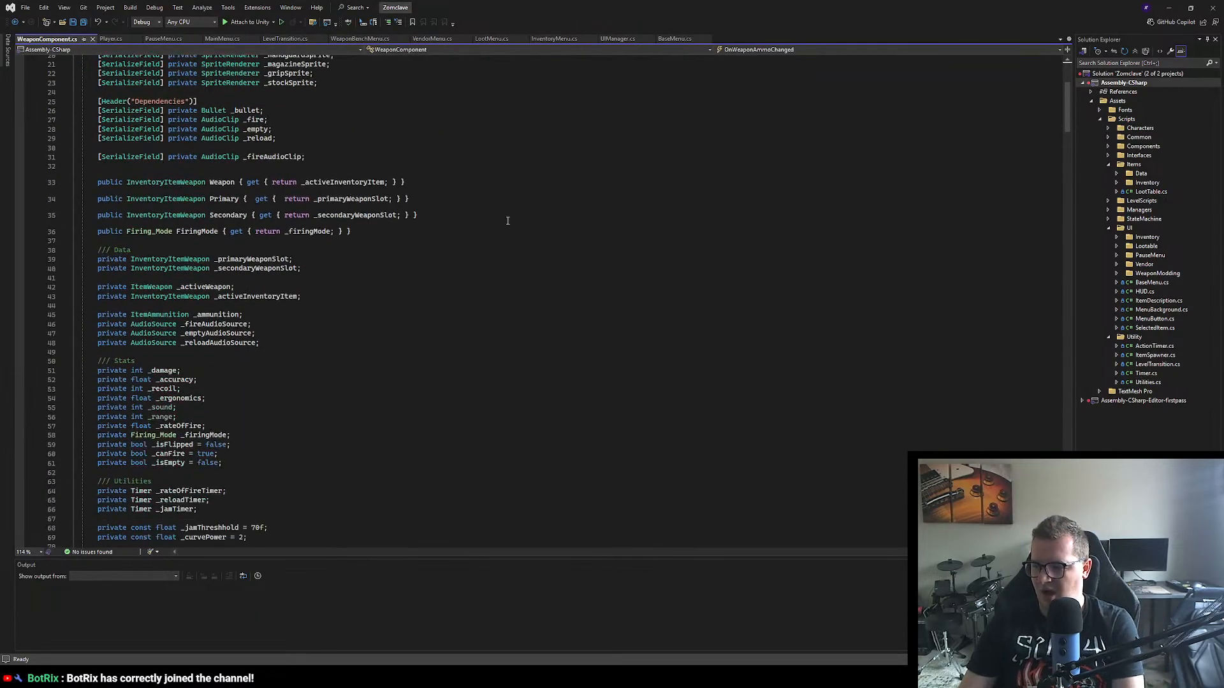
scroll(506, 224, "down", 20)
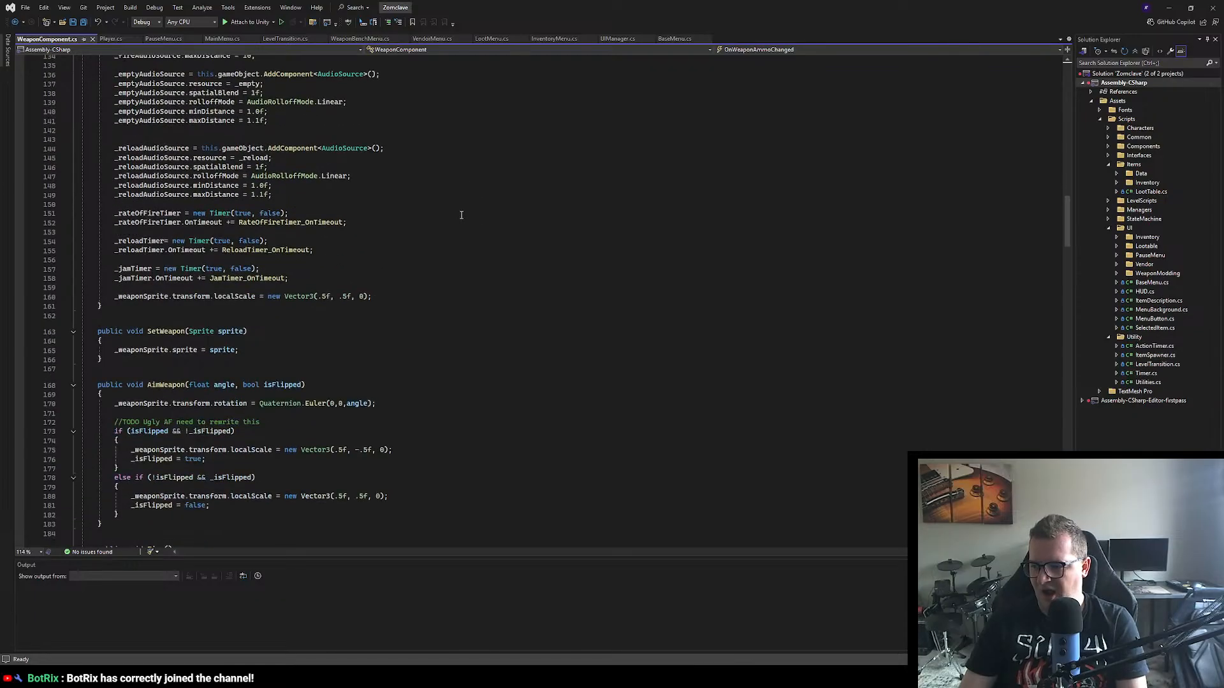
scroll(300, 255, "down", 4)
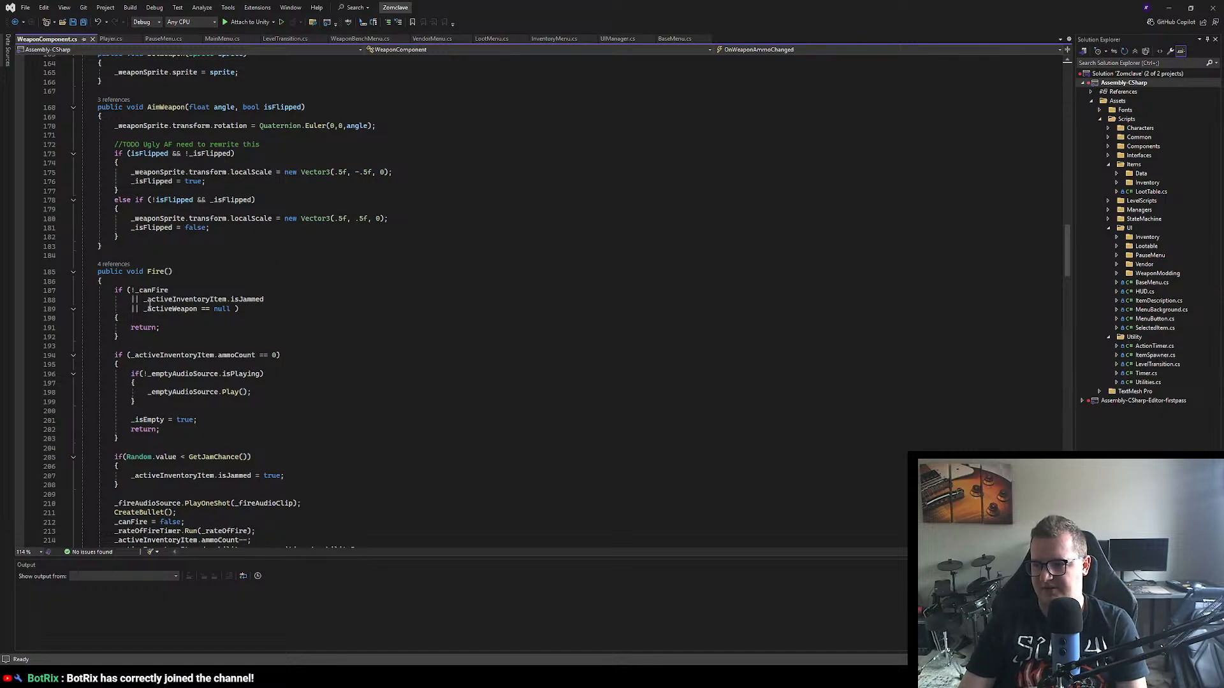
scroll(238, 290, "down", 12)
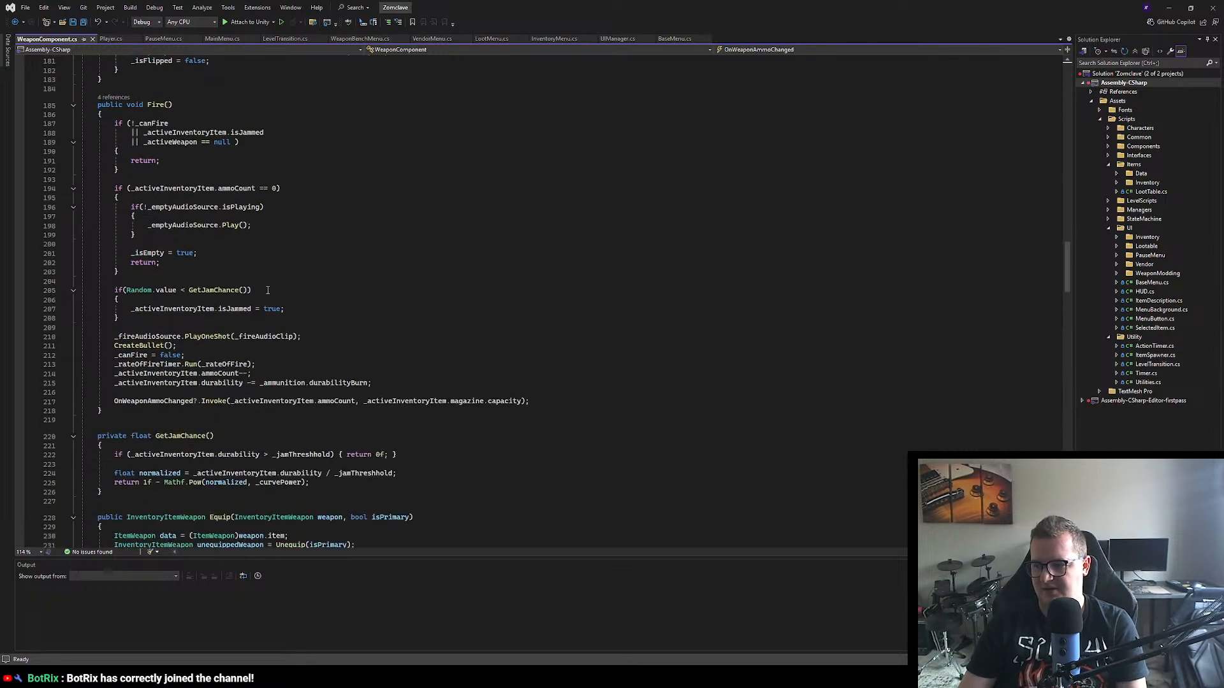
scroll(273, 285, "down", 20)
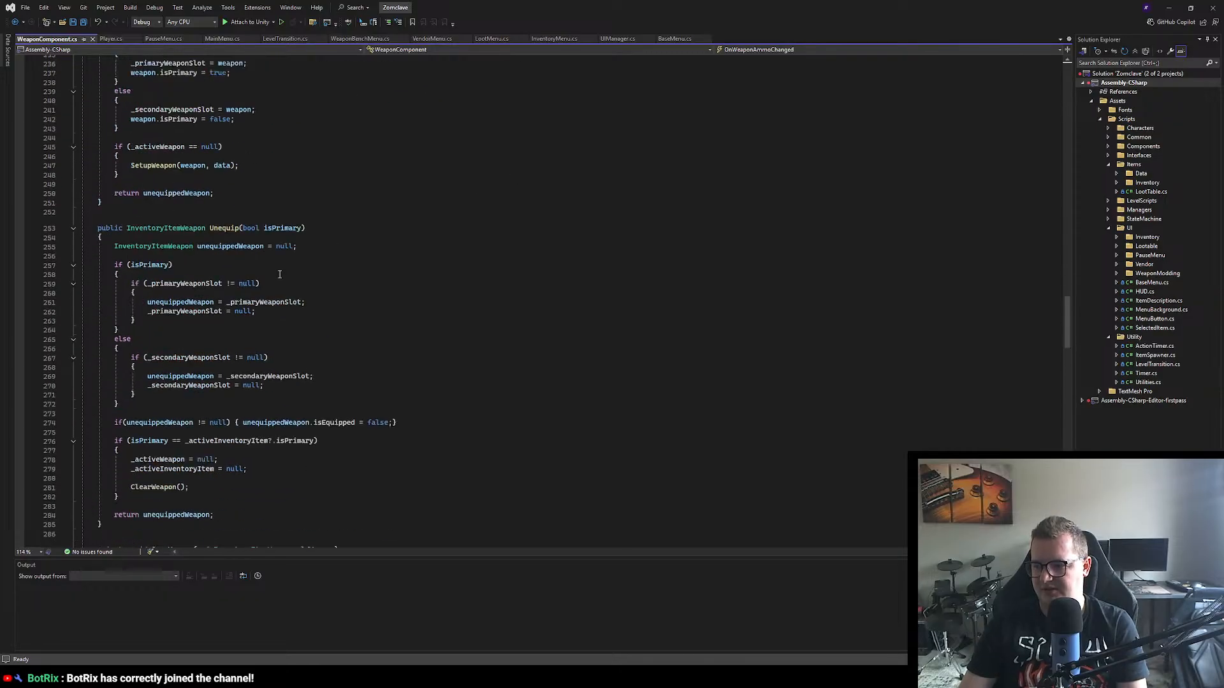
scroll(280, 274, "down", 20)
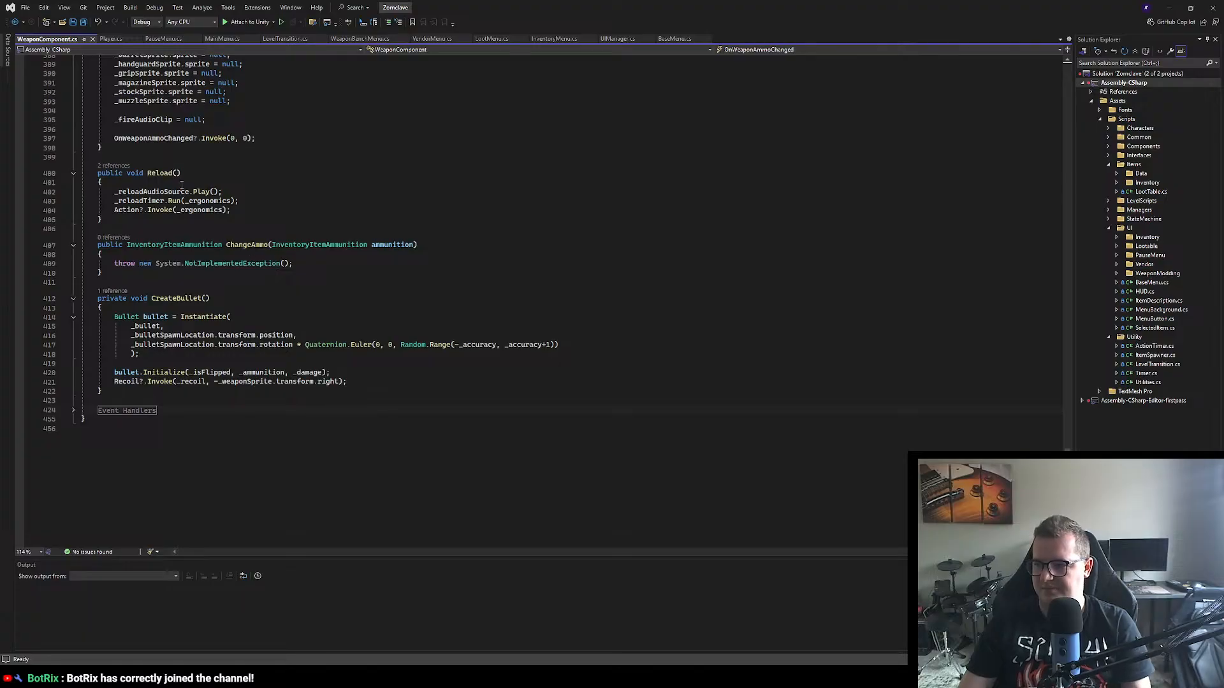
Step: Add the statement _canFire = false; as the first line of the Reload method
left_click(181, 183)
key("Return")
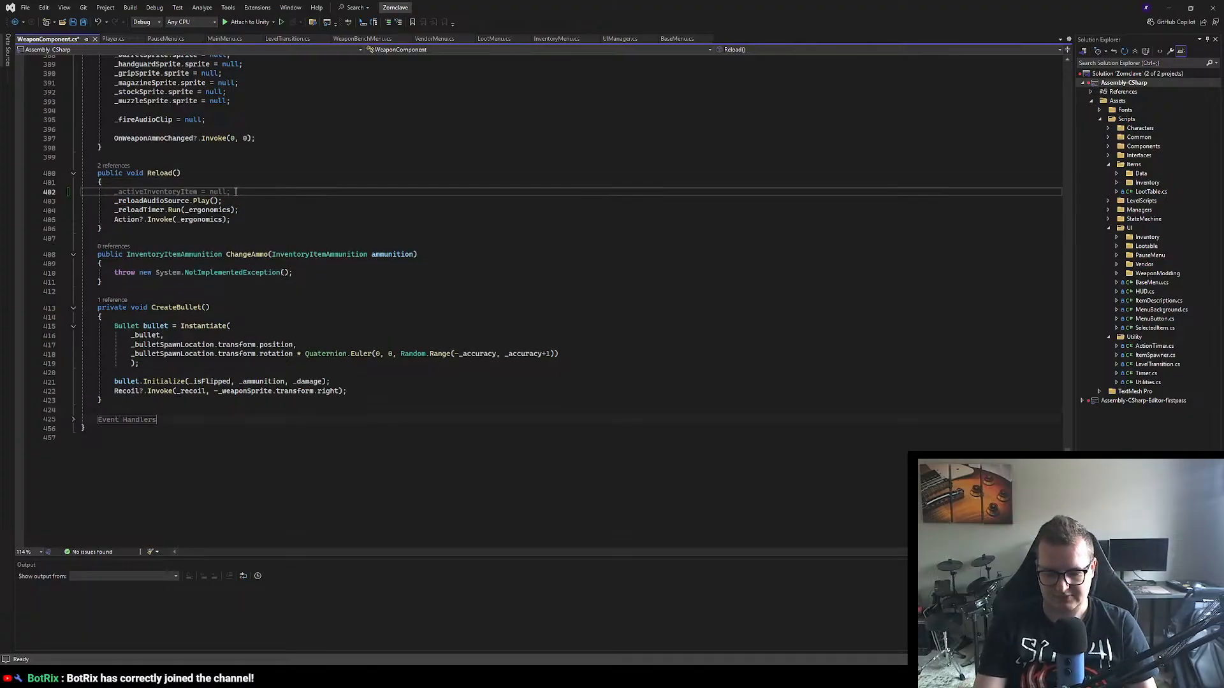
type("_can")
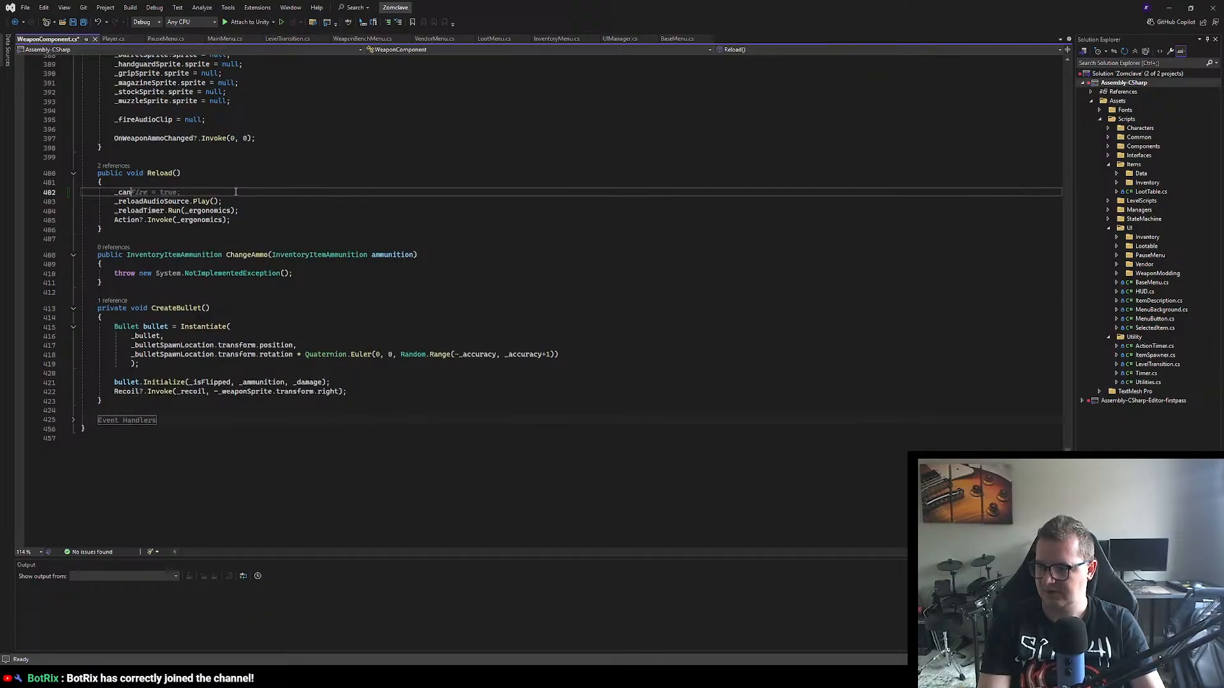
type("Fire = false")
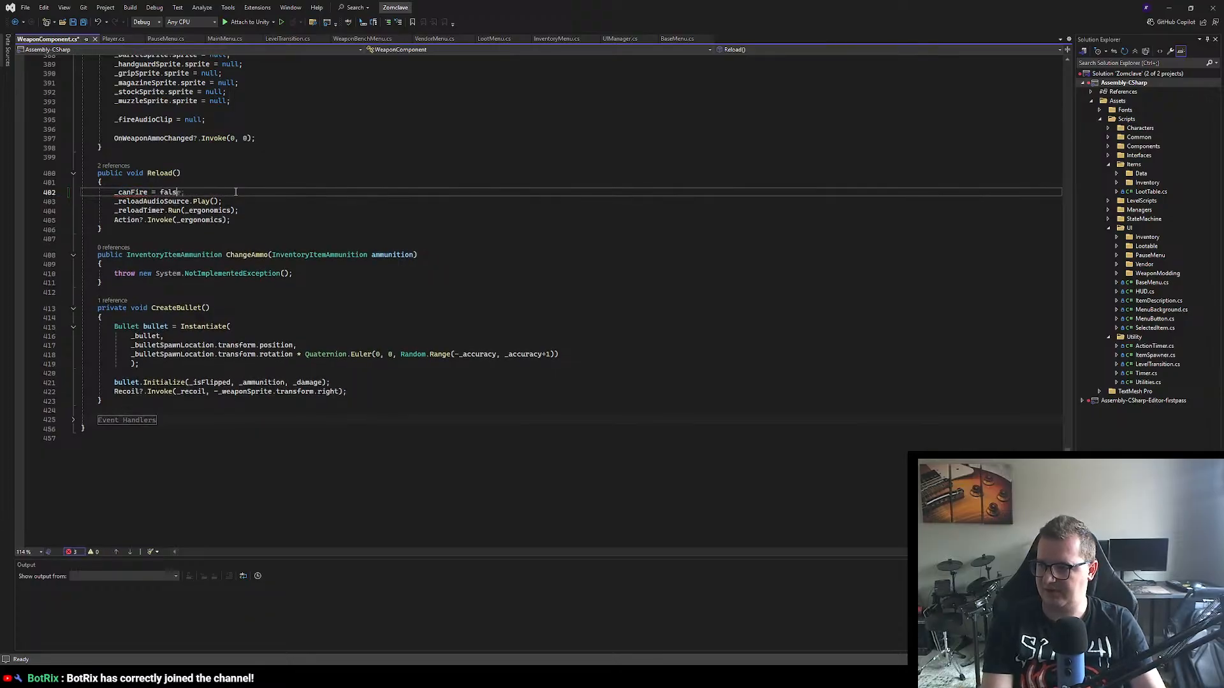
key("BackSpace")
type("e;")
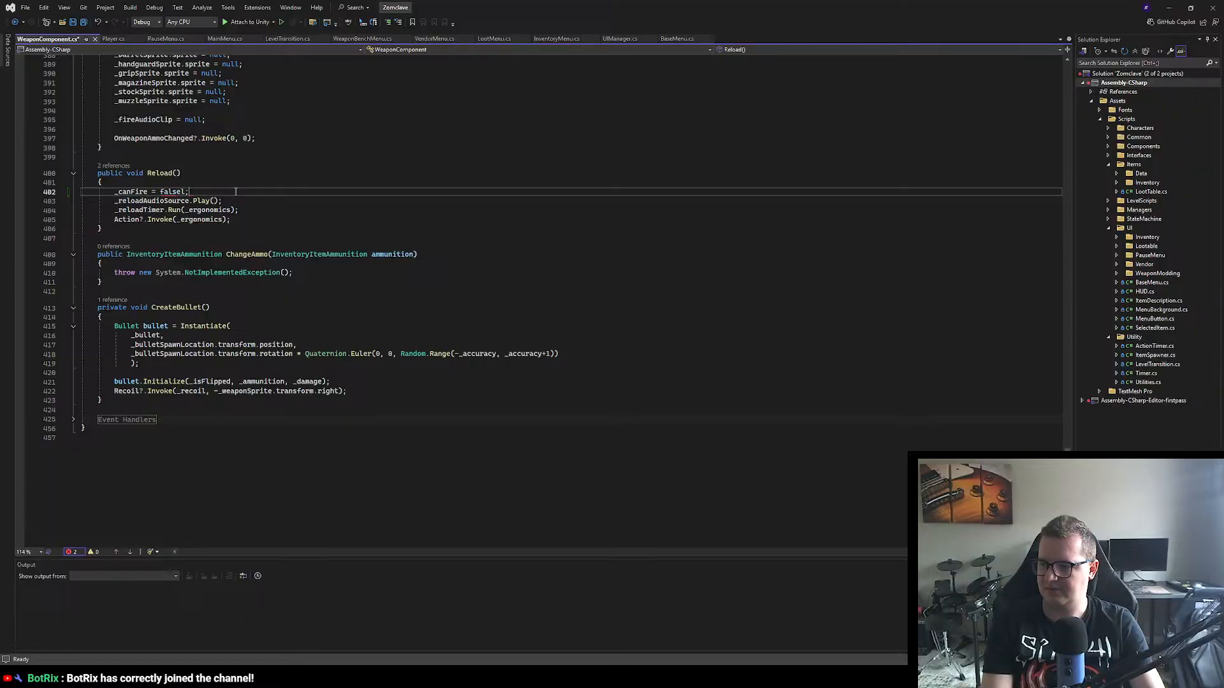
Step: Expand the Event Handlers region, add _canFire = true; below _isEmpty = false; in ReloadTimer_OnTimeout, and save WeaponComponent.cs
left_click(73, 419)
scroll(201, 433, "down", 13)
left_click(201, 433)
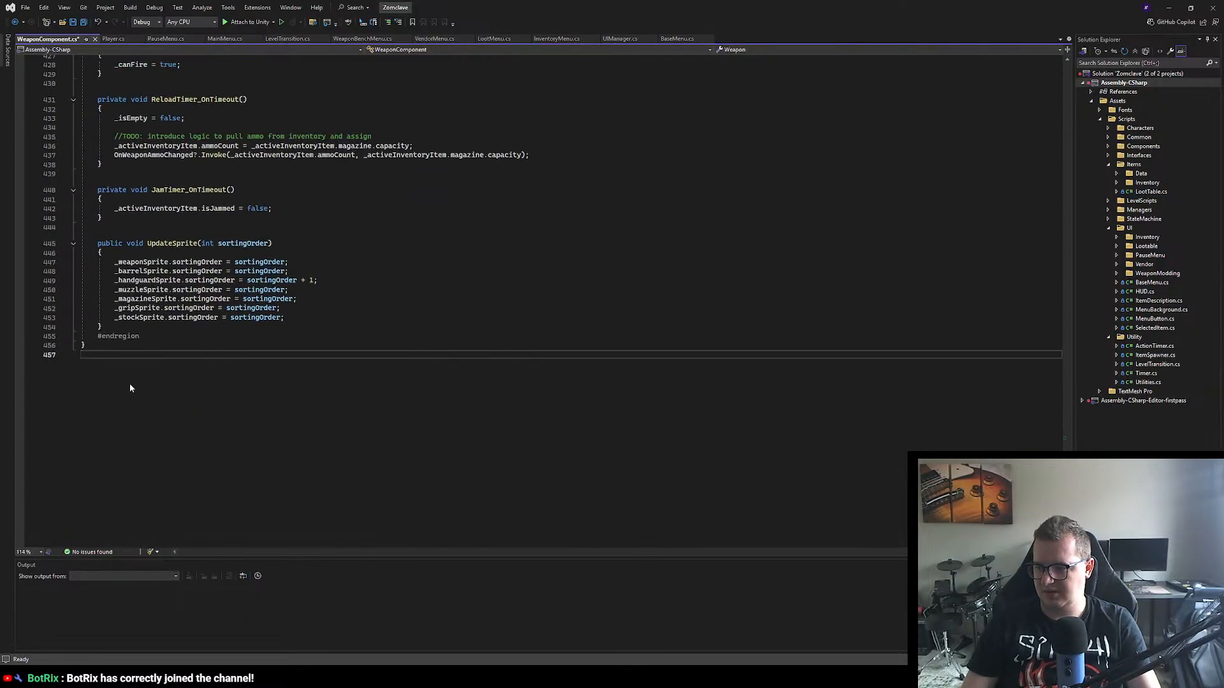
scroll(115, 365, "up", 6)
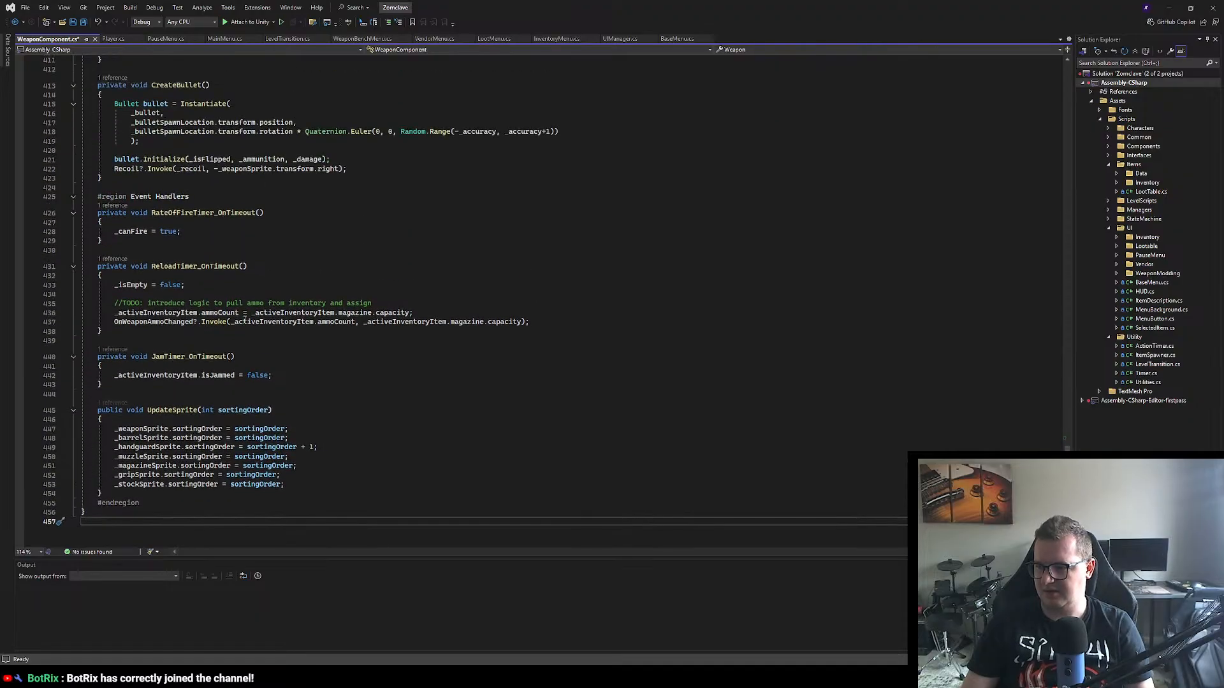
left_click(211, 286)
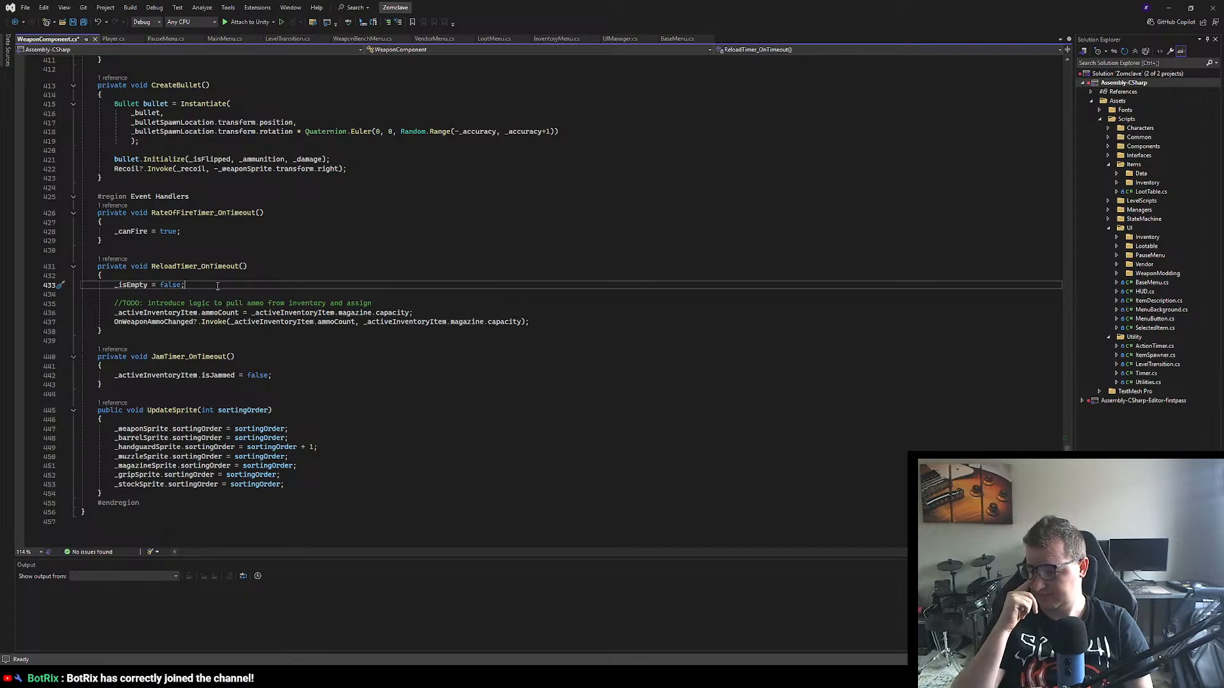
key("Return")
type("_canFire ")
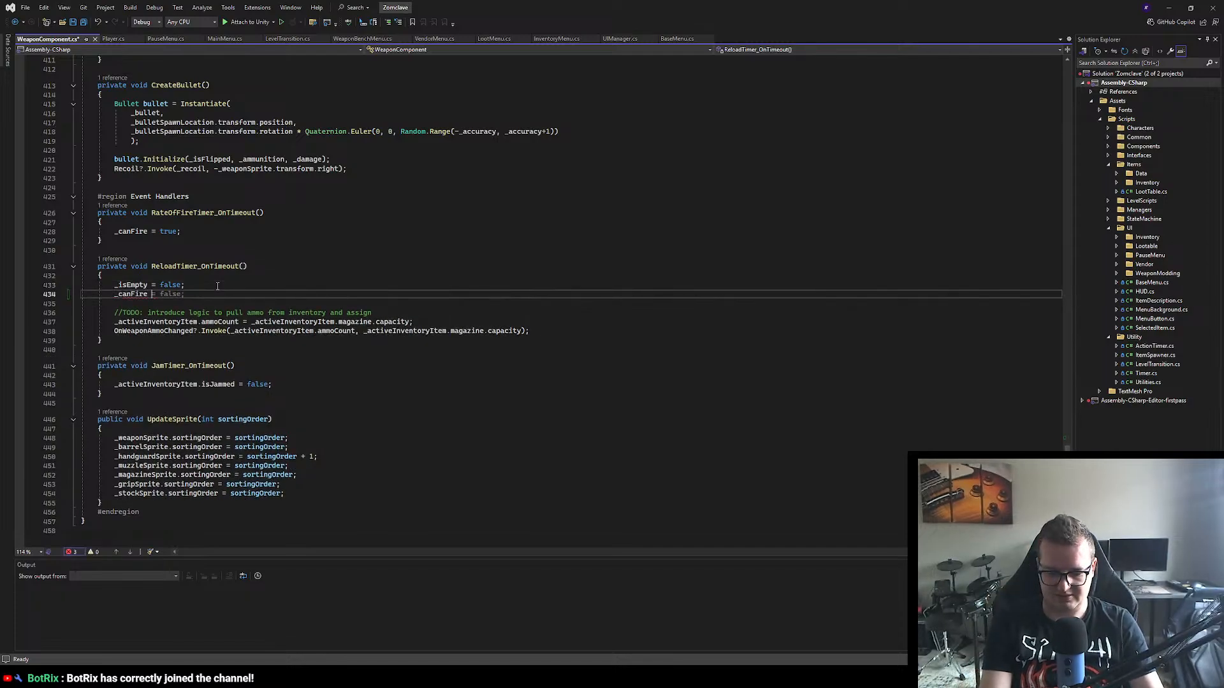
type("= true")
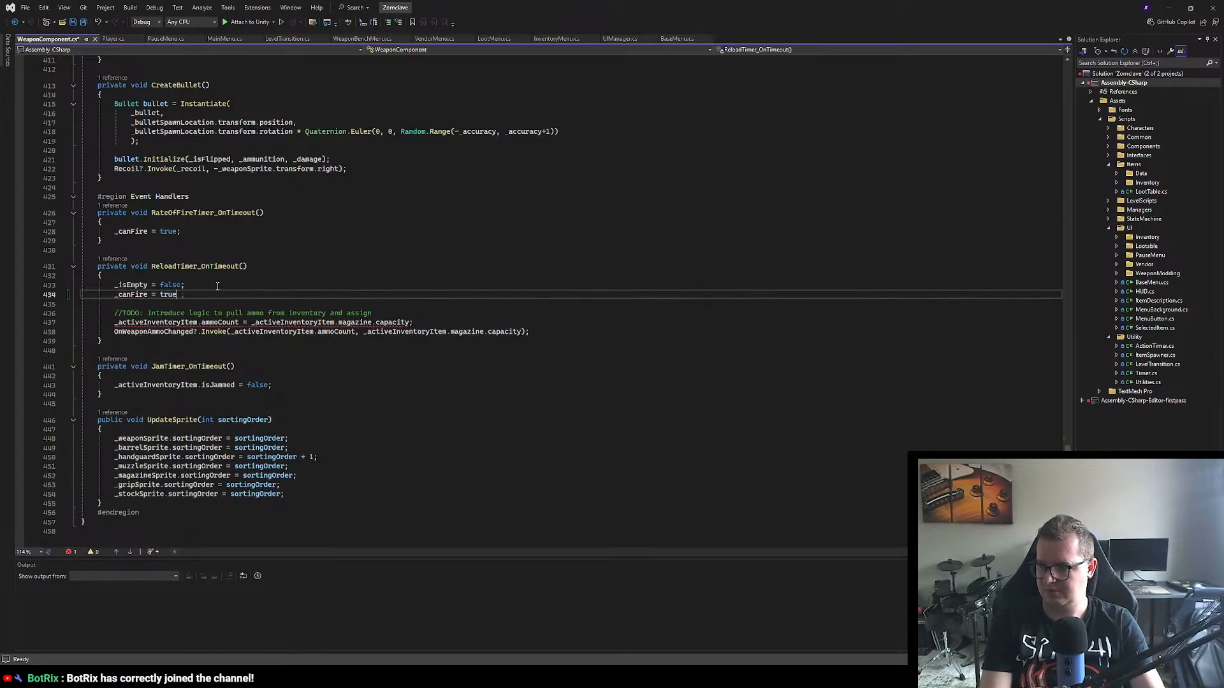
type(";")
left_click(492, 403)
key("ctrl+s")
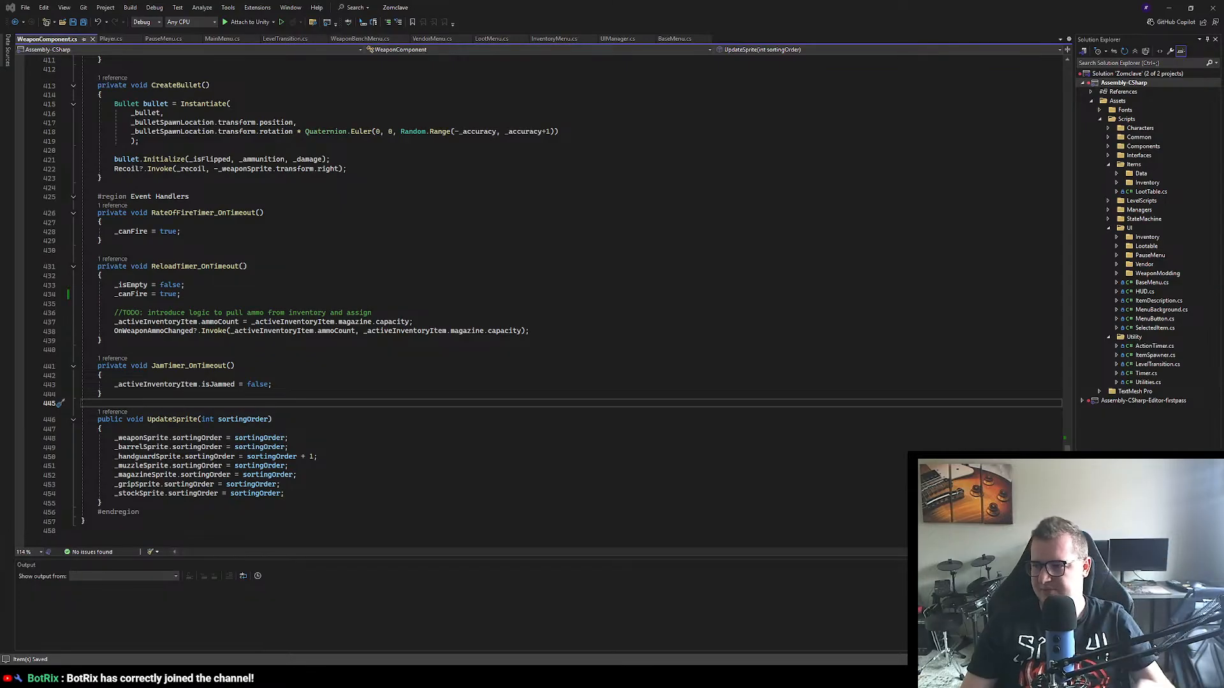
left_click(349, 250)
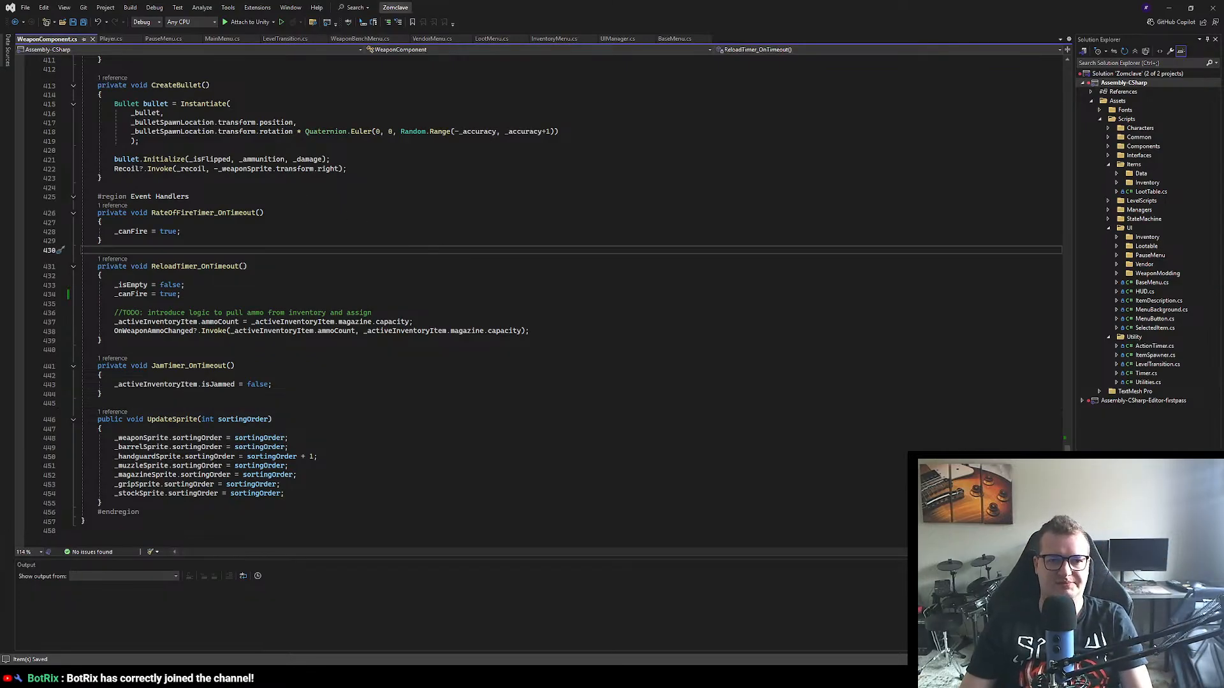
Step: Switch to Unity and examine the Zomclave title, Start and Quit buttons up close in the Level_MainMenu scene
key("alt+Tab")
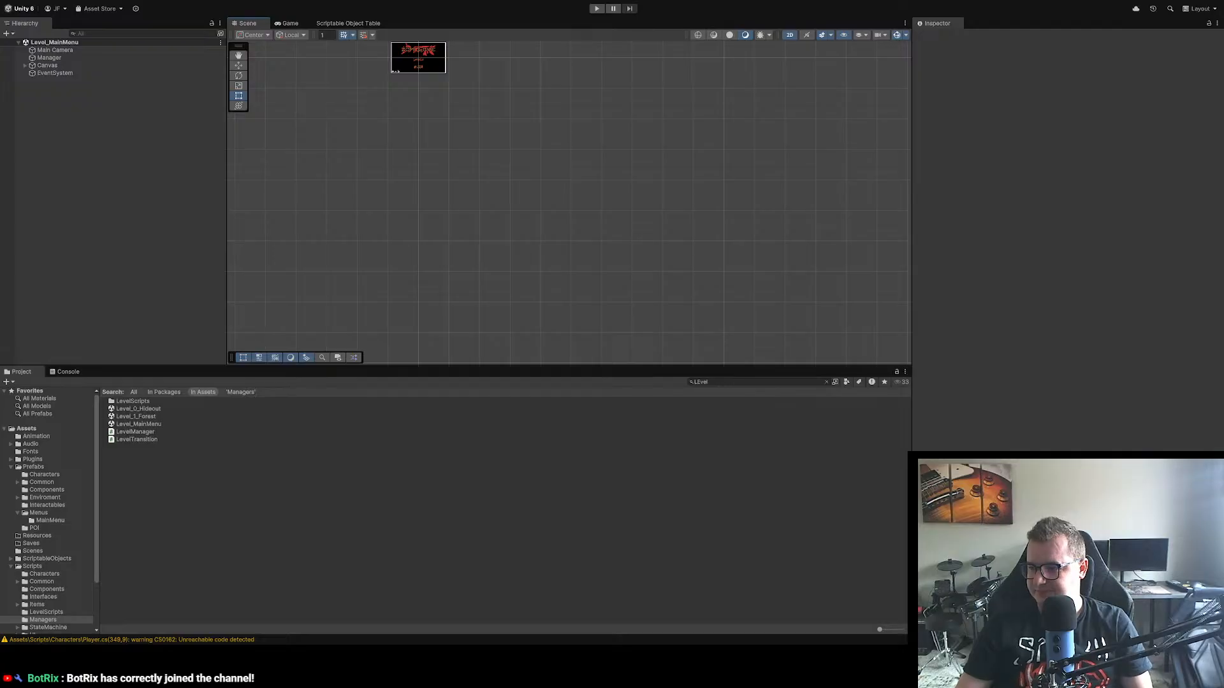
scroll(570, 194, "up", 4)
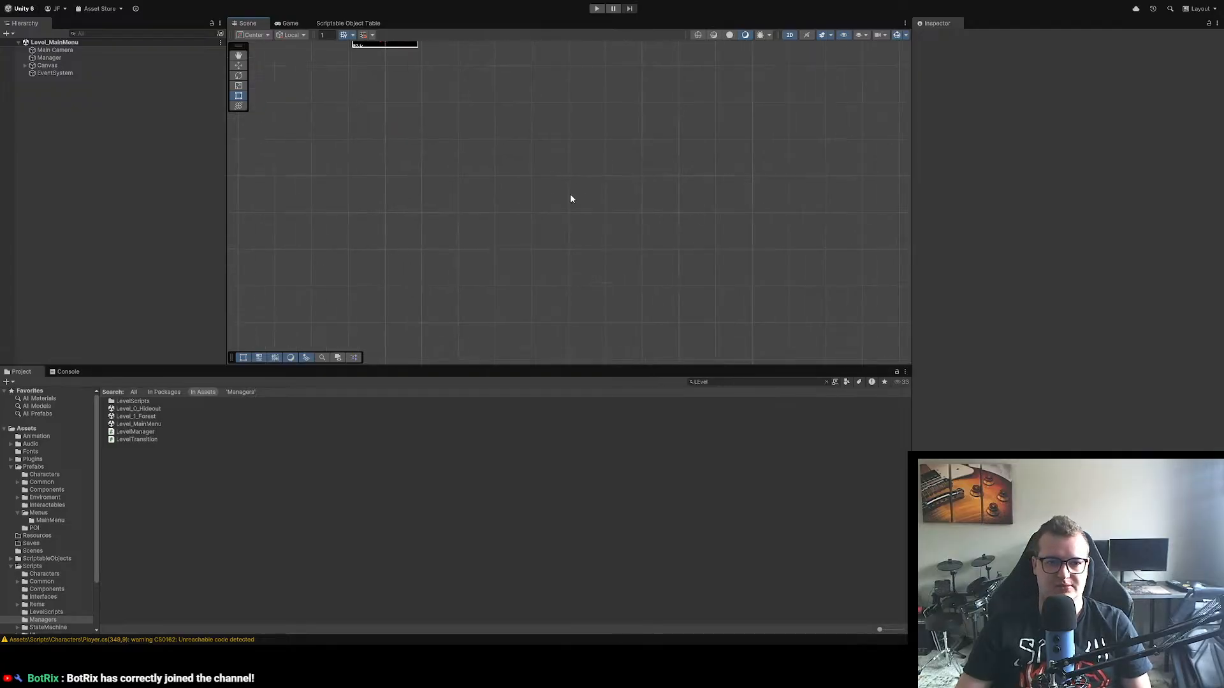
left_click_drag(519, 169, 699, 358)
scroll(620, 216, "up", 12)
scroll(620, 214, "up", 5)
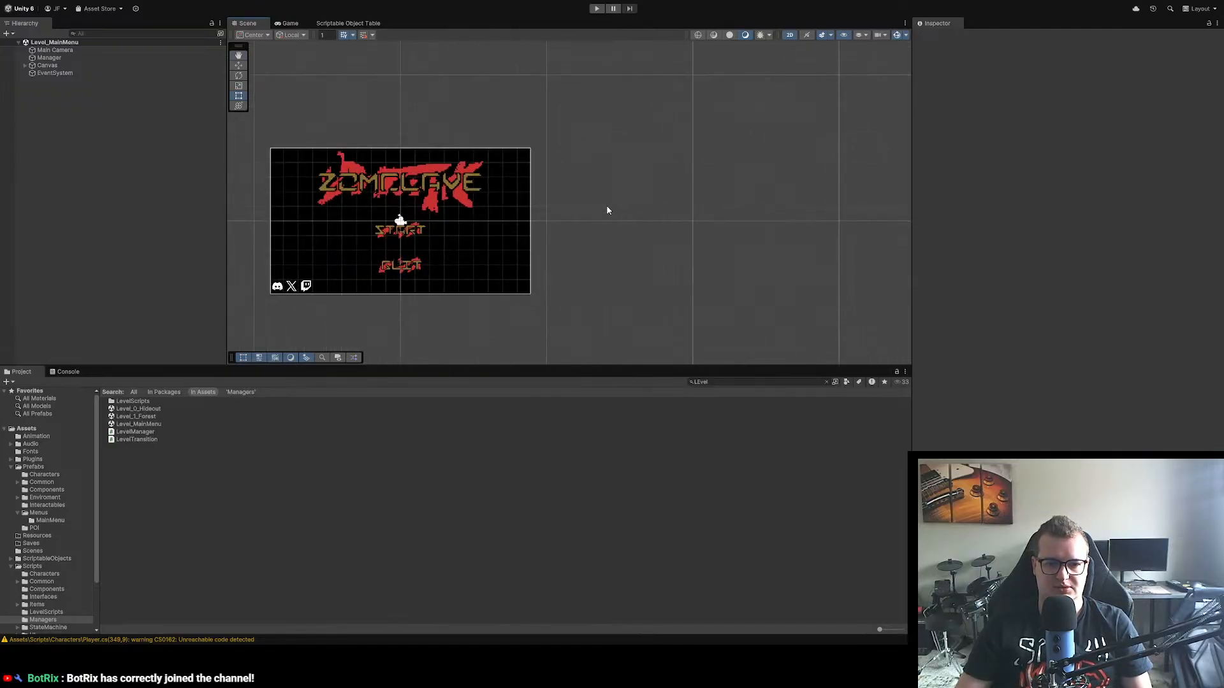
left_click_drag(481, 236, 687, 223)
scroll(686, 223, "up", 8)
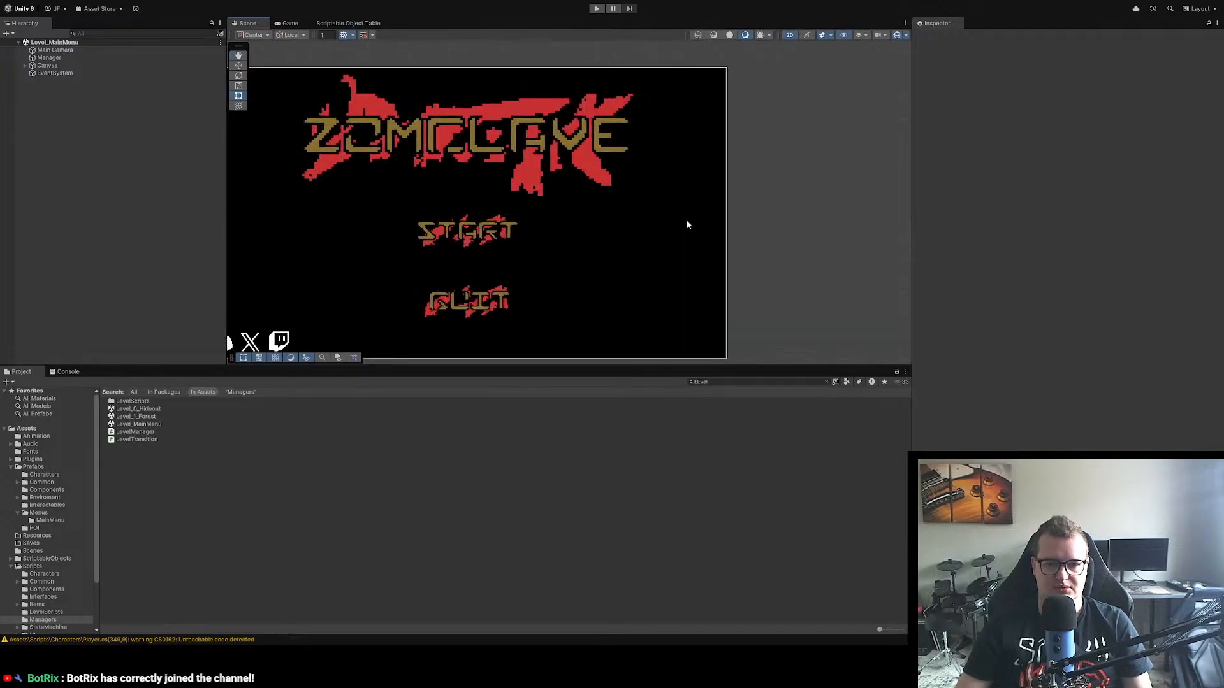
left_click_drag(494, 236, 581, 209)
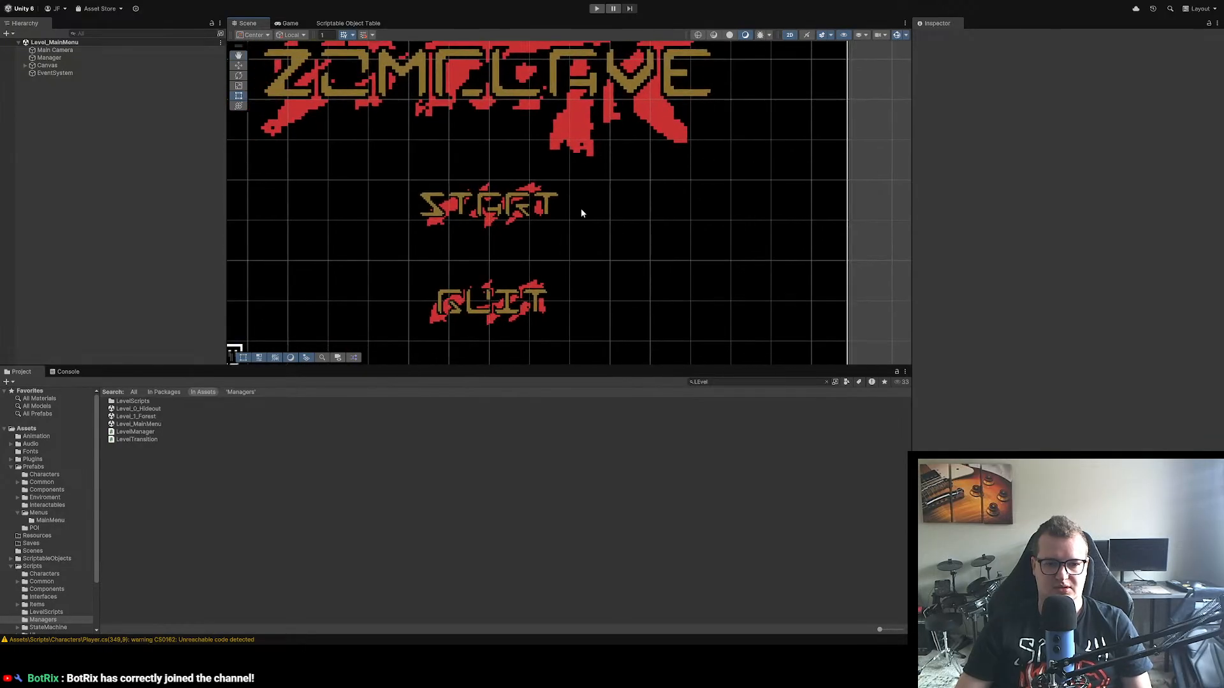
scroll(581, 213, "down", 3)
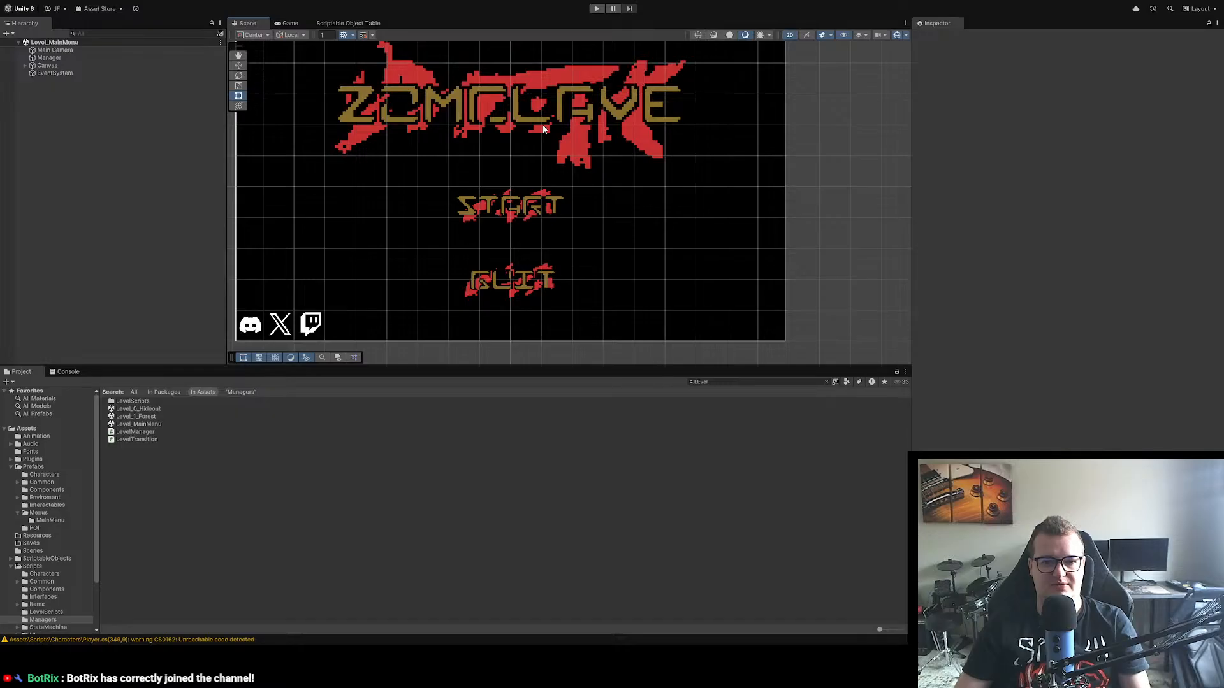
scroll(588, 185, "up", 3)
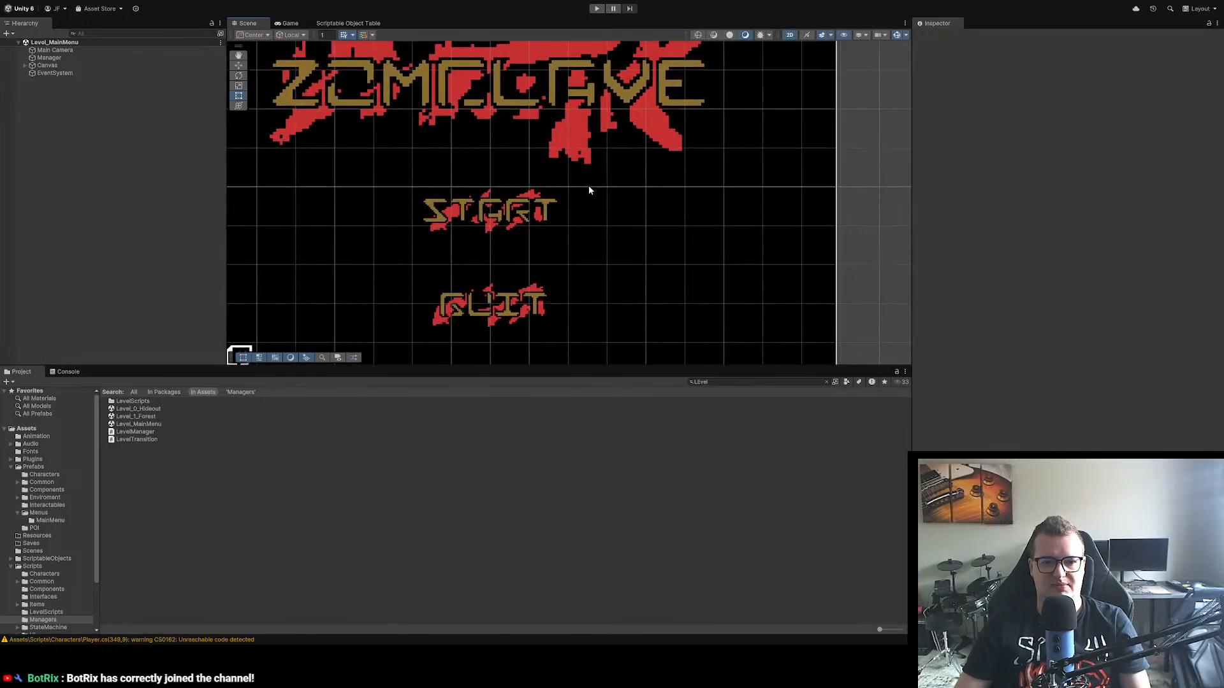
left_click_drag(506, 214, 552, 261)
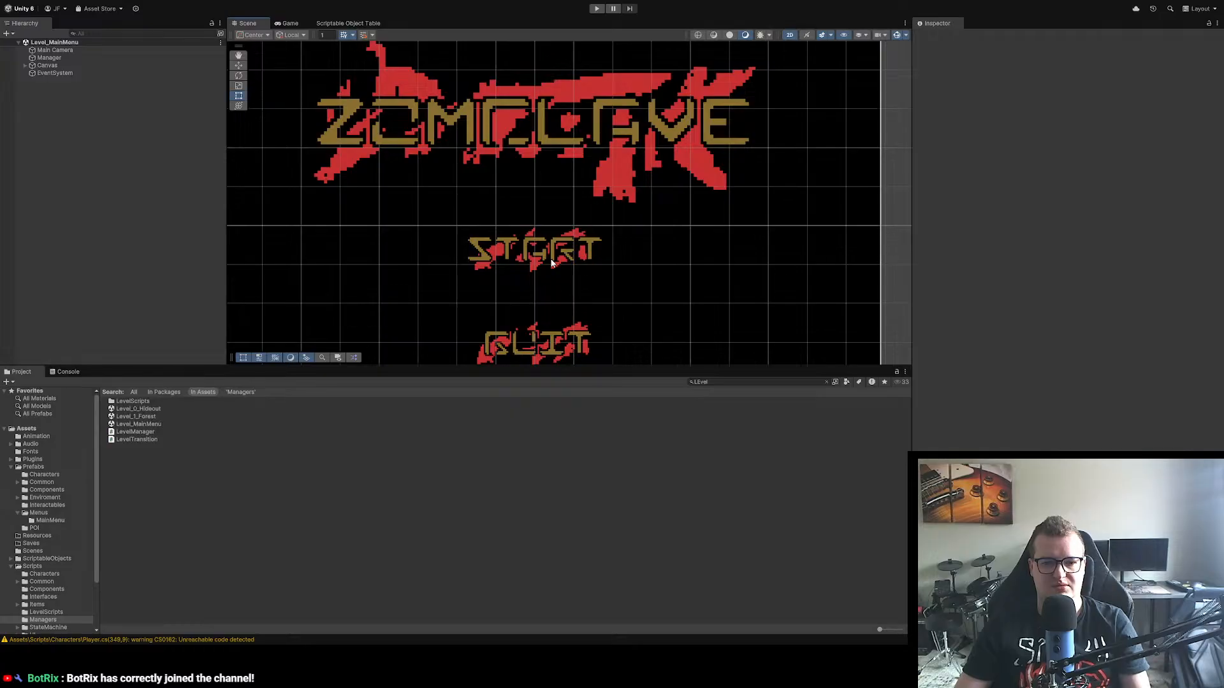
scroll(552, 263, "up", 3)
scroll(568, 282, "up", 6)
left_click_drag(569, 283, 581, 198)
scroll(551, 144, "down", 3)
scroll(552, 159, "down", 4)
scroll(582, 200, "down", 7)
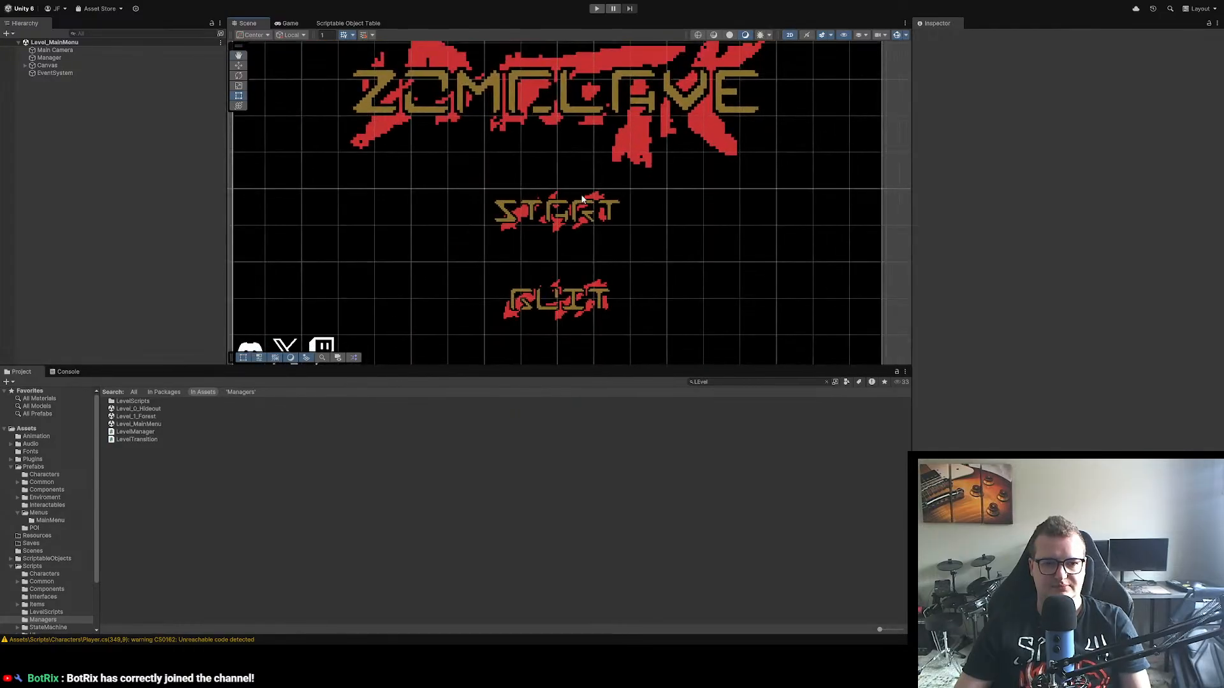
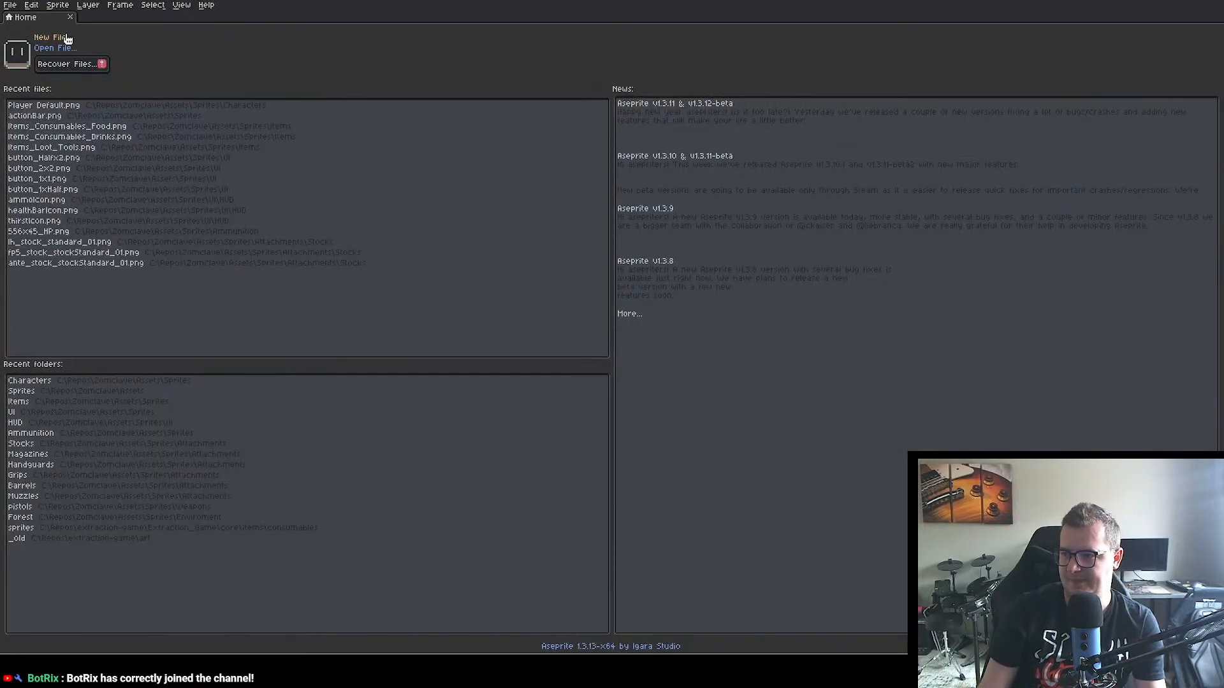
Step: Switch to Aseprite and create a new 64 by 64 px RGB sprite with a transparent background
left_click(53, 37)
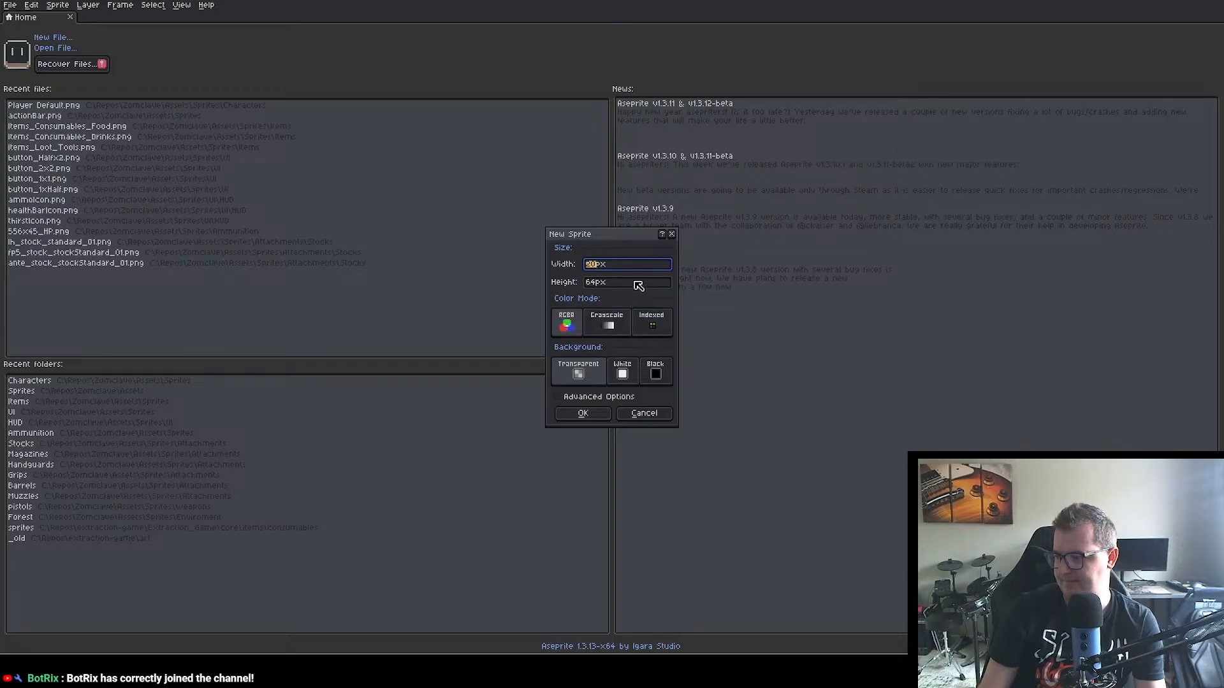
type("20")
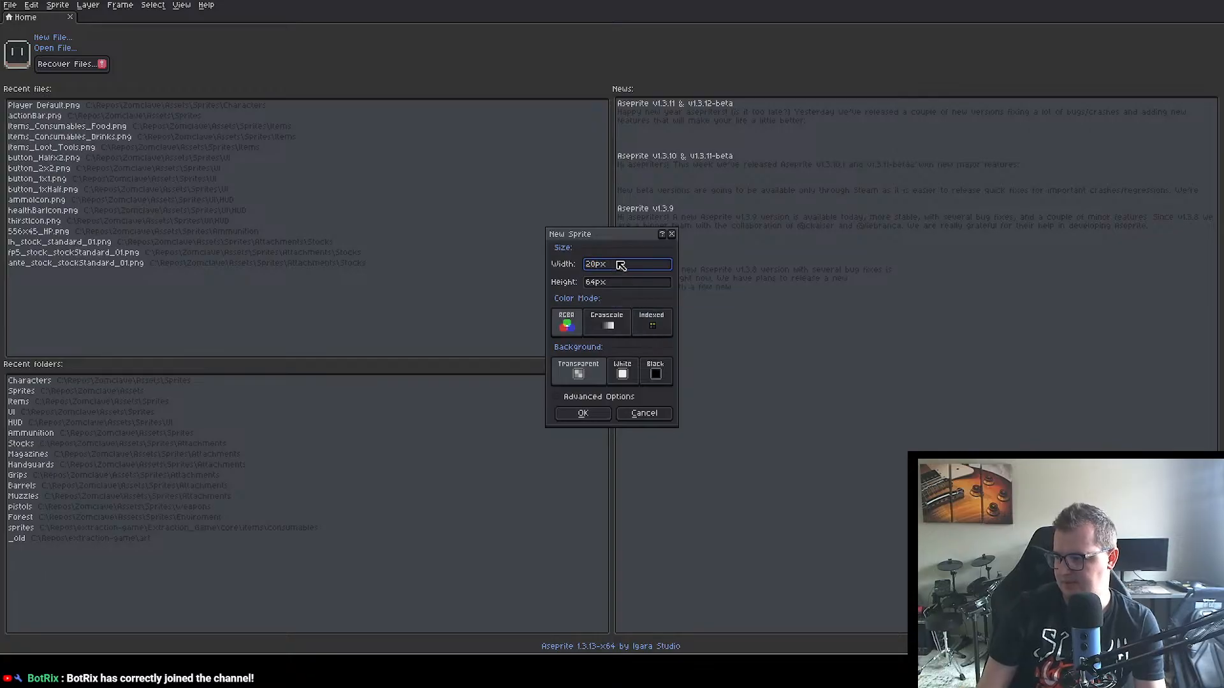
key("BackSpace")
key("BackSpace")
type("64")
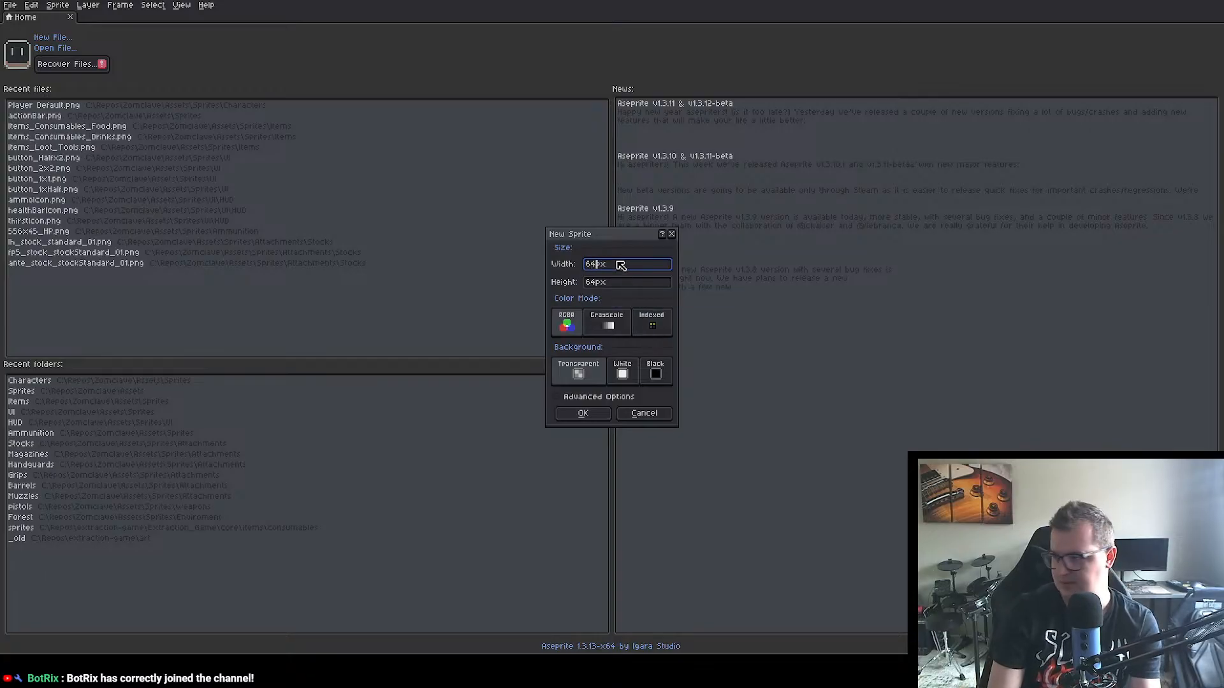
left_click(584, 415)
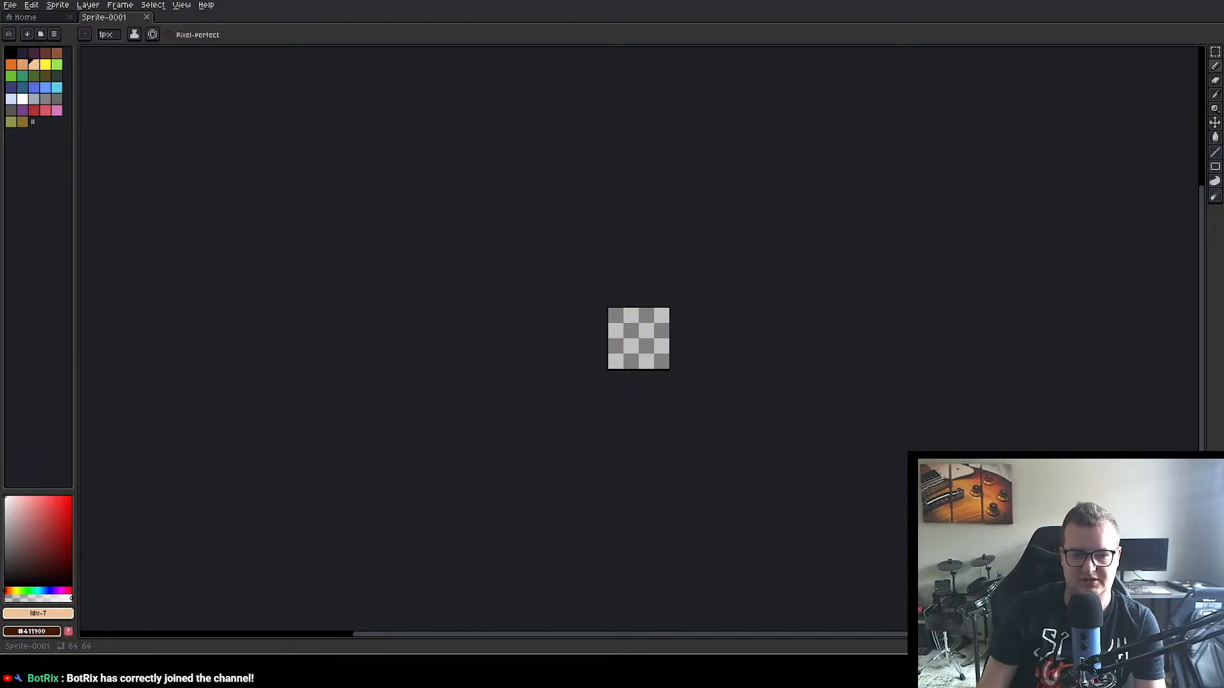
Step: Check the Quit artwork in Unity, return to Aseprite and open quit.png
key("alt+Tab")
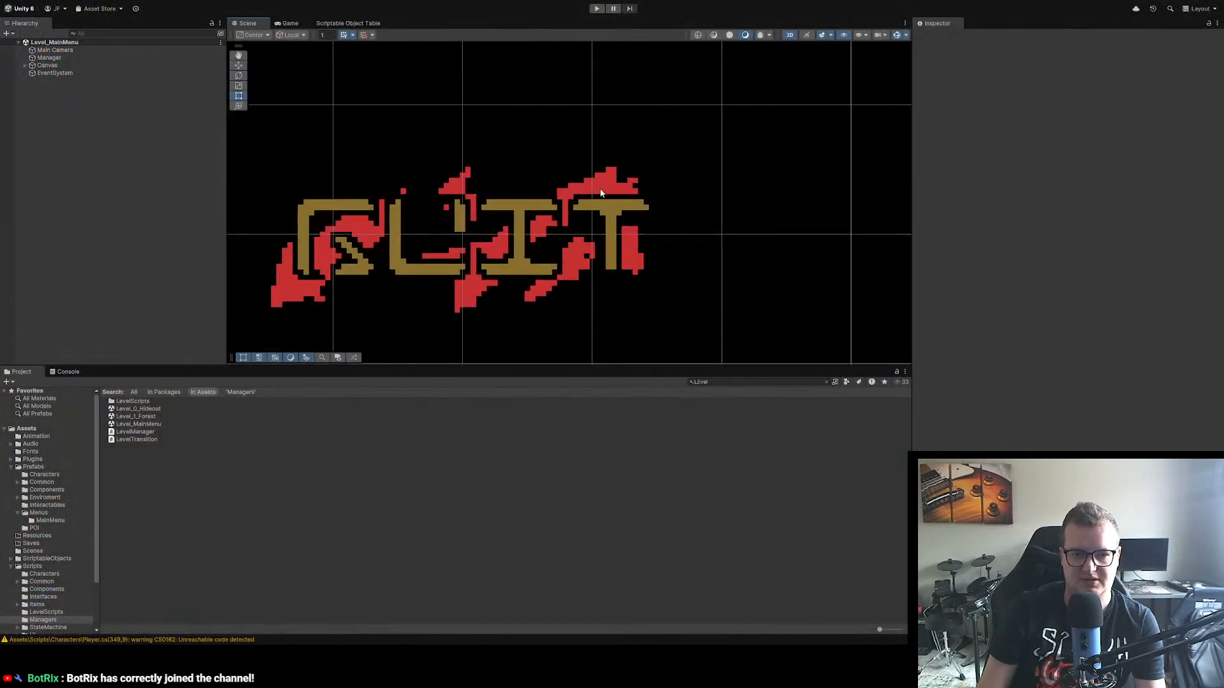
key("alt+Tab")
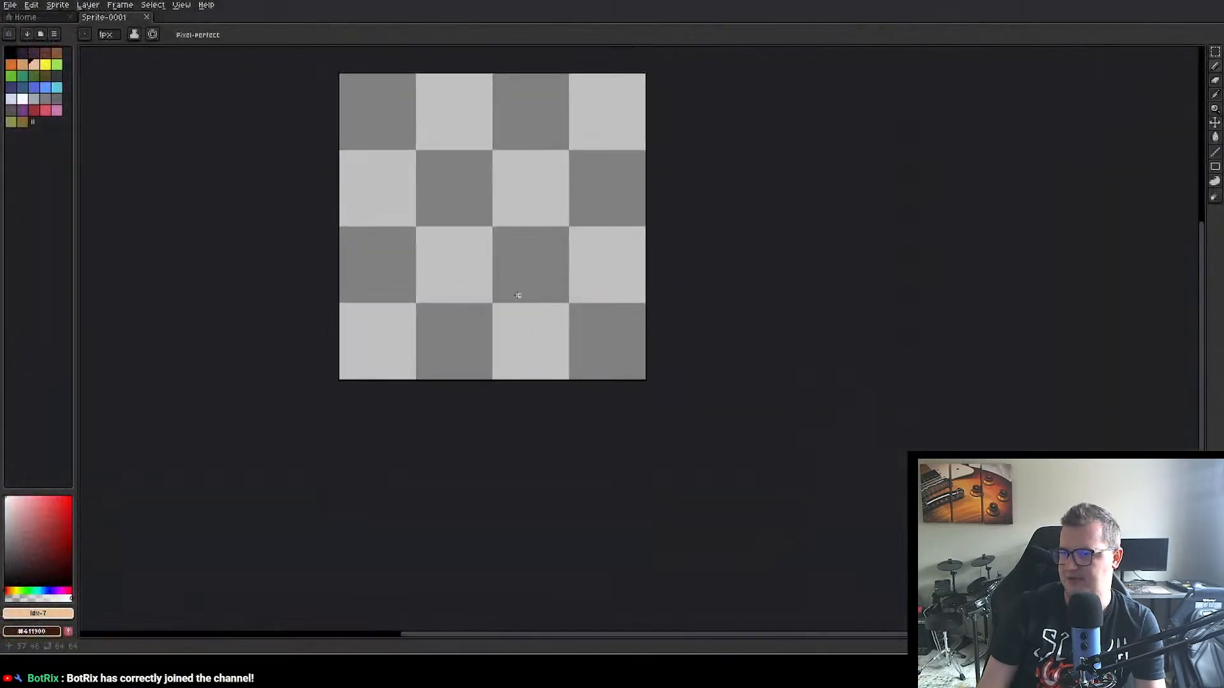
left_click(28, 20)
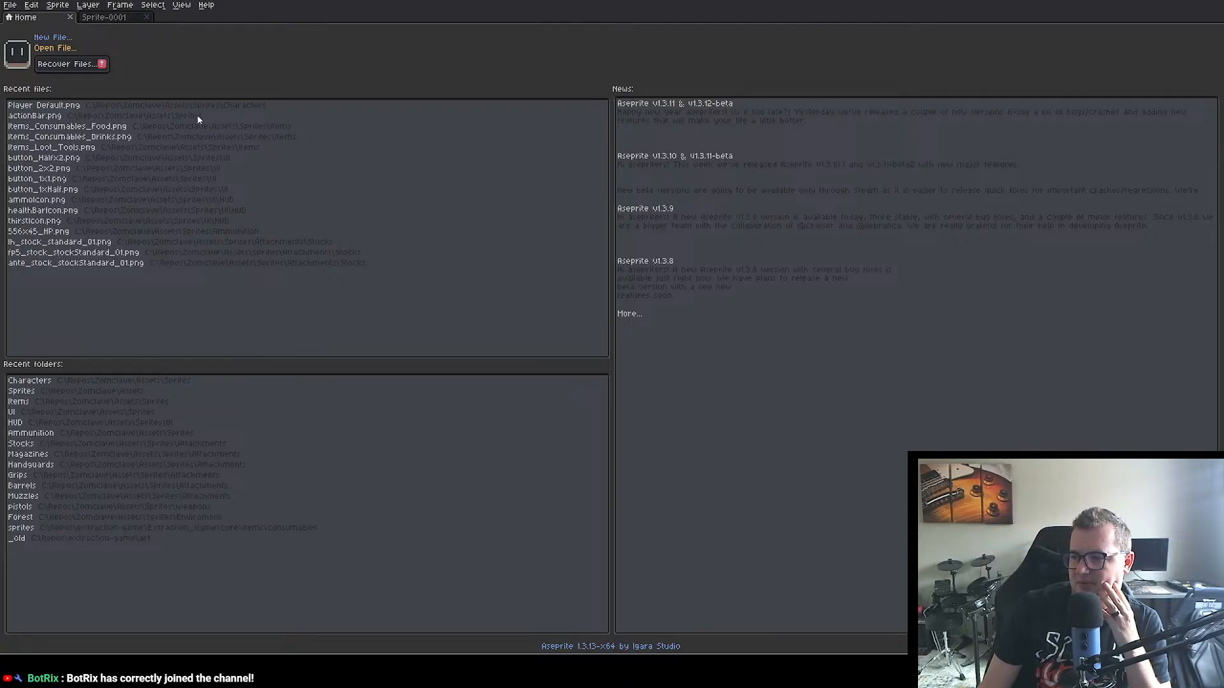
scroll(608, 325, "up", 8)
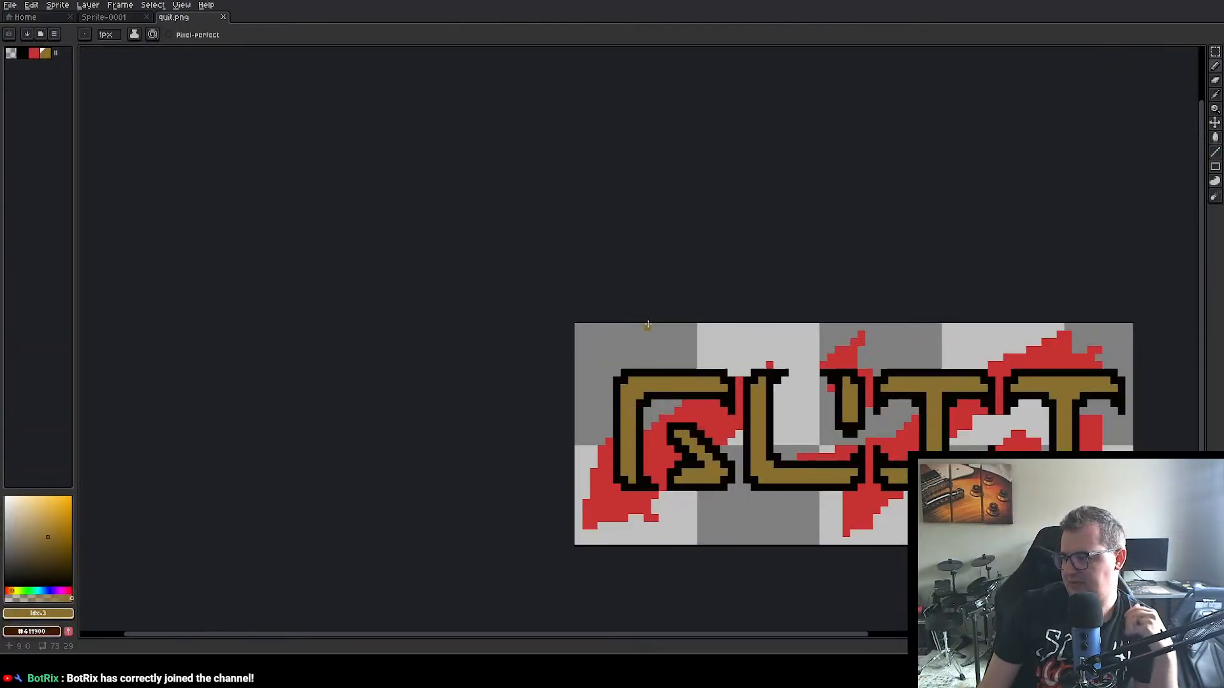
Step: Enlarge the quit.png canvas to about 366 by 174 px, adding empty space beside and below the artwork
scroll(956, 370, "down", 1)
scroll(691, 341, "down", 1)
left_click_drag(749, 334, 415, 140)
scroll(415, 140, "down", 2)
key("ctrl+alt+c")
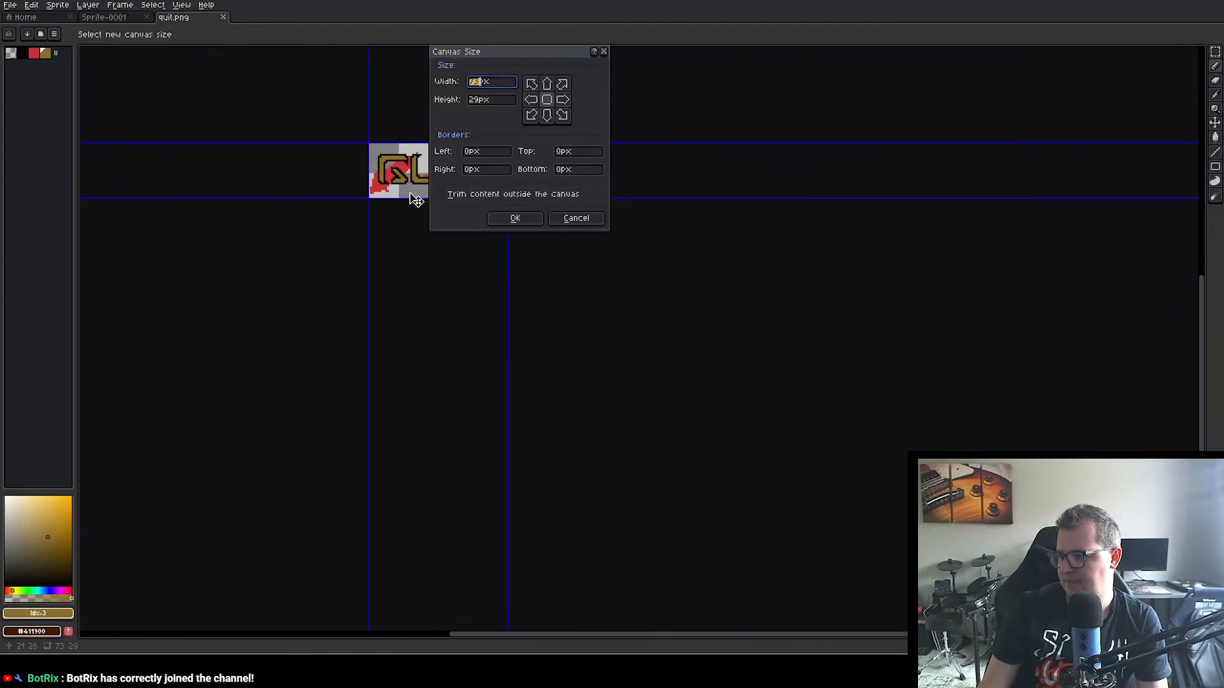
left_click_drag(411, 198, 402, 476)
left_click_drag(508, 292, 1071, 280)
left_click(515, 219)
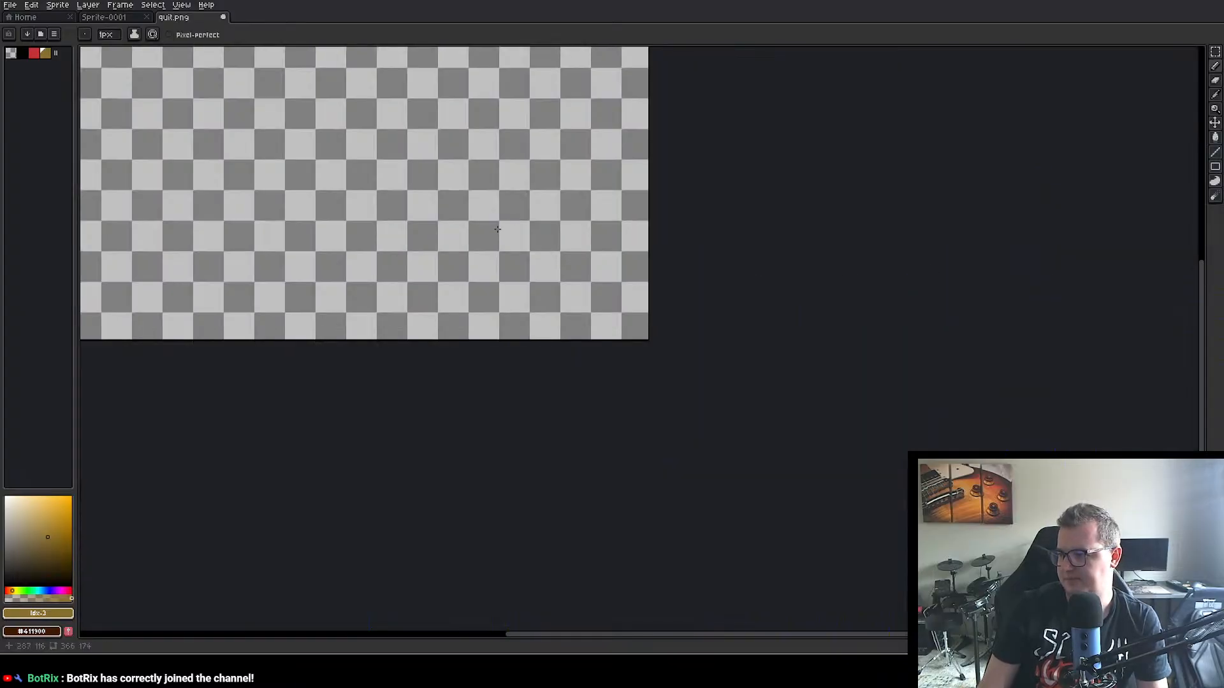
Step: Select the 16 by 16 px Q letter with the Rectangular Marquee and place a copy in the empty canvas below the QUIT artwork
left_click_drag(273, 228, 542, 366)
scroll(414, 259, "up", 4)
left_click_drag(236, 222, 552, 342)
scroll(469, 294, "down", 1)
left_click_drag(464, 293, 497, 298)
left_click(1214, 52)
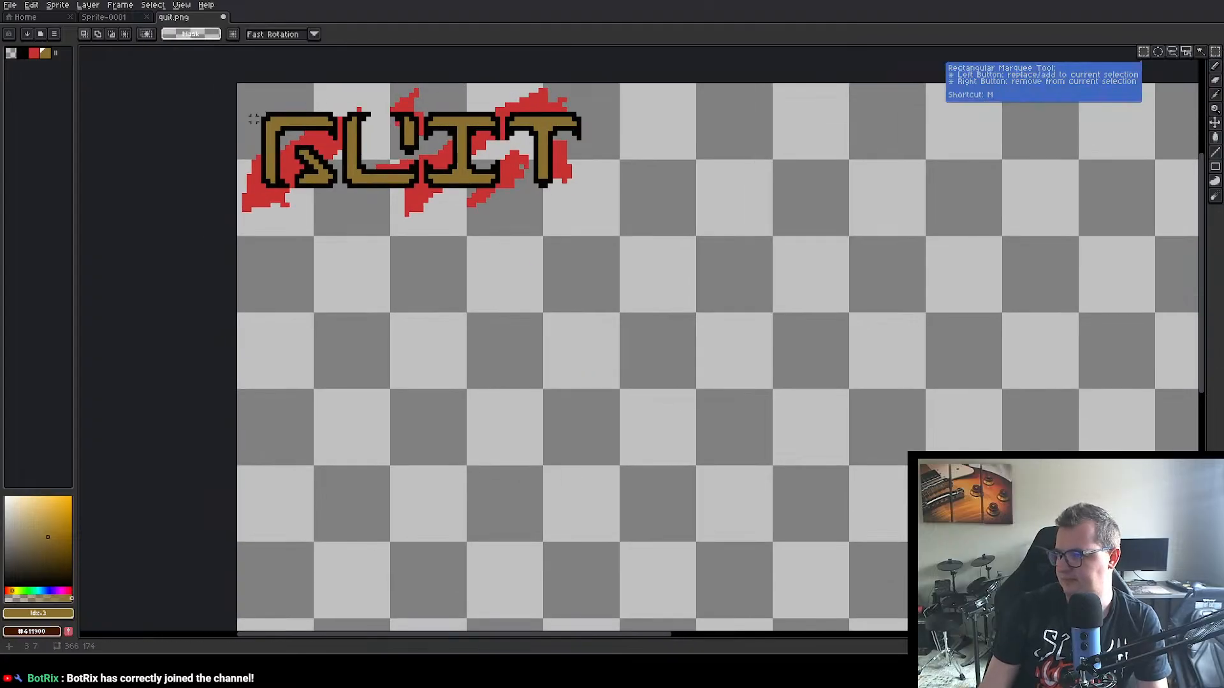
left_click_drag(261, 113, 339, 190)
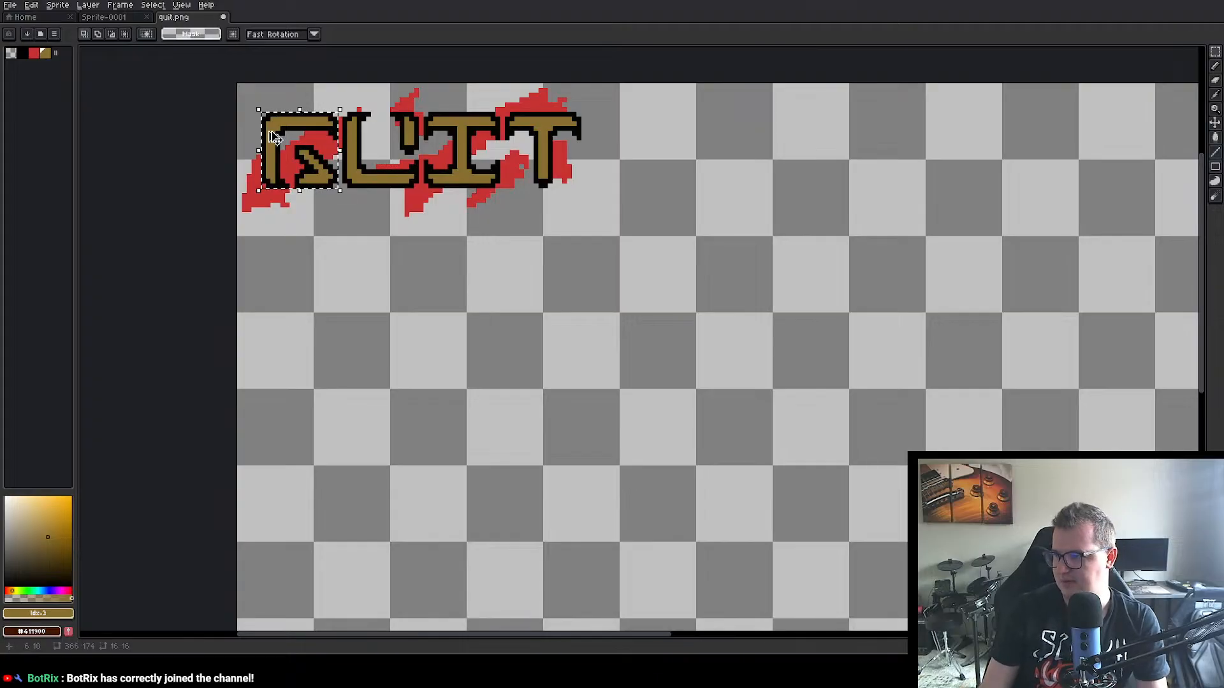
left_click_drag(274, 137, 335, 333)
left_click(439, 345)
scroll(443, 350, "up", 4)
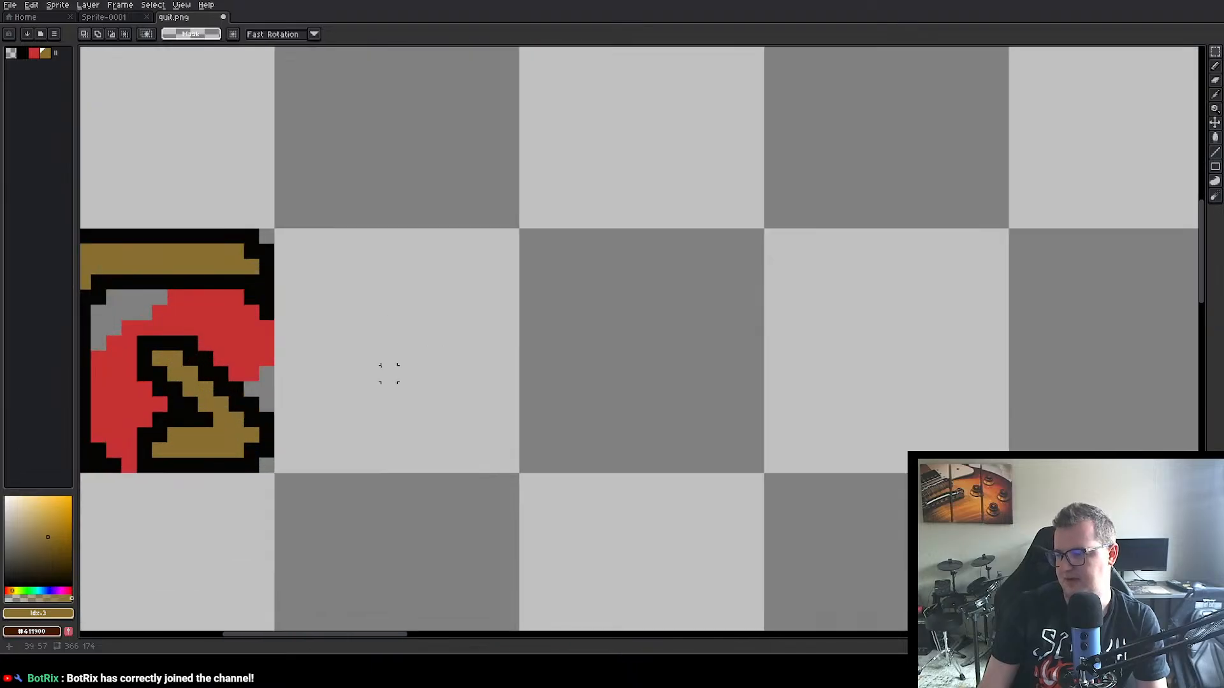
scroll(388, 374, "down", 5)
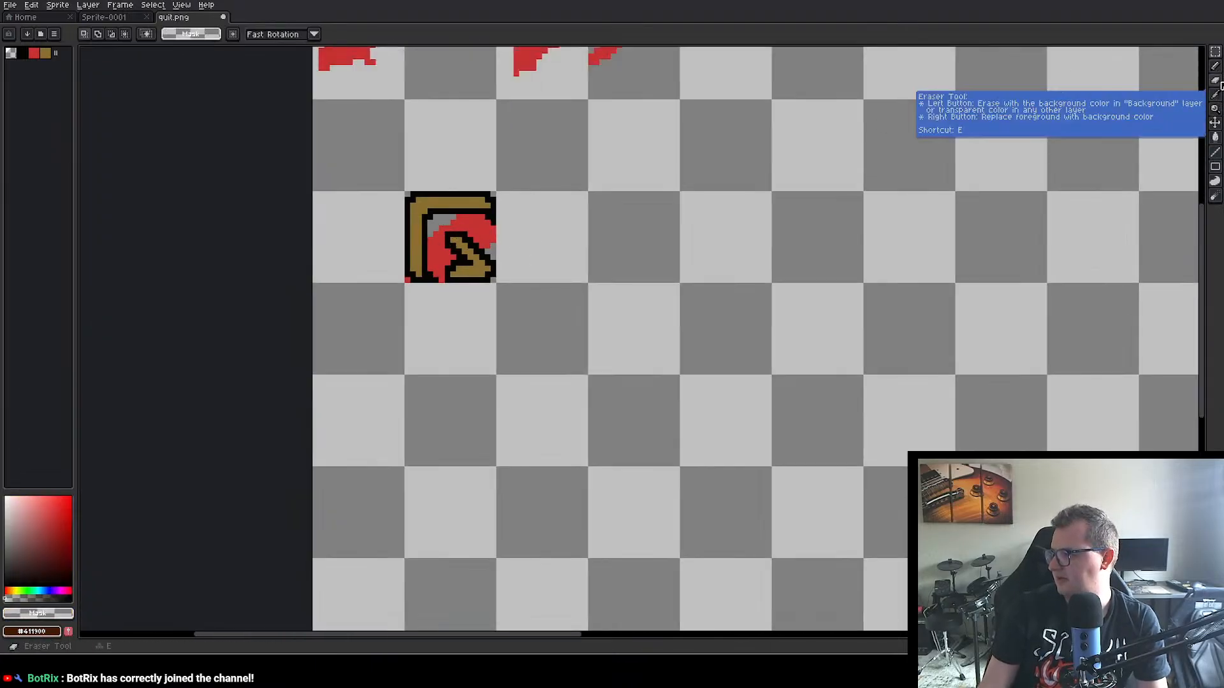
Step: Replace the red blood splatter inside the copied Q with transparency using the Paint Bucket
left_click(1215, 137)
left_click(444, 257)
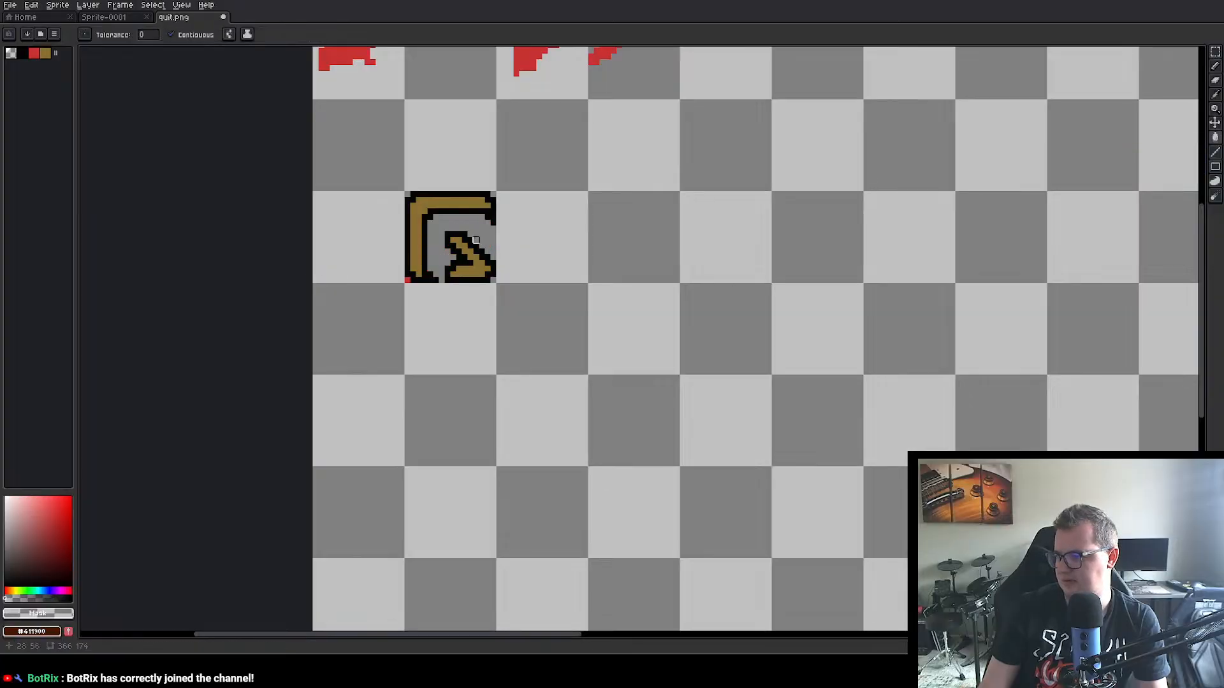
left_click_drag(571, 206, 388, 238)
scroll(532, 314, "down", 4)
scroll(480, 273, "up", 2)
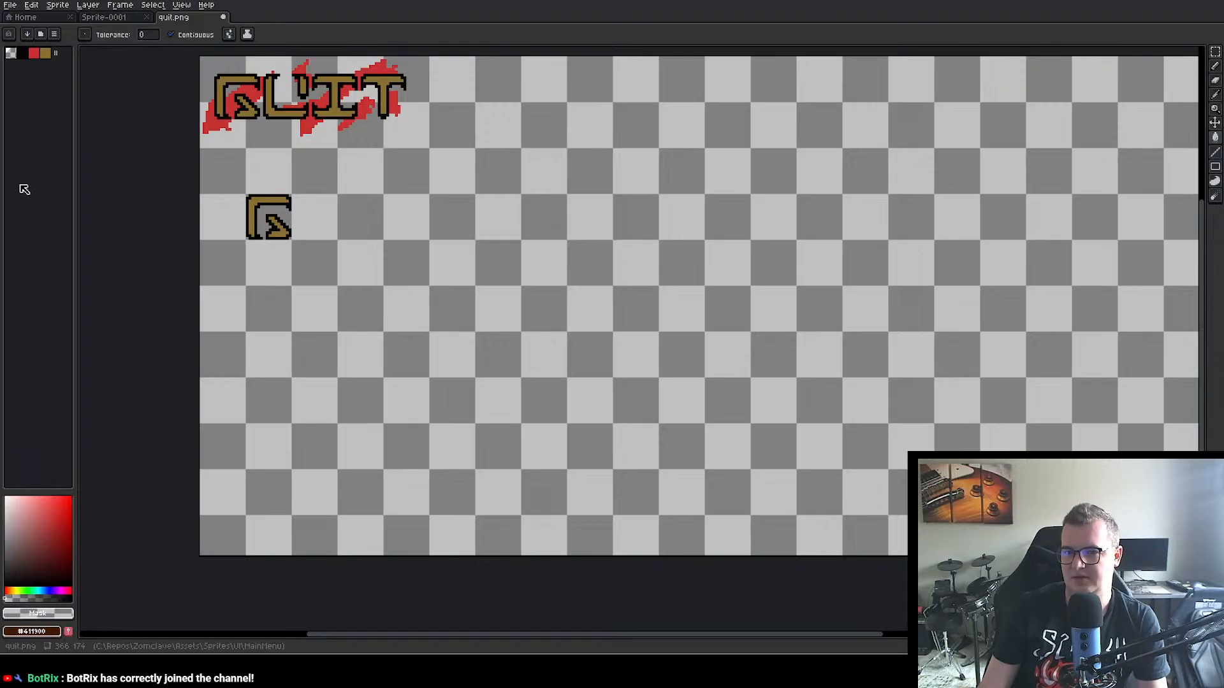
Step: Paste the copied Q letter into Sprite-0001 and move it nearer the middle of the canvas
left_click(122, 21)
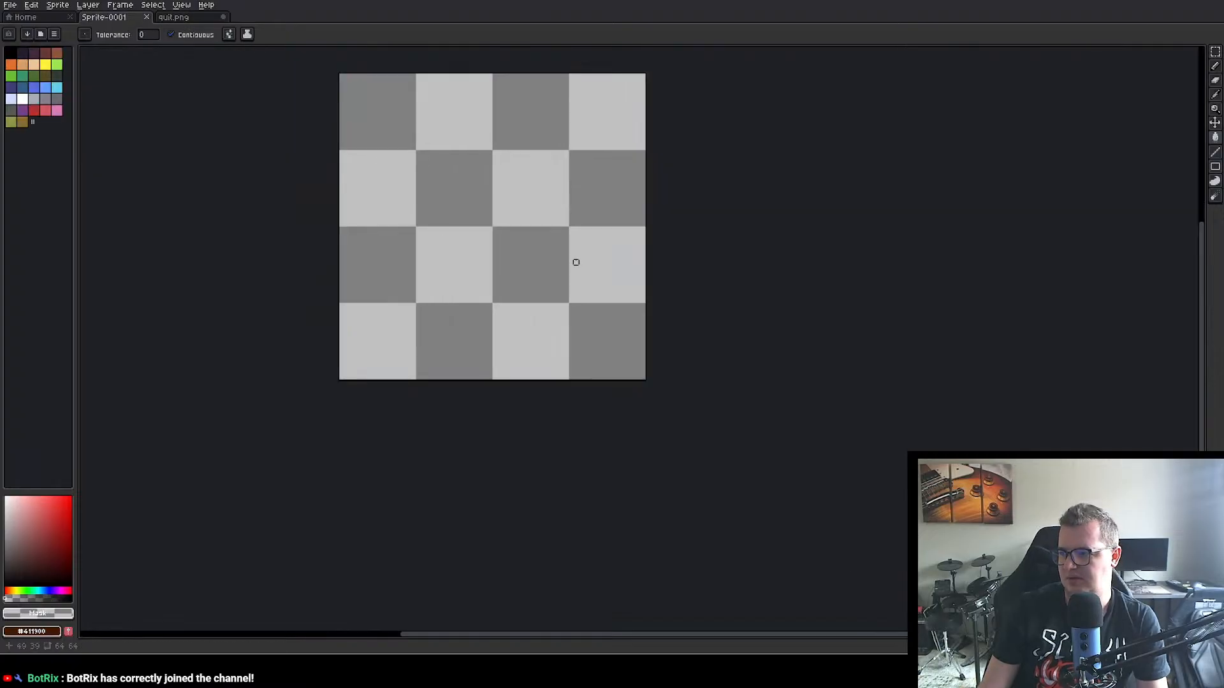
key("ctrl+v")
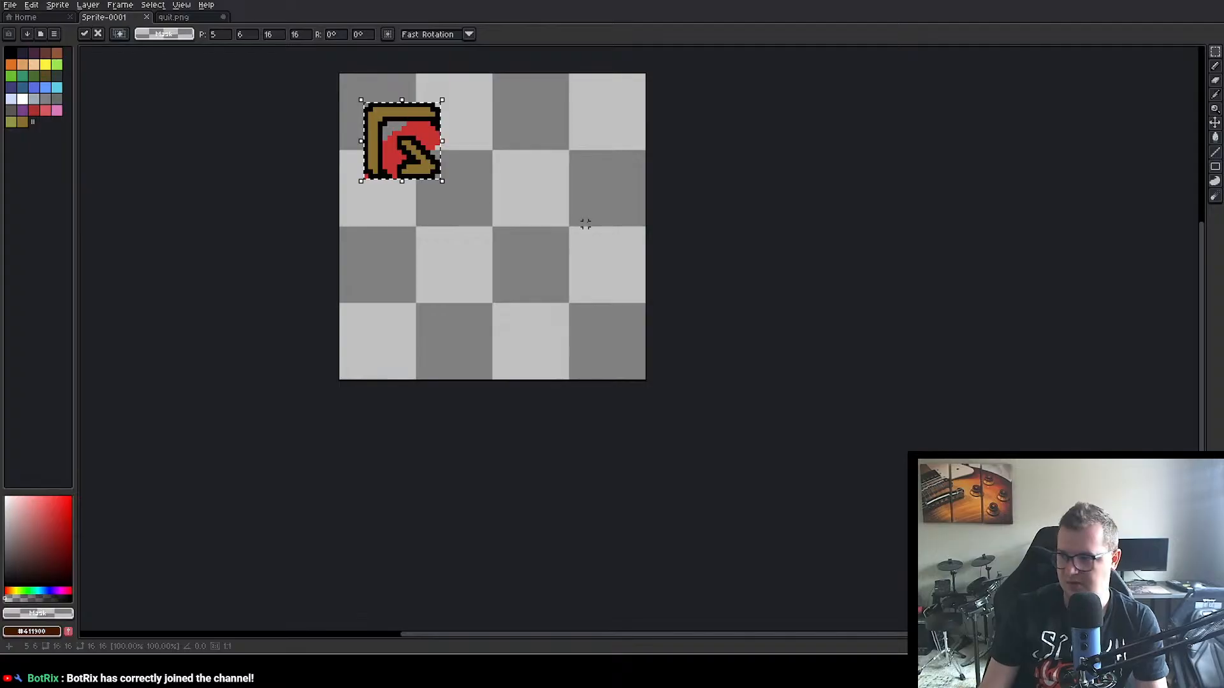
left_click_drag(398, 119, 478, 191)
Step: Resize the Sprite-0001 canvas to 13*16 (208) px wide and 32 px high
key("ctrl+alt+c")
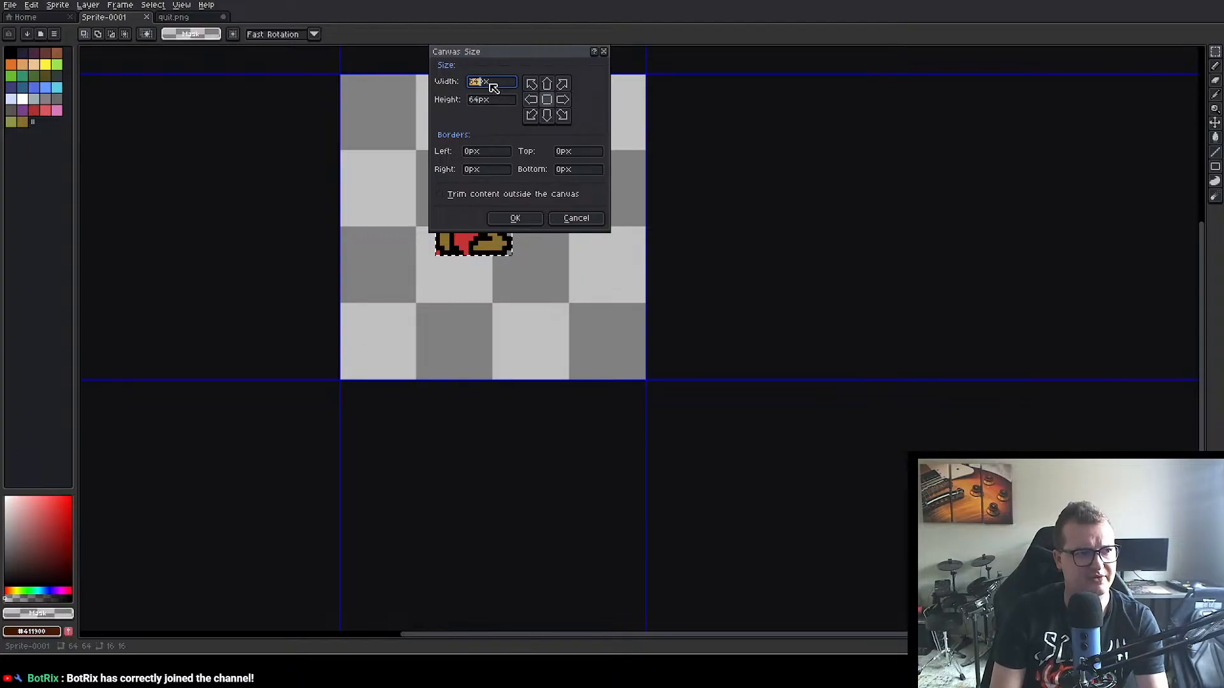
type("13")
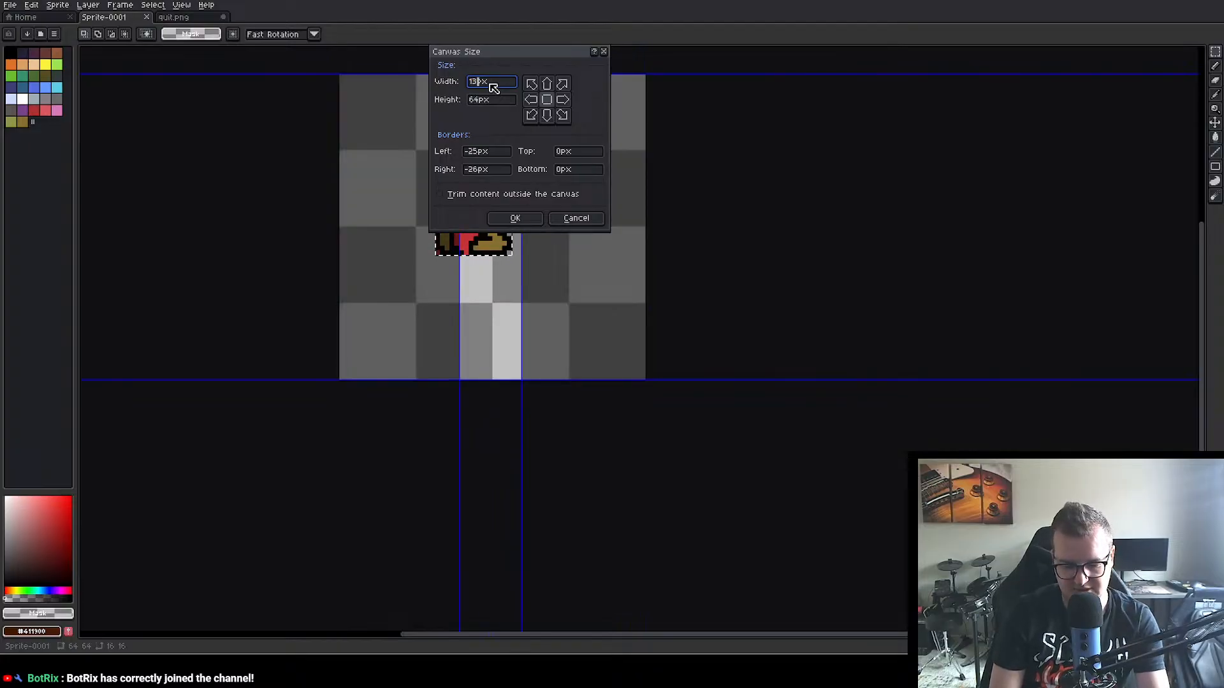
type("*16")
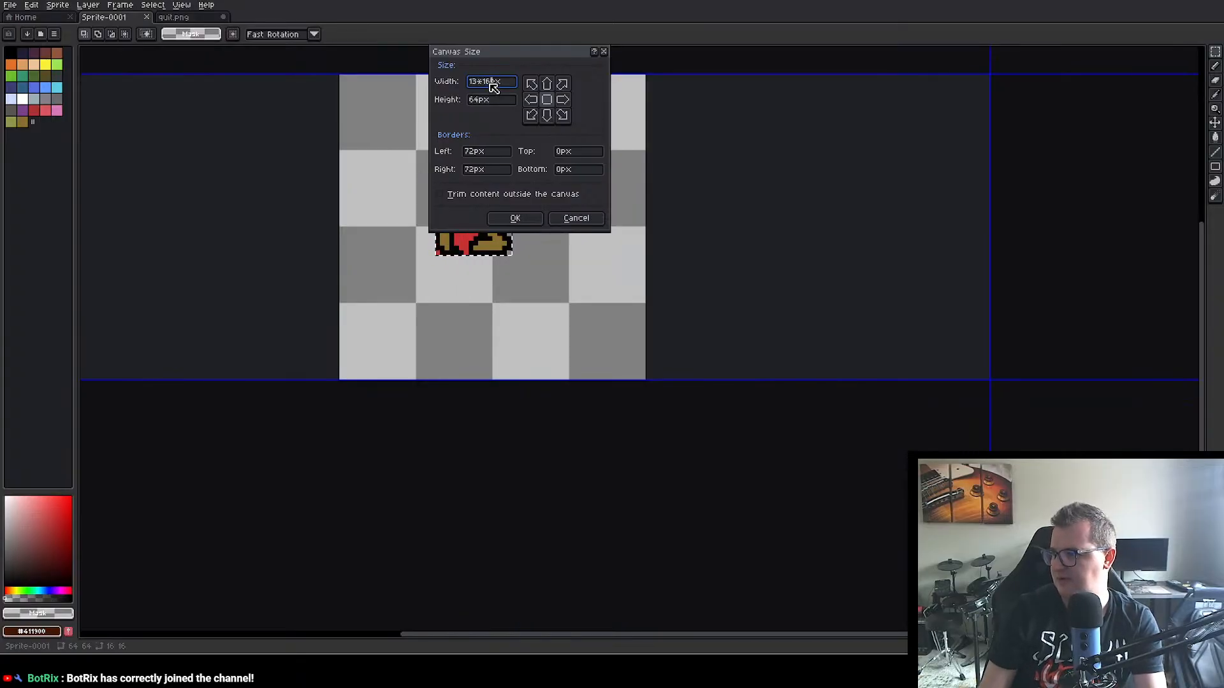
key("Tab")
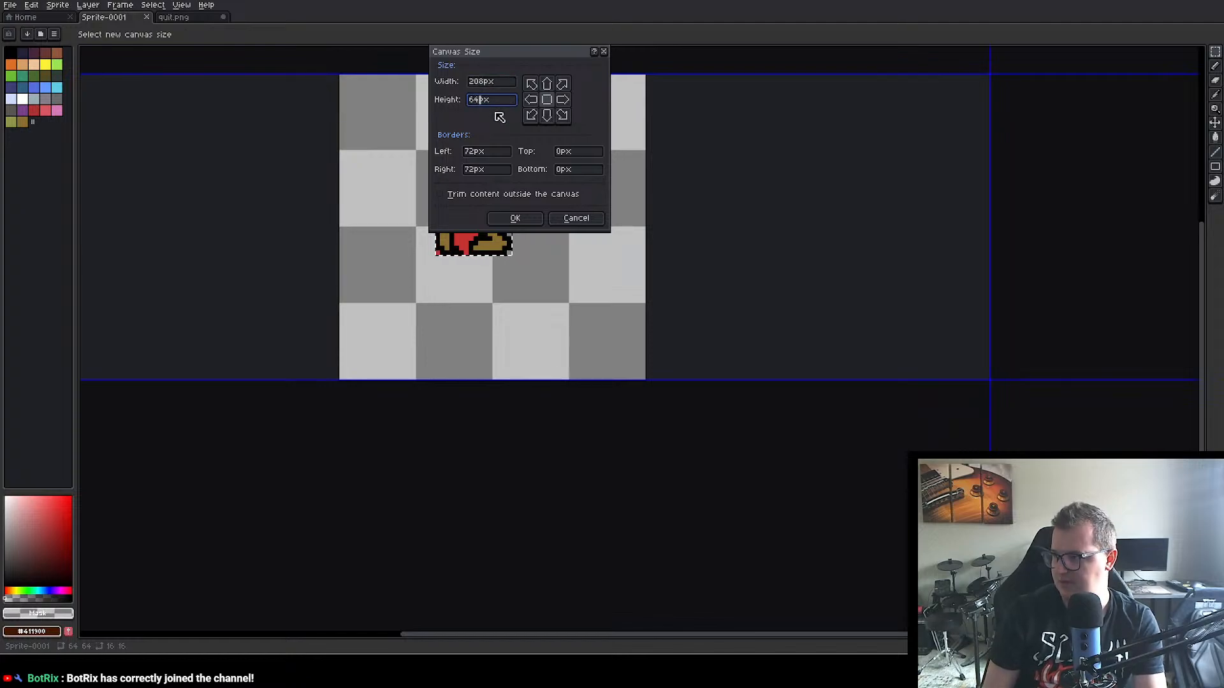
key("BackSpace")
type("32")
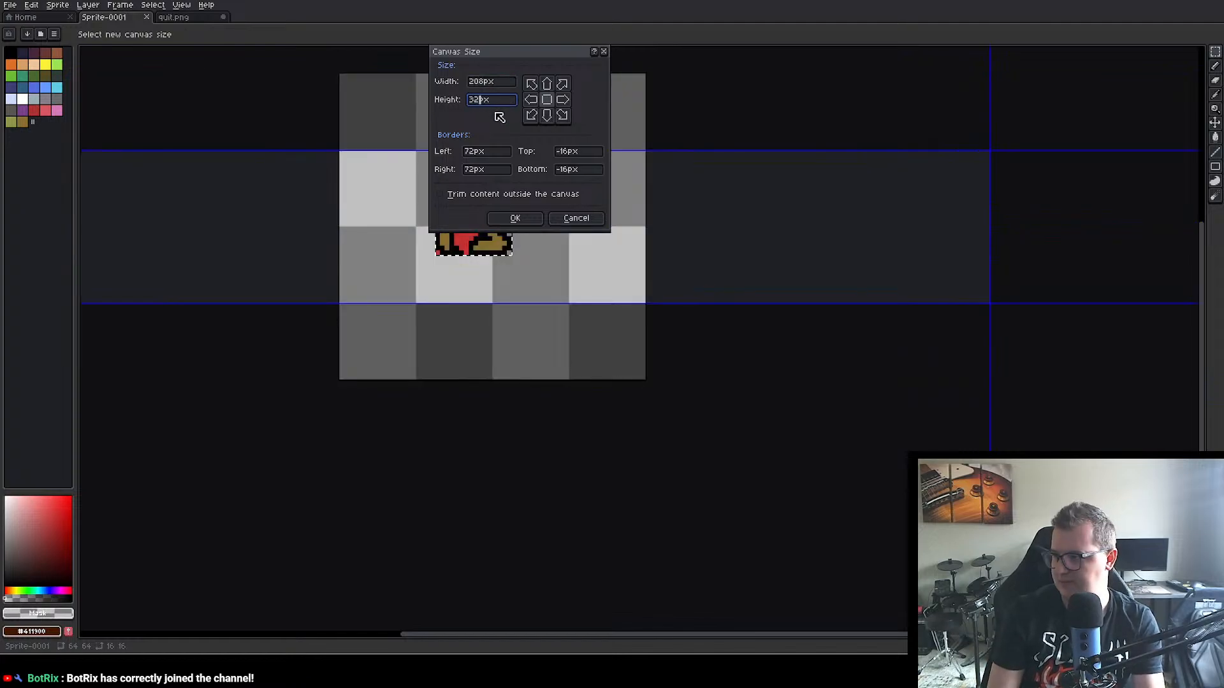
left_click(534, 224)
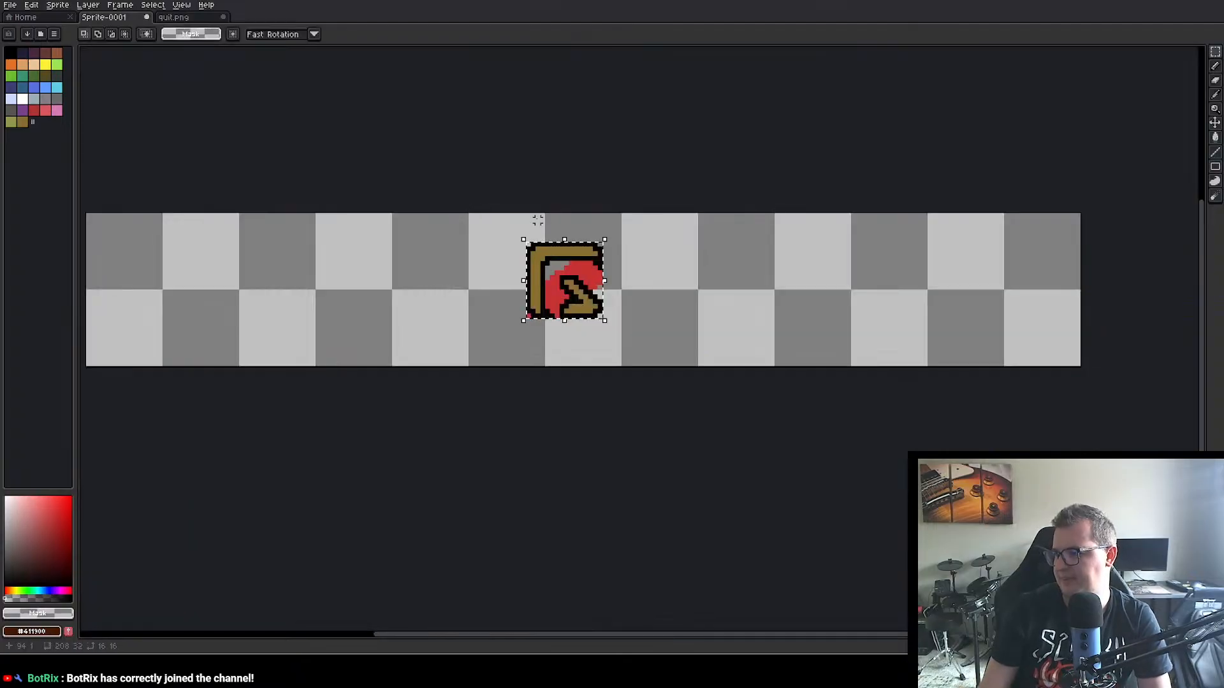
Step: Move the Q letter to position 48, 16, filling the fourth cell of the lower row, and deselect it
scroll(607, 262, "down", 5)
scroll(620, 274, "up", 4)
scroll(620, 275, "down", 1)
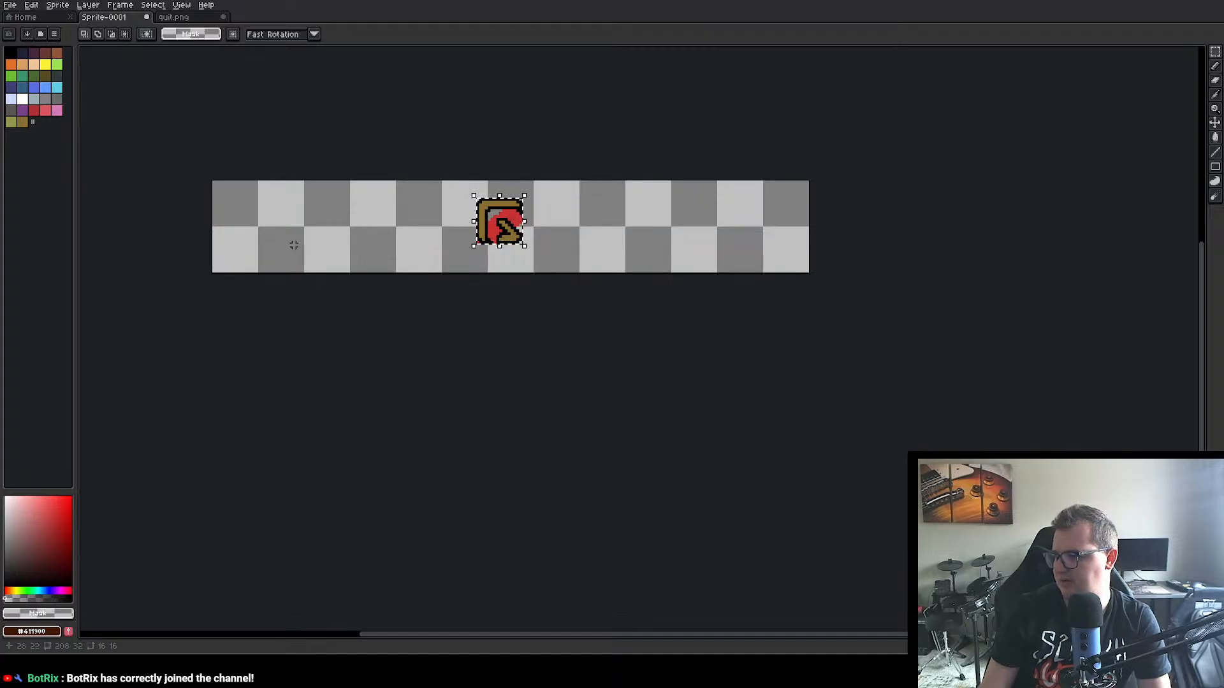
left_click_drag(508, 229, 382, 258)
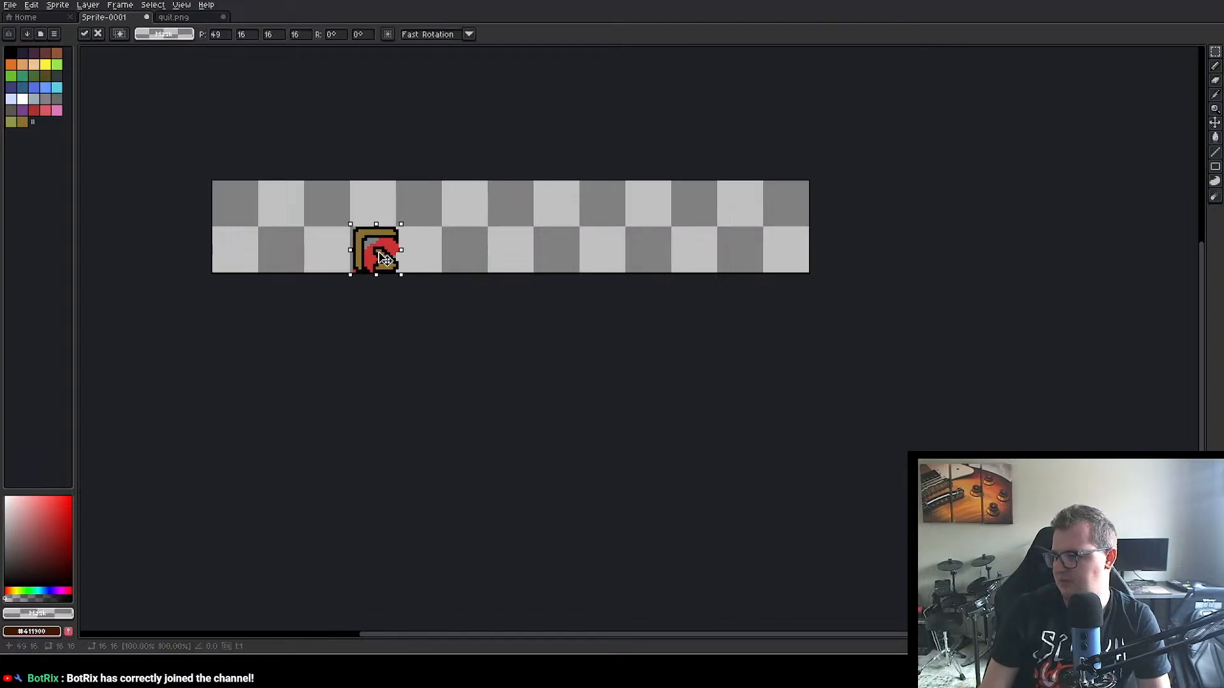
left_click(235, 200)
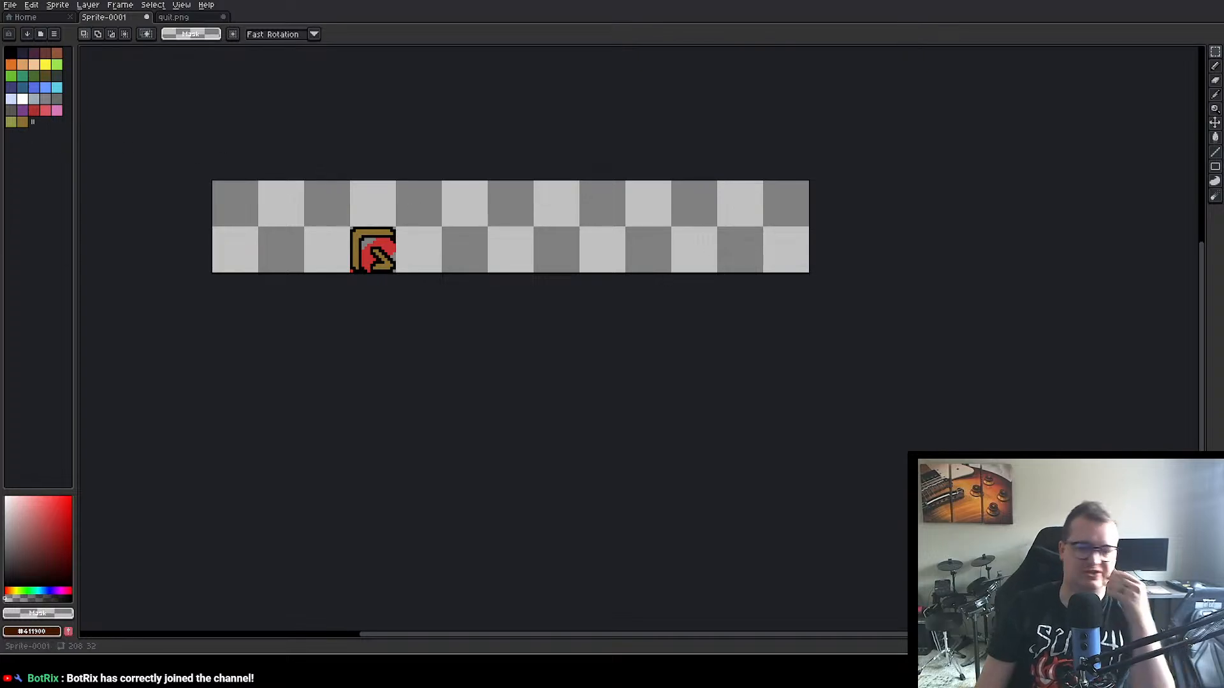
Step: Fill the red splatter inside the Q in Sprite-0001 with transparency using the Paint Bucket
scroll(393, 255, "up", 4)
key("i")
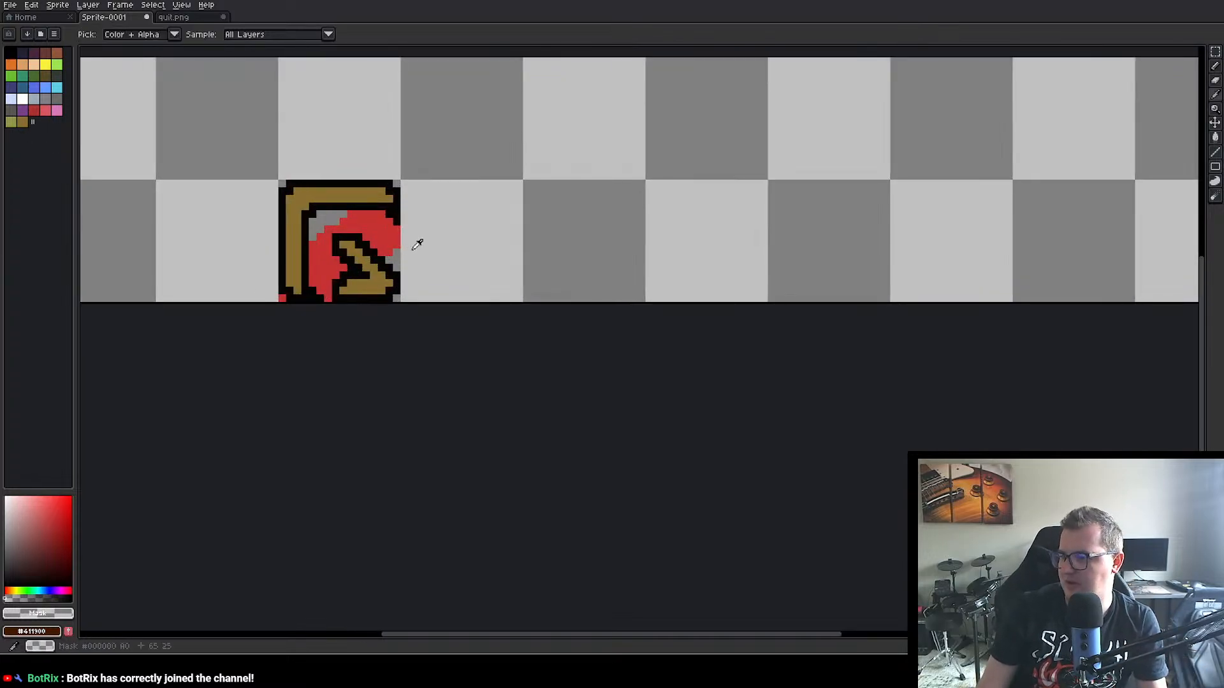
key("m")
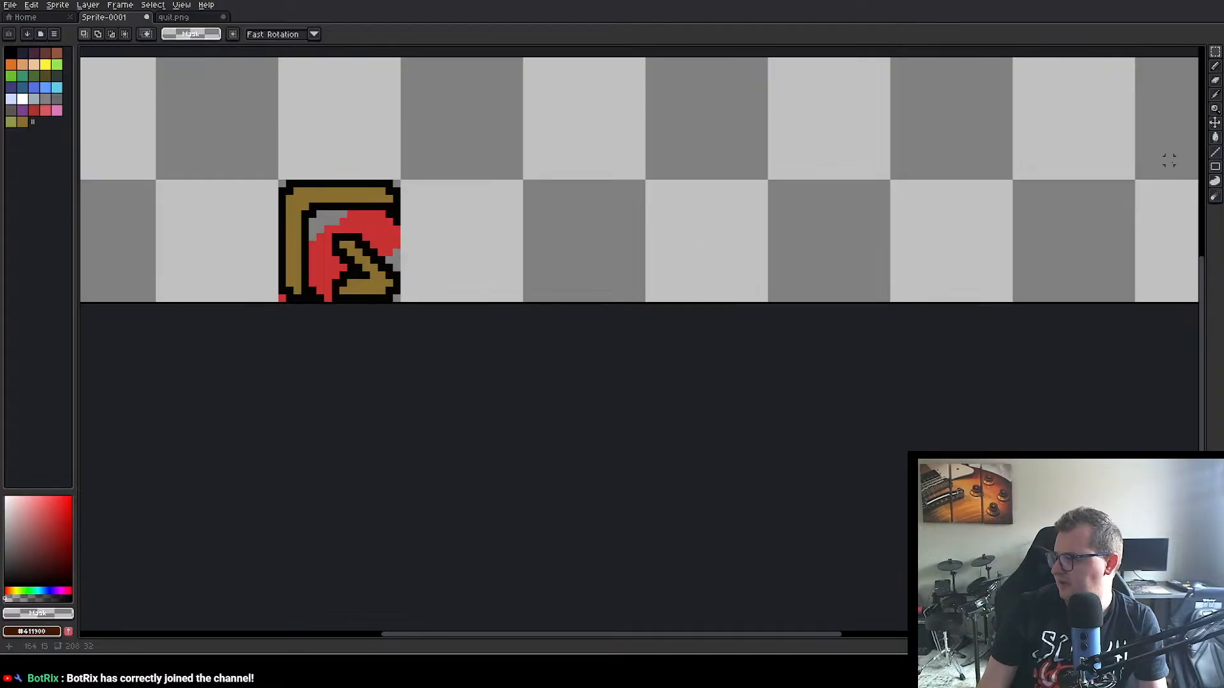
left_click(1215, 137)
left_click(366, 222)
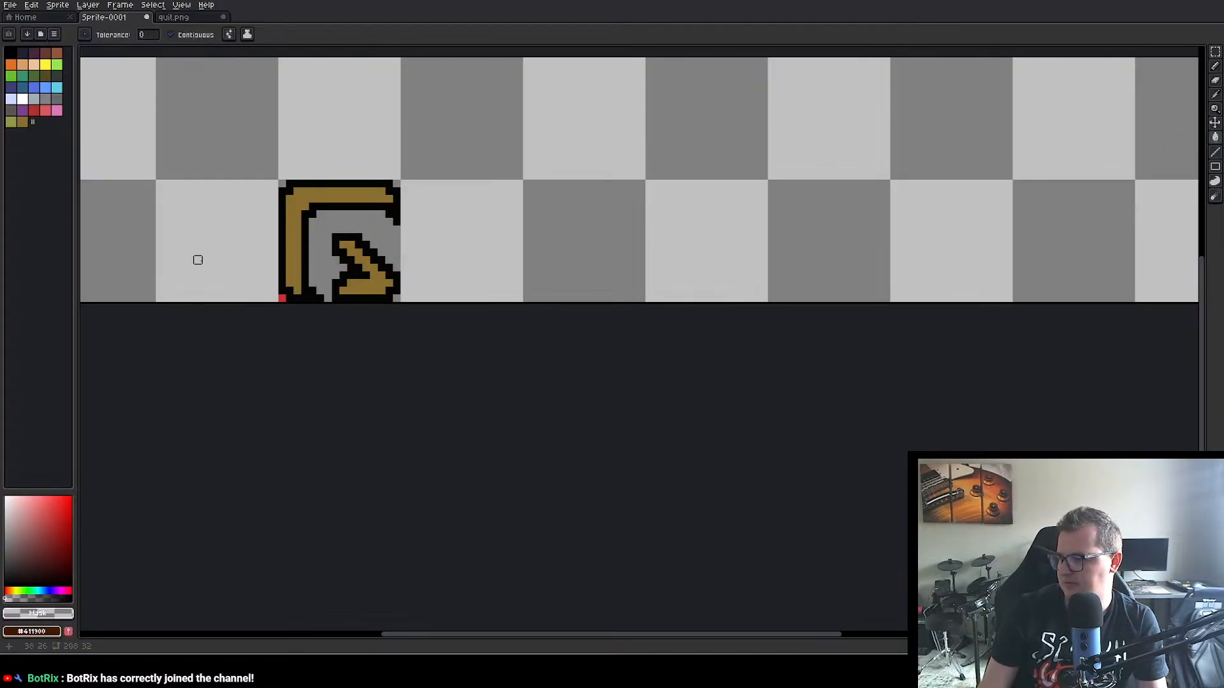
scroll(527, 236, "down", 2)
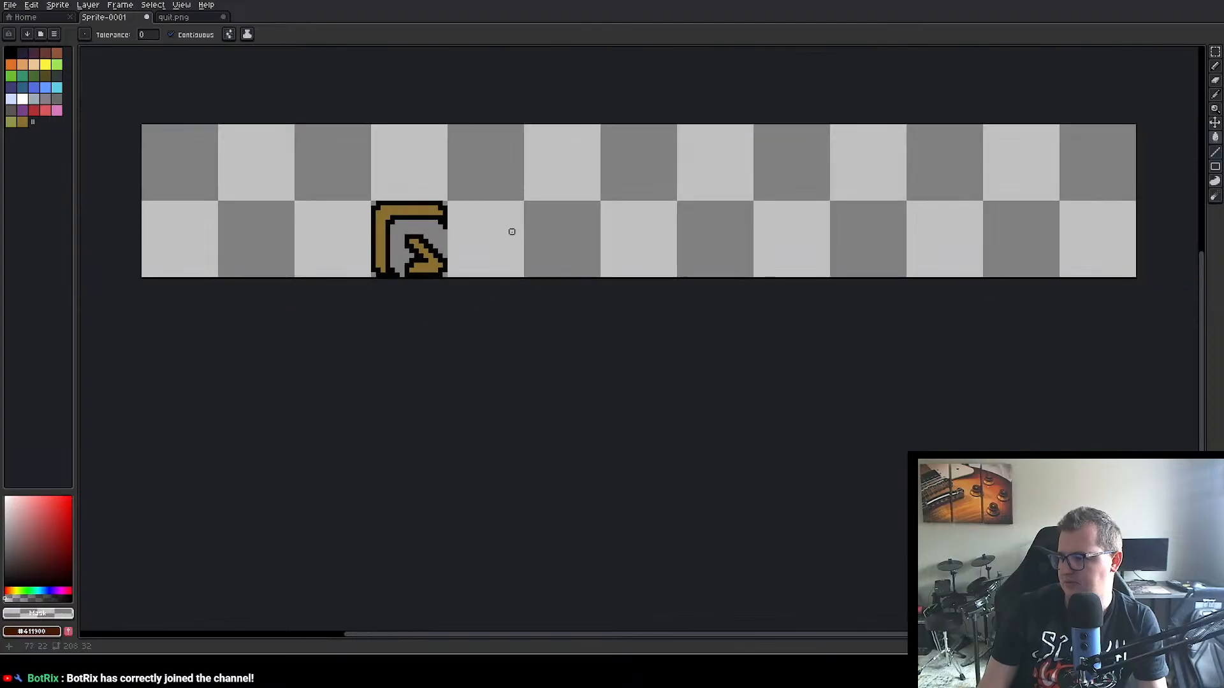
left_click_drag(510, 229, 440, 231)
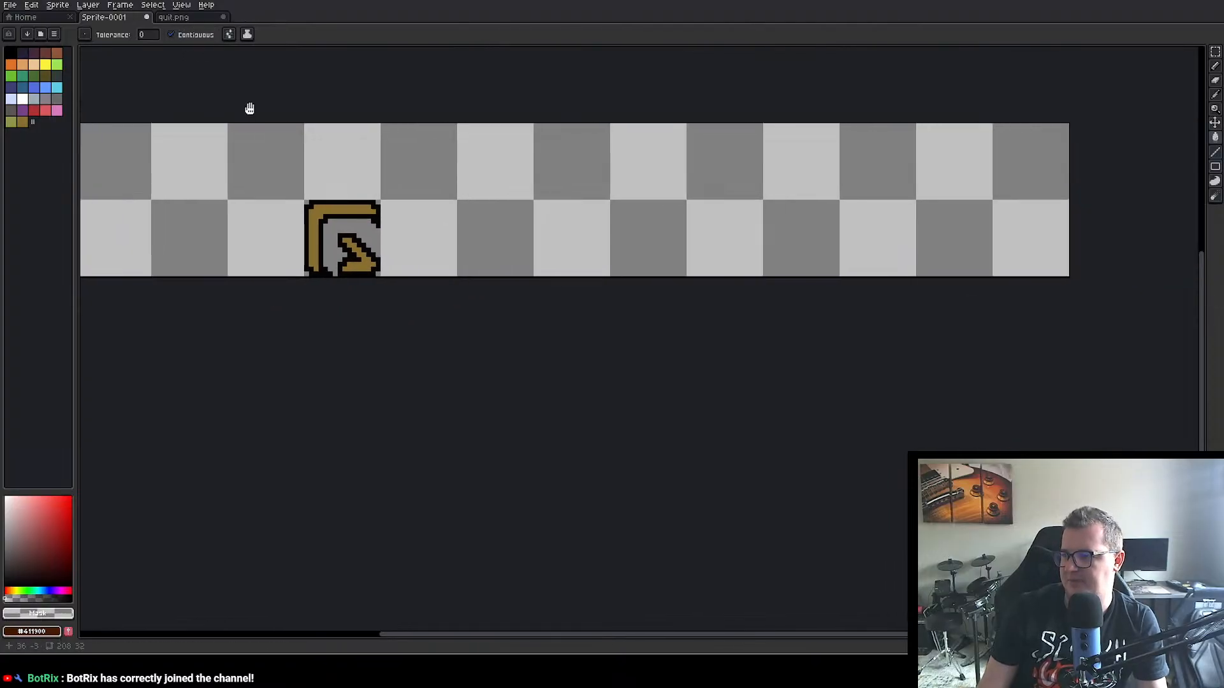
Step: Select the 16×16 px U letter in quit.png with the Rectangular Marquee and copy it
left_click(174, 18)
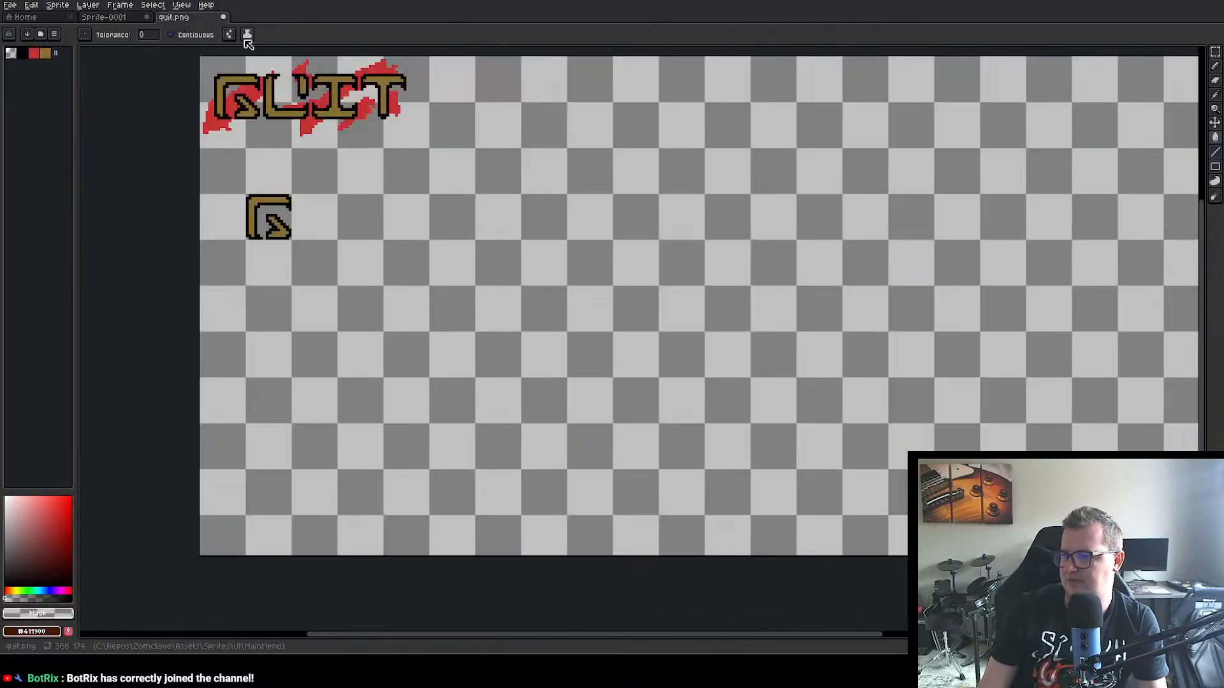
left_click(1214, 52)
scroll(267, 77, "up", 2)
scroll(267, 77, "up", 2)
scroll(265, 83, "down", 1)
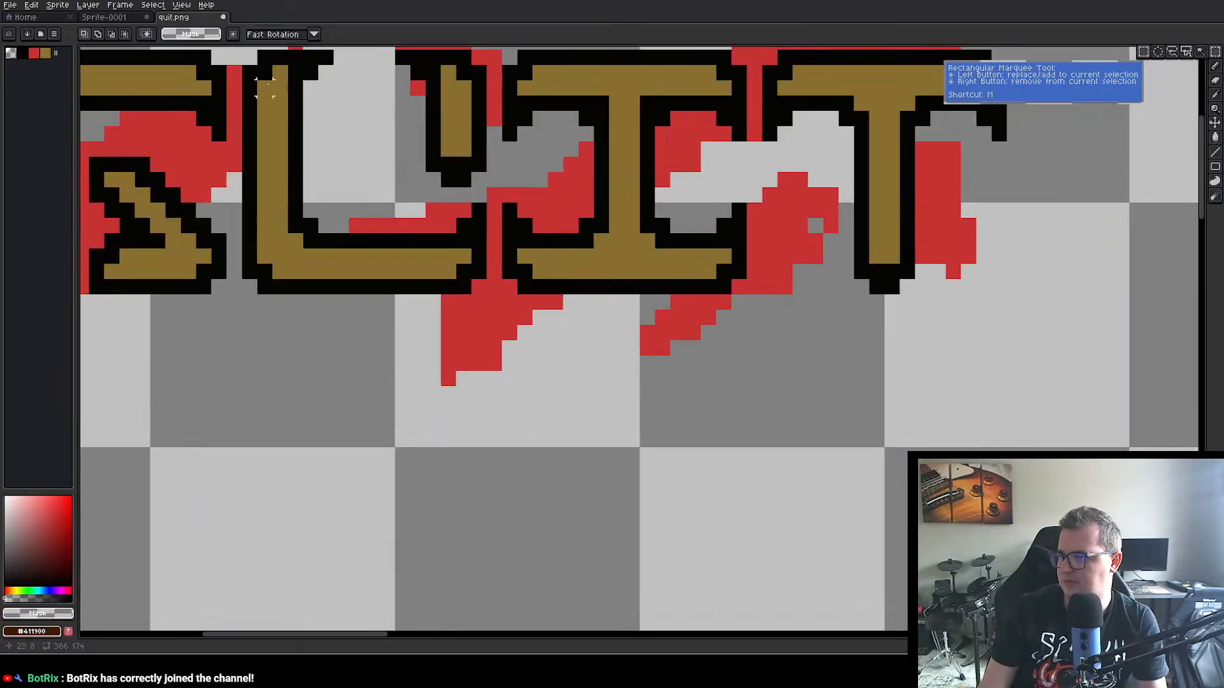
left_click_drag(242, 51, 492, 299)
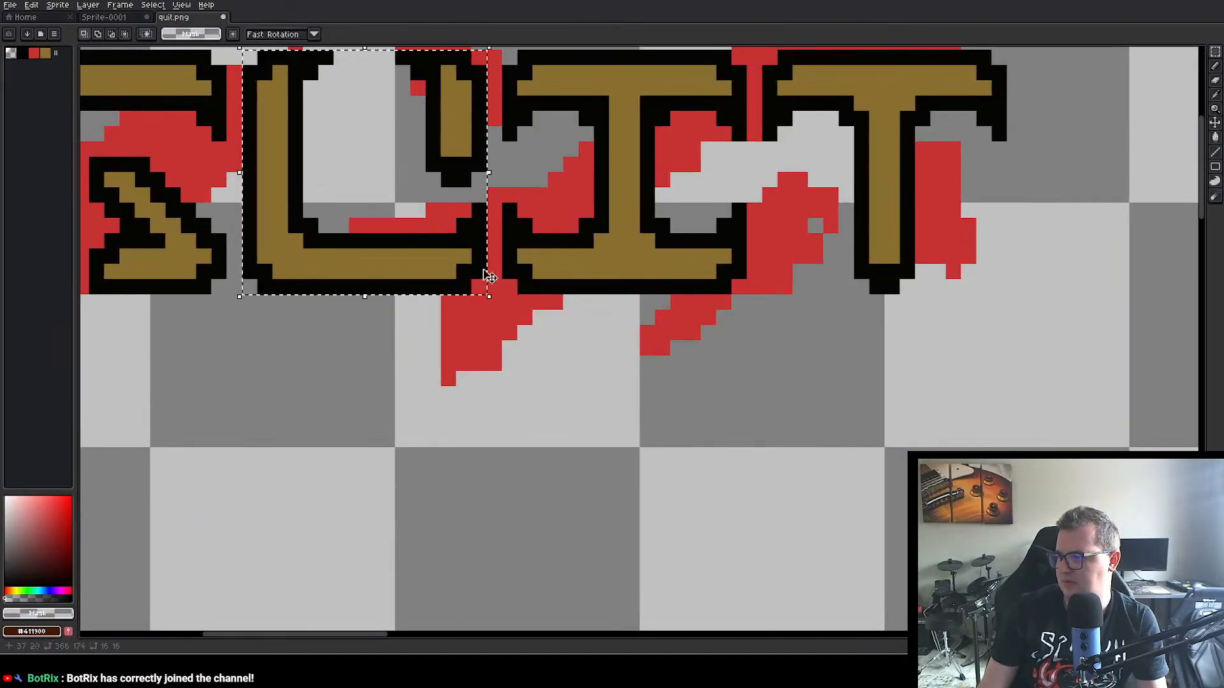
scroll(514, 163, "down", 2)
scroll(513, 165, "down", 1)
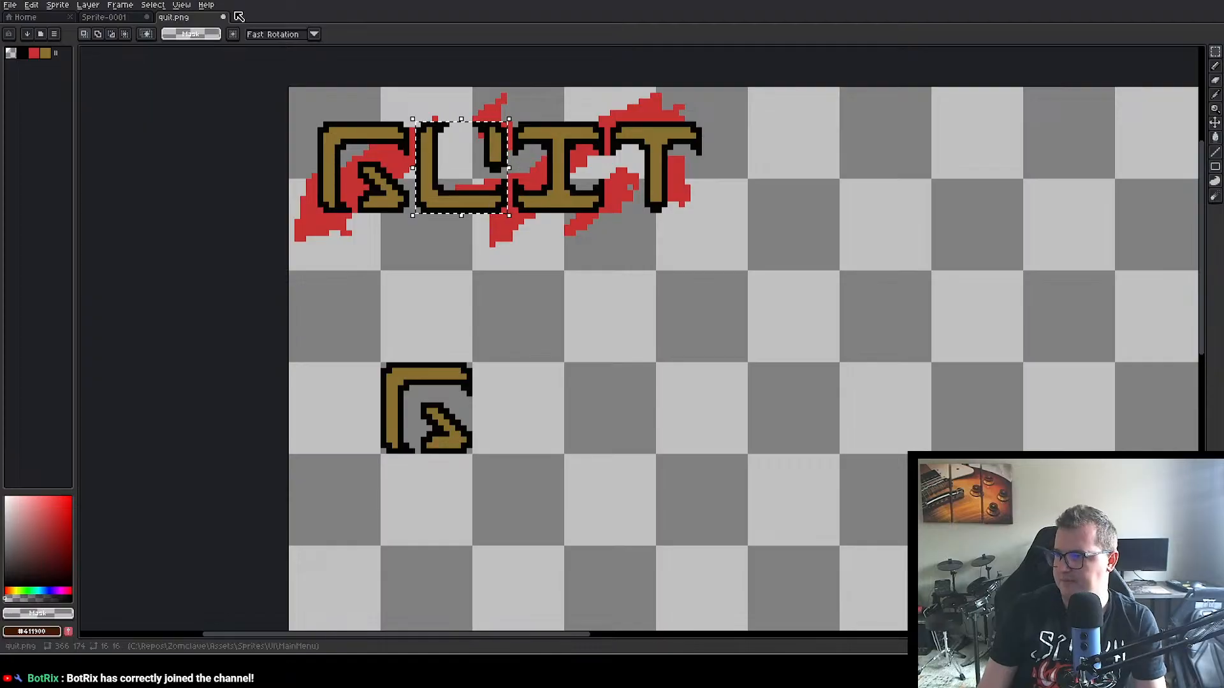
Step: Paste the U into the eighth cell of Sprite-0001's lower row and fill its red splatter with transparency
left_click(113, 19)
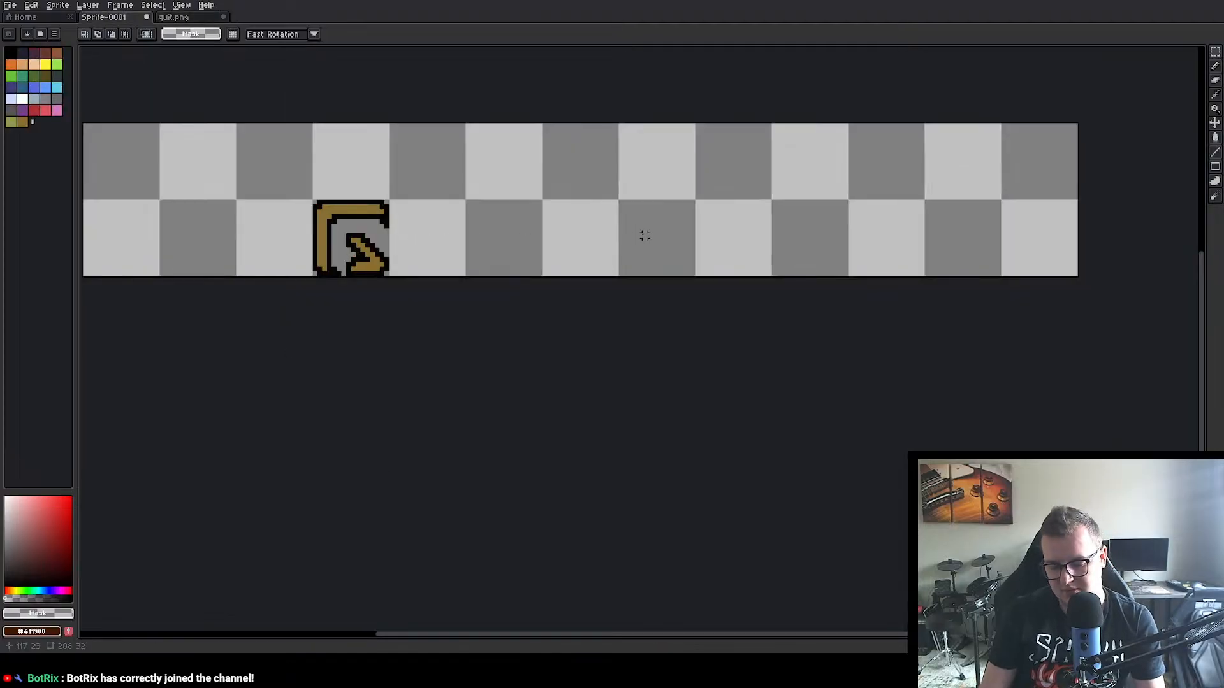
key("ctrl+v")
left_click_drag(224, 196, 663, 255)
key("m")
key("g")
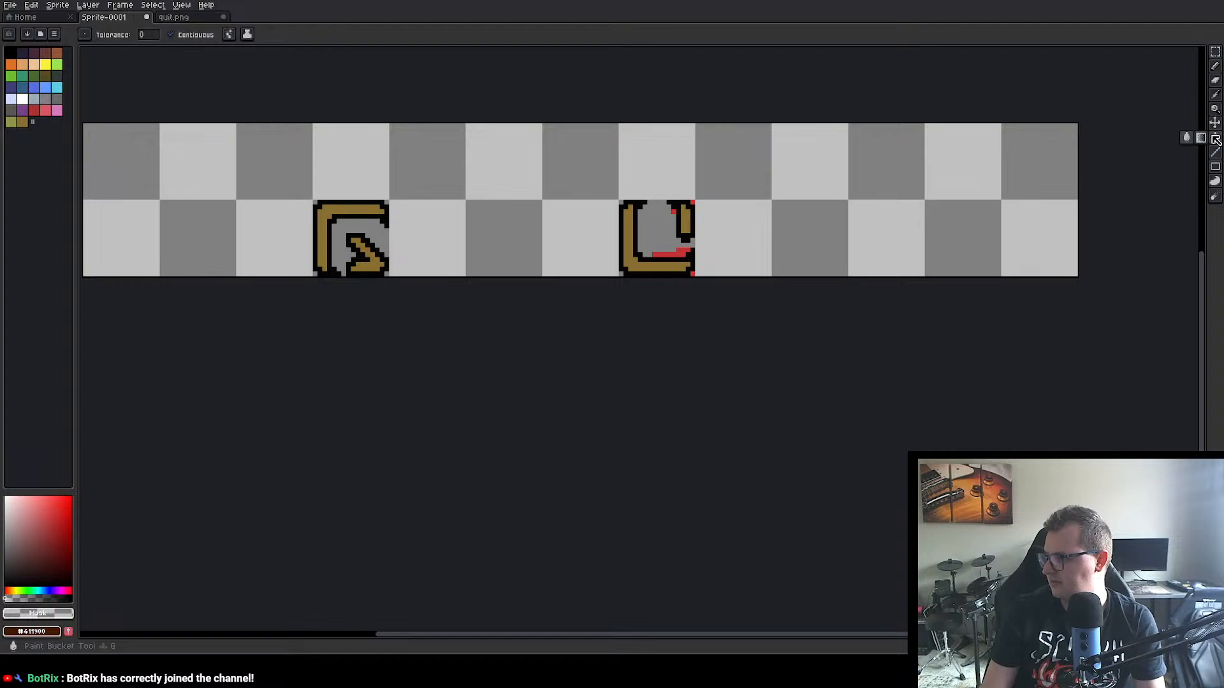
left_click(679, 250)
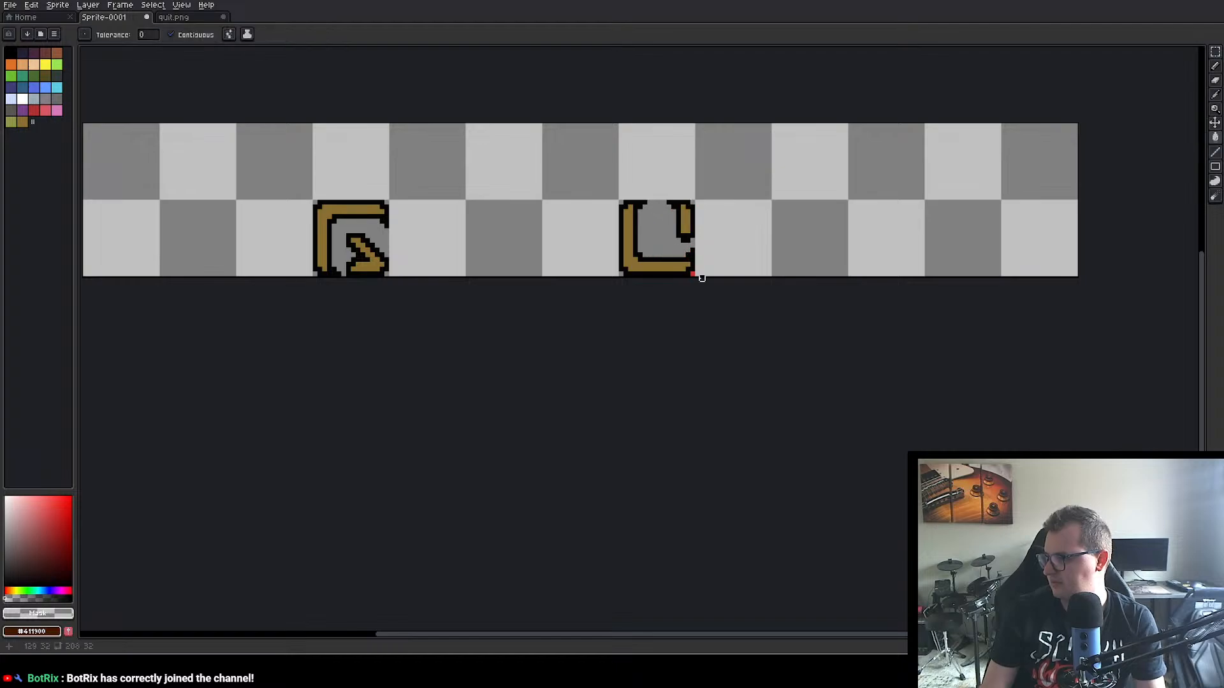
Step: Copy the 16×16 px I letter from quit.png into Sprite-0001's ninth upper-row cell at position 128, 0, and deselect it
left_click(182, 18)
left_click(1217, 58)
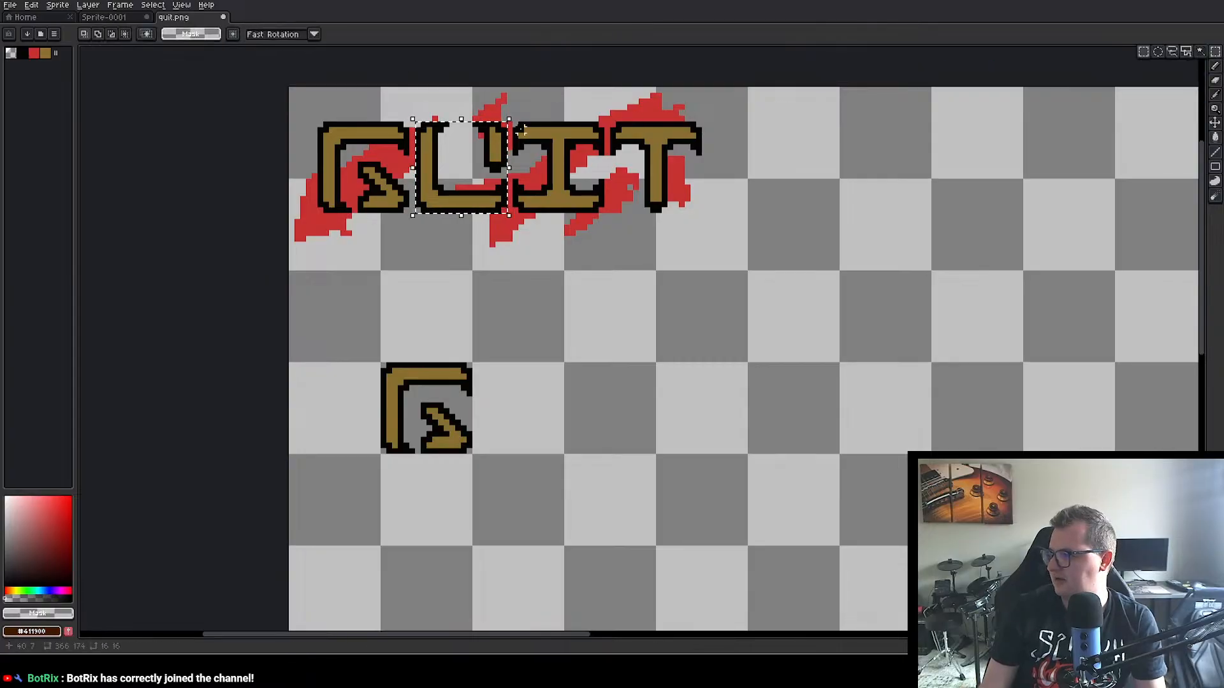
left_click_drag(513, 123, 606, 215)
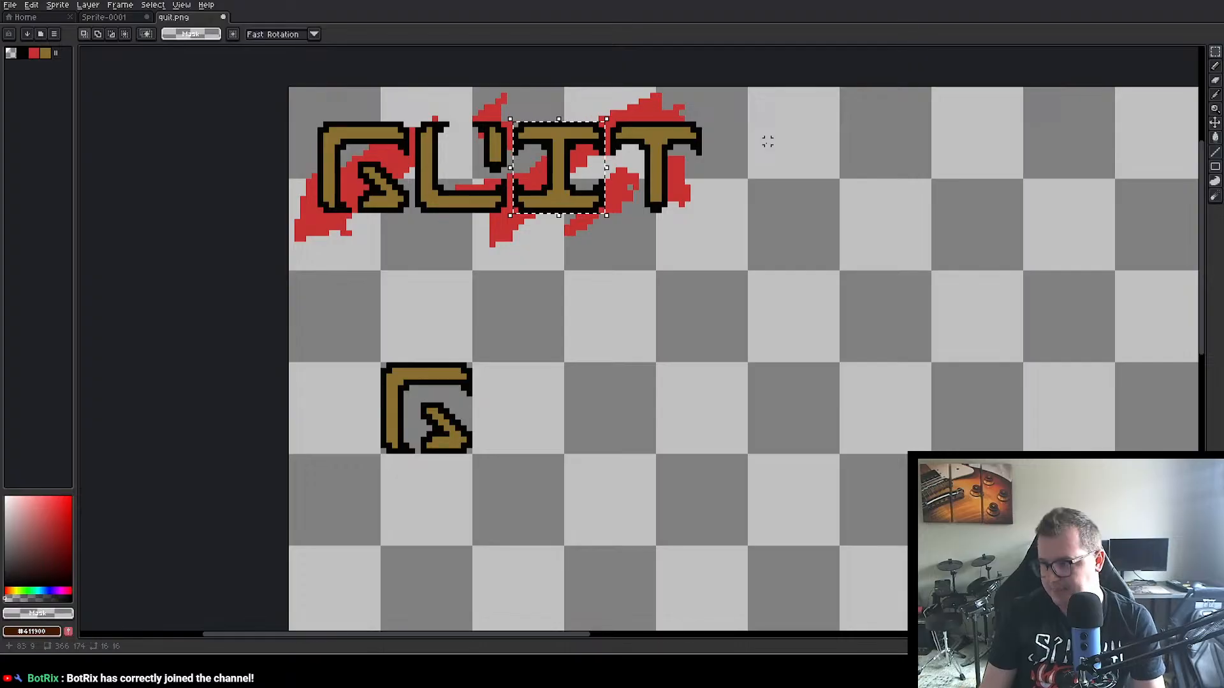
left_click(112, 18)
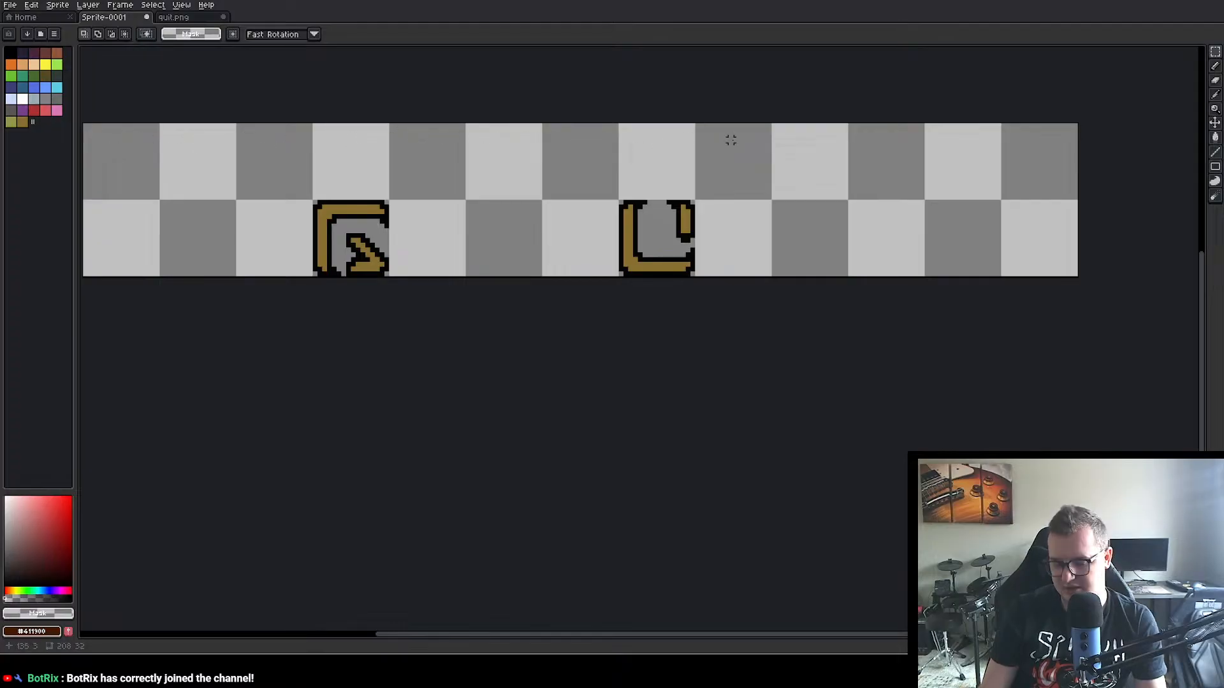
key("ctrl+v")
left_click_drag(314, 213, 741, 183)
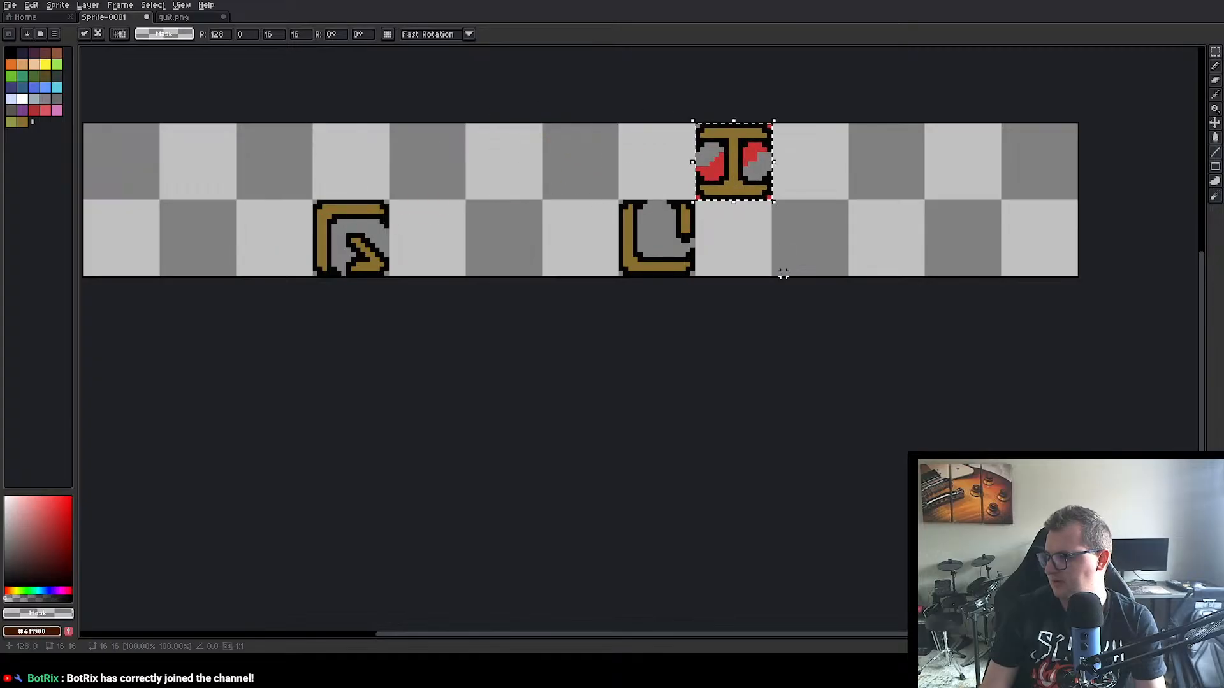
left_click(711, 325)
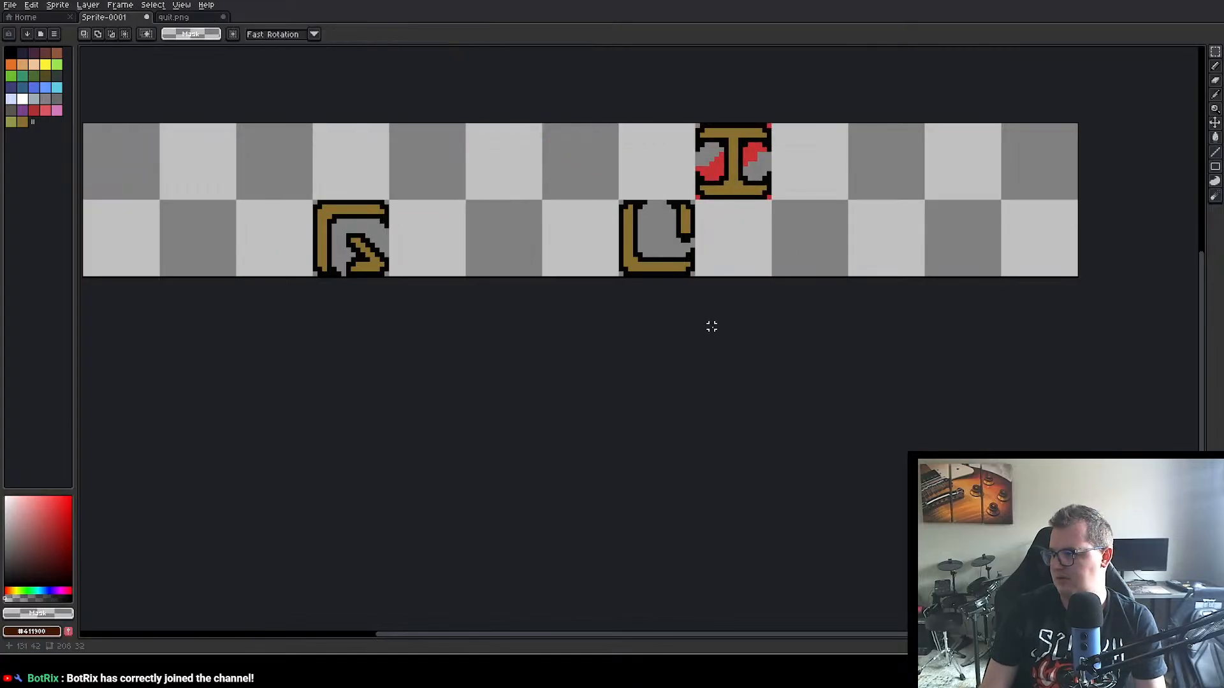
left_click_drag(720, 2, 724, 1)
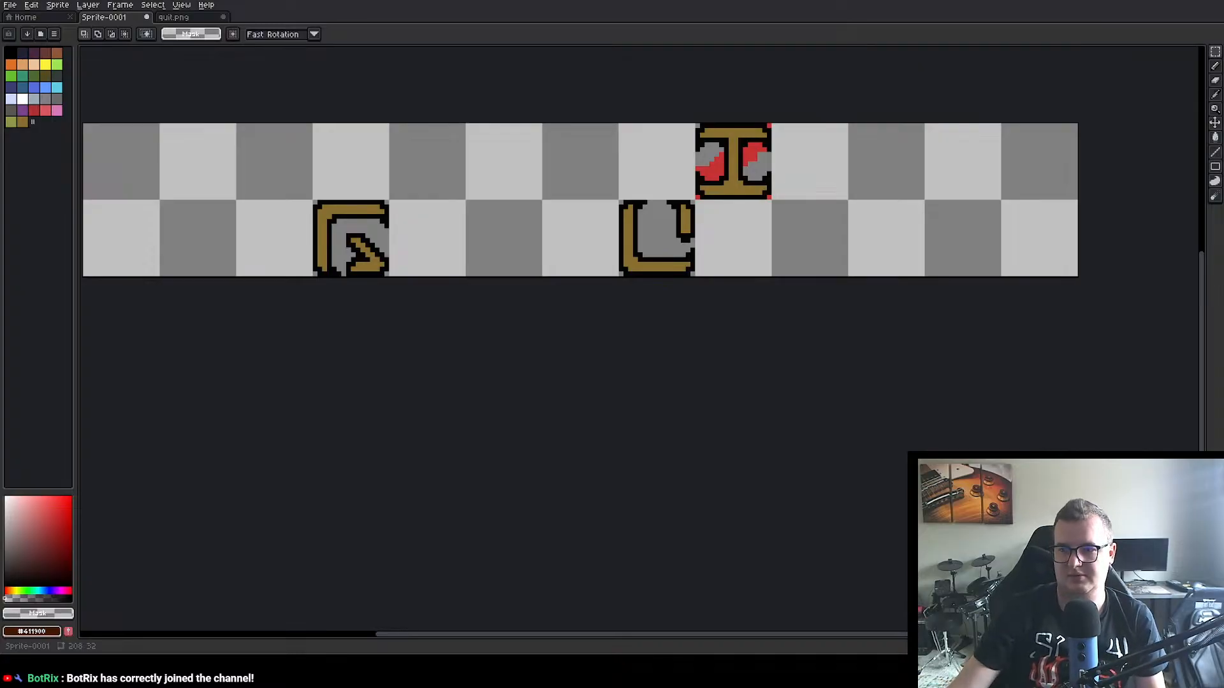
Step: Fill the red splatter on both sides of the I with transparency using the Paint Bucket
left_click(1214, 137)
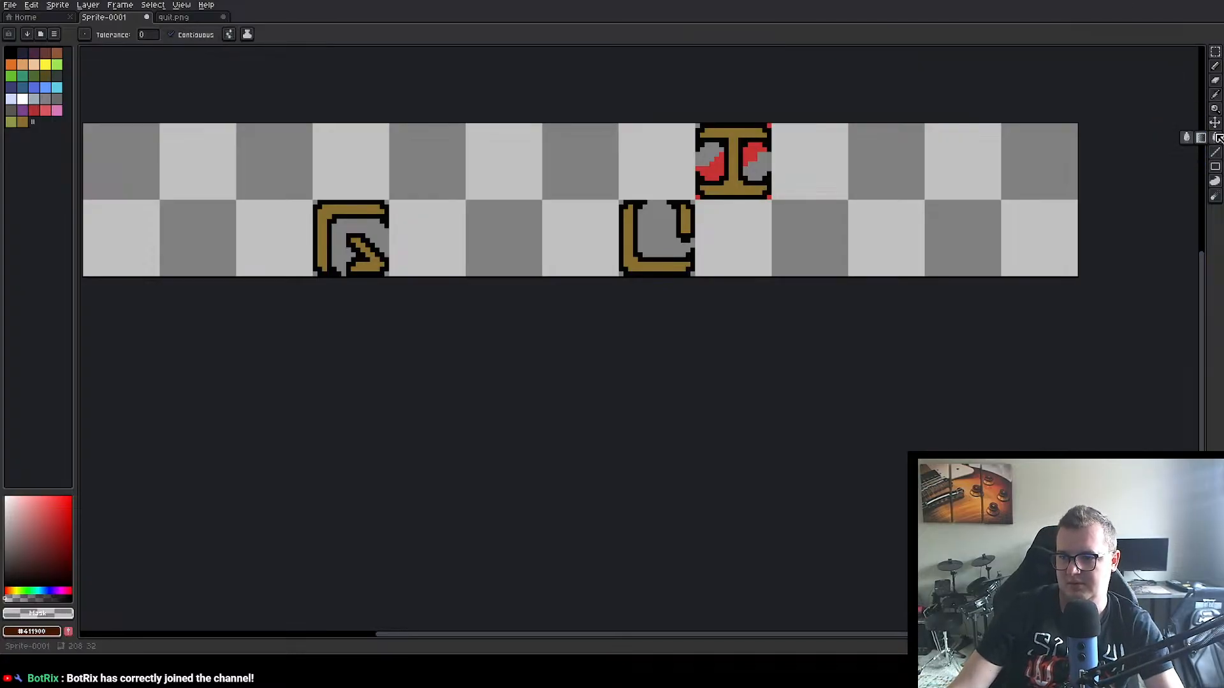
left_click(755, 155)
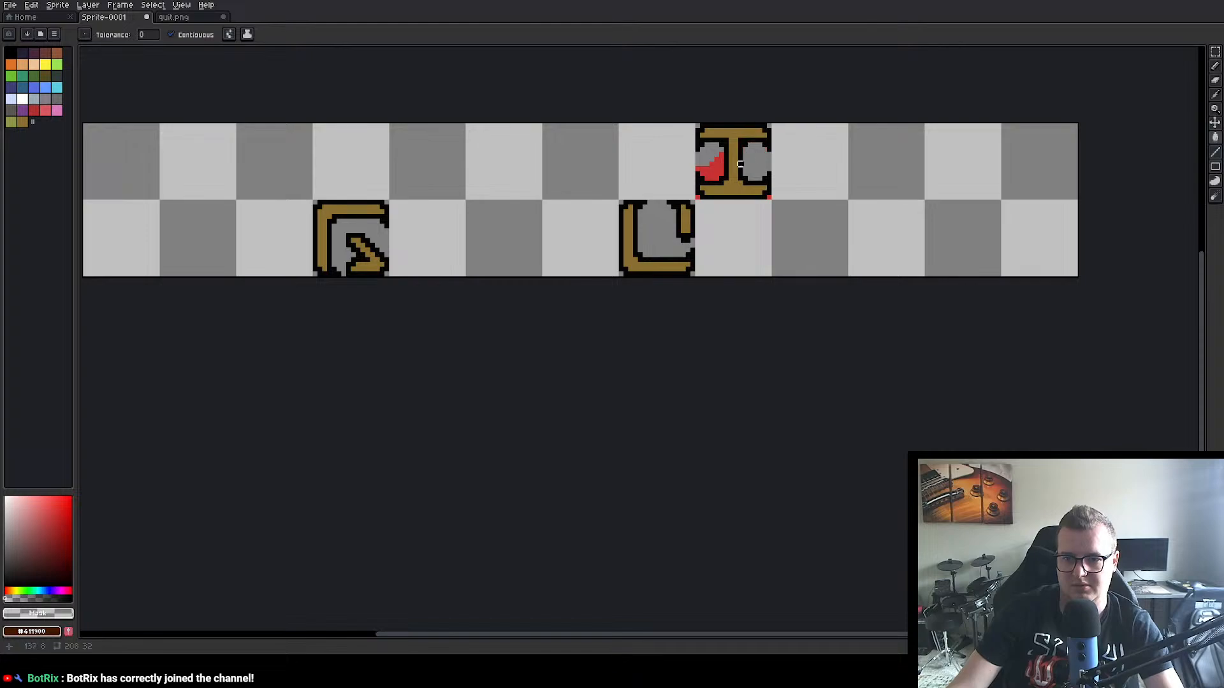
left_click(708, 166)
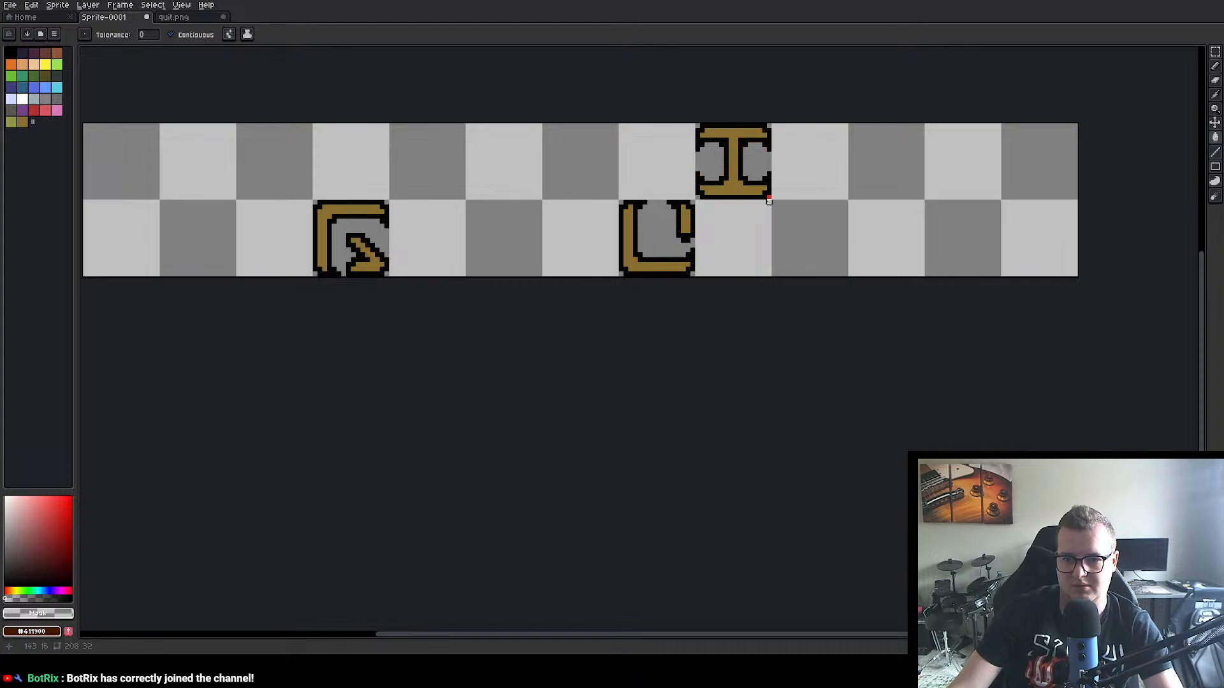
Step: Copy the 16×16 px T letter from quit.png into the seventh cell of Sprite-0001's lower row and deselect it
left_click(174, 20)
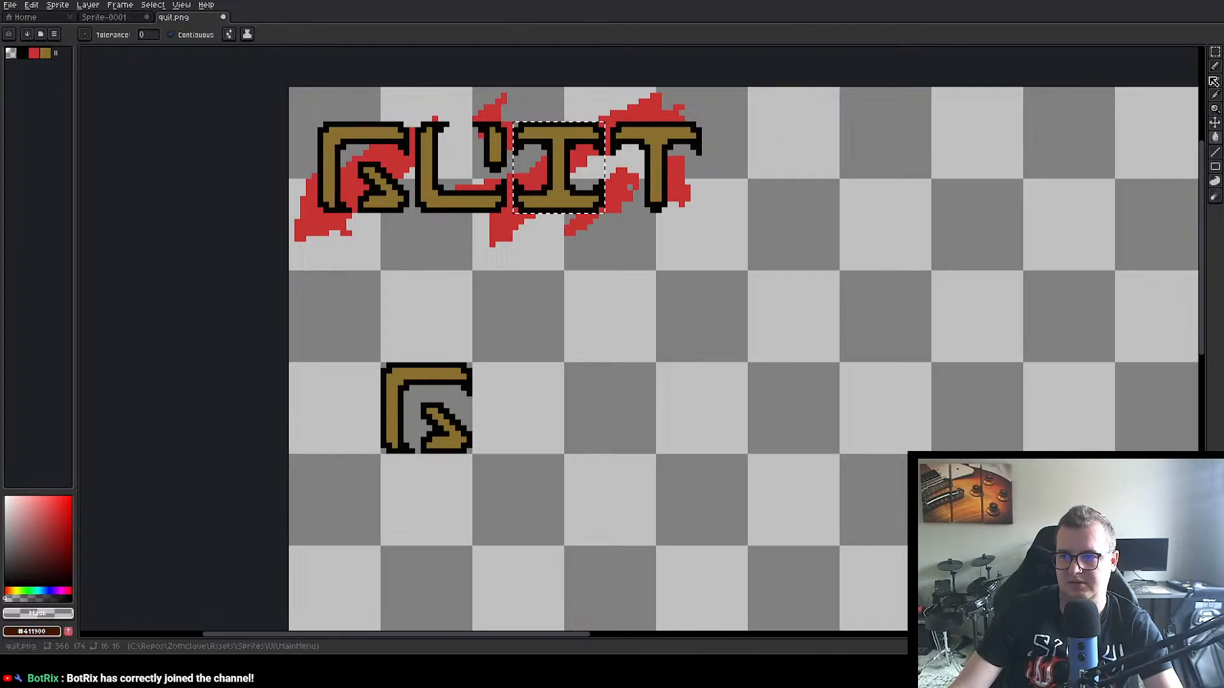
left_click(1215, 59)
left_click(664, 142)
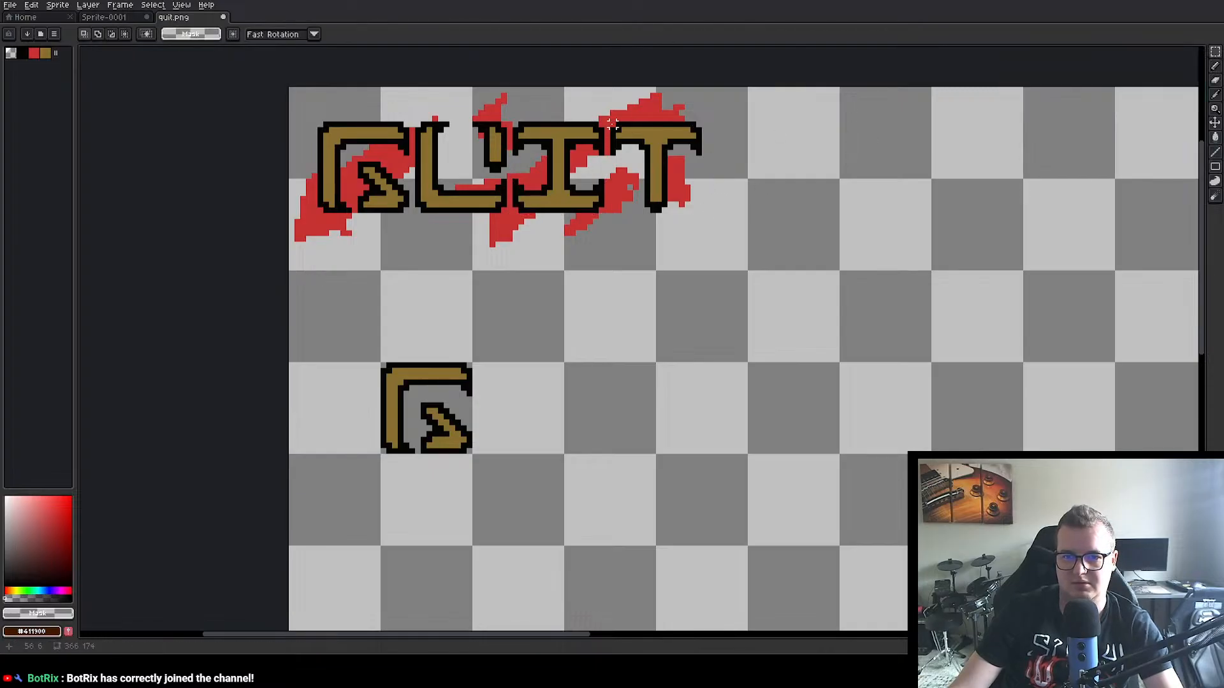
left_click_drag(612, 123, 704, 214)
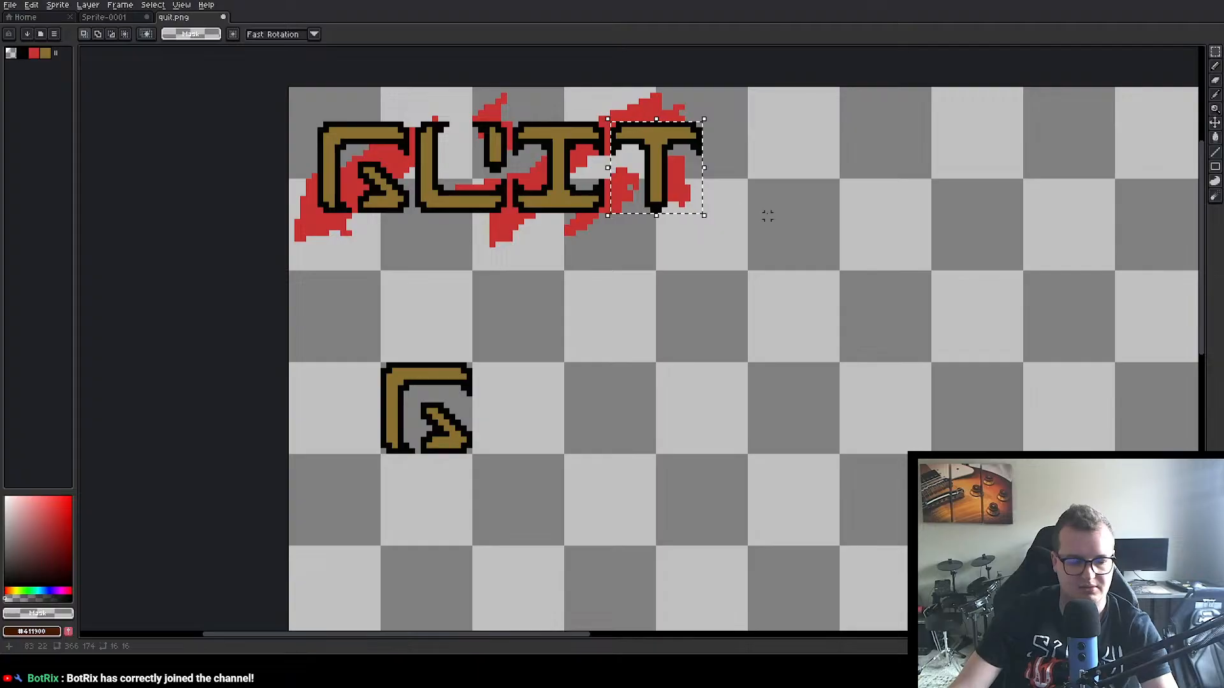
left_click(123, 18)
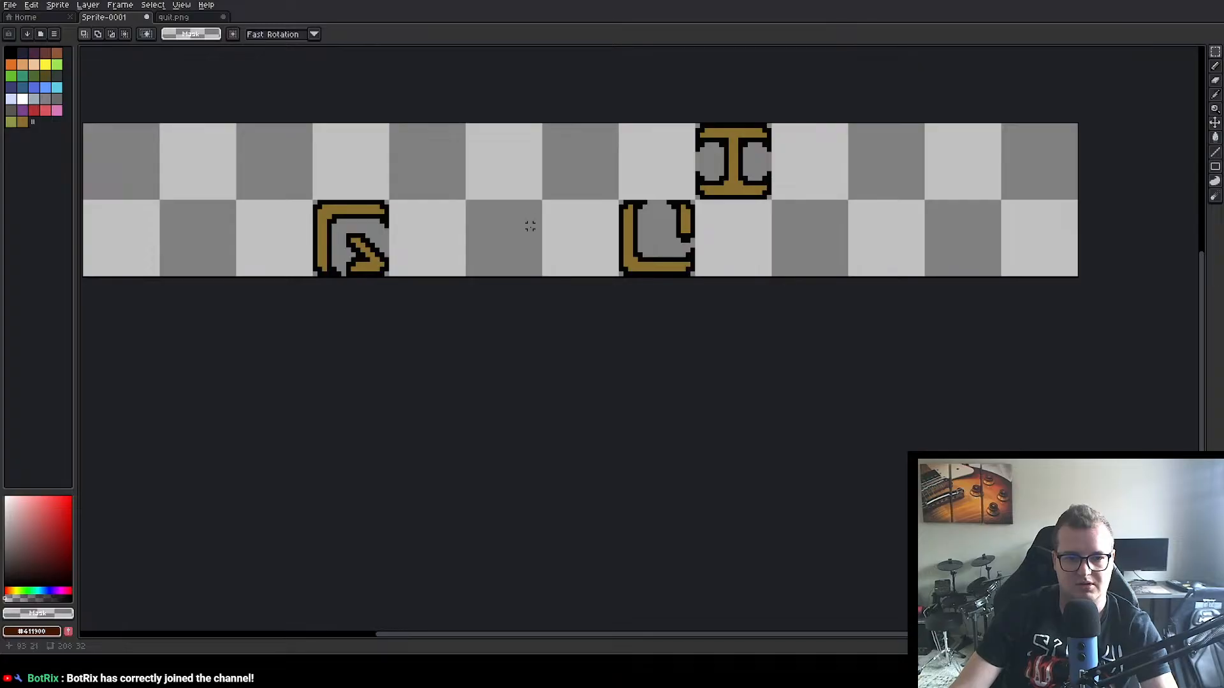
key("ctrl+v")
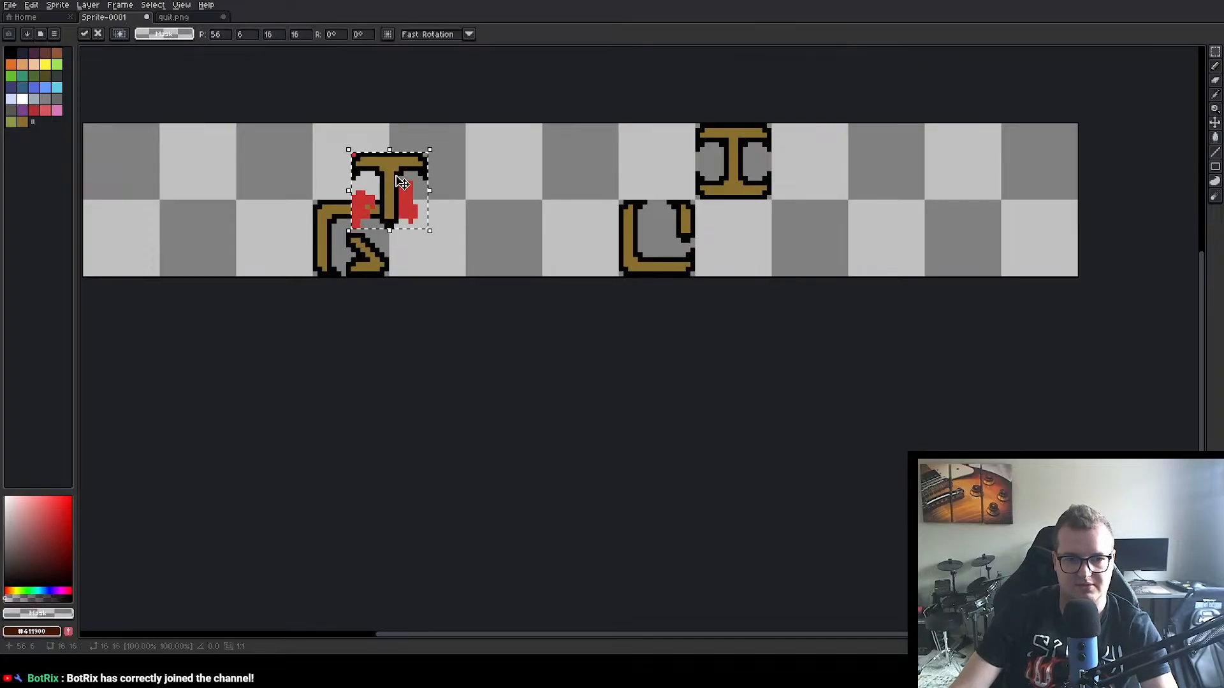
left_click_drag(396, 183, 587, 234)
left_click(562, 331)
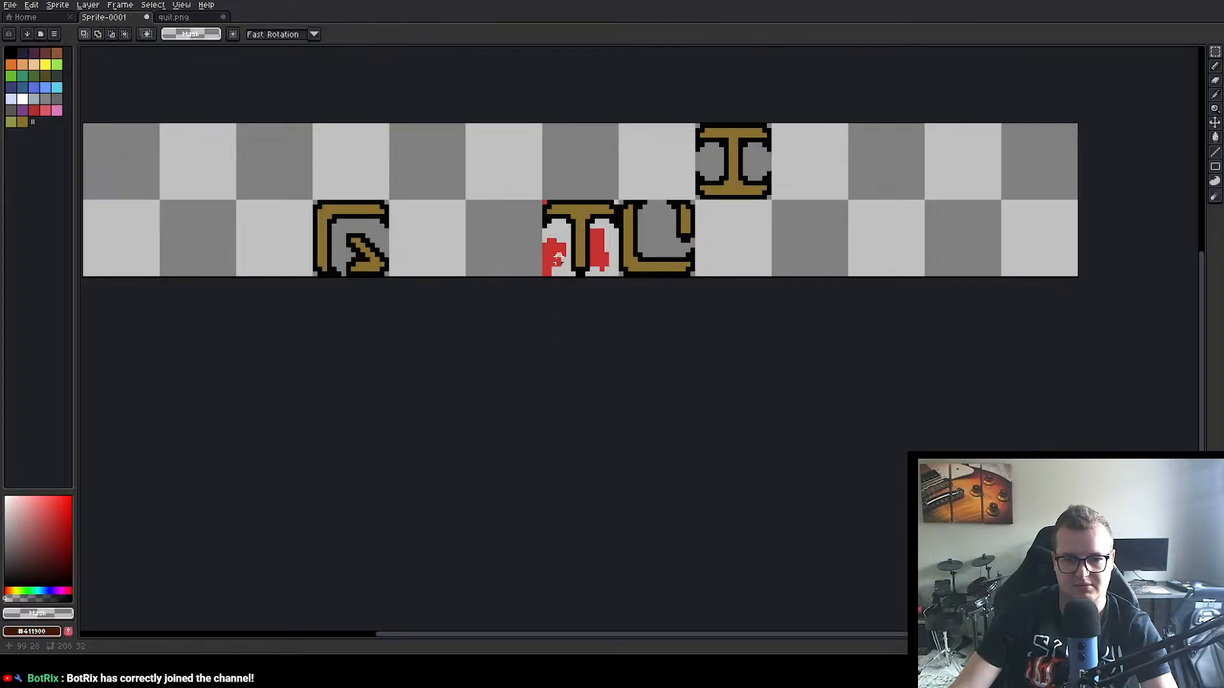
Step: Fill the red splatter on both sides of the T with transparency using the Paint Bucket
left_click(1215, 137)
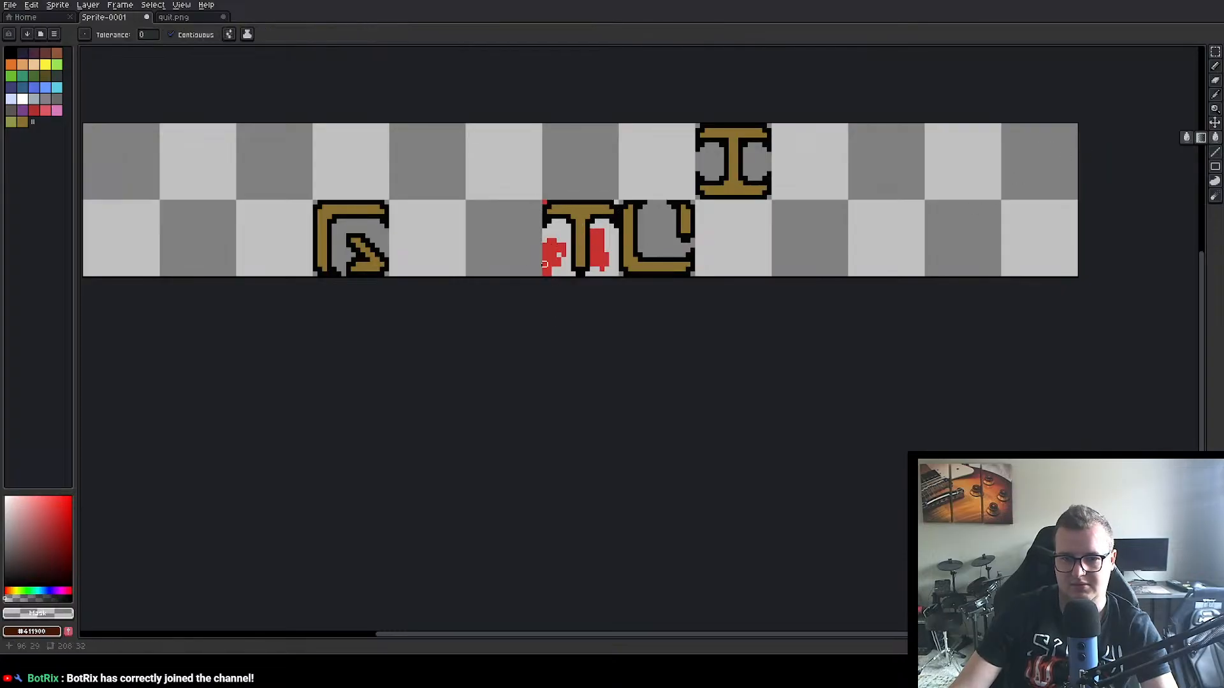
left_click(561, 257)
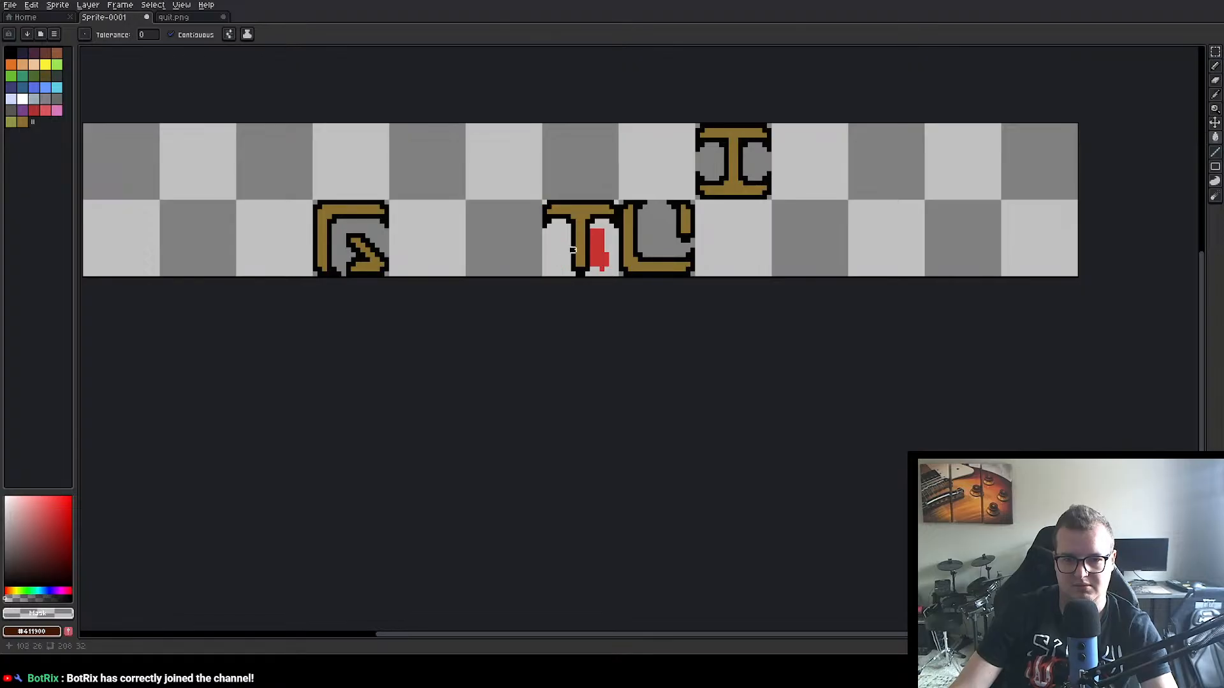
left_click(600, 258)
Step: Close quit.png without saving its changes, and open the main menu logo, settings.png and start.png
left_click(173, 18)
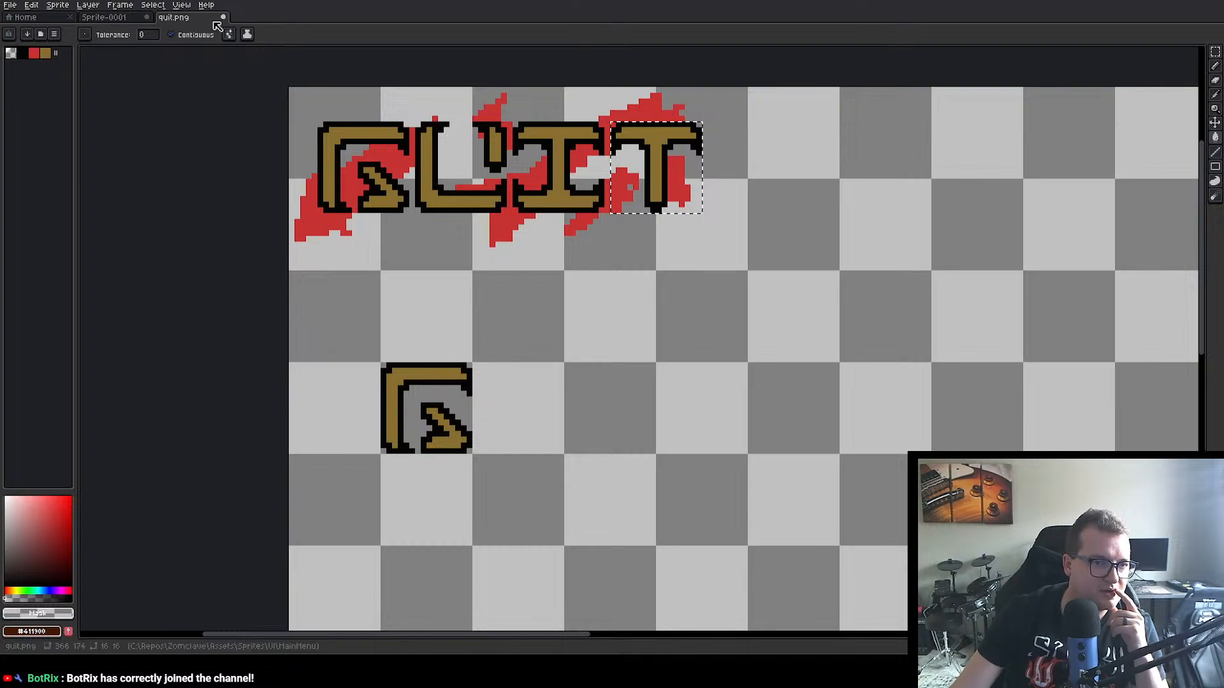
left_click(223, 17)
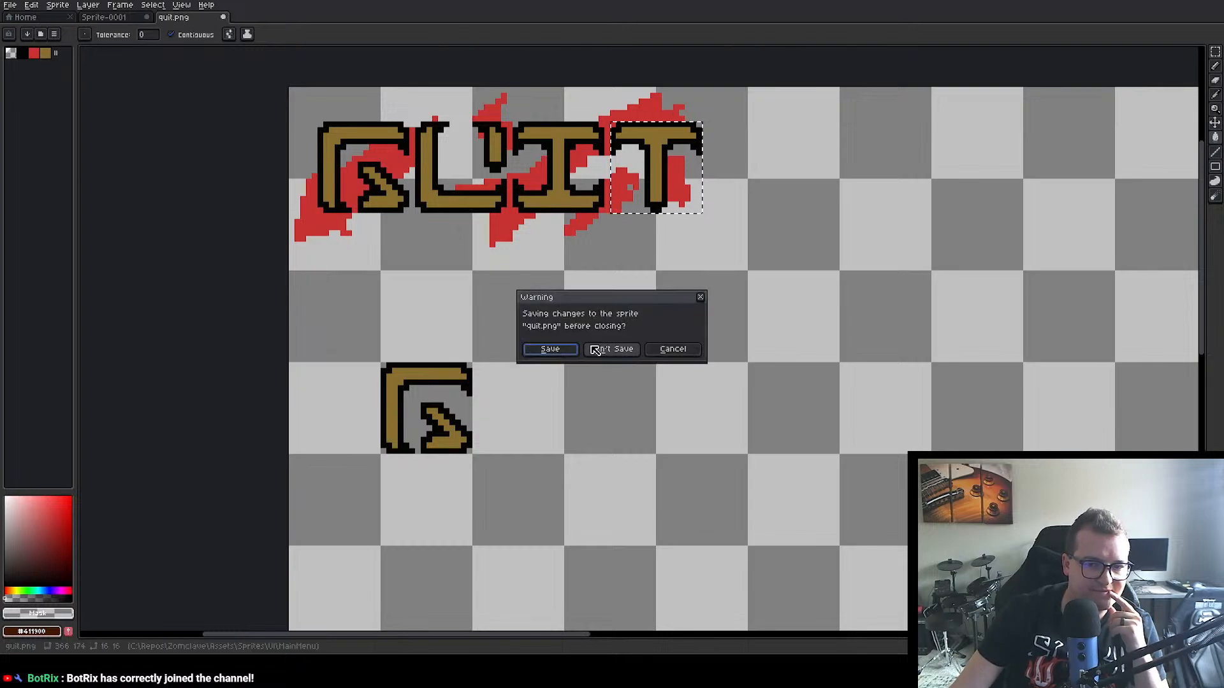
left_click(612, 348)
left_click(32, 17)
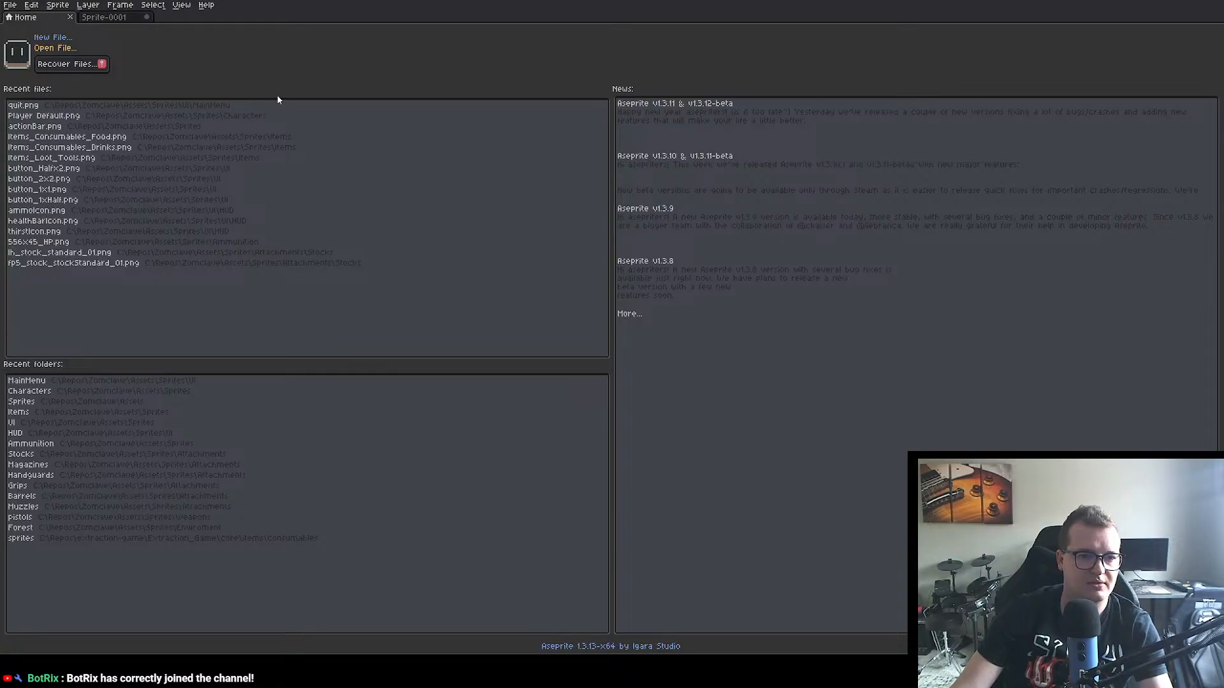
left_click(499, 333)
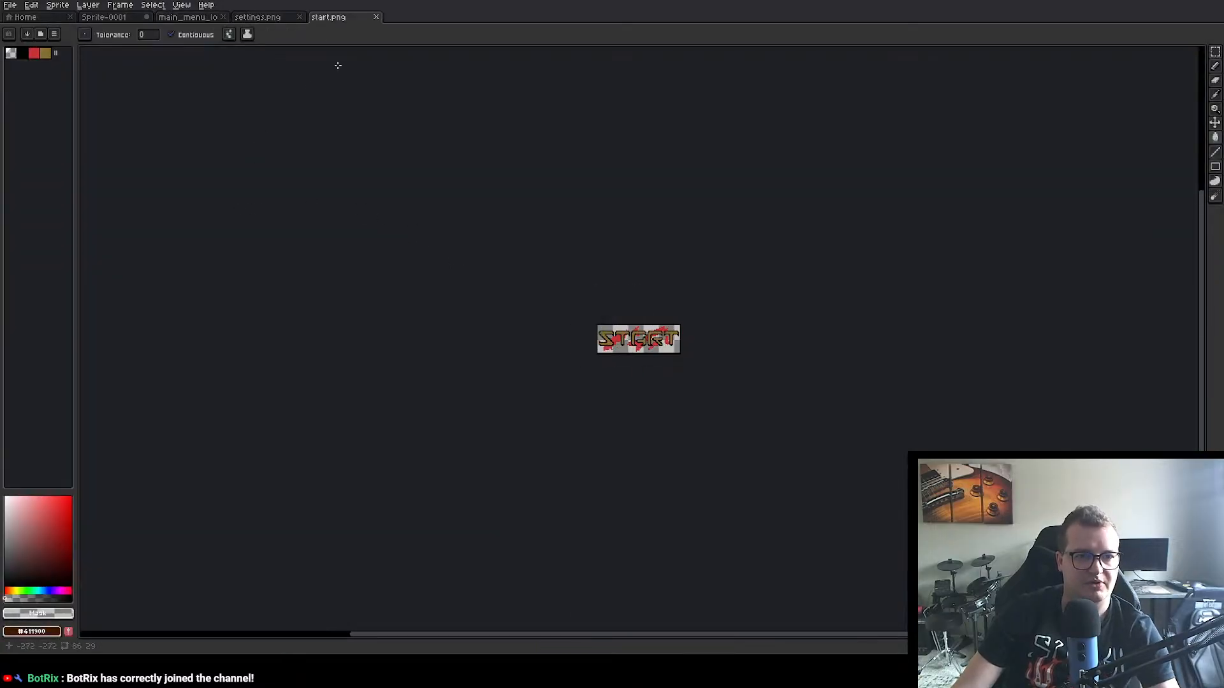
Step: Copy the 16×16 px S letter from start.png into Sprite-0001's sixth lower-row cell at position 80, 16
scroll(563, 319, "up", 3)
left_click_drag(563, 320, 429, 261)
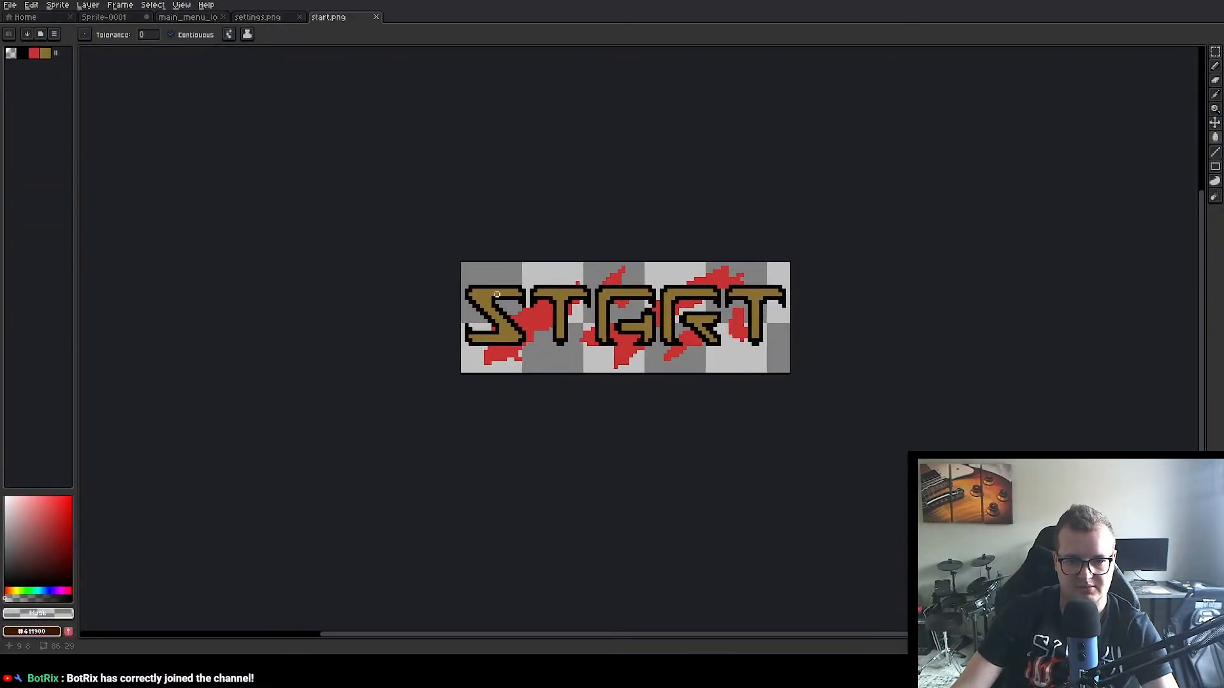
scroll(488, 293, "up", 1)
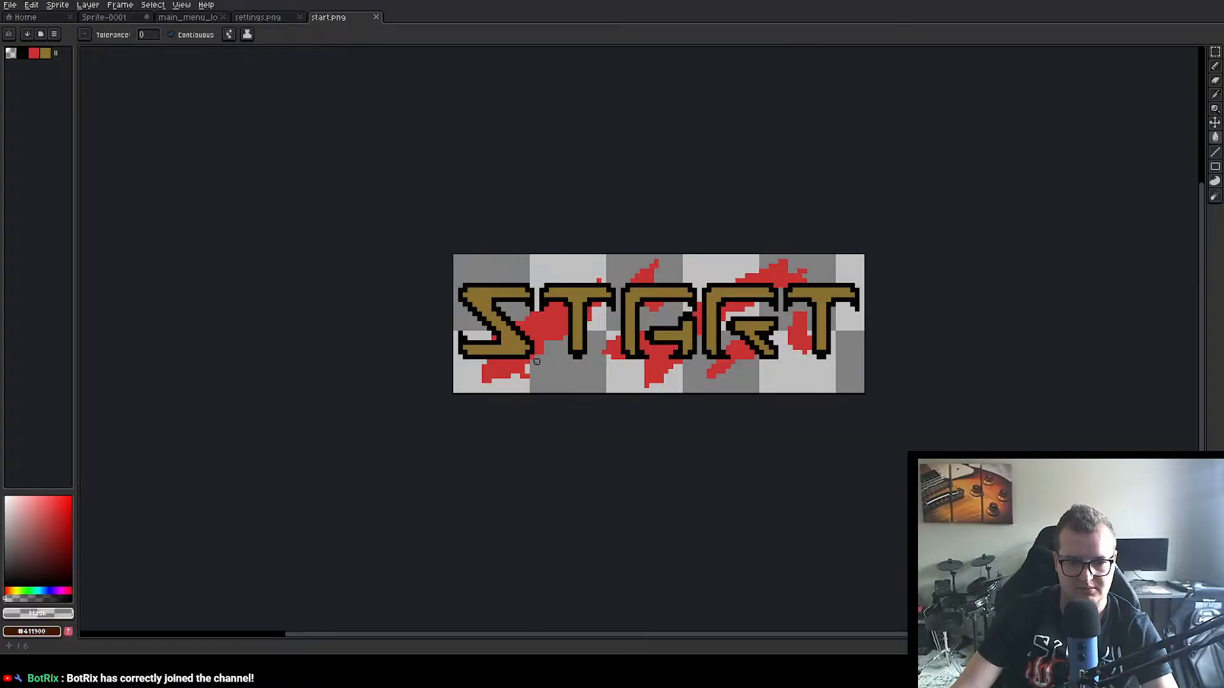
key("w")
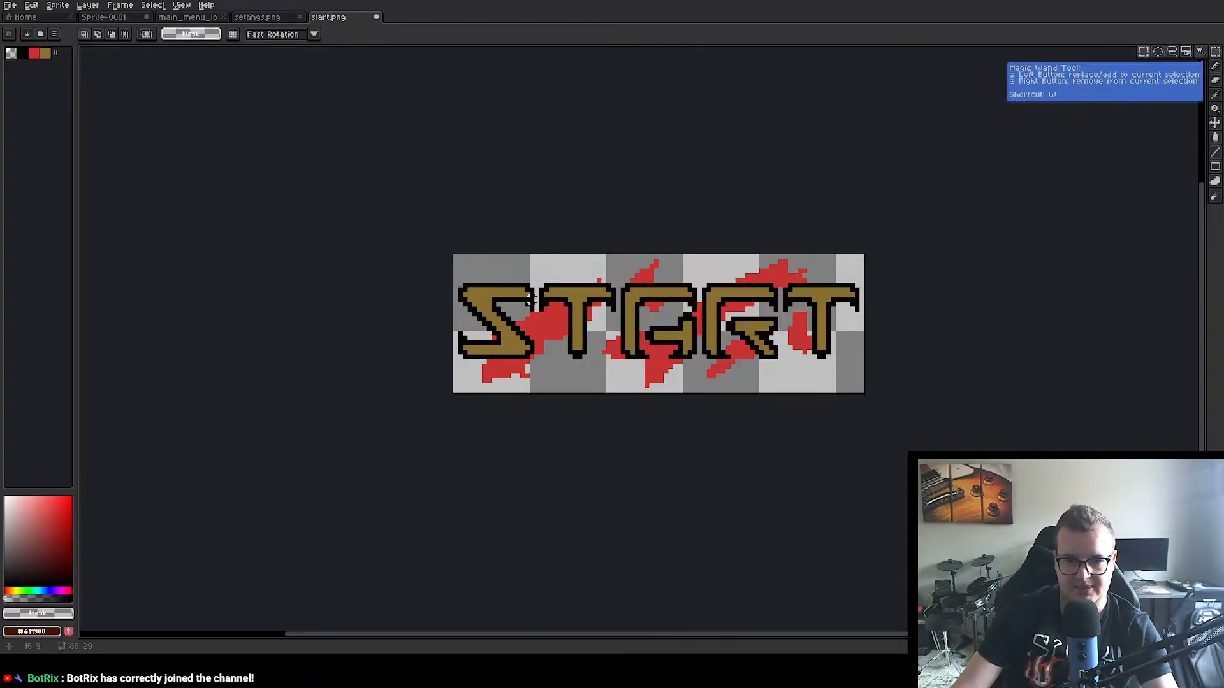
left_click_drag(457, 281, 537, 362)
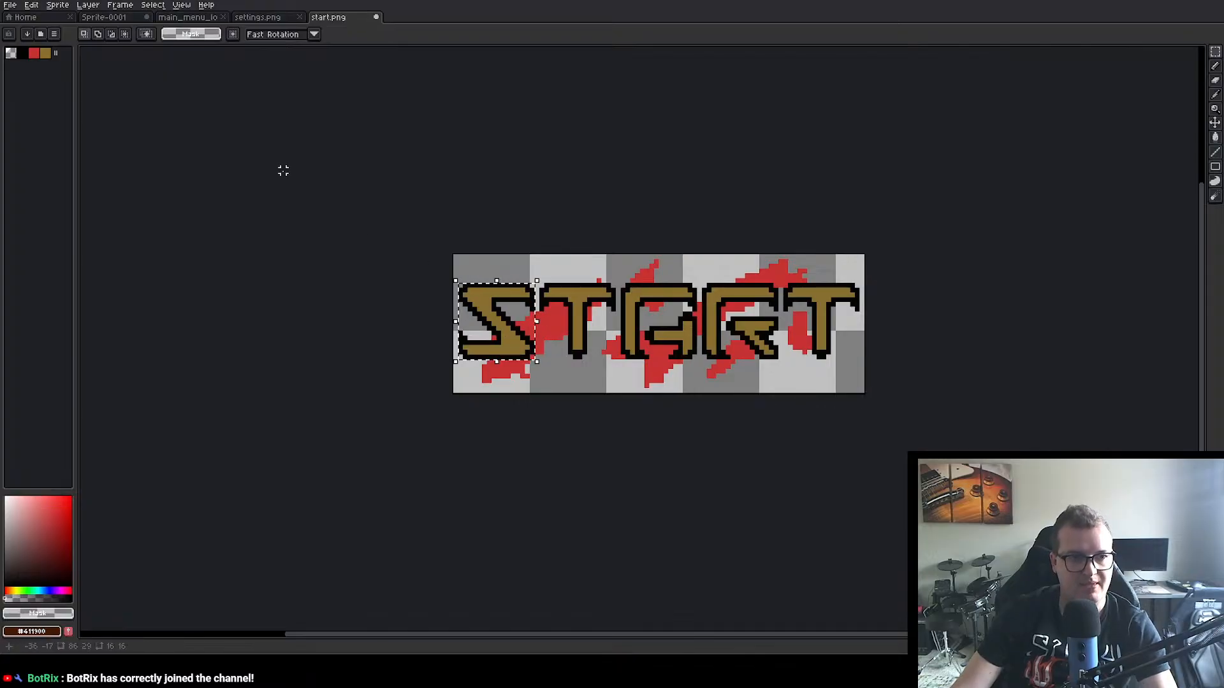
left_click(129, 18)
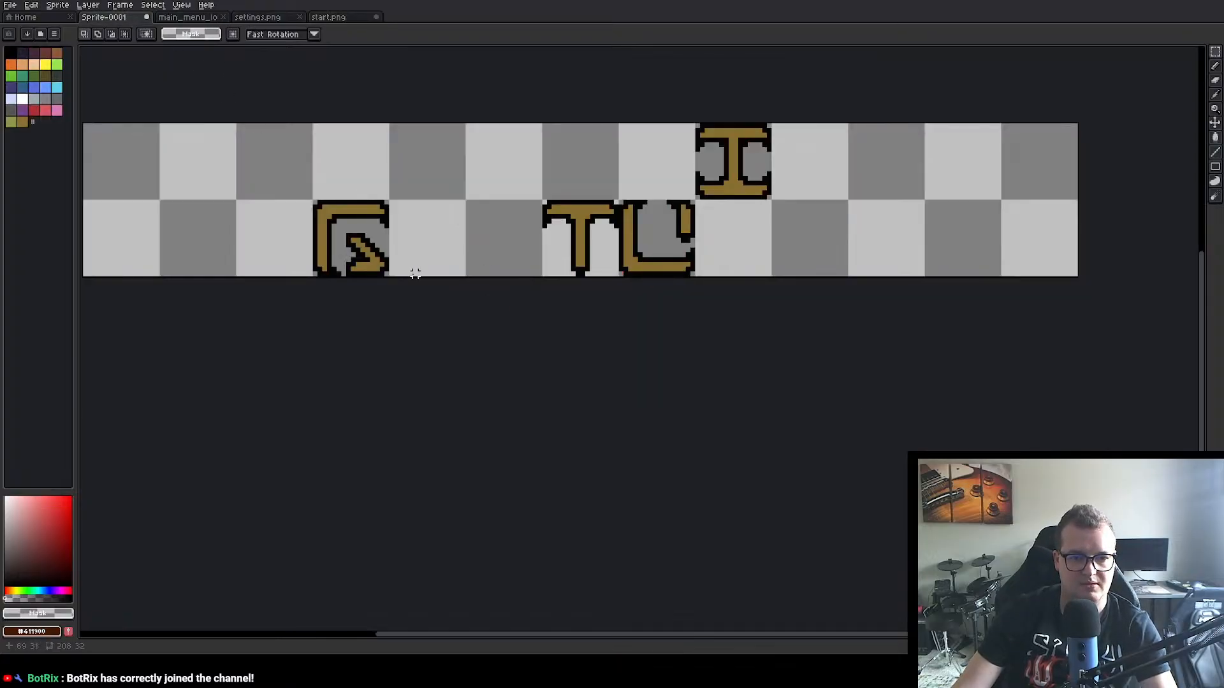
key("ctrl+v")
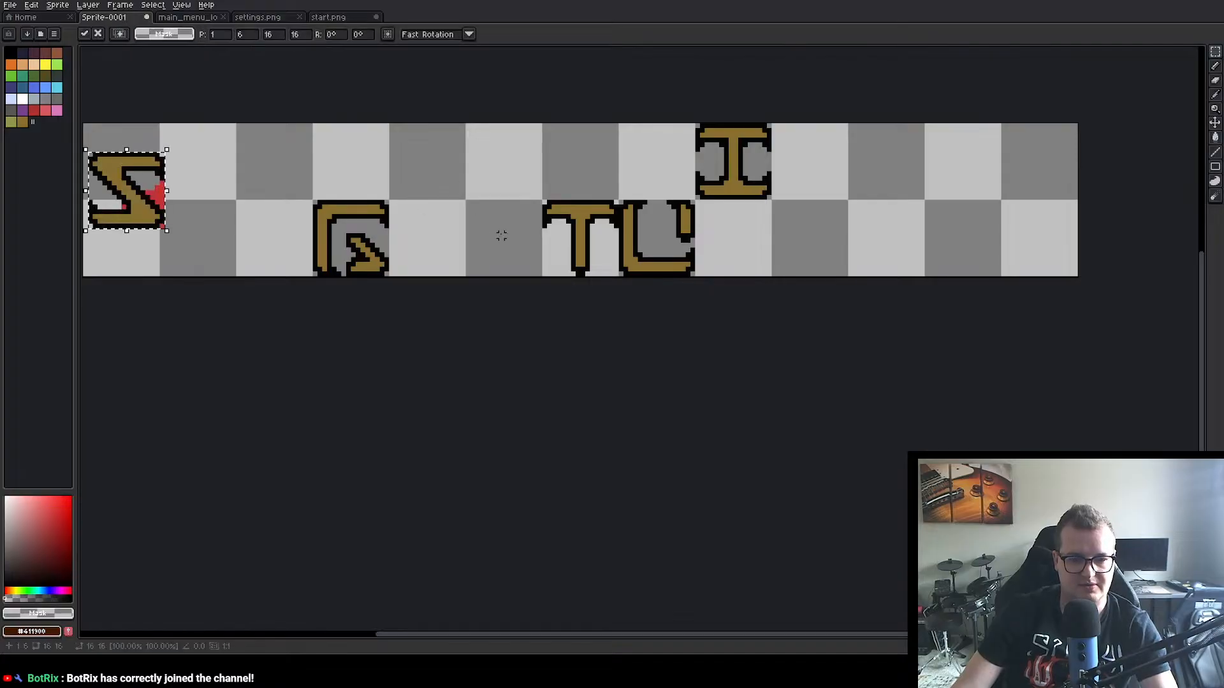
left_click_drag(130, 192, 508, 244)
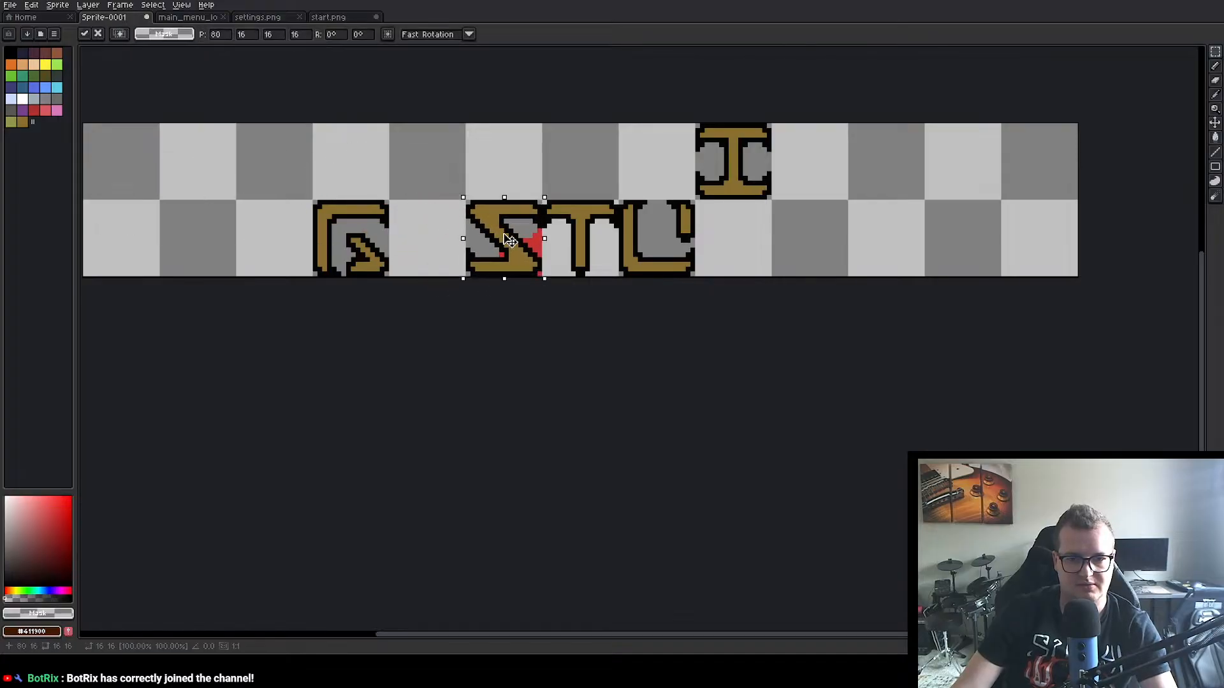
Step: Deselect the placed S and copy the 16×16 px A letter from start.png into Sprite-0001's first upper-row cell at position 0, 0
left_click(530, 316)
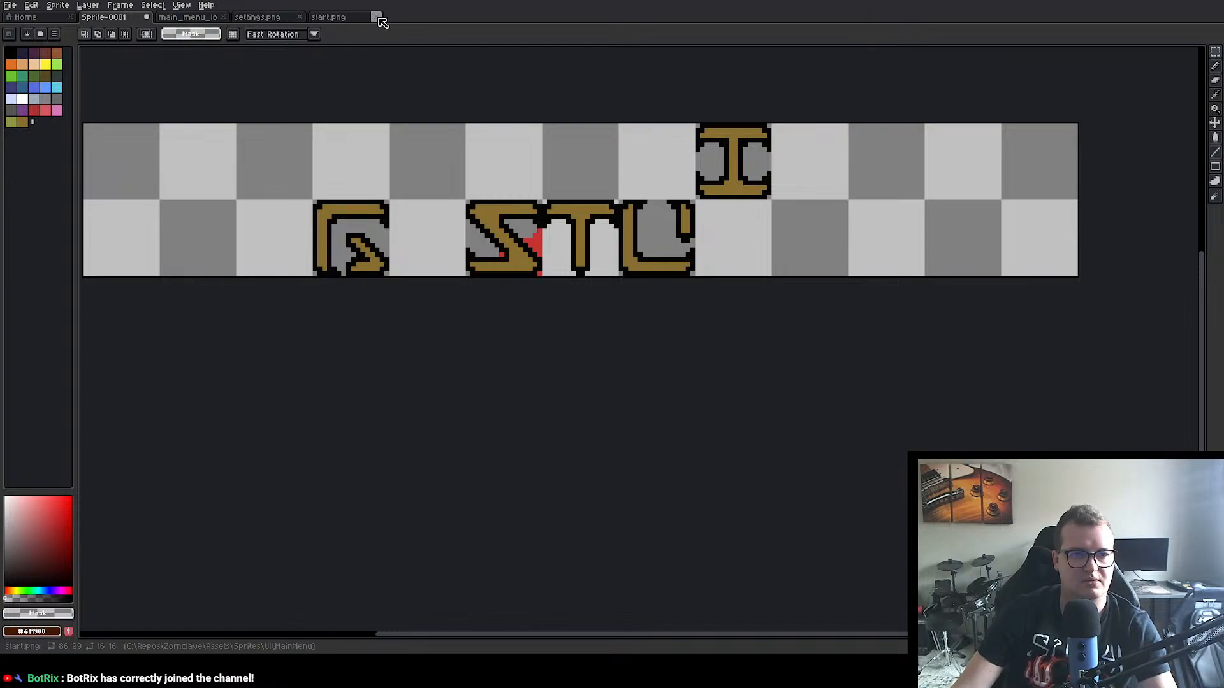
left_click(347, 20)
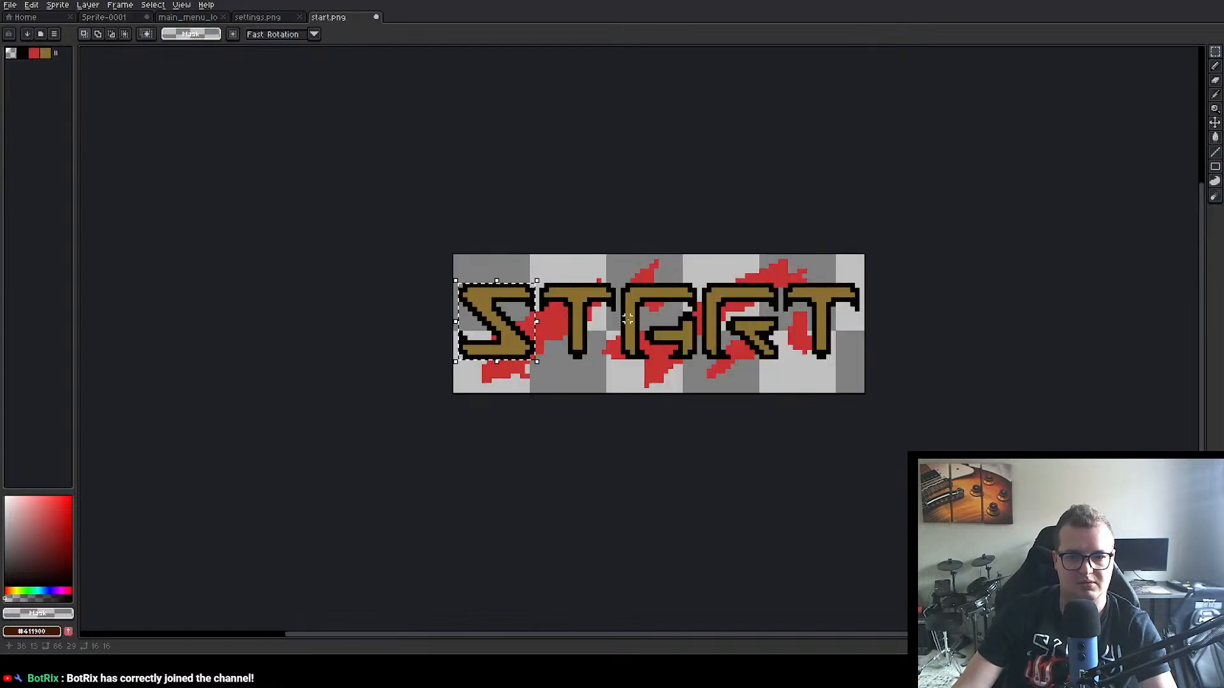
left_click_drag(621, 284, 700, 362)
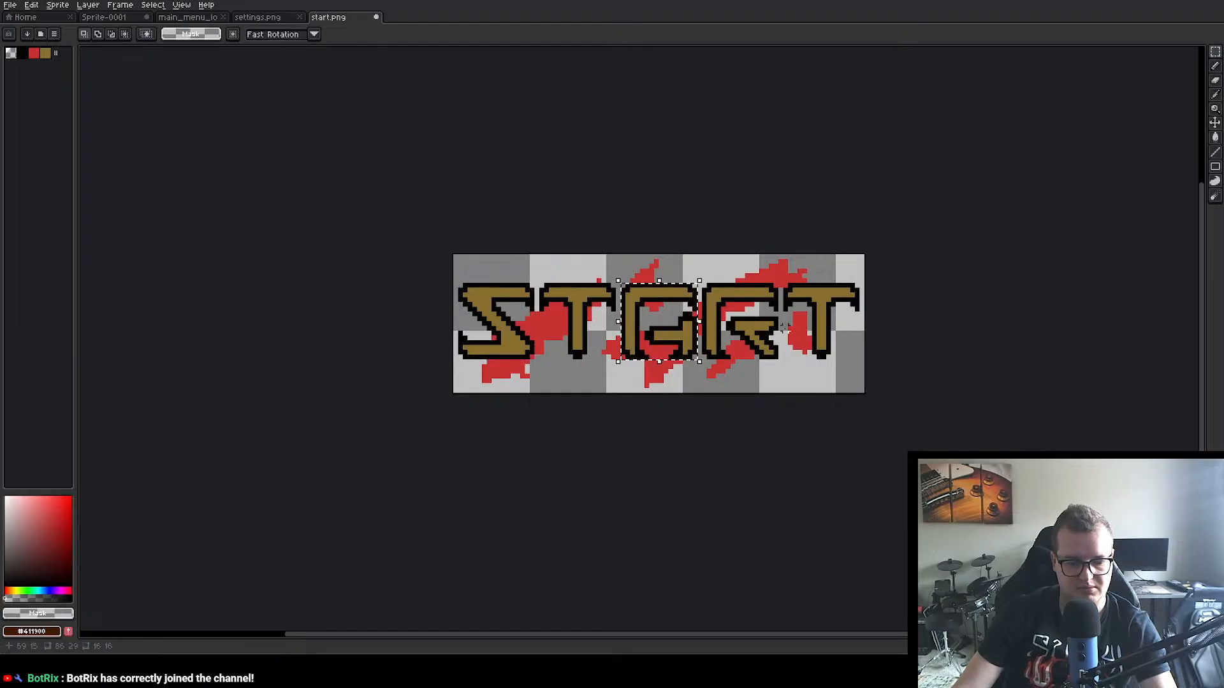
key("ctrl+c")
left_click(104, 17)
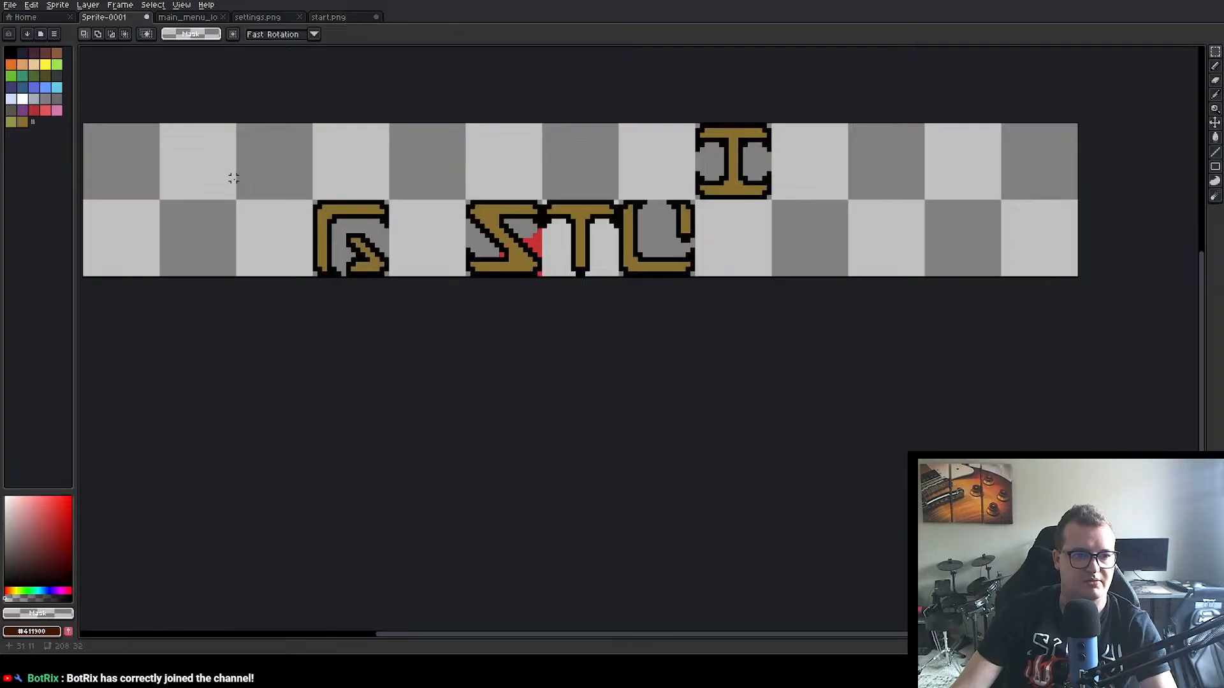
key("ctrl+v")
left_click_drag(290, 213, 124, 186)
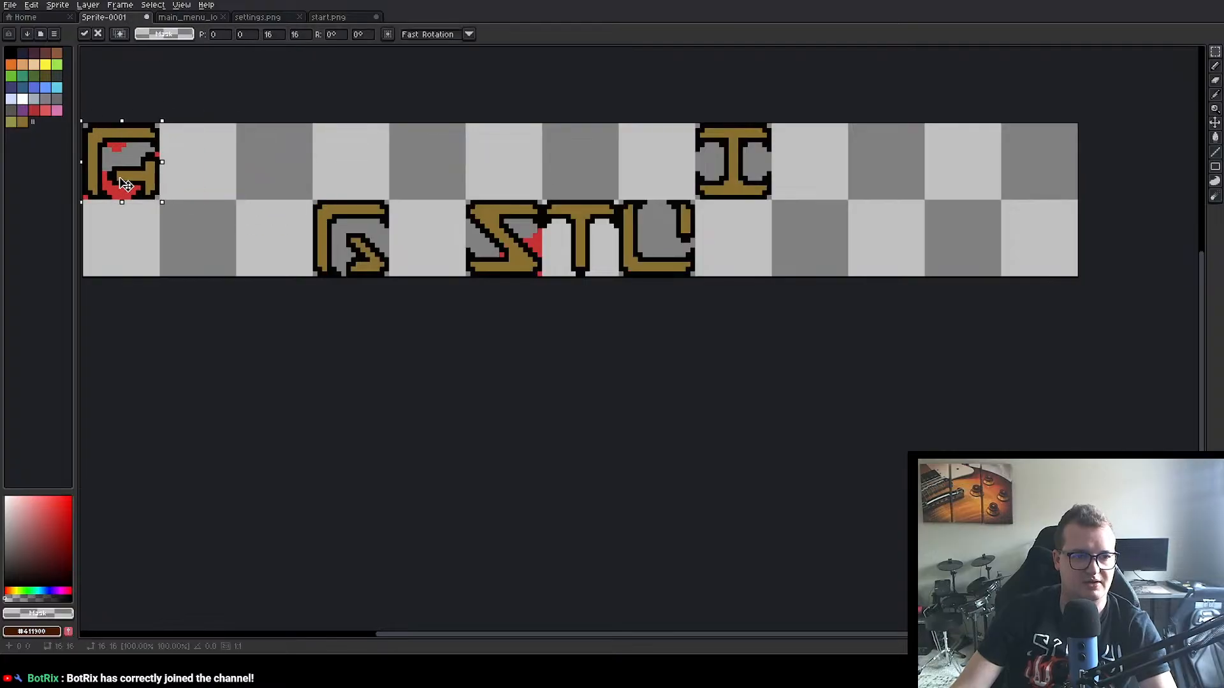
left_click(186, 317)
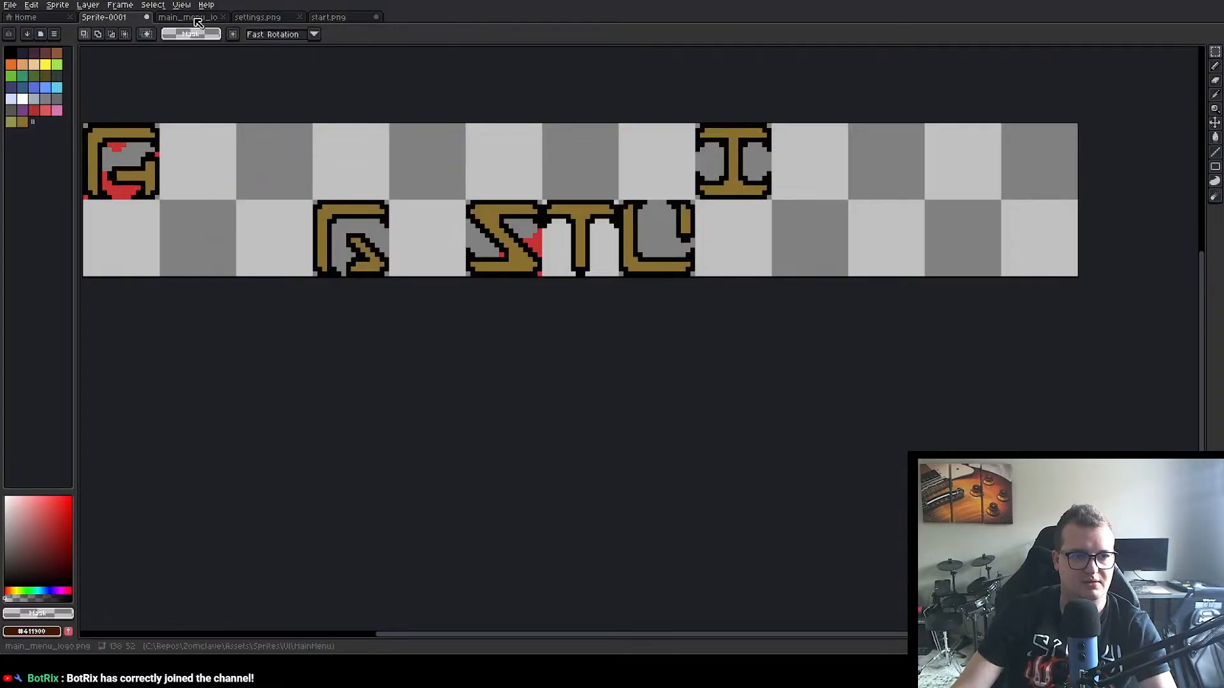
Step: Copy the 16×16 px R letter from start.png into Sprite-0001's fifth lower-row cell at position 64, 16
left_click(329, 18)
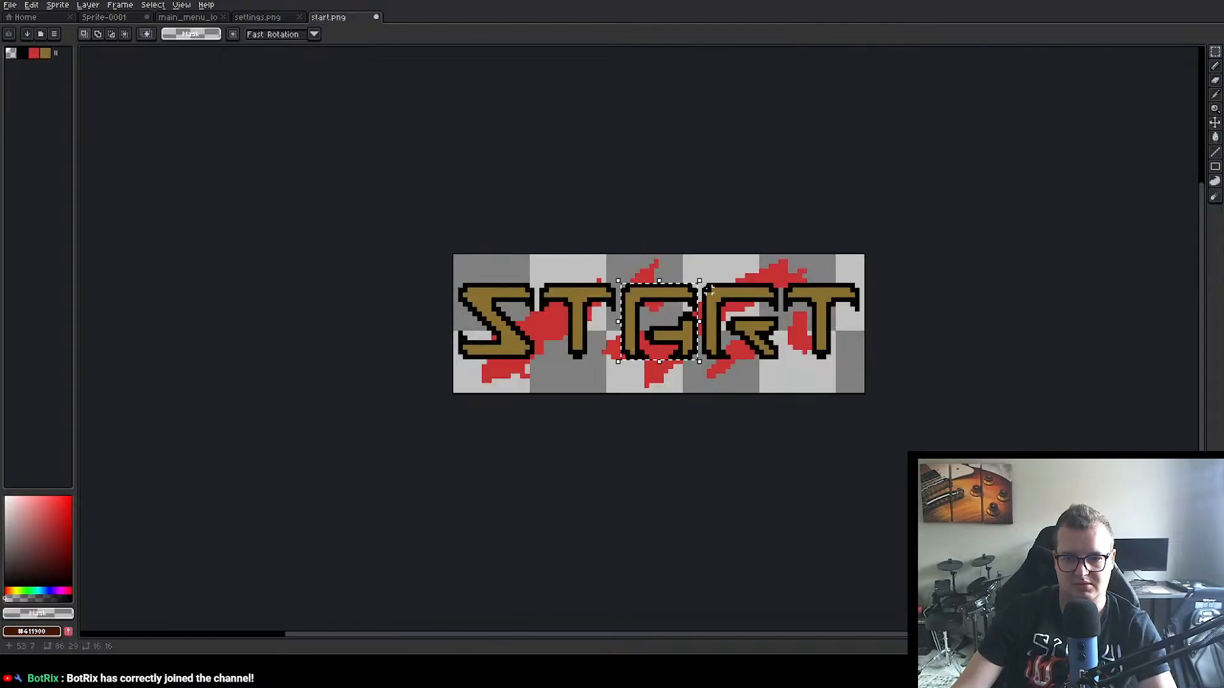
left_click_drag(701, 284, 780, 361)
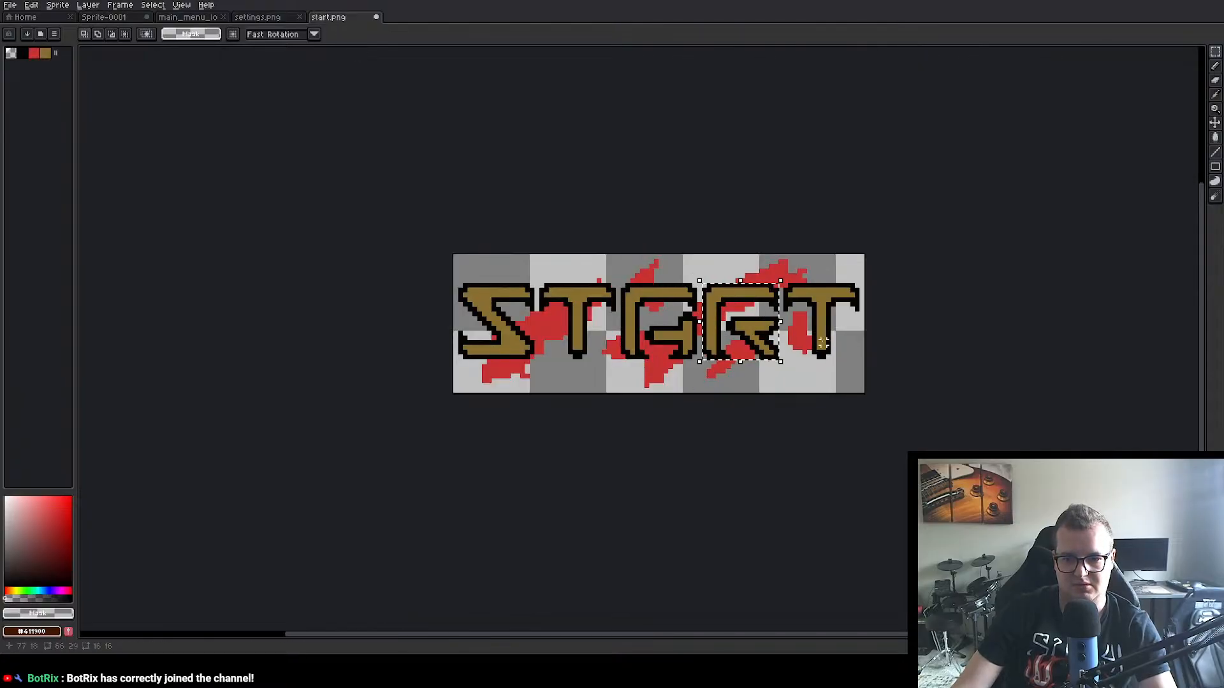
left_click(119, 18)
key("ctrl+v")
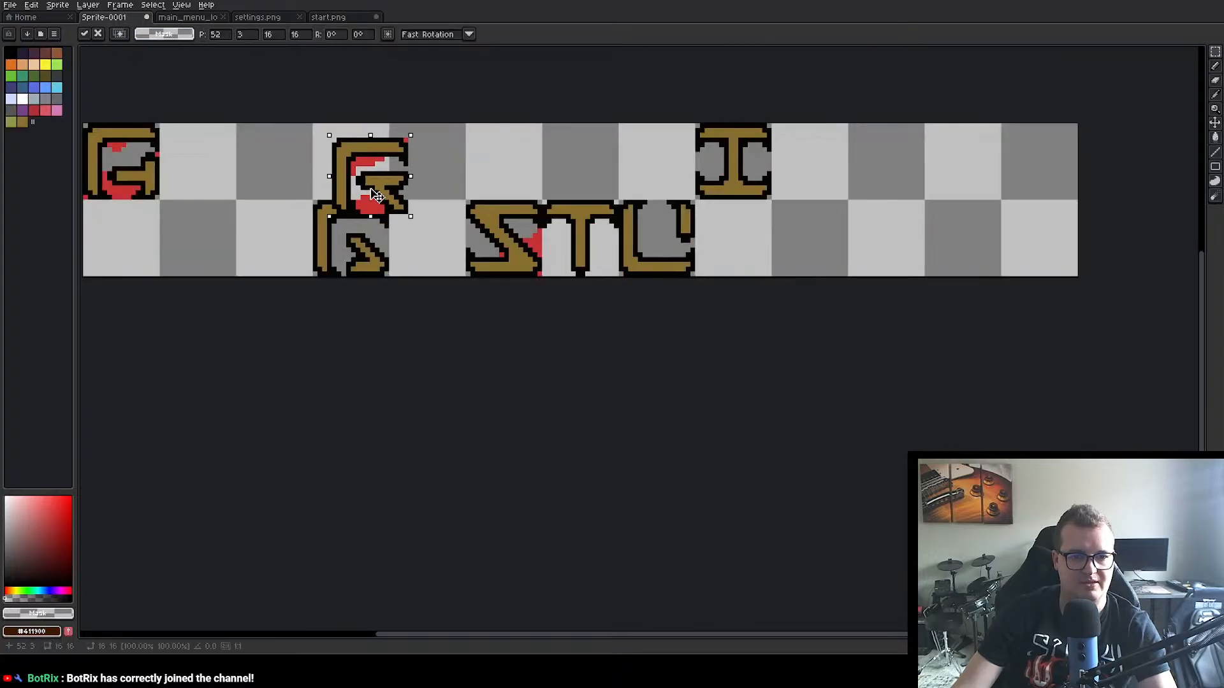
left_click_drag(373, 213, 432, 261)
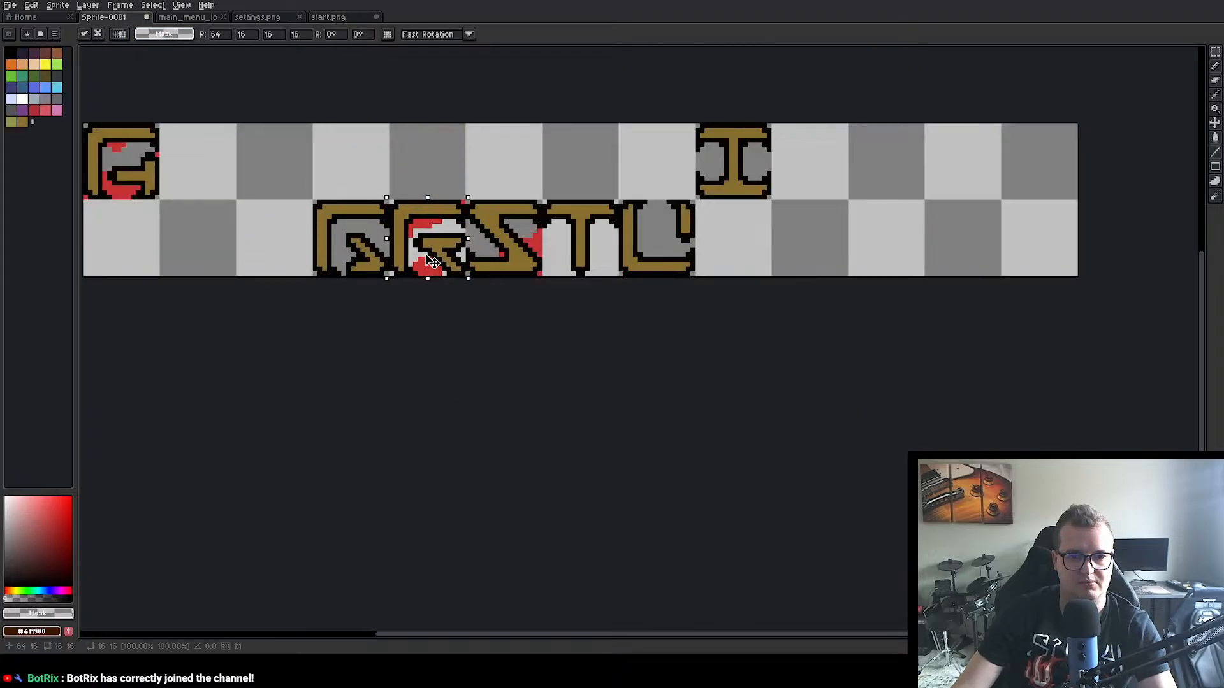
left_click(444, 336)
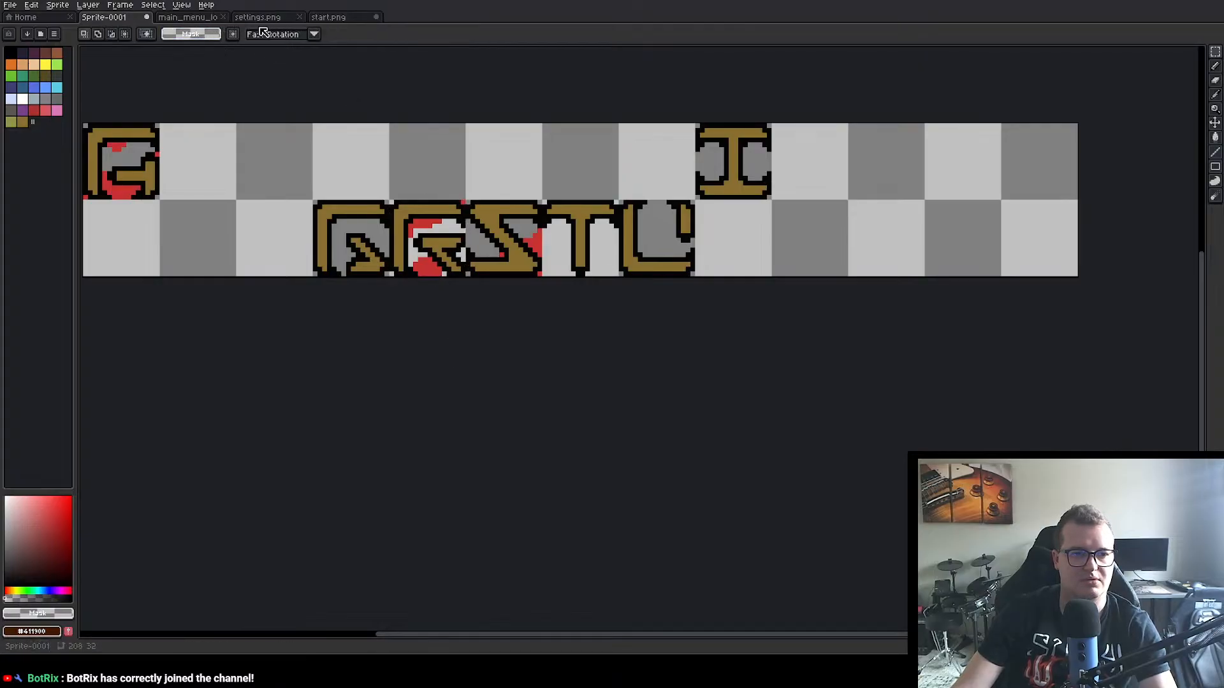
Step: Close start.png without saving its changes
left_click(343, 19)
left_click(376, 17)
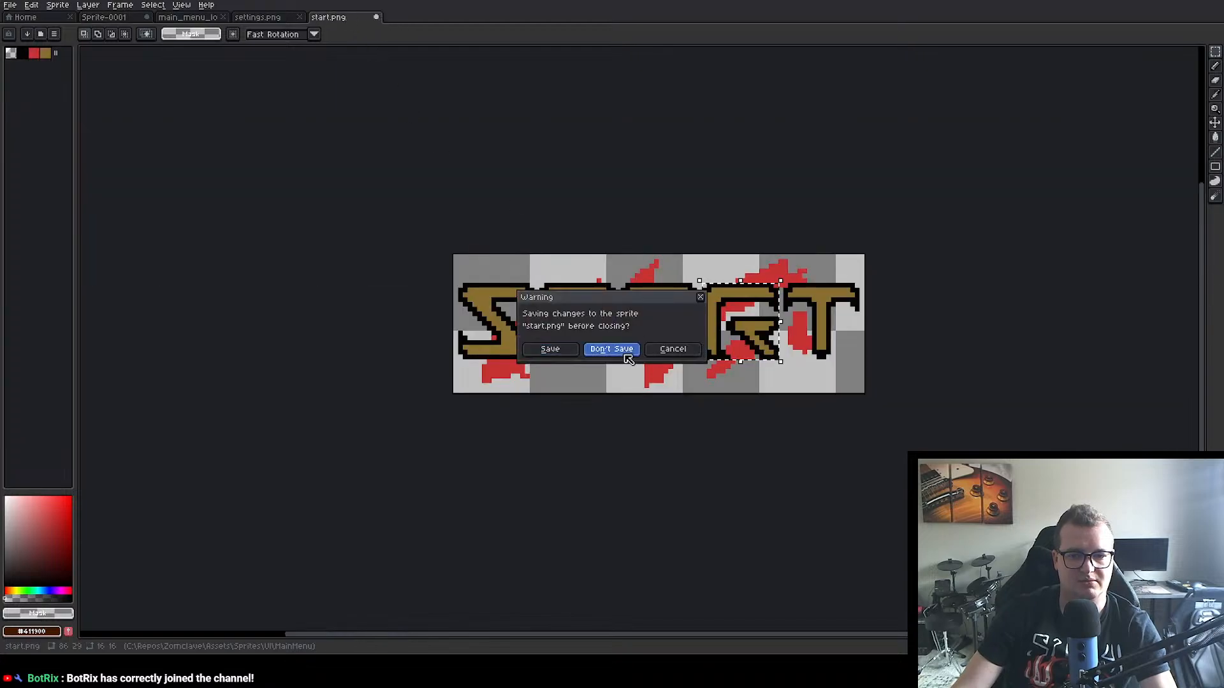
left_click(625, 356)
Step: Copy the 16×16 px E letter from settings.png into Sprite-0001's fifth upper-row cell at position 64, 0
scroll(631, 427, "up", 3)
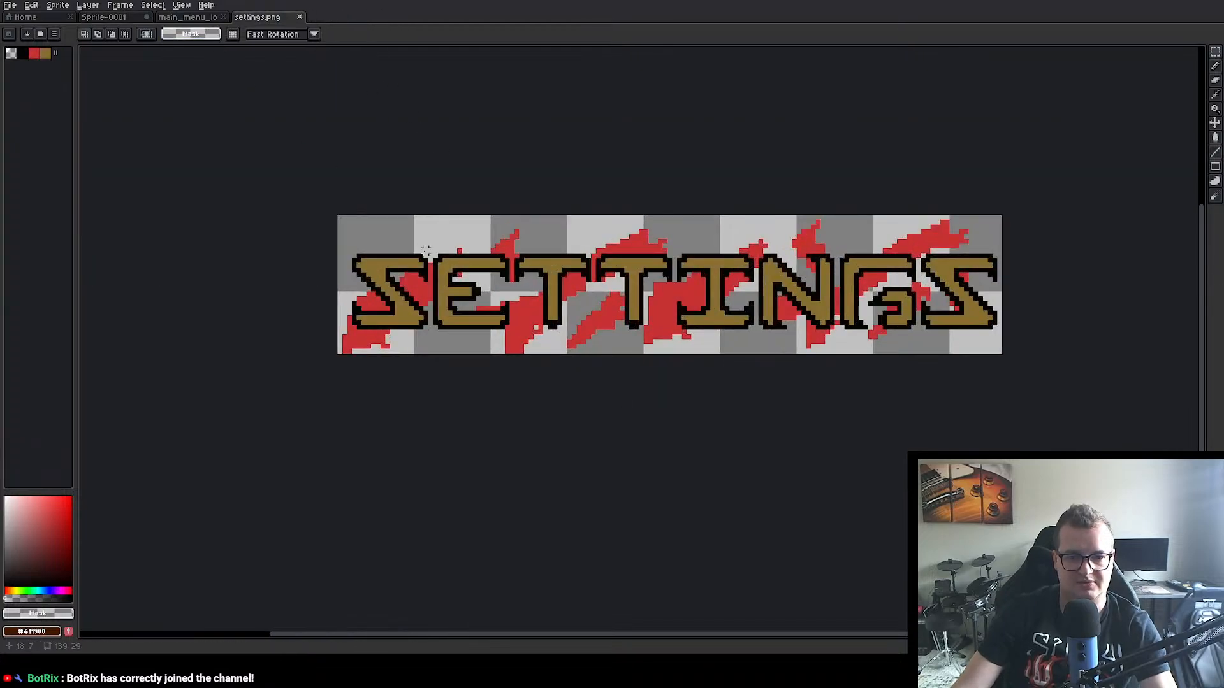
left_click_drag(432, 253, 512, 332)
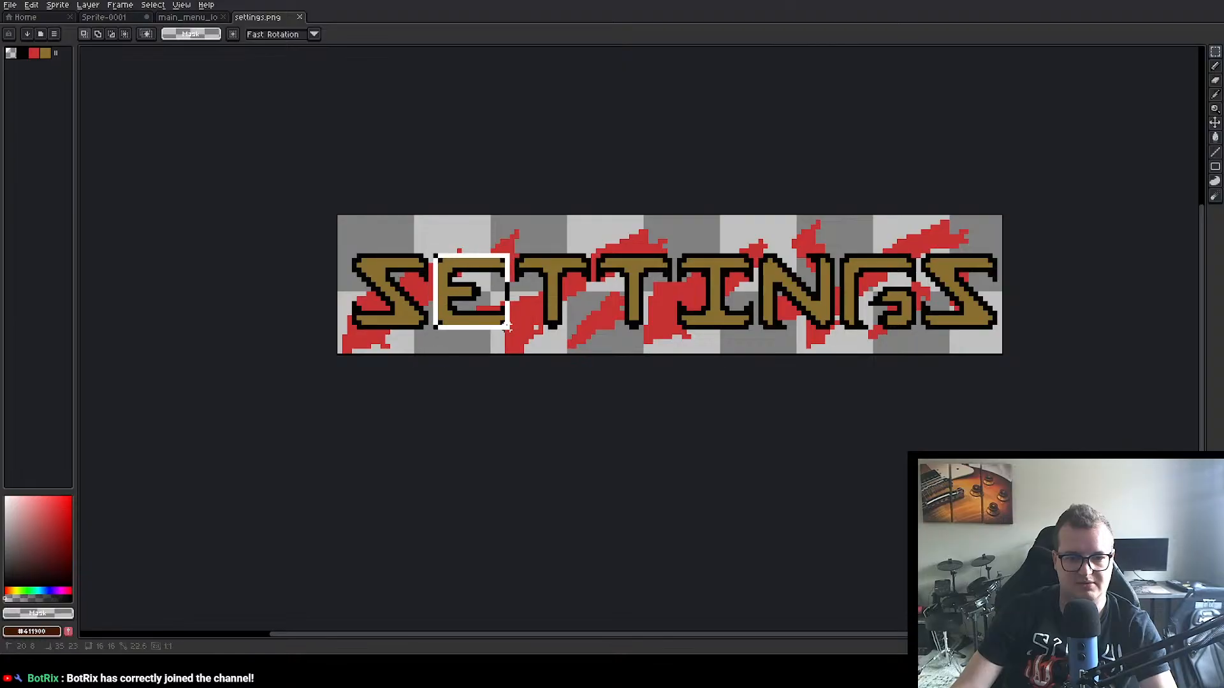
left_click(111, 17)
left_click_drag(235, 172, 432, 160)
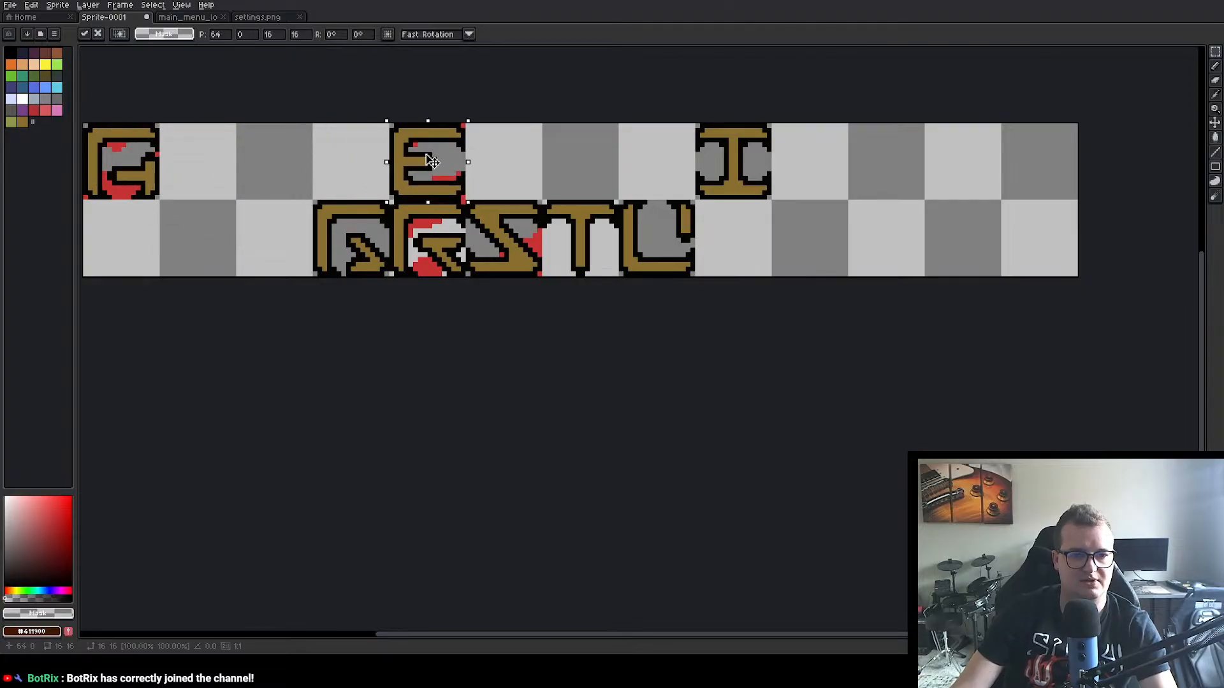
key("Return")
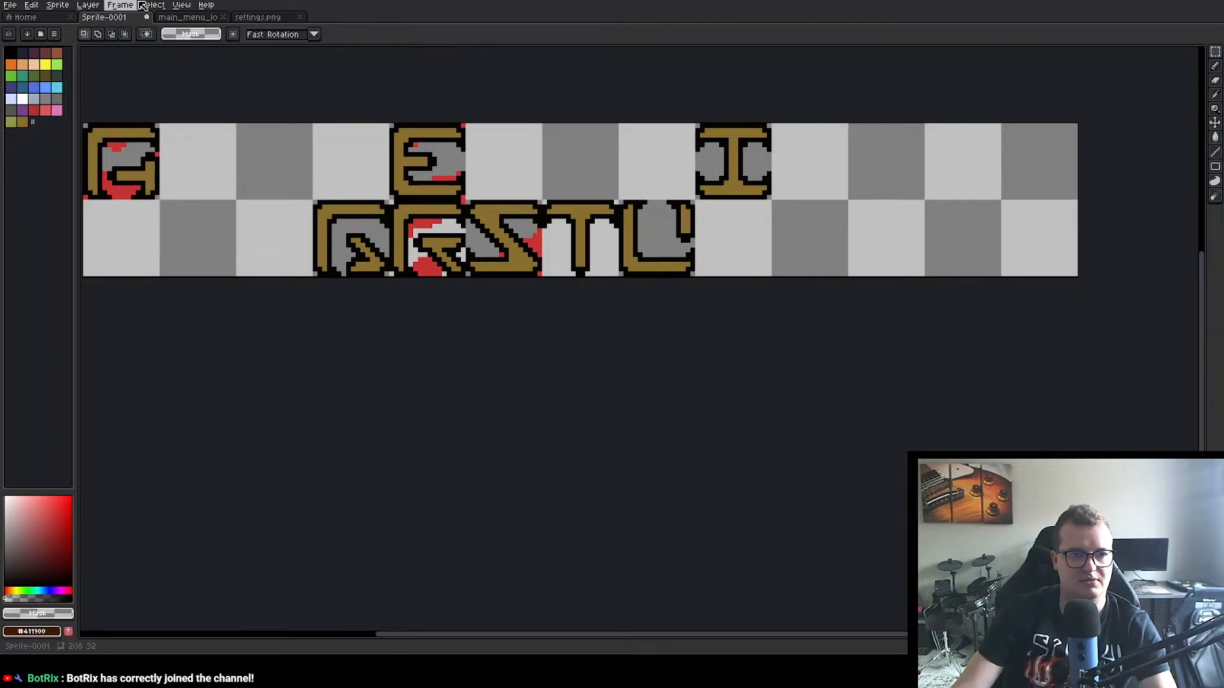
Step: Copy the 16×16 px N letter from settings.png into Sprite-0001's first lower-row cell at position 0, 16 and deselect it
left_click(258, 18)
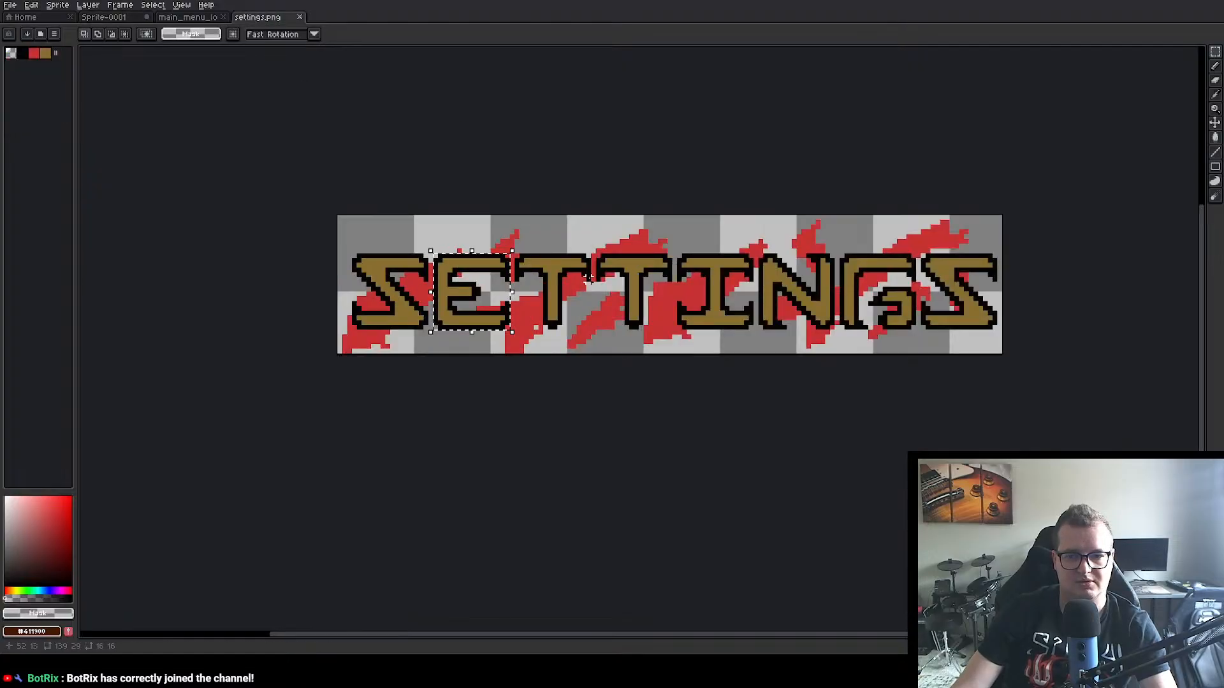
left_click(122, 17)
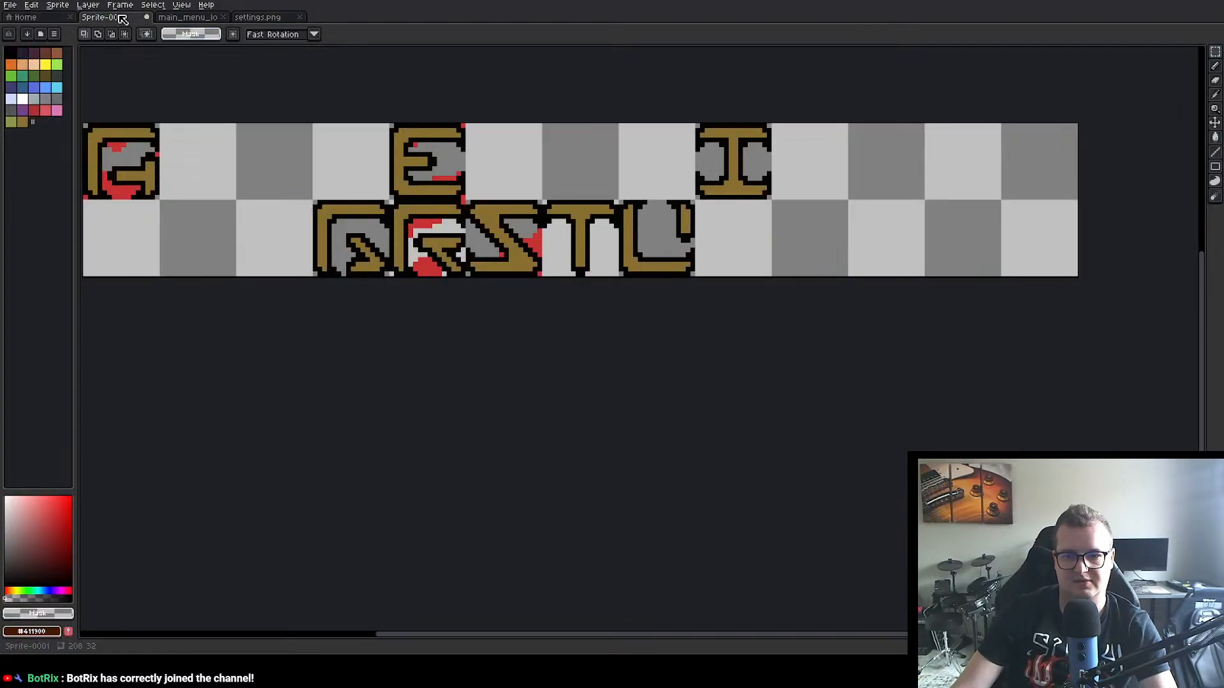
left_click(257, 17)
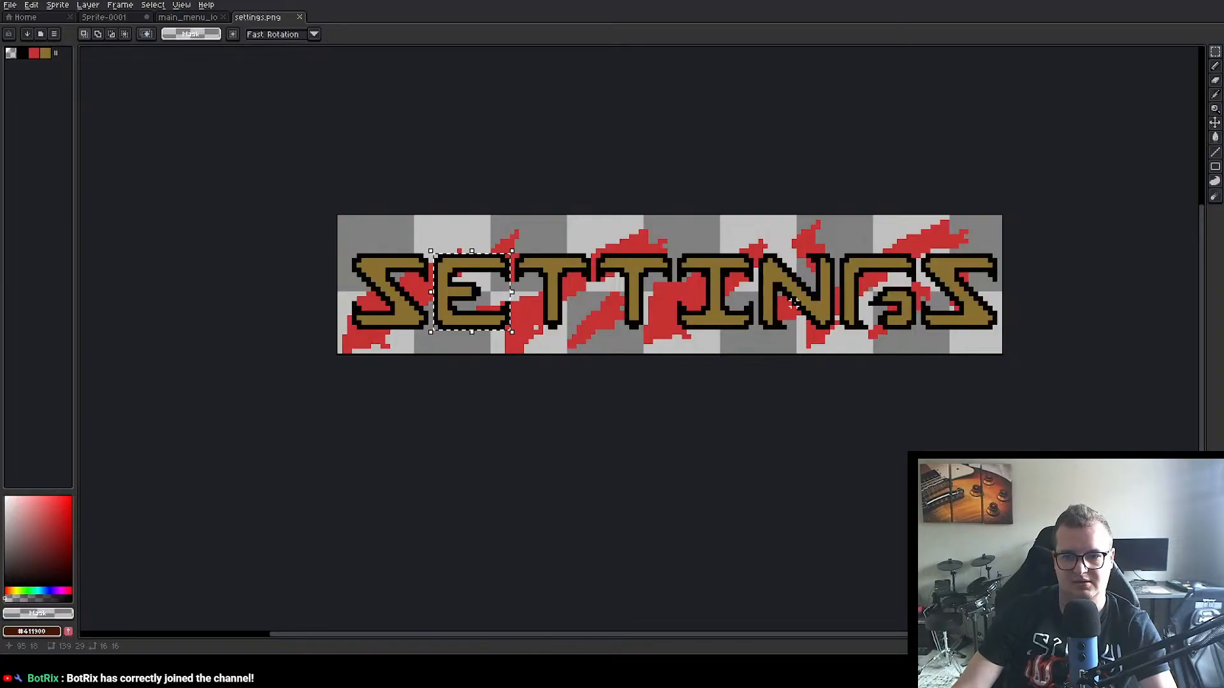
left_click_drag(756, 252, 833, 331)
key("ctrl+c")
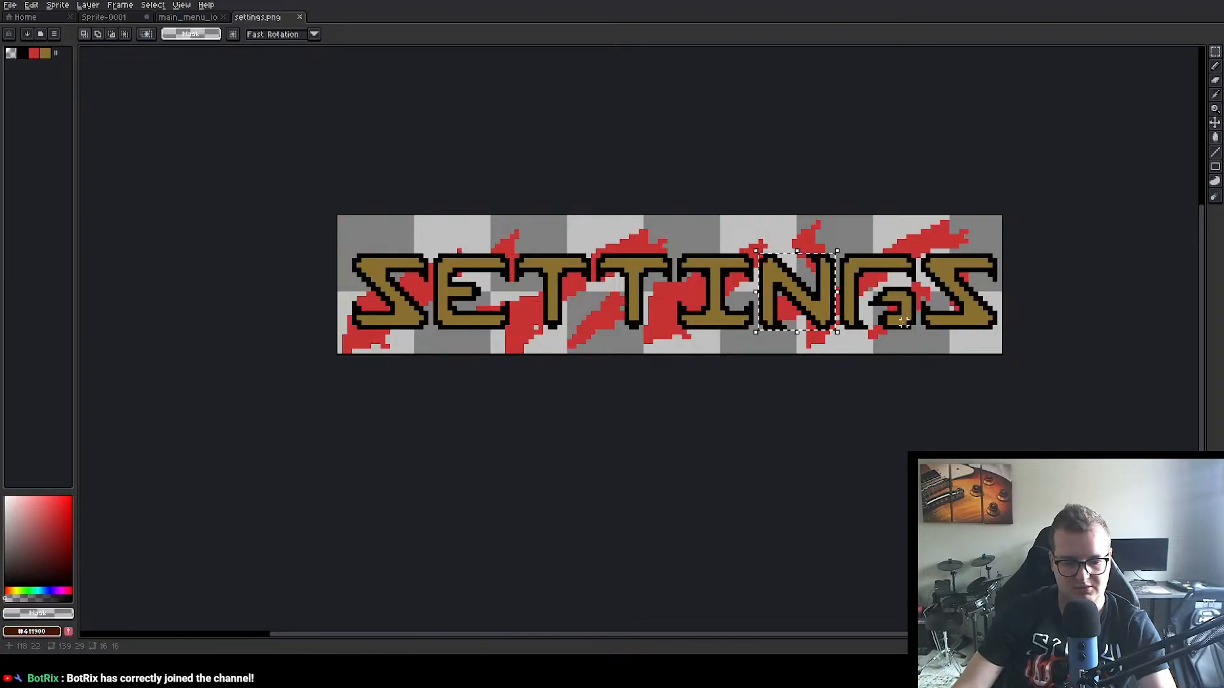
key("ctrl+Tab")
key("ctrl+v")
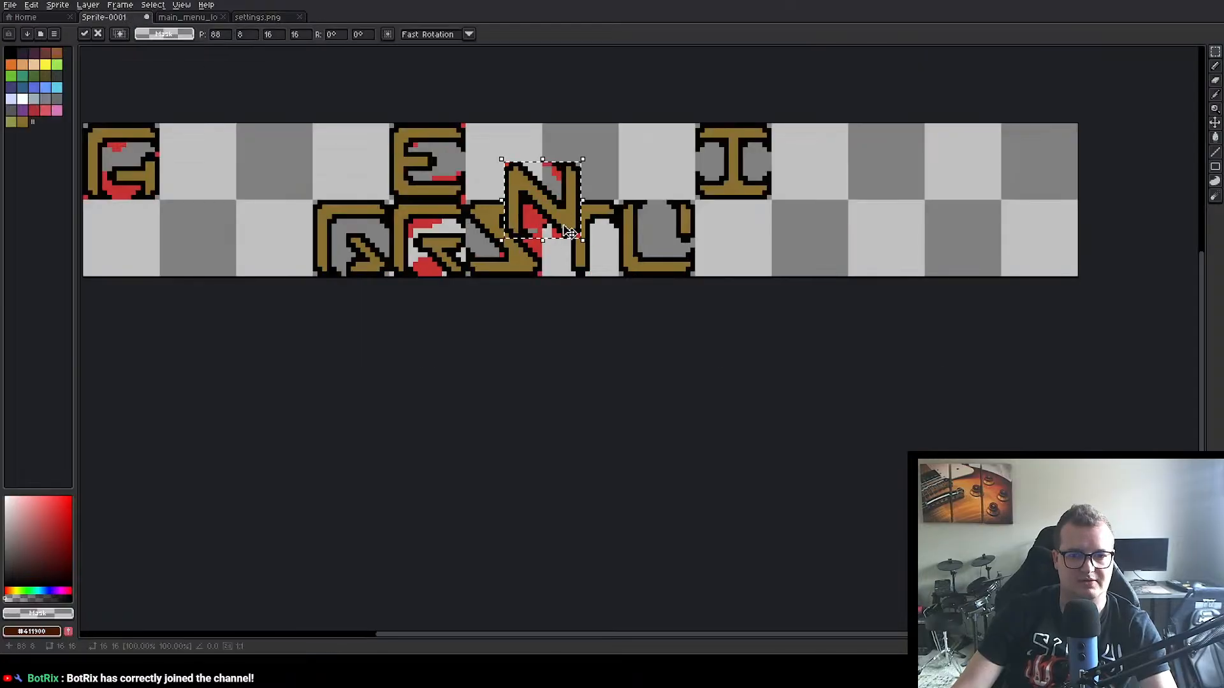
left_click_drag(555, 213, 416, 249)
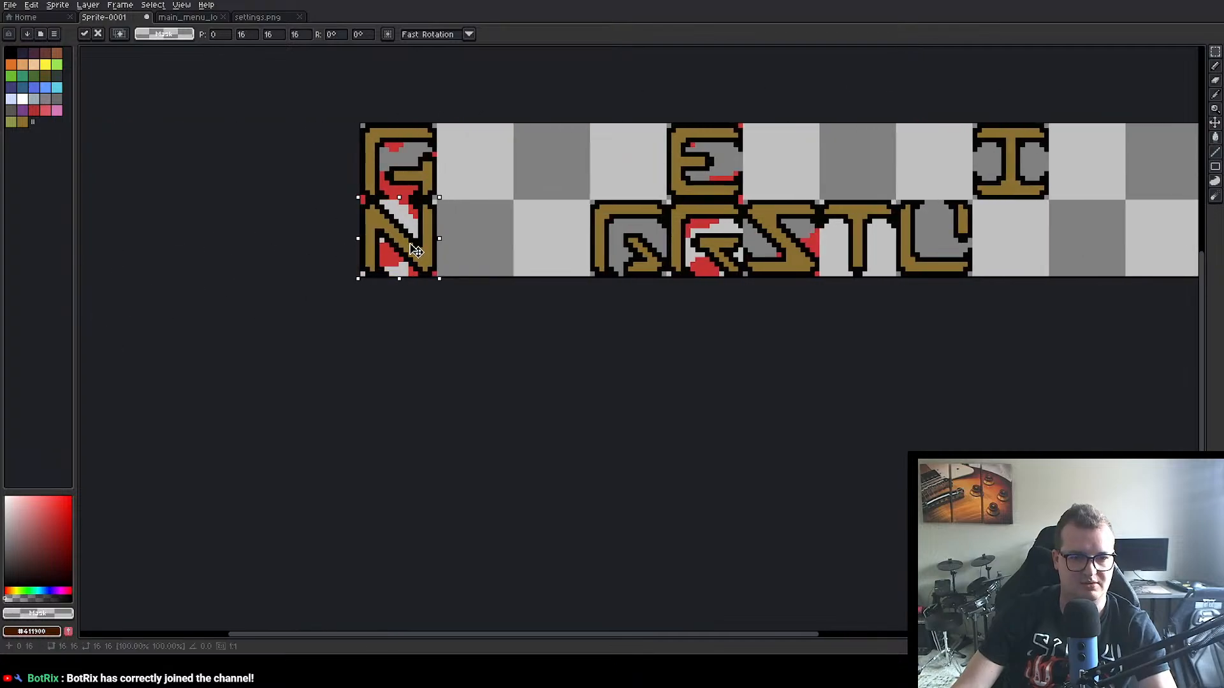
left_click(449, 312)
left_click_drag(793, 344, 578, 388)
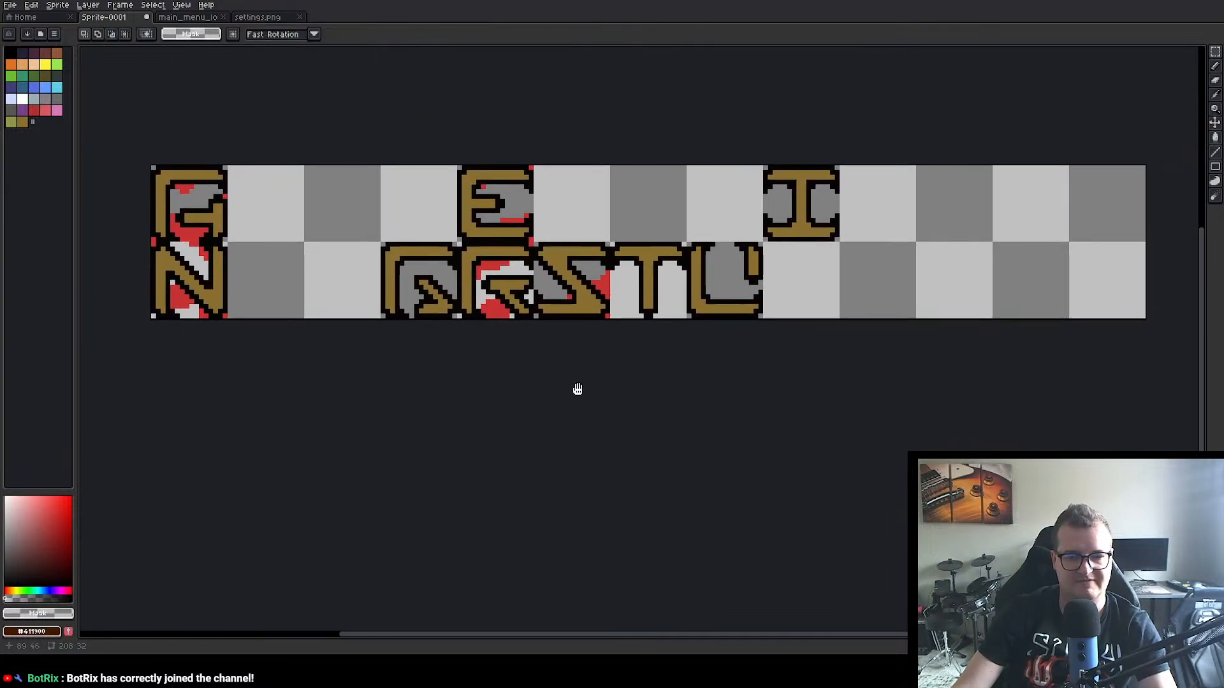
Step: Copy the 16×16 px G letter from settings.png into Sprite-0001's seventh upper-row cell at position 96, 0
left_click(265, 19)
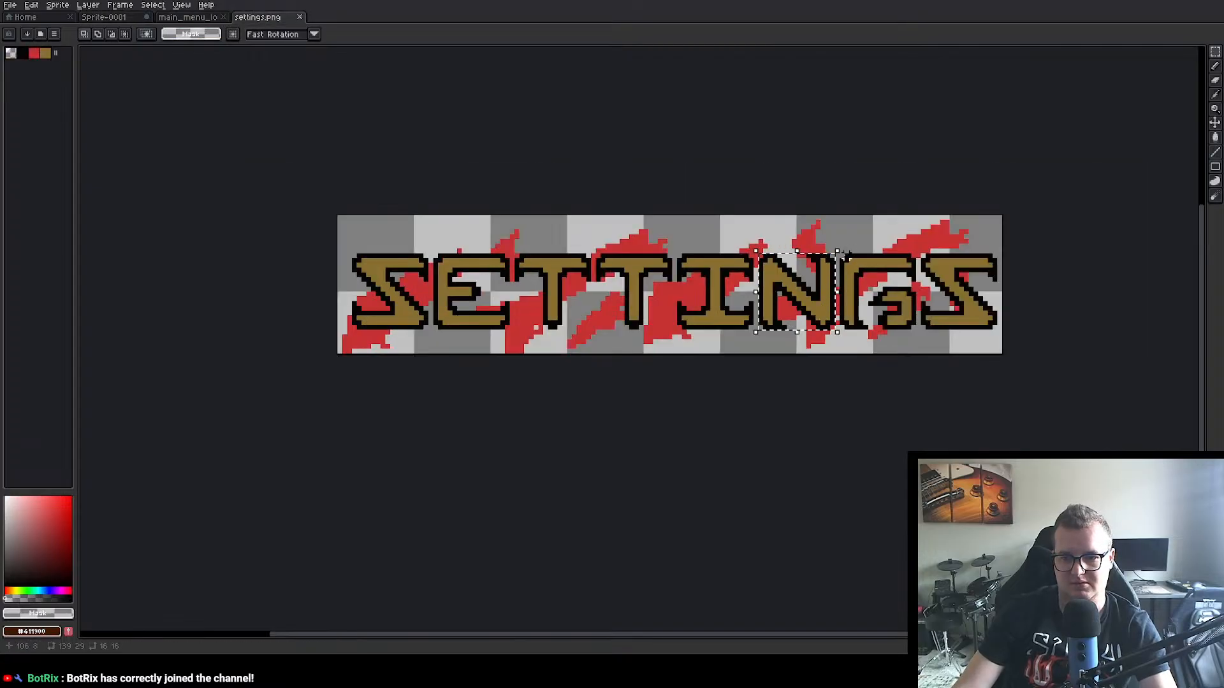
left_click_drag(838, 252, 918, 333)
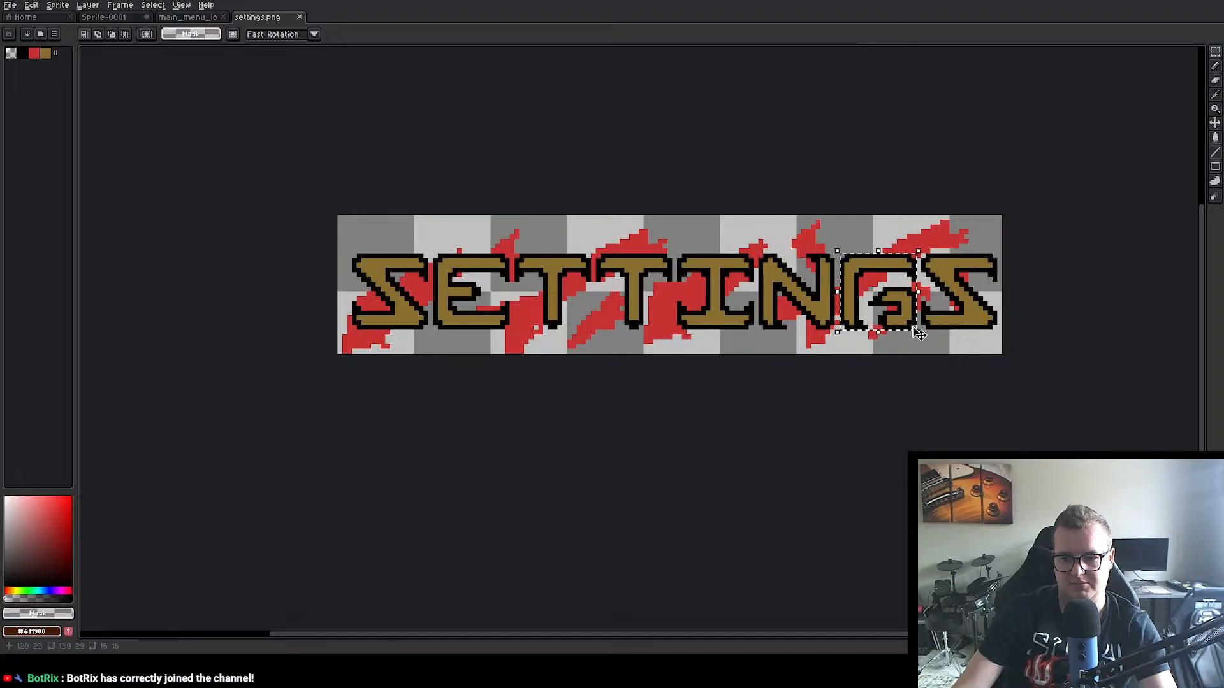
left_click(104, 18)
key("ctrl+v")
left_click_drag(686, 248, 640, 211)
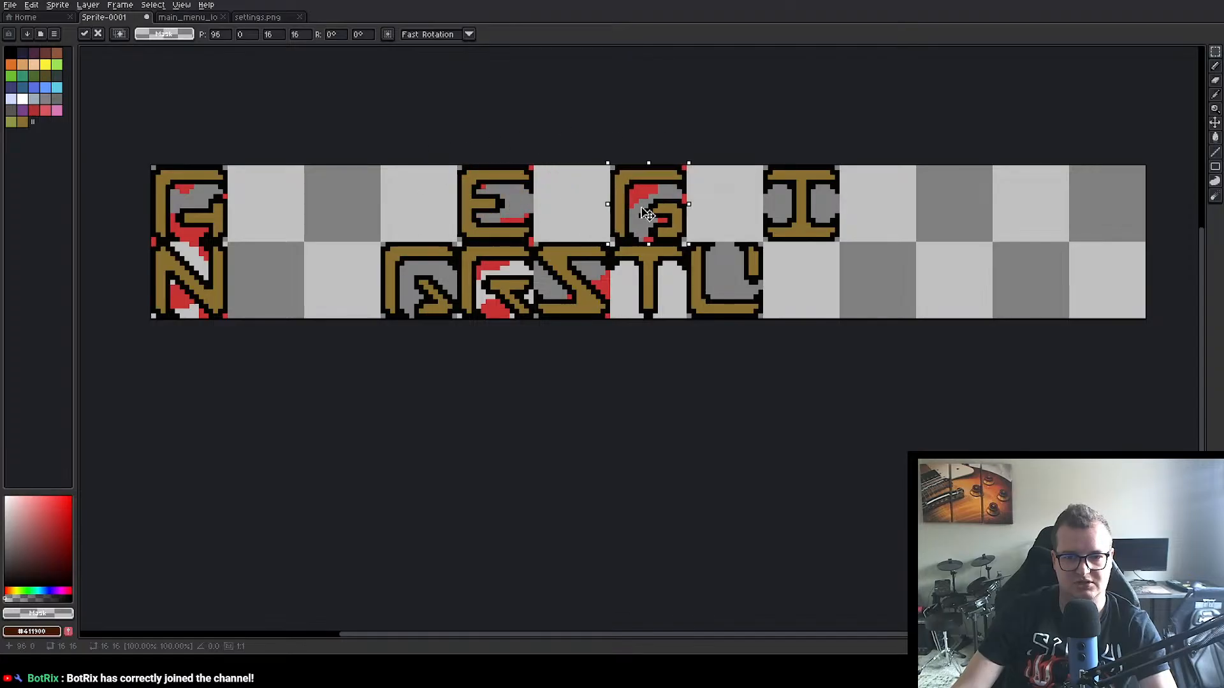
left_click(674, 426)
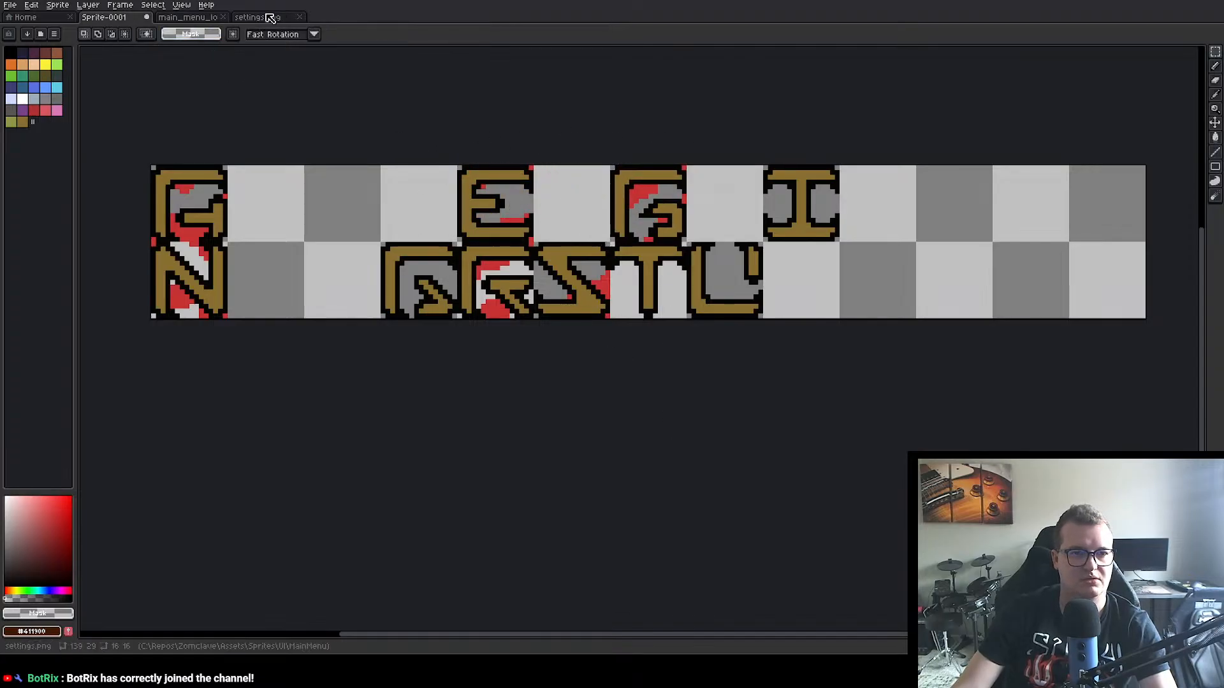
Step: Close settings.png and copy the 16×16 px Z letter from the main menu logo into Sprite-0001's last lower-row cell
left_click(302, 22)
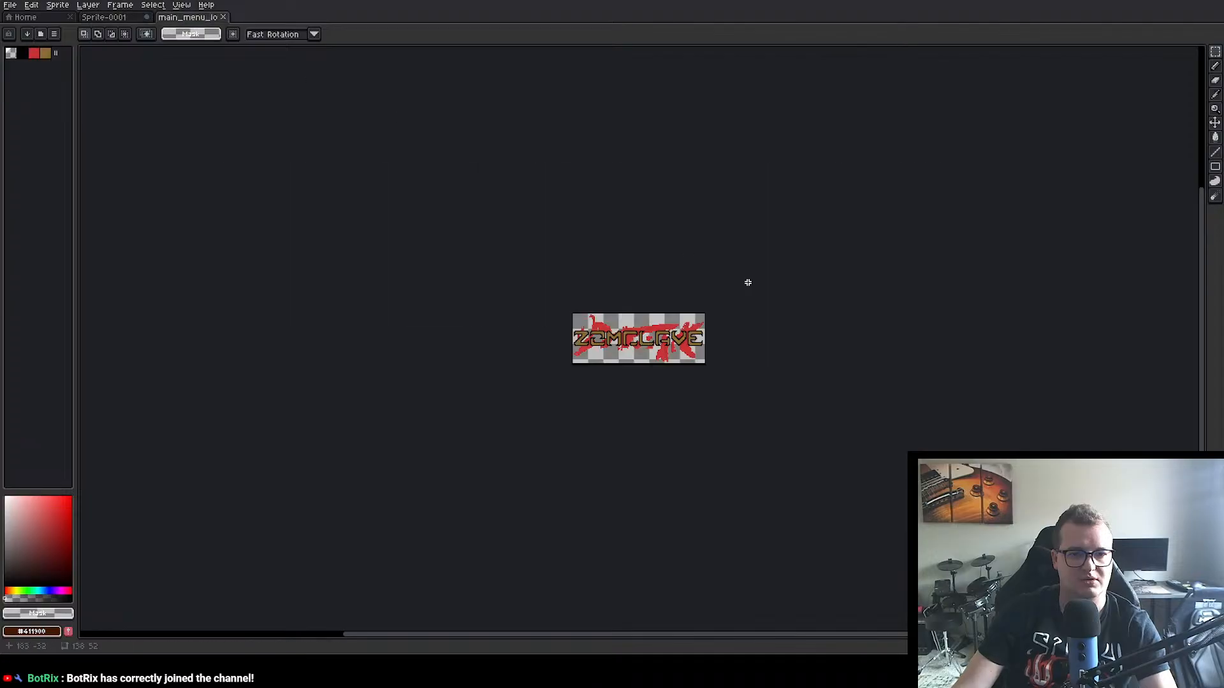
scroll(745, 281, "up", 3)
scroll(561, 327, "up", 1)
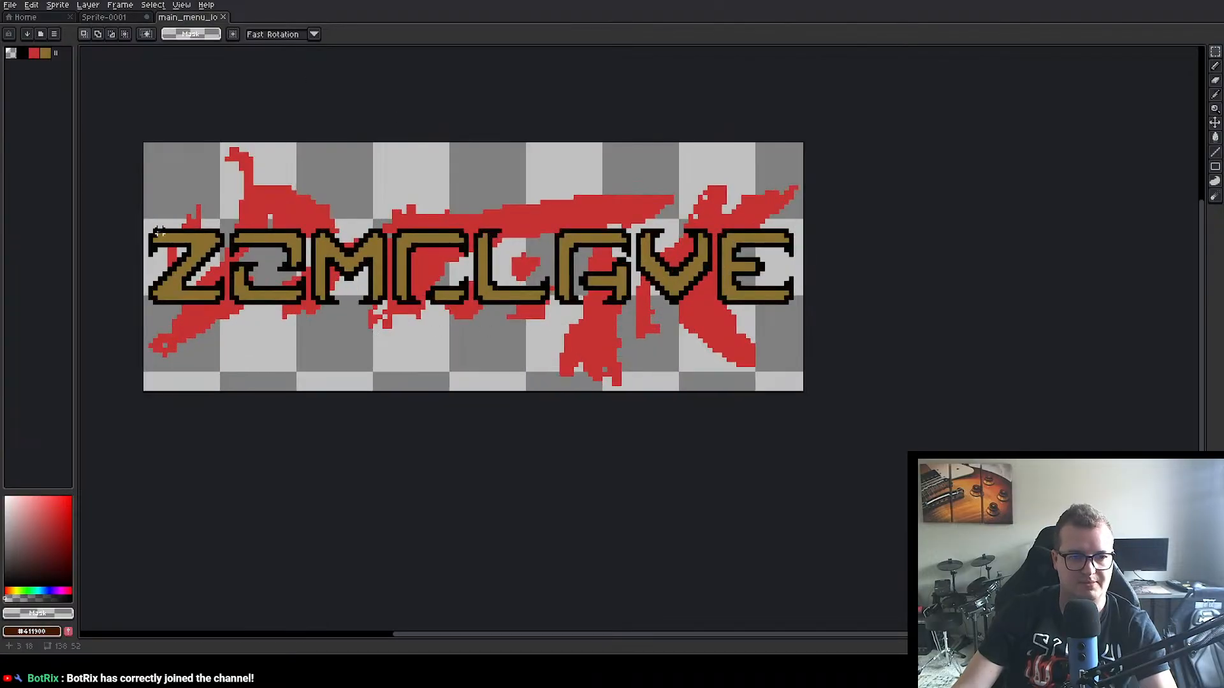
left_click_drag(147, 229, 228, 307)
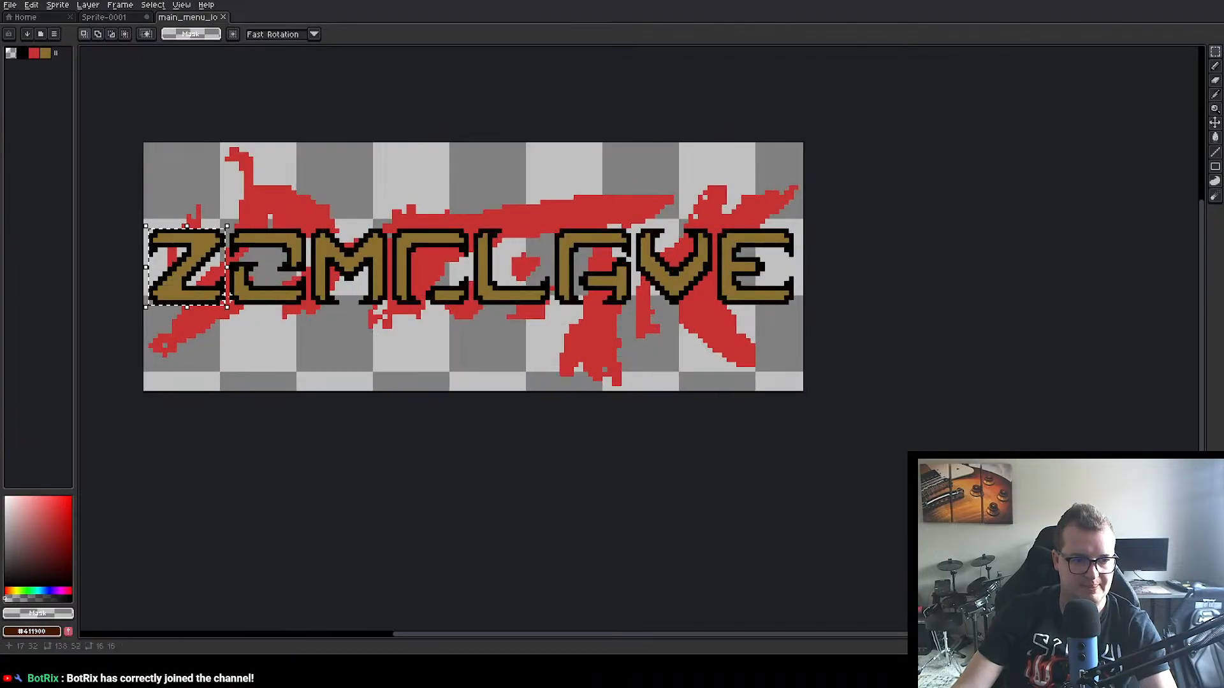
key("ctrl+c")
key("ctrl+shift+Tab")
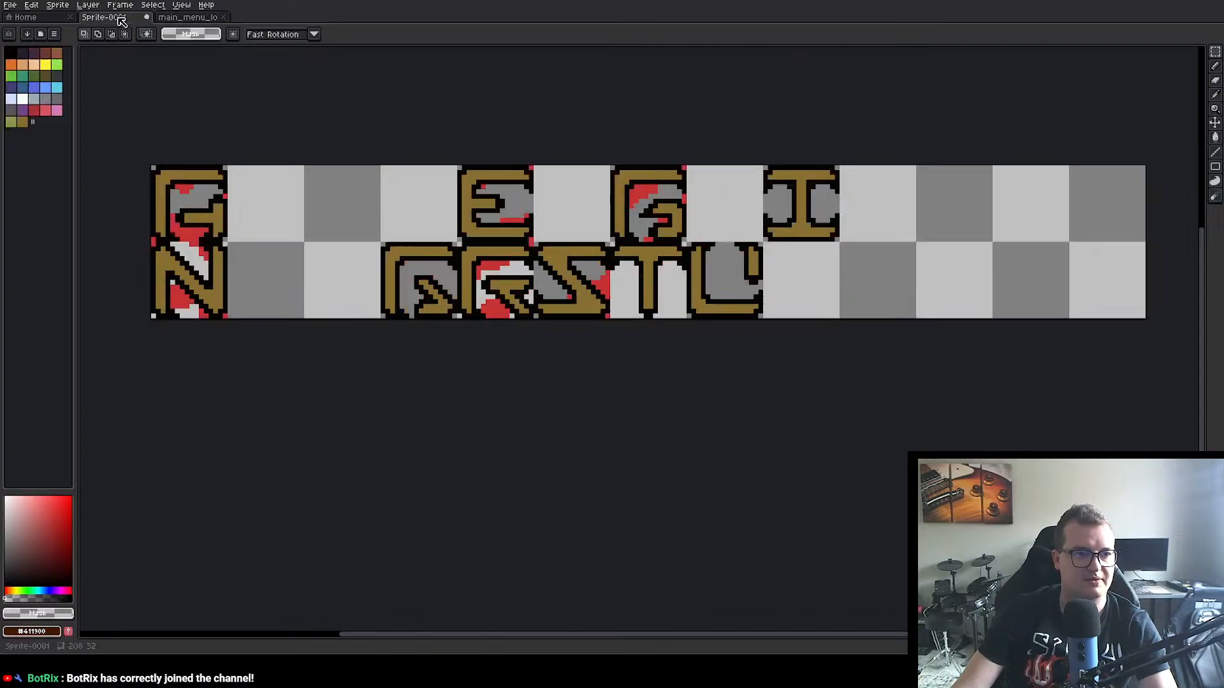
key("ctrl+v")
left_click_drag(211, 306, 1127, 298)
key("Return")
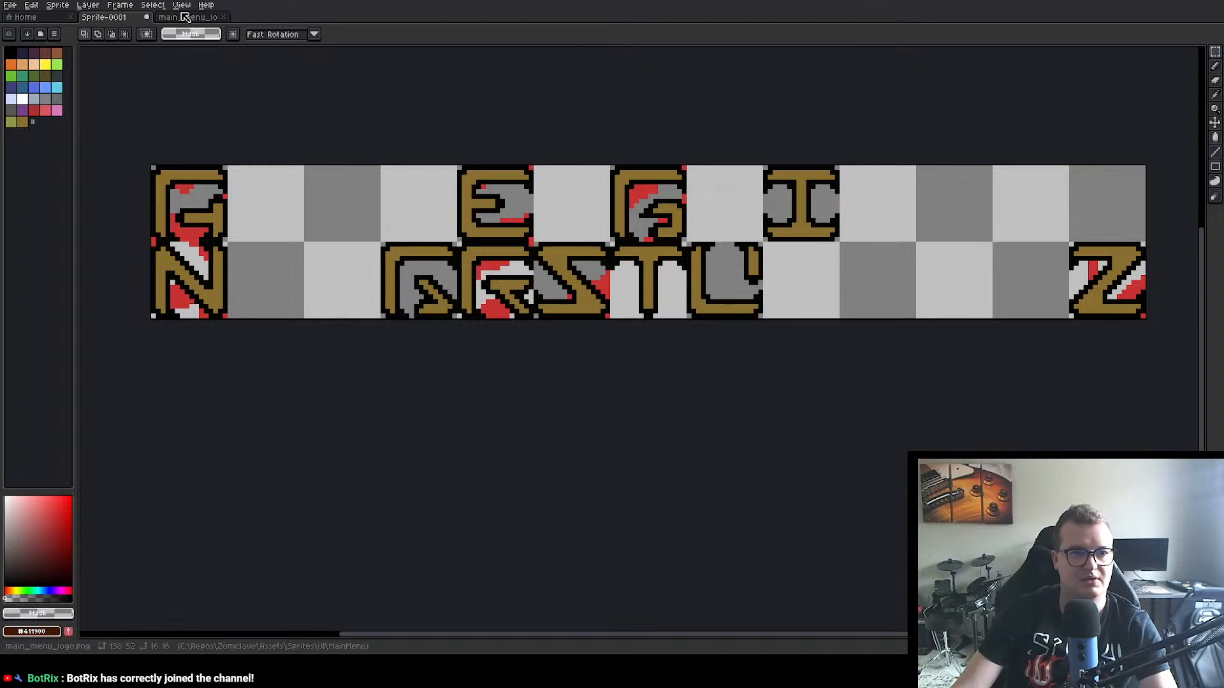
Step: Copy the 16×16 px O letter from the main menu logo into Sprite-0001's second lower-row cell and deselect it
key("ctrl+Tab")
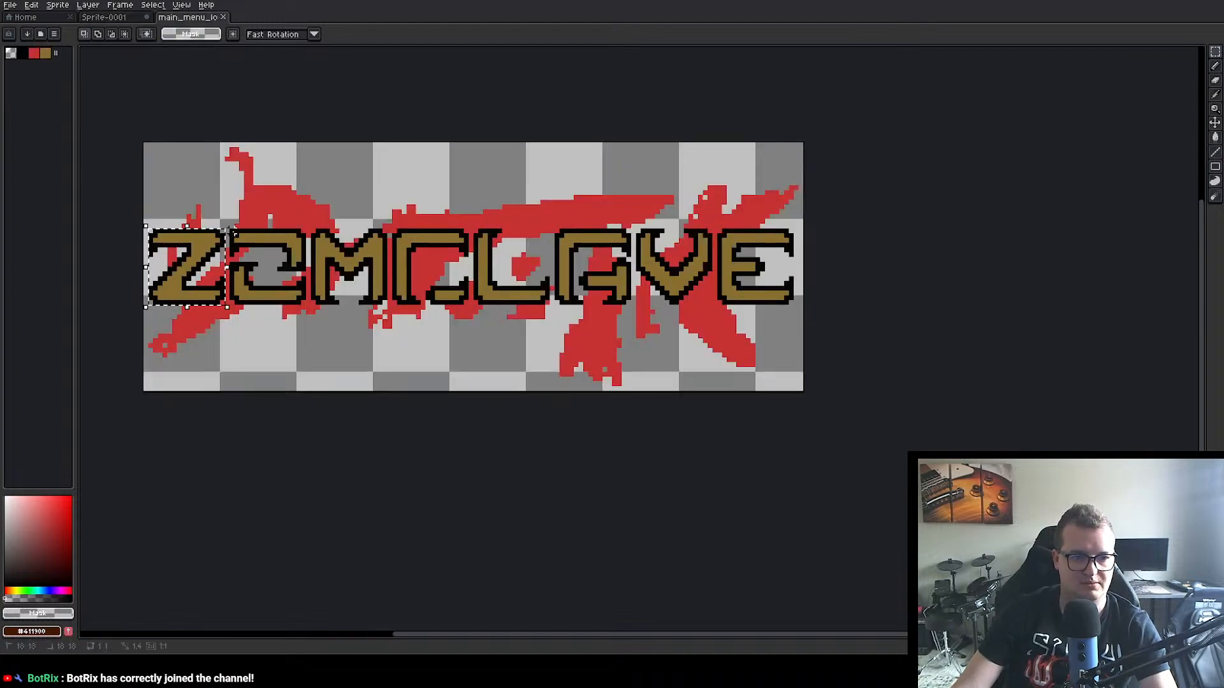
left_click_drag(231, 232, 309, 307)
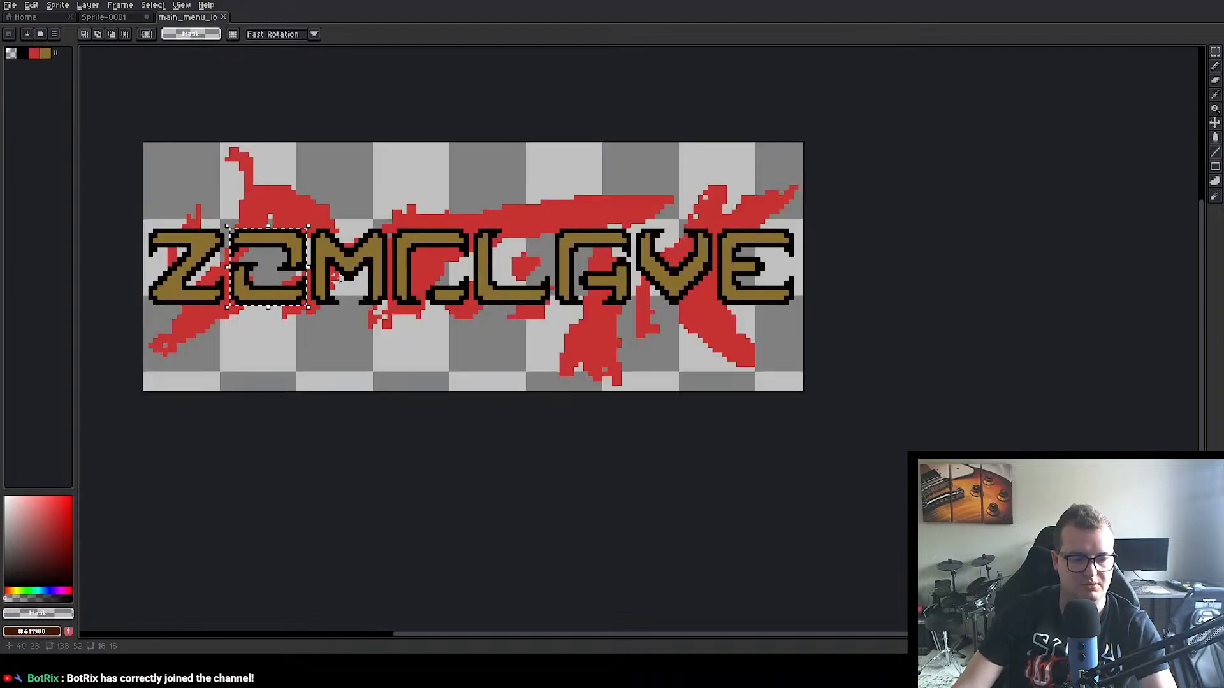
left_click(105, 17)
key("ctrl+v")
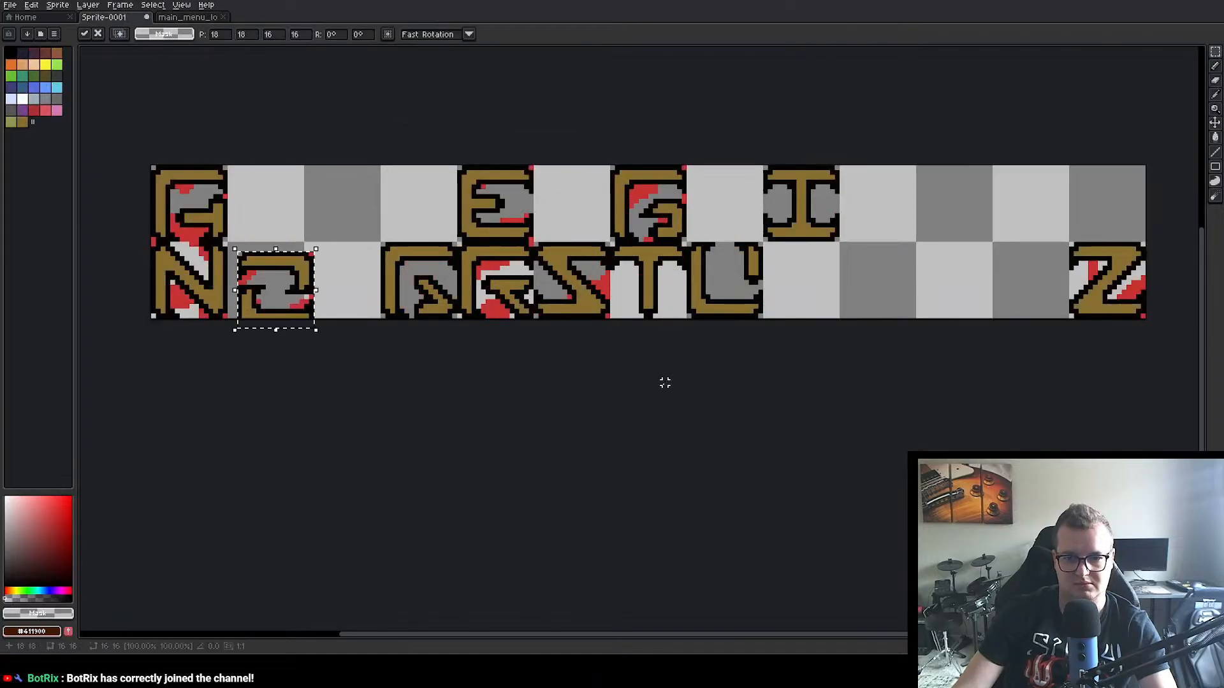
mouse_move(276, 286)
left_mouse_down()
mouse_move(272, 241)
mouse_move(890, 189)
mouse_move(842, 216)
mouse_move(257, 277)
left_mouse_up()
left_click(287, 377)
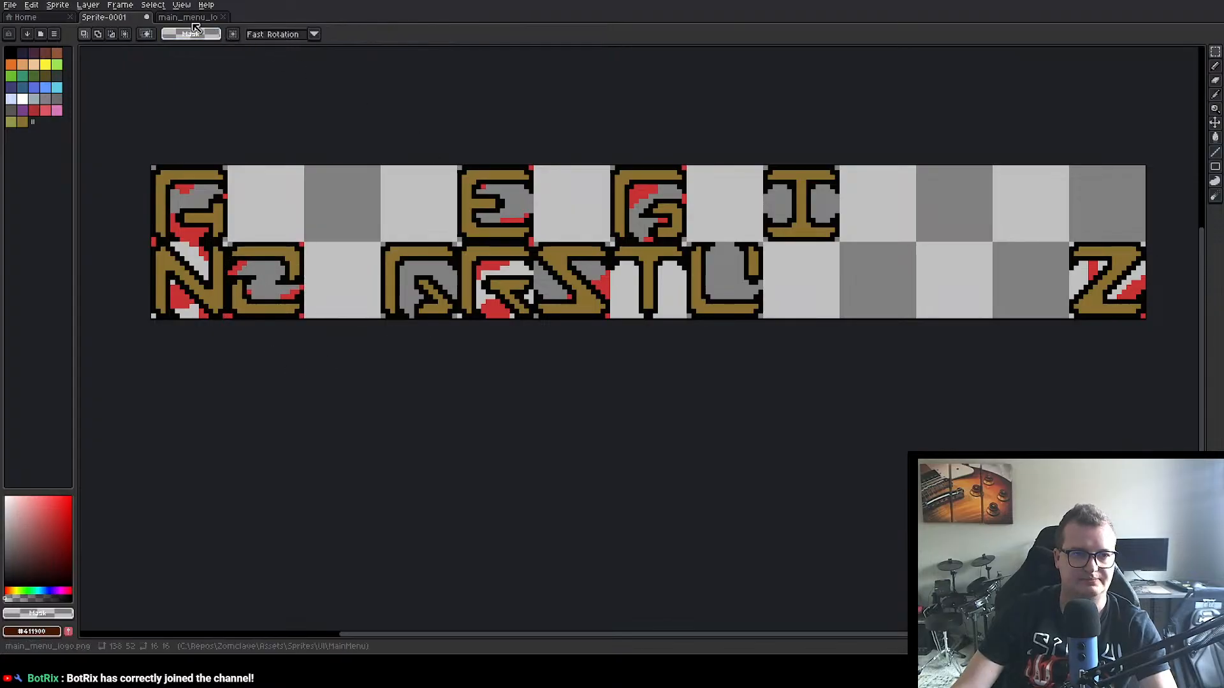
Step: Copy the 16×16 px M letter from the main menu logo into Sprite-0001's last upper-row cell at position 192, 0
left_click(194, 21)
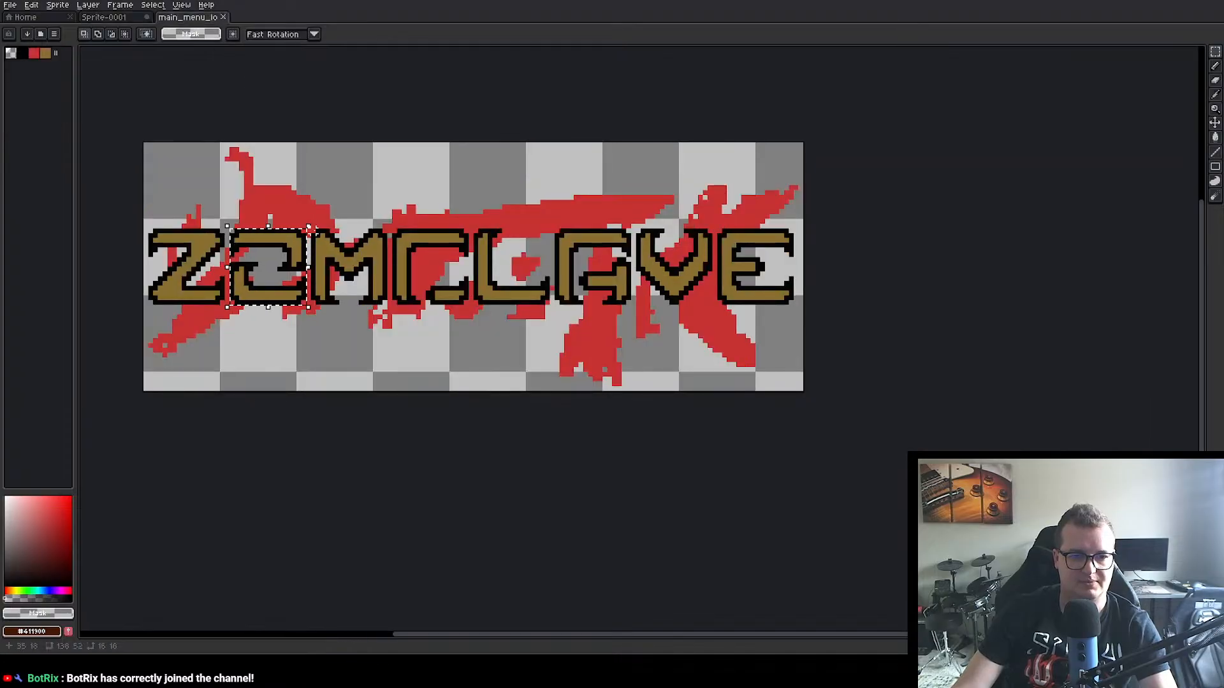
left_click_drag(312, 232, 1103, 207)
key("ctrl+c")
left_click(104, 17)
key("ctrl+v")
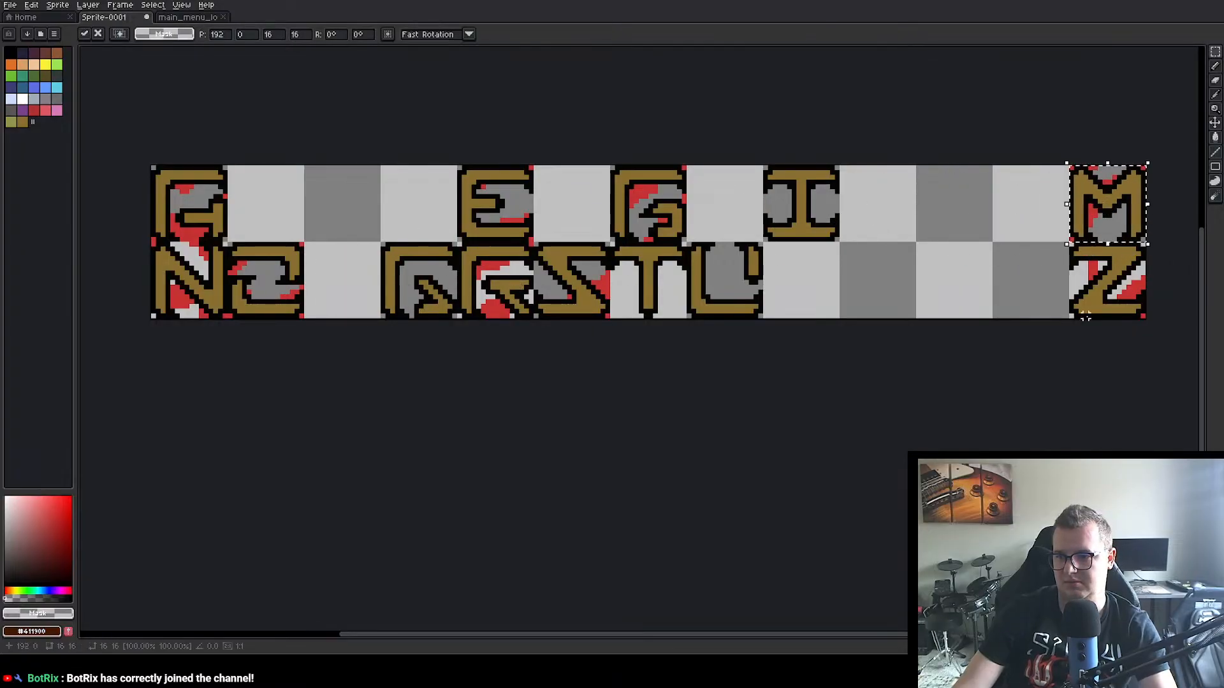
left_click(1085, 316)
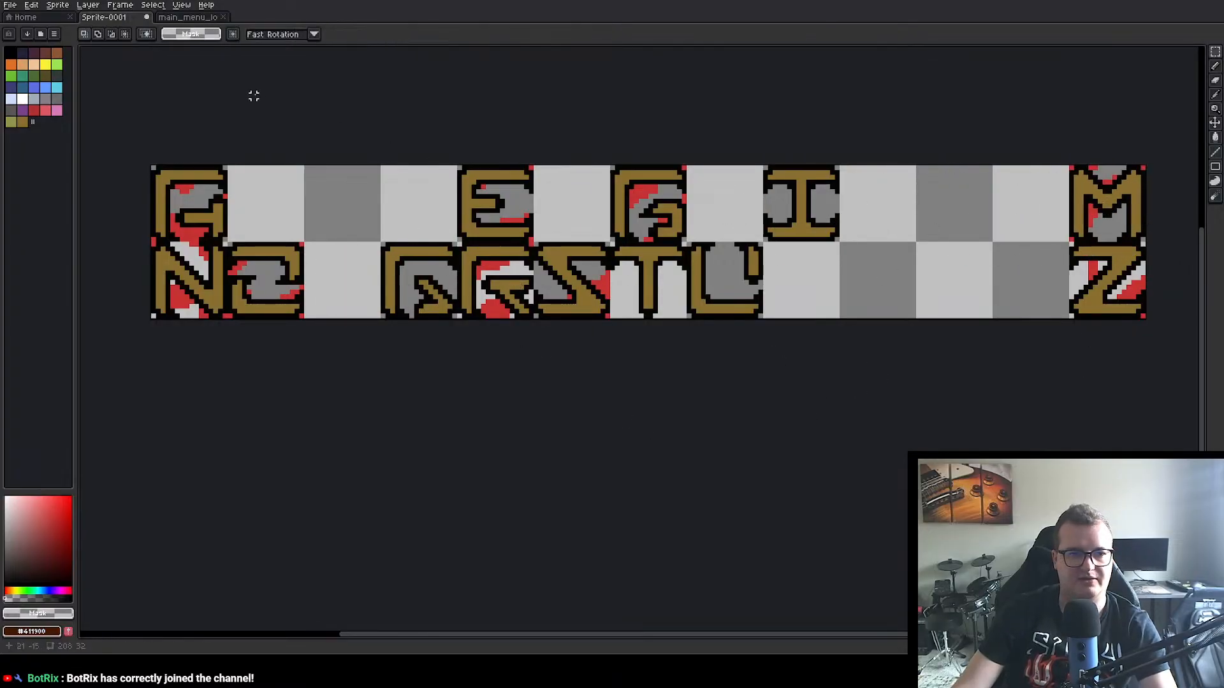
Step: Copy the 16×16 px C letter from the main menu logo into Sprite-0001's third upper-row cell at position 32, 0
left_click(188, 17)
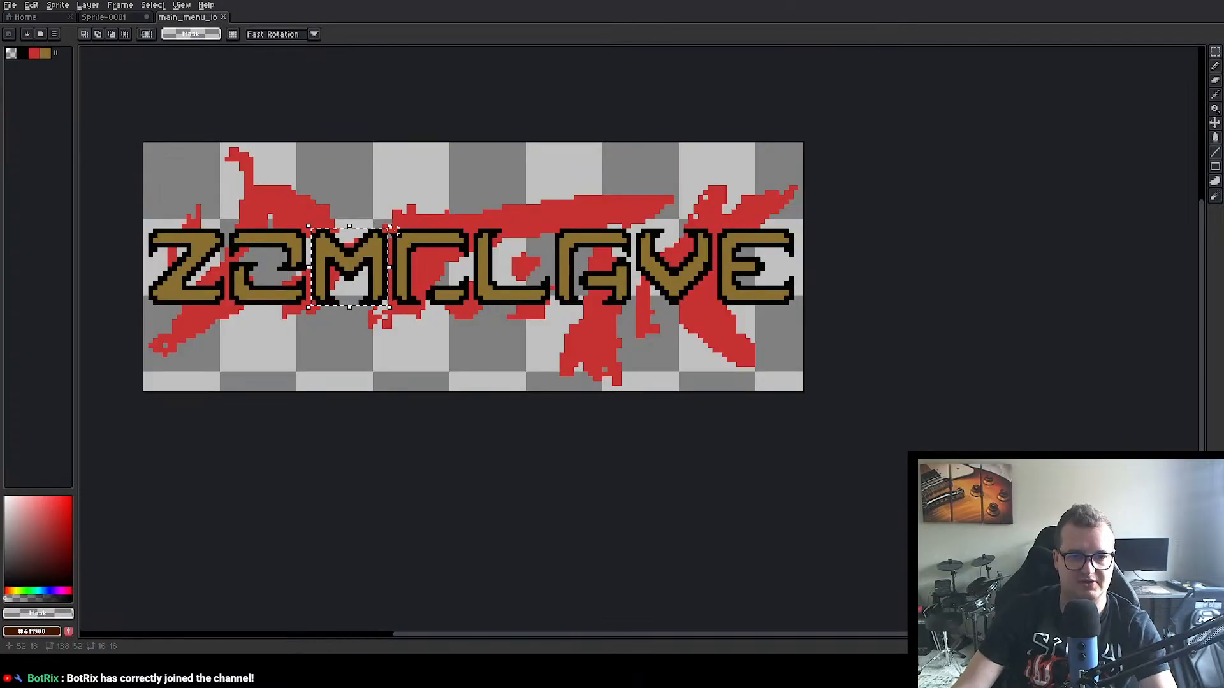
left_click_drag(396, 230, 467, 302)
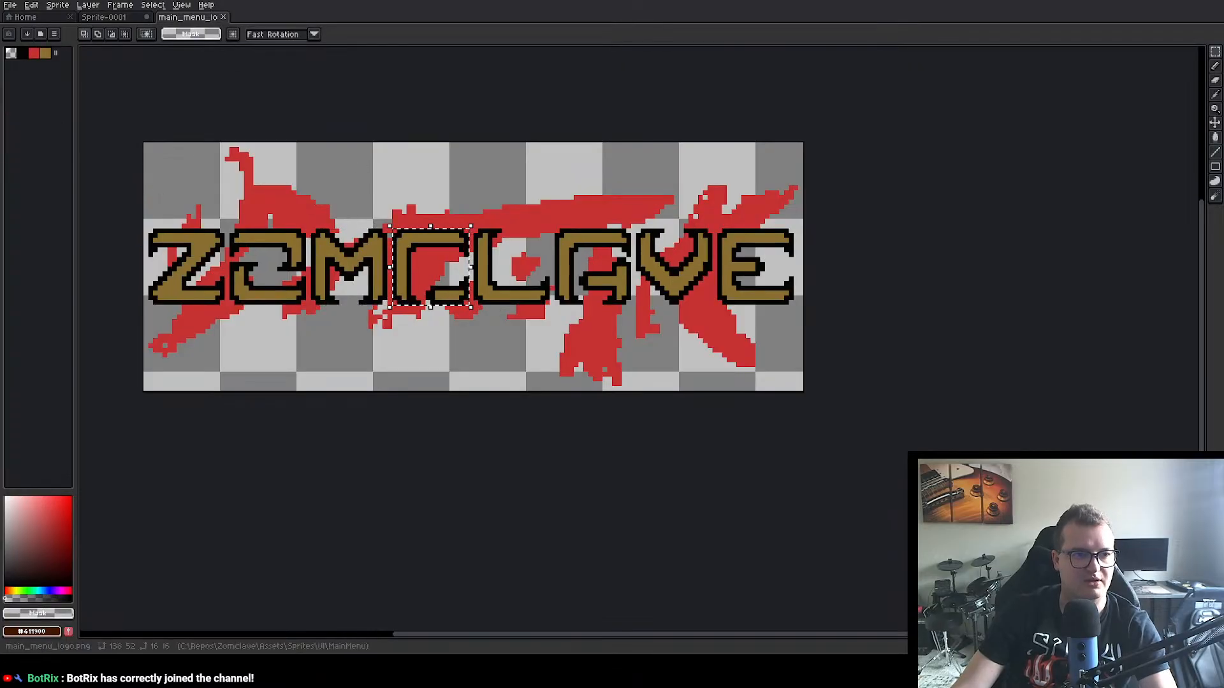
key("ctrl+c")
left_click(107, 17)
key("ctrl+v")
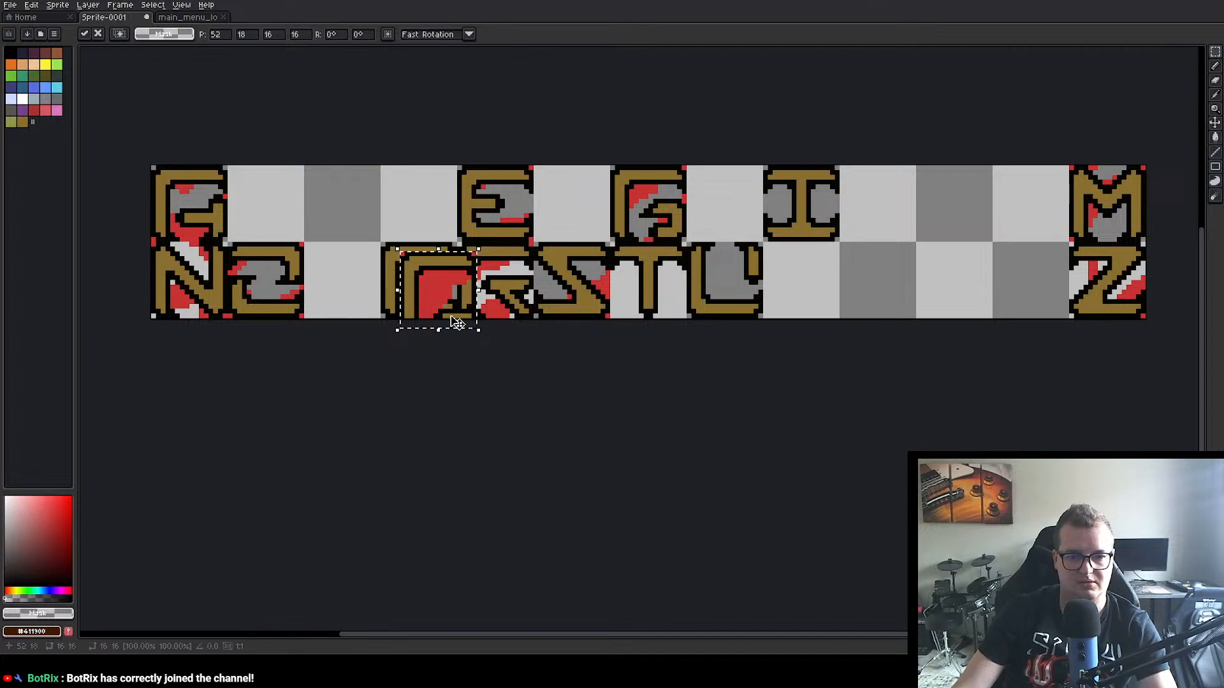
left_click_drag(457, 322, 349, 225)
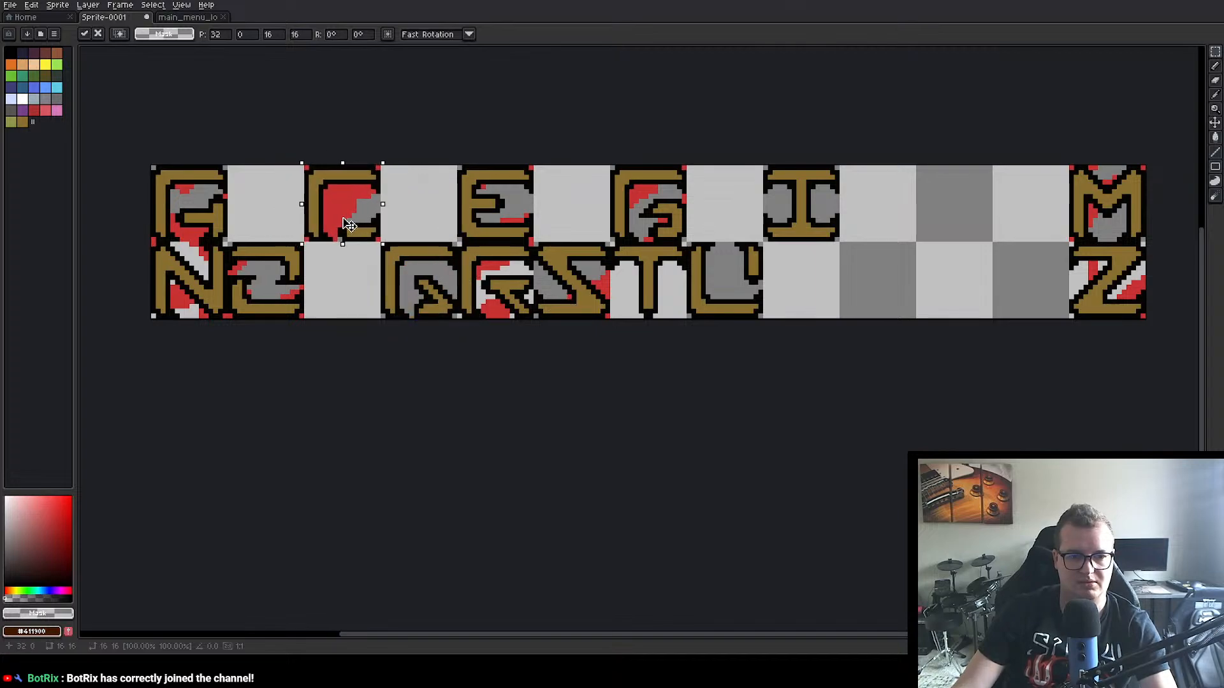
left_click(363, 390)
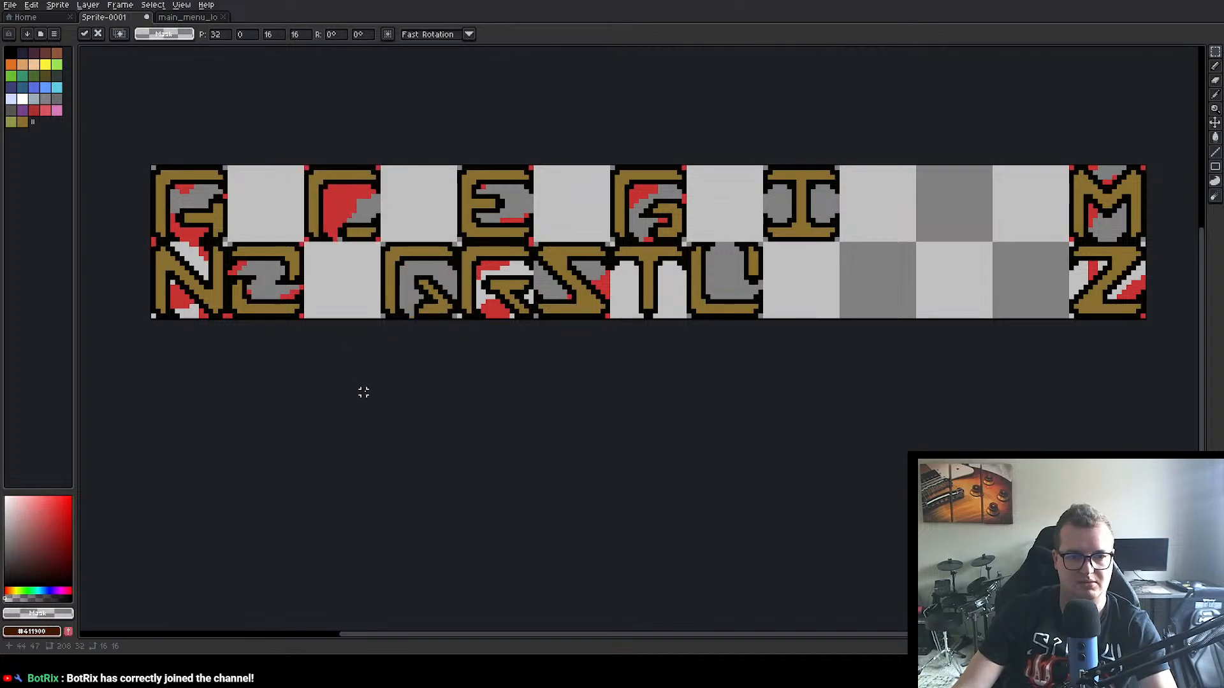
left_click(191, 19)
left_click_drag(475, 229, 552, 301)
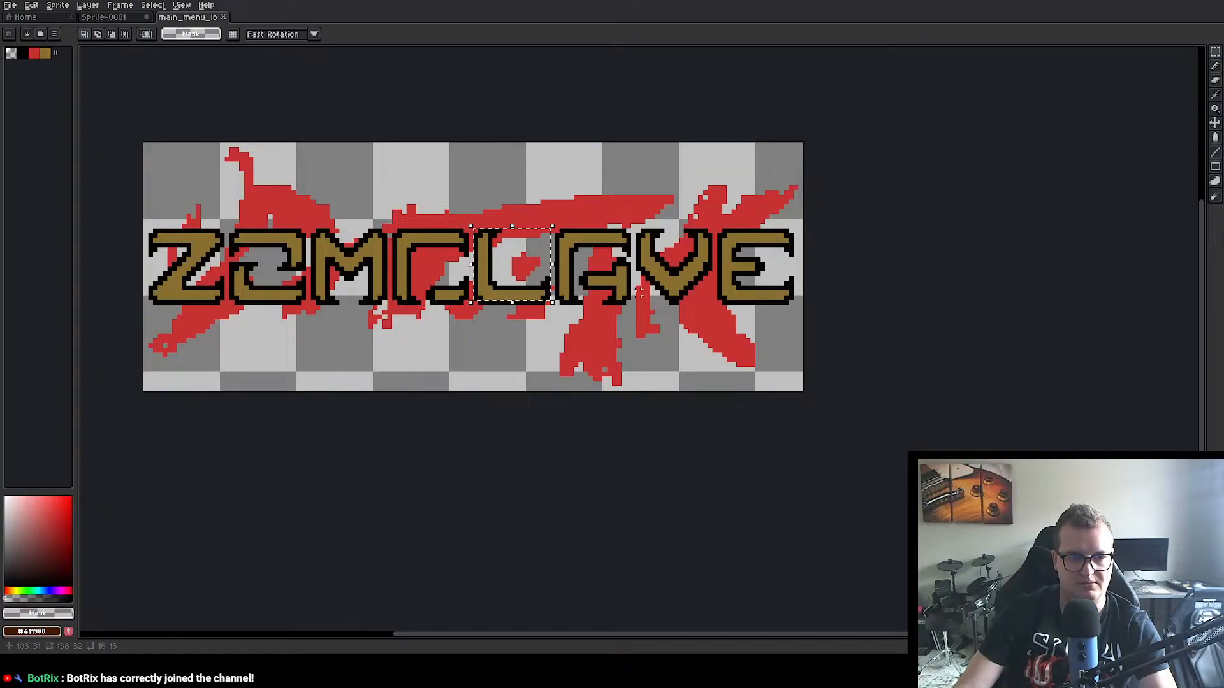
left_click(104, 18)
key("ctrl+v")
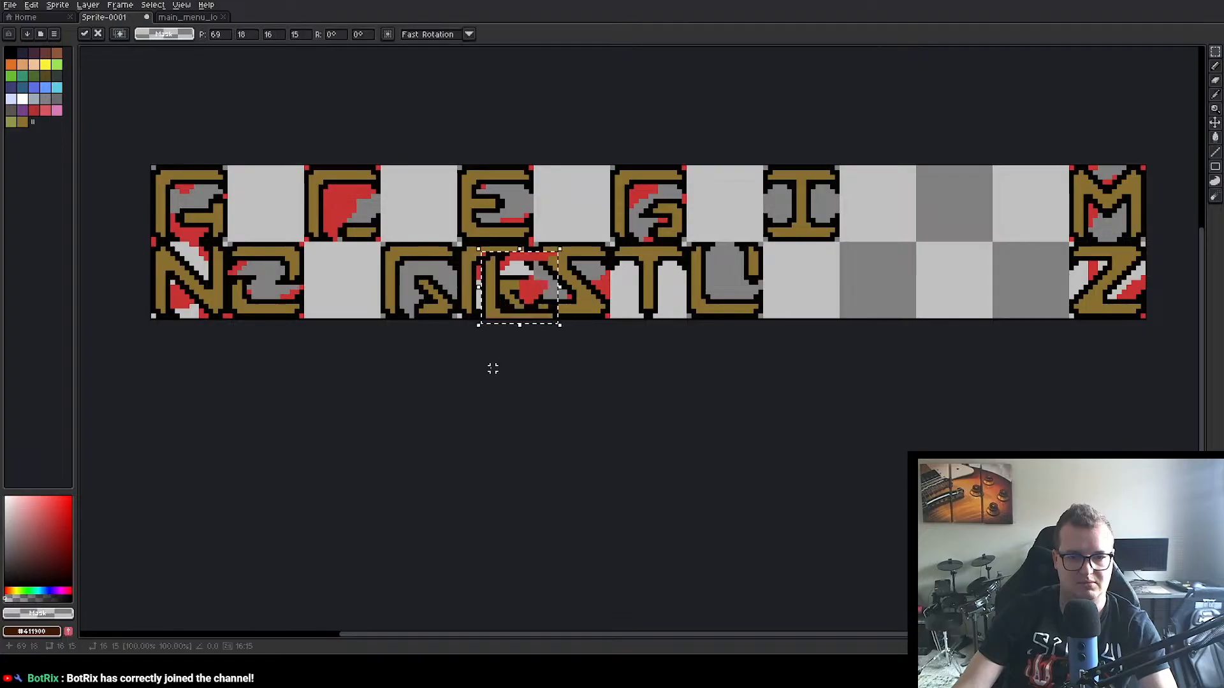
left_click_drag(517, 300, 1026, 213)
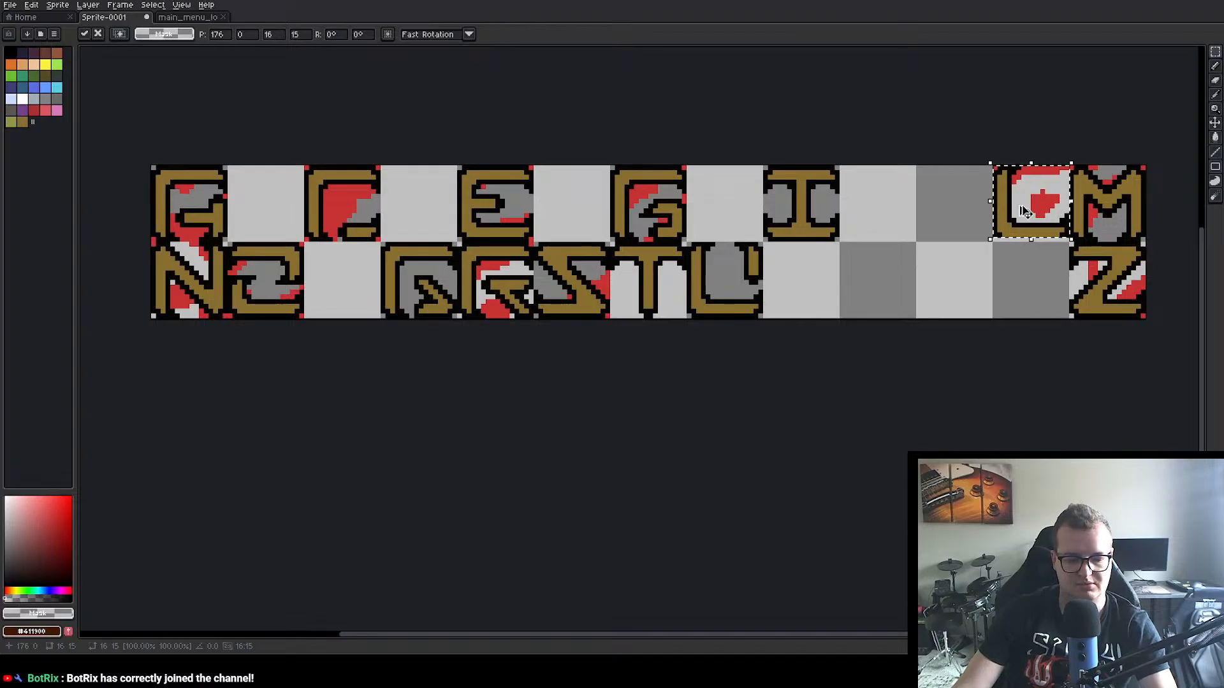
key("ctrl+z")
Step: Copy the 16×16 px L letter from the main menu logo into Sprite-0001's twelfth upper-row cell at position 176, 0
left_click(175, 19)
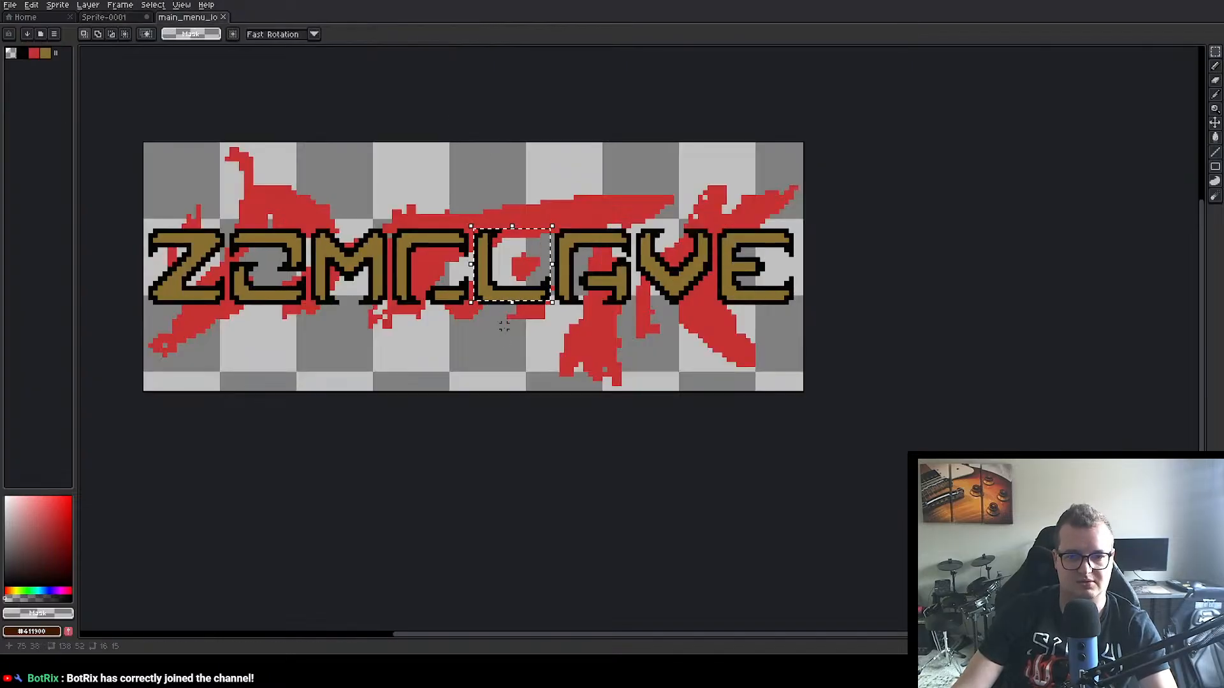
left_click(499, 254)
left_click_drag(475, 229, 552, 306)
key("ctrl+c")
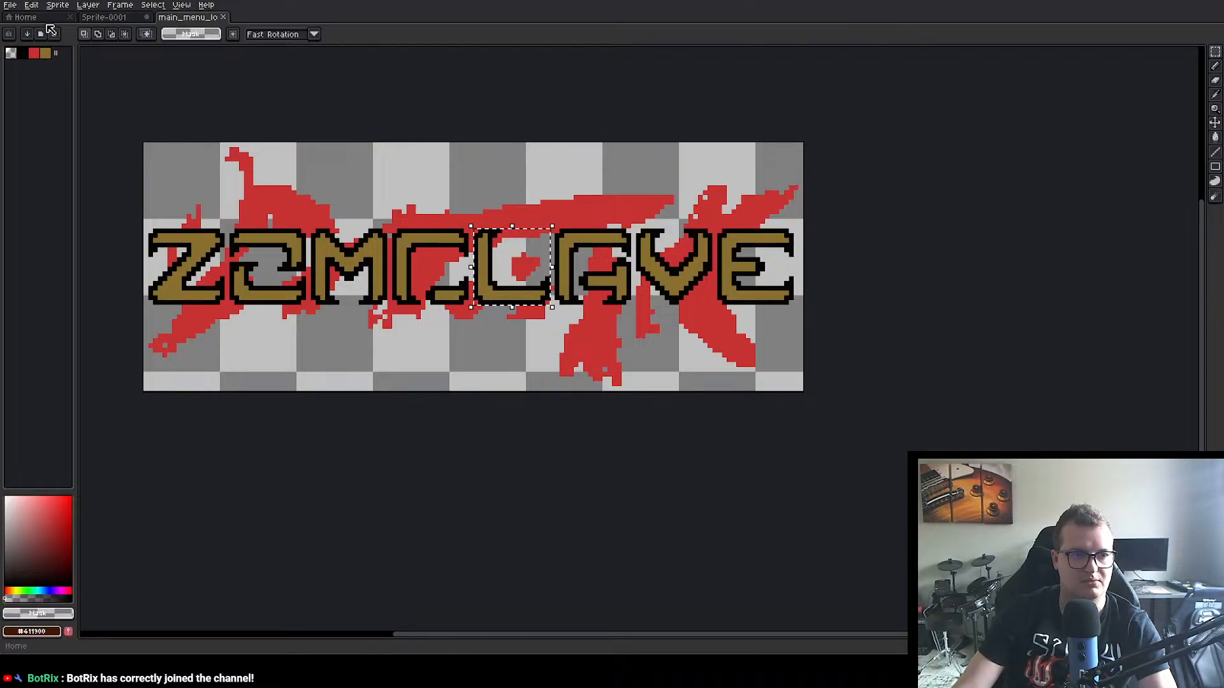
left_click(104, 18)
key("ctrl+v")
left_click_drag(523, 307, 1034, 223)
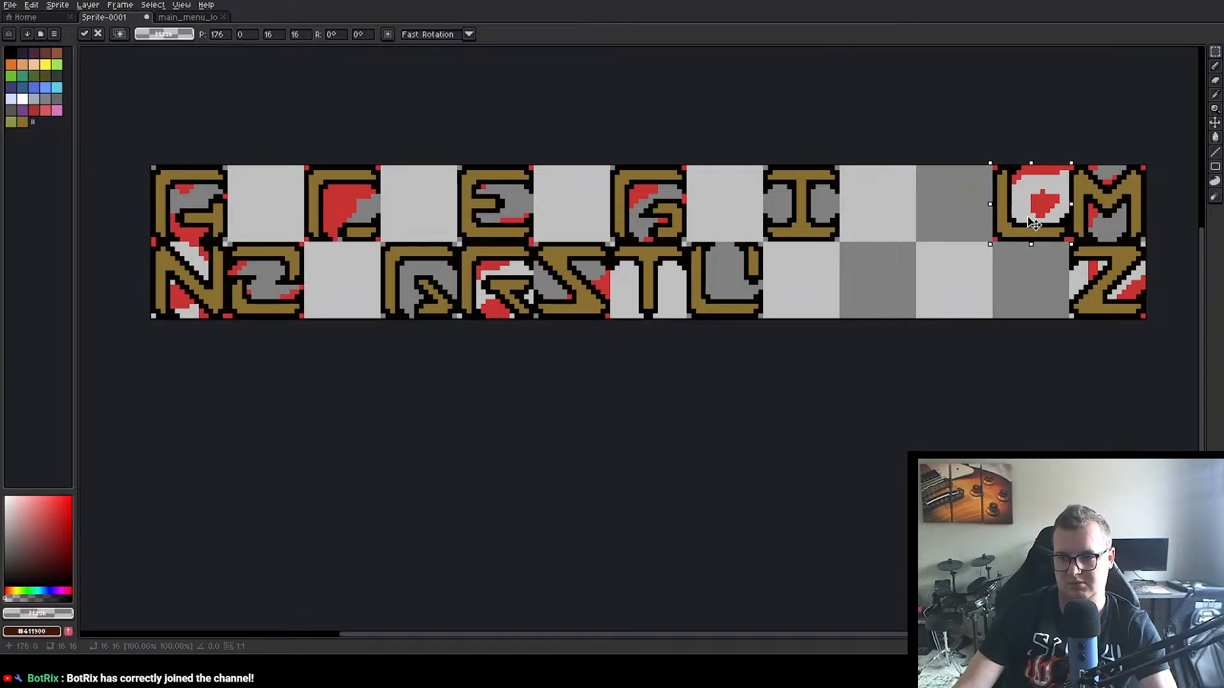
left_click(957, 412)
Step: Copy the V letter from the main menu logo into Sprite-0001's ninth lower-row cell and close the logo file
left_click(186, 17)
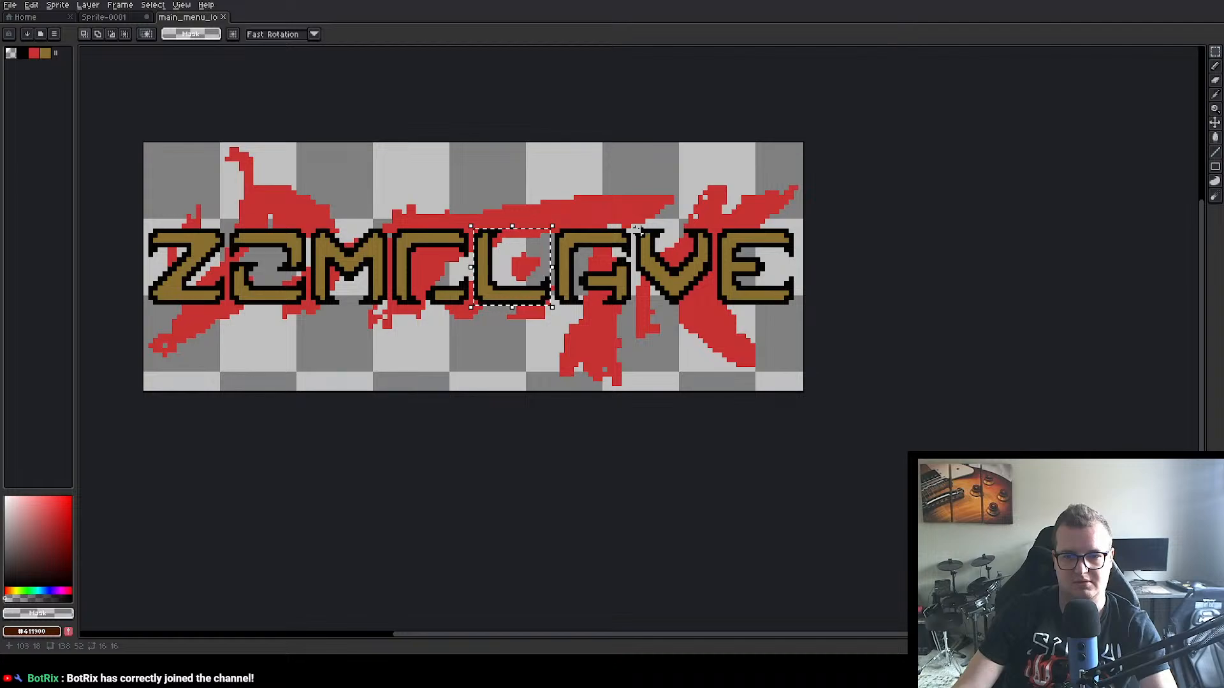
left_click_drag(636, 228, 715, 307)
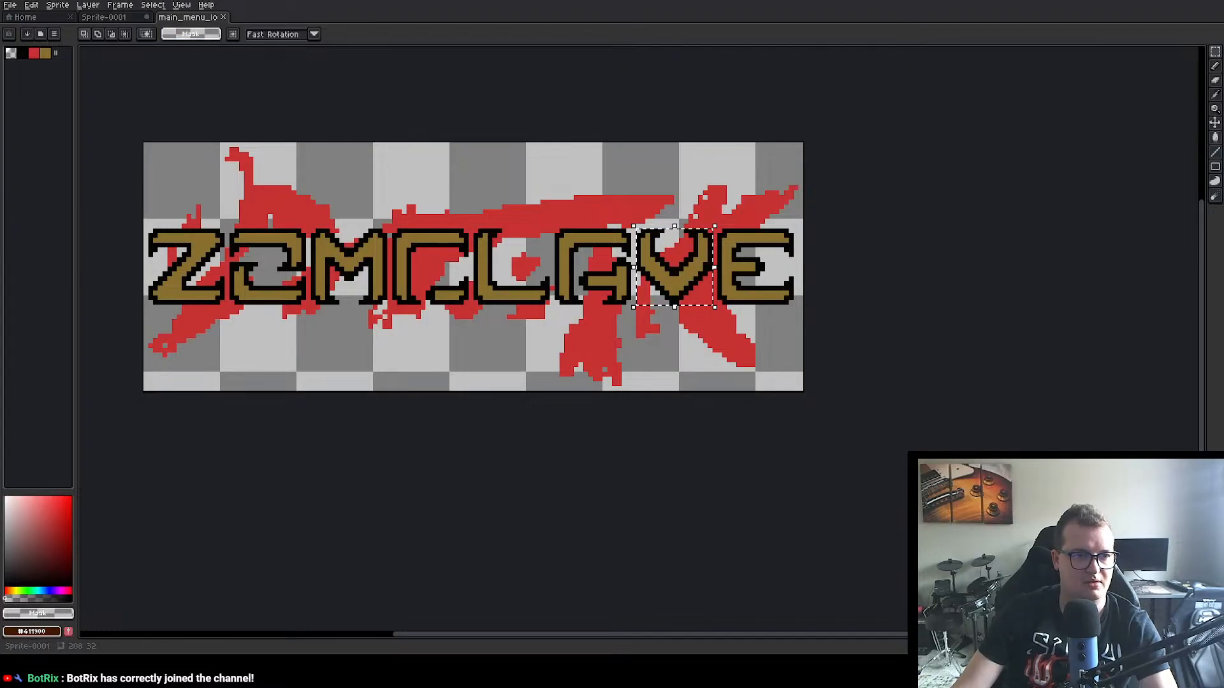
key("ctrl+shift+Tab")
key("ctrl+v")
left_click_drag(663, 300, 798, 296)
left_click(813, 369)
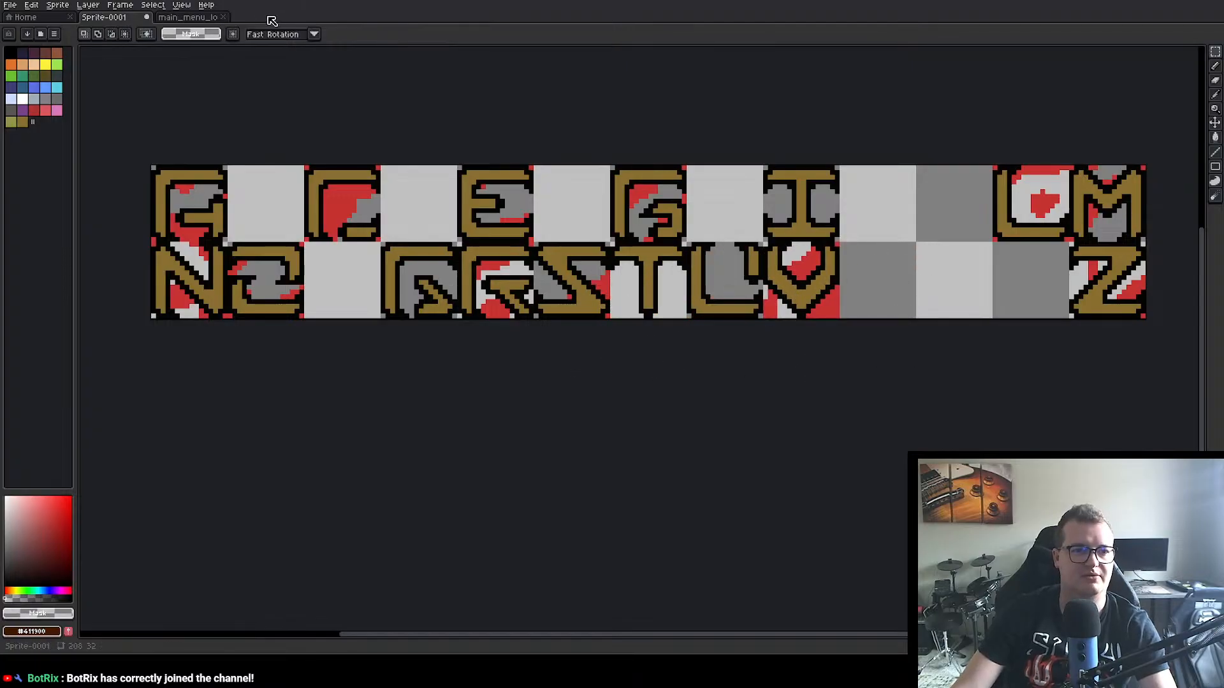
left_click(223, 17)
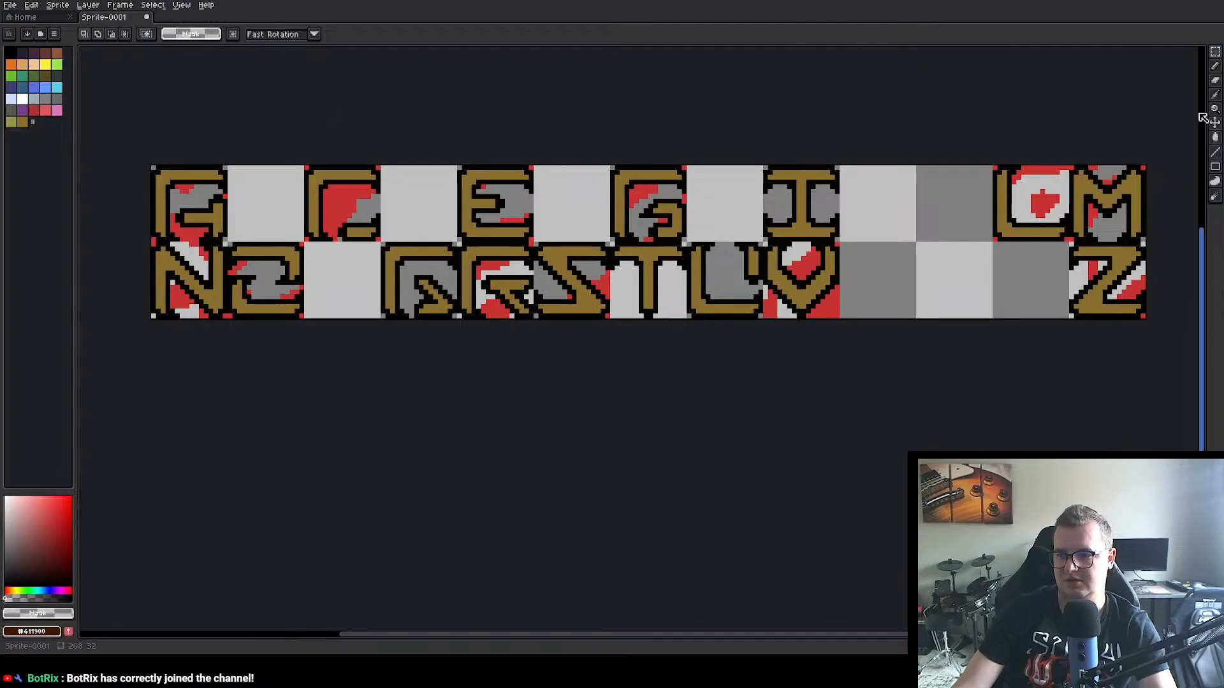
Step: Clear the red splatter around the A, N, O, C, E, R, S and G letters with a transparent Paint Bucket fill
left_click(1214, 137)
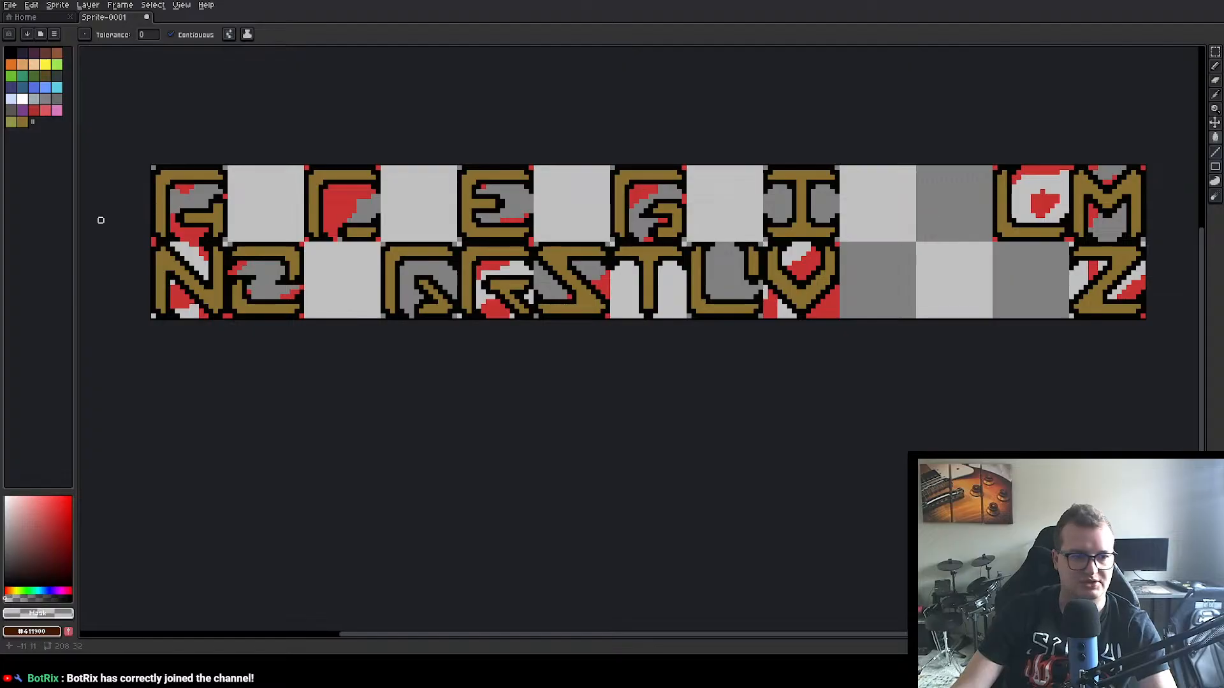
left_click(182, 234)
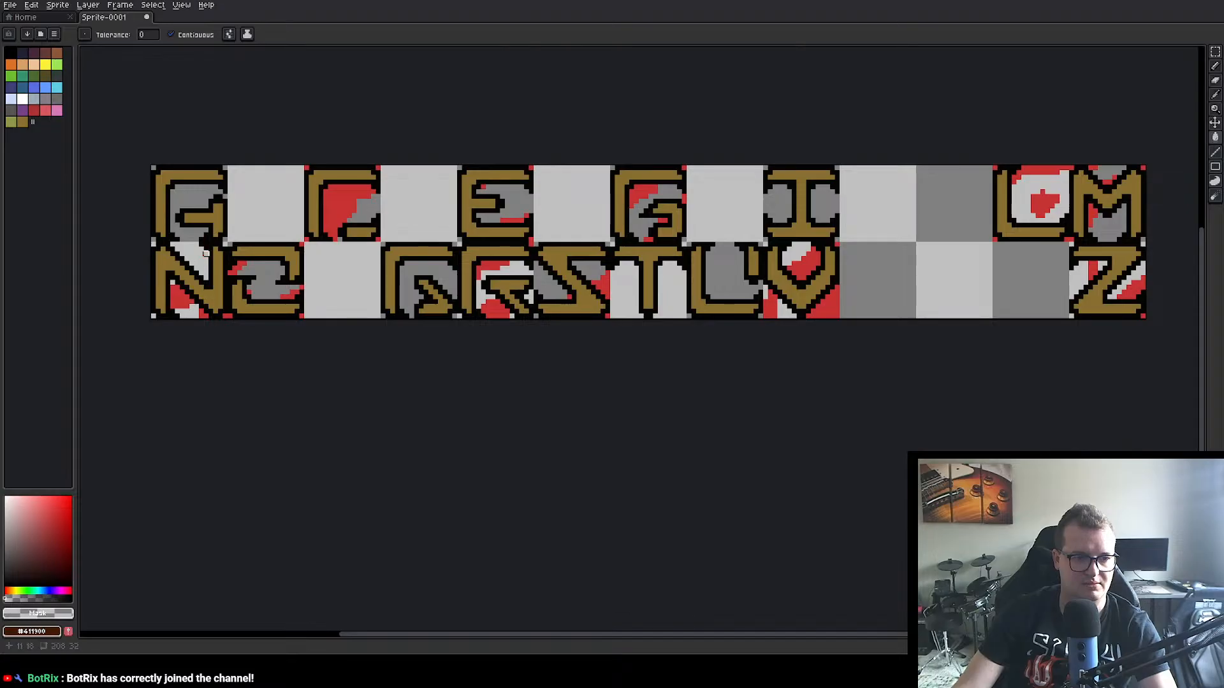
left_click(177, 301)
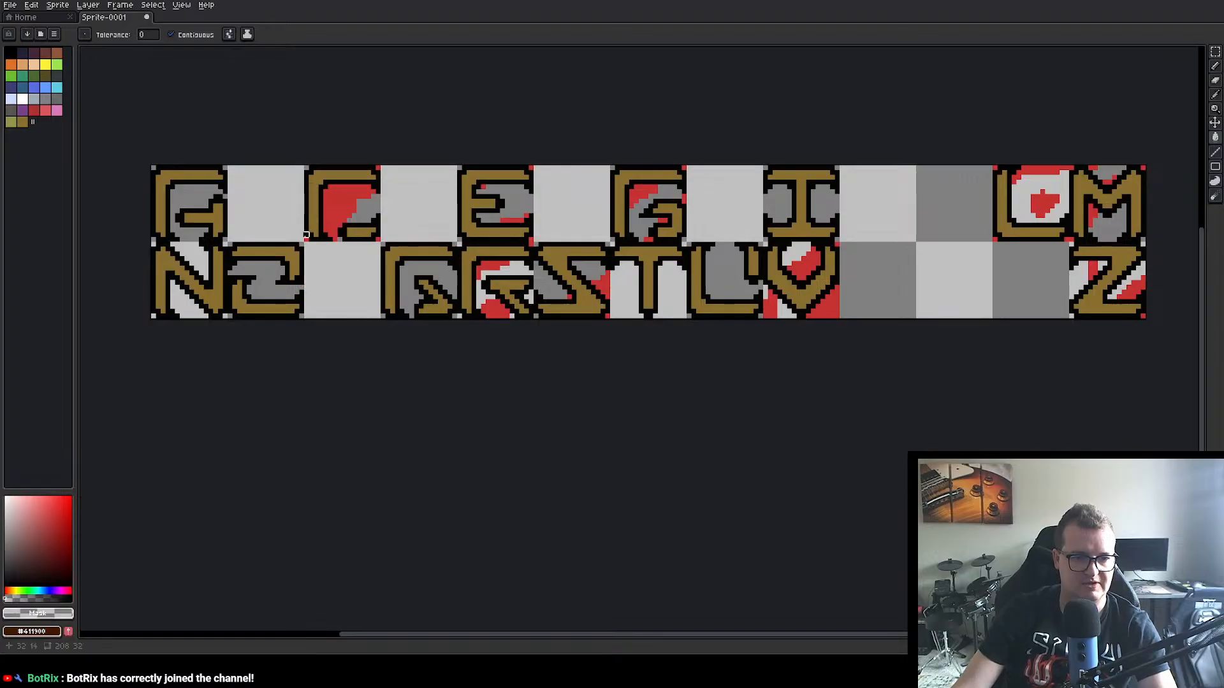
left_click(334, 206)
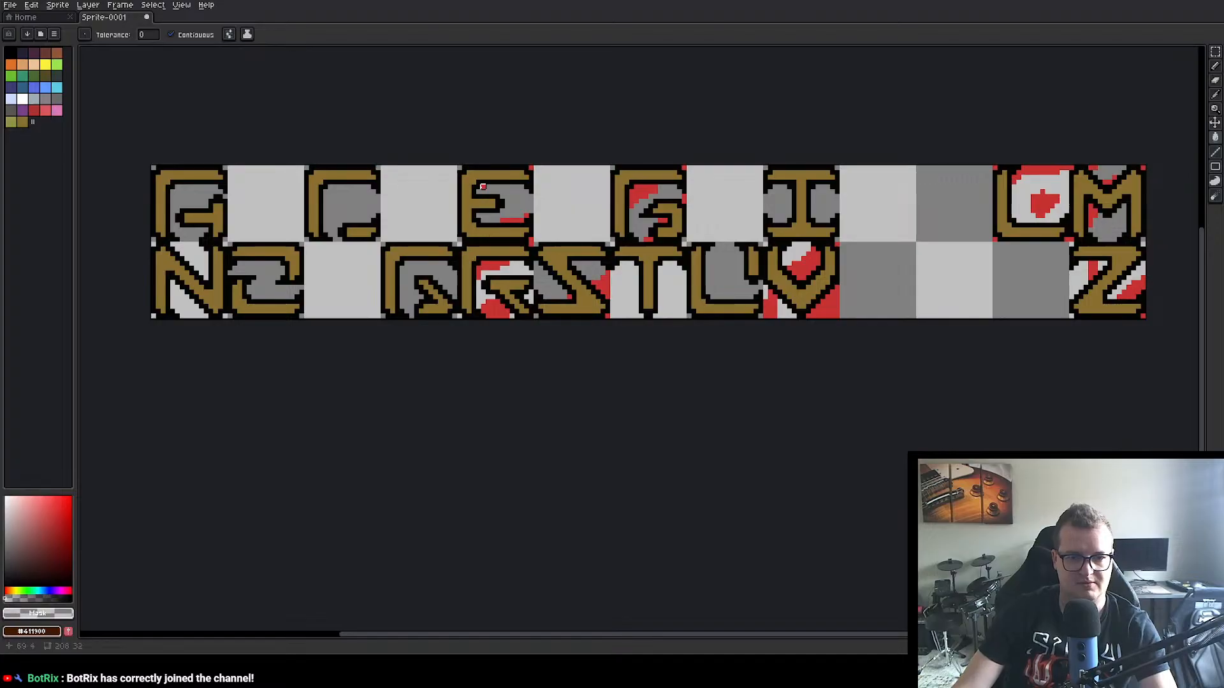
left_click(512, 220)
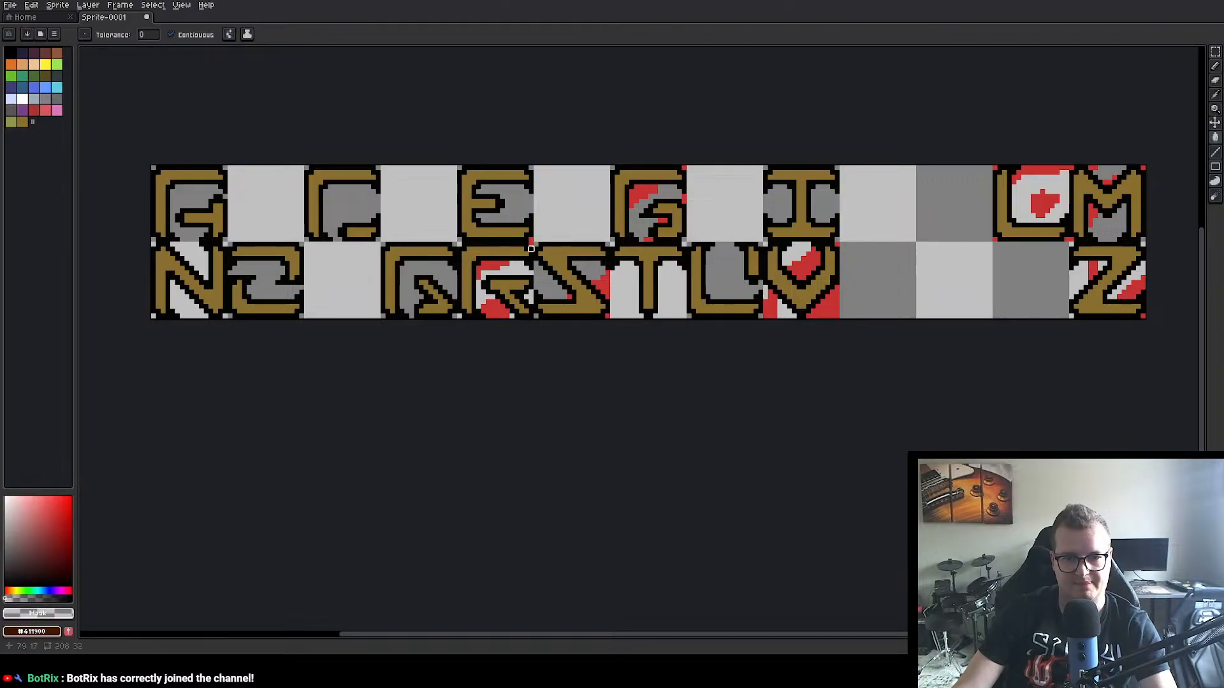
left_click(494, 312)
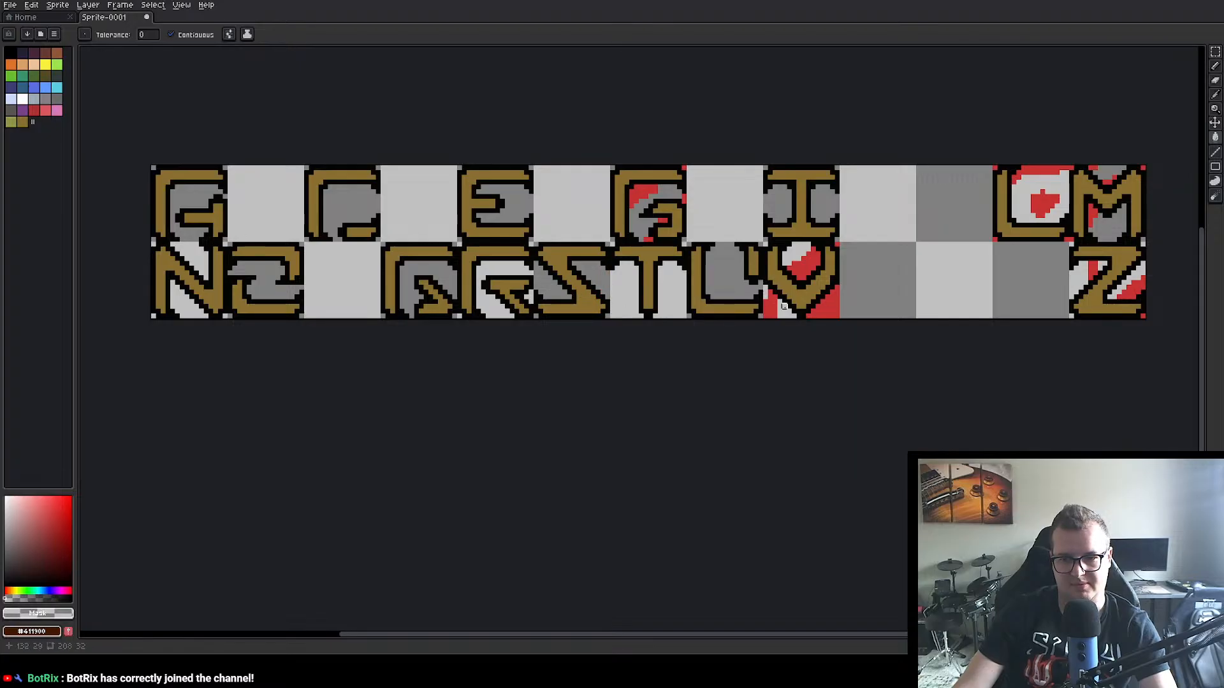
left_click(684, 196)
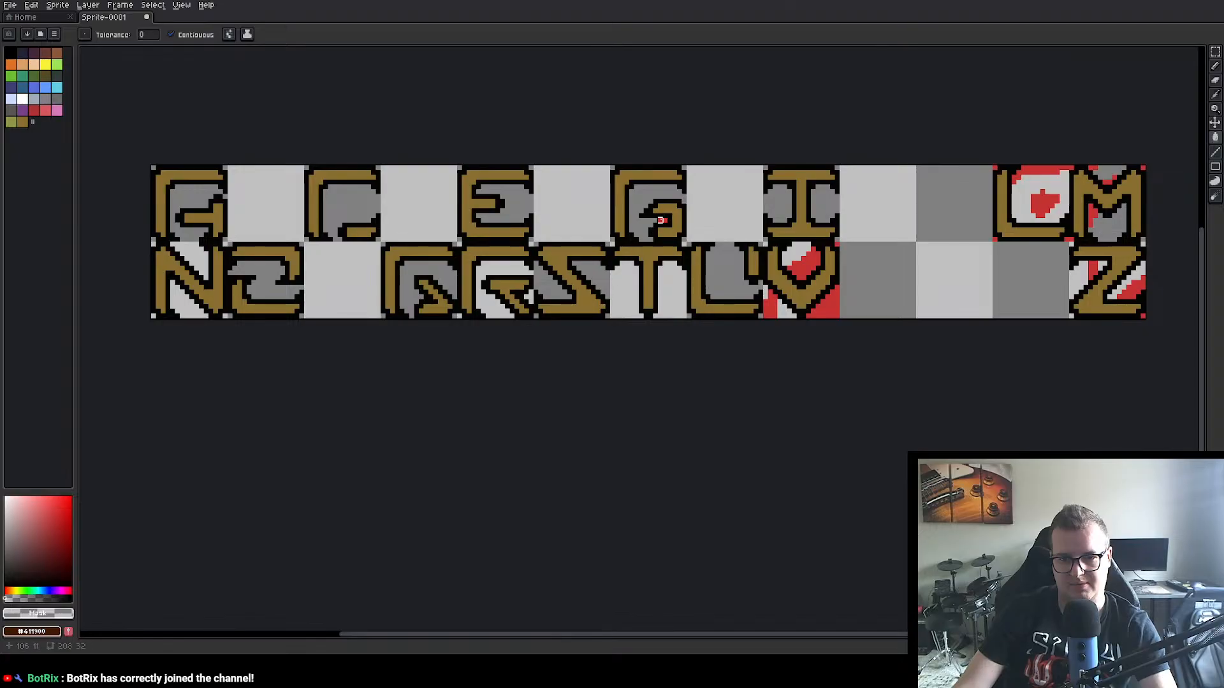
Step: Clear the remaining red splatter around the V, L, M and Z letters with the transparent fill
left_click(799, 278)
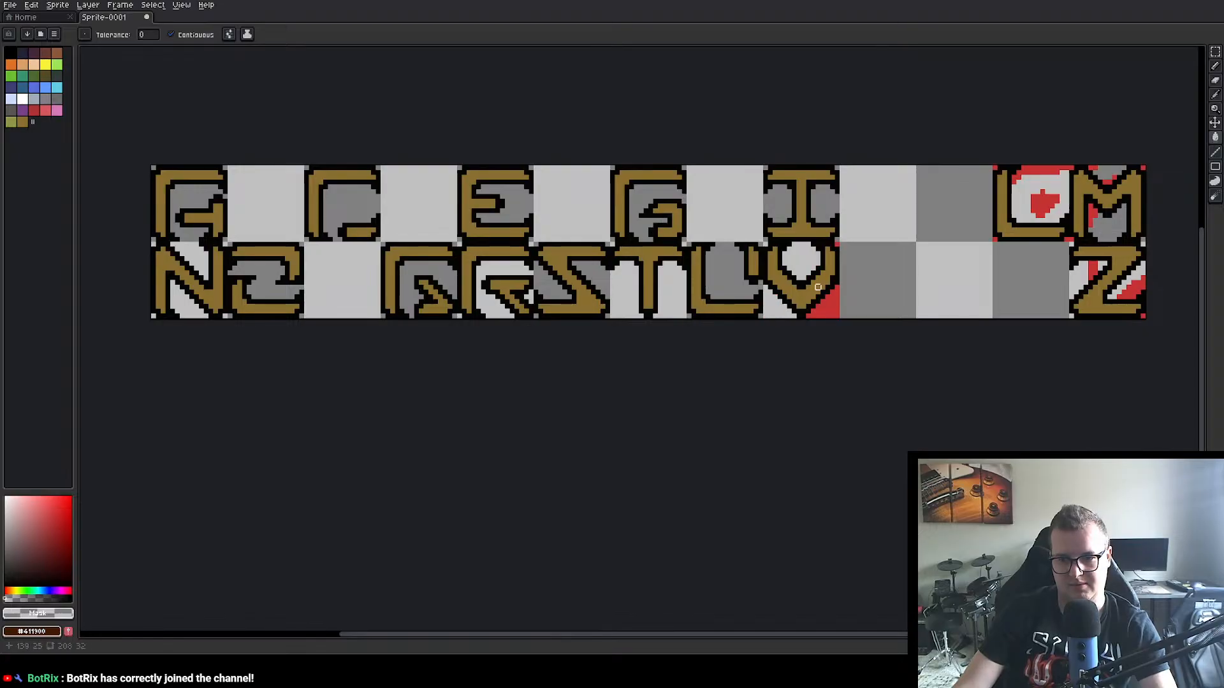
left_click(828, 304)
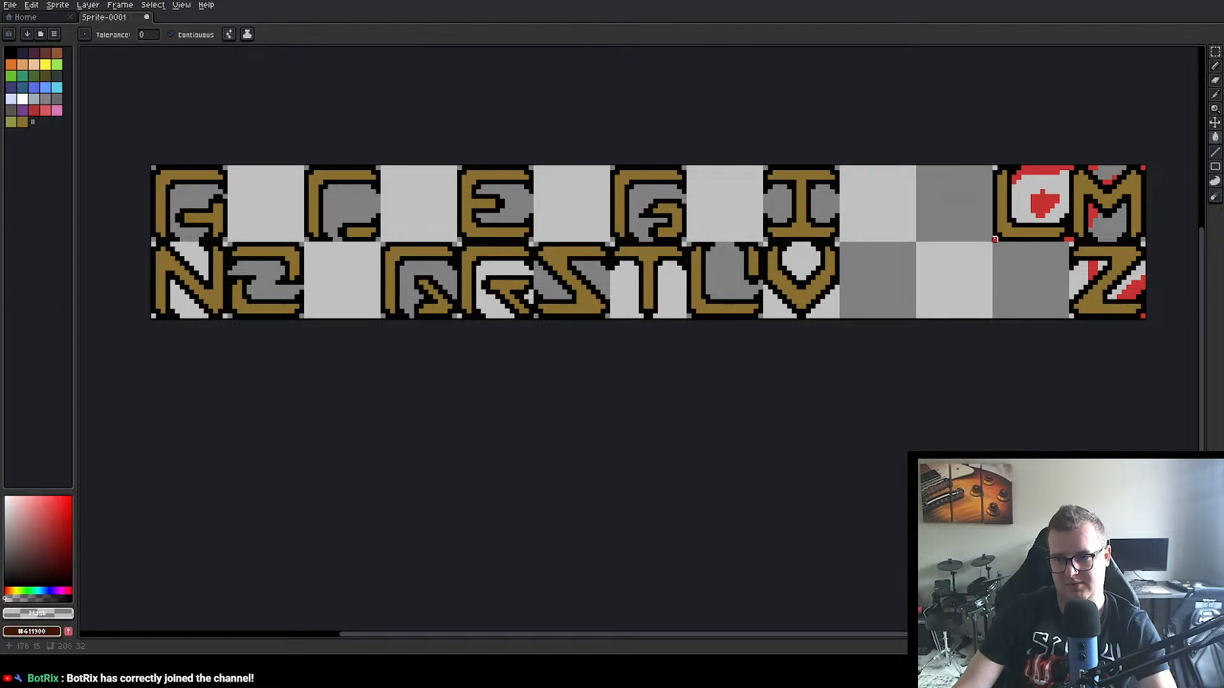
left_click(1028, 177)
left_click(1043, 204)
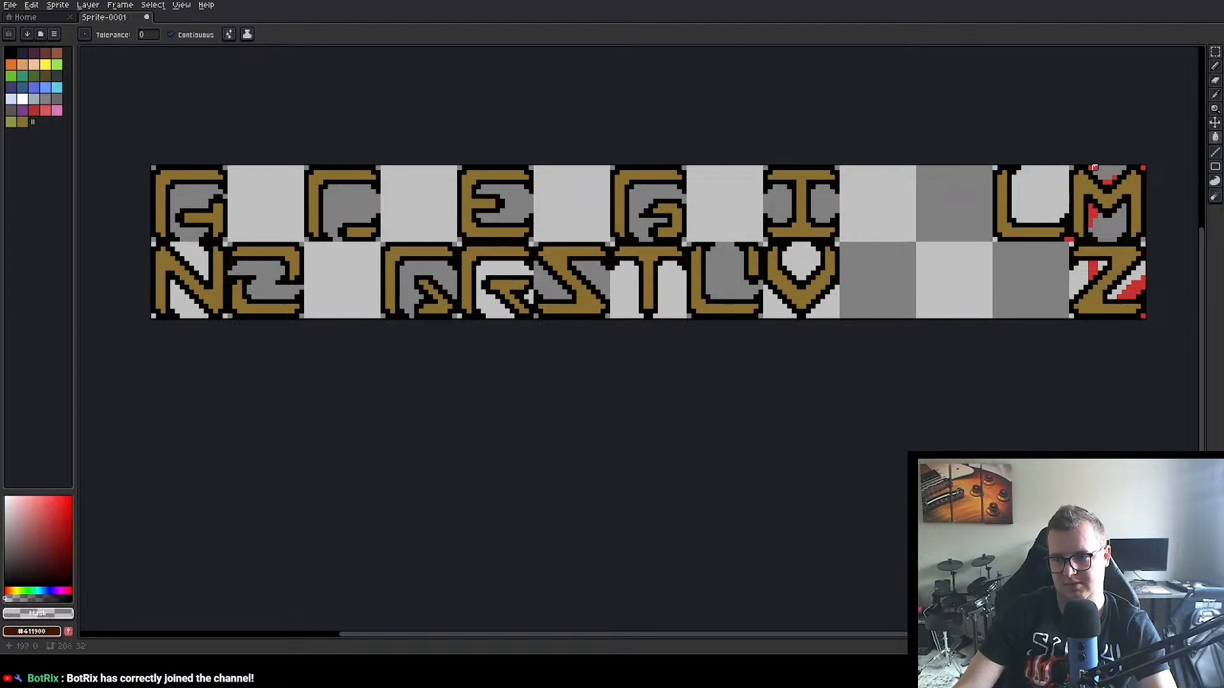
left_click(1094, 167)
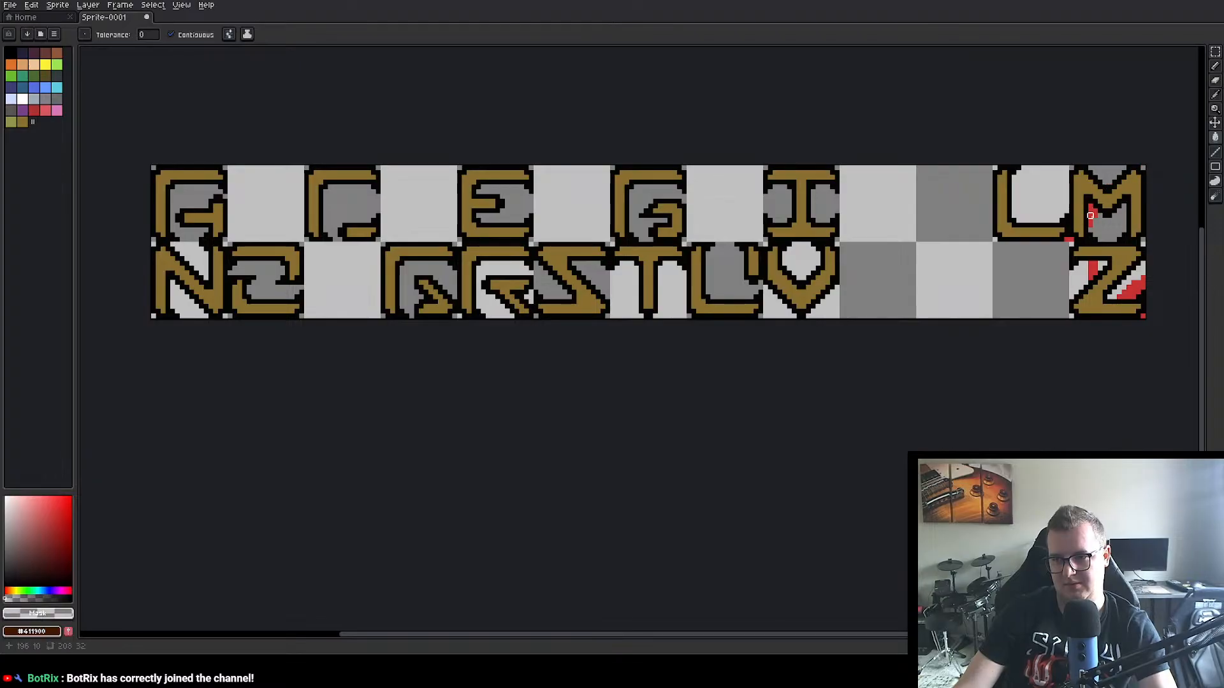
left_click(1094, 264)
left_click(1092, 275)
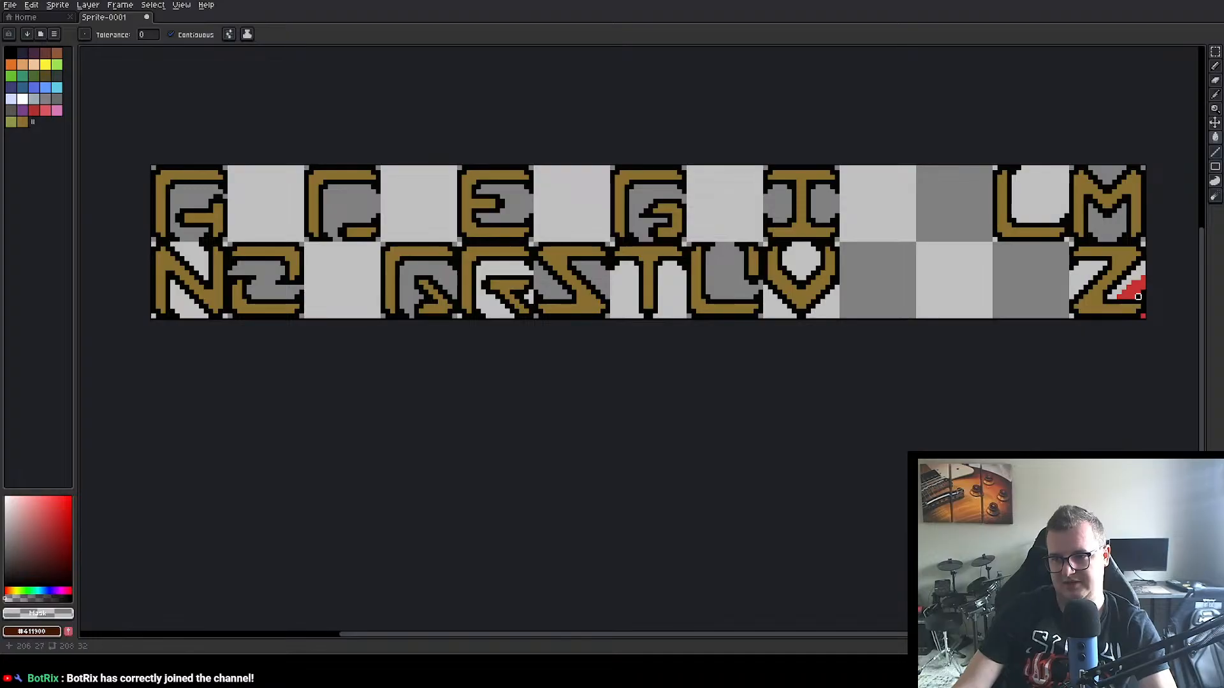
left_click(1128, 291)
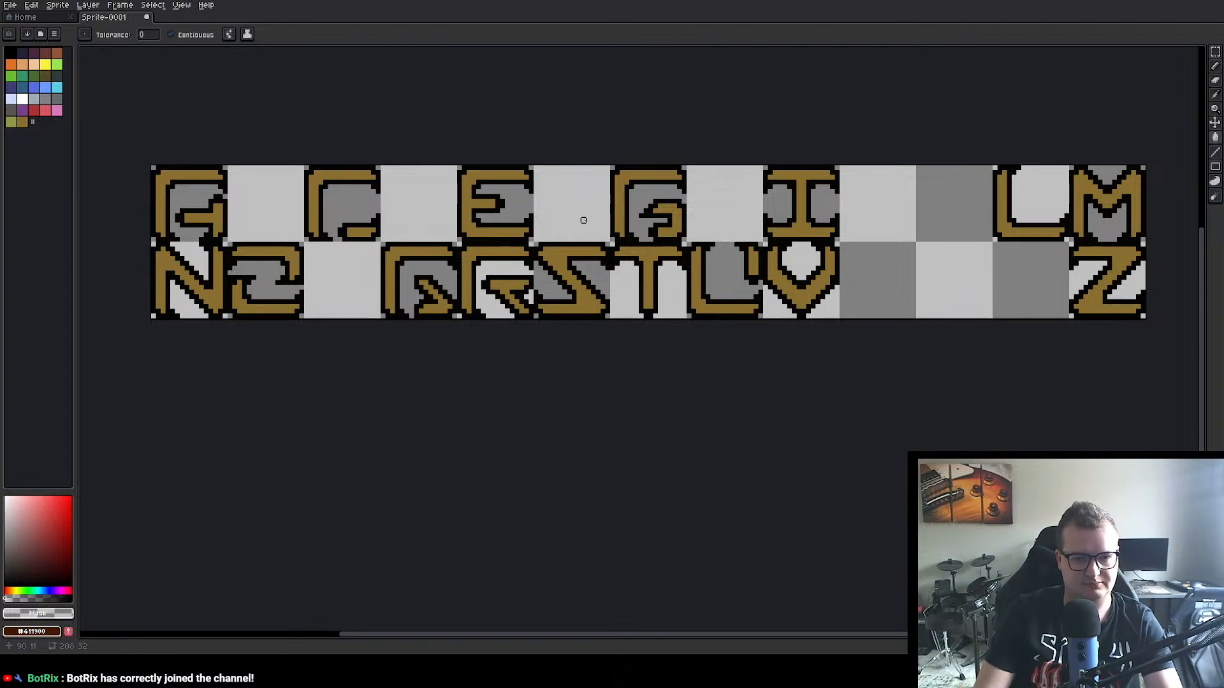
key("ctrl")
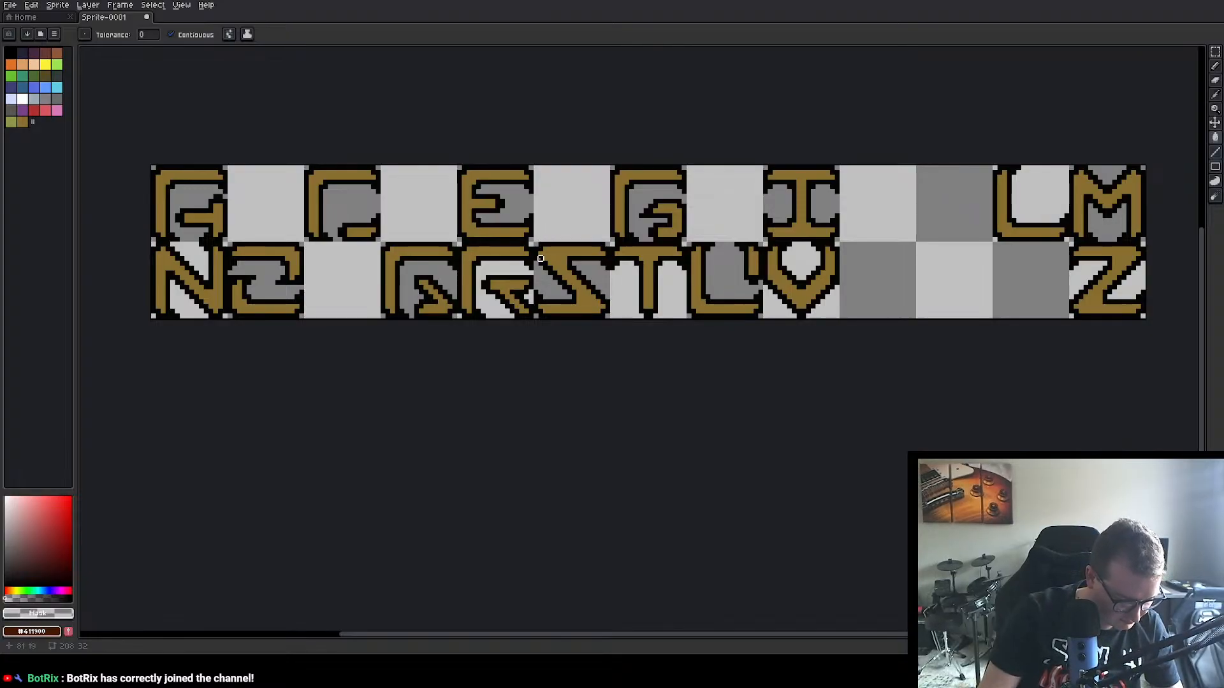
key("i")
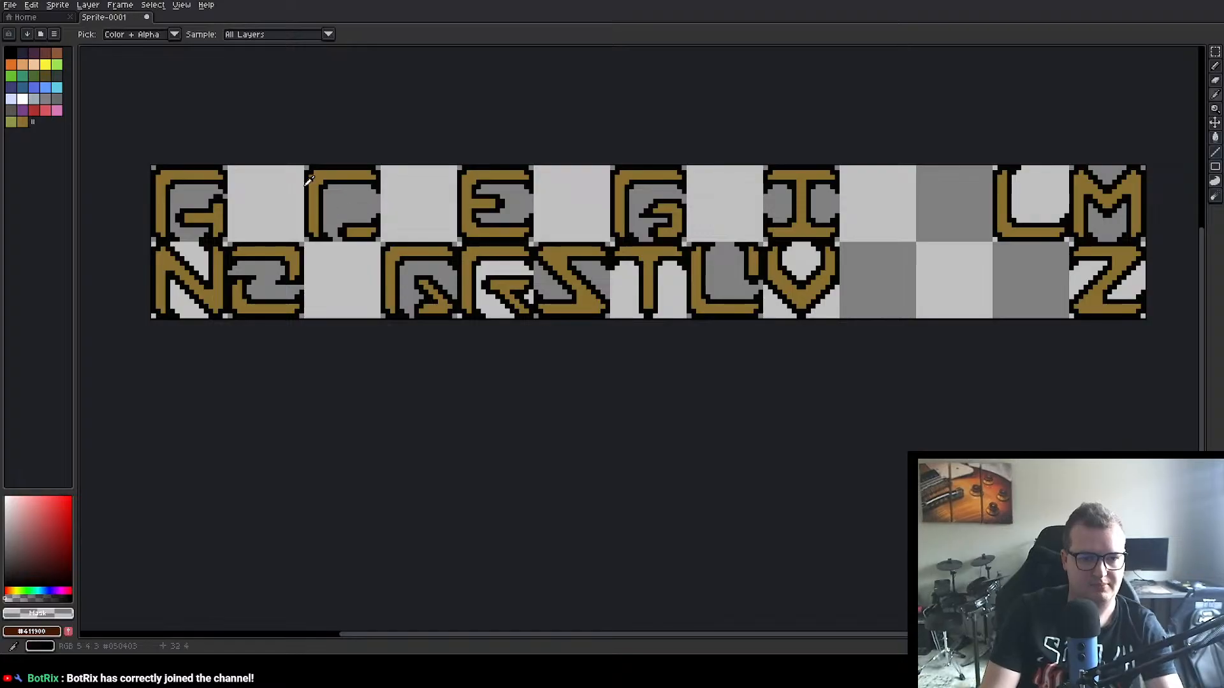
left_click(324, 175)
key("g")
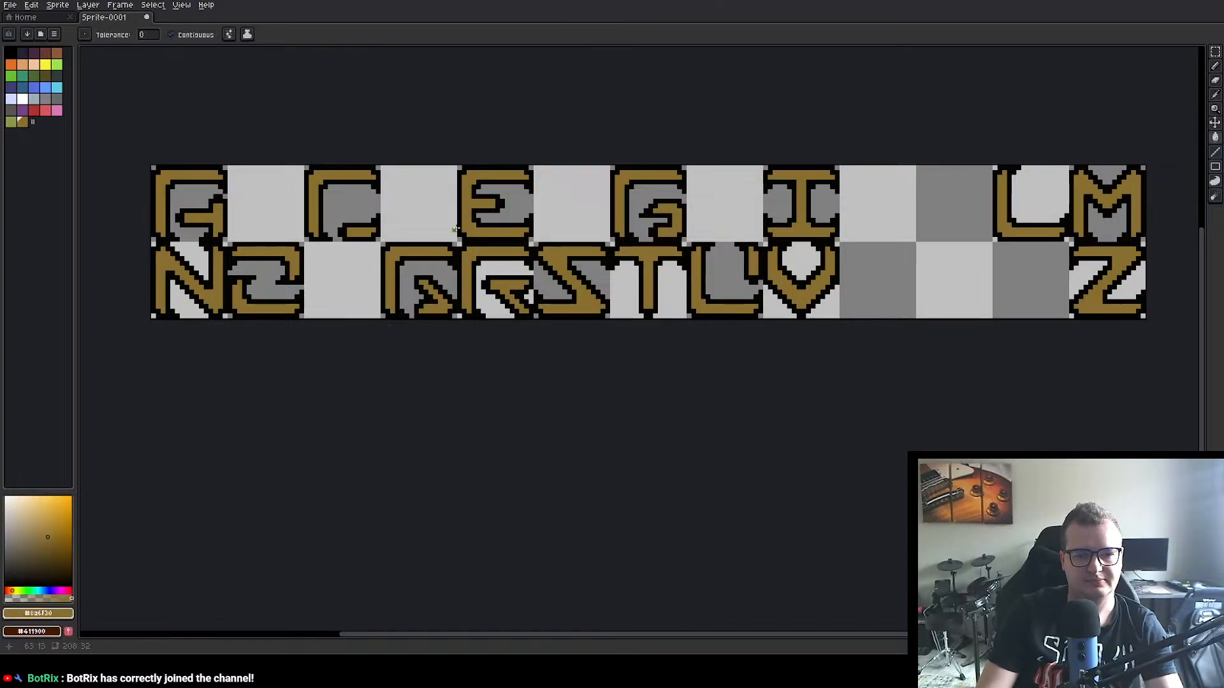
key("i")
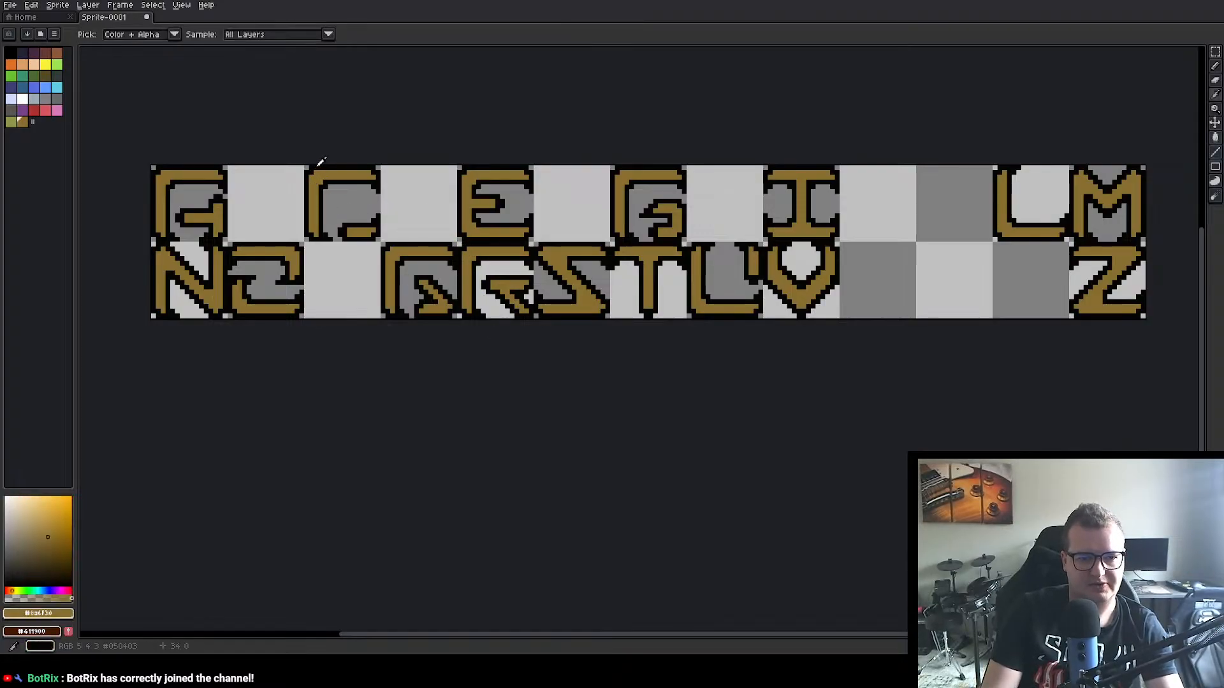
left_click(330, 163)
key("g")
key("i")
left_click(330, 162)
key("g")
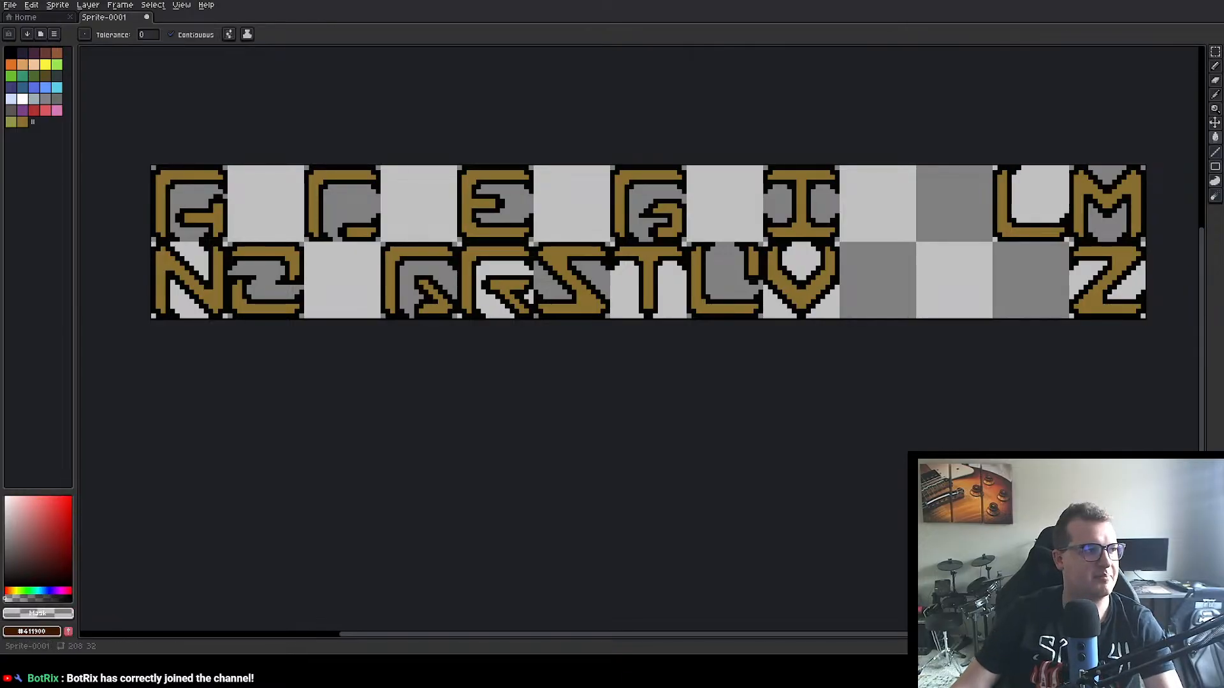
Step: Select the upper-row E as a 16×15 px area and extend the canvas downward to a height of 71 px
left_click(1215, 51)
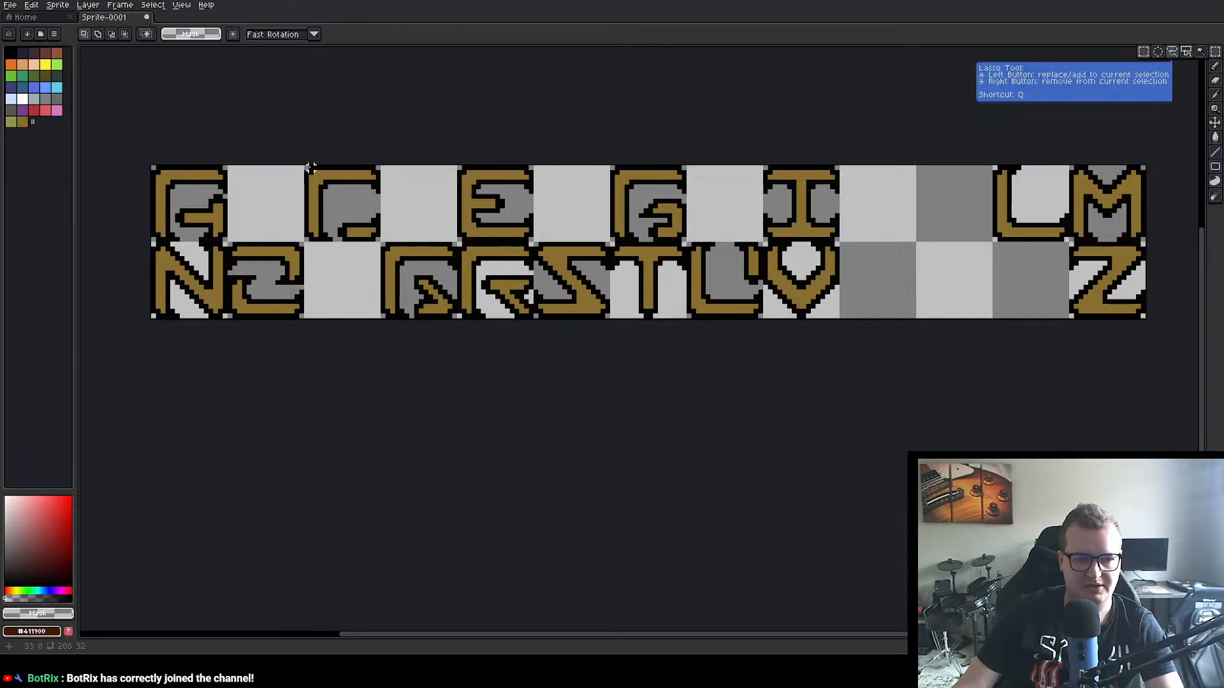
left_click_drag(304, 166, 340, 201)
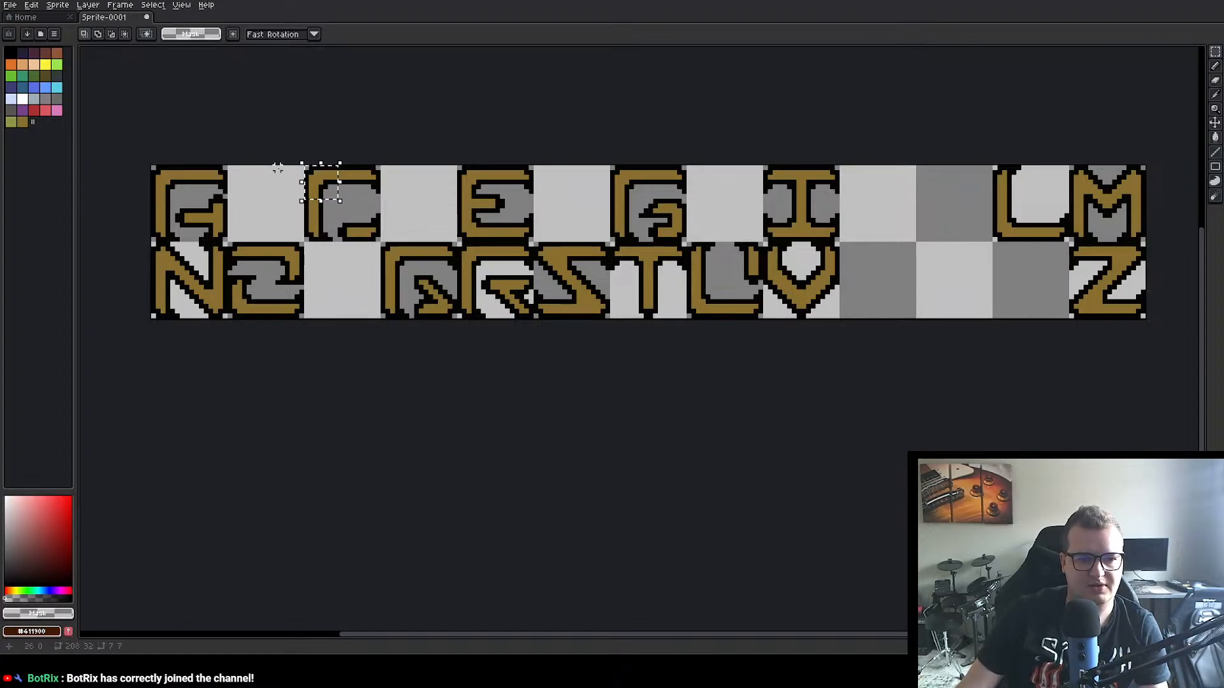
left_click(315, 369)
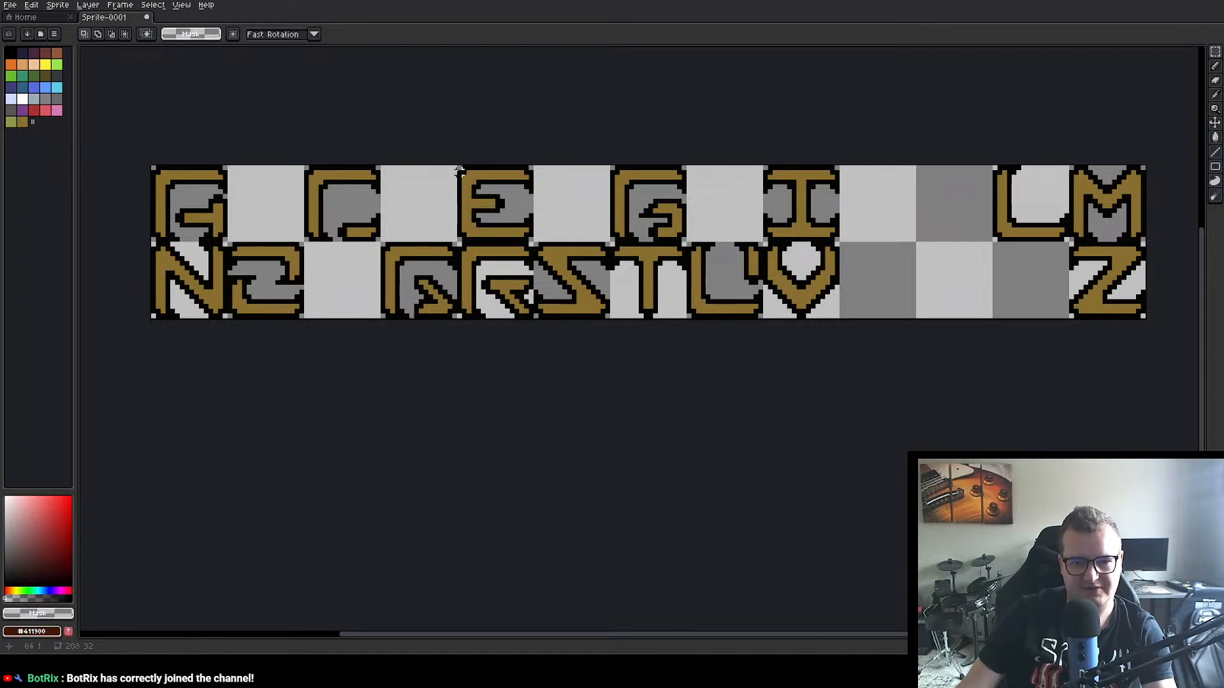
left_click_drag(459, 167, 532, 238)
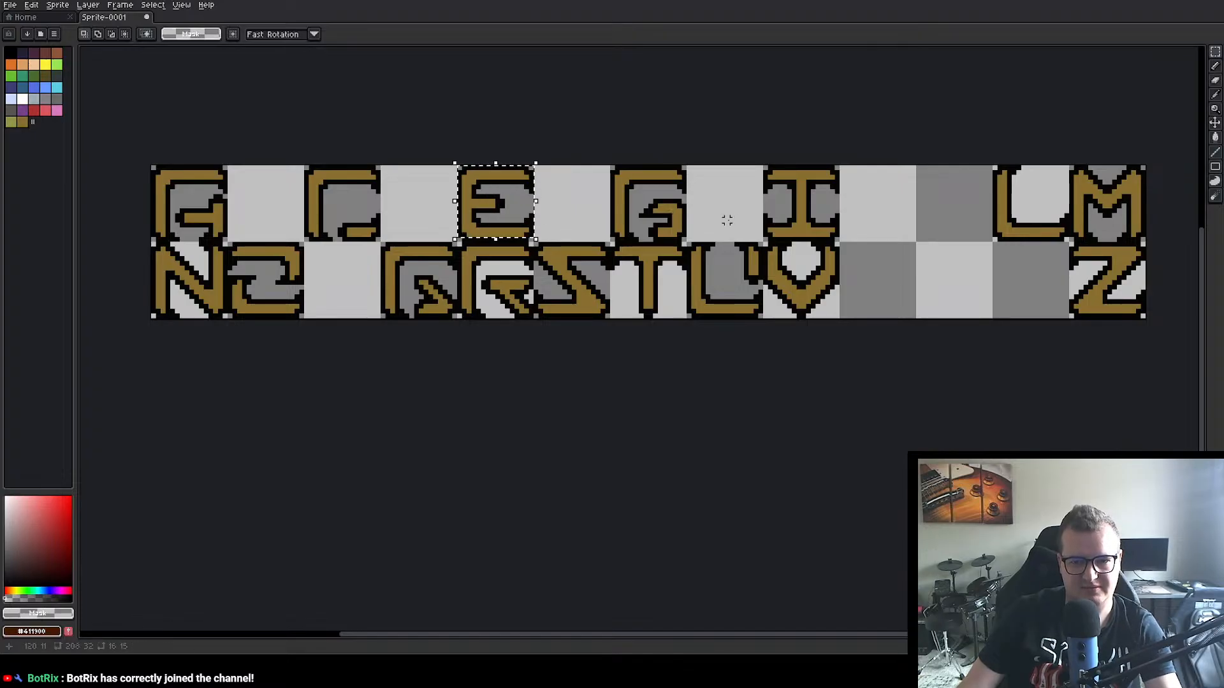
key("ctrl+t")
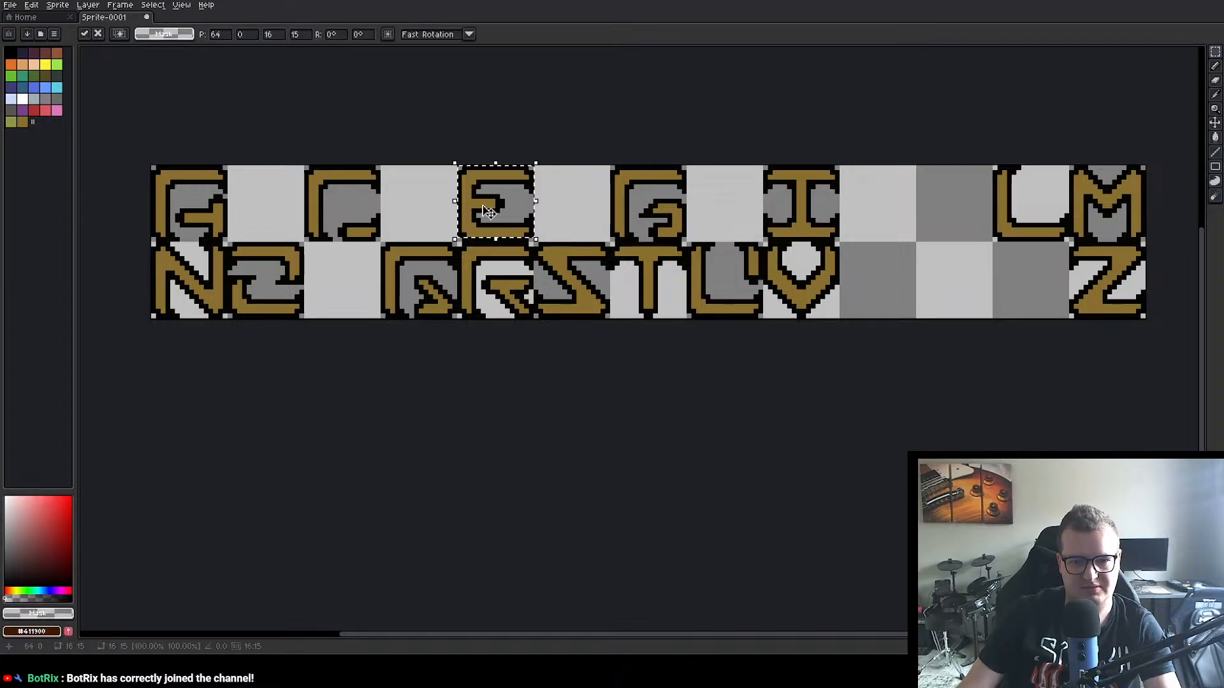
key("ctrl+alt+c")
left_click_drag(596, 321, 588, 505)
left_click(515, 218)
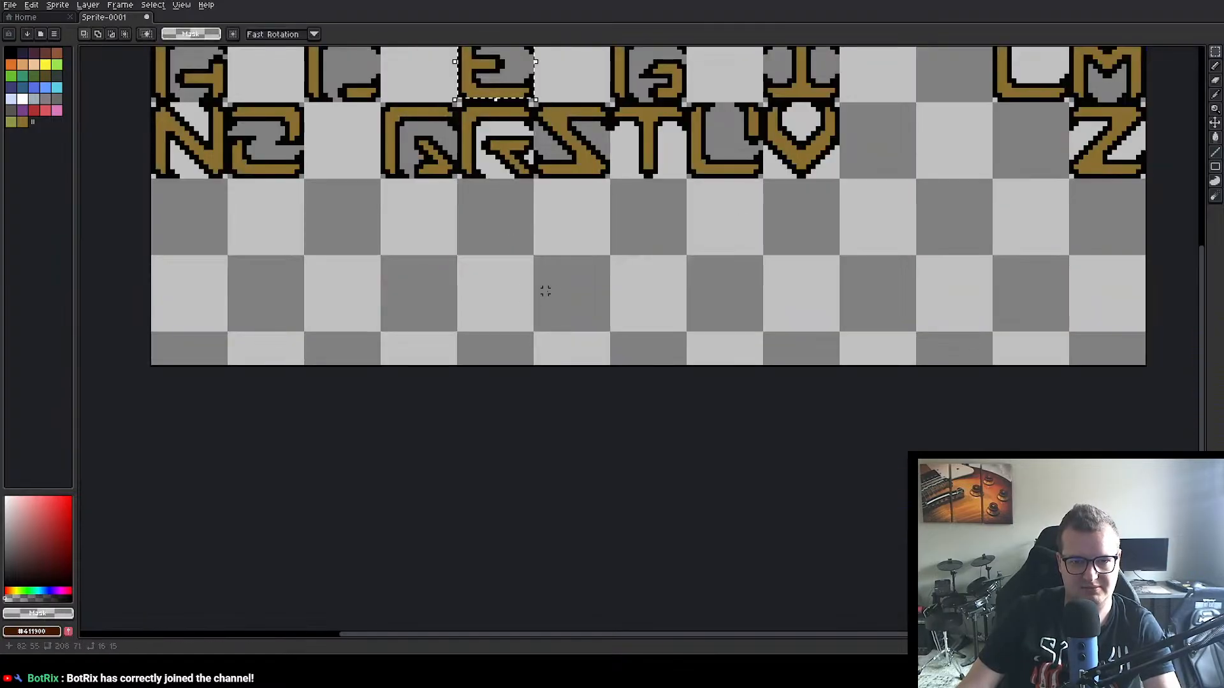
Step: Paste a copy of the E into the blank canvas area below the R, with its upper-left corner at 64, 48
key("ctrl+v")
left_click_drag(474, 70, 473, 299)
left_click(607, 295)
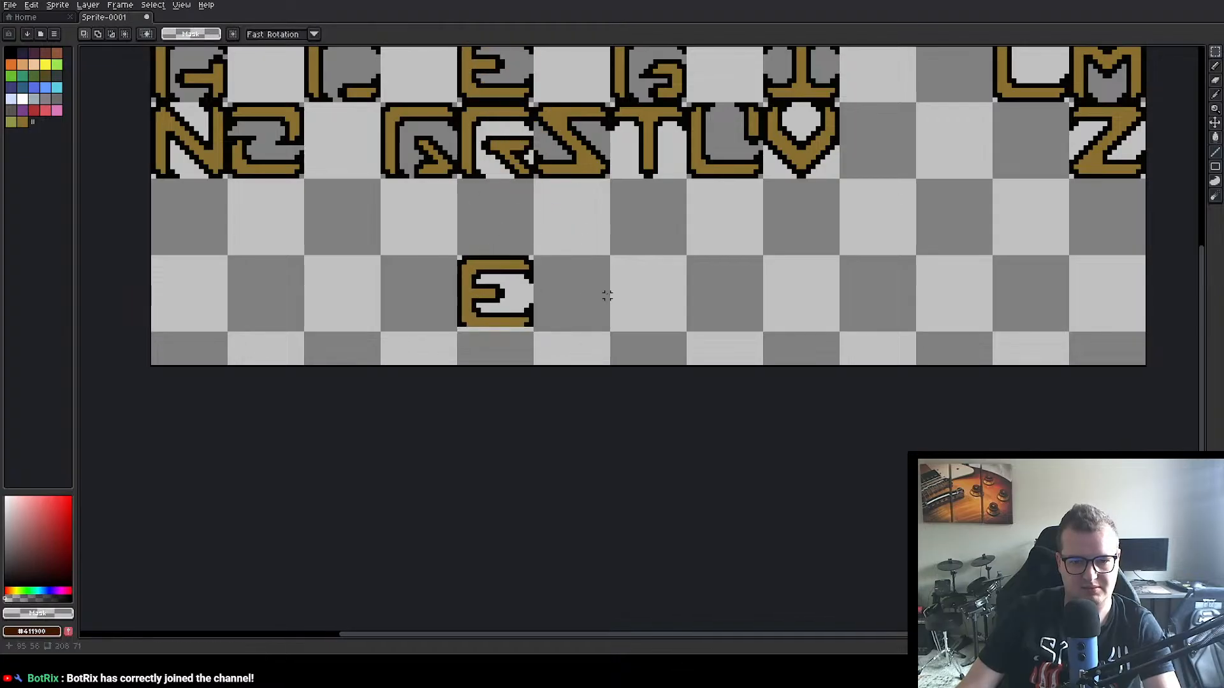
Step: Draw a 12 px line in the outline colour #050403 along the lower edge of the copied E
scroll(567, 324, "up", 2)
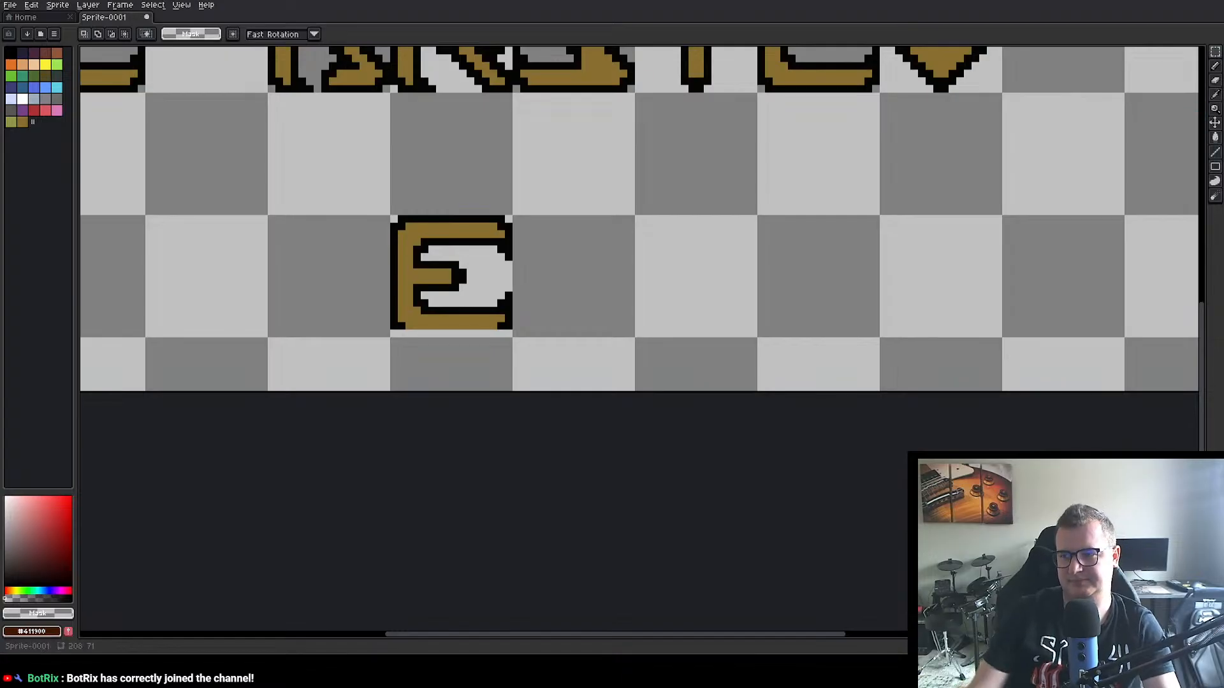
left_click(1216, 81)
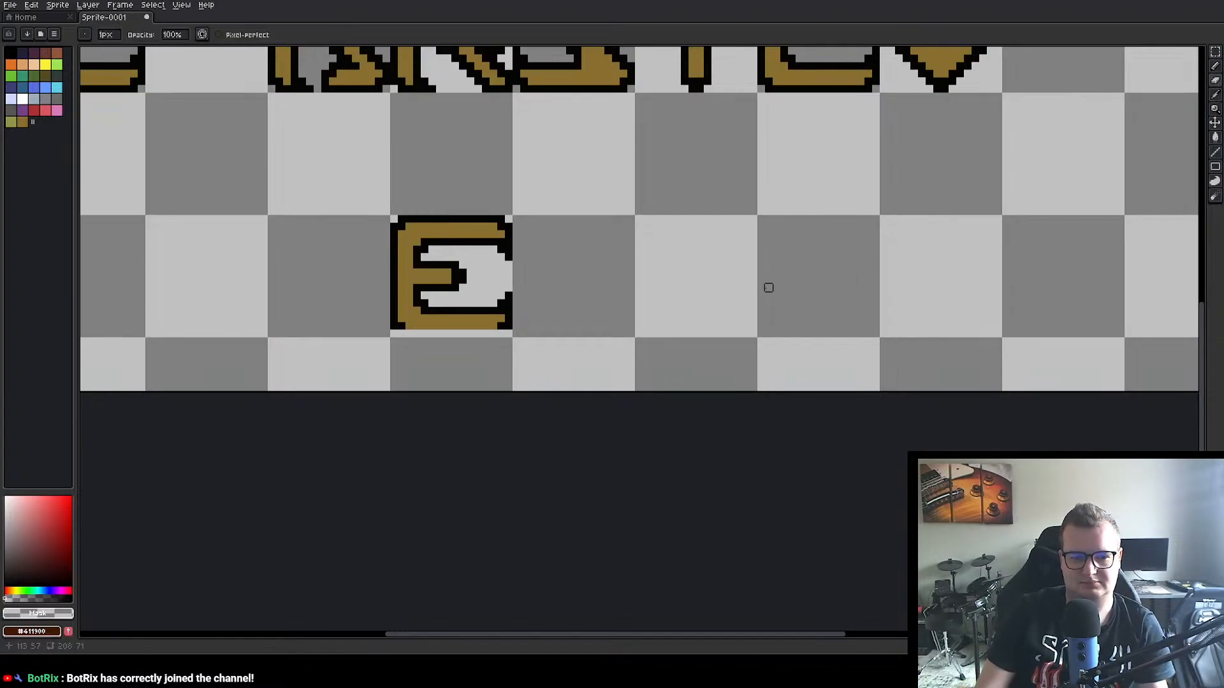
left_click(1218, 69)
left_click(1214, 154)
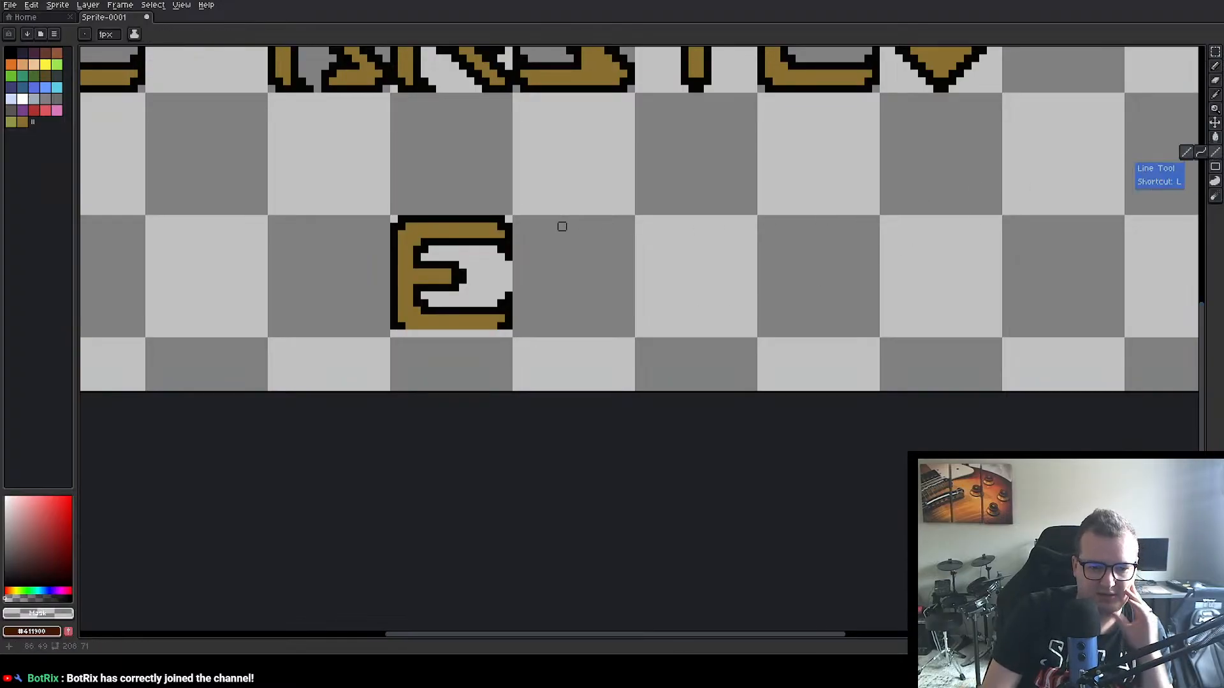
key("i")
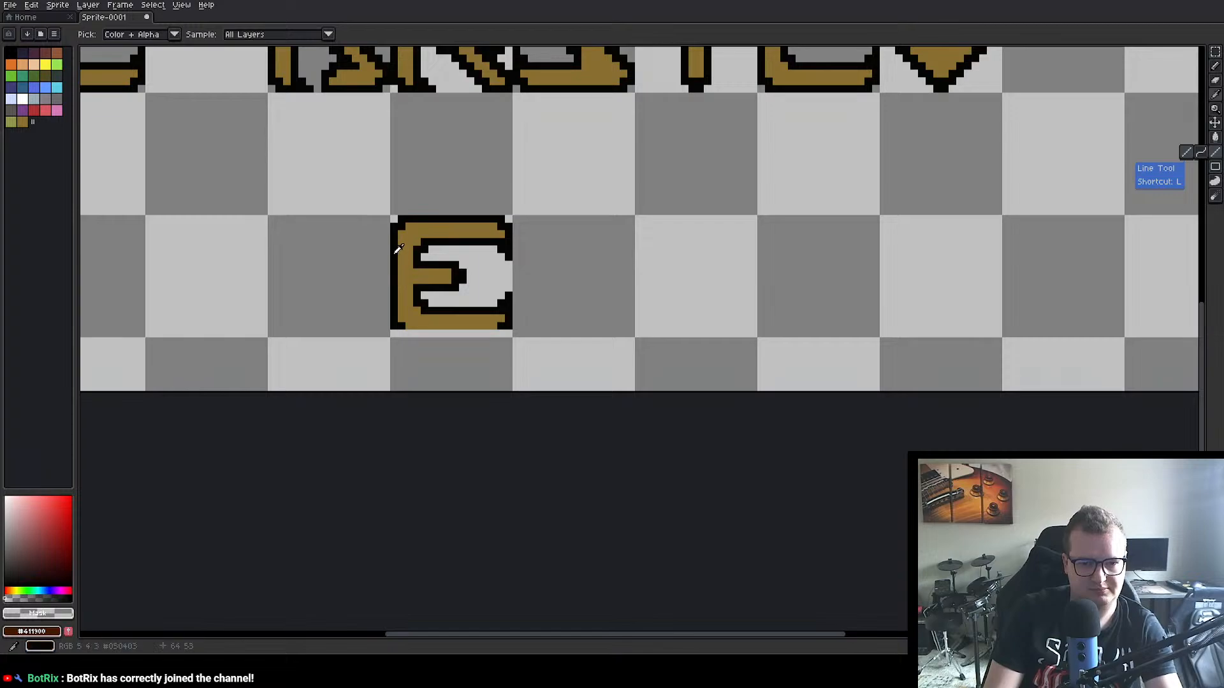
left_click(399, 249)
left_click_drag(407, 333, 497, 333)
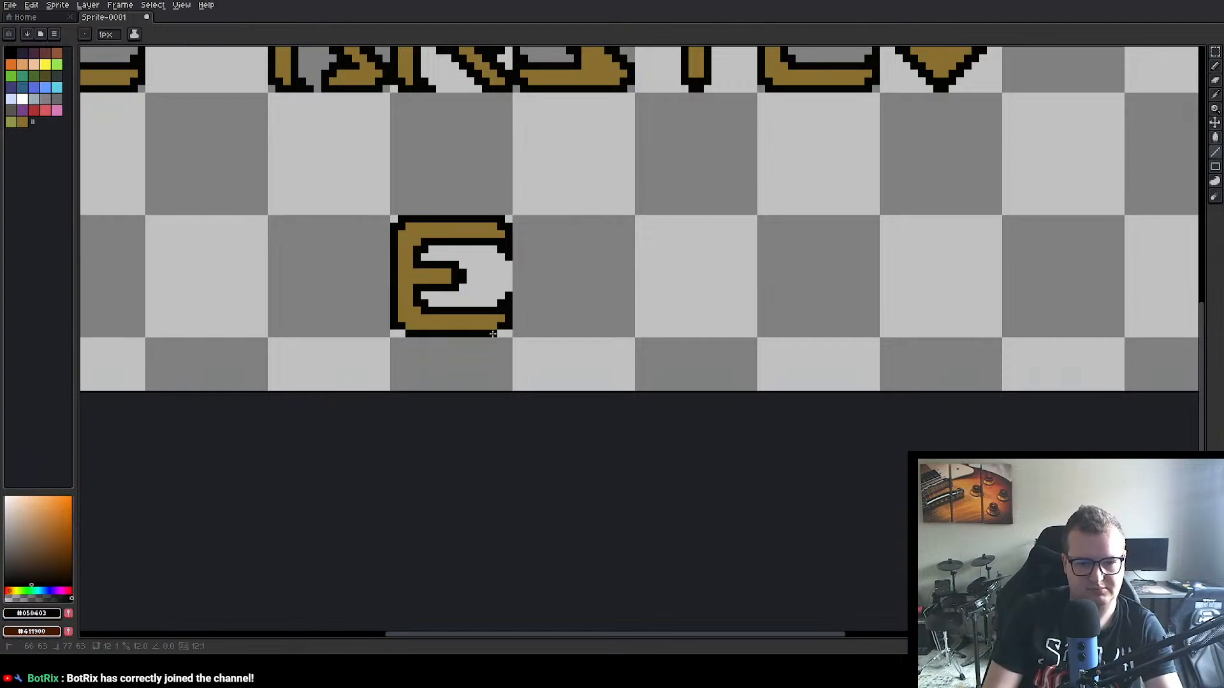
Step: Turn the copied E into an F by outlining the foot of its stem in black and erasing the lower arm to transparent
left_click_drag(754, 259, 742, 445)
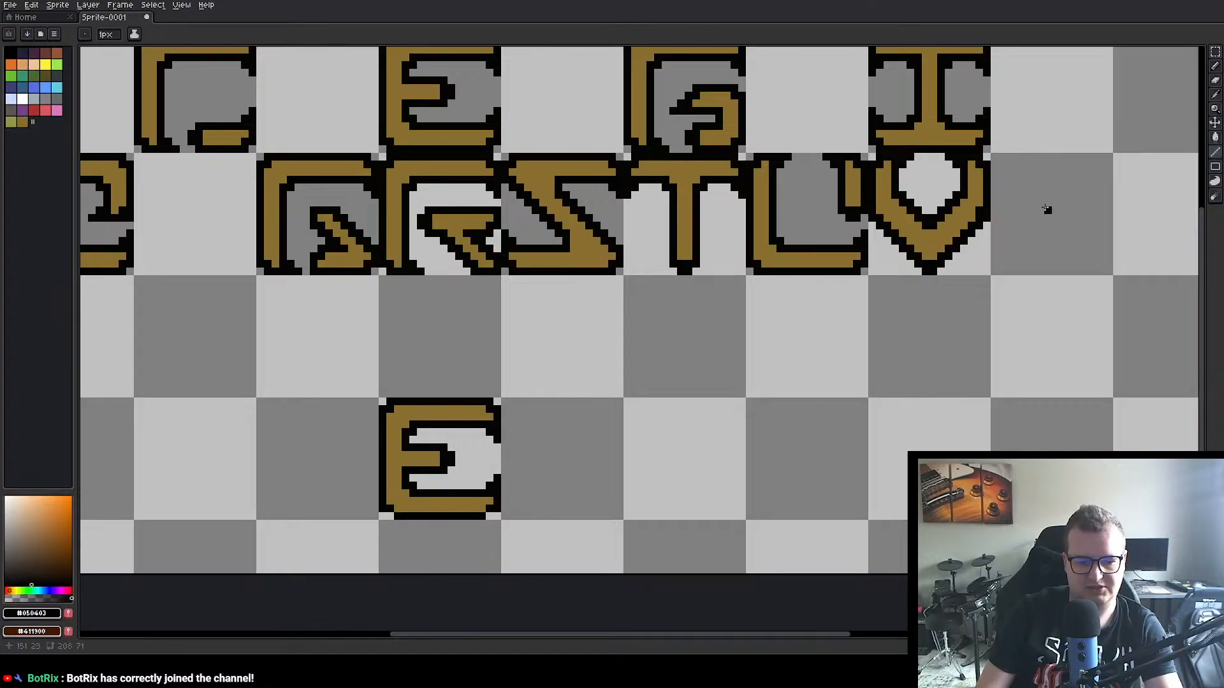
left_click(394, 503, "alt")
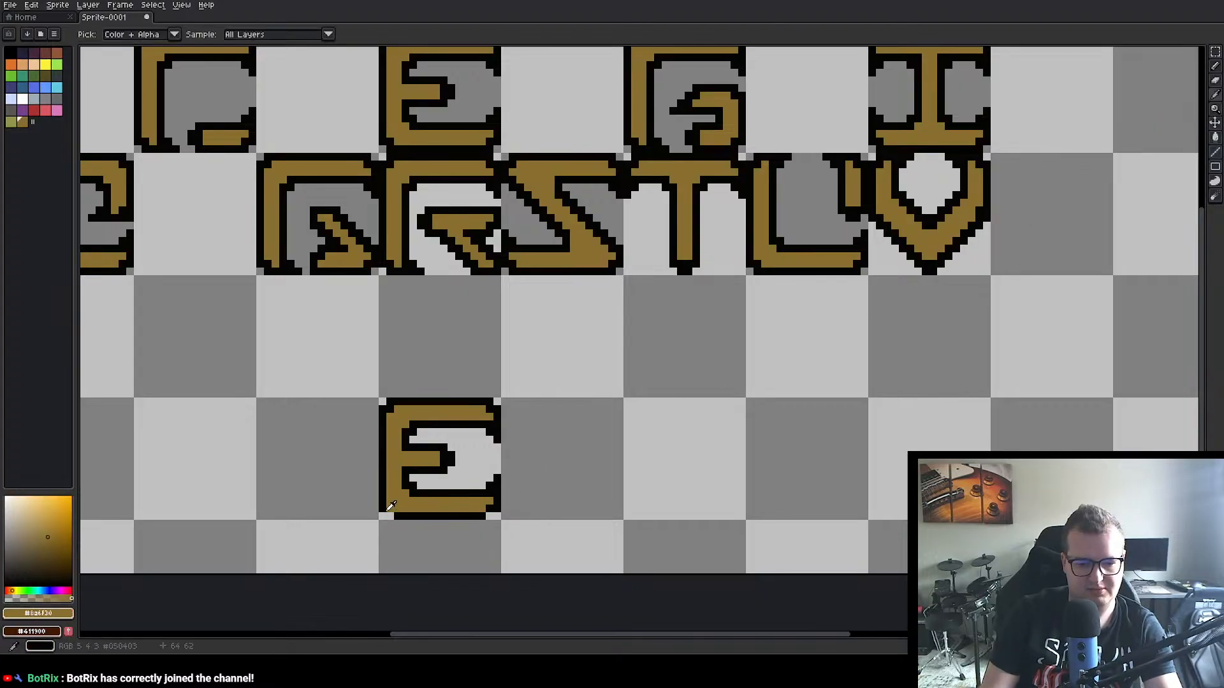
left_click(387, 516, "alt")
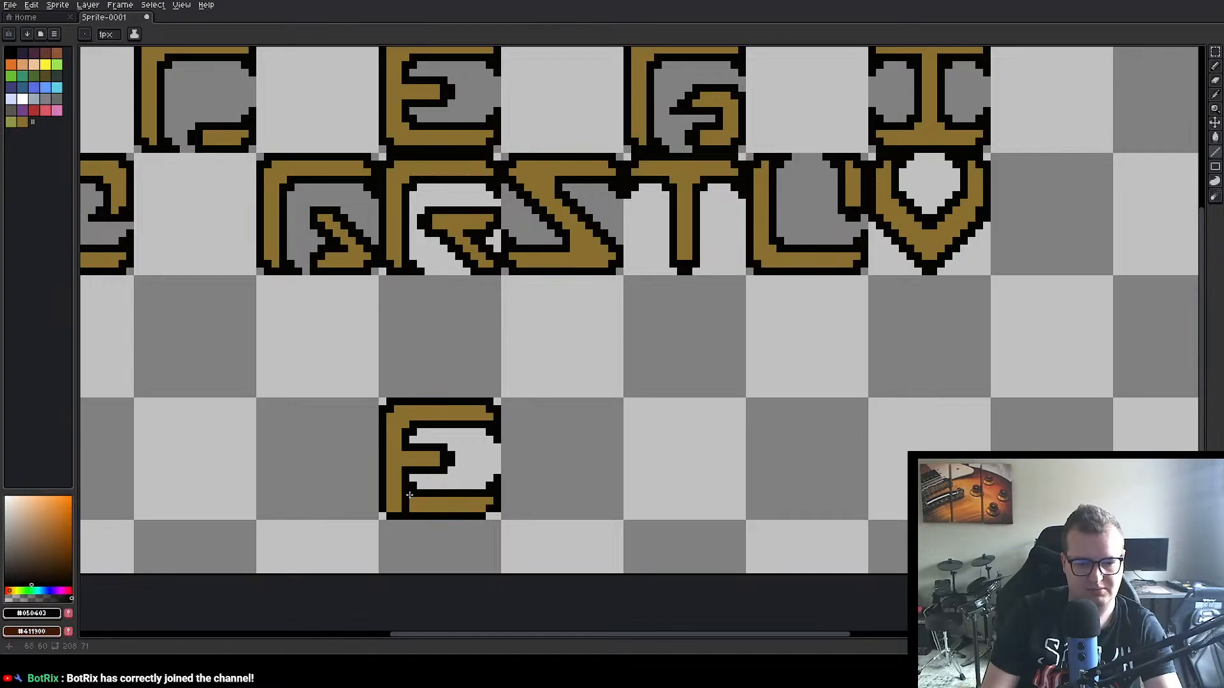
left_click(436, 501, "alt")
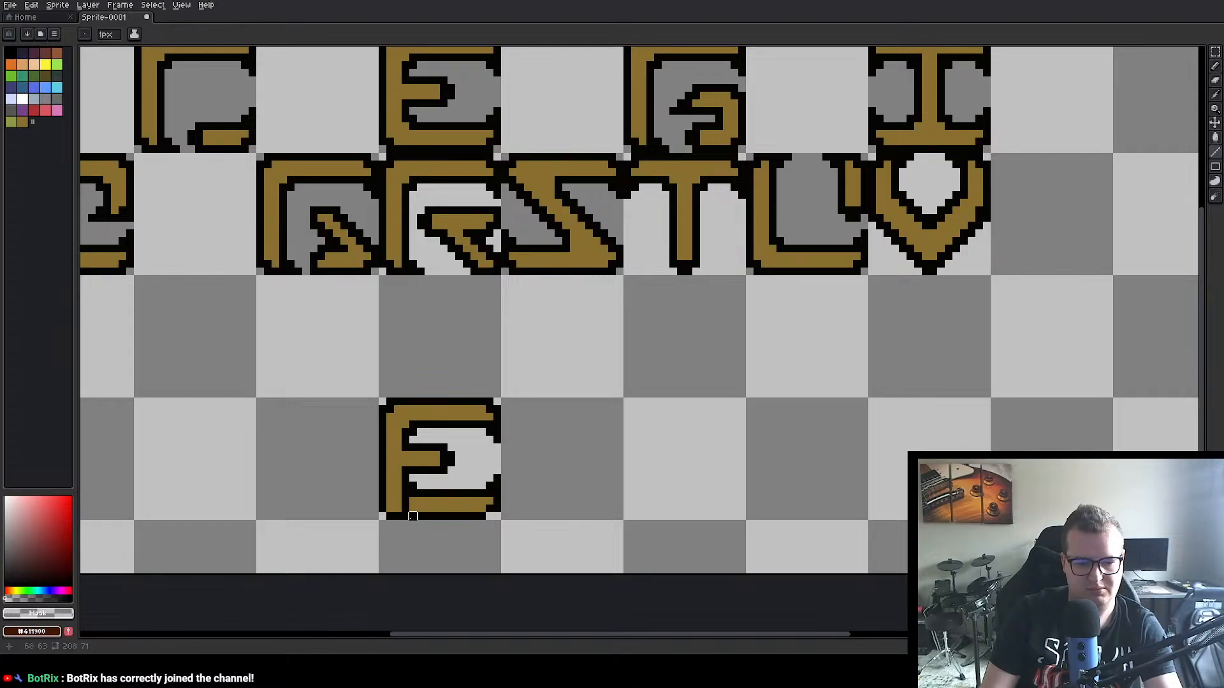
mouse_move(406, 516)
left_mouse_down()
mouse_move(413, 486)
mouse_move(421, 501)
left_mouse_up()
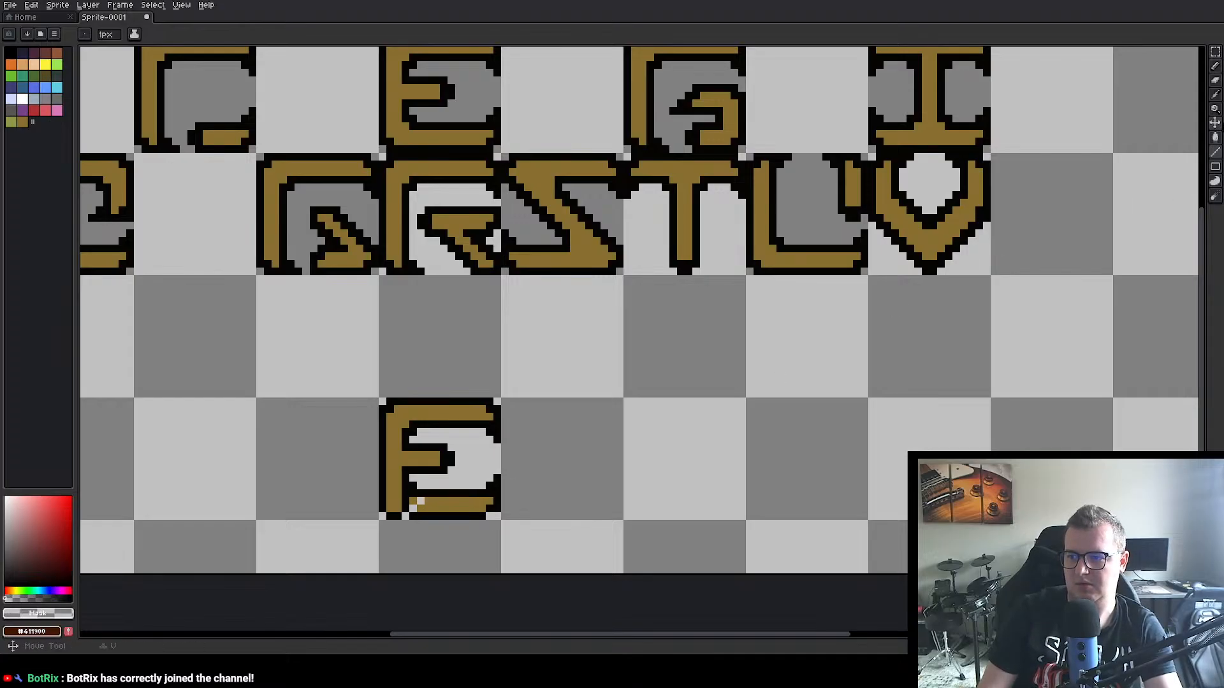
left_click(1216, 66)
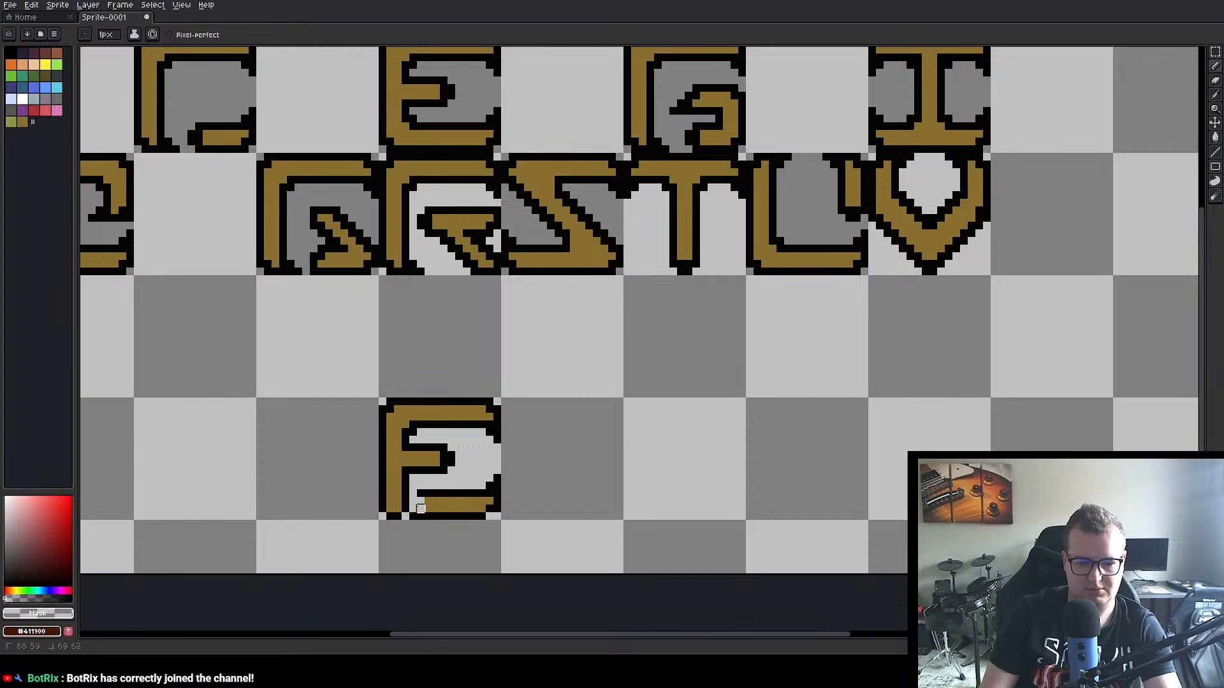
mouse_move(421, 493)
left_mouse_down()
mouse_move(444, 516)
mouse_move(451, 501)
mouse_move(459, 508)
mouse_move(459, 494)
mouse_move(444, 493)
mouse_move(497, 478)
mouse_move(497, 509)
mouse_move(452, 516)
left_mouse_up()
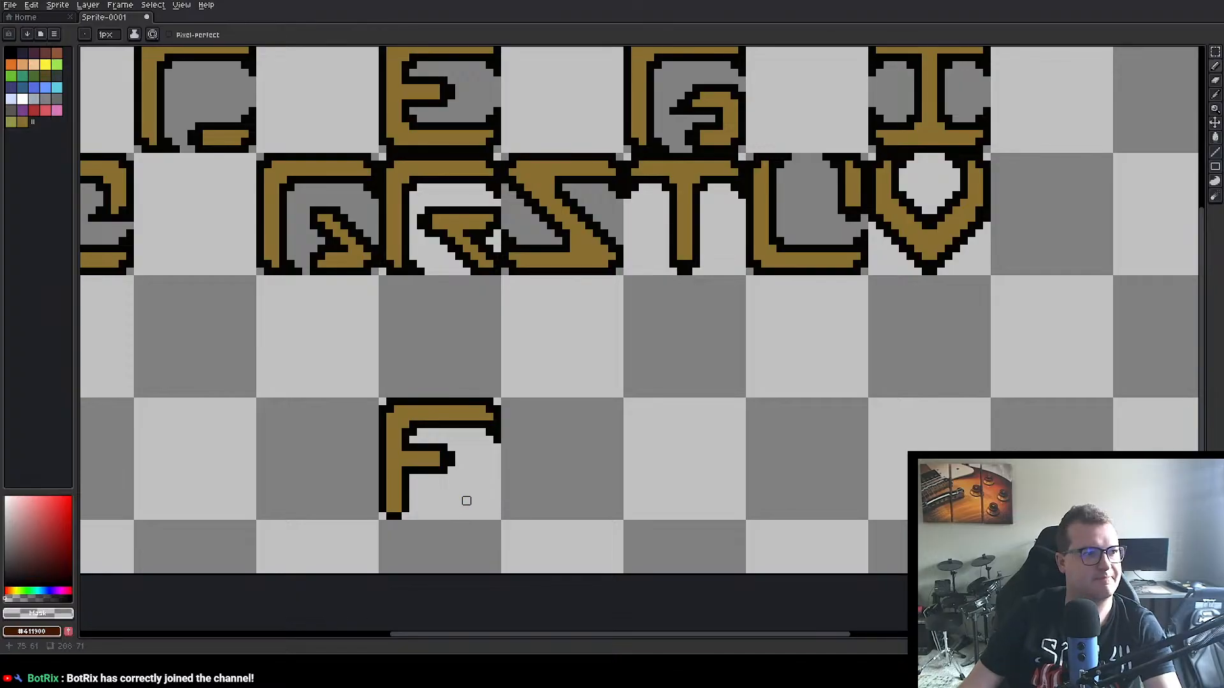
Step: Move the 16×16 px F into the empty upper-row cell between E and G at position 80, 0
scroll(560, 350, "down", 1)
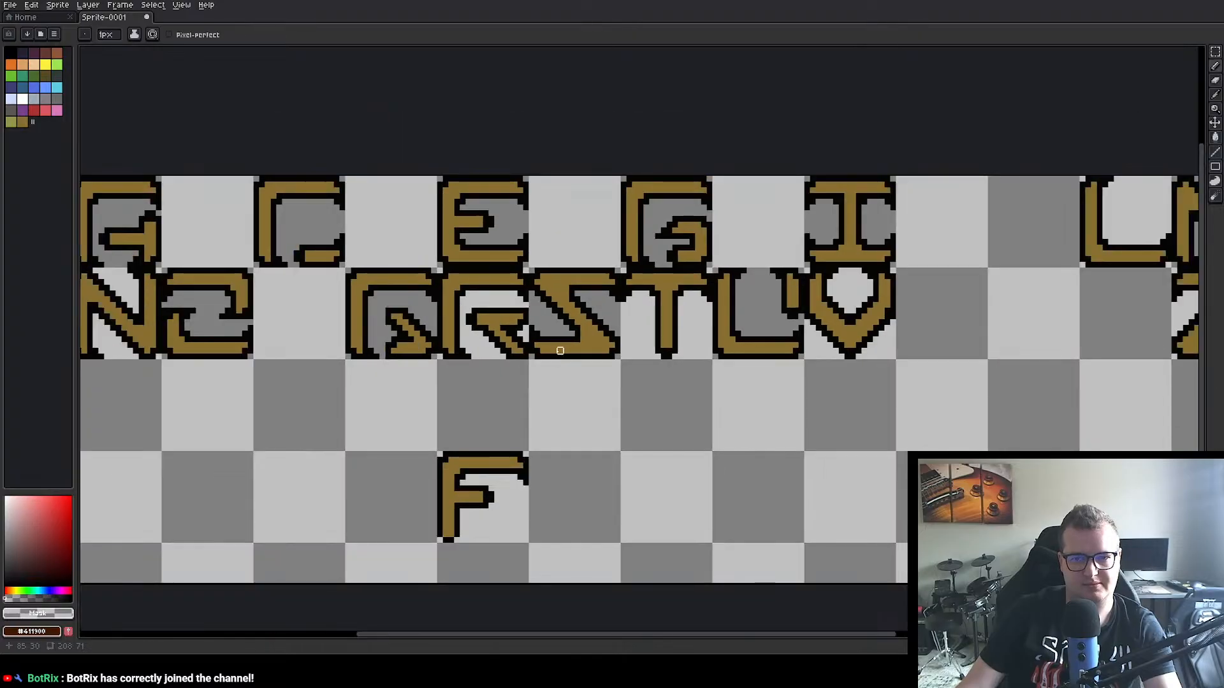
left_click_drag(600, 361, 627, 334)
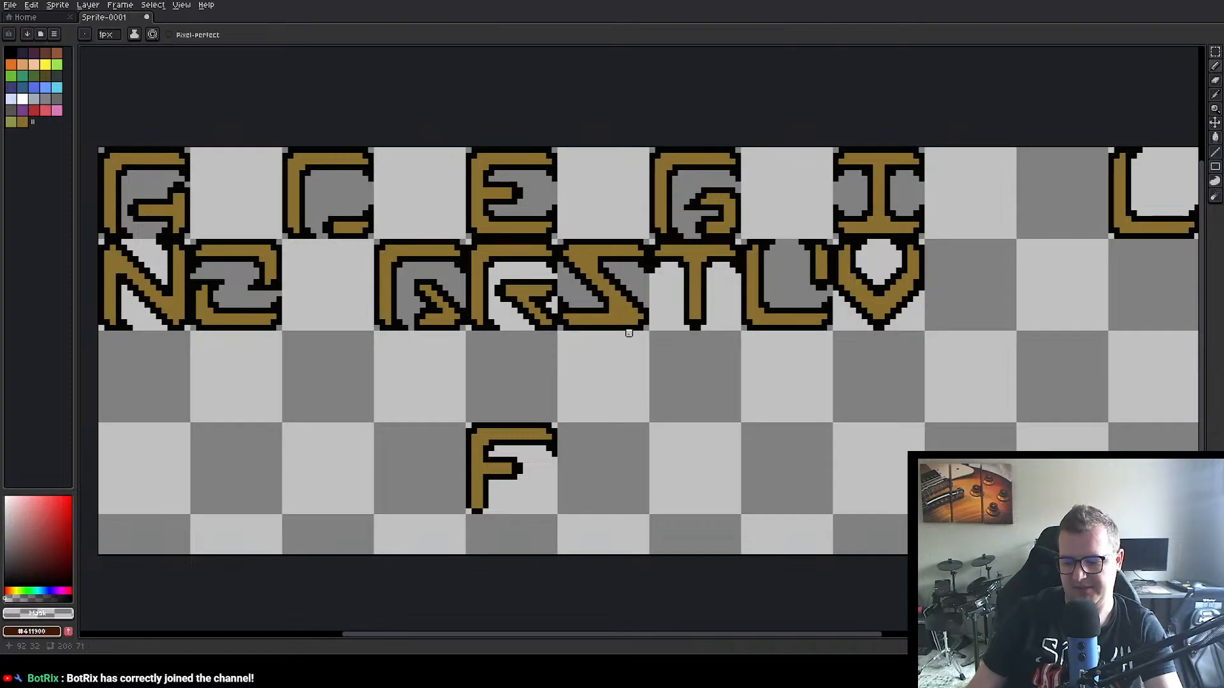
left_click(1214, 51)
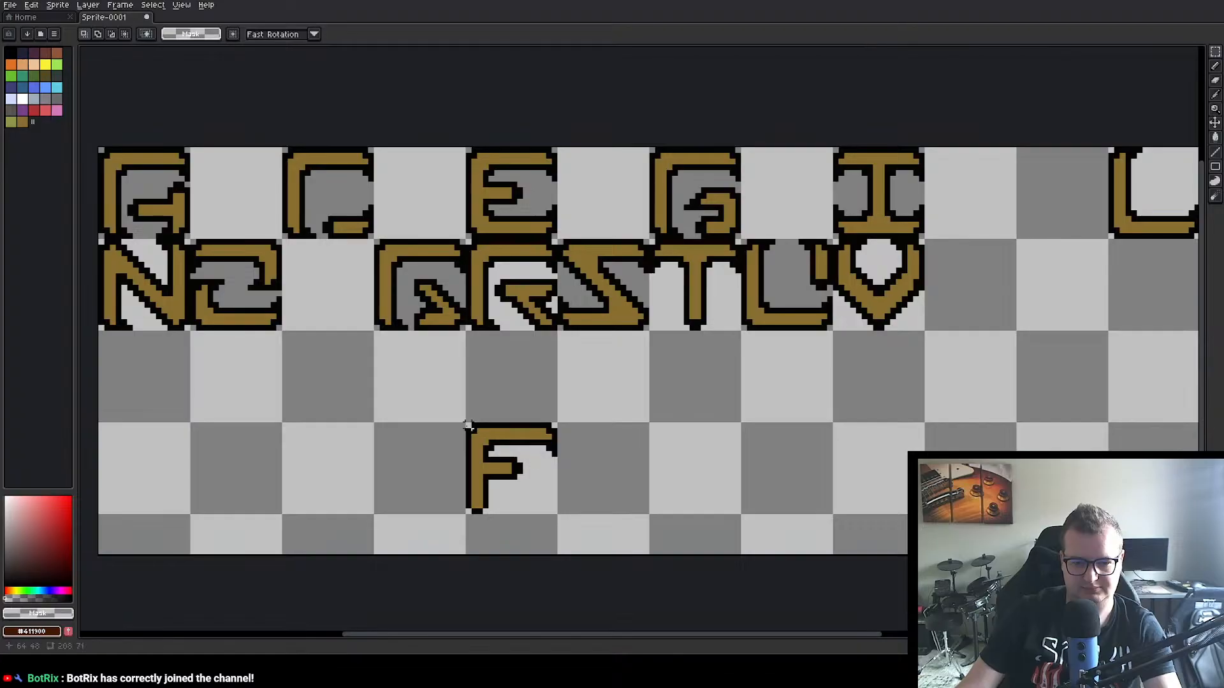
left_click_drag(470, 424, 558, 516)
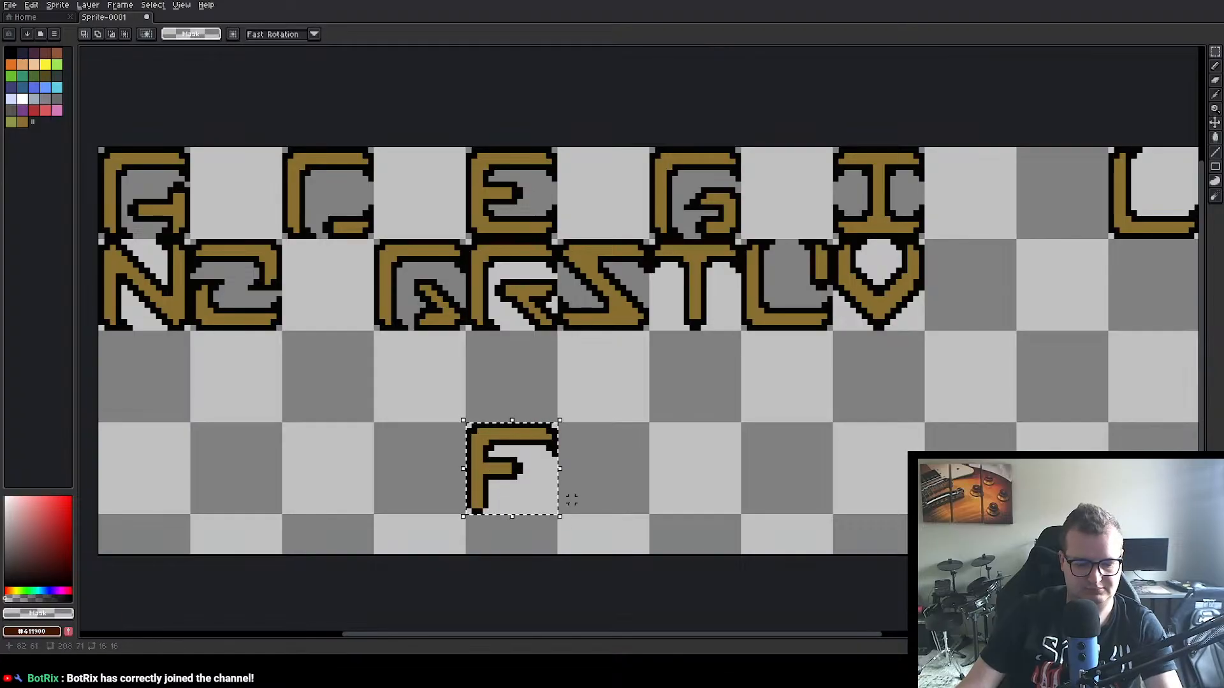
left_click_drag(557, 474, 592, 202)
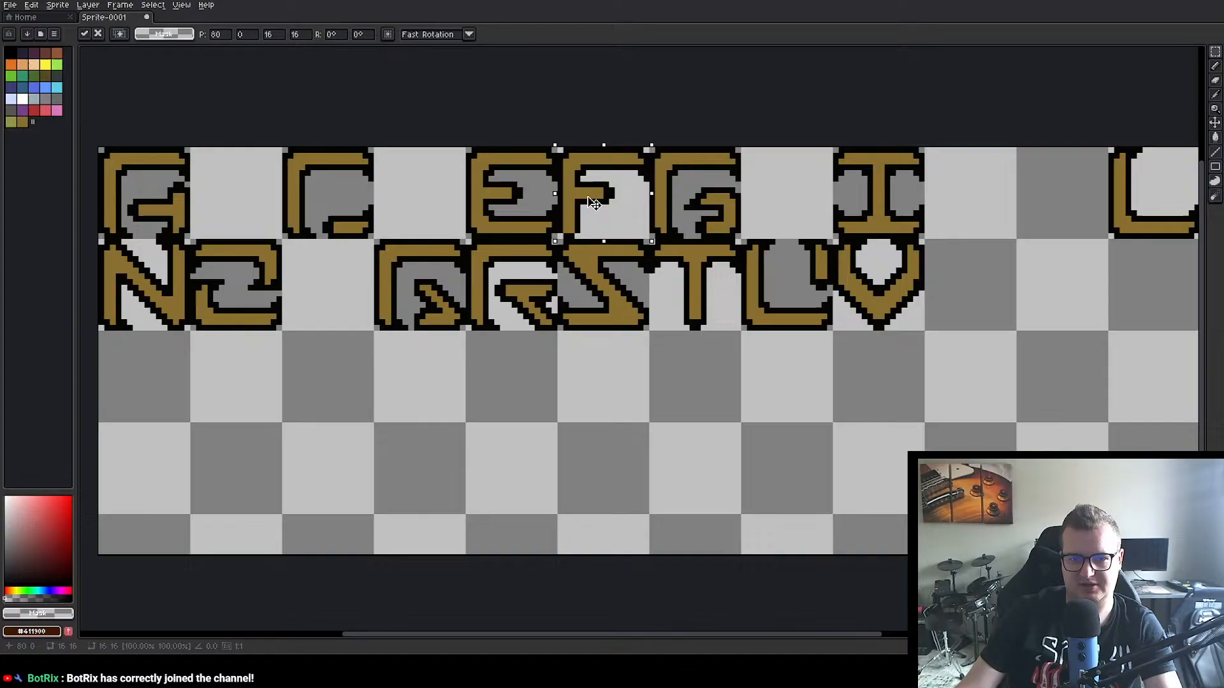
left_click(686, 448)
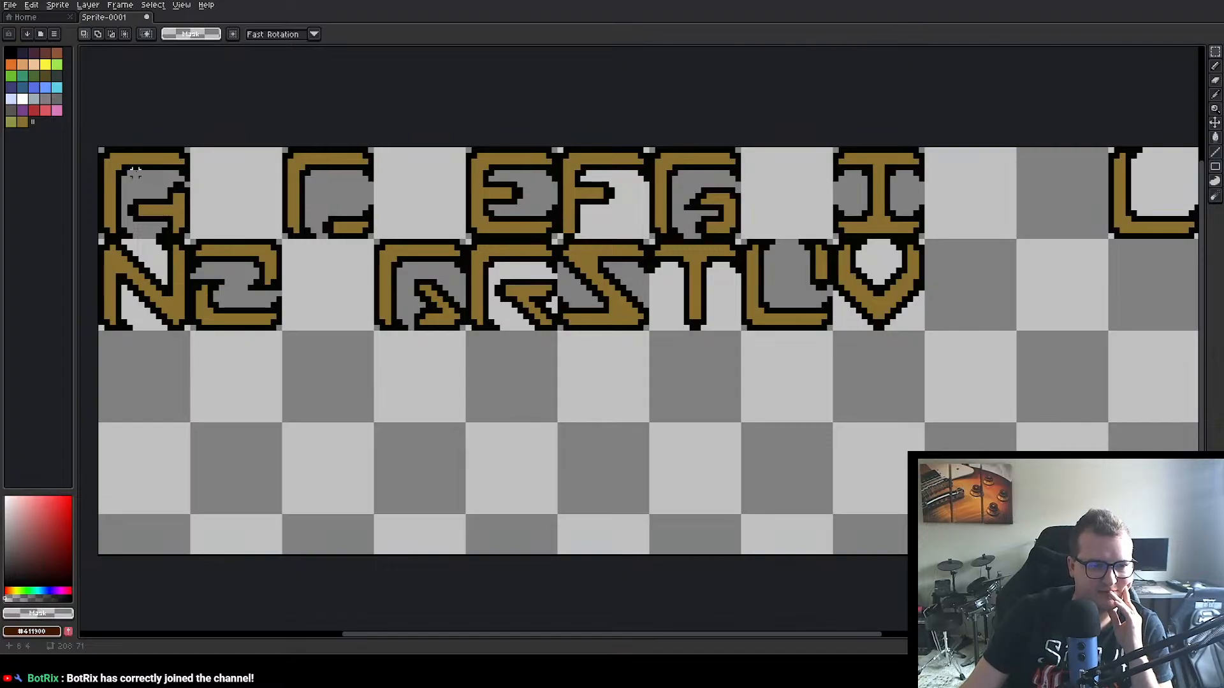
Step: Copy the 16×16 px A from the first upper-row cell into the blank area at position 80, 48
left_click_drag(105, 149, 190, 239)
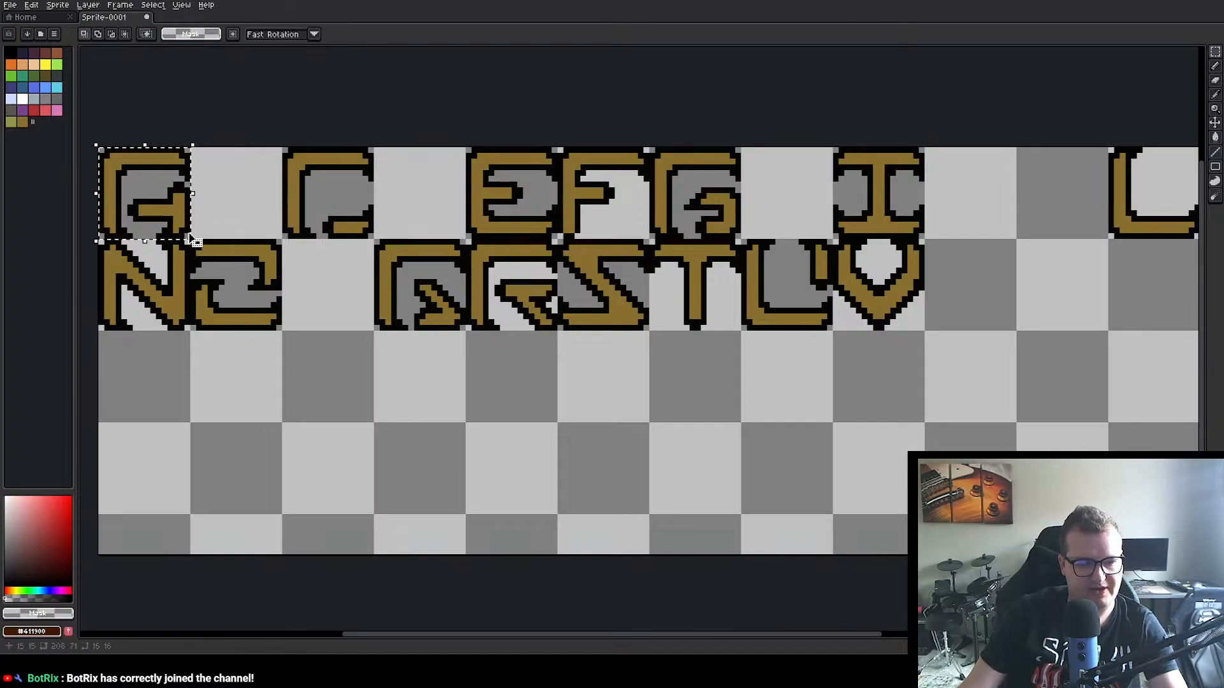
key("ctrl+c")
key("ctrl+v")
left_click_drag(134, 188, 596, 466)
scroll(695, 456, "up", 3)
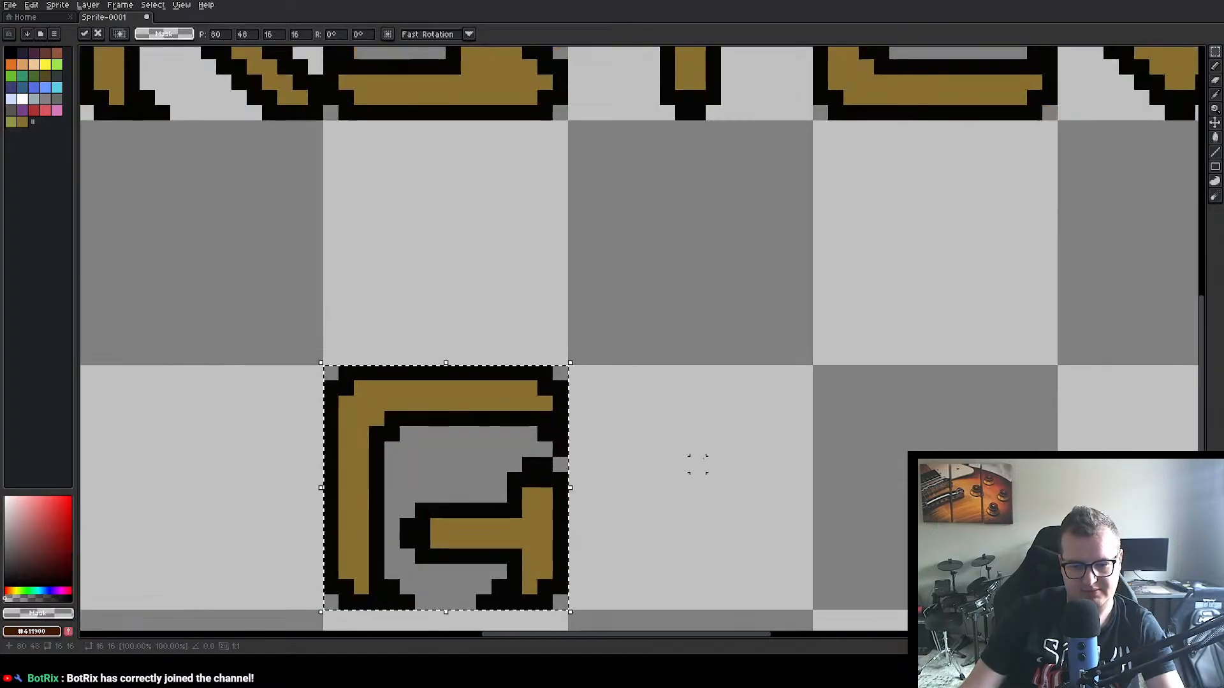
left_click_drag(677, 454, 680, 333)
left_click(635, 380)
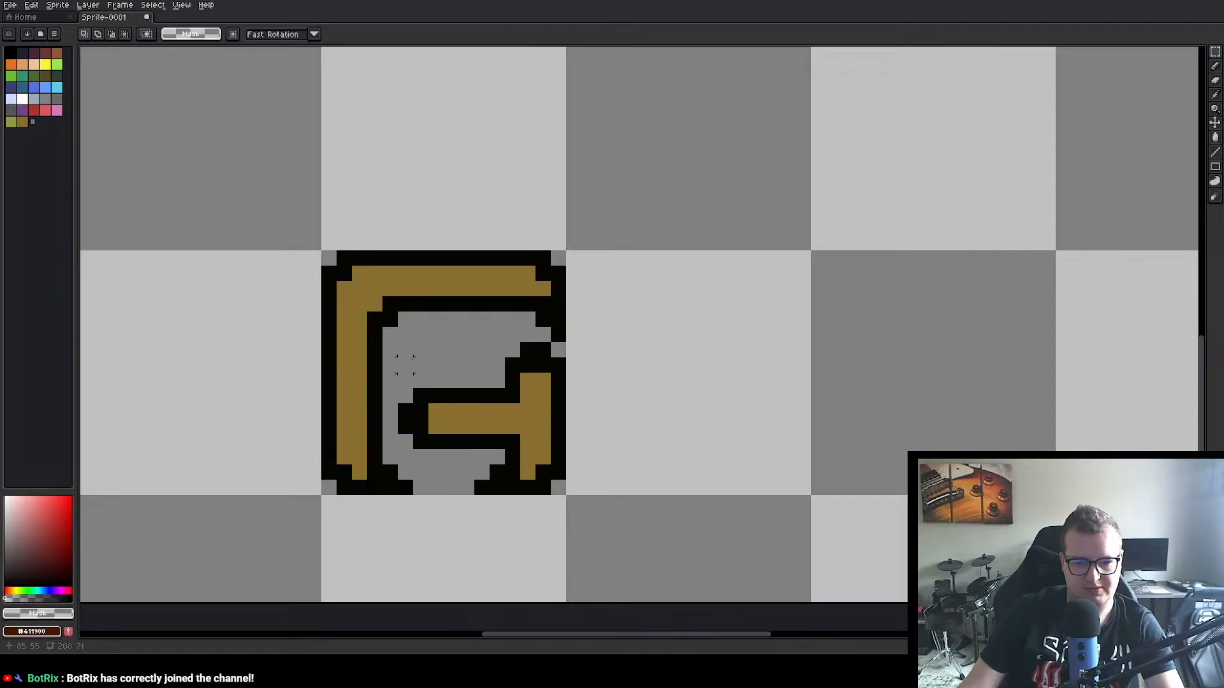
Step: Separate the 12×8 px crossbar and right-side section from the copied A by moving it to position 108, 48
left_click_drag(406, 348, 582, 465)
left_click_drag(542, 429, 890, 333)
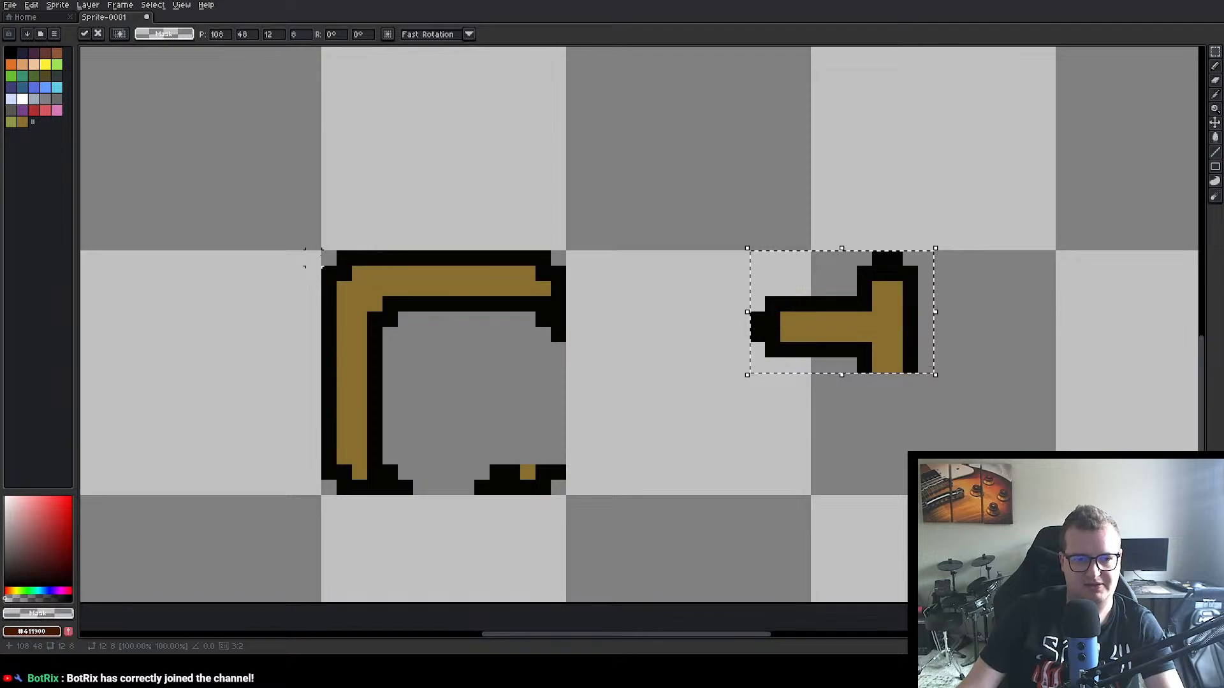
Step: Duplicate the 17×6 px upper part of the copied A, flip it vertically and place it at position 80, 57
left_click_drag(325, 255, 584, 344)
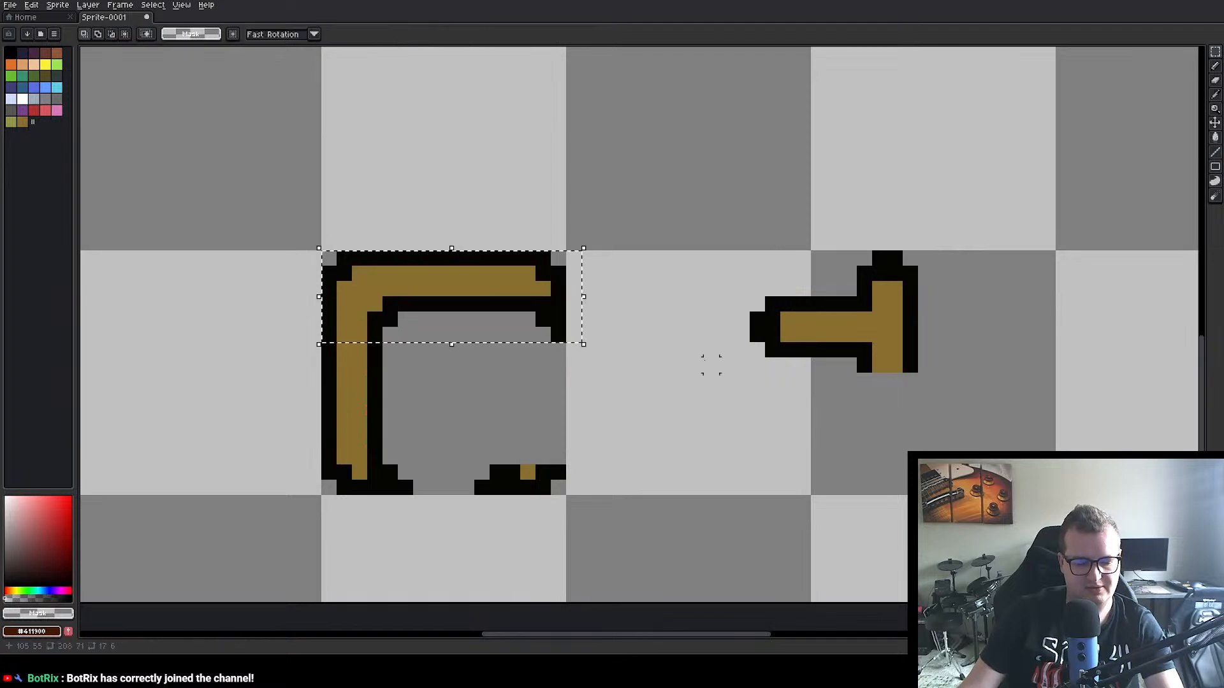
left_click(31, 4)
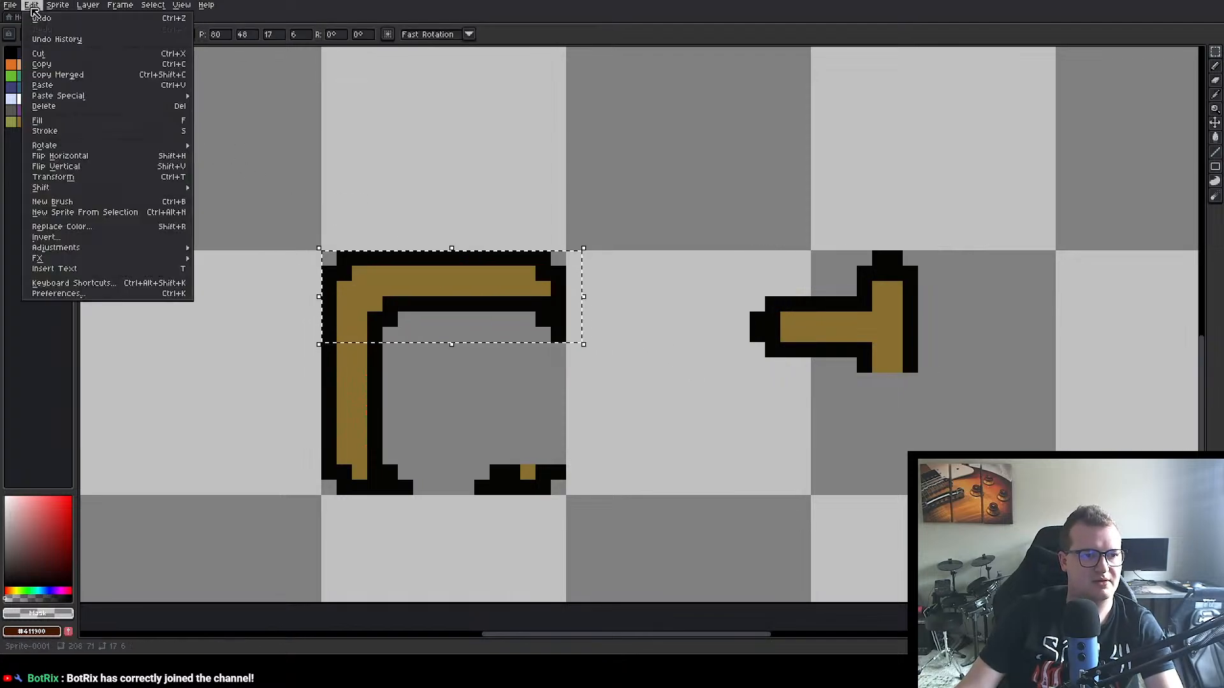
left_click(86, 166)
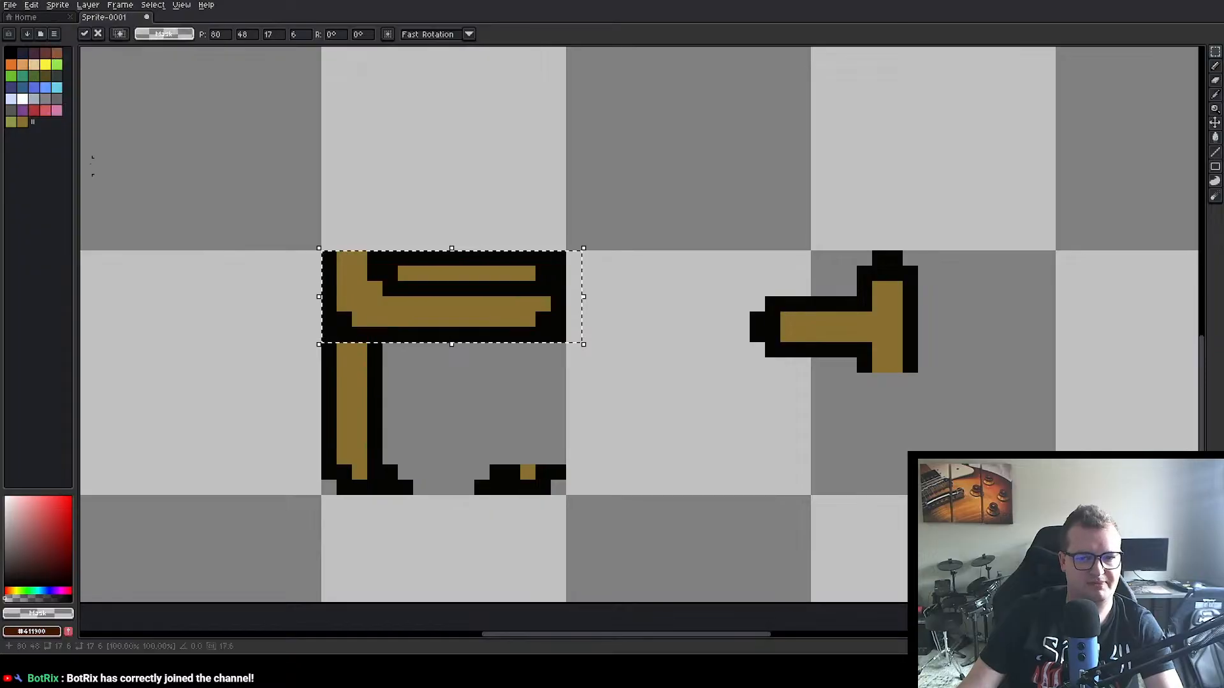
left_click_drag(459, 317, 427, 455)
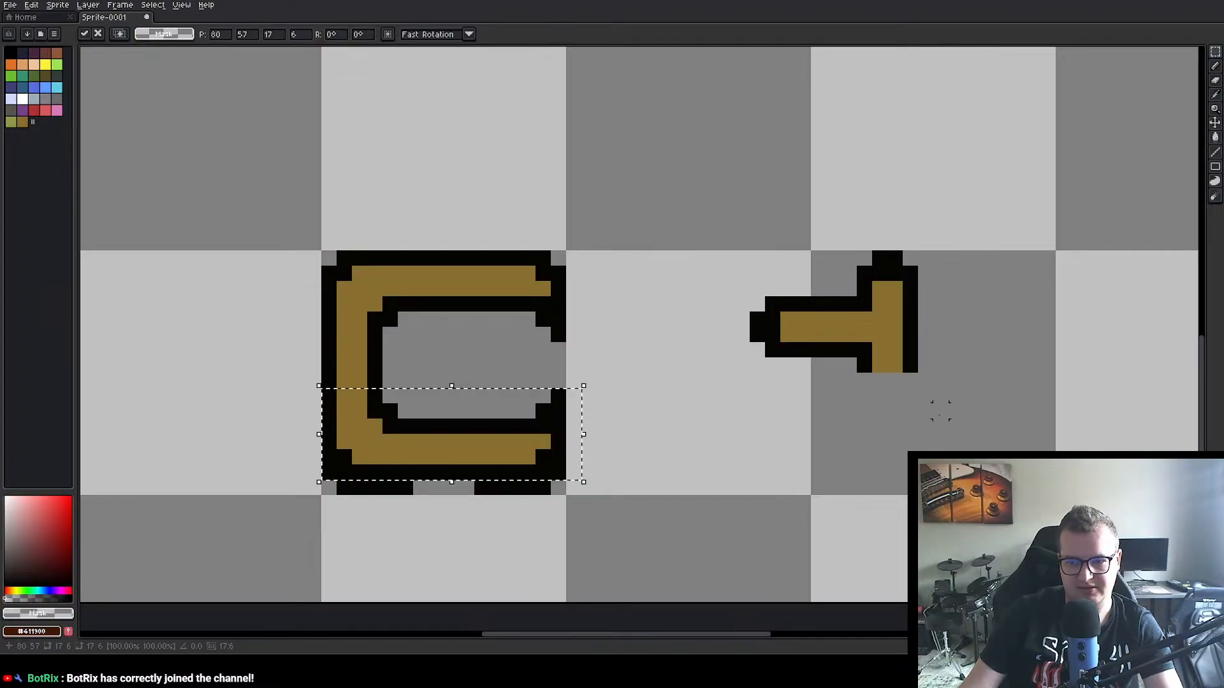
left_click(925, 411)
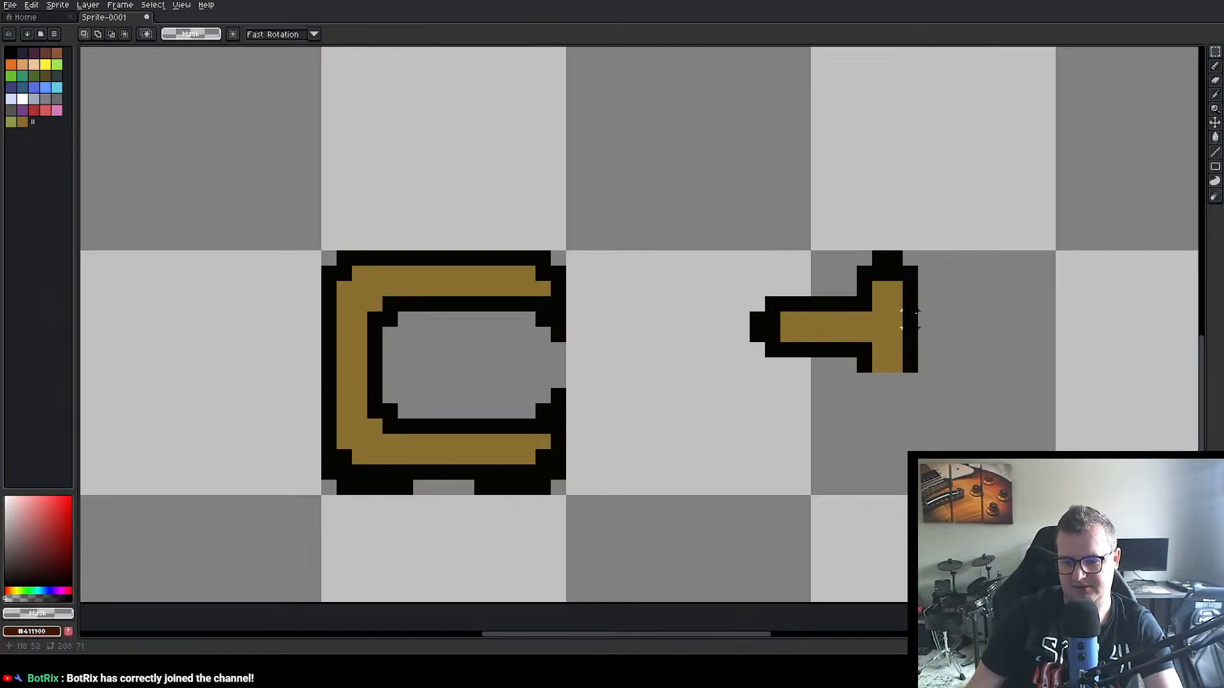
Step: Close the lower end of the separated crossbar piece with a stepped outline in colour #050403
key("i")
left_click(886, 264)
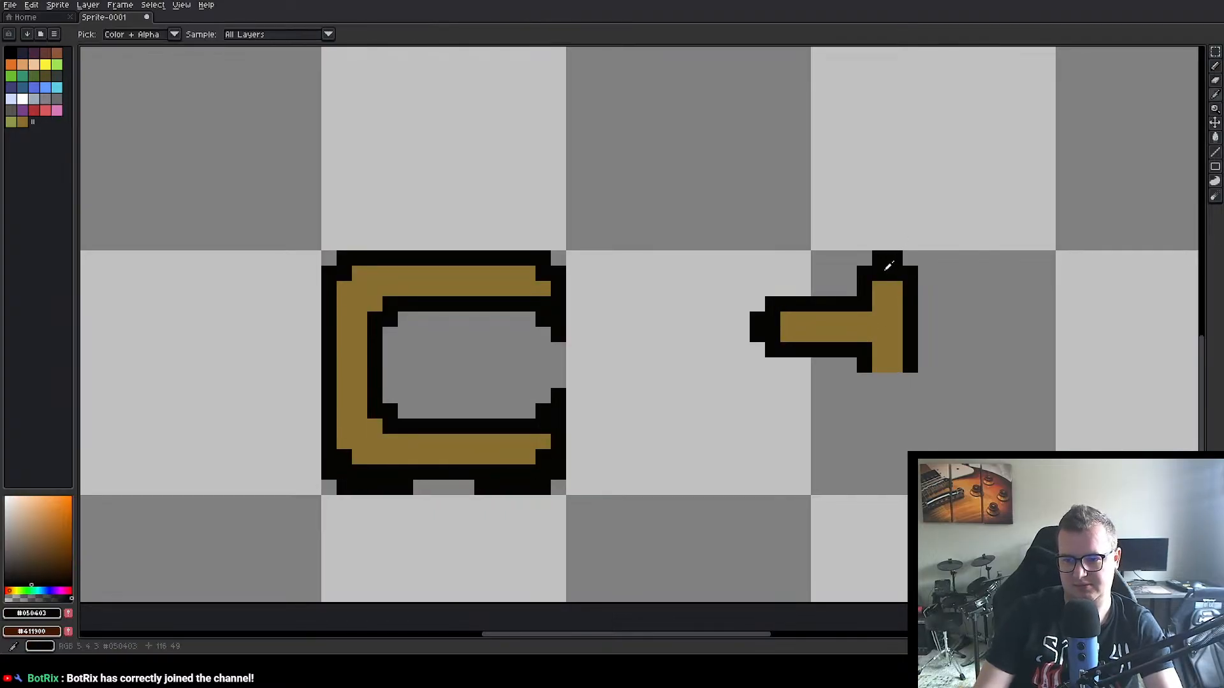
key("m")
key("b")
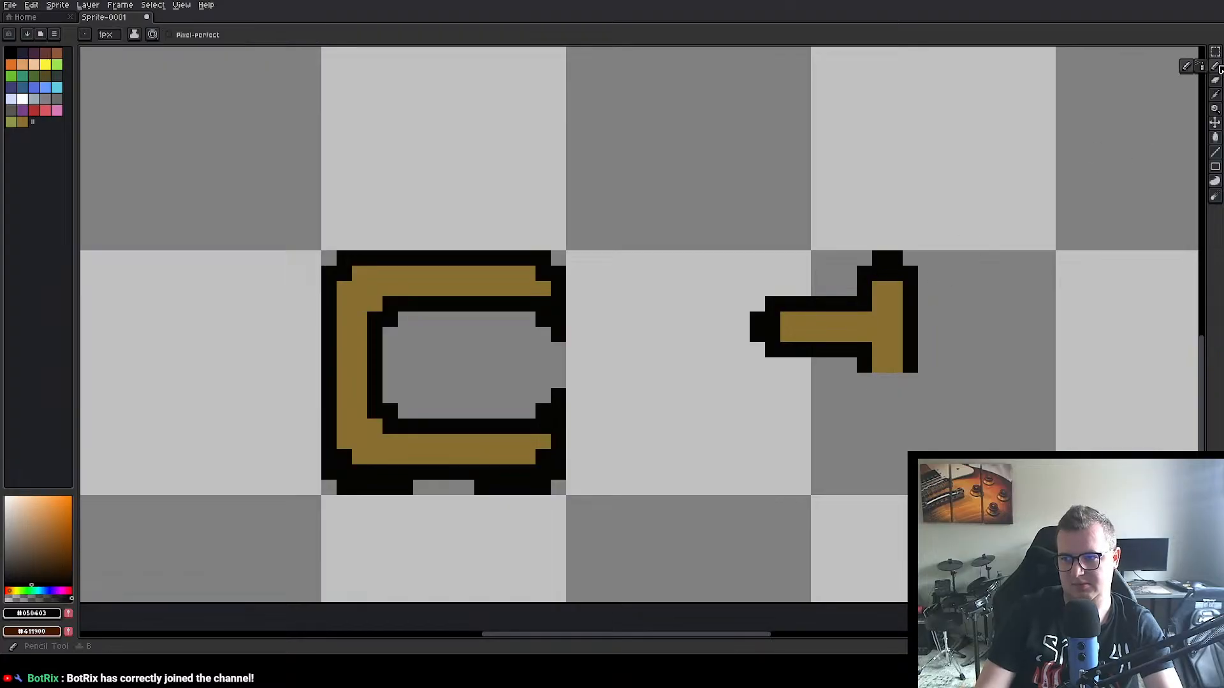
left_click_drag(878, 379, 892, 377)
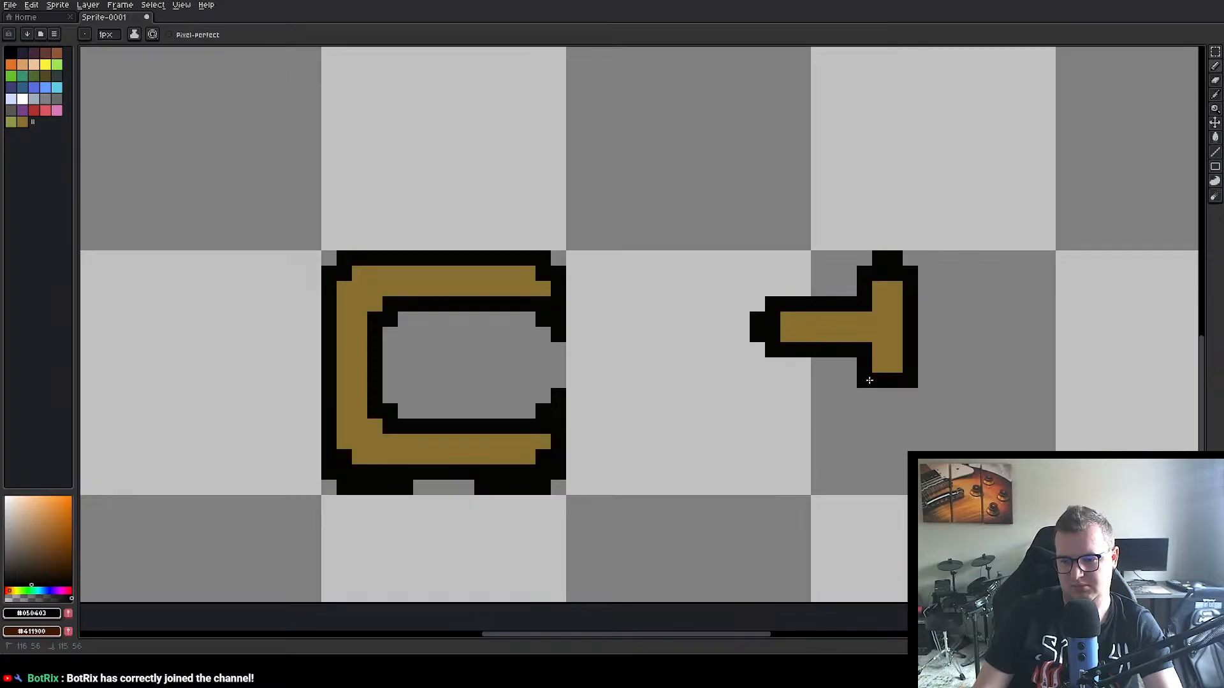
left_click(895, 396)
left_click(880, 396)
Step: Move the 13×12 px area holding the separated crossbar piece closer to the letter, to position 99, 48
key("m")
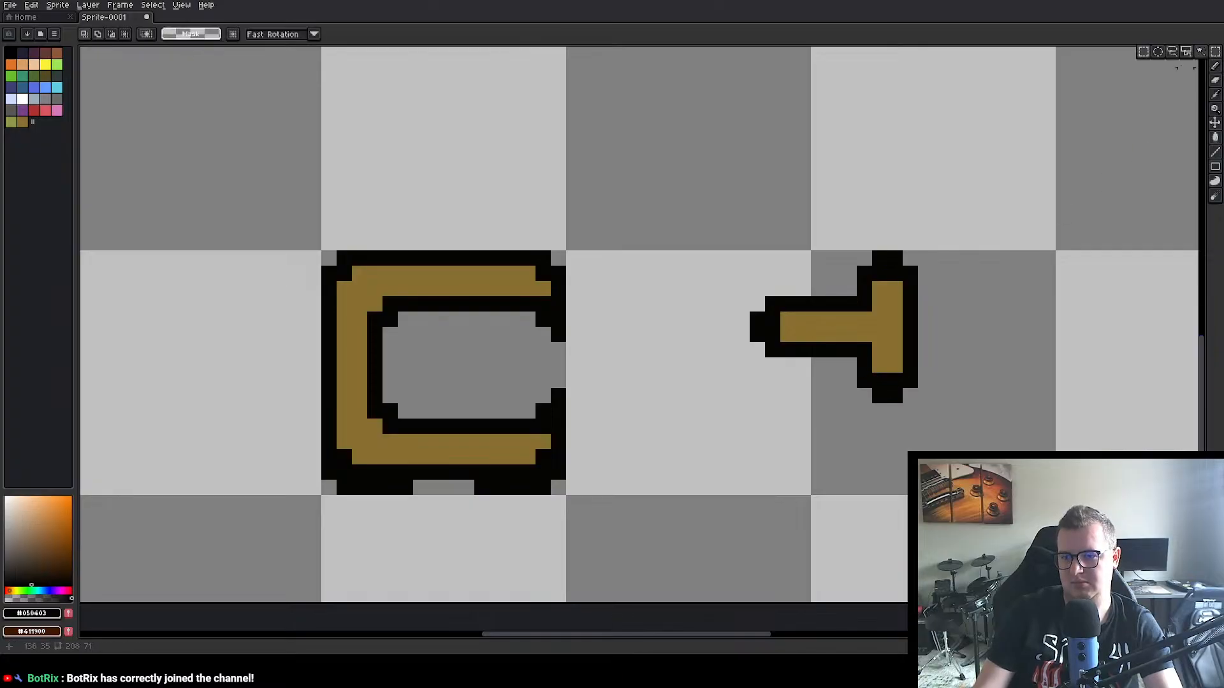
left_click_drag(732, 234, 918, 416)
left_click_drag(887, 328, 766, 343)
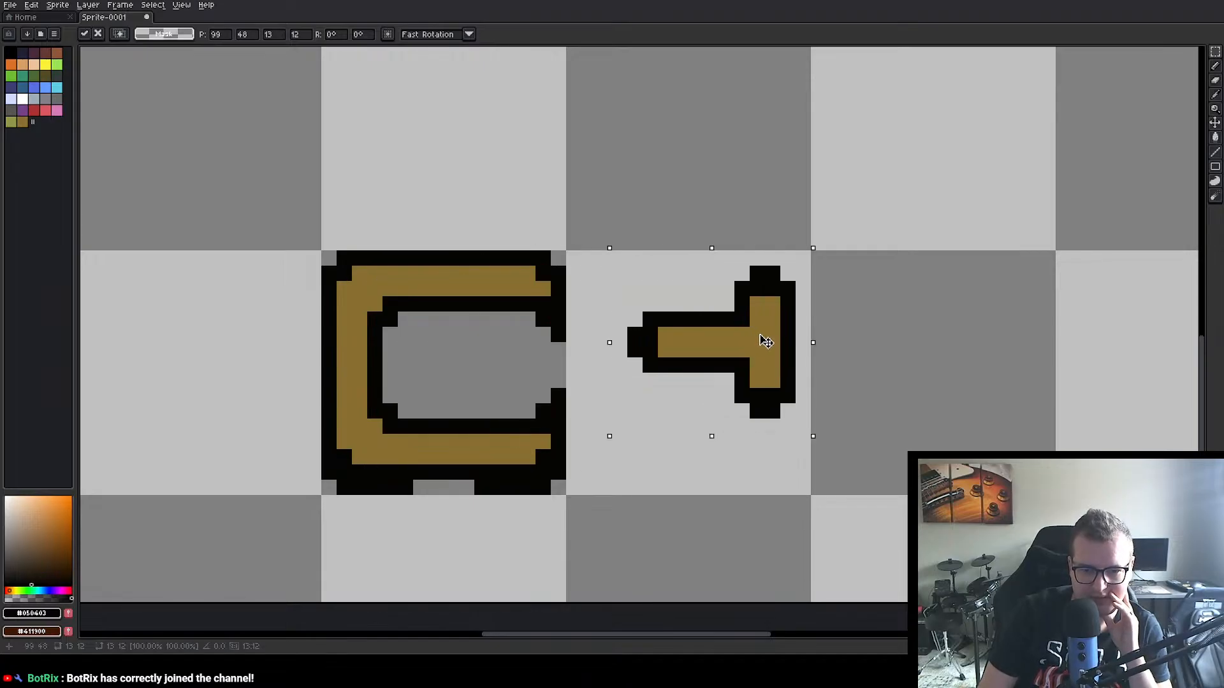
left_click(629, 213)
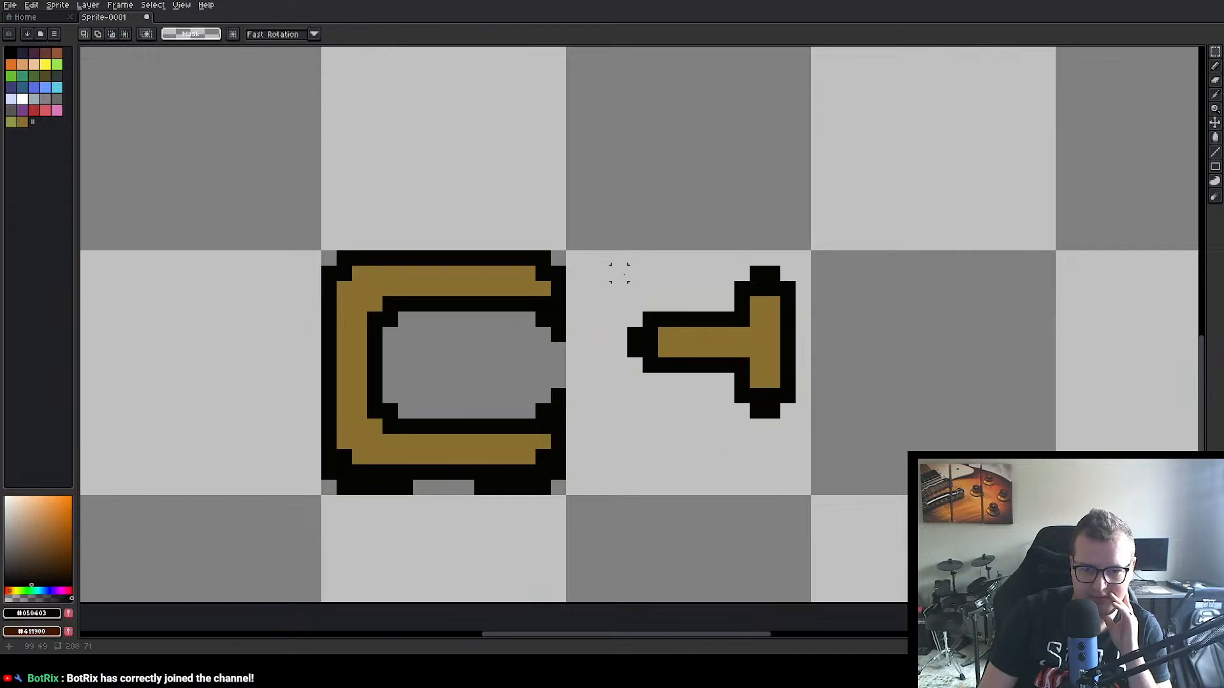
Step: Move only the 8×7 px crossbar into the open letter shape at position 84, 52
left_click_drag(619, 304, 492, 376)
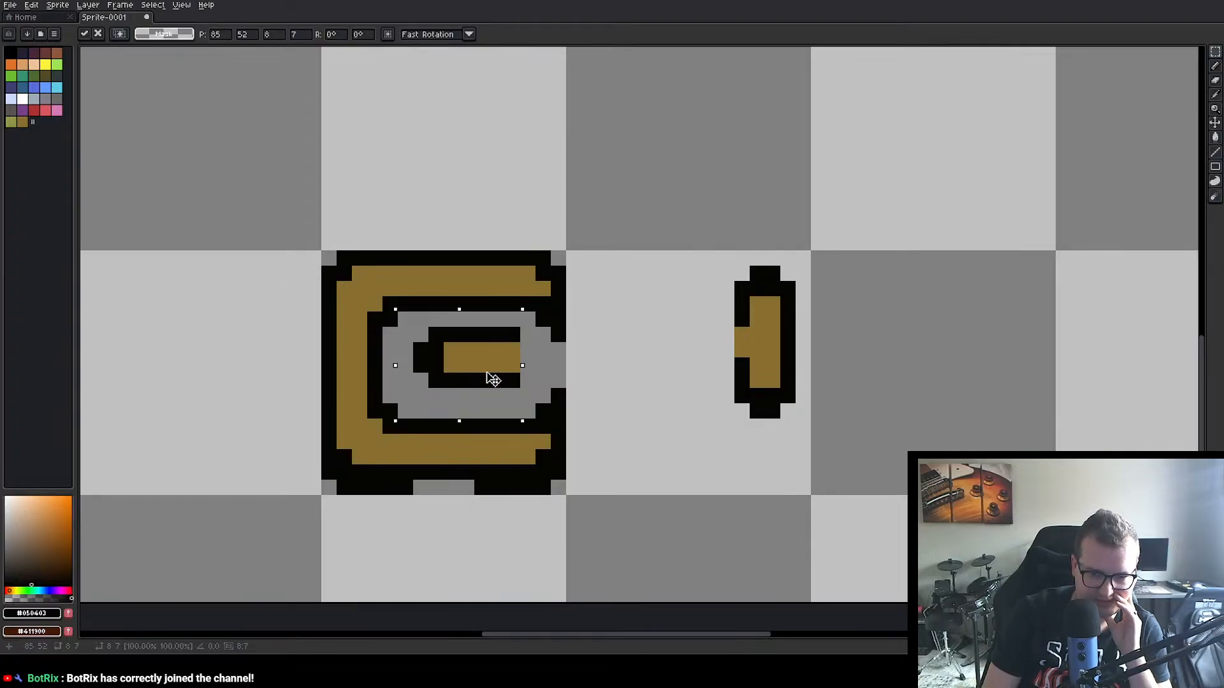
left_click_drag(483, 378, 475, 377)
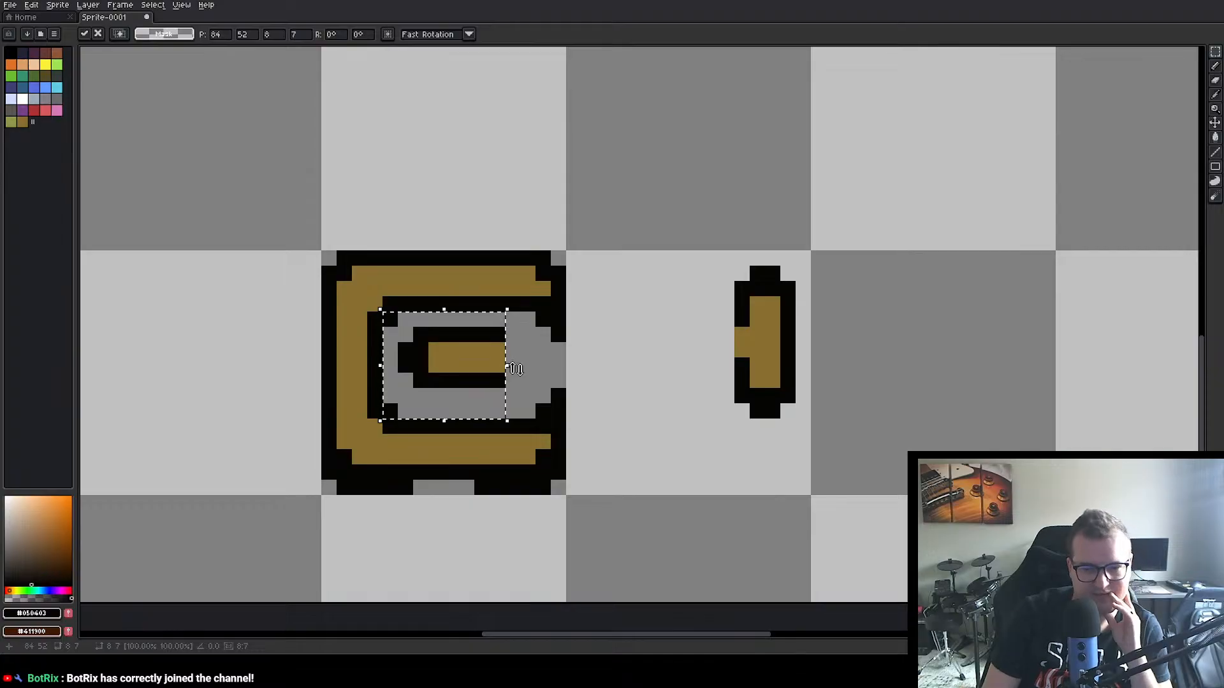
left_click(665, 395)
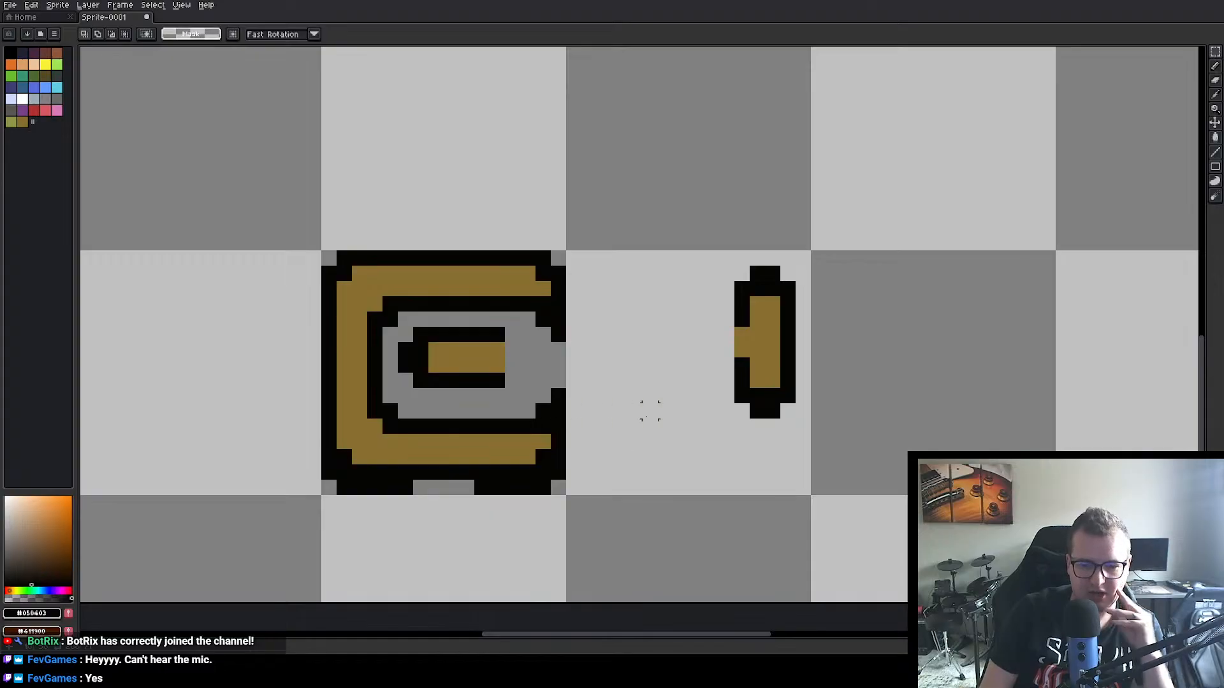
Step: Undo the crossbar edits and the flipped lower half, back to the selected upper part of the copied A
key("ctrl+z")
key("ctrl+z")
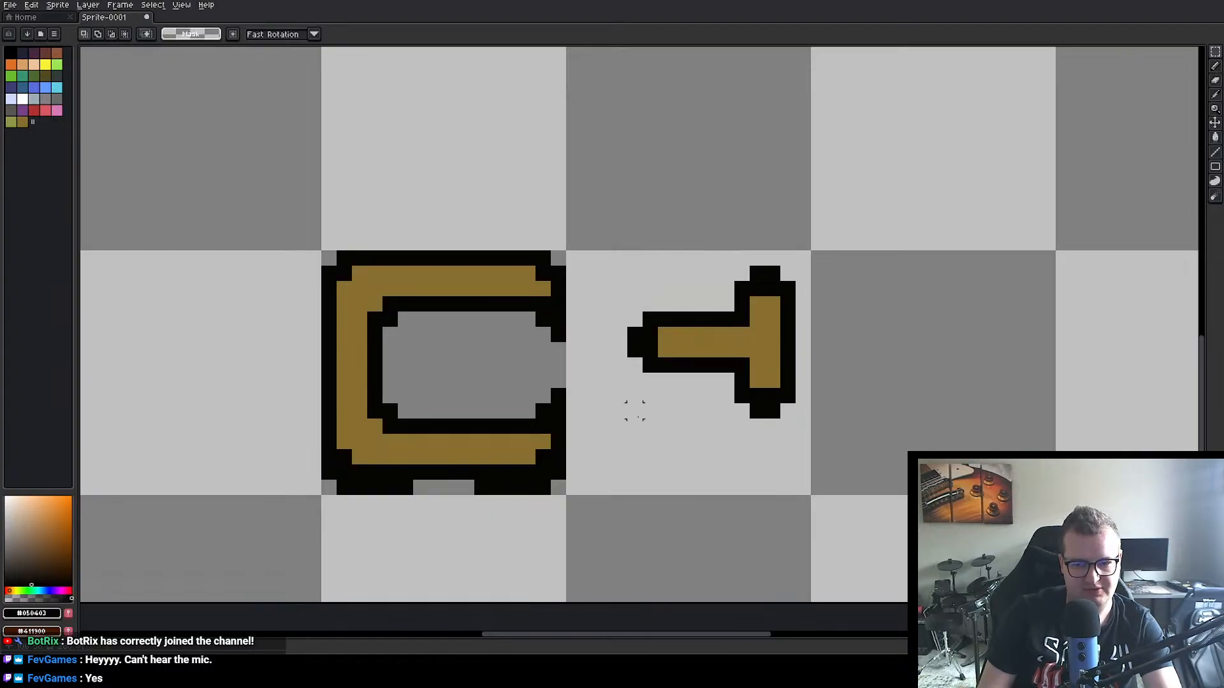
key("ctrl+z")
key("ctrl+z")
key("ctrl+z")
key("ctrl+z")
key("ctrl+z")
key("ctrl+z")
key("ctrl+z")
key("ctrl+z")
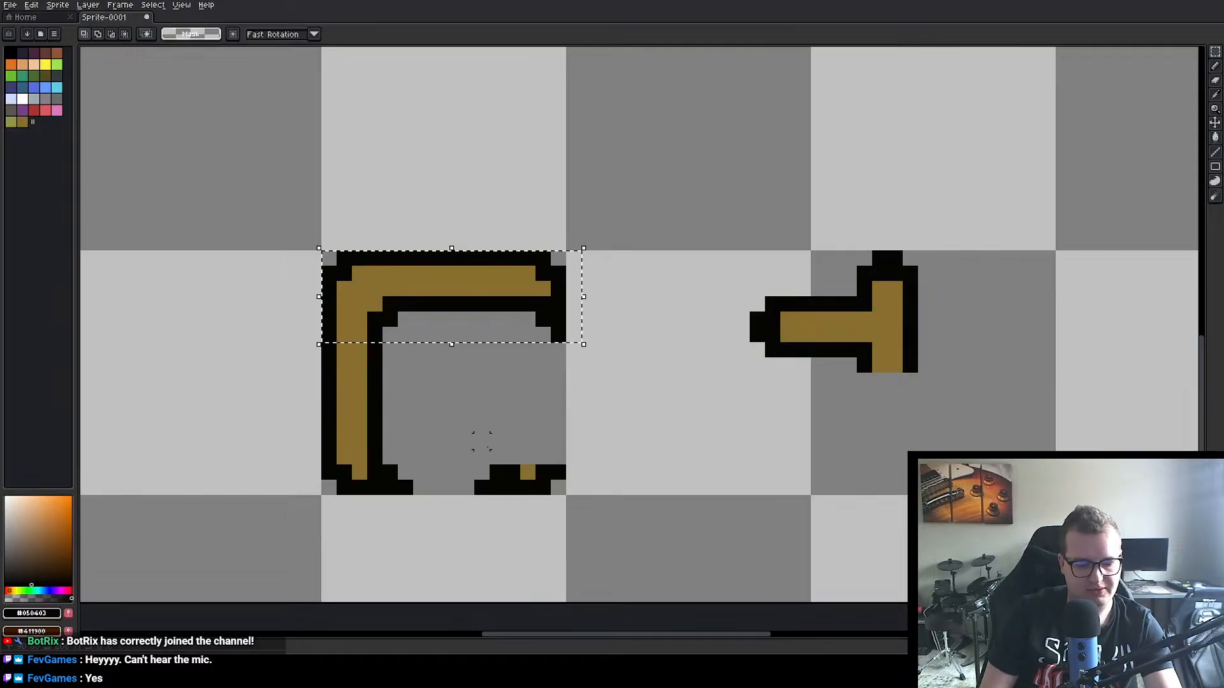
Step: Duplicate the selected upper part, flip it vertically and place it flush with the lower edge of the letter's cell
key("ctrl+v")
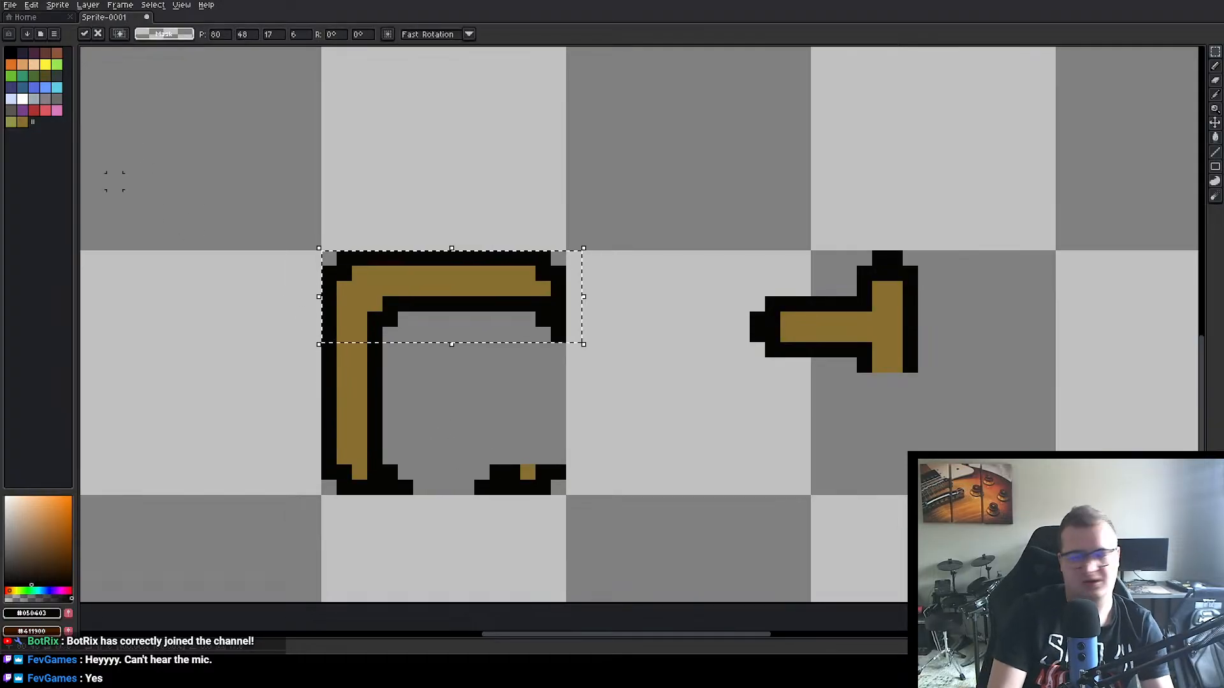
left_click(10, 4)
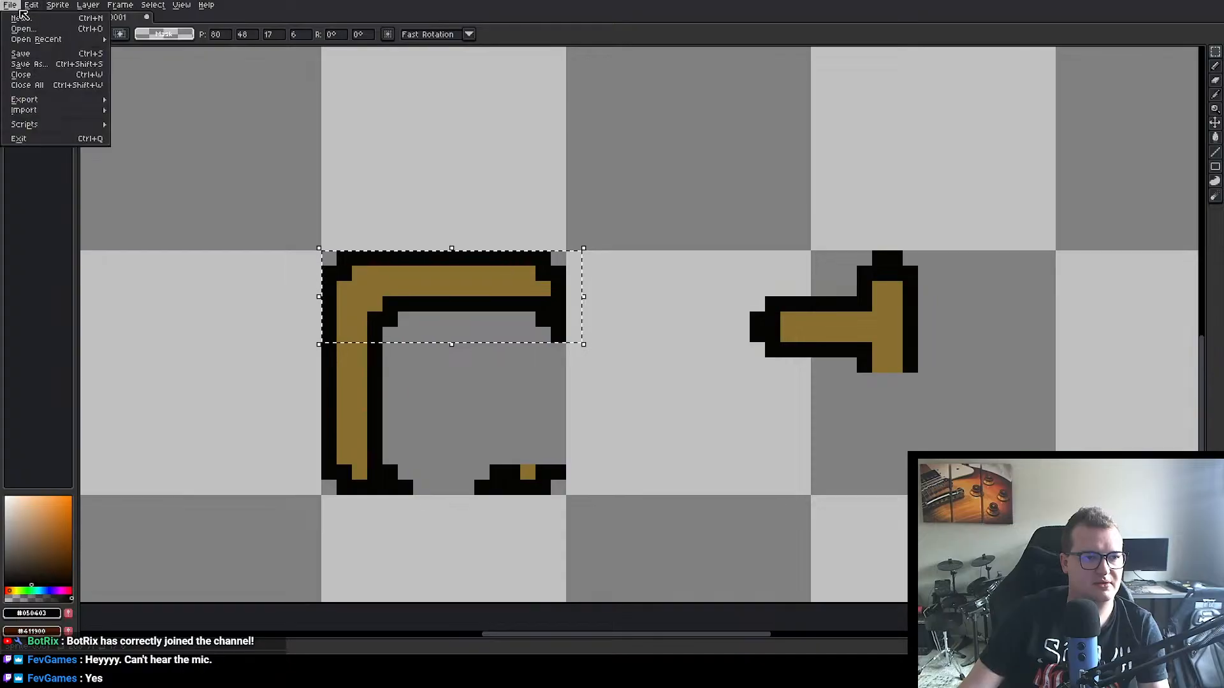
mouse_move(36, 7)
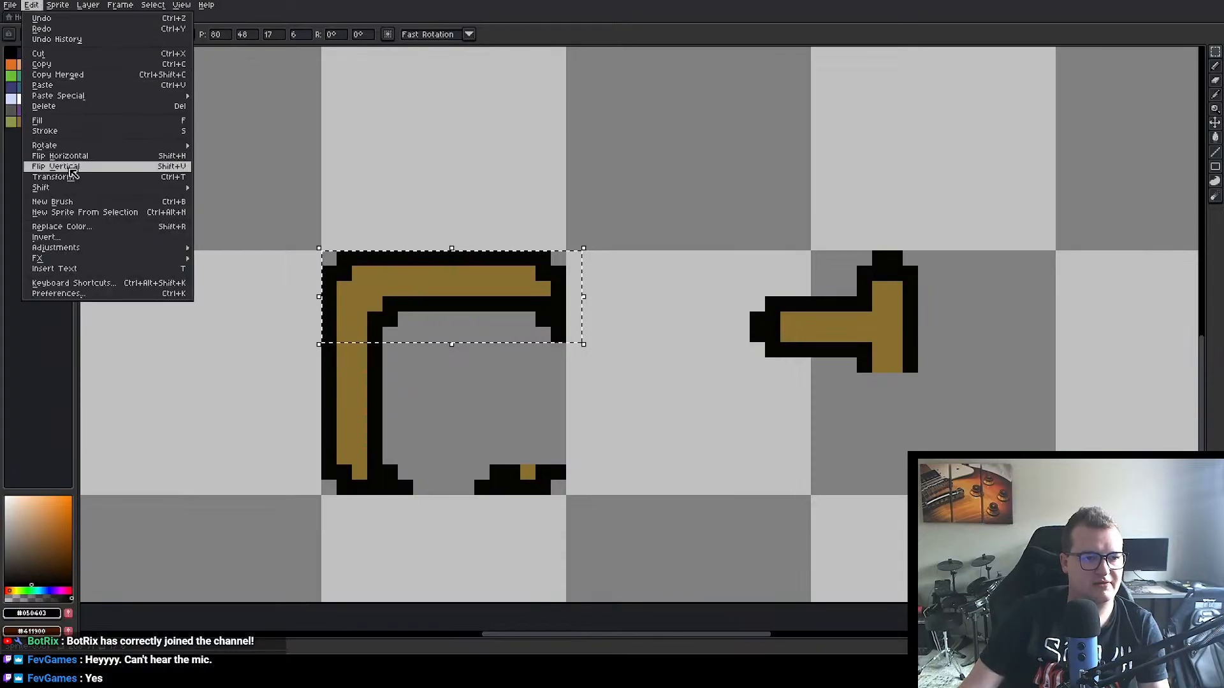
left_click(57, 166)
left_click_drag(457, 316, 451, 464)
left_click(695, 427)
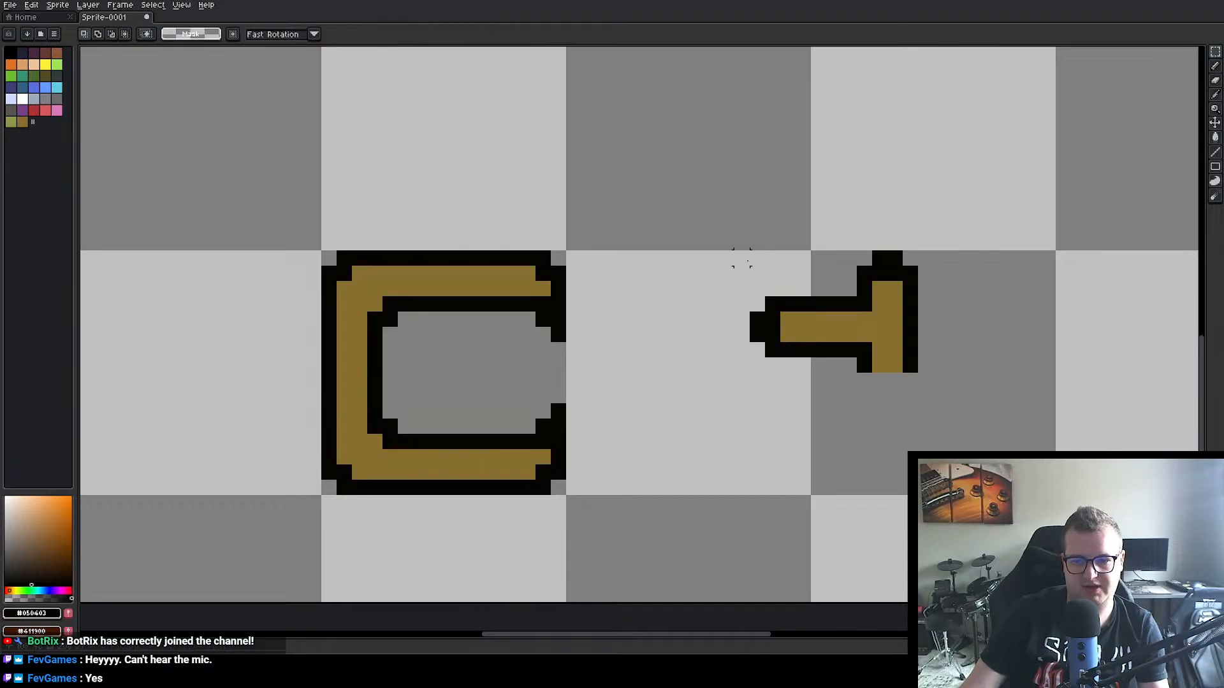
Step: Move the 8×8 px area with the crossbar into the middle of the letter at position 84, 52
left_click_drag(742, 274, 857, 388)
left_click_drag(820, 336, 478, 390)
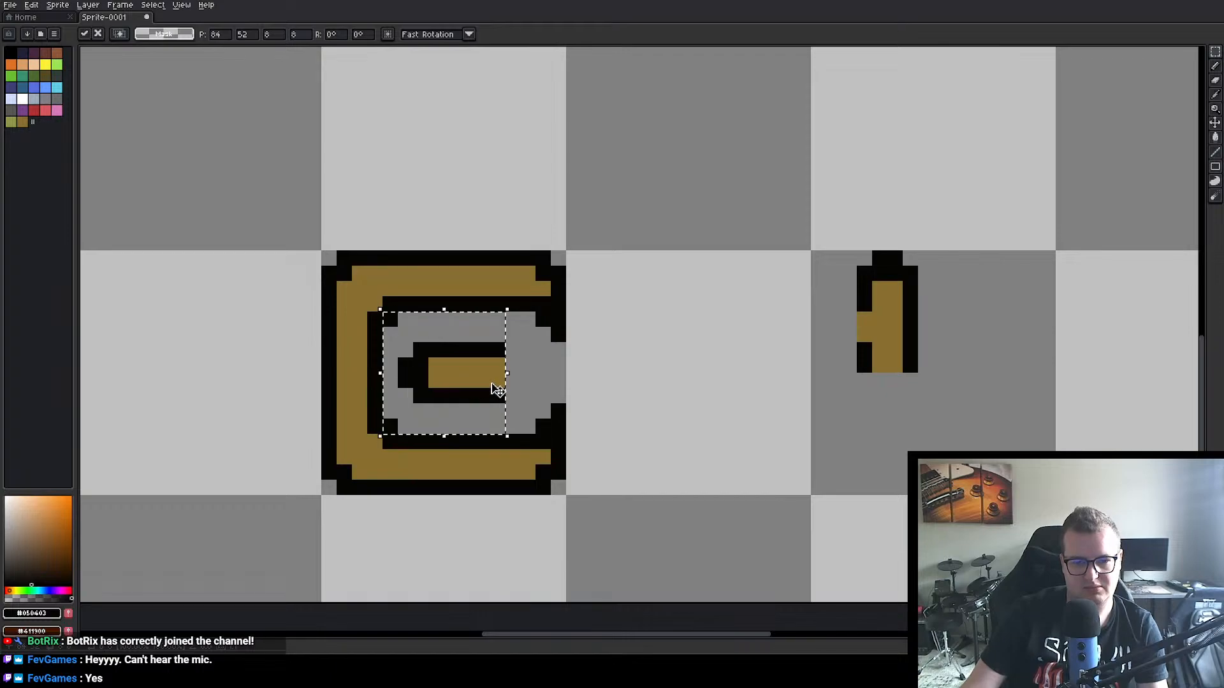
left_click(588, 380)
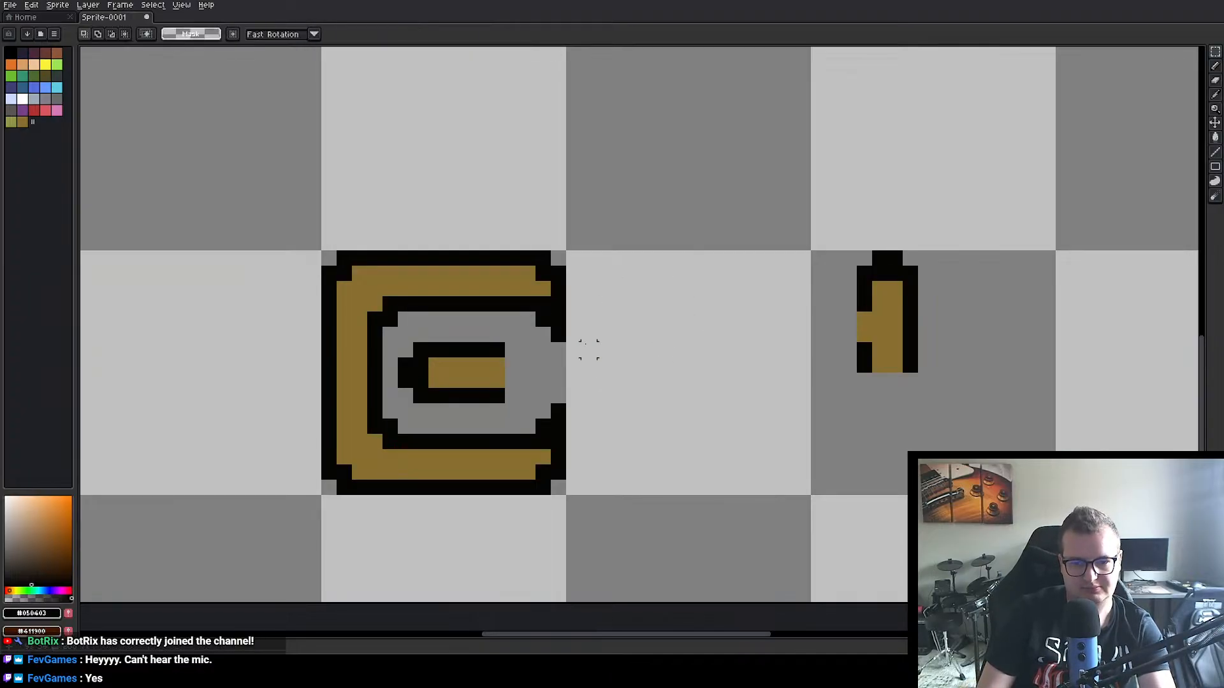
Step: Extend the crossbar two pixels to the right with black outline pixels above and below and a gold fill
left_click(1214, 65)
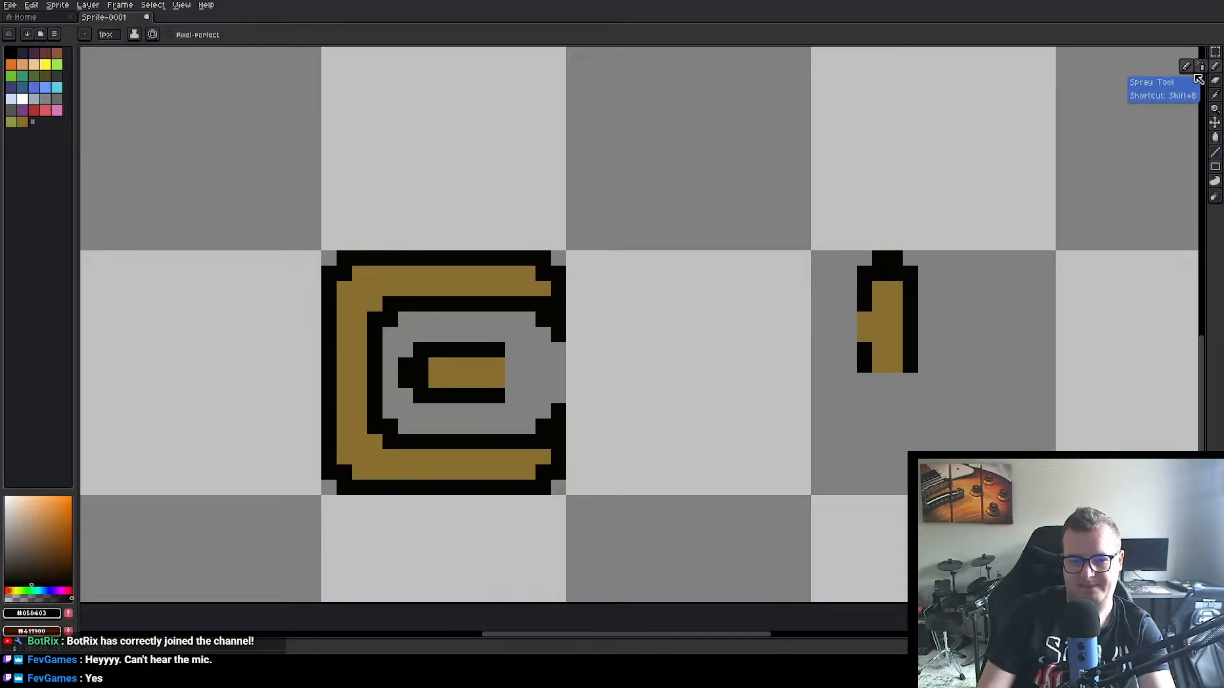
left_click(512, 350)
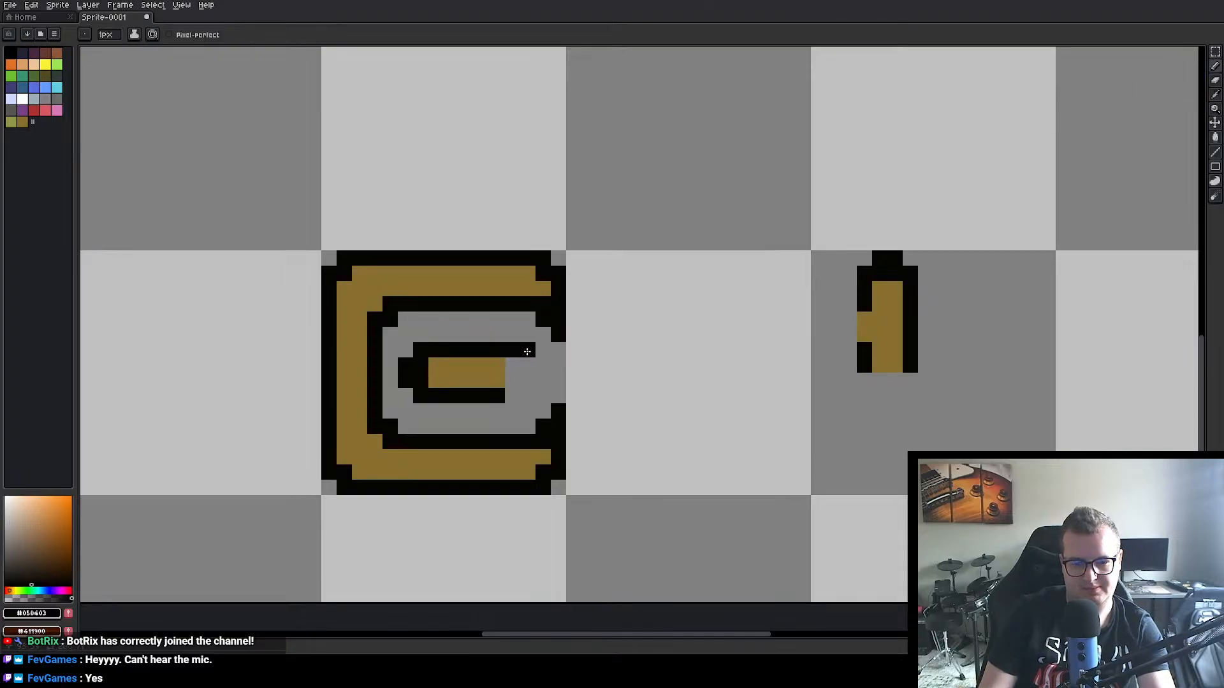
left_click(512, 396)
left_click(527, 395)
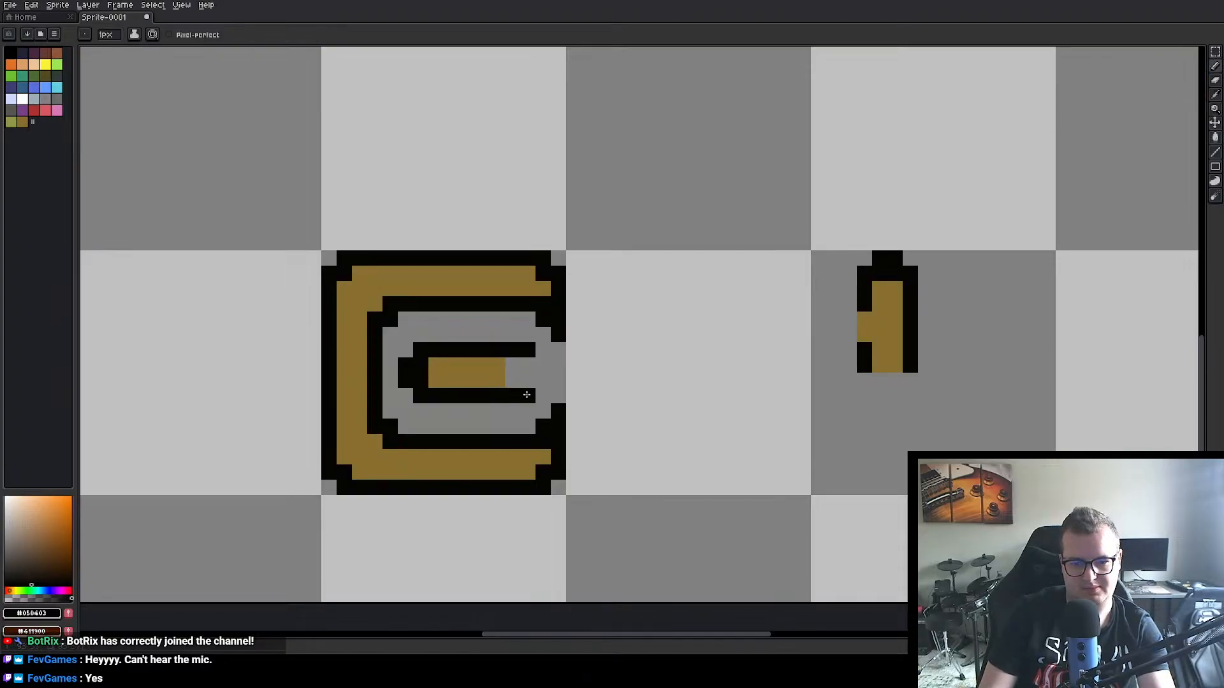
left_click(542, 395)
left_click(498, 361, "alt")
mouse_move(512, 366)
left_mouse_down()
mouse_move(511, 377)
mouse_move(525, 366)
left_mouse_up()
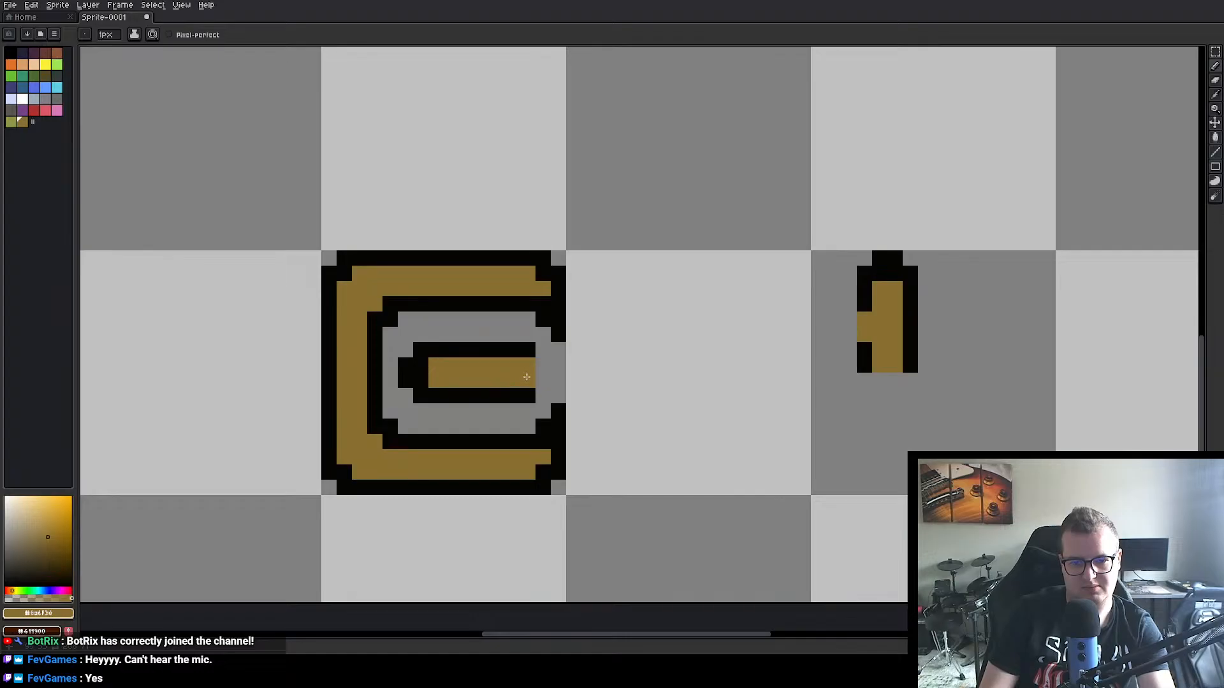
Step: Close the letter's open right side with a gold column joining all three arms and black outlines on both sides
left_click(543, 304)
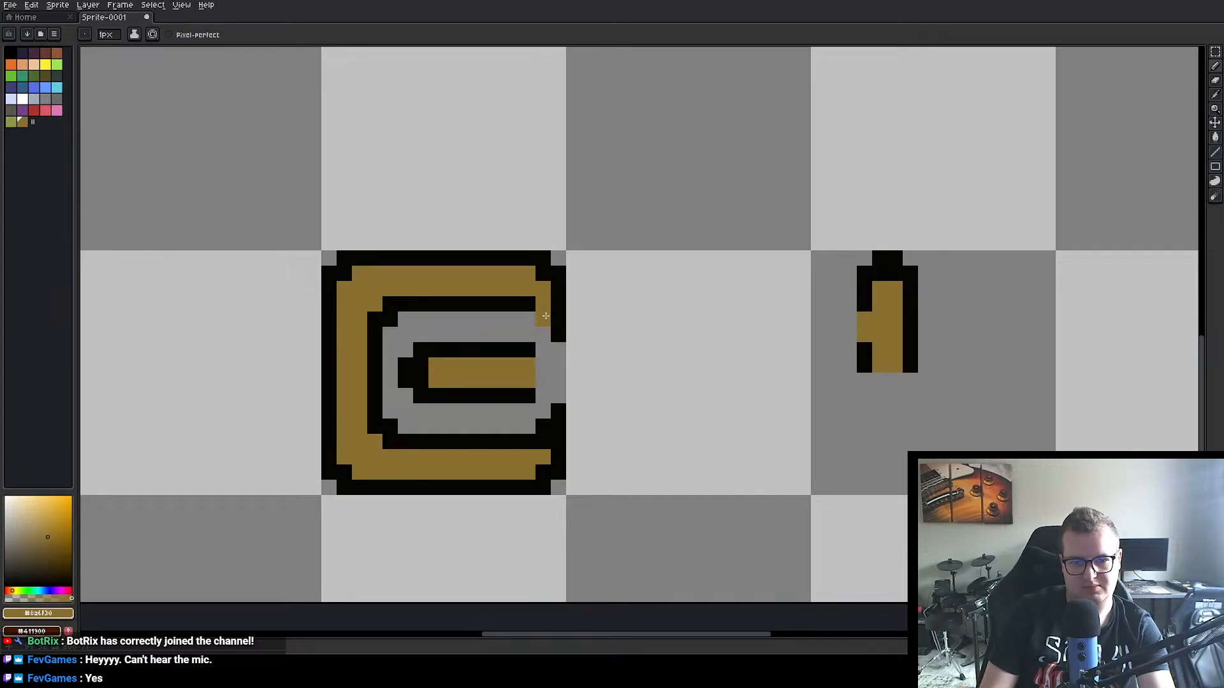
mouse_move(546, 316)
left_mouse_down()
mouse_move(543, 427)
mouse_move(528, 409)
left_mouse_up()
left_click(532, 437, "alt")
left_click_drag(558, 348, 563, 383)
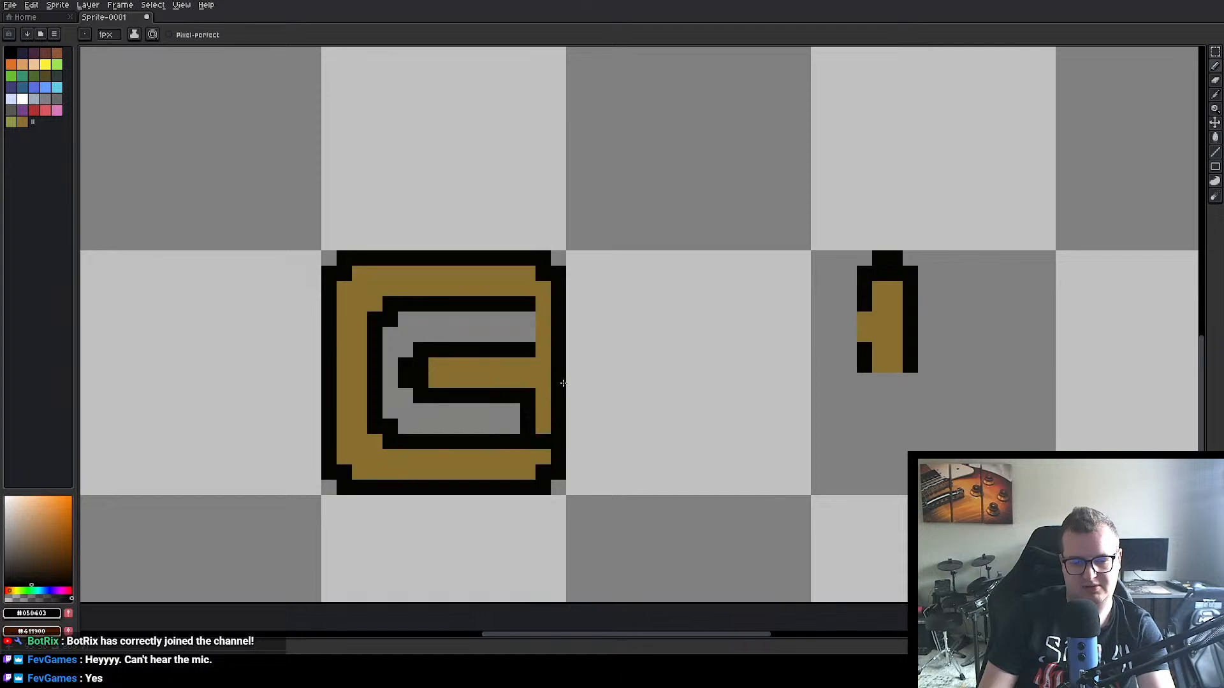
left_click_drag(528, 316, 544, 352)
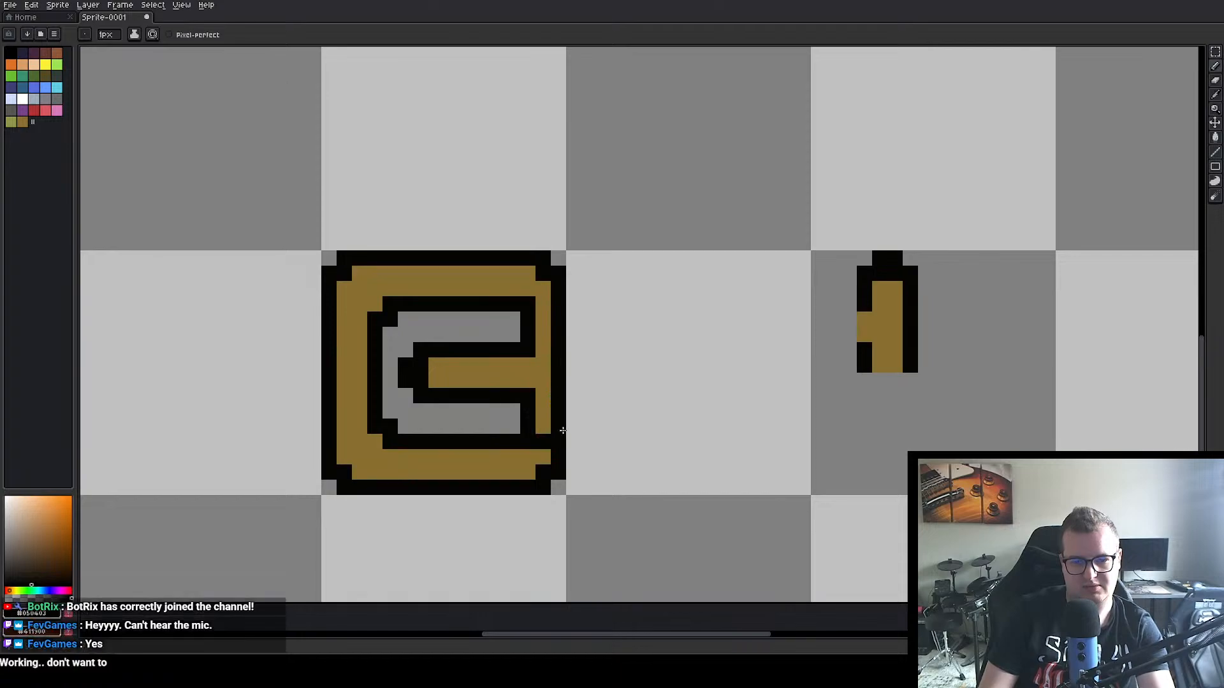
left_click(542, 419, "alt")
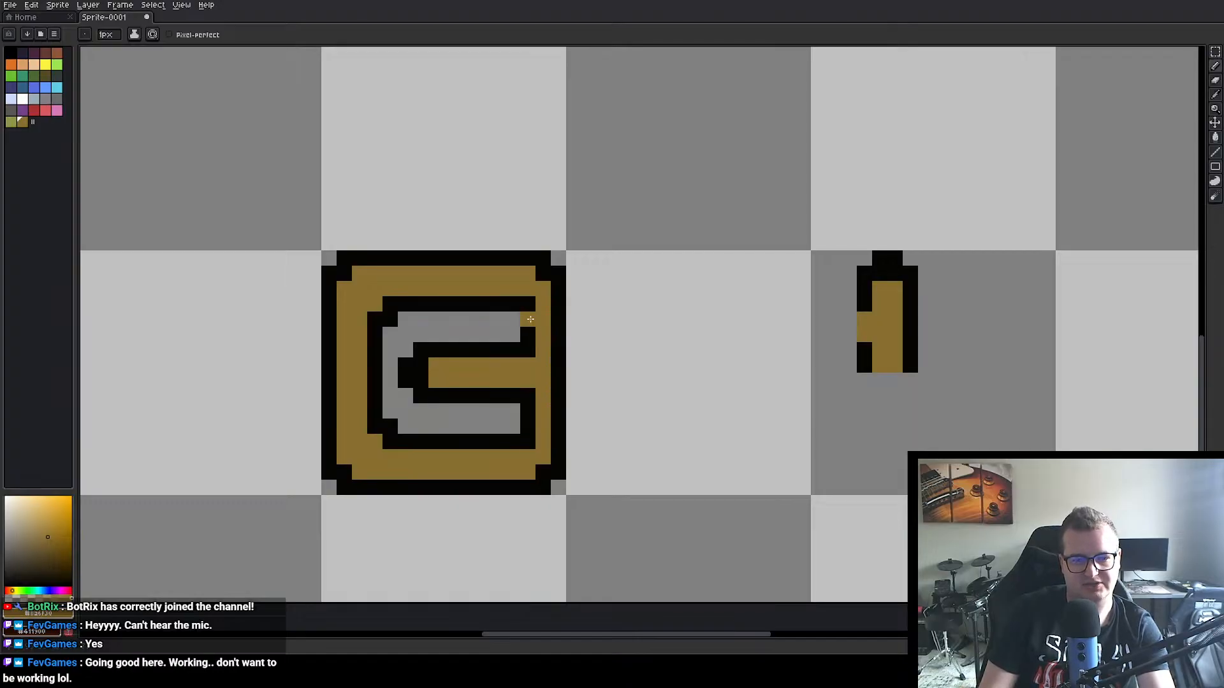
Step: Widen the right-side gold strokes to two pixels and notch the outer edge between the bowls to finish the B
mouse_move(531, 319)
left_mouse_down()
mouse_move(528, 438)
mouse_move(513, 419)
mouse_move(514, 314)
mouse_move(540, 381)
left_mouse_up()
left_click(513, 438, "alt")
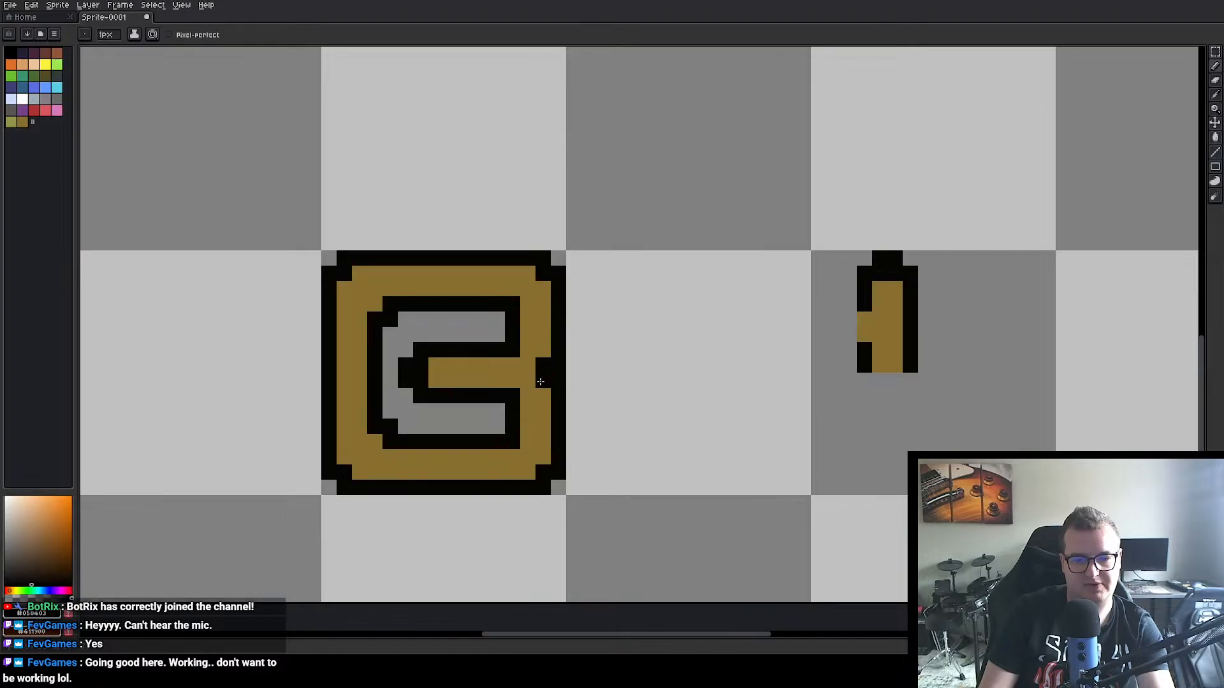
left_click(543, 350)
left_click(543, 364, "alt")
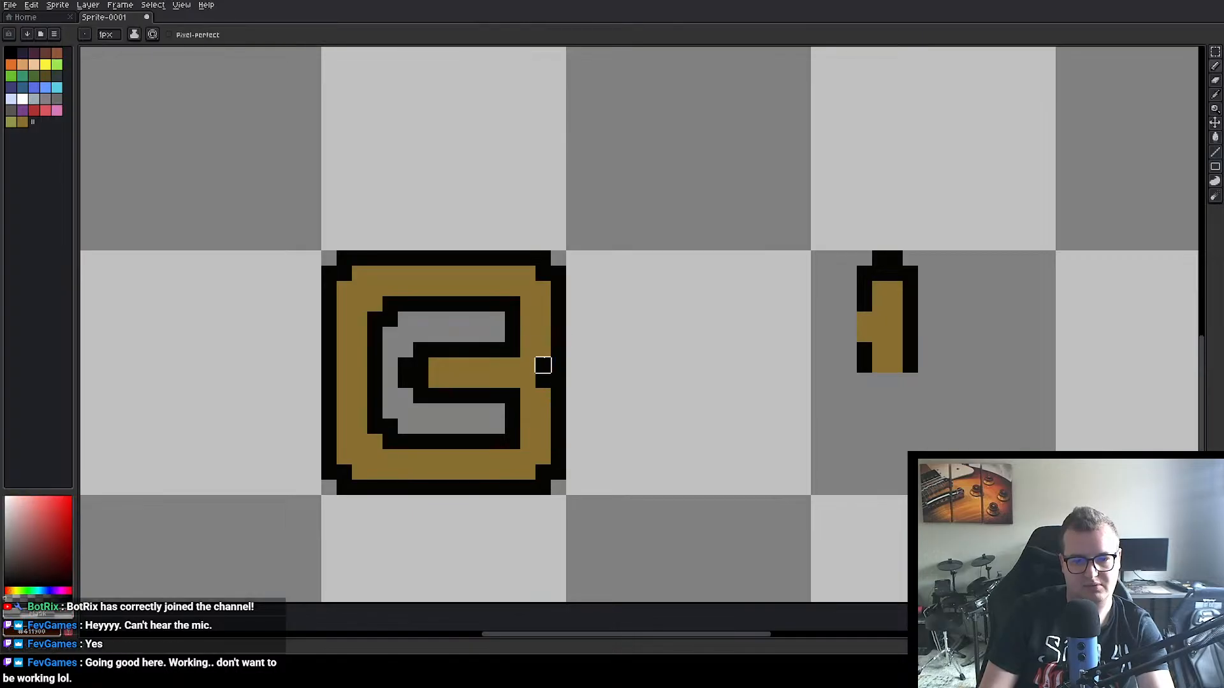
left_click_drag(559, 365, 558, 381)
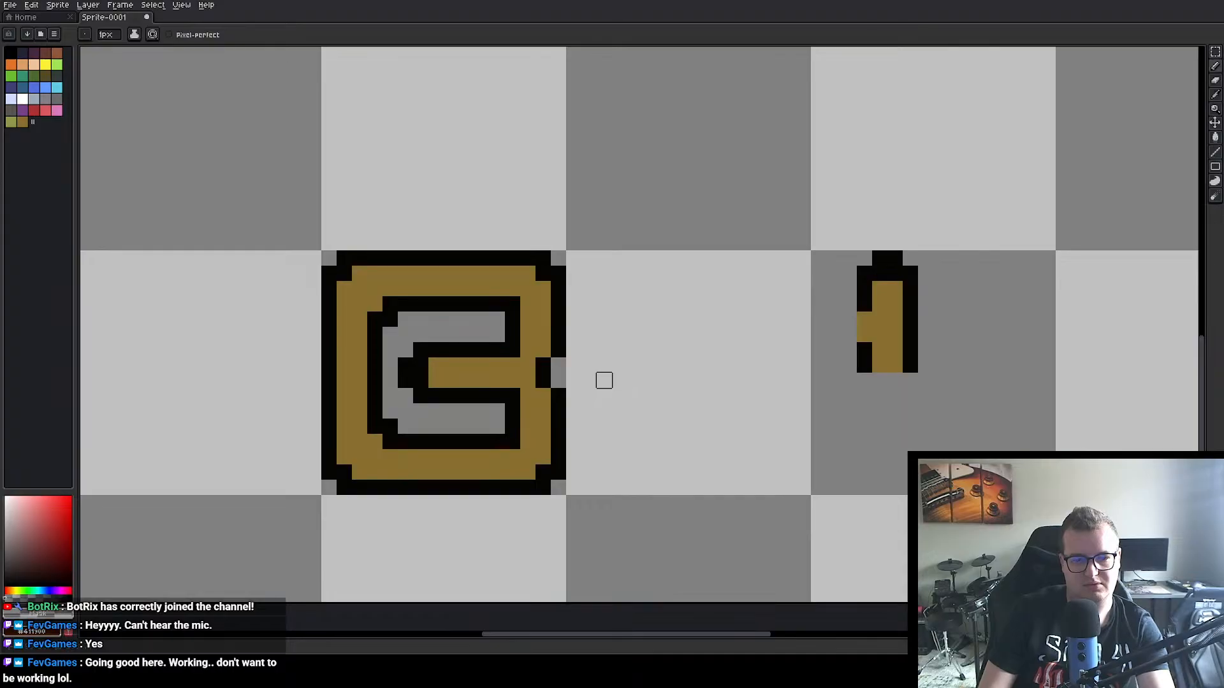
scroll(554, 376, "up", 3)
scroll(394, 262, "down", 5)
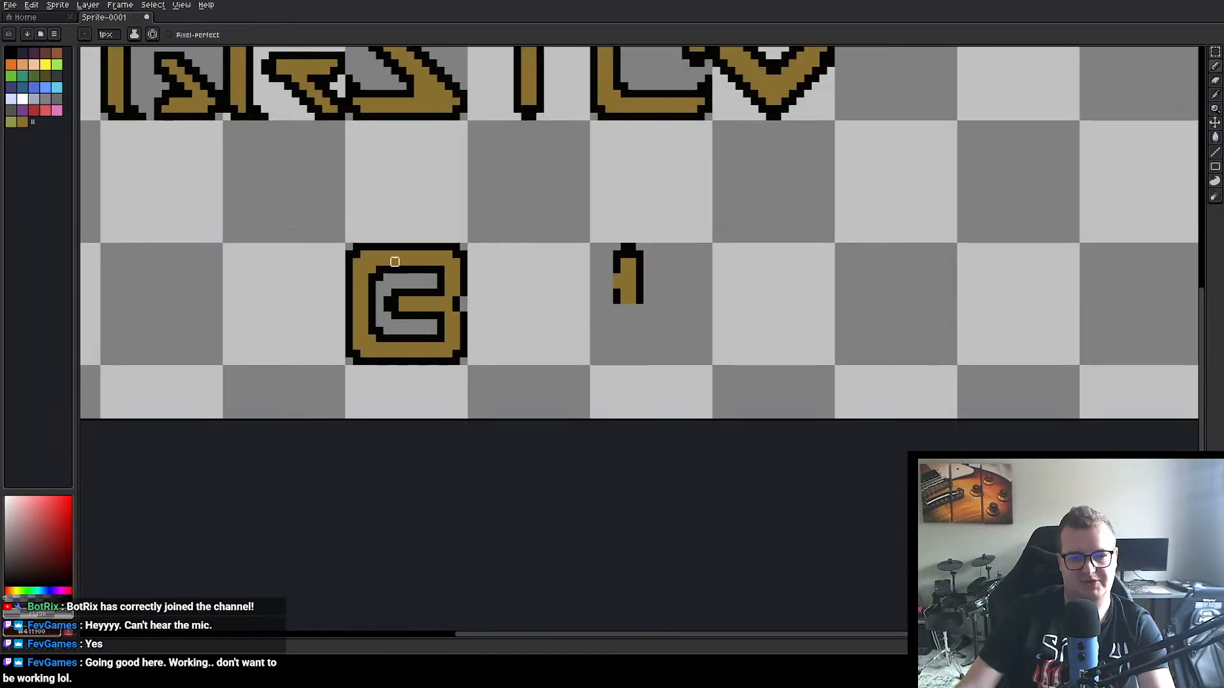
Step: Move the finished B into the empty cell between the A and the C in the sheet's first row
scroll(395, 262, "down", 4)
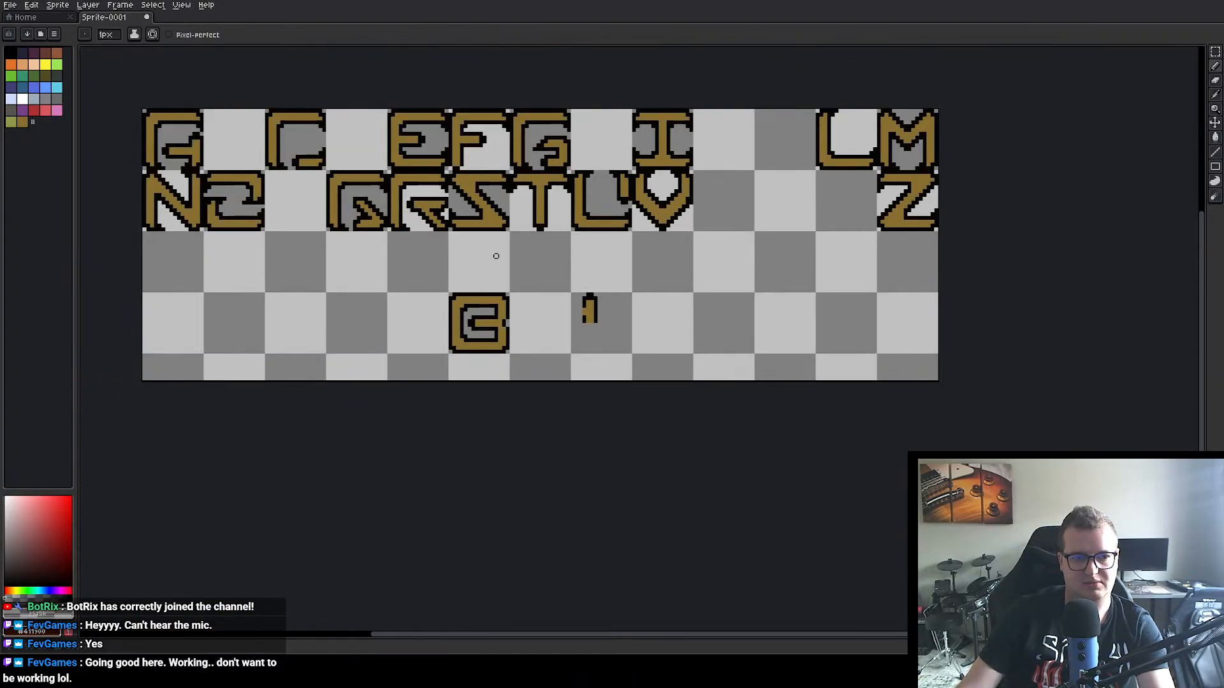
key("w")
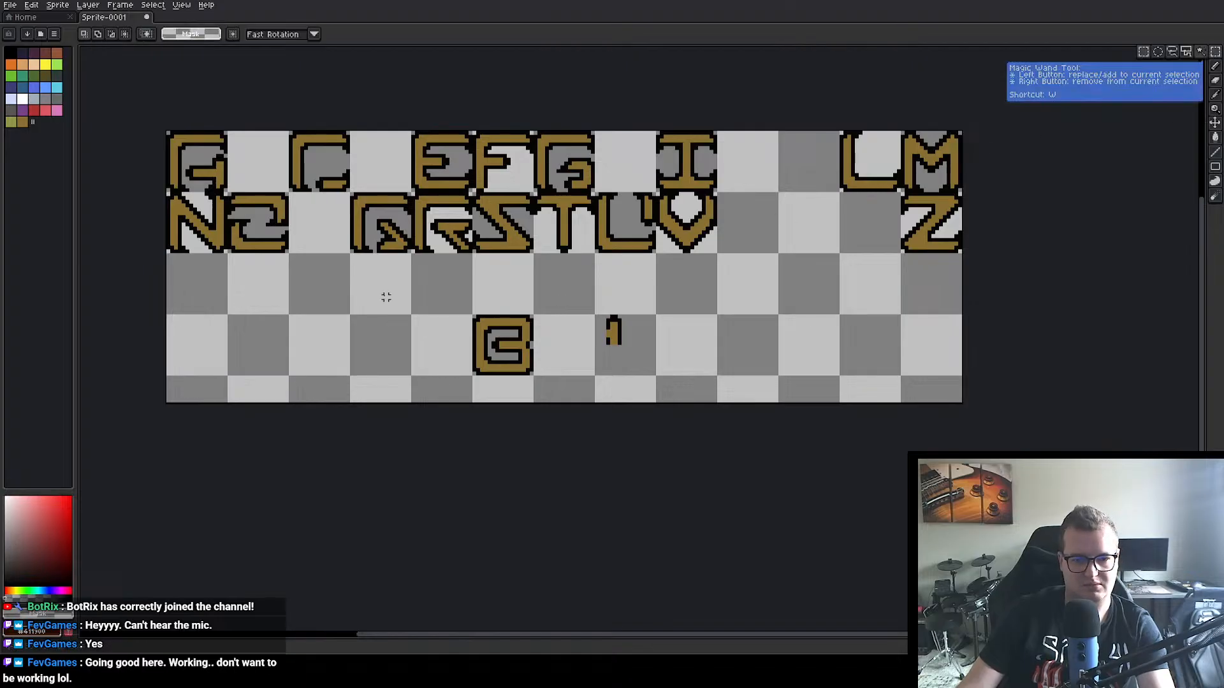
left_click(474, 316)
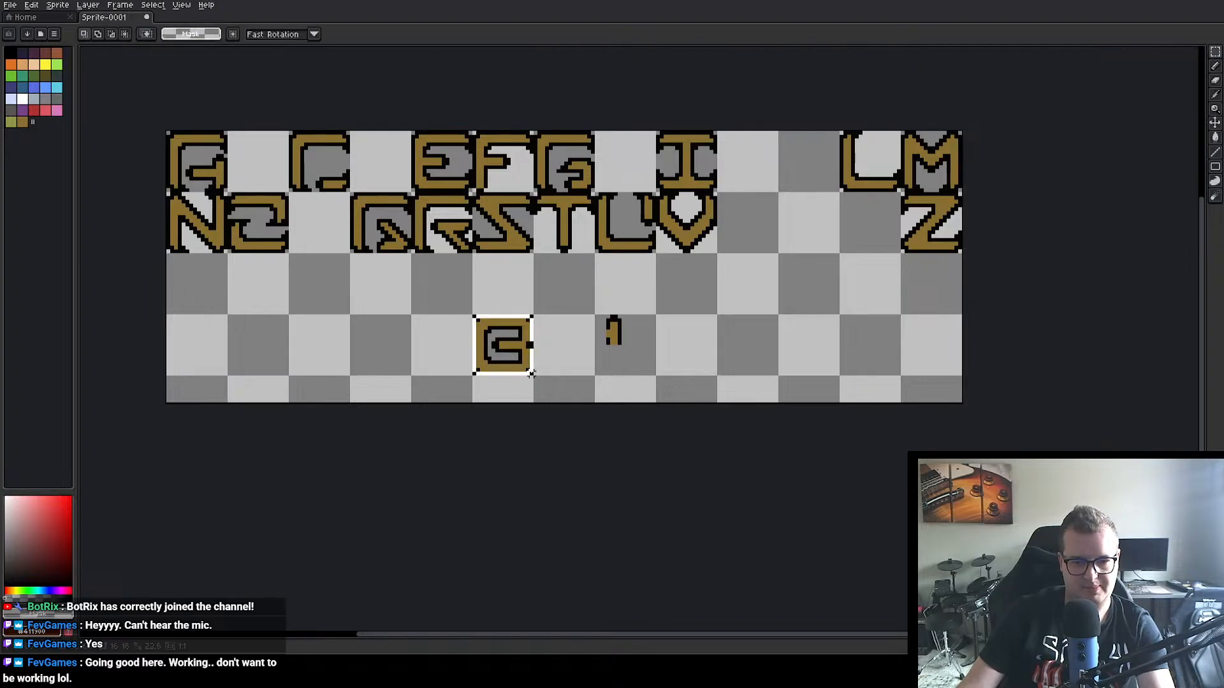
left_click_drag(518, 356, 274, 172)
key("Return")
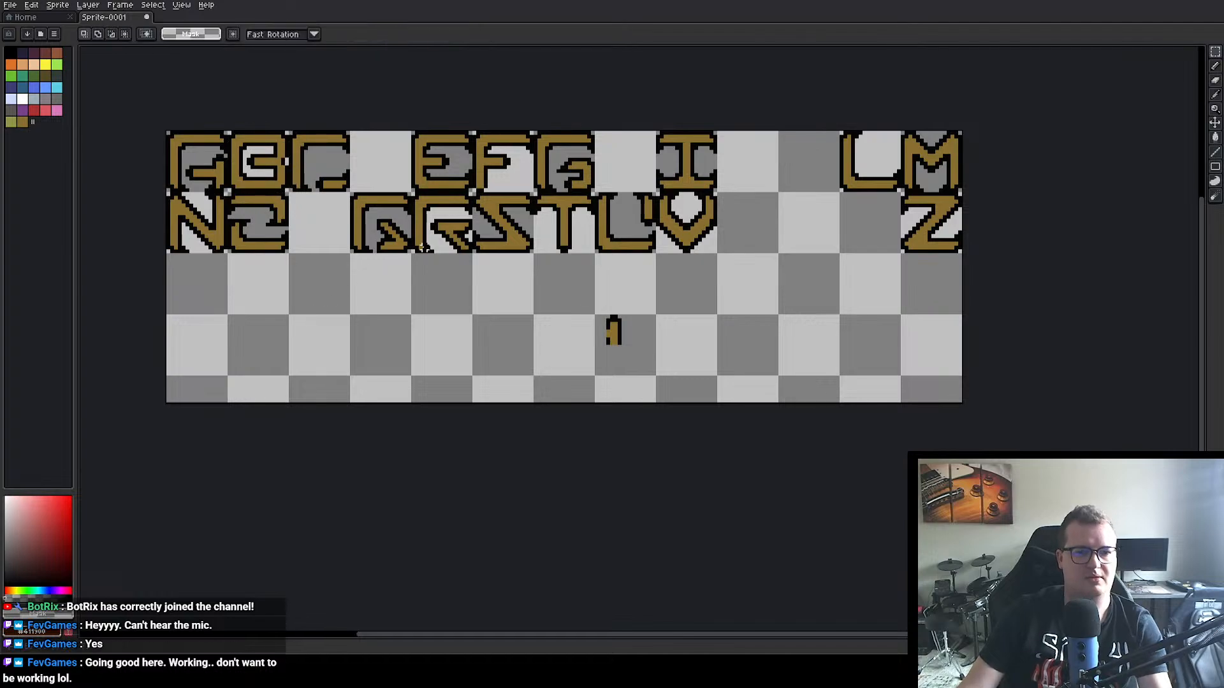
scroll(420, 297, "up", 1)
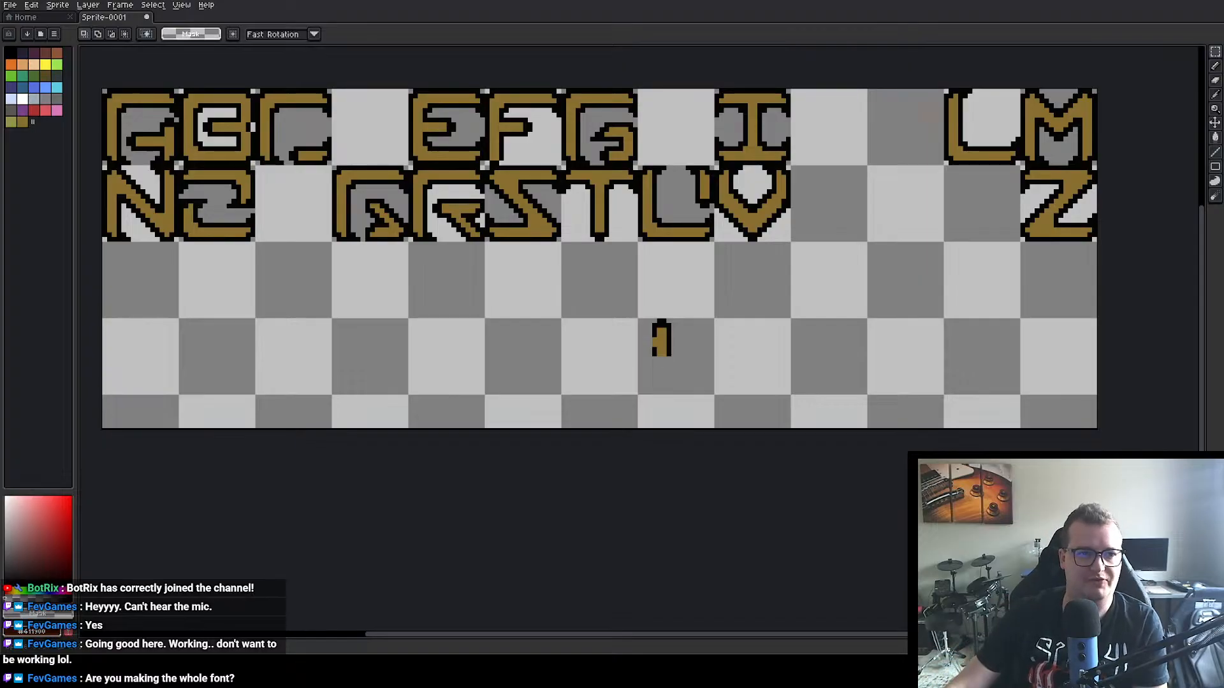
Step: Switch to Unity to examine the main menu's Zomclave logo, START and QUIT lettering, and return to Sprite-0001 in Aseprite
left_click(35, 18)
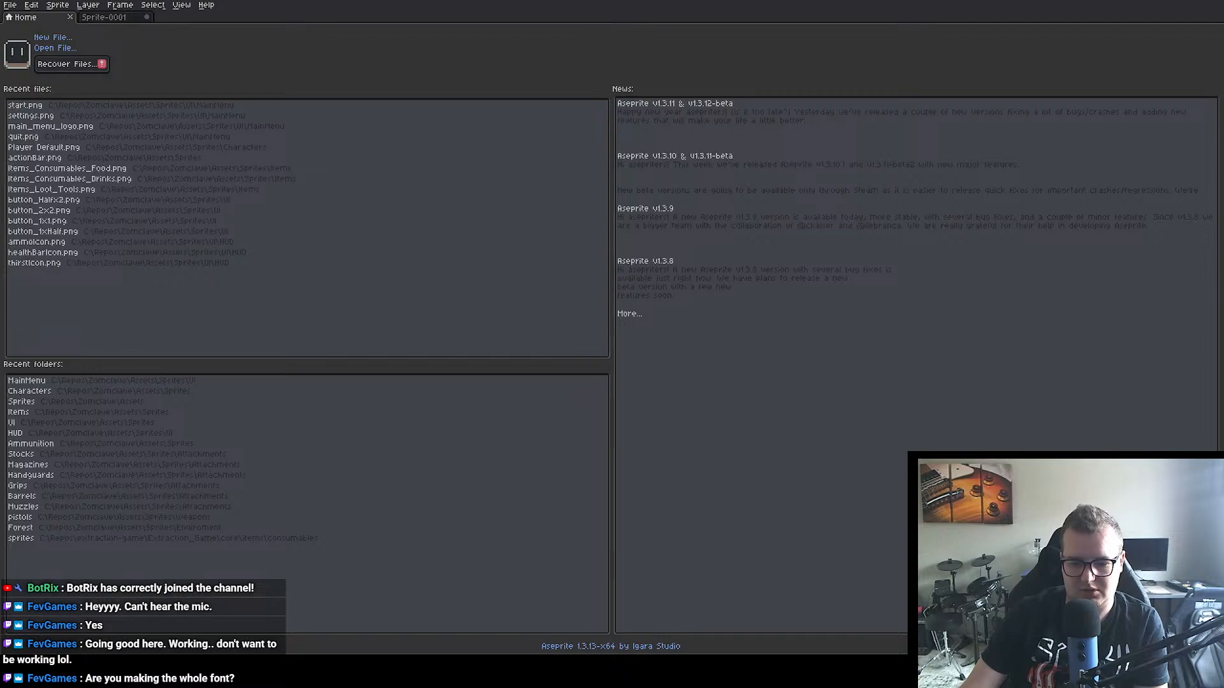
key("alt+Tab")
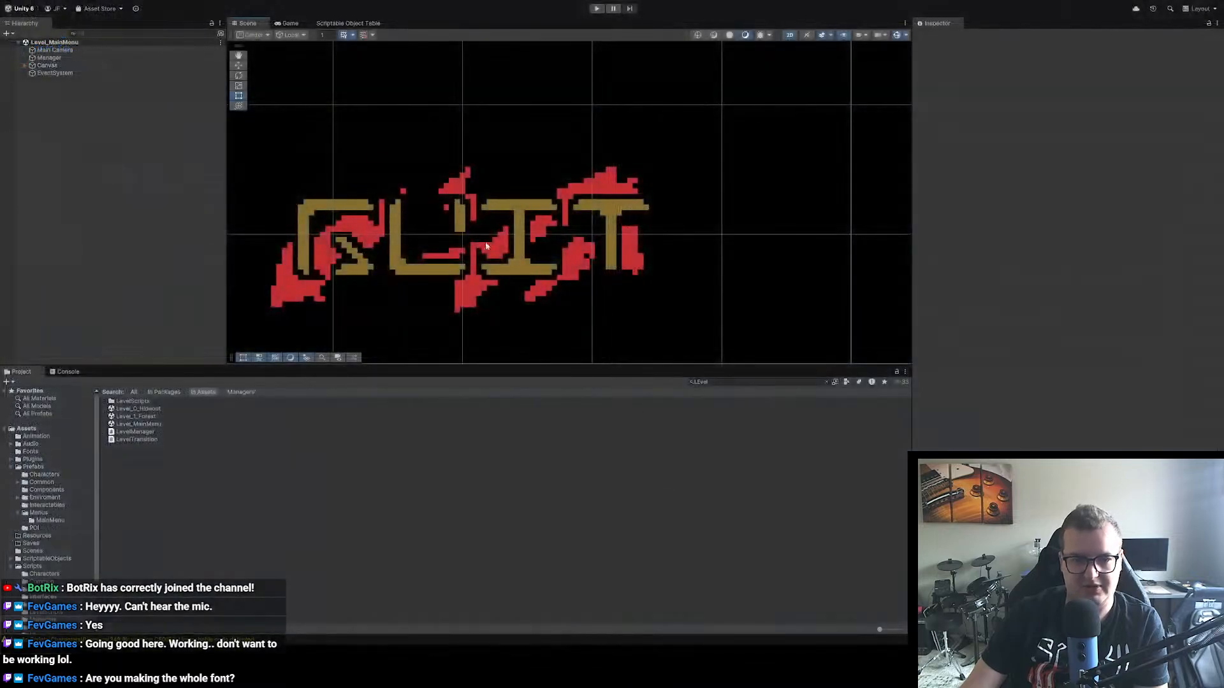
scroll(500, 189, "down", 7)
left_click_drag(530, 151, 540, 219)
scroll(539, 218, "down", 2)
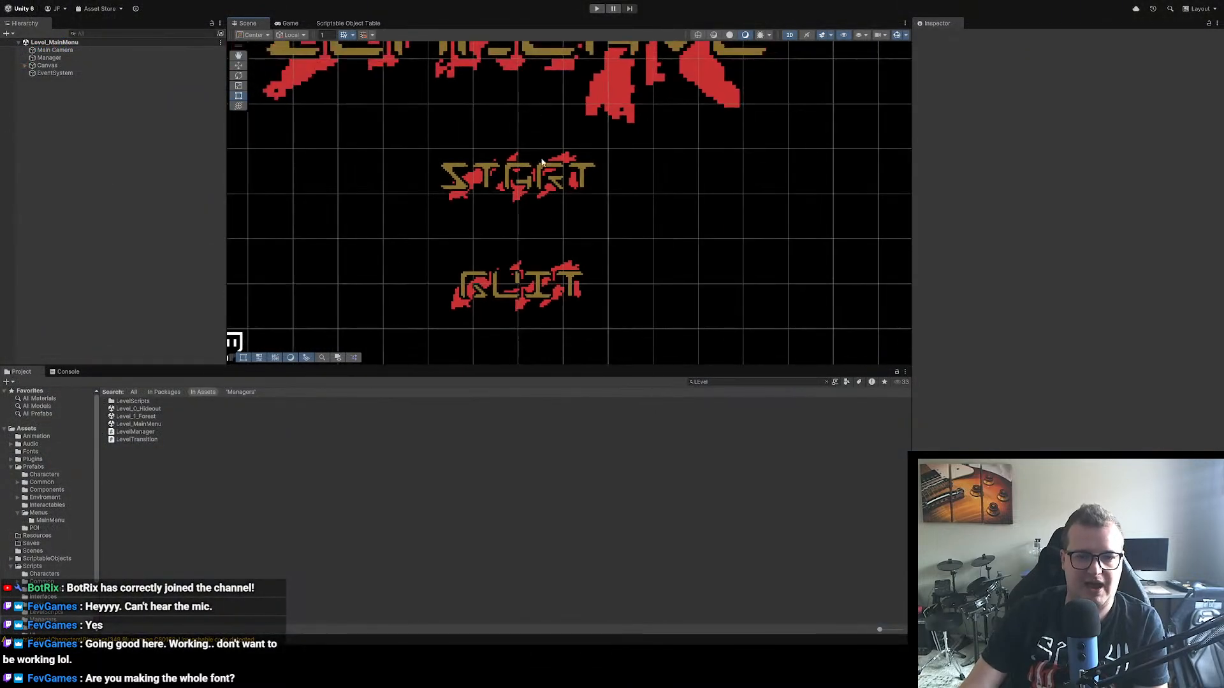
scroll(524, 209, "down", 8)
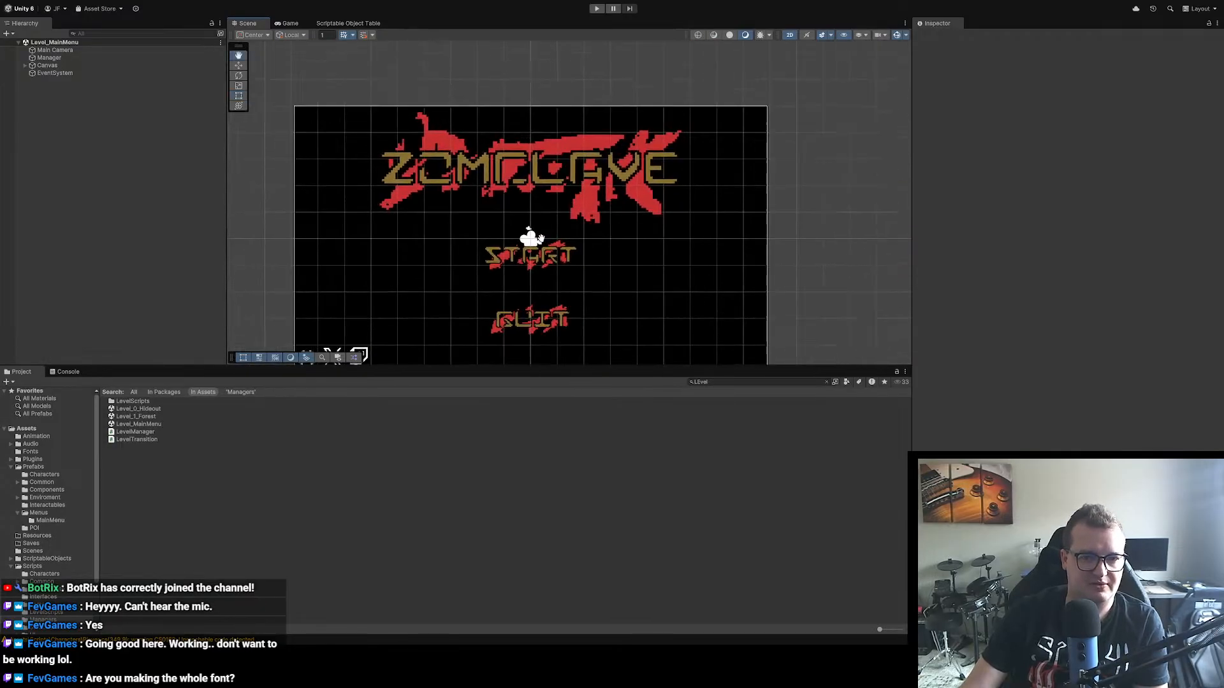
scroll(578, 262, "down", 1)
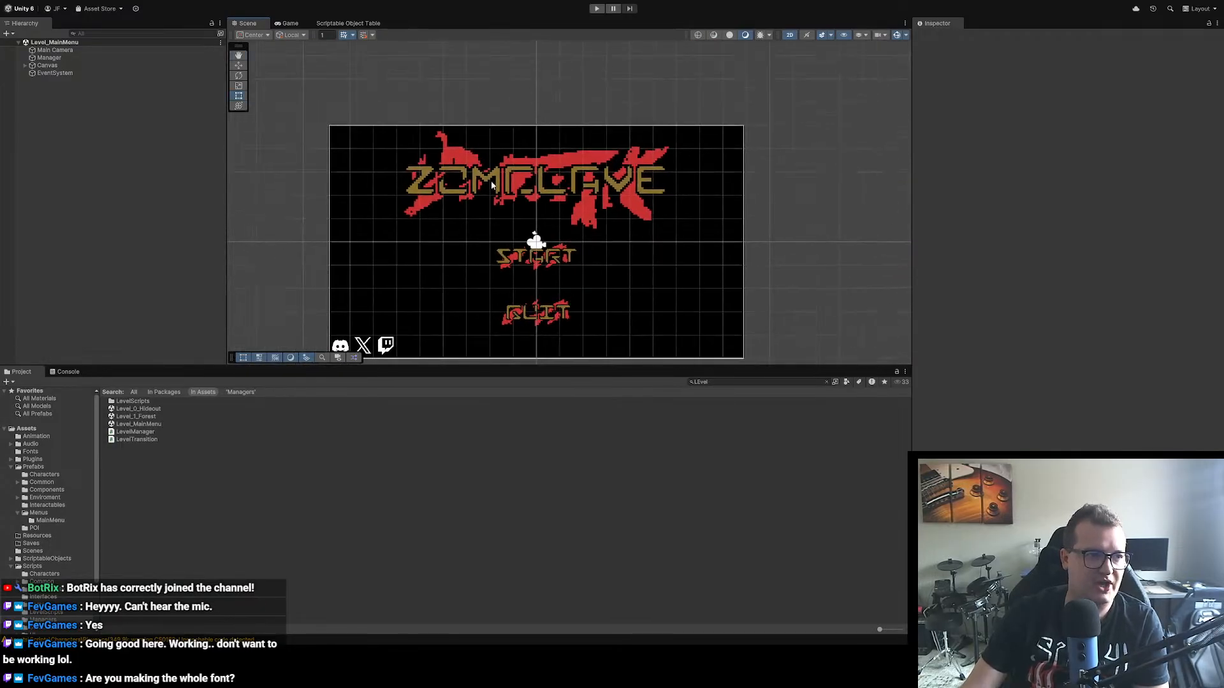
left_click_drag(515, 194, 515, 171)
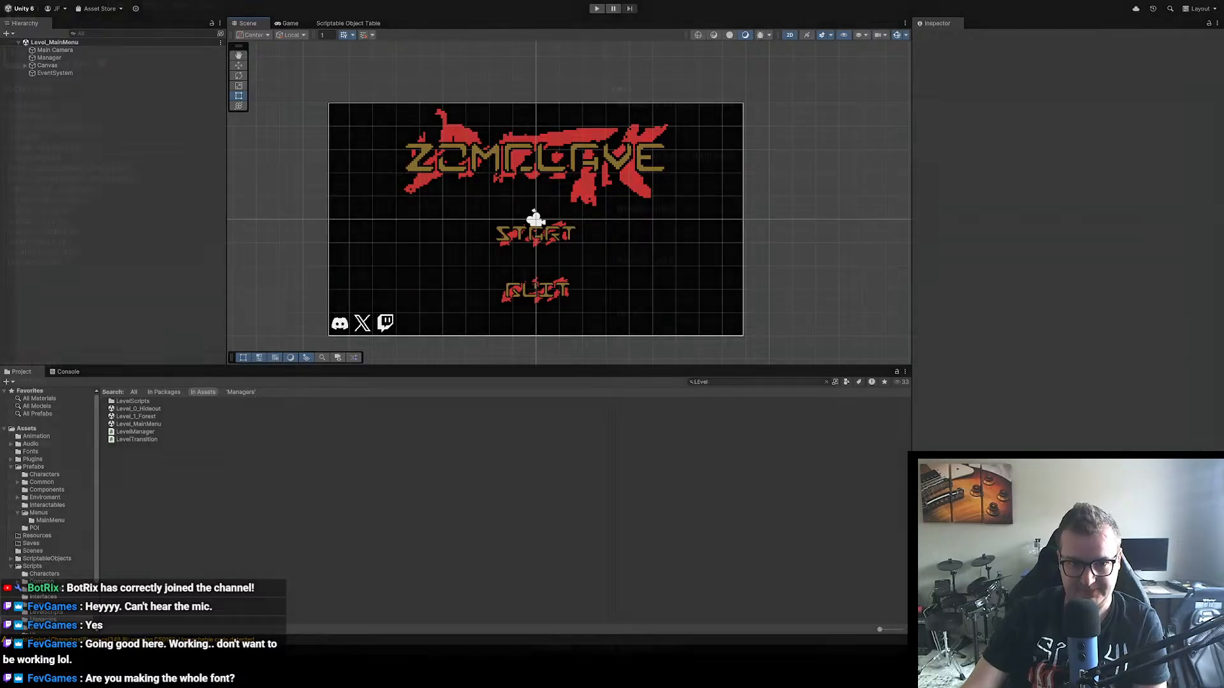
key("alt+Tab")
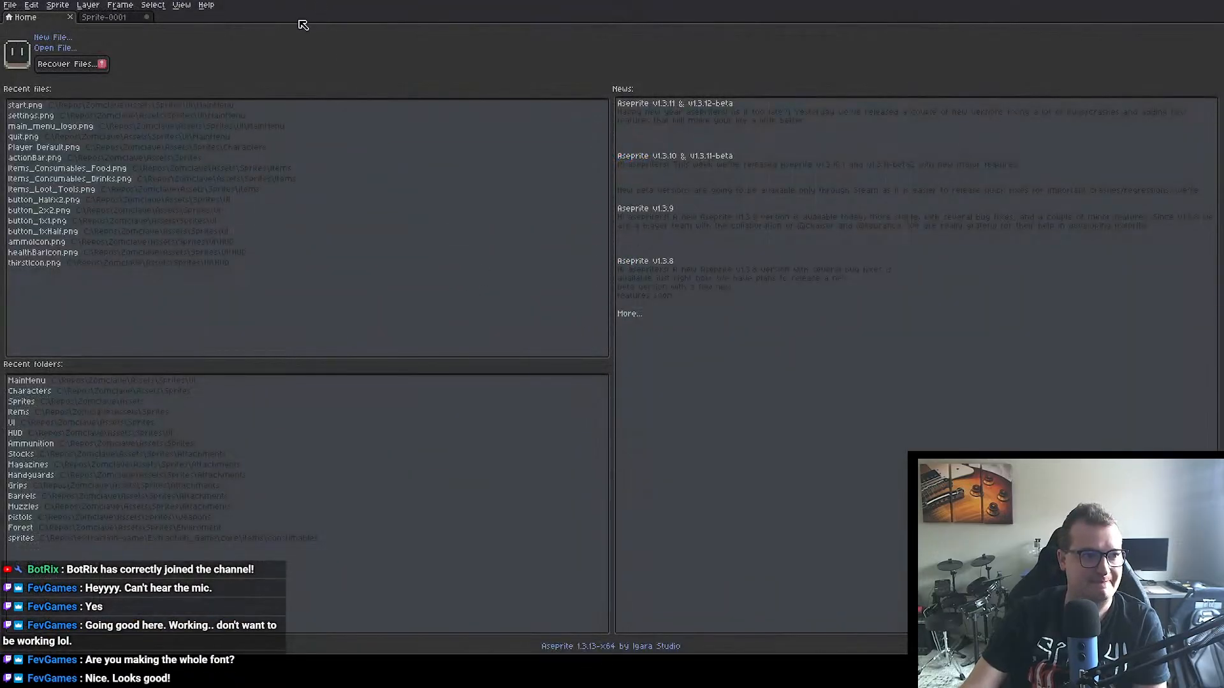
left_click(104, 18)
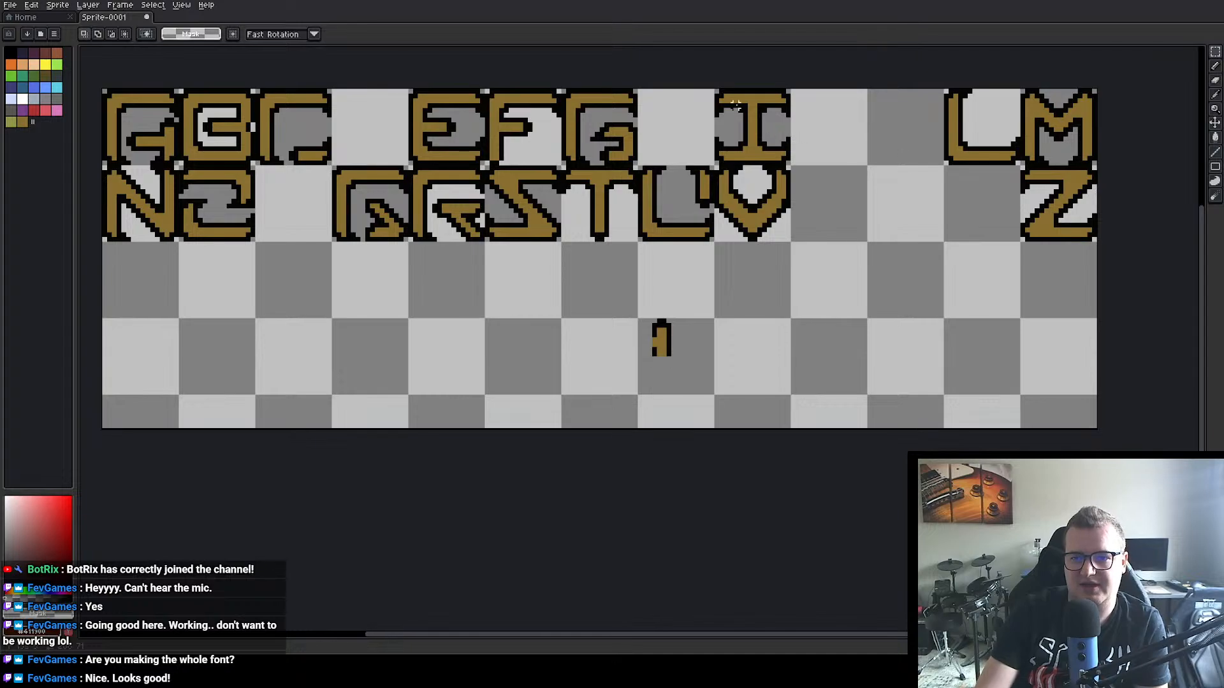
left_click_drag(714, 90, 789, 167)
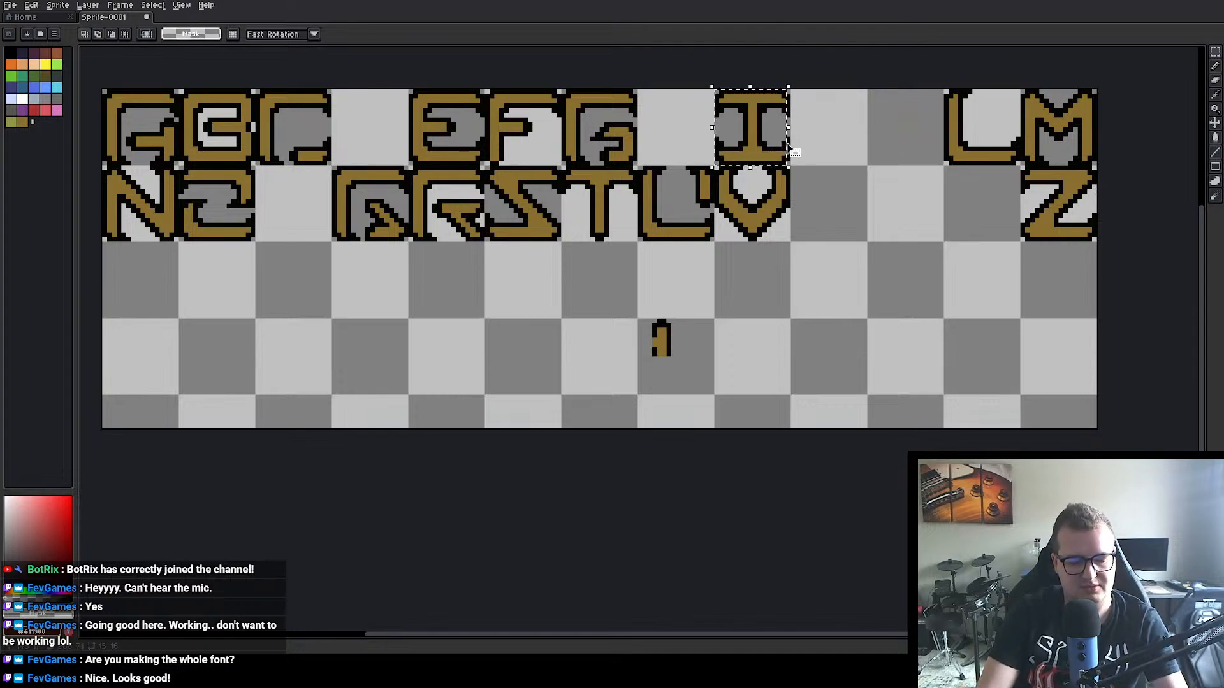
left_click(36, 5)
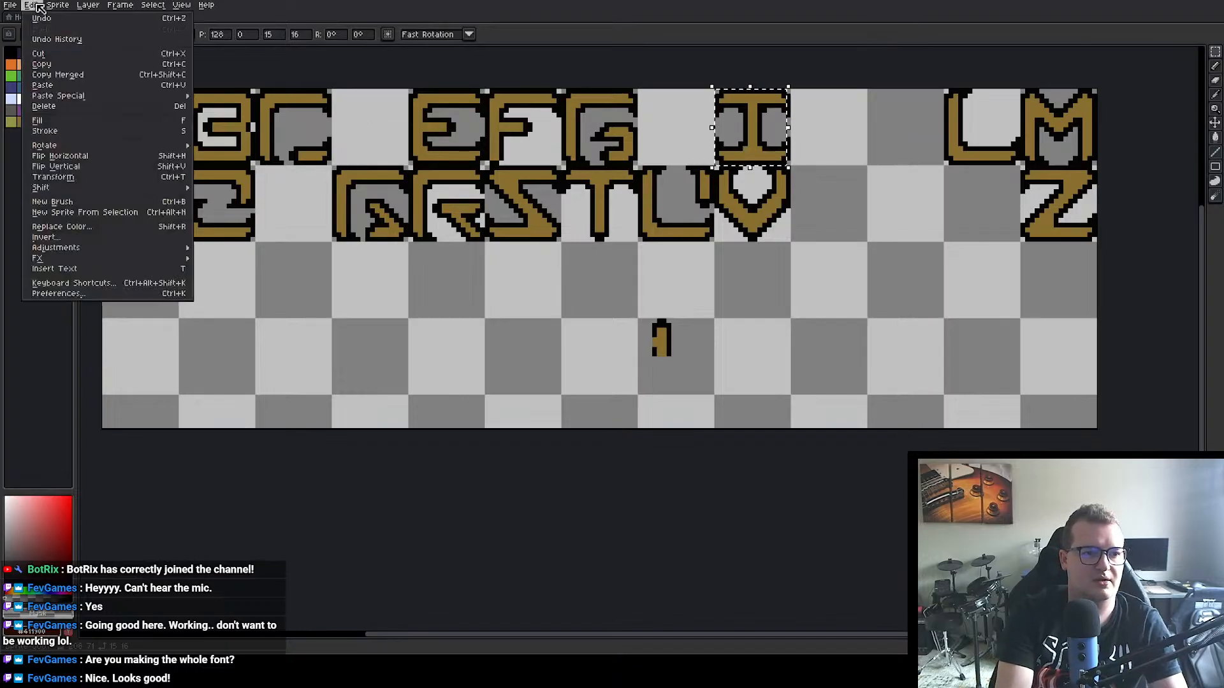
mouse_move(99, 147)
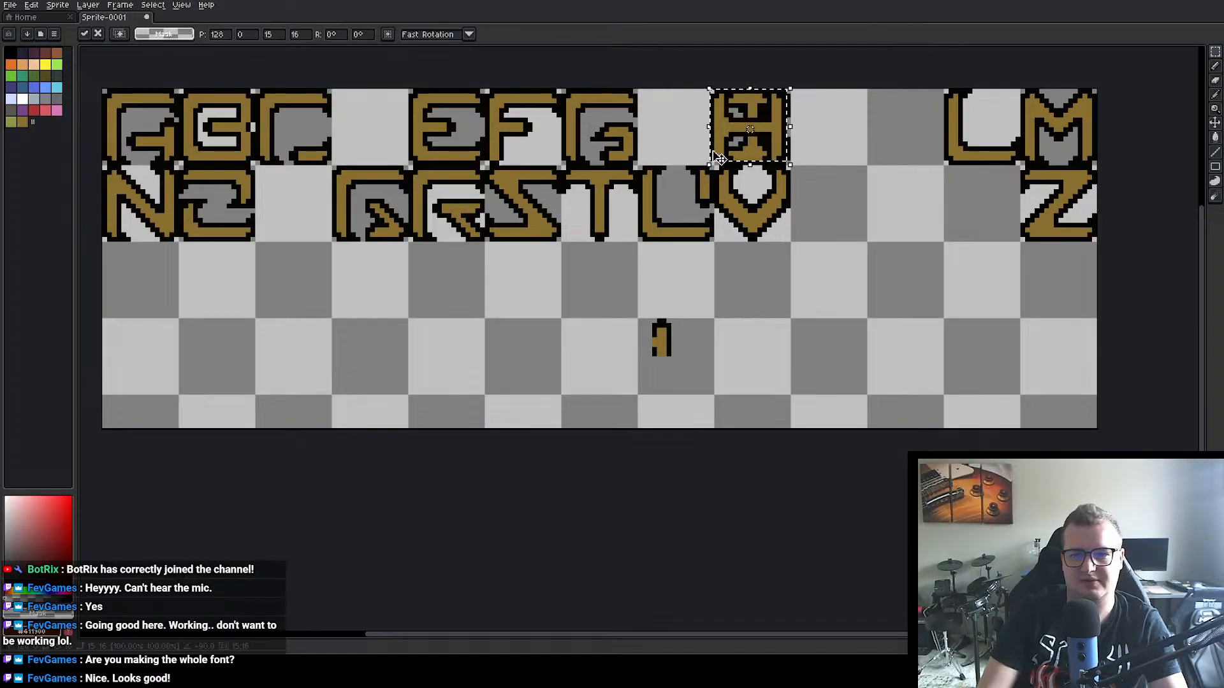
left_click_drag(770, 132, 699, 132)
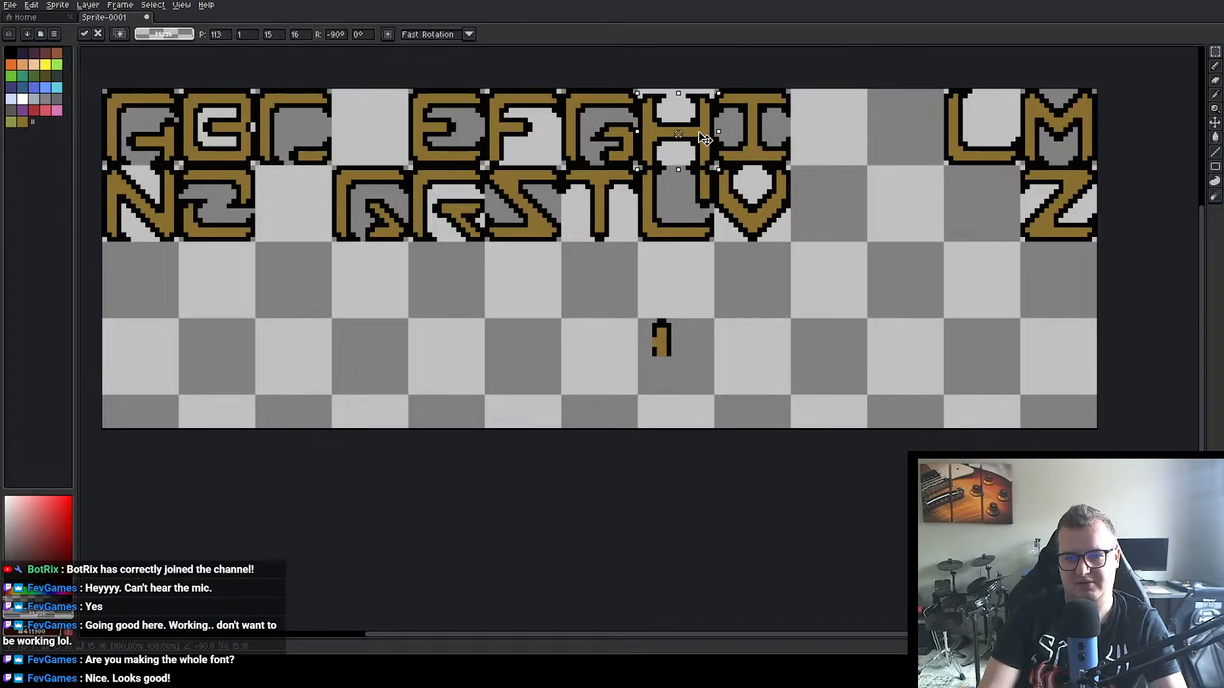
key("Escape")
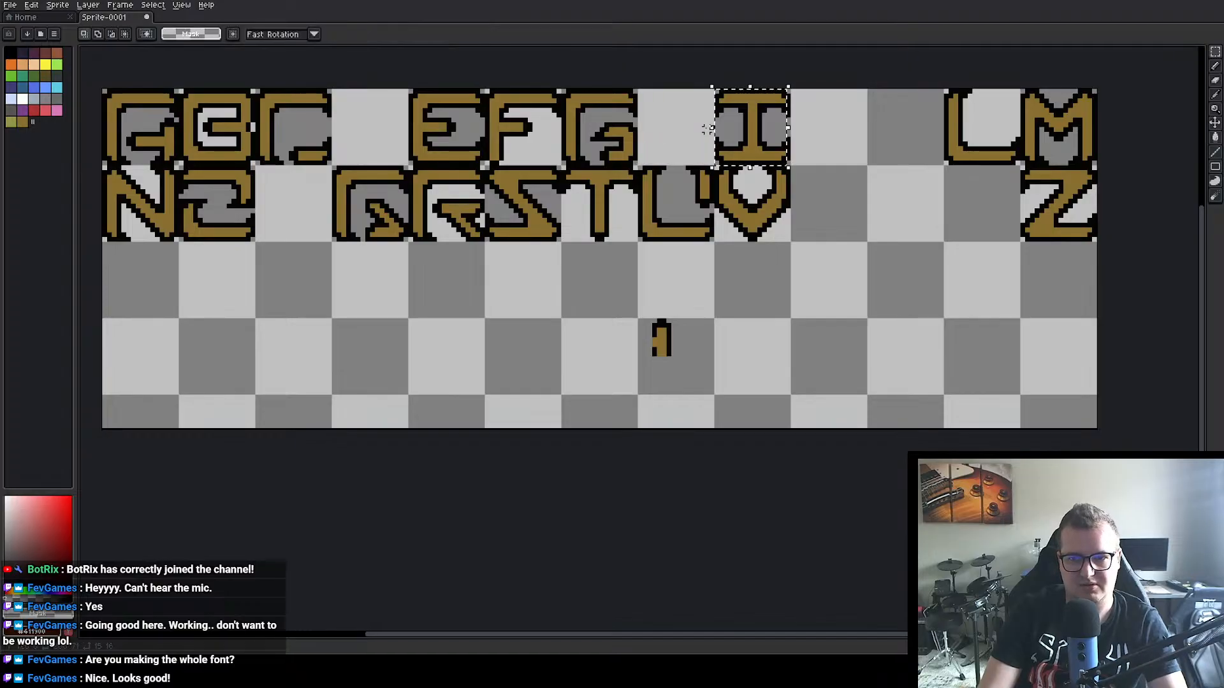
left_click(837, 116)
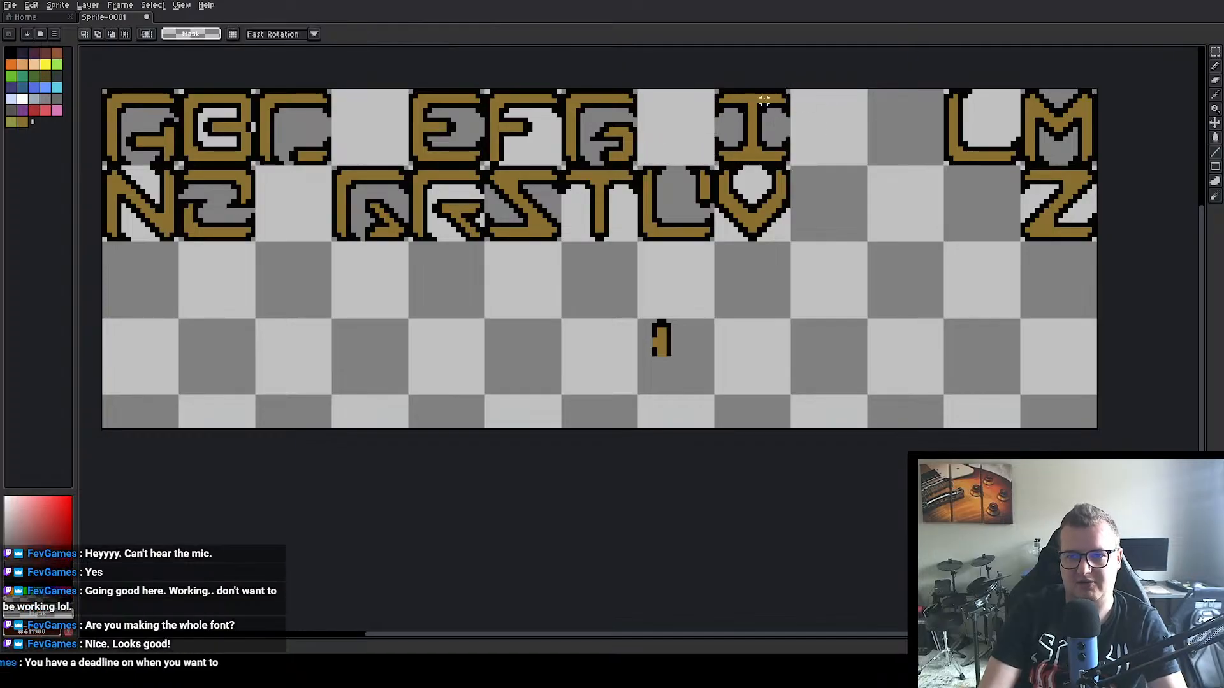
Step: Rotate a copy of the 16×16 px I cell 90° counter-clockwise and place it at position 112, 0 as the H
left_click_drag(720, 94, 736, 107)
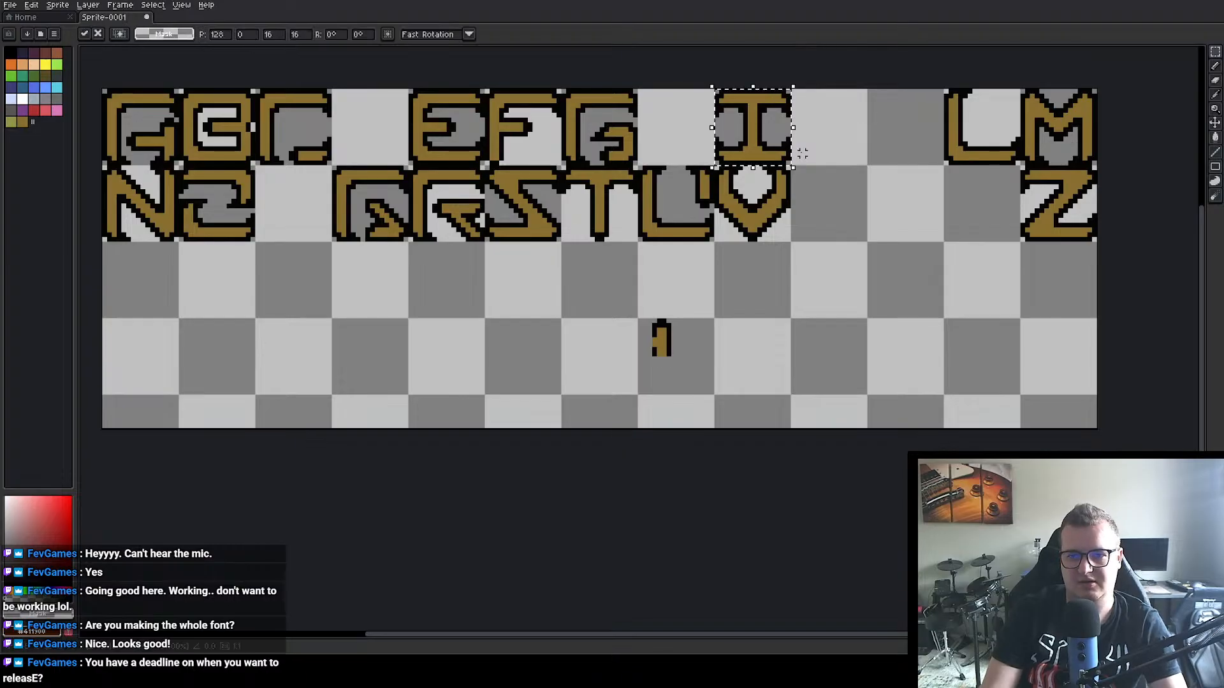
left_click(31, 7)
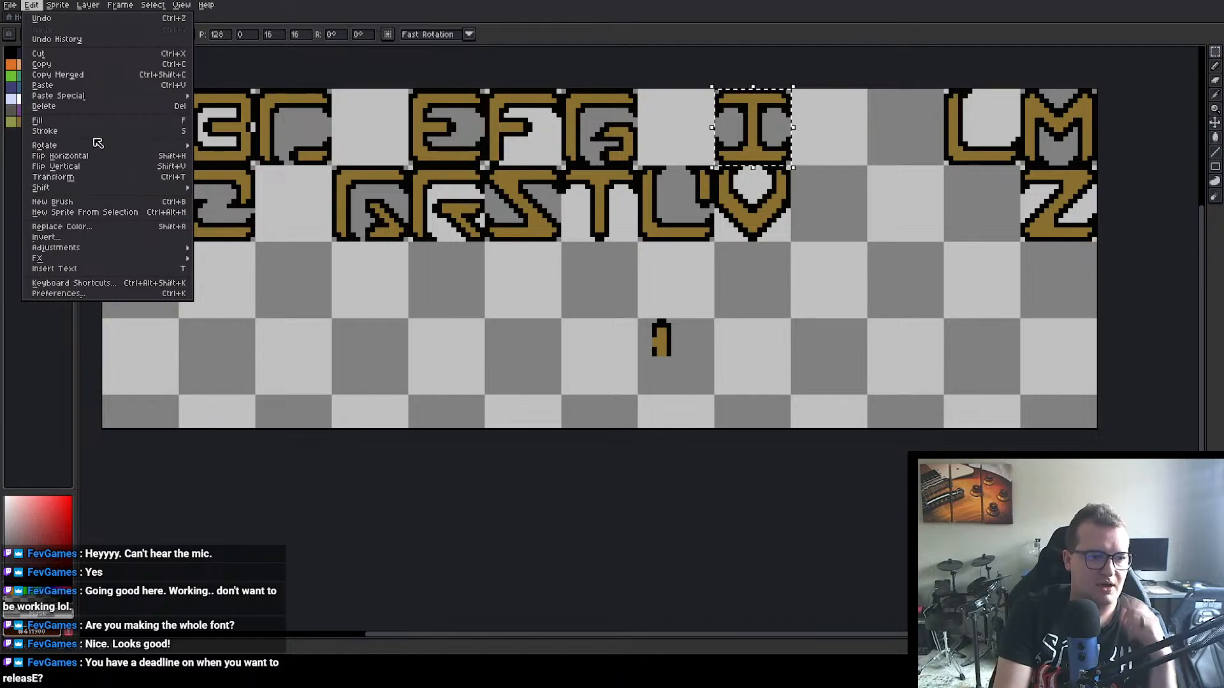
mouse_move(101, 147)
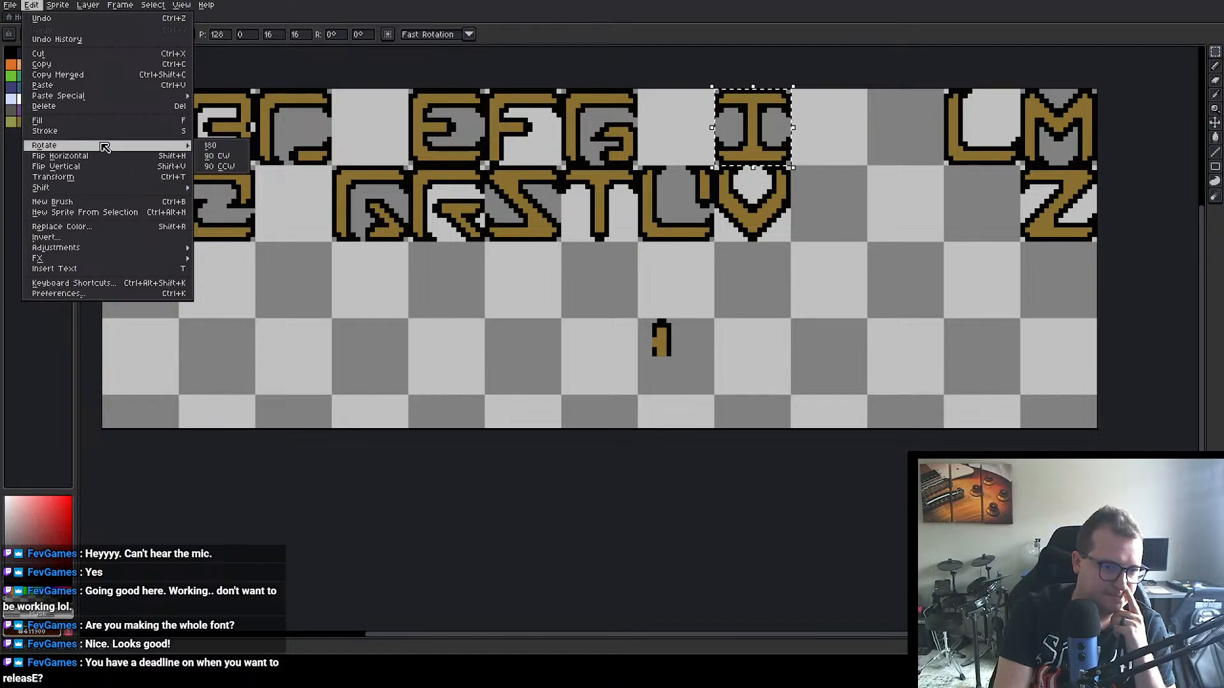
left_click(242, 166)
left_click_drag(729, 137, 704, 141)
key("Left")
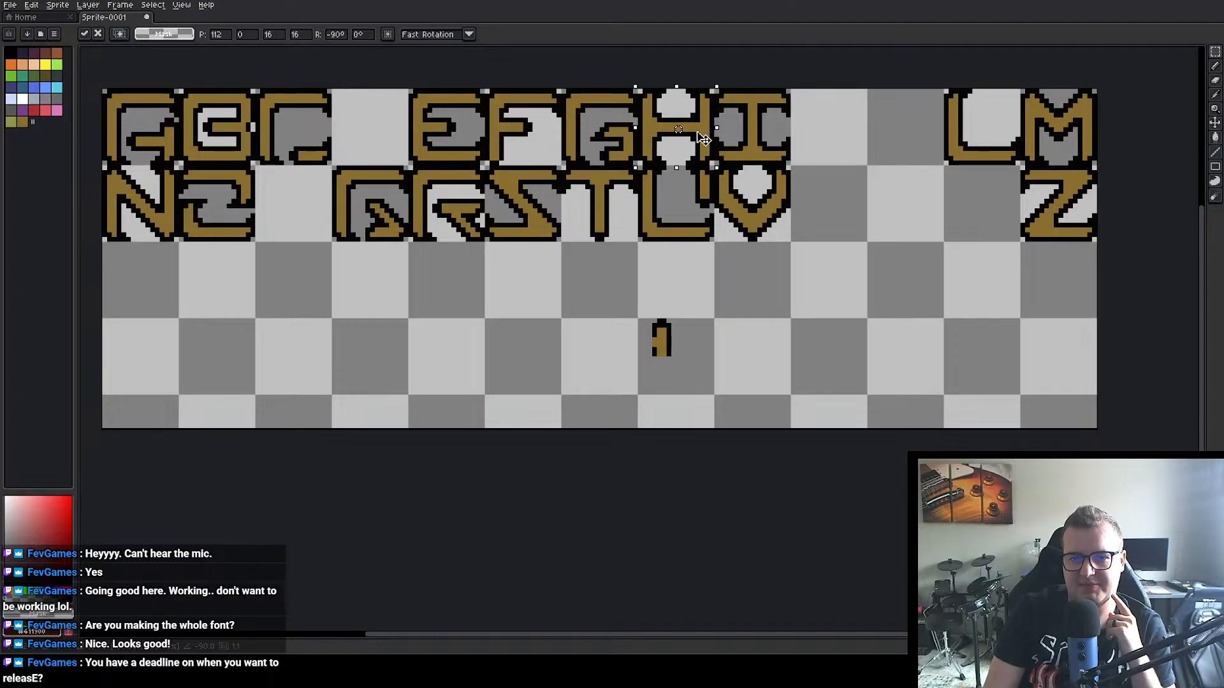
left_click(860, 199)
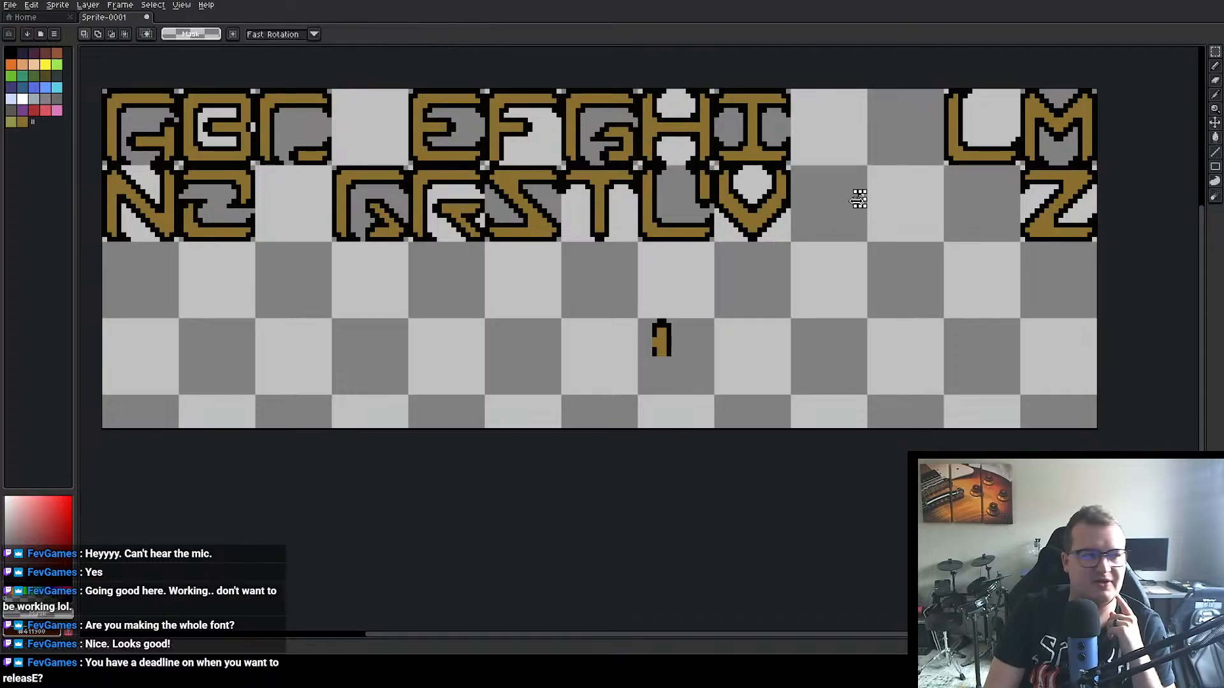
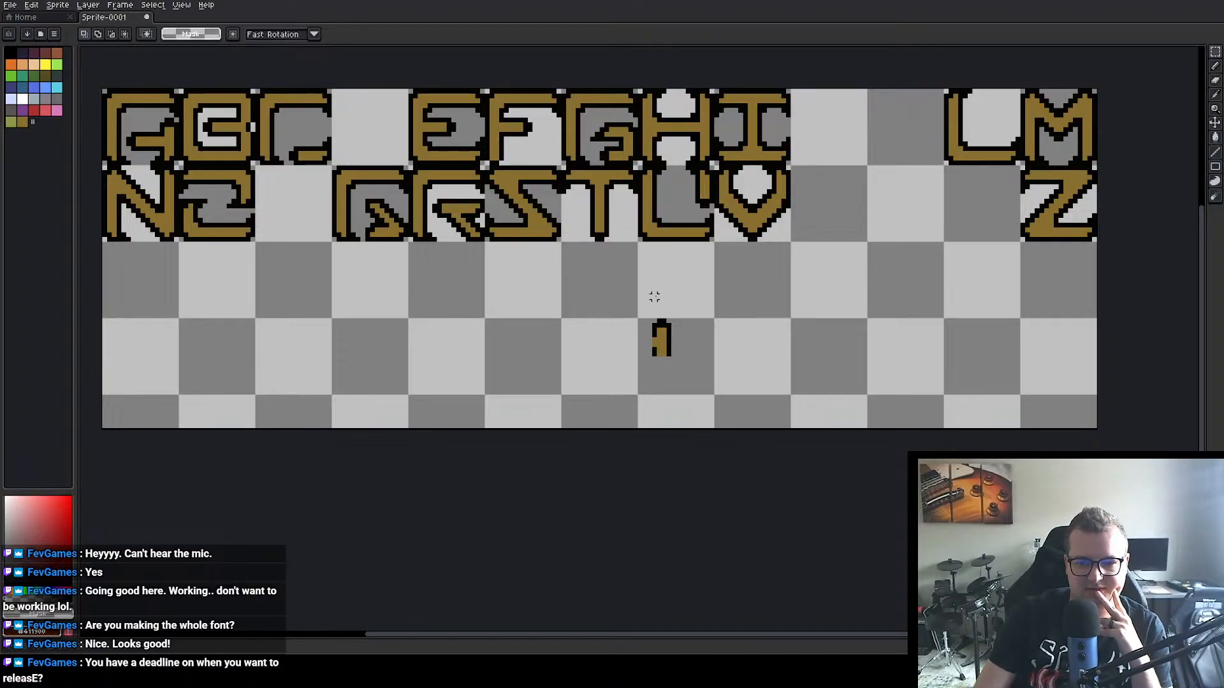
Step: Delete the leftover fragment below the second letter row and place a copy of the 16×16 px T cell at position 112, 48
left_click_drag(631, 313, 702, 373)
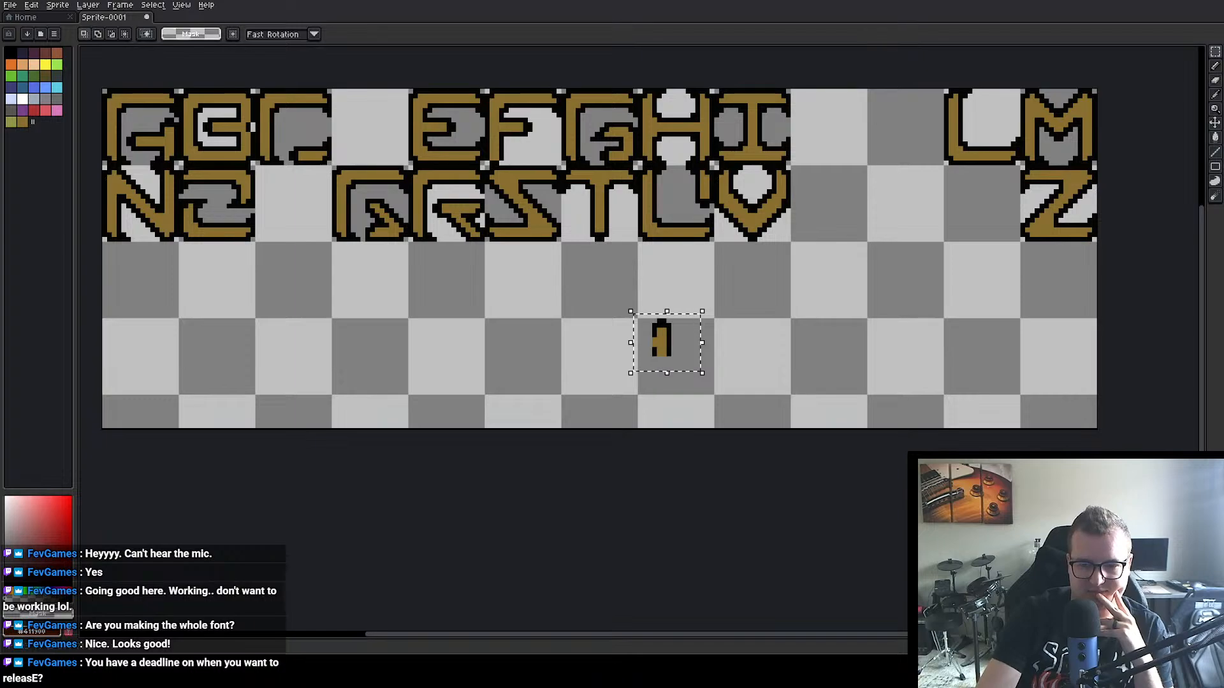
key("Delete")
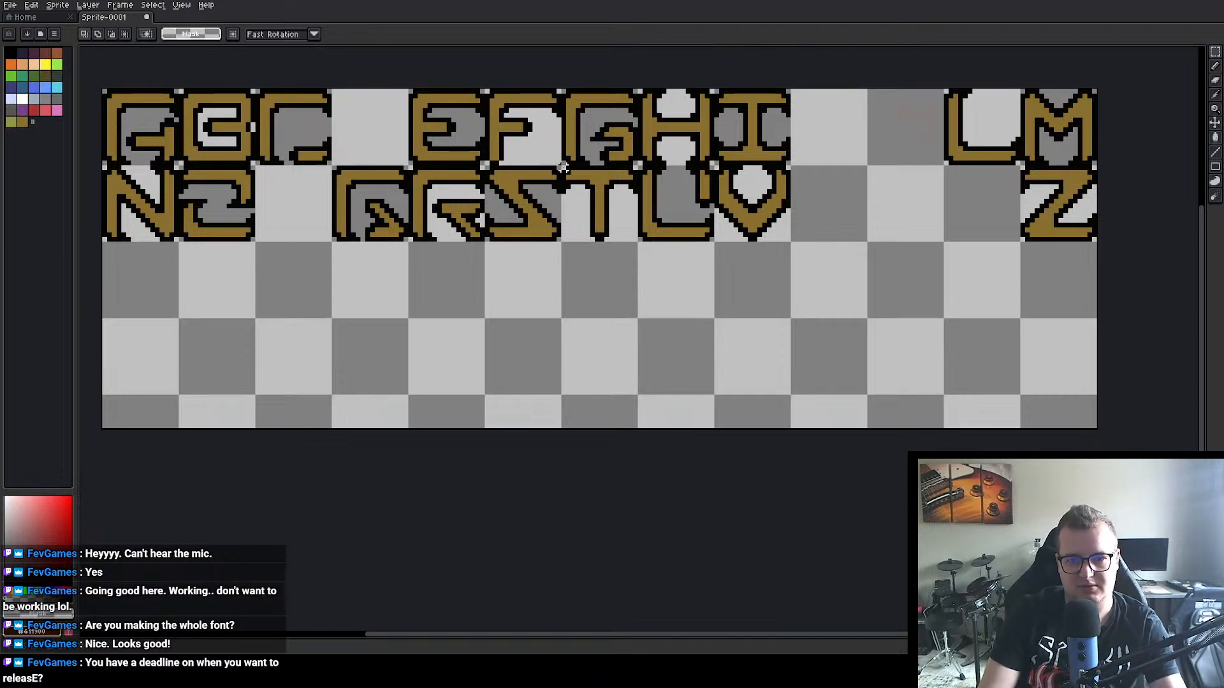
left_click_drag(562, 167, 640, 243)
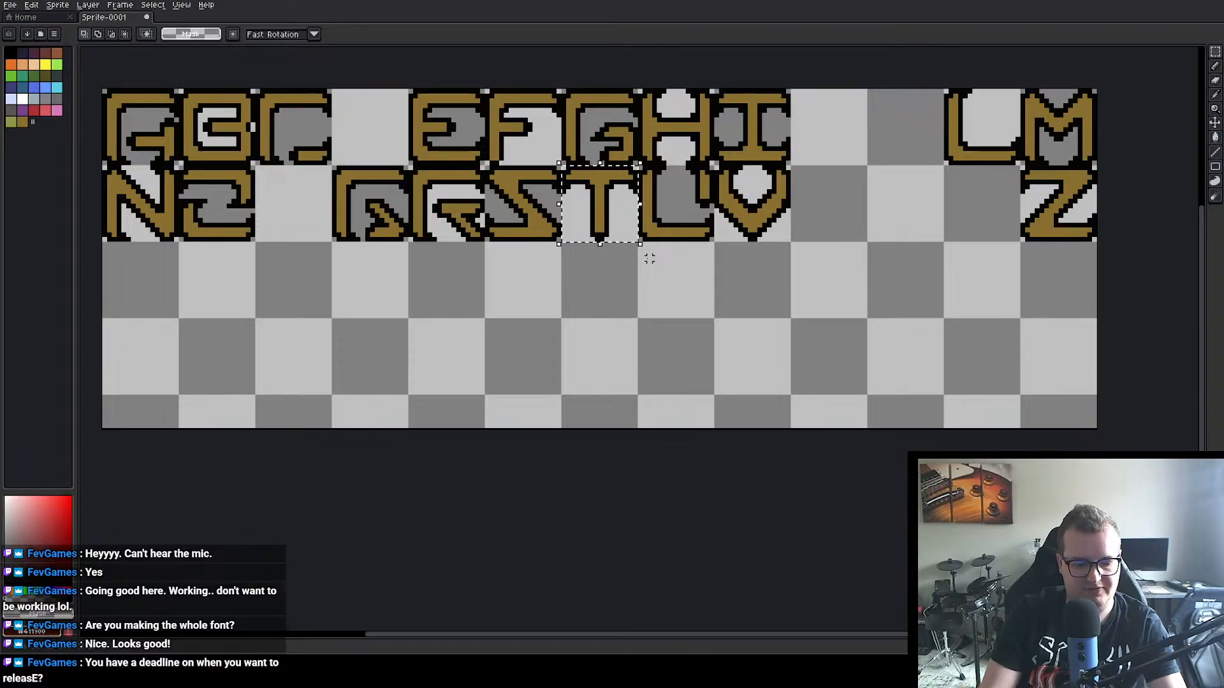
left_click_drag(603, 206, 680, 350)
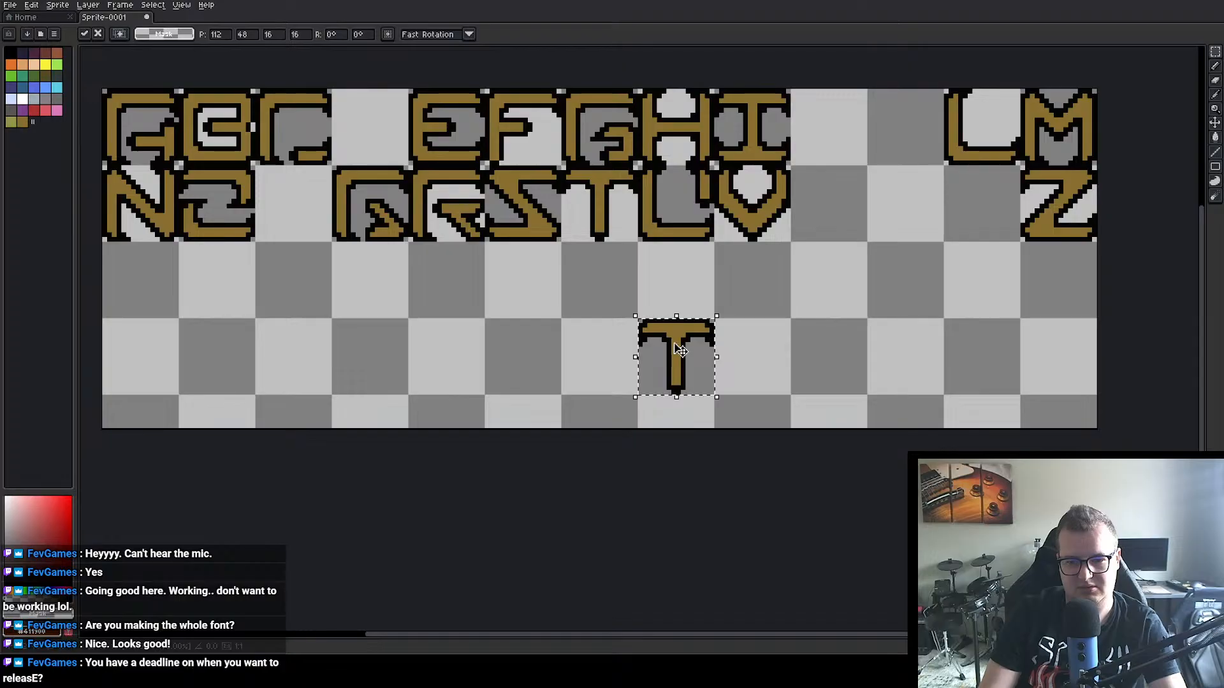
left_click(774, 308)
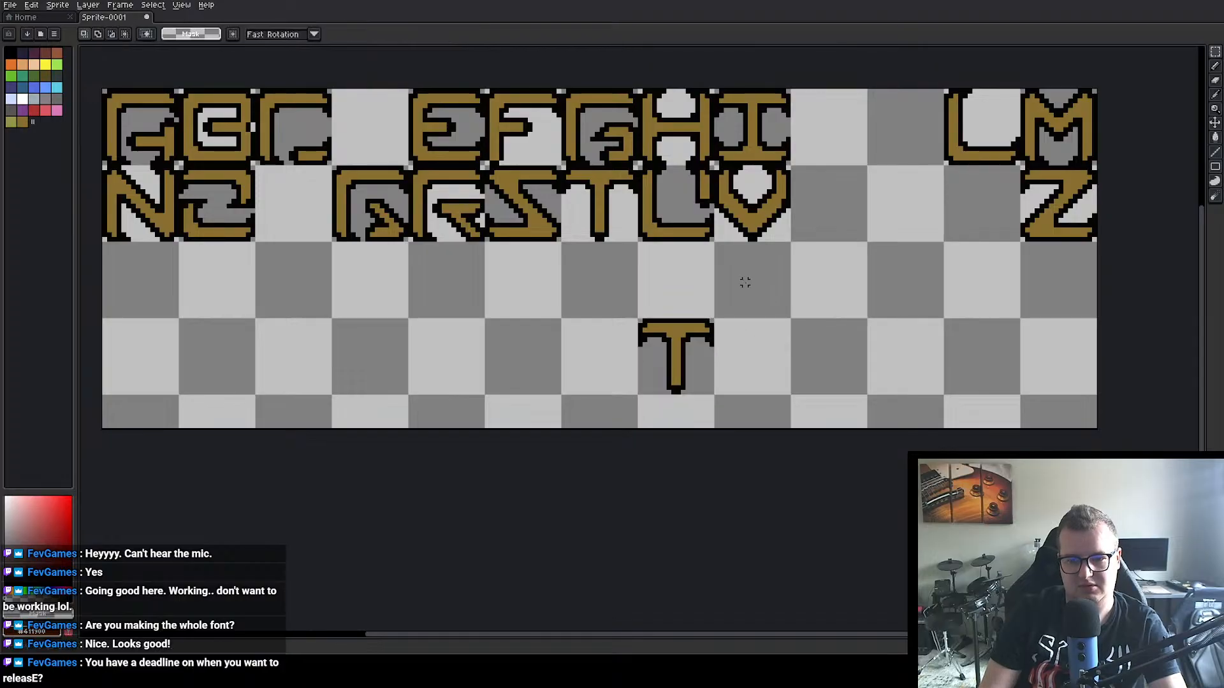
Step: Copy the U's lower-right corner, flip it horizontally and attach it to the foot of the T copy's stem to form a J
left_click_drag(674, 212, 716, 257)
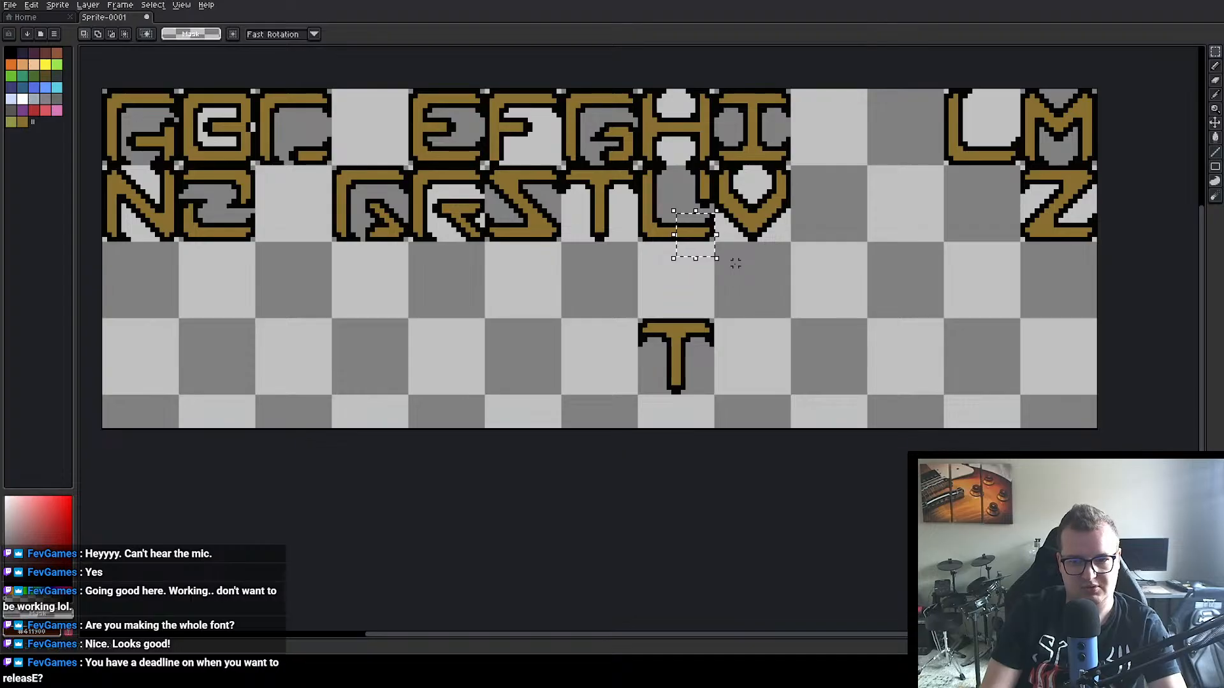
left_click_drag(716, 250, 601, 327)
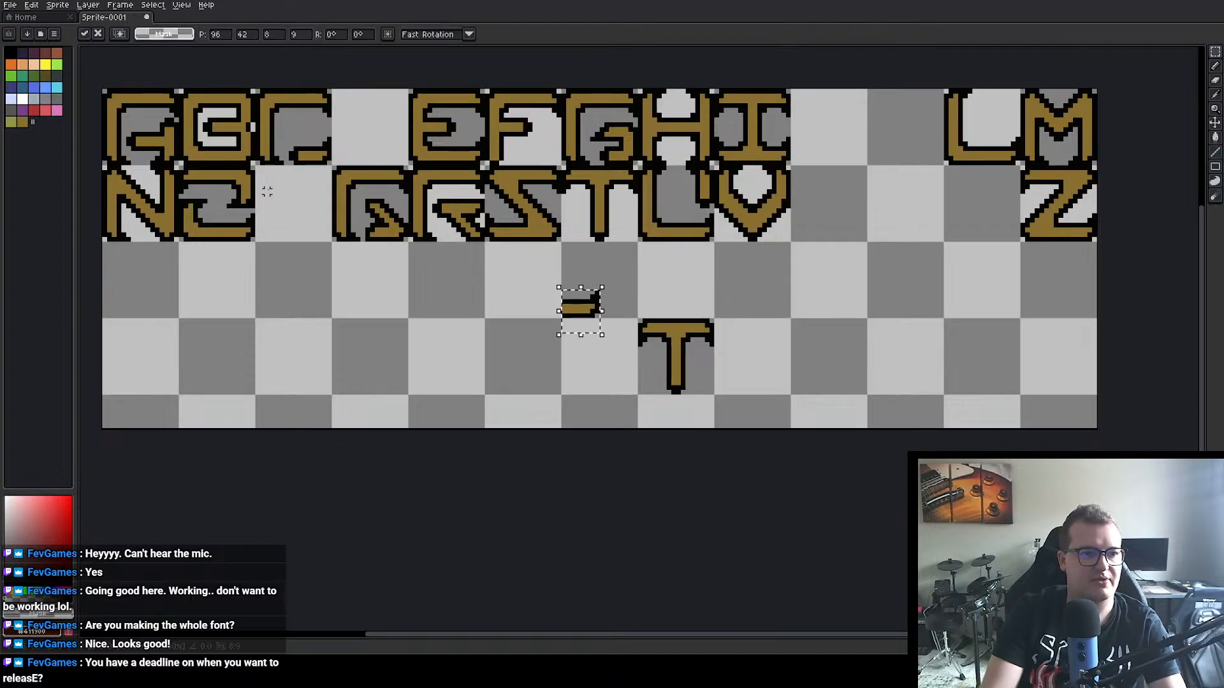
left_click(33, 5)
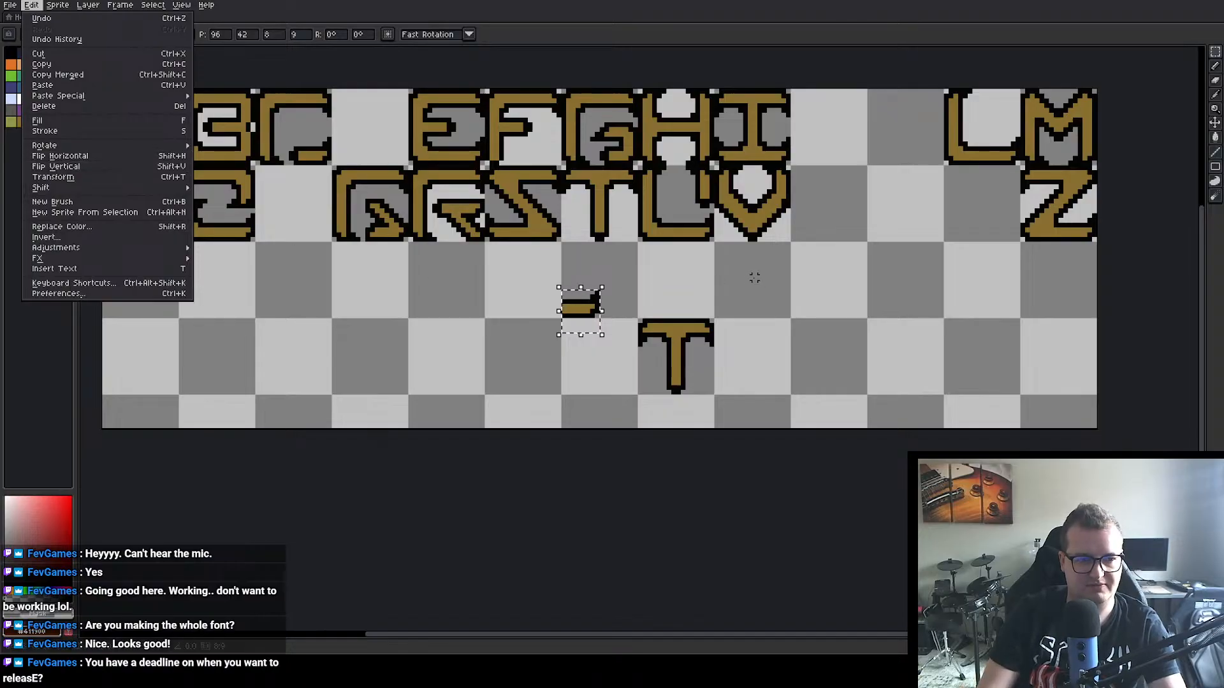
left_click(683, 277)
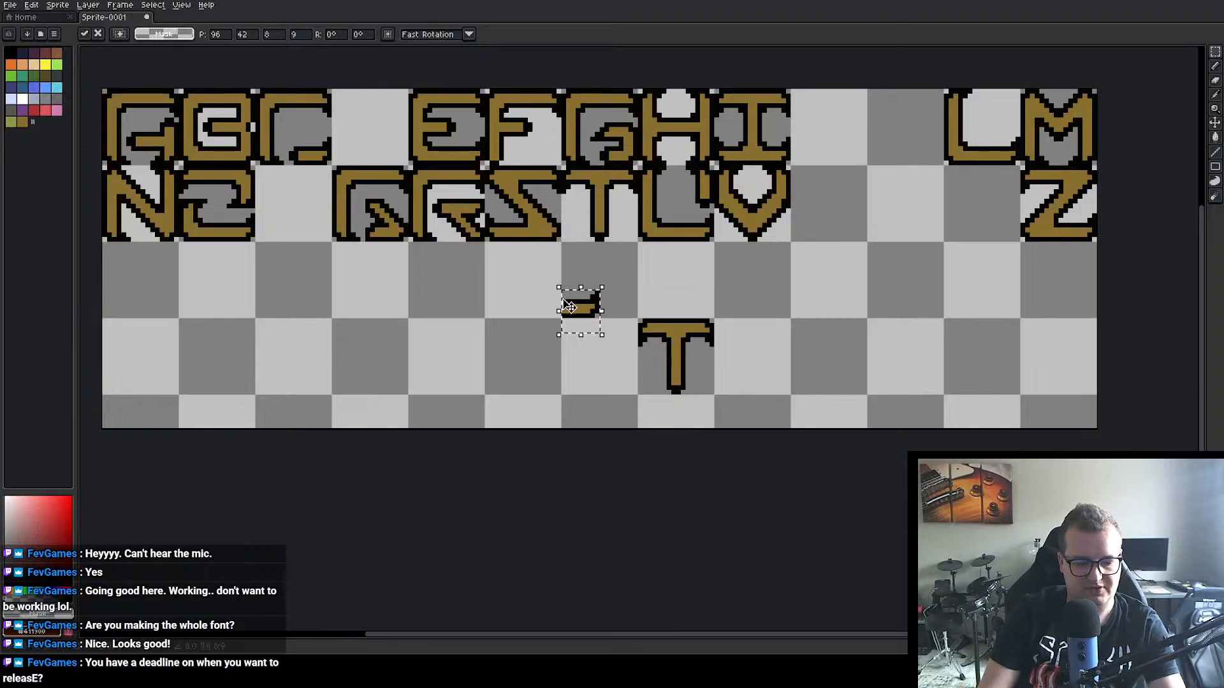
left_click_drag(588, 306, 664, 388)
left_click(754, 363)
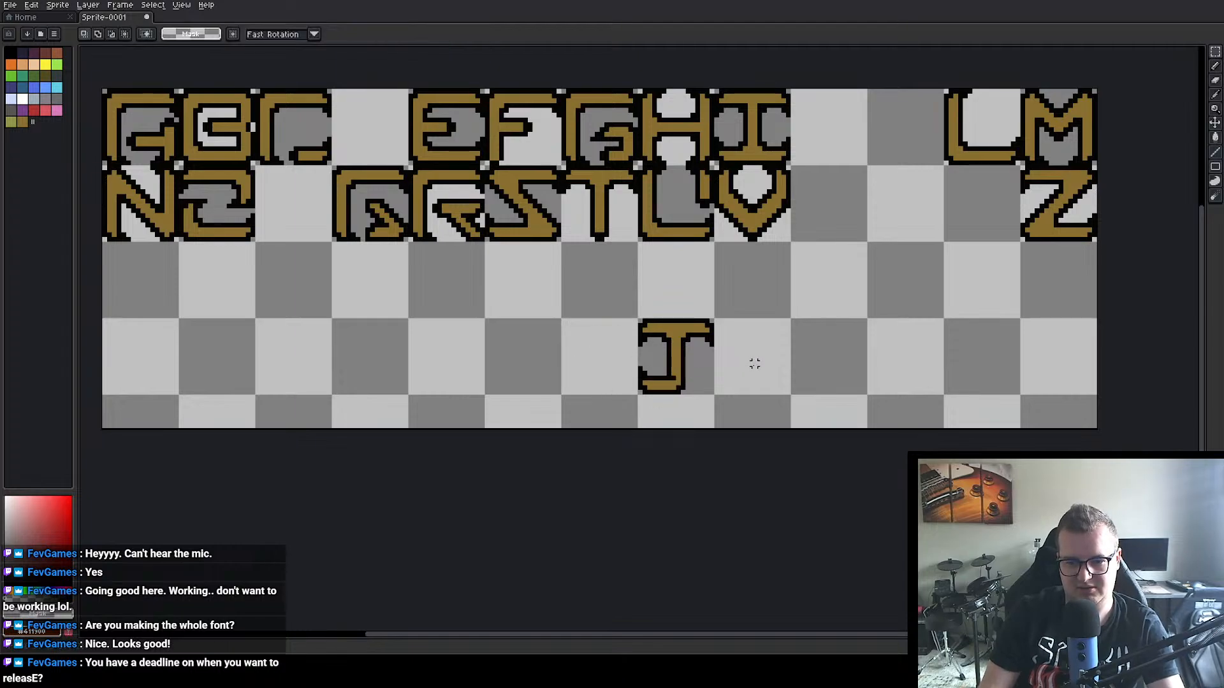
key("i")
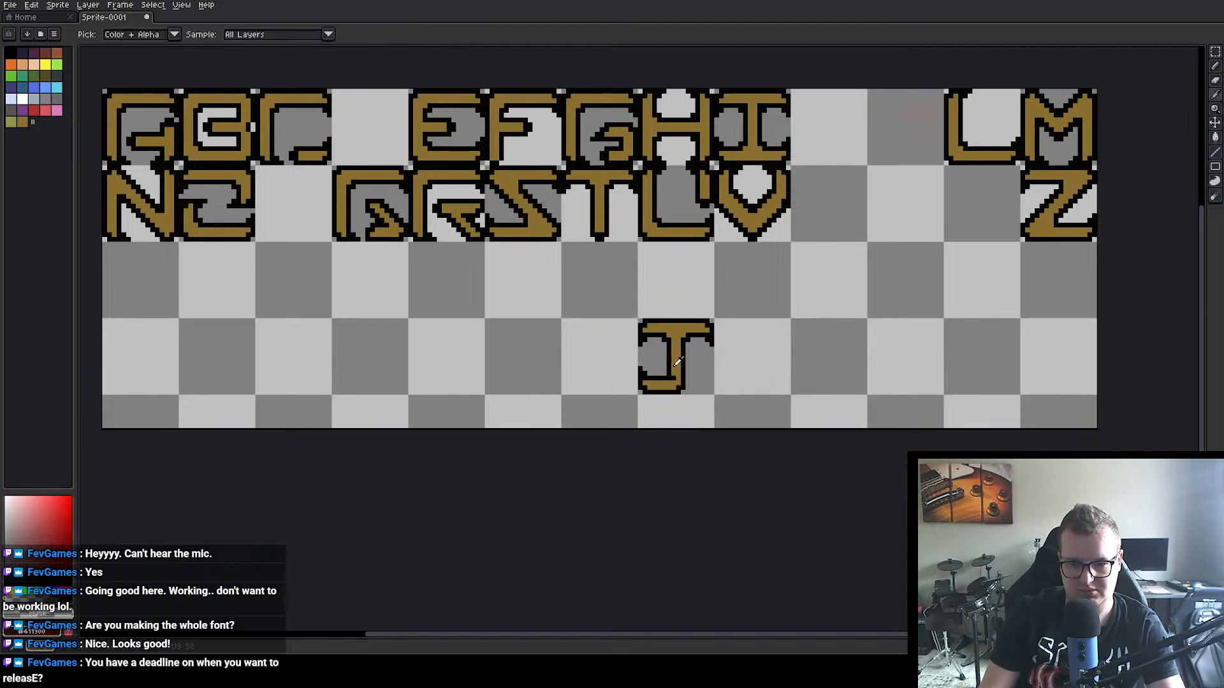
left_click(678, 363)
key("m")
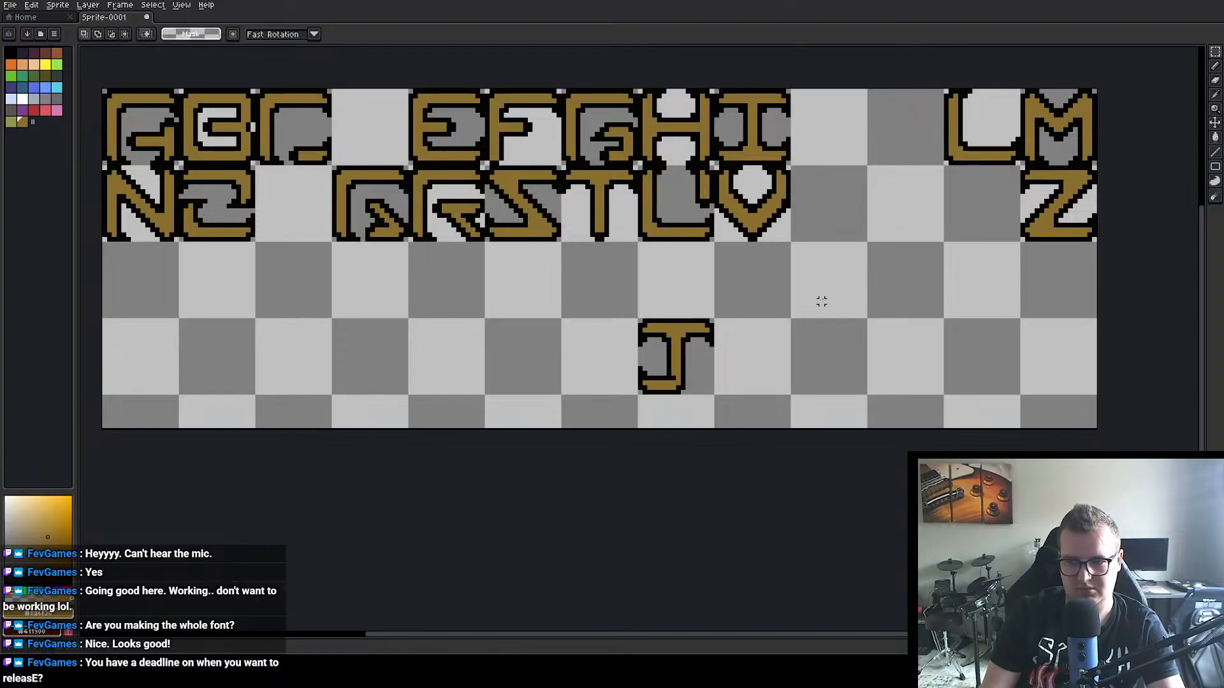
left_click(1215, 66)
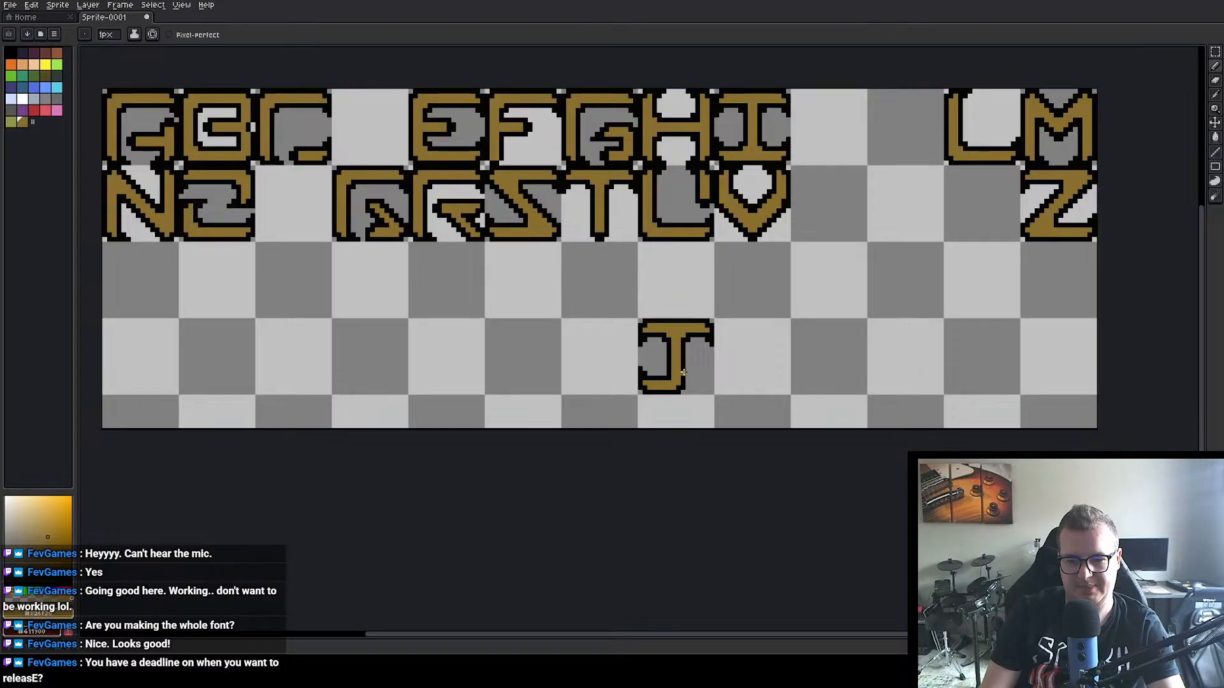
key("shift+q")
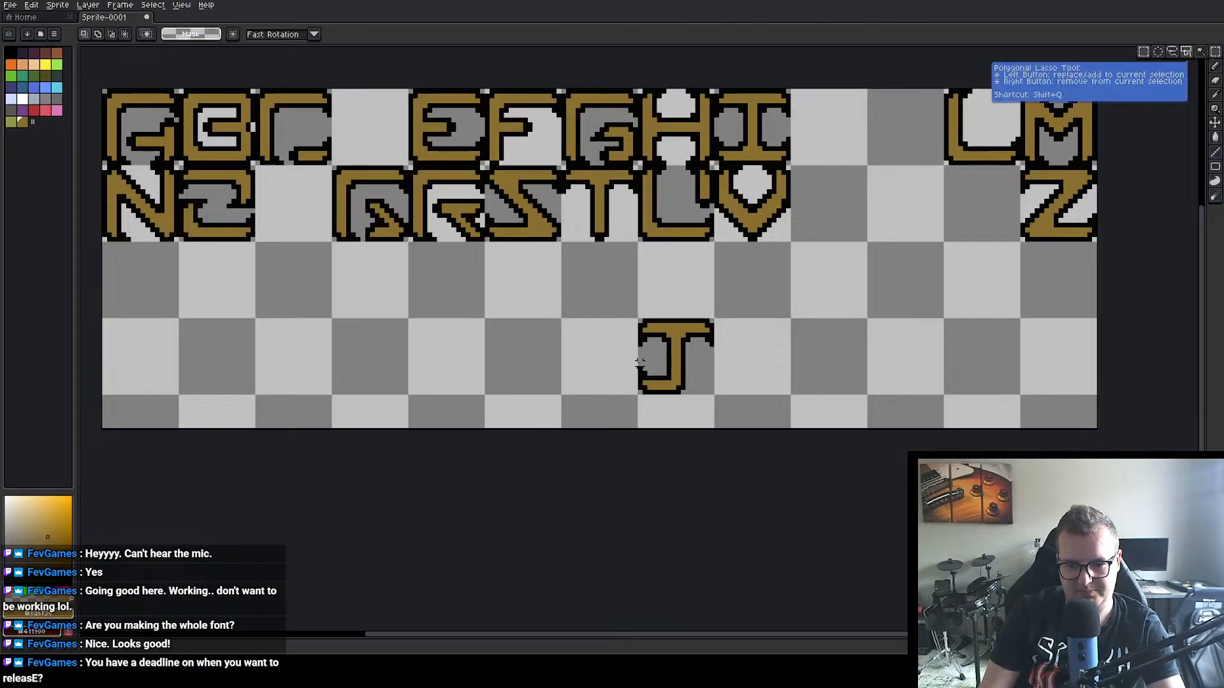
left_click_drag(640, 363, 646, 378)
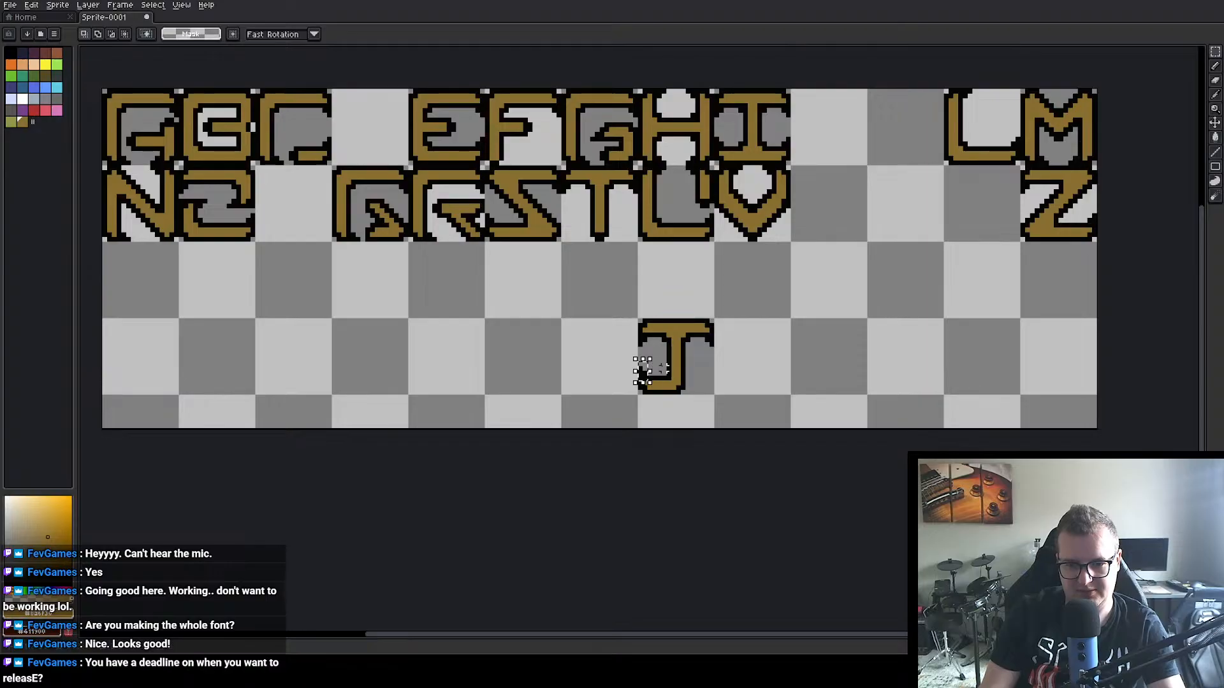
key("ctrl+d")
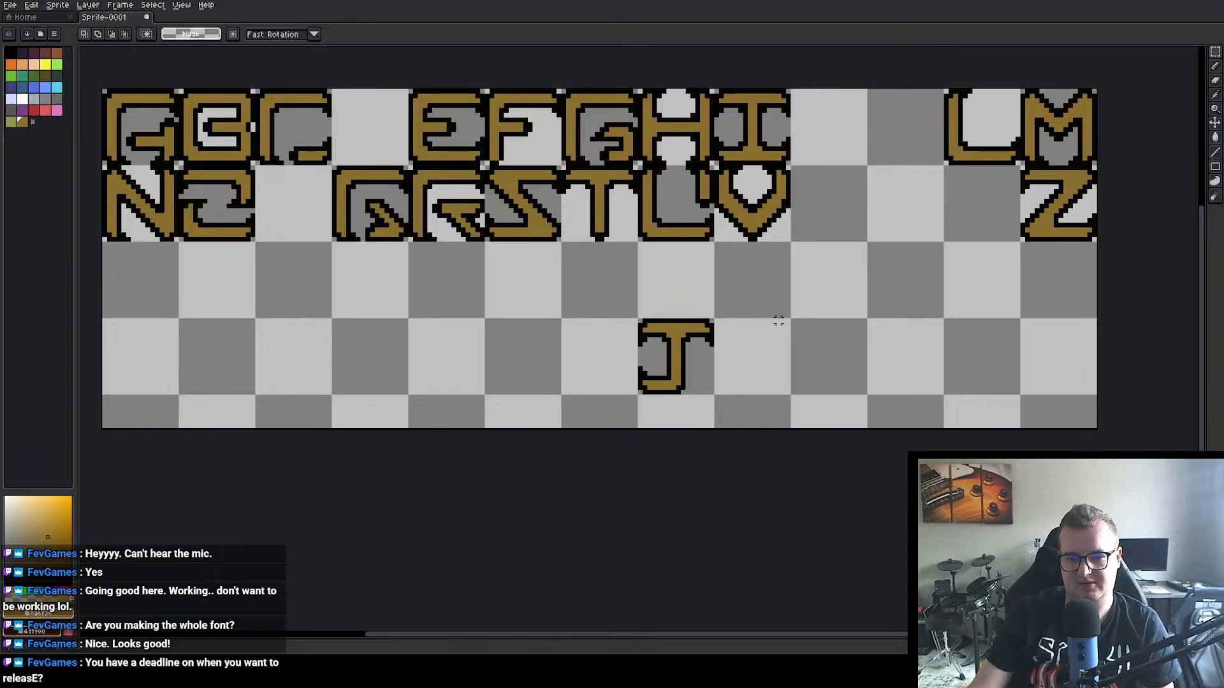
Step: Move the black tip at the left end of the J's hook up two pixels
scroll(726, 300, "up", 3)
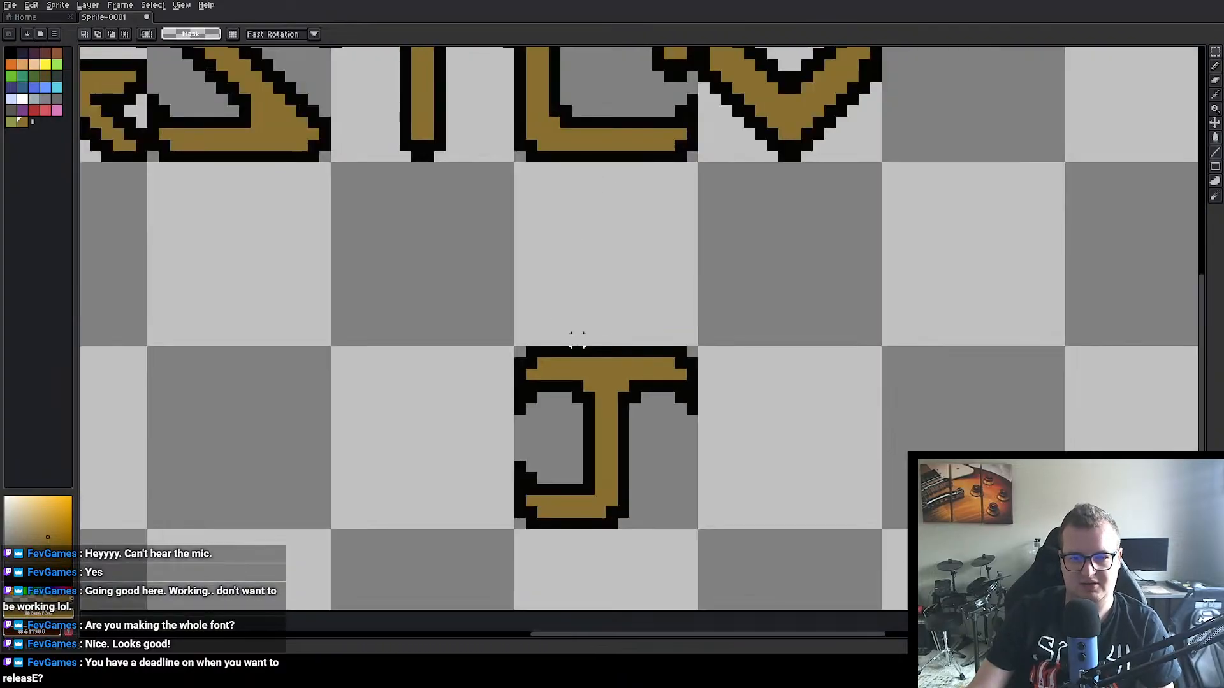
left_click_drag(577, 338, 550, 212)
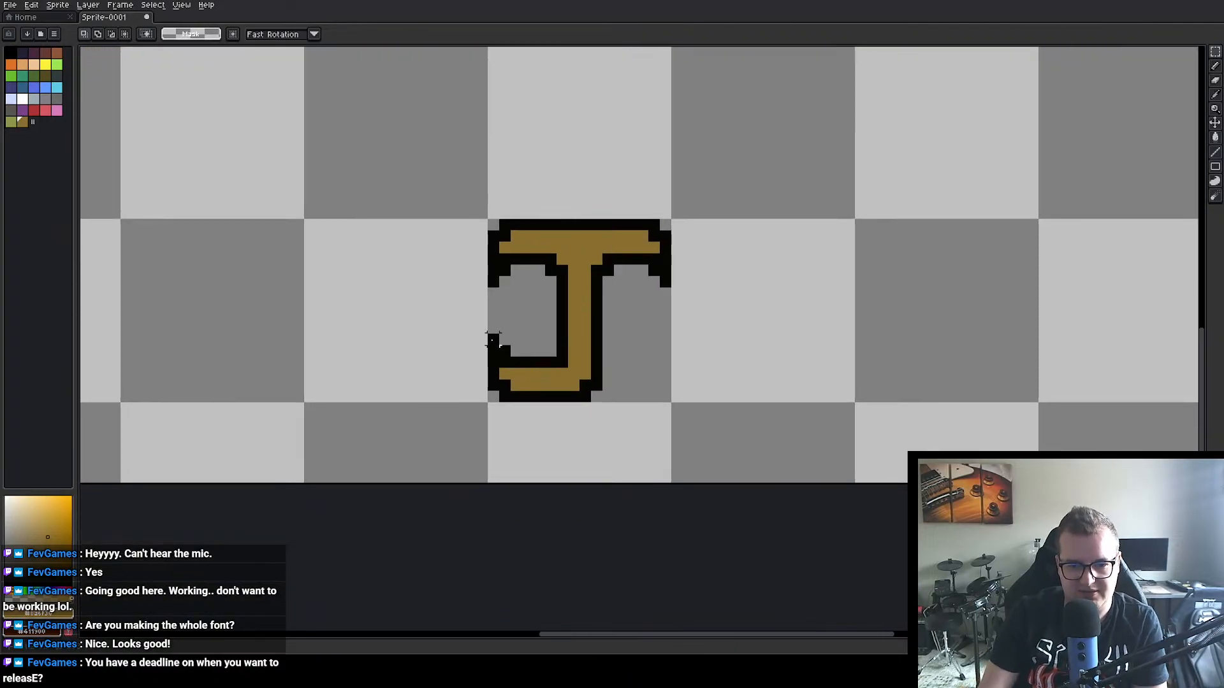
mouse_move(494, 338)
left_mouse_down()
mouse_move(520, 364)
mouse_move(510, 338)
left_mouse_up()
left_click(538, 339)
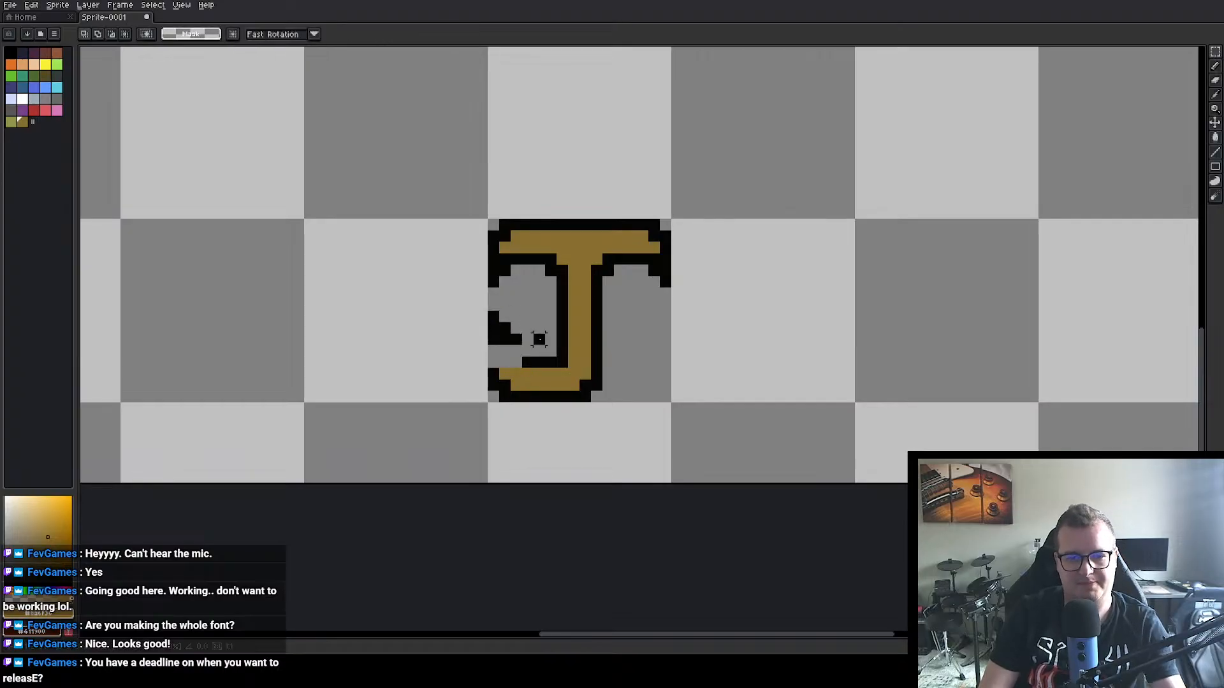
Step: Close the gaps in the raised hook's outline with black pixels and fill its inside with the J's gold colour
left_click(537, 358, "alt")
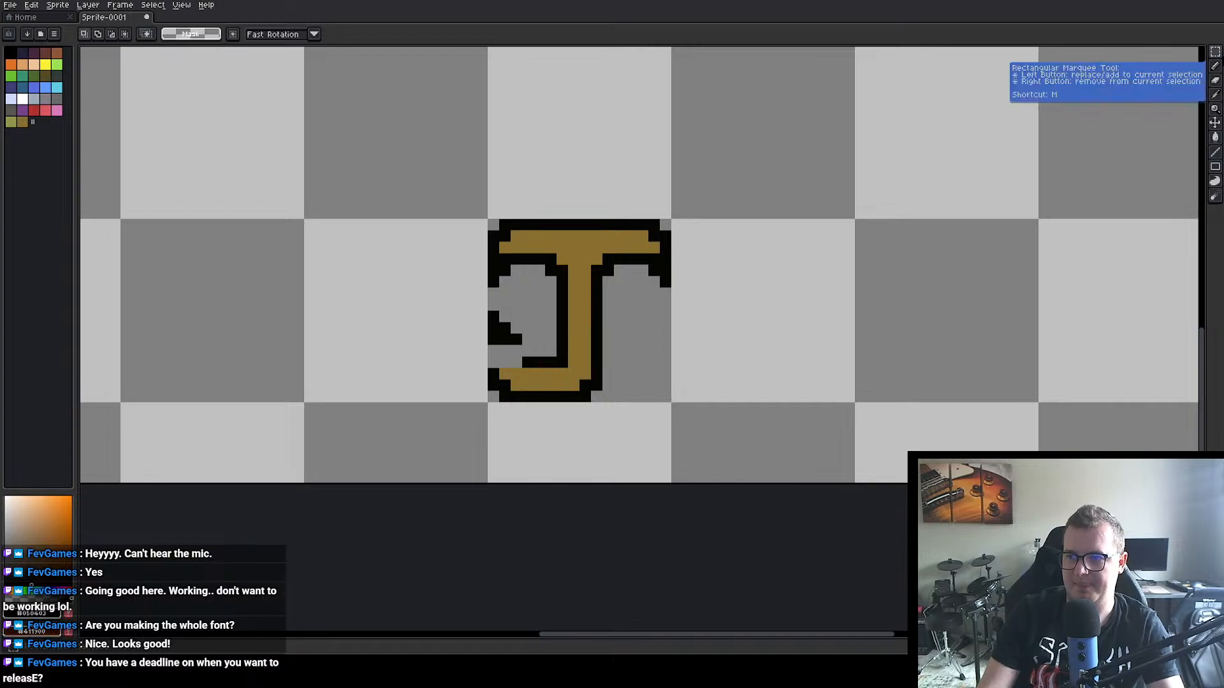
left_click(1215, 66)
left_click(493, 351)
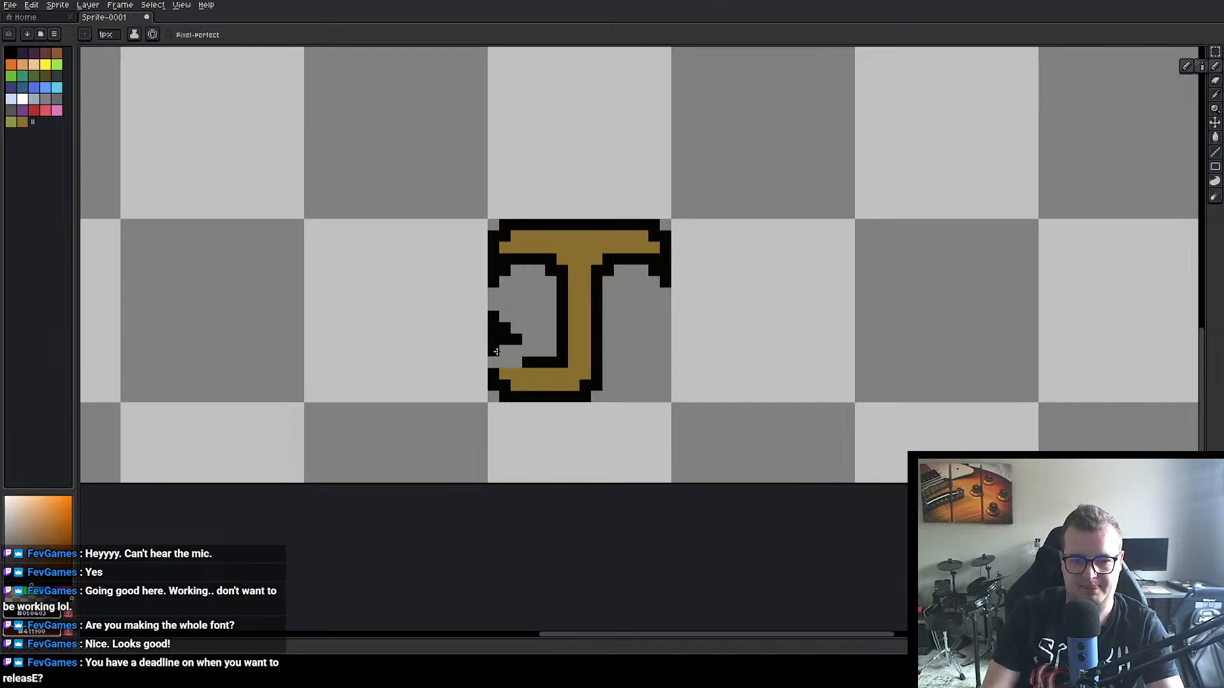
left_click(493, 364)
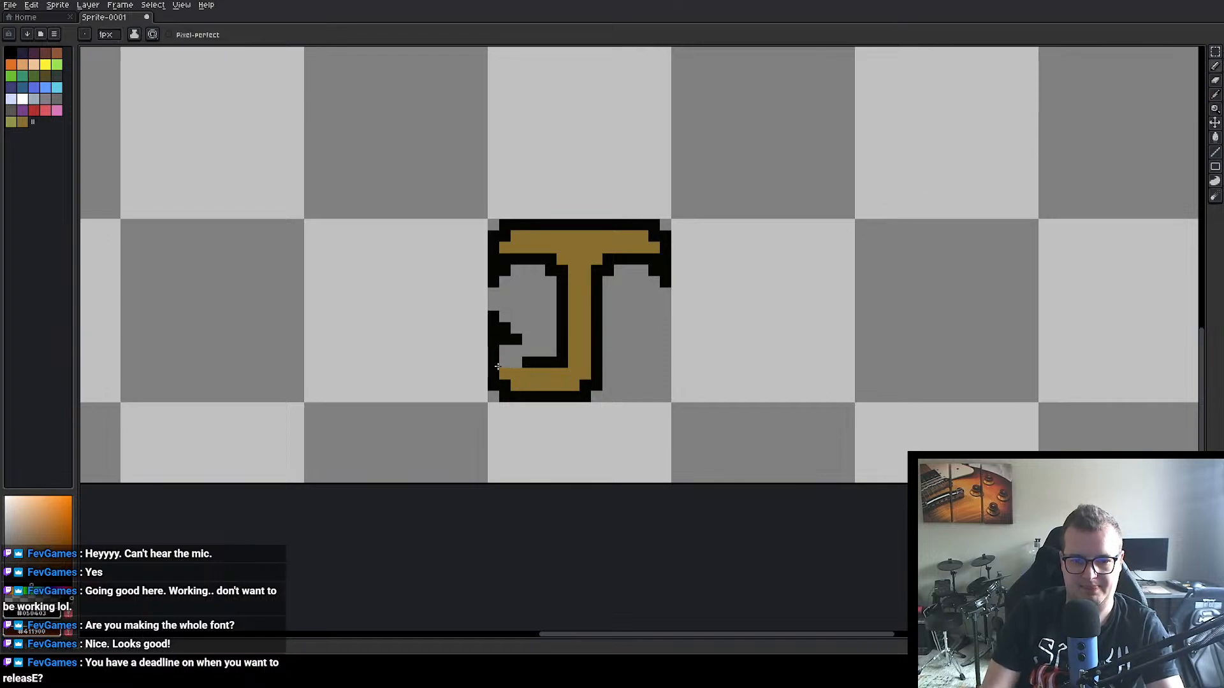
left_click(528, 354)
left_click(541, 379, "alt")
mouse_move(505, 351)
left_mouse_down()
mouse_move(506, 362)
mouse_move(516, 351)
left_mouse_up()
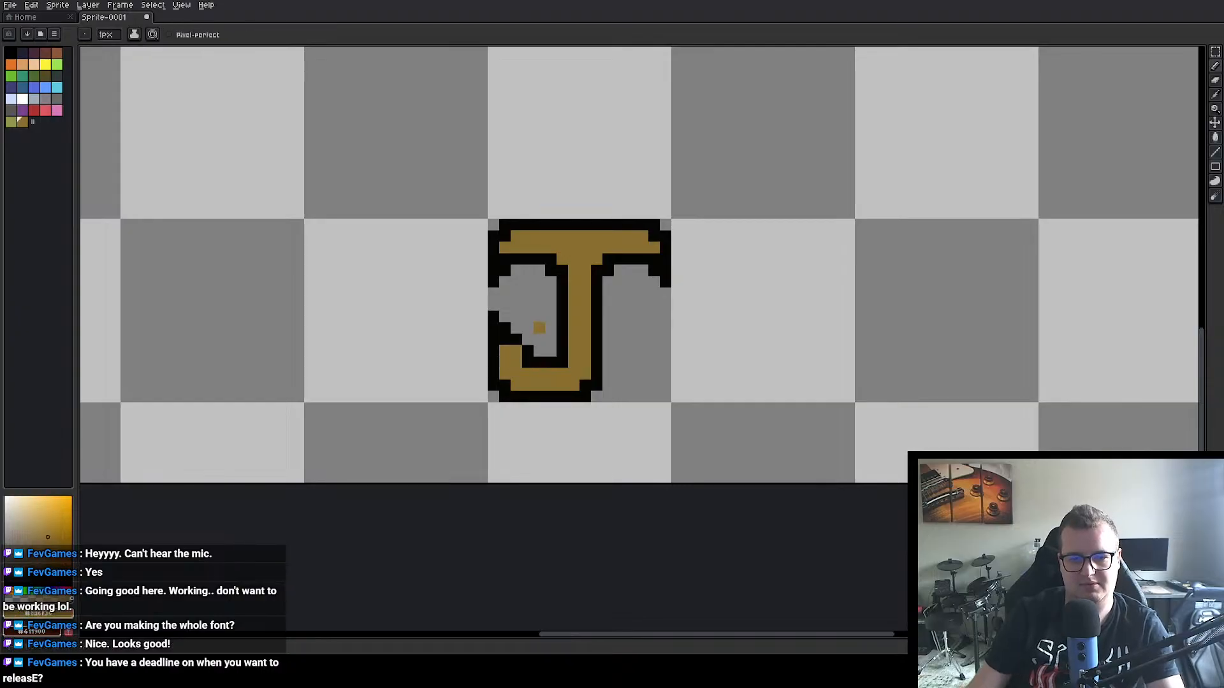
key("alt")
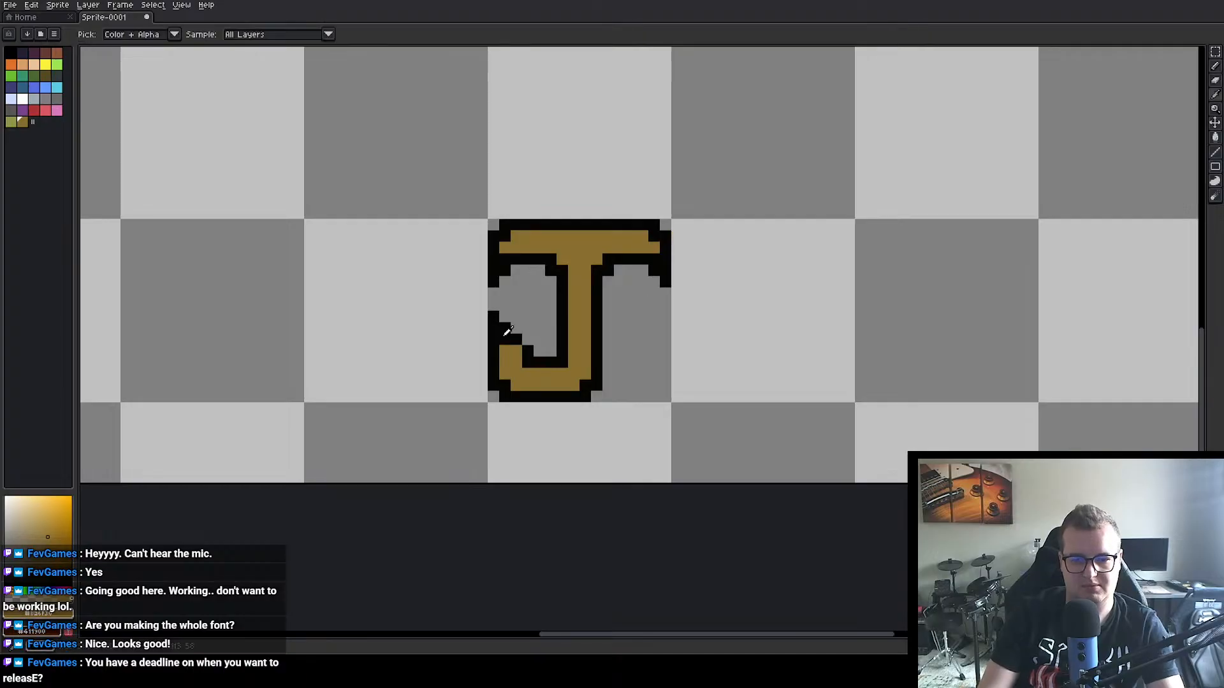
left_click(529, 344, "alt")
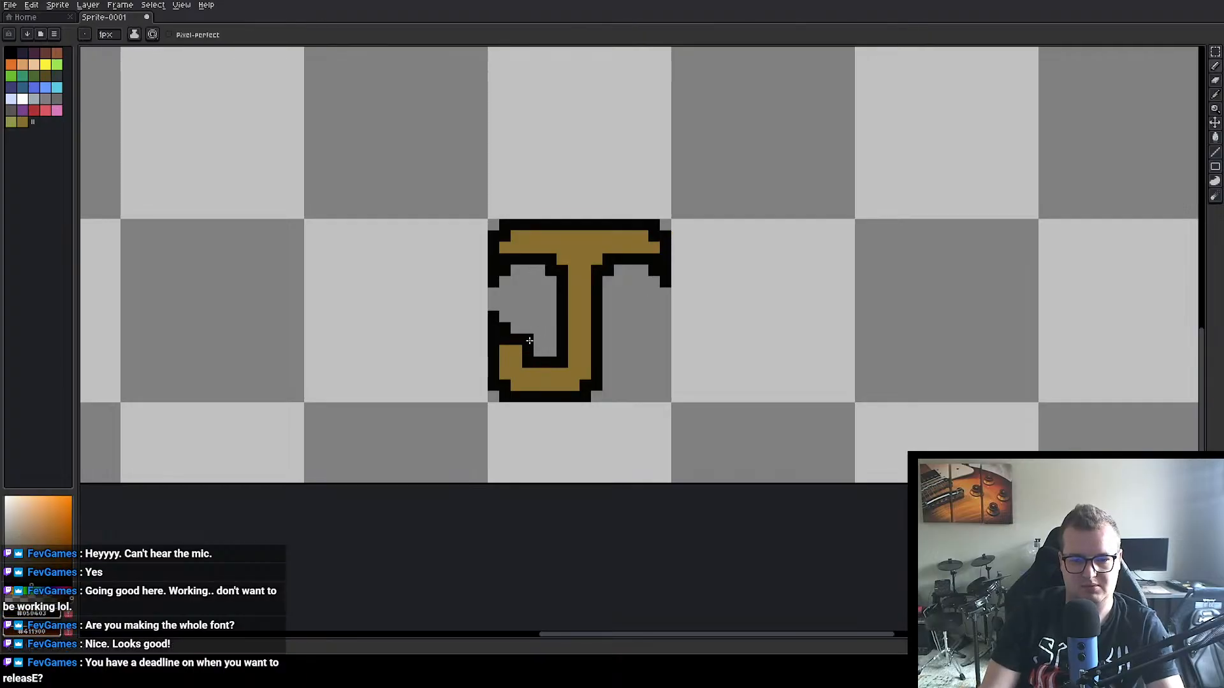
Step: Move the finished J into the empty cell directly after the I in the first row
scroll(637, 312, "down", 3)
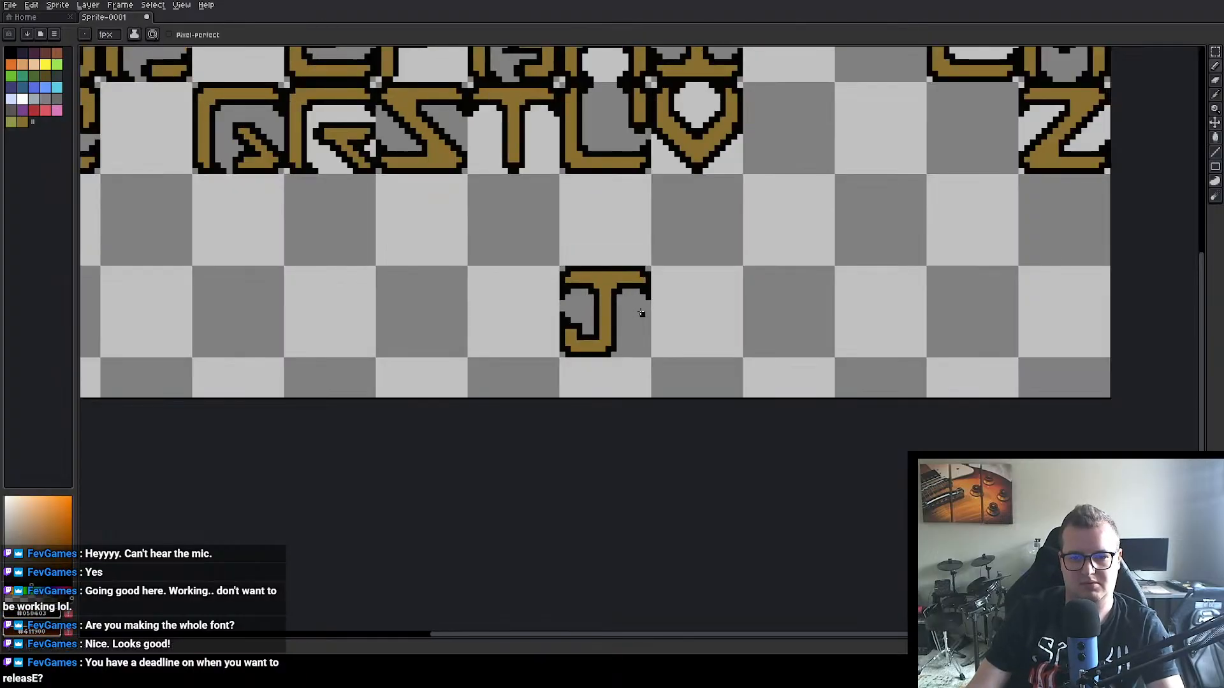
scroll(642, 313, "down", 2)
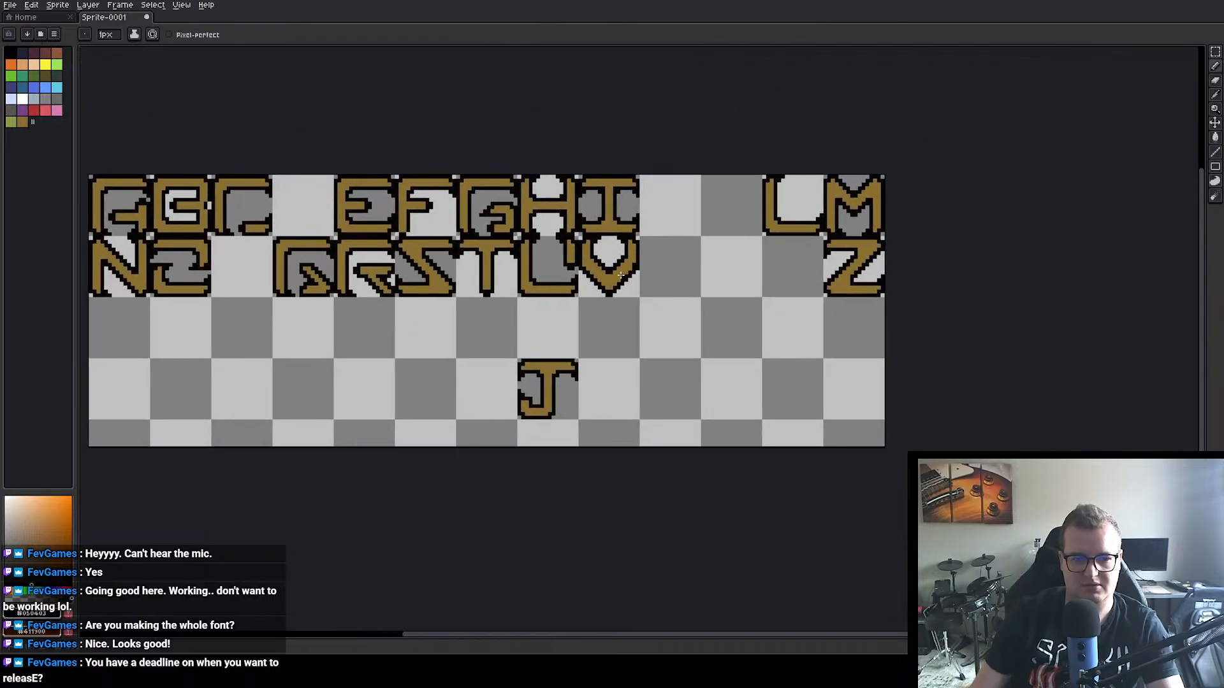
key("m")
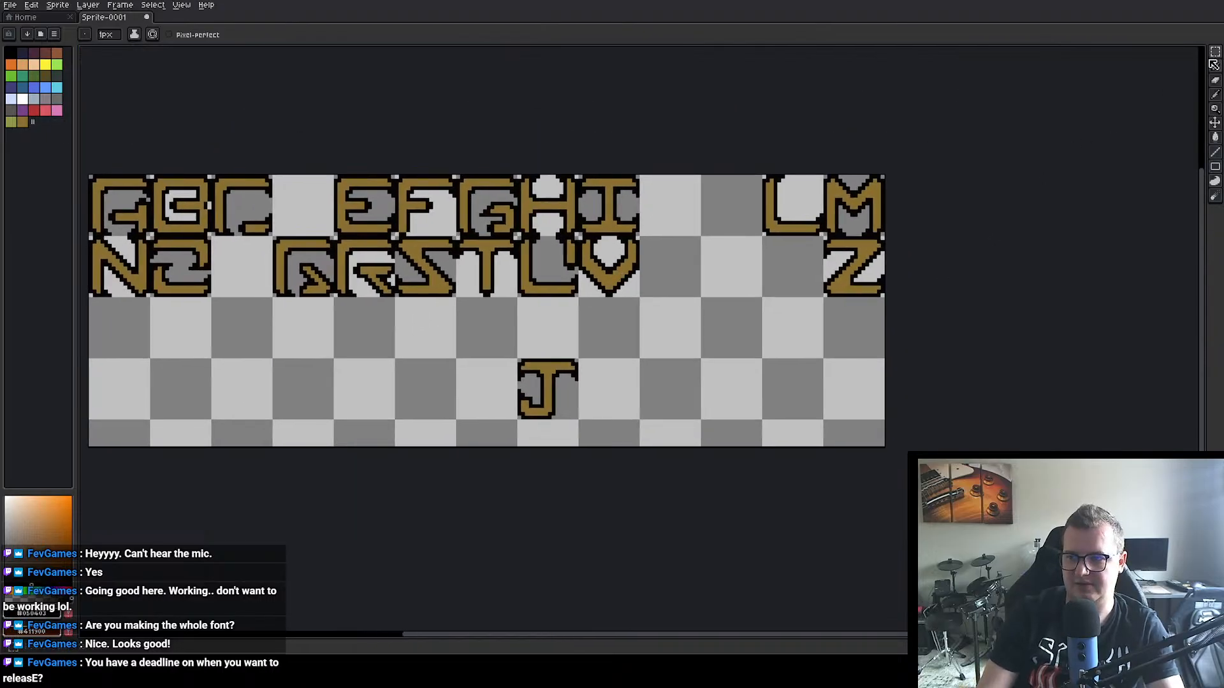
left_click_drag(503, 354, 675, 206)
left_click(673, 351)
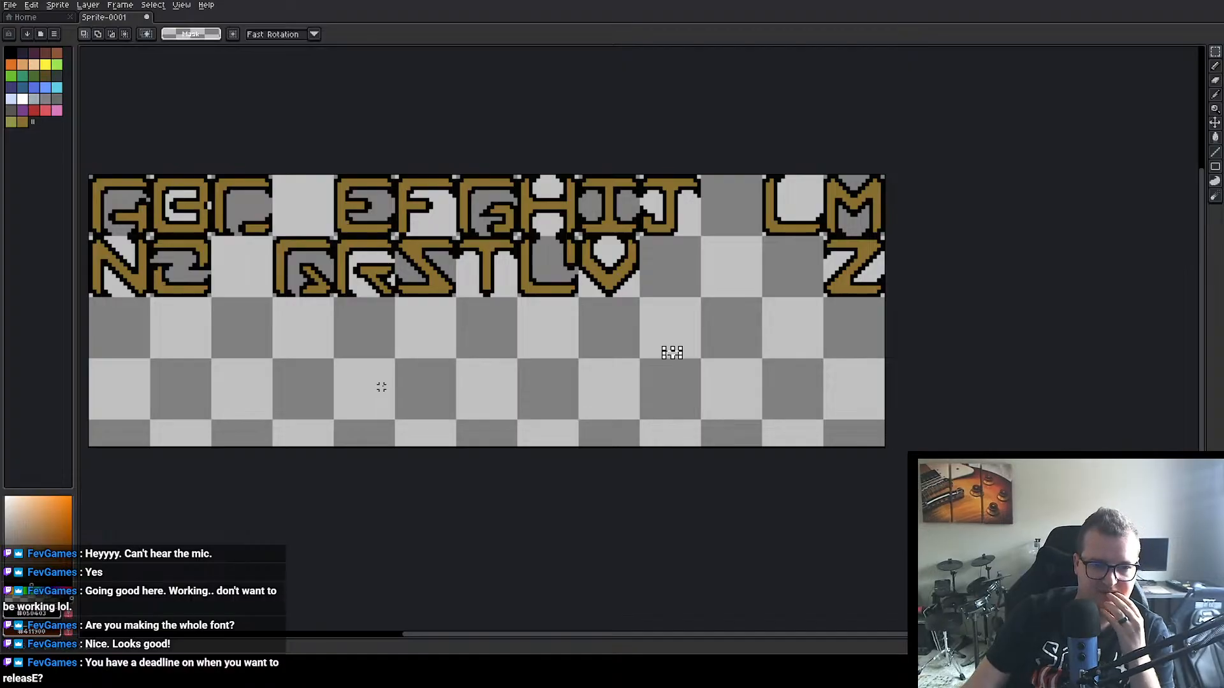
Step: Place a copy of the 16×16 px R cell in the empty grid cell two rows below the S, aligned to the grid
scroll(381, 387, "up", 1)
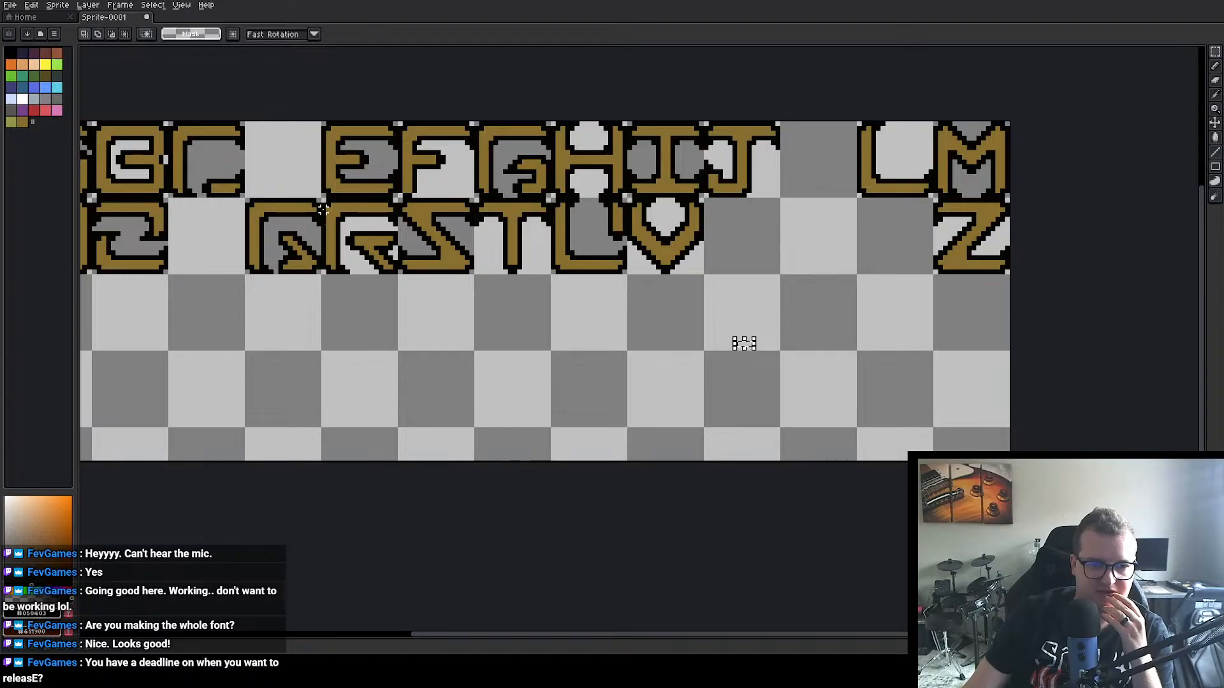
left_click_drag(323, 200, 399, 277)
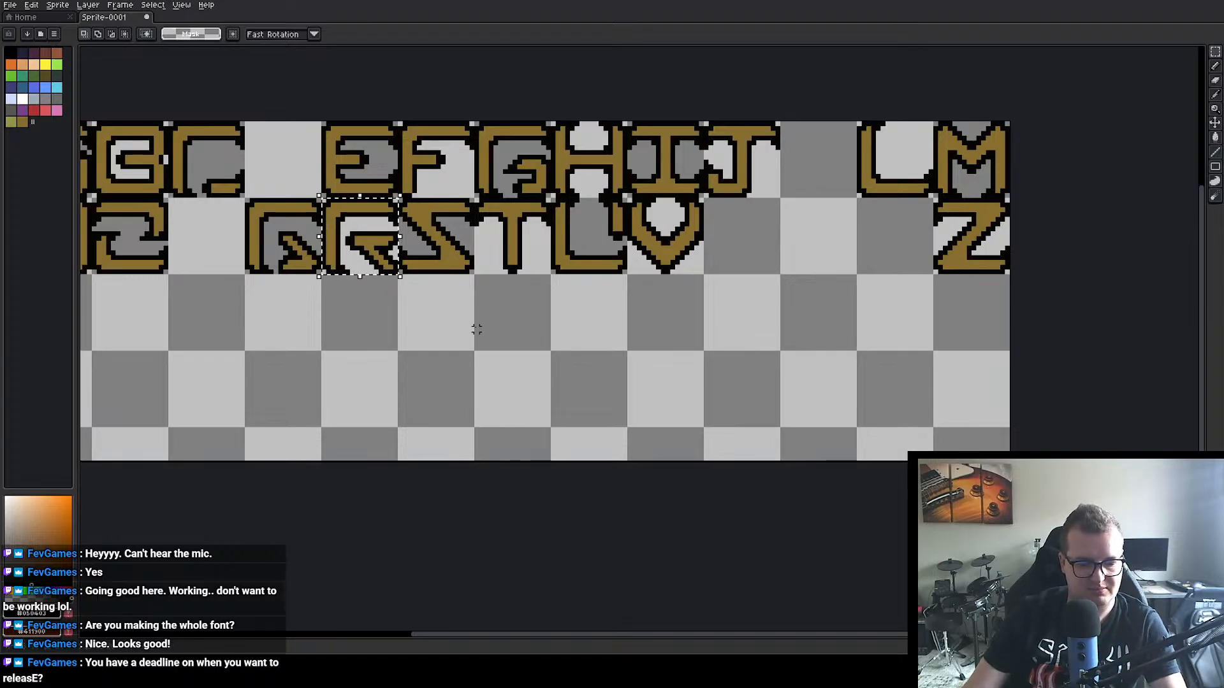
left_click_drag(378, 230, 448, 377)
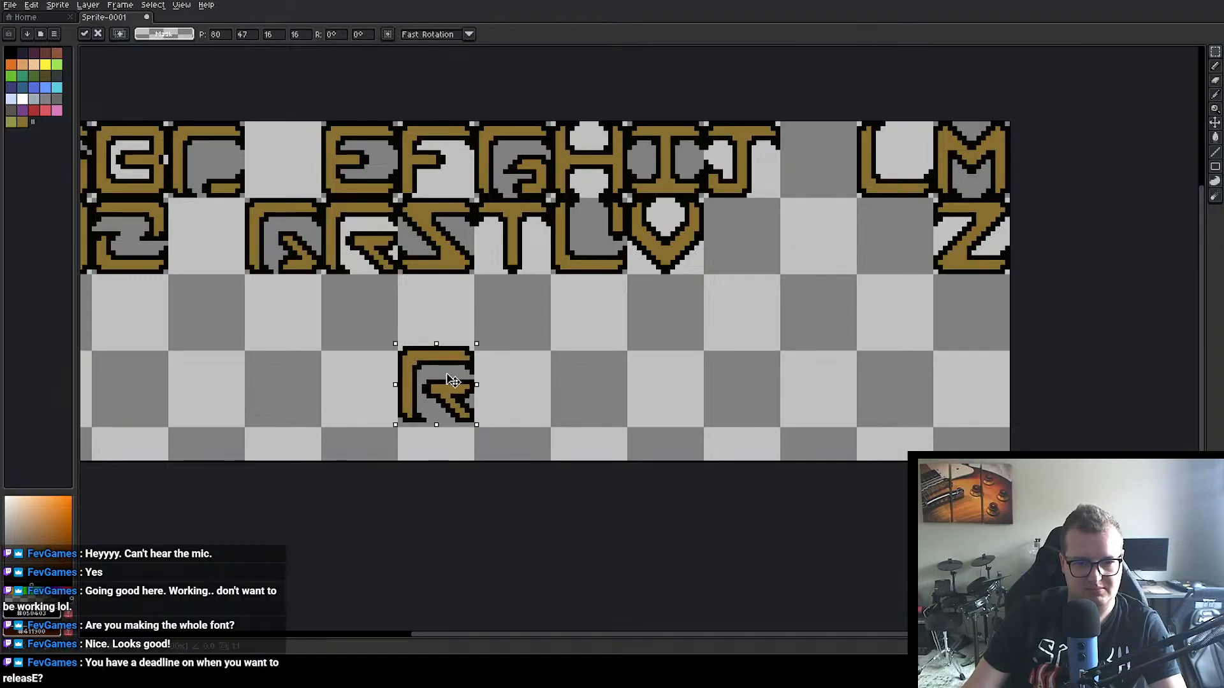
key("Return")
double_click(448, 377)
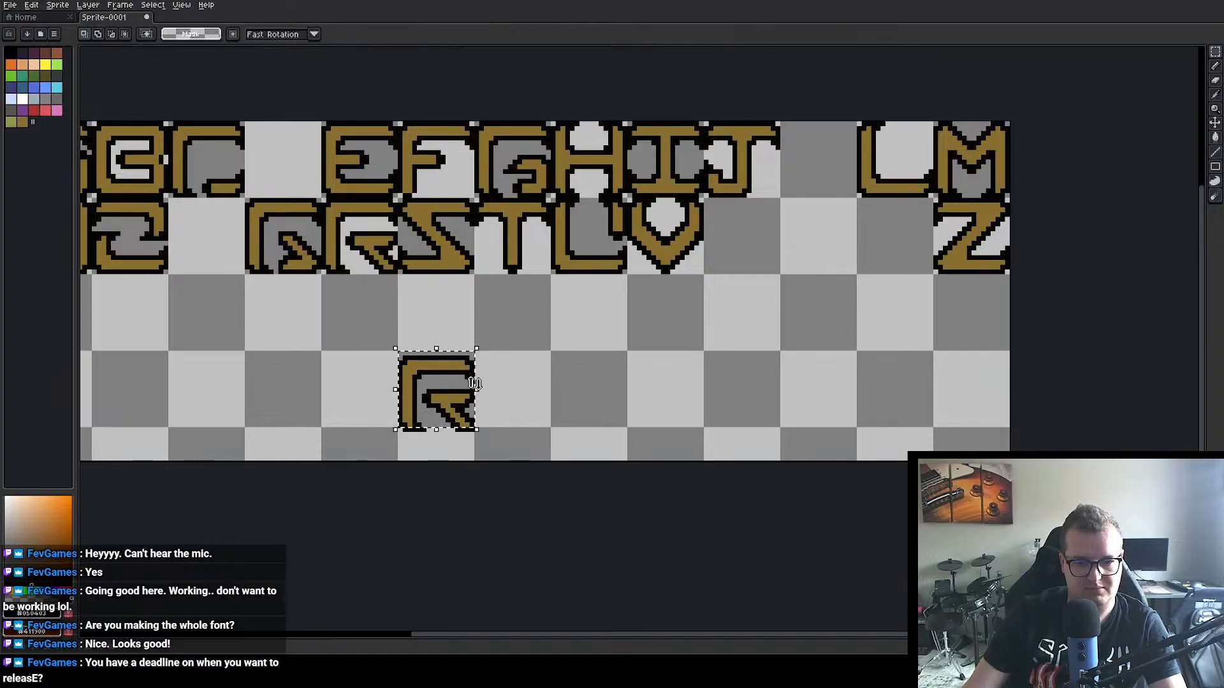
left_click(453, 398)
key("ctrl+d")
mouse_move(390, 338)
left_mouse_down()
mouse_move(470, 433)
mouse_move(487, 435)
mouse_move(462, 409)
left_mouse_up()
left_click(558, 372)
scroll(469, 418, "up", 3)
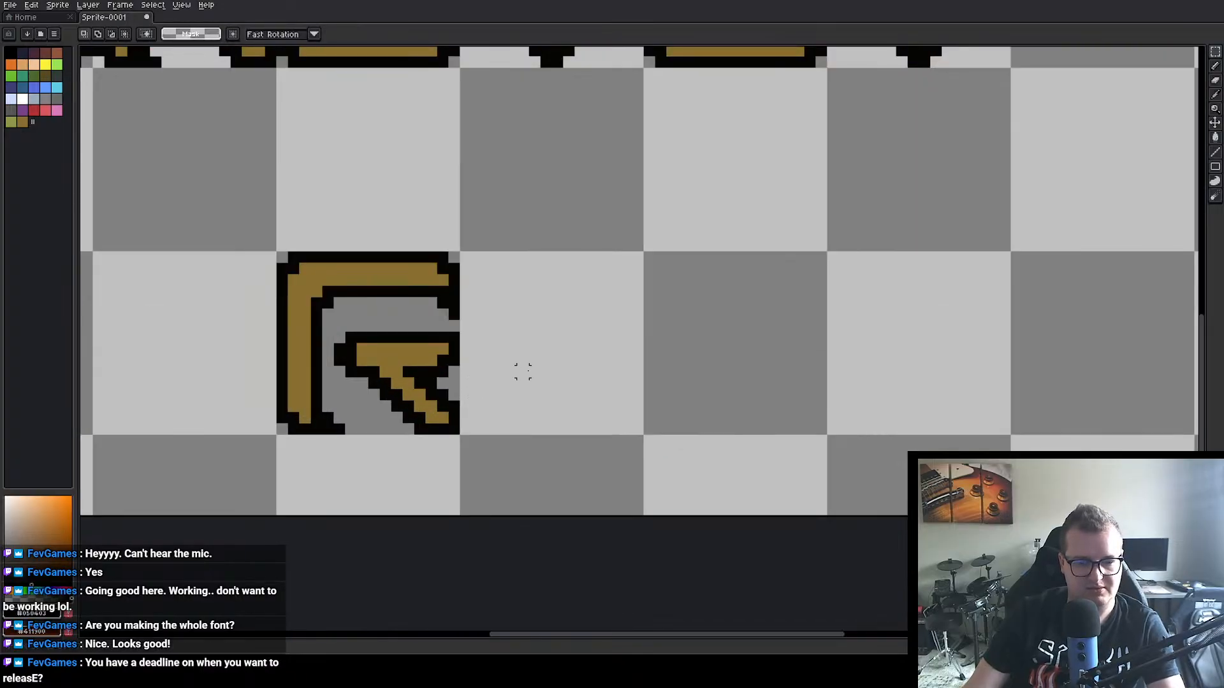
left_click(647, 349, "alt")
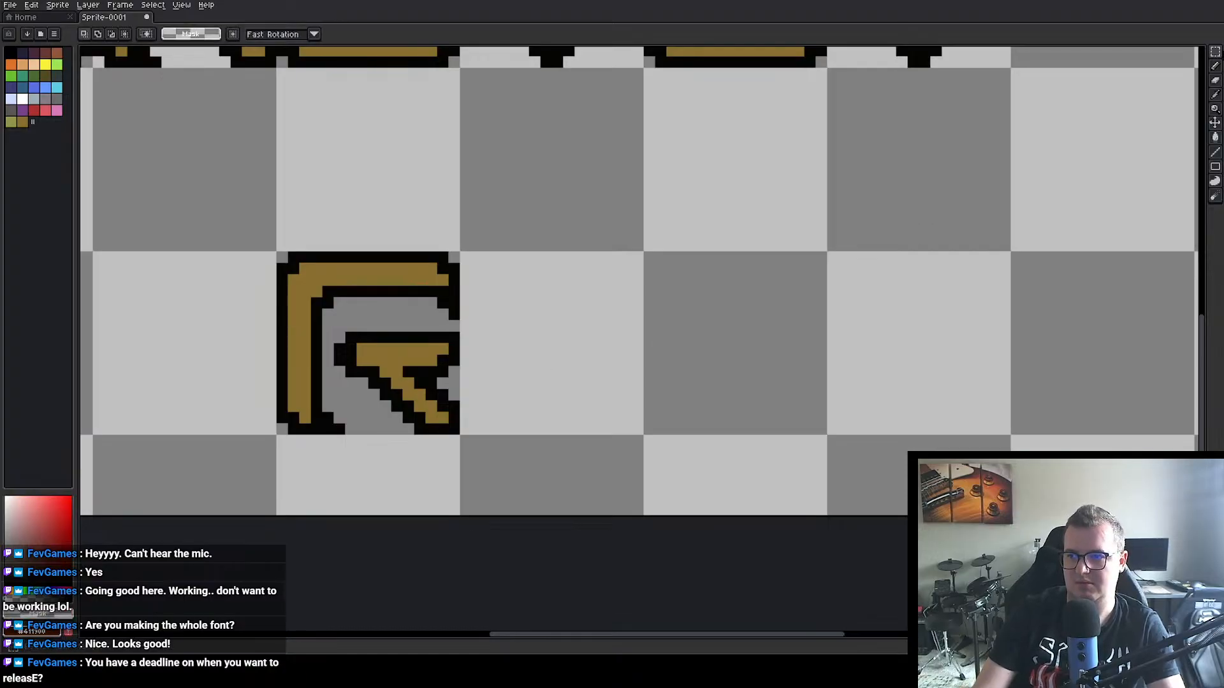
Step: Turn the R copy into a P by closing the bar's lower outline with black pixels and erasing the diagonal leg beneath it
left_click(377, 368, "alt")
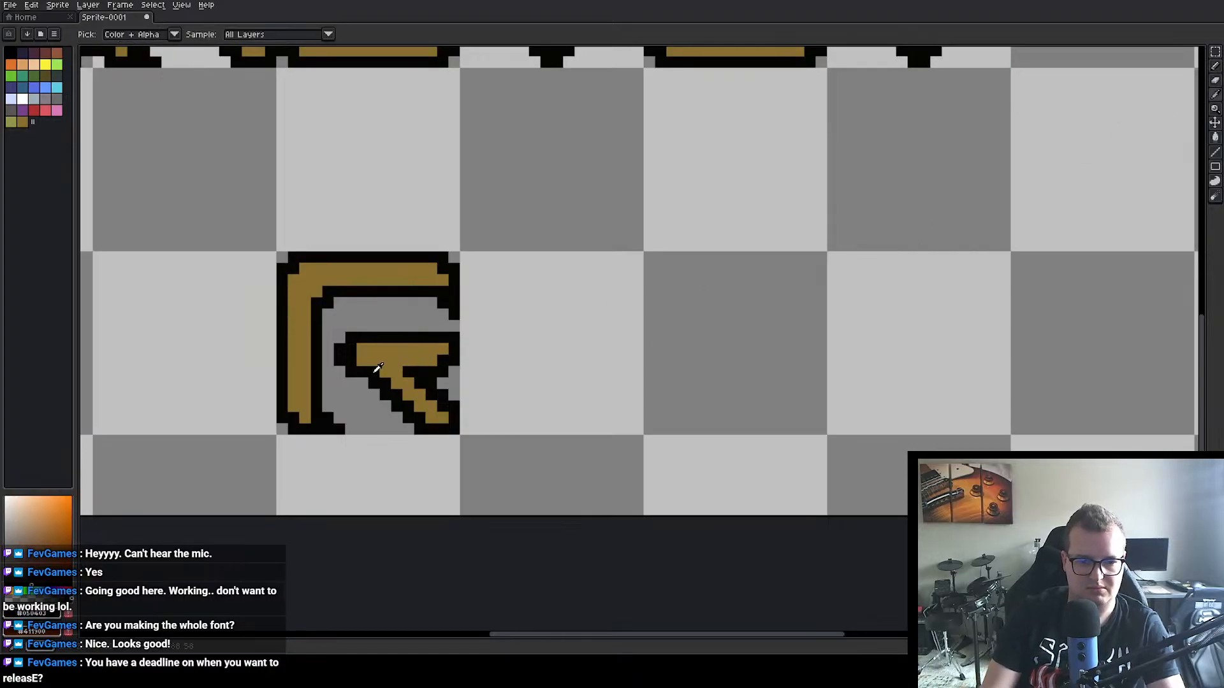
left_click_drag(389, 372, 422, 392)
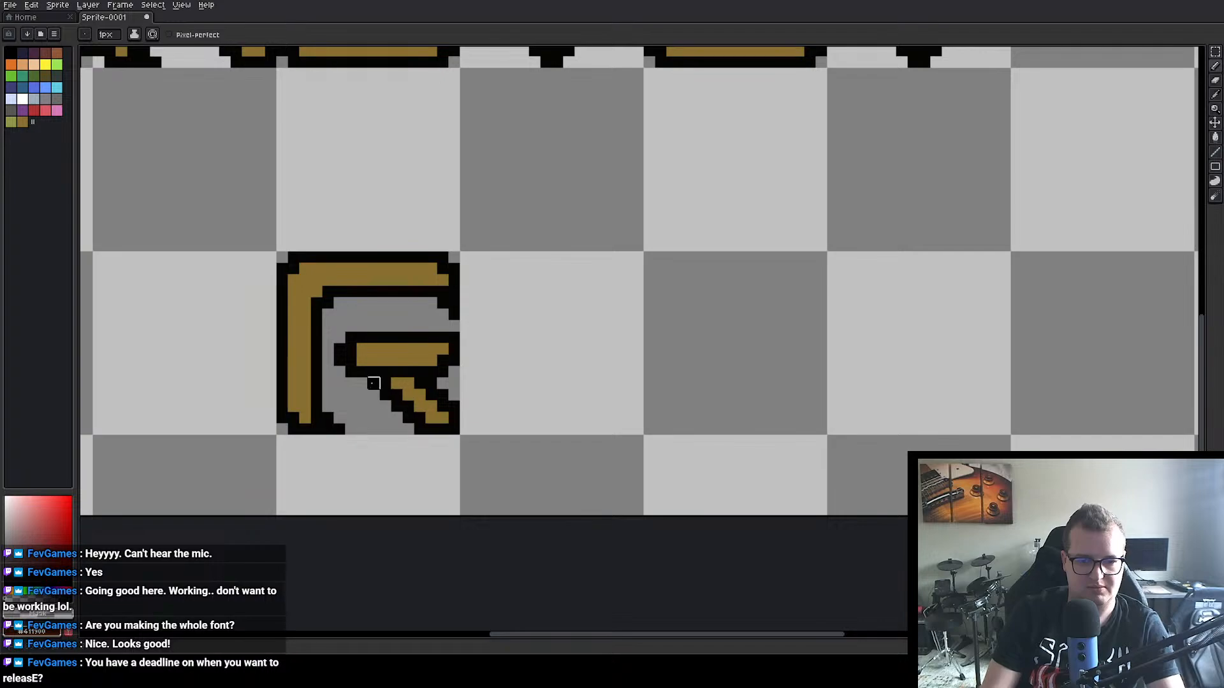
mouse_move(374, 382)
left_mouse_down()
mouse_move(431, 383)
mouse_move(408, 406)
mouse_move(420, 406)
mouse_move(385, 394)
mouse_move(453, 406)
mouse_move(443, 429)
mouse_move(431, 406)
mouse_move(442, 394)
mouse_move(454, 417)
mouse_move(407, 426)
left_mouse_up()
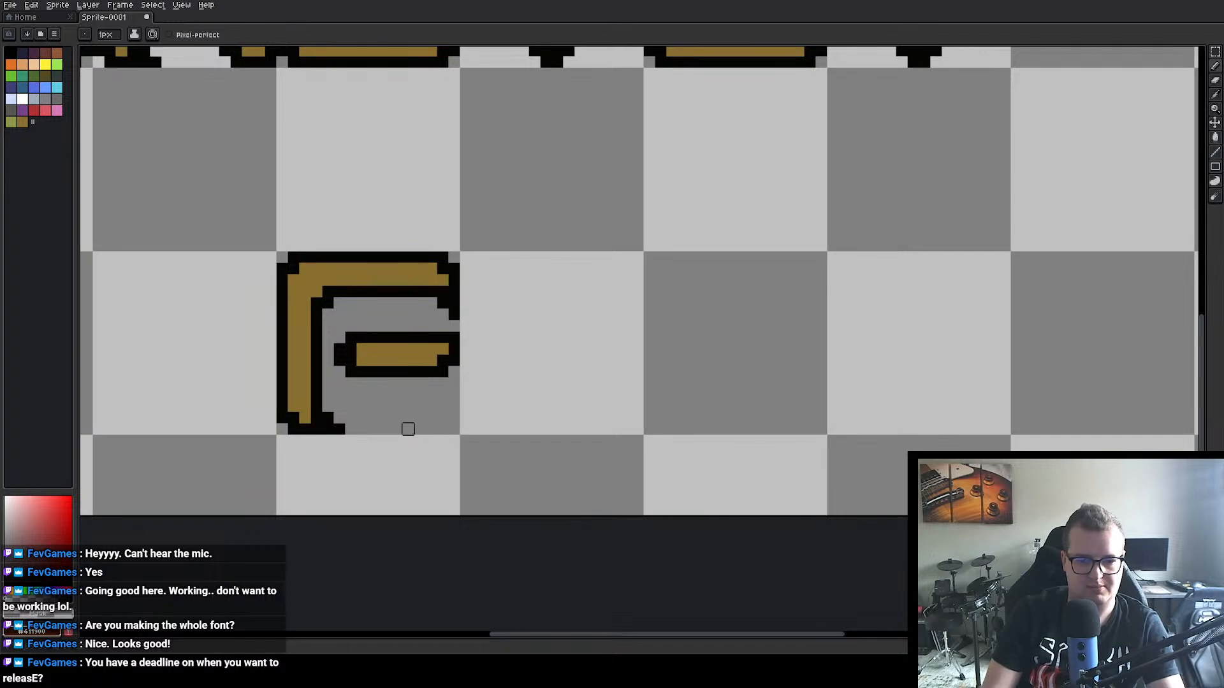
Step: Move the finished P into the empty cell directly before the Q in the second row
scroll(408, 427, "down", 1)
scroll(401, 275, "down", 2)
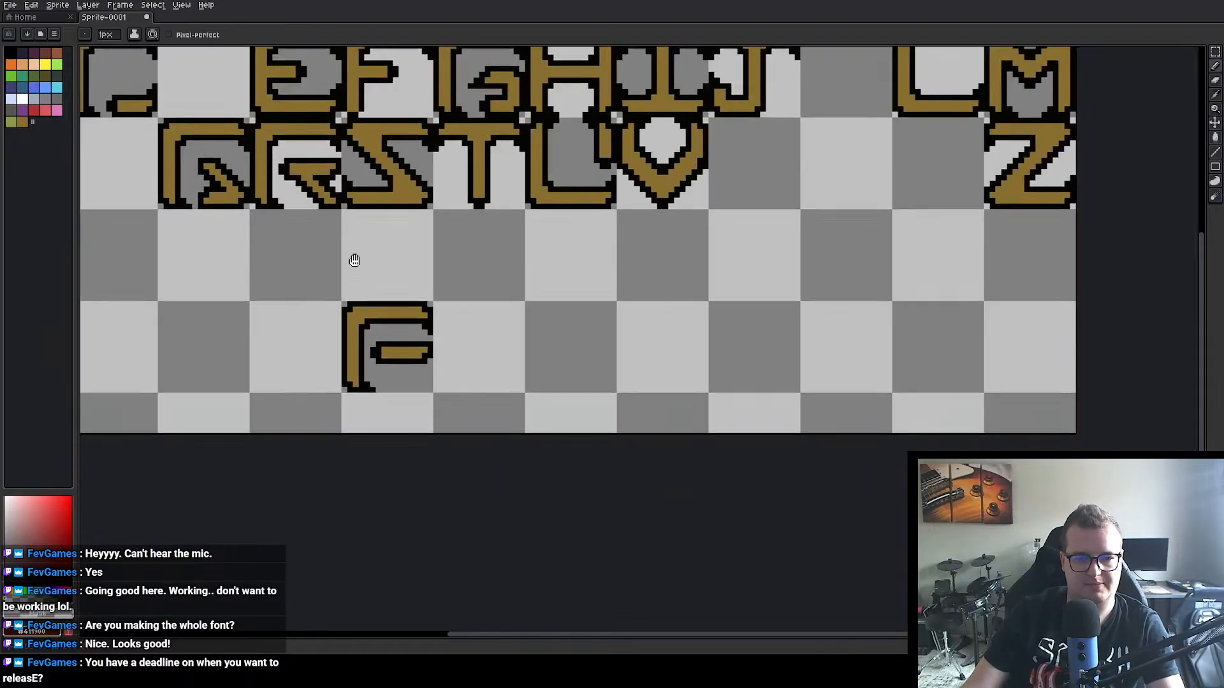
left_click(1216, 50)
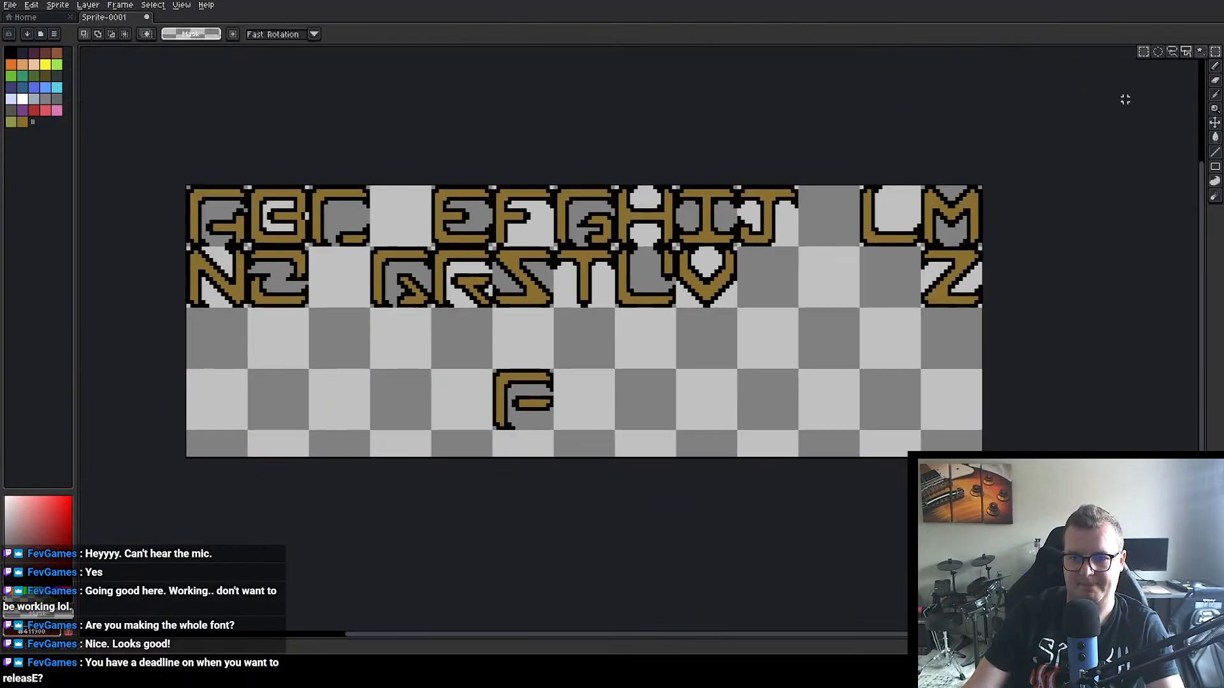
left_click_drag(480, 352, 610, 452)
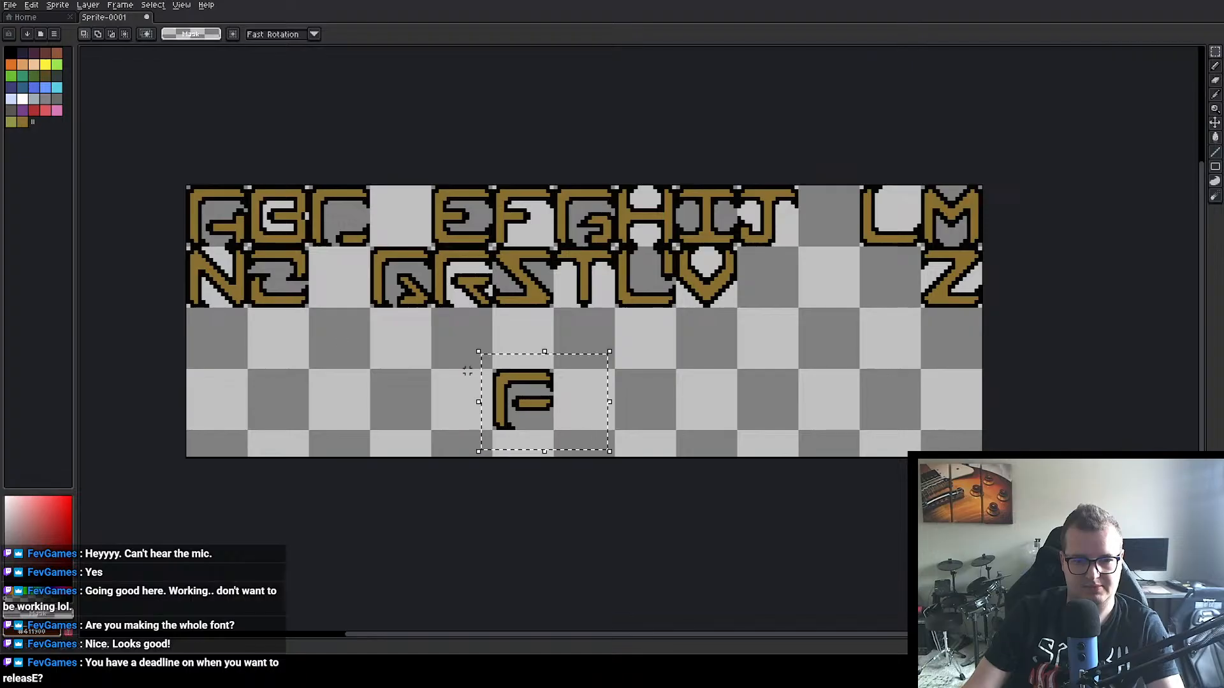
mouse_move(539, 415)
left_mouse_down()
mouse_move(345, 320)
mouse_move(362, 297)
mouse_move(352, 291)
left_mouse_up()
key("ctrl+d")
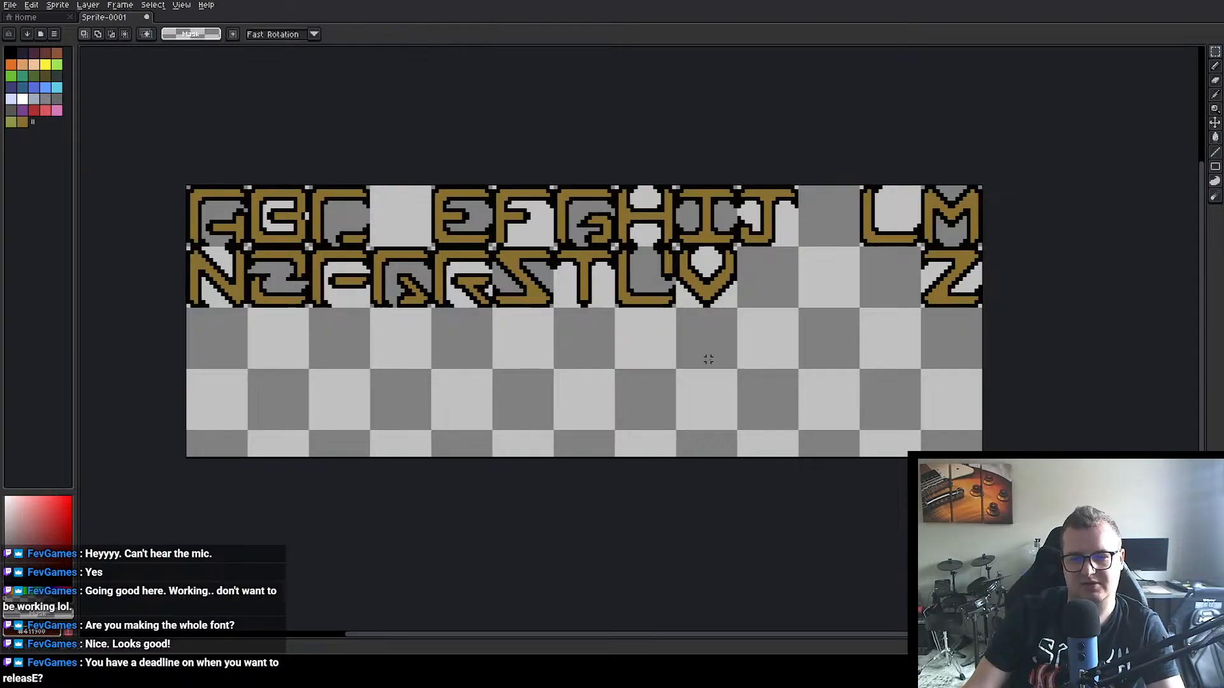
Step: Place a vertically flipped copy of the M in the empty cell after the V in the second row to form the W
left_click_drag(777, 345, 660, 336)
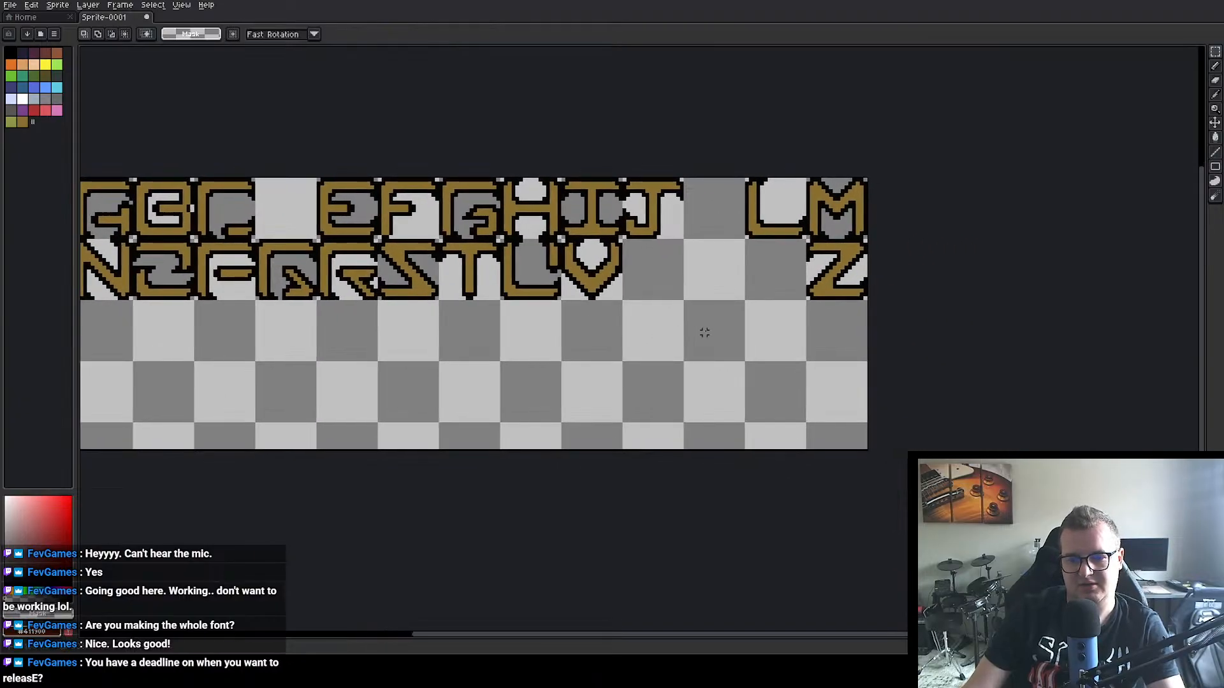
scroll(704, 333, "up", 1)
scroll(637, 324, "down", 1)
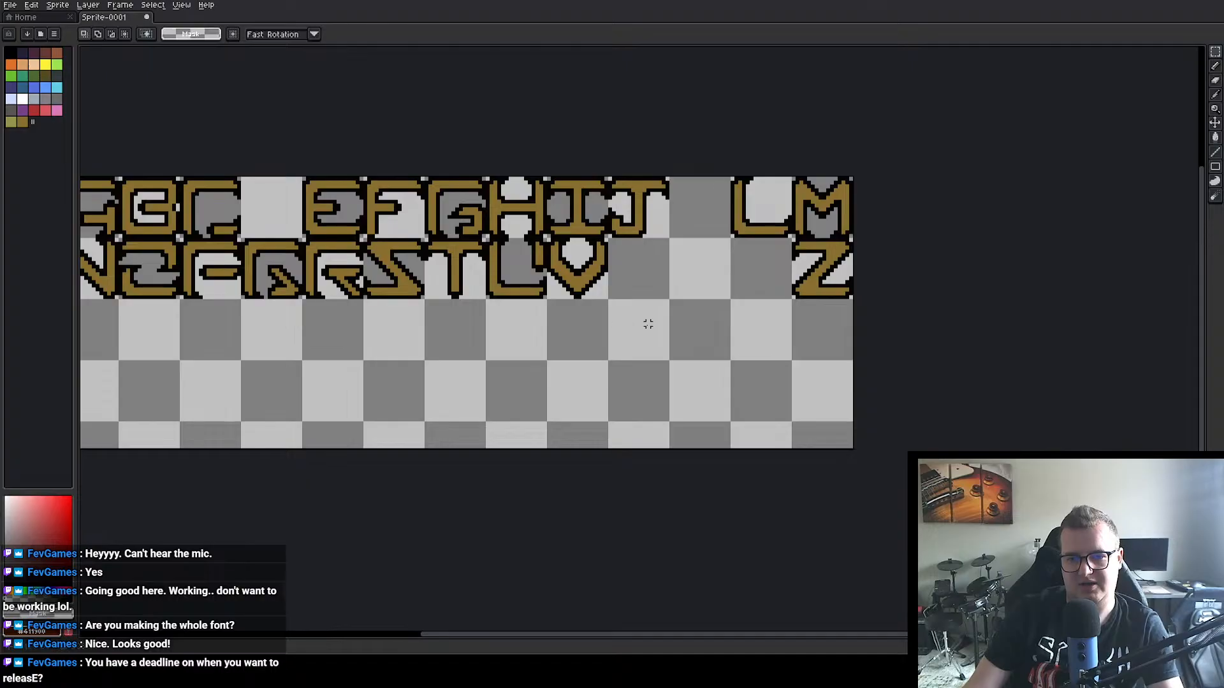
left_click_drag(648, 324, 583, 314)
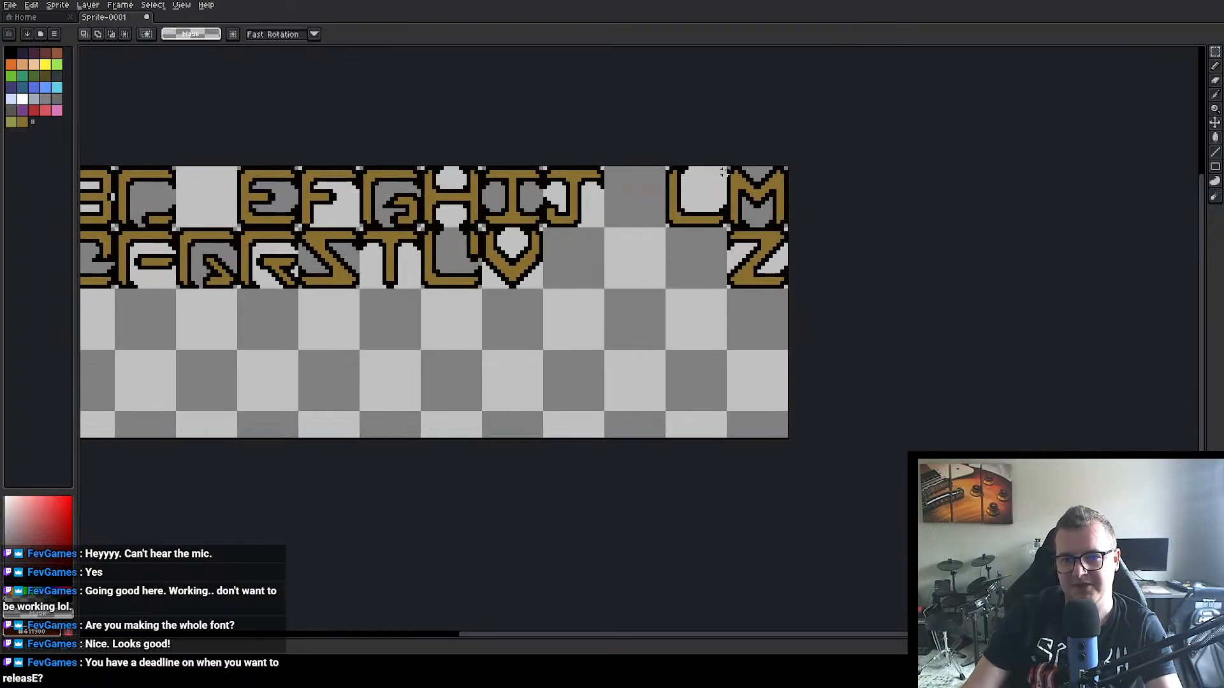
left_click_drag(727, 167, 791, 229)
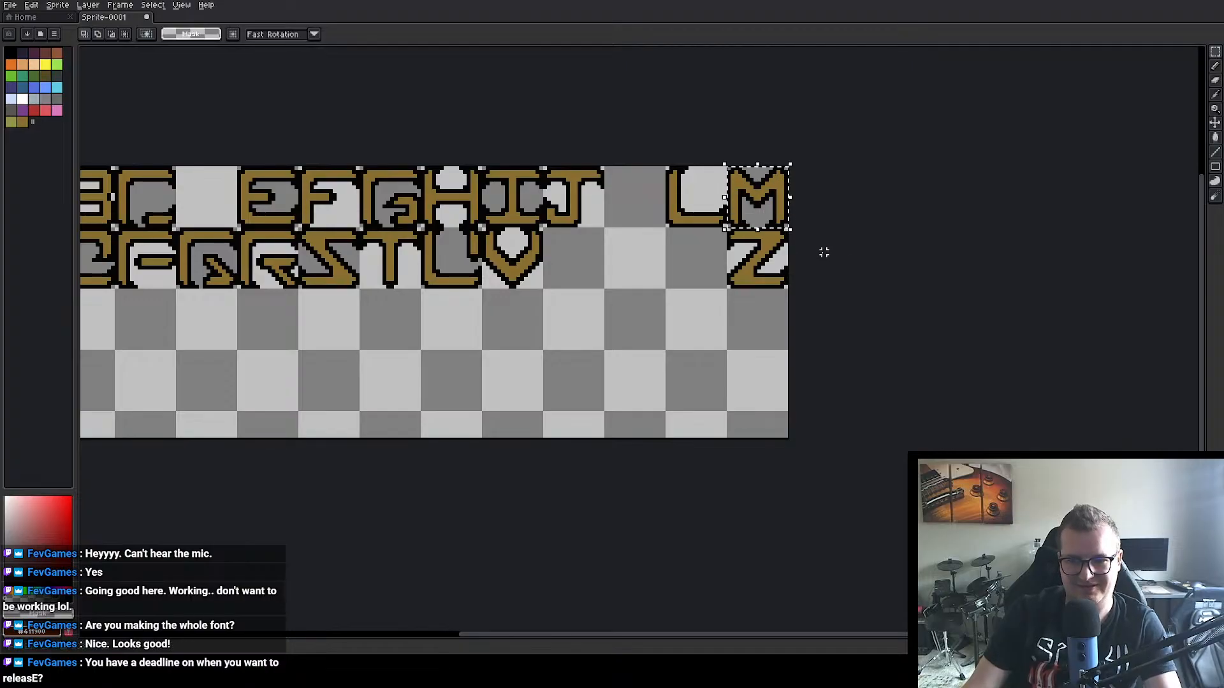
key("ctrl+t")
left_click_drag(773, 186, 574, 273)
key("shift+v")
left_click(576, 321)
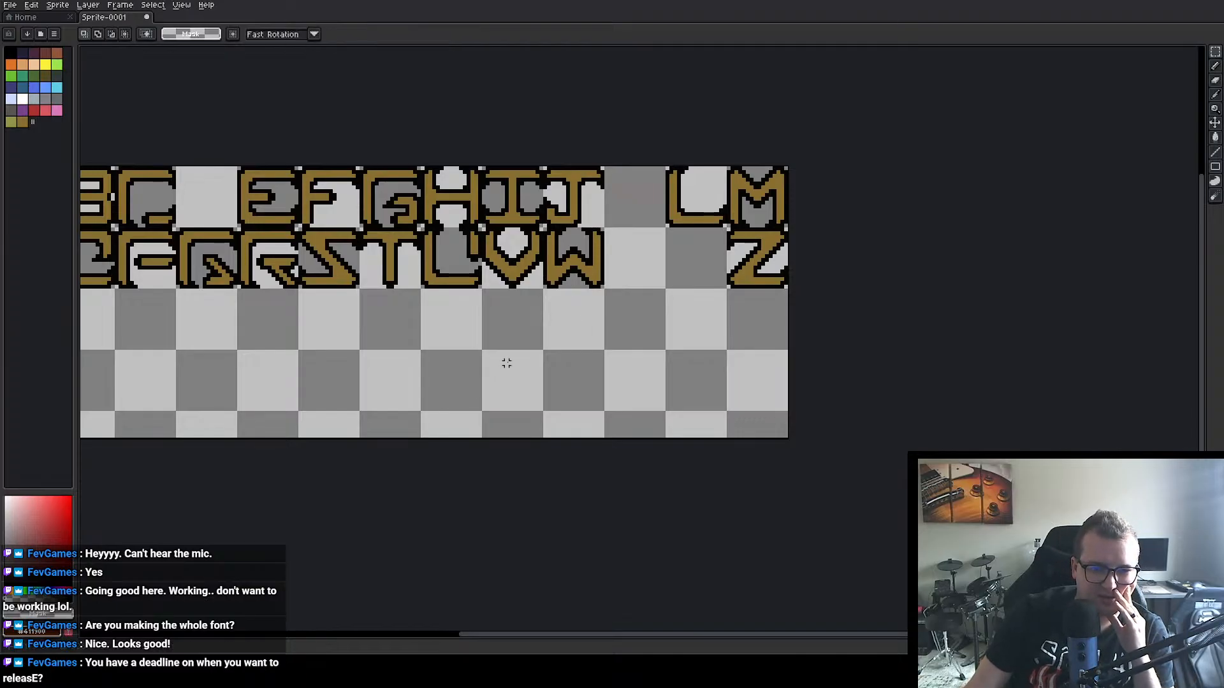
Step: Place a copy of the 16×16 px V cell in the empty grid cell two rows below the W, at 144, 48
left_click_drag(481, 229, 583, 386)
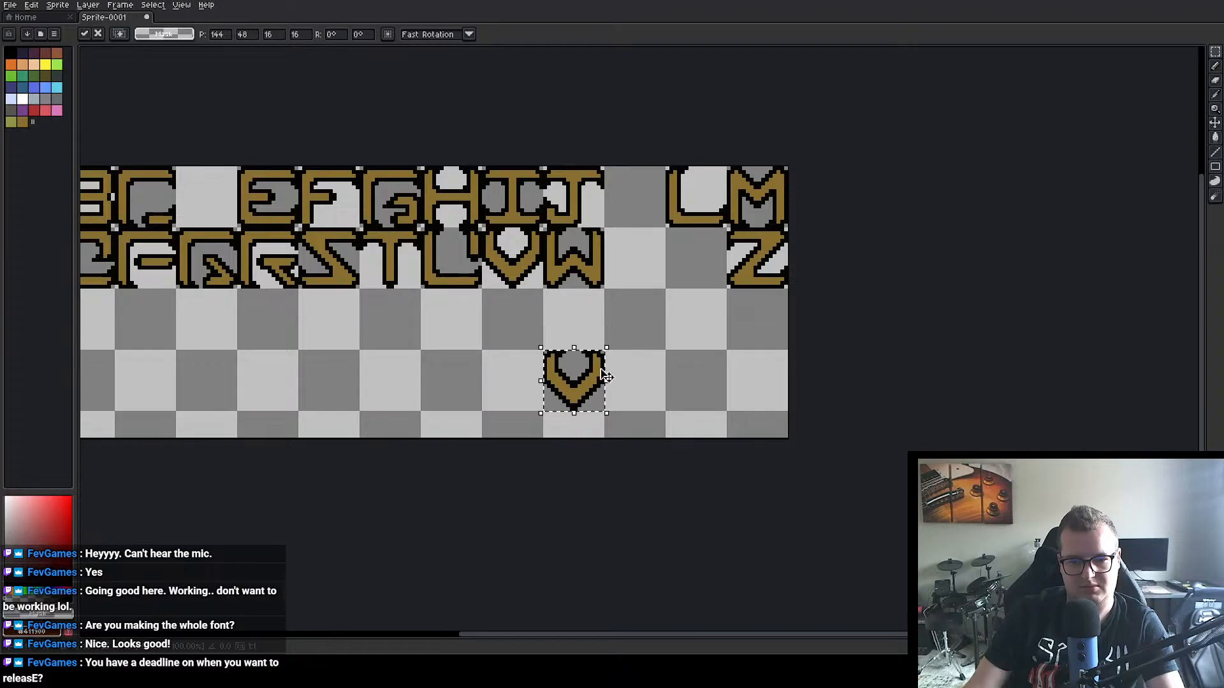
left_click(639, 358)
scroll(642, 378, "up", 3)
scroll(642, 378, "up", 1)
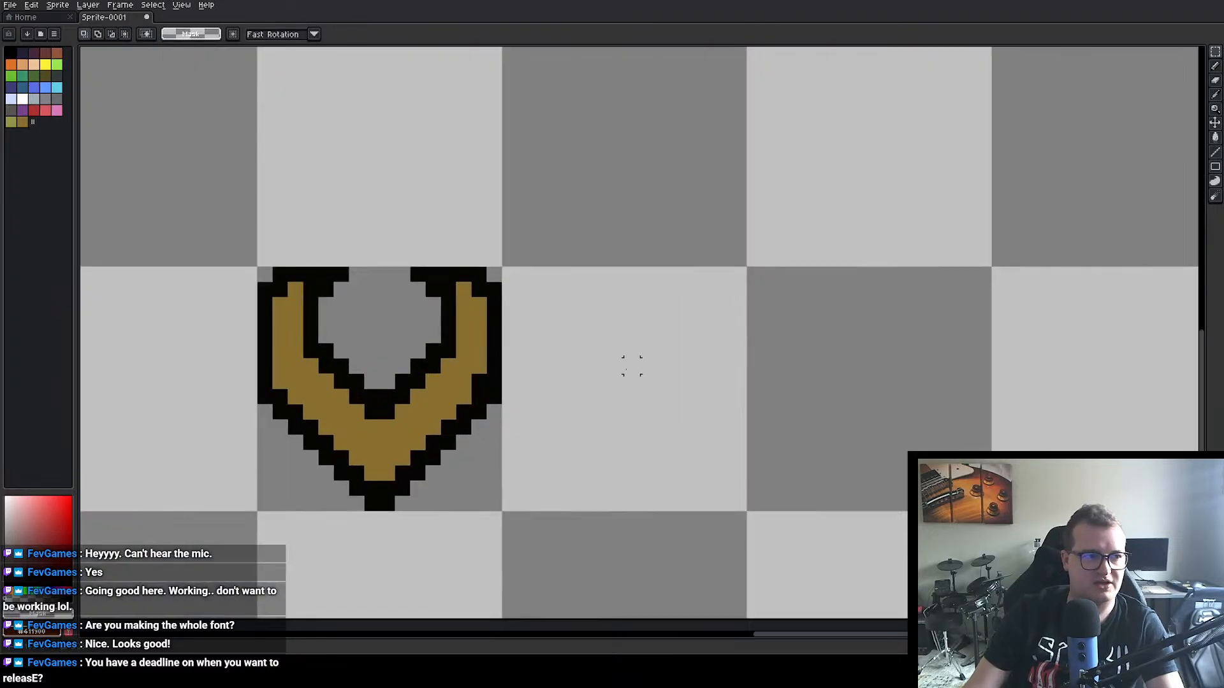
left_click_drag(494, 339, 576, 267)
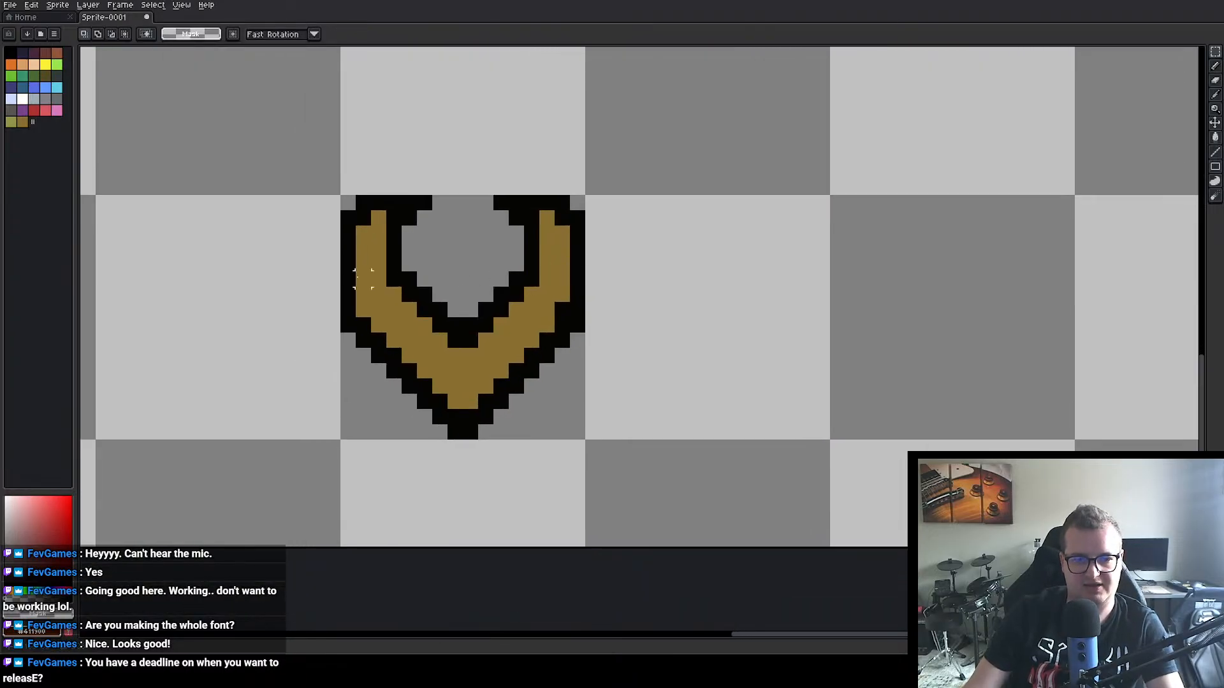
Step: Shorten the V copy by moving everything below its upper tips up two pixels
left_click_drag(349, 261, 603, 441)
left_click_drag(542, 380, 532, 309)
left_click(623, 232)
Step: Try overlapping the shortened V with a vertically flipped 16×14 px copy of itself, shifted two pixels down, and undo it
left_click_drag(348, 203, 586, 409)
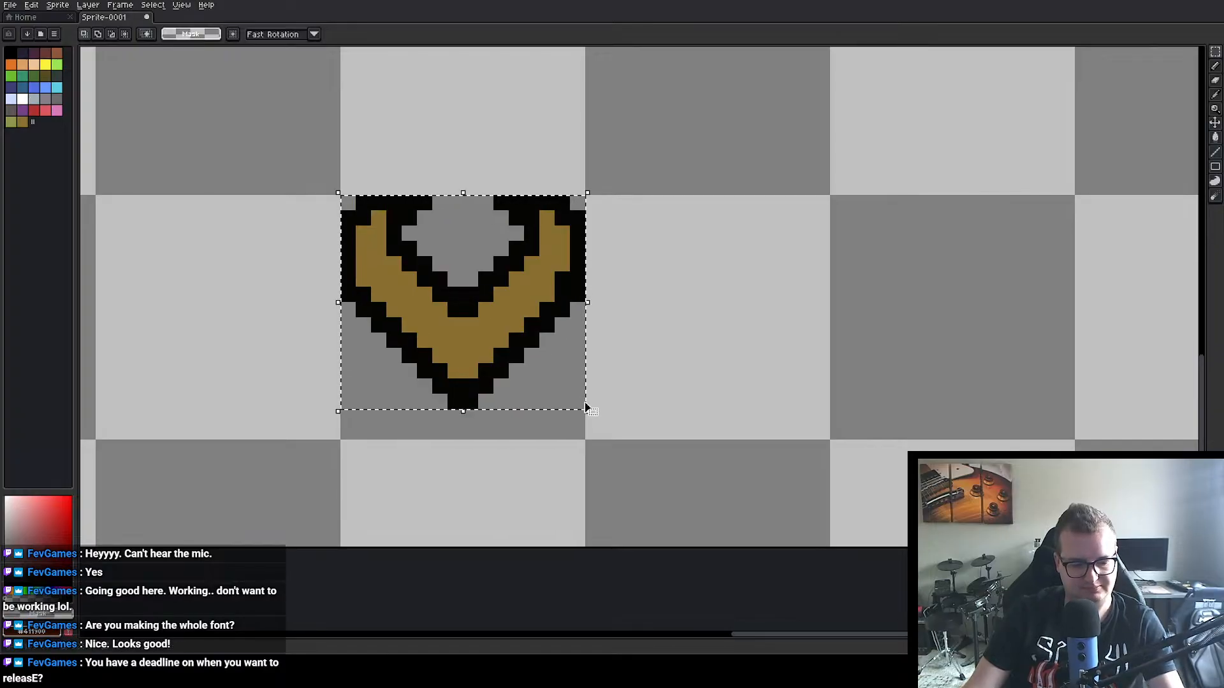
left_click(588, 408)
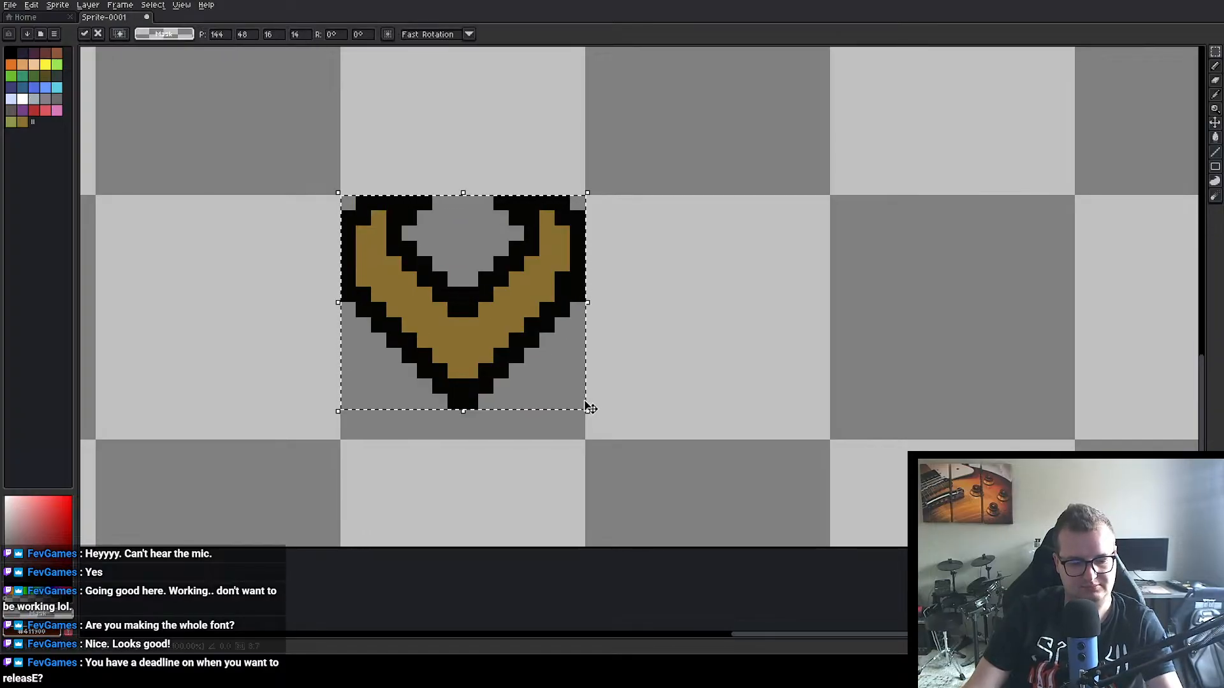
key("shift+v")
mouse_move(478, 264)
left_mouse_down()
mouse_move(462, 386)
mouse_move(478, 382)
mouse_move(465, 279)
left_mouse_up()
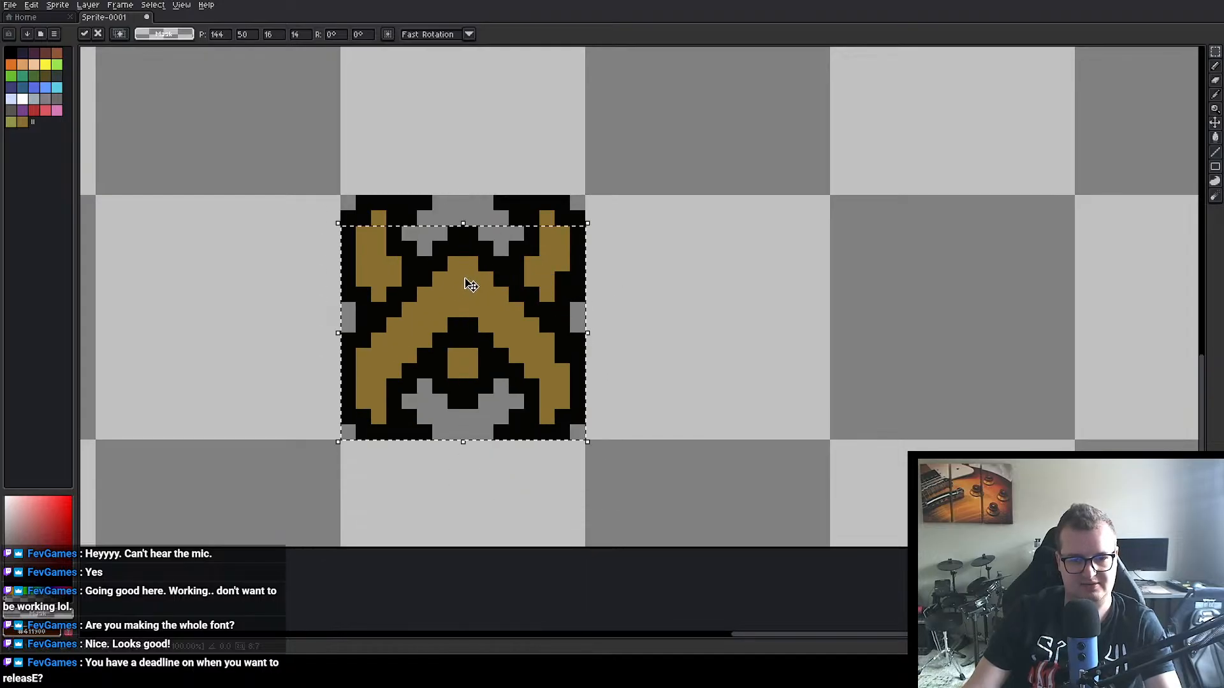
left_click(700, 341)
scroll(617, 336, "down", 3)
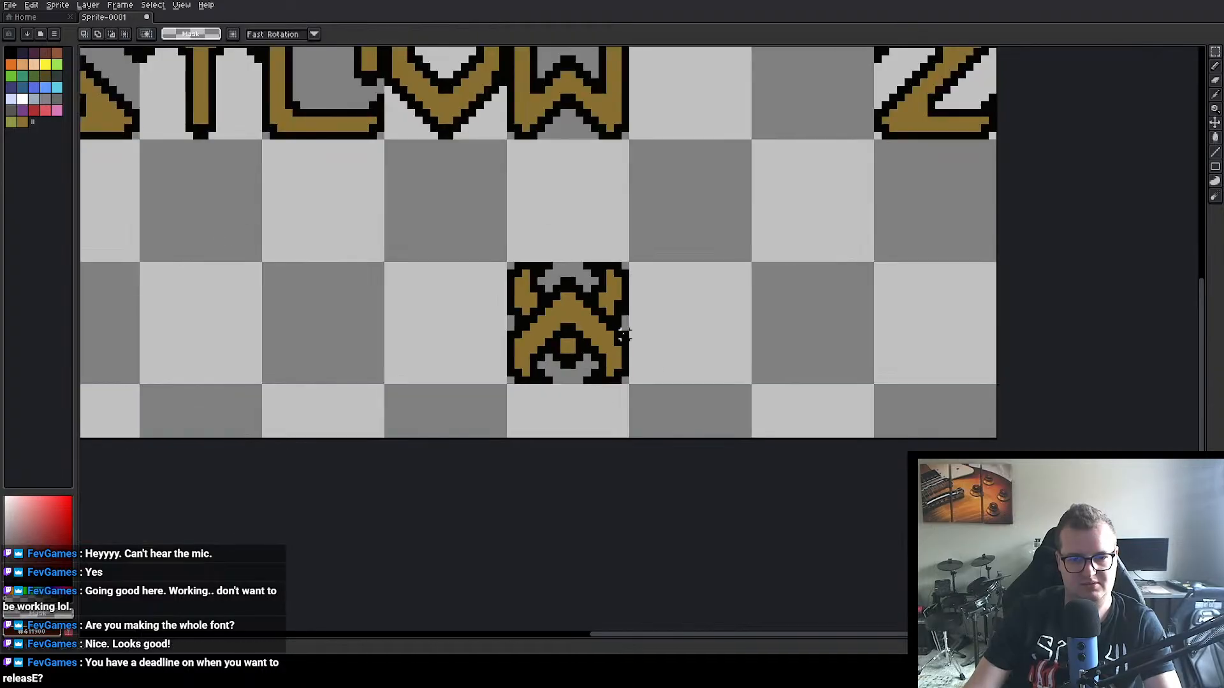
scroll(617, 336, "up", 2)
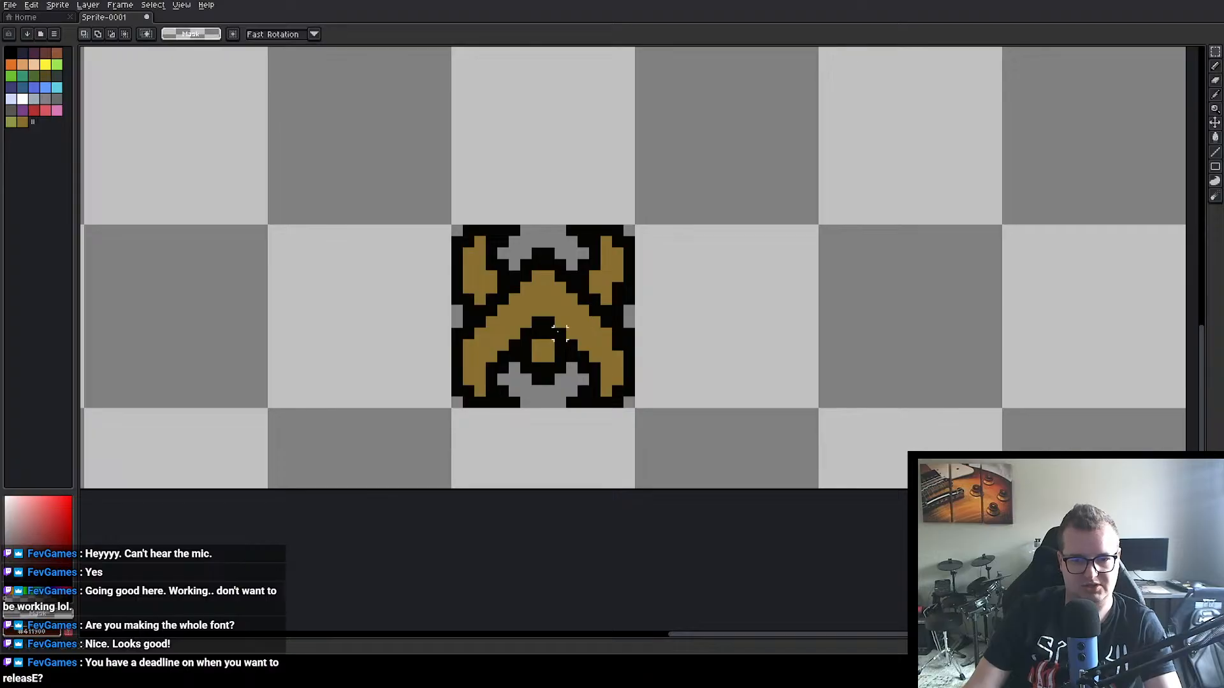
scroll(559, 333, "down", 1)
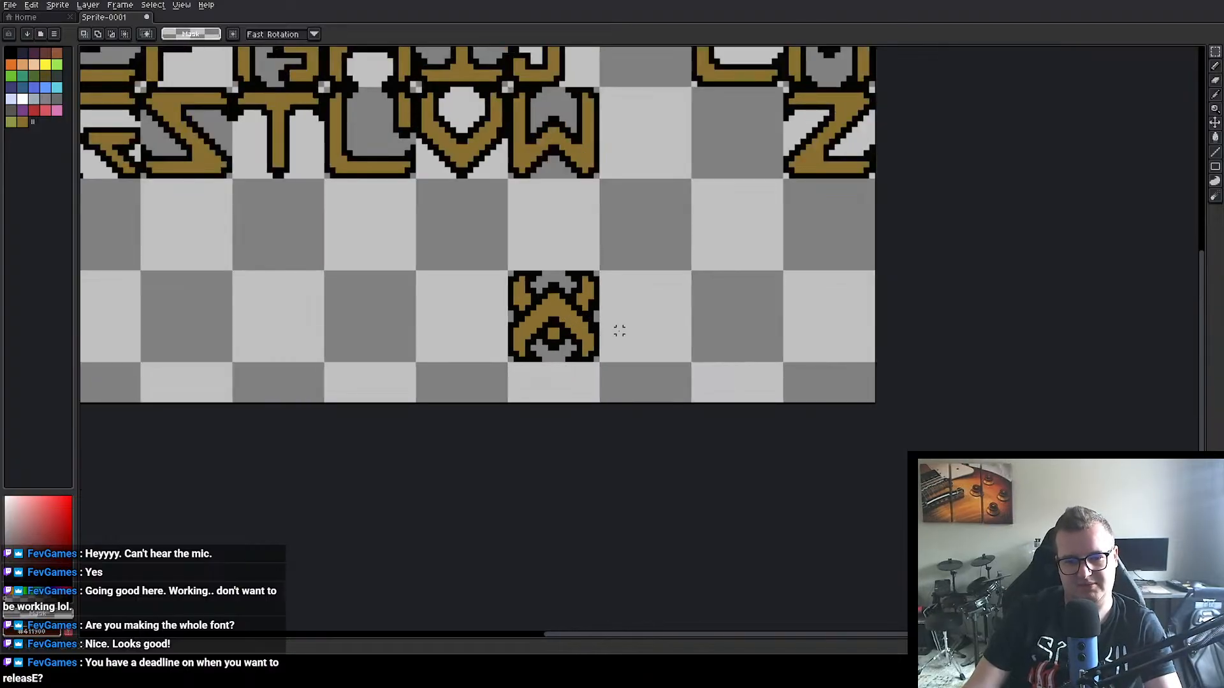
scroll(619, 330, "up", 2)
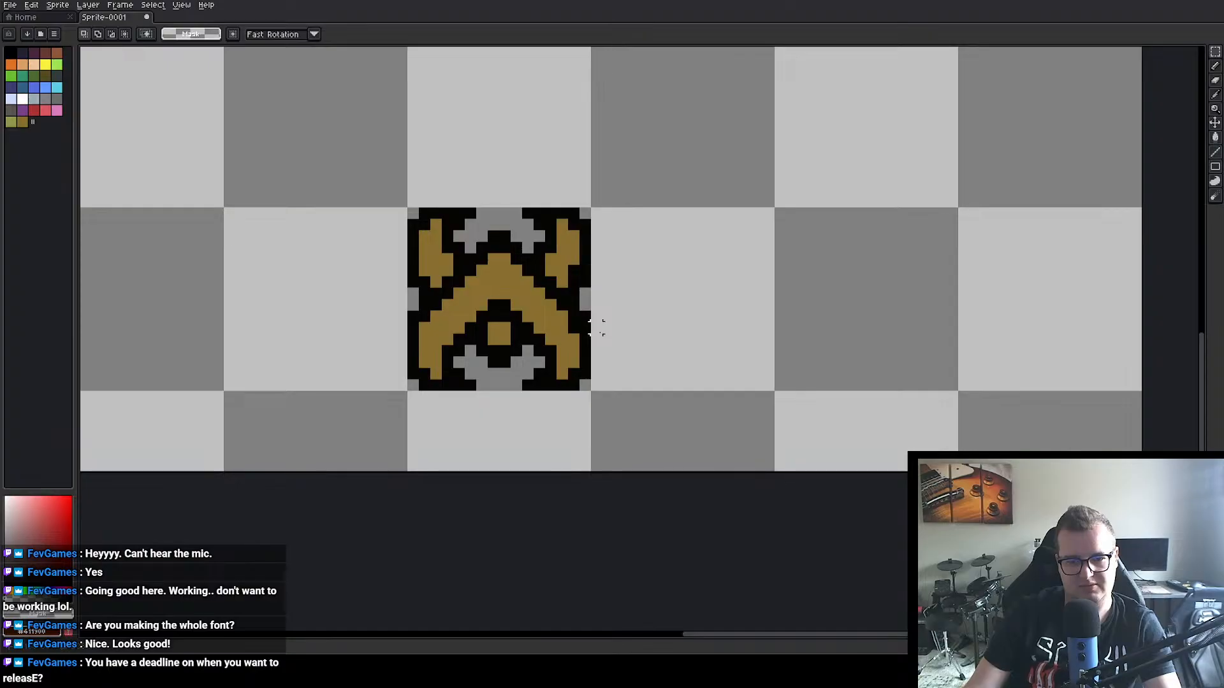
key("ctrl+z")
key("ctrl+z")
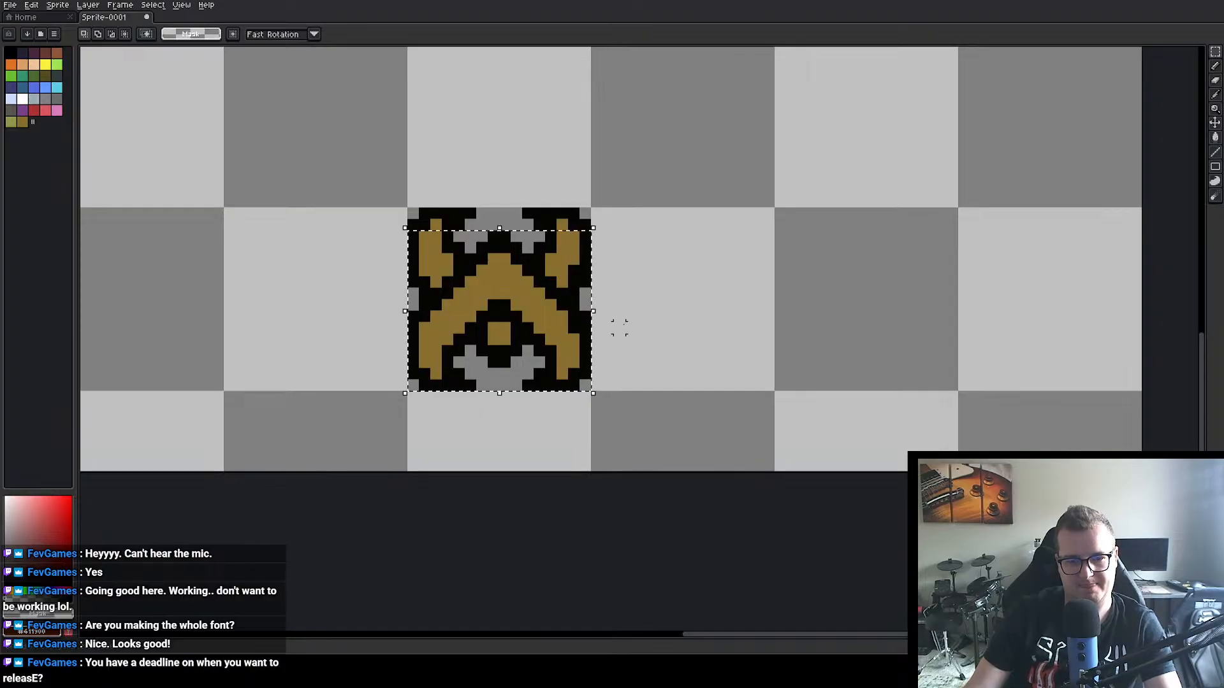
Step: Try placing a vertically flipped copy of the shortened V beneath the original at 144, 63, and undo it
left_click(561, 312)
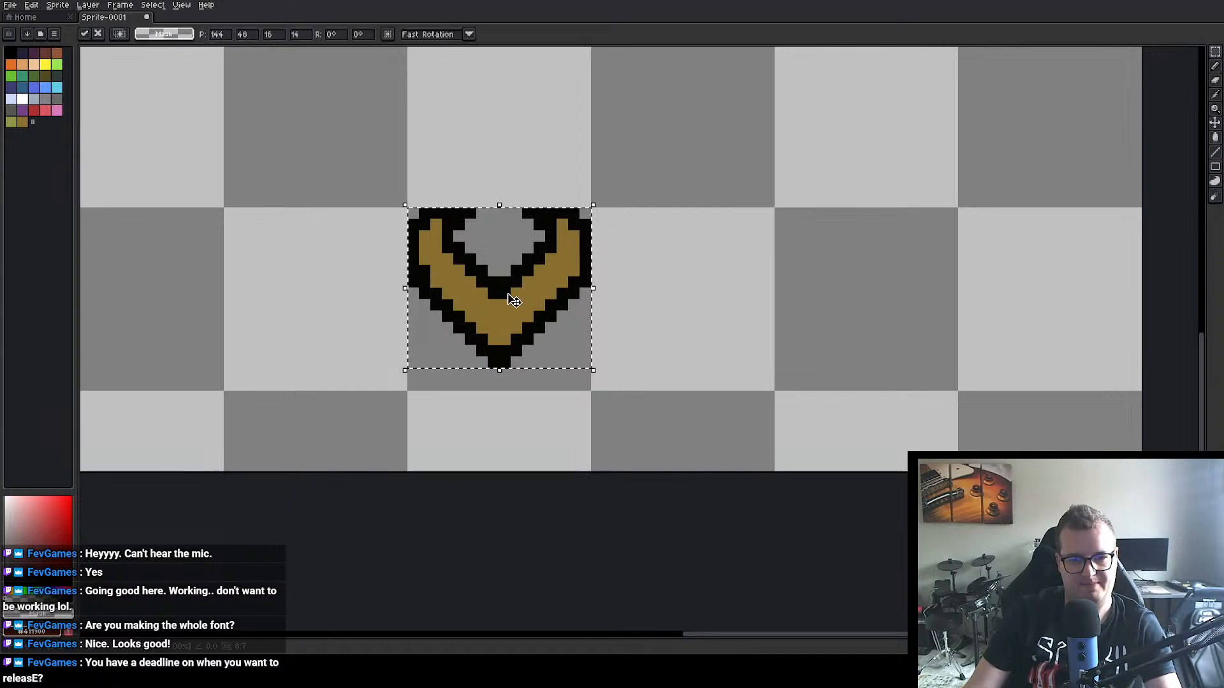
left_click_drag(538, 305, 525, 473)
key("shift+v")
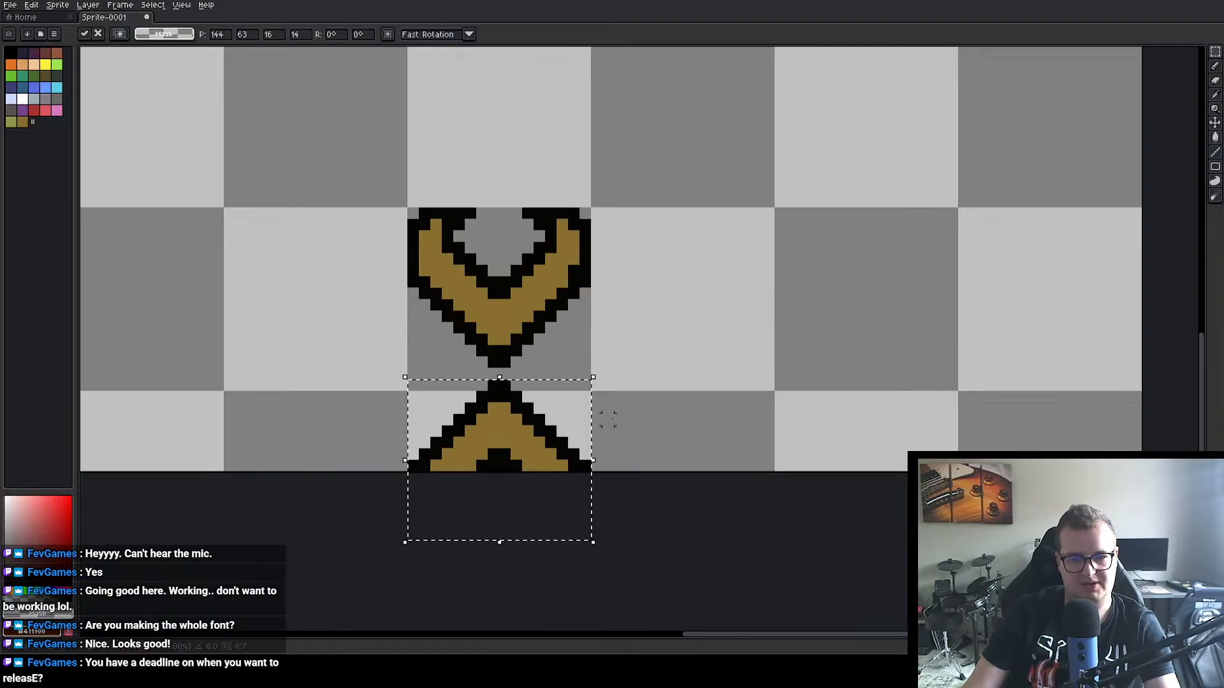
left_click(814, 340)
left_click_drag(815, 340, 738, 298)
key("ctrl+z")
key("ctrl+z")
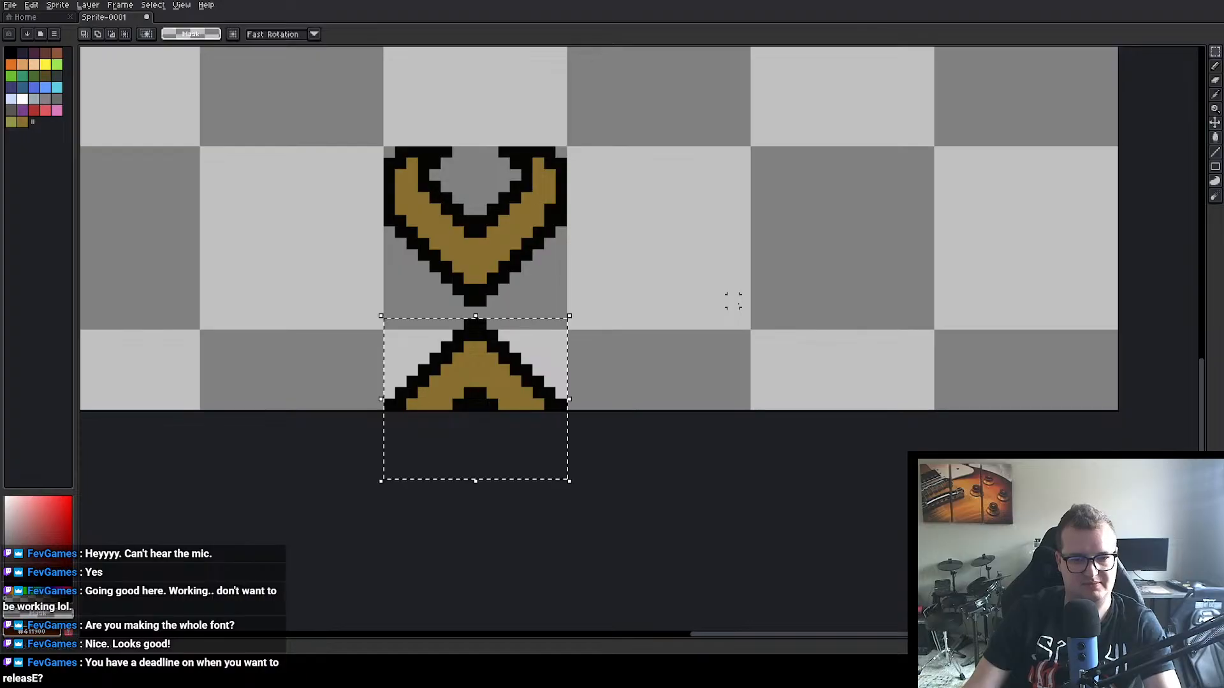
Step: Move the shortened V up to 144, 36 and place a vertically flipped copy of it directly beneath at 144, 51
scroll(594, 269, "down", 2)
left_click_drag(588, 155, 576, 208)
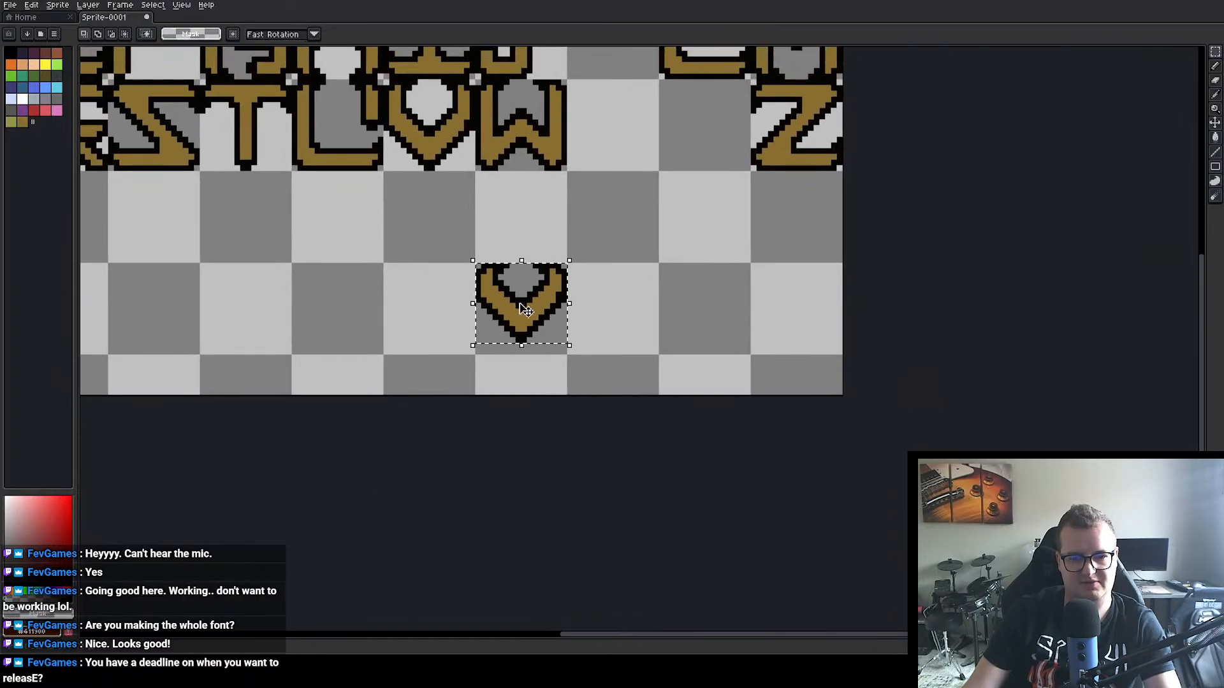
left_click_drag(526, 305, 526, 237)
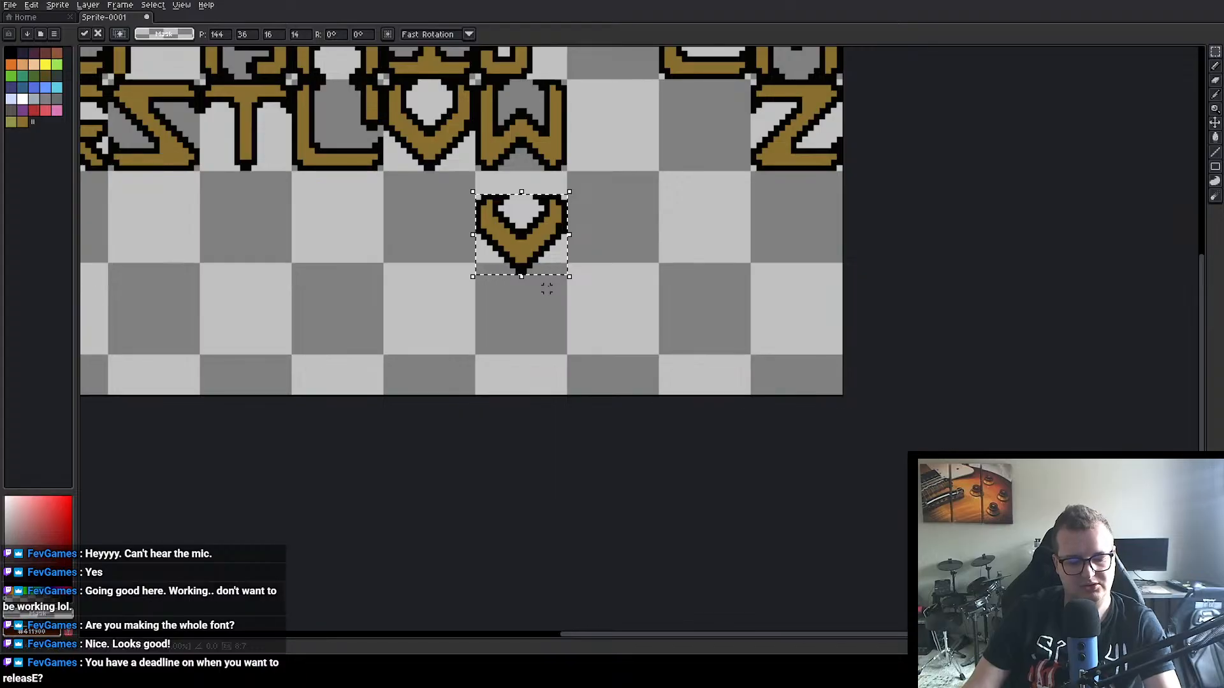
key("ctrl+v")
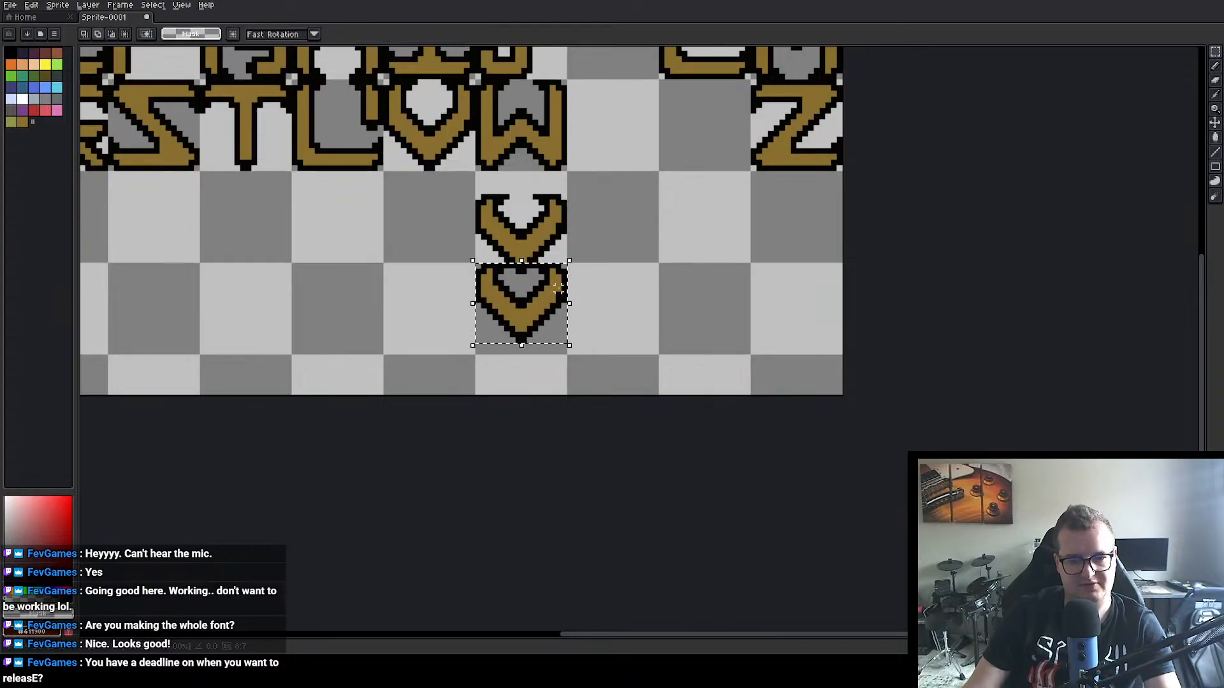
key("shift+v")
left_click_drag(514, 305, 520, 325)
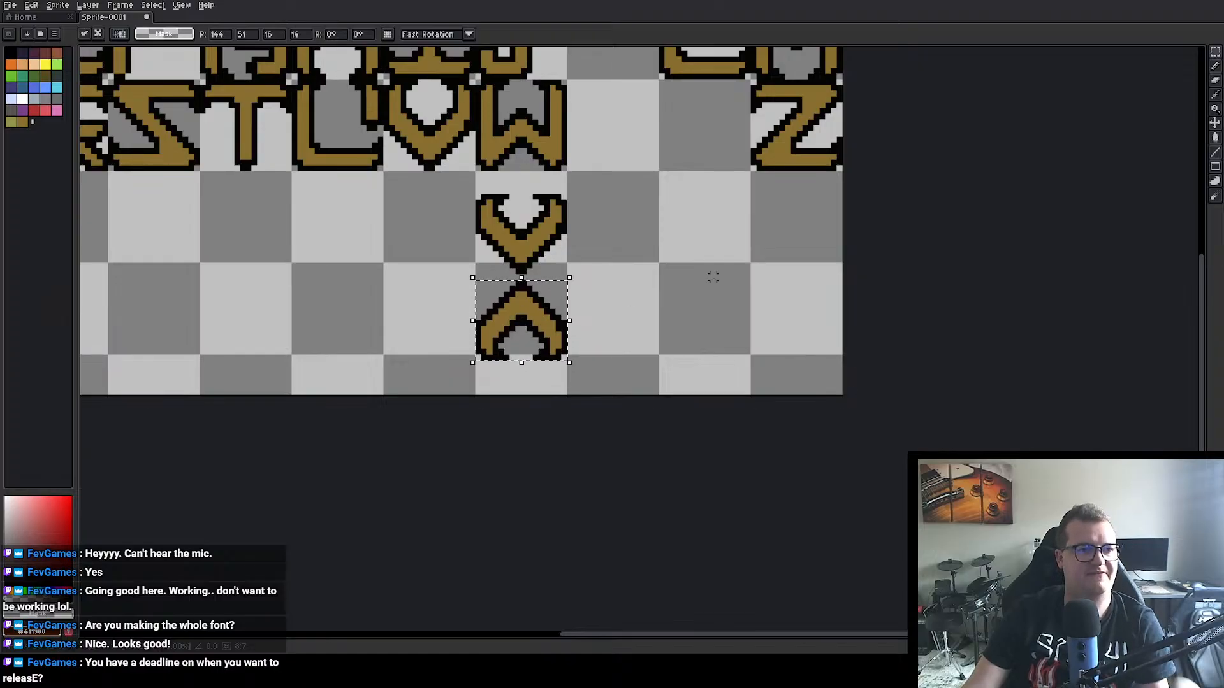
left_click(598, 277)
Step: Move the upright V and its flipped copy together three pixels to the left
scroll(598, 278, "up", 1)
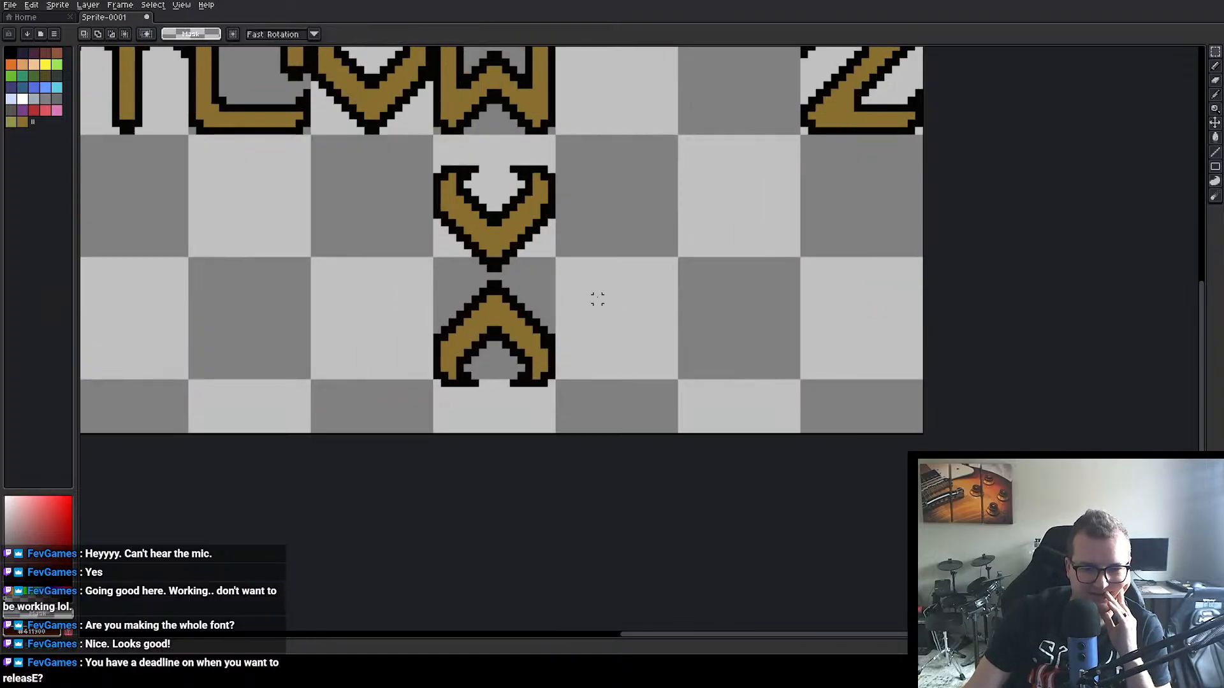
scroll(658, 283, "up", 1)
left_click_drag(637, 294, 542, 305)
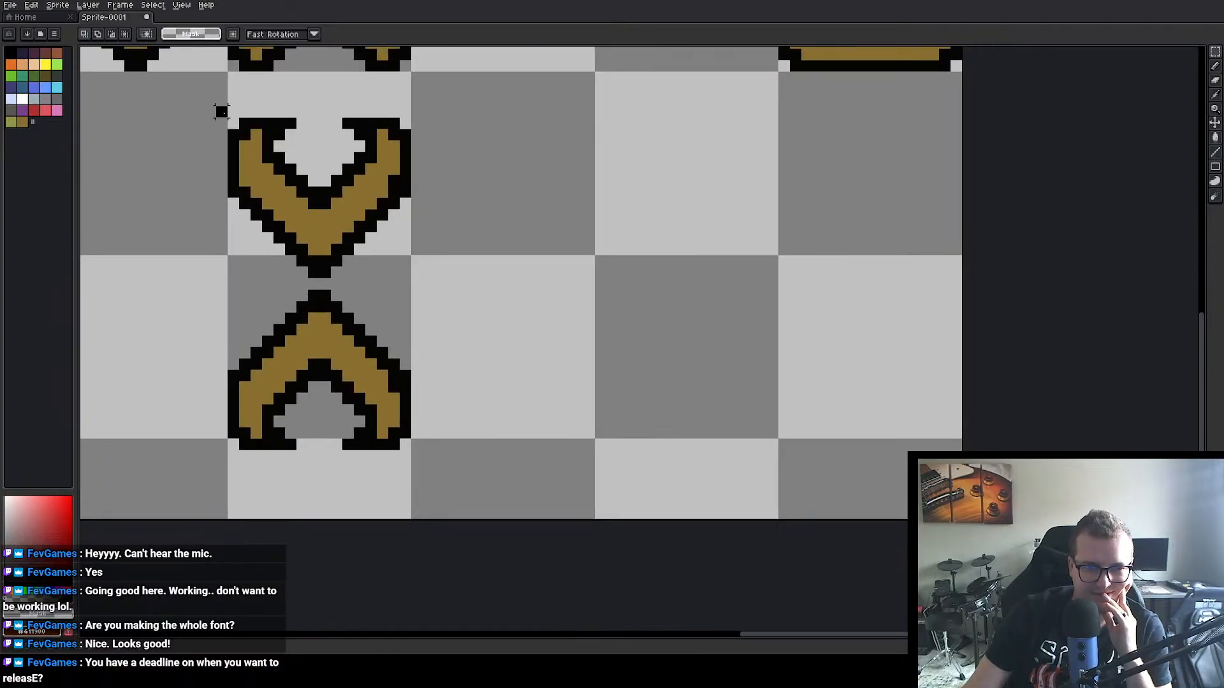
left_click_drag(221, 111, 428, 467)
left_click_drag(342, 347, 308, 345)
left_click(704, 342)
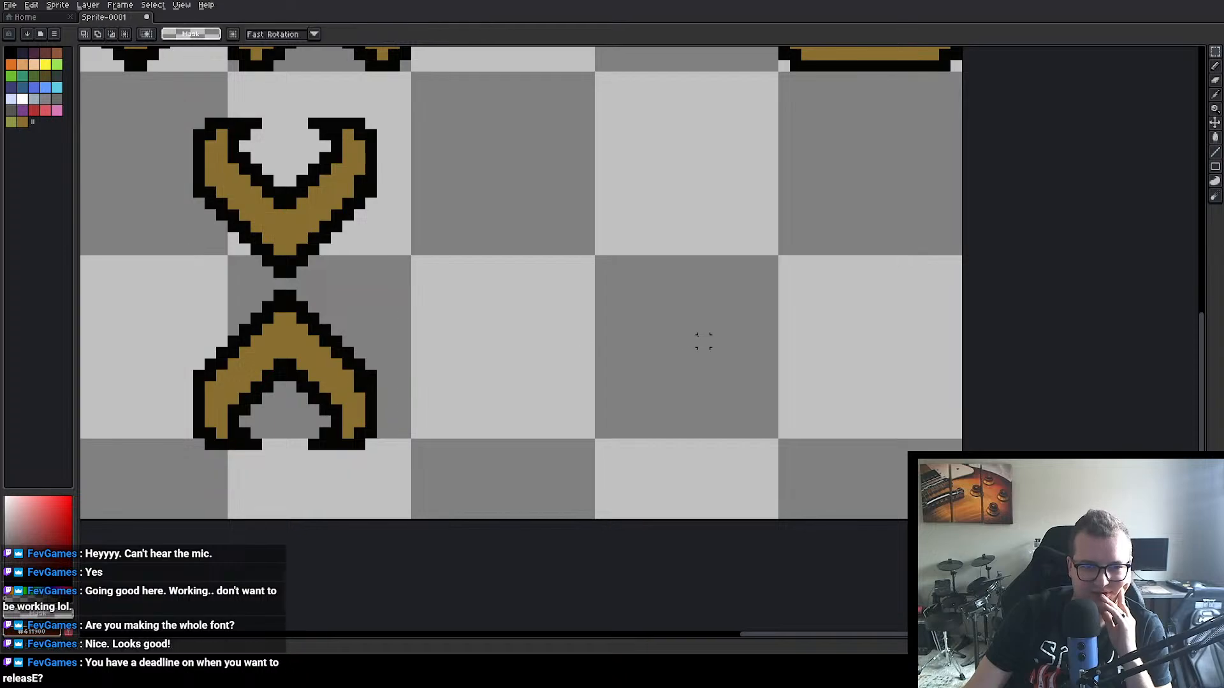
Step: Draw two black segments with stepped outer corners along the top edge of the empty cell beside the two V shapes, using the Pencil tool
left_click(1215, 66)
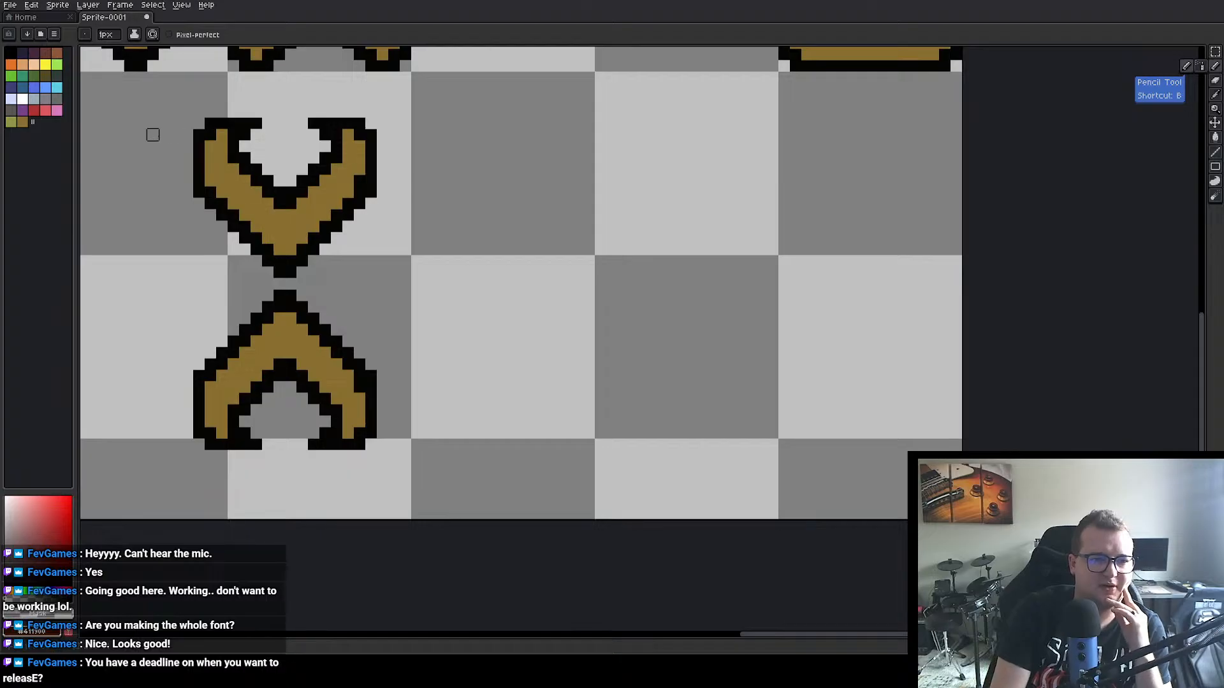
left_click(255, 178, "alt")
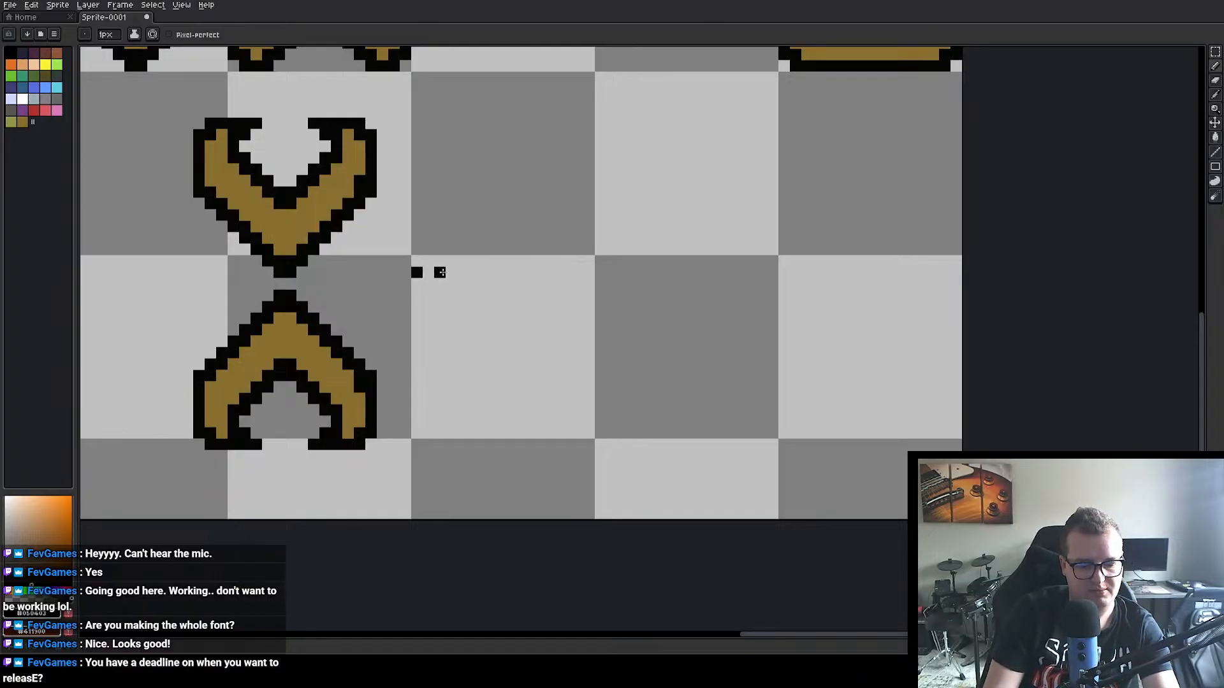
left_click(430, 274, "alt")
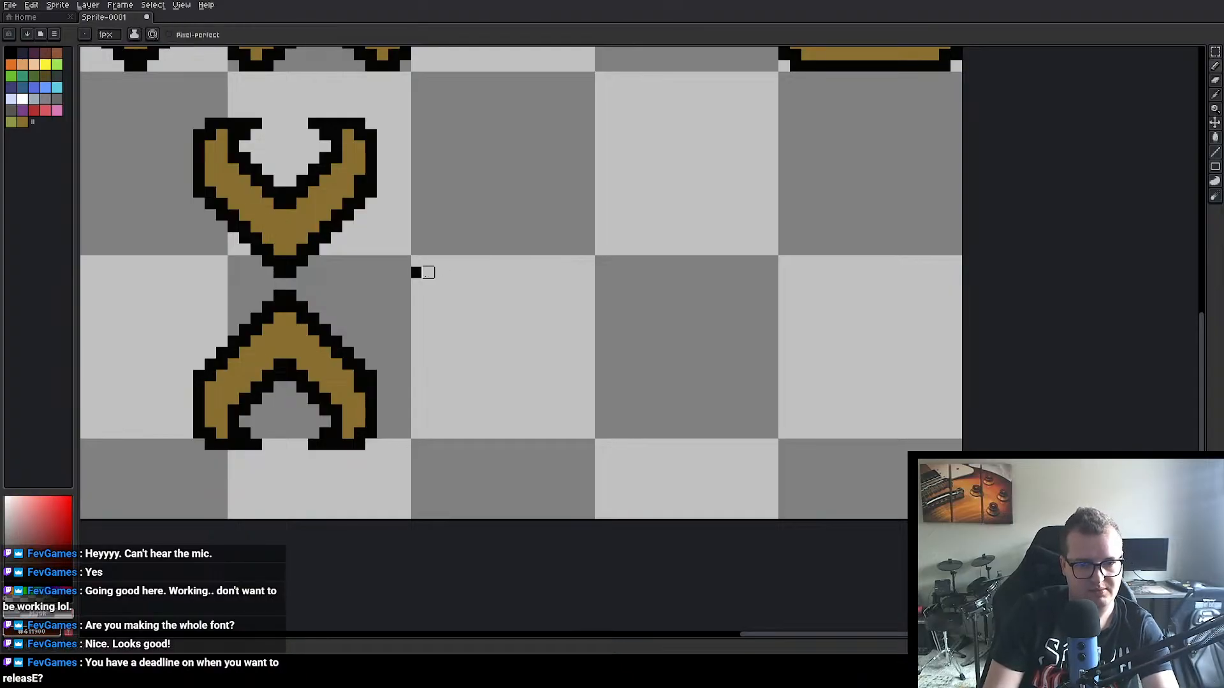
left_click(350, 223, "alt")
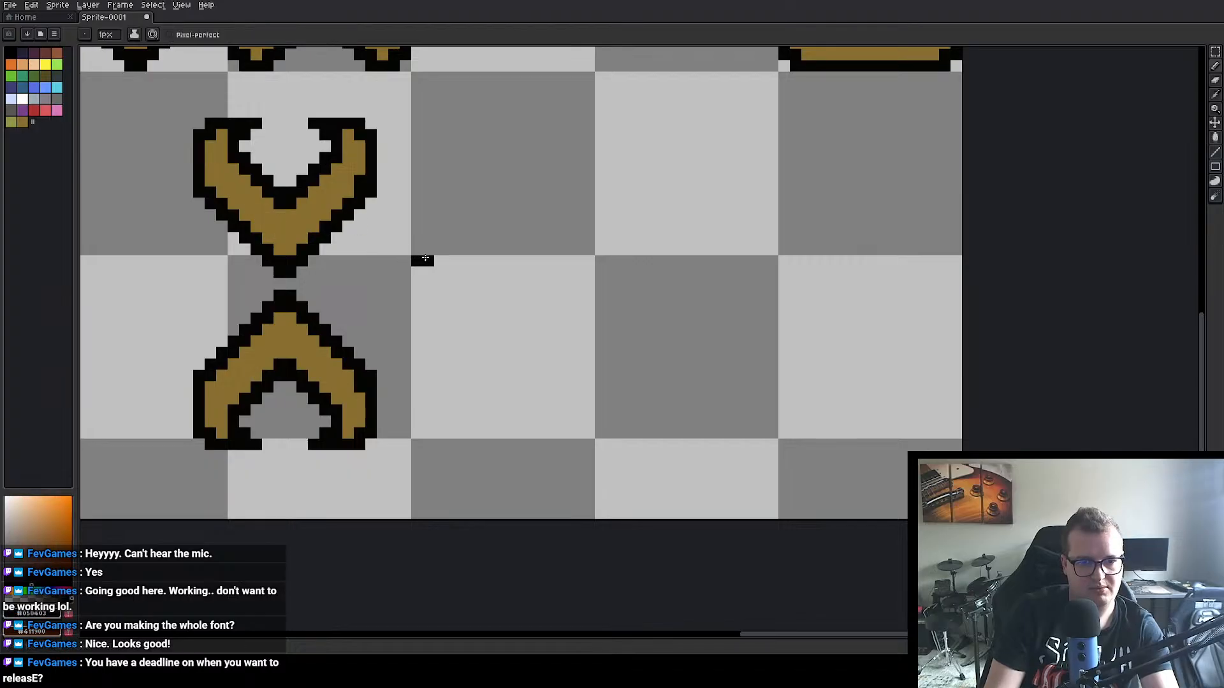
left_click(436, 251, "alt")
left_click(418, 261)
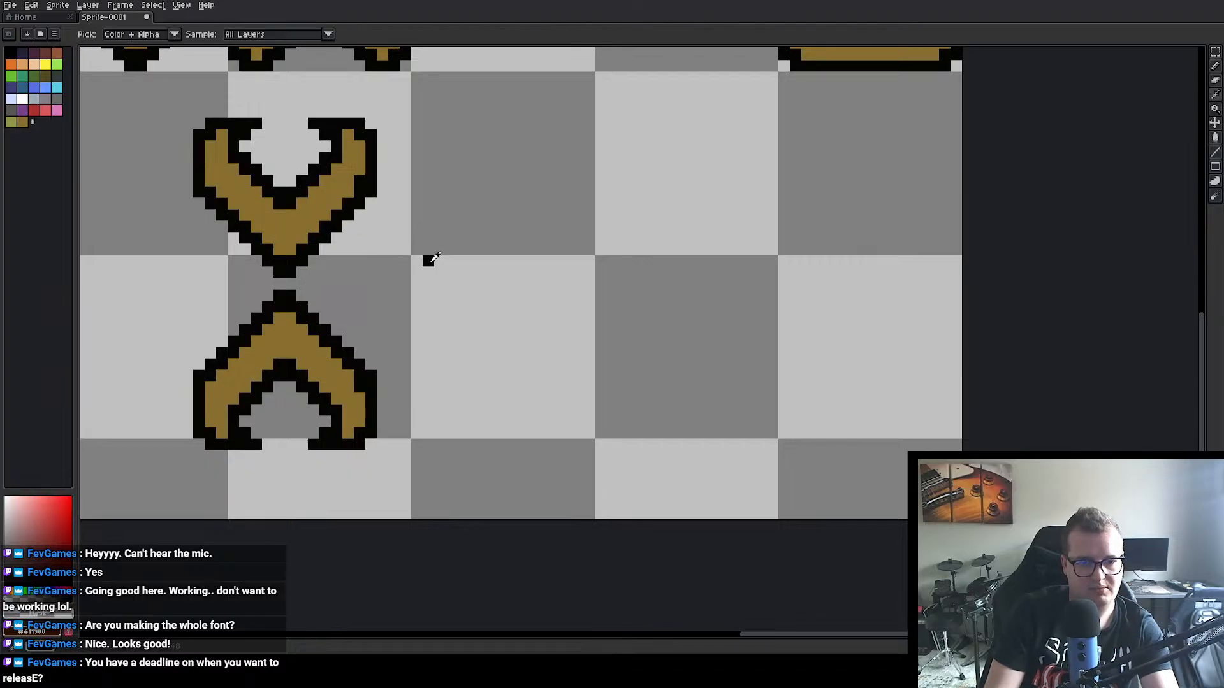
left_click(429, 262, "alt")
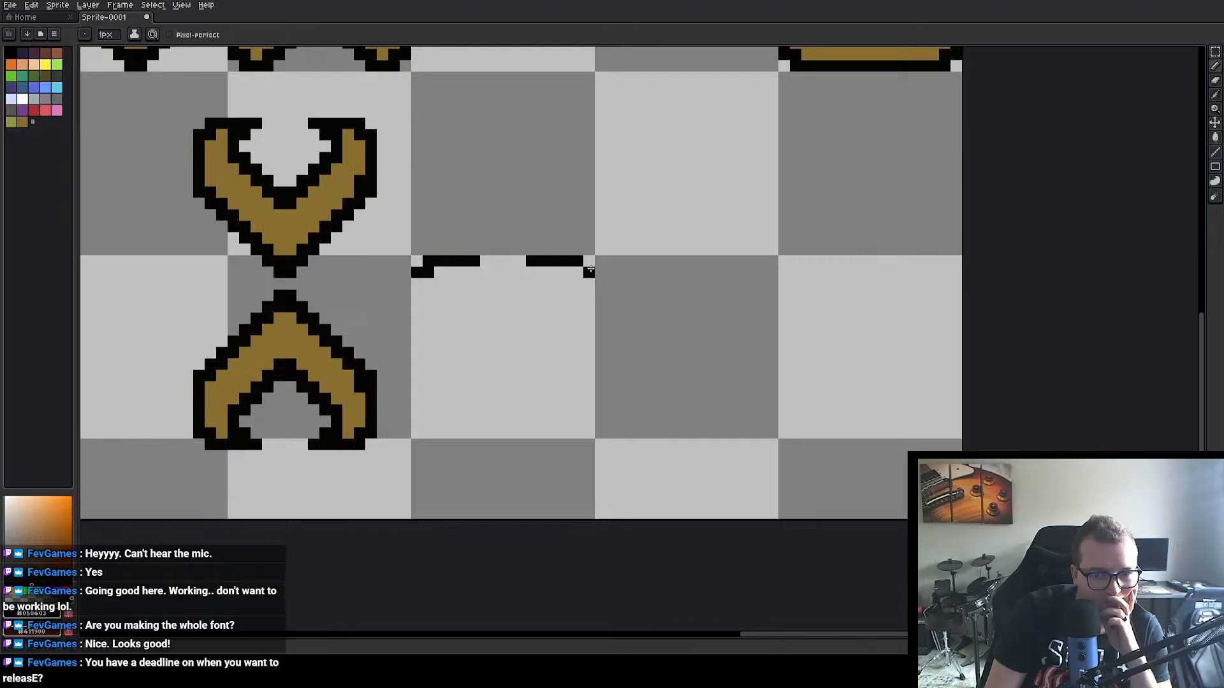
left_click(589, 261)
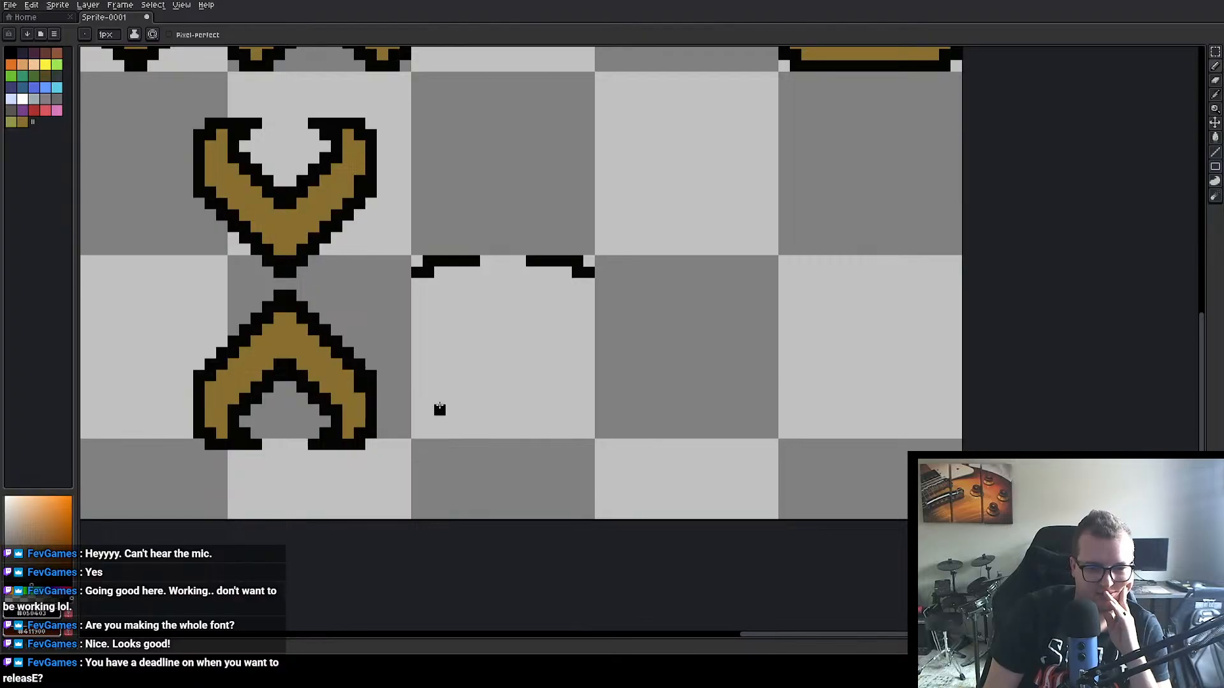
Step: Mark the centre of the cell with a 2×2 px block in the brown sampled from the V
left_click(497, 352)
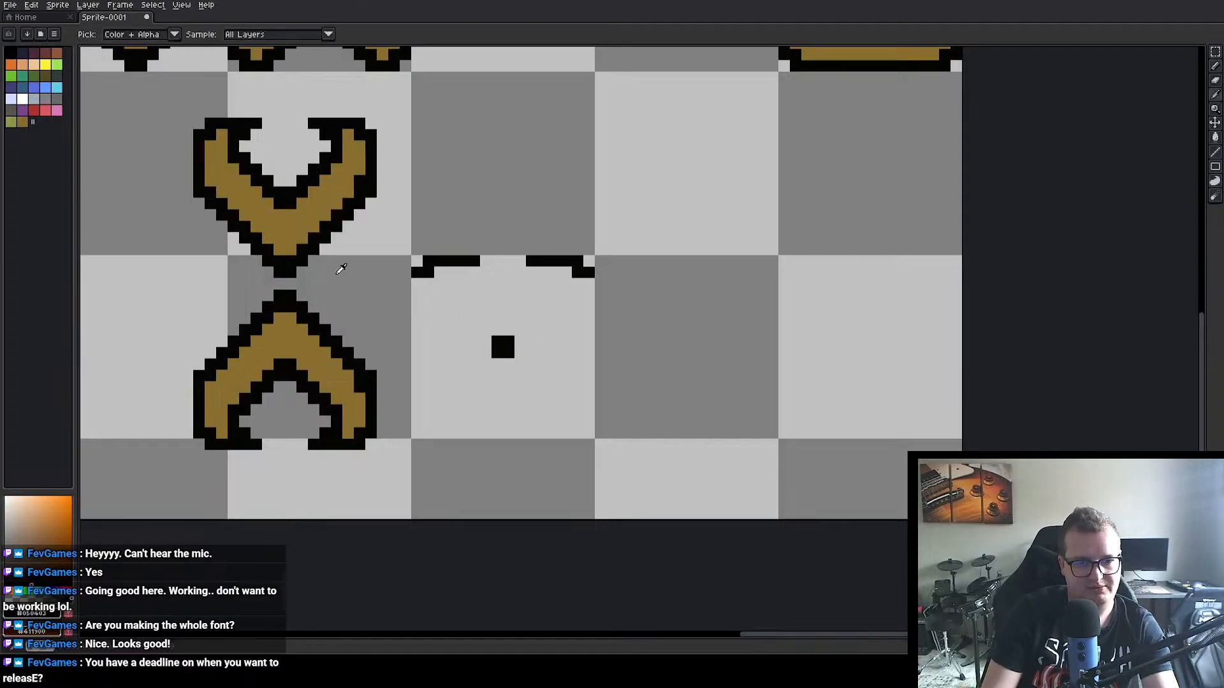
left_click(296, 223, "alt")
left_click(497, 340)
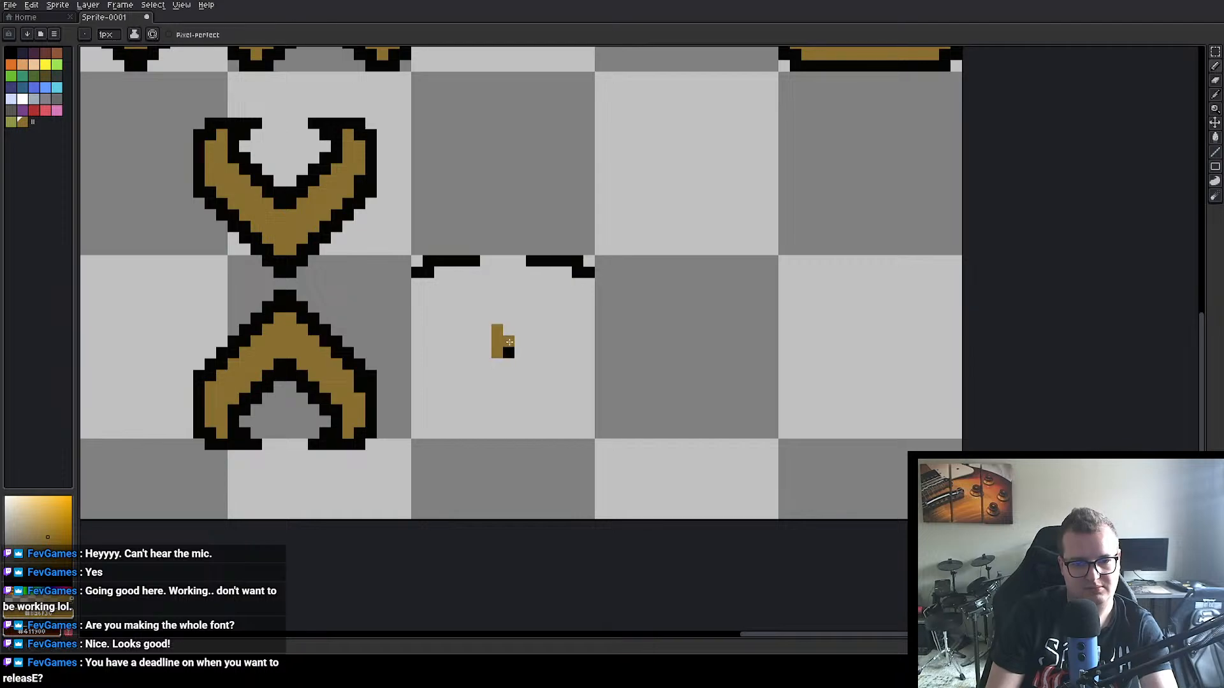
left_click(509, 352)
key("alt")
left_click(526, 314, "alt")
left_click(502, 345, "alt")
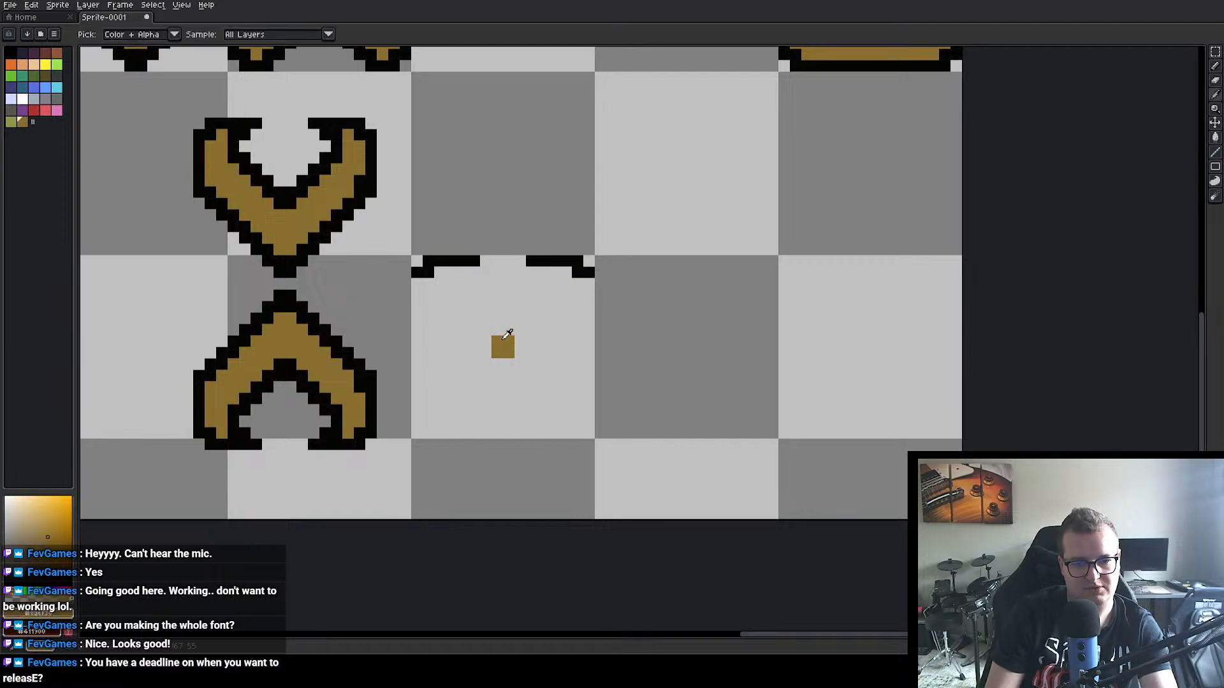
Step: Draw four brown diagonal arms outward from the centre block to form an X
left_click(489, 339)
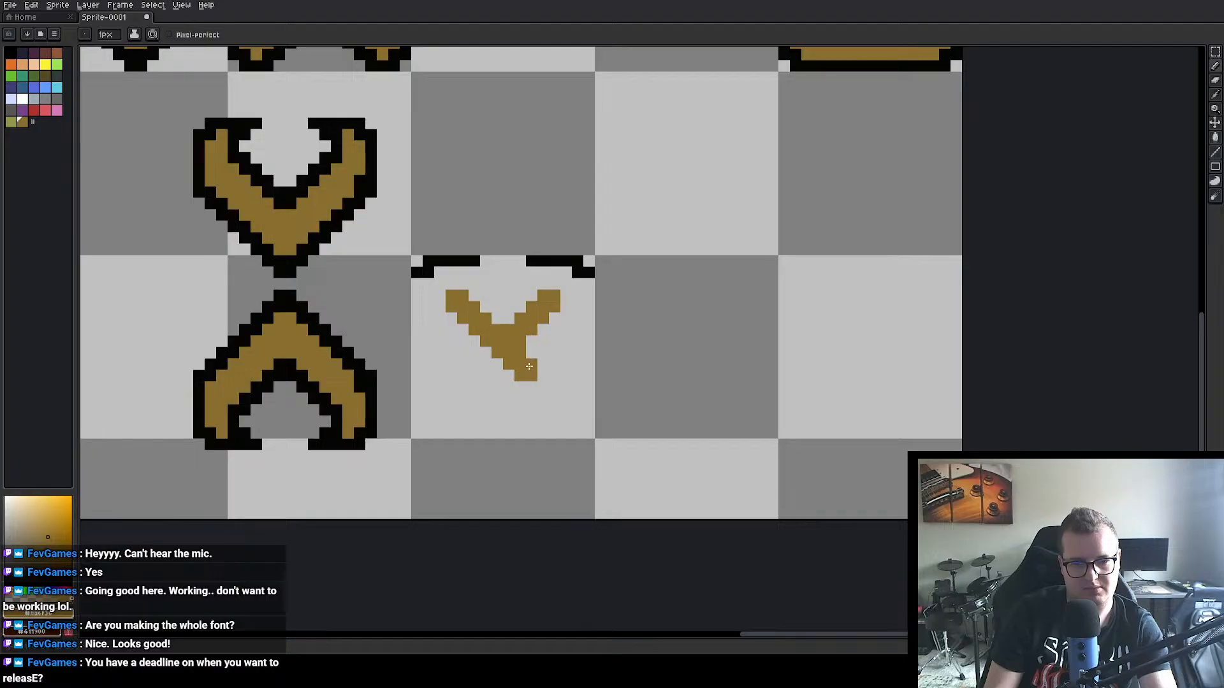
left_click_drag(530, 367, 551, 399)
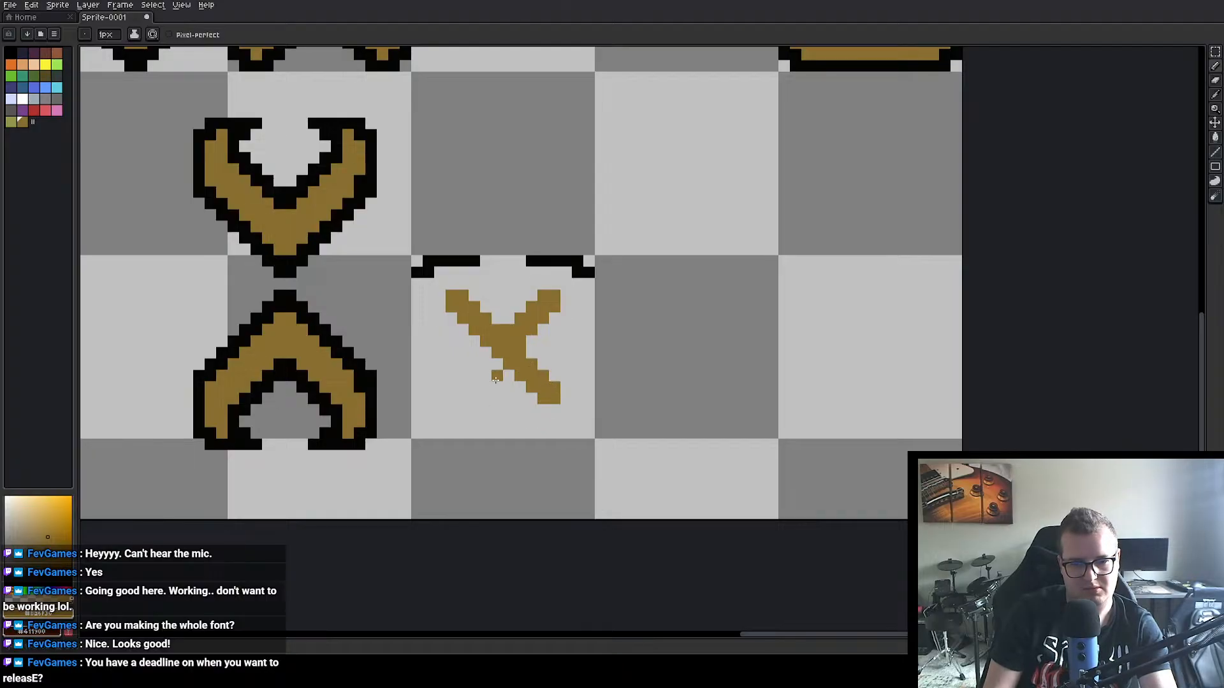
left_click(486, 363)
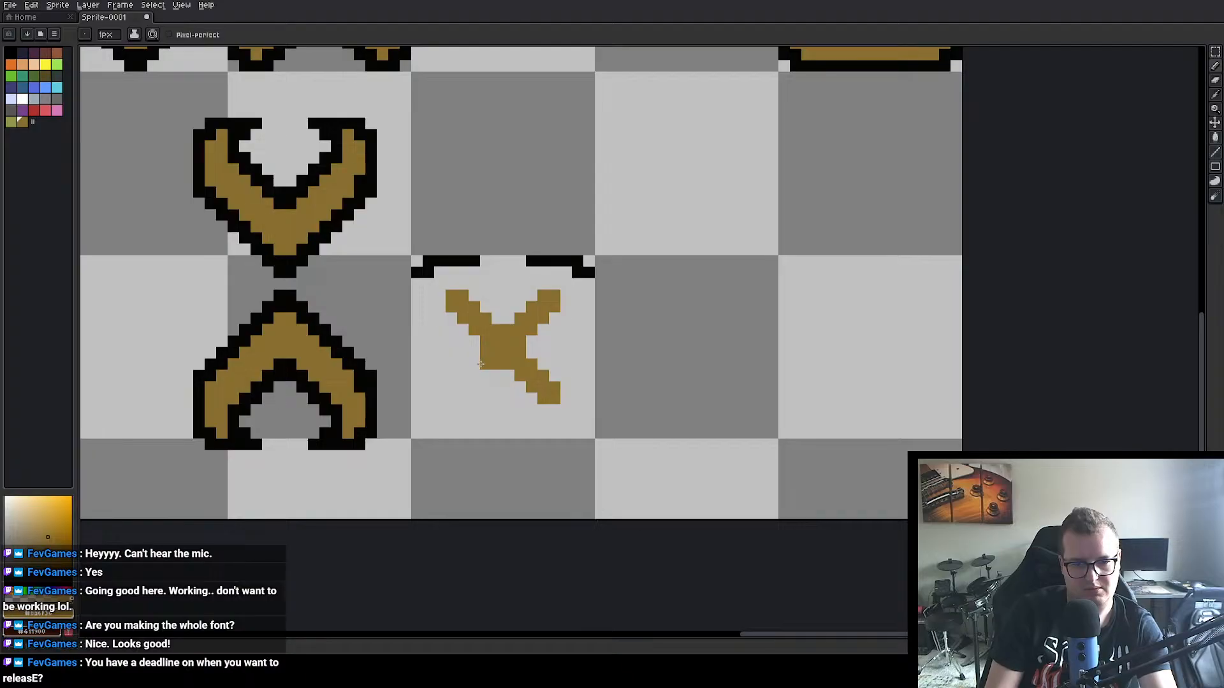
left_click_drag(477, 362, 466, 398)
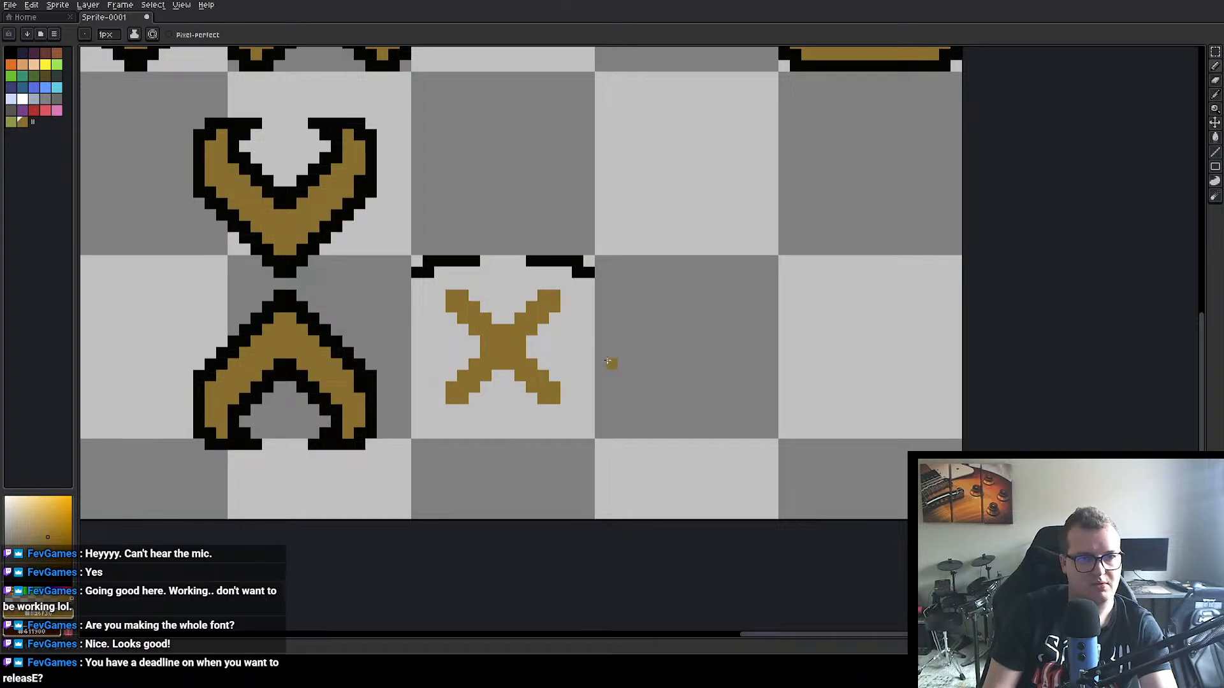
Step: Draw matching black stepped segments along the cell's bottom edge and two black outline pixels beside the X's lower-right arm
key("i")
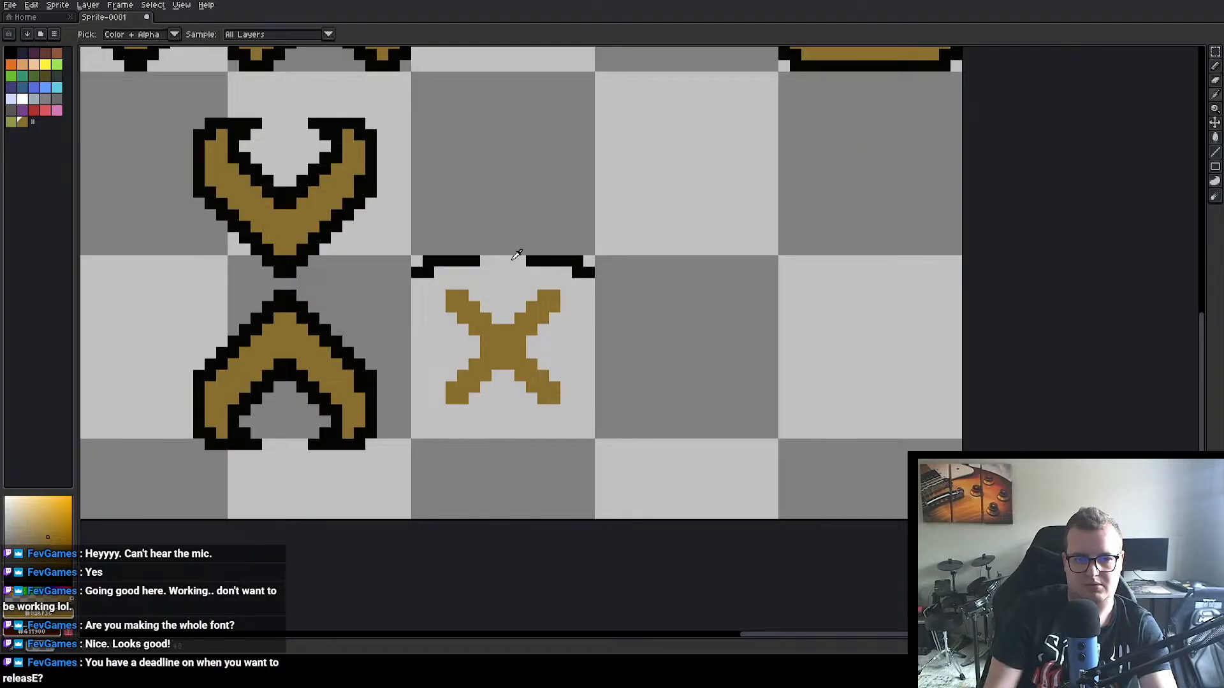
left_click(457, 255)
key("b")
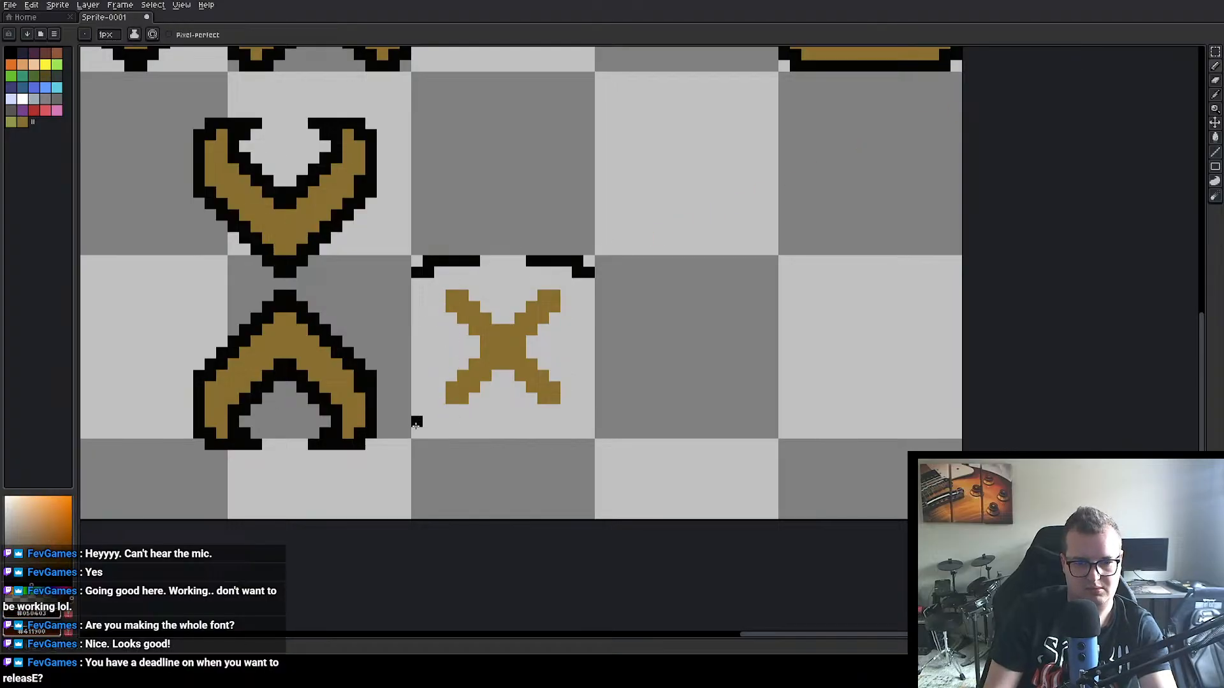
left_click_drag(417, 424, 473, 433)
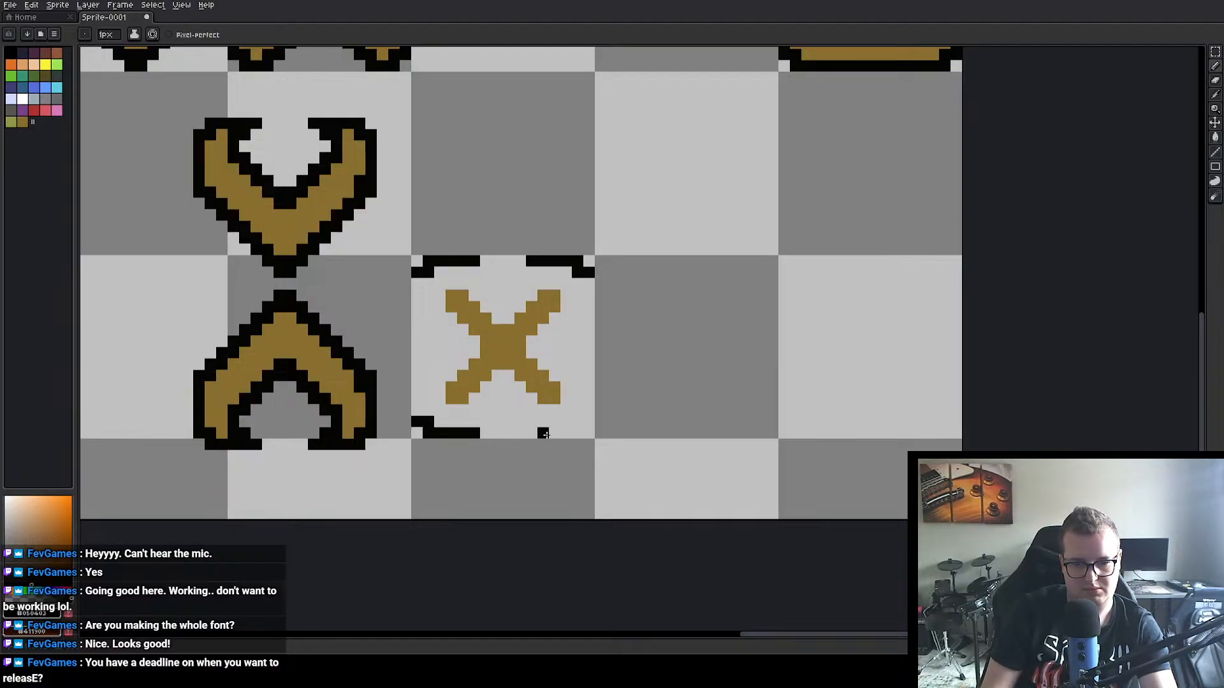
mouse_move(532, 435)
left_mouse_down()
mouse_move(565, 436)
mouse_move(589, 411)
left_mouse_up()
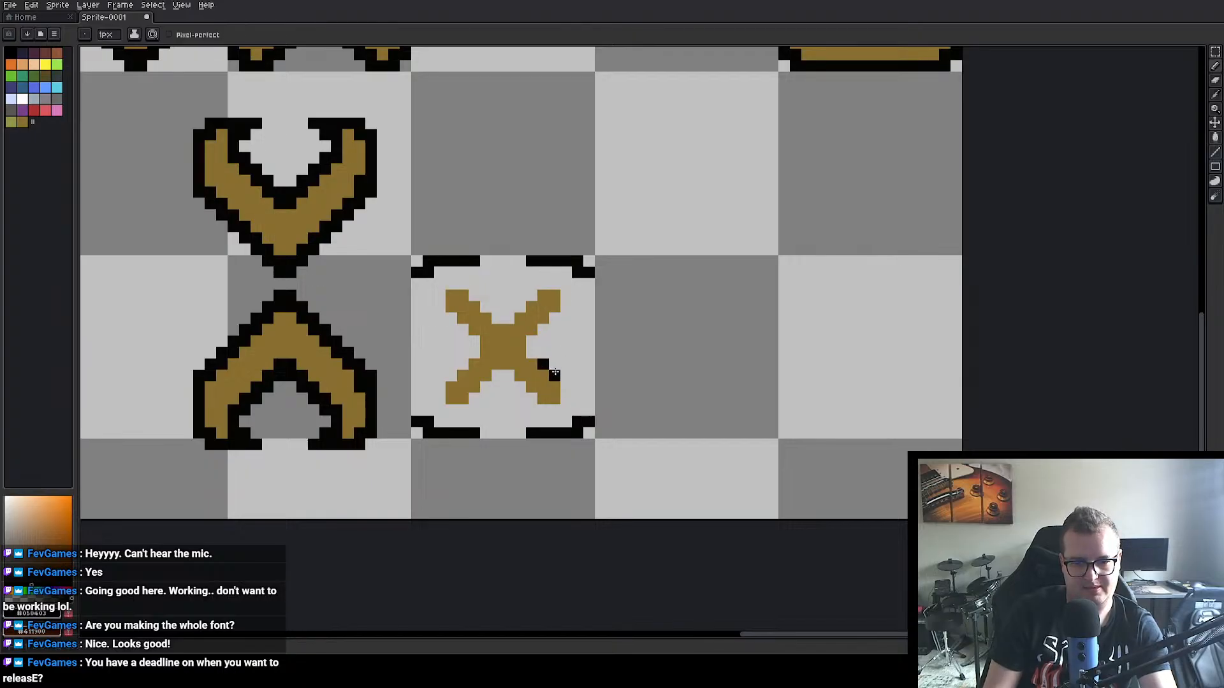
left_click_drag(555, 373, 564, 384)
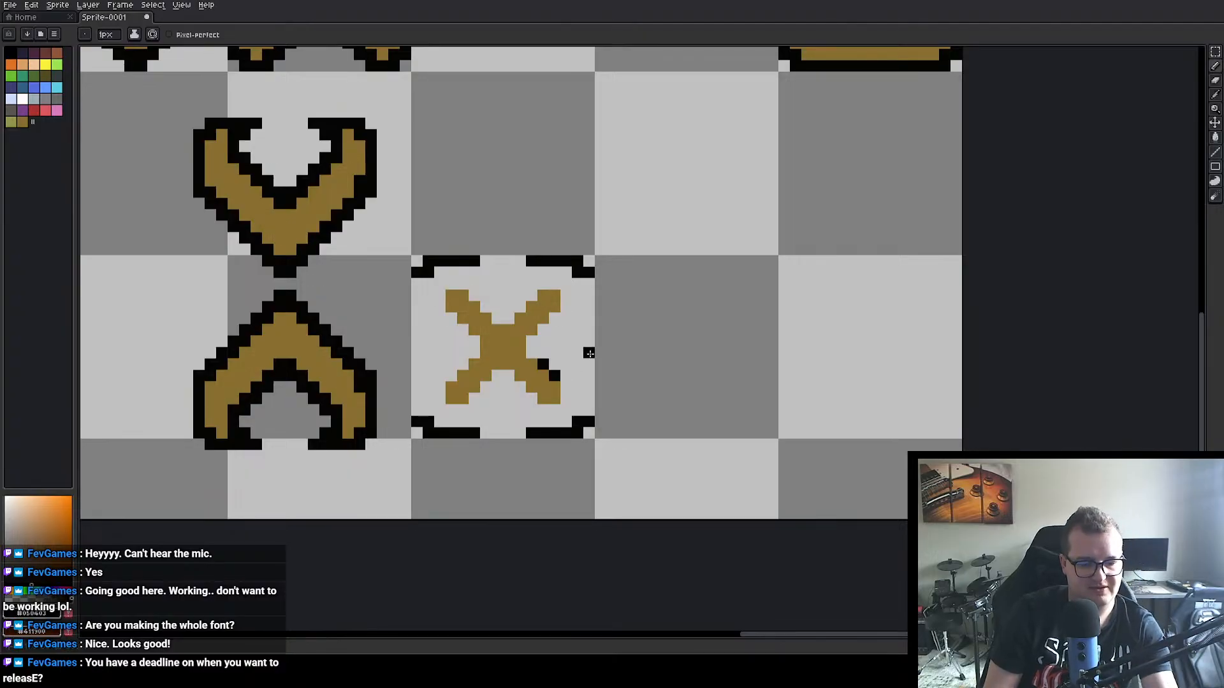
Step: Extend all four arms of the X in brown until they reach the black corner segments
key("i")
left_click(445, 302)
key("b")
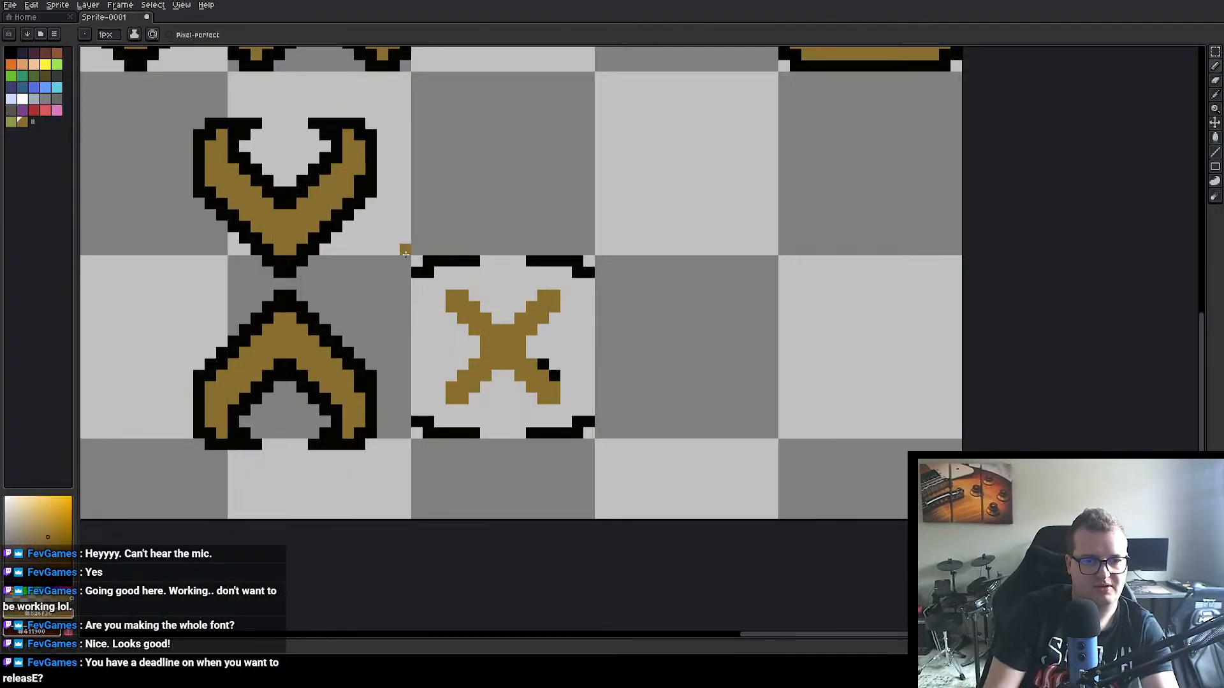
left_click_drag(439, 276, 431, 283)
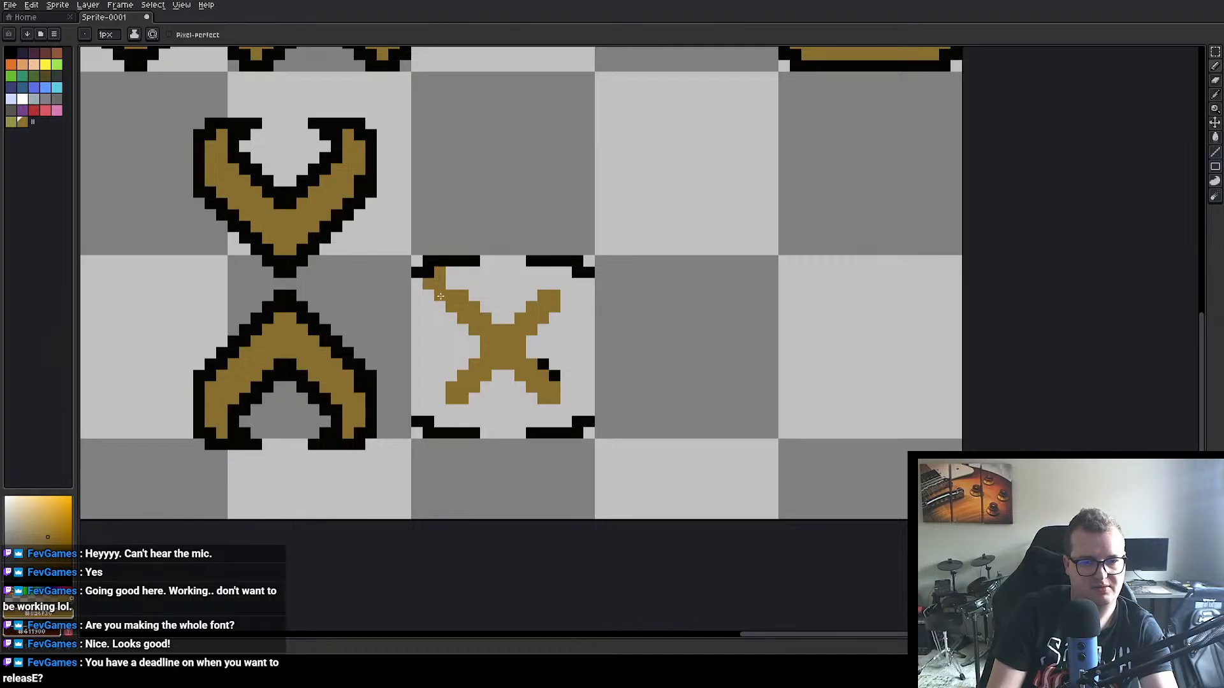
left_click(441, 295)
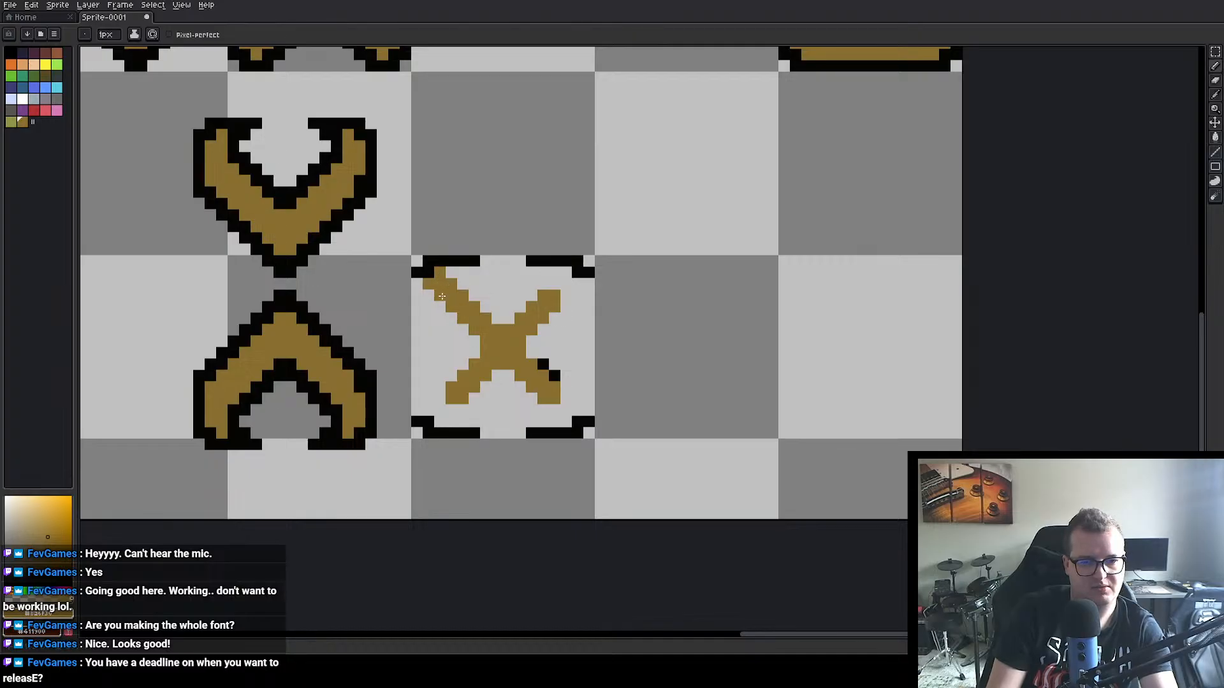
left_click(441, 400)
left_click(441, 410)
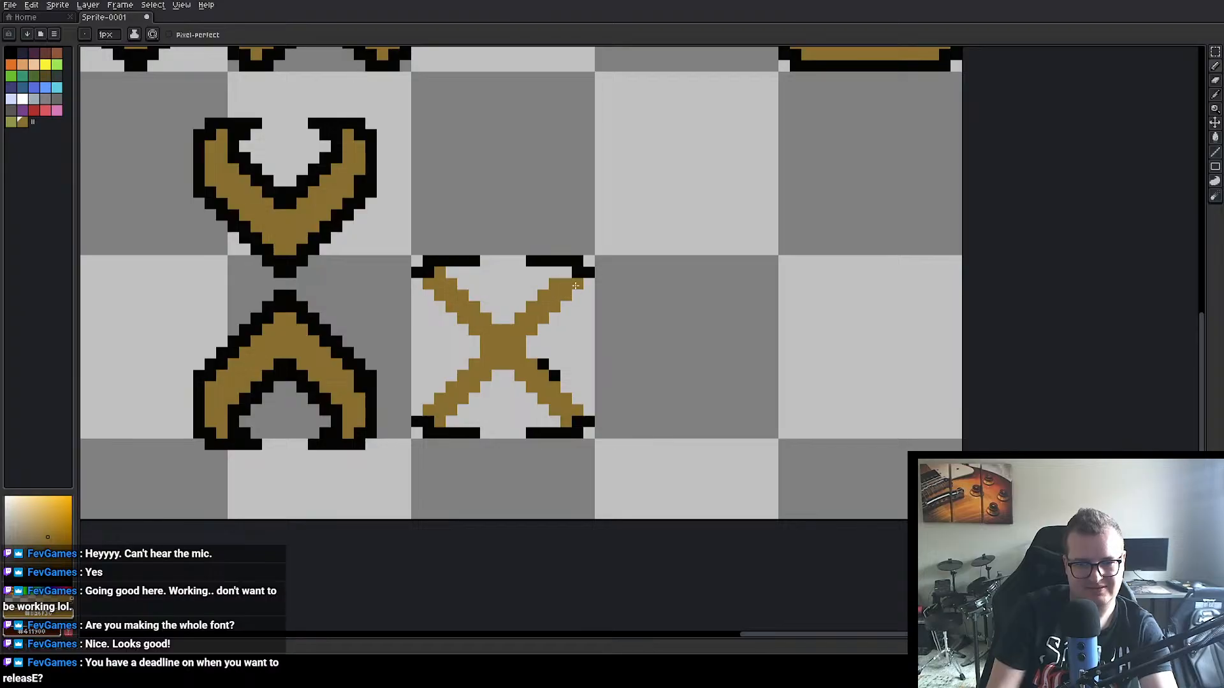
Step: Erase the horizontal black segments and outermost corner pixels, leaving small black caps at the tips of the X's four arms
key("i")
left_click(469, 258)
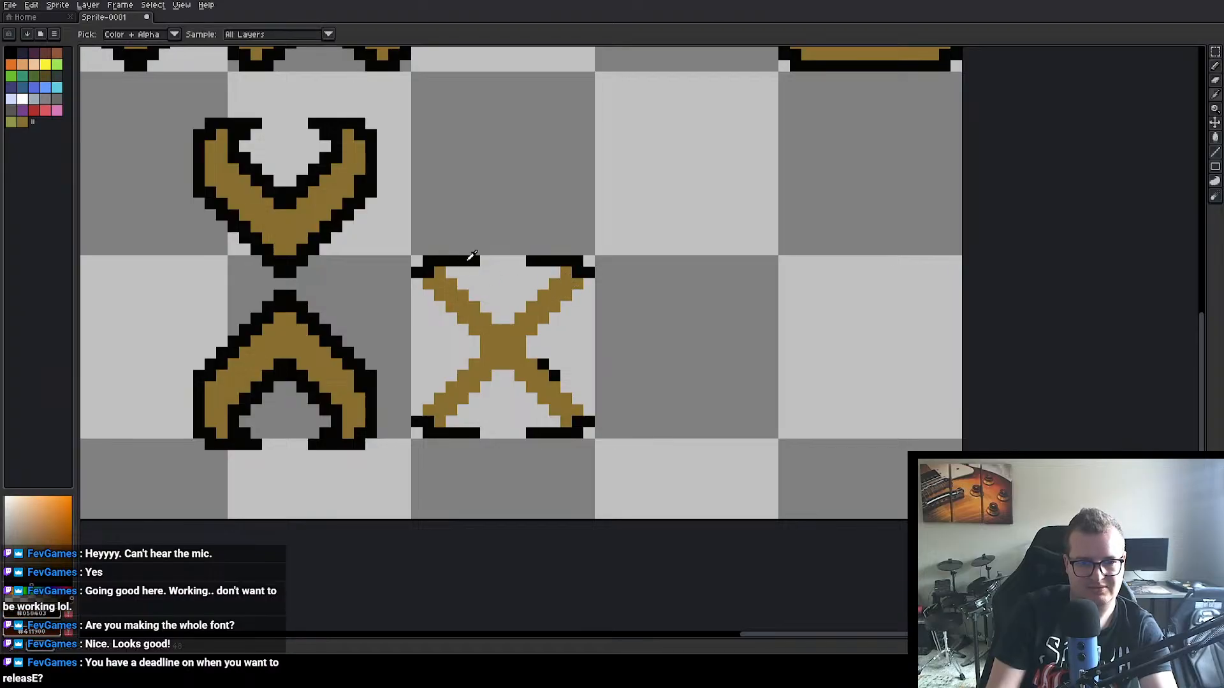
left_click(473, 273, "alt")
left_click_drag(451, 261, 557, 261)
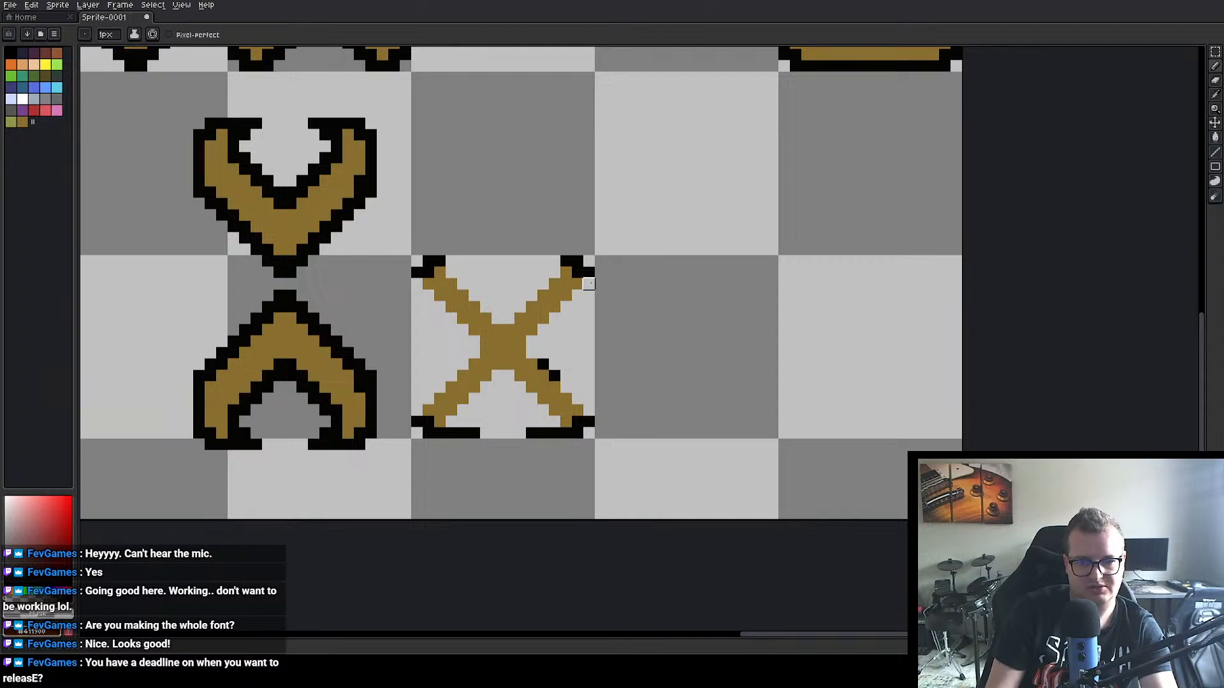
left_click(417, 272)
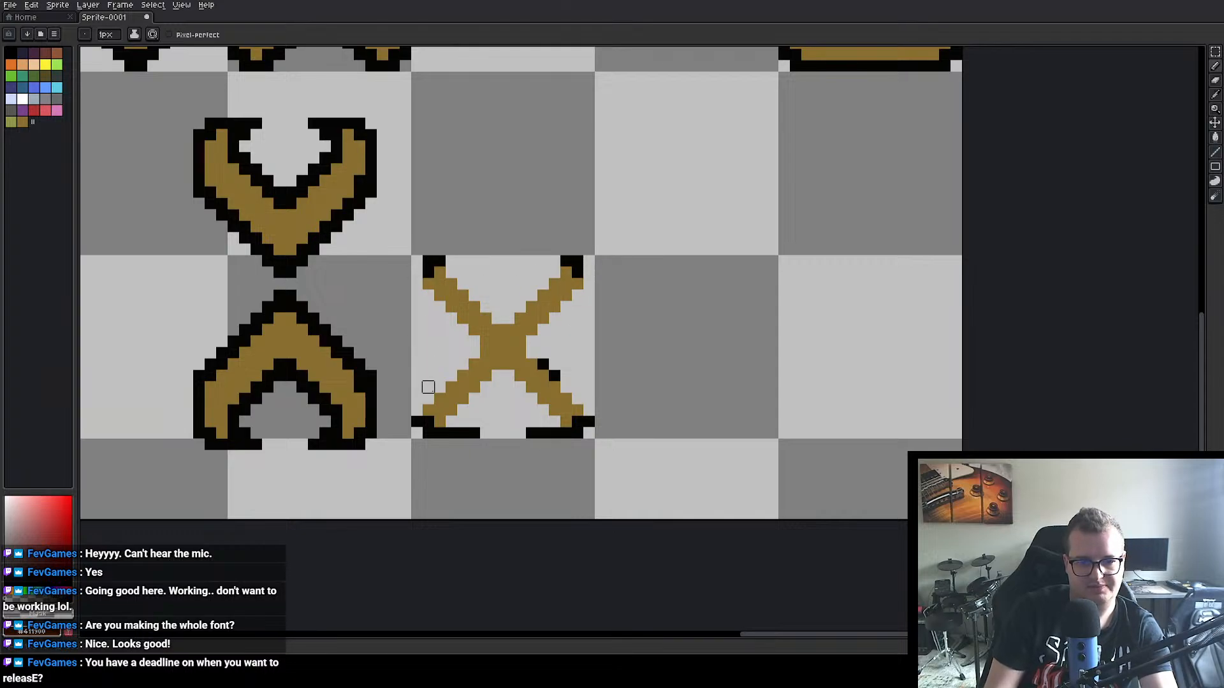
mouse_move(451, 433)
left_mouse_down()
mouse_move(417, 410)
mouse_move(451, 433)
mouse_move(577, 433)
left_mouse_up()
left_click(417, 421)
left_click(577, 433)
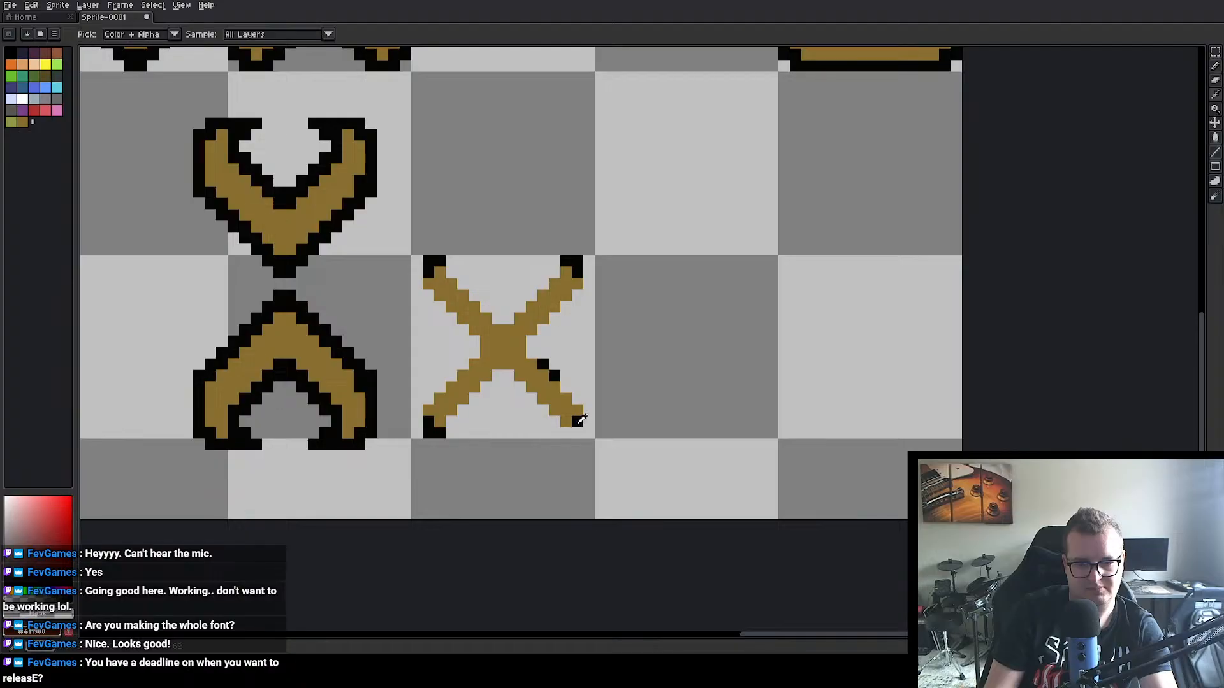
left_click(579, 420, "alt")
left_click(566, 433)
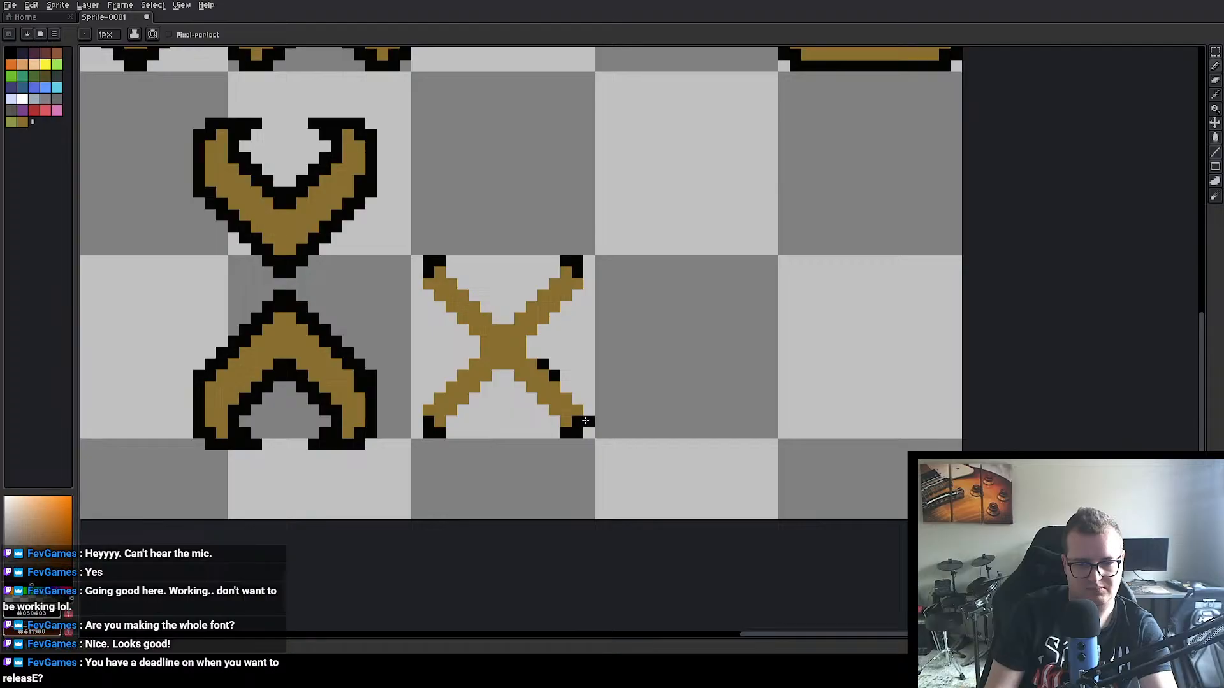
Step: Try adding two black pixels on the outer side of the X's lower-right tip, and undo them
left_click_drag(586, 421, 589, 412)
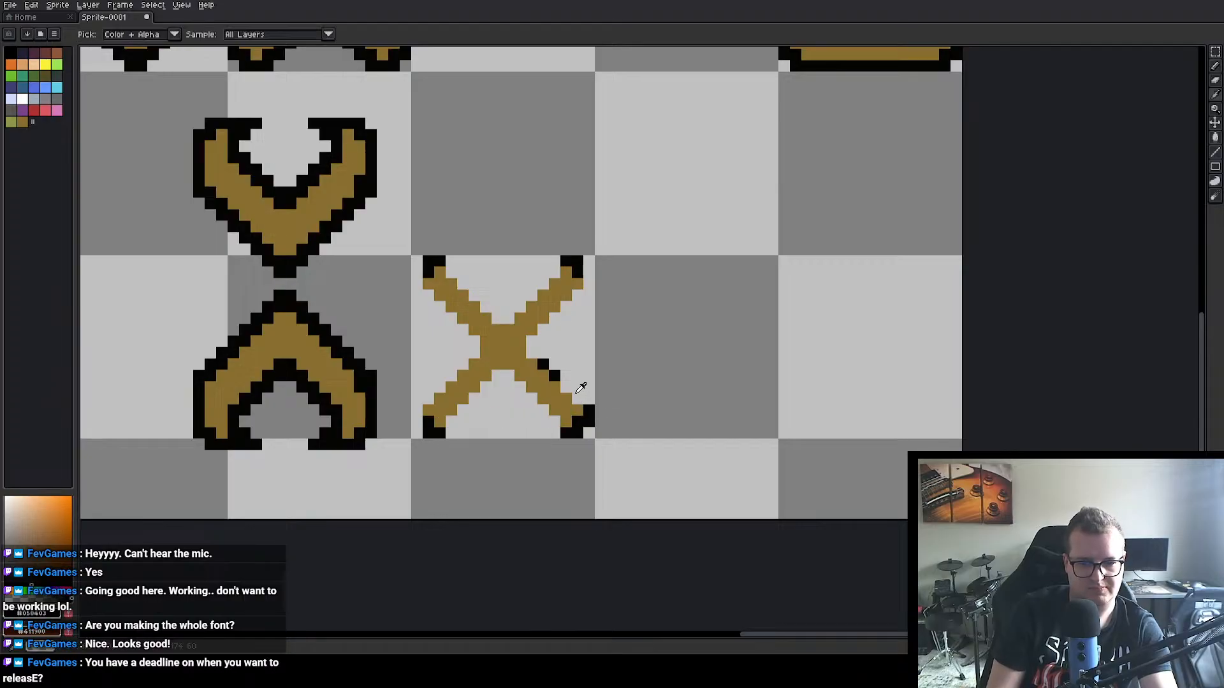
left_click(577, 391, "alt")
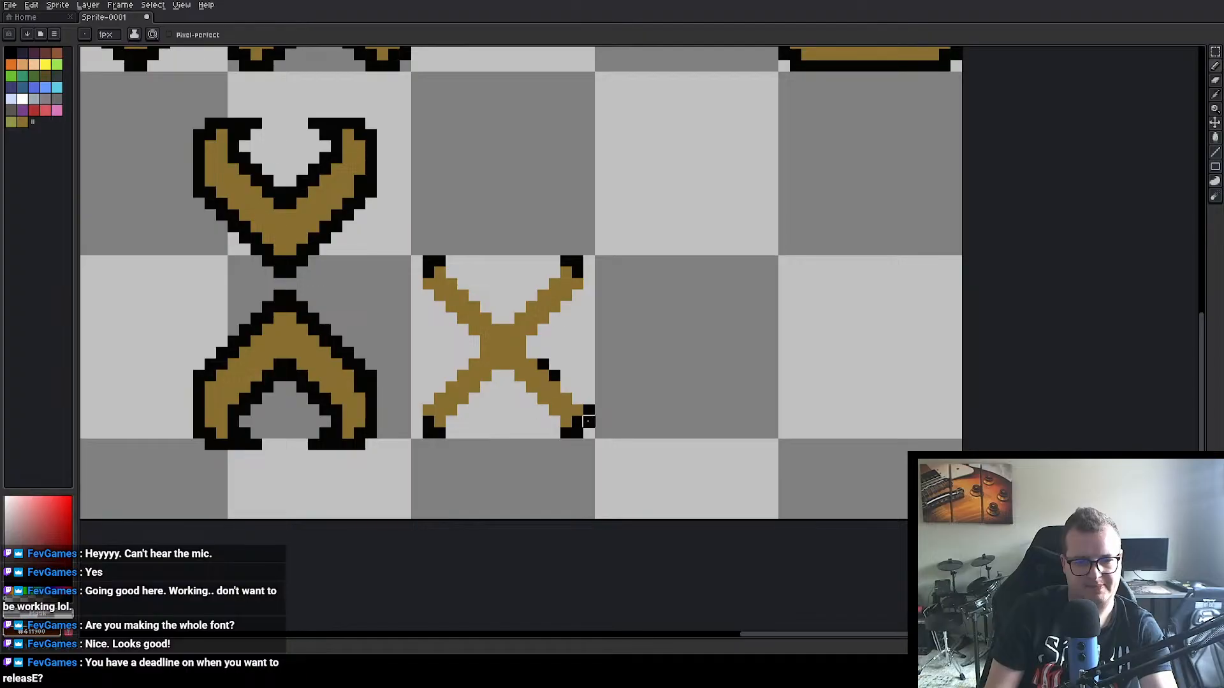
key("ctrl+z")
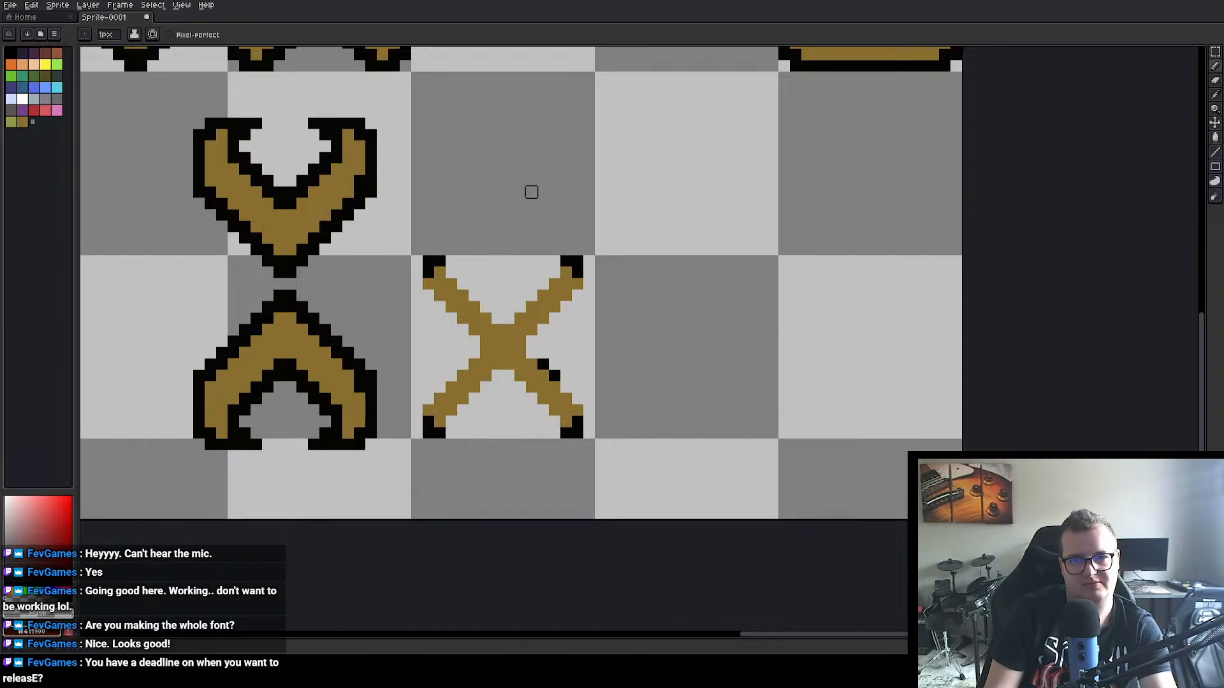
Step: Outline the outer side of each of the X's four arm tips with two black pixels along the cell's side edges
left_click(432, 272, "alt")
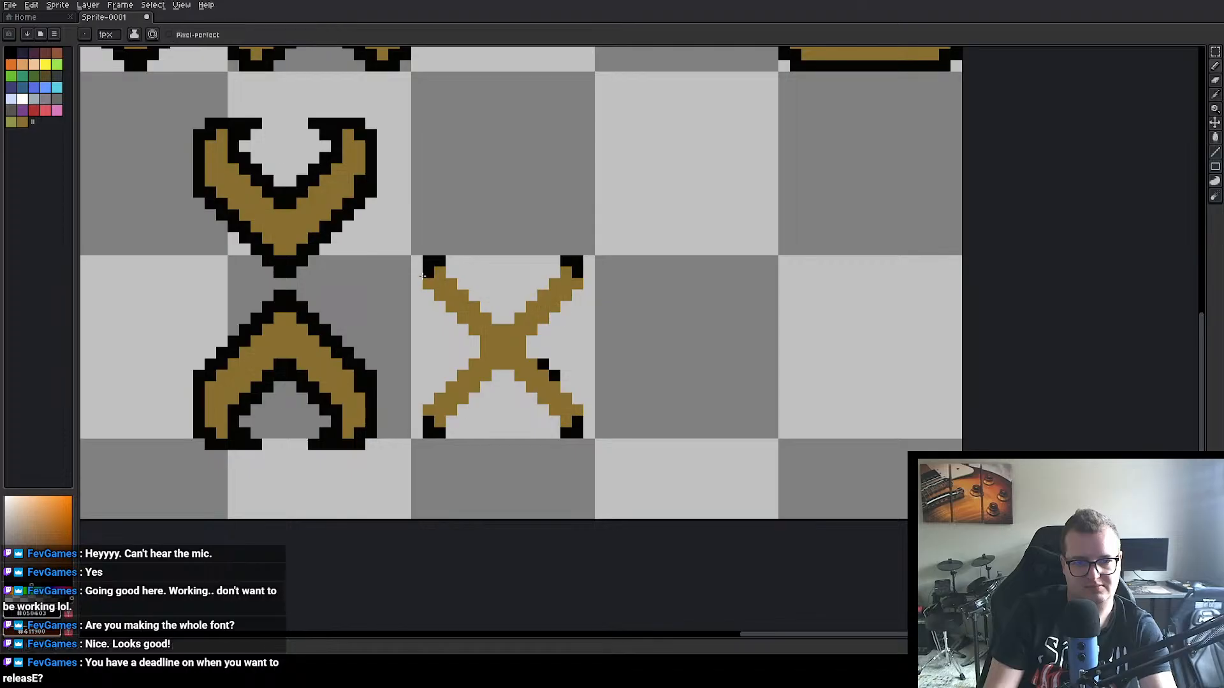
mouse_move(422, 277)
left_mouse_down()
mouse_move(453, 265)
mouse_move(417, 279)
left_mouse_up()
key("ctrl+z")
left_click(587, 281)
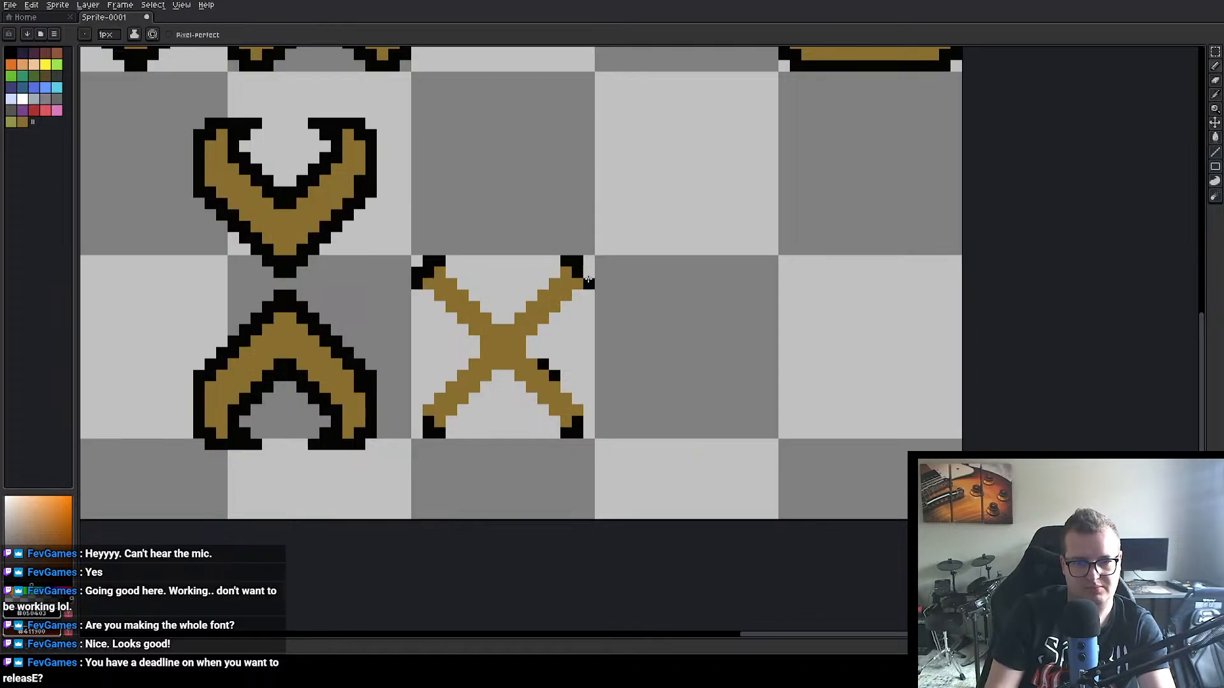
left_click(589, 273)
left_click_drag(589, 409, 589, 419)
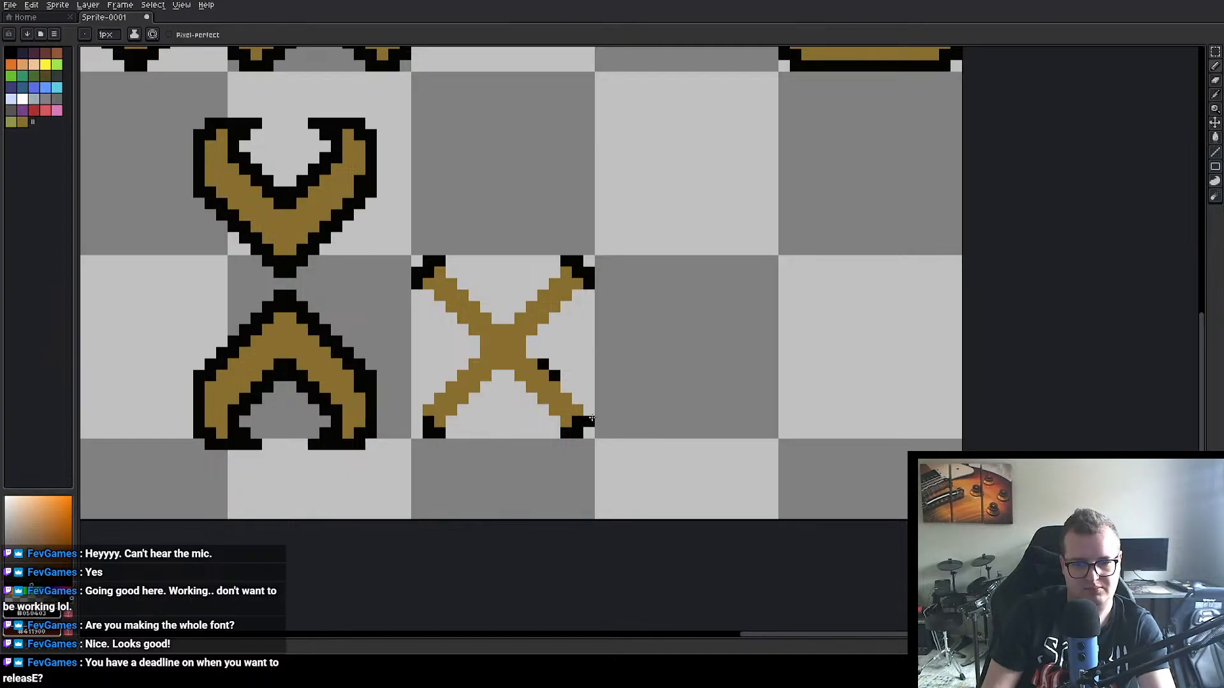
left_click(497, 432)
key("ctrl+z")
left_click(417, 419)
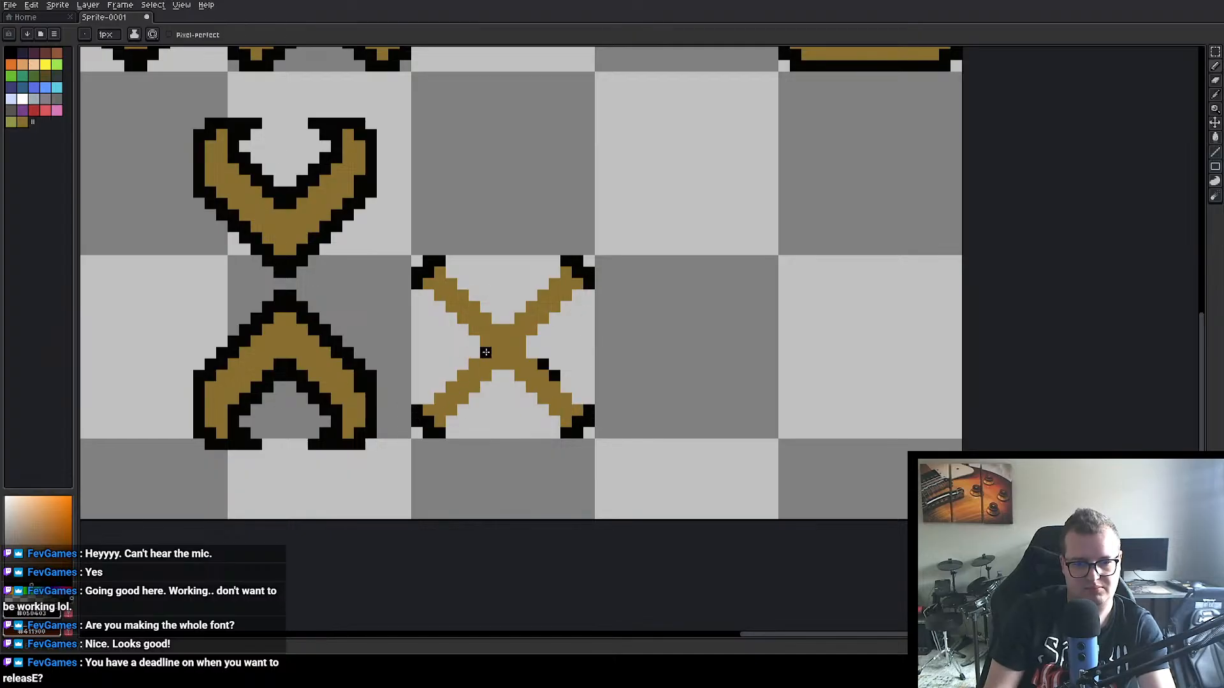
Step: Outline the X's left notch in black, following both left arms from their tips to the centre
left_click(419, 400)
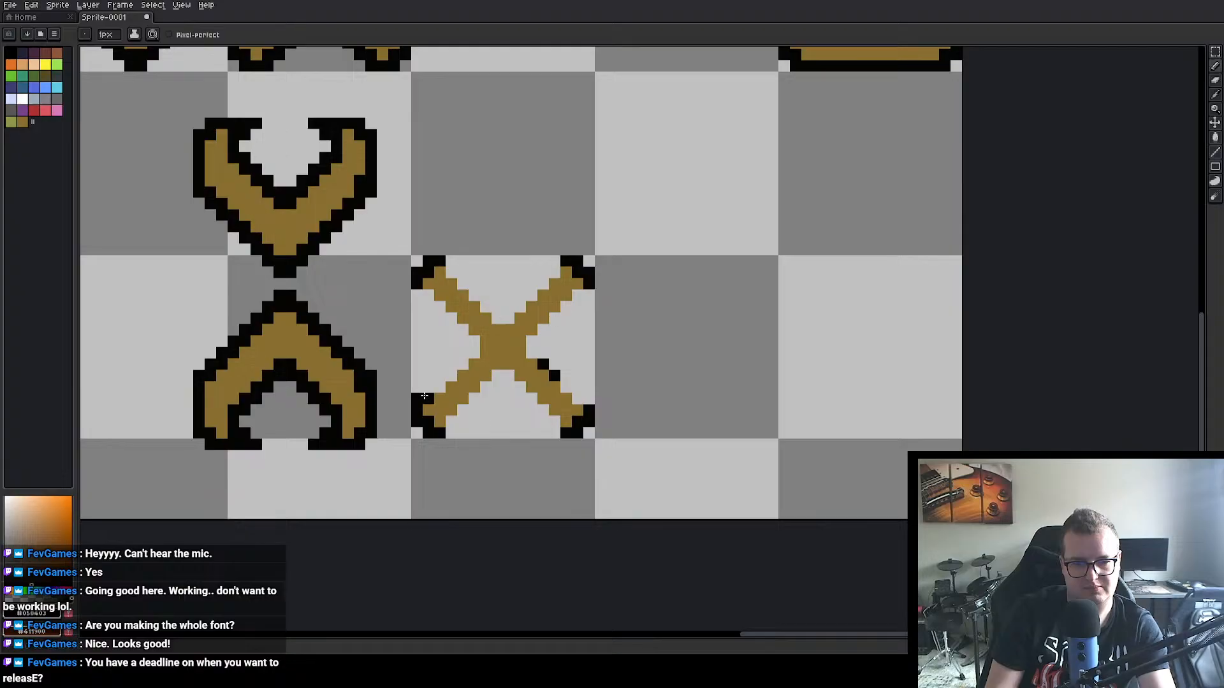
left_click_drag(424, 396, 473, 352)
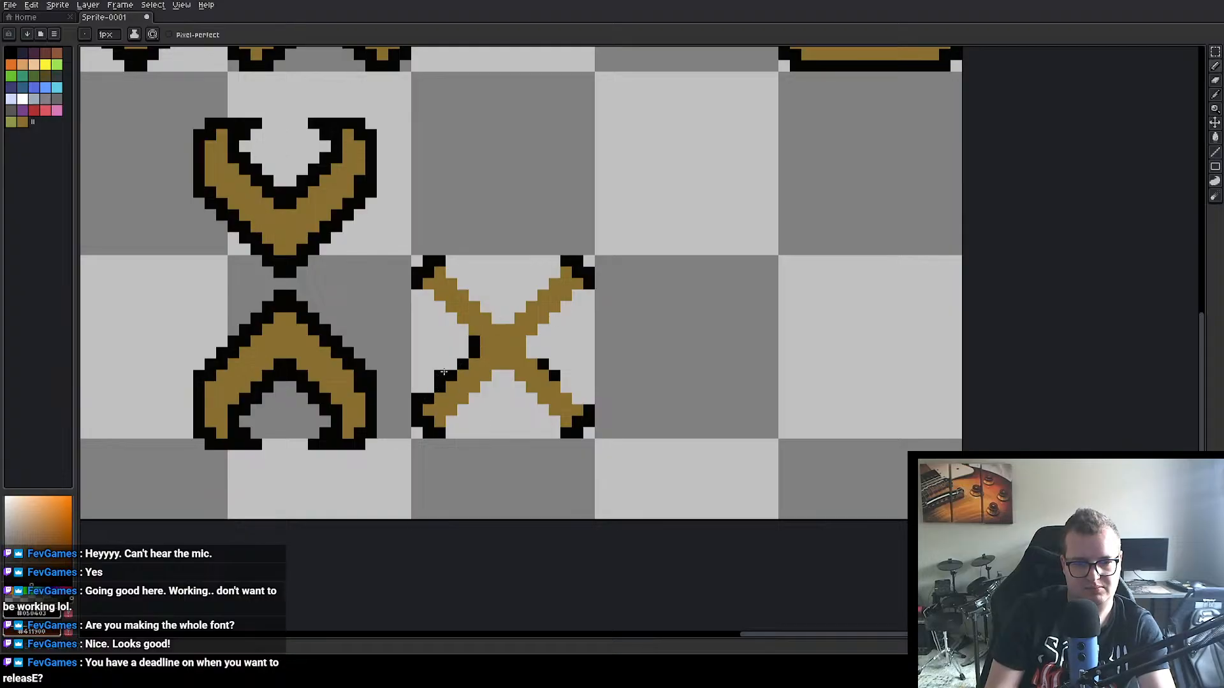
left_click_drag(431, 387, 448, 366)
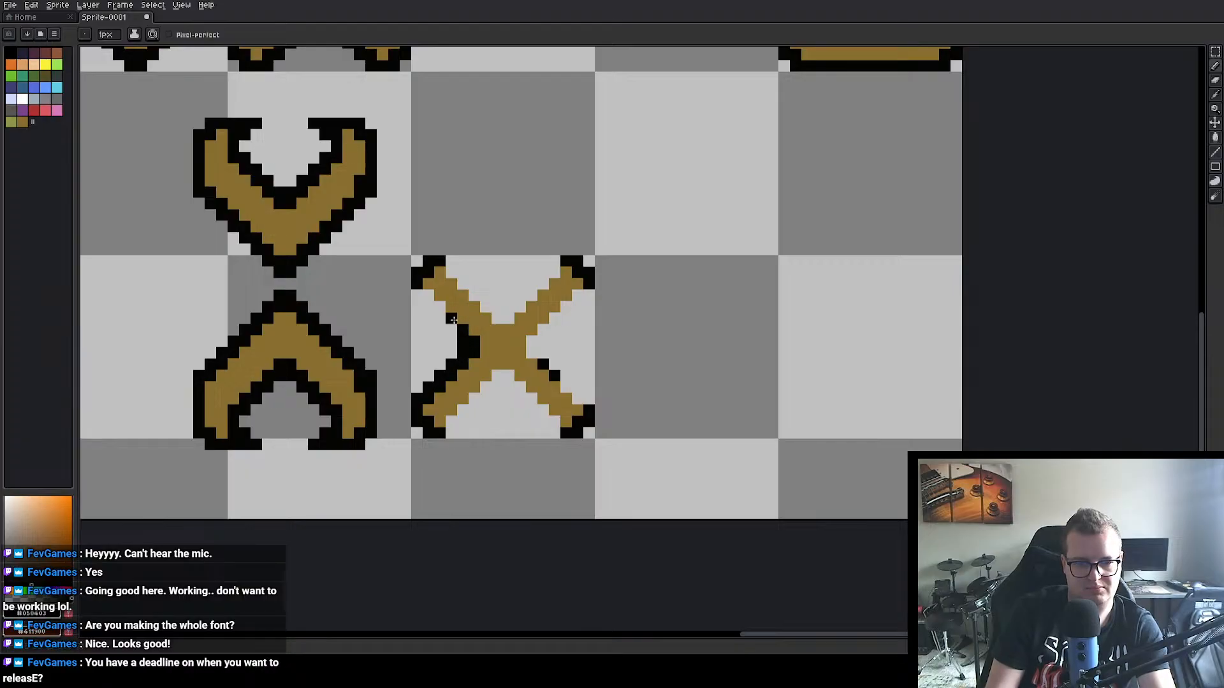
left_click_drag(452, 328, 432, 302)
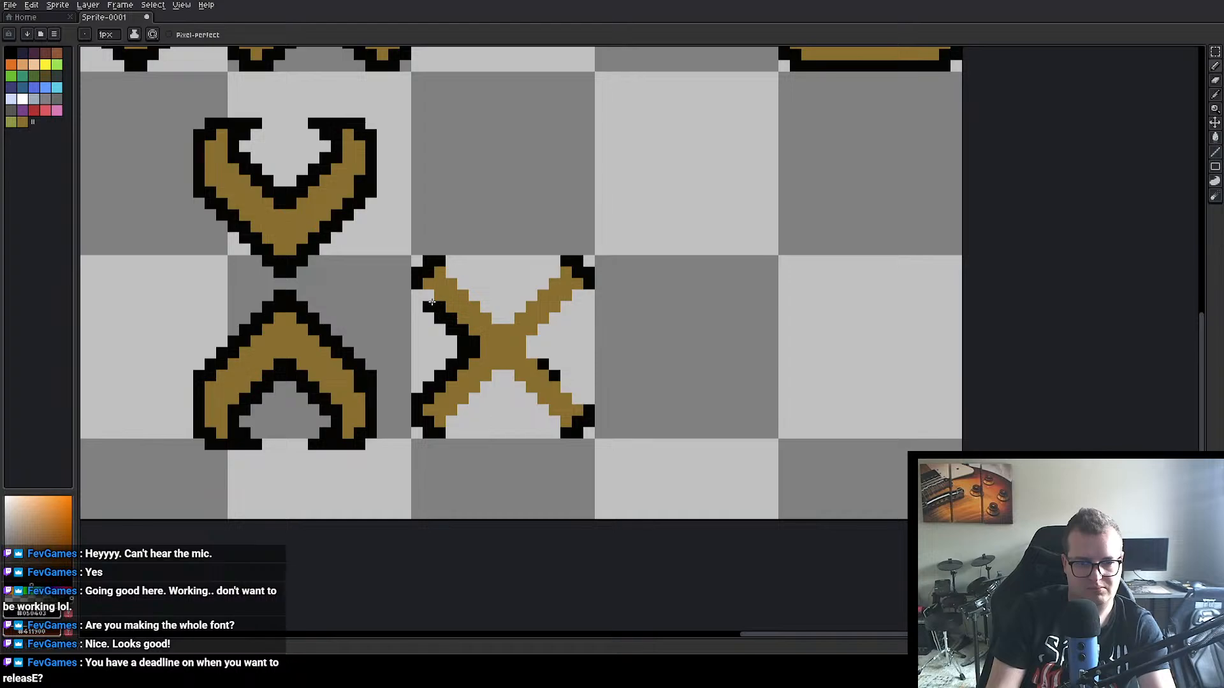
left_click(431, 297)
left_click(430, 304)
left_click(418, 297)
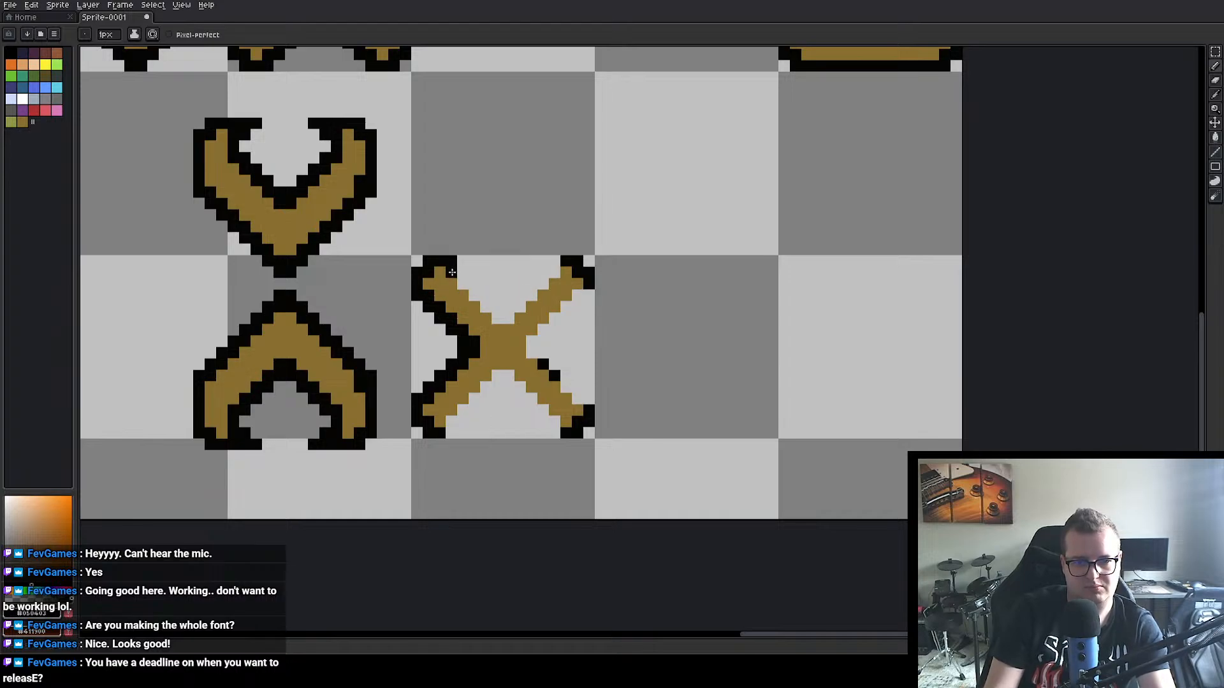
Step: Complete the X's black outline along the inner edges of its top, right and bottom notches
mouse_move(451, 272)
left_mouse_down()
mouse_move(496, 318)
mouse_move(546, 277)
left_mouse_up()
left_click(587, 295)
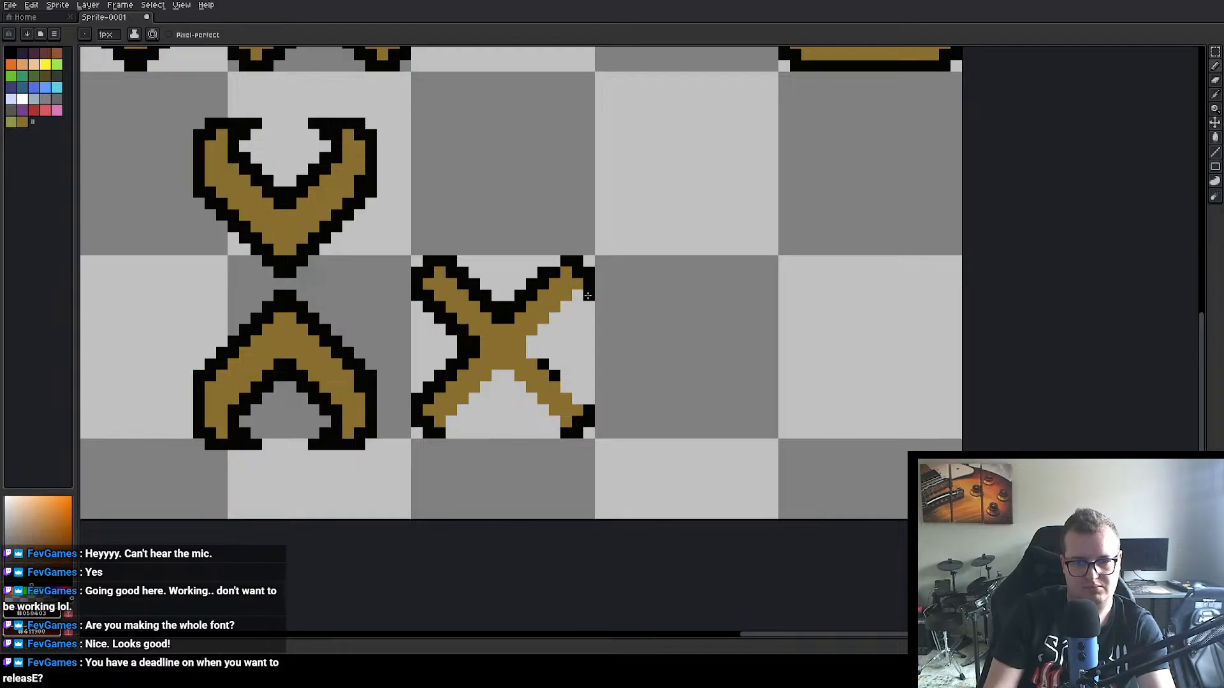
left_click(563, 316)
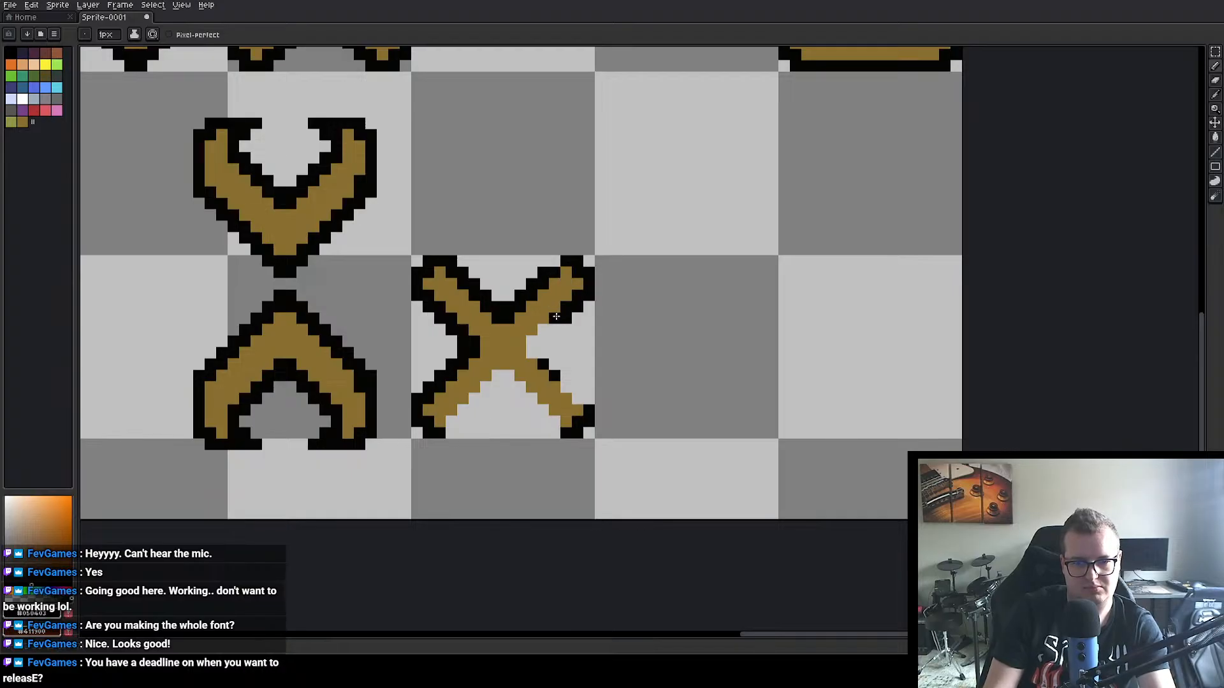
mouse_move(556, 316)
left_mouse_down()
mouse_move(533, 351)
mouse_move(597, 400)
mouse_move(551, 433)
mouse_move(501, 374)
mouse_move(449, 434)
left_mouse_up()
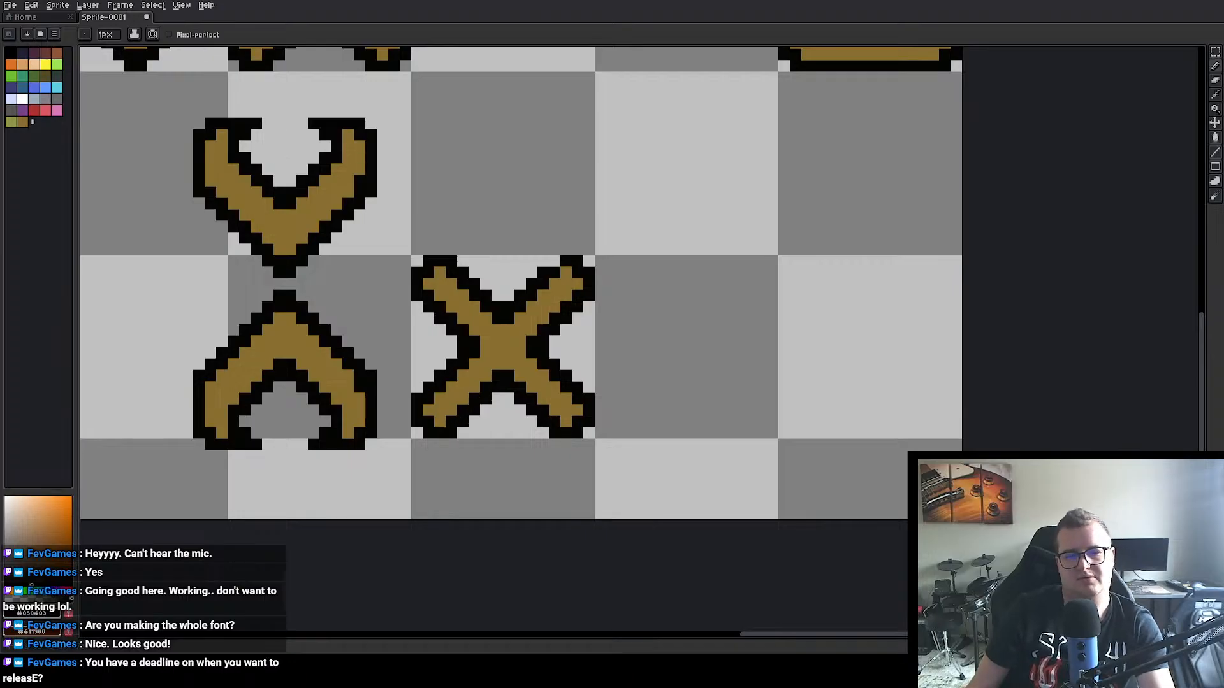
Step: Move the finished X up into the empty cell beside the W in the alphabet's second row
scroll(505, 187, "down", 3)
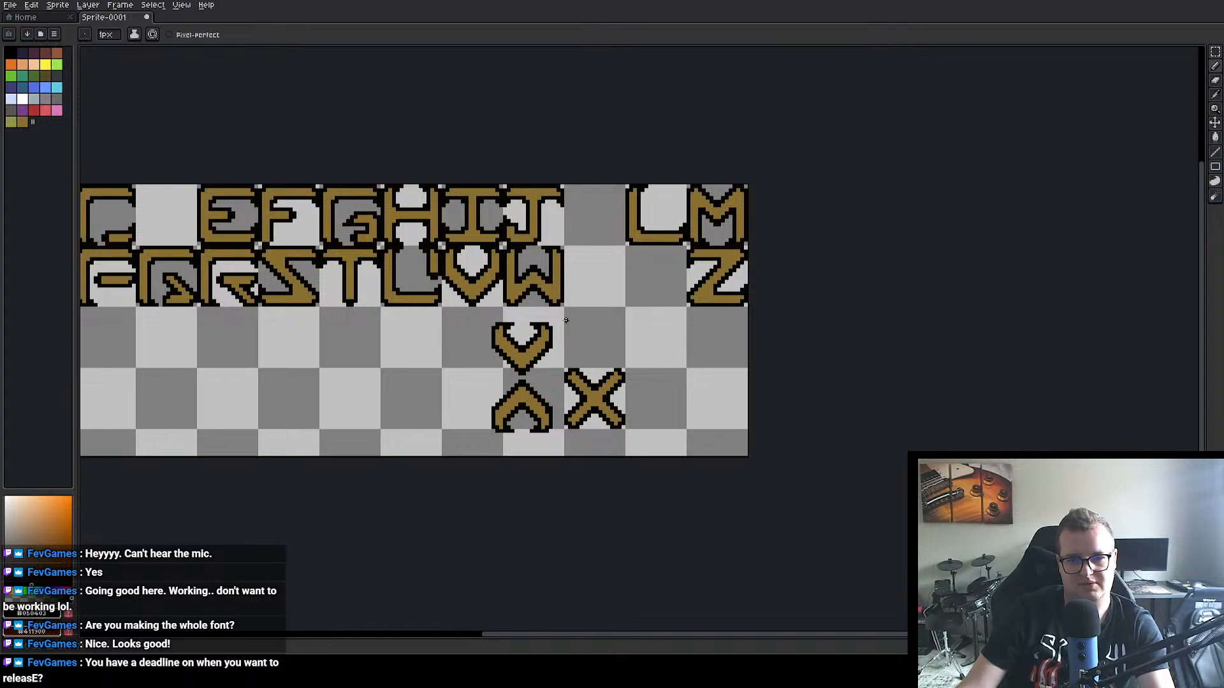
scroll(565, 320, "up", 1)
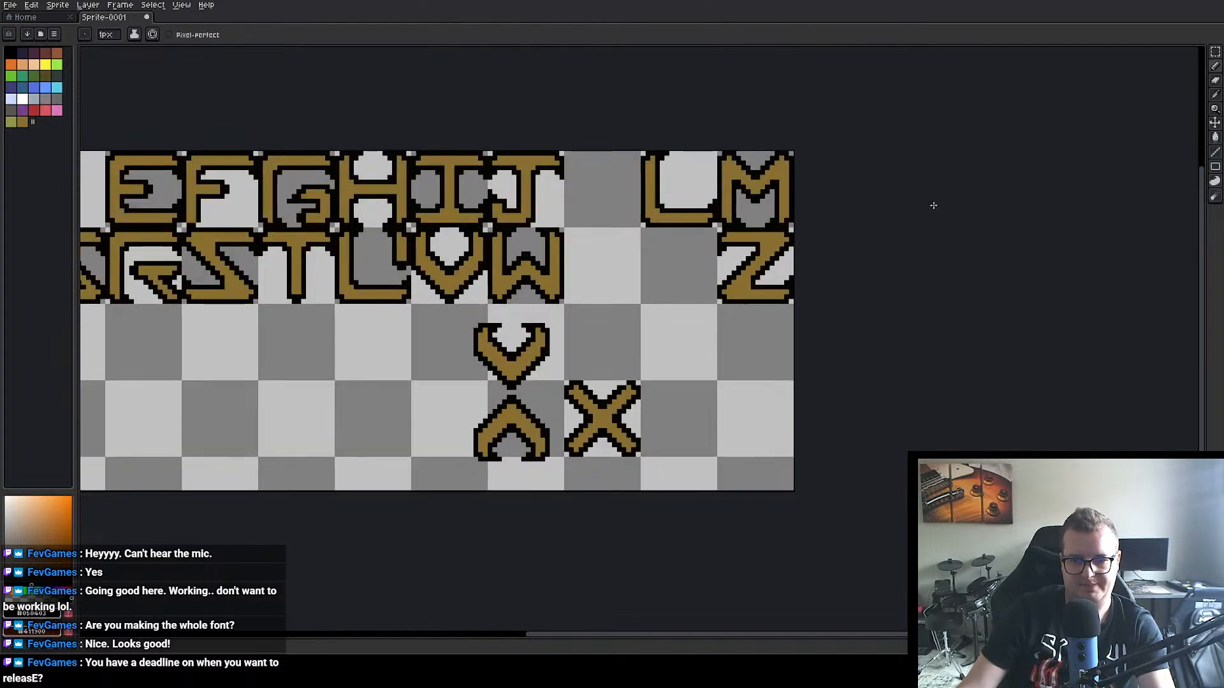
scroll(794, 313, "up", 2)
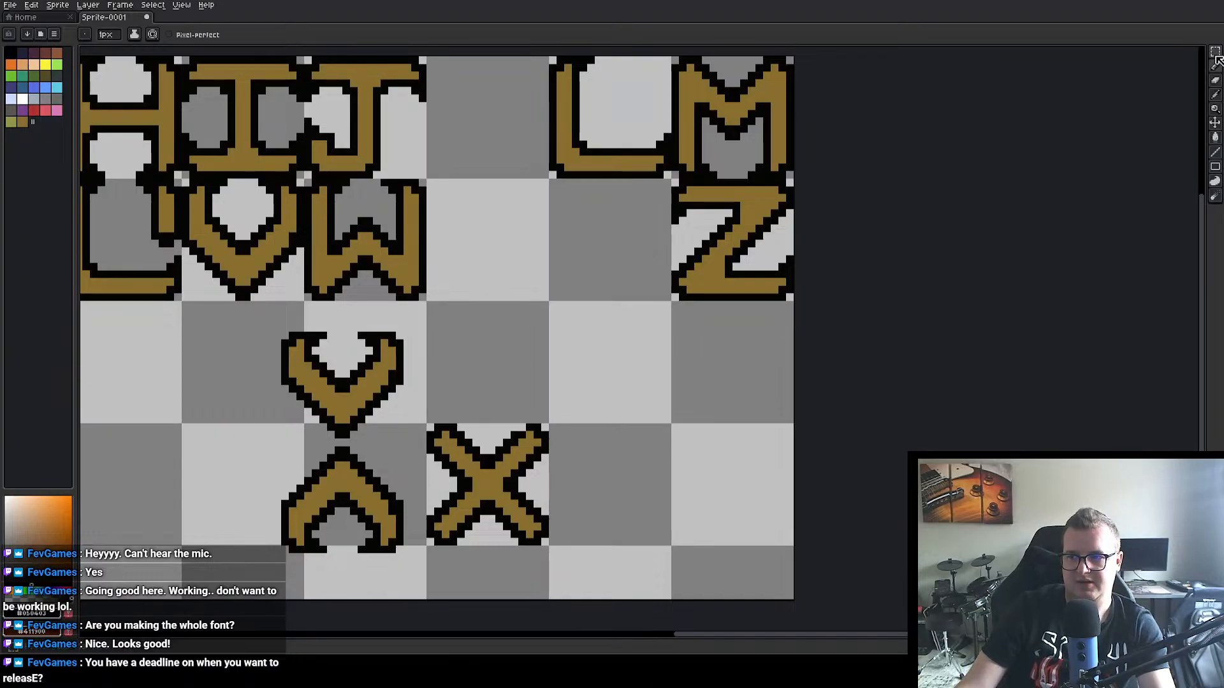
left_click(1214, 51)
left_click_drag(427, 425, 526, 298)
left_click(517, 422)
Step: Delete the upside-down V shape below the alphabet rows
scroll(517, 423, "down", 4)
left_click_drag(271, 388, 330, 382)
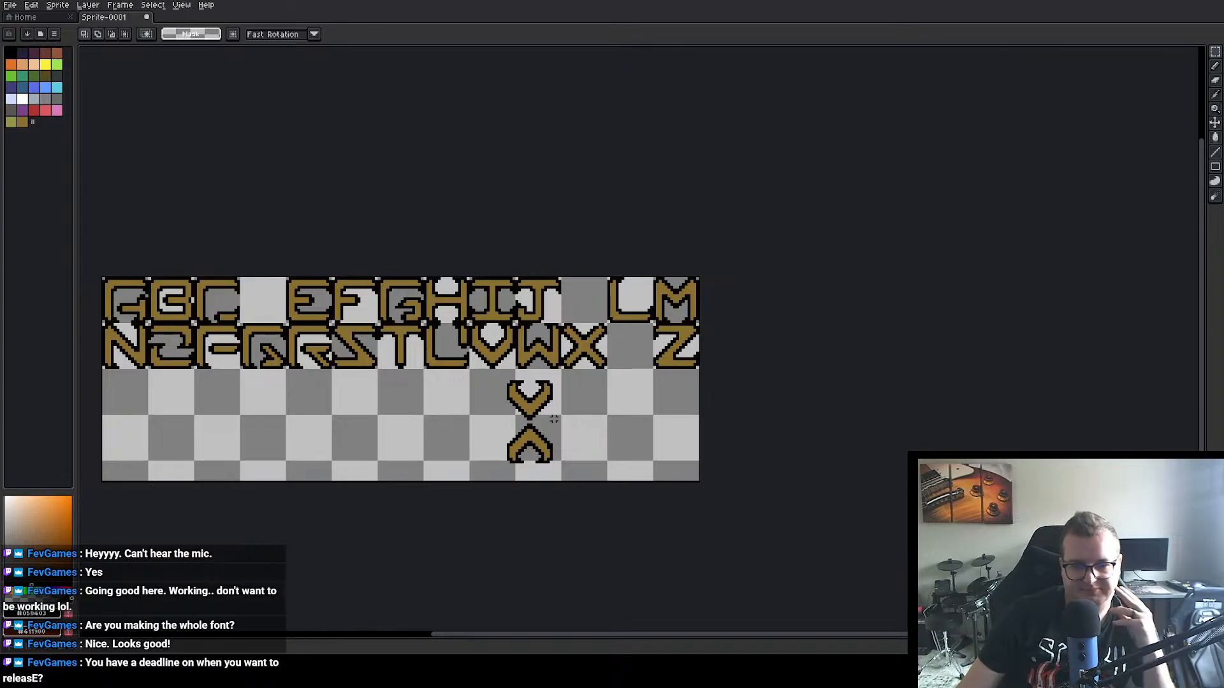
scroll(571, 417, "up", 1)
scroll(571, 417, "up", 1)
left_click_drag(576, 391, 567, 405)
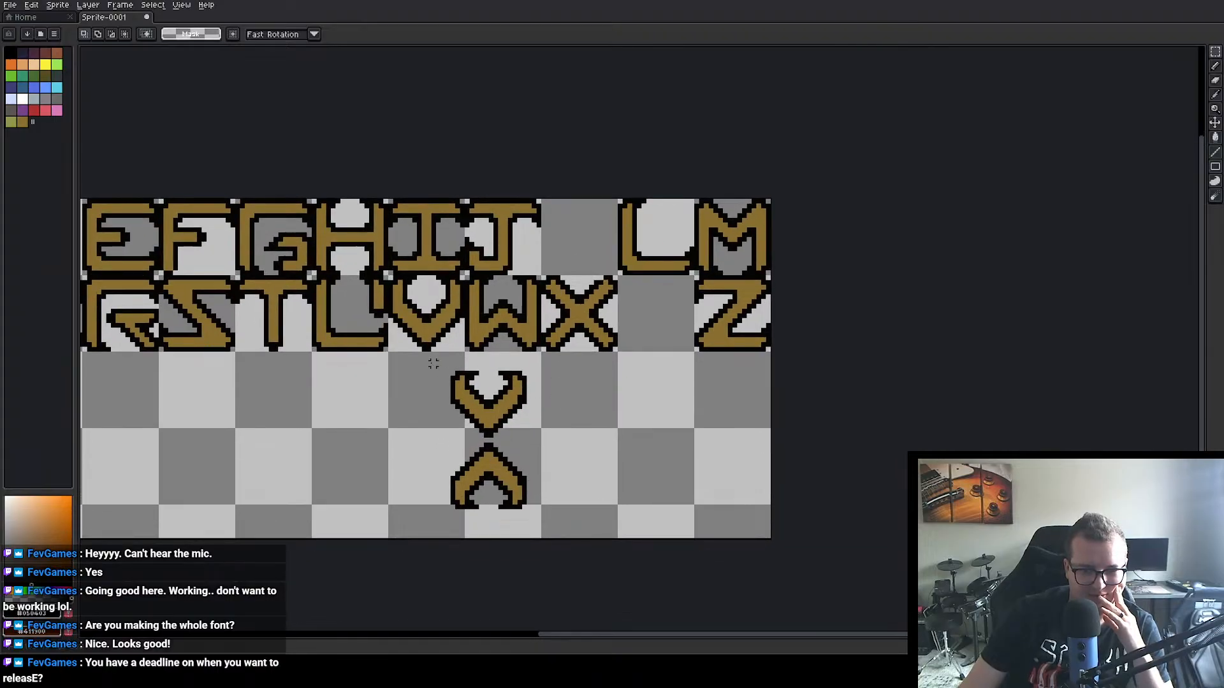
left_click_drag(419, 440, 543, 522)
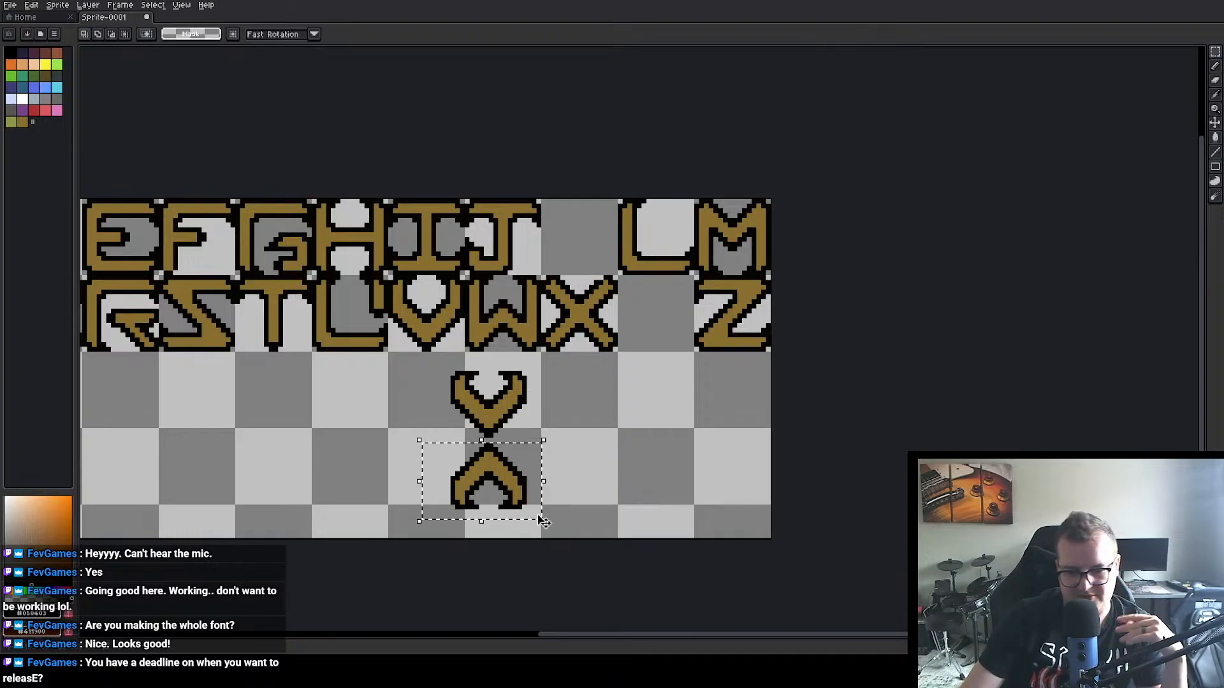
key("Delete")
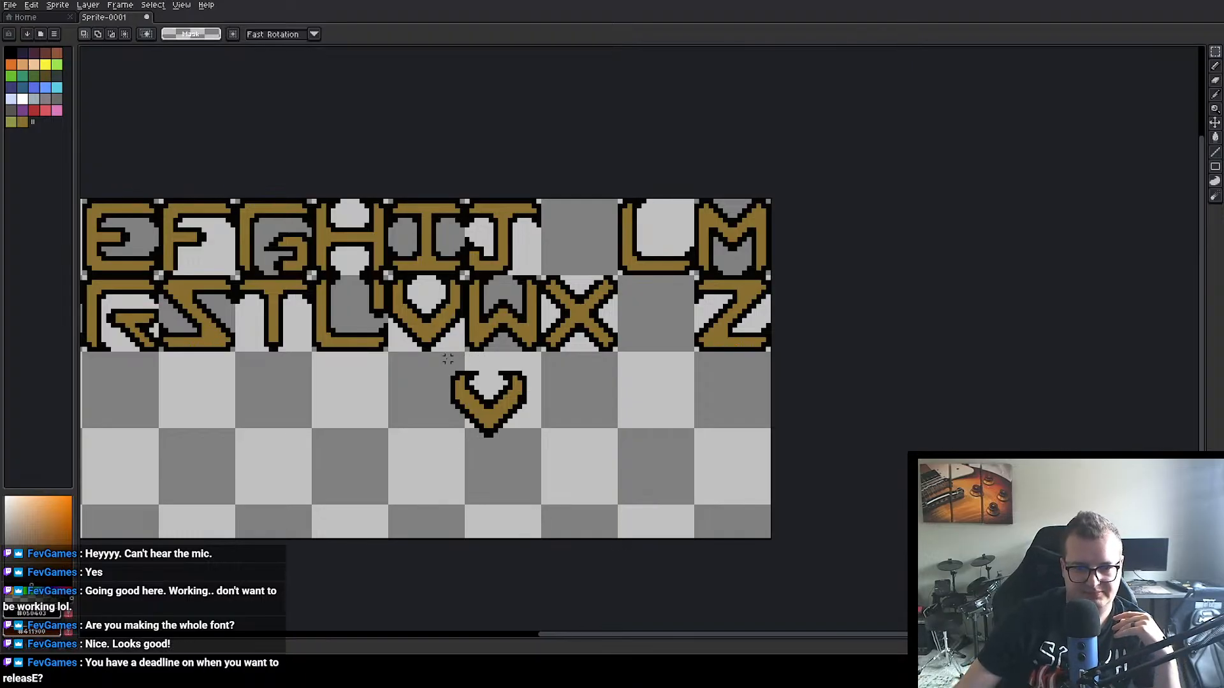
Step: Move the remaining V shape into the empty fourth-row cell two rows below the X, aligned with the cell's top
left_click_drag(430, 373, 624, 361)
left_click(673, 457)
scroll(686, 466, "up", 3)
scroll(464, 277, "down", 2)
left_click_drag(364, 254, 477, 260)
scroll(532, 363, "up", 2)
Step: Extend the V shape's tip downward with a two-pixel-wide brown stem and outline the stem in black to form a Y
left_click(609, 294, "alt")
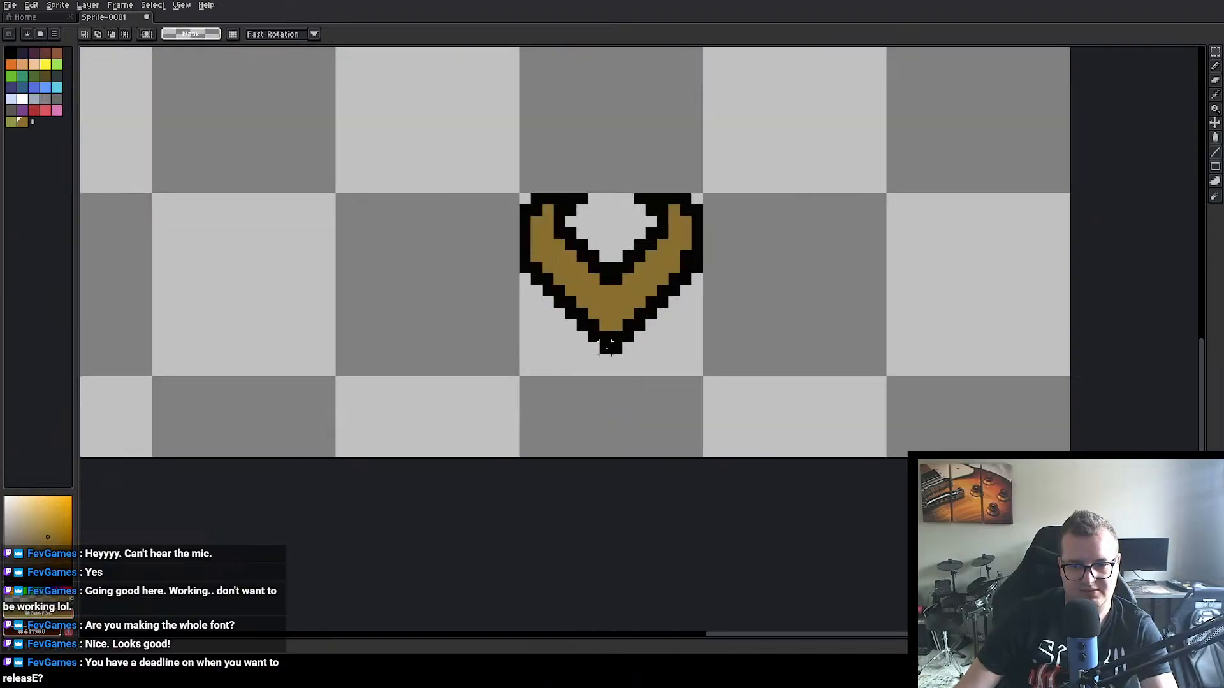
key("b")
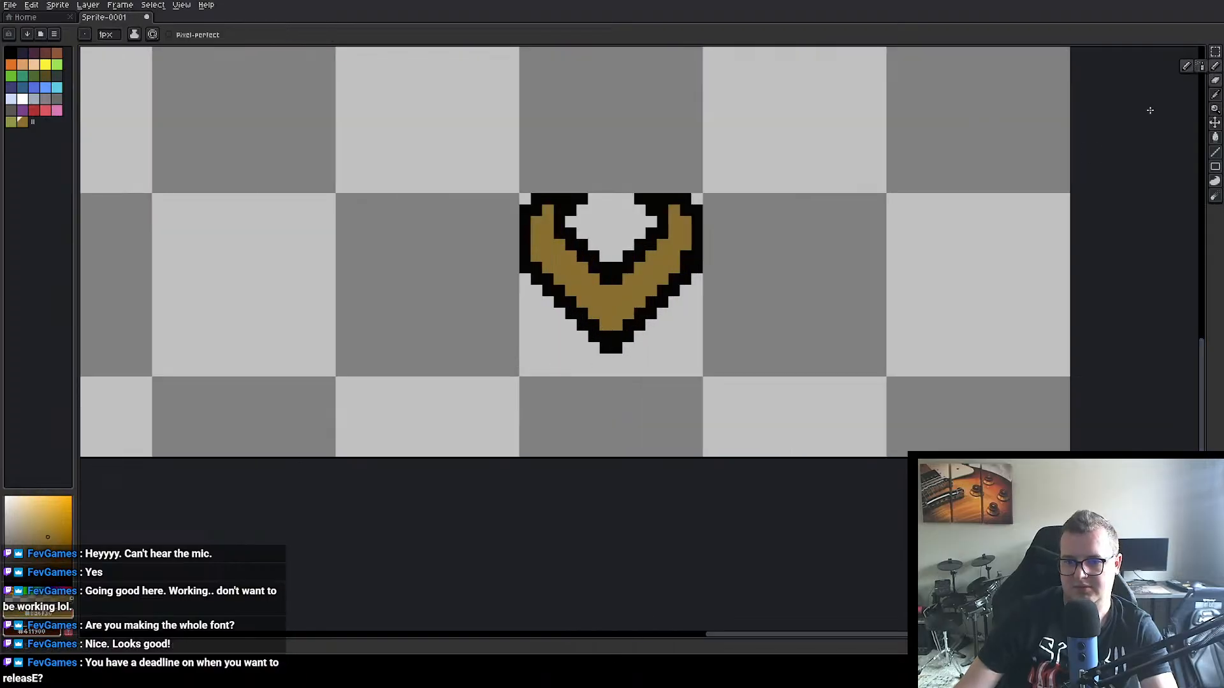
right_click(628, 327)
left_click(606, 336)
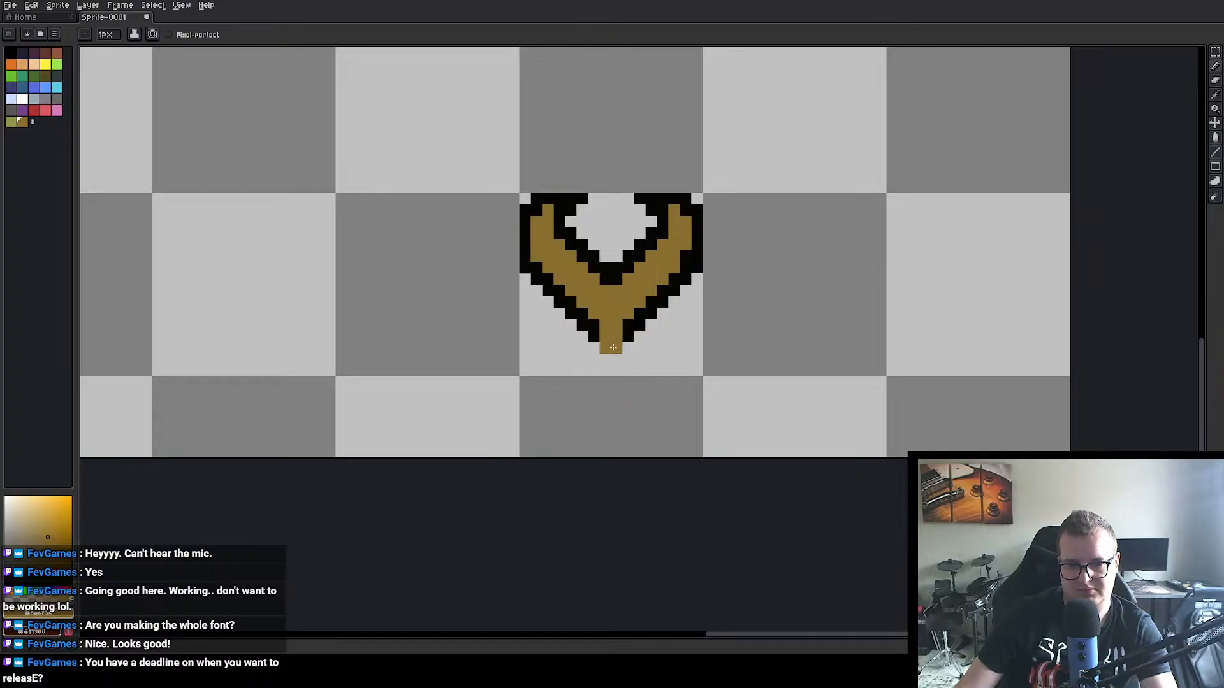
left_click(611, 359)
left_click(632, 336, "alt")
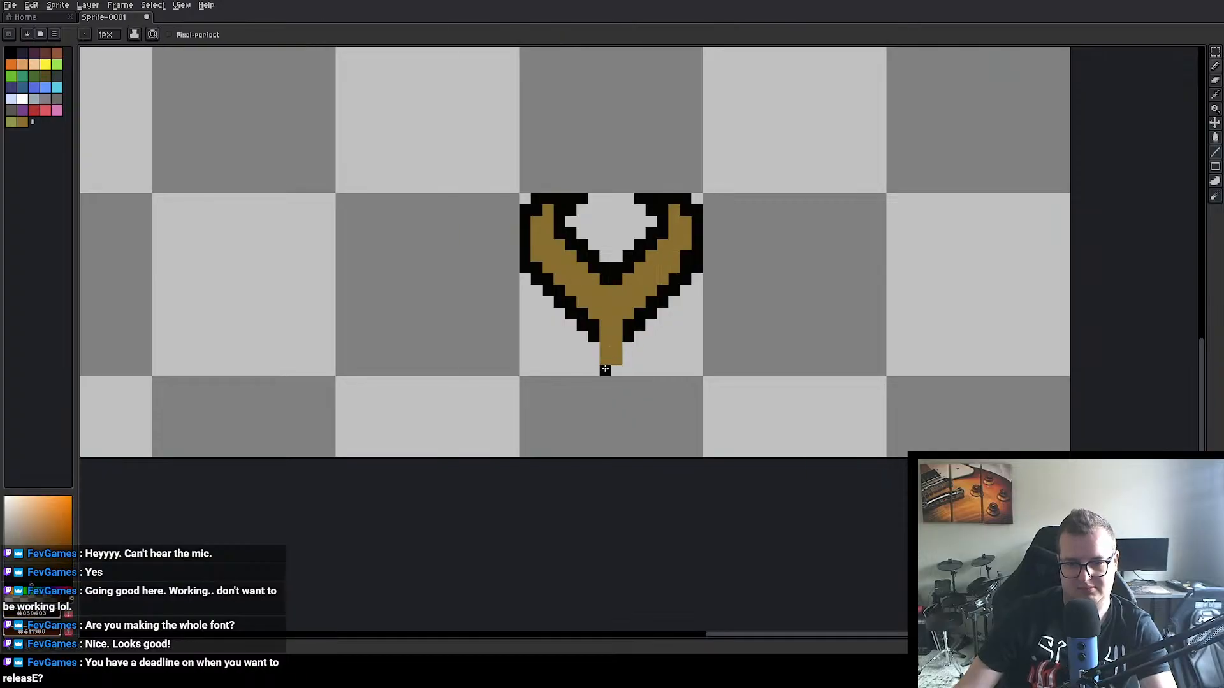
left_click_drag(605, 370, 617, 371)
mouse_move(415, 234)
left_mouse_down()
mouse_move(489, 385)
mouse_move(711, 432)
mouse_move(719, 404)
mouse_move(663, 369)
left_mouse_up()
mouse_move(844, 506)
left_mouse_down()
mouse_move(880, 494)
mouse_move(848, 483)
mouse_move(866, 481)
left_mouse_up()
left_click(858, 473, "alt")
scroll(866, 482, "down", 2)
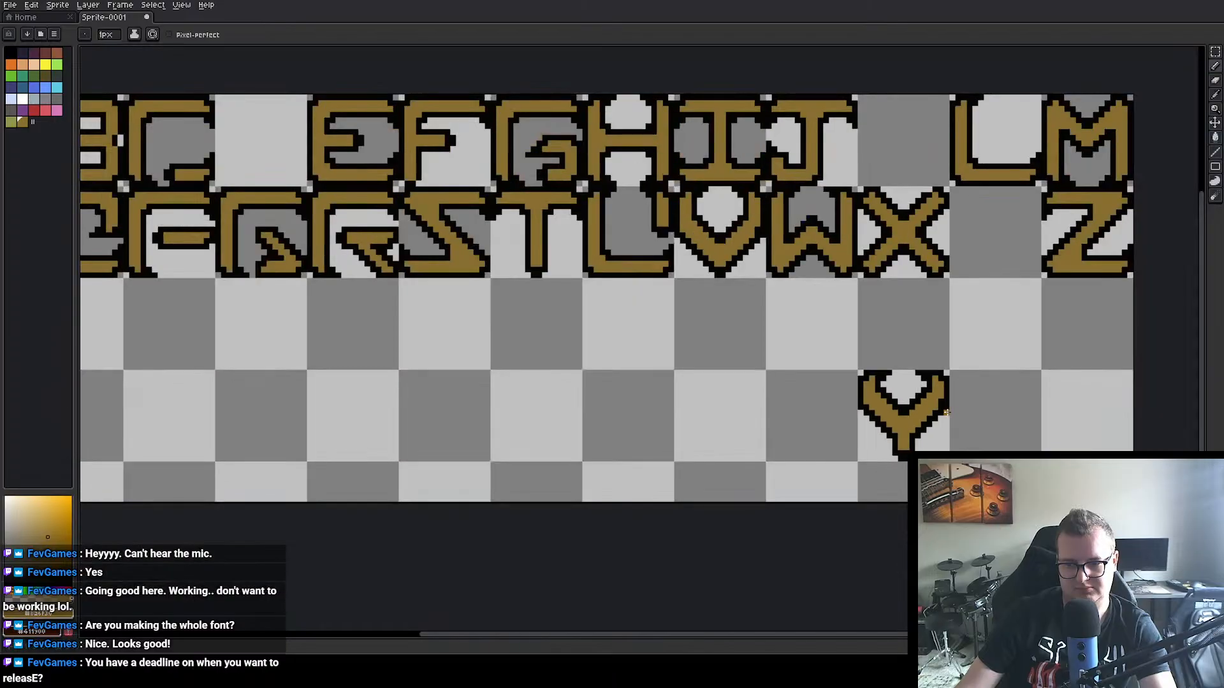
Step: Move the finished Y into the empty cell between the X and Z
left_click(1214, 52)
left_click_drag(690, 374, 835, 258)
left_click(806, 369)
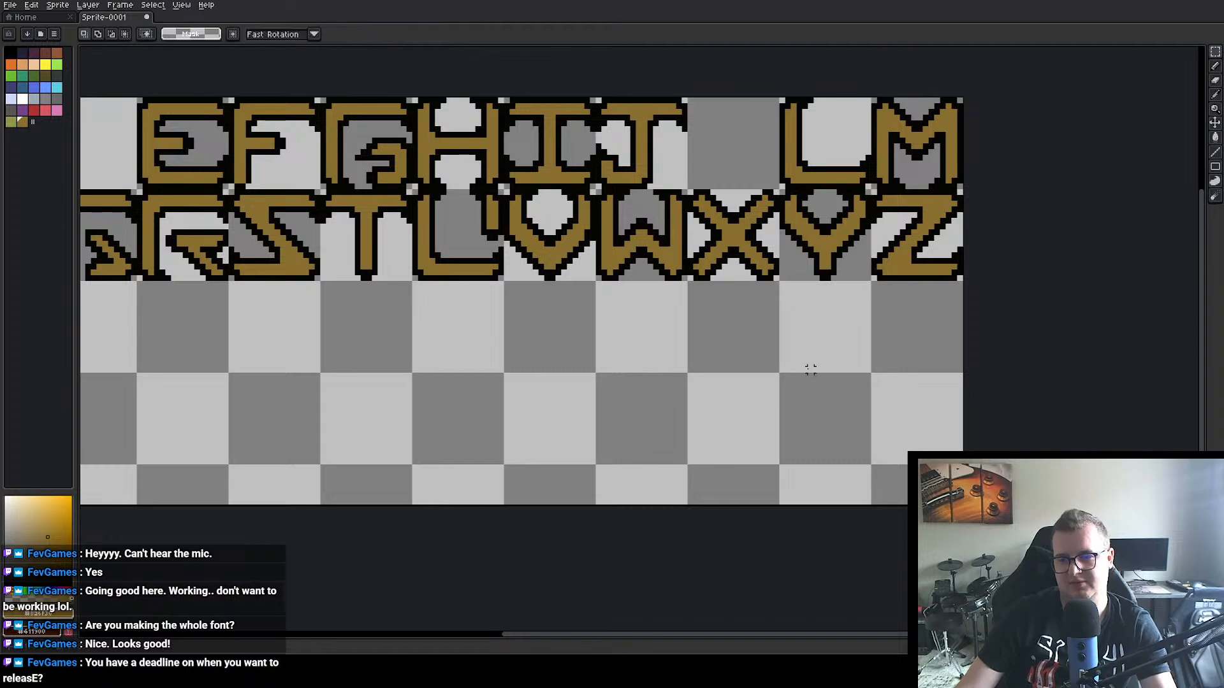
Step: Move the B from the first row straight down into the fourth-row cell at position 16, 48
scroll(806, 369, "down", 3)
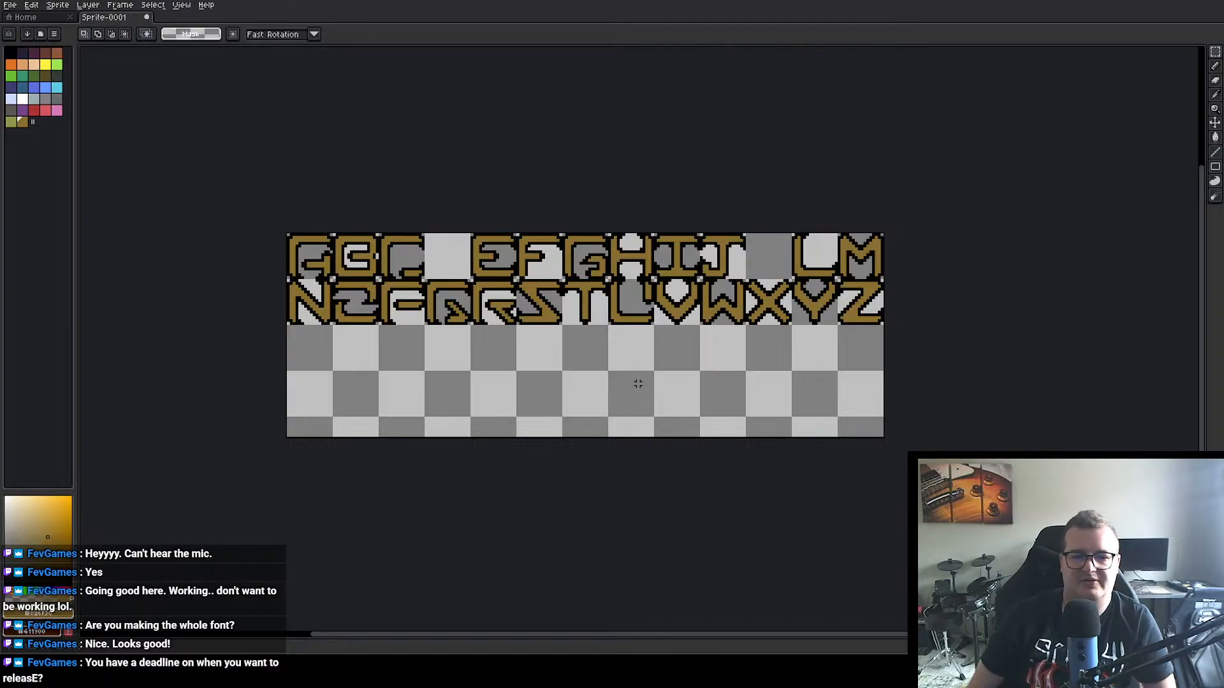
scroll(412, 387, "up", 1)
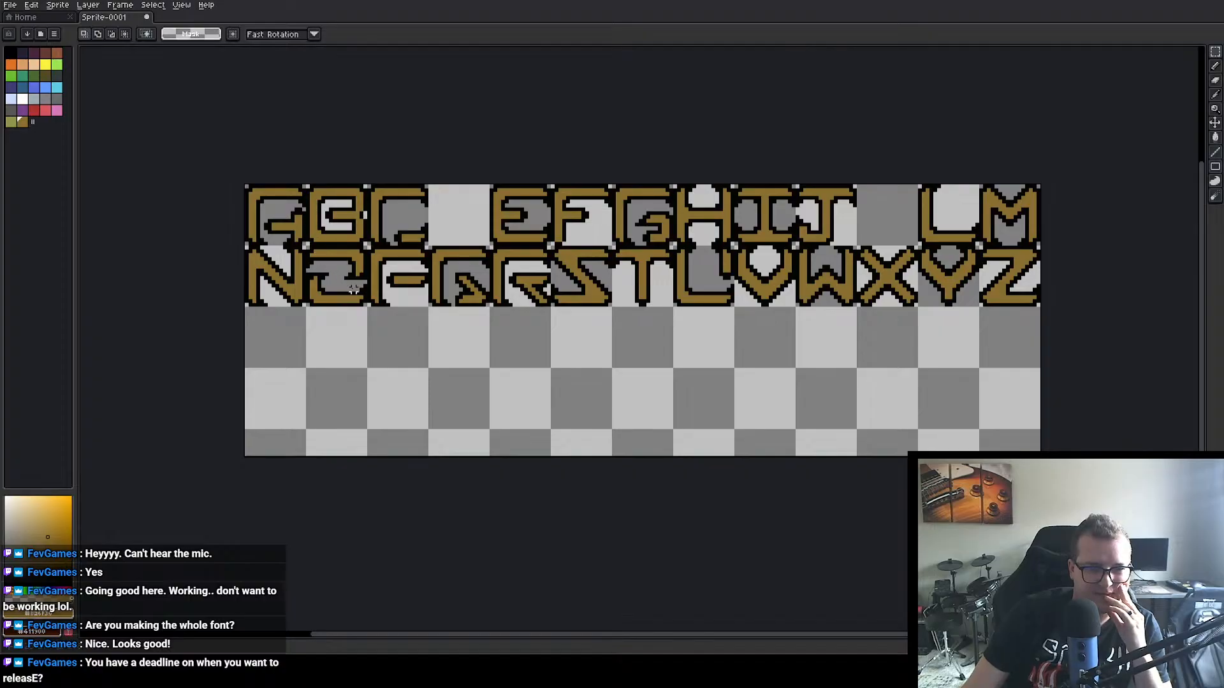
scroll(354, 288, "up", 1)
left_click_drag(330, 249, 382, 285)
left_click_drag(336, 165, 408, 503)
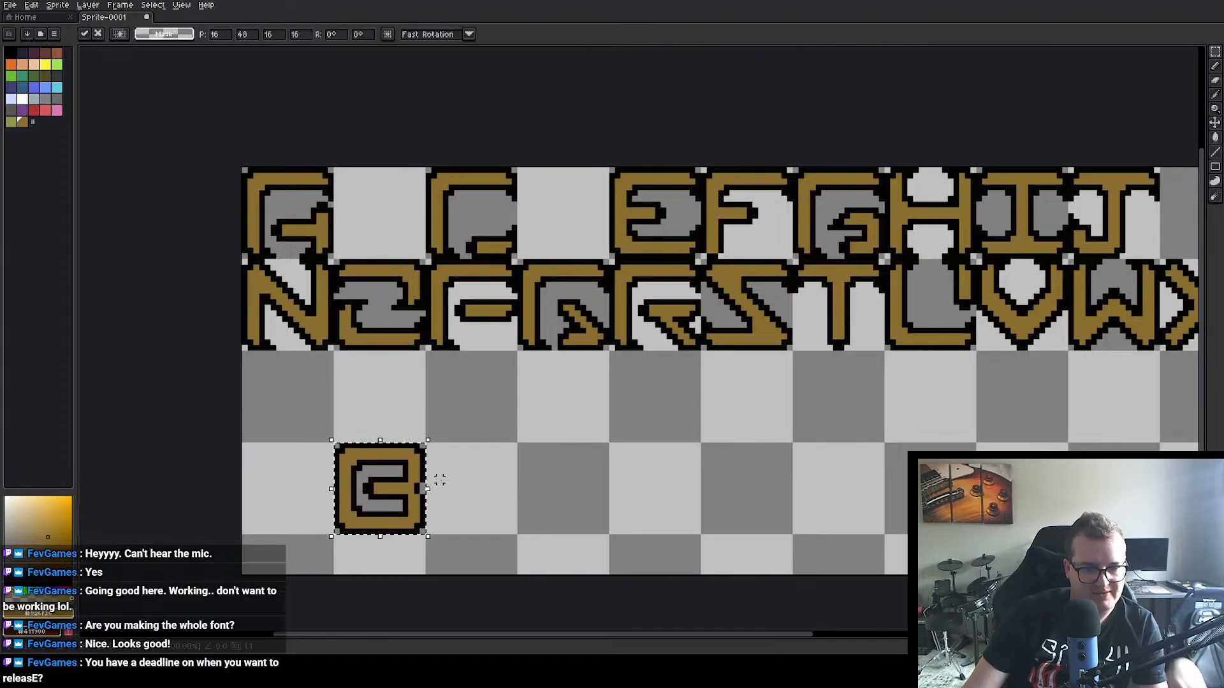
scroll(437, 486, "up", 1)
left_click_drag(438, 396, 474, 396)
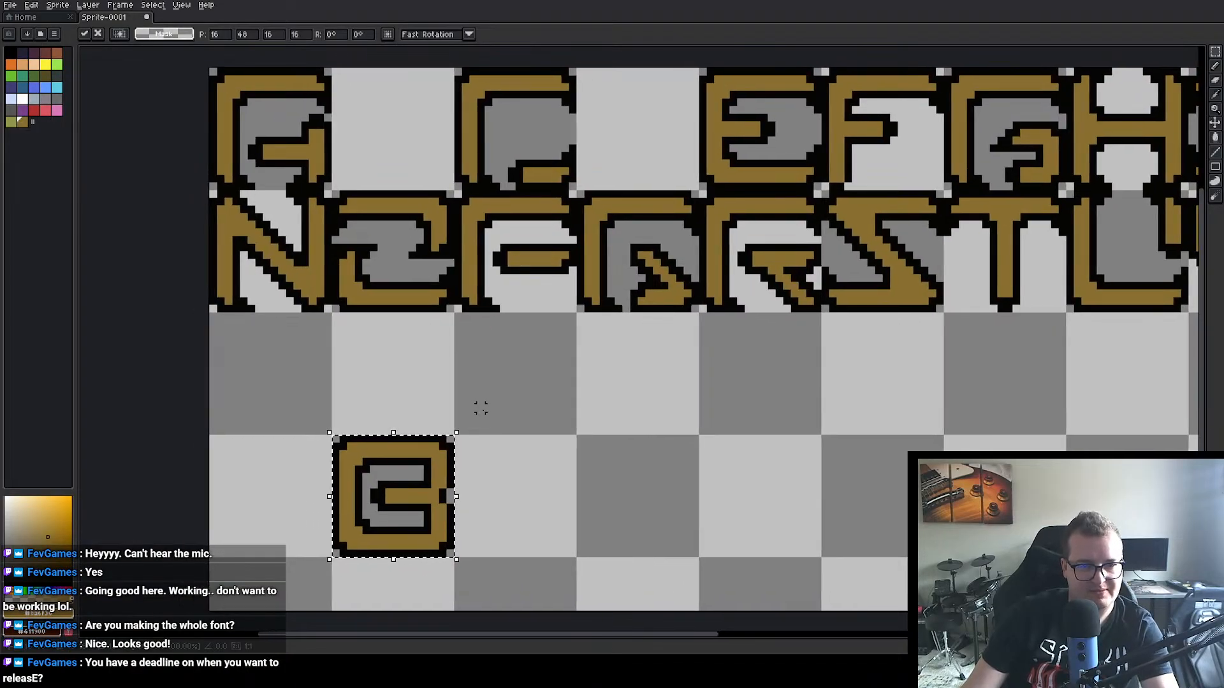
left_click(418, 392)
Step: Duplicate the moved B and place the copy further right in the empty area below the R and S
key("i")
left_click(413, 457)
key("m")
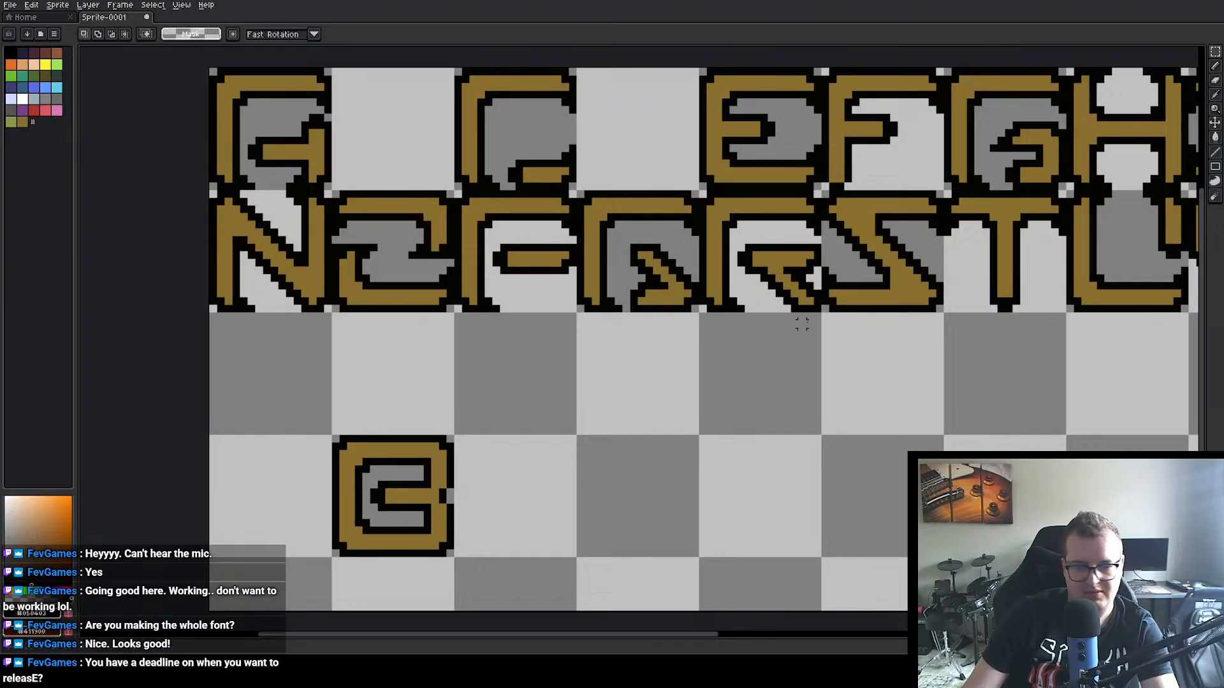
left_click(1216, 66)
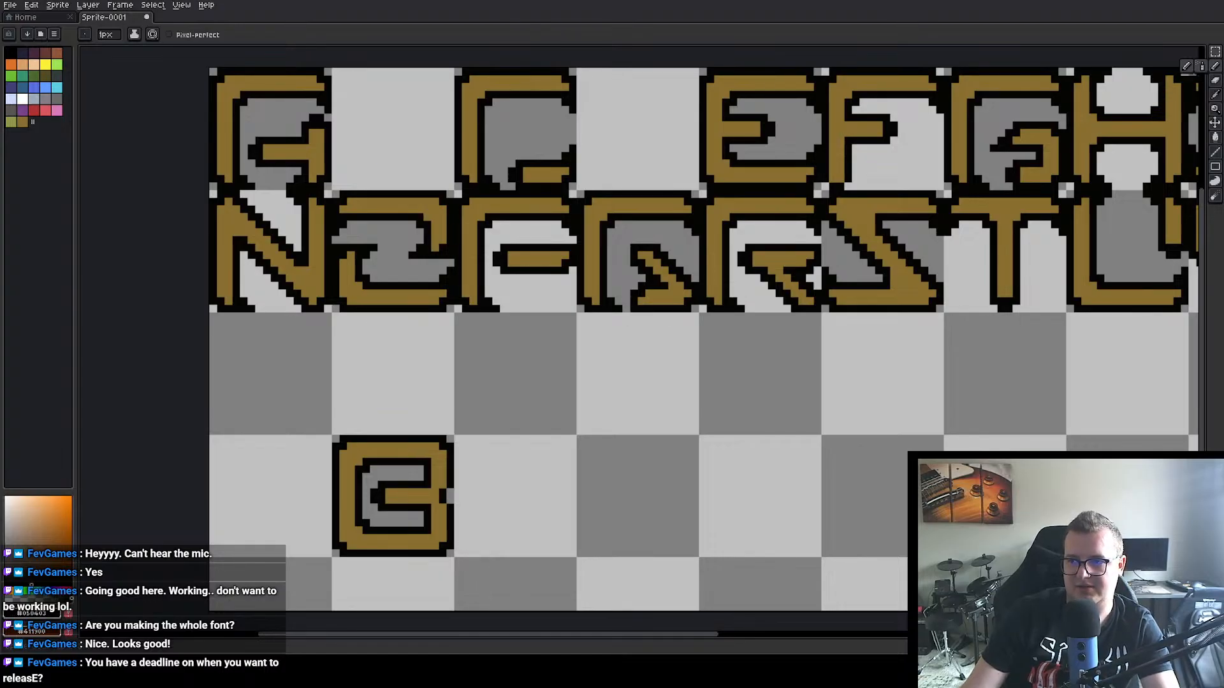
left_click(1215, 52)
left_click_drag(314, 410, 870, 522)
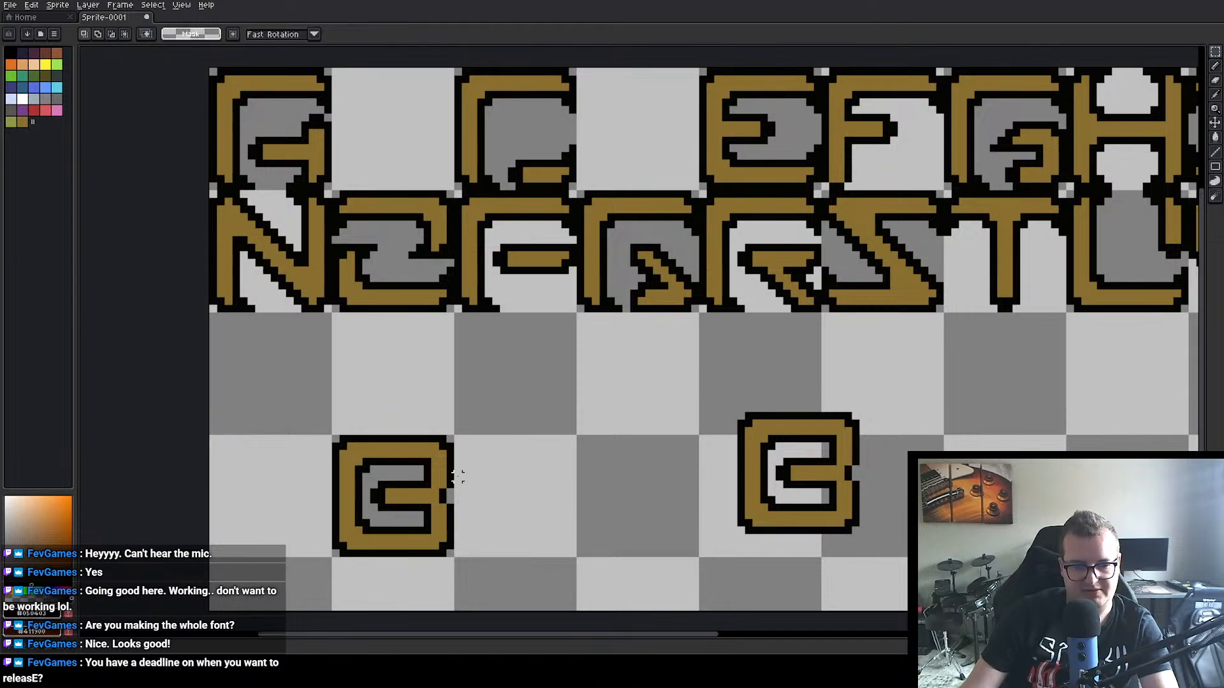
Step: Draw a black line across the right side of the left B, closing off the end of its top bar
scroll(503, 455, "up", 1)
scroll(503, 455, "up", 1)
left_click_drag(470, 464, 519, 344)
scroll(519, 344, "down", 2)
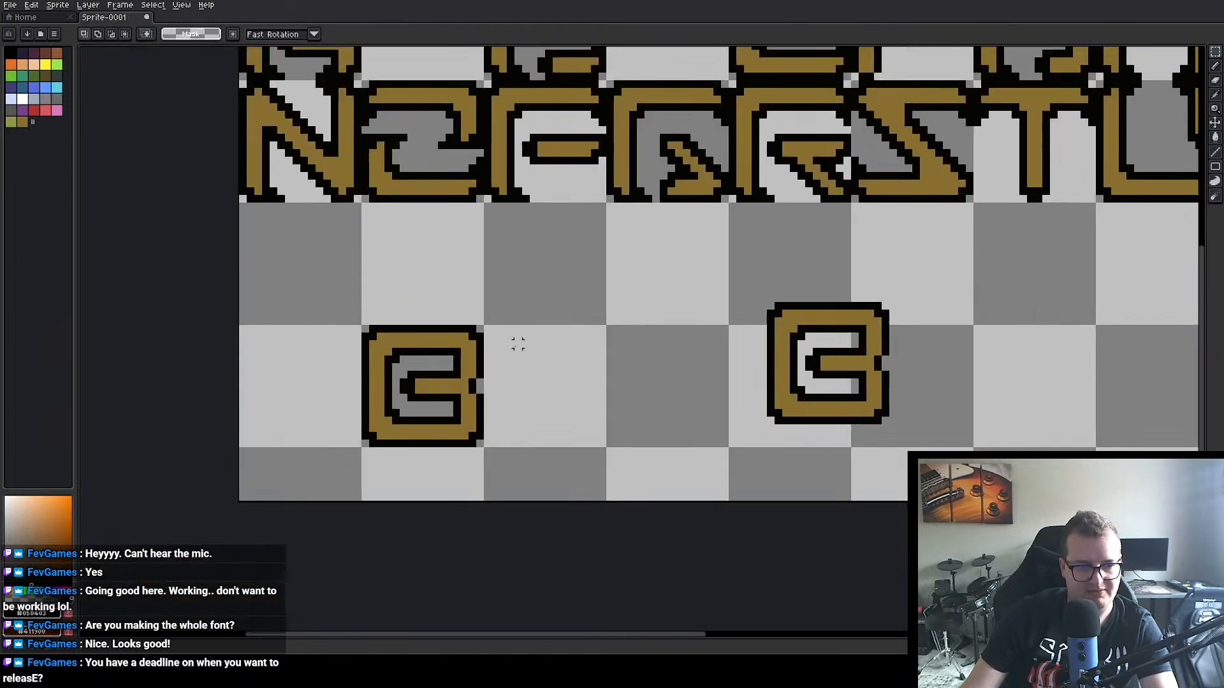
left_click(454, 343, "alt")
left_click(1215, 66)
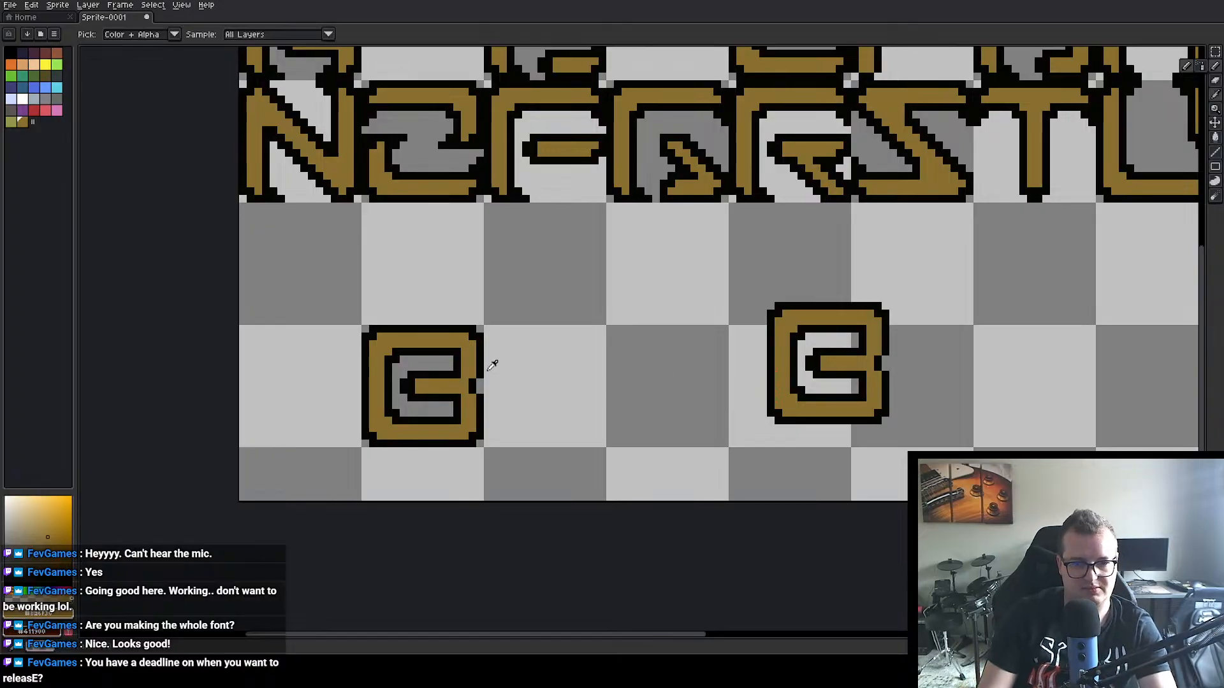
left_click(450, 353, "alt")
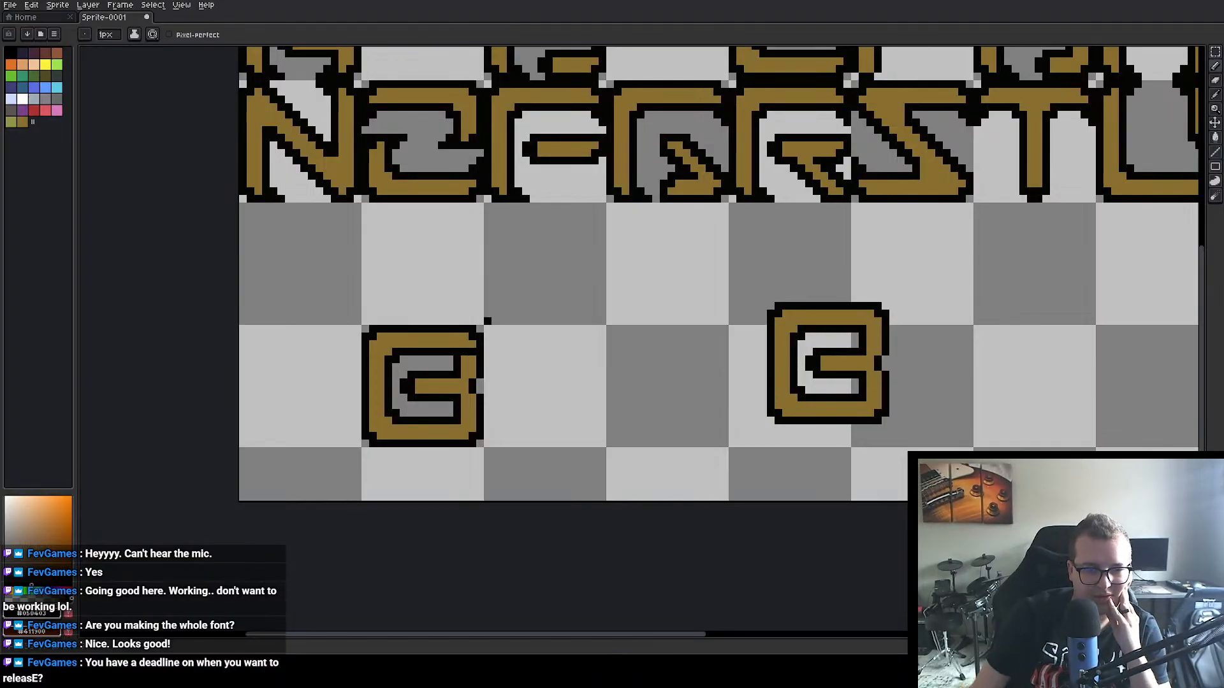
left_click_drag(451, 280, 463, 378)
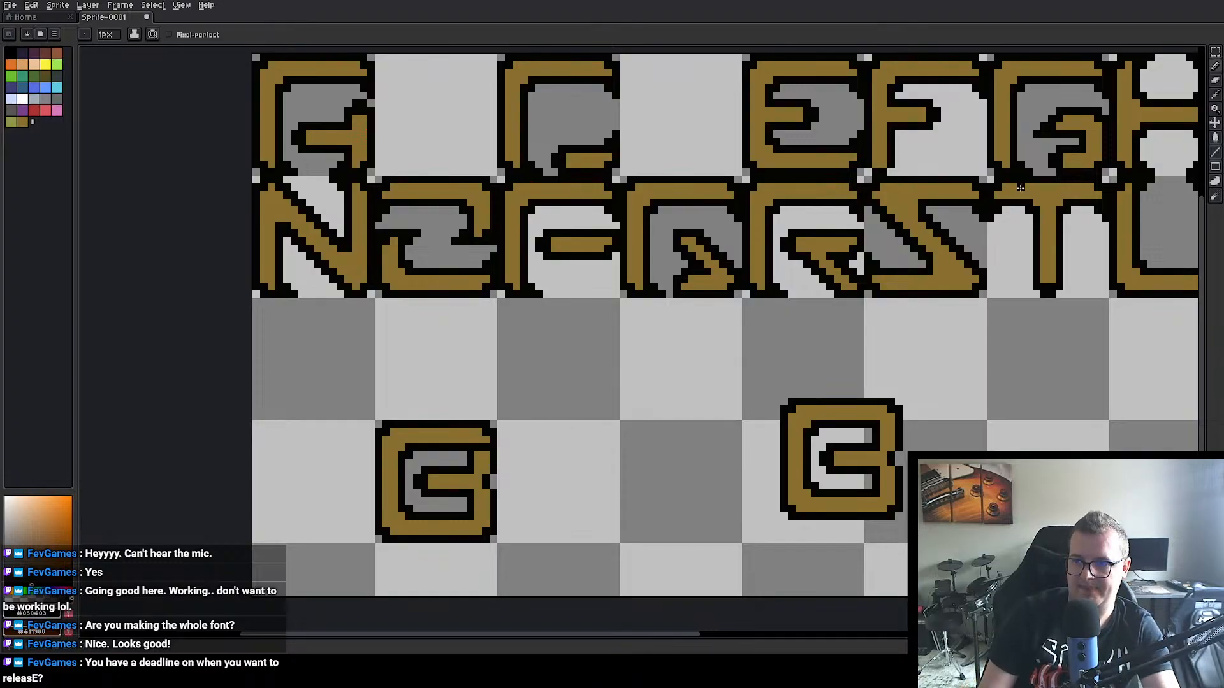
Step: Erase the pixels joining the left B's top bar to its middle bar, opening a gap on its right side
left_click(1216, 81)
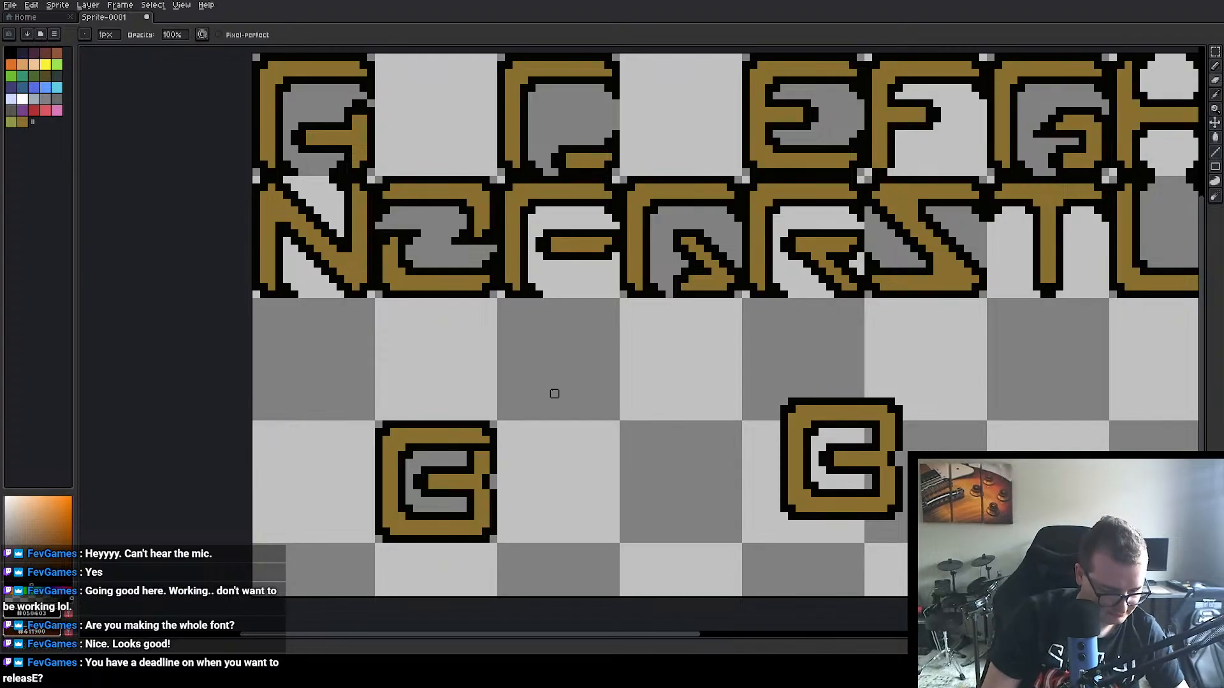
left_click_drag(478, 455, 493, 454)
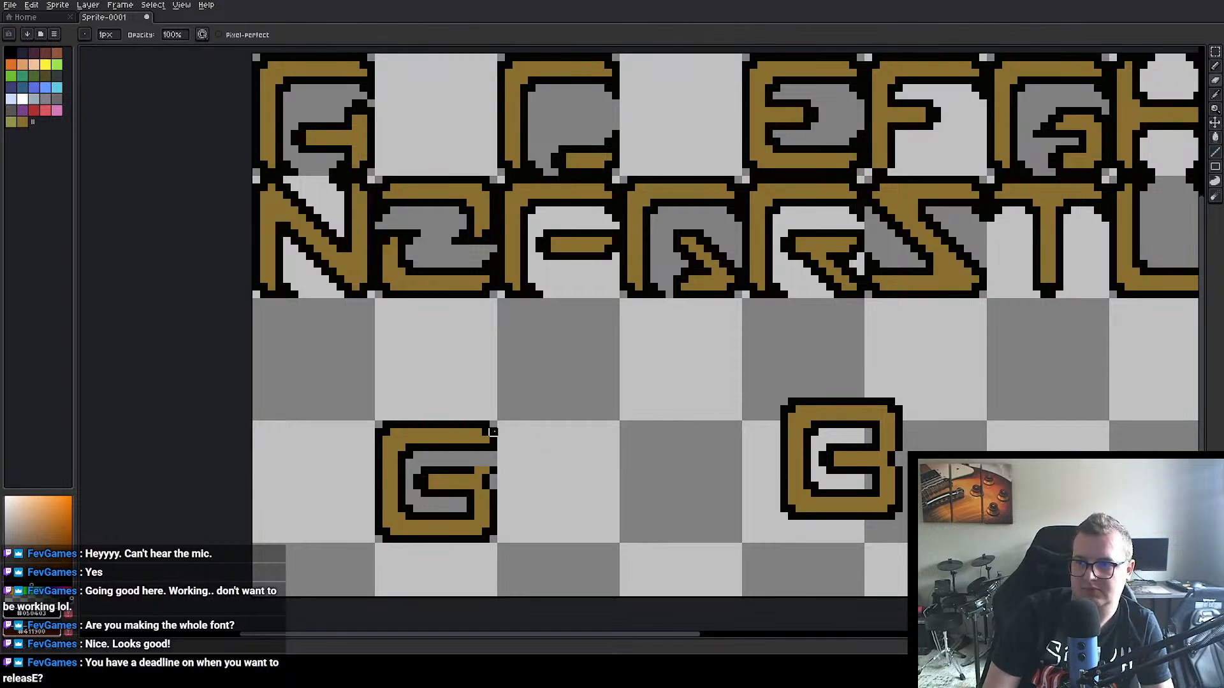
left_click(1210, 68)
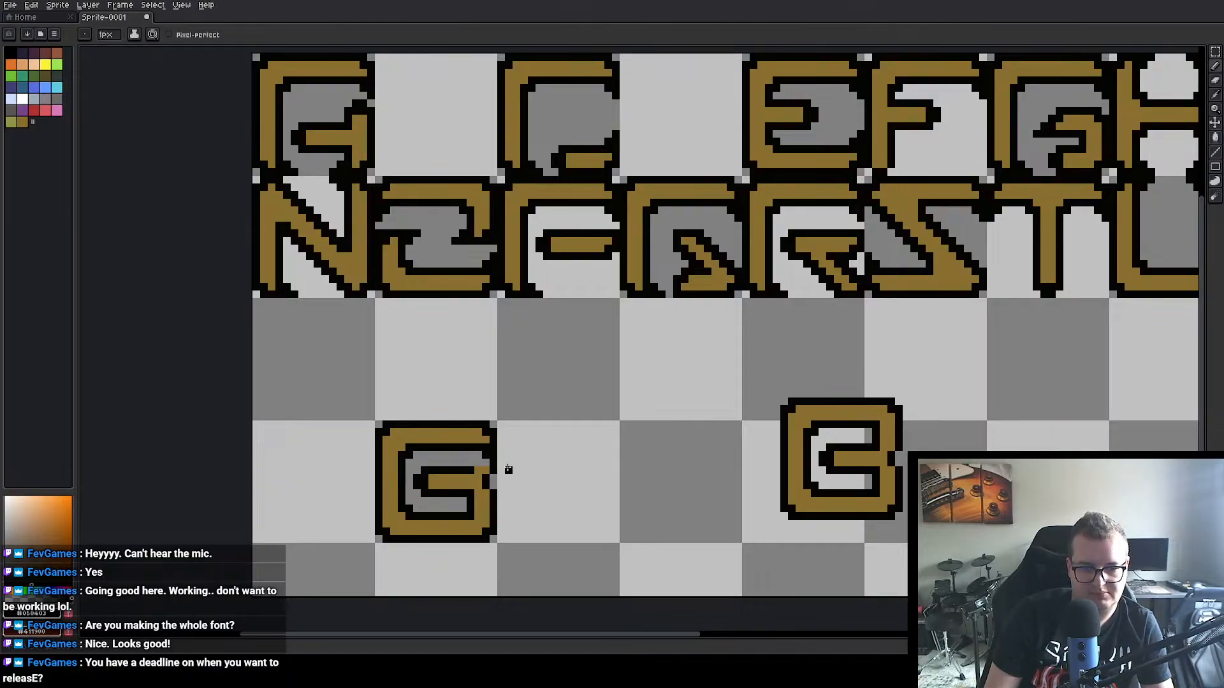
Step: Erase the left B's right side between its middle and bottom bars, sampling the transparent colour and painting with the pencil
key("i")
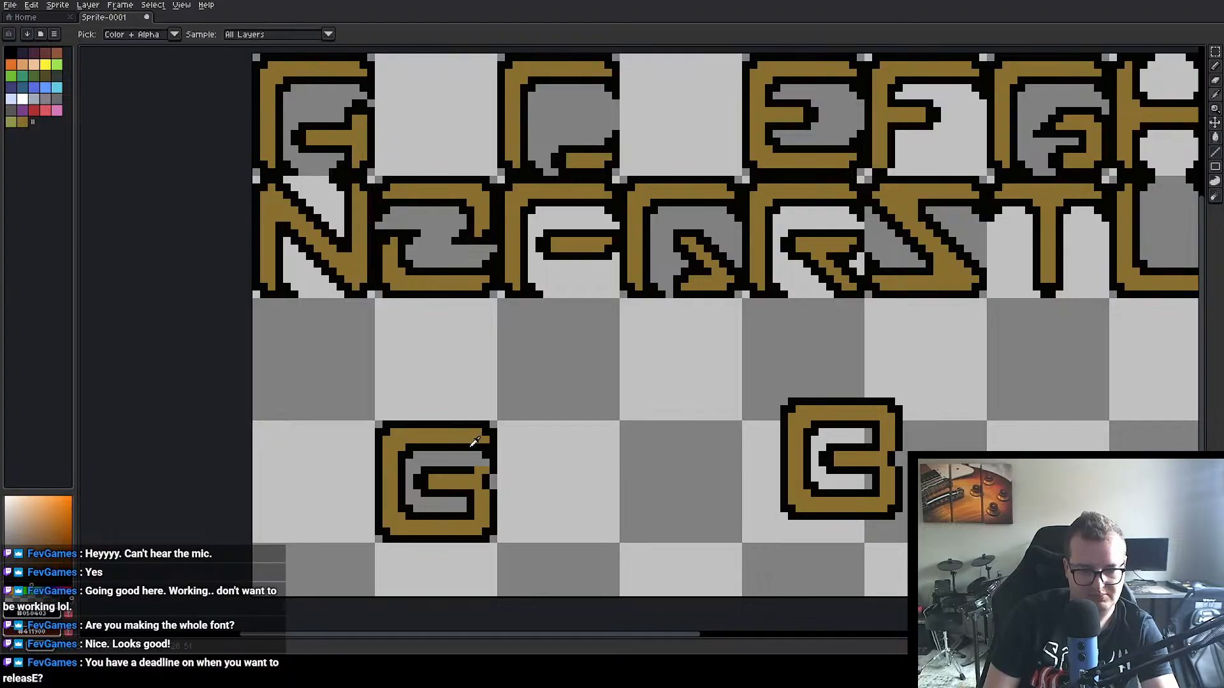
left_click(470, 454)
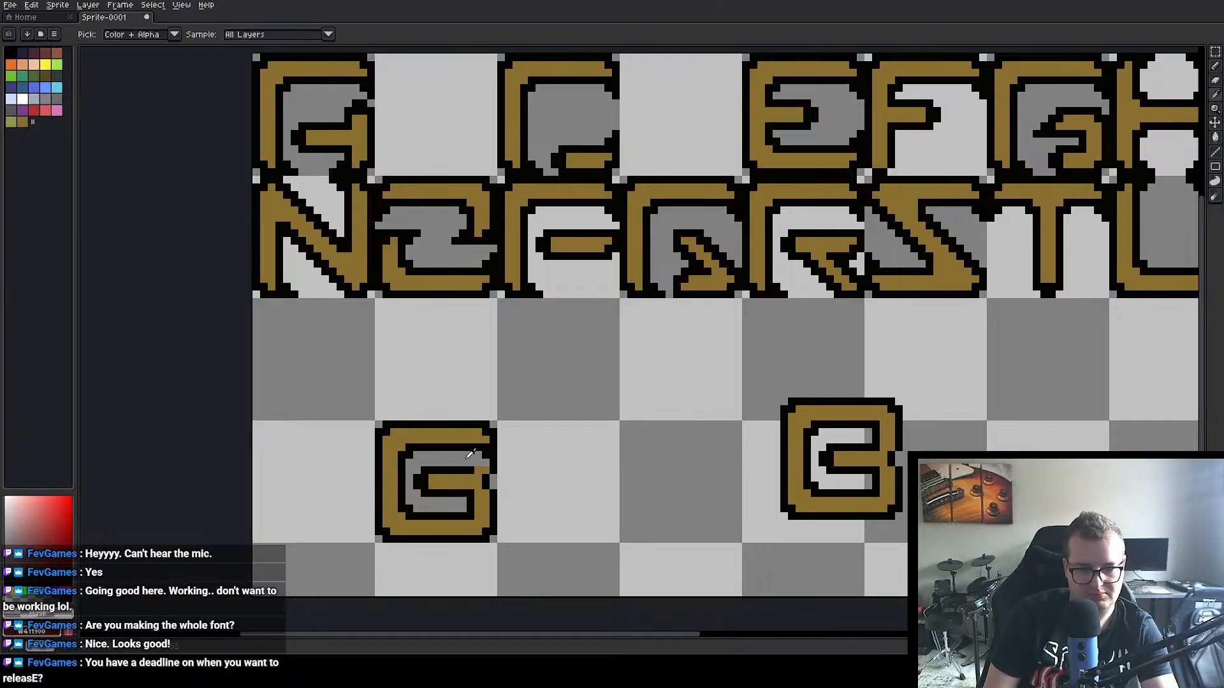
key("b")
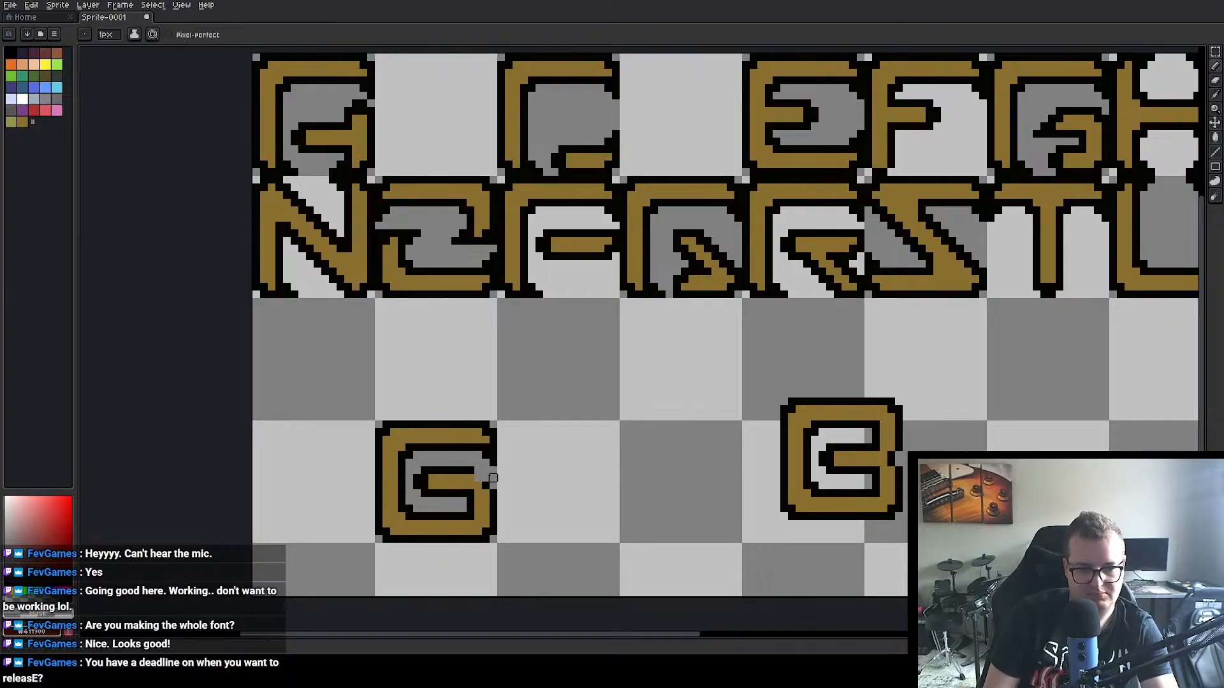
mouse_move(494, 486)
left_mouse_down()
mouse_move(478, 485)
mouse_move(493, 493)
mouse_move(478, 509)
left_mouse_up()
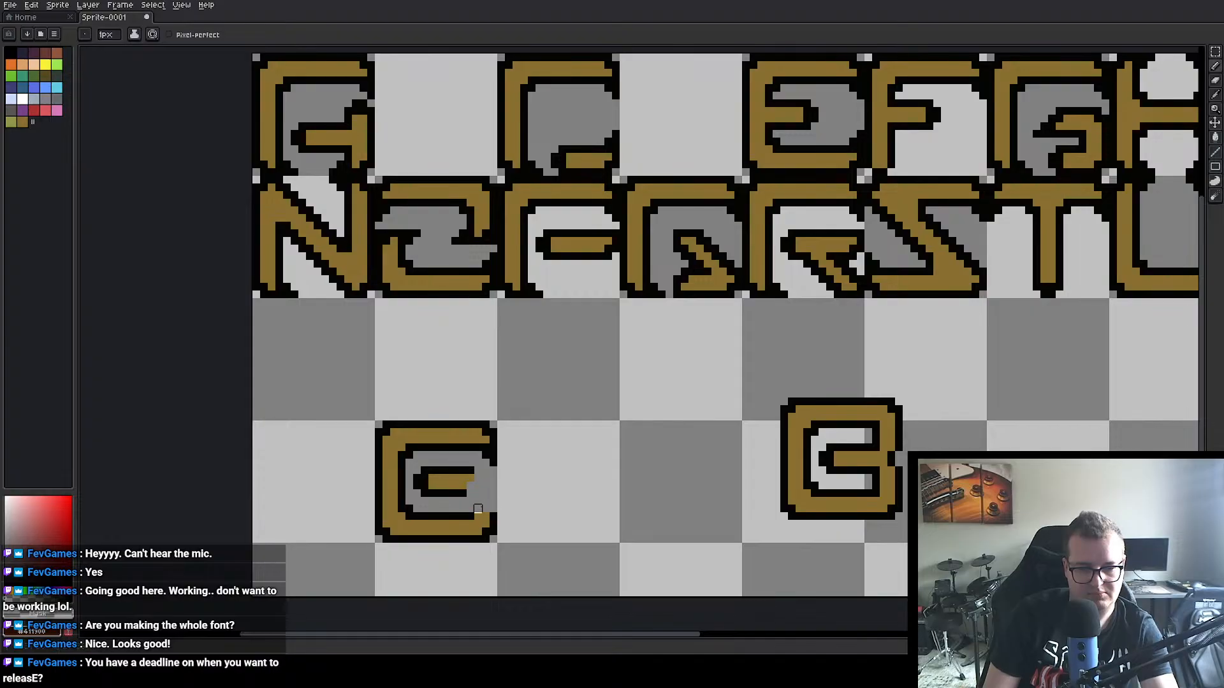
Step: Close the open ends of the left B's middle and bottom bars with black outline and fill the middle bar's tip gold
left_click(475, 515, "alt")
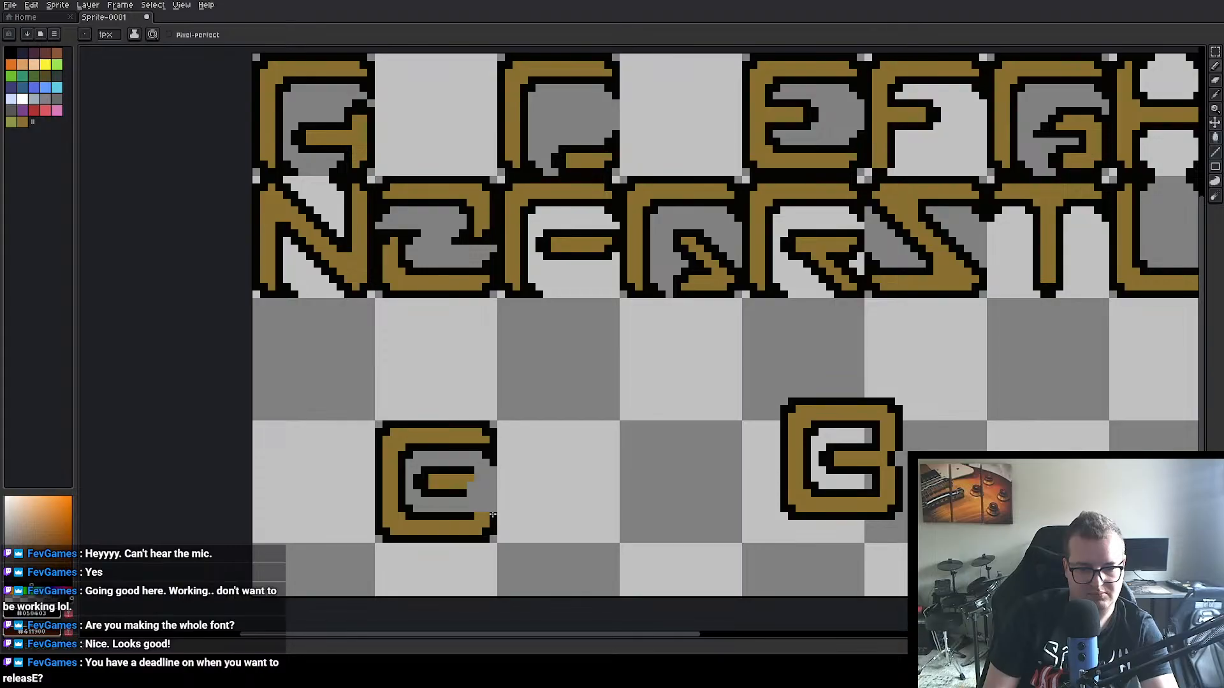
left_click(480, 478, "alt")
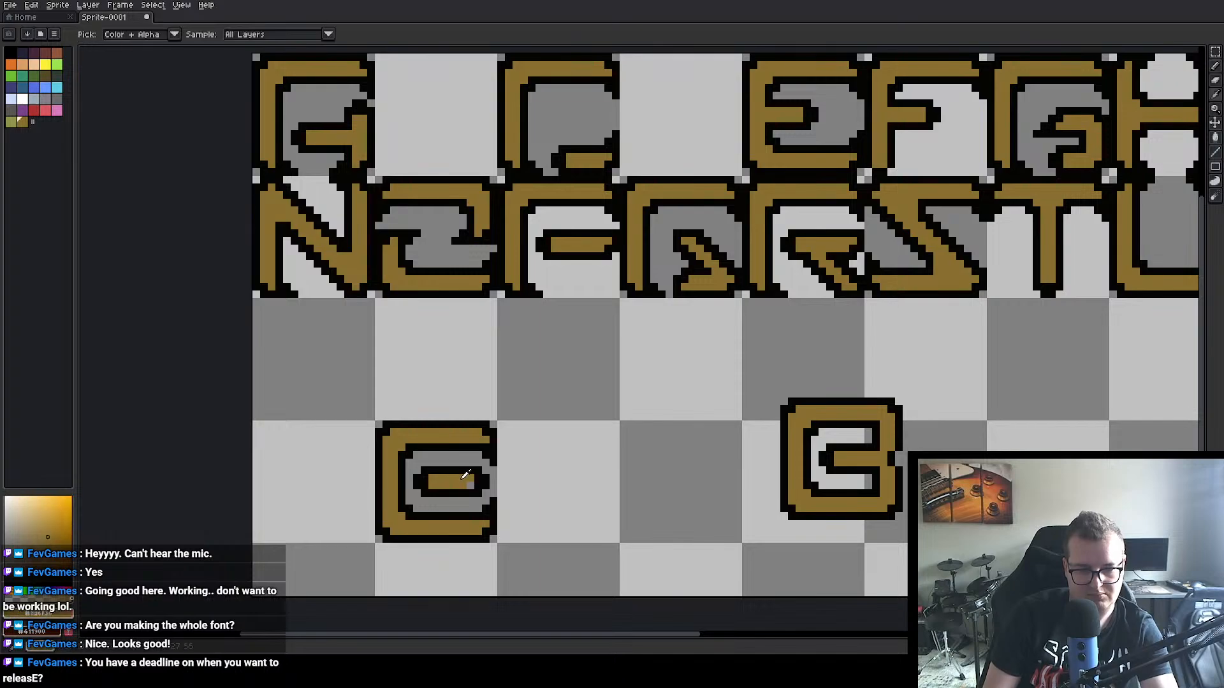
left_click(476, 486)
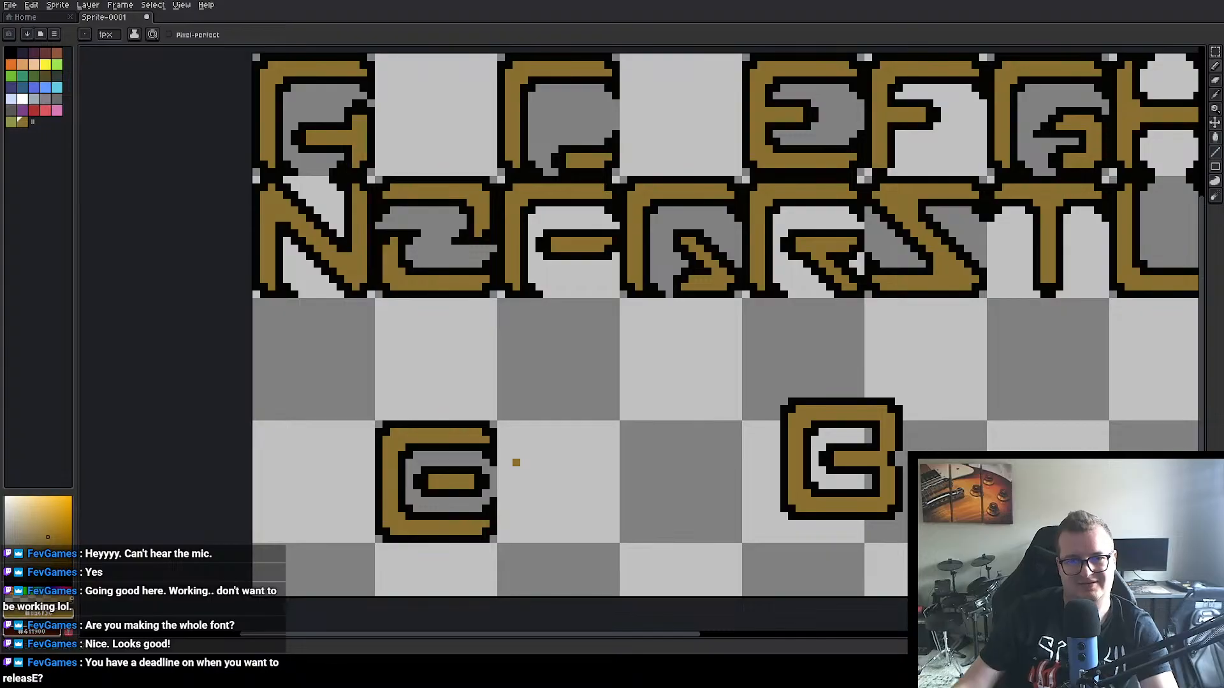
Step: Move the spare B further right into the empty area below the W, with its selection at position 138, 38
scroll(527, 355, "down", 2)
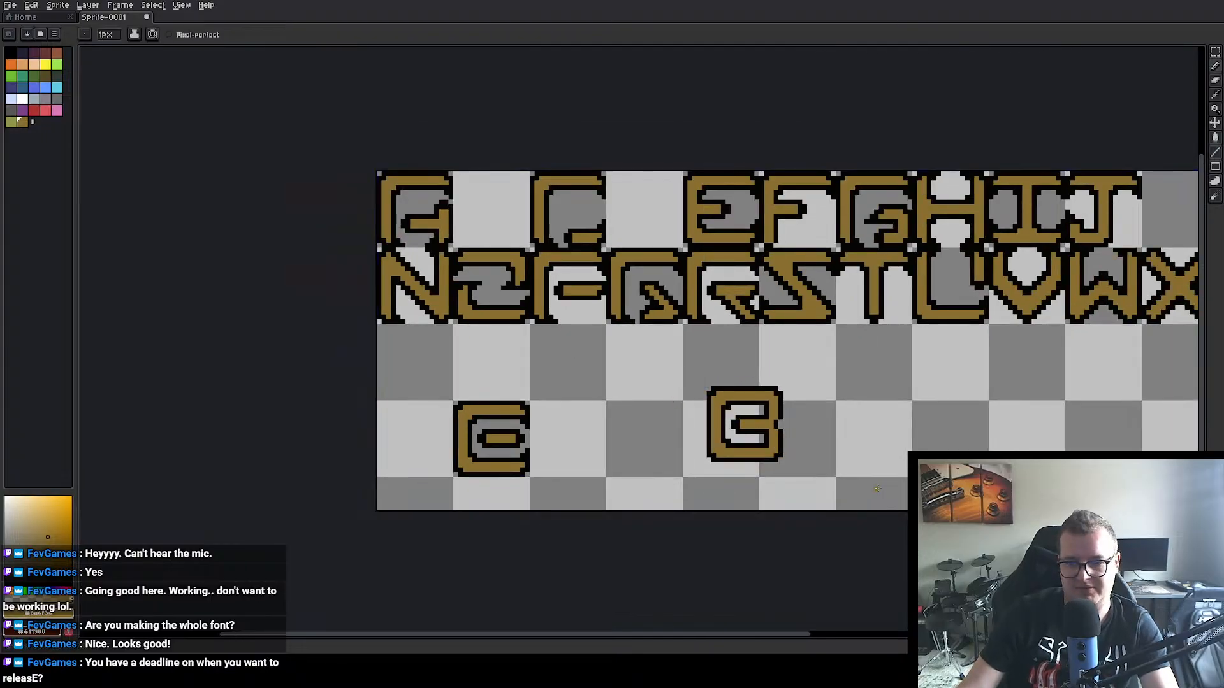
key("m")
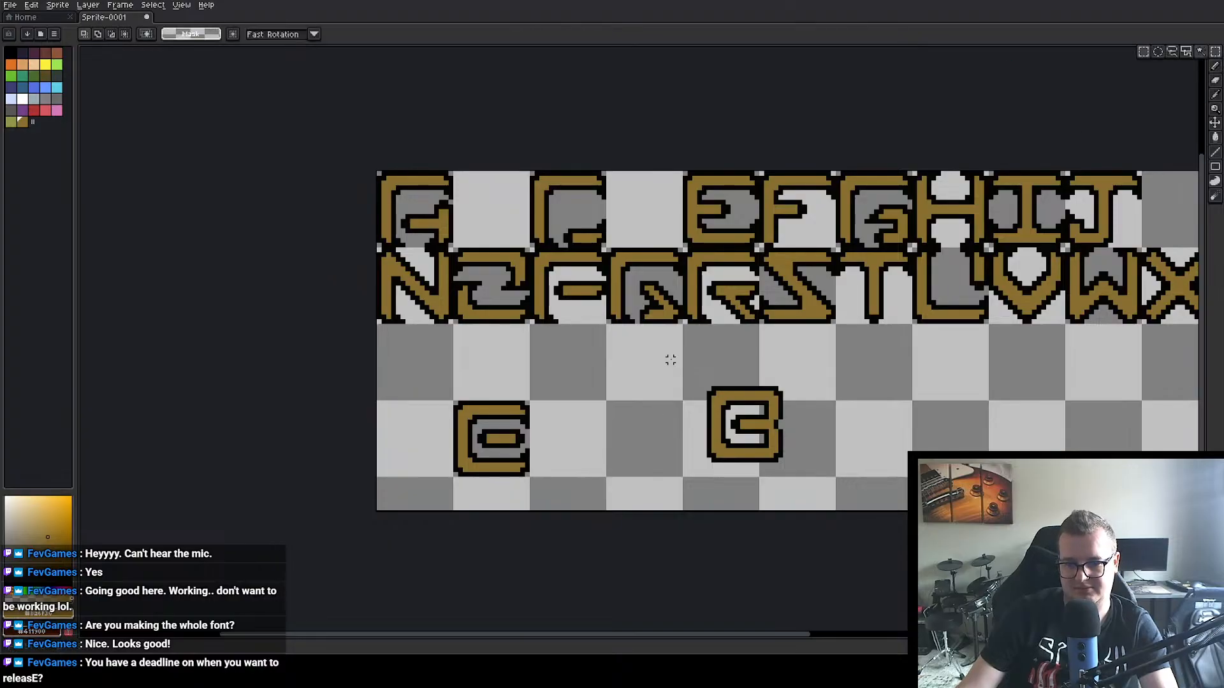
left_click_drag(670, 360, 800, 470)
mouse_move(772, 444)
left_mouse_down()
mouse_move(1159, 444)
mouse_move(1140, 438)
left_mouse_up()
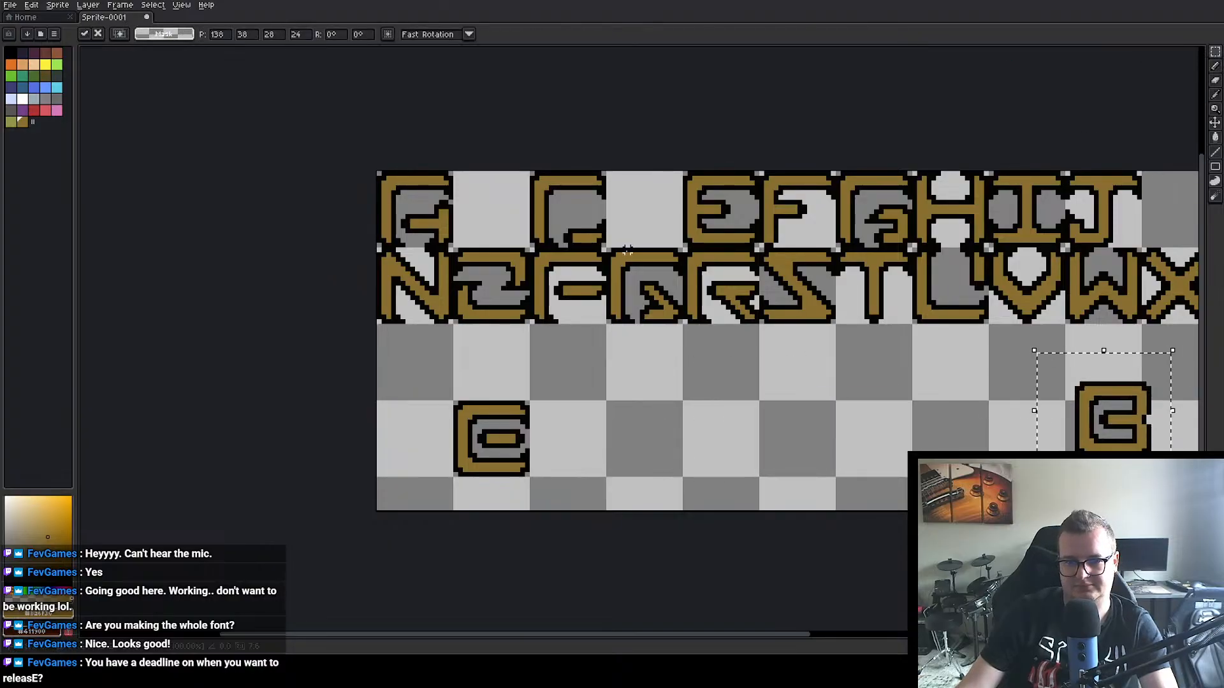
Step: Copy the R from the second row and place it directly after the reshaped B in the fourth row
left_click_drag(685, 250, 761, 325)
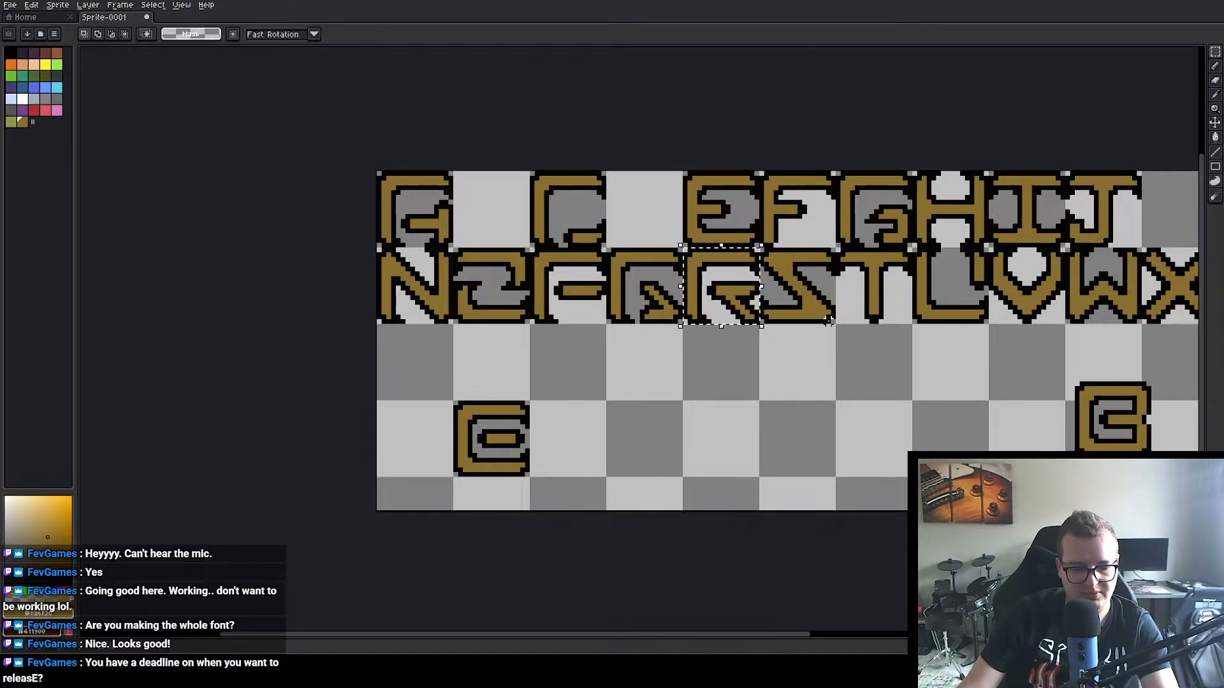
key("ctrl+c")
key("ctrl+v")
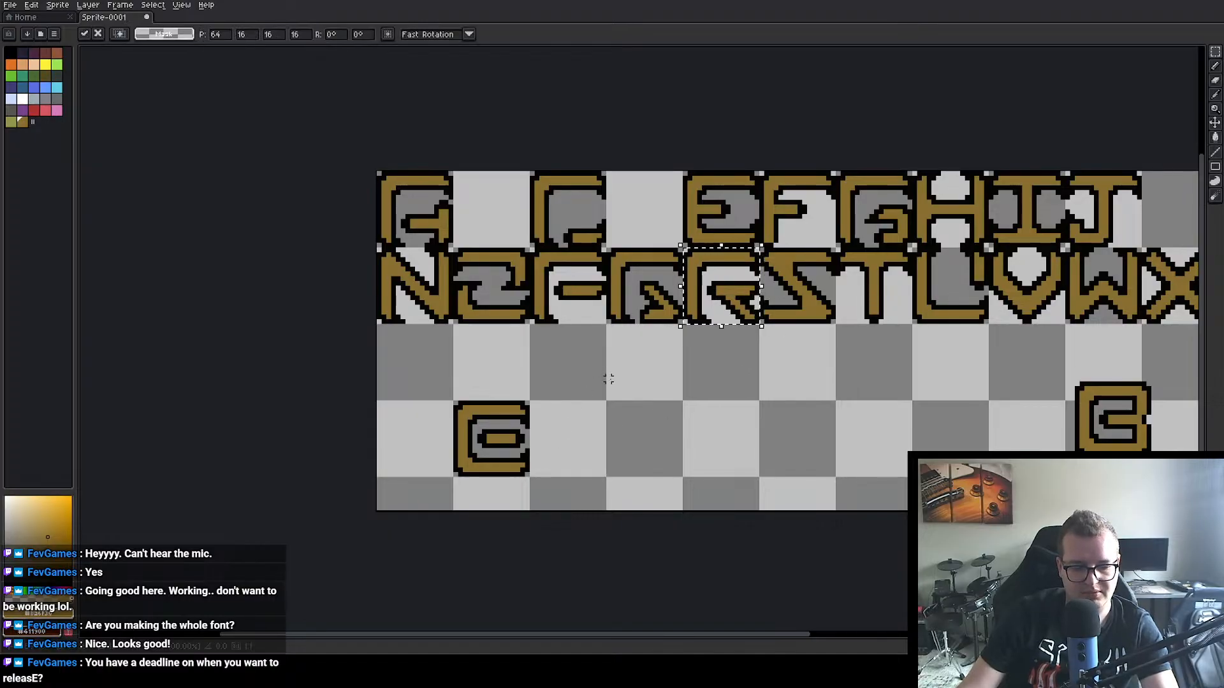
left_click_drag(726, 280, 573, 427)
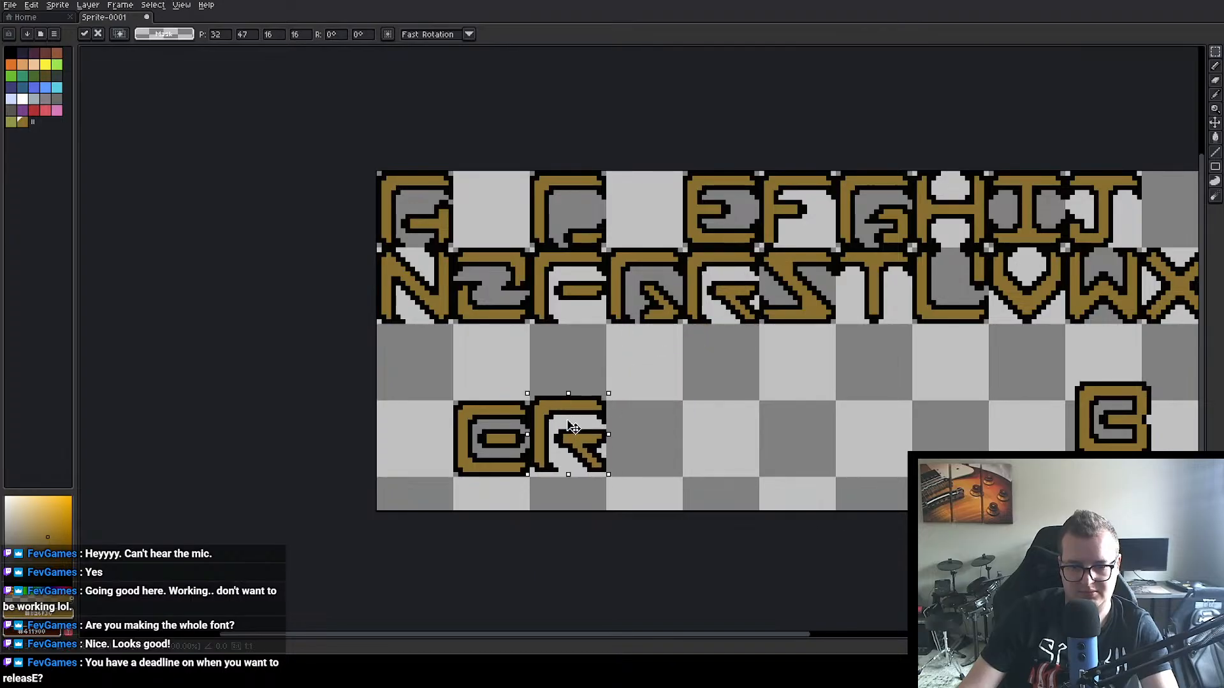
left_click(718, 208)
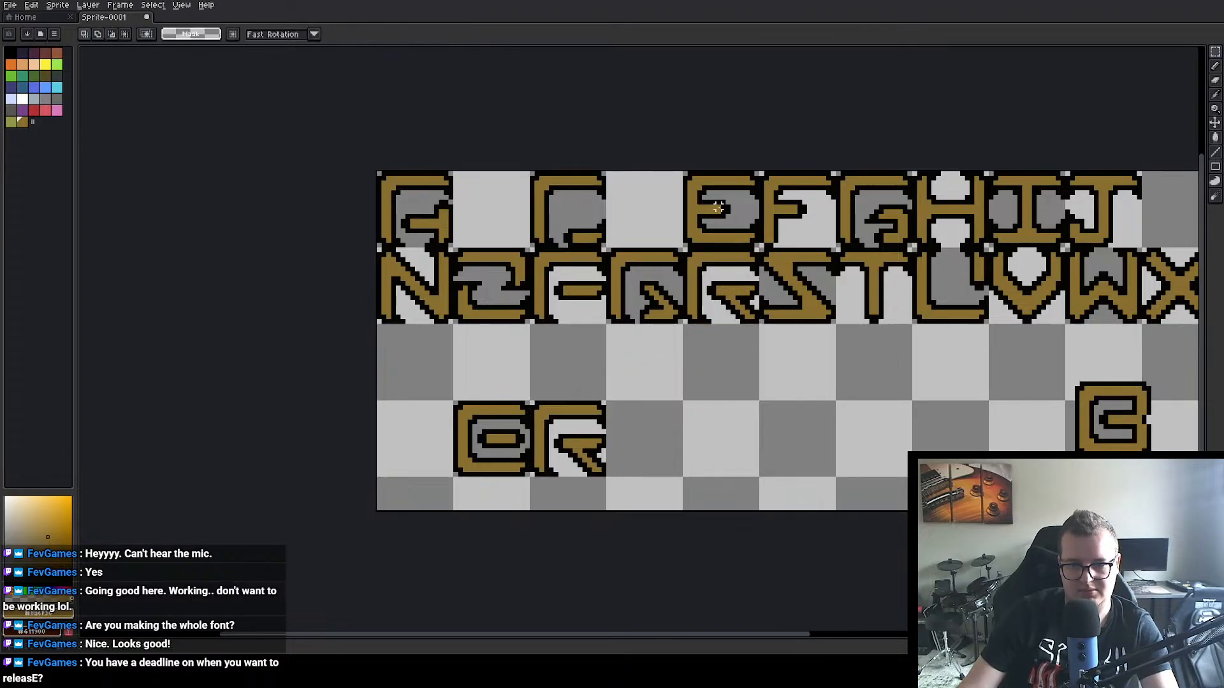
Step: Copy the E from the first row and place it after the R in the fourth row at position 48, 48
left_click_drag(683, 171, 762, 247)
key("ctrl+c")
key("ctrl+v")
left_click_drag(723, 197, 644, 425)
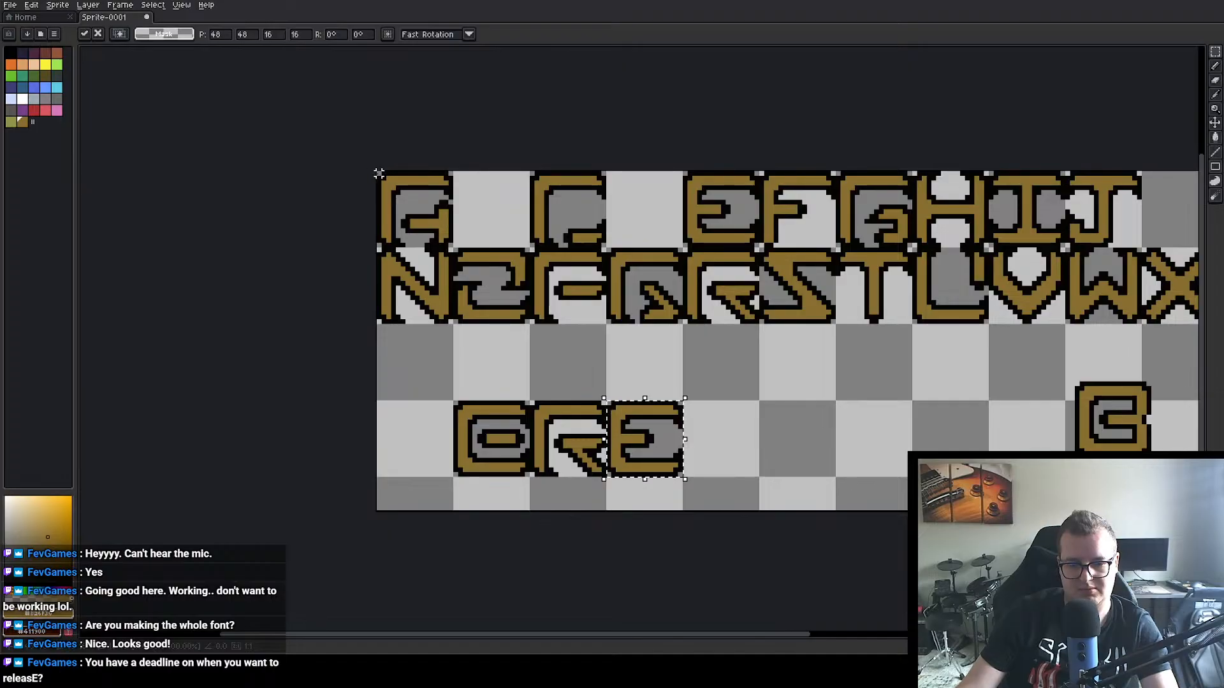
Step: Copy the A from the first row and place it after the E in the fourth row at position 64, 48
left_click_drag(378, 173, 728, 452)
key("ctrl+c")
key("ctrl+v")
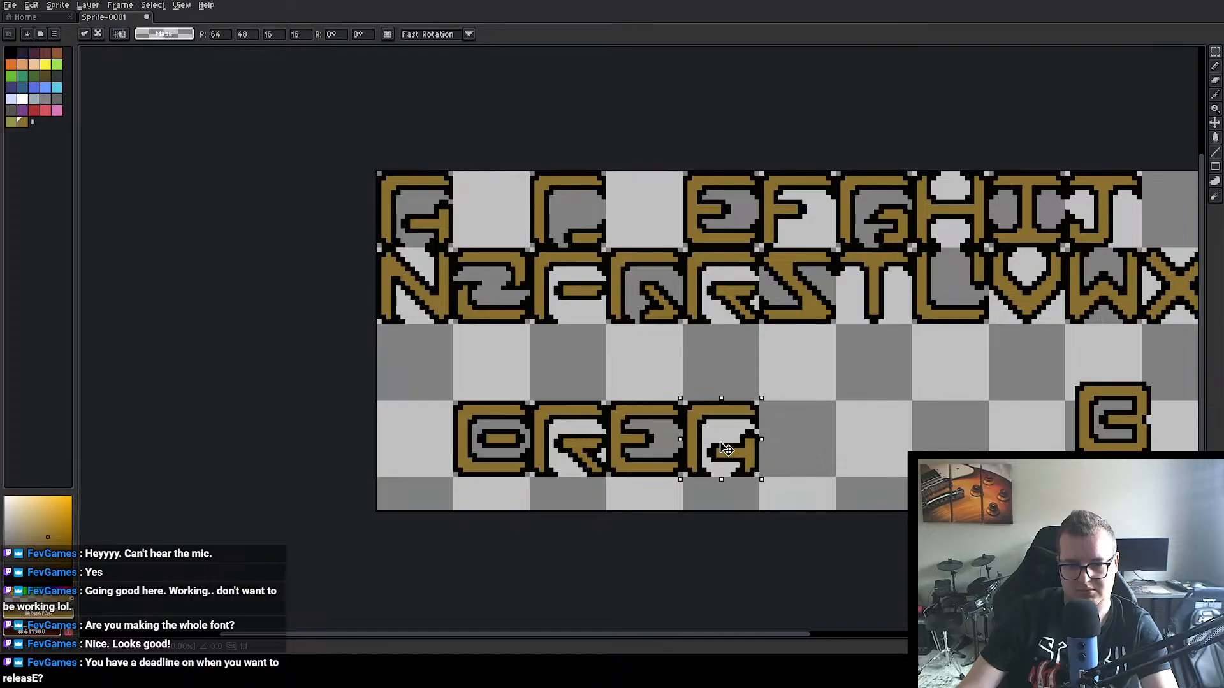
left_click(828, 417)
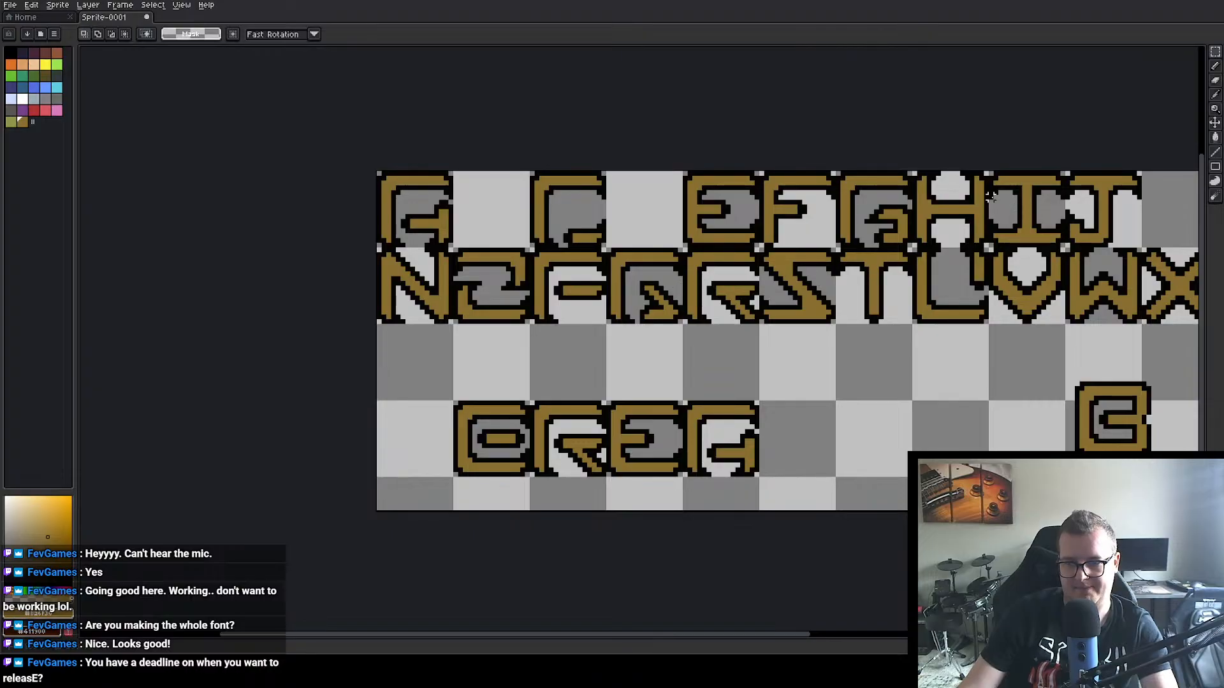
Step: Undo the pasted A, E and R copies in the fourth row
scroll(846, 383, "down", 2)
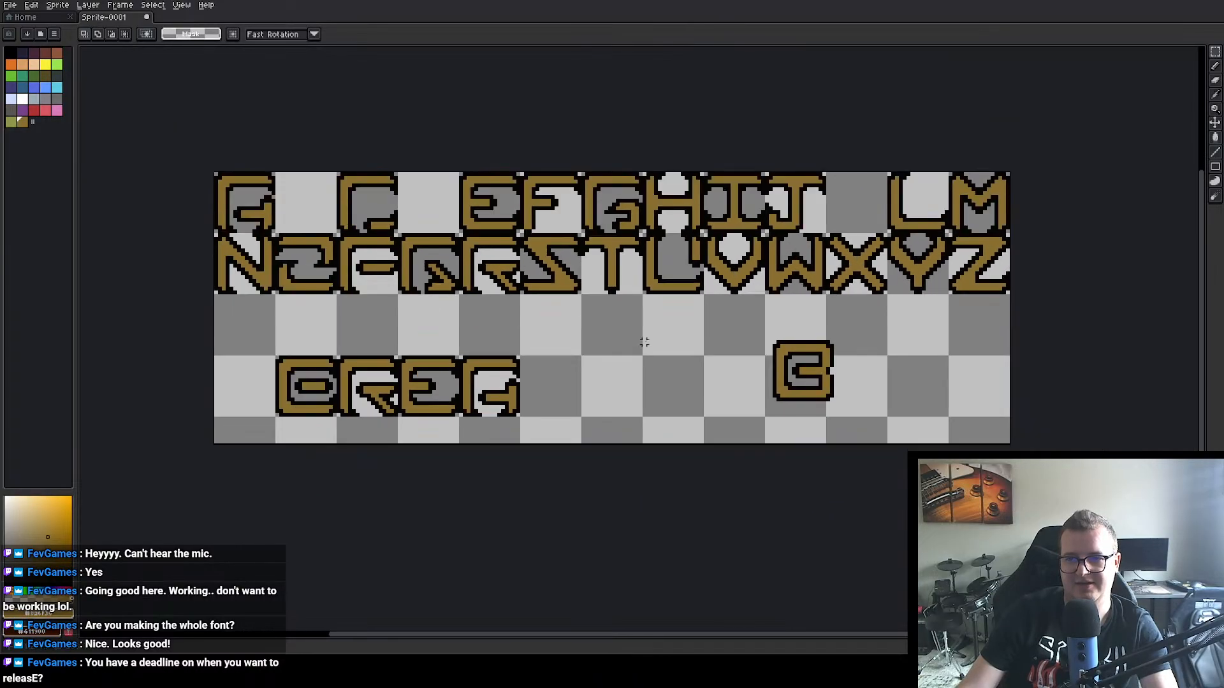
scroll(667, 358, "up", 1)
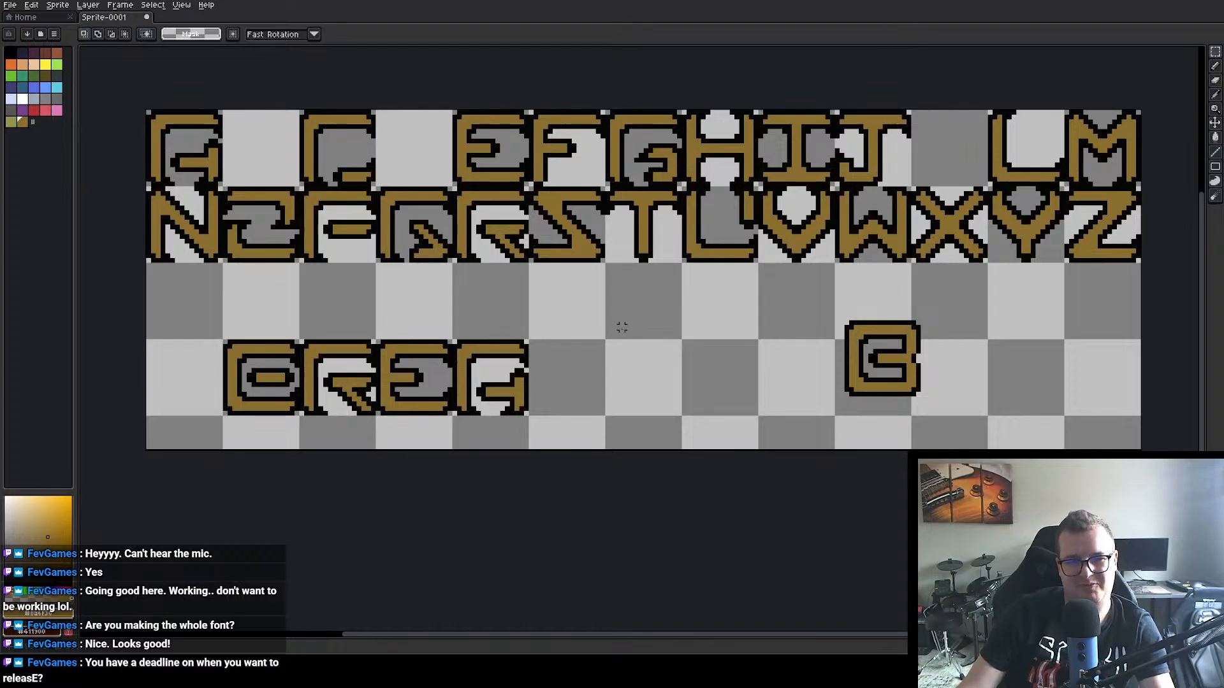
key("ctrl+z")
key("ctrl+z")
key("ctrl+z")
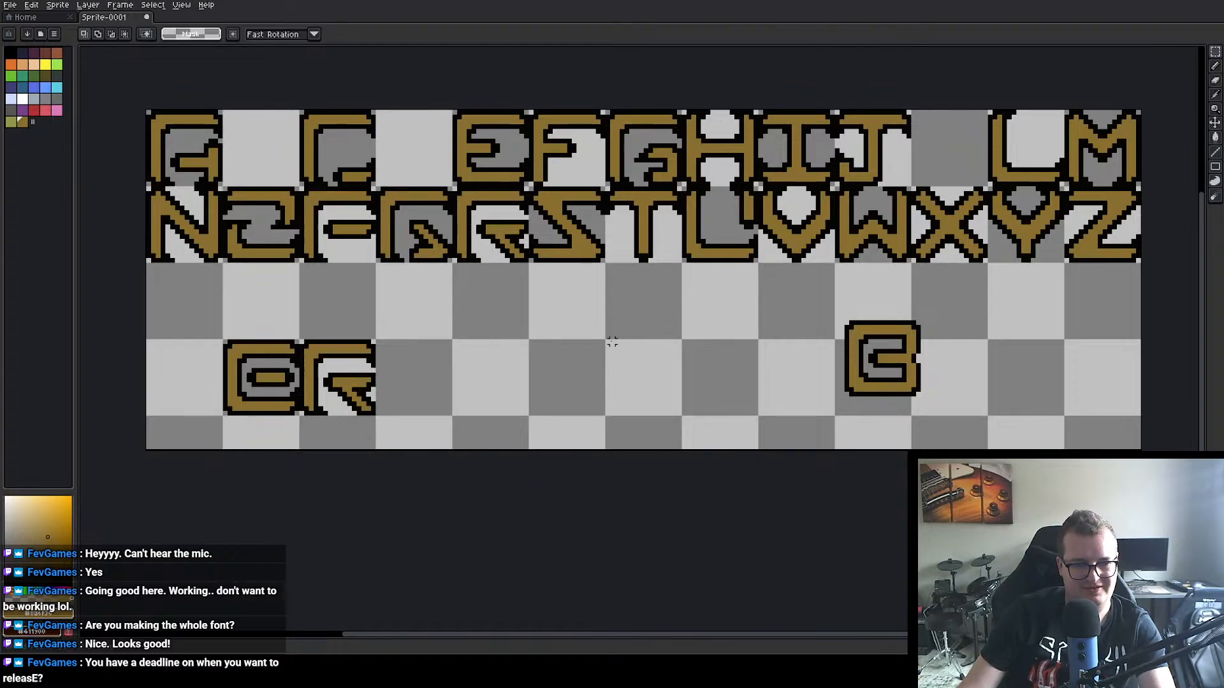
key("ctrl+z")
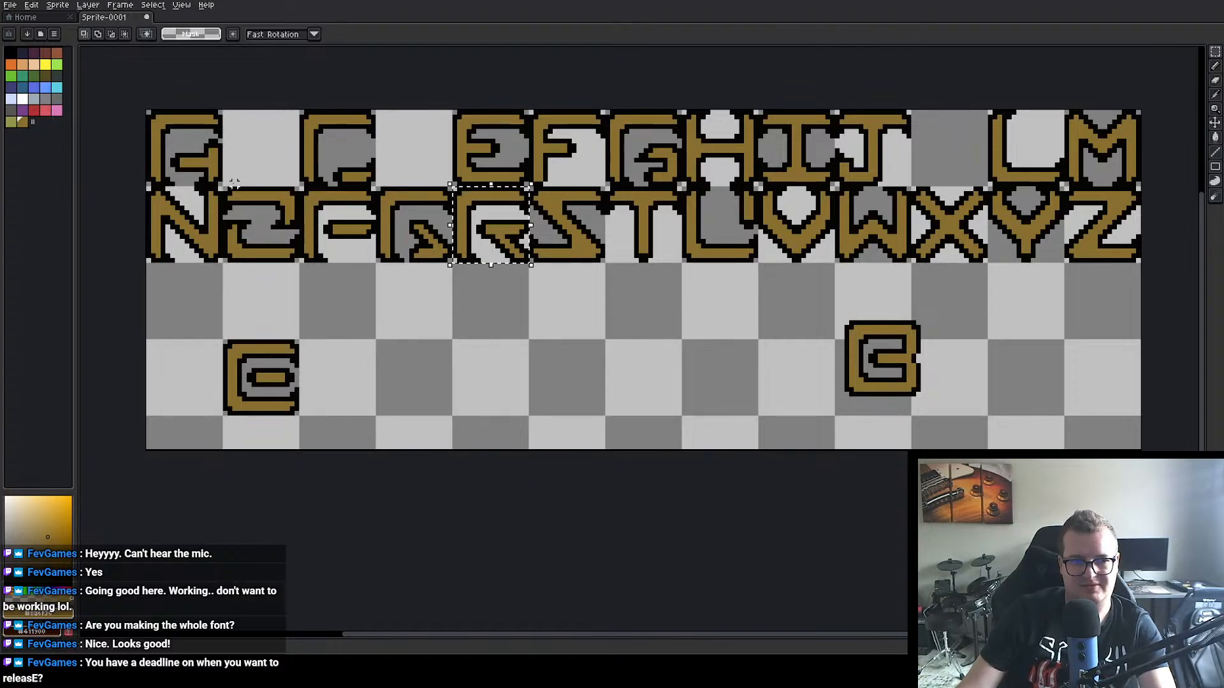
Step: Place two copies of the second-row O after the reshaped B in the fourth row, at 33, 48 and 50, 48
left_click_drag(225, 189, 363, 375)
left_click_drag(344, 368, 346, 374)
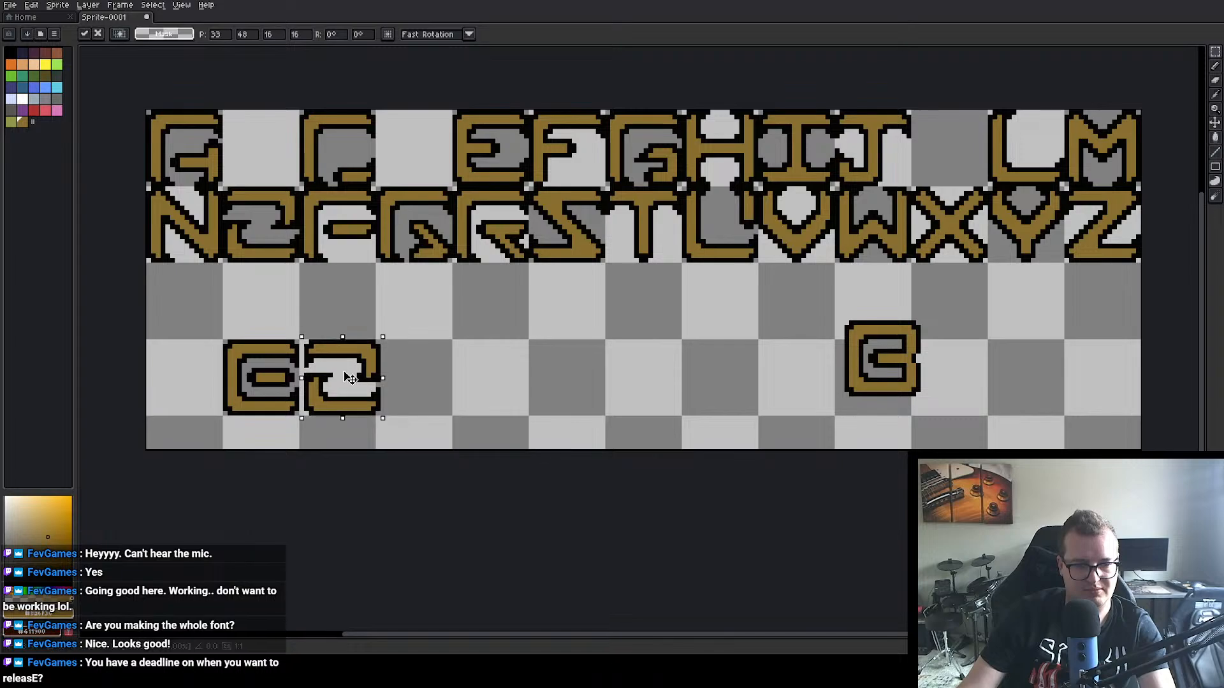
left_click(416, 366)
left_click_drag(253, 239, 418, 392)
left_click(557, 369)
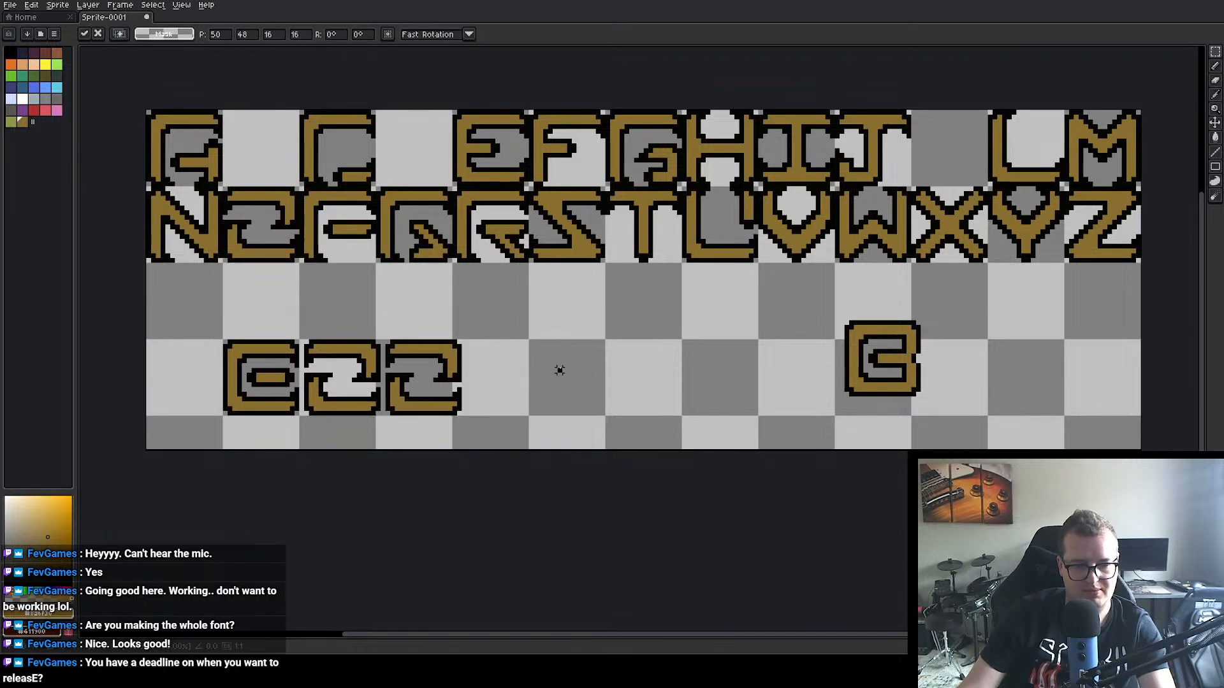
Step: Copy the M from the first row and place it after the two O copies, completing the word BOOM
left_click_drag(739, 304, 609, 310)
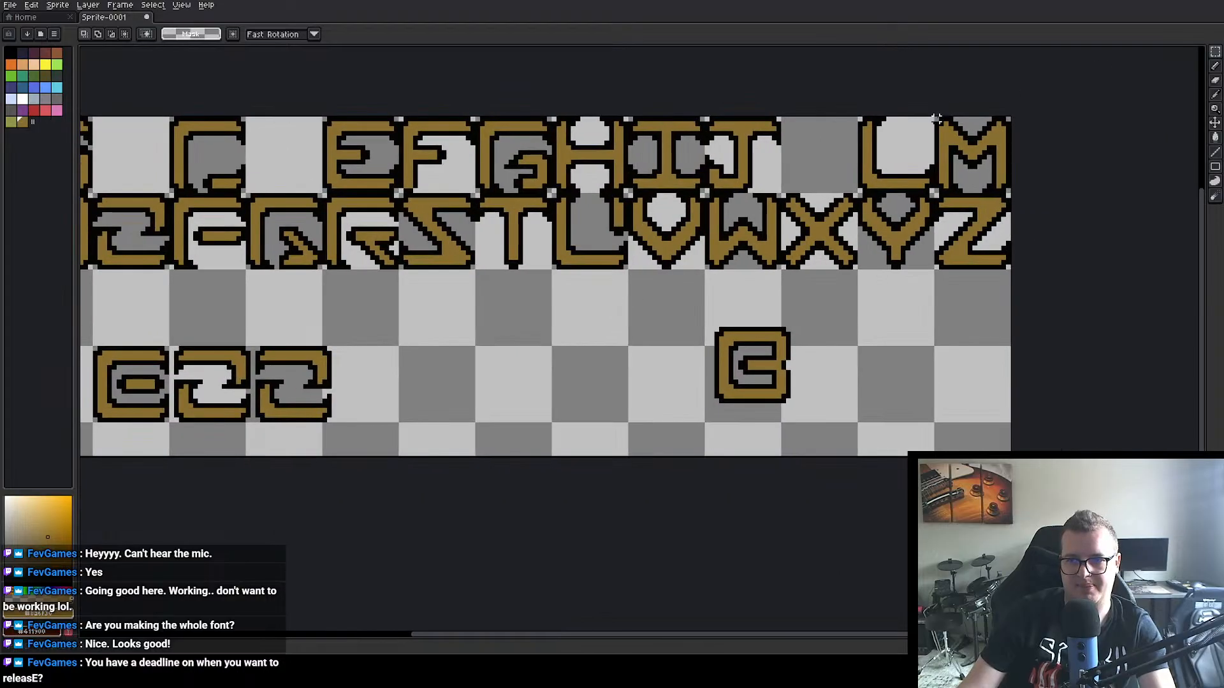
left_click_drag(936, 119, 579, 302)
left_click(478, 353)
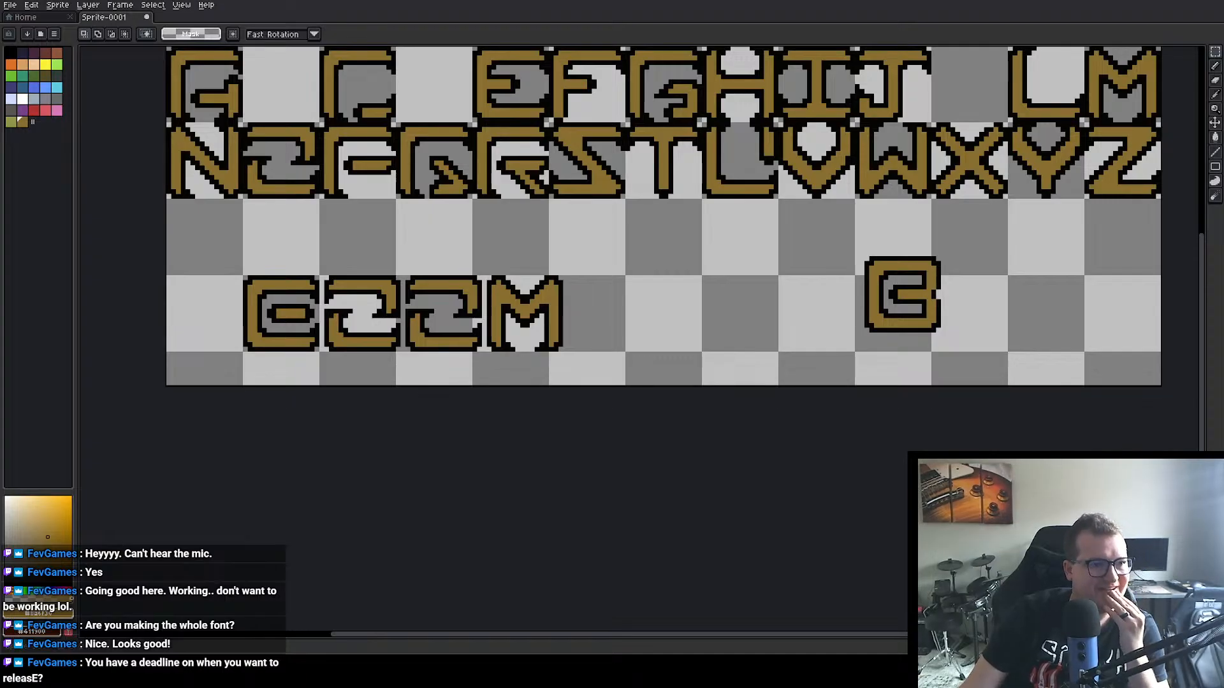
Step: Park the reshaped B at position 115, 37 and move the intact spare B into its place at the start of BOOM
scroll(501, 321, "down", 1)
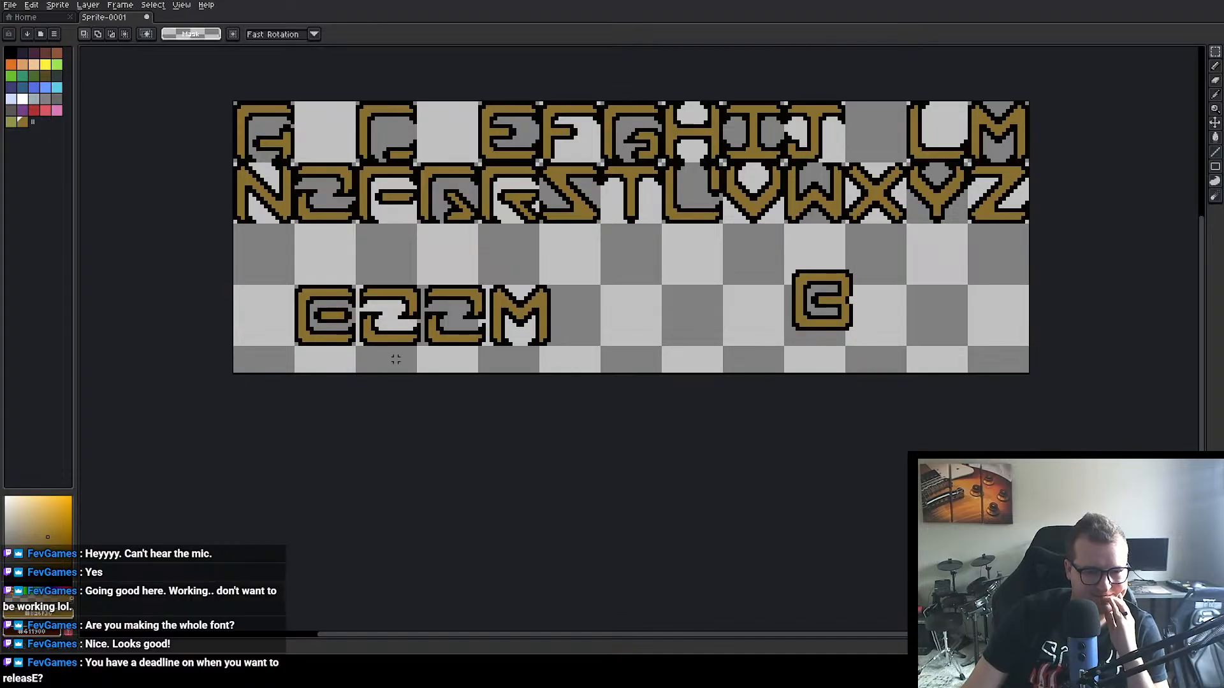
scroll(396, 360, "up", 1)
scroll(408, 344, "left", 3)
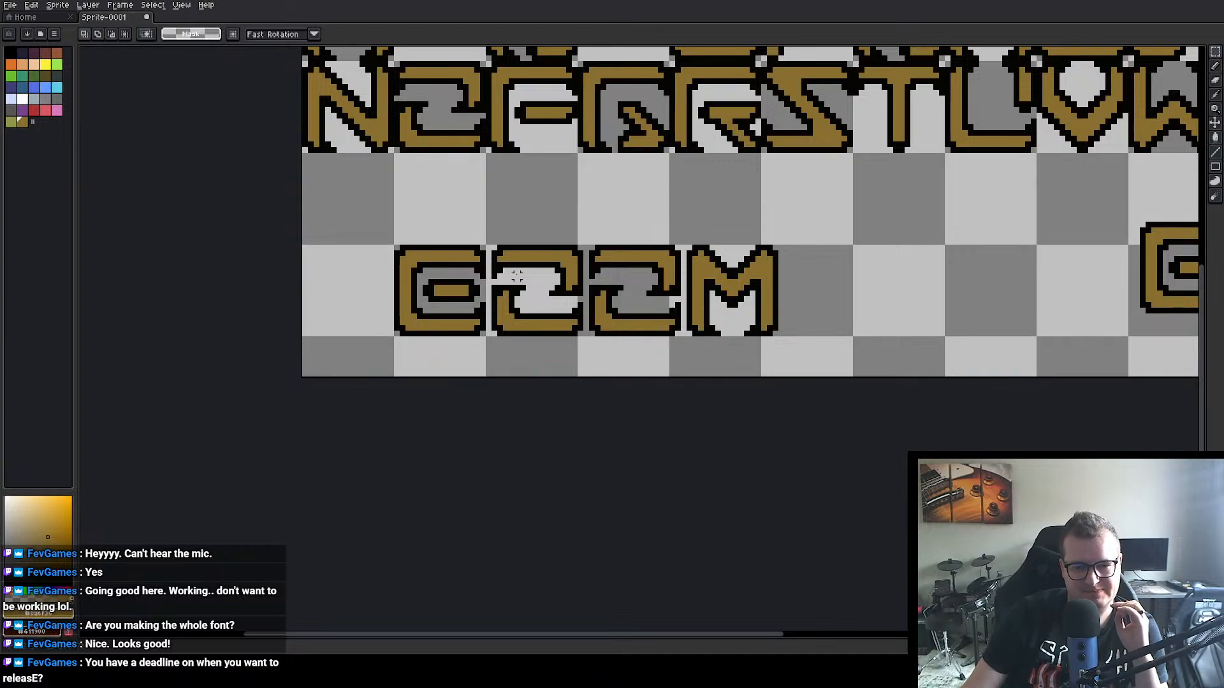
scroll(516, 275, "down", 1)
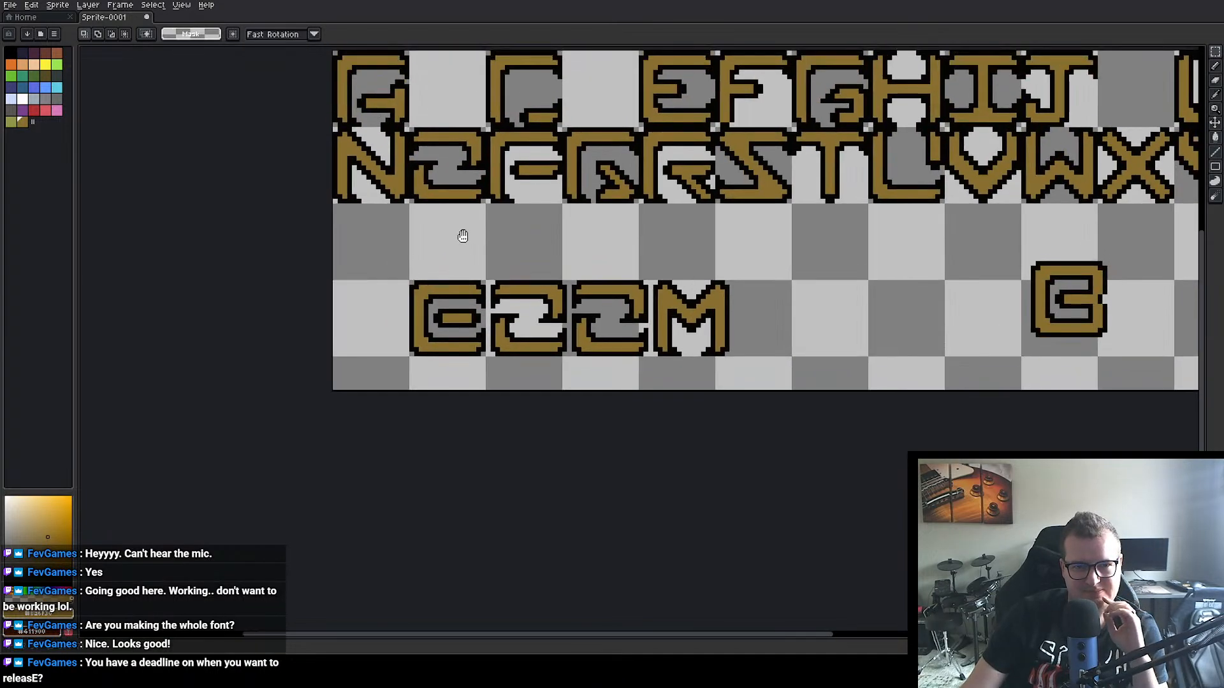
scroll(464, 235, "up", 1)
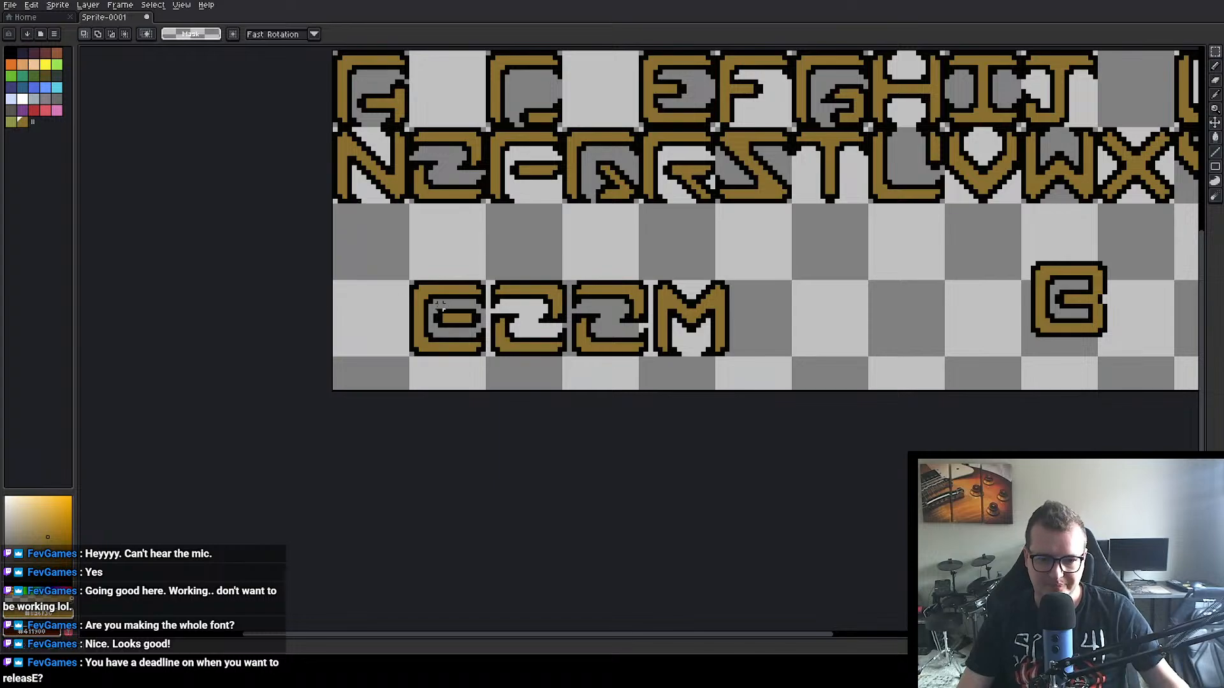
left_click_drag(411, 282, 483, 361)
left_click_drag(446, 318, 924, 271)
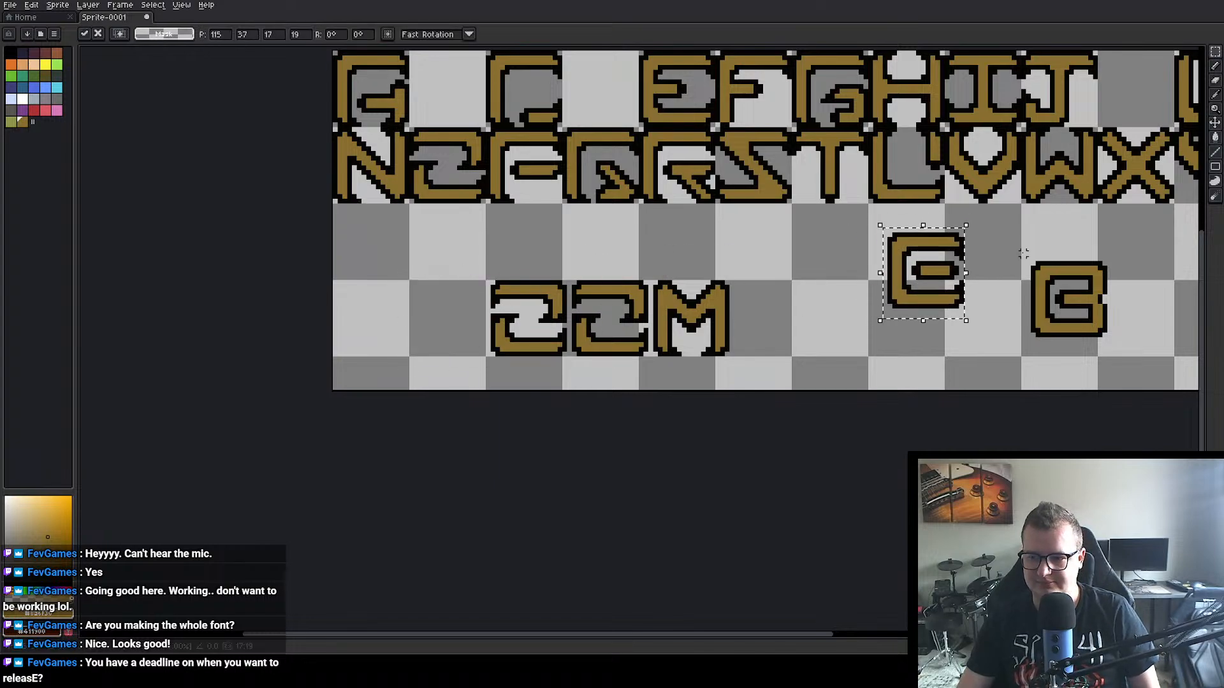
left_click_drag(1021, 247, 499, 346)
left_click(831, 327)
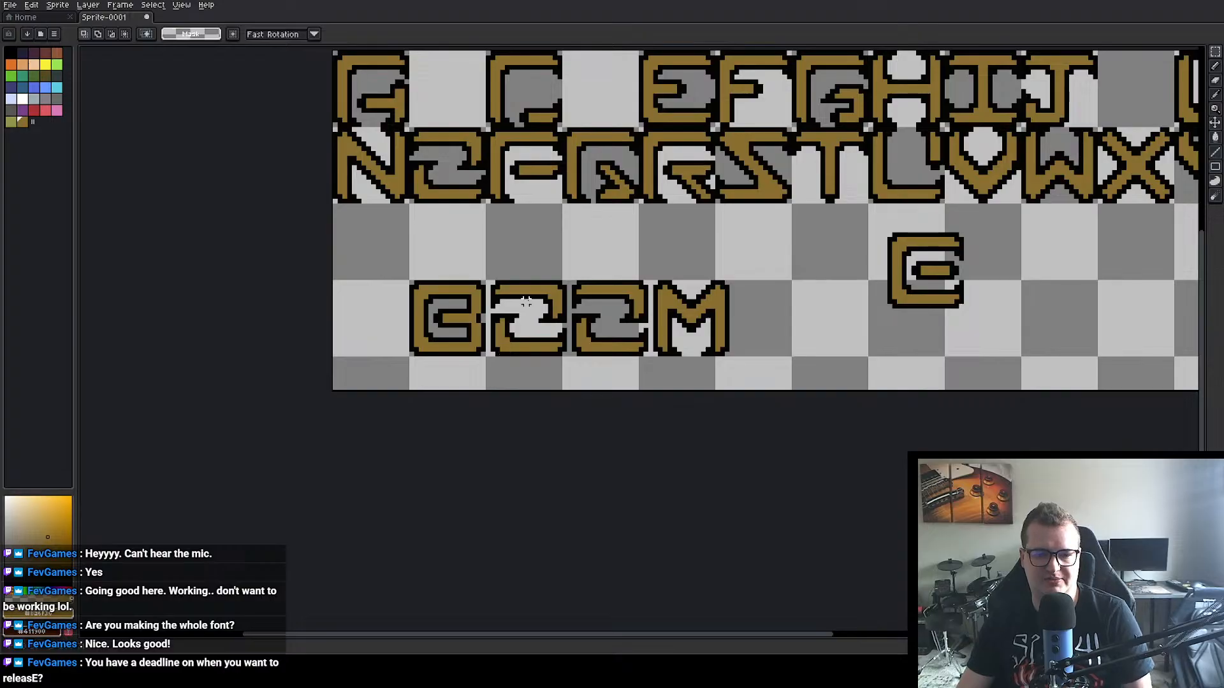
Step: Examine the word BOOM at different magnifications and compare its intact B with the parked reshaped B
scroll(526, 302, "down", 3)
scroll(484, 336, "up", 4)
scroll(680, 294, "down", 2)
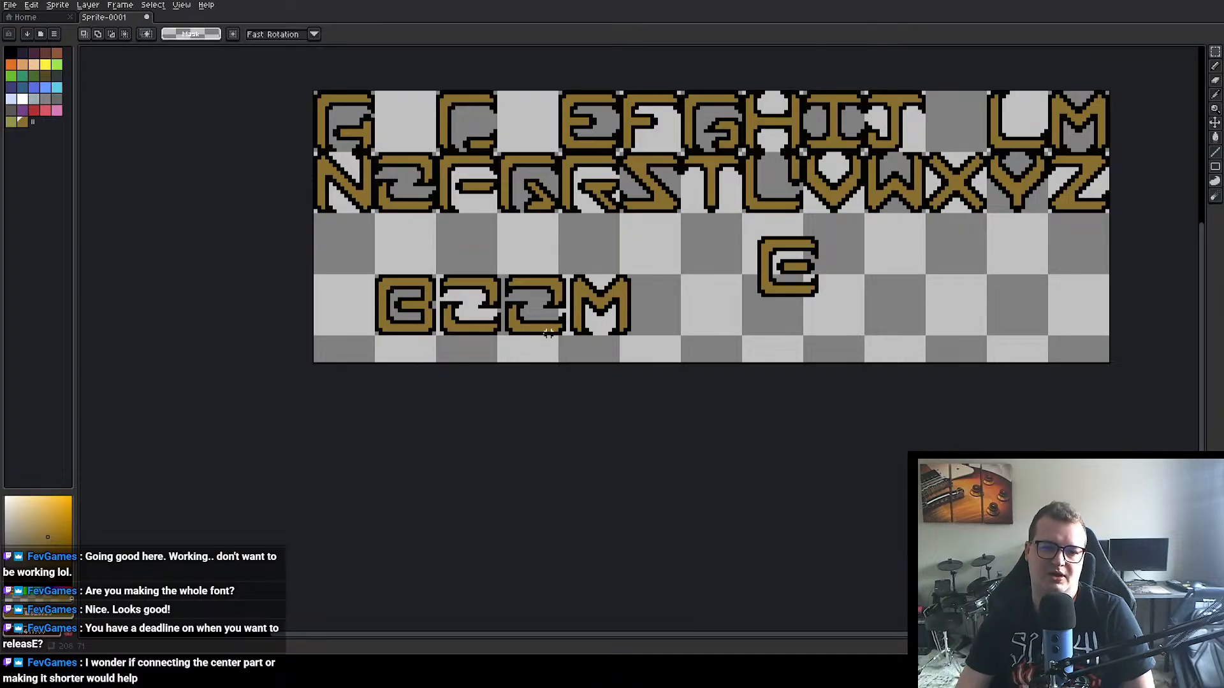
scroll(407, 312, "up", 4)
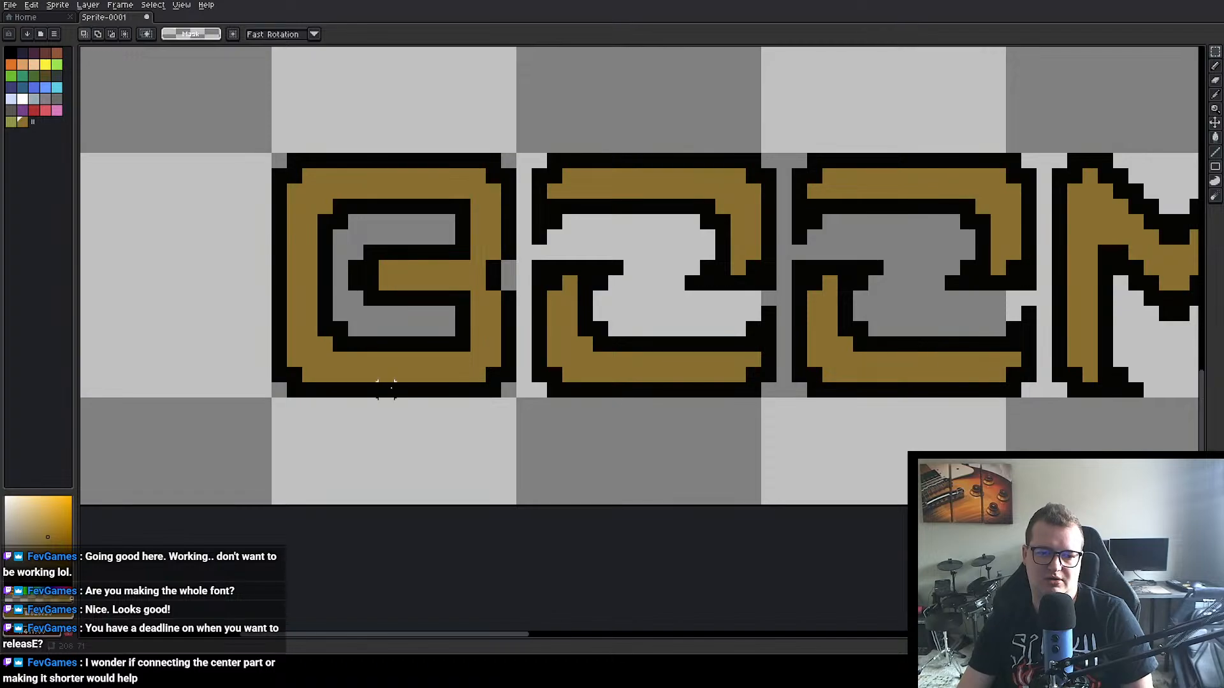
scroll(386, 387, "down", 3)
scroll(398, 313, "up", 3)
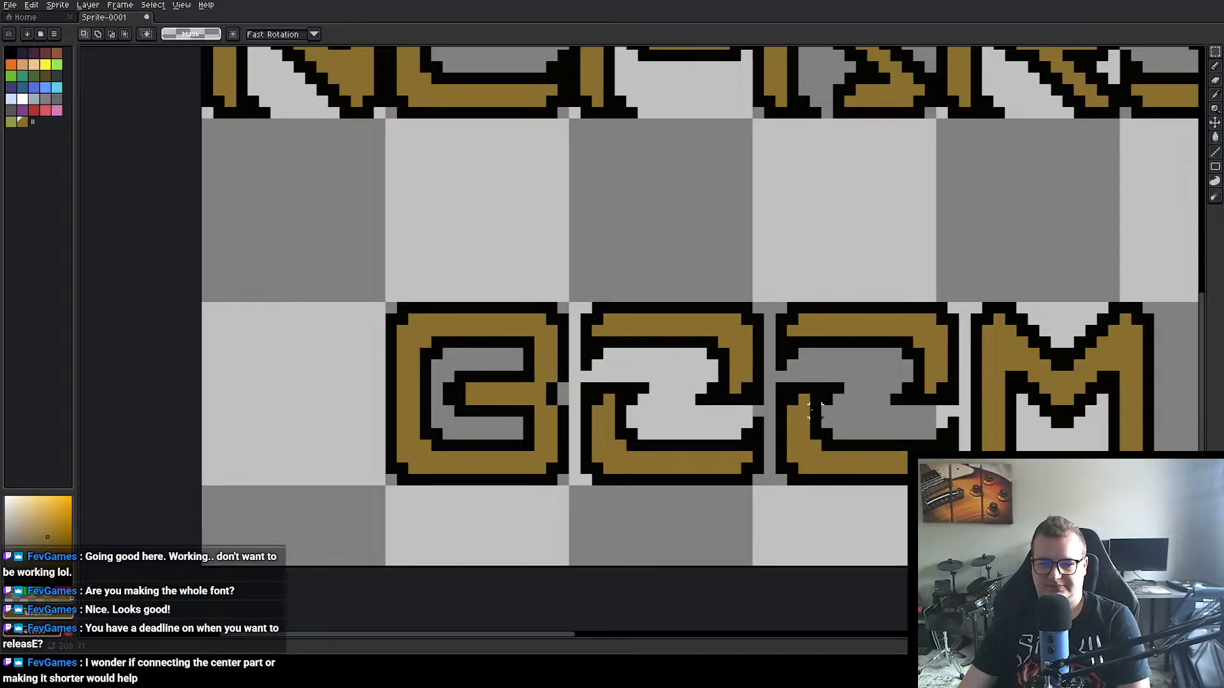
left_click_drag(790, 406, 381, 403)
left_click_drag(901, 317, 552, 372)
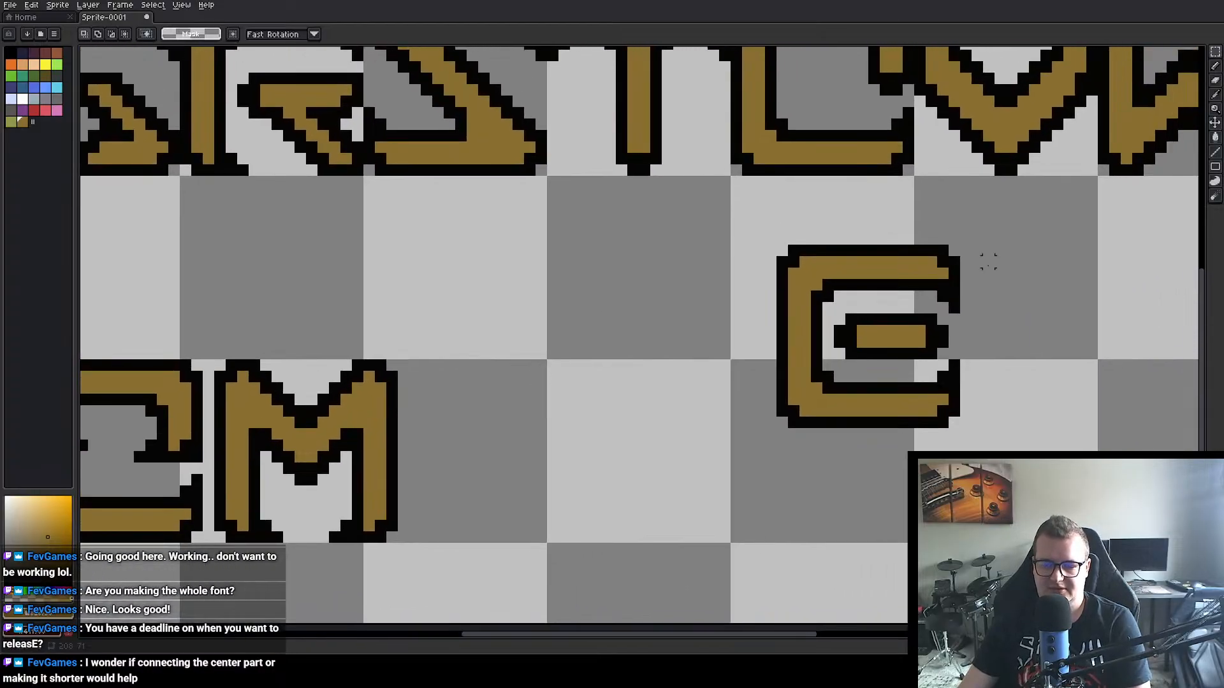
Step: Copy the A from the first row and place the copy in the fourth row, right of the parked reshaped B
scroll(854, 297, "down", 4)
left_click_drag(615, 308, 830, 413)
scroll(832, 307, "up", 9)
left_click_drag(403, 246, 1087, 381)
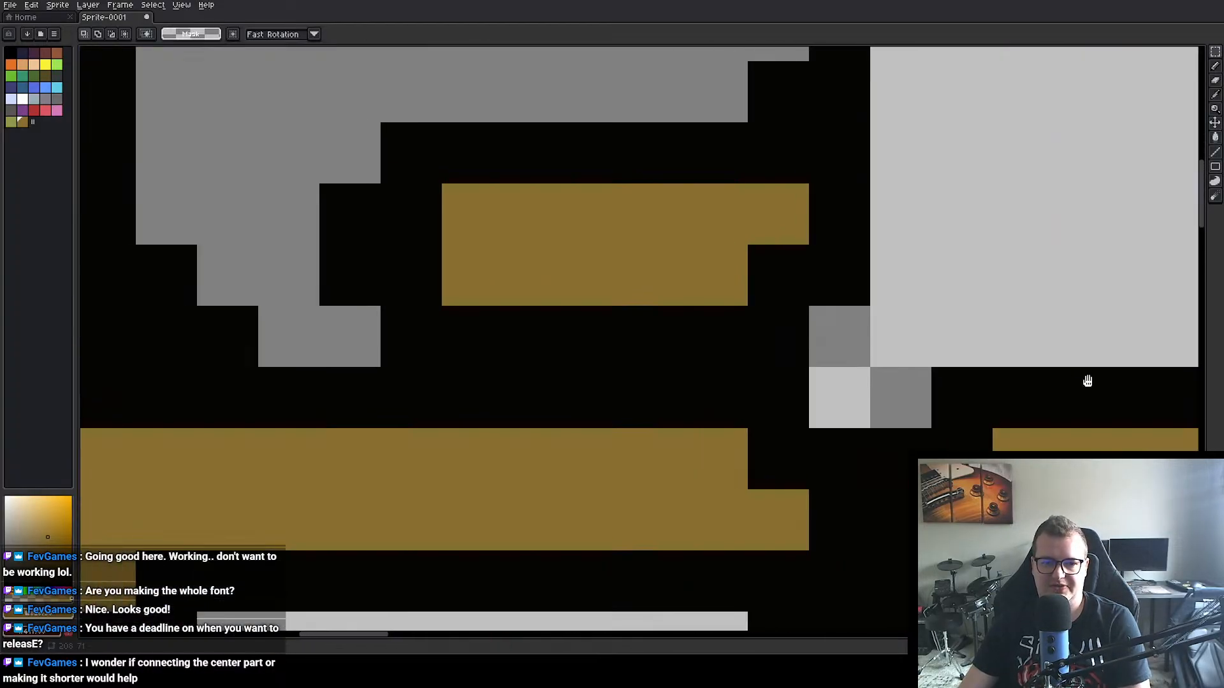
scroll(499, 295, "down", 4)
scroll(596, 343, "up", 1)
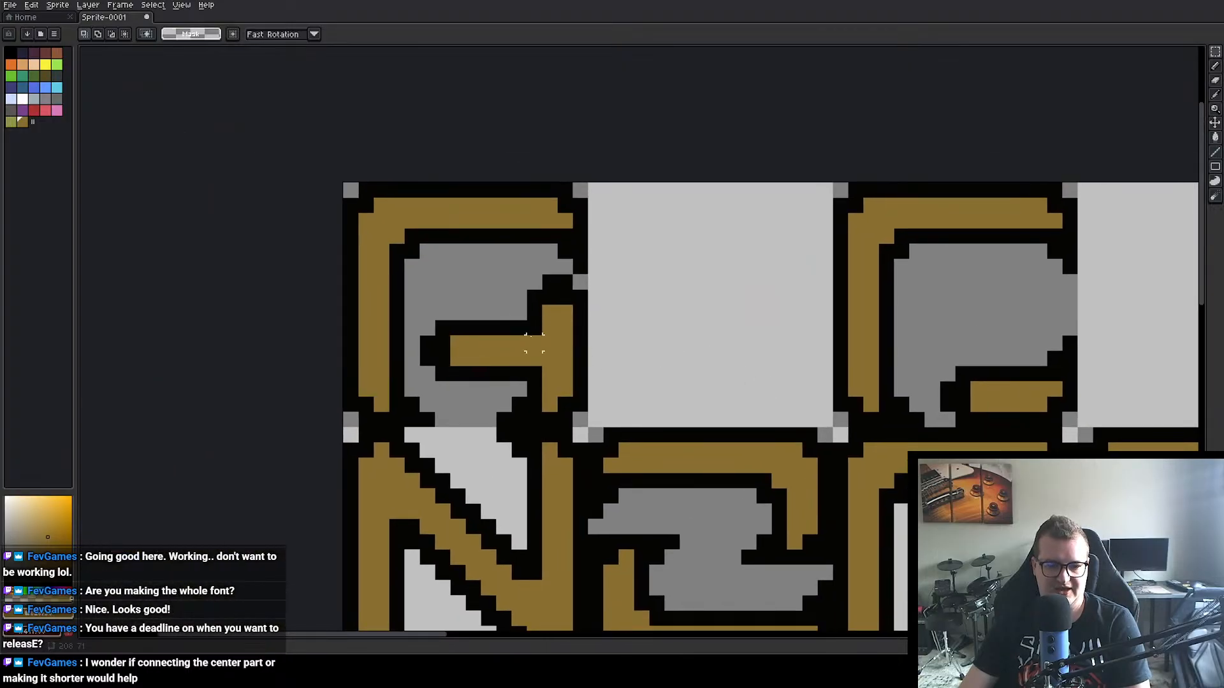
scroll(597, 341, "down", 3)
left_click_drag(505, 284, 595, 374)
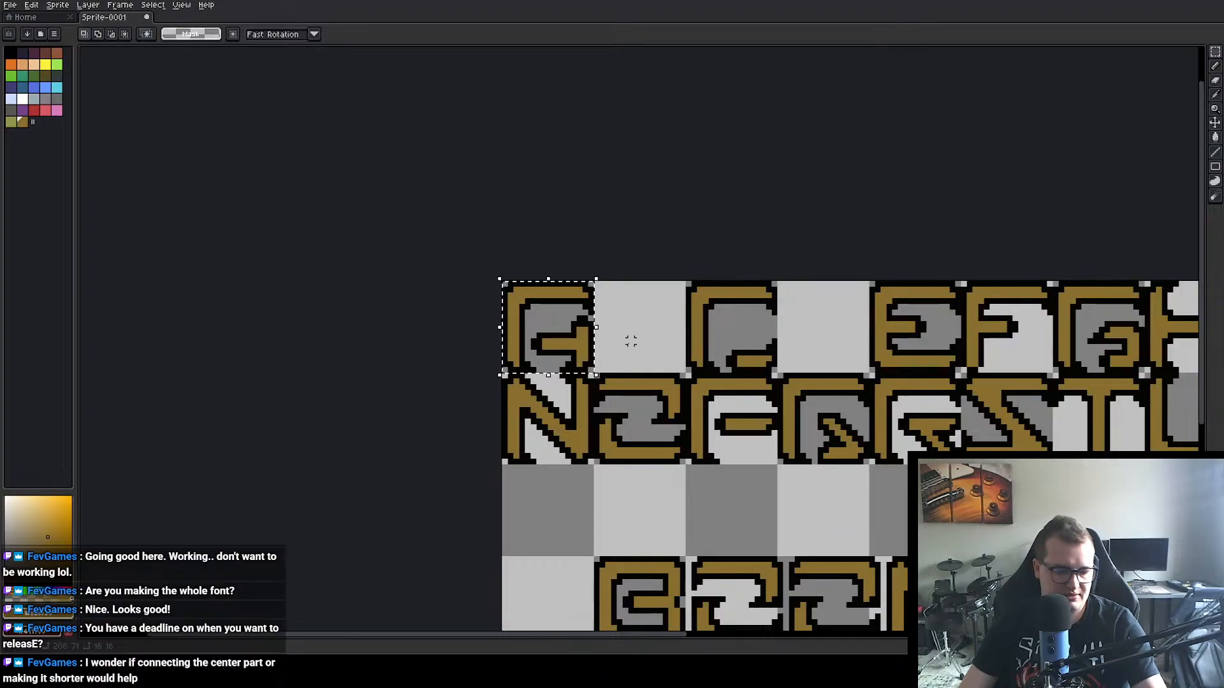
left_click_drag(1075, 536, 756, 323)
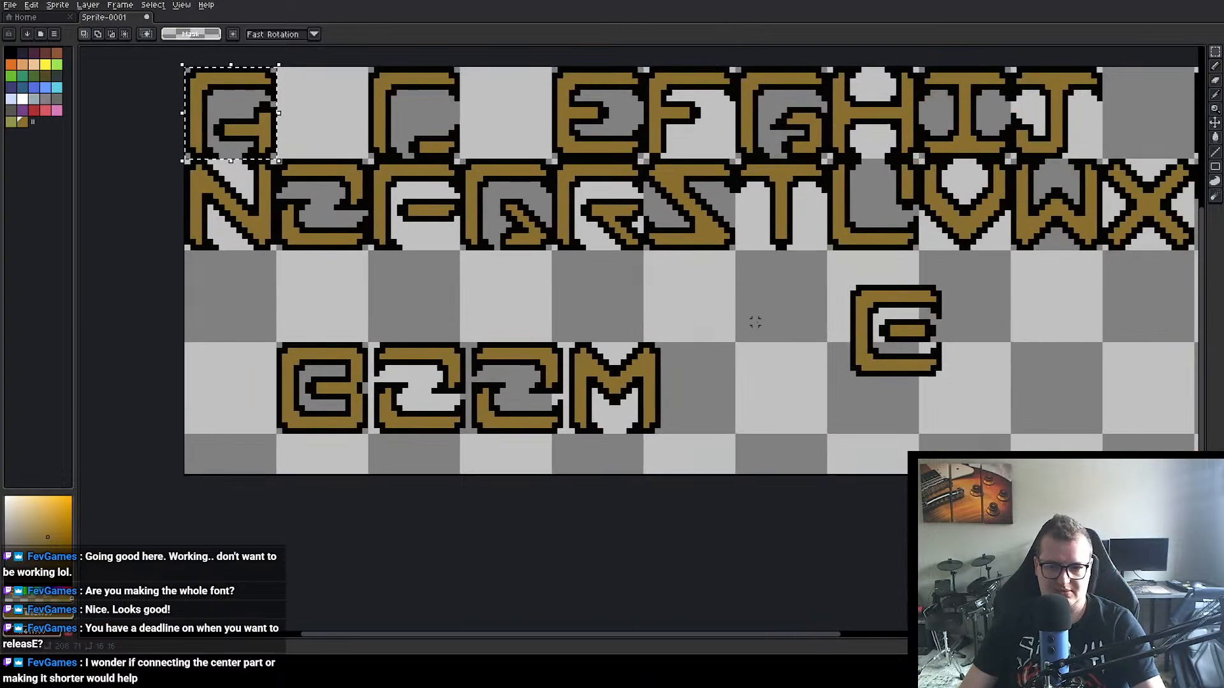
left_click_drag(944, 408, 601, 372)
key("ctrl+v")
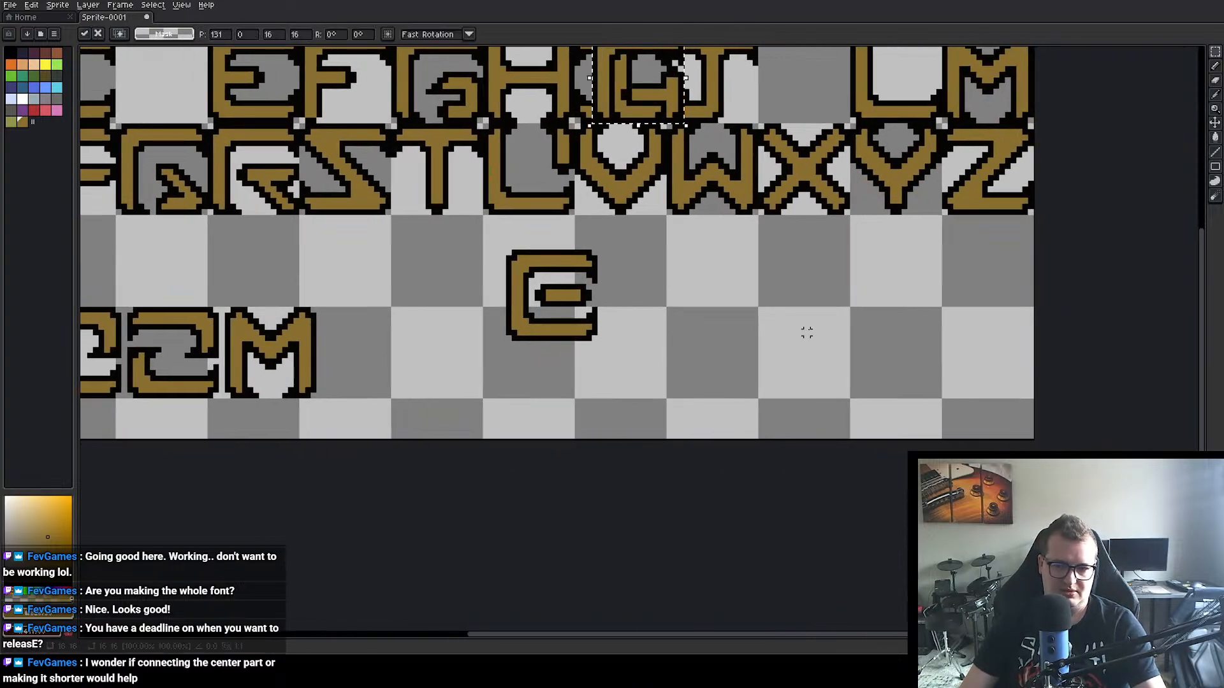
left_click_drag(634, 82, 802, 354)
left_click(916, 350)
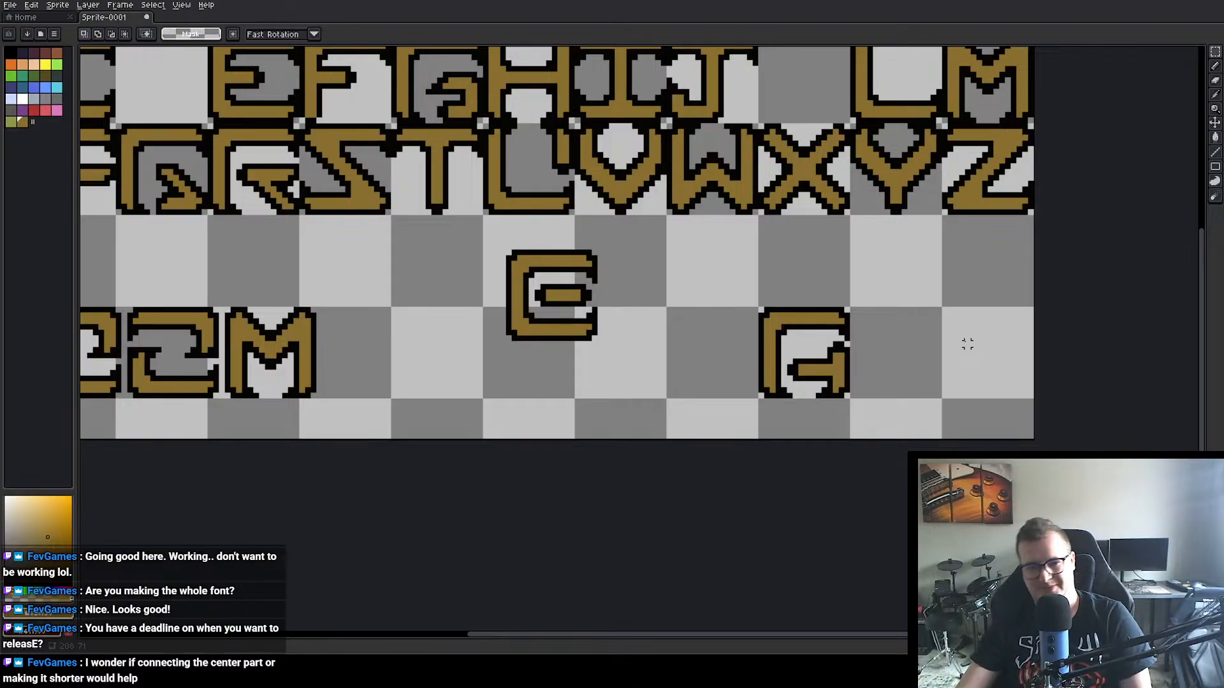
Step: Shift the center bar of BOOM's B one pixel to the right and repaint the black outline on the letter's right edge
left_click_drag(358, 339, 566, 295)
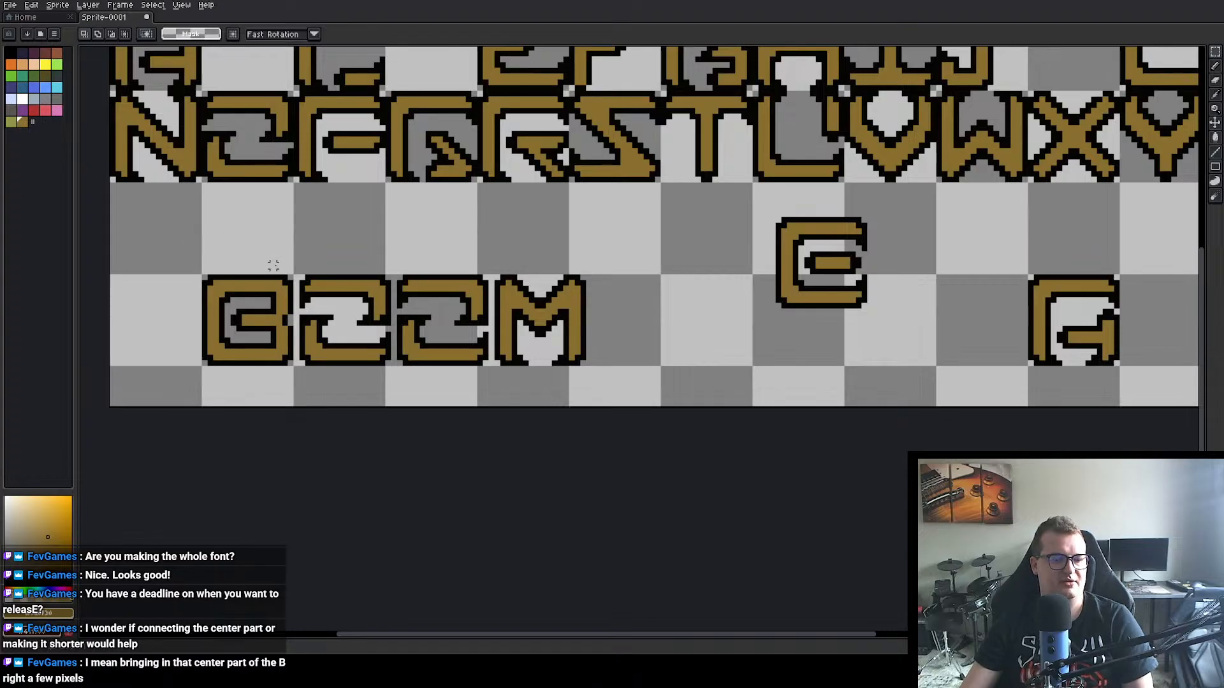
scroll(273, 265, "up", 2)
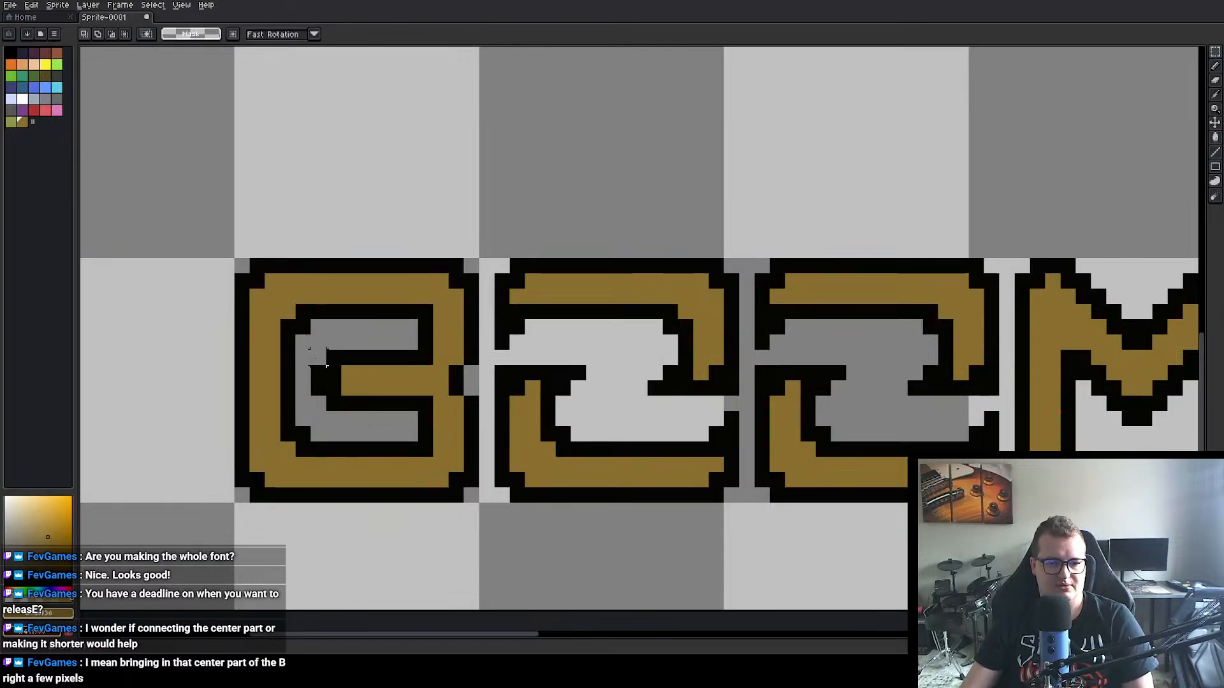
left_click_drag(308, 350, 440, 397)
left_click(486, 235)
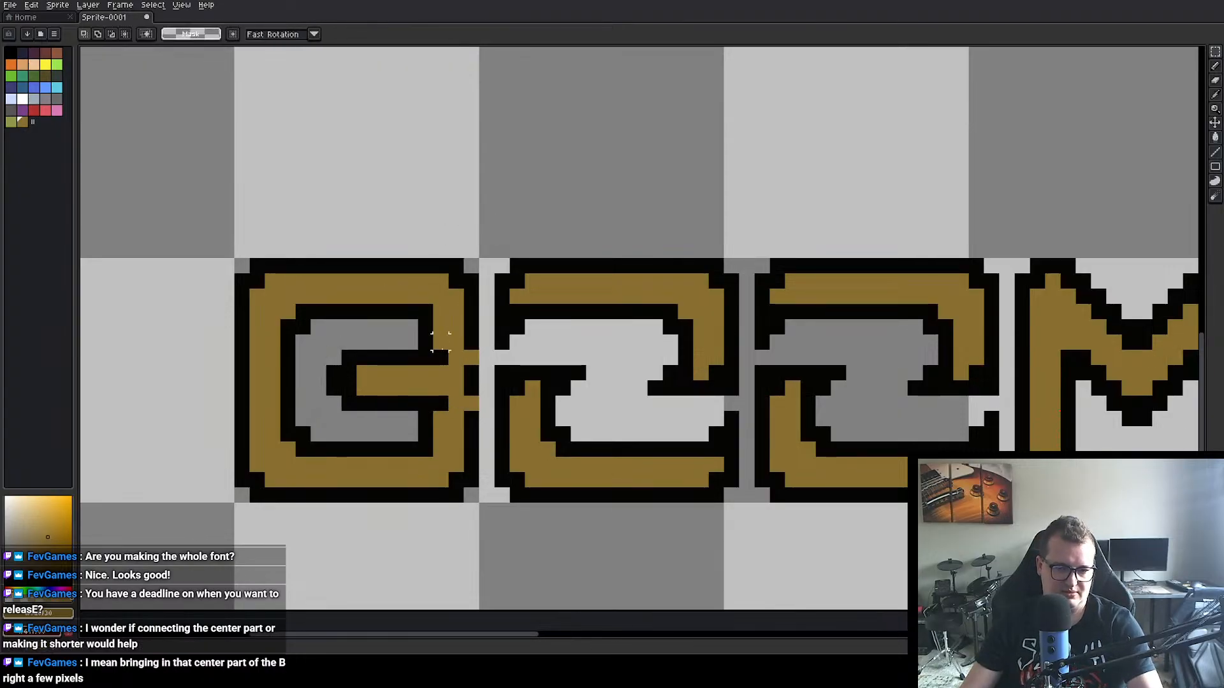
key("b")
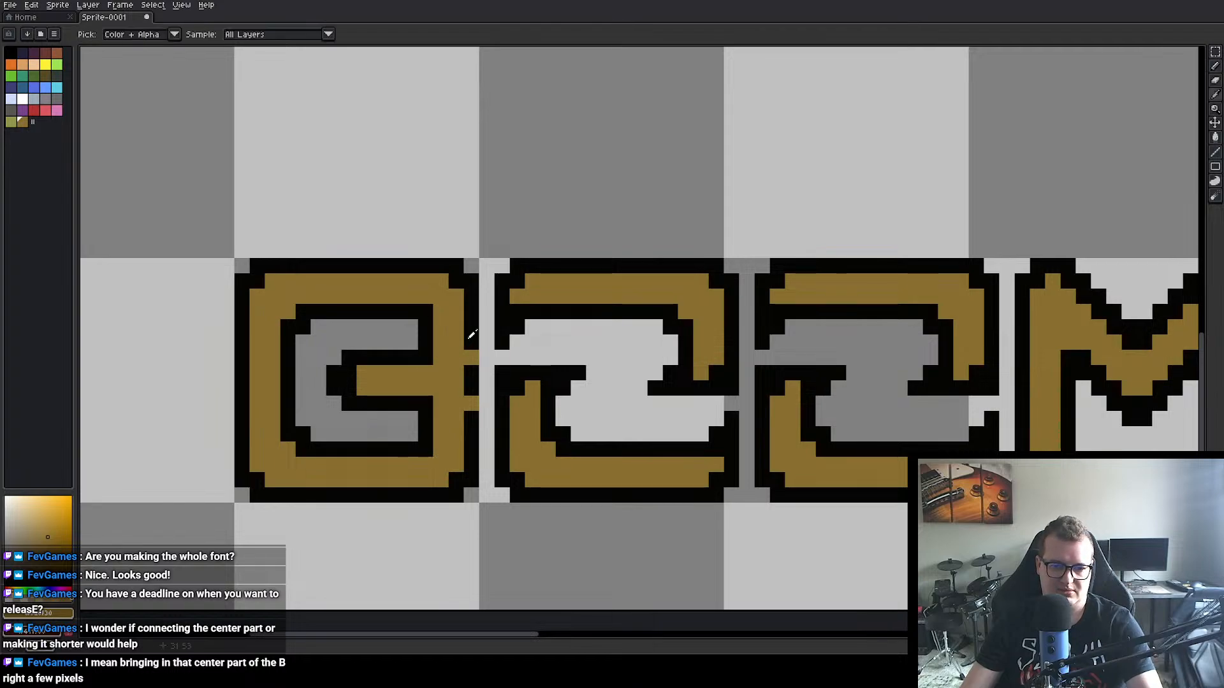
left_click(469, 364, "alt")
Step: Examine the edited B within the word BOOM at different magnifications and compare it with the parked reshaped B
scroll(470, 364, "down", 4)
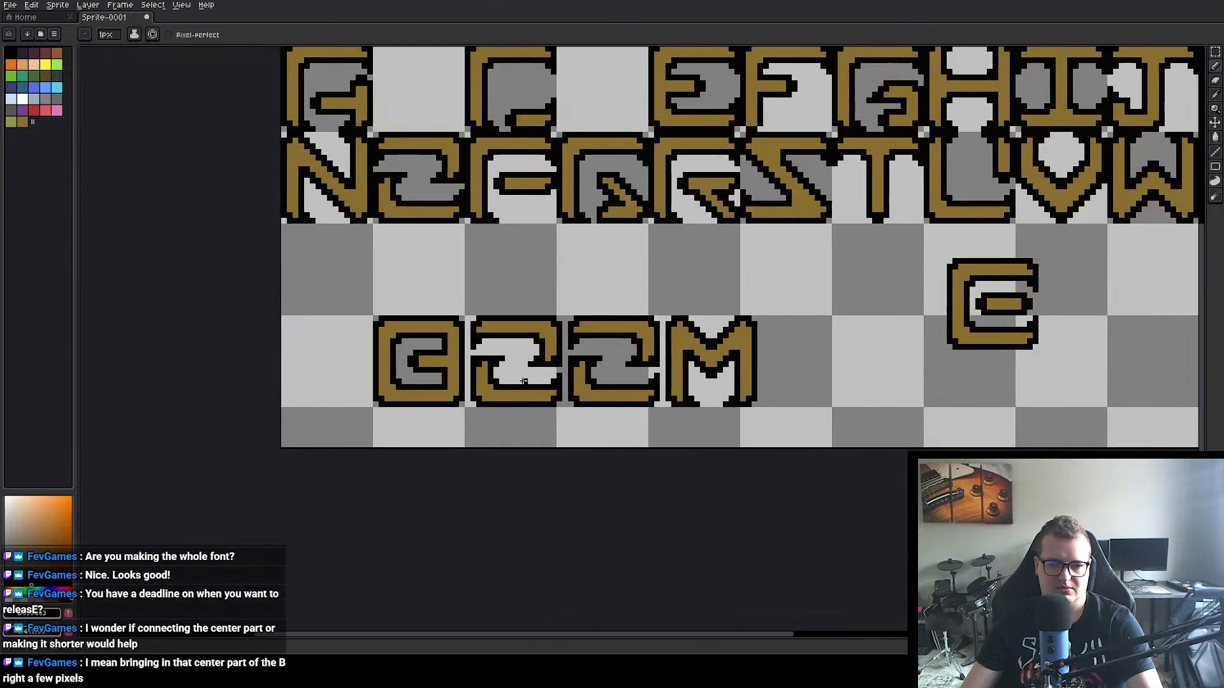
left_click_drag(862, 336, 913, 323)
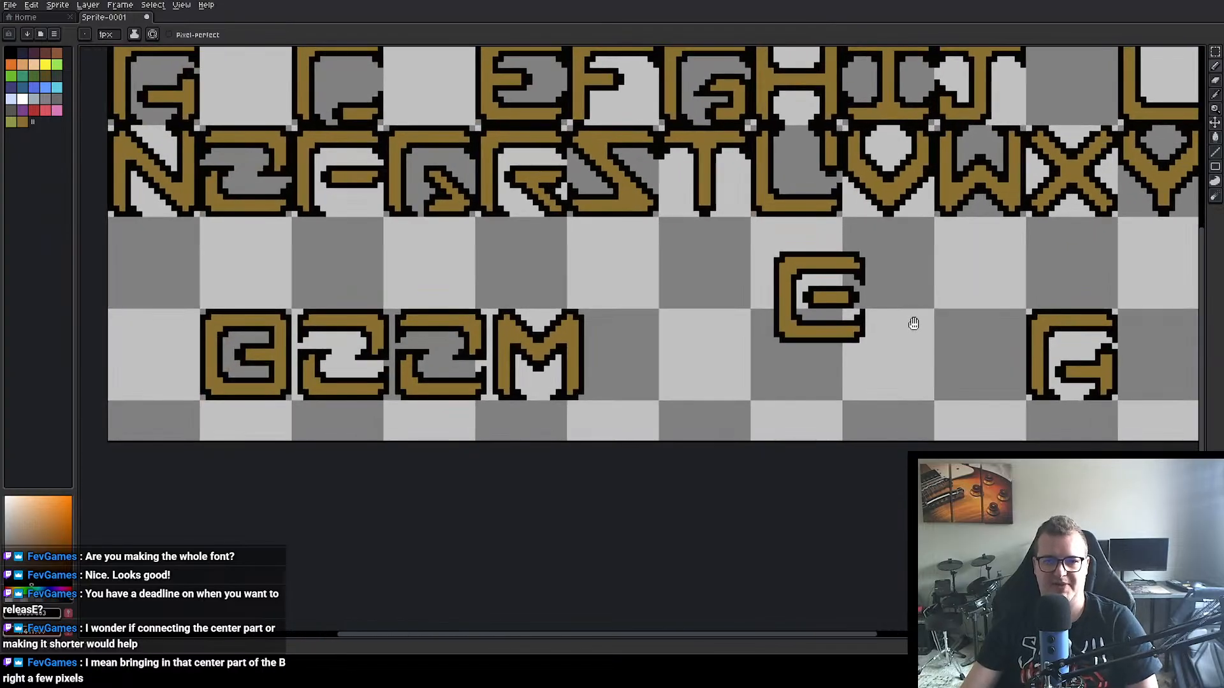
left_click_drag(518, 294, 667, 312)
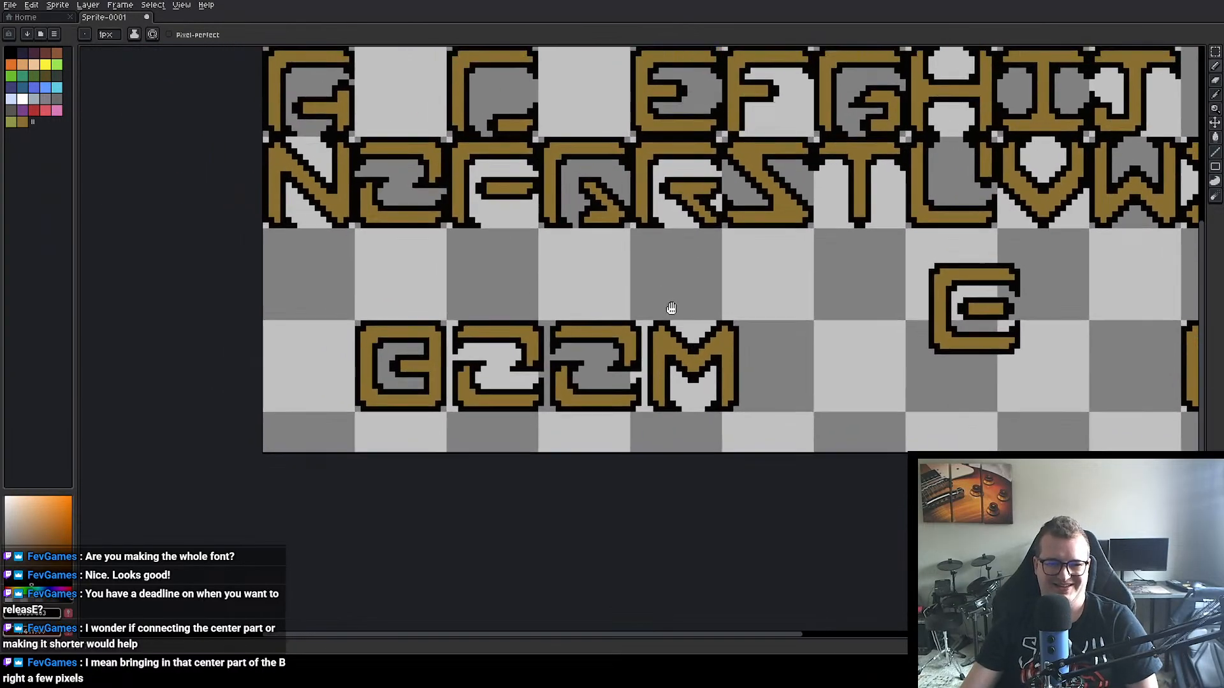
scroll(387, 371, "up", 2)
scroll(386, 371, "up", 1)
scroll(457, 376, "up", 2)
scroll(456, 377, "down", 1)
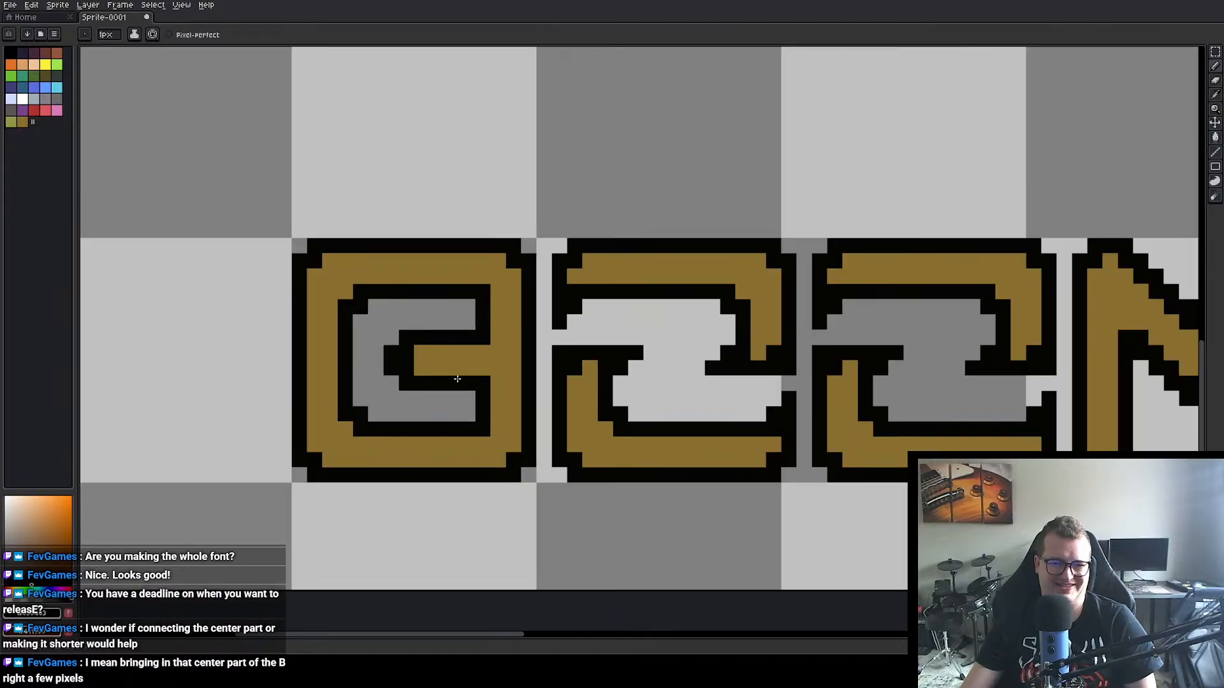
left_click(452, 374)
scroll(452, 375, "down", 3)
scroll(470, 348, "up", 1)
left_click_drag(470, 347, 536, 319)
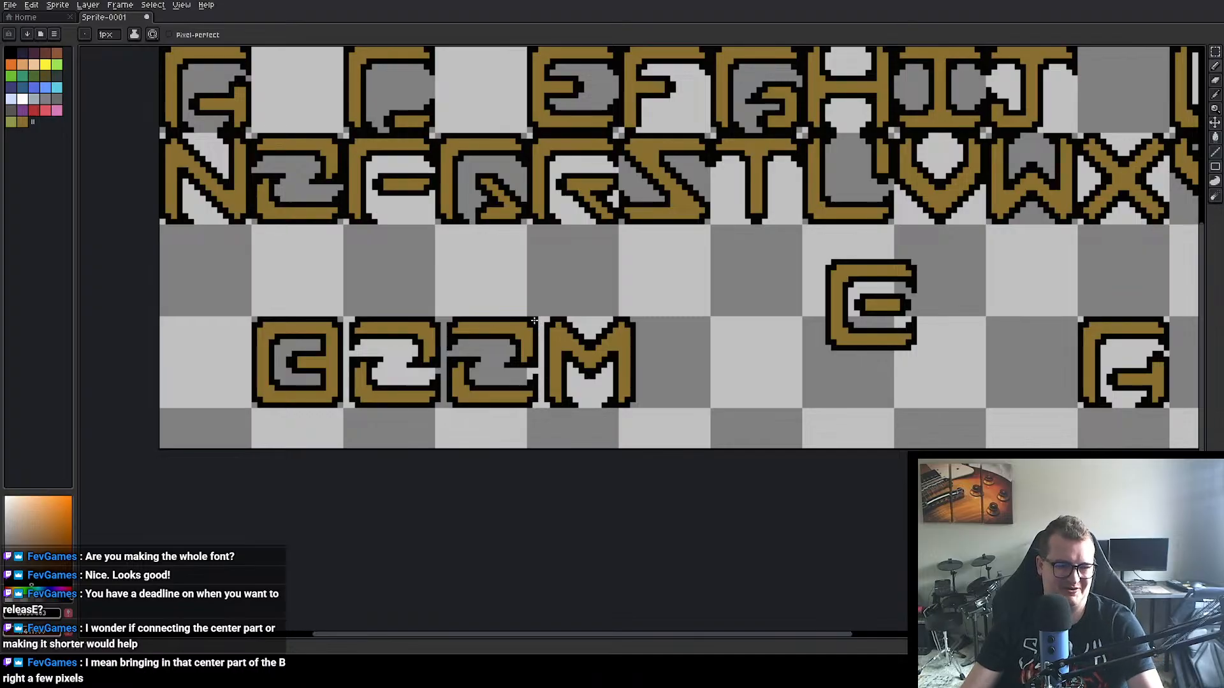
Step: Undo the B outline edits, the A copy, the swap of the two B variants and the M copy
key("v")
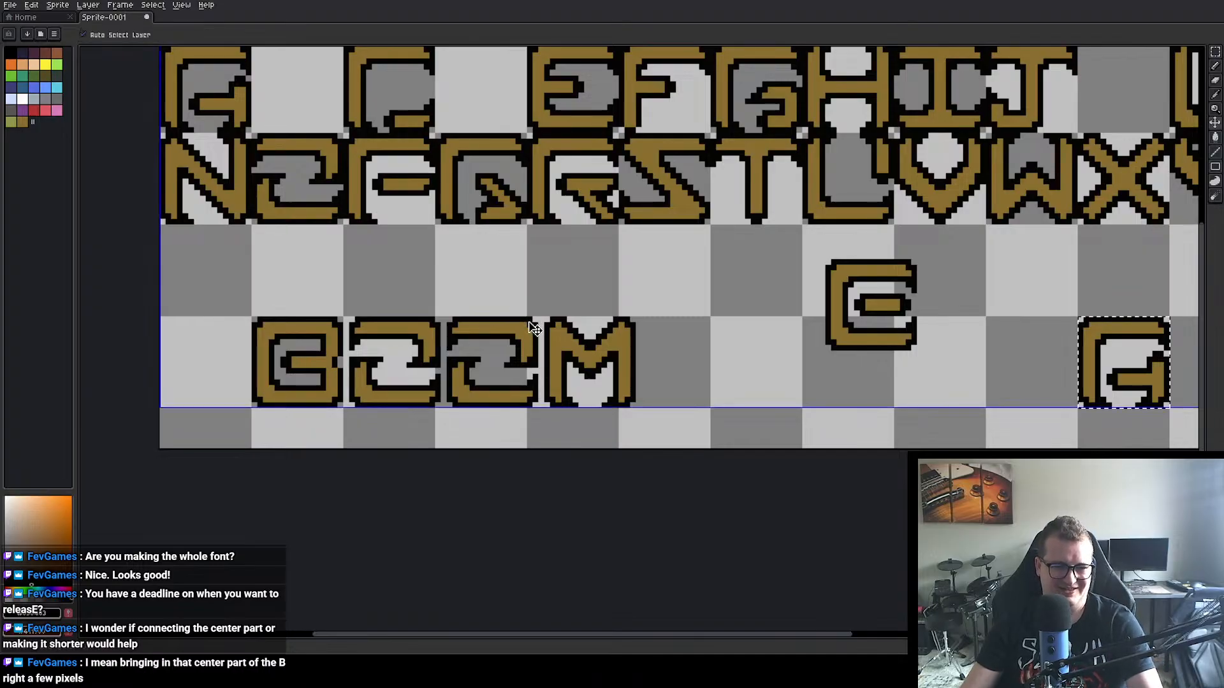
key("ctrl+z")
key("ctrl+z")
key("ctrl+z")
key("ctrl+z")
key("ctrl+z")
key("ctrl+z")
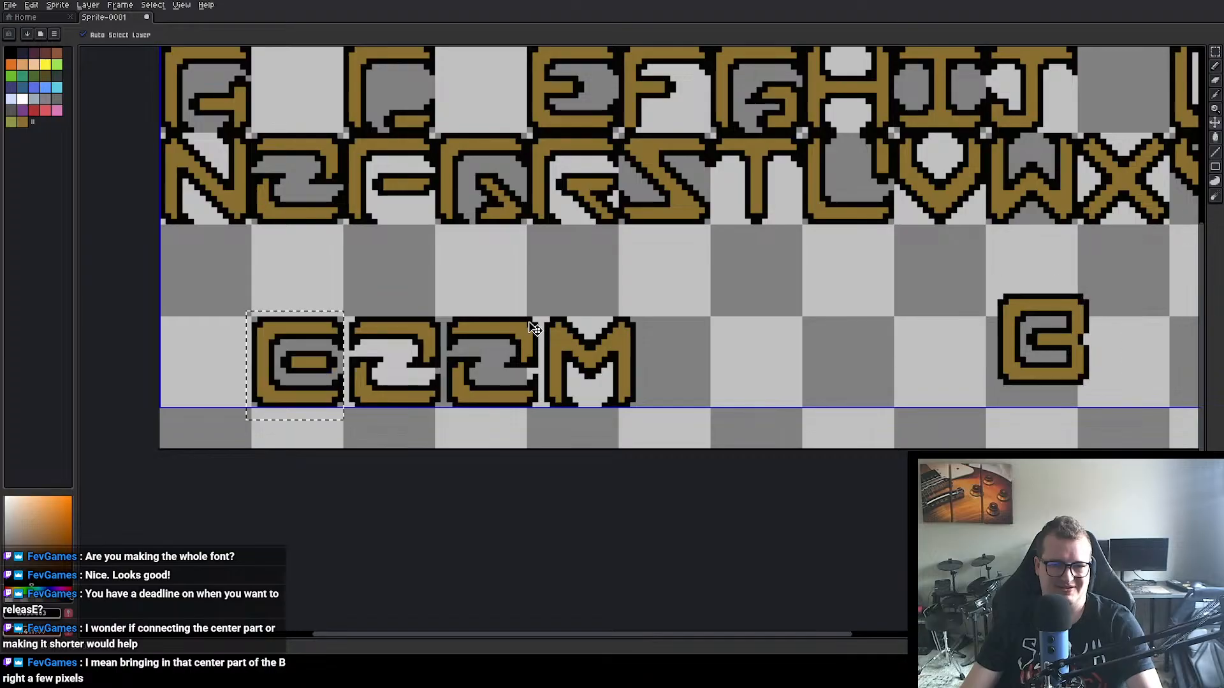
key("ctrl+z")
key("ctrl+z")
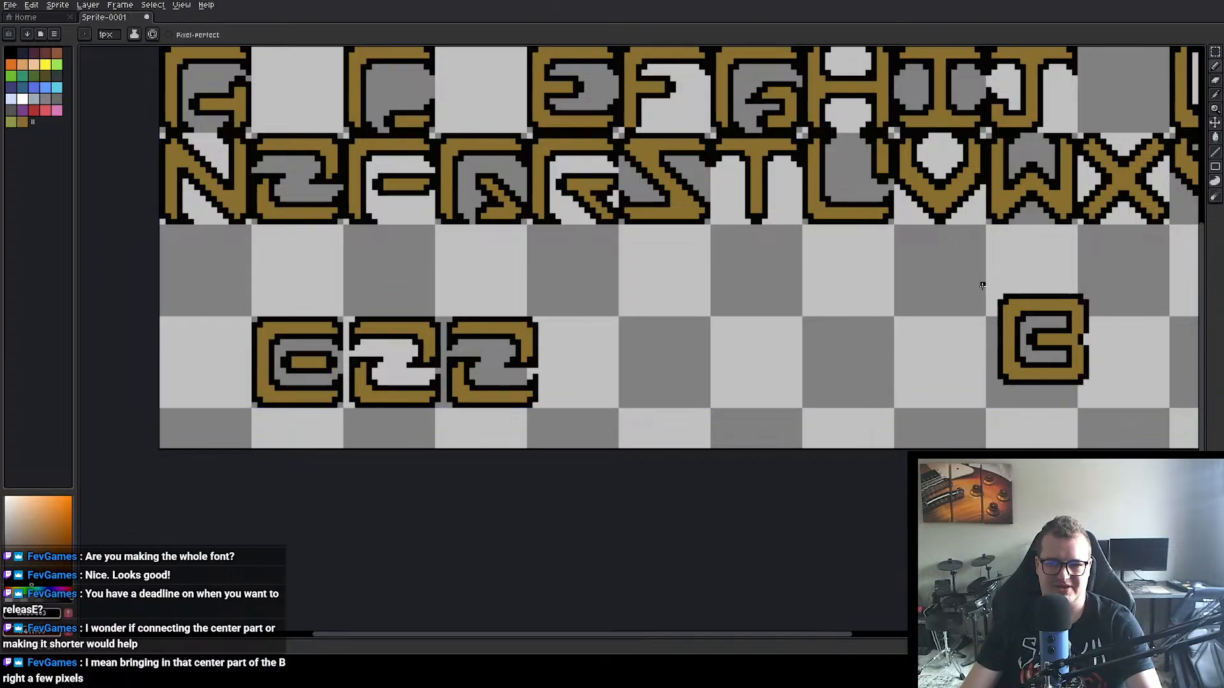
Step: Move the intact B into the fourth row, leaving one empty cell after the two O copies
key("m")
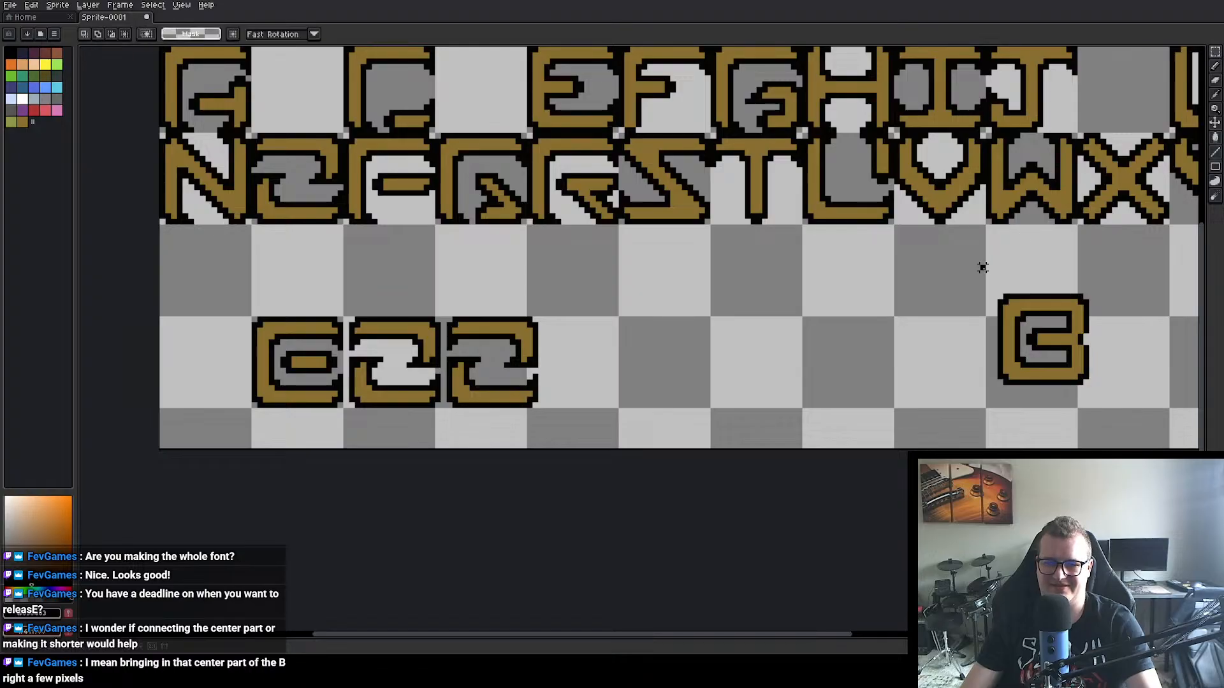
left_click_drag(982, 267, 1108, 411)
left_click_drag(1074, 358, 681, 352)
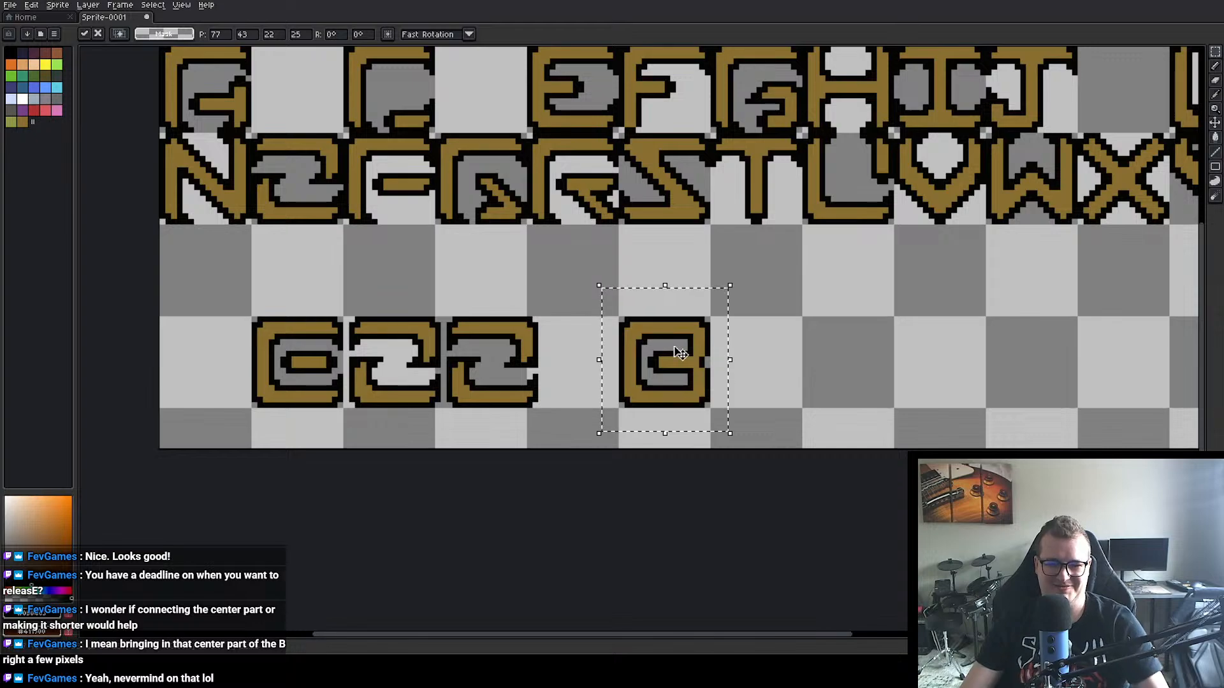
key("ctrl+d")
Step: Shift the center bar of the reshaped B one pixel to the right
scroll(681, 357, "up", 3)
left_click_drag(523, 372, 846, 304)
left_click_drag(486, 289, 871, 254)
scroll(576, 262, "down", 3)
scroll(494, 290, "up", 1)
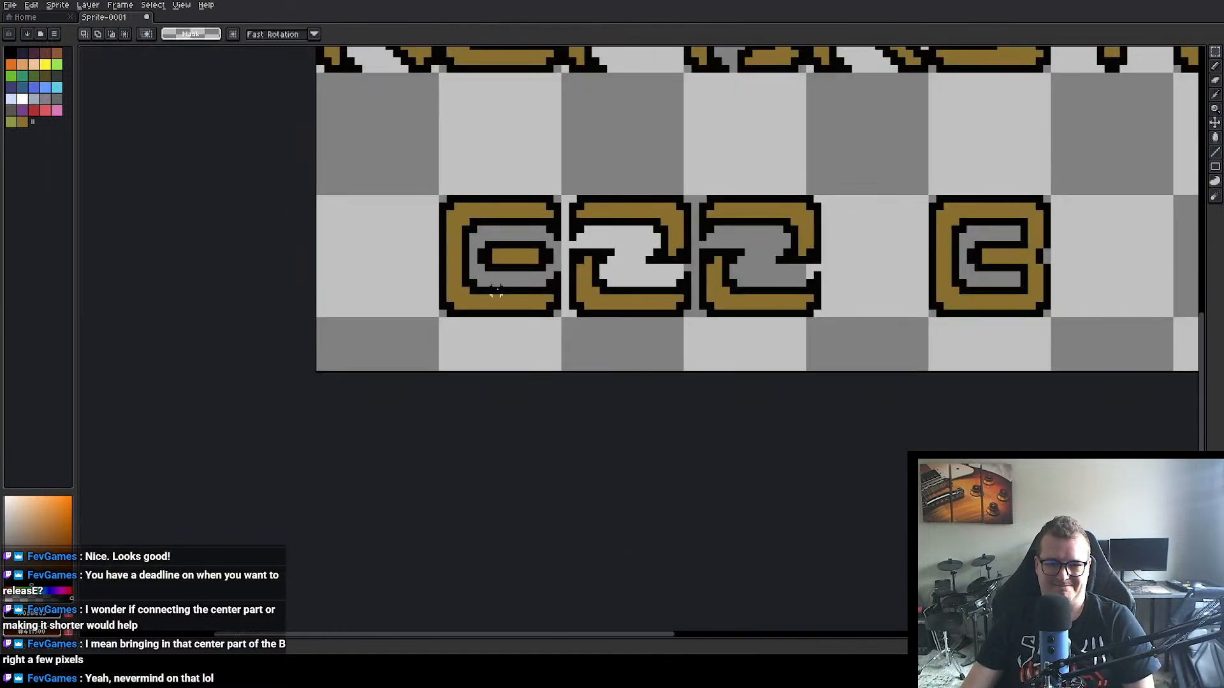
left_click_drag(494, 294, 511, 331)
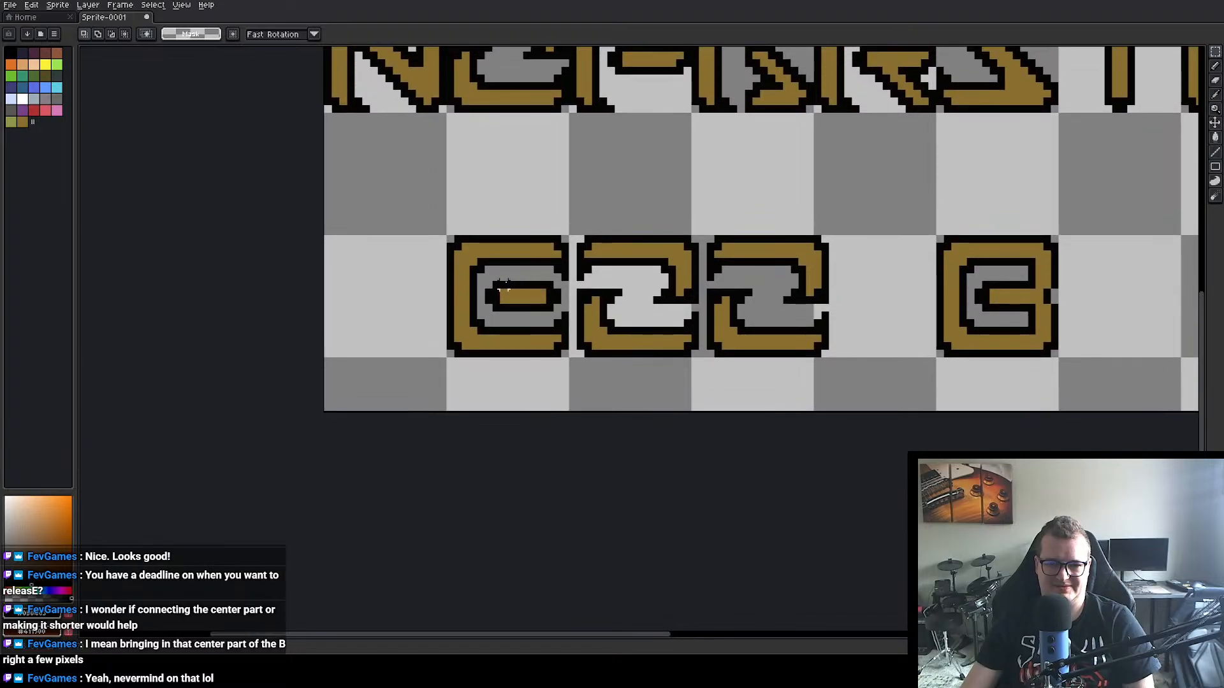
mouse_move(489, 285)
left_mouse_down()
mouse_move(565, 307)
mouse_move(534, 299)
left_mouse_up()
left_click(669, 389)
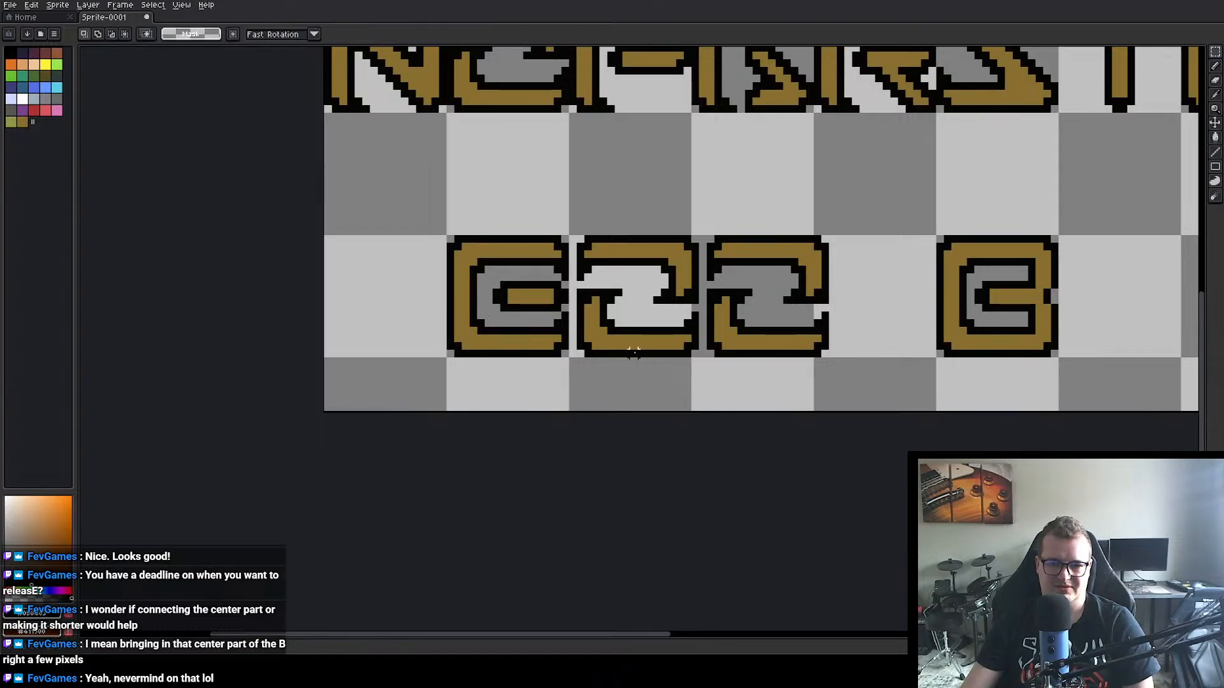
Step: Move the reshaped B into the first cell of the fourth row, away from the two O copies
scroll(635, 353, "down", 3)
left_click_drag(901, 261, 843, 288)
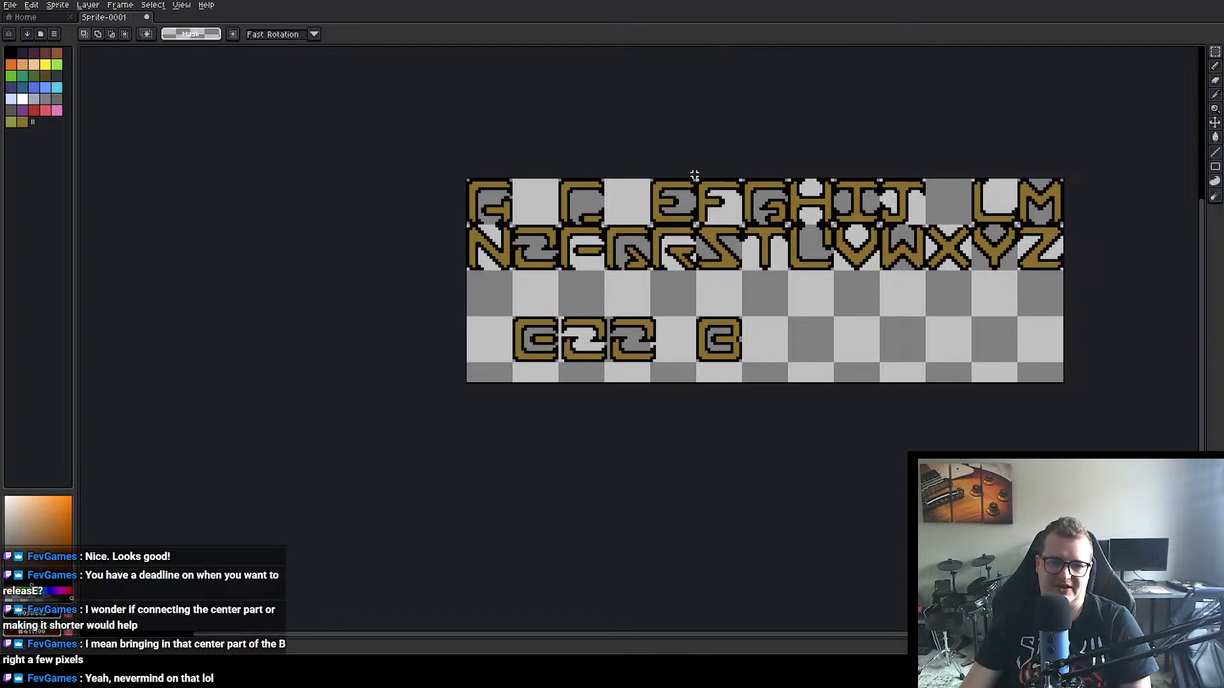
scroll(510, 329, "up", 3)
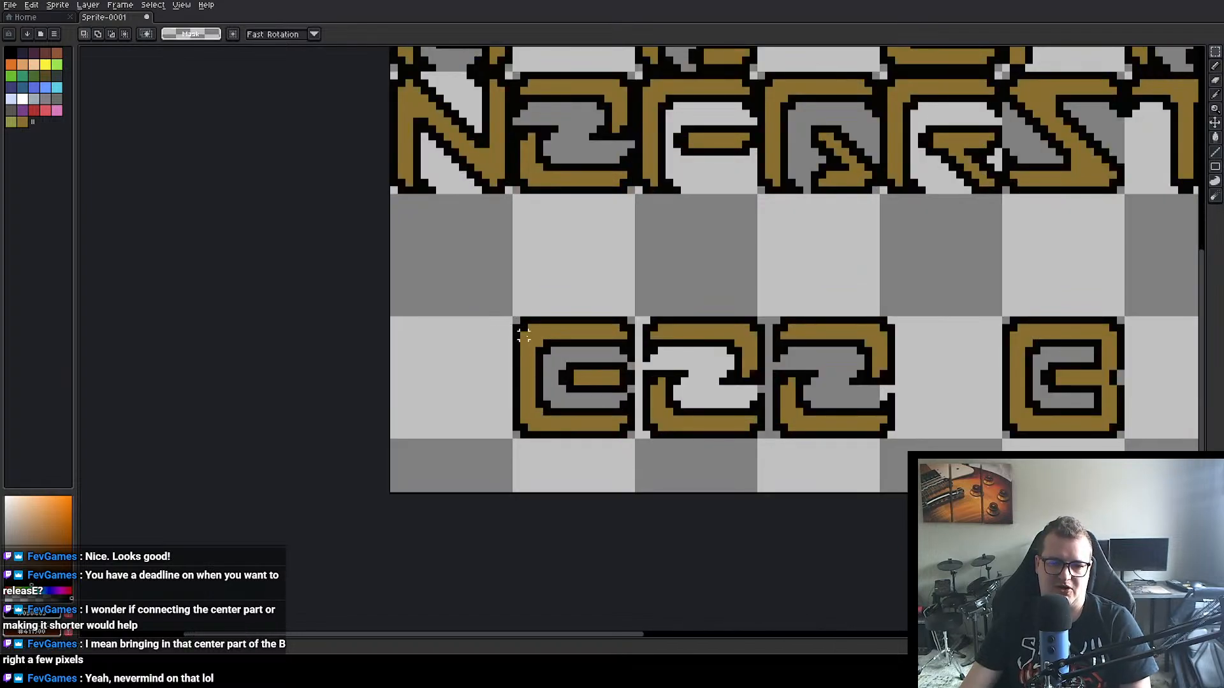
left_click_drag(513, 318, 490, 401)
scroll(652, 335, "down", 2)
key("ctrl+d")
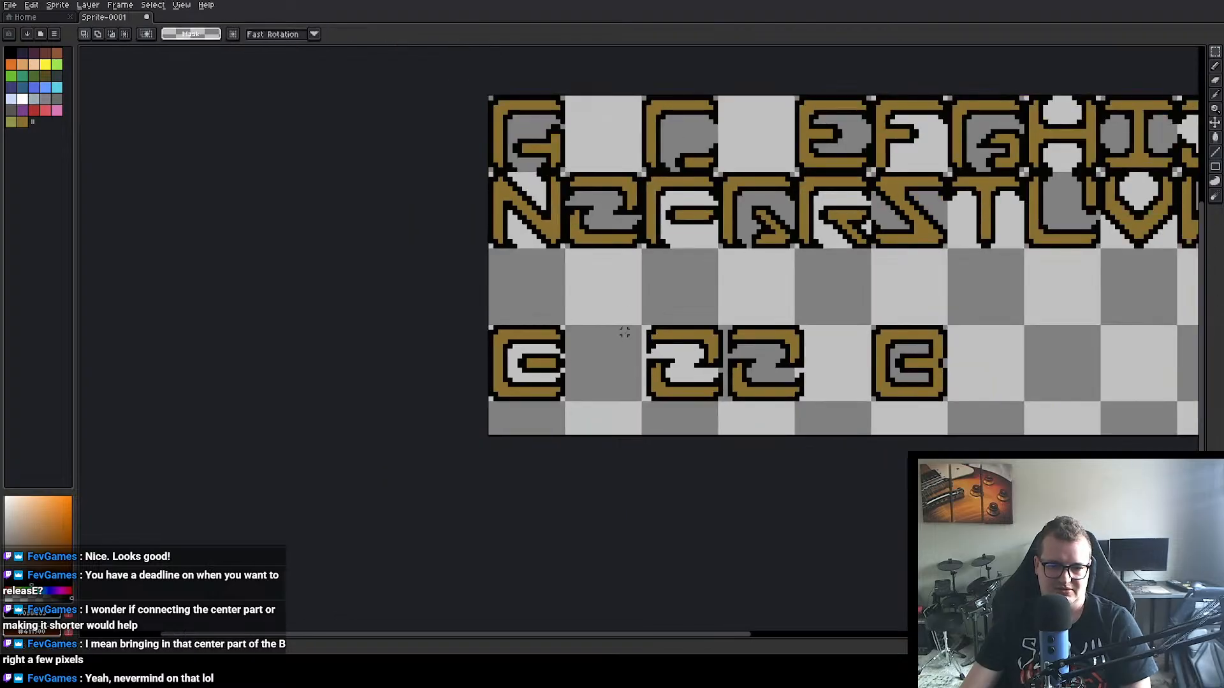
Step: Move the center bar of the reshaped B one pixel back to the left, with its selection at 5, 54
scroll(617, 342, "up", 2)
left_click_drag(459, 361, 503, 380)
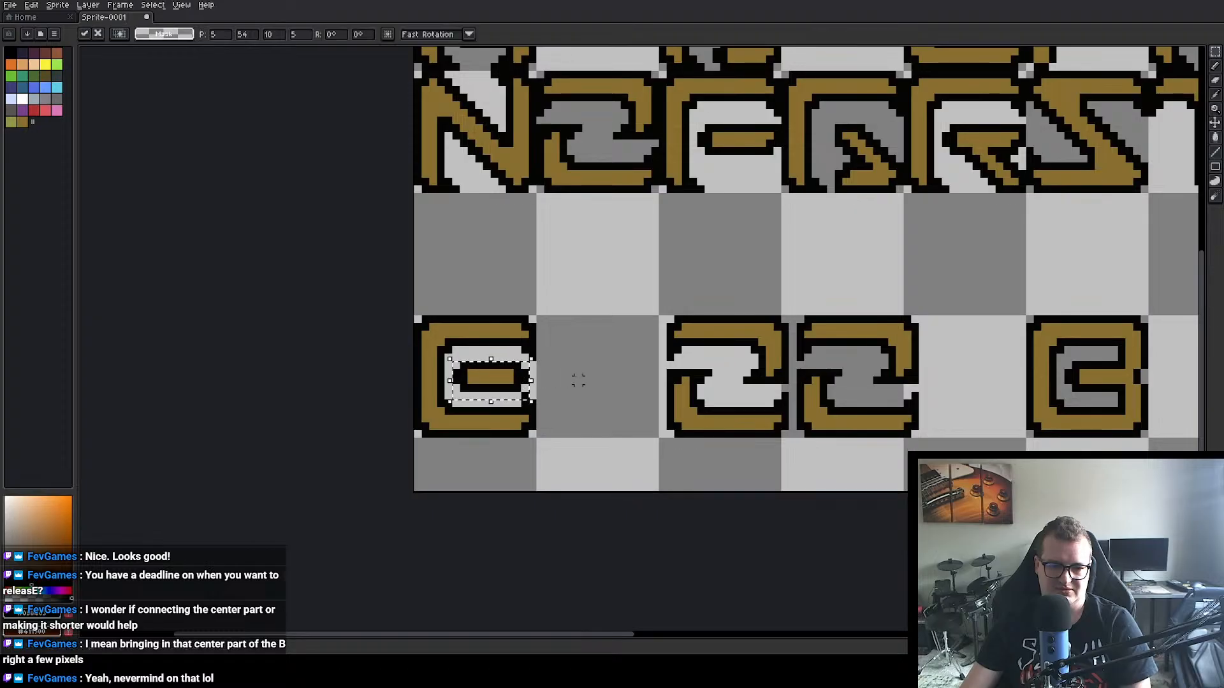
key("ctrl+d")
scroll(635, 377, "down", 2)
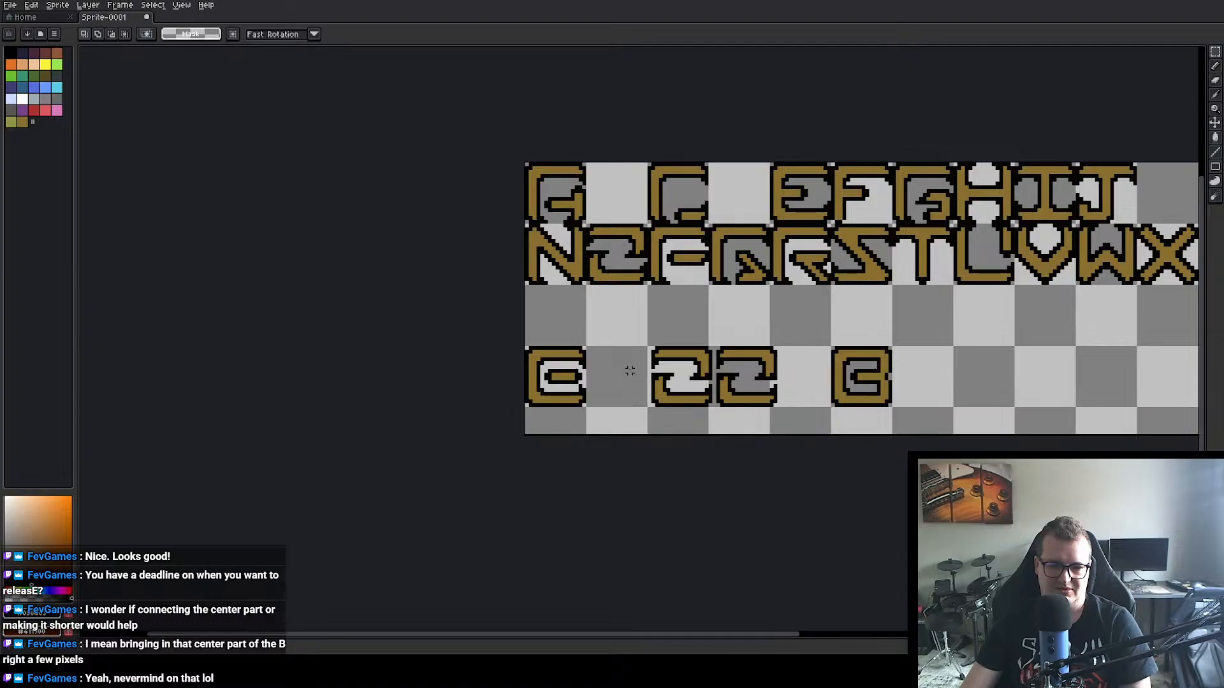
scroll(630, 370, "up", 3)
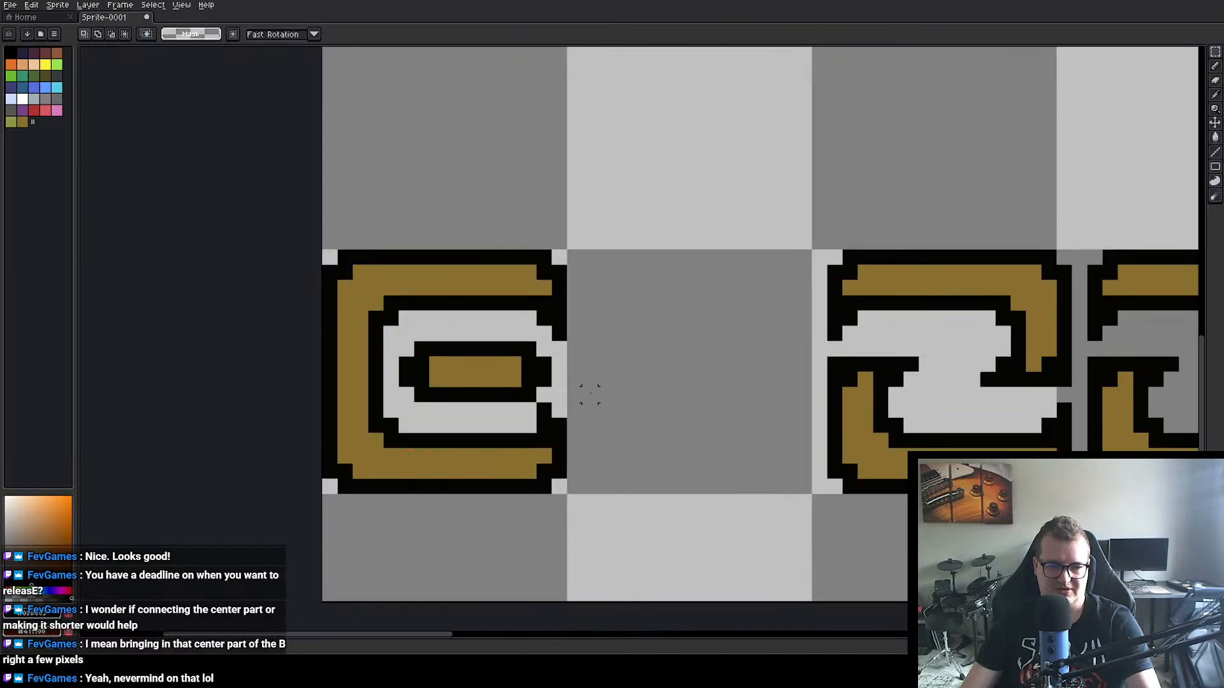
Step: Move the intact B into the empty cell between A and C in the first row
scroll(625, 362, "down", 3)
left_click_drag(643, 354, 524, 350)
scroll(519, 345, "down", 1)
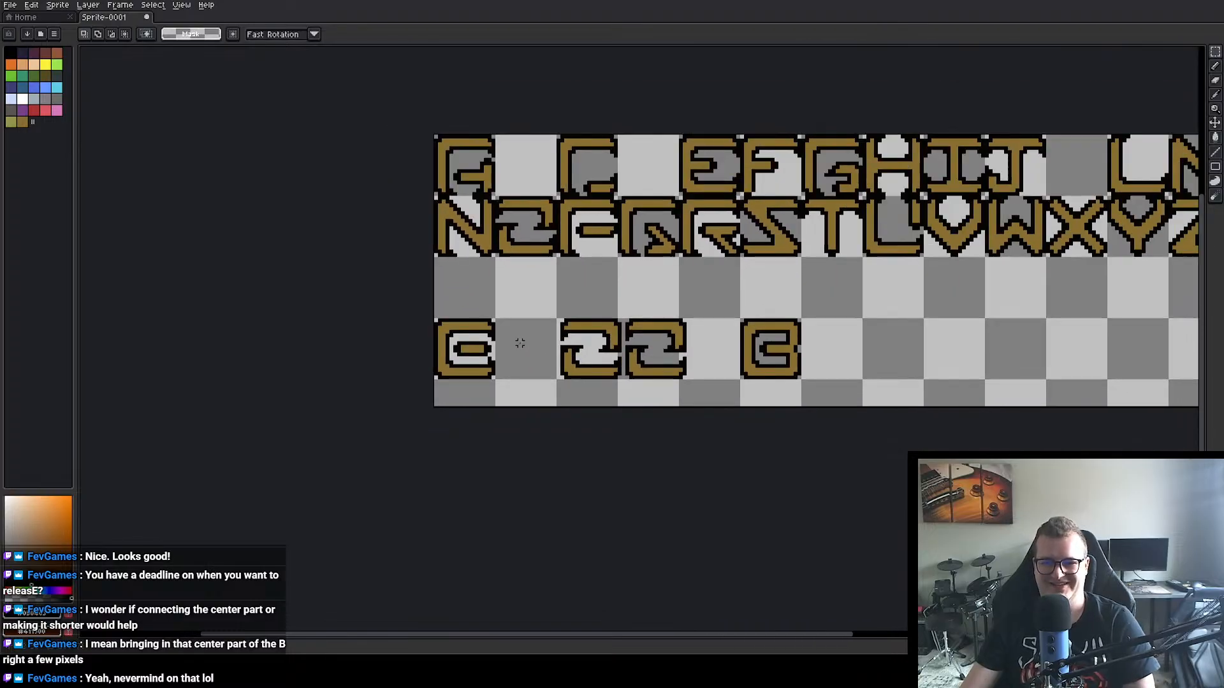
left_click_drag(609, 318, 552, 341)
mouse_move(675, 331)
left_mouse_down()
mouse_move(773, 411)
mouse_move(492, 201)
left_mouse_up()
left_click(746, 327)
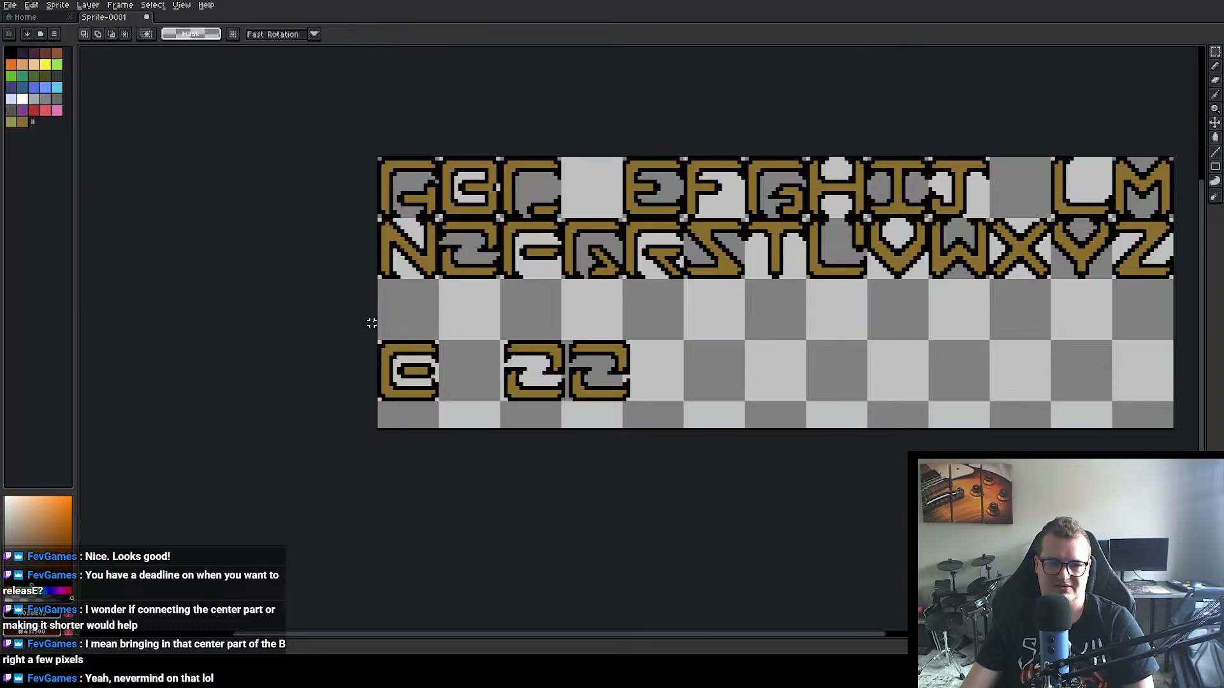
Step: Delete the reshaped B and the two O copies from the fourth row
left_click_drag(372, 323, 736, 431)
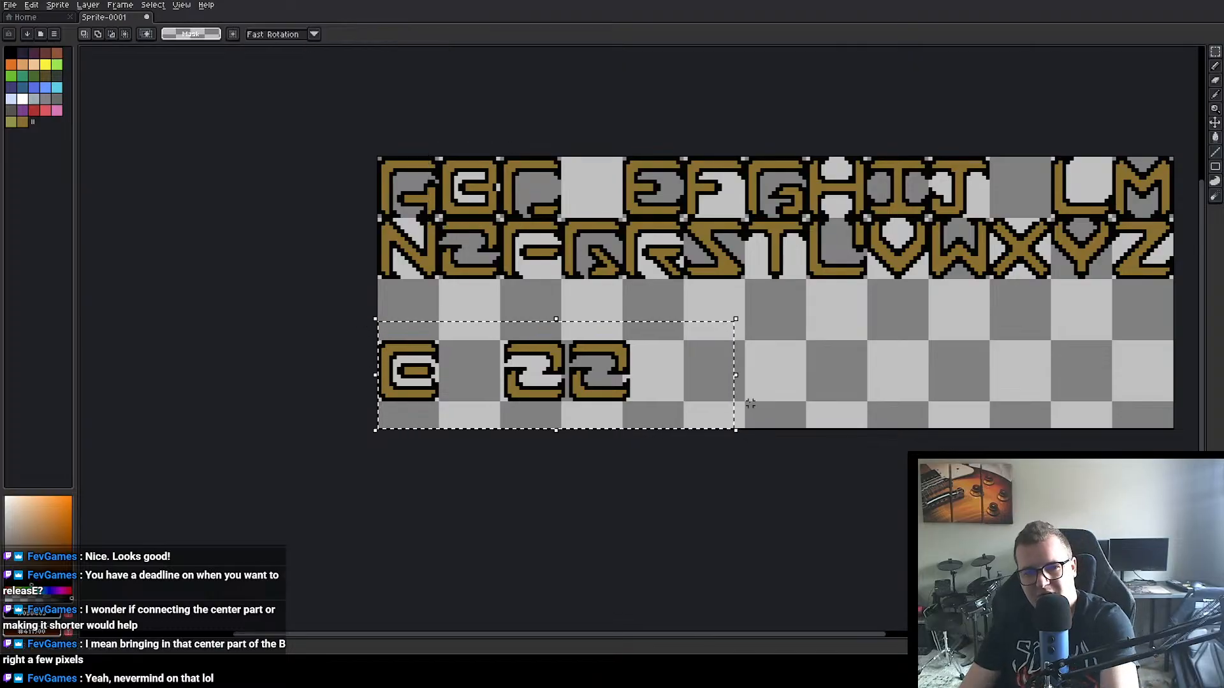
key("Delete")
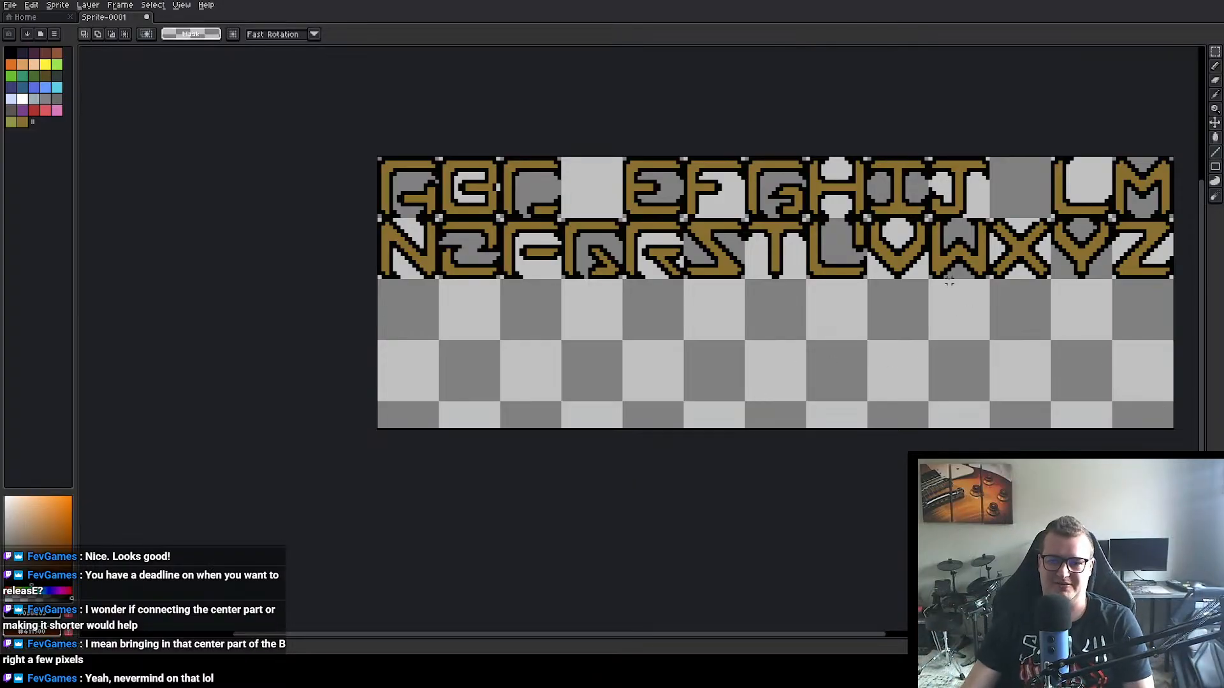
left_click_drag(914, 335, 742, 355)
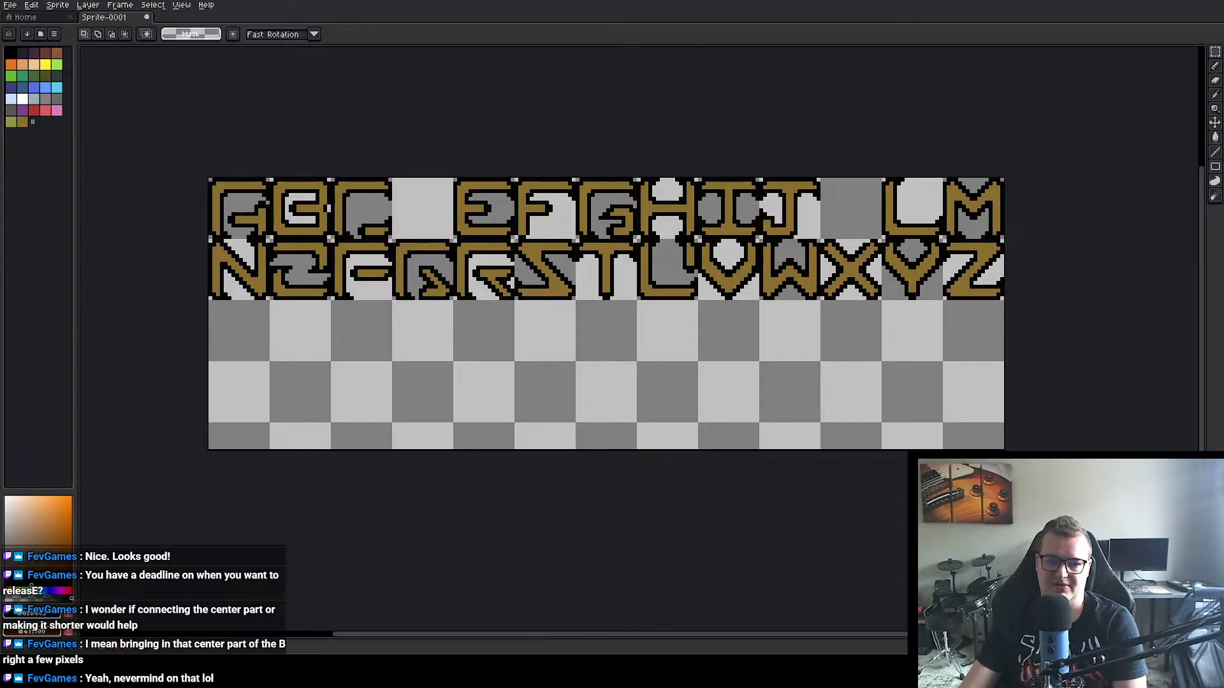
scroll(874, 247, "up", 1)
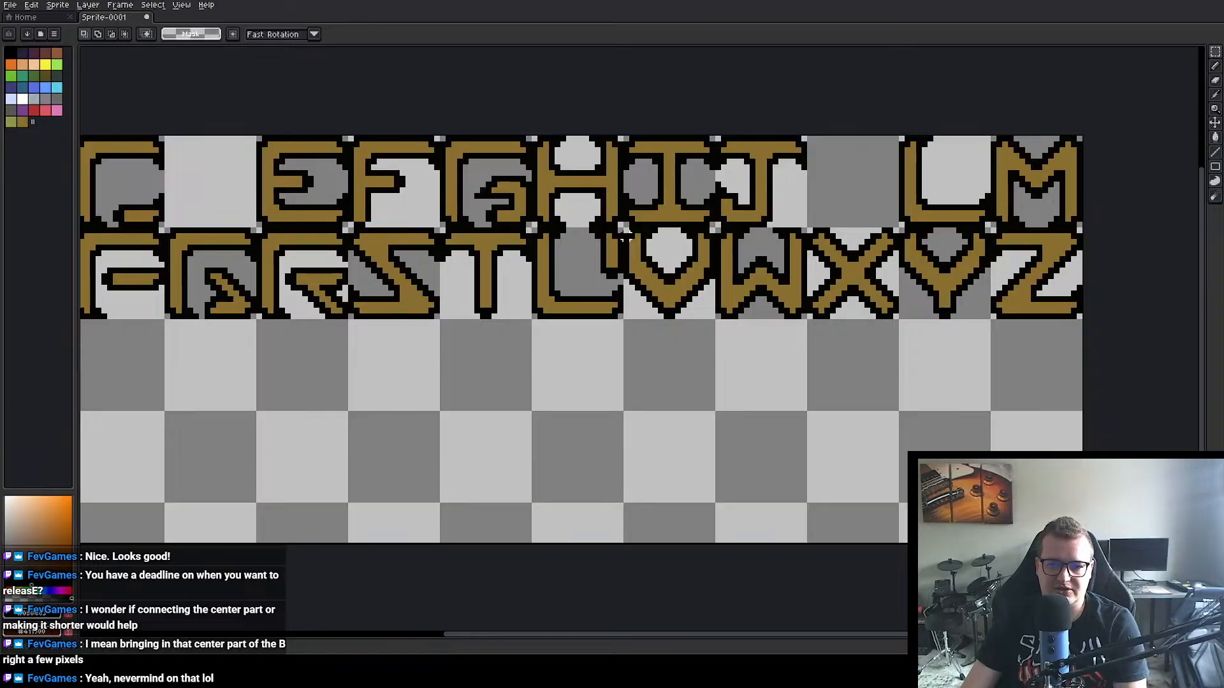
Step: Copy the V from the second row into the fourth row below it and rotate the copy 90° clockwise
left_click_drag(624, 230, 717, 321)
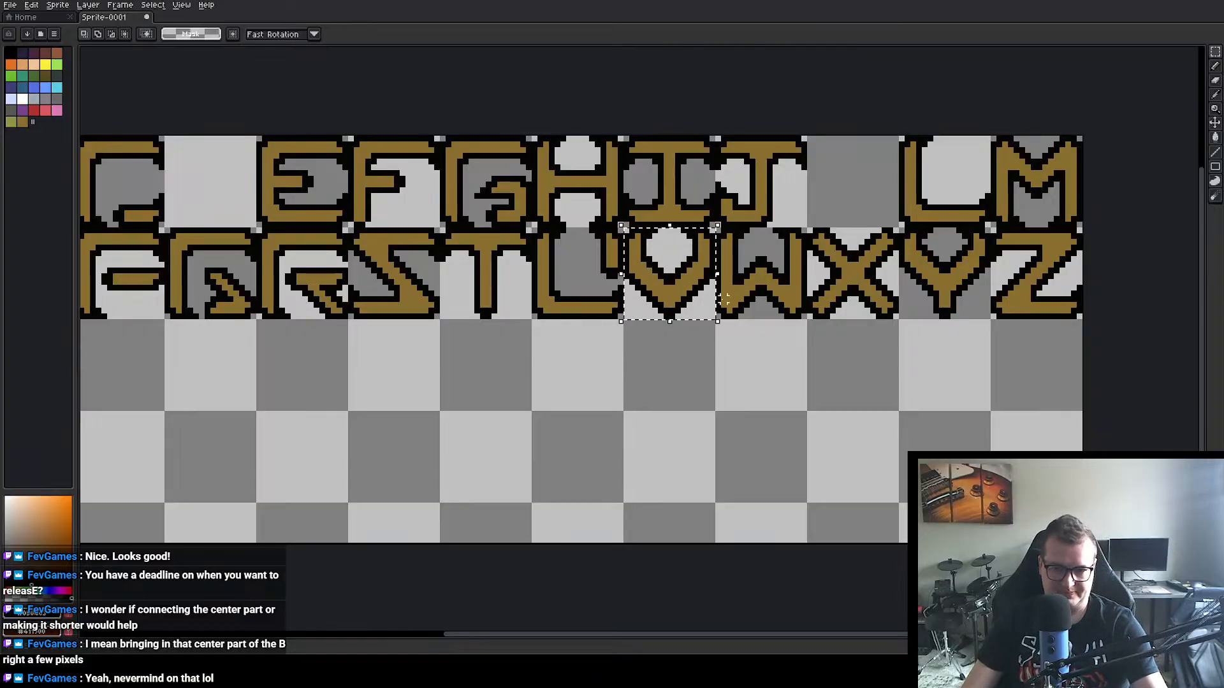
left_click_drag(671, 297, 672, 468)
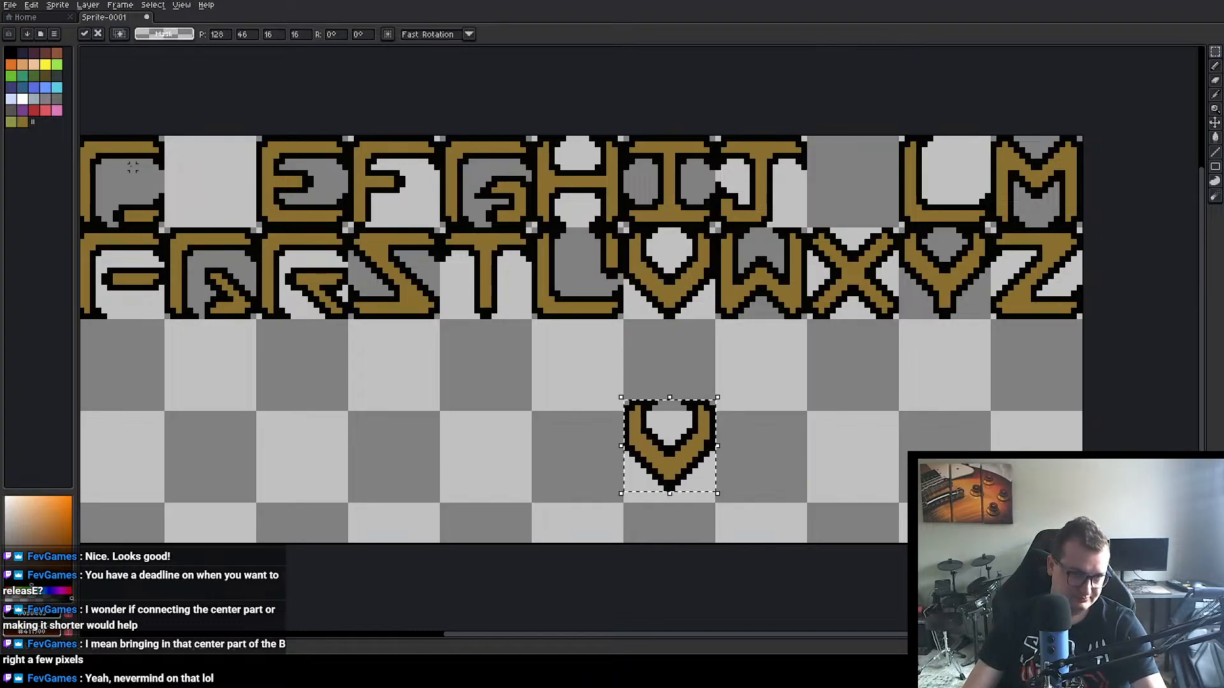
left_click(31, 4)
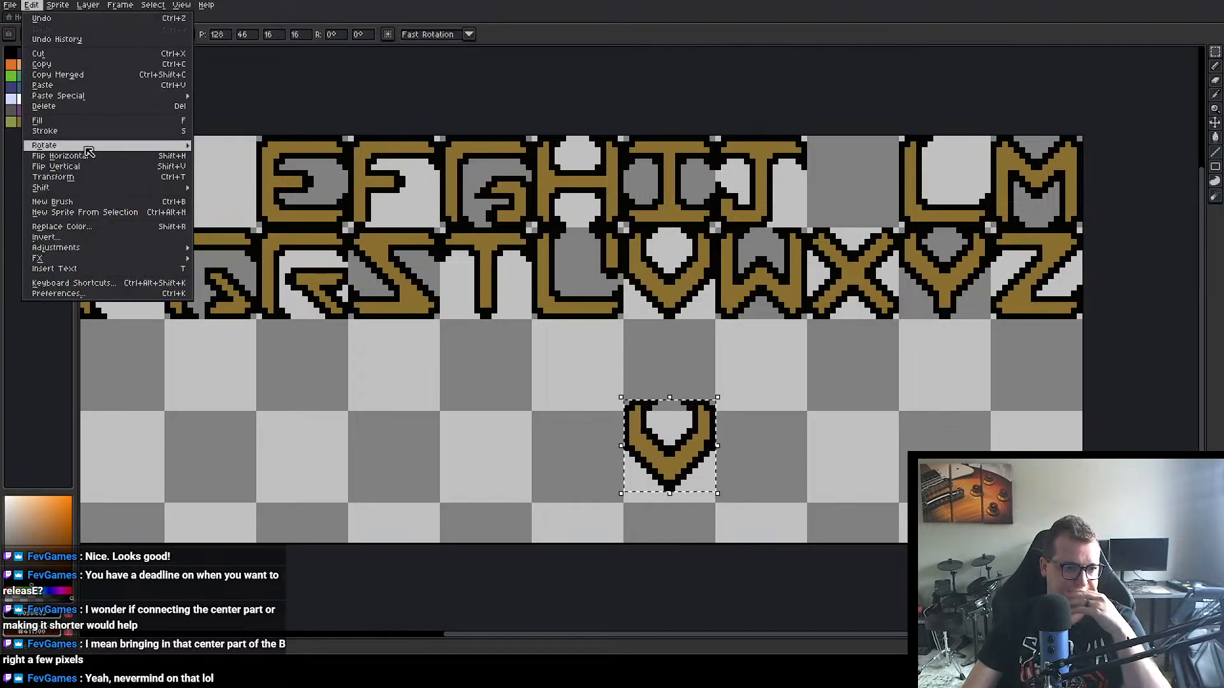
left_click(217, 156)
scroll(714, 415, "up", 2)
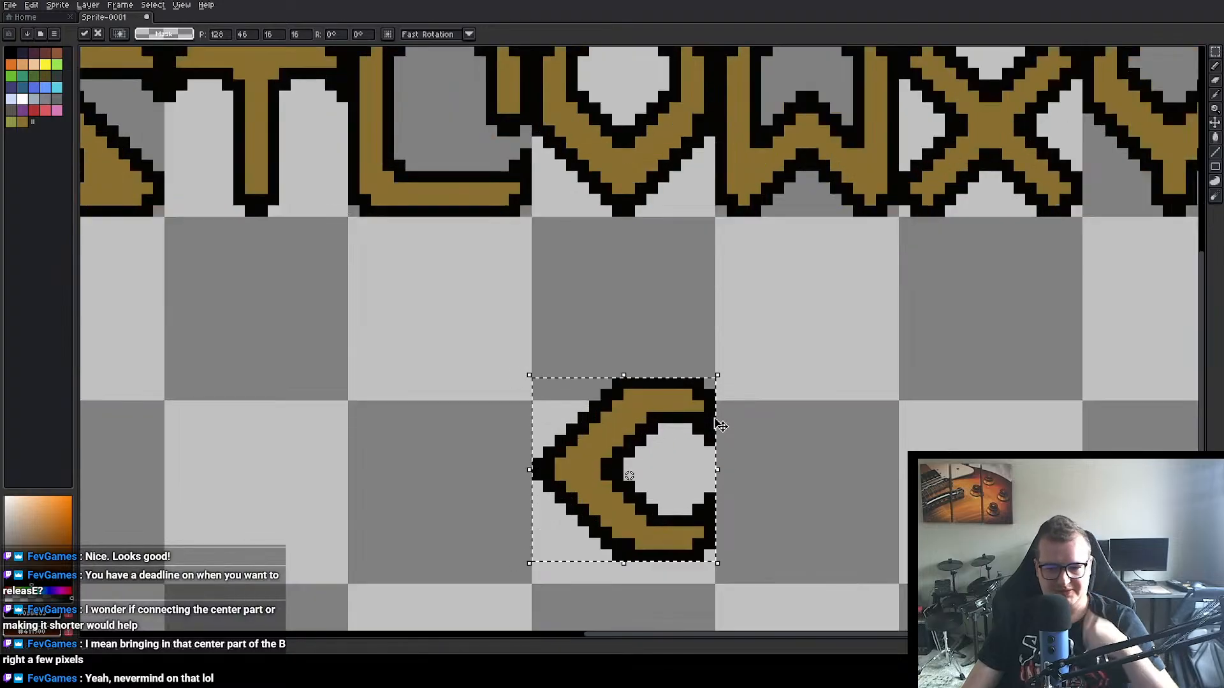
Step: Align the rotated V with its fourth-row grid cell at 128, 48 and drop the selection
left_click_drag(761, 314, 765, 290)
left_click_drag(624, 329, 628, 352)
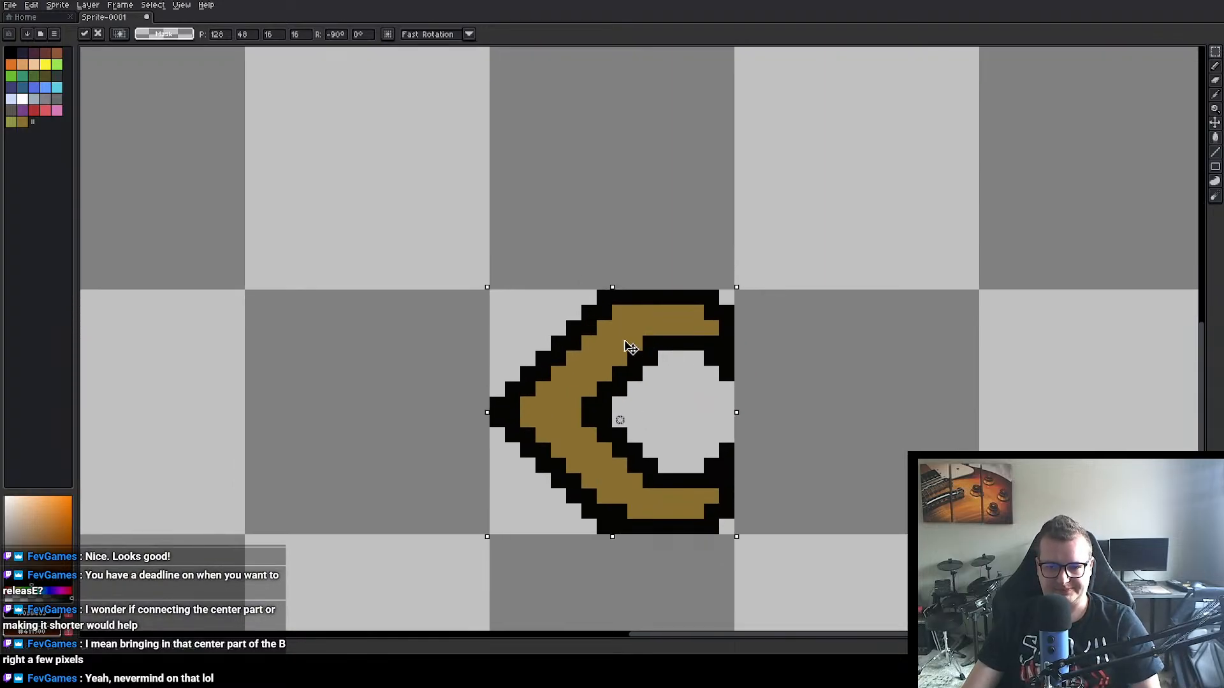
left_click(847, 342)
scroll(791, 333, "up", 1)
scroll(787, 325, "down", 2)
Step: Add a stem to the rotated V from pieces of the L's upper stem, a flipped one at 128, 56 and an upright one at 128, 47
left_click_drag(666, 276, 823, 307)
scroll(677, 275, "right", 3)
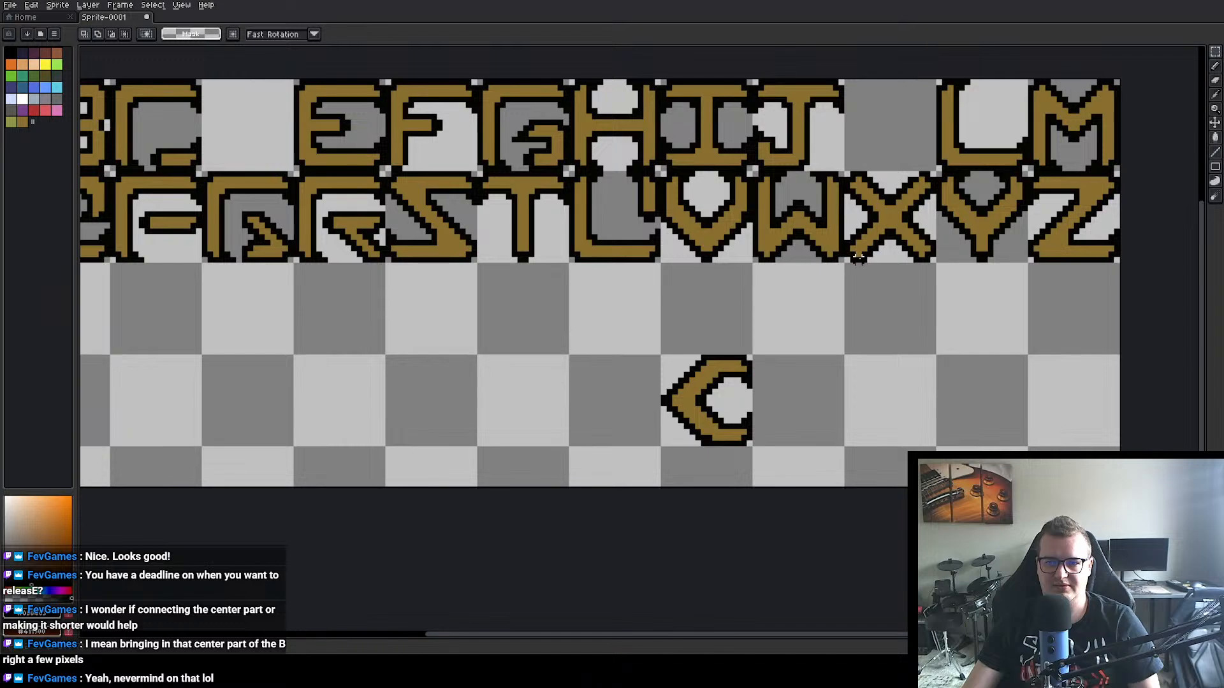
left_click_drag(886, 242, 767, 335)
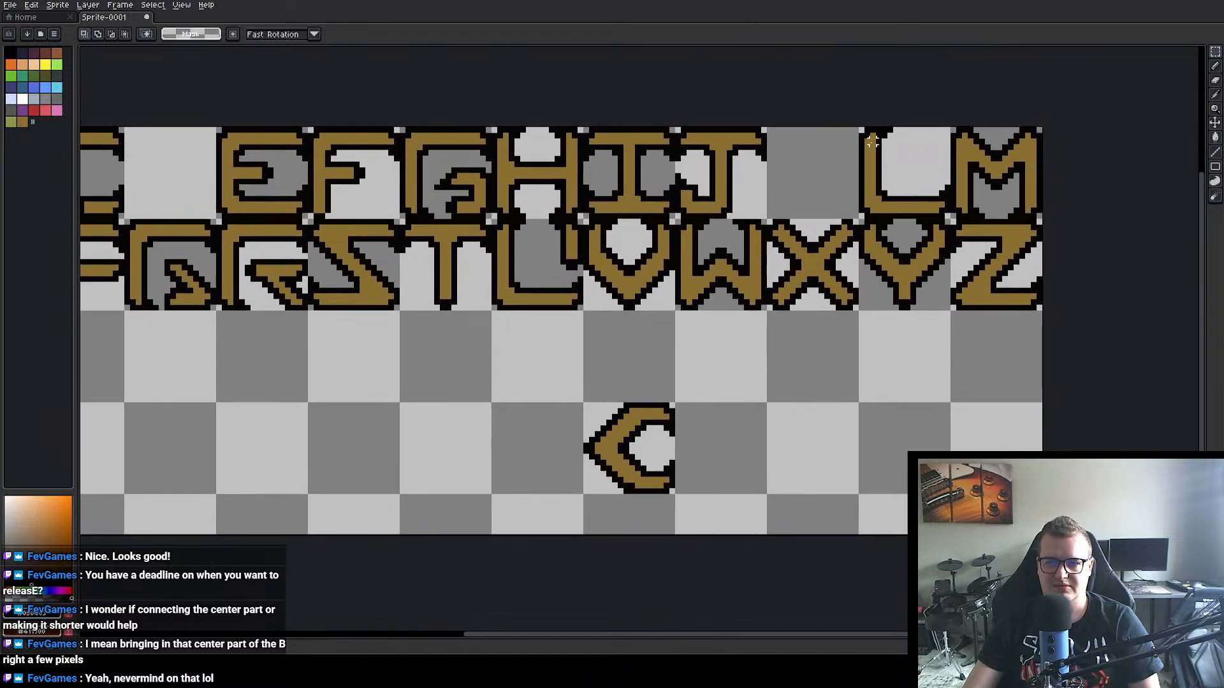
left_click_drag(861, 129, 604, 479)
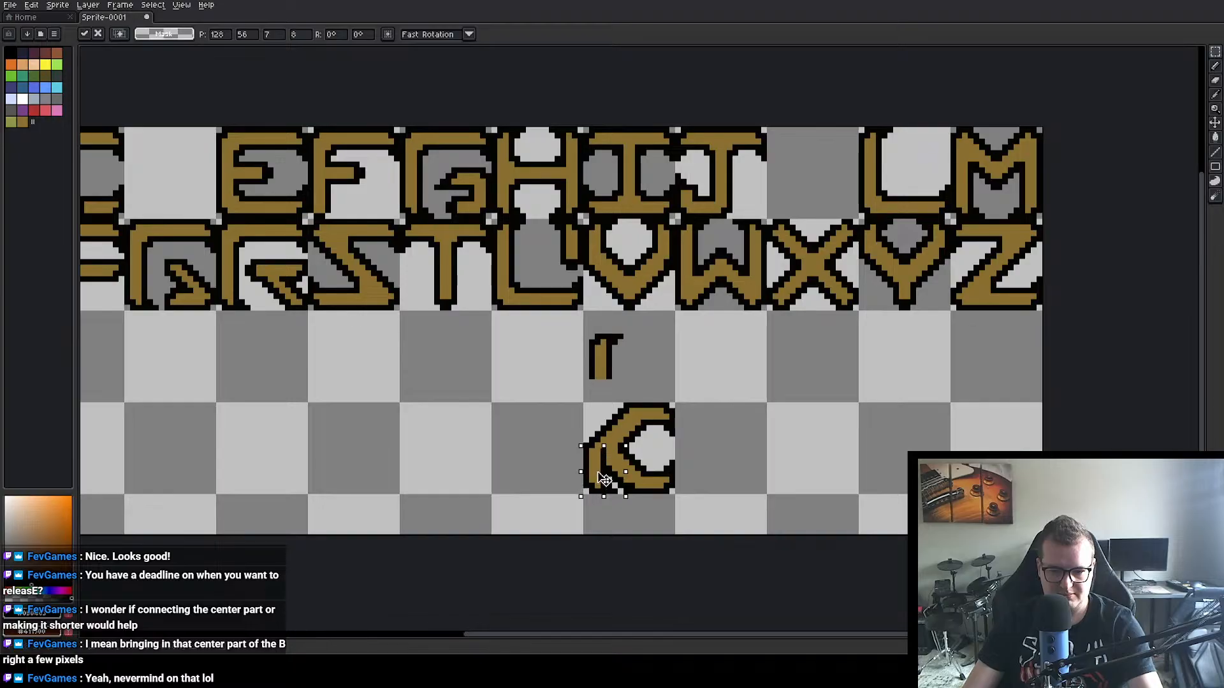
left_click_drag(587, 326, 603, 425)
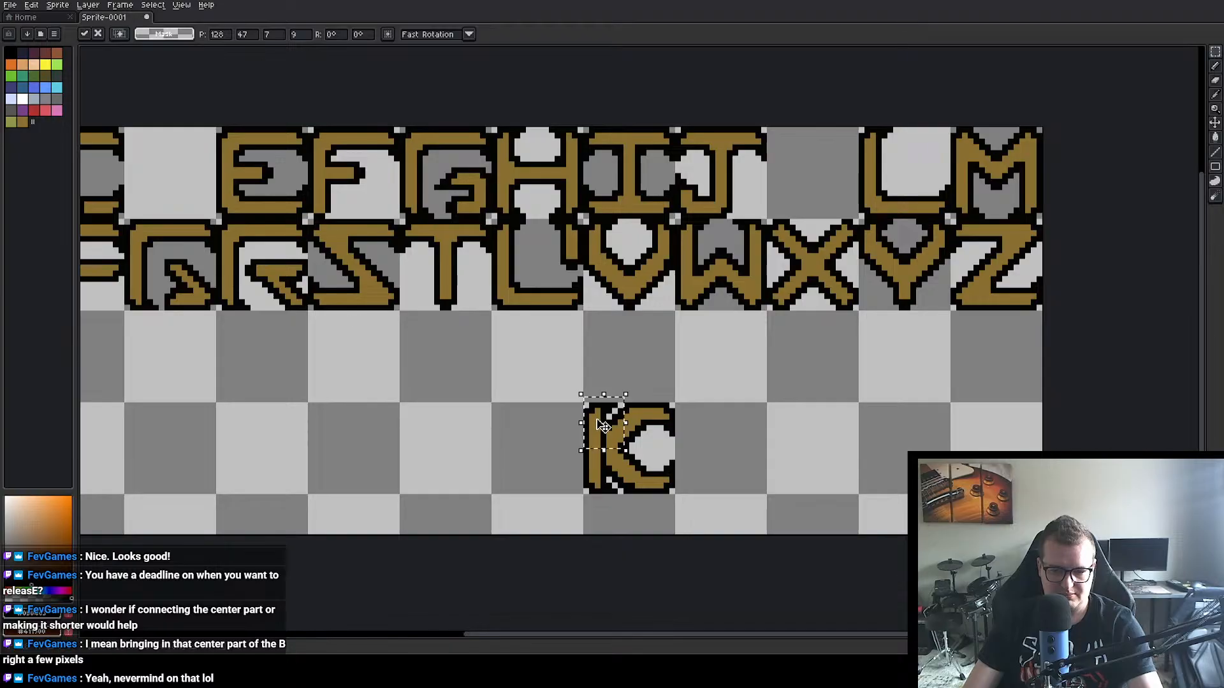
left_click(776, 440)
Step: Sample the gold color and paint over the black line between the stem and the rotated V to join them into a K
scroll(725, 463, "up", 2)
key("i")
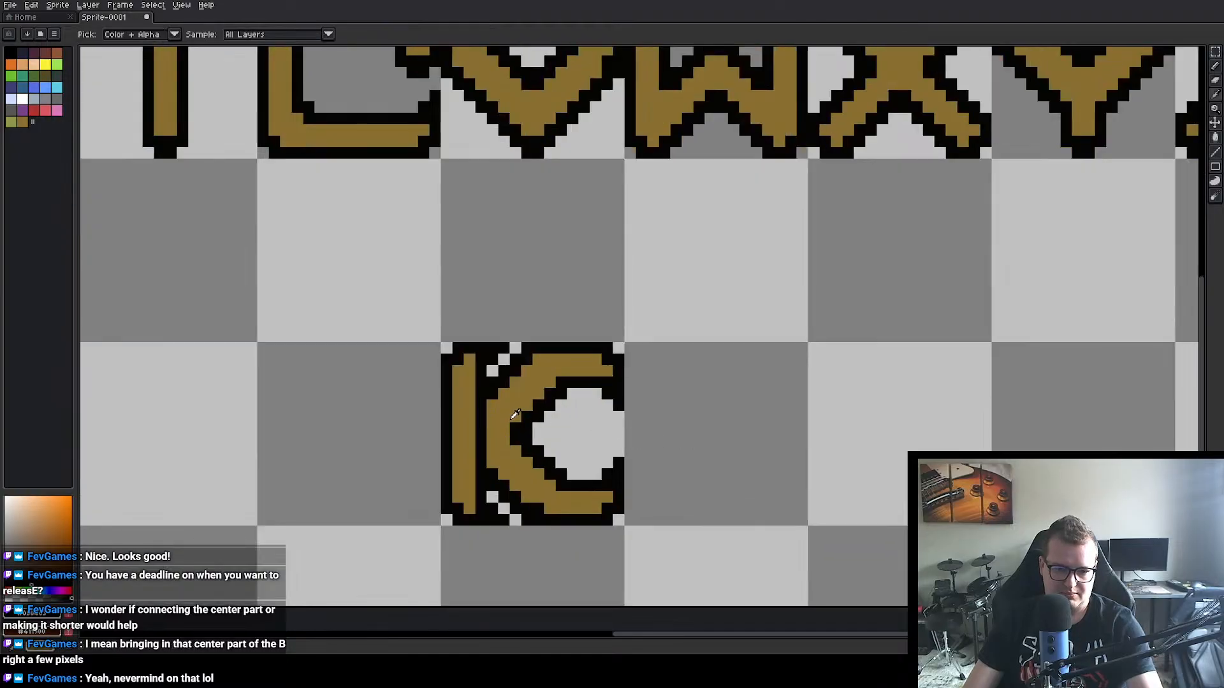
left_click(508, 406)
key("m")
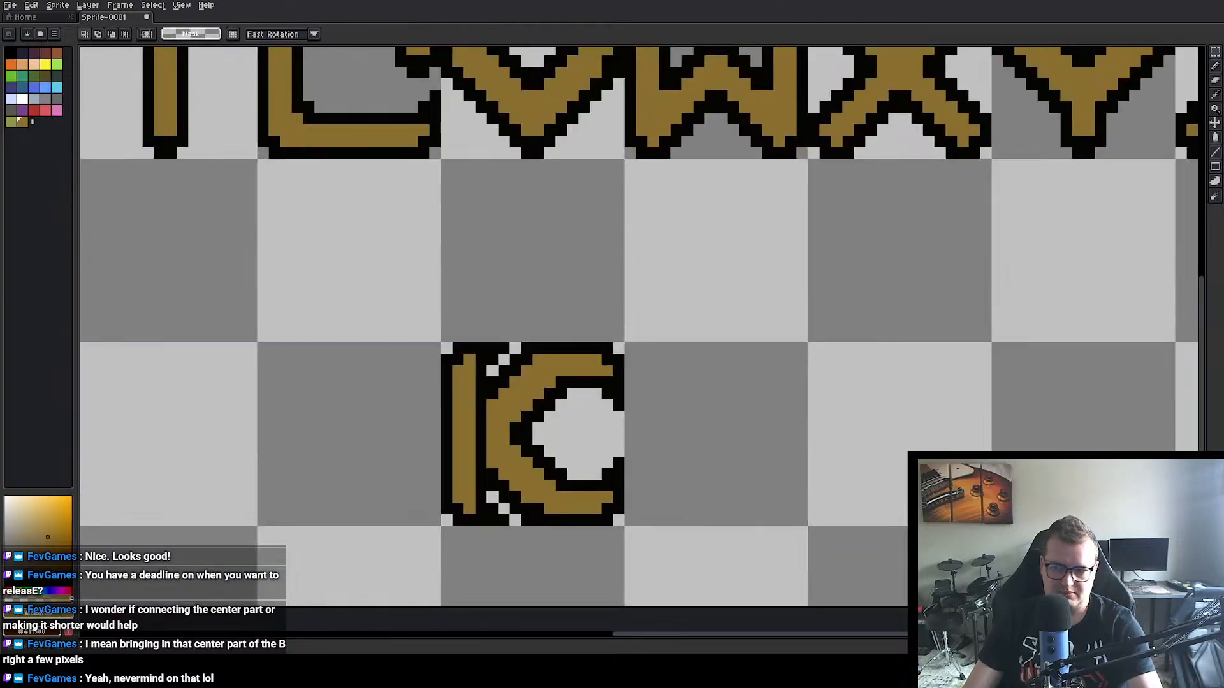
key("b")
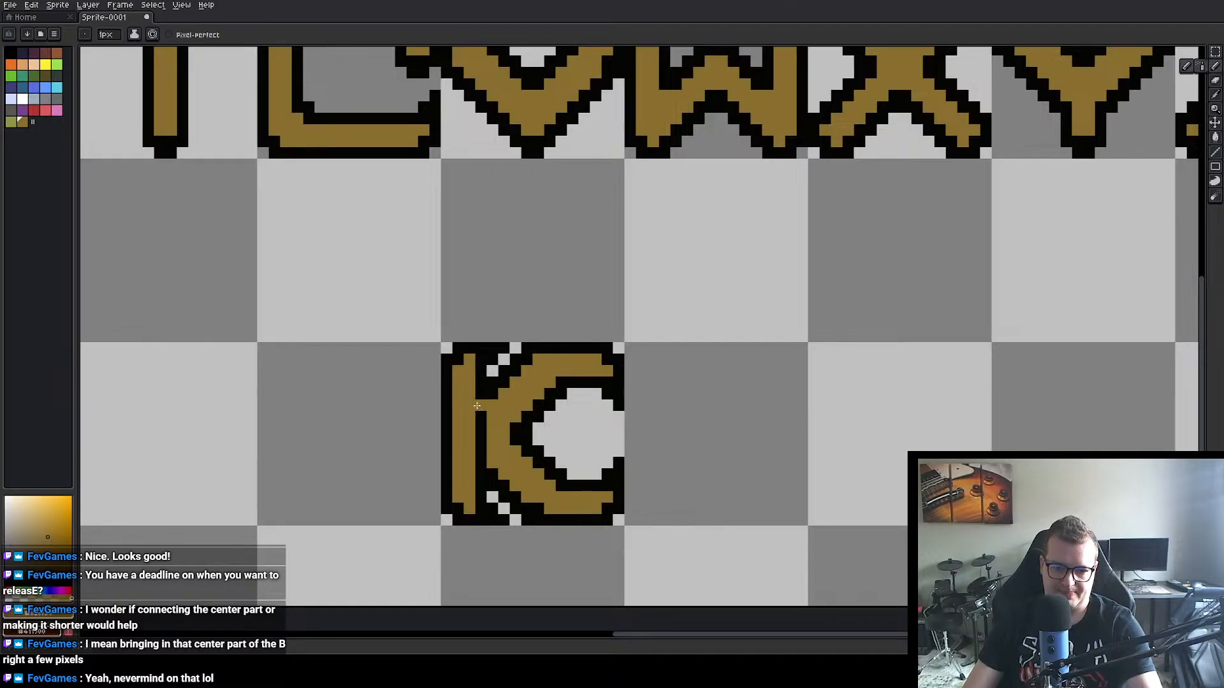
left_click_drag(477, 406, 481, 464)
scroll(556, 467, "down", 4)
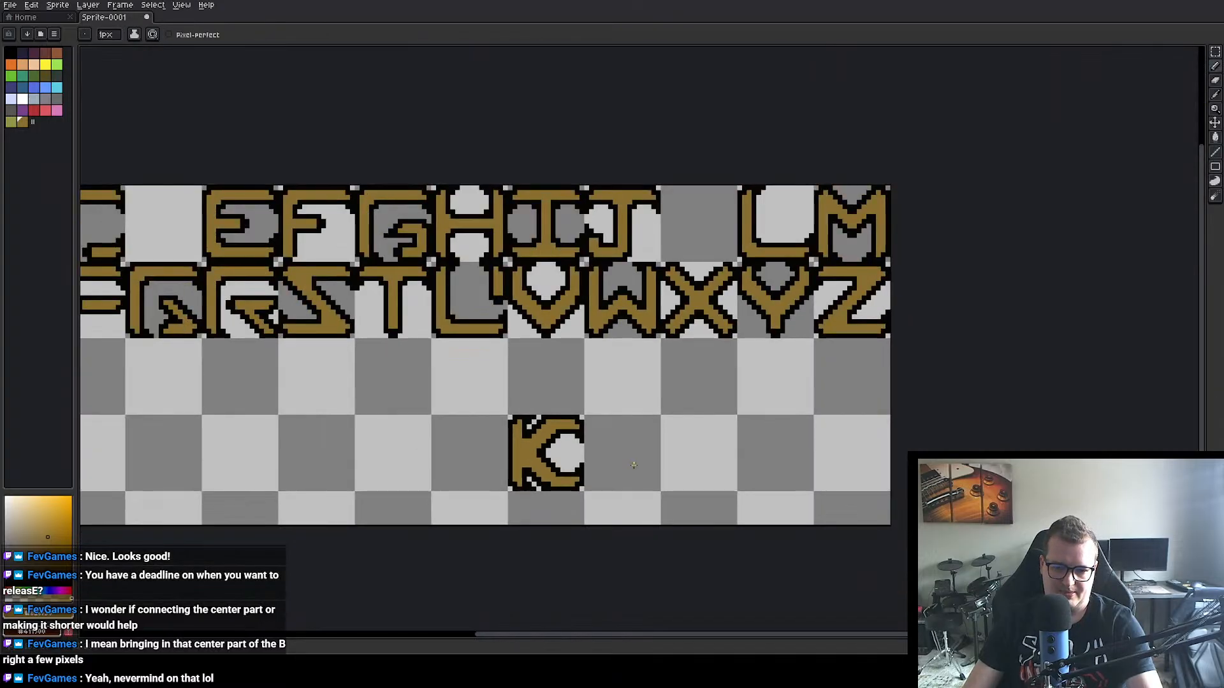
Step: Widen the K's stem by one gold pixel column and touch up the gap beside it in black
scroll(638, 465, "up", 1)
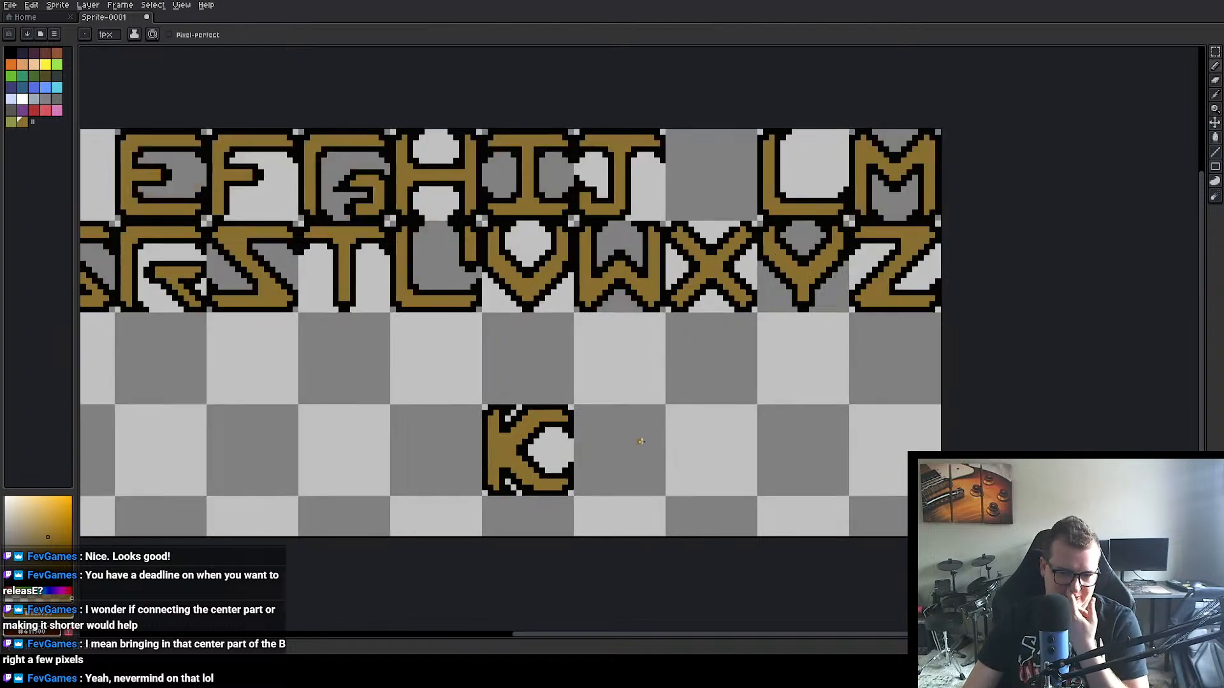
scroll(621, 446, "up", 3)
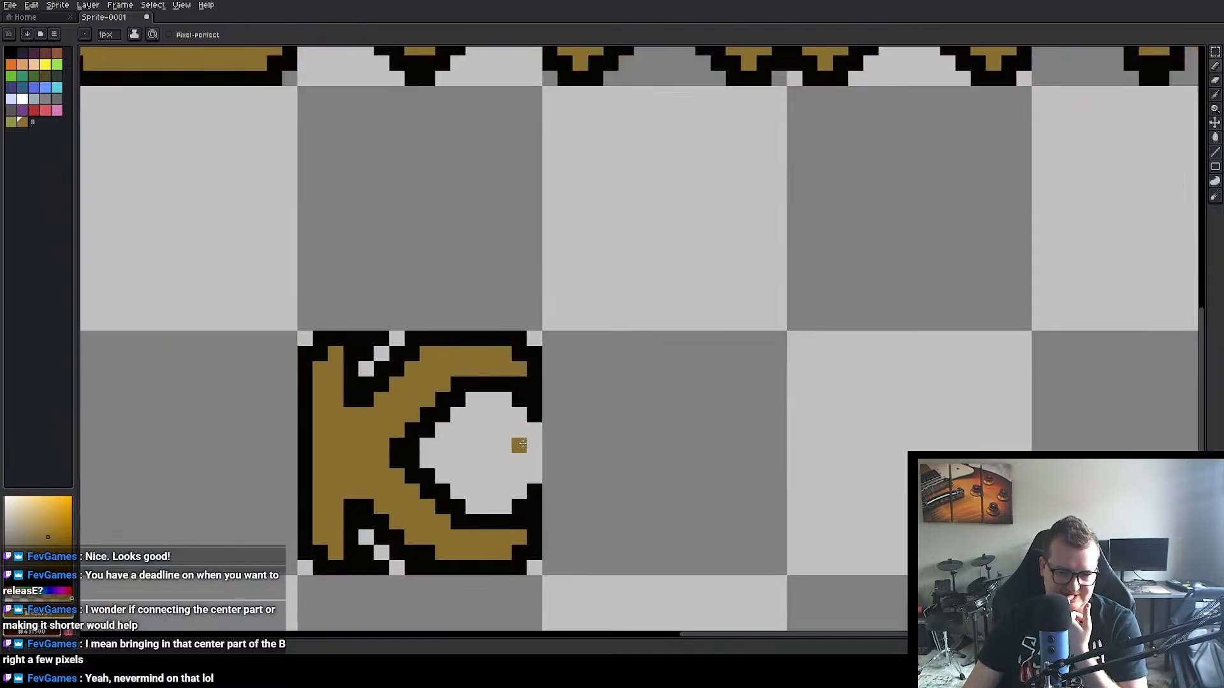
left_click_drag(516, 442, 621, 442)
left_click(622, 443)
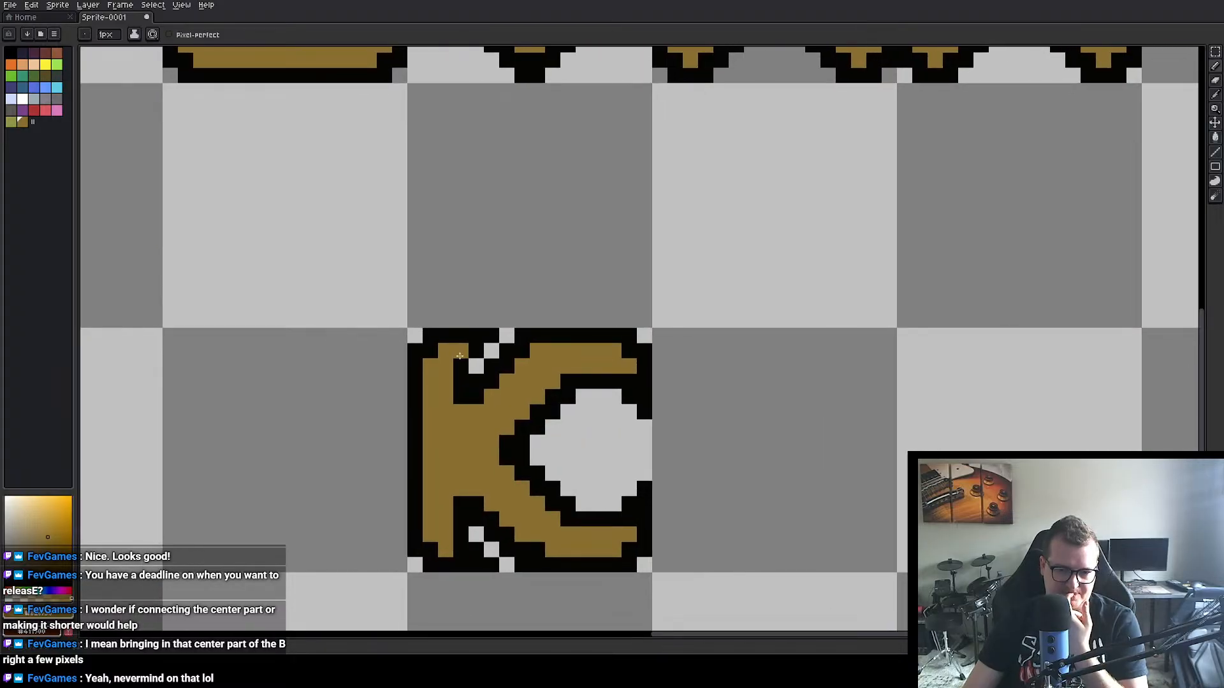
left_click_drag(459, 351, 455, 411)
left_click_drag(455, 468, 460, 554)
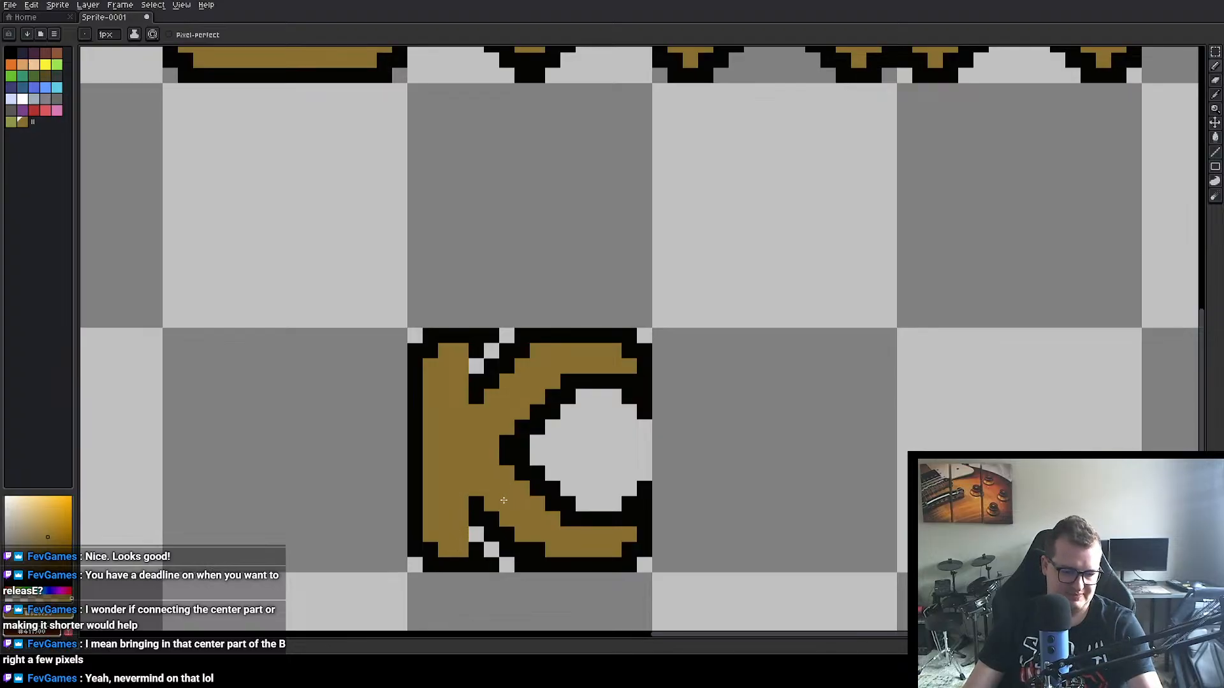
left_click(478, 518, "alt")
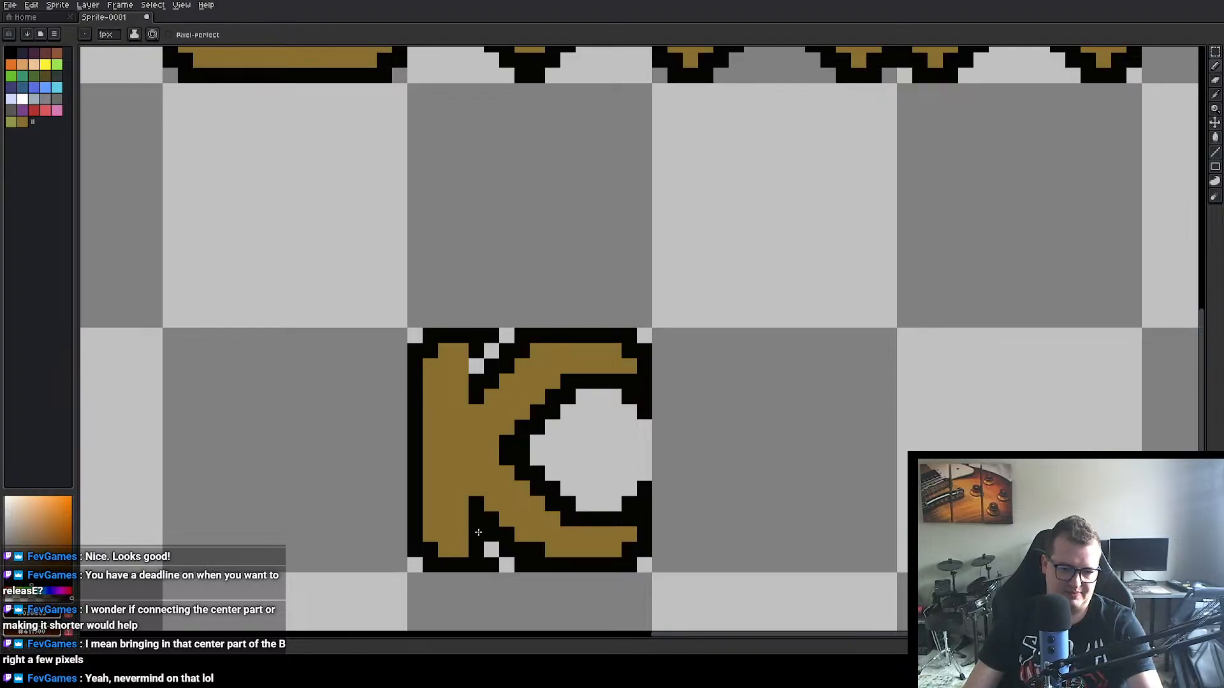
scroll(658, 397, "down", 4)
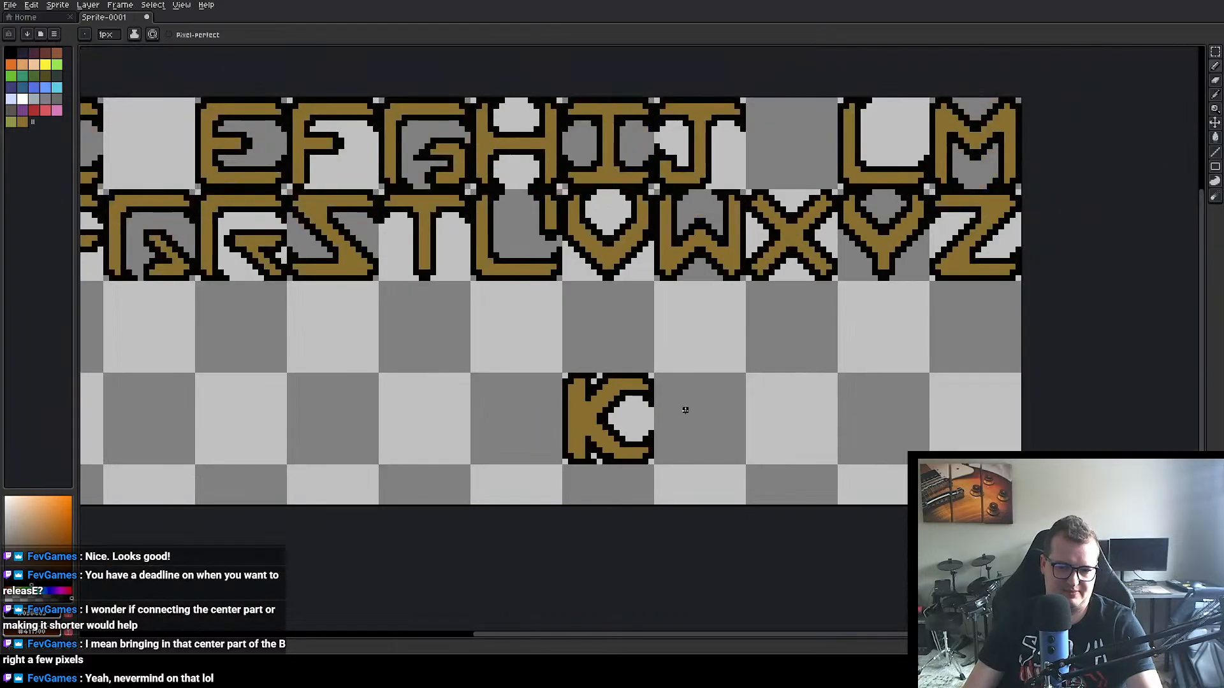
Step: Move the finished K from the fourth row into the empty cell between J and L in the first row
left_click(1216, 53)
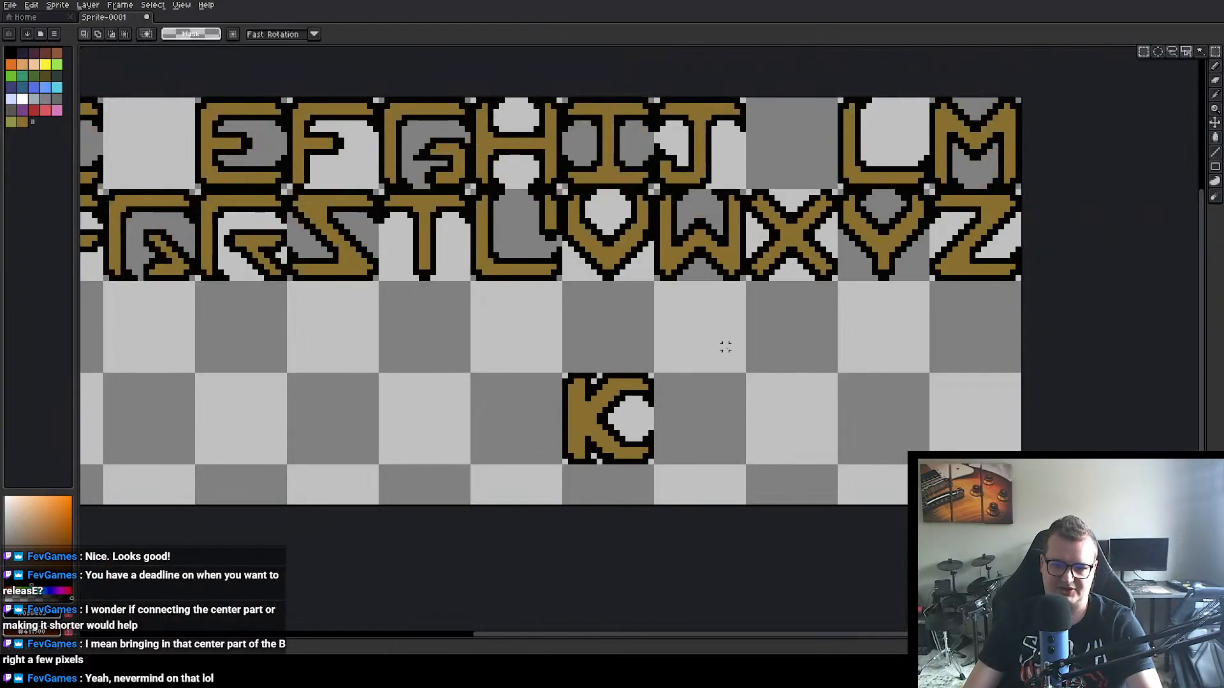
left_click_drag(570, 377, 656, 467)
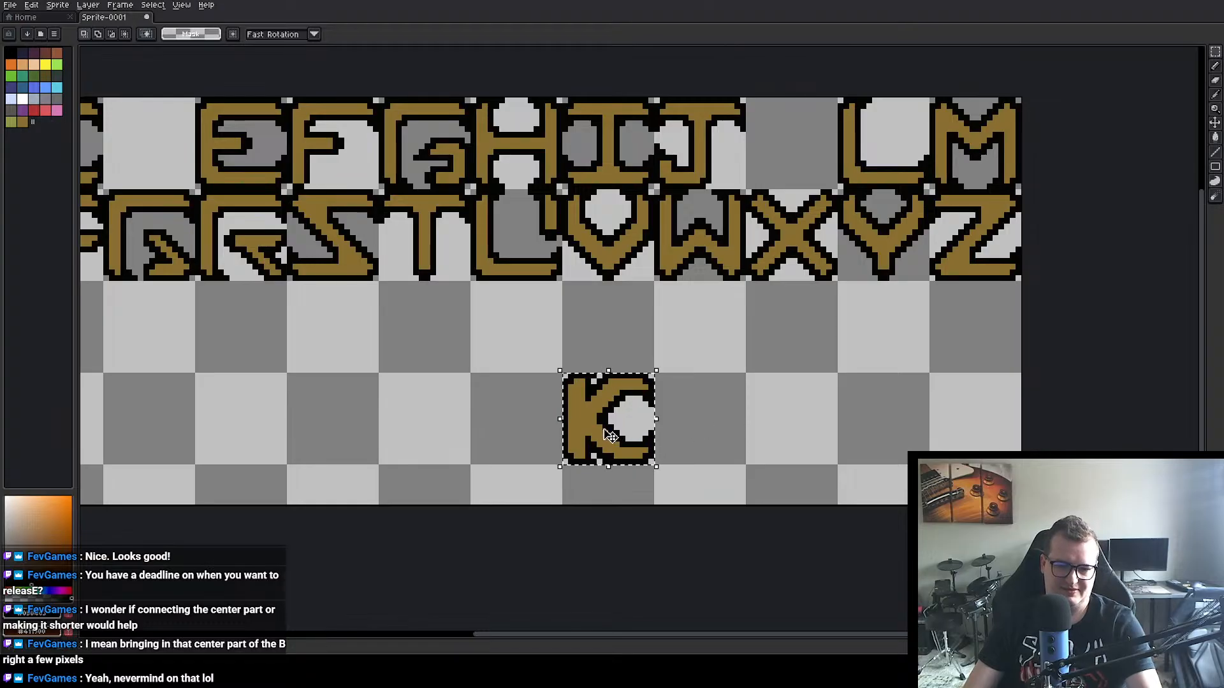
left_click_drag(628, 441, 807, 166)
left_click(696, 410)
Step: Copy the O from the second row into the fourth row at 80, 48
left_click_drag(602, 361, 746, 356)
scroll(746, 355, "down", 2)
scroll(717, 352, "up", 1)
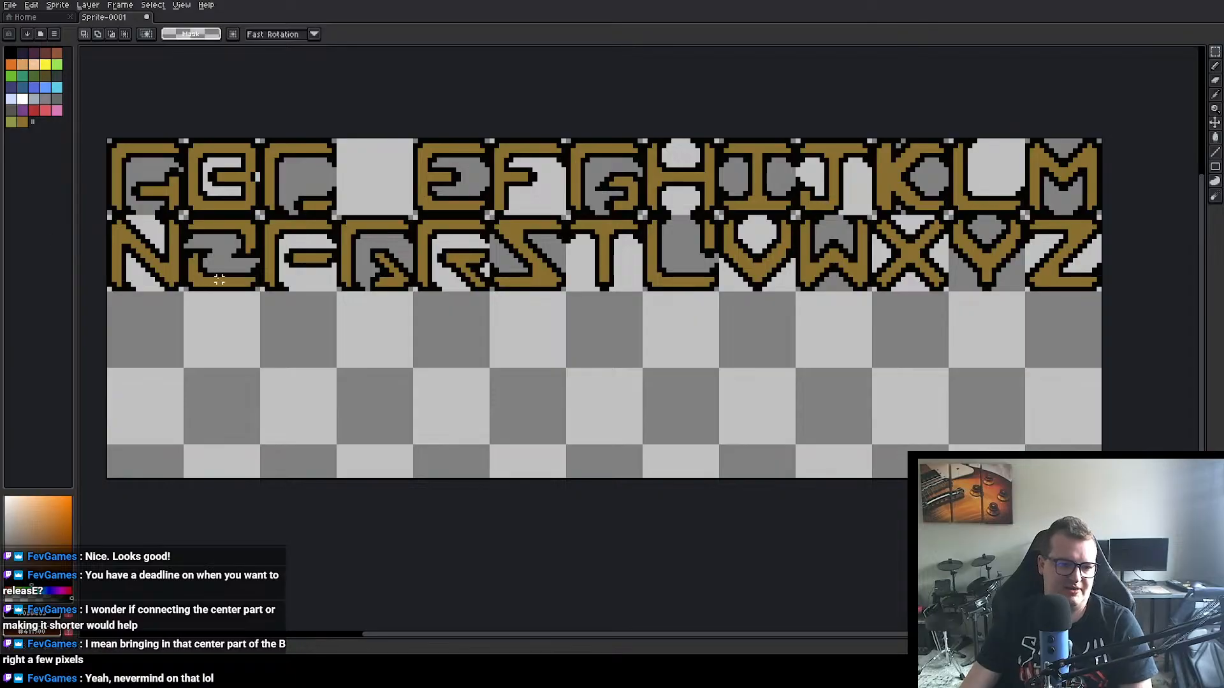
left_click_drag(185, 217, 259, 288)
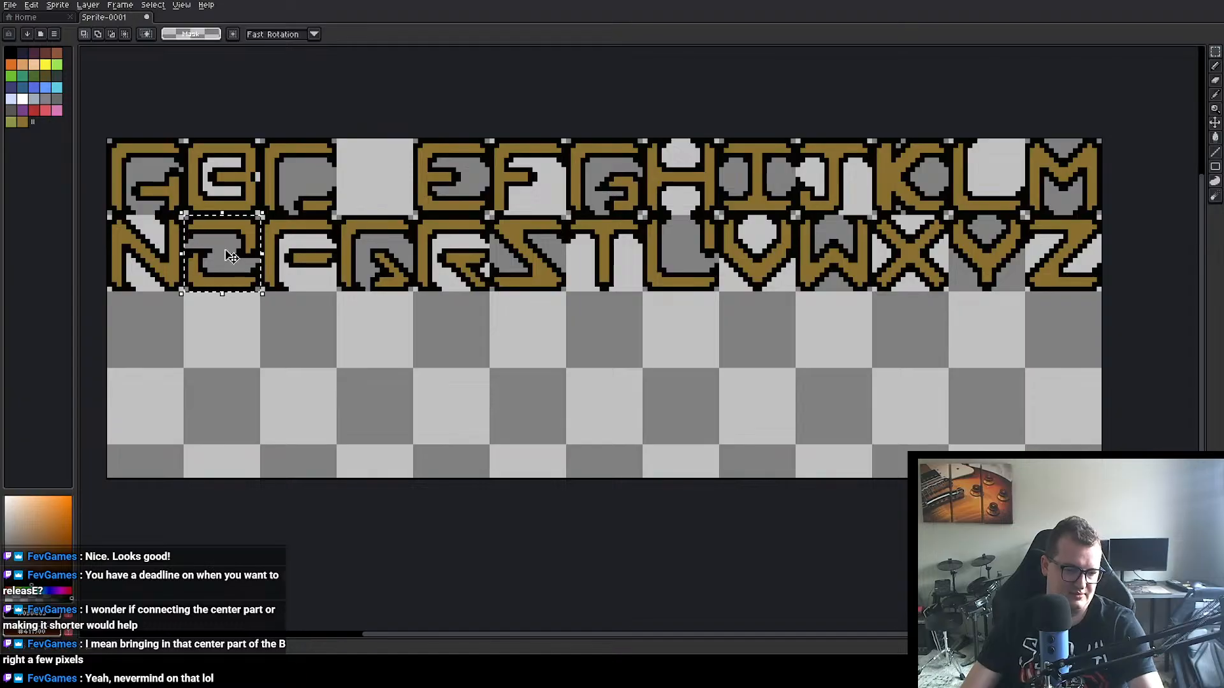
left_click_drag(218, 246, 523, 400)
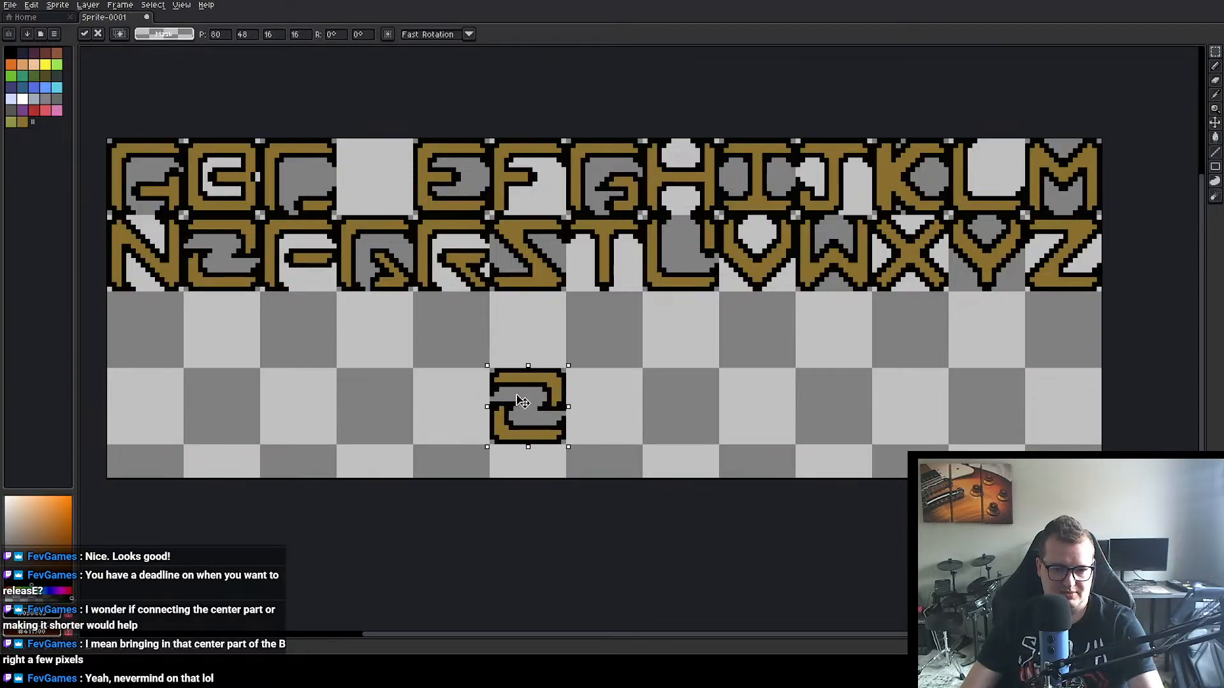
left_click(621, 413)
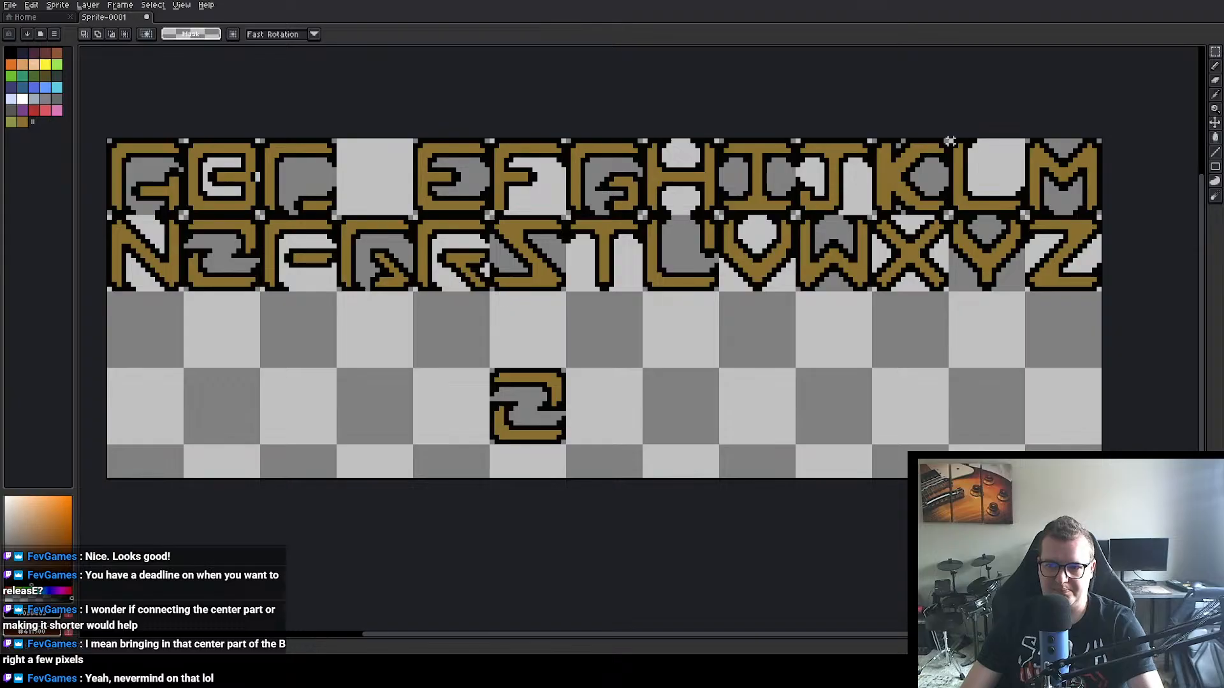
Step: Close the copied O's left side with a continuous gold bar and black outlines, erasing the leftover black pixels inside
scroll(539, 342, "up", 3)
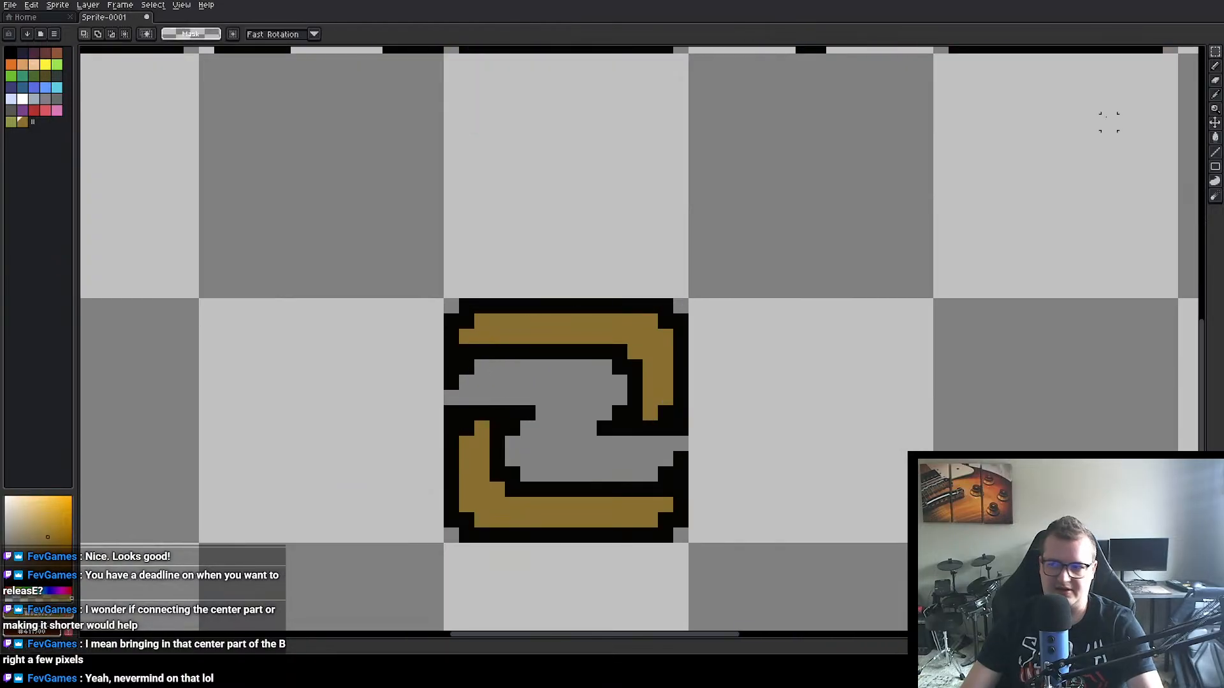
left_click(1213, 67)
mouse_move(466, 352)
left_mouse_down()
mouse_move(472, 437)
mouse_move(478, 354)
mouse_move(474, 418)
left_mouse_up()
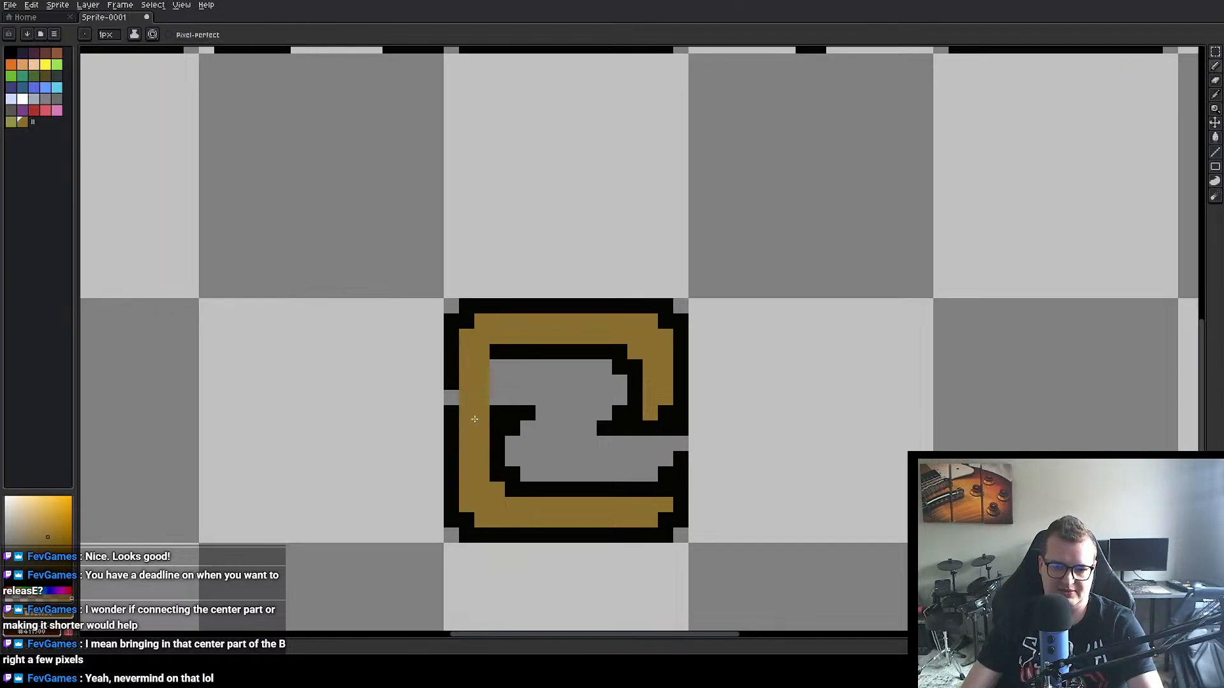
left_click(496, 355, "alt")
mouse_move(495, 366)
left_mouse_down()
mouse_move(494, 404)
mouse_move(453, 391)
mouse_move(508, 412)
left_mouse_up()
left_click(558, 385, "alt")
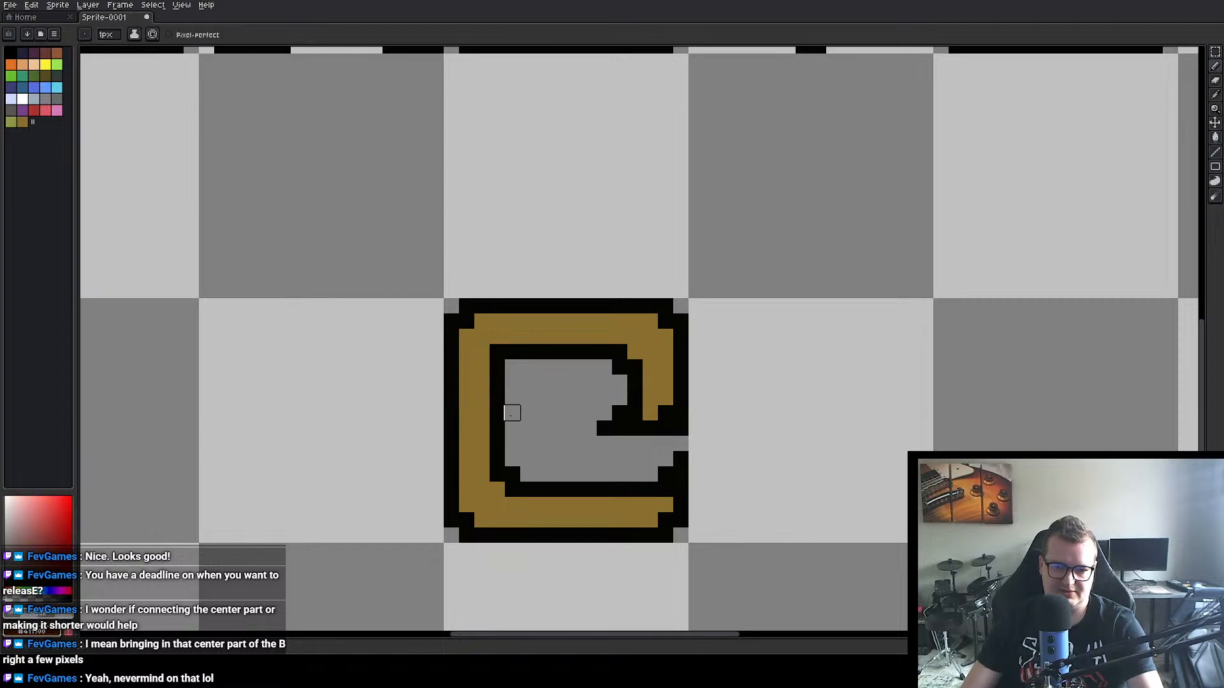
Step: Move the reshaped O into the empty cell between C and E in the first row, at 48, 0, as the D
scroll(707, 404, "down", 3)
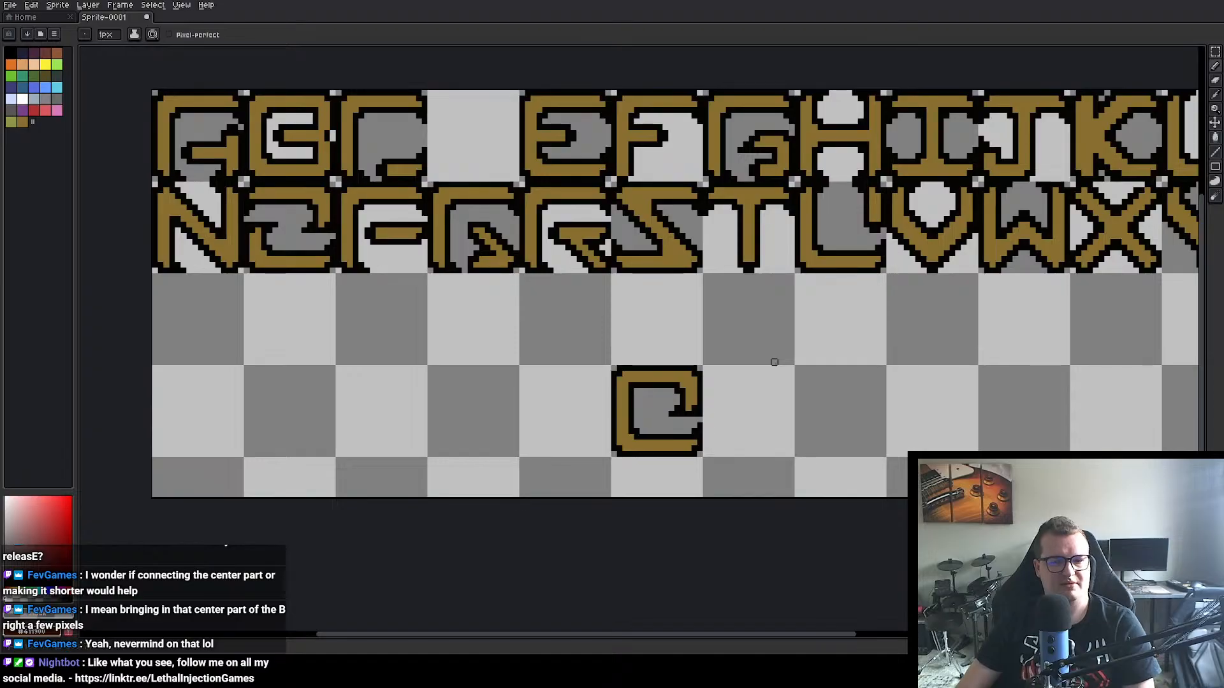
left_click(1216, 53)
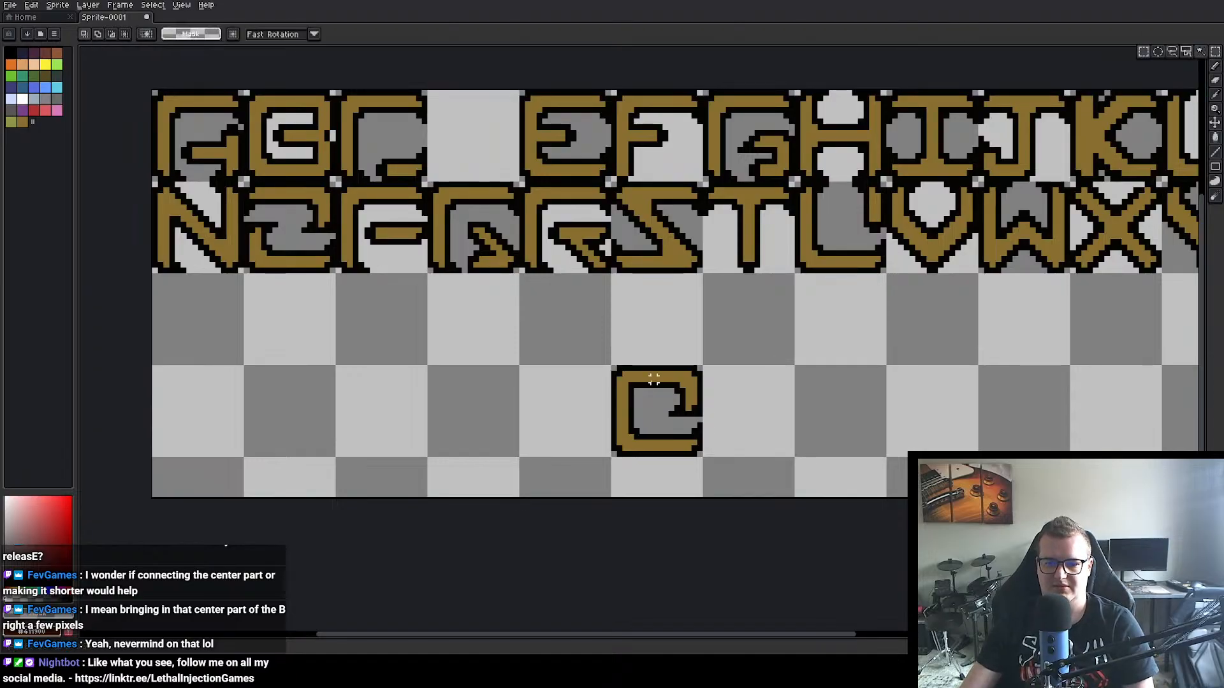
left_click_drag(613, 361, 480, 151)
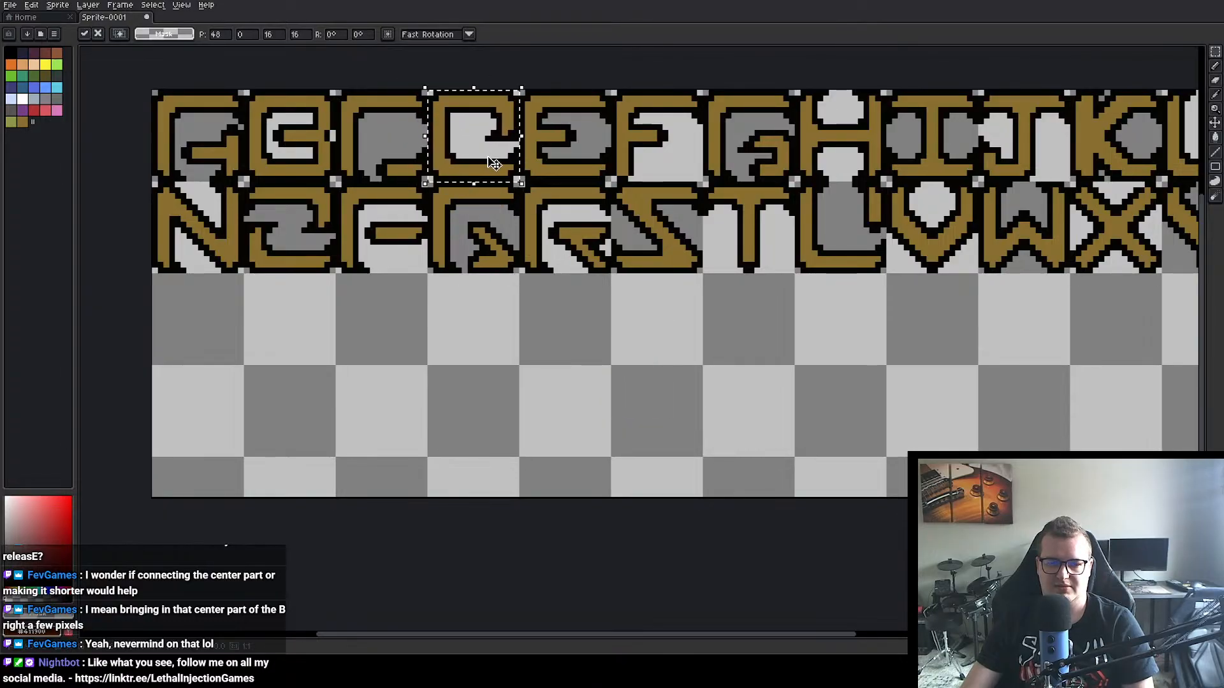
left_click(642, 431)
scroll(654, 323, "down", 2)
scroll(656, 325, "up", 1)
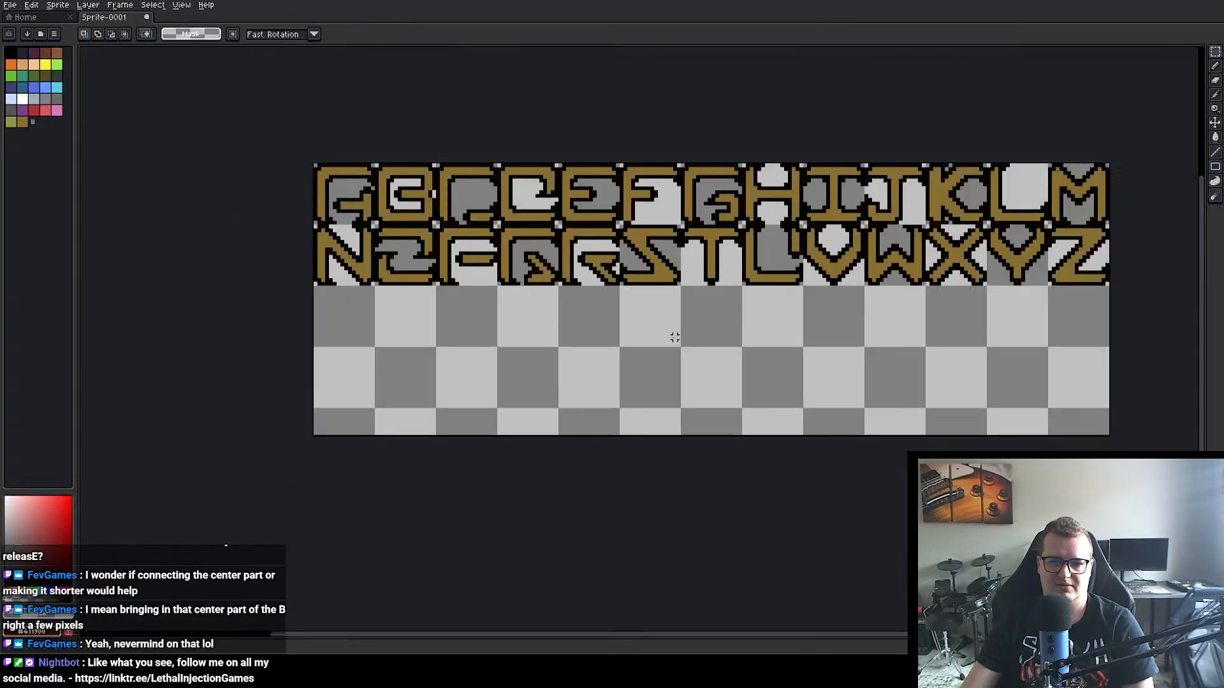
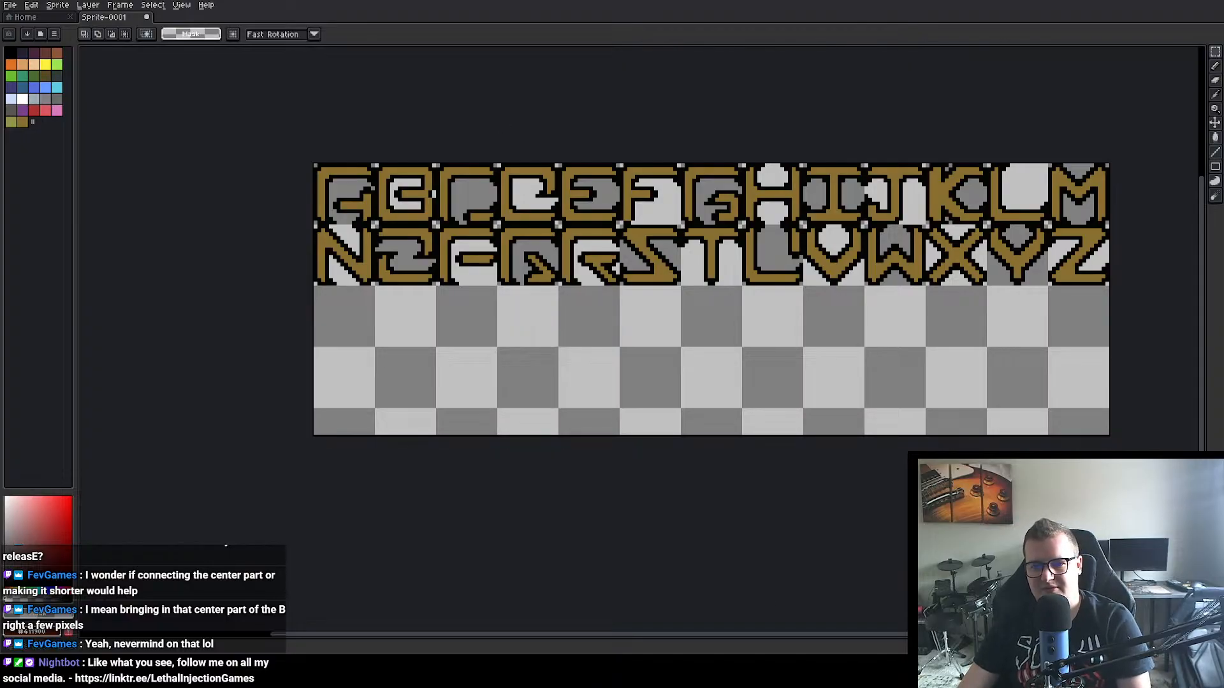
Step: Switch to Unity and examine the main menu's logo, Start and Quit buttons in the scene
key("alt+Tab")
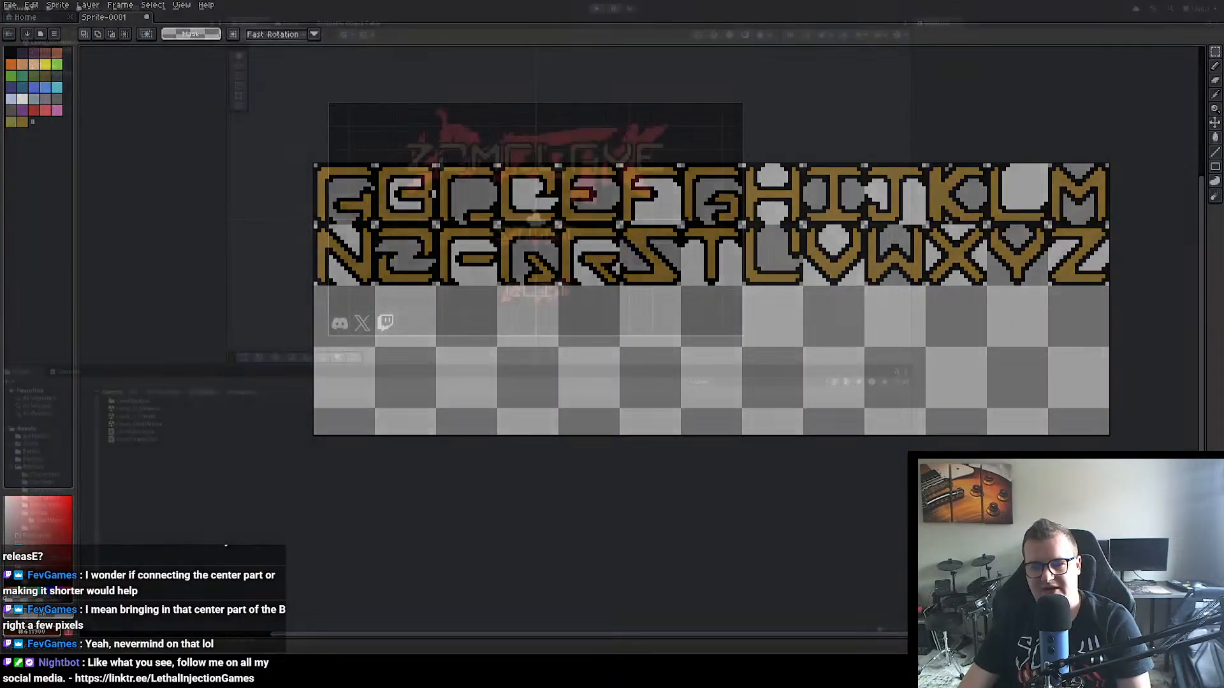
scroll(607, 232, "up", 6)
left_click(481, 133)
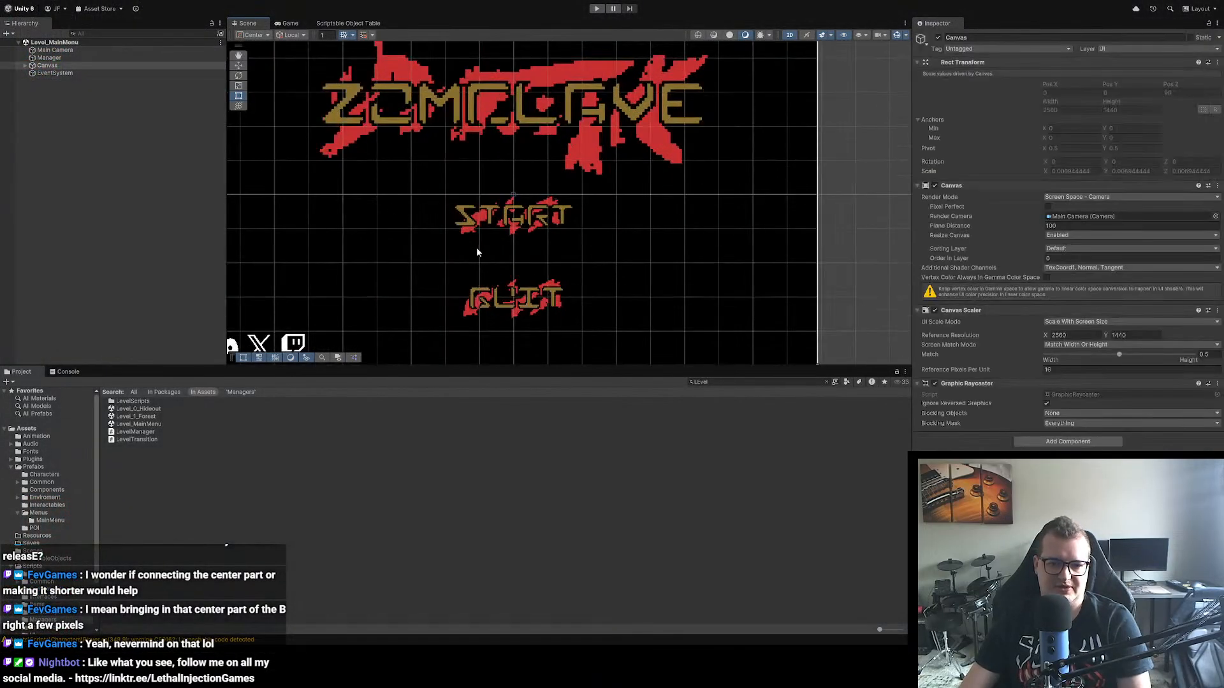
scroll(476, 248, "down", 2)
scroll(533, 246, "up", 2)
left_click_drag(495, 195, 559, 187)
scroll(531, 225, "down", 6)
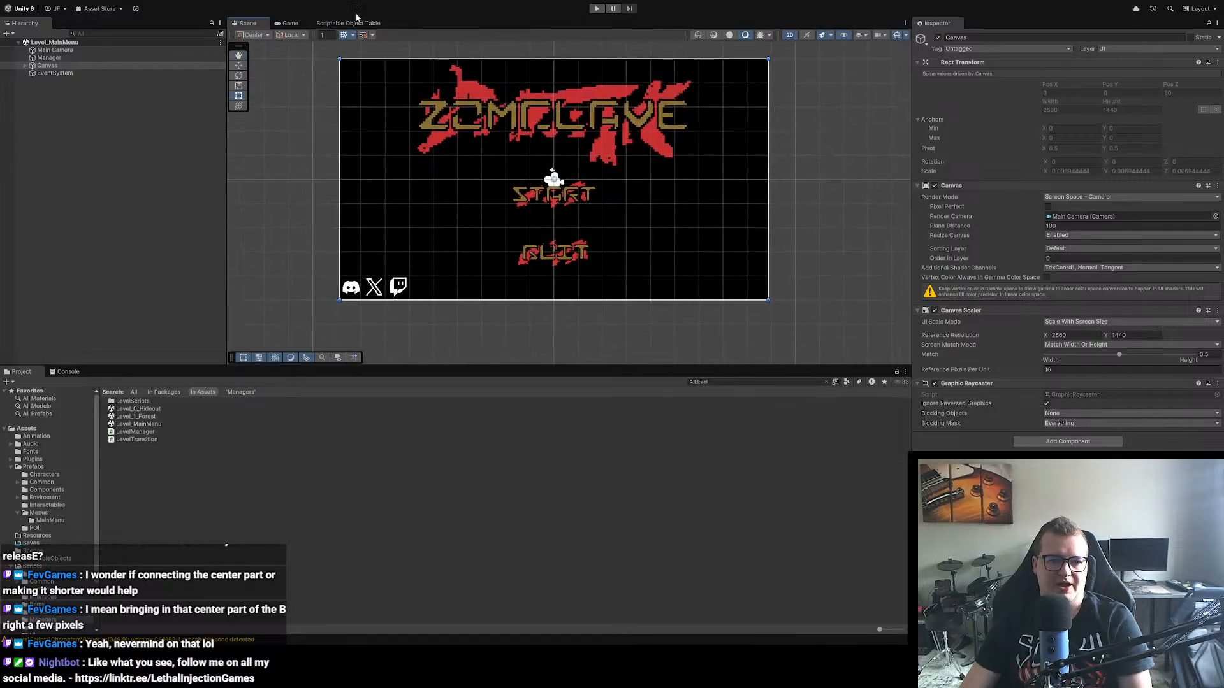
Step: Playtest the main menu by starting a game, saving and quitting to the main menu, and quitting the game
left_click(597, 8)
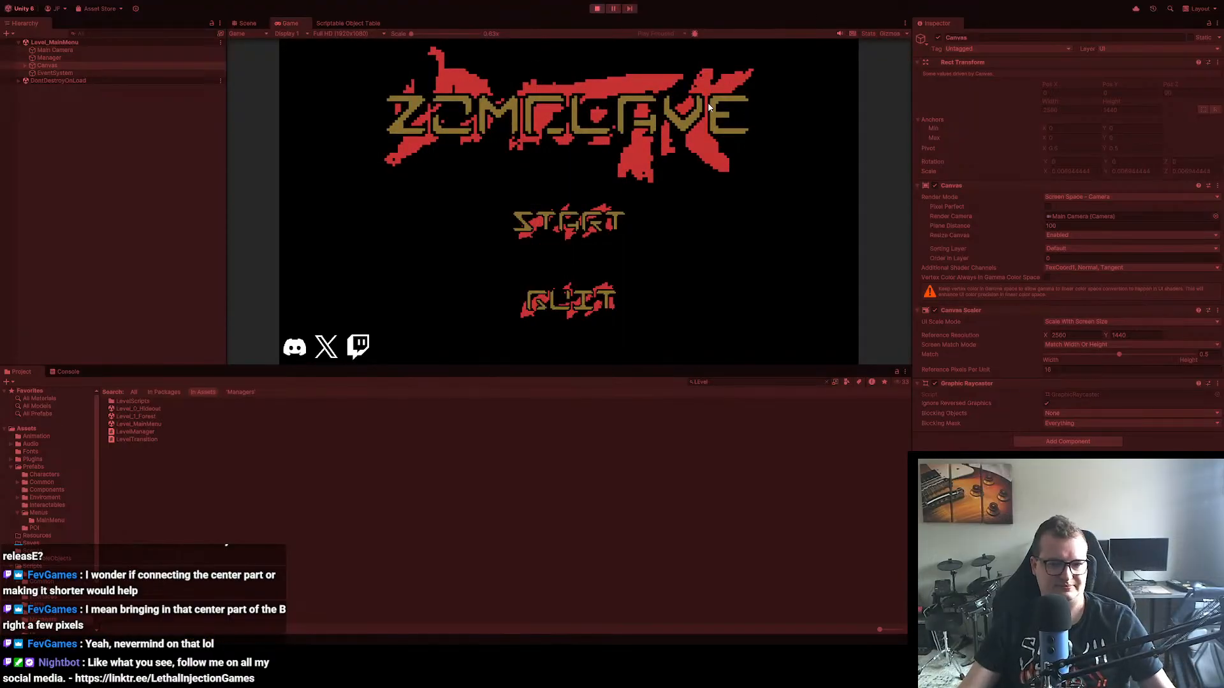
left_click(575, 223)
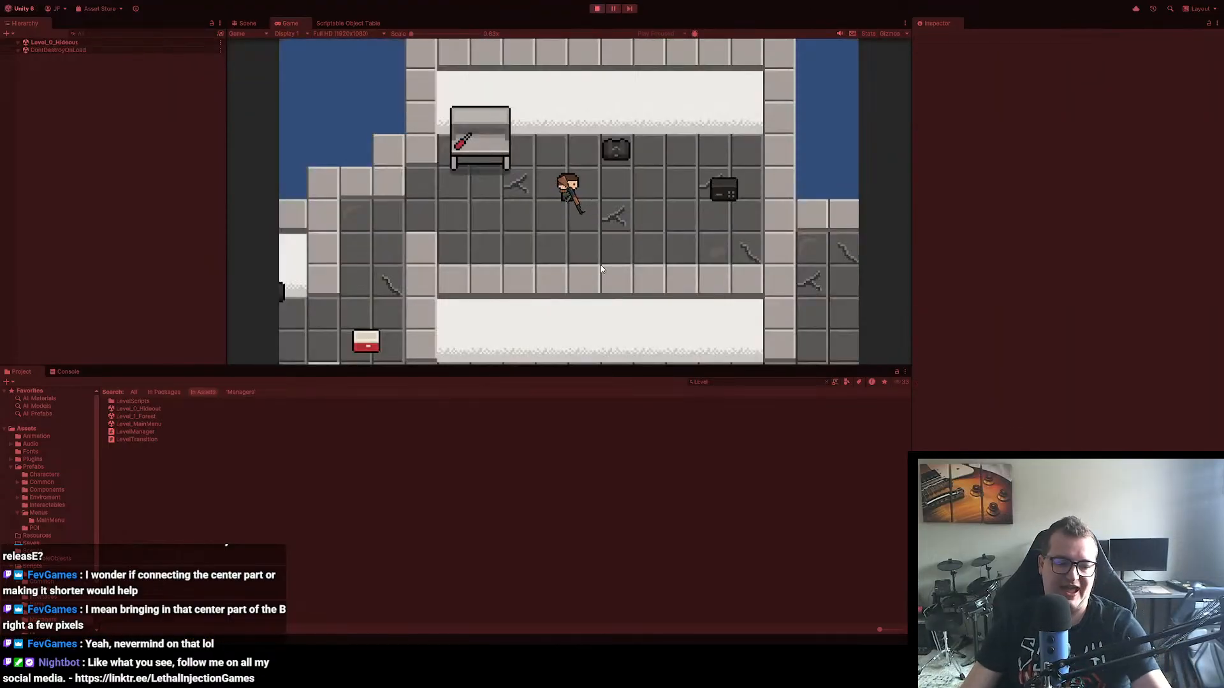
key("Escape")
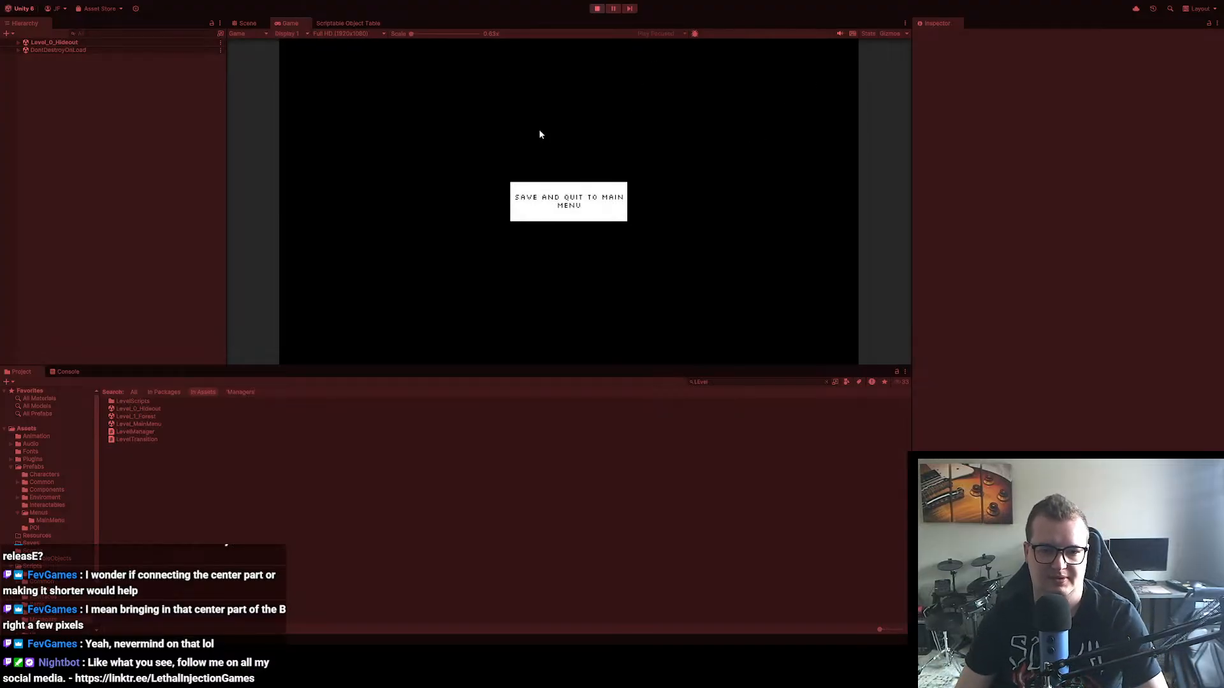
left_click(559, 200)
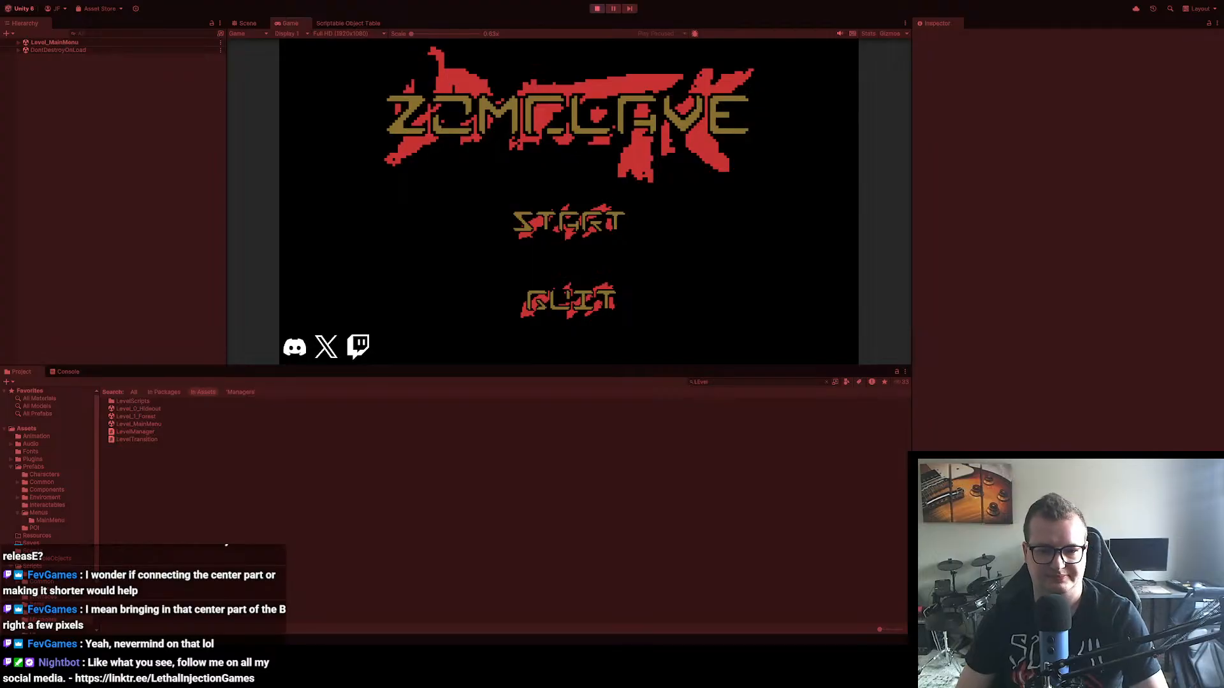
left_click(572, 298)
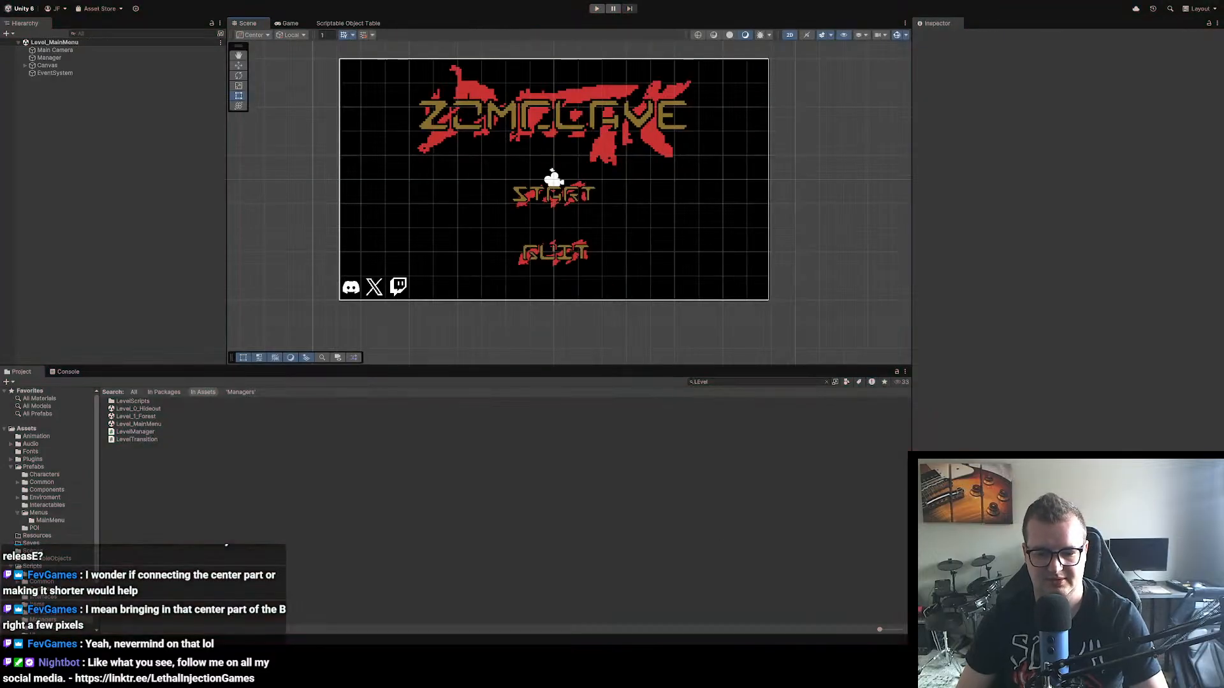
Step: Expand the Canvas and its Background, and inspect the logo Image and Start button properties
left_click(570, 202)
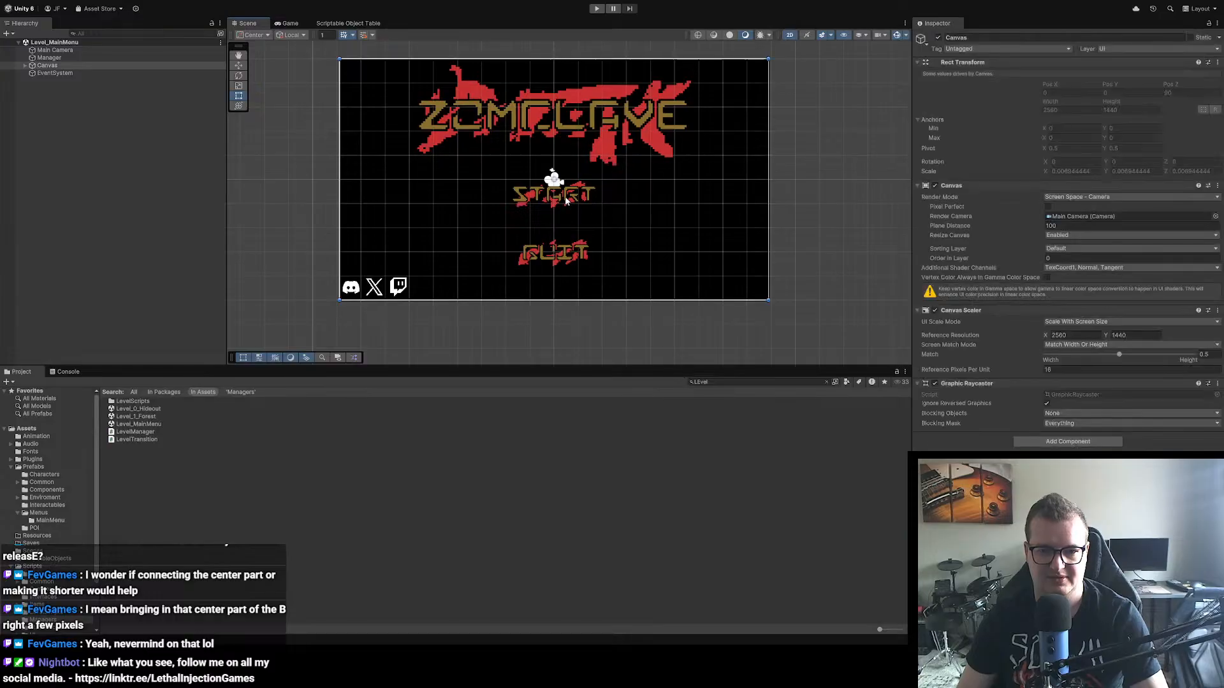
left_click(25, 65)
left_click(61, 73)
left_click(32, 73)
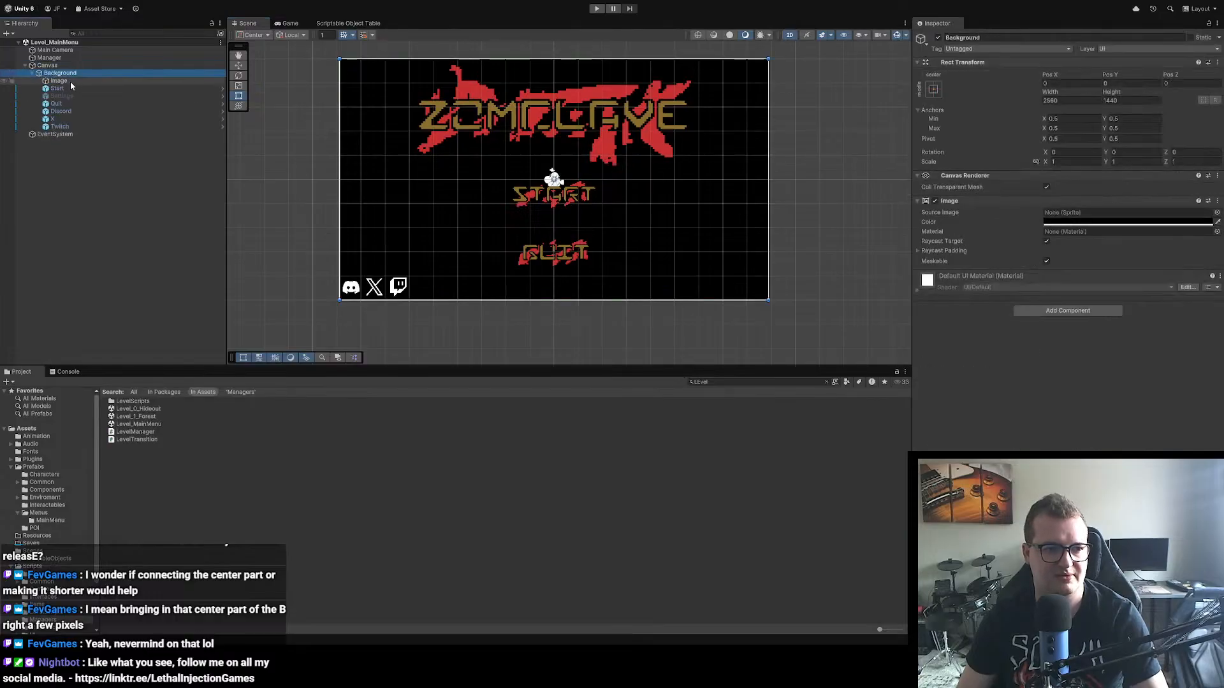
left_click(58, 80)
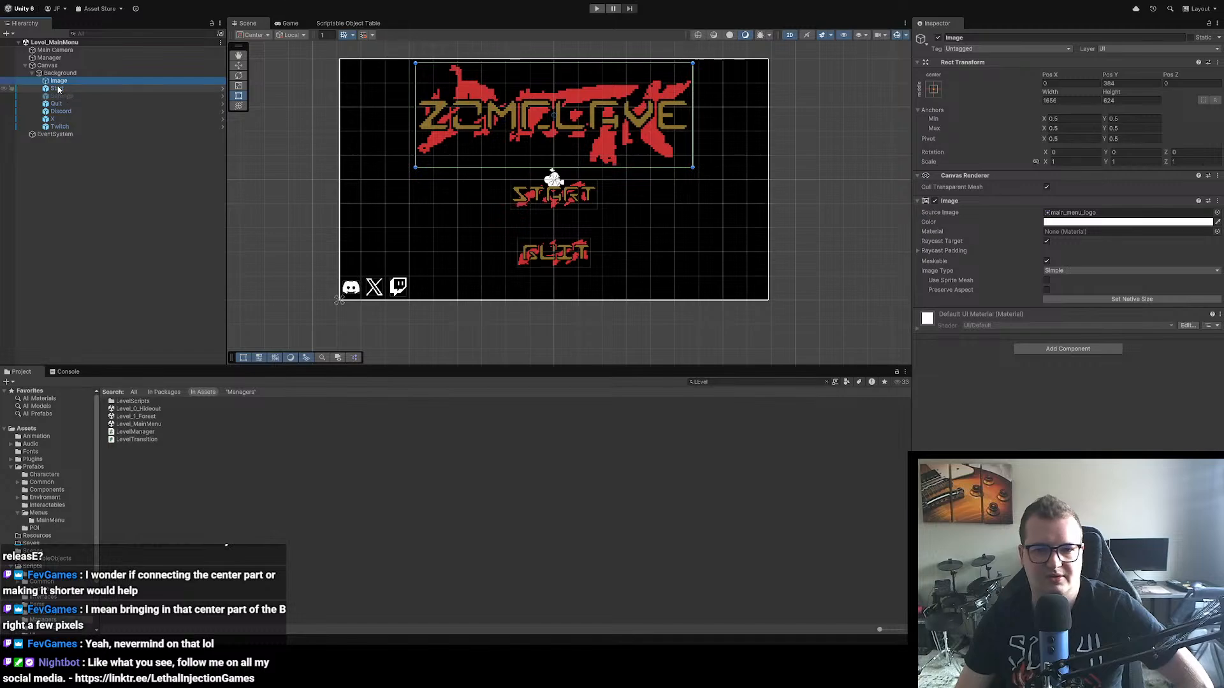
left_click(60, 90)
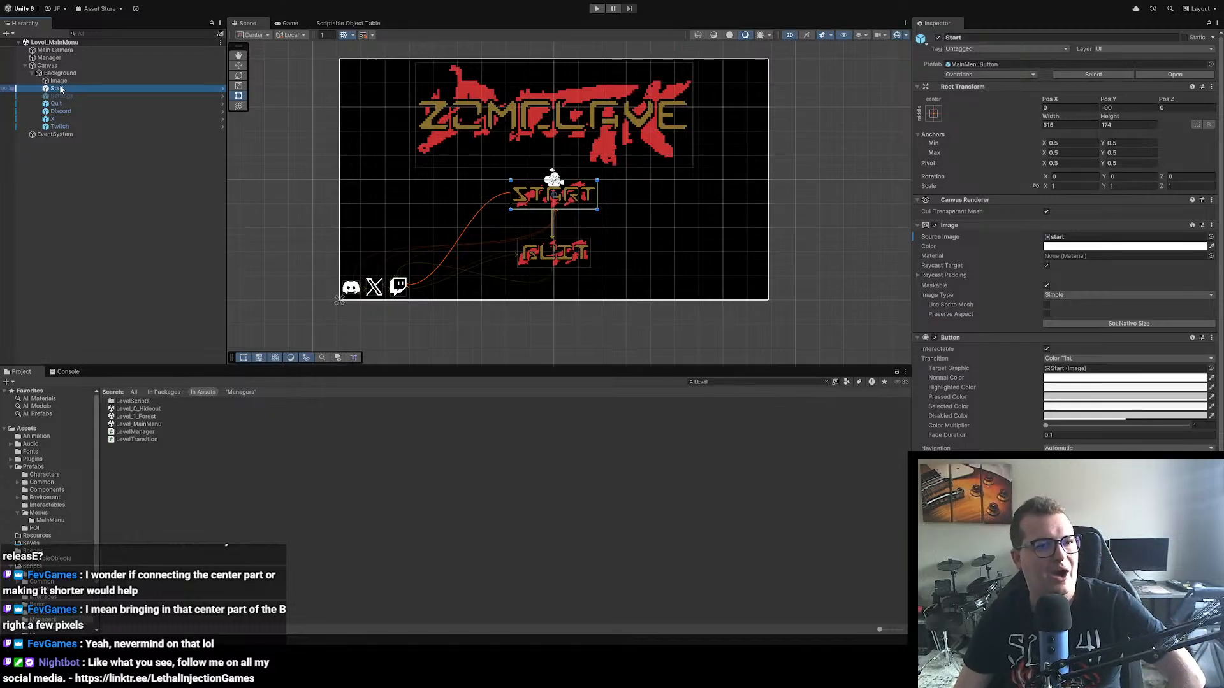
Step: Try stretching the Start button sideways to a width of about 620, and undo the stretch
scroll(625, 184, "up", 1)
scroll(601, 205, "up", 4)
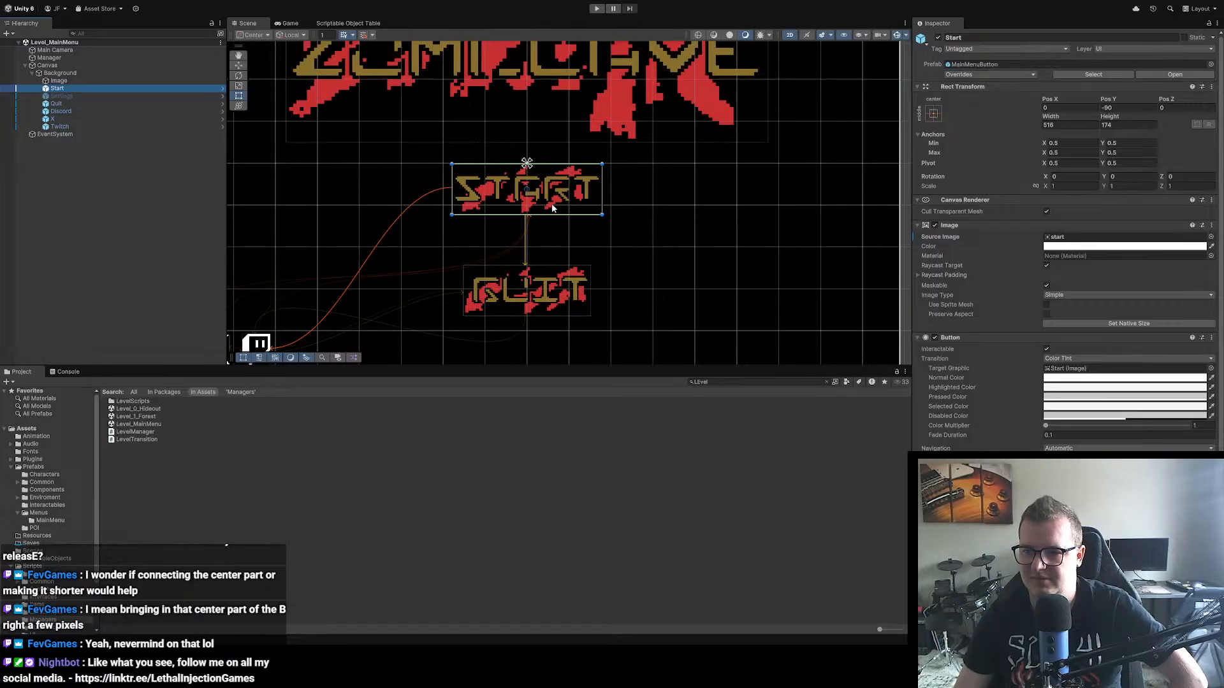
scroll(876, 180, "down", 5)
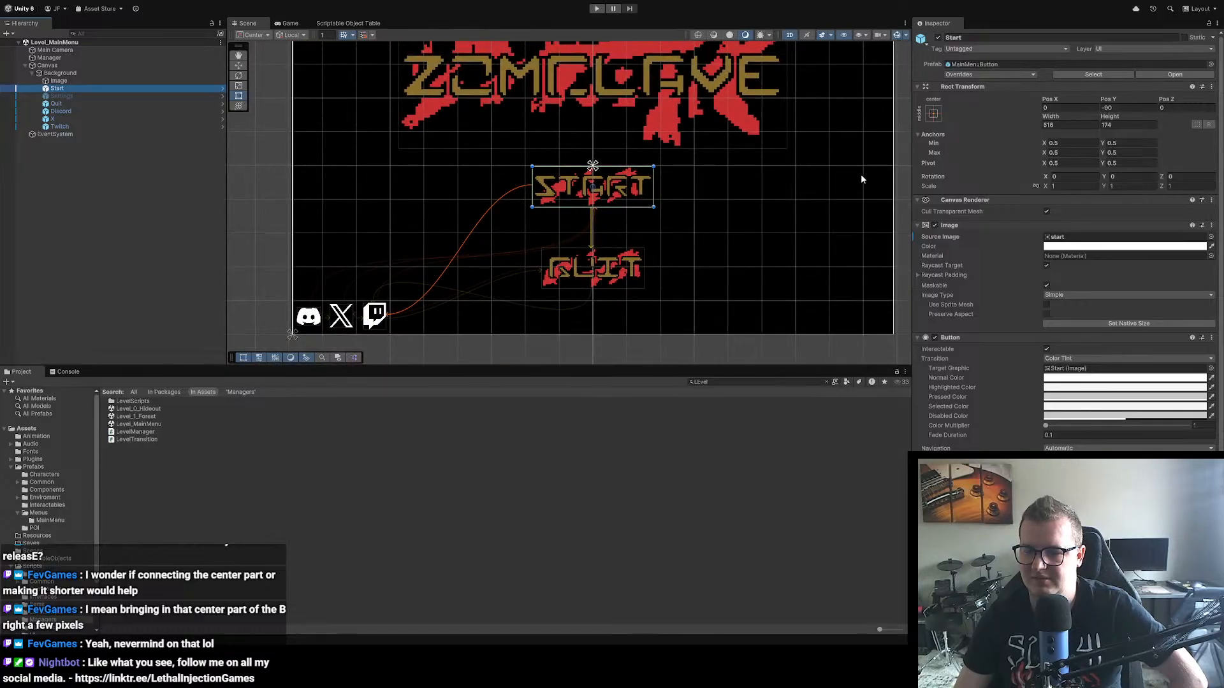
left_click_drag(654, 191, 777, 202)
key("ctrl+z")
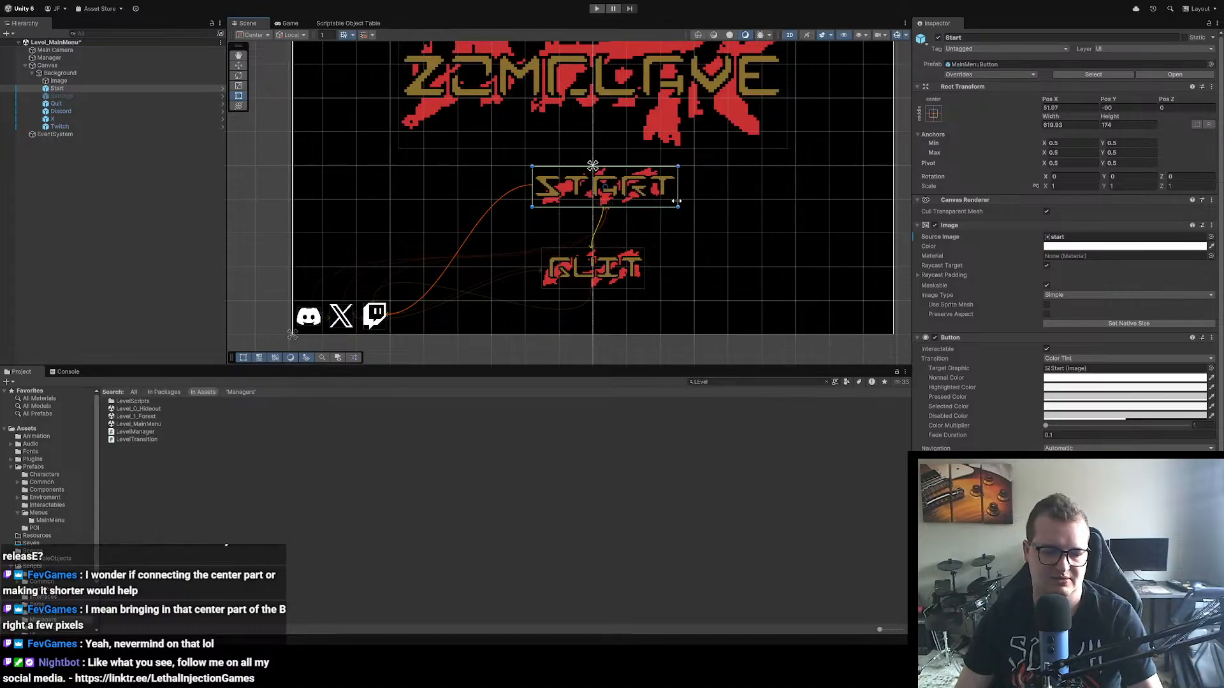
scroll(692, 208, "down", 1)
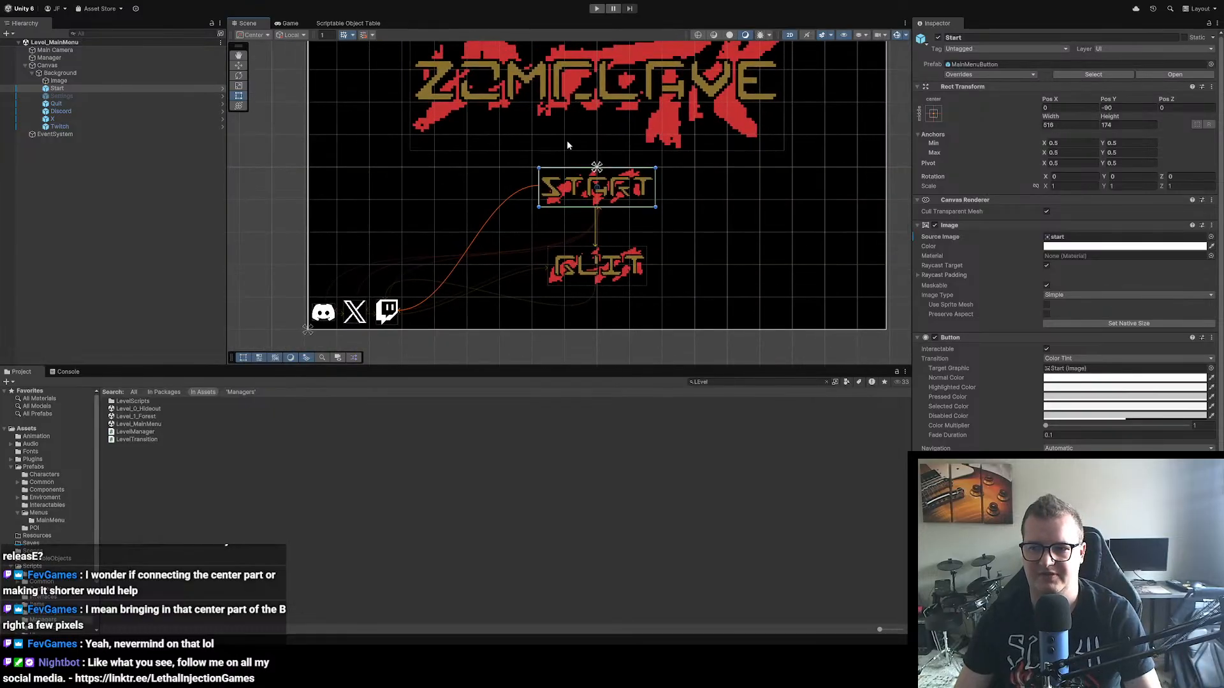
Step: Compare the dimensions and source images of the logo Image, Quit button and Start button
left_click(67, 81)
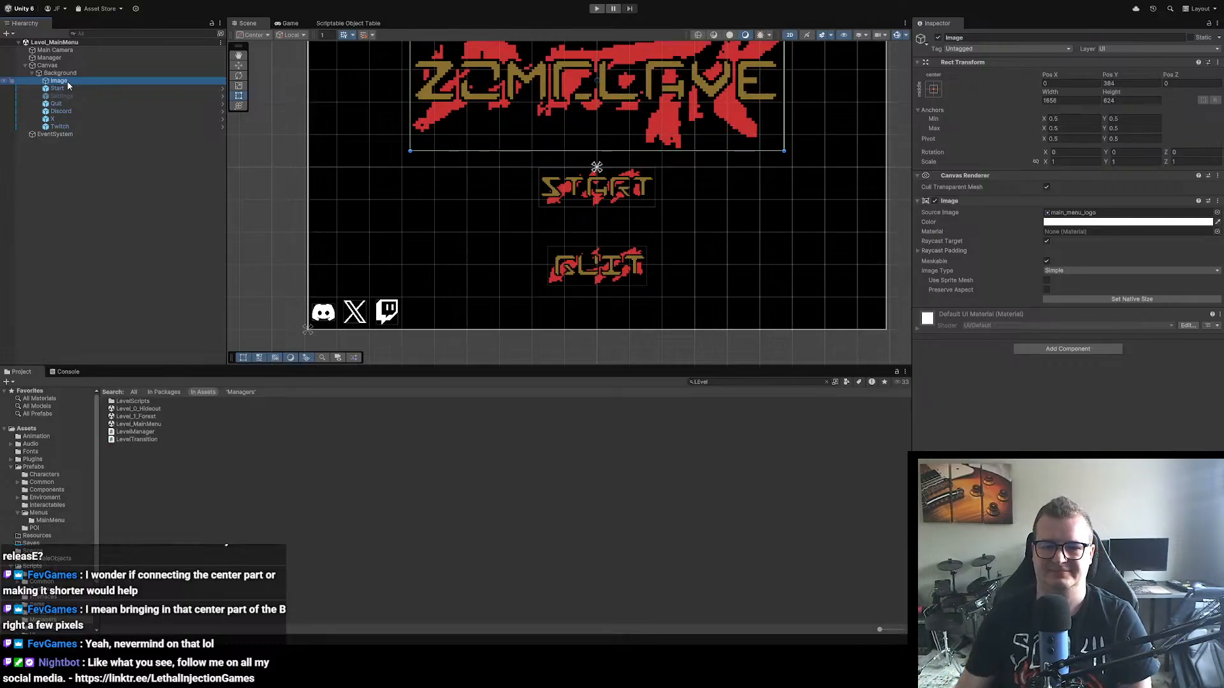
scroll(605, 181, "up", 4)
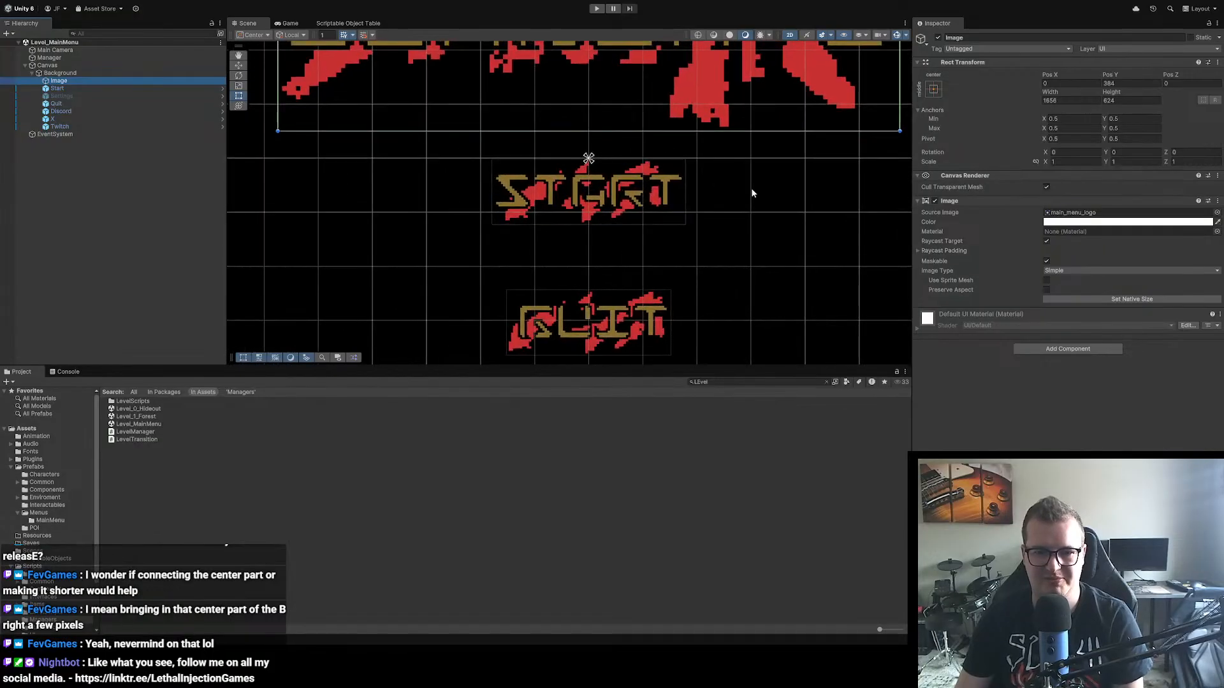
scroll(739, 190, "down", 4)
left_click(640, 303)
scroll(631, 213, "up", 3)
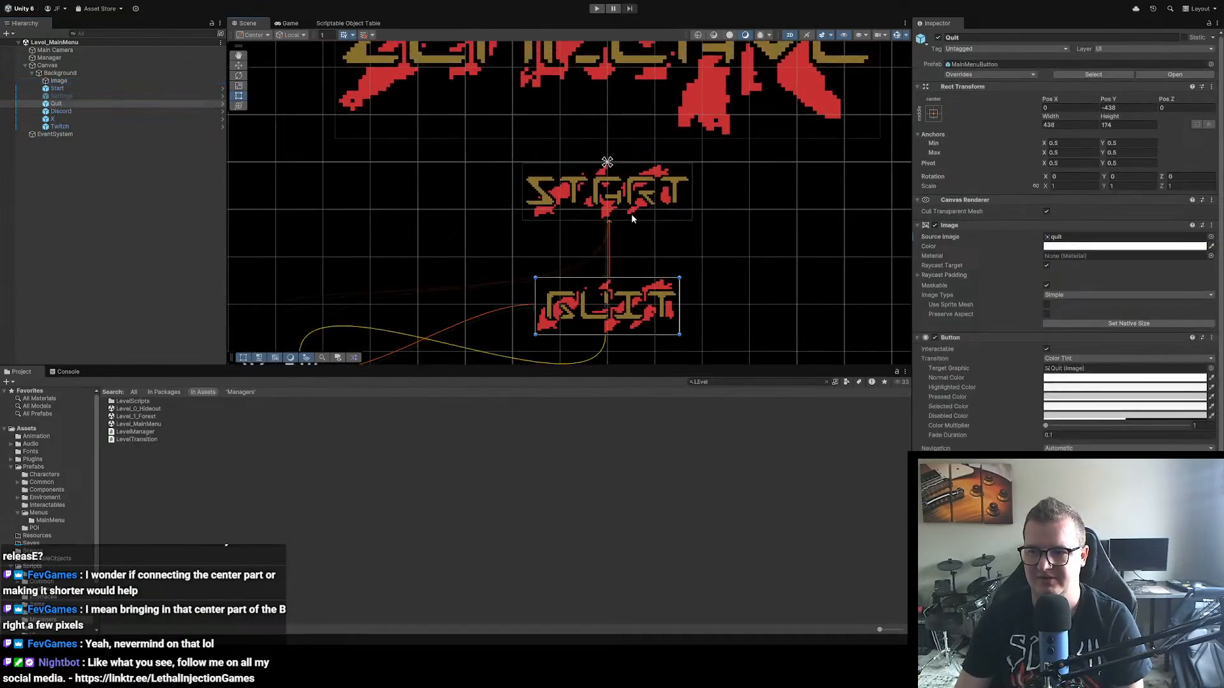
left_click(607, 191)
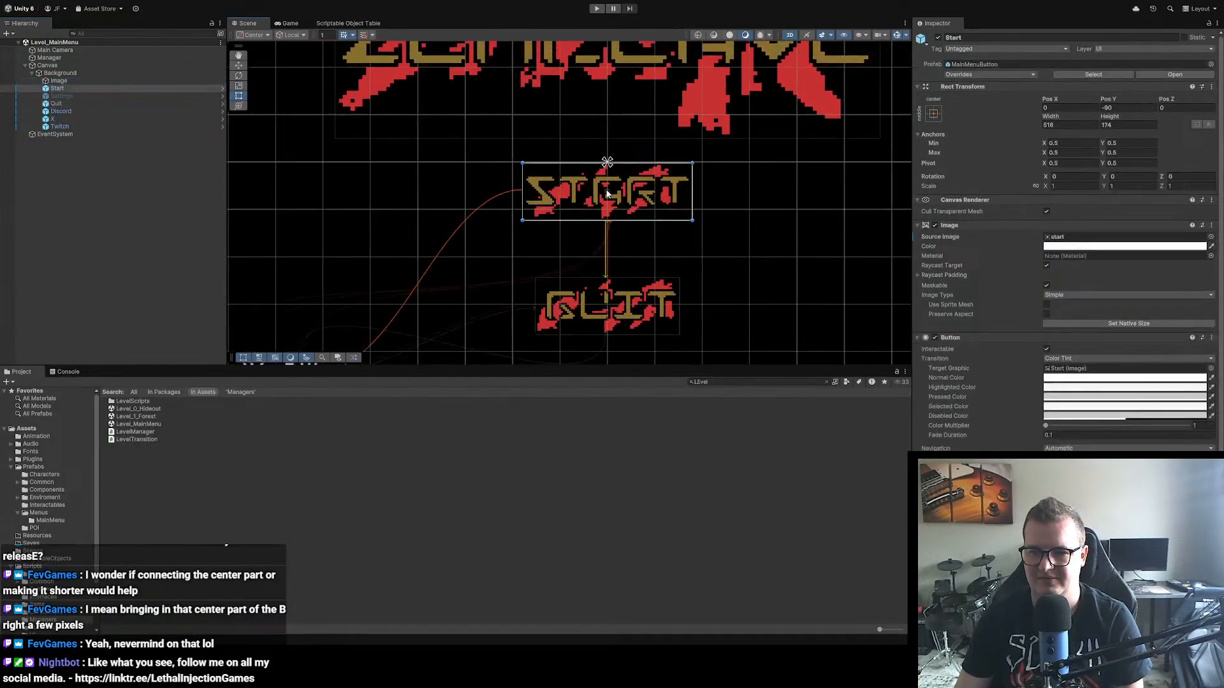
left_click(630, 311)
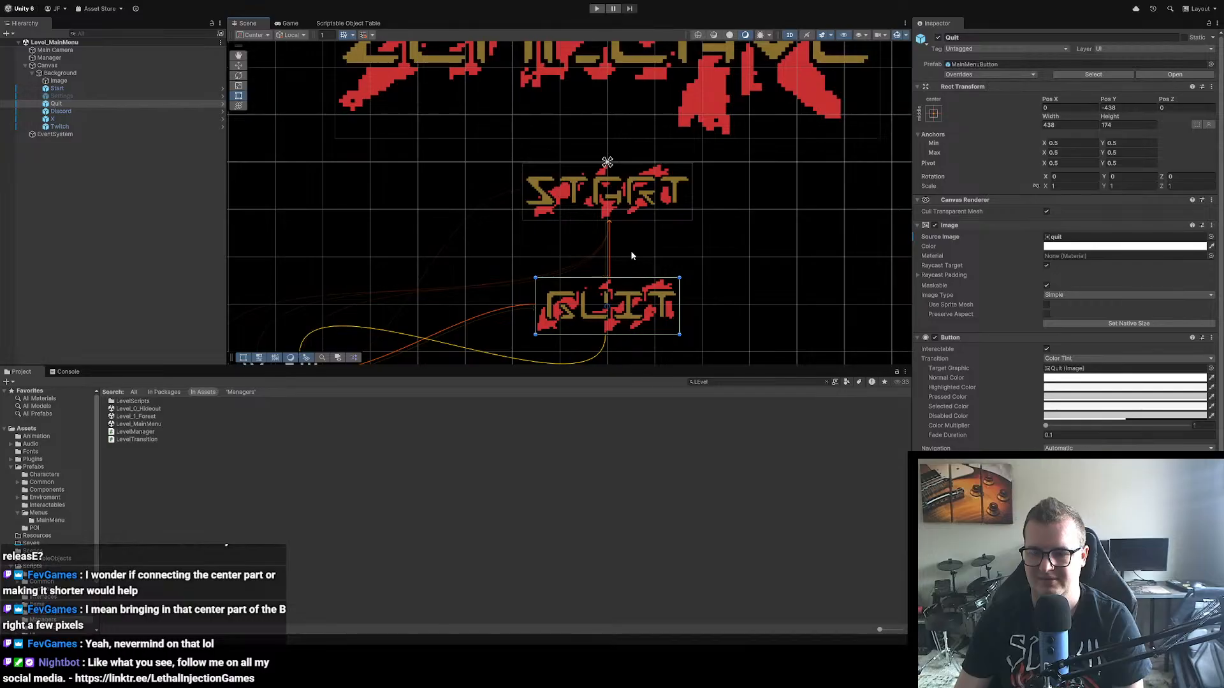
left_click(629, 191)
left_click(624, 292)
Step: Try the native size on the Quit button's image twice, undoing it each time
scroll(1121, 274, "down", 2)
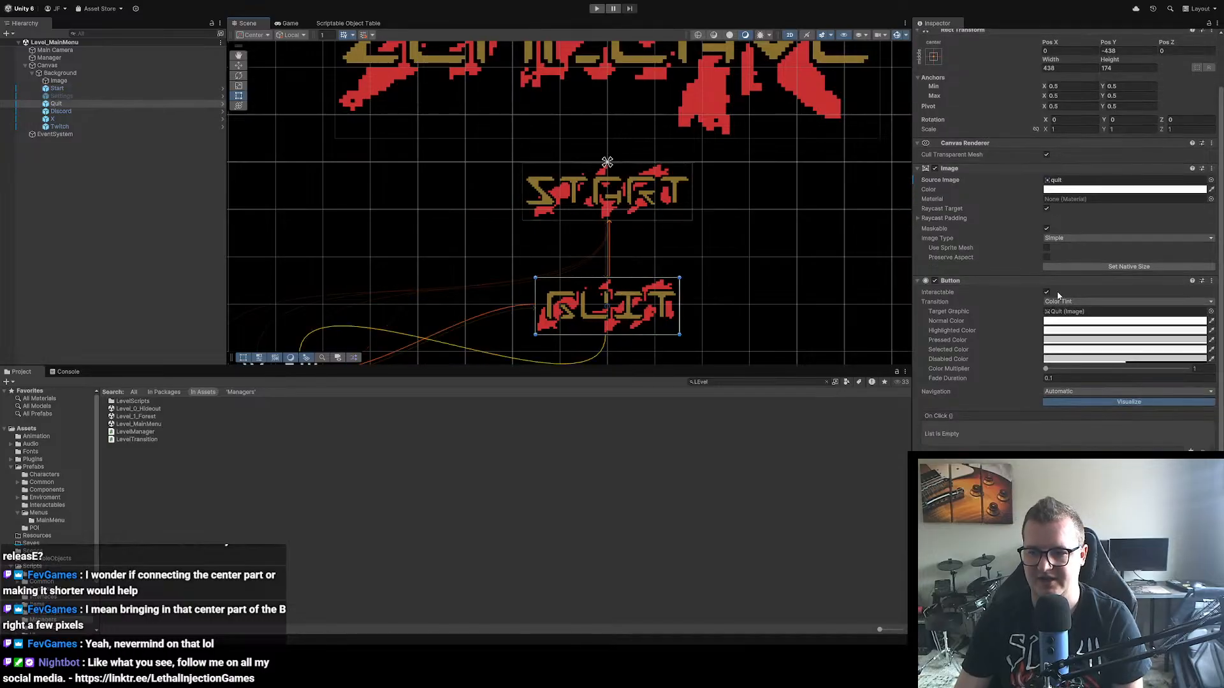
left_click(1120, 267)
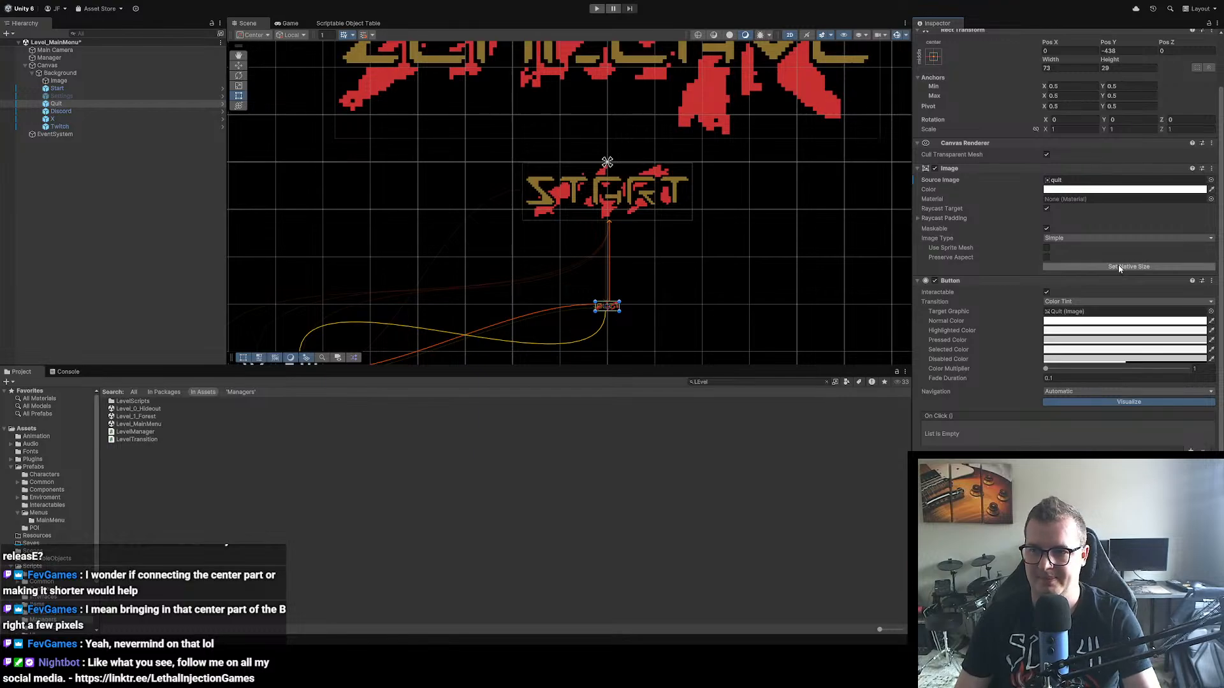
key("ctrl+z")
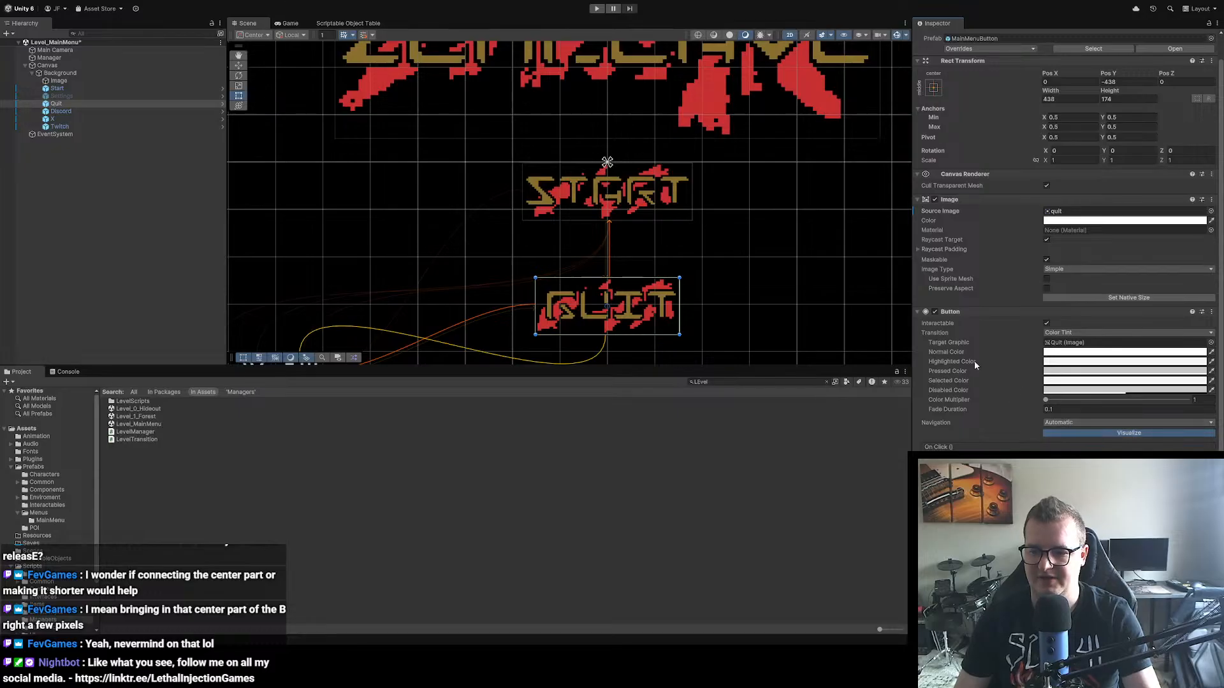
left_click(1114, 299)
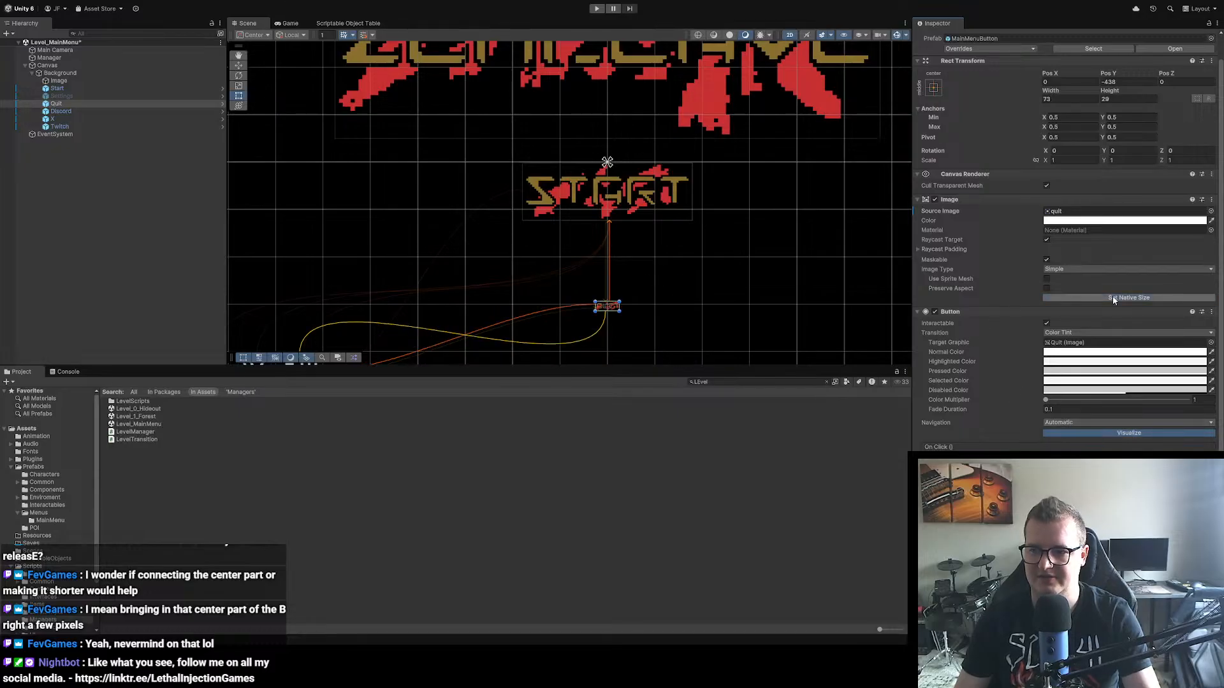
key("ctrl+z")
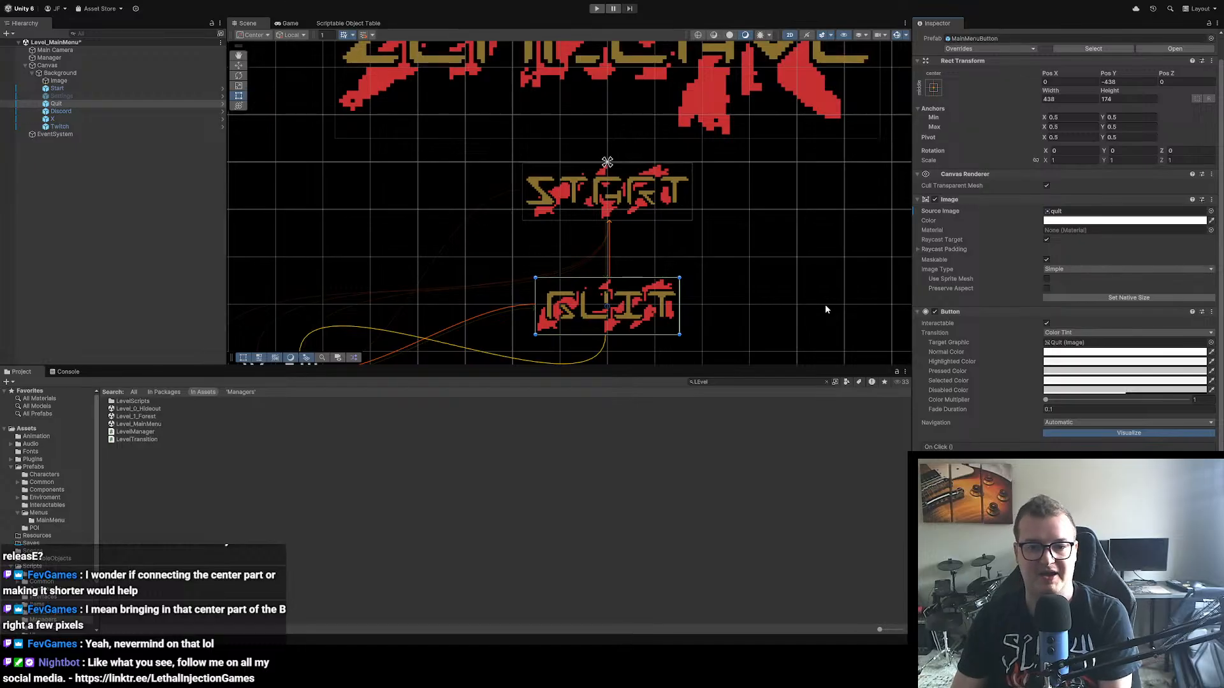
Step: Try the native size on the Start button's image and undo it
left_click(622, 199)
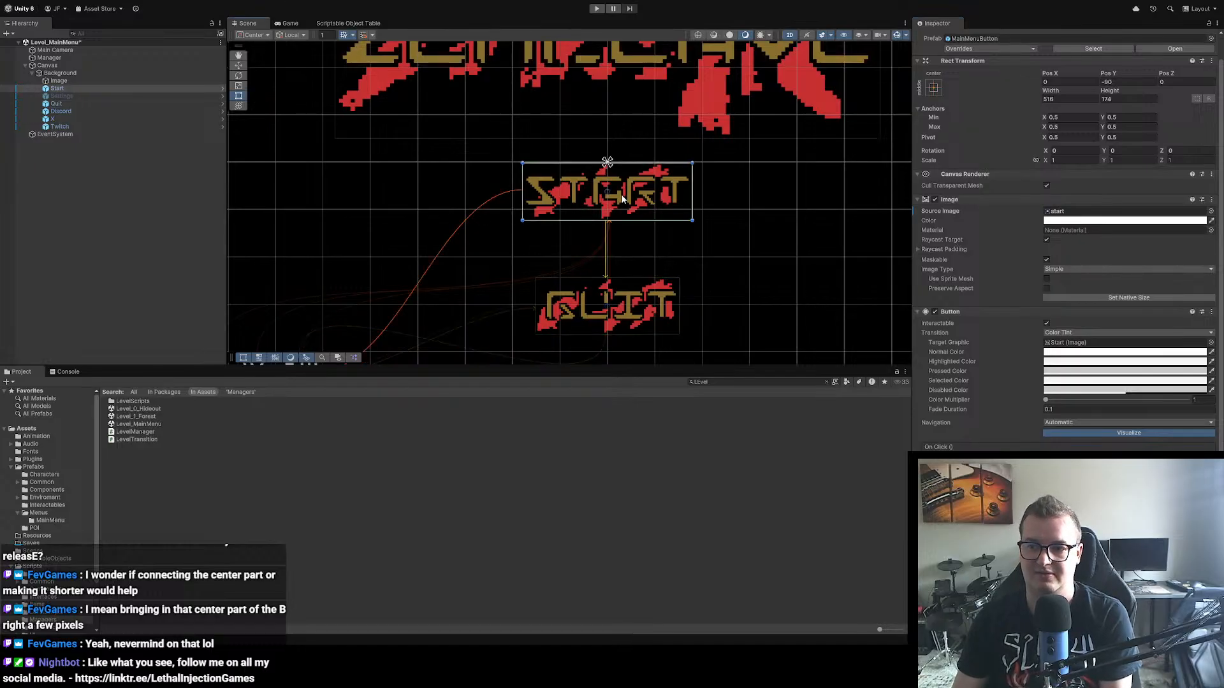
left_click(1110, 298)
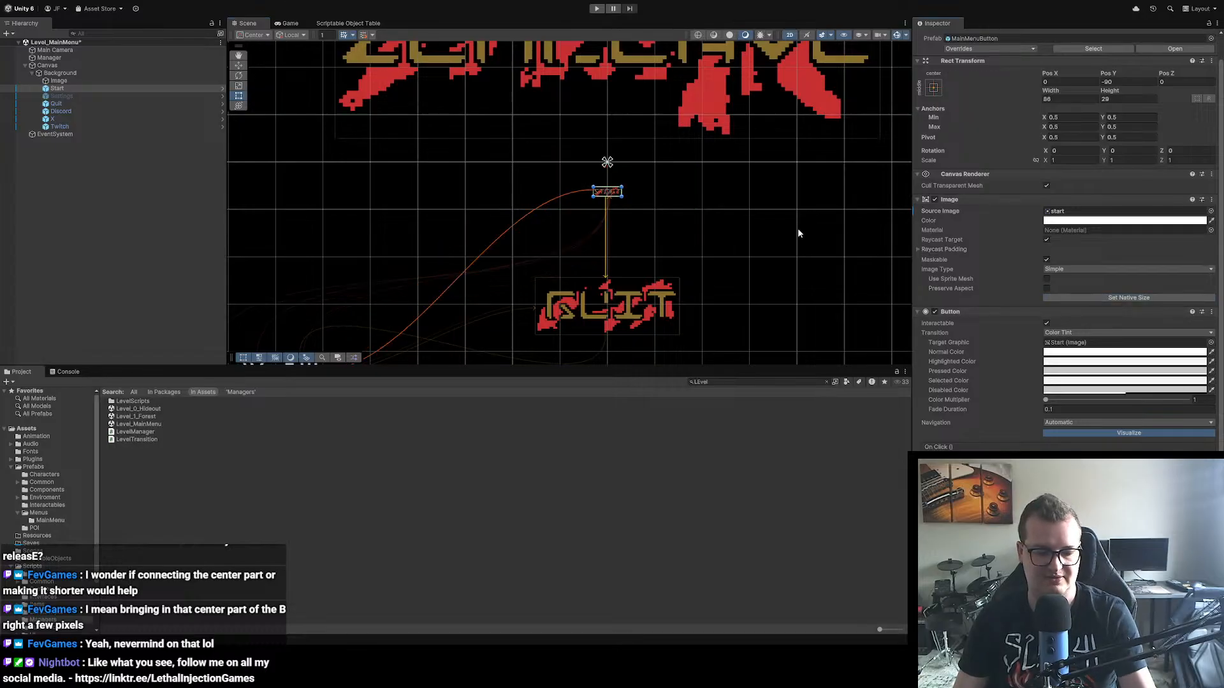
key("ctrl+z")
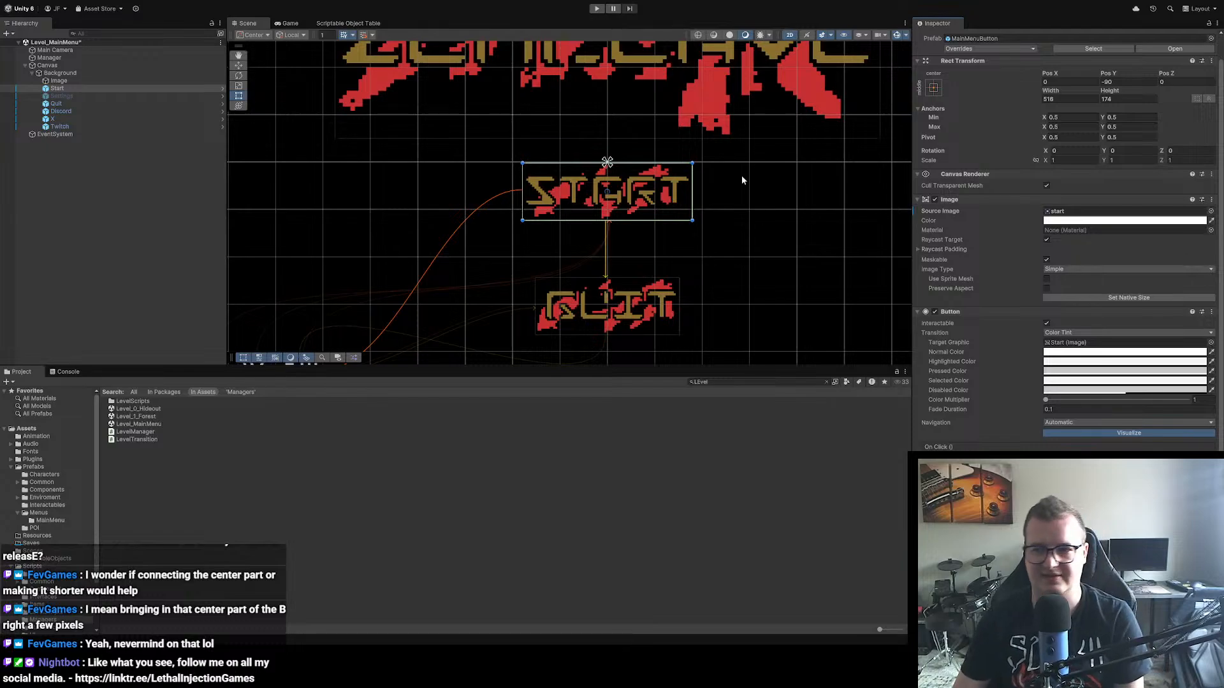
Step: Try the native size on the Zomclave logo image and undo it
scroll(742, 180, "up", 1)
scroll(741, 180, "down", 4)
left_click_drag(696, 146, 659, 225)
left_click(578, 141)
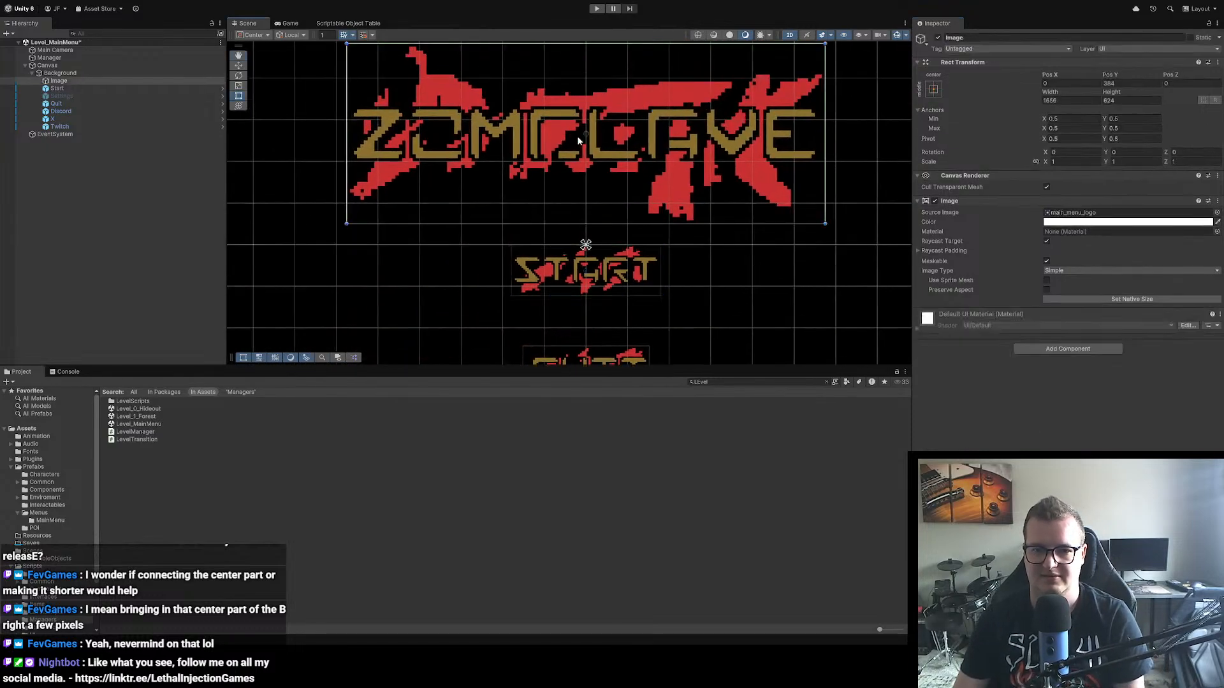
left_click(1122, 300)
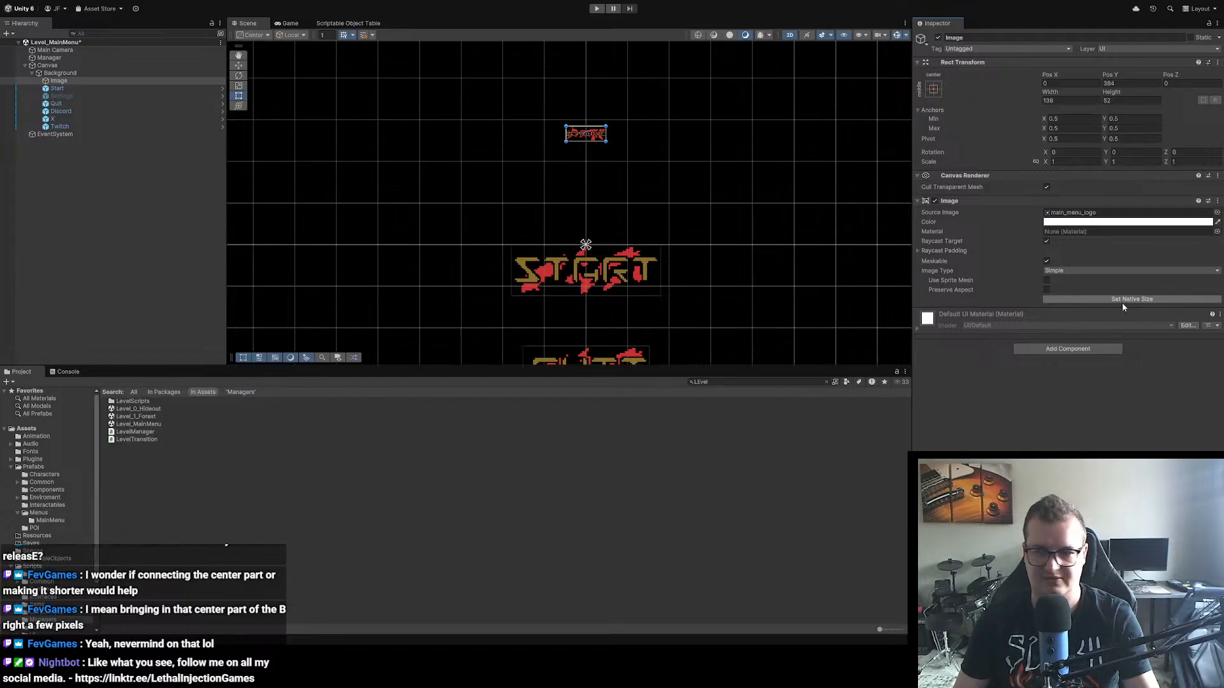
key("ctrl+z")
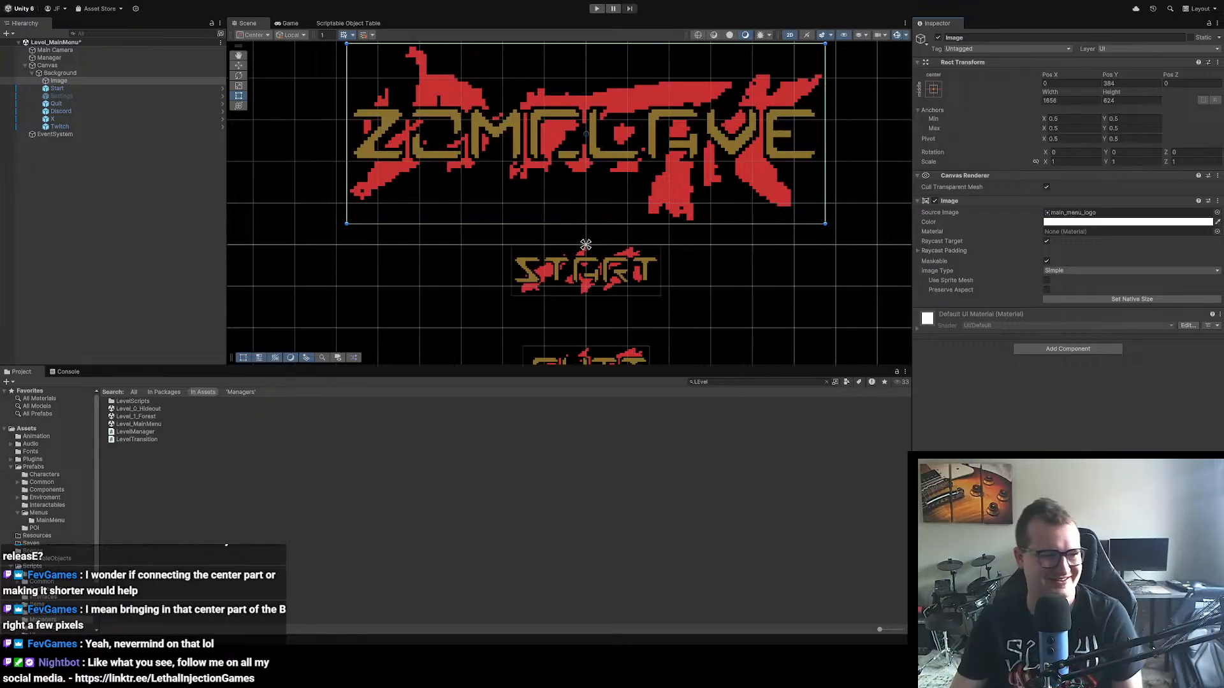
Step: Select the menu Background and run the main menu scene in play mode
scroll(526, 216, "down", 5)
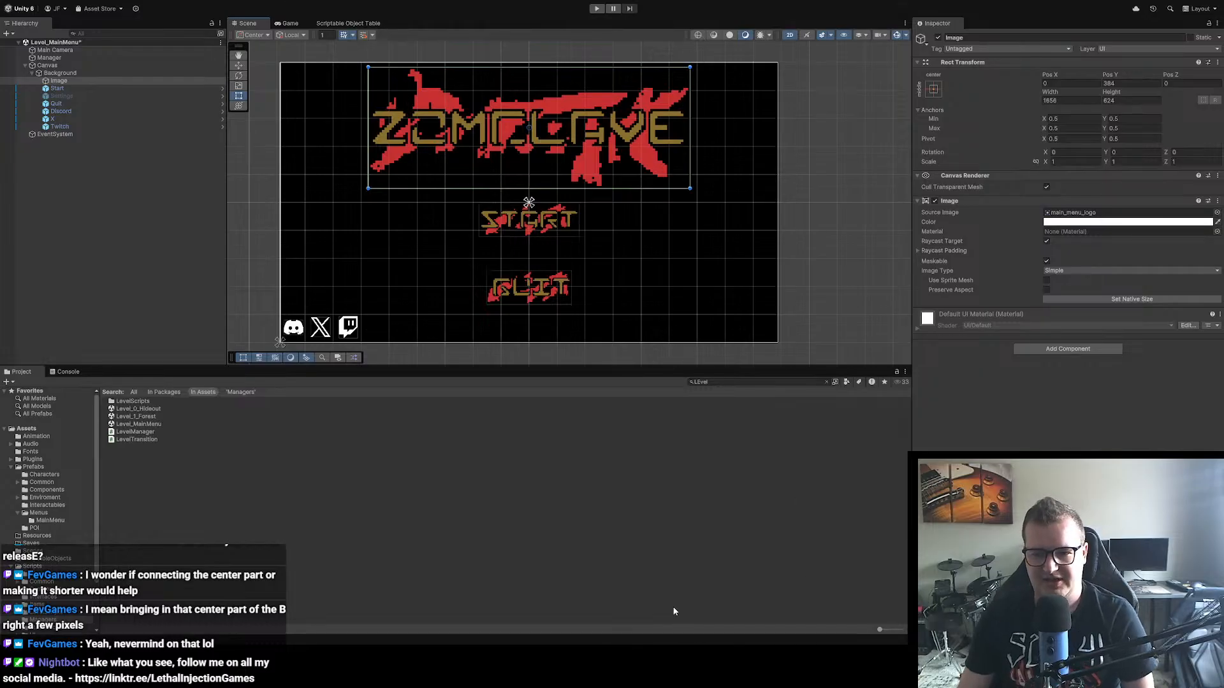
left_click(596, 246)
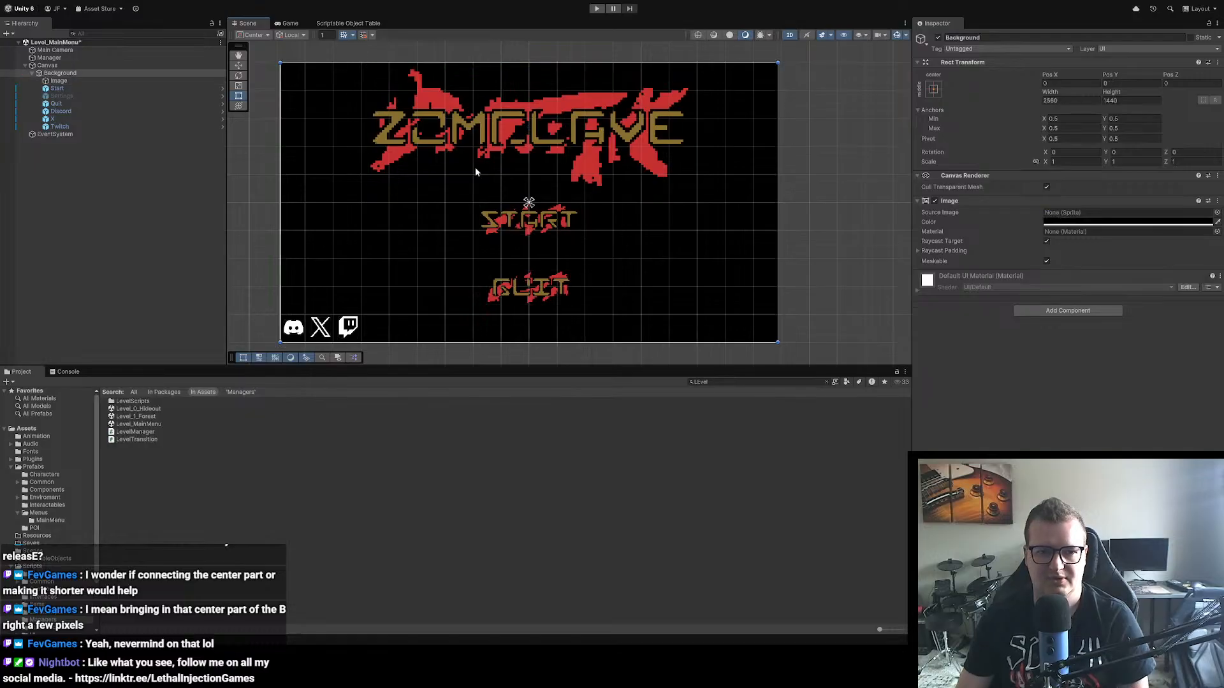
left_click(600, 8)
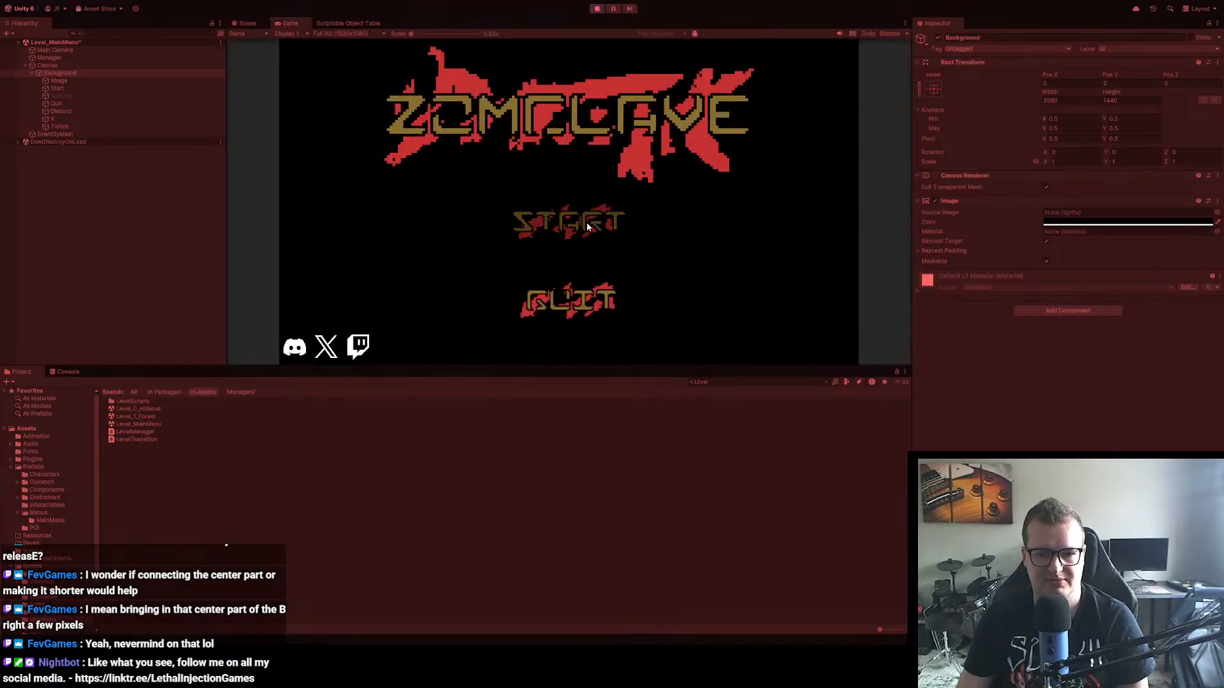
Step: Start the game from the main menu and check the pause menu's save-and-quit button, closing the menu again
left_click(586, 223)
key("Escape")
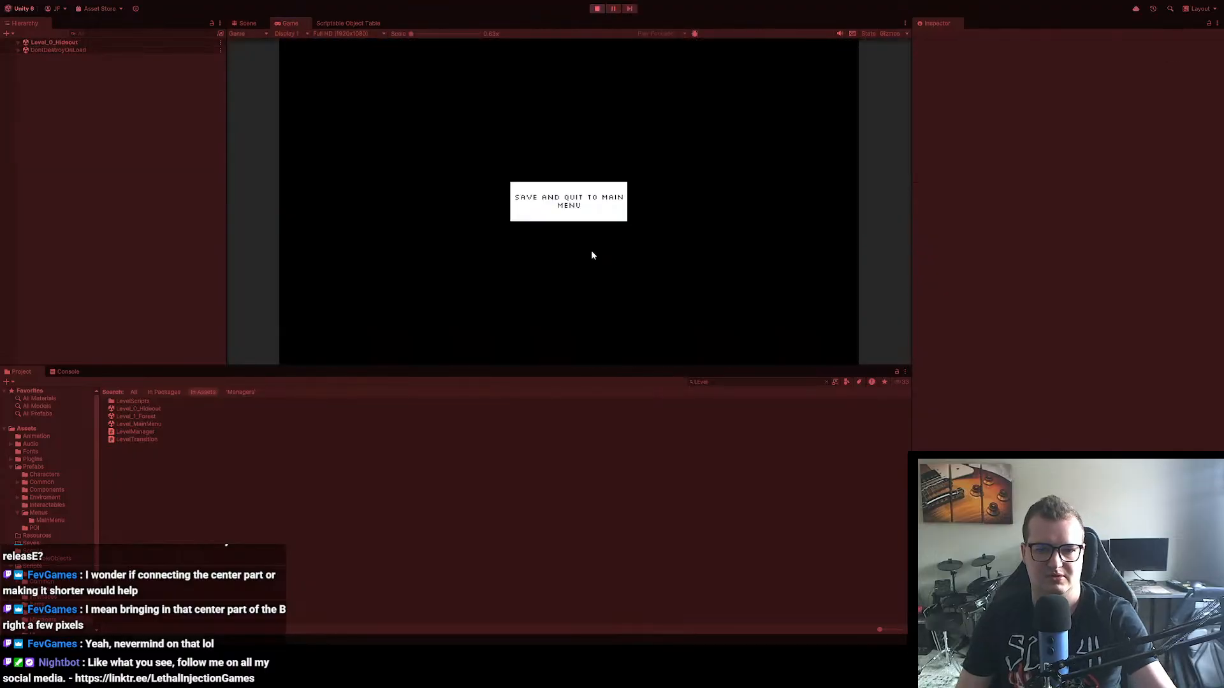
key("Escape")
Step: Switch to Aseprite and create a new transparent RGB sprite 256 px wide and 16 px high
left_click(758, 675)
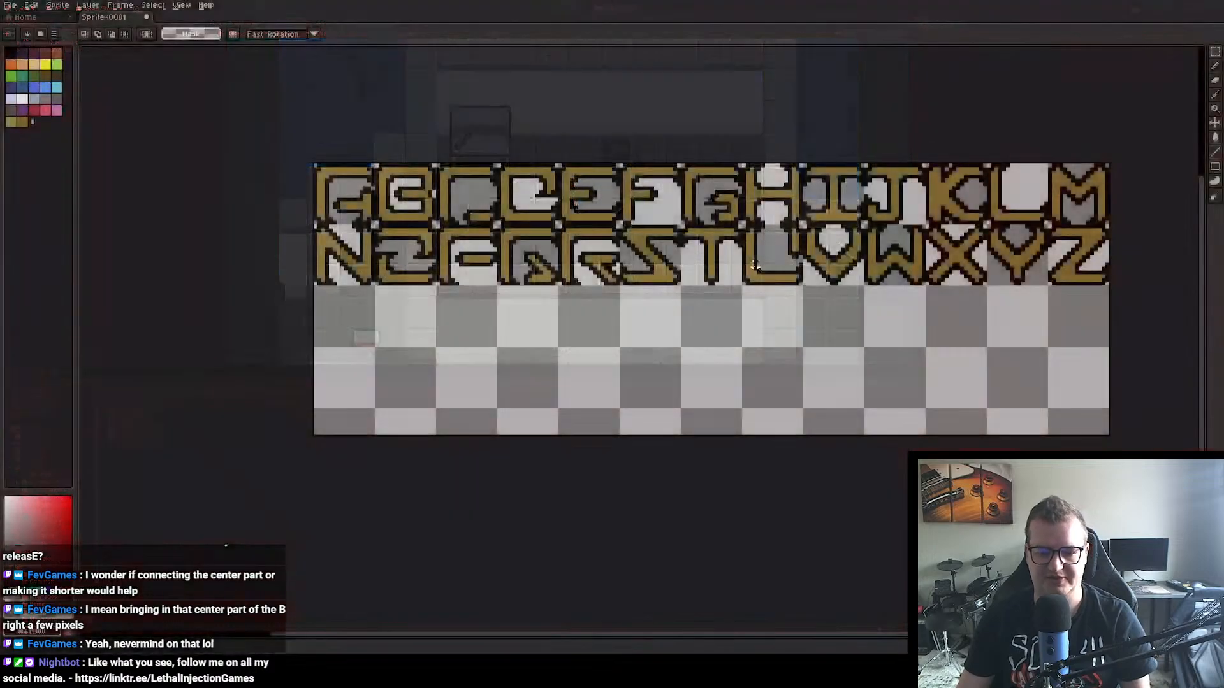
scroll(754, 264, "down", 2)
scroll(743, 275, "up", 2)
left_click_drag(737, 281, 650, 229)
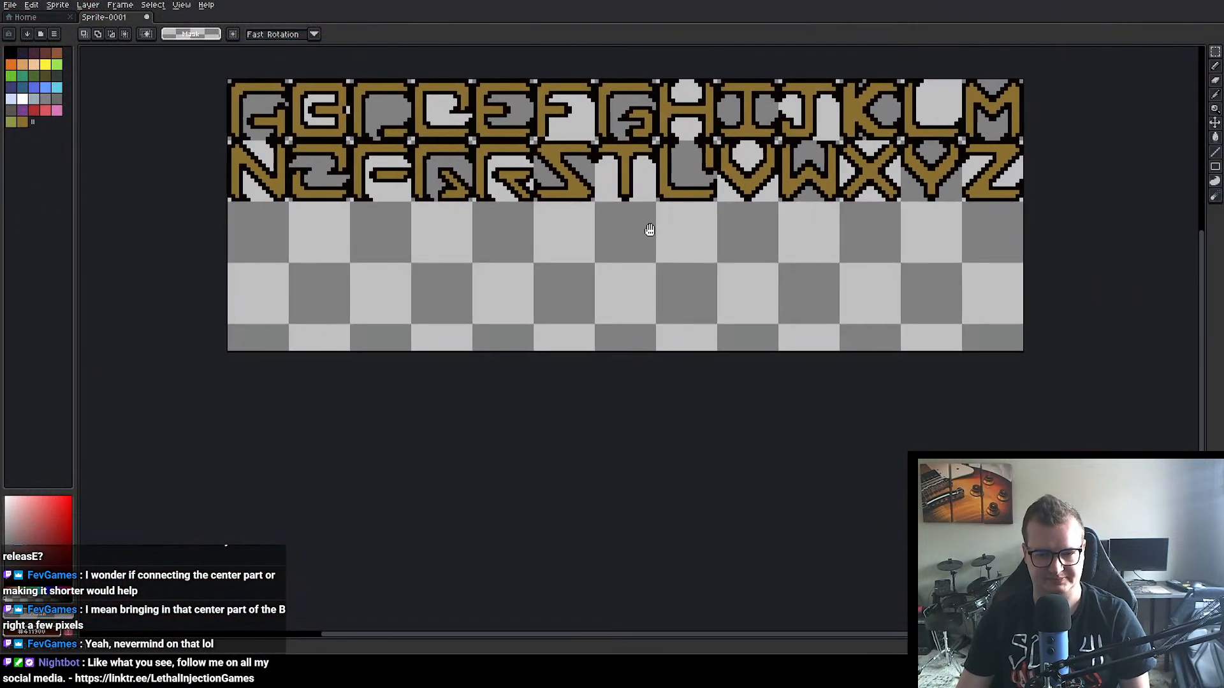
scroll(650, 229, "down", 1)
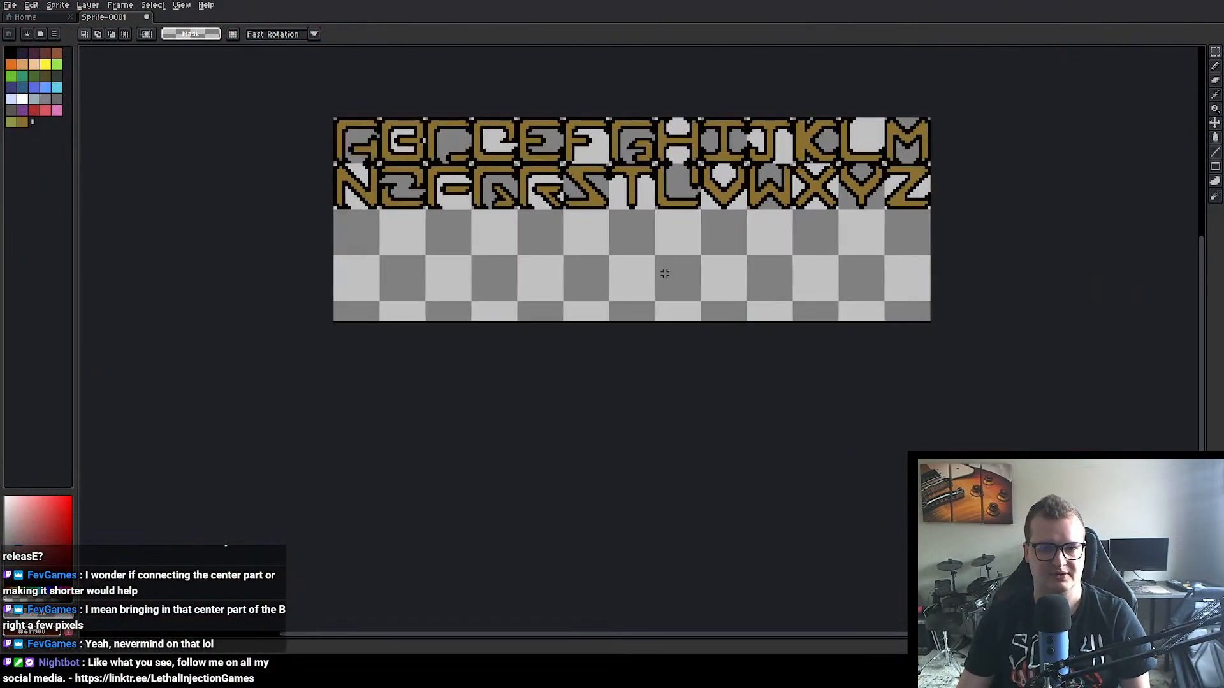
left_click(33, 18)
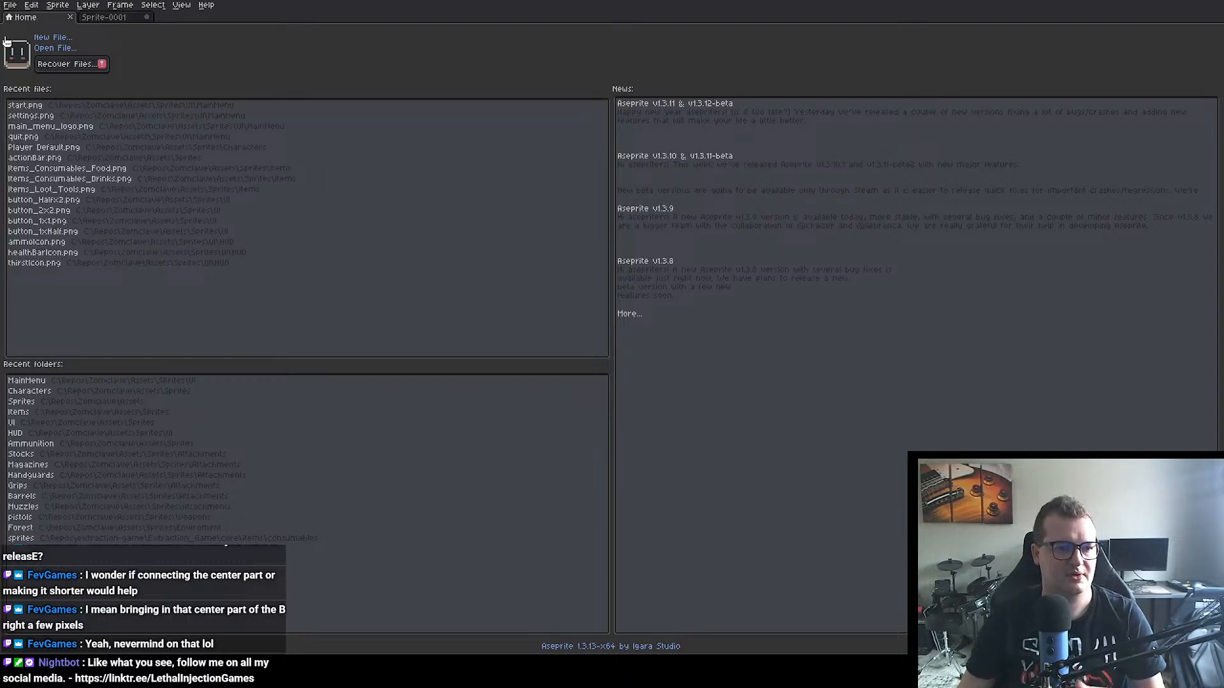
left_click(53, 37)
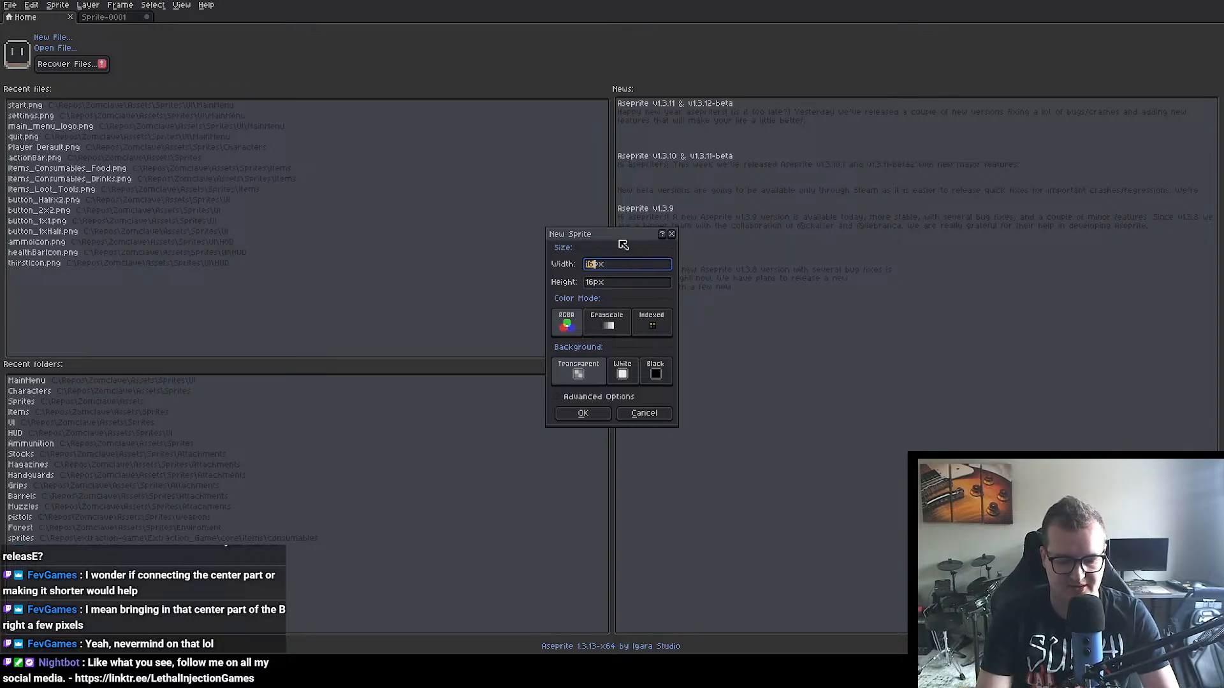
type("256")
key("Return")
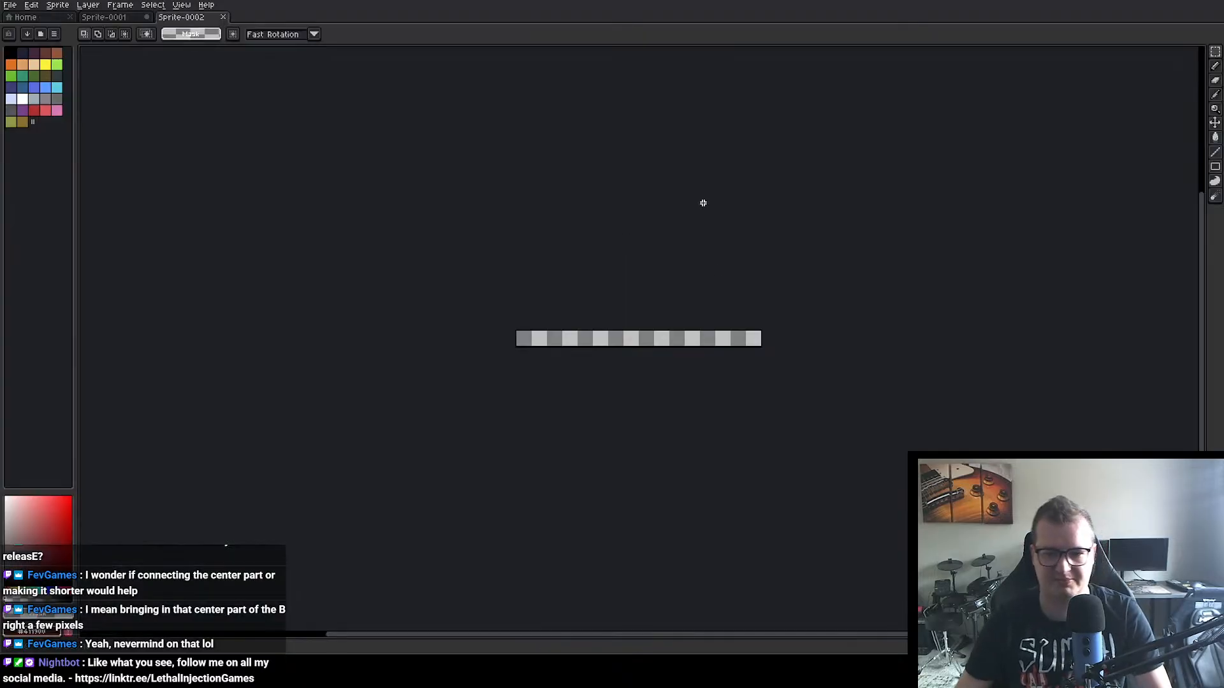
left_click_drag(423, 299, 721, 238)
scroll(552, 209, "down", 6)
left_click_drag(416, 161, 479, 166)
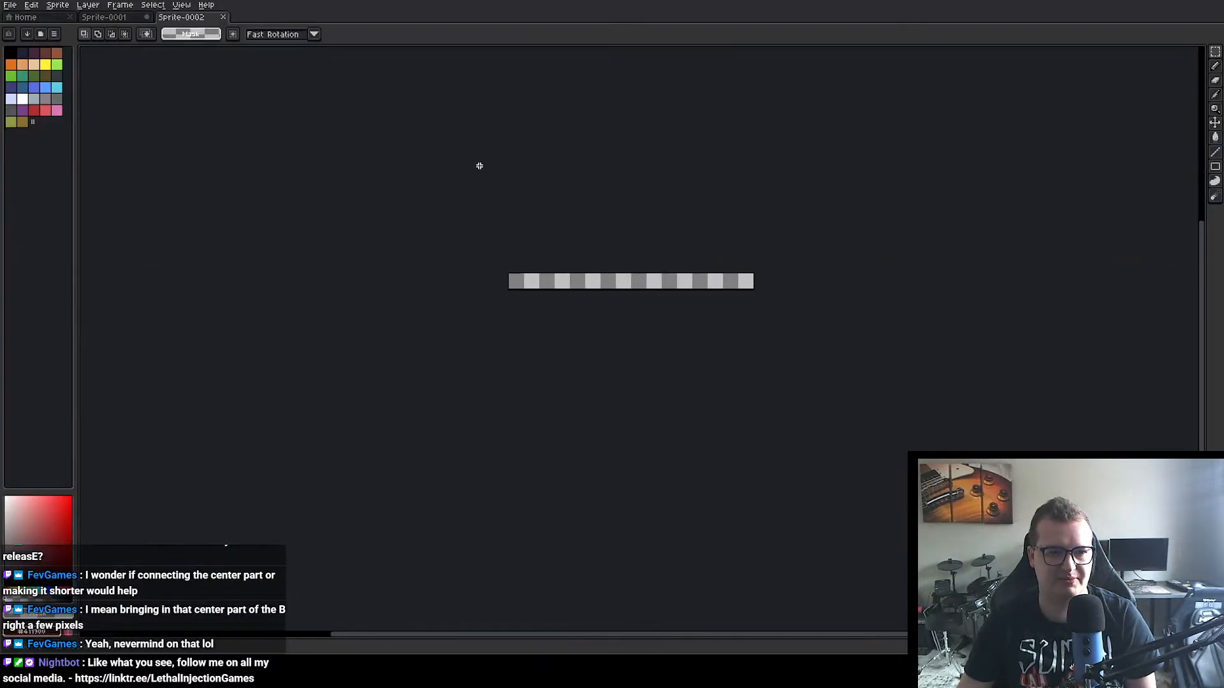
scroll(479, 165, "up", 5)
Step: Enlarge the canvas of the alphabet sprite, Sprite-0001, far beyond the letters' right and lower edges
left_click(100, 18)
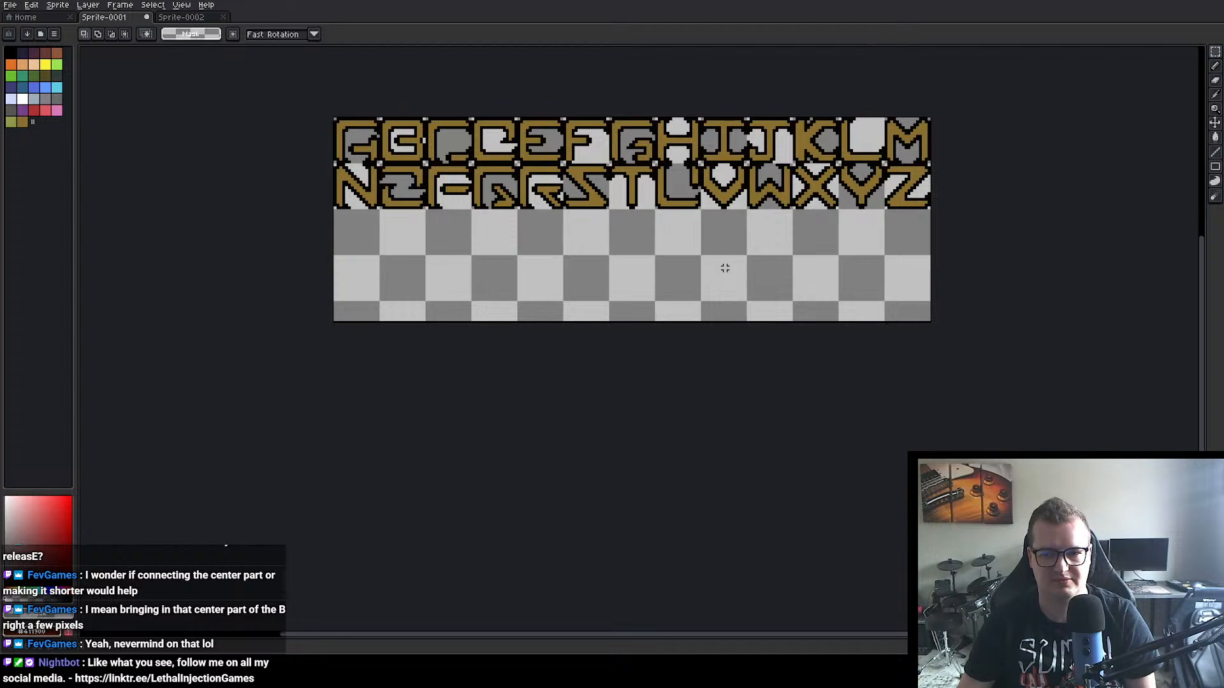
scroll(734, 285, "down", 3)
scroll(722, 276, "up", 3)
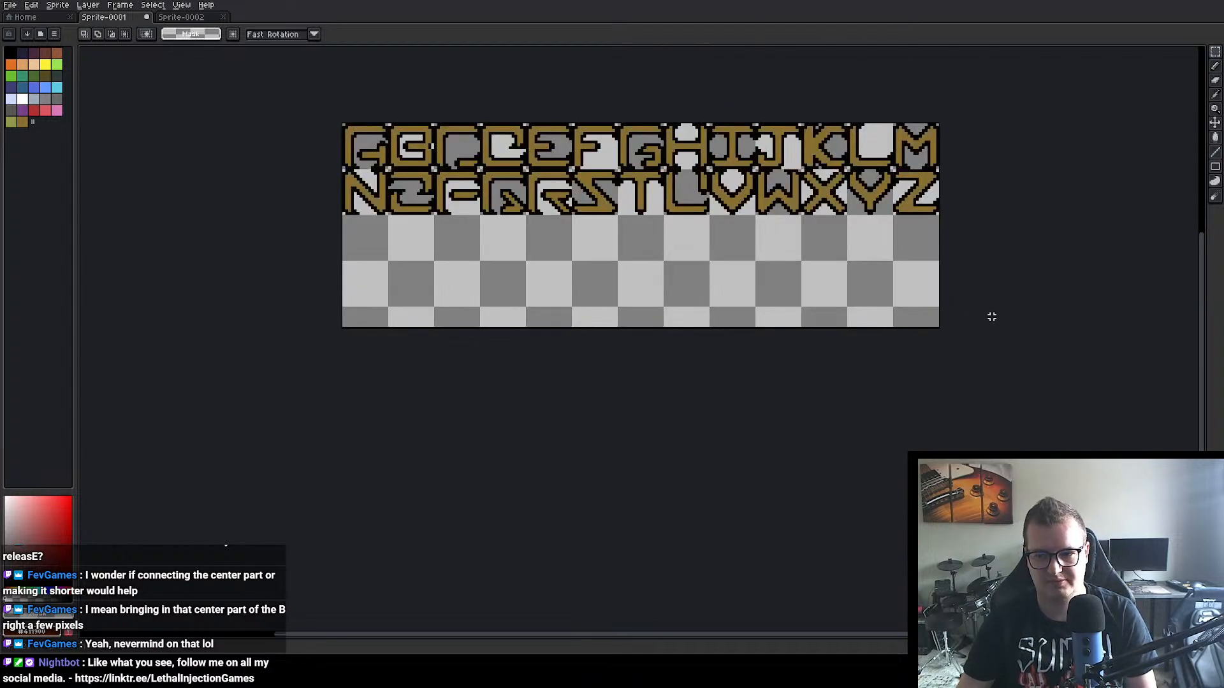
left_click_drag(991, 317, 728, 214)
scroll(759, 260, "down", 4)
scroll(767, 259, "up", 2)
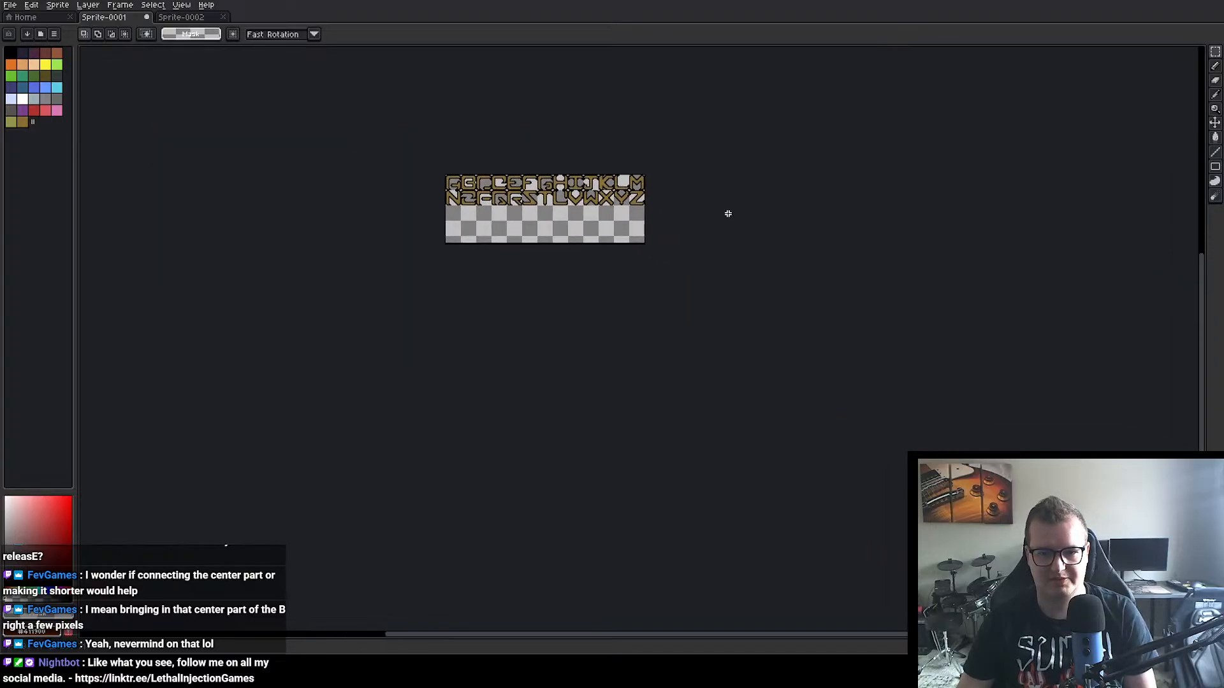
scroll(701, 232, "up", 3)
key("ctrl+alt+c")
left_click_drag(646, 208, 1216, 233)
scroll(945, 238, "down", 6)
left_click_drag(664, 242, 659, 316)
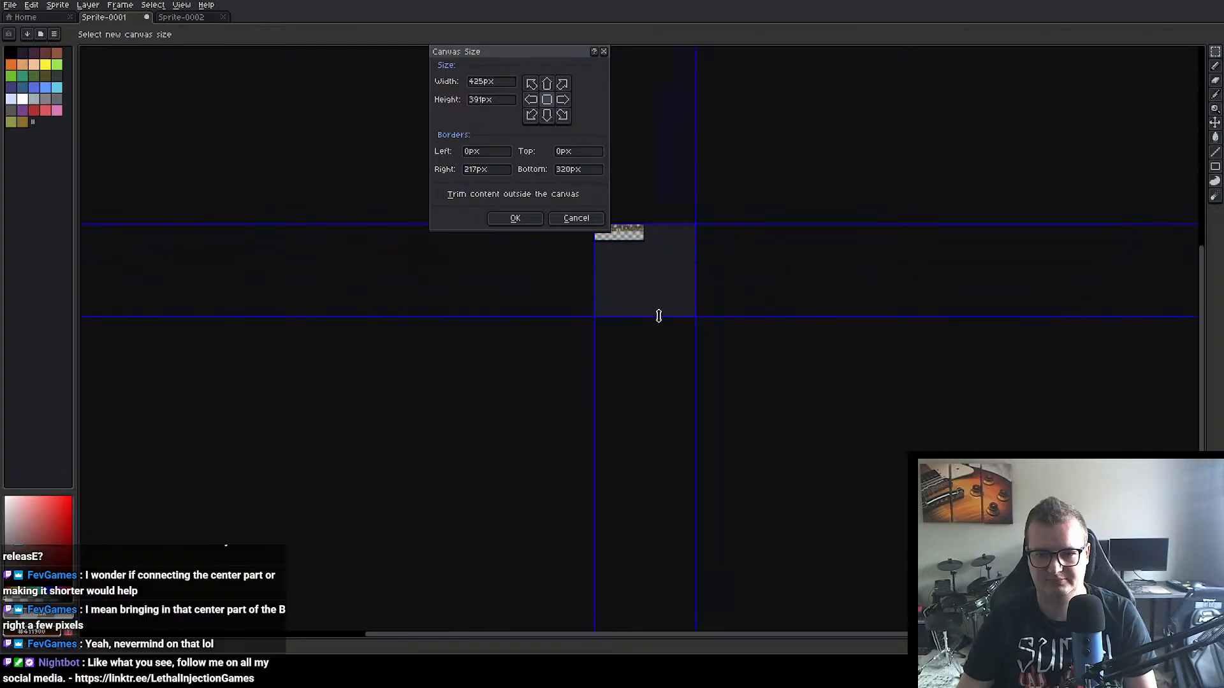
left_click_drag(696, 260, 883, 259)
left_click_drag(797, 317, 773, 278)
left_click(515, 218)
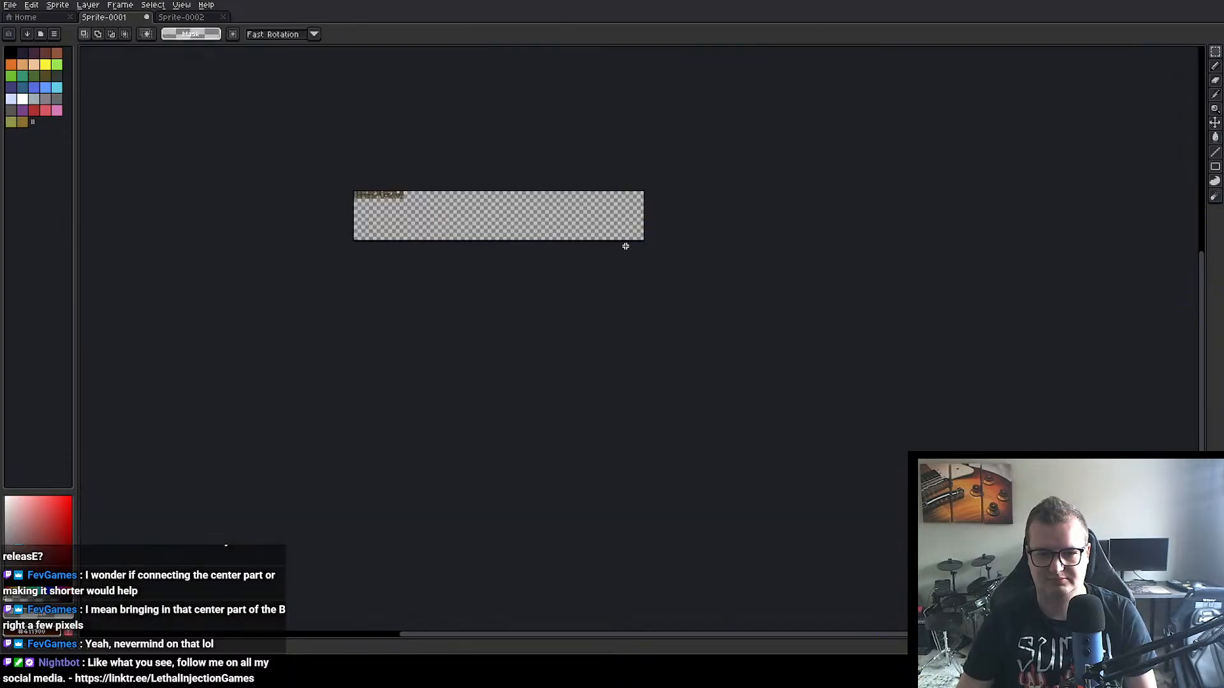
Step: Place a copy of the letter S in the empty canvas area below the alphabet, two tile rows under it
scroll(626, 246, "up", 3)
scroll(489, 240, "down", 3)
scroll(653, 281, "up", 2)
scroll(318, 250, "up", 2)
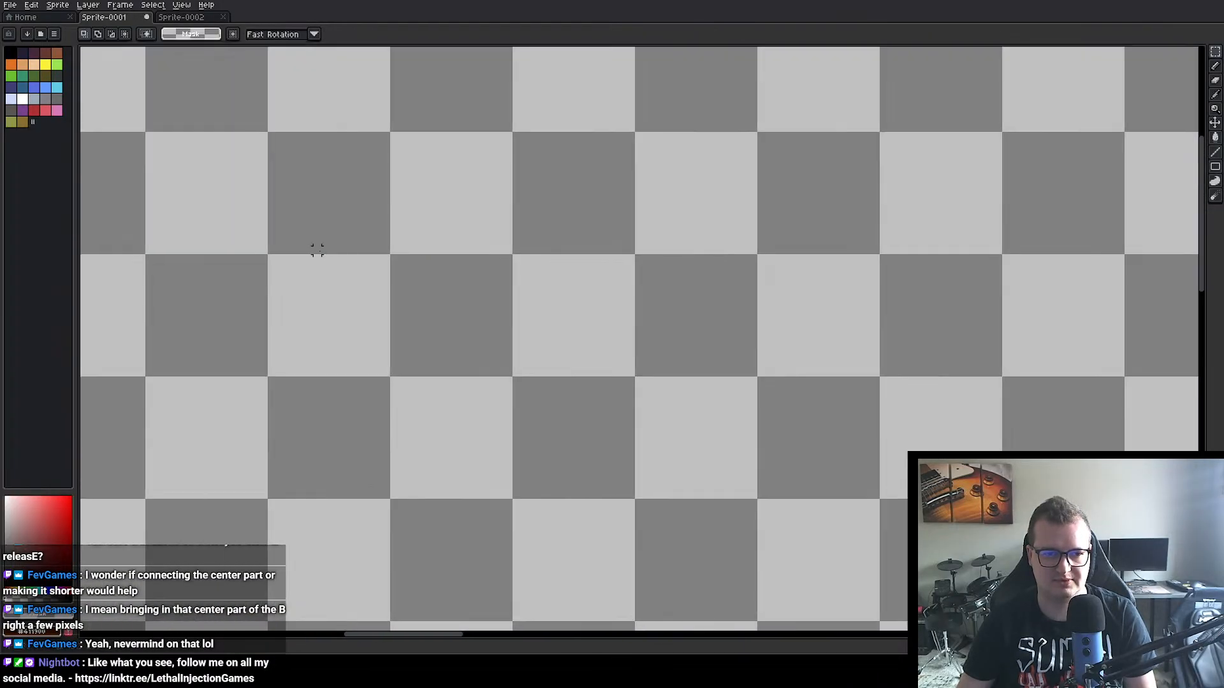
left_click_drag(317, 250, 475, 263)
left_click_drag(230, 207, 891, 273)
scroll(485, 264, "down", 2)
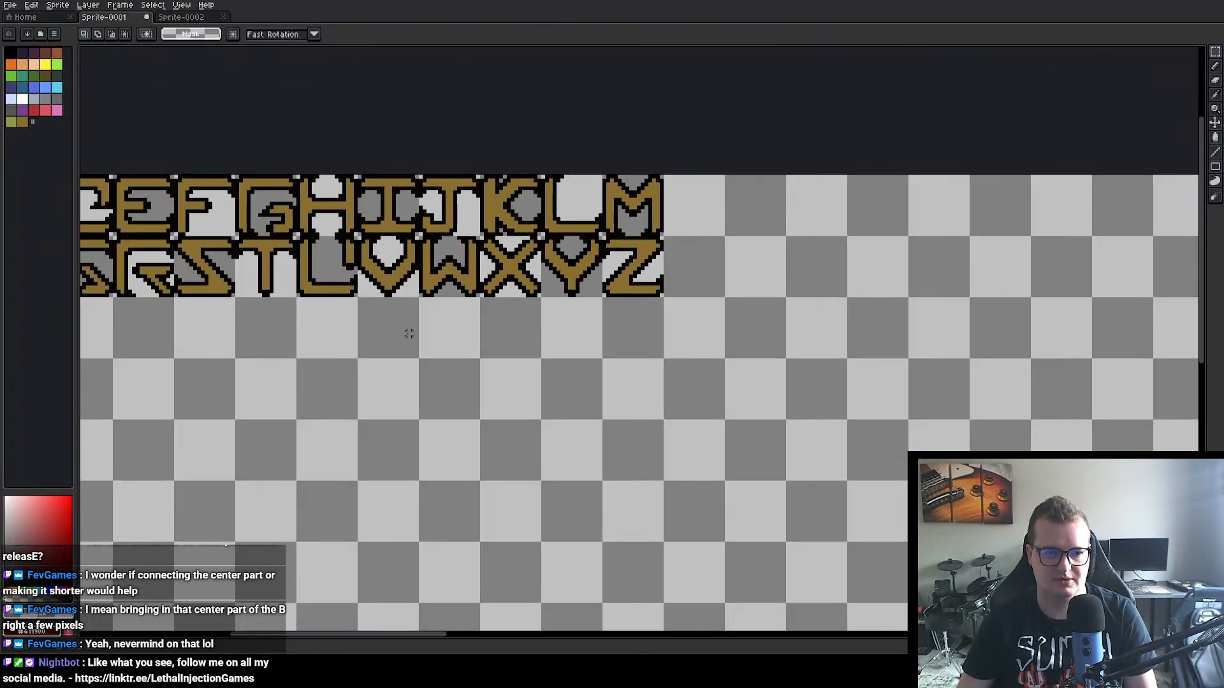
left_click_drag(410, 333, 564, 306)
left_click_drag(349, 252, 491, 259)
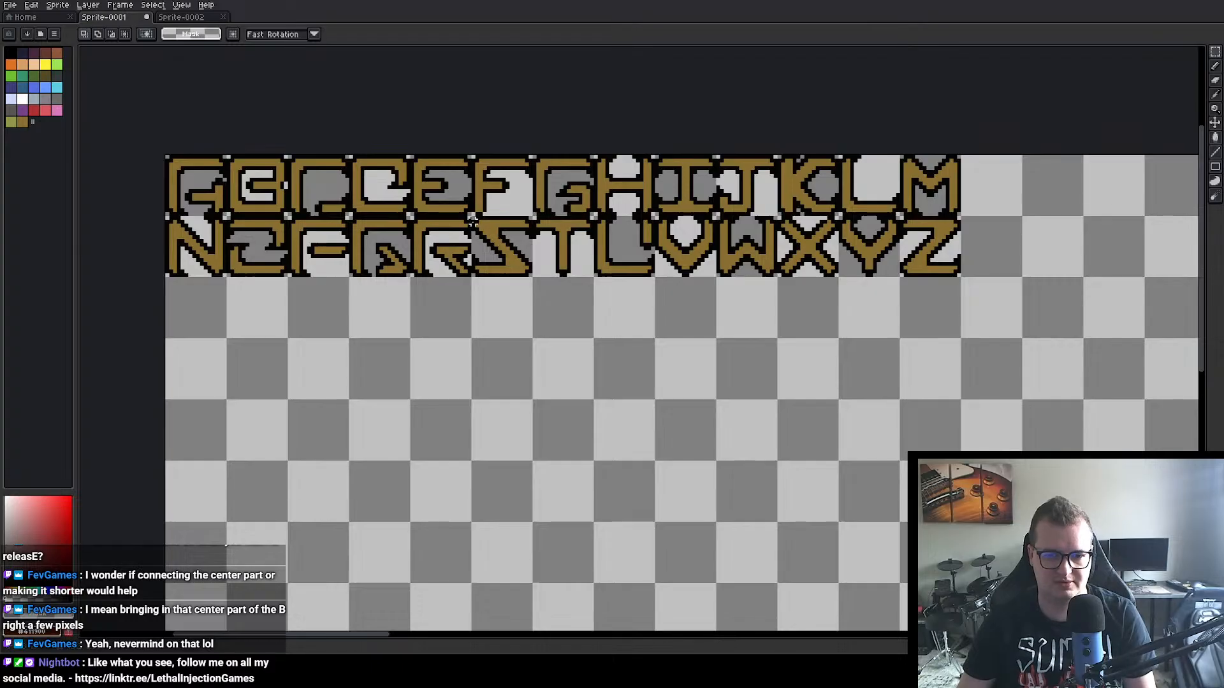
left_click_drag(471, 216, 496, 442)
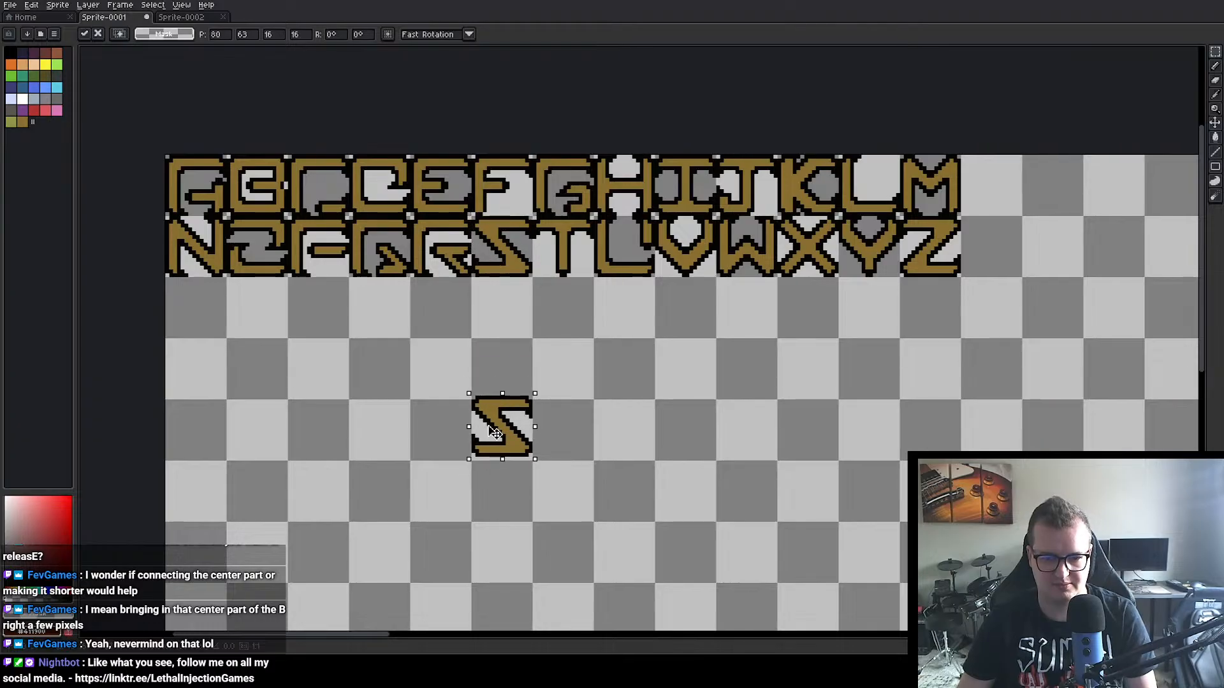
left_click(508, 378)
Step: Copy the letters A, V and E from the alphabet and line them up after the S to spell SAVE
left_click_drag(171, 153, 579, 440)
key("ctrl+c")
key("ctrl+v")
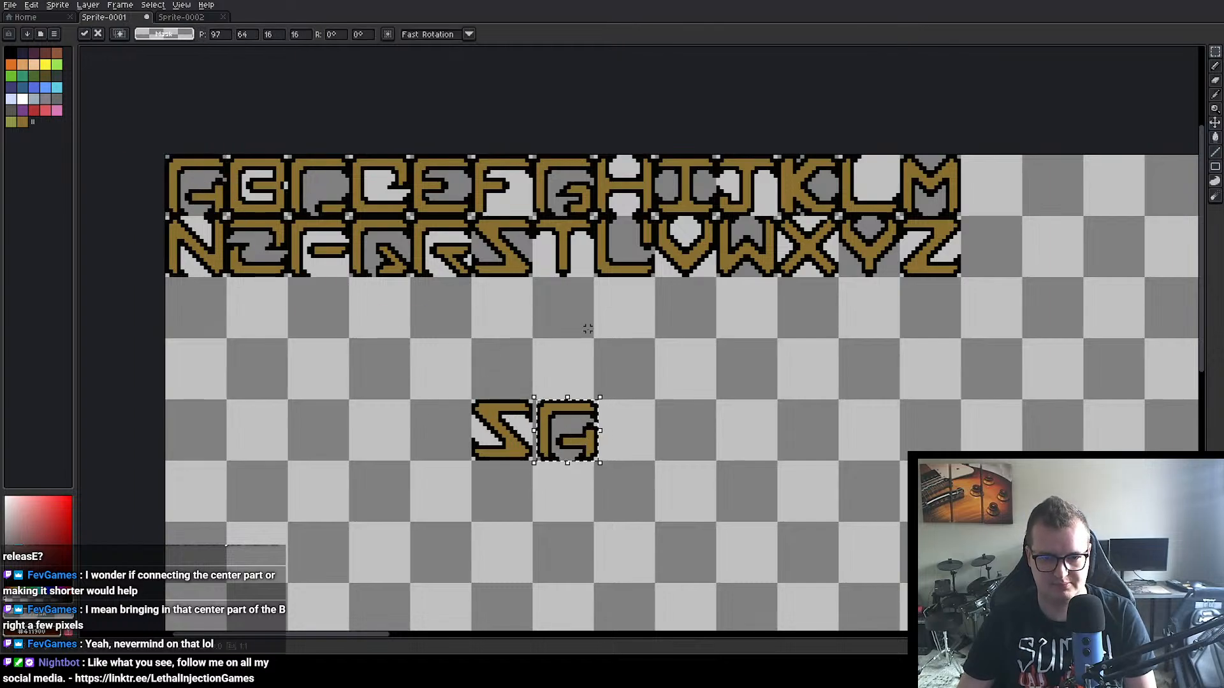
left_click_drag(659, 222, 627, 417)
key("ctrl+c")
key("ctrl+v")
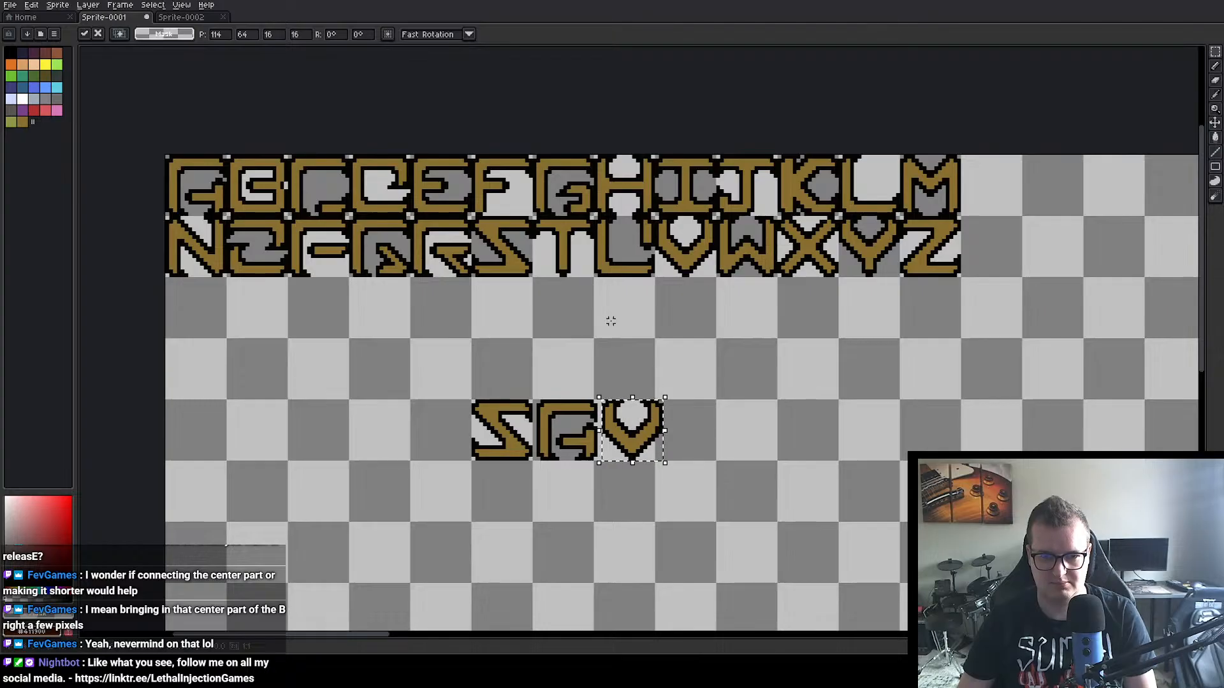
left_click_drag(420, 167, 705, 431)
key("ctrl+c")
key("ctrl+v")
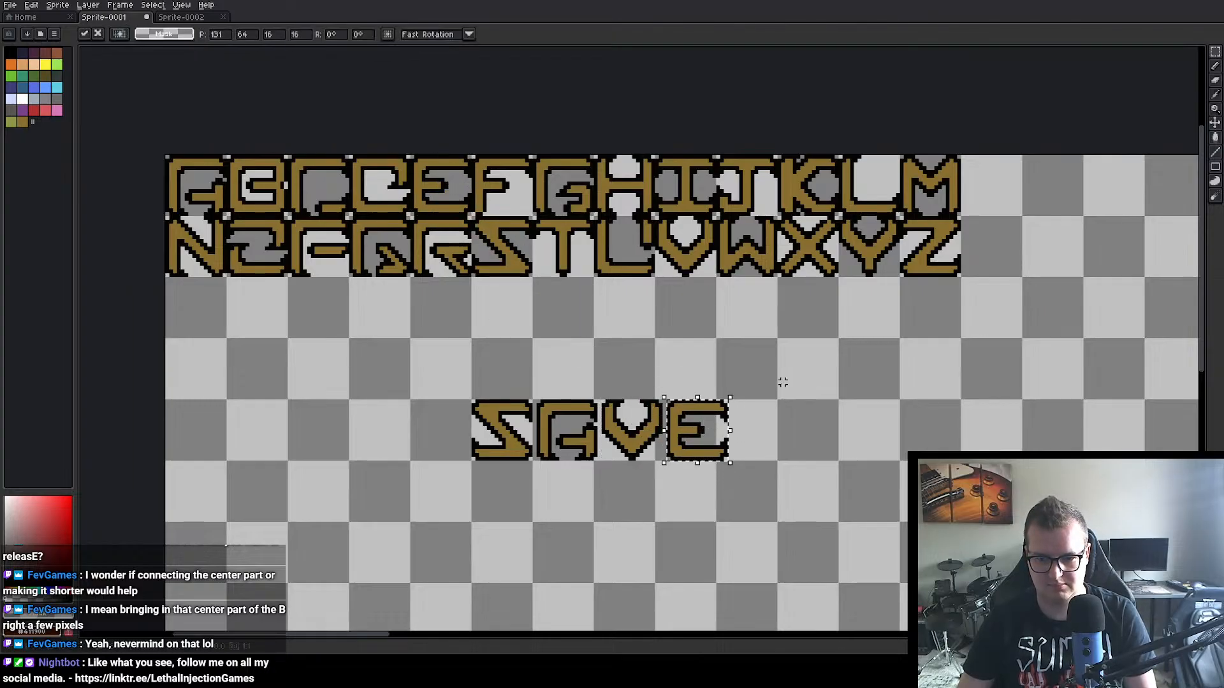
left_click(782, 382)
Step: Try sketching a black ampersand after the word SAVE with the 1 px Pencil, and undo it
left_click_drag(787, 352, 727, 352)
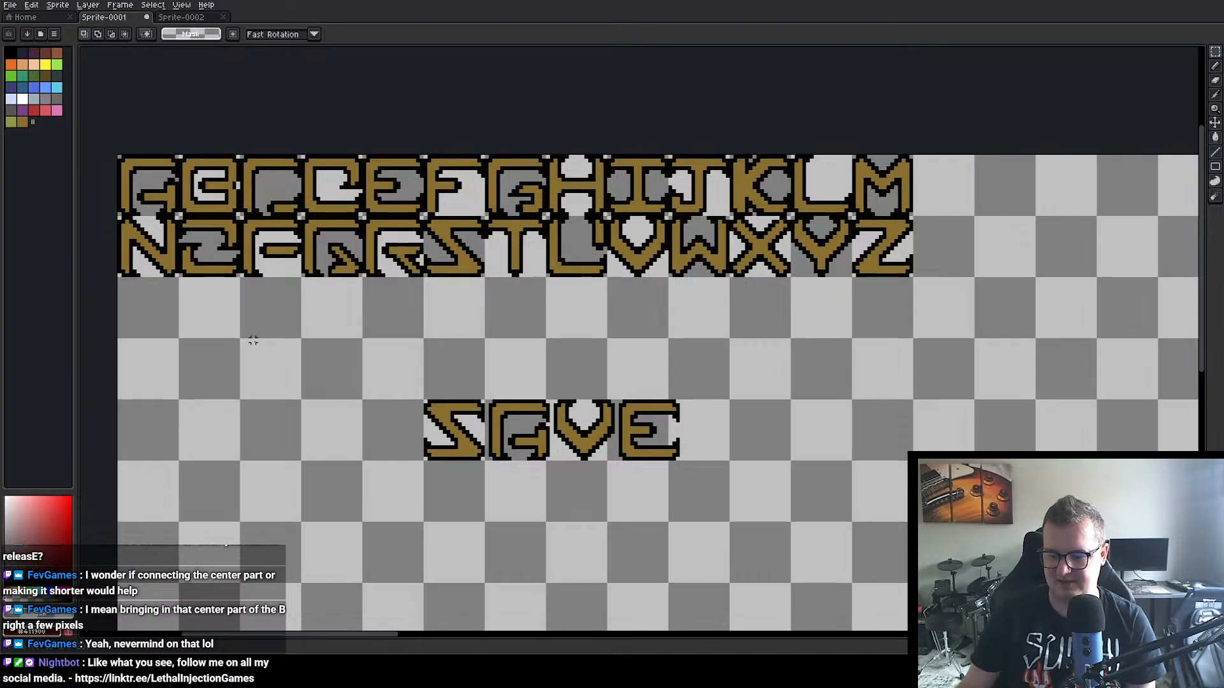
left_click(1216, 66)
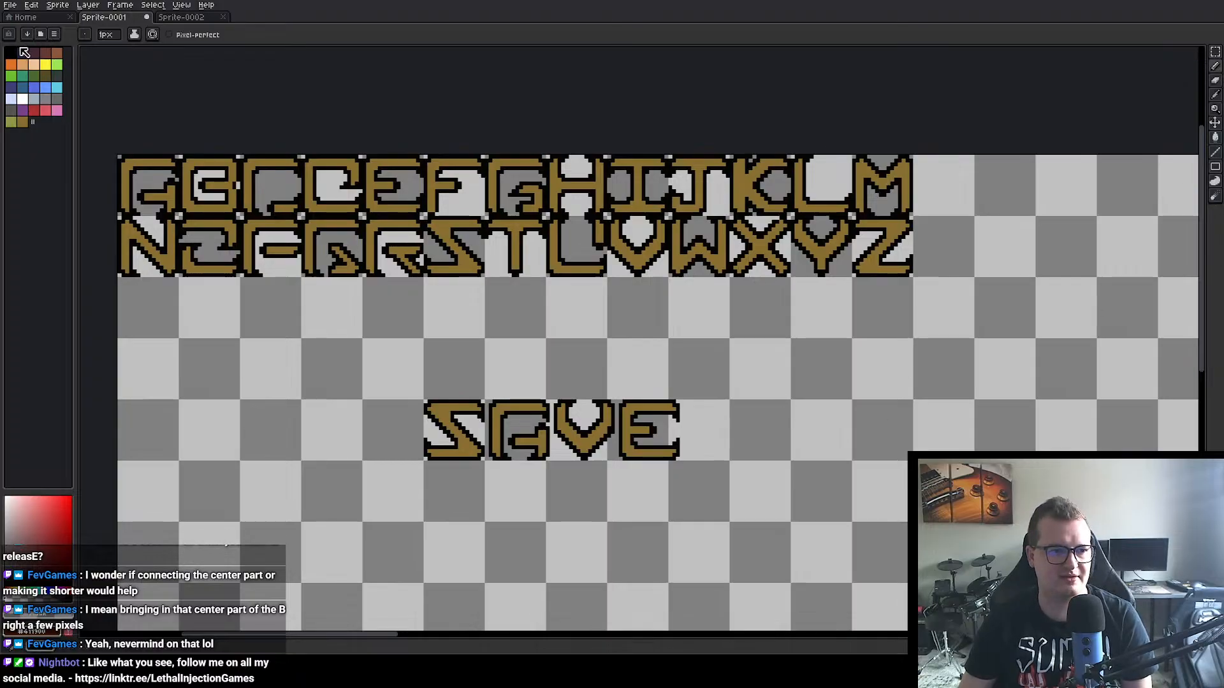
left_click(10, 52)
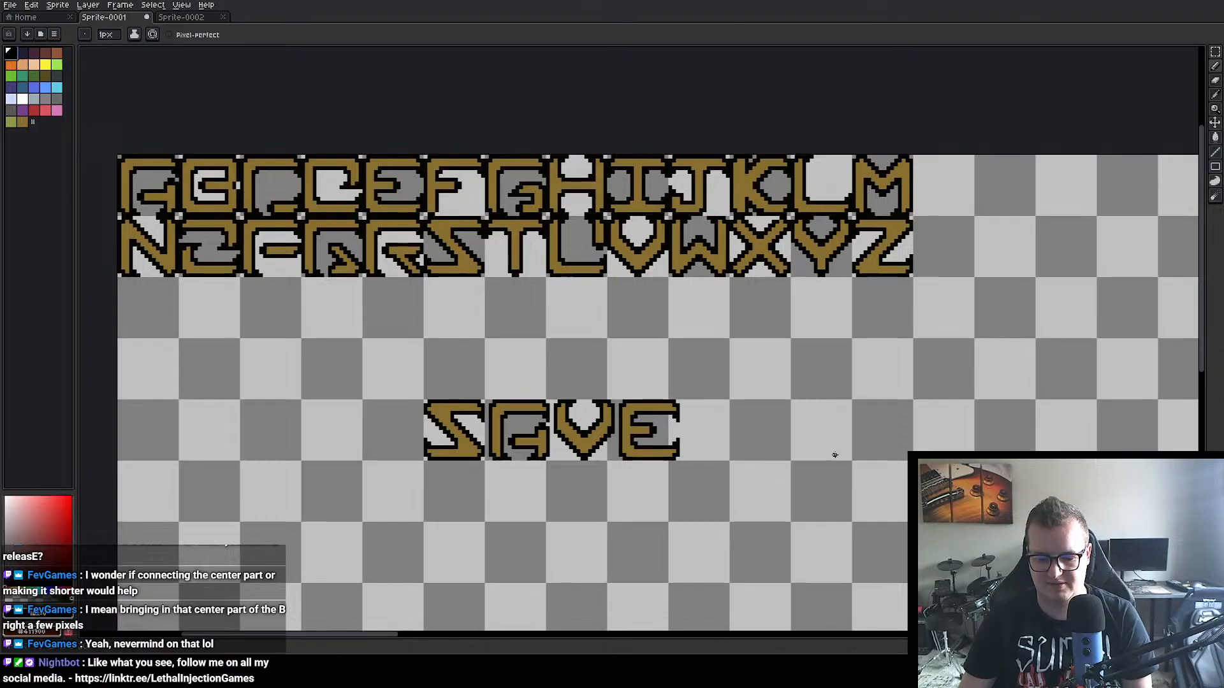
left_click_drag(835, 455, 803, 399)
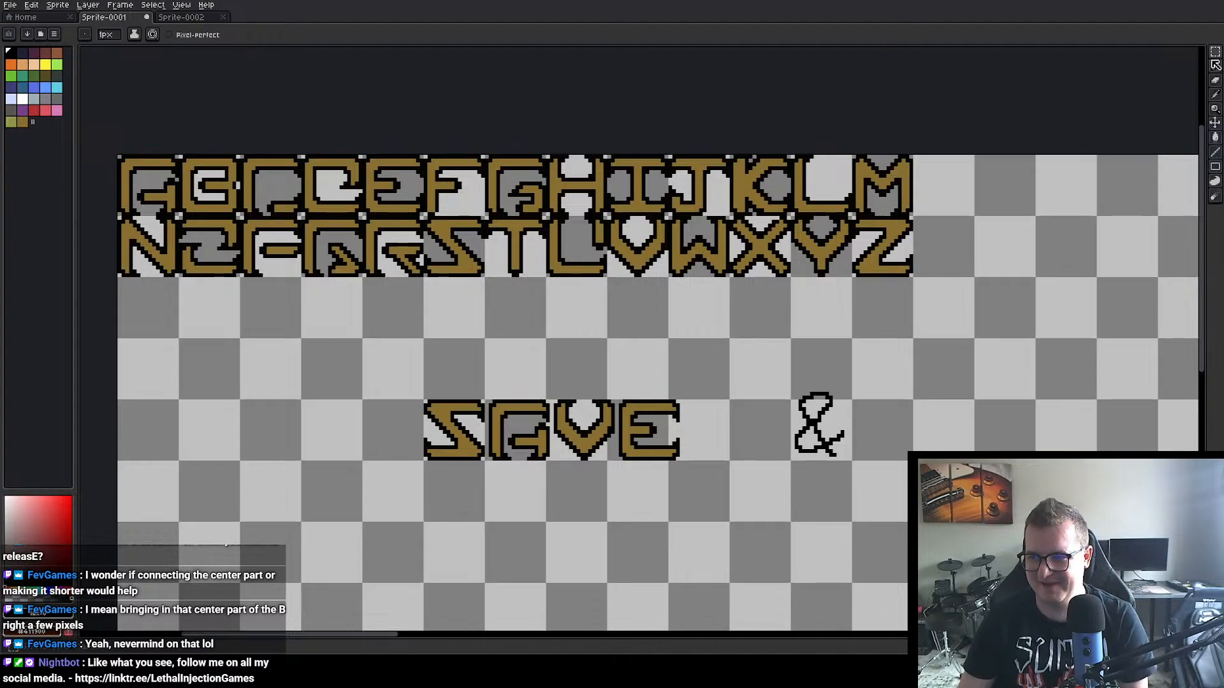
key("ctrl+z")
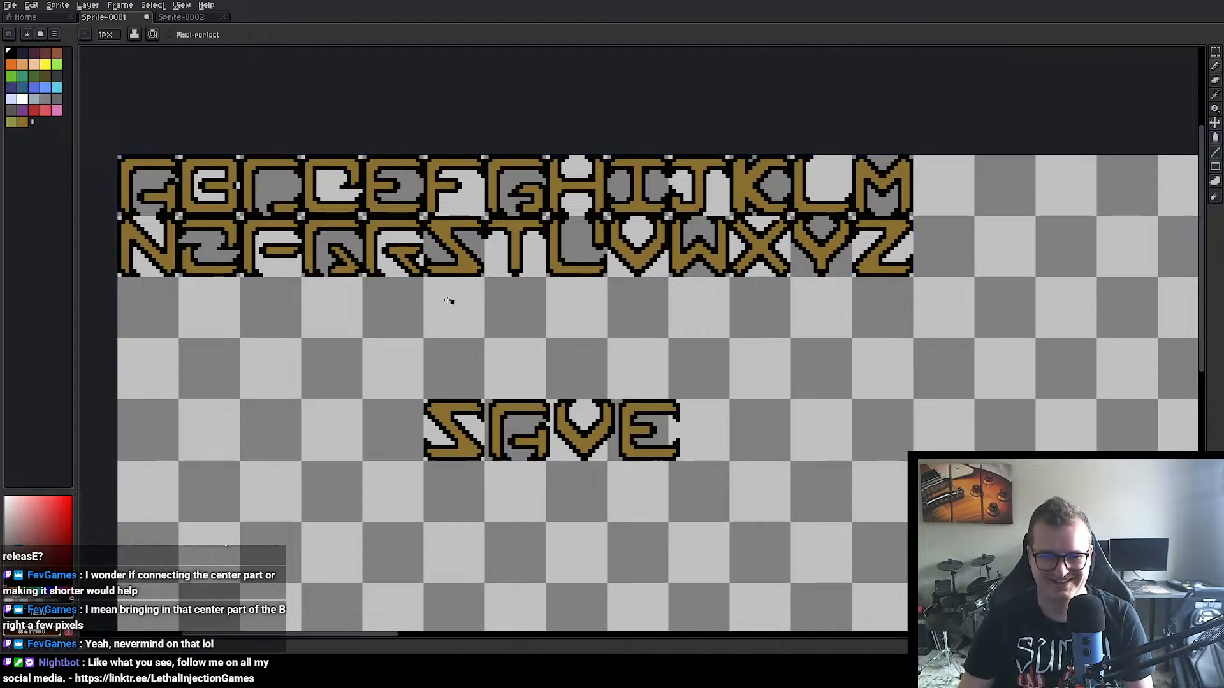
Step: Copy the letter A from the alphabet and place it after SAVE with a narrow word gap
left_click(1215, 51)
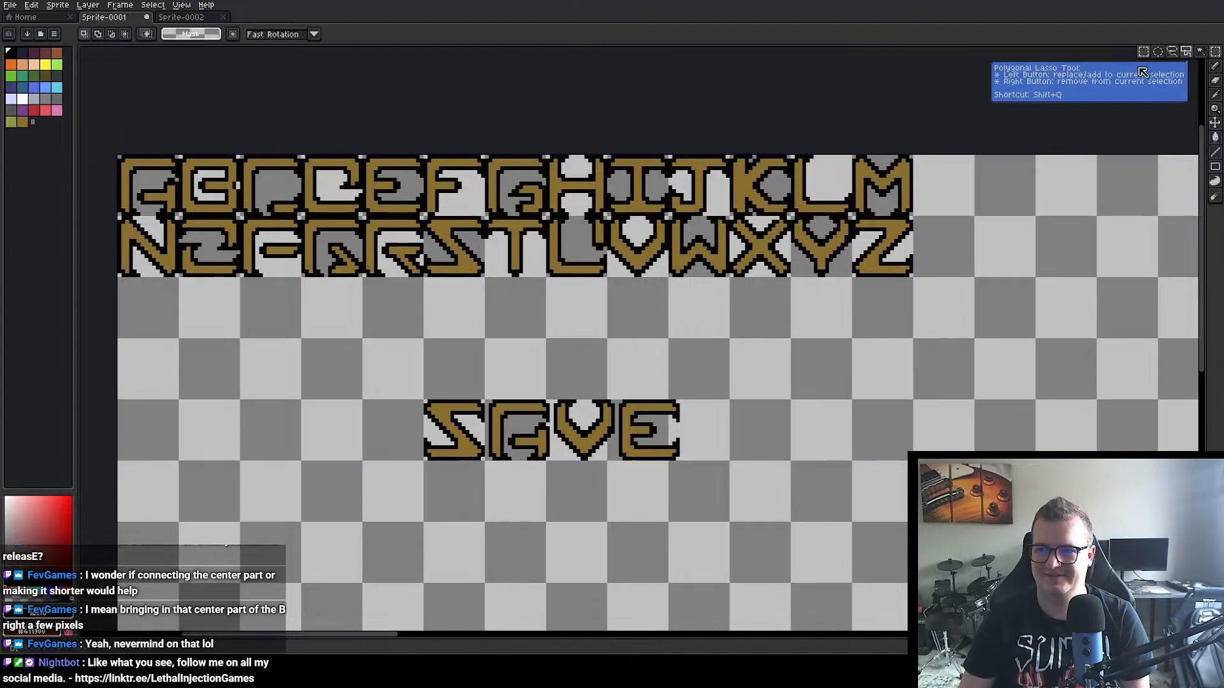
left_click_drag(119, 157, 158, 190)
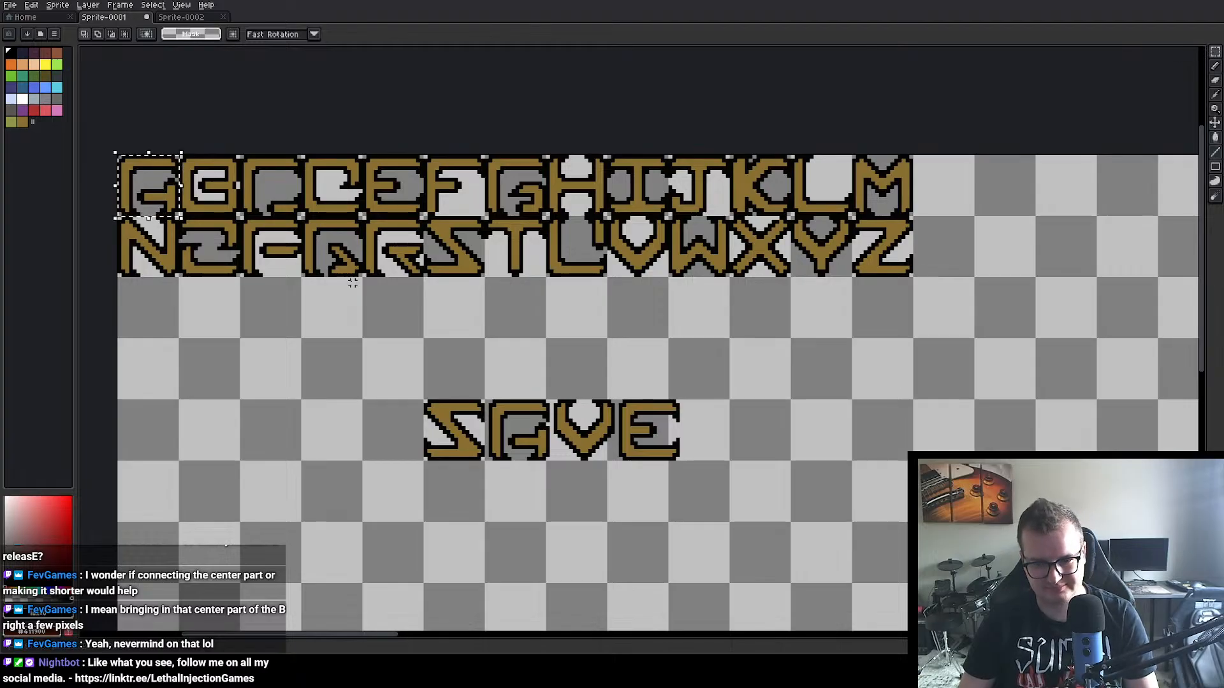
key("ctrl+c")
key("ctrl+v")
left_click_drag(160, 197, 735, 441)
left_click(770, 410)
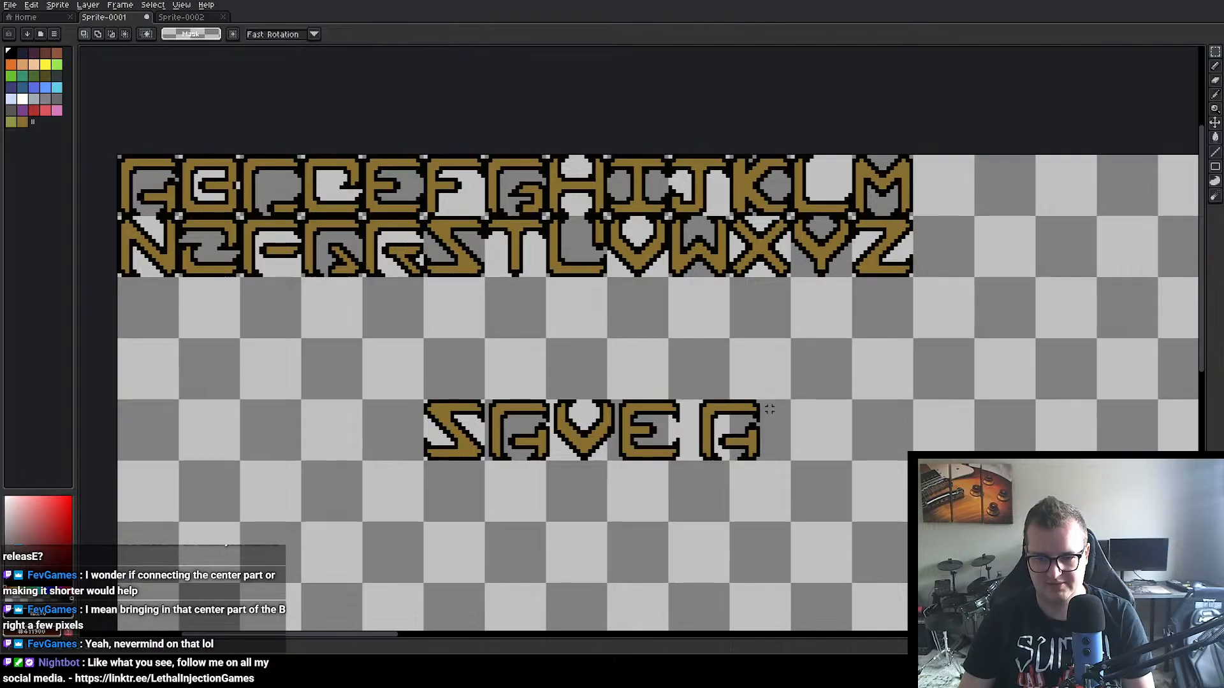
Step: Copy the letters N and D from the alphabet and place them after the second A to spell AND
left_click_drag(116, 214, 804, 435)
key("ctrl+c")
key("ctrl+v")
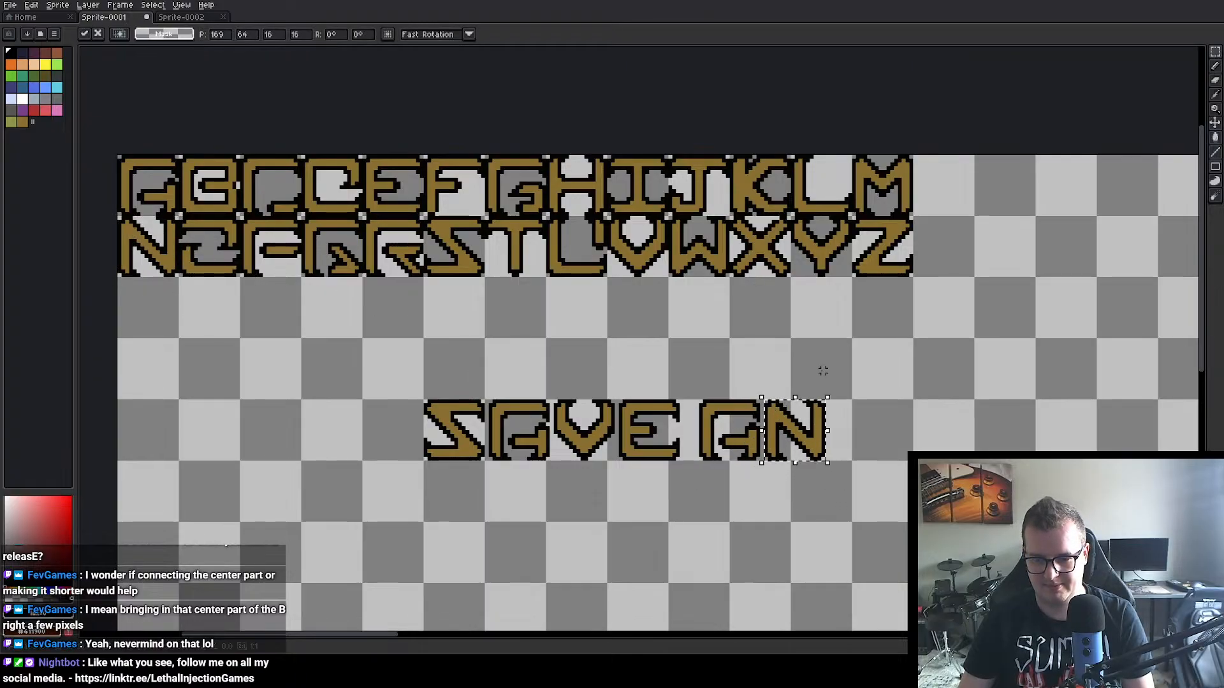
left_click_drag(361, 214, 325, 189)
key("ctrl+c")
key("ctrl+v")
left_click_drag(758, 408, 860, 429)
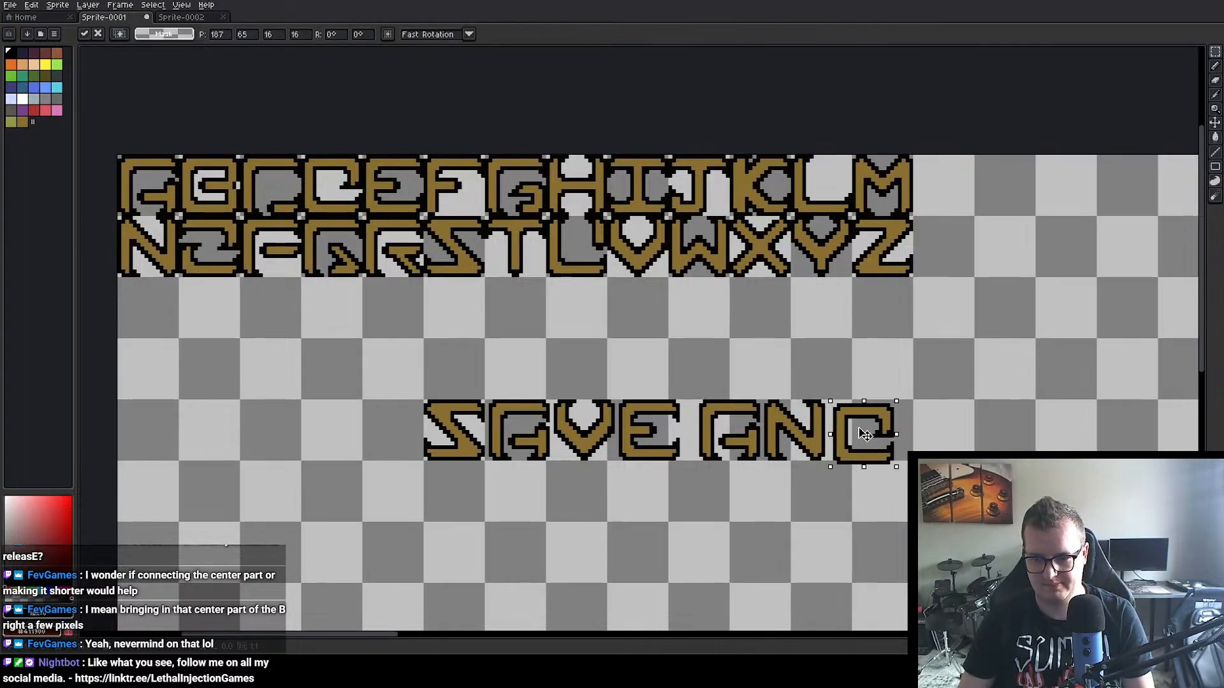
left_click_drag(926, 487, 818, 477)
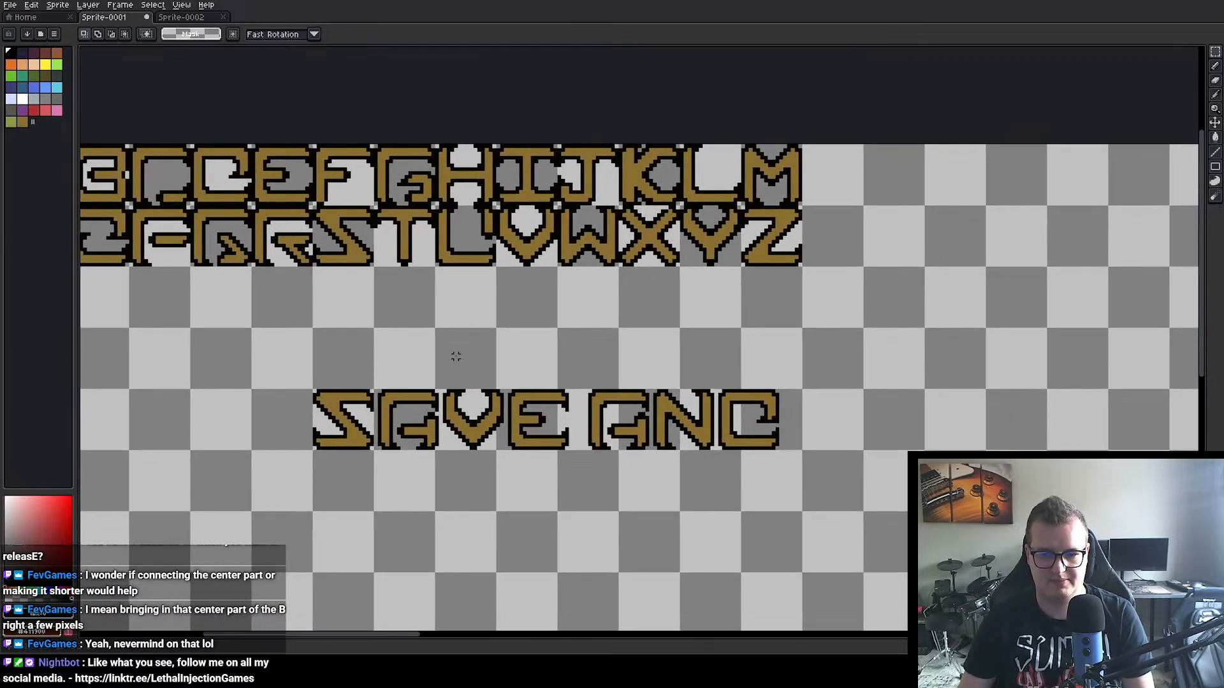
Step: Copy the letter Q from the alphabet and place it after AND with a narrow word gap
scroll(325, 295, "left", 3)
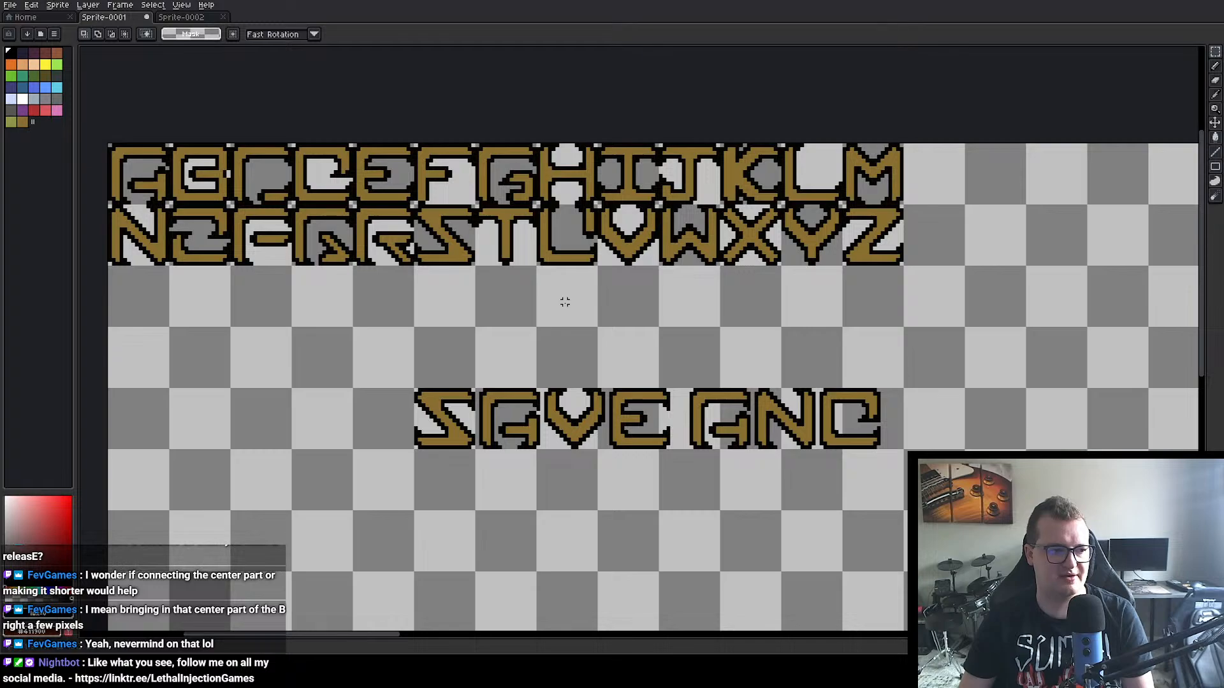
double_click(313, 242)
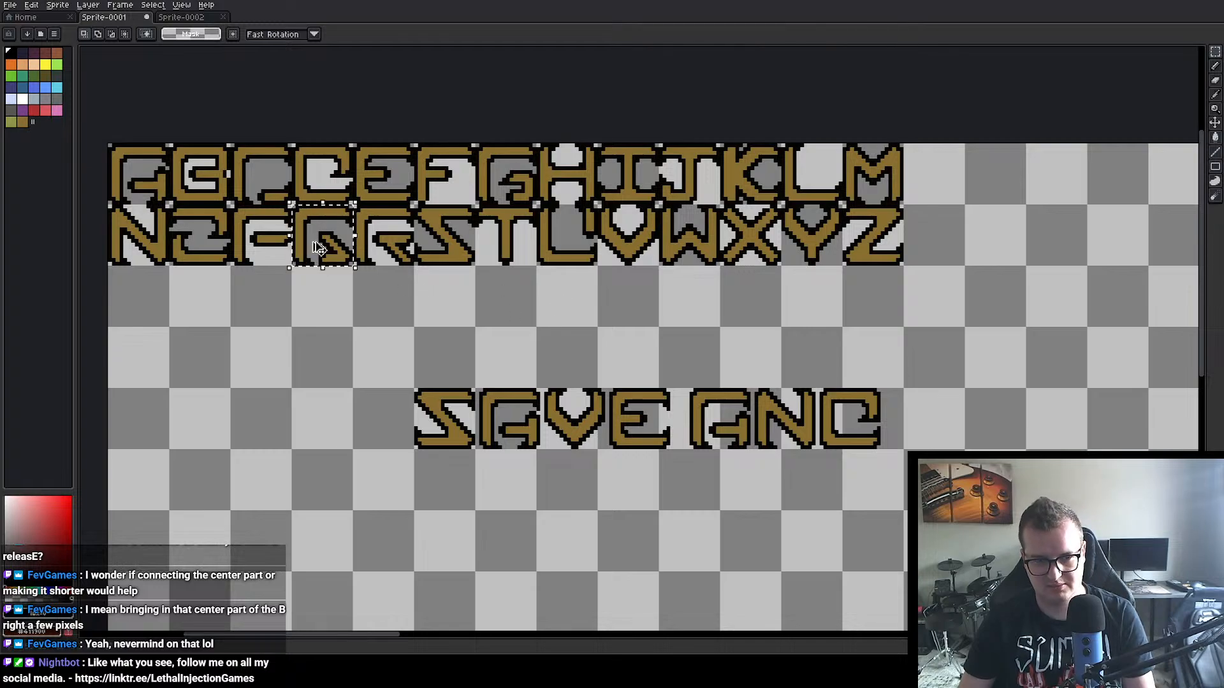
key("ctrl+c")
key("ctrl+v")
left_click_drag(325, 244, 935, 426)
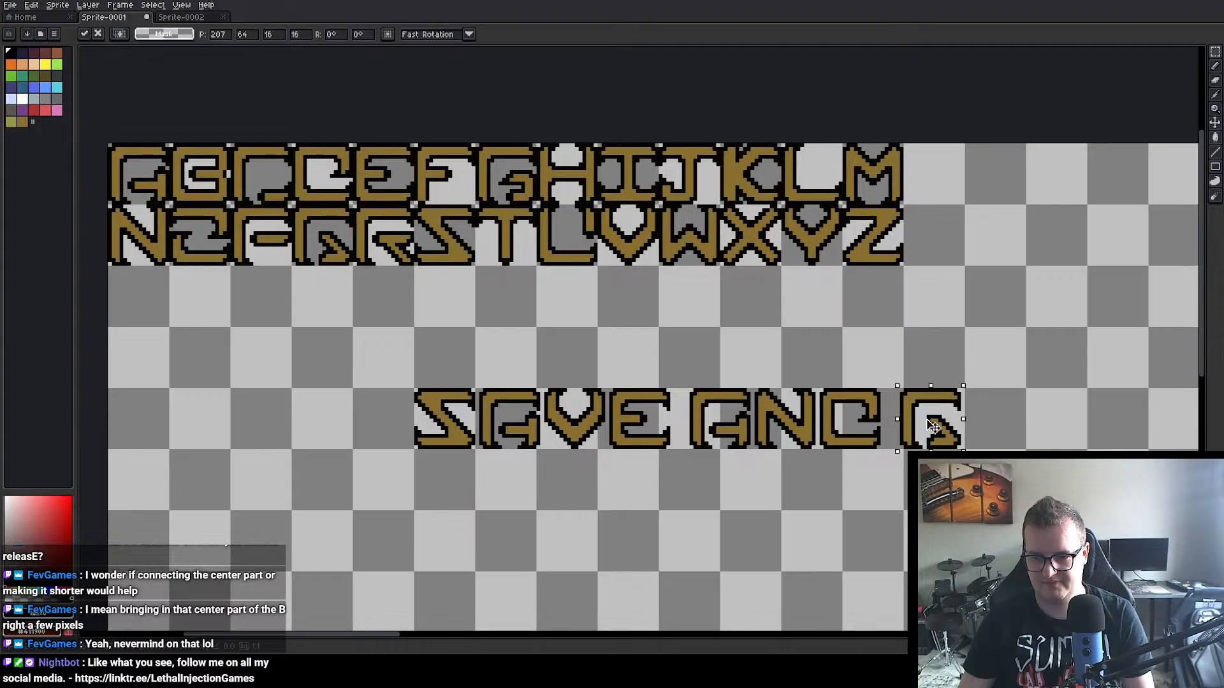
left_click(901, 520)
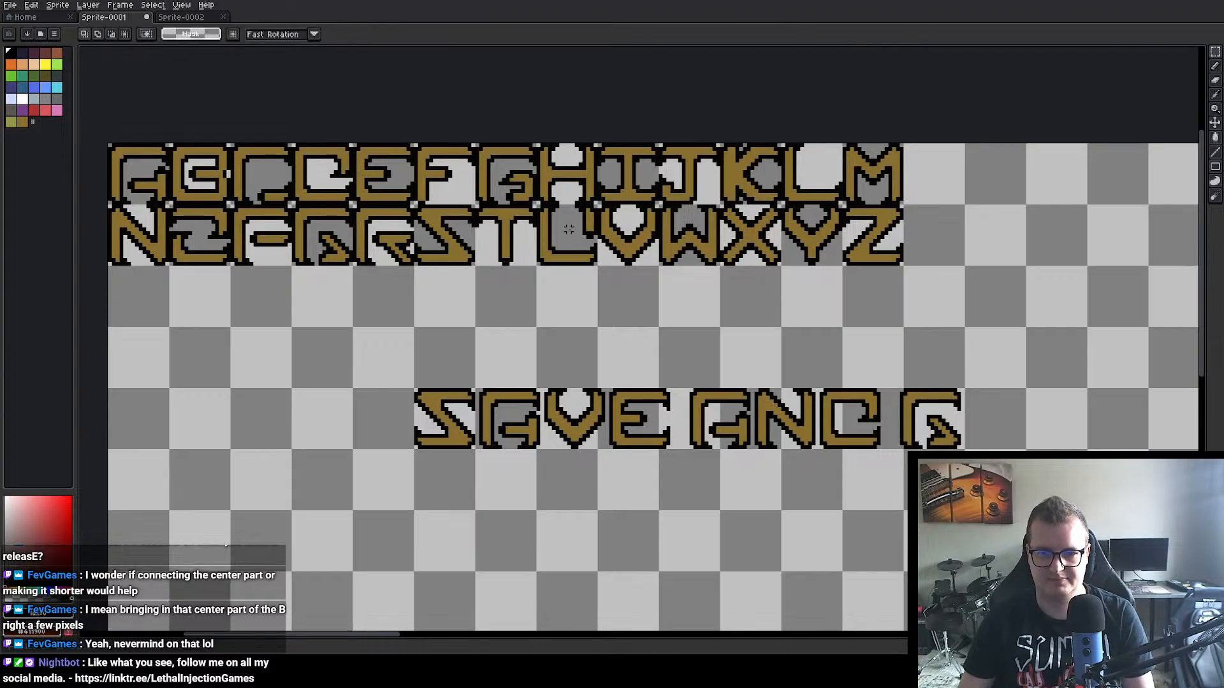
Step: Copy the letters U and I from the alphabet and place them side by side after the Q
key("ctrl+c")
key("ctrl+v")
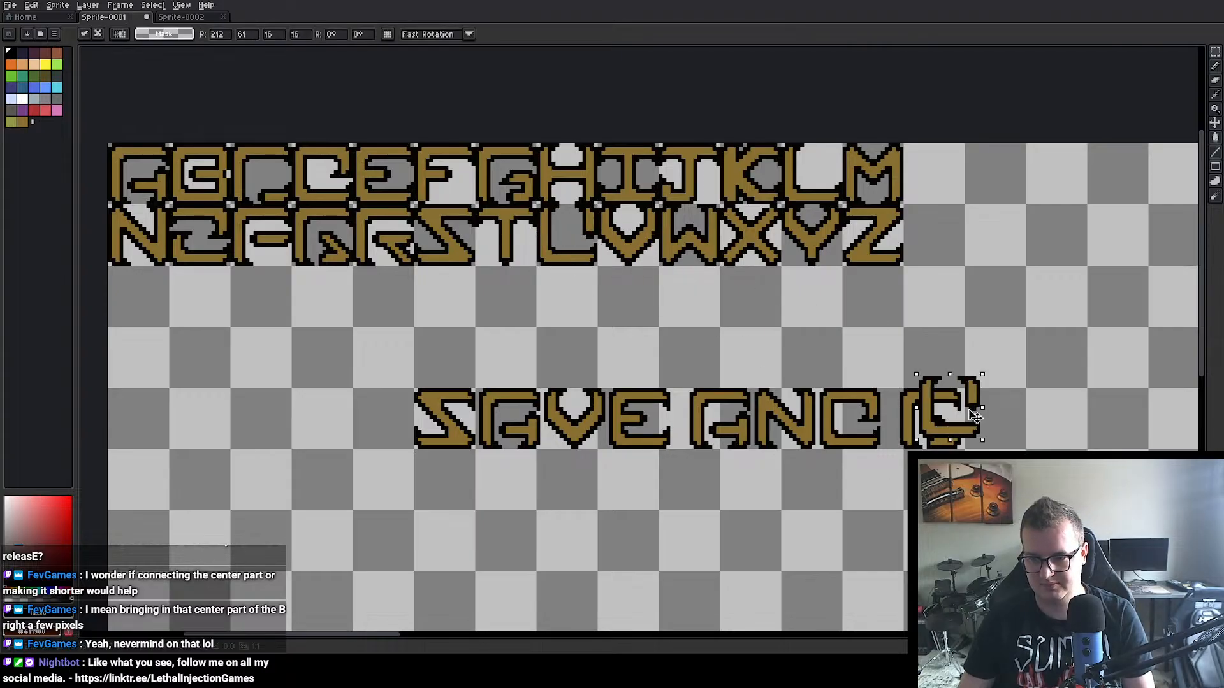
left_click_drag(975, 416, 1006, 446)
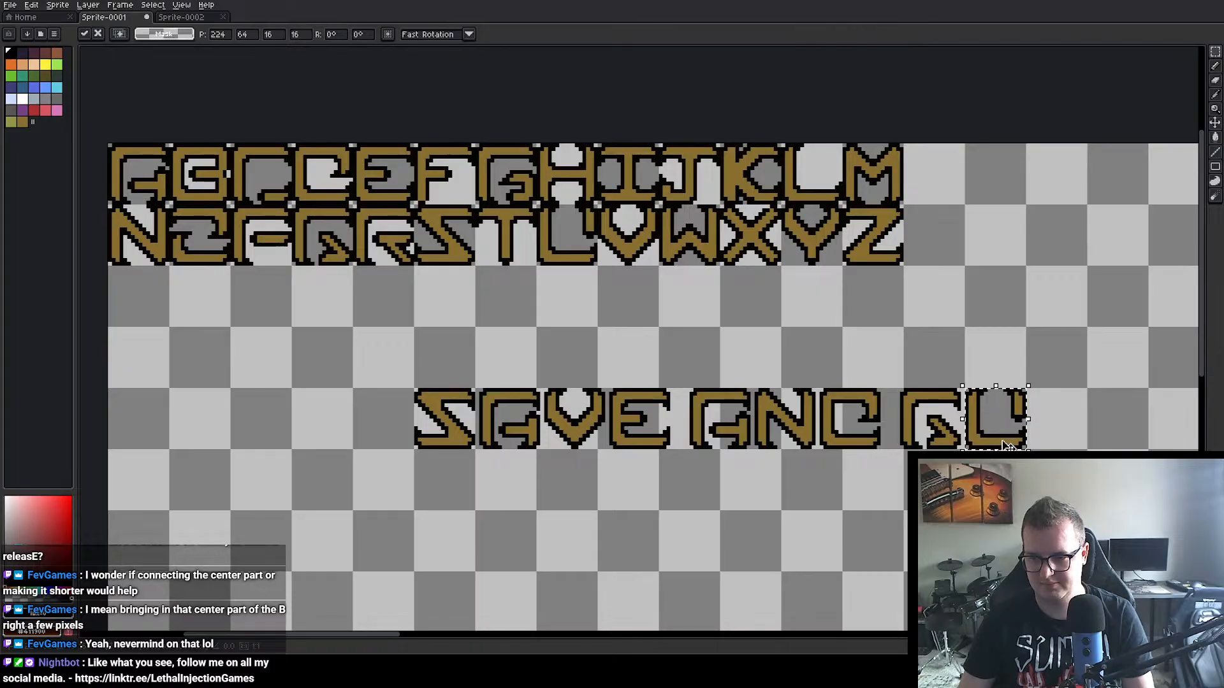
left_click_drag(602, 150, 1066, 426)
key("ctrl+c")
key("ctrl+v")
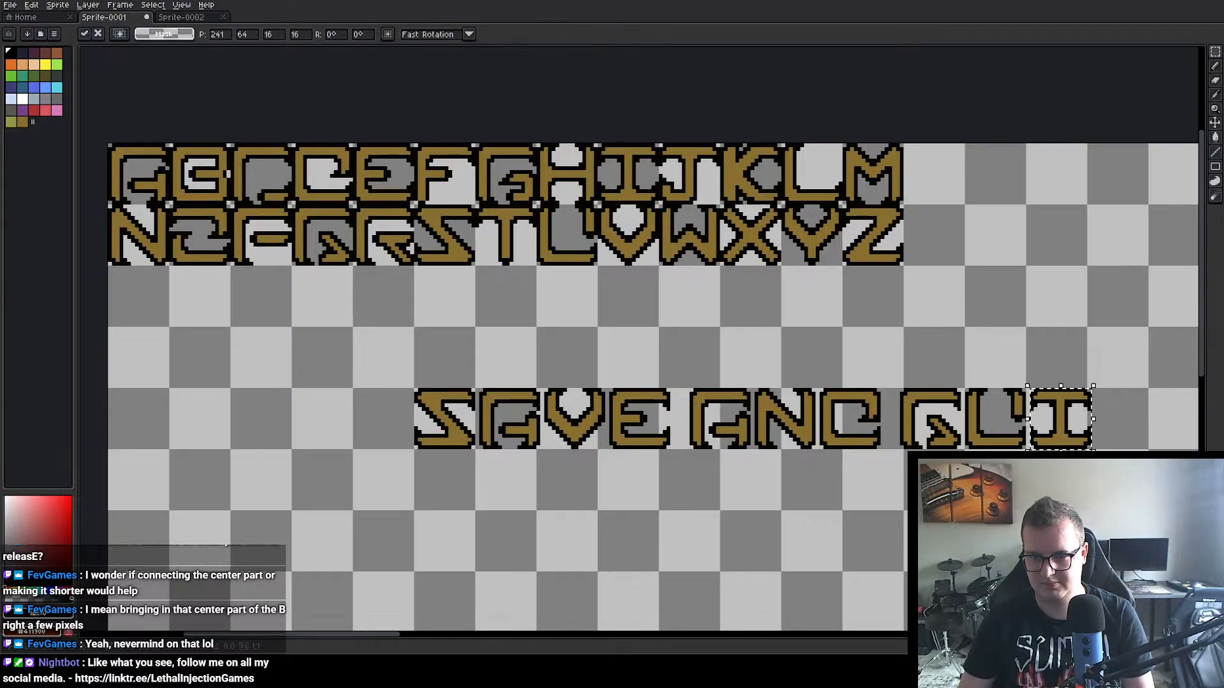
Step: Copy the letter T from the alphabet and place it after the I to complete QUIT
double_click(501, 248)
key("ctrl+c")
key("ctrl+v")
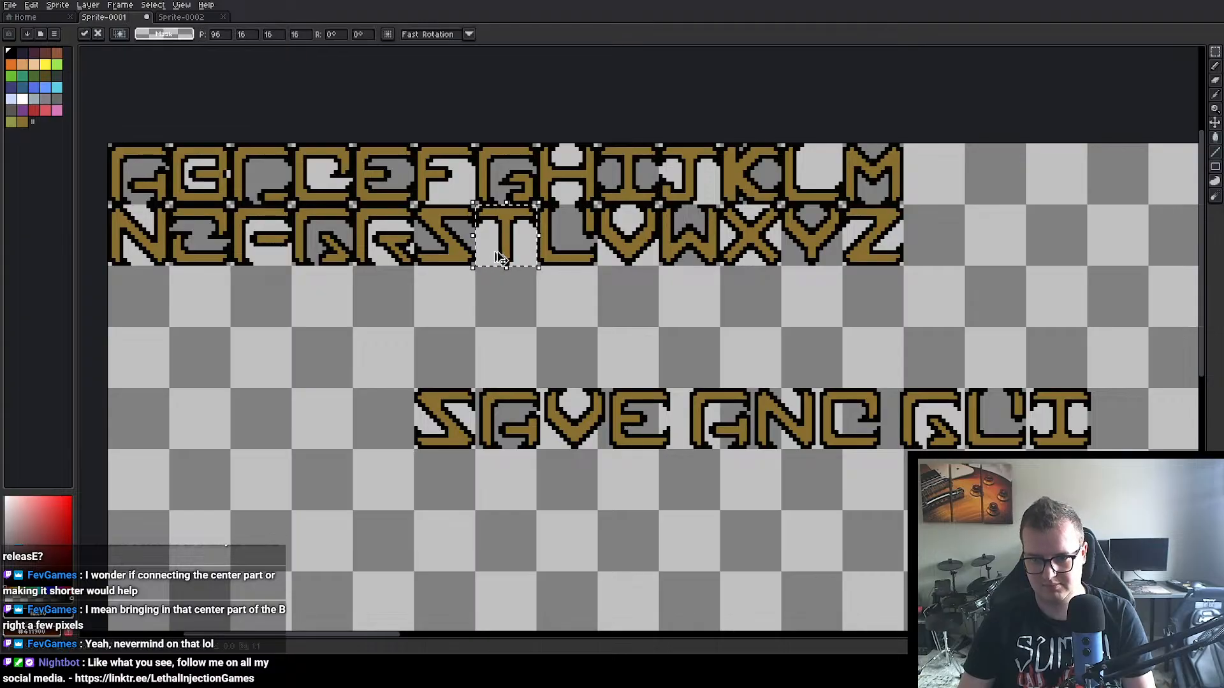
left_click_drag(499, 255, 1122, 418)
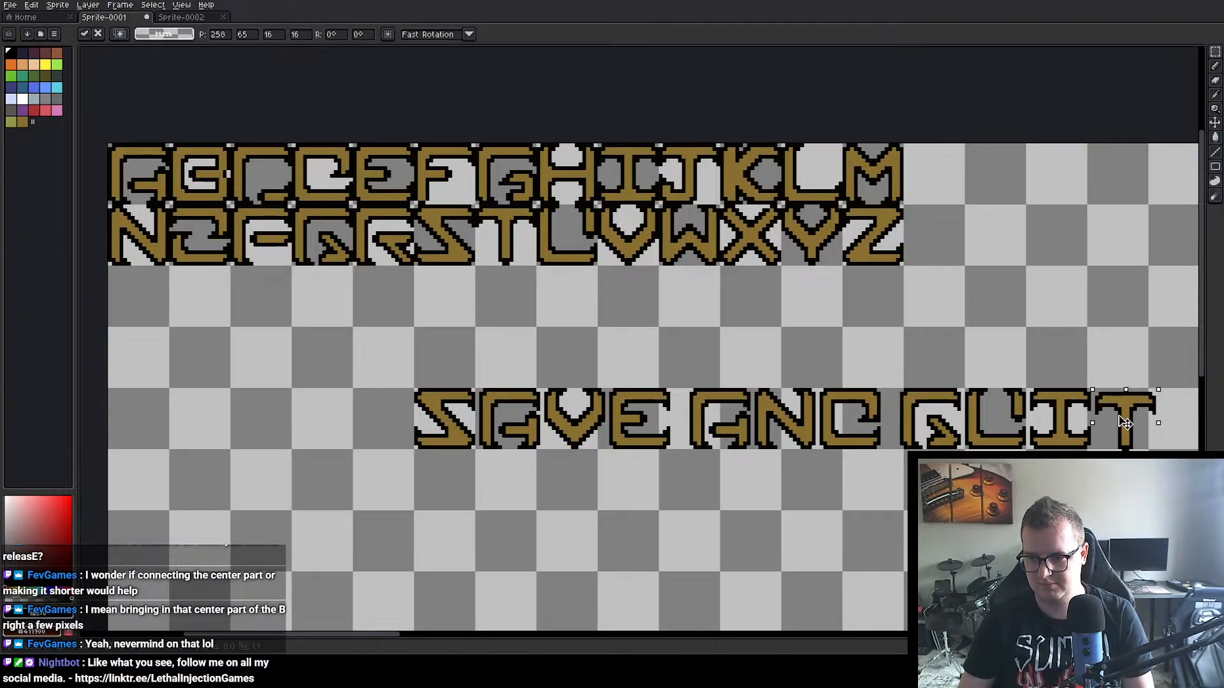
key("Return")
Step: Close the gap in the side of the D in AND with 1 px gold lines and a black outer outline
scroll(812, 394, "down", 4)
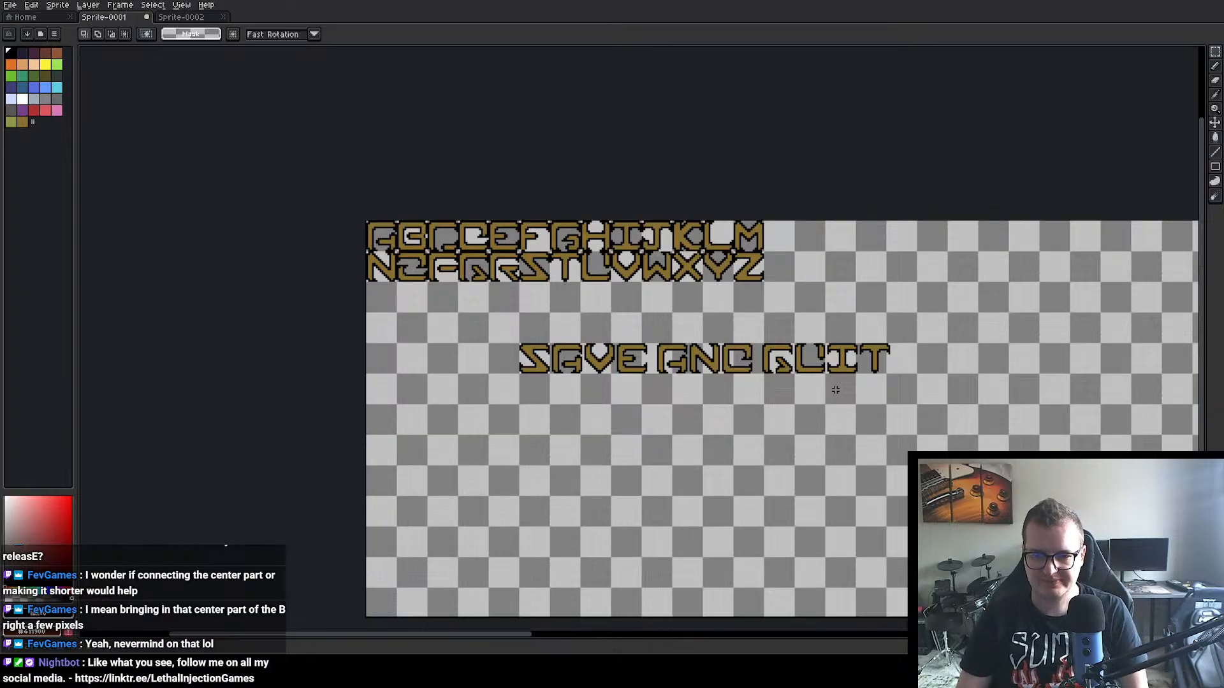
scroll(768, 418, "up", 3)
scroll(708, 393, "up", 1)
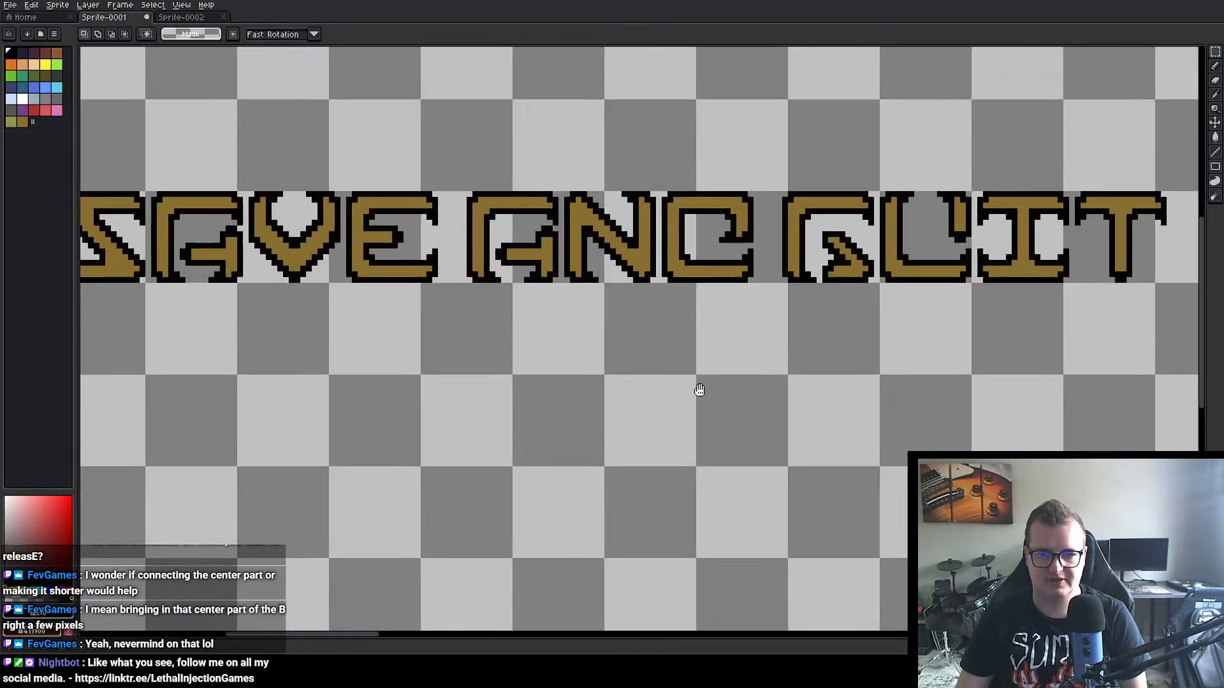
scroll(725, 385, "down", 1)
left_click_drag(701, 393, 692, 344)
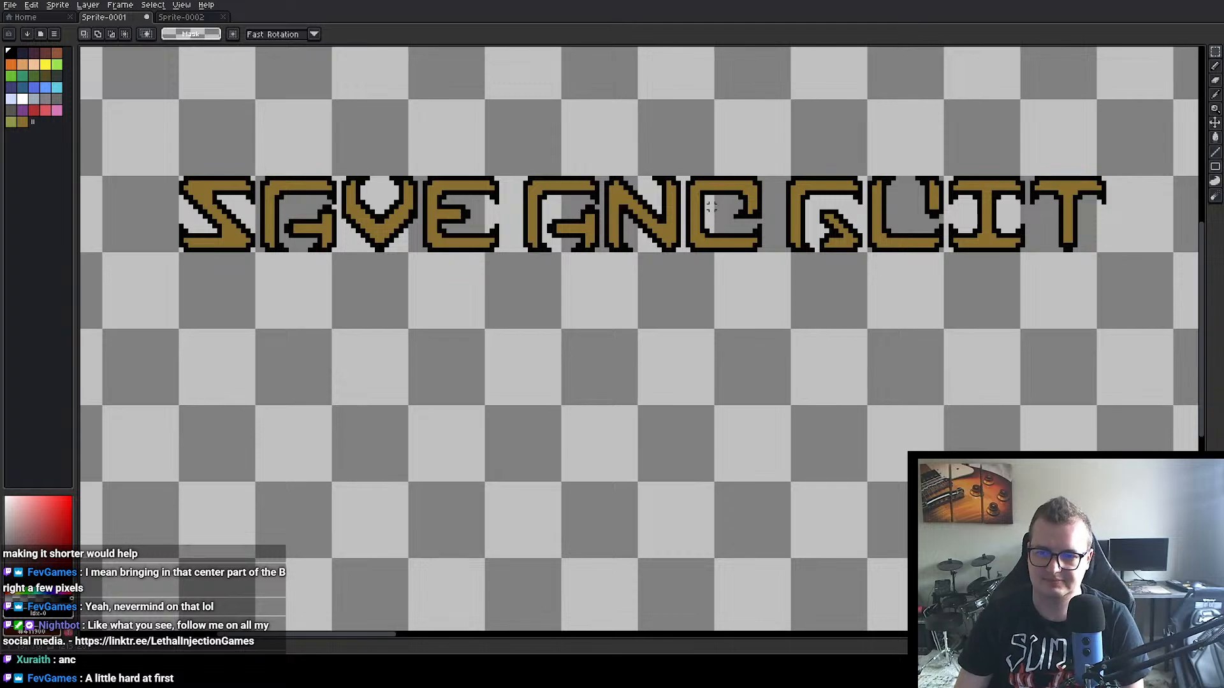
scroll(971, 209, "up", 2)
left_click_drag(709, 306, 721, 309)
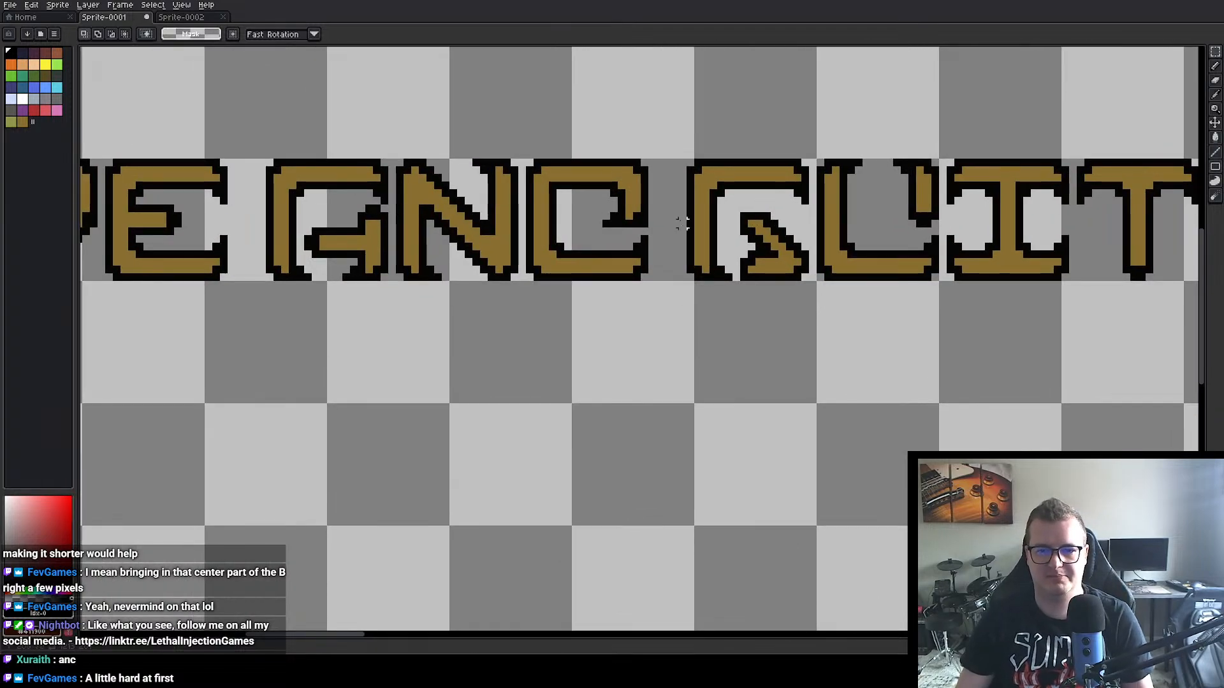
left_click(629, 193, "alt")
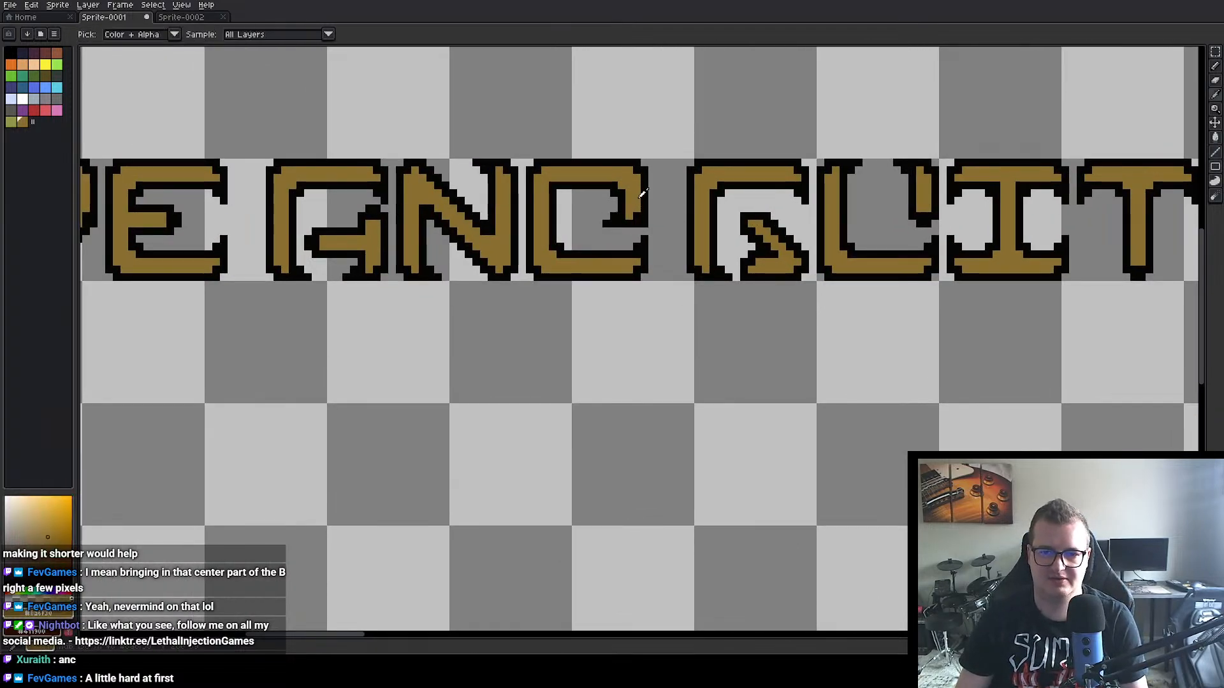
left_click(1213, 77)
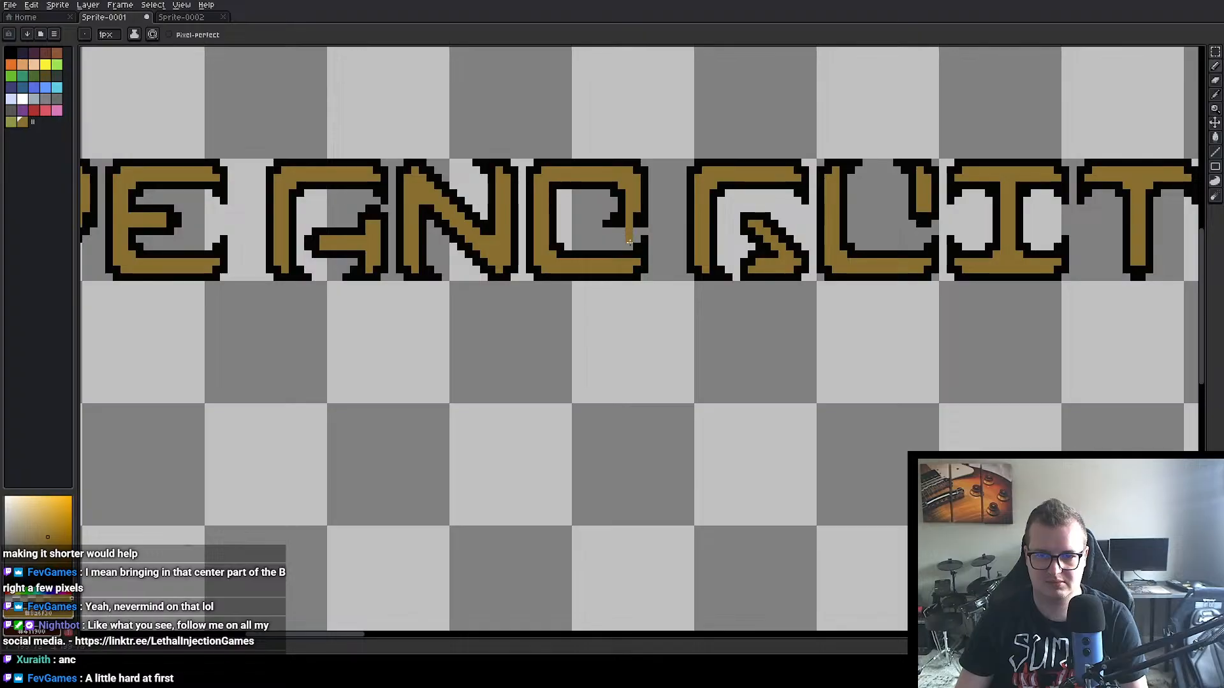
left_click(1215, 152)
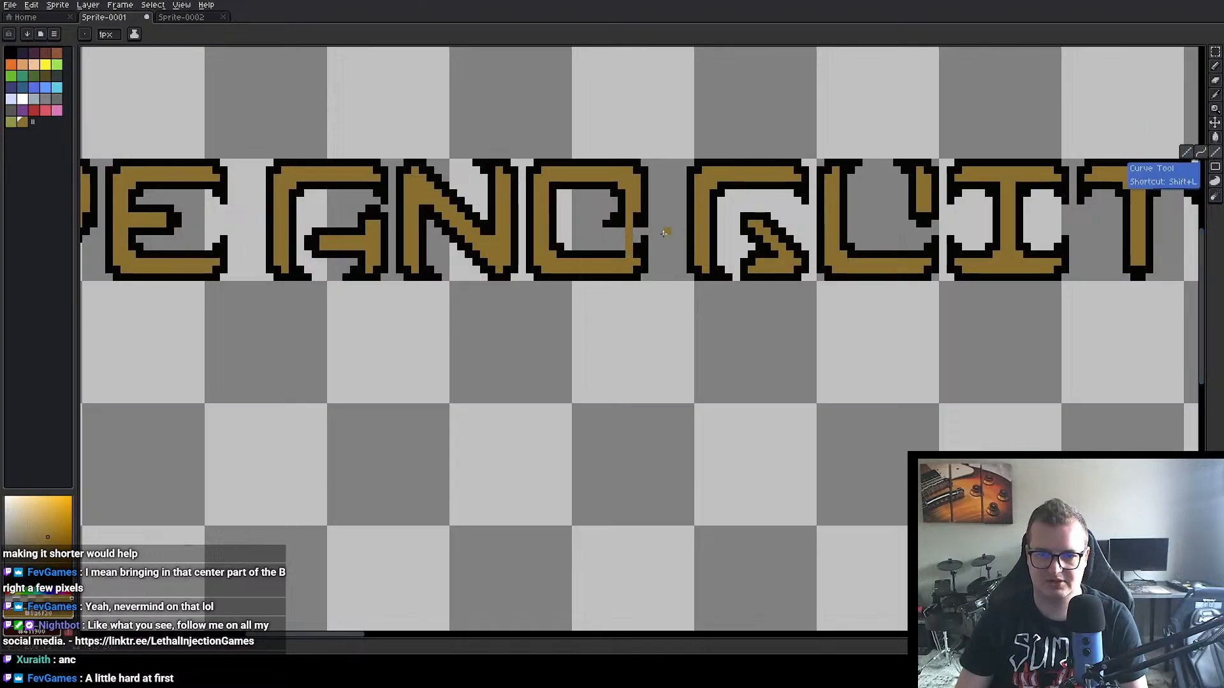
left_click_drag(635, 219, 635, 254)
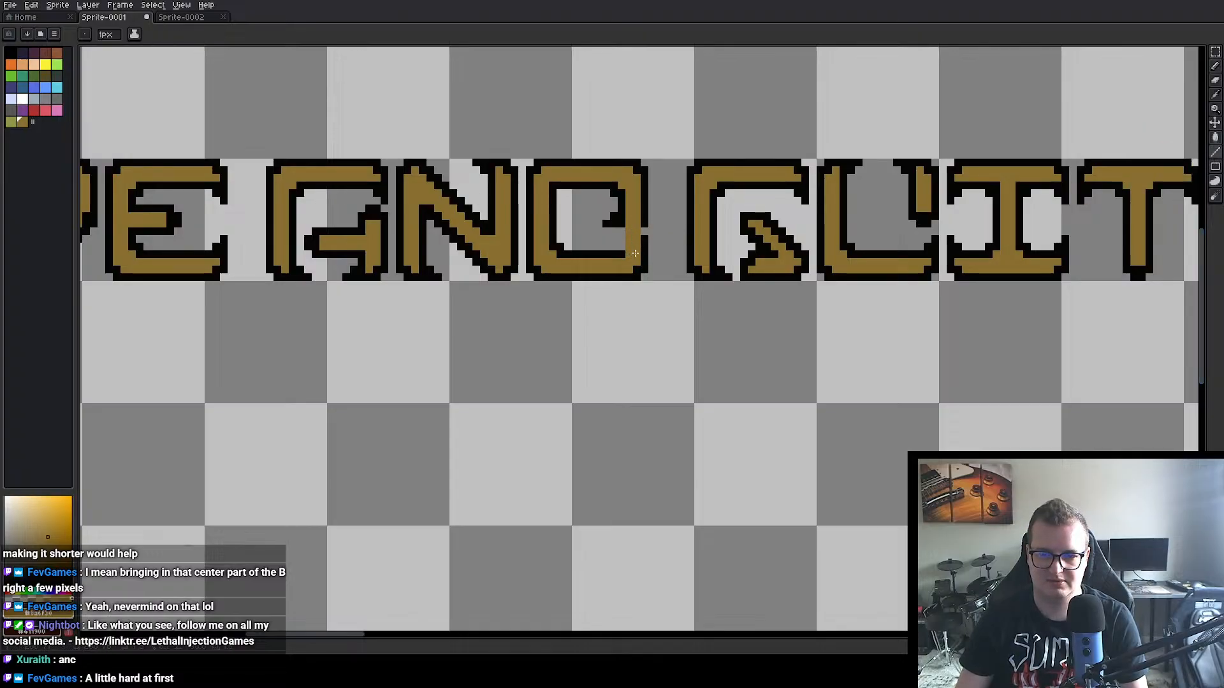
left_click(645, 233, "alt")
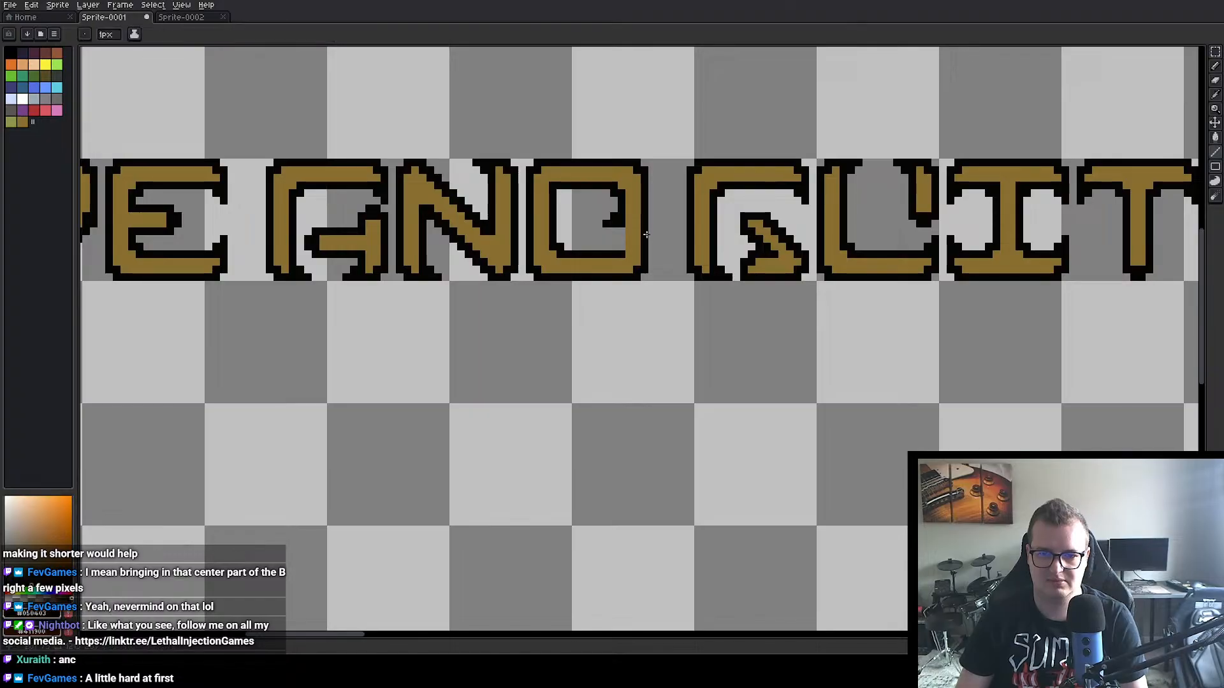
Step: Erase the black stub inside the D and round its inner corners with black outline pixels
left_click(583, 223, "alt")
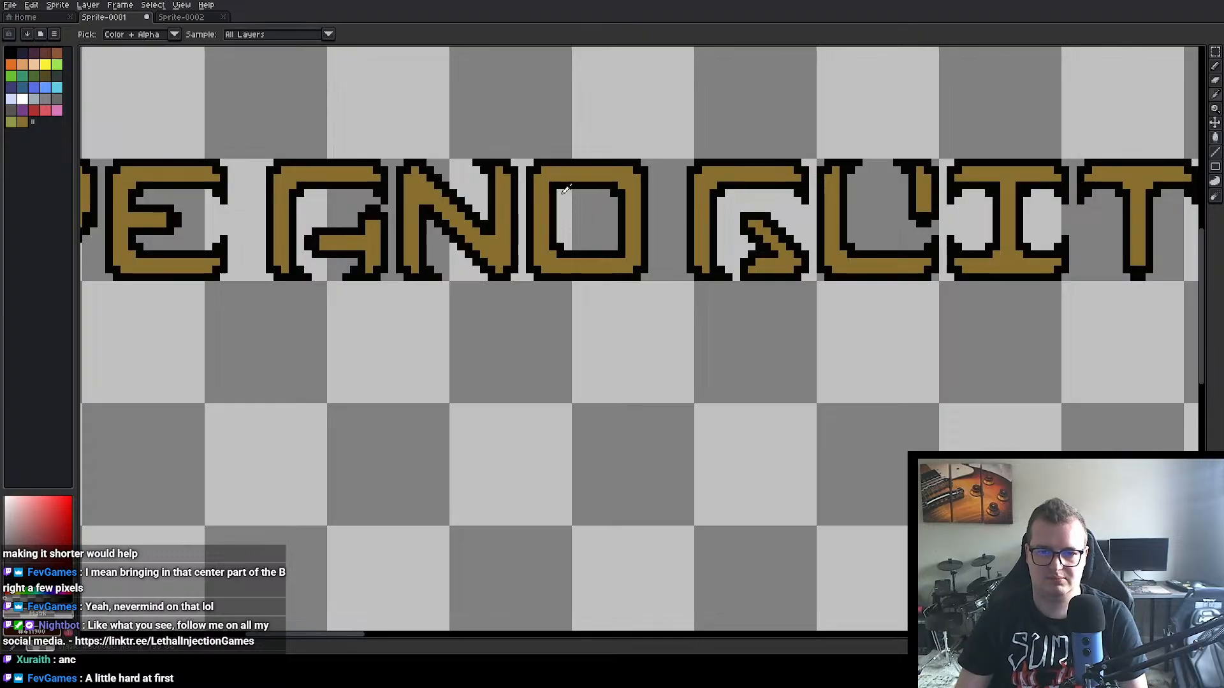
left_click(556, 174, "alt")
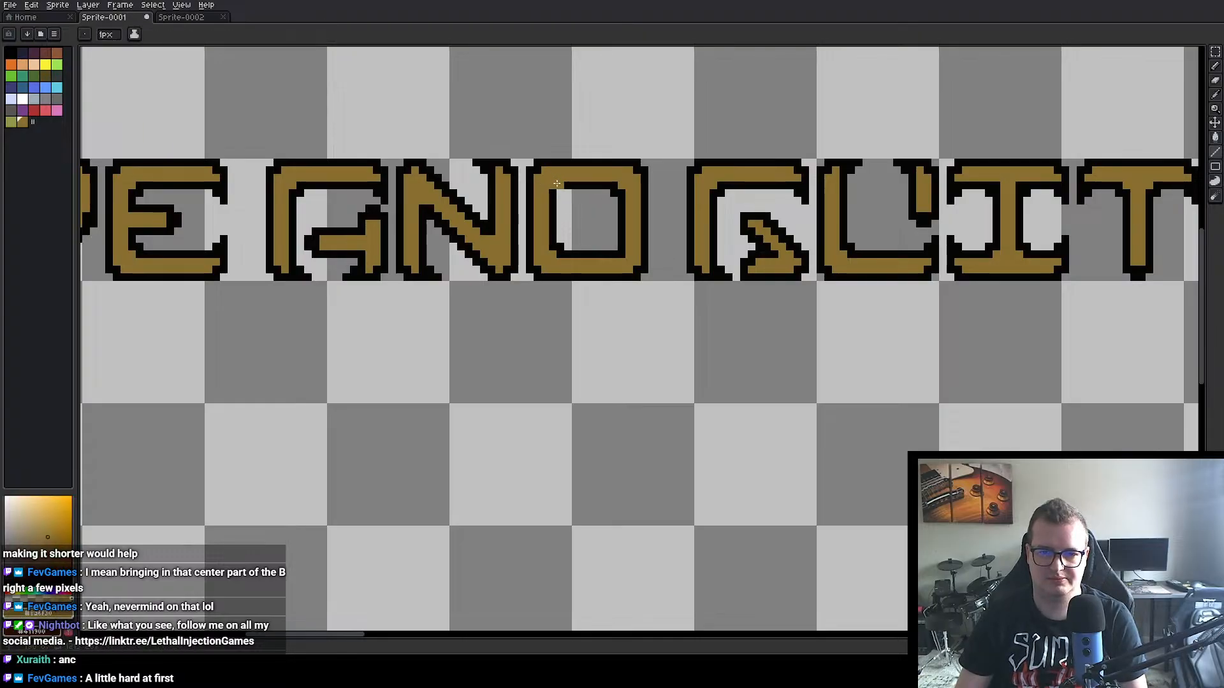
left_click(583, 247, "alt")
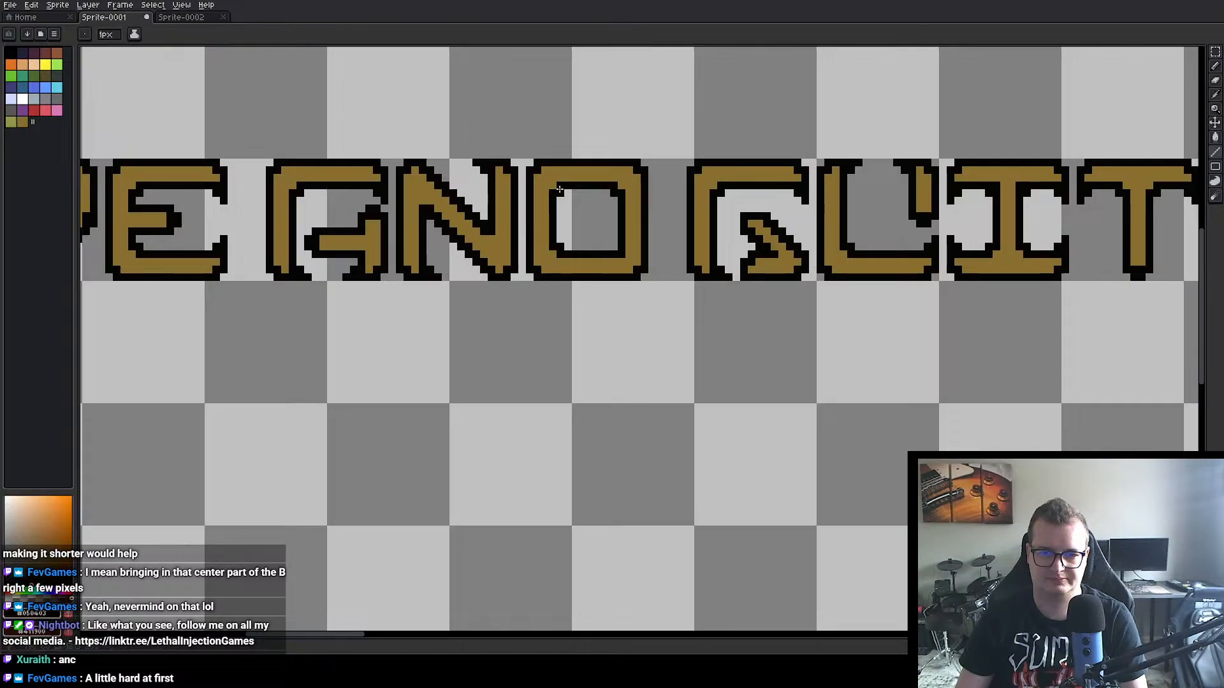
left_click(628, 261, "alt")
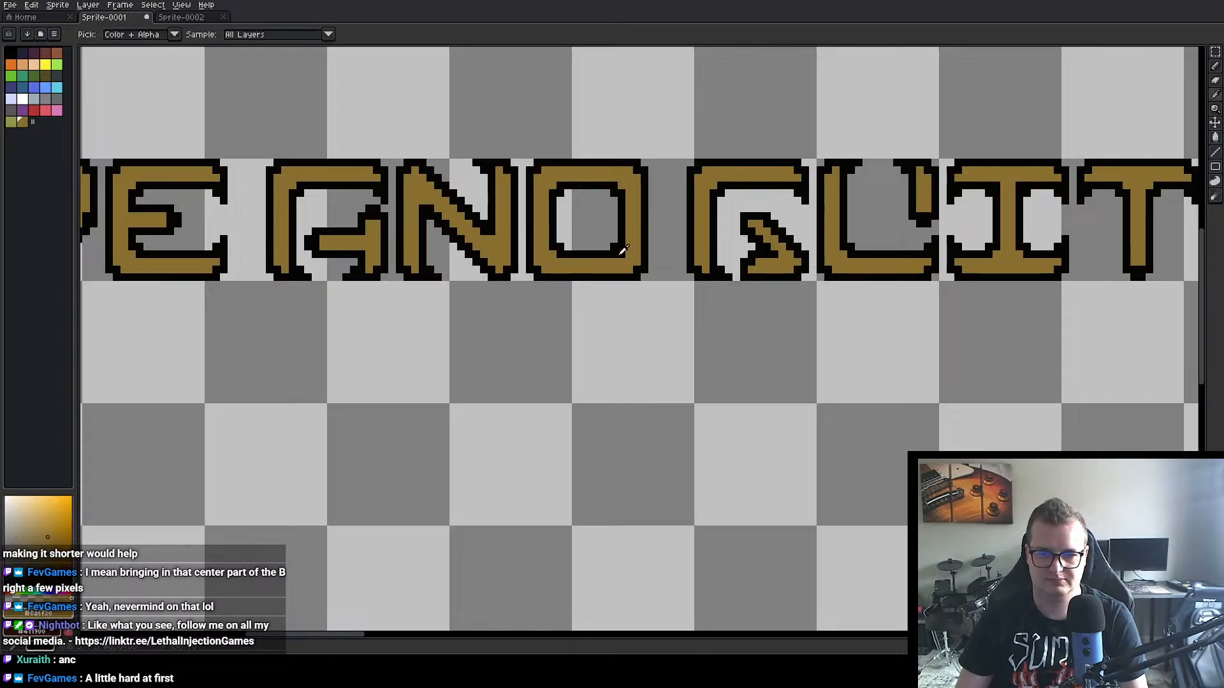
Step: Duplicate the closed D from AND and place the copy in the empty area below the lettering
scroll(621, 315, "down", 3)
scroll(618, 314, "up", 3)
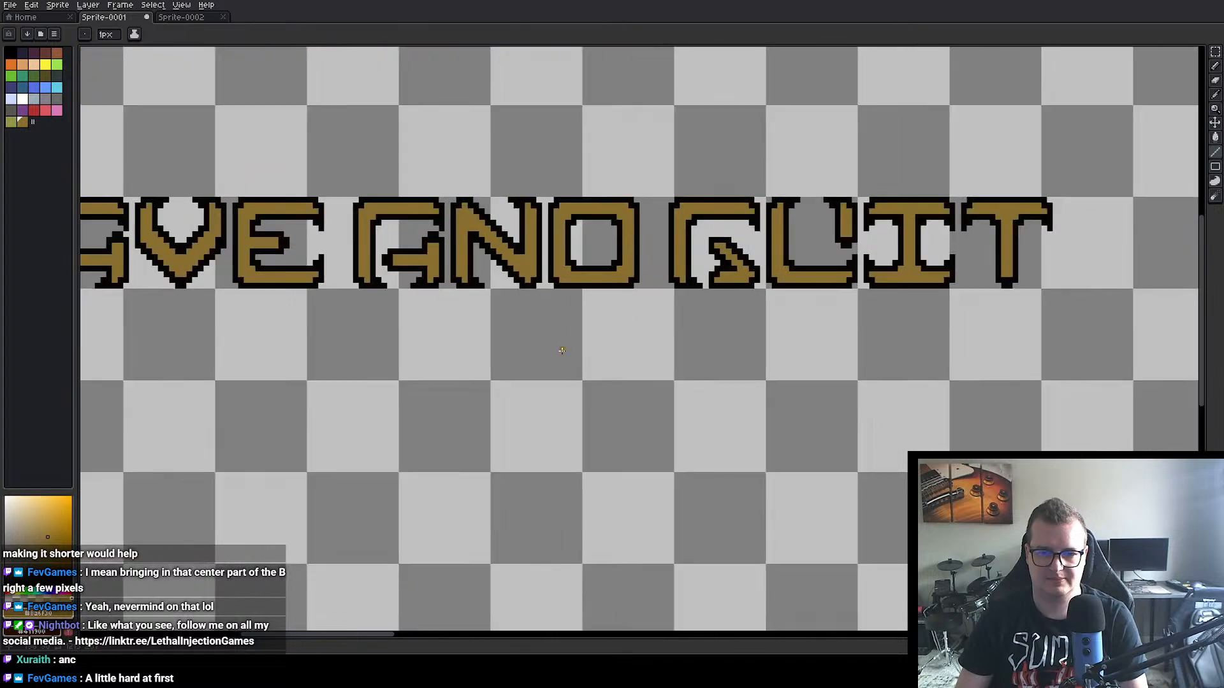
scroll(701, 268, "down", 1)
scroll(709, 262, "down", 1)
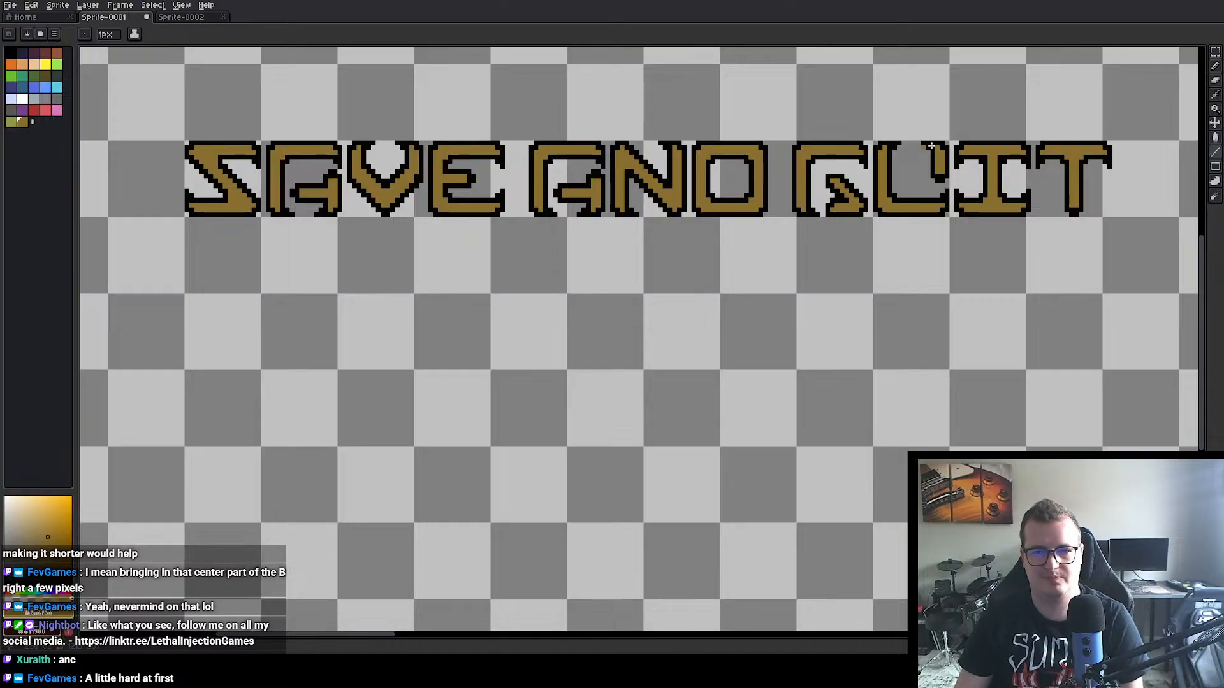
left_click(1215, 51)
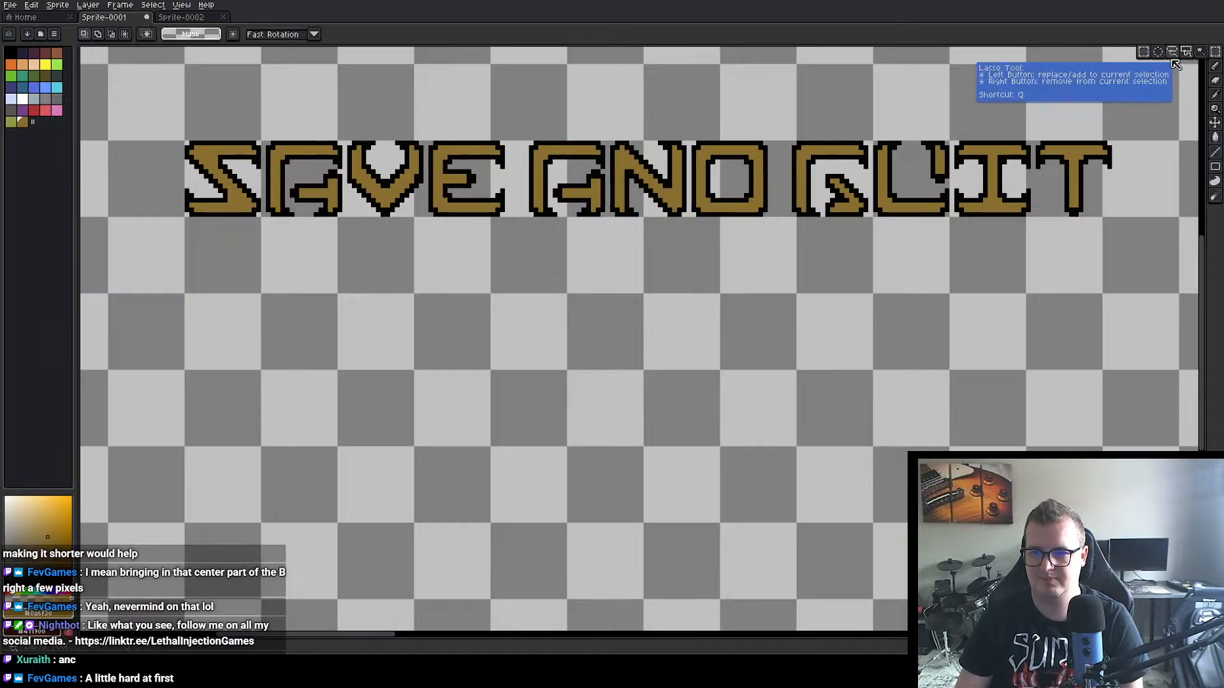
left_click_drag(692, 141, 771, 218)
key("ctrl+c")
key("ctrl+v")
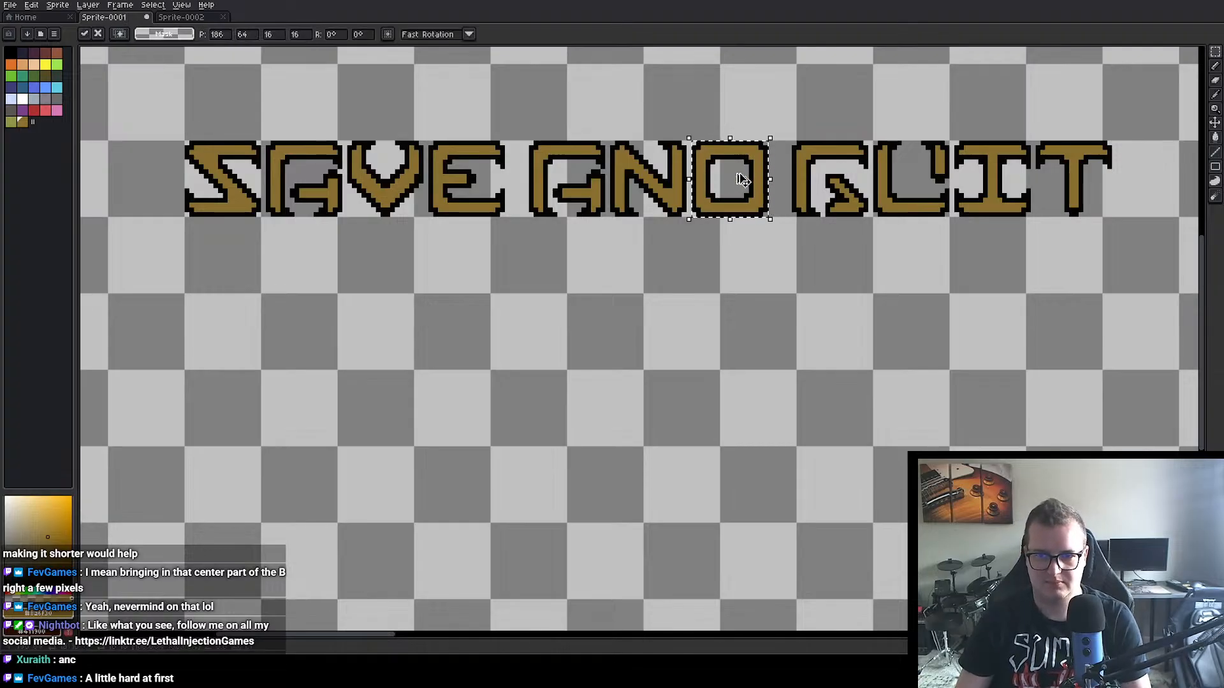
left_click_drag(738, 175, 613, 328)
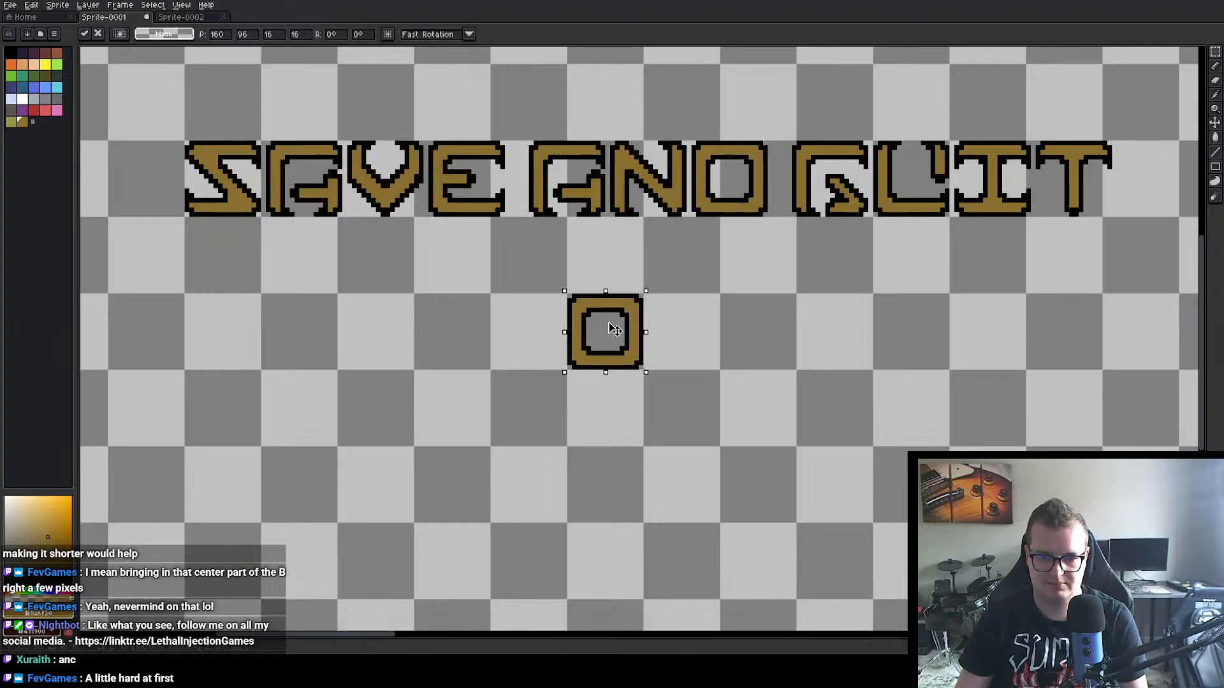
scroll(685, 299, "up", 1)
left_click(689, 323)
Step: Try sketching a gold bracket-shaped letter beside the copied D with the 1 px Pencil, and clear it with a transparent fill
scroll(674, 322, "up", 1)
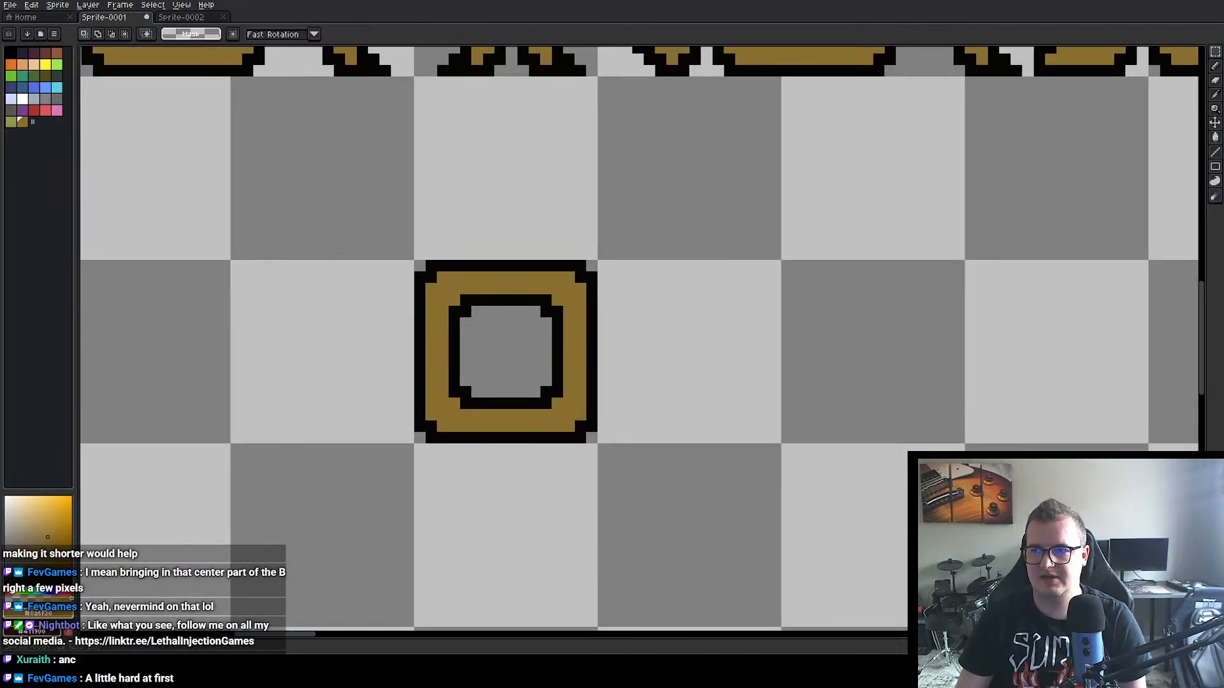
left_click(1215, 65)
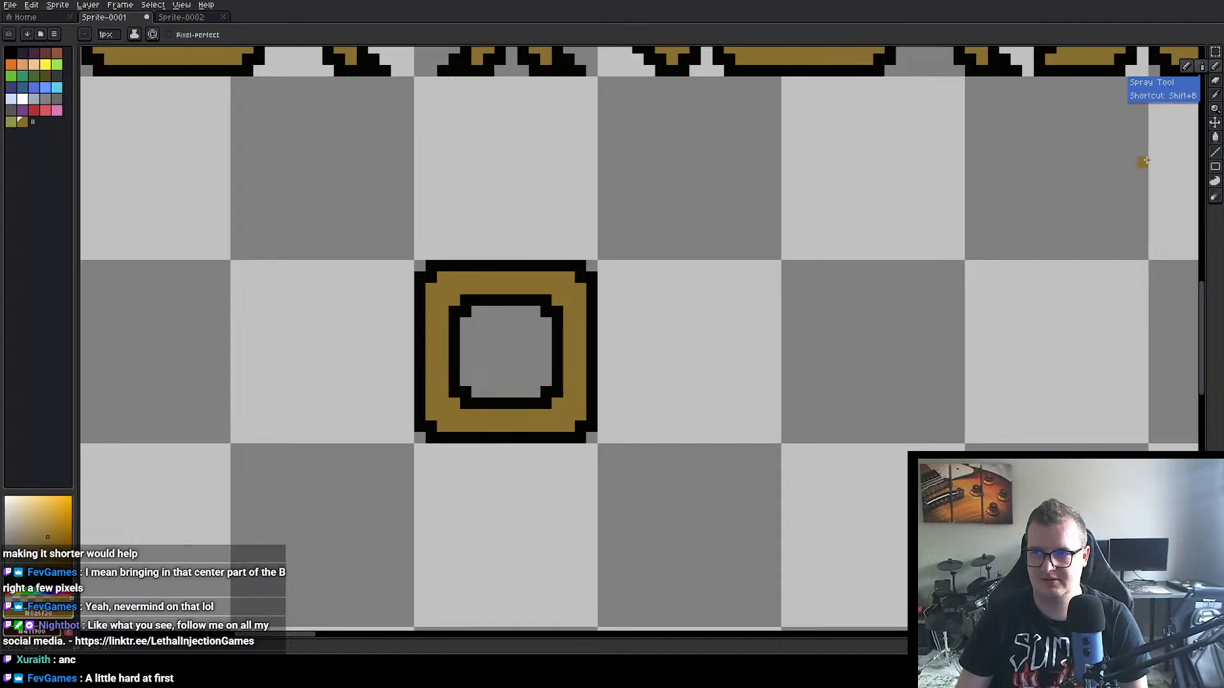
mouse_move(682, 299)
left_mouse_down()
mouse_move(679, 407)
mouse_move(700, 302)
mouse_move(742, 302)
left_mouse_up()
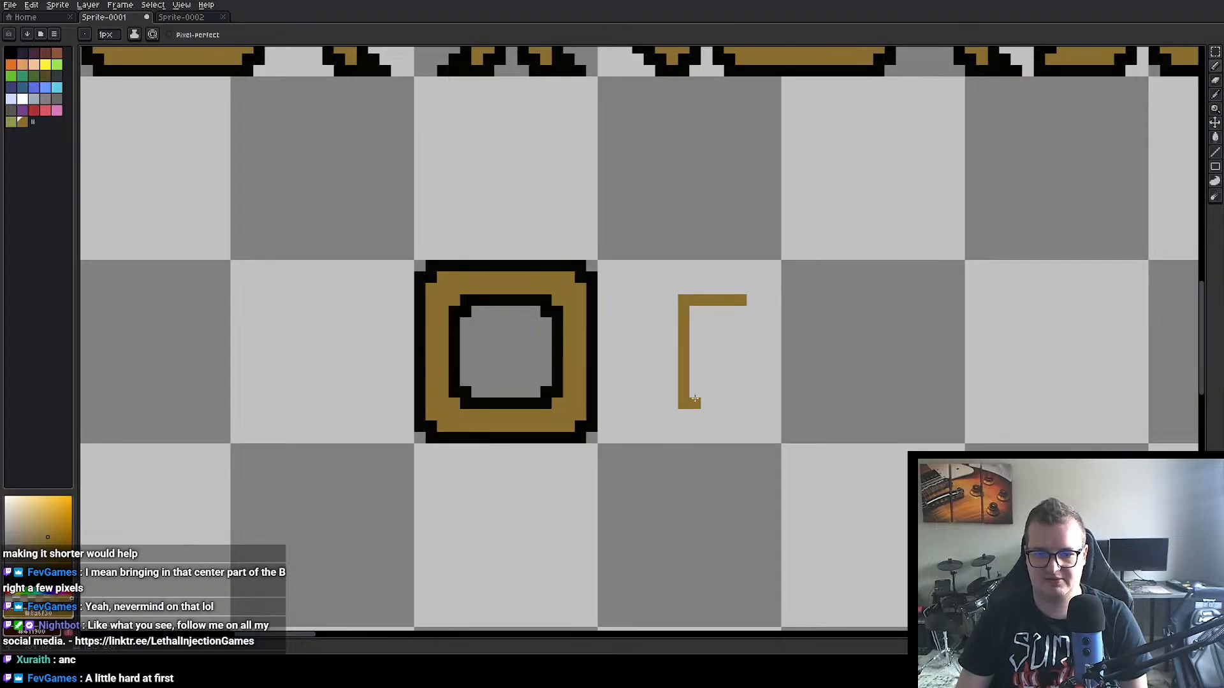
left_click_drag(694, 403, 734, 403)
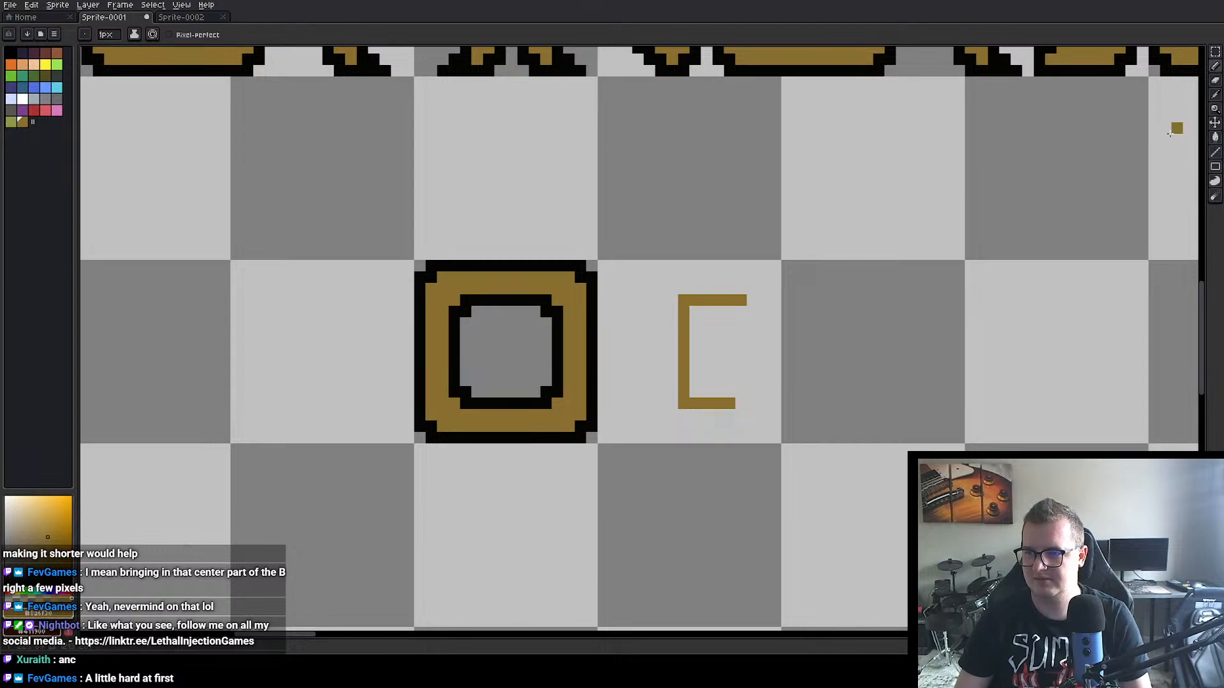
left_click(891, 247, "alt")
left_click(1215, 136)
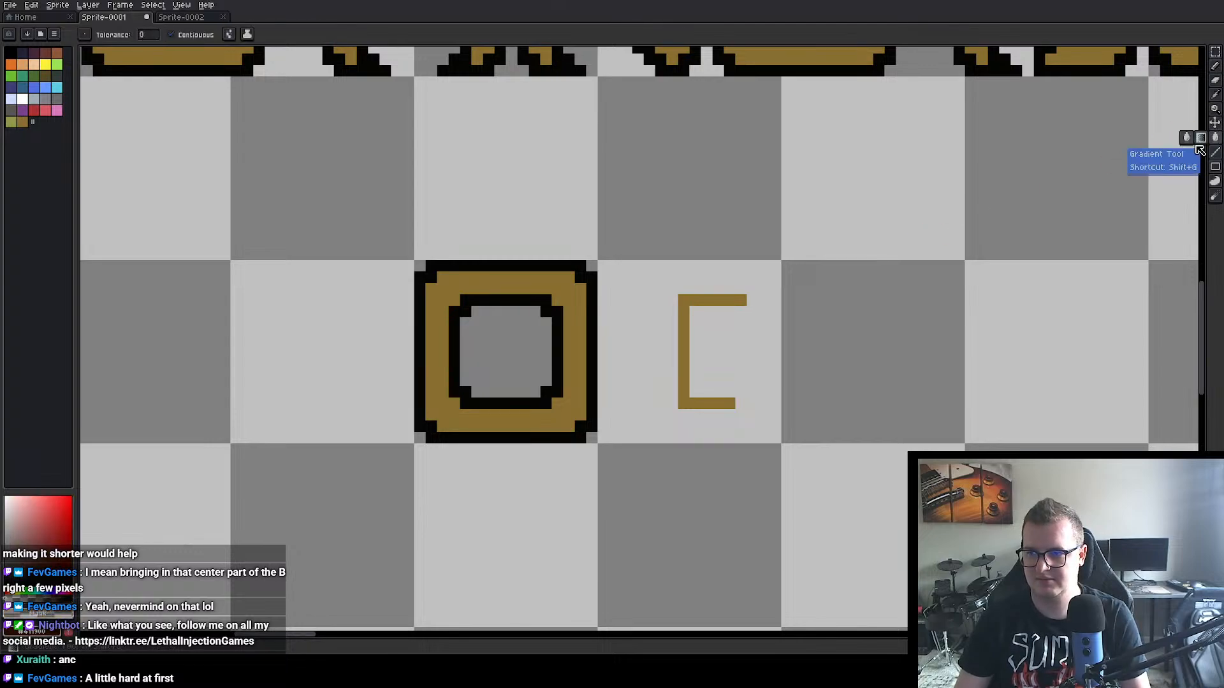
left_click(714, 299)
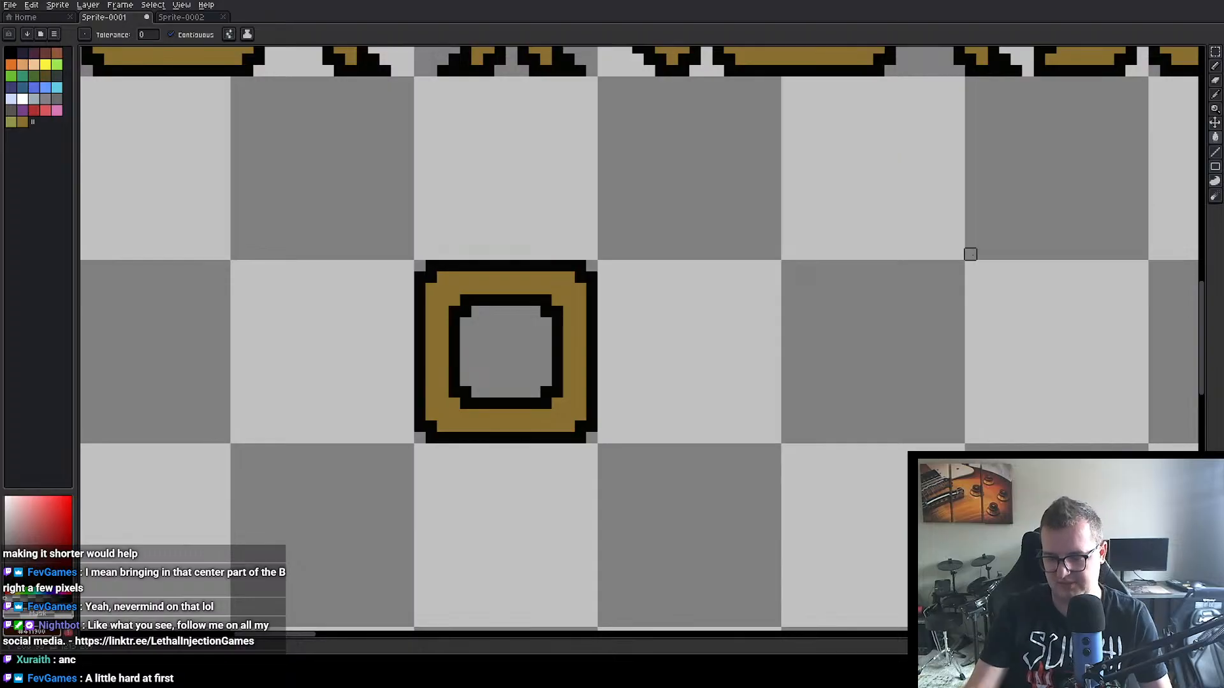
Step: Sketch a black D outline with a rounded outer side beside the copied letter using the 1 px Pencil
left_click(1215, 66)
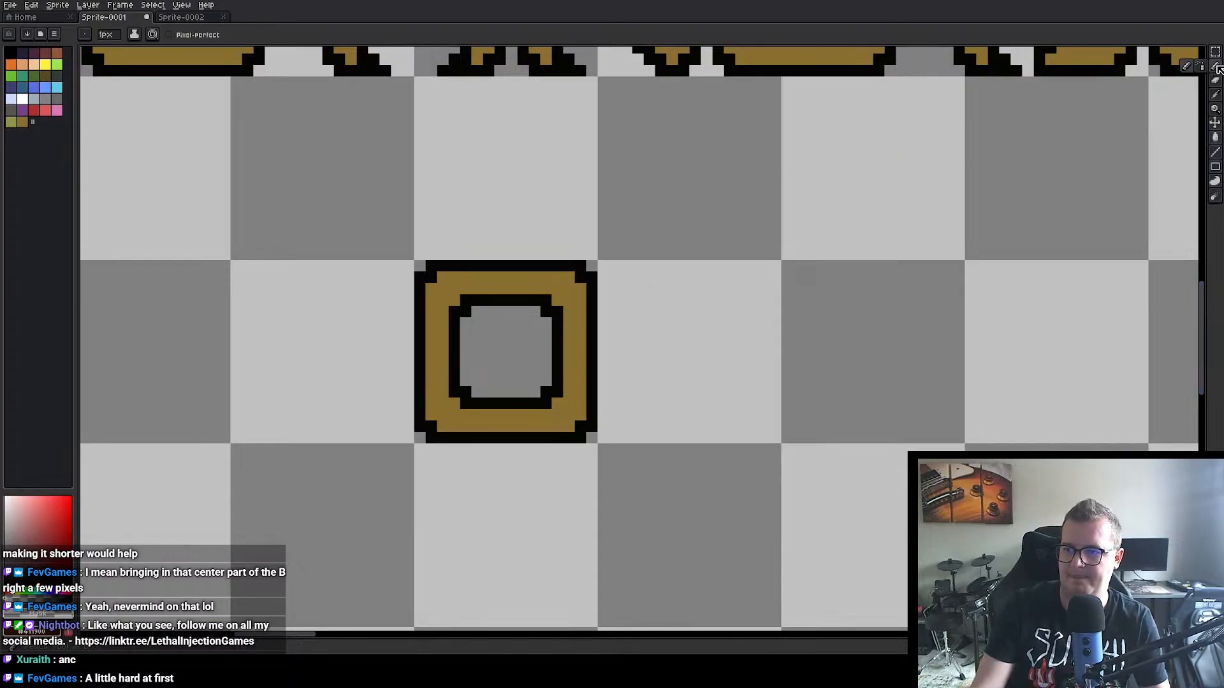
left_click(13, 51)
mouse_move(719, 287)
left_mouse_down()
mouse_move(718, 325)
mouse_move(739, 298)
mouse_move(730, 288)
mouse_move(755, 288)
mouse_move(830, 367)
mouse_move(718, 392)
left_mouse_up()
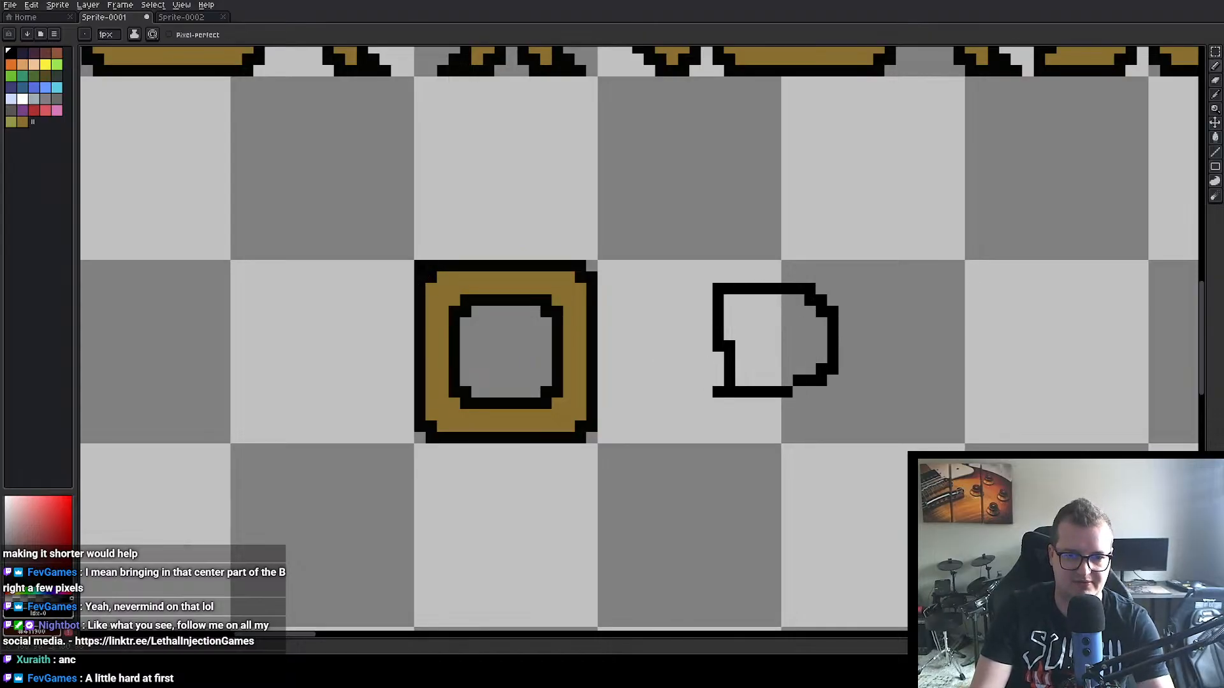
Step: Square off both corners on the straight side of the copied D with black outline and gold fill pixels
key("i")
left_click(444, 281)
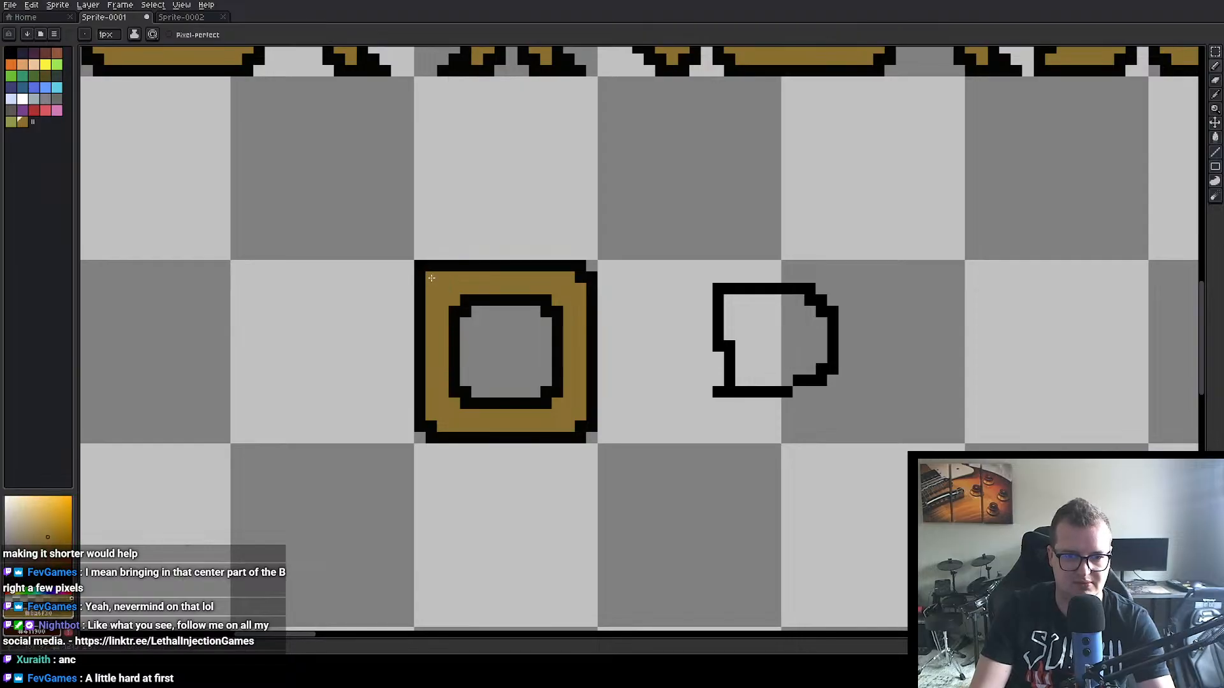
left_click(431, 428, "alt")
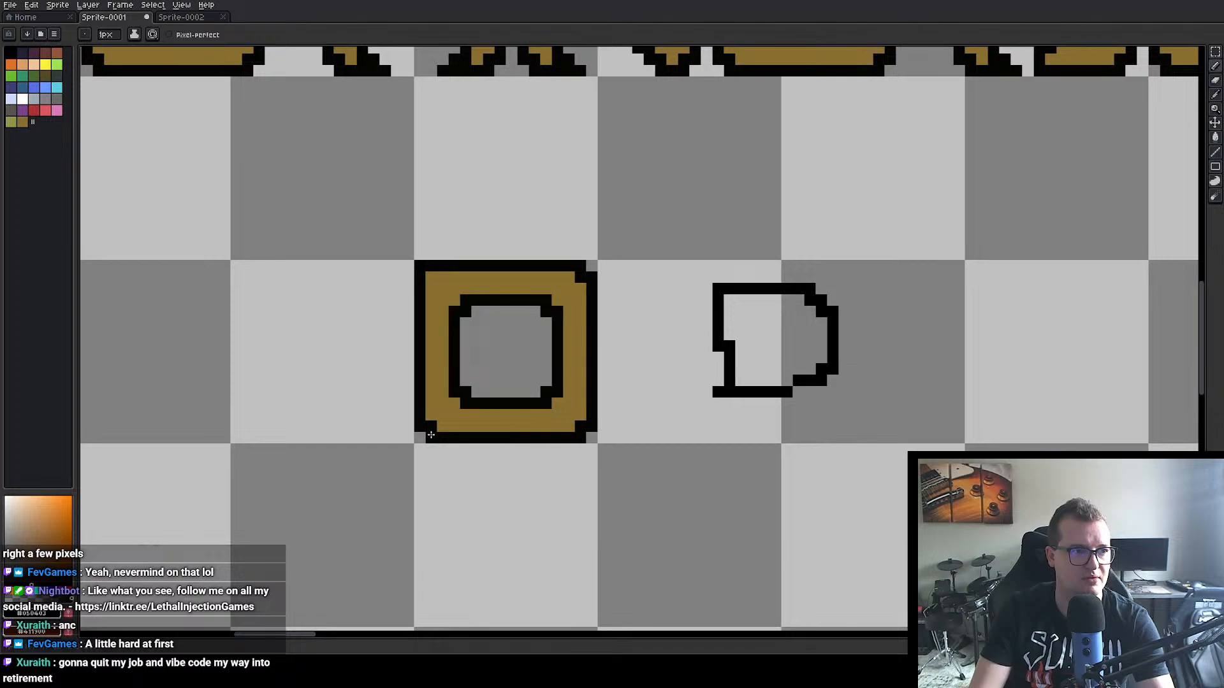
left_click(422, 436)
key("alt")
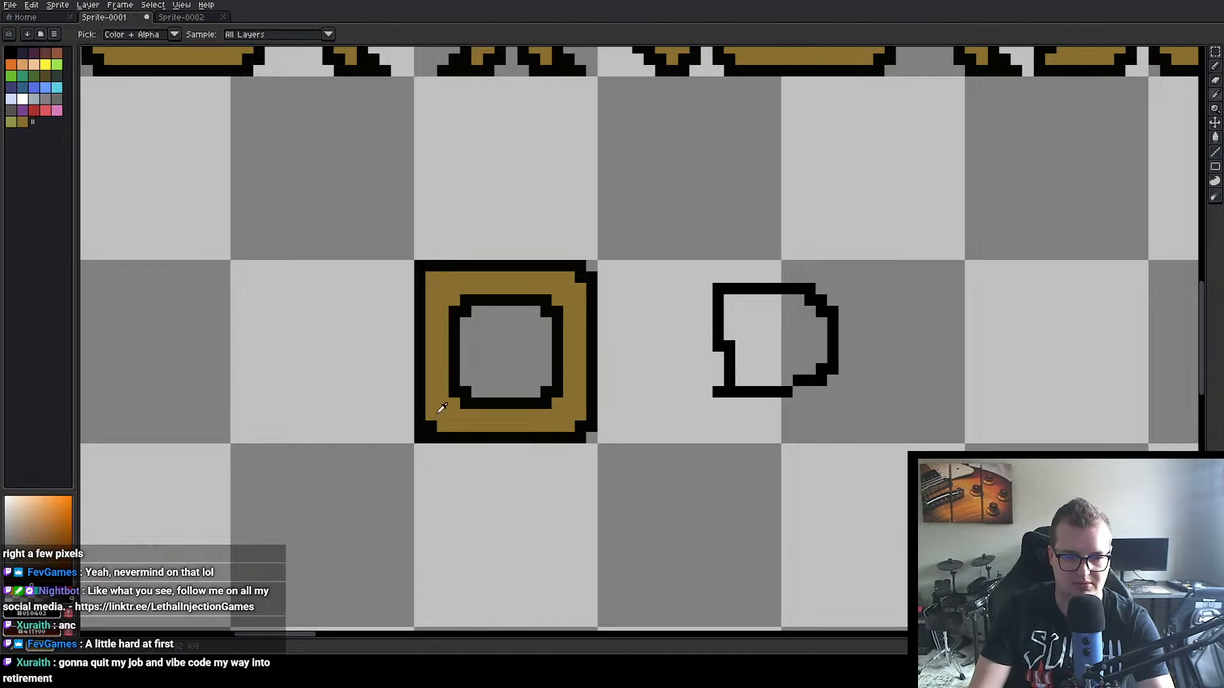
left_click(446, 411, "alt")
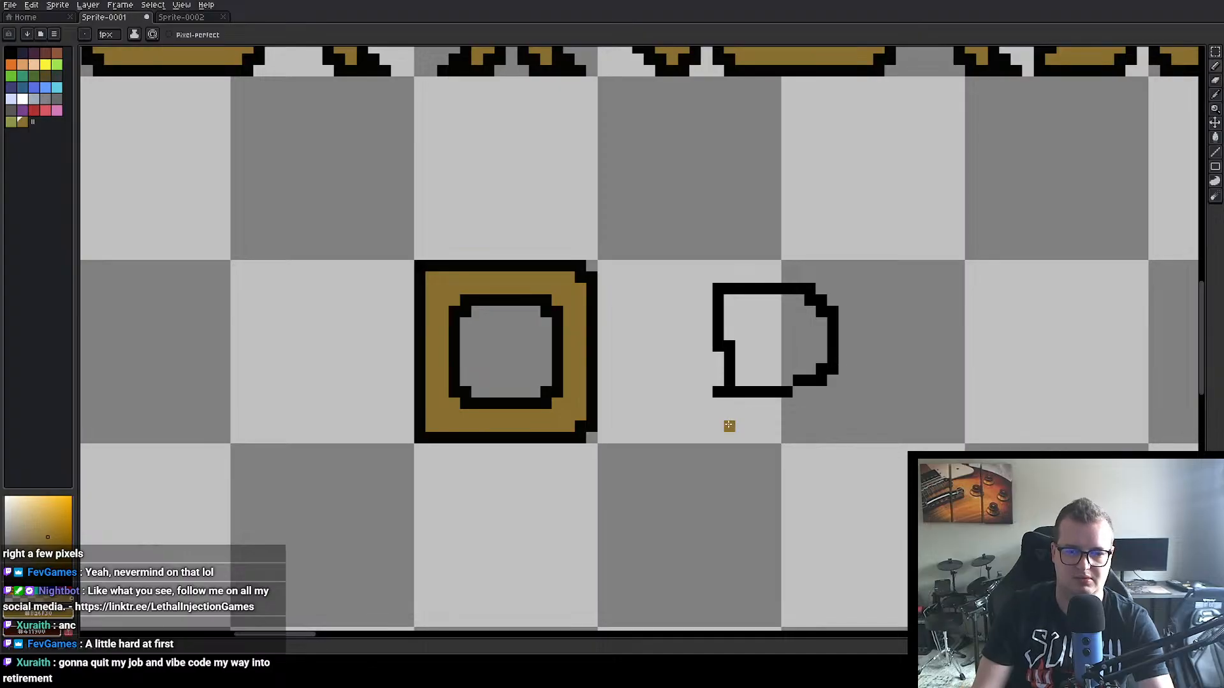
Step: Square off both inner corners on the straight side of the copied D by clearing the stray black pixels
key("alt")
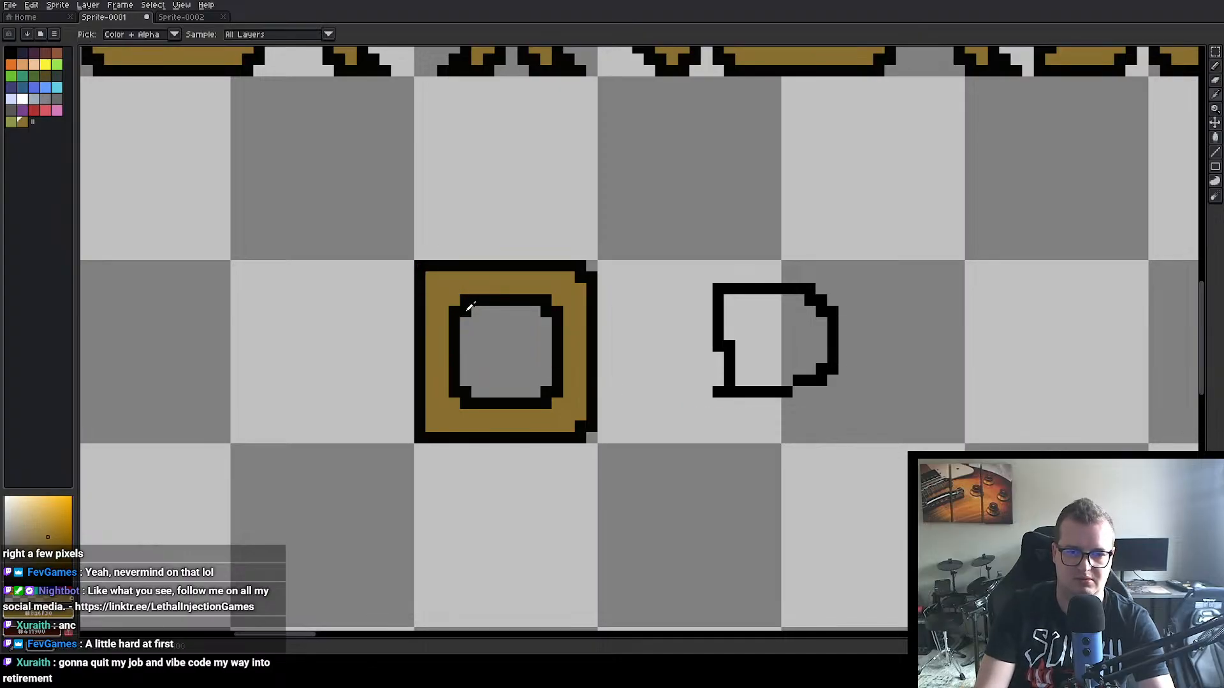
left_click(469, 306, "alt")
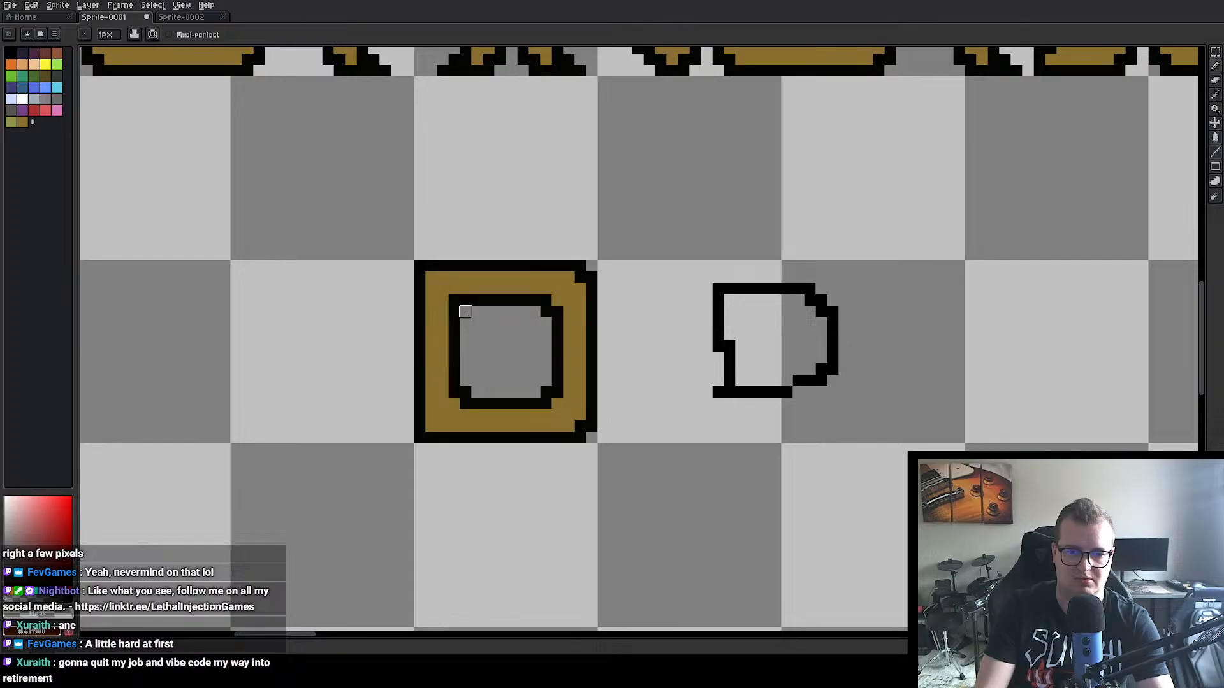
left_click(459, 377, "alt")
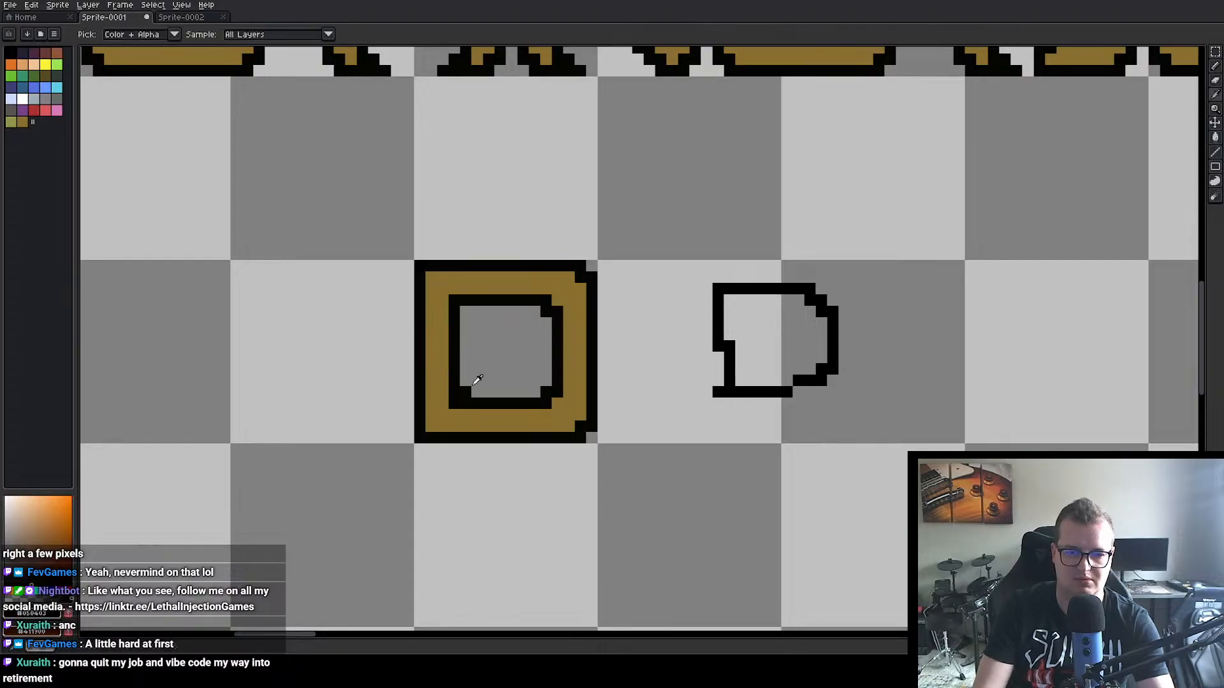
left_click(479, 380, "alt")
left_click(465, 392)
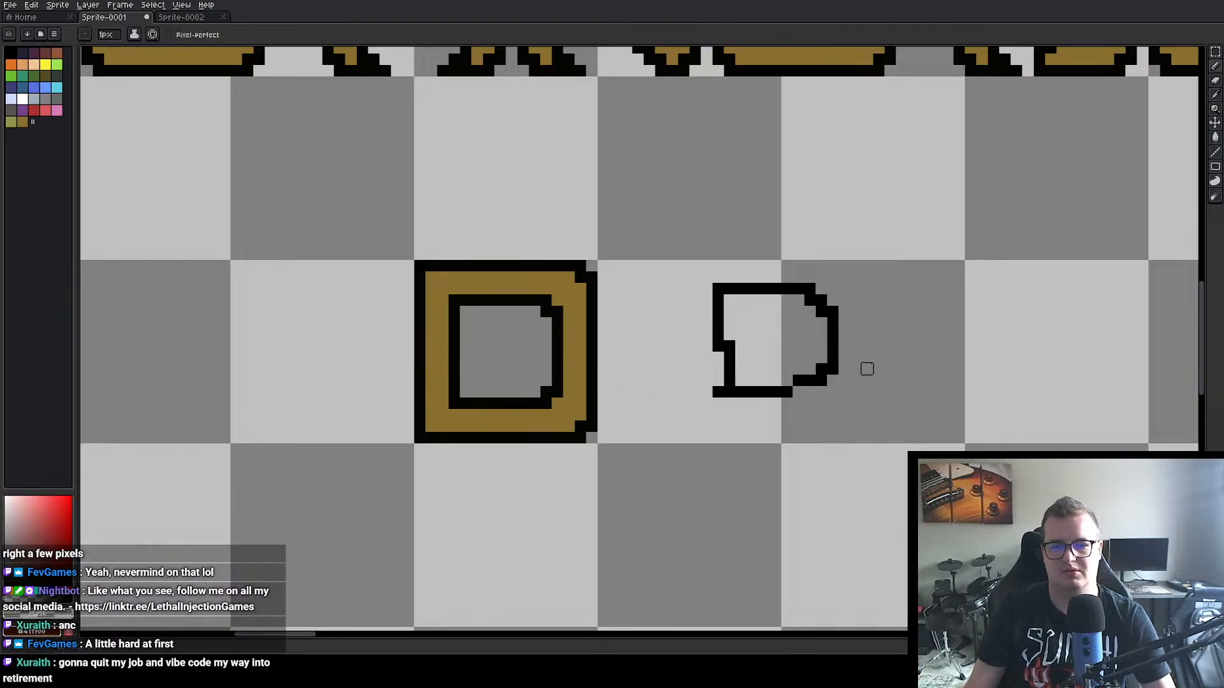
Step: Delete the old D from AND and the black D sketch beside the copied letter
scroll(800, 265, "down", 3)
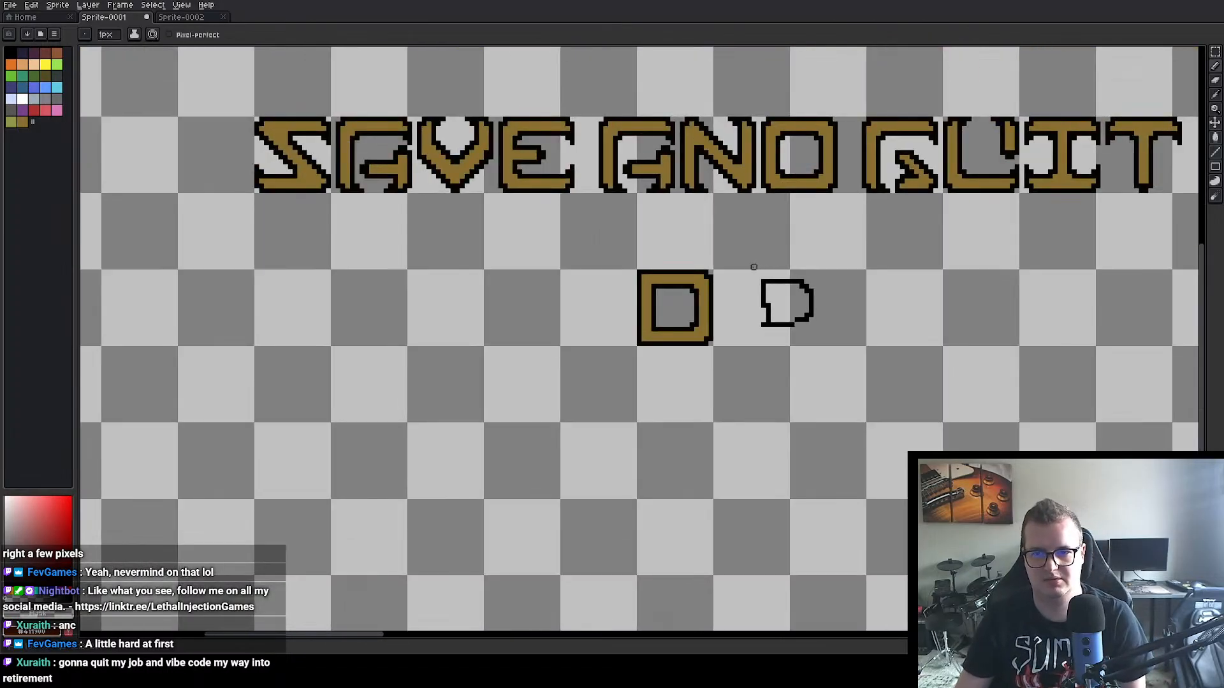
left_click_drag(754, 267, 683, 294)
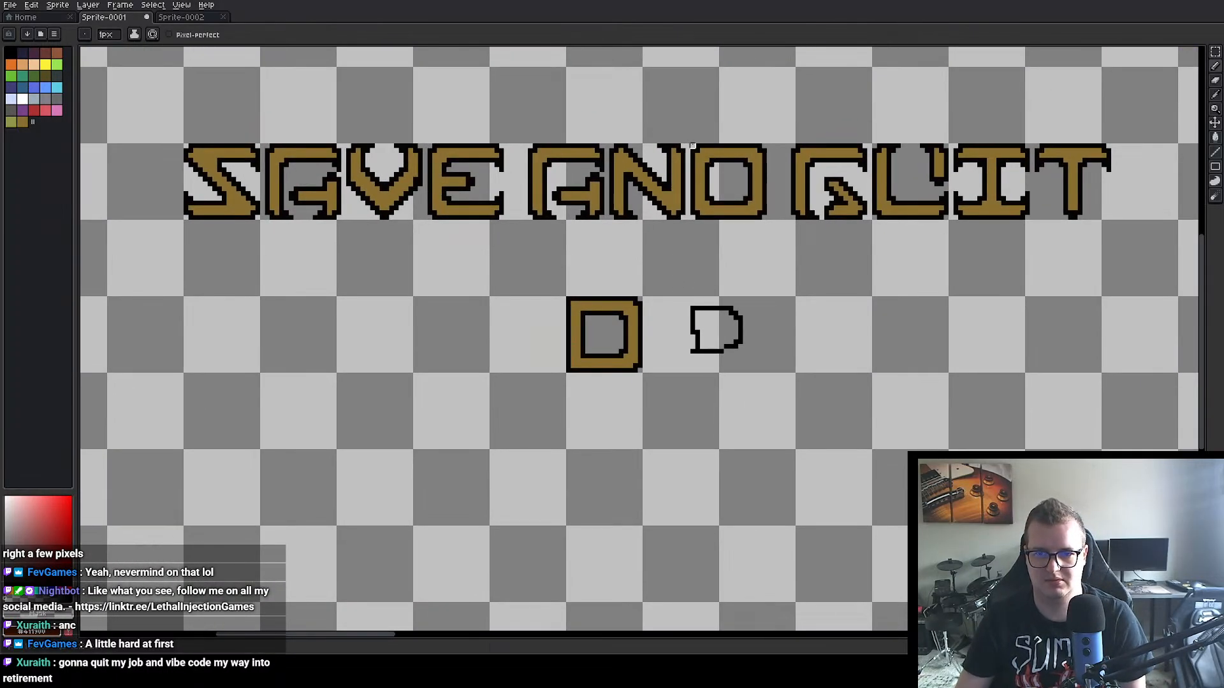
left_click(1214, 51)
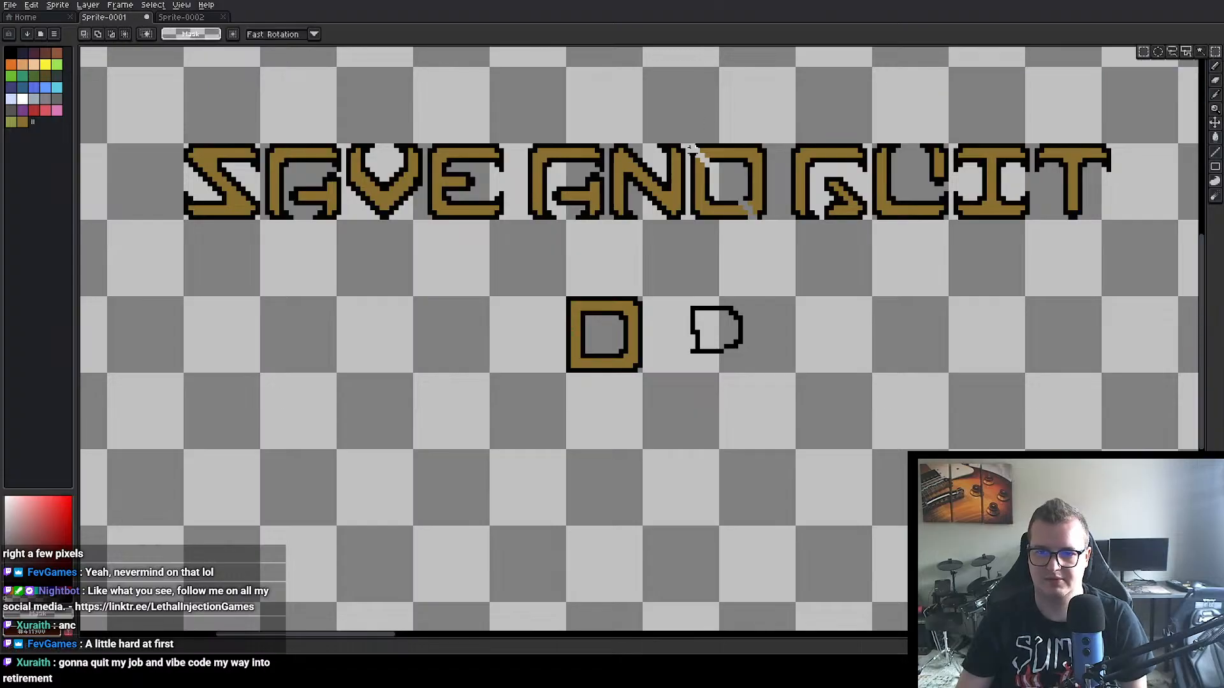
left_click_drag(688, 142, 773, 227)
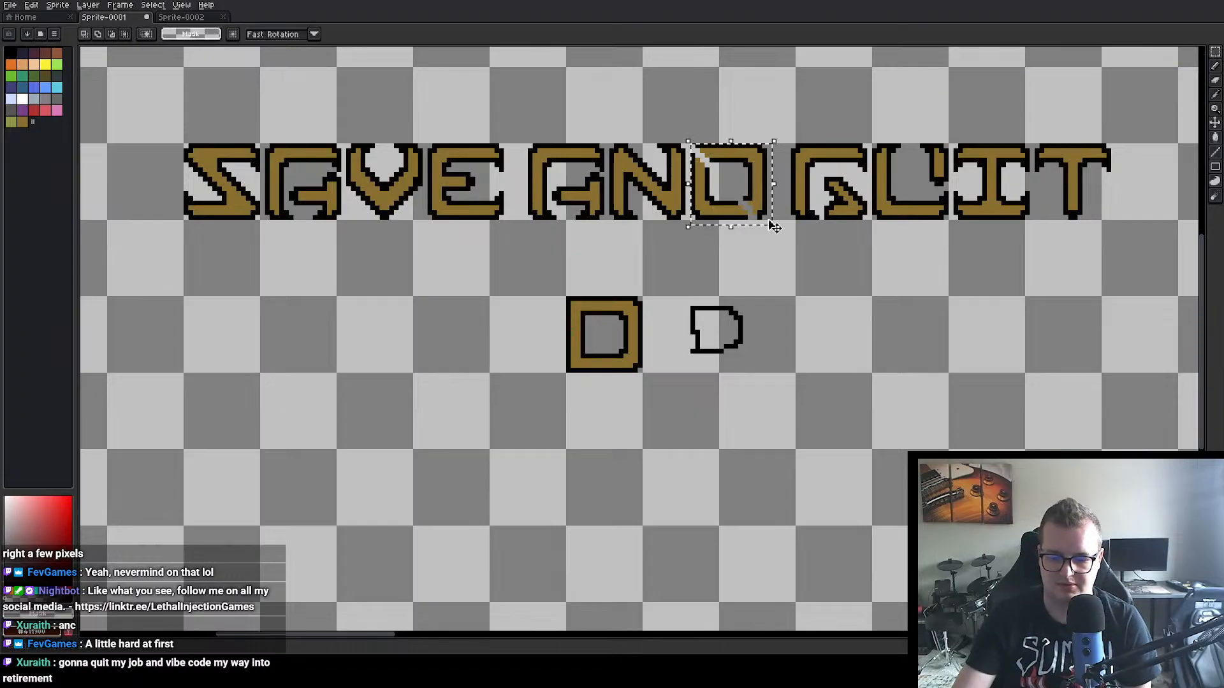
key("Delete")
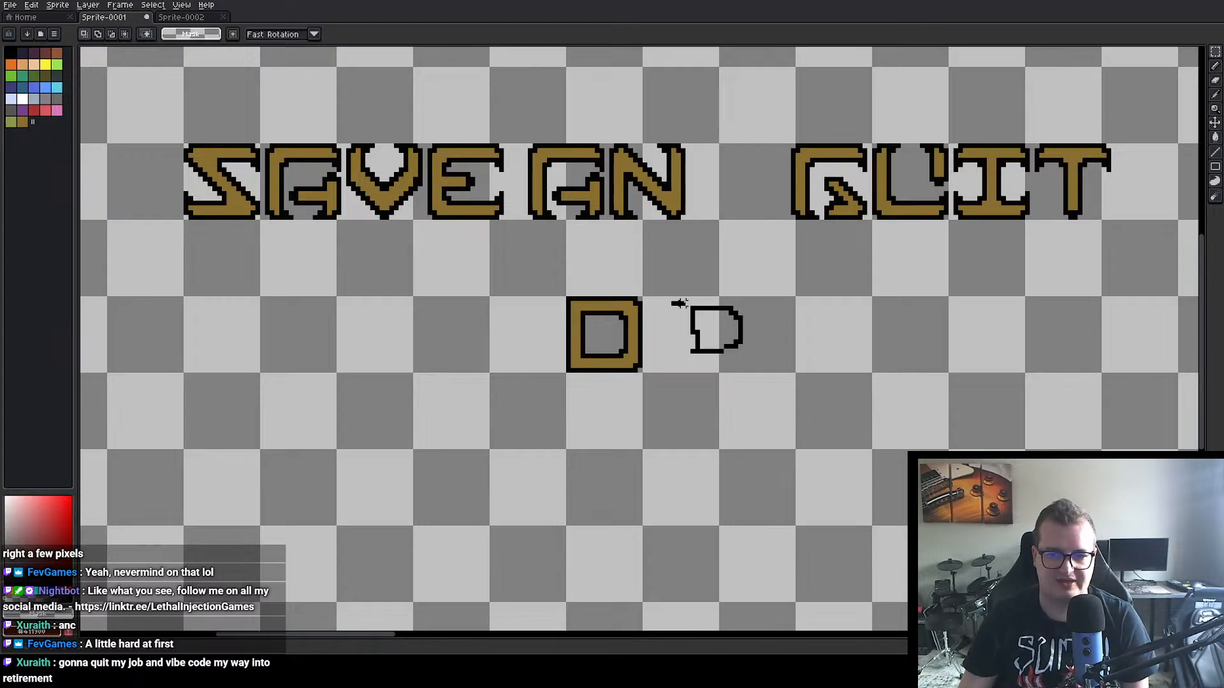
left_click_drag(672, 300, 758, 369)
key("Delete")
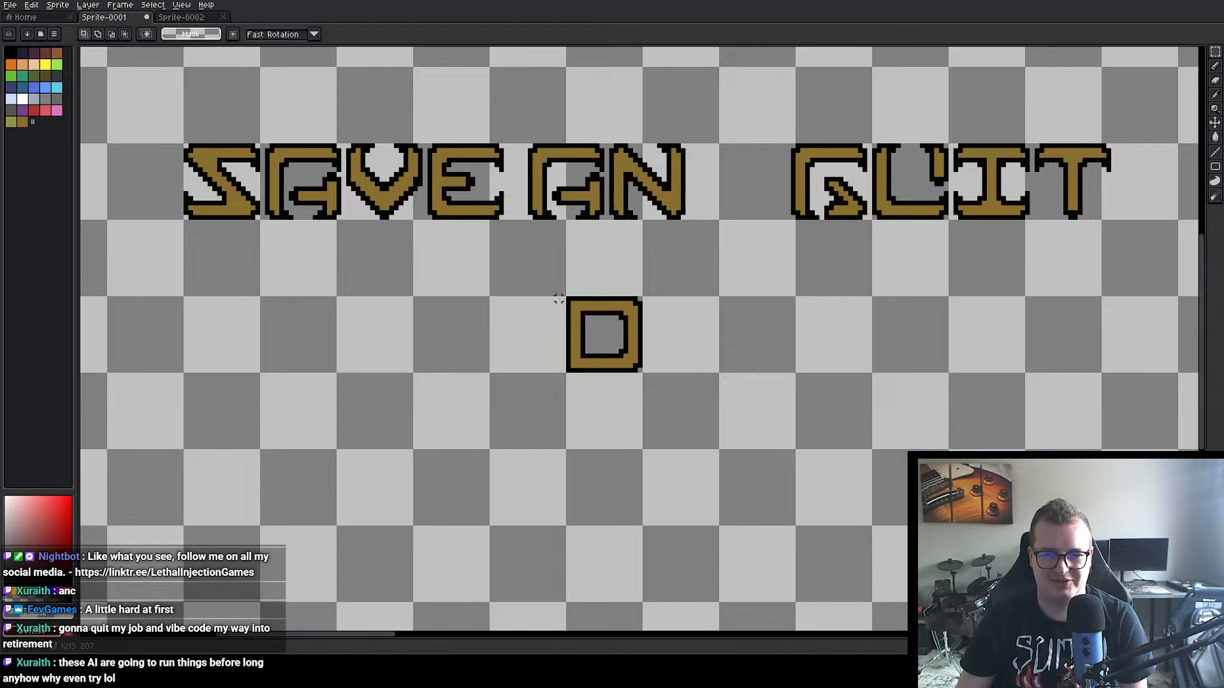
Step: Move the redesigned D into the empty spot after the N in AND
left_click_drag(562, 292, 641, 382)
left_click_drag(606, 340, 728, 179)
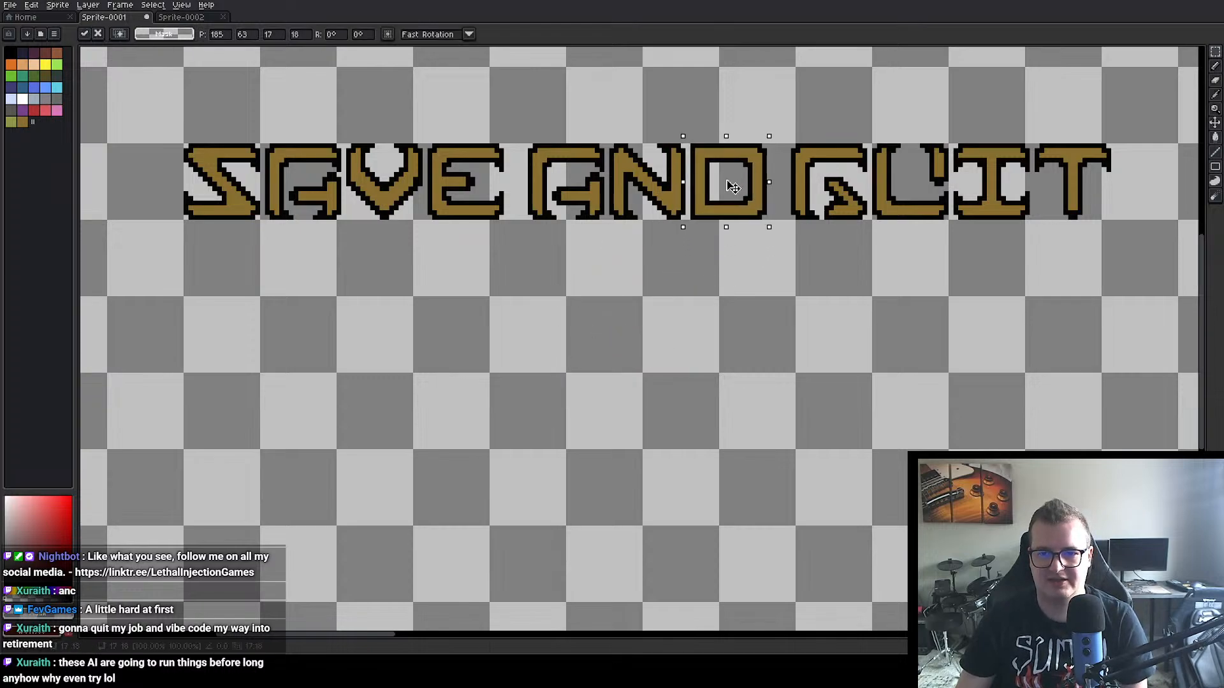
left_click(717, 275)
scroll(907, 393, "up", 1)
scroll(740, 381, "down", 2)
left_click_drag(729, 381, 697, 436)
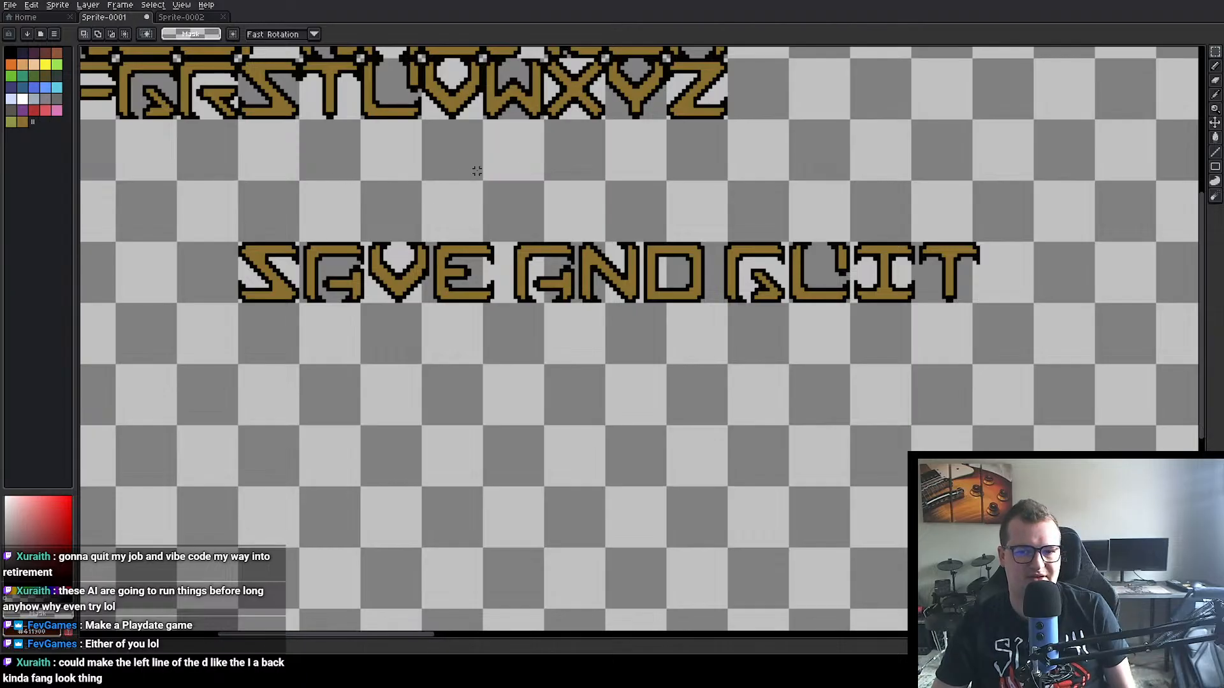
Step: Copy the I from the alphabet rows and place the copy directly above the D of AND
left_click_drag(477, 171, 634, 296)
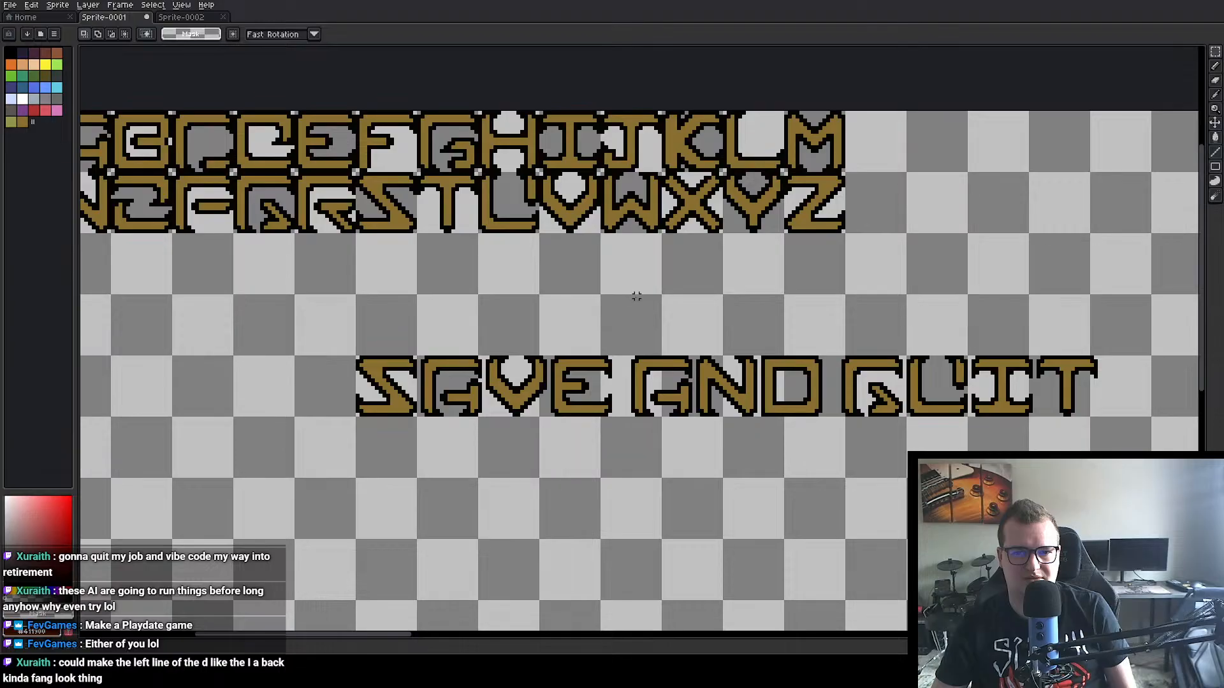
scroll(753, 287, "up", 1)
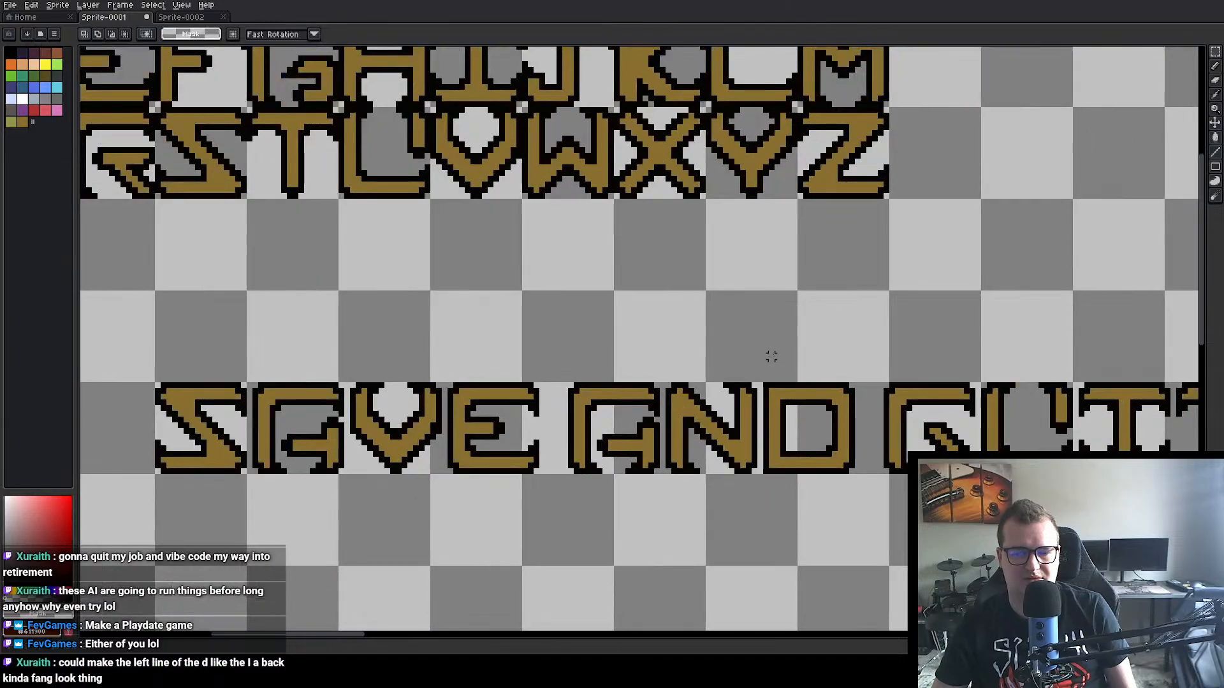
left_click_drag(771, 345, 771, 381)
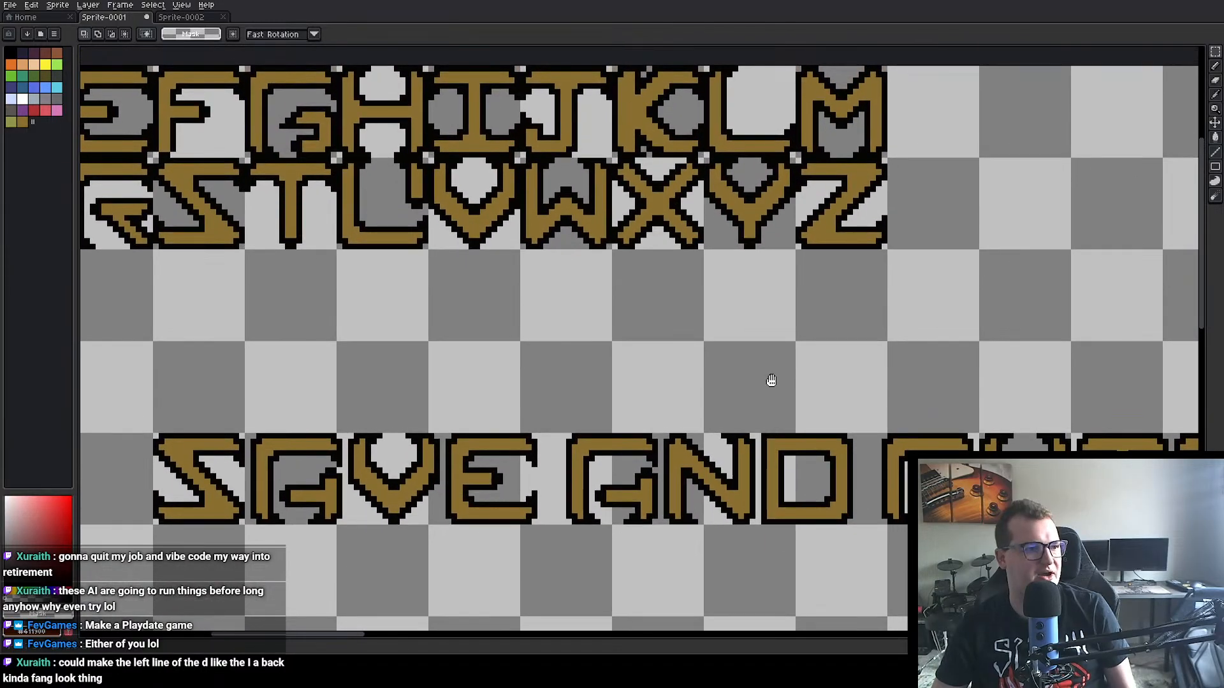
scroll(710, 306, "up", 1)
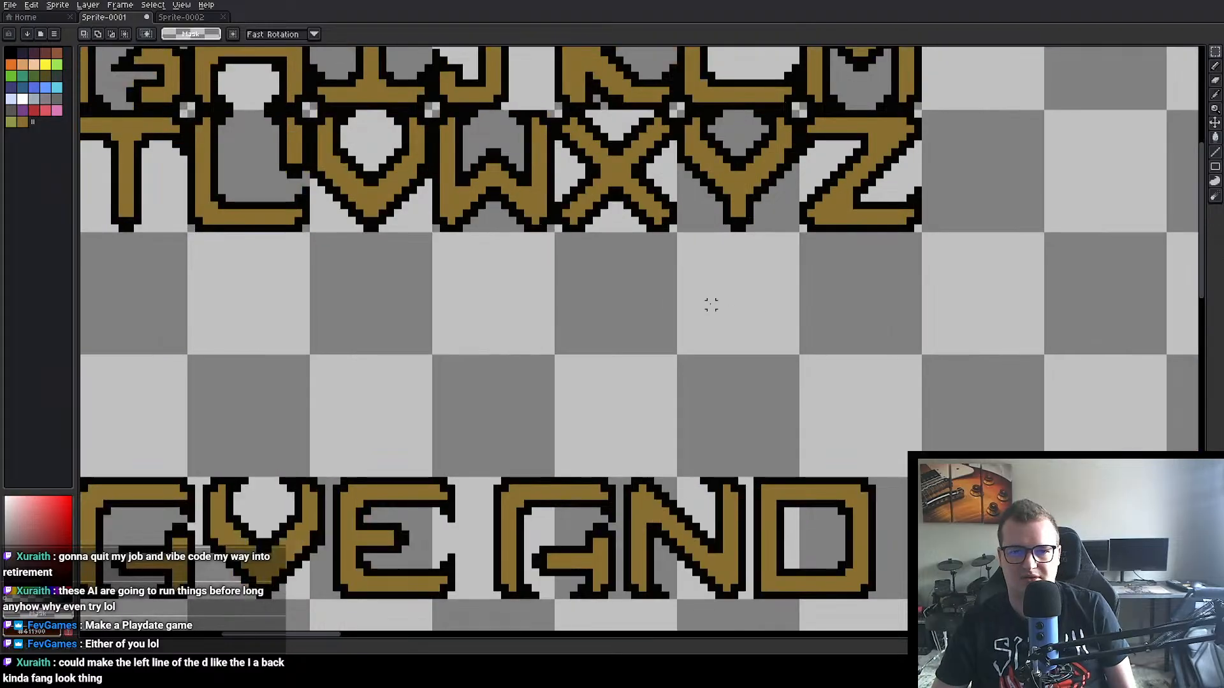
scroll(688, 309, "down", 3)
left_click_drag(689, 308, 741, 309)
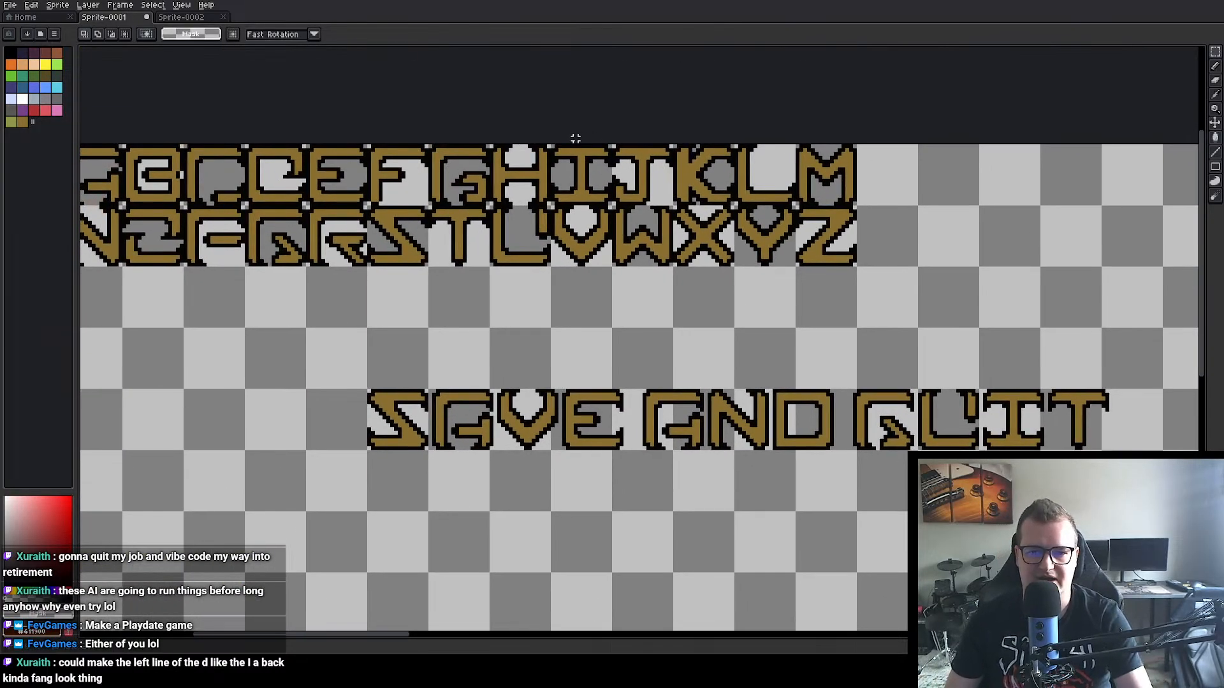
left_click_drag(552, 146, 613, 204)
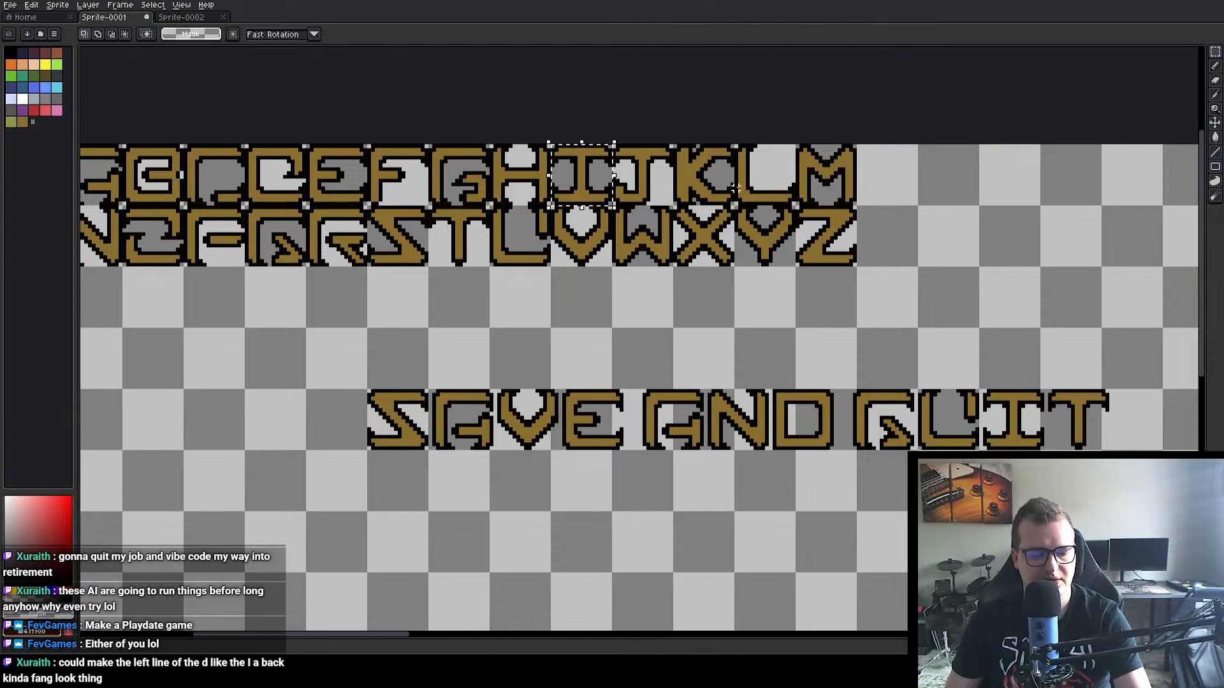
key("ctrl+c")
key("ctrl+v")
left_click_drag(586, 164, 808, 345)
scroll(869, 490, "up", 2)
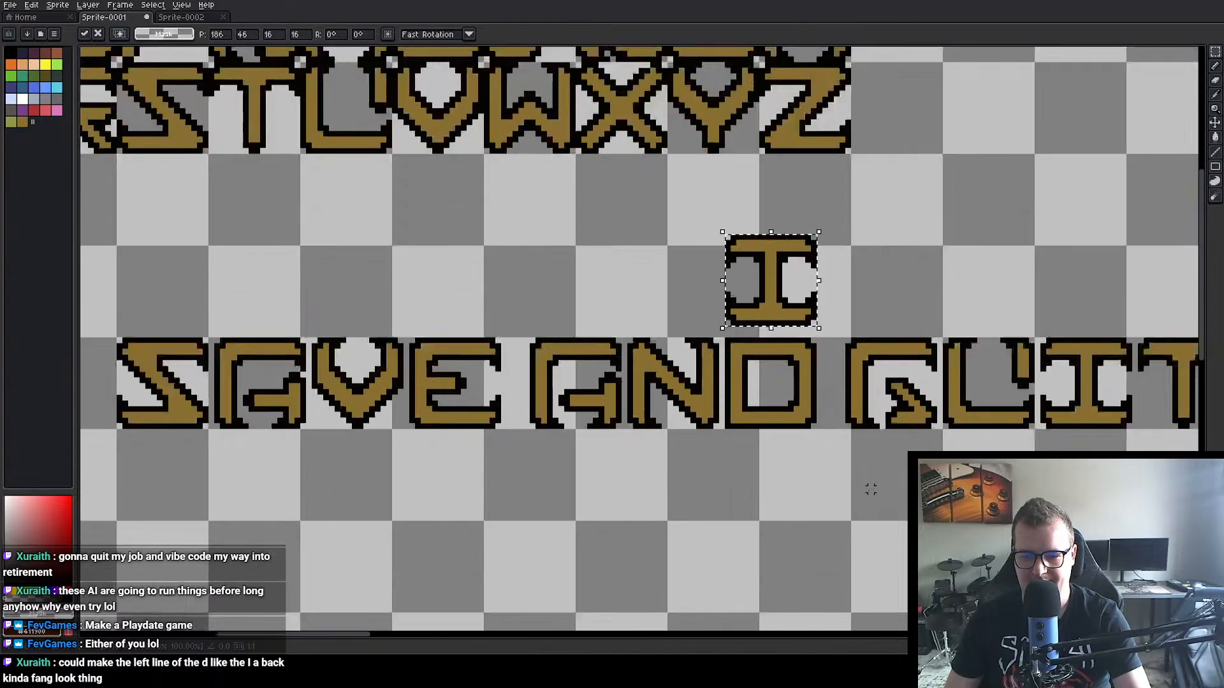
scroll(869, 490, "down", 2)
left_click_drag(851, 478, 787, 295)
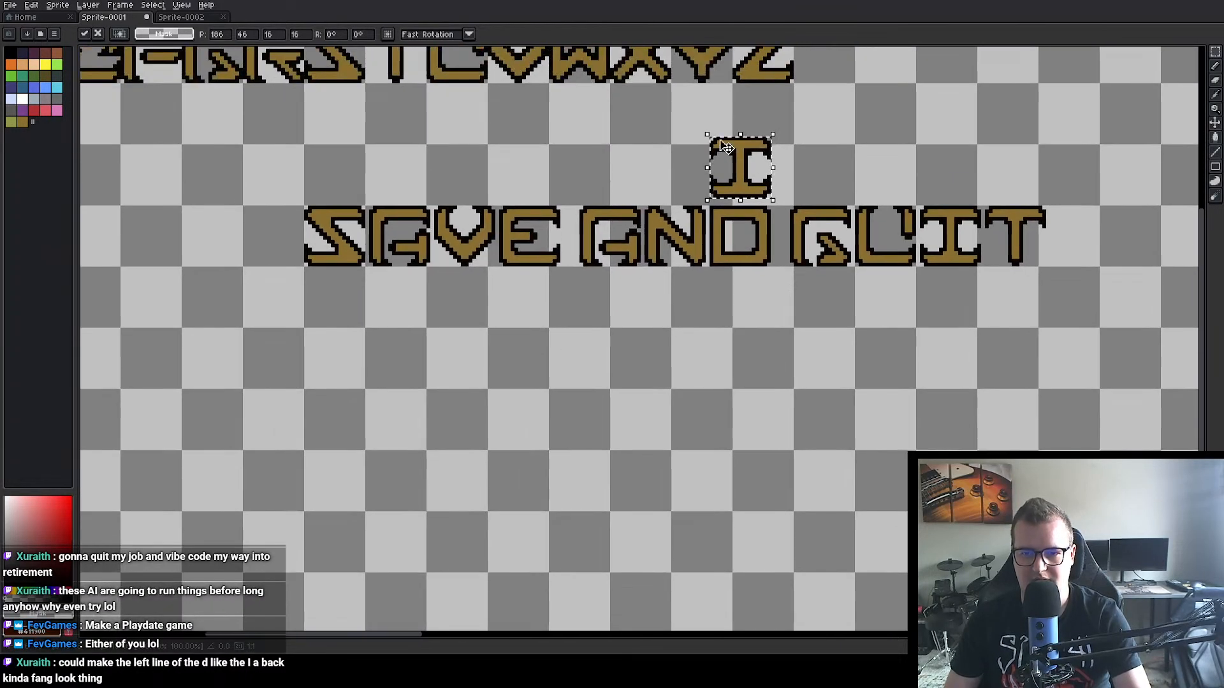
left_click(742, 118)
Step: Duplicate the stacked I and D together and place the copies in the empty area below the lettering
left_click_drag(708, 136, 777, 273)
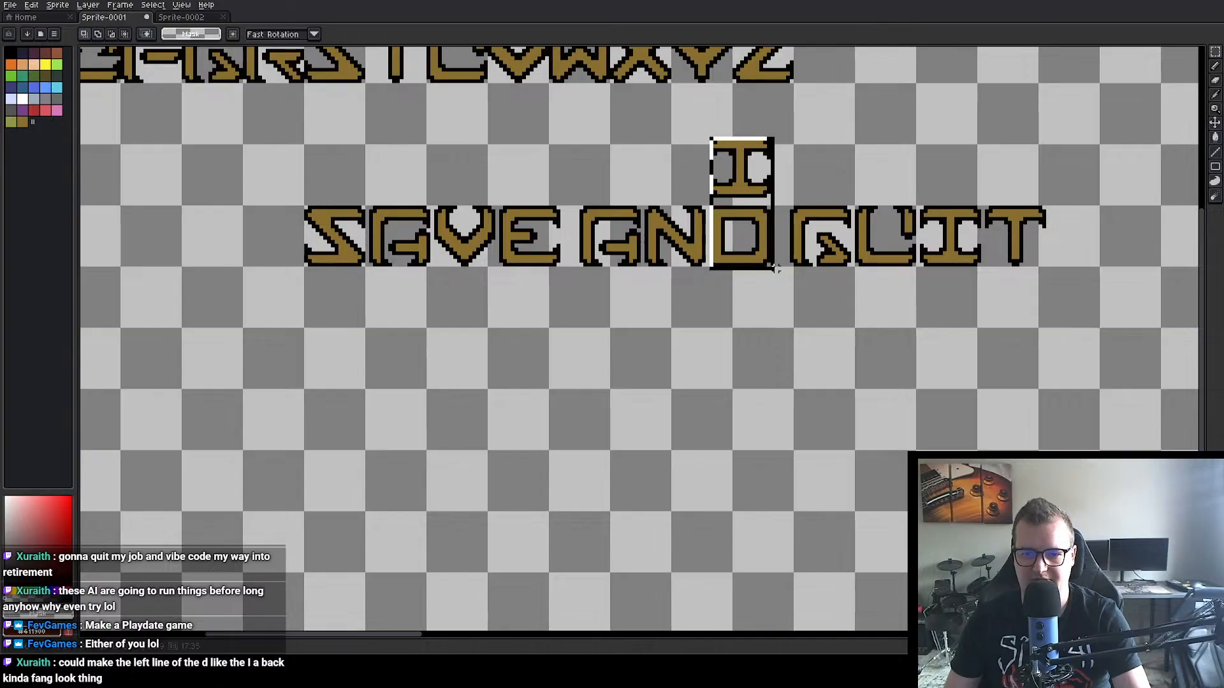
mouse_move(754, 189)
left_mouse_down()
mouse_move(755, 249)
mouse_move(754, 204)
left_mouse_up()
key("ctrl+z")
key("ctrl+c")
key("ctrl+v")
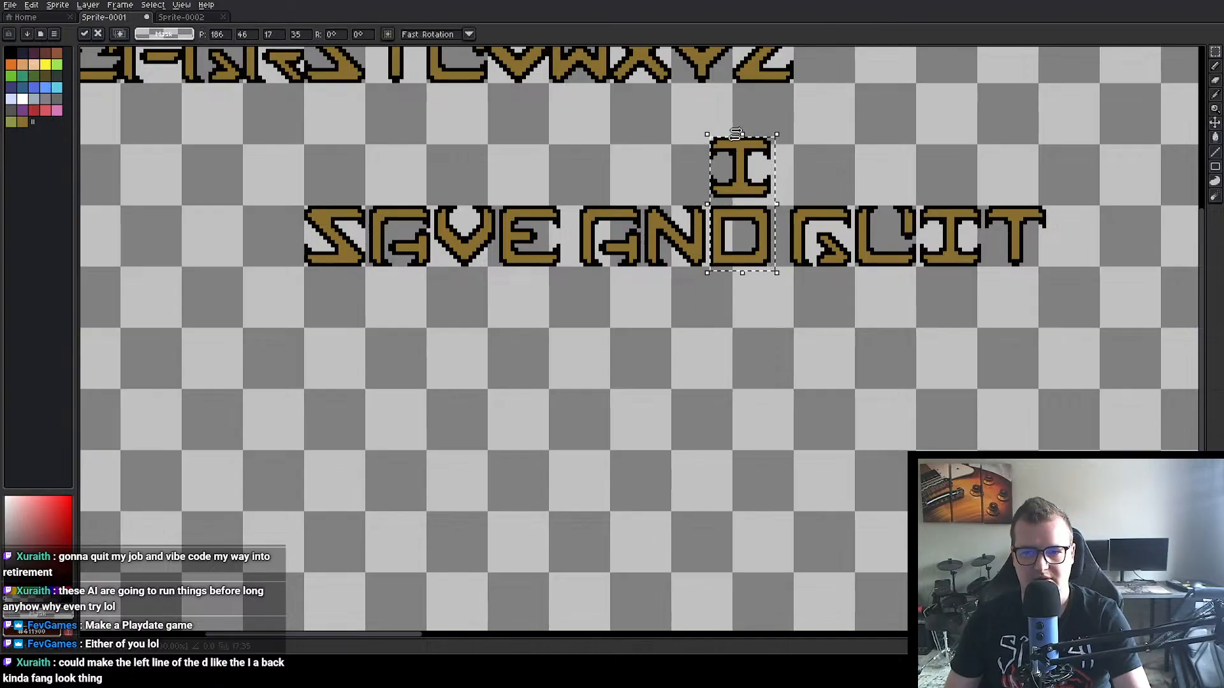
left_click_drag(738, 144, 638, 327)
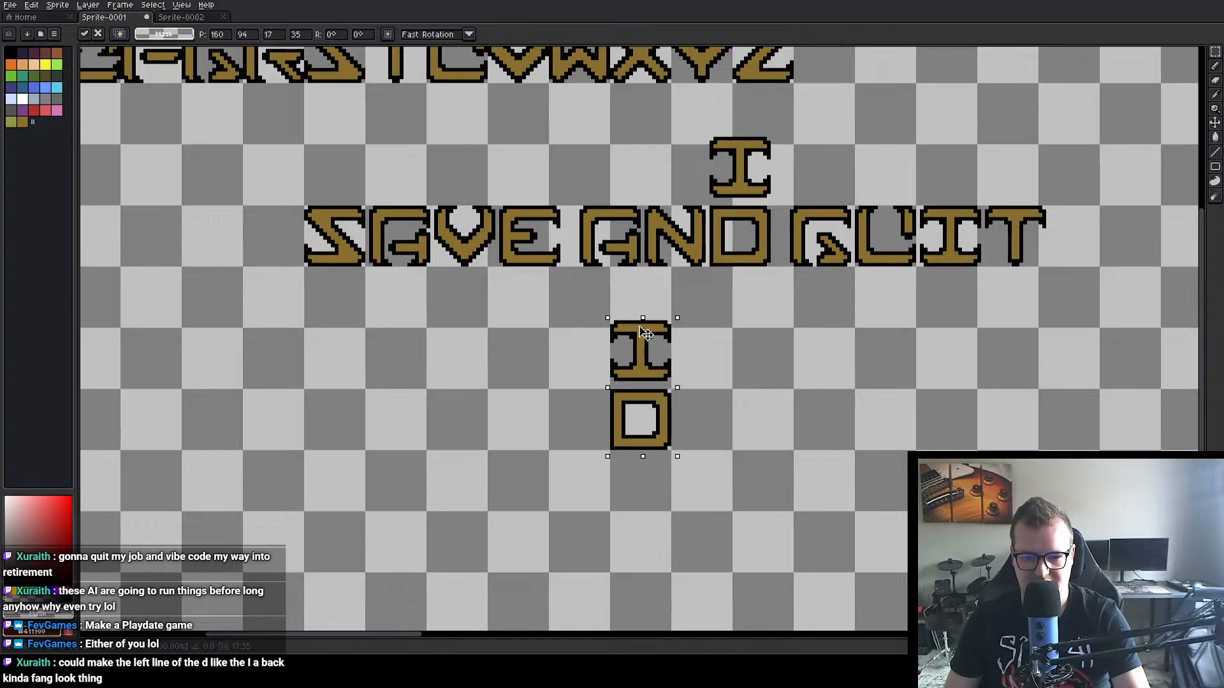
left_click(721, 401)
Step: Shift the middle section of the lower D copy's straight stem one pixel inward
scroll(698, 420, "up", 3)
scroll(675, 392, "up", 3)
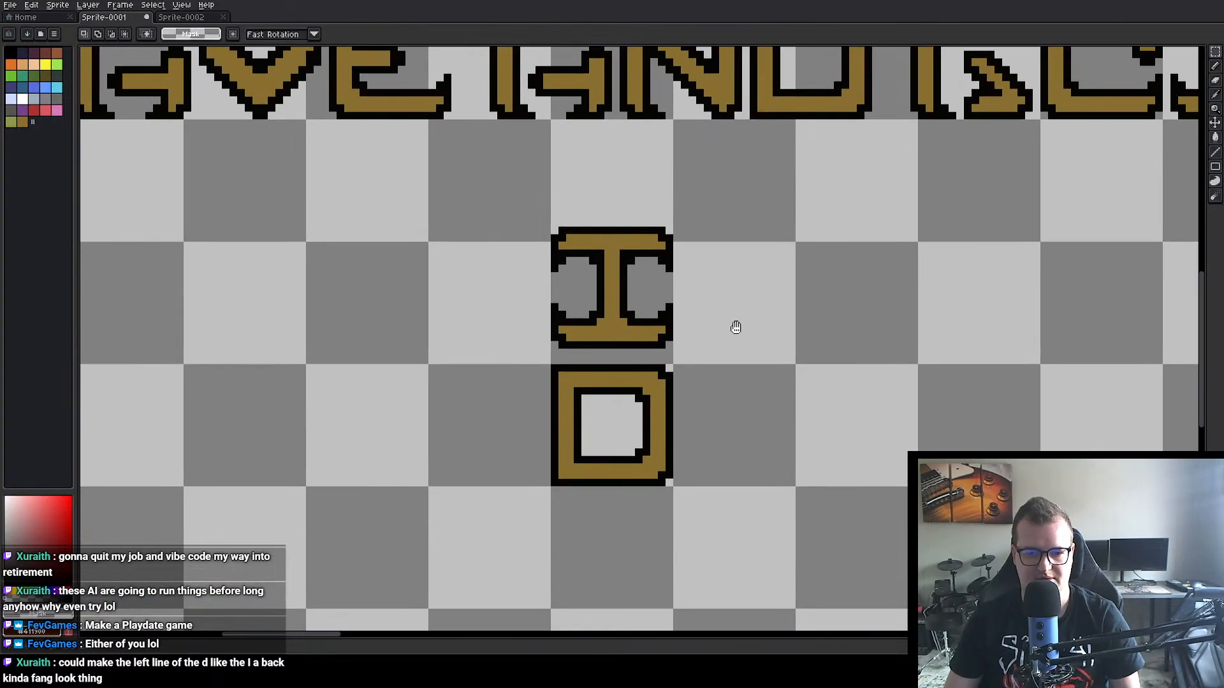
key("w")
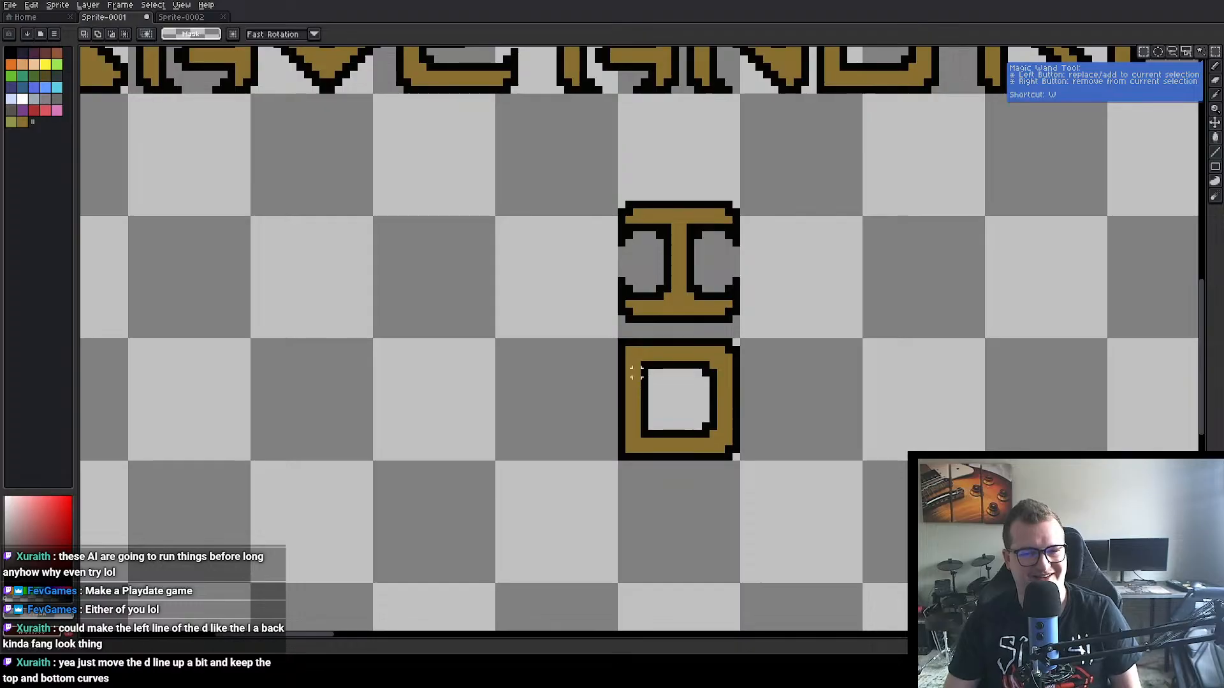
left_click_drag(622, 368, 657, 433)
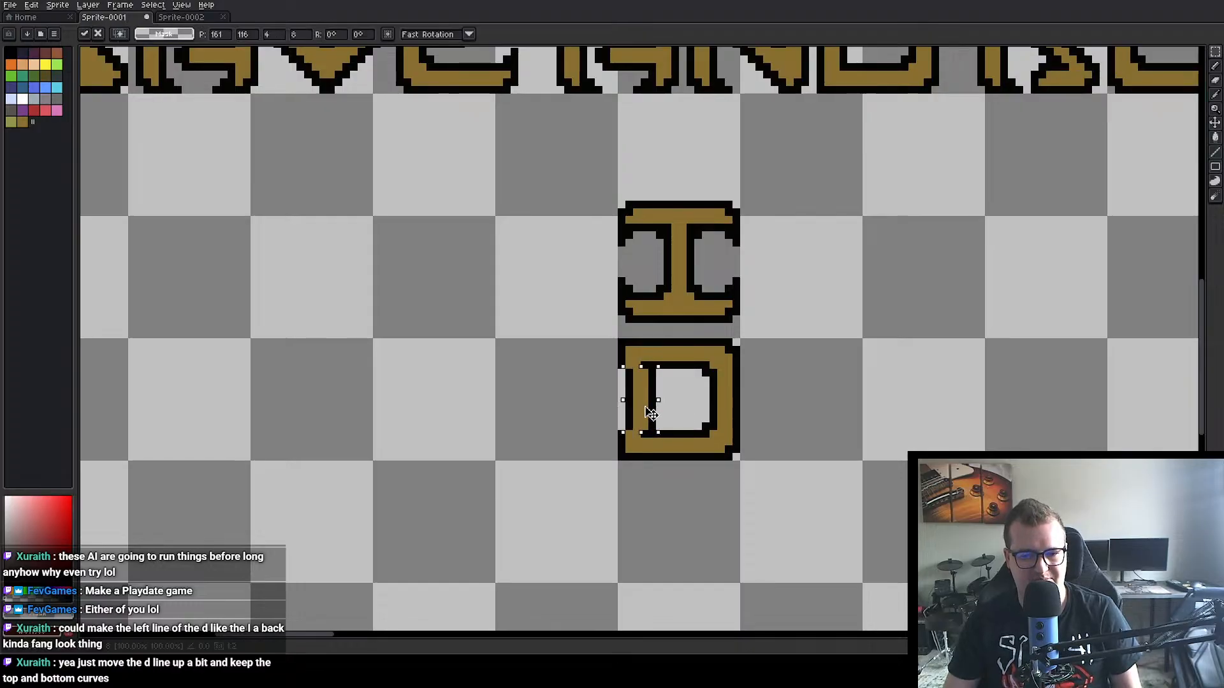
left_click(854, 369)
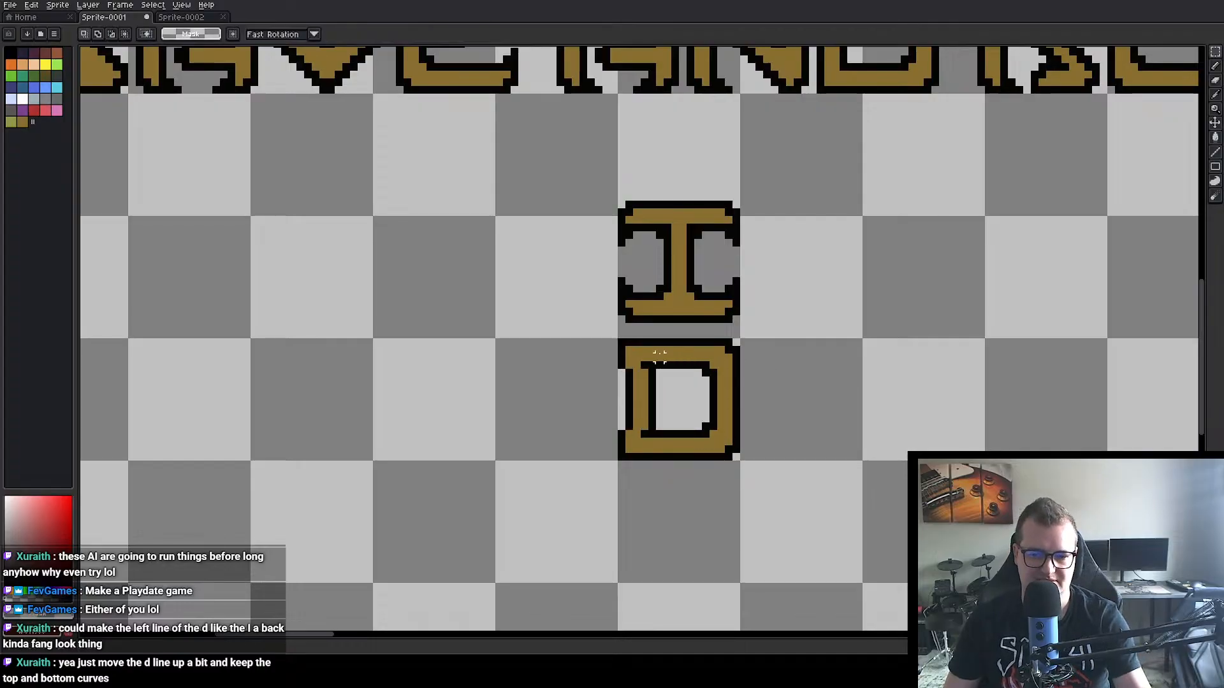
Step: Join the shifted stem to the D's upper bar with gold fill and black outline pixels using the 1 px Pencil
left_click(631, 360, "alt")
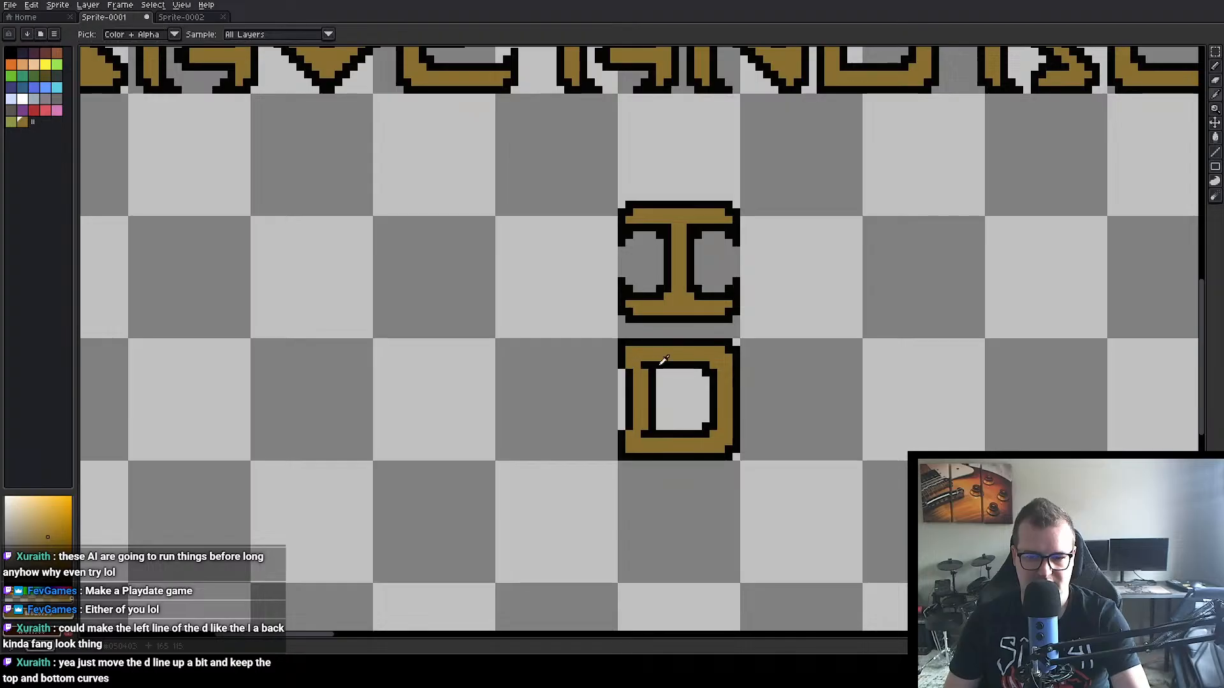
left_click(660, 364, "alt")
key("b")
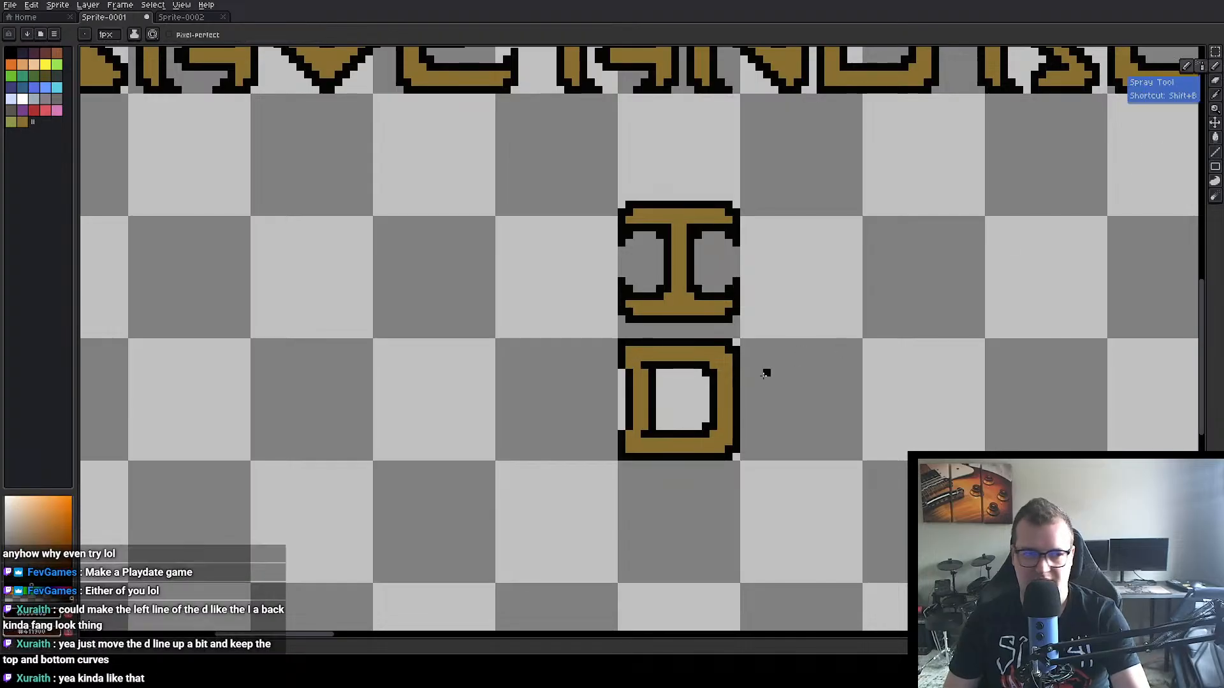
left_click(636, 358, "alt")
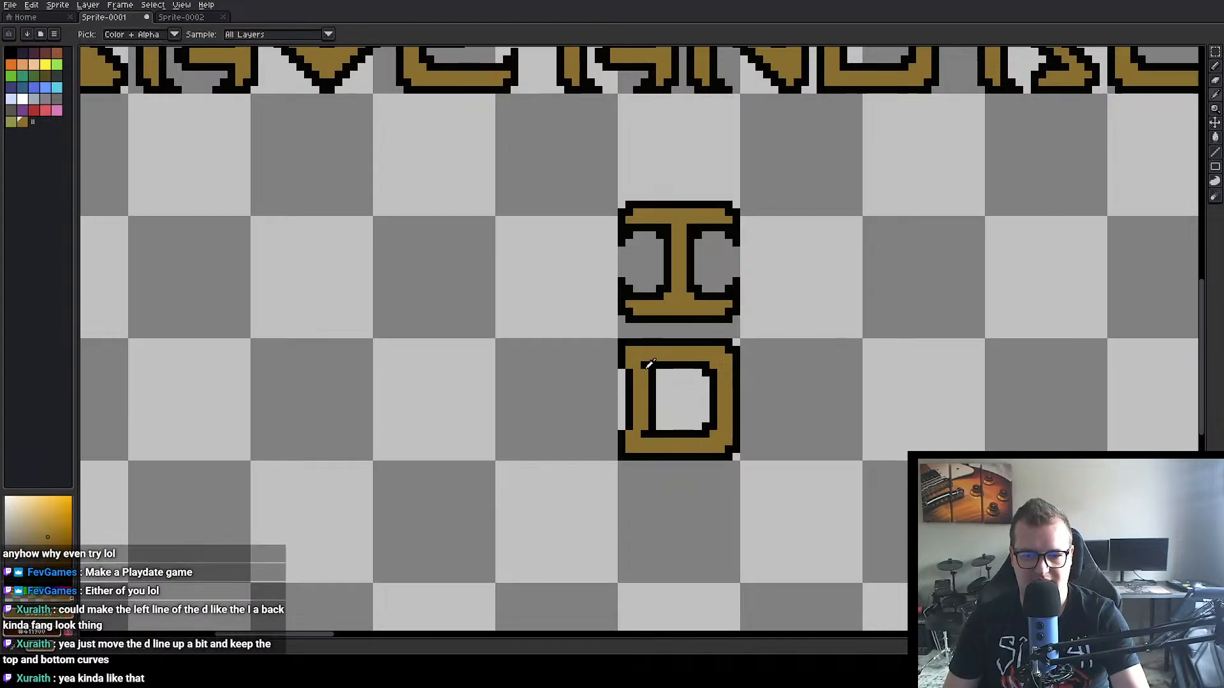
left_click_drag(644, 366, 635, 366)
left_click(622, 365, "alt")
left_click(629, 365)
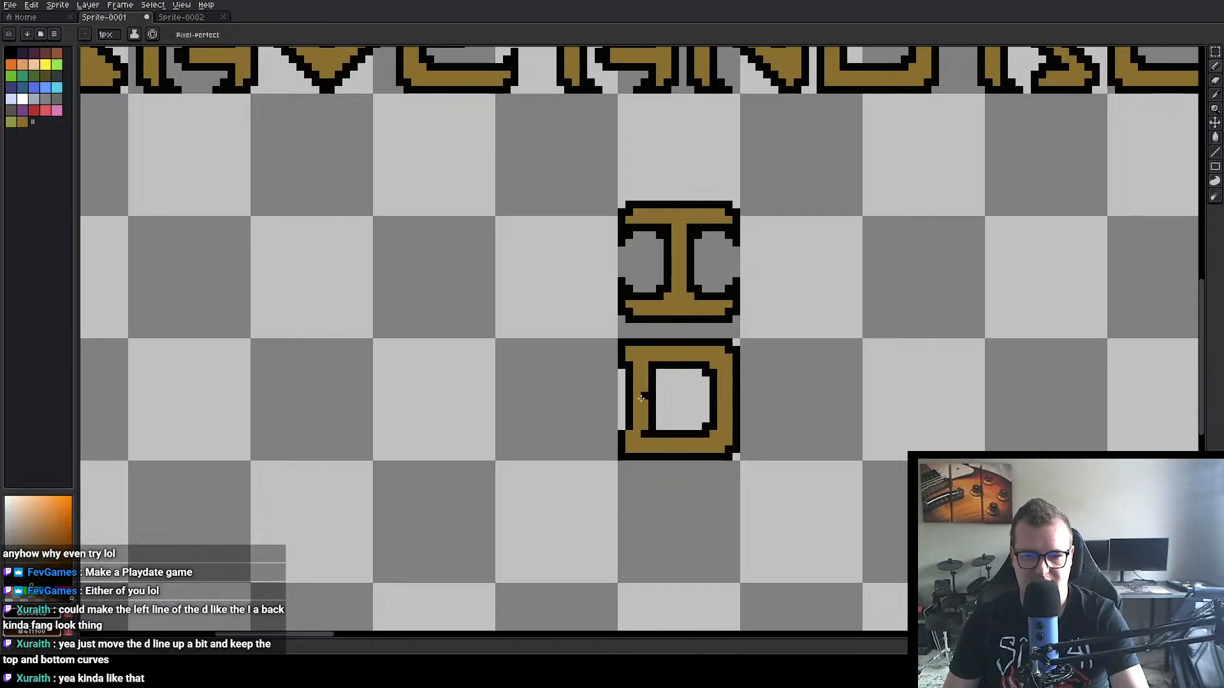
Step: Join the shifted stem to the D's lower bar with gold fill and black outline pixels, mirroring the upper corner
left_click(642, 417, "alt")
left_click(645, 434)
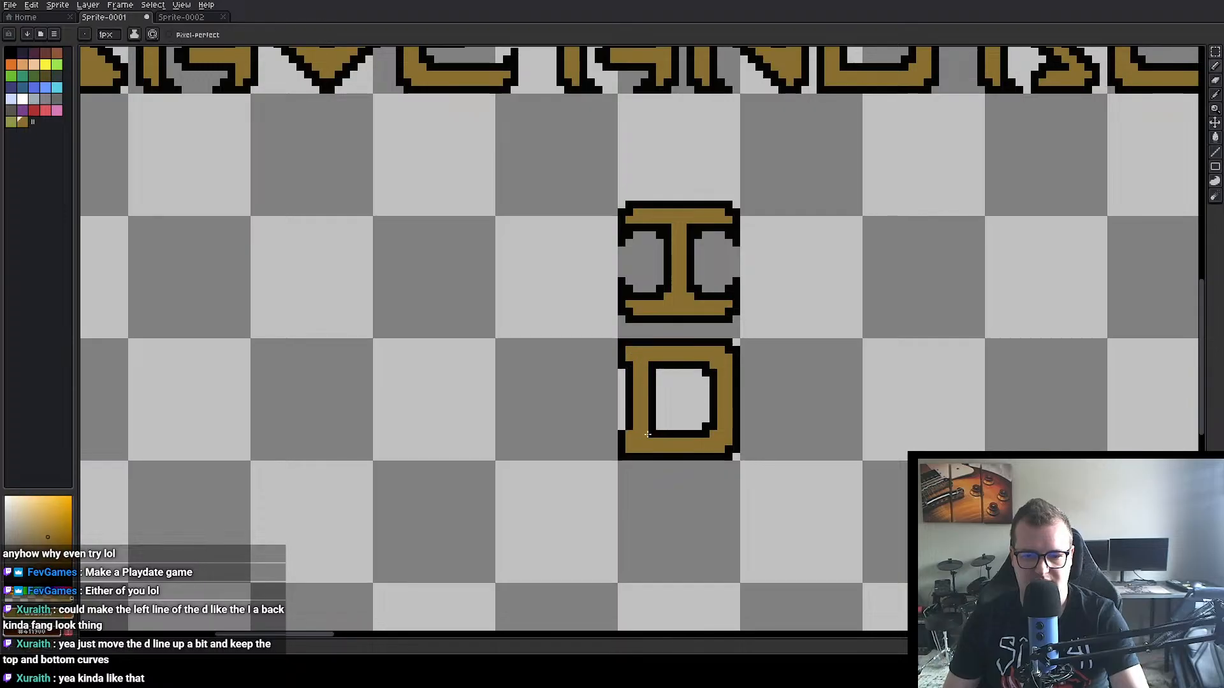
left_click(631, 422, "alt")
left_click(629, 434)
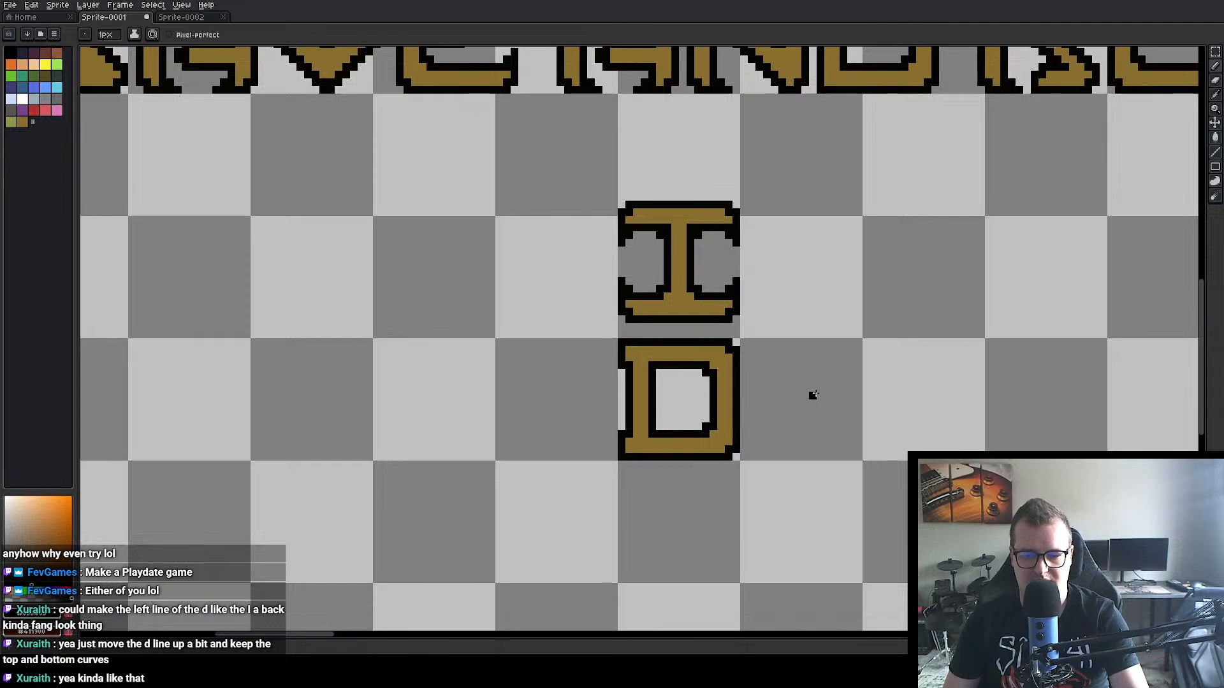
scroll(813, 395, "down", 2)
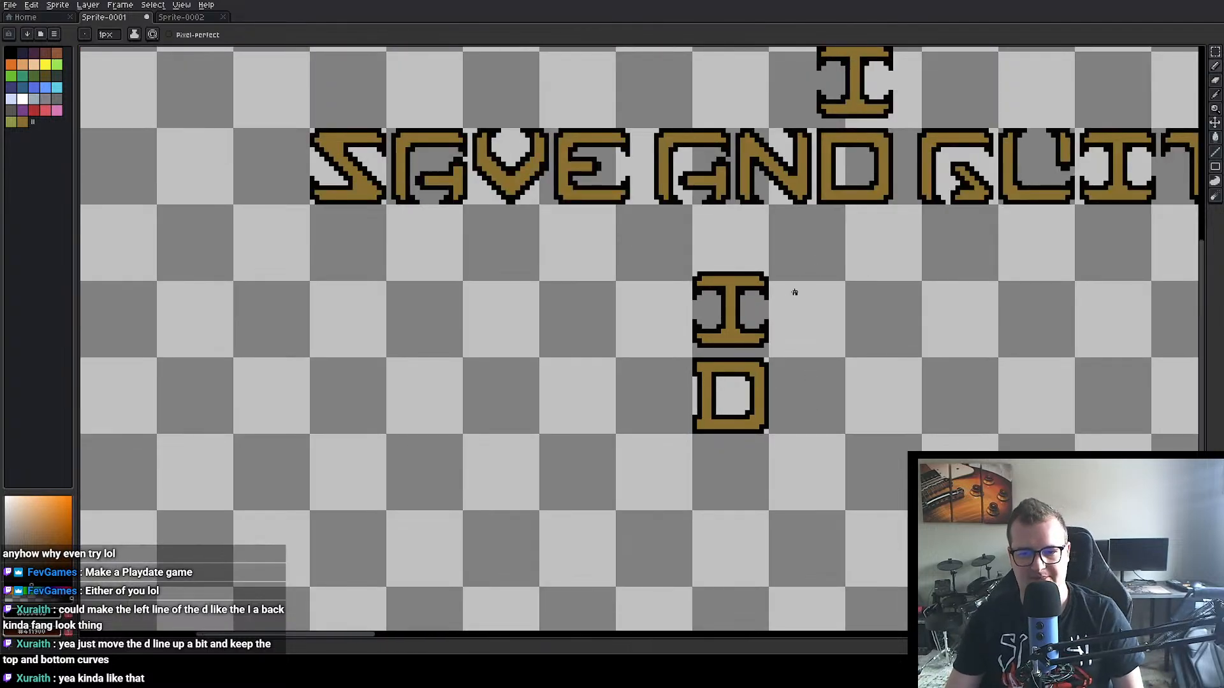
scroll(814, 382, "up", 2)
scroll(816, 380, "down", 1)
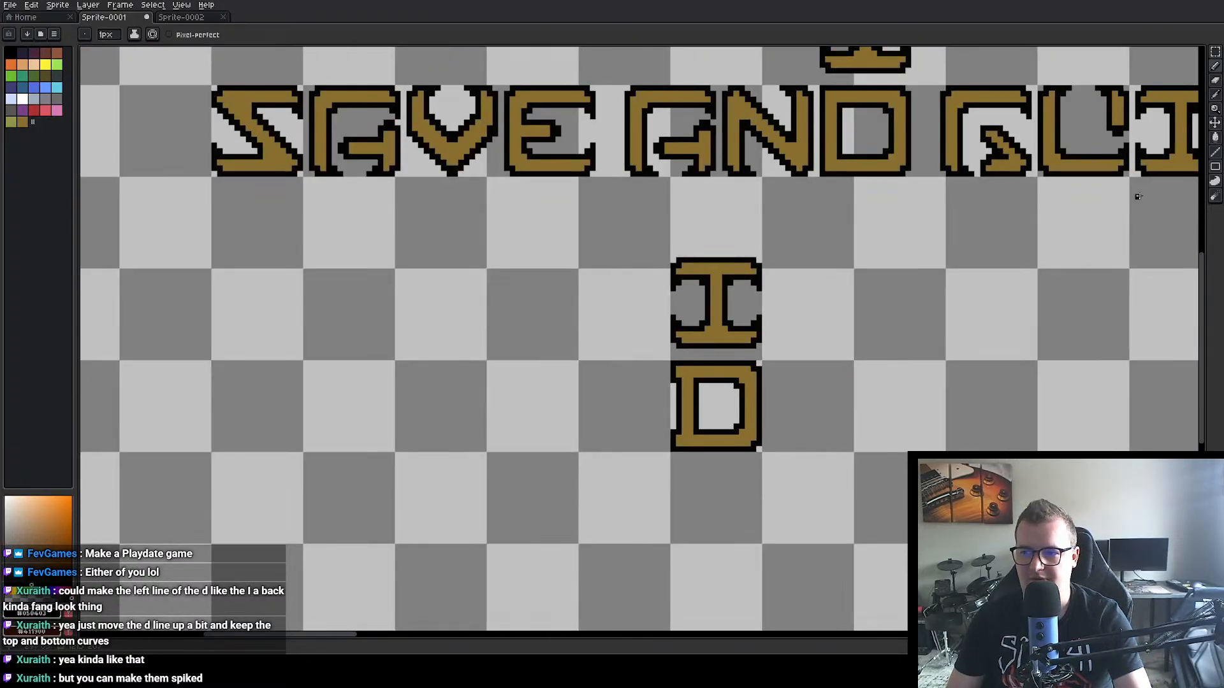
Step: Shift the middle section of the lower D copy's stem further inward, away from the serif tips
left_click(1215, 52)
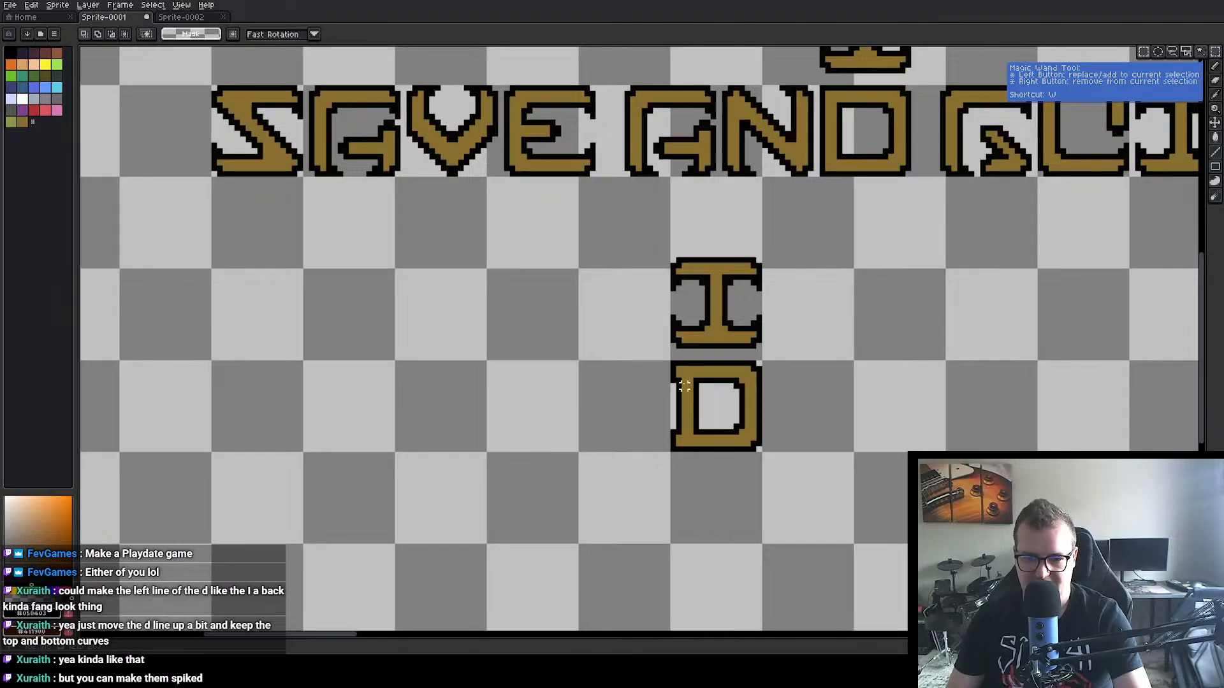
mouse_move(674, 376)
left_mouse_down()
mouse_move(701, 437)
mouse_move(703, 416)
left_mouse_up()
left_click(778, 410)
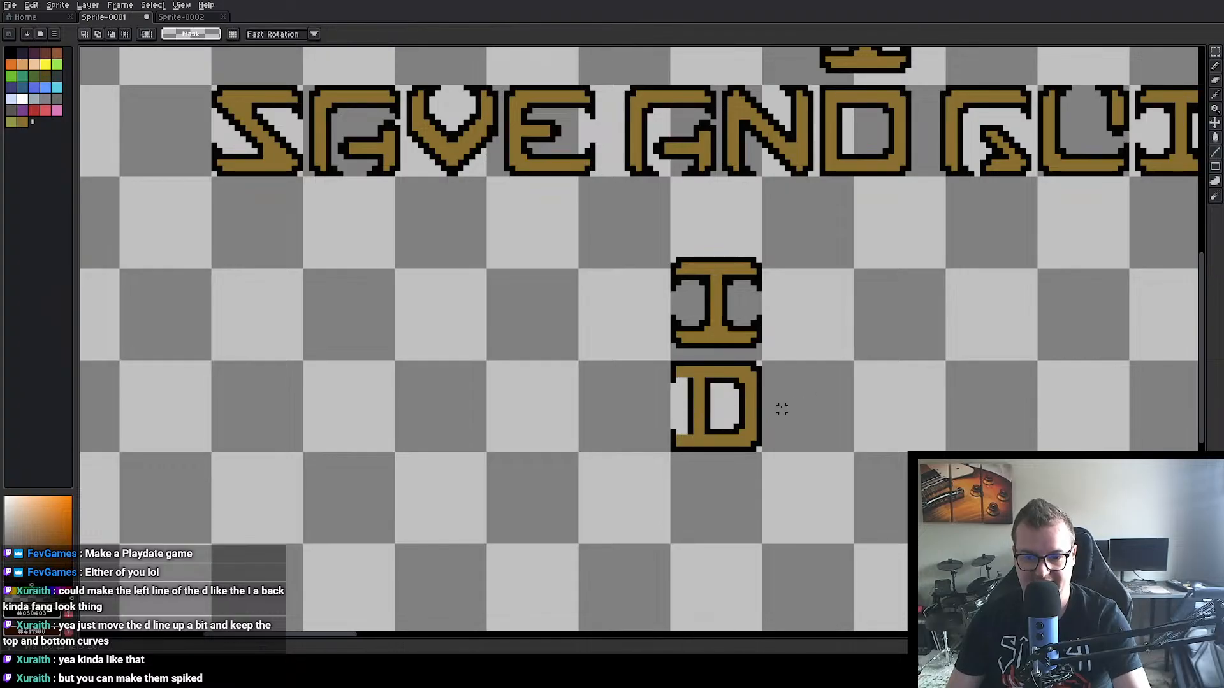
Step: Add black outline pixels to the D copy's upper and lower serif tips, forming inward-pointing spikes like the I's
scroll(779, 411, "up", 1)
key("b")
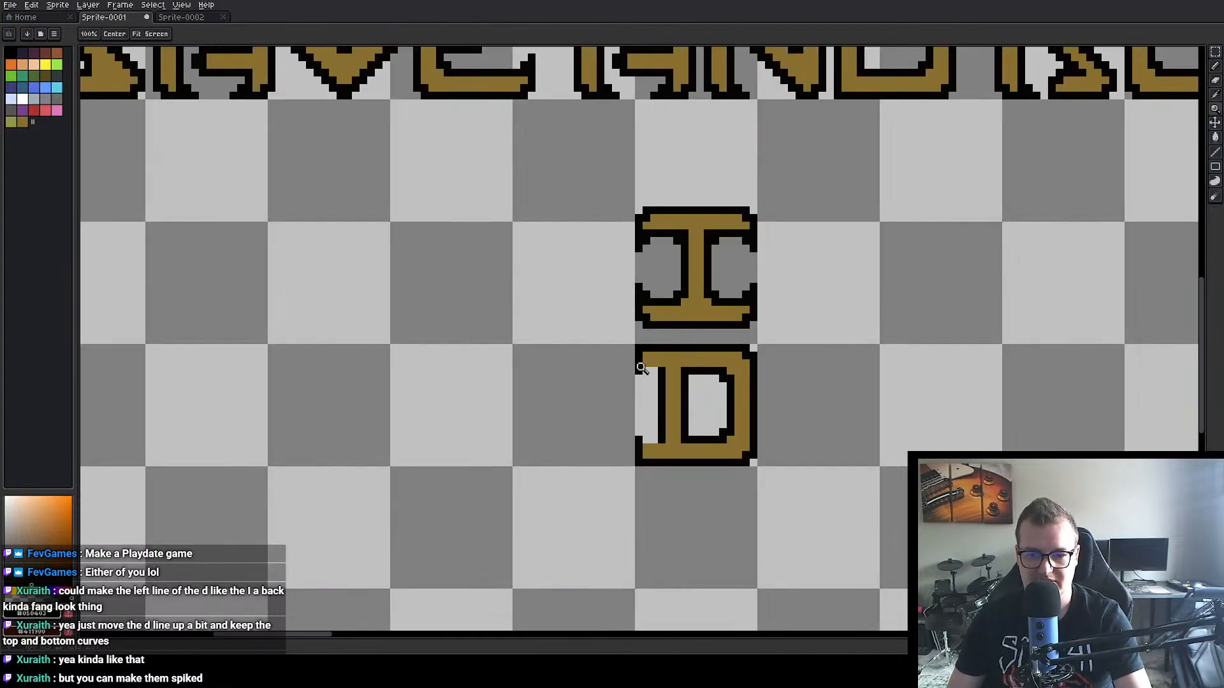
key("i")
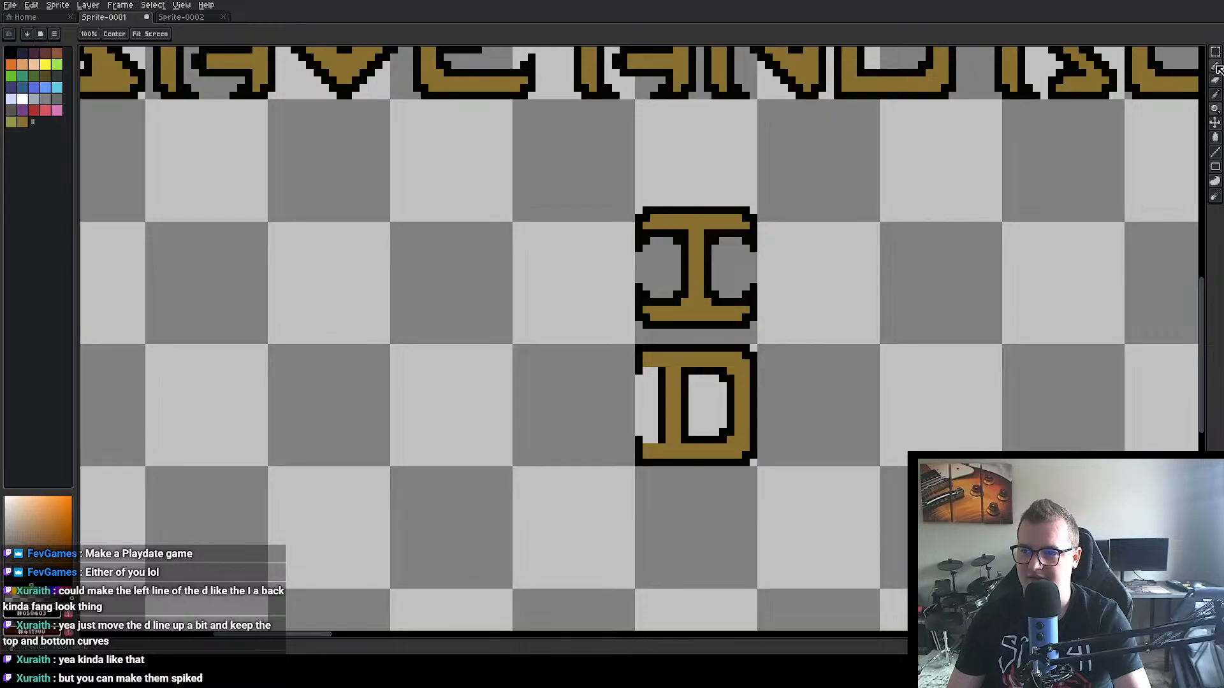
left_click(1215, 66)
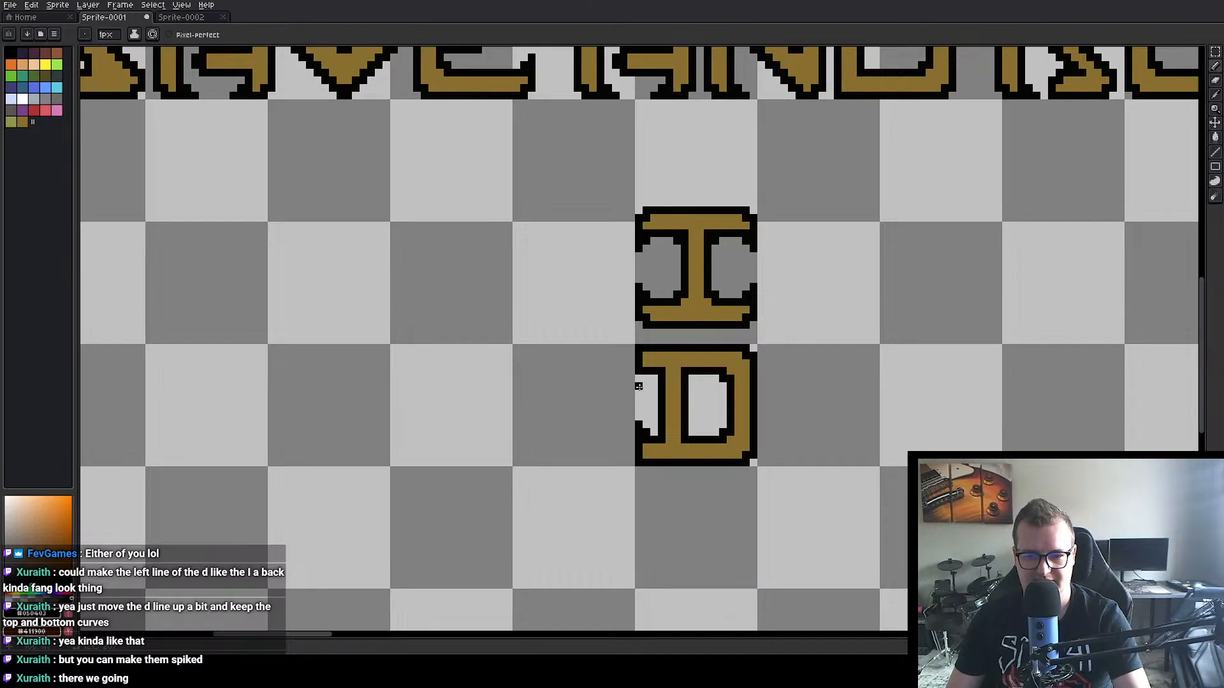
scroll(952, 401, "down", 1)
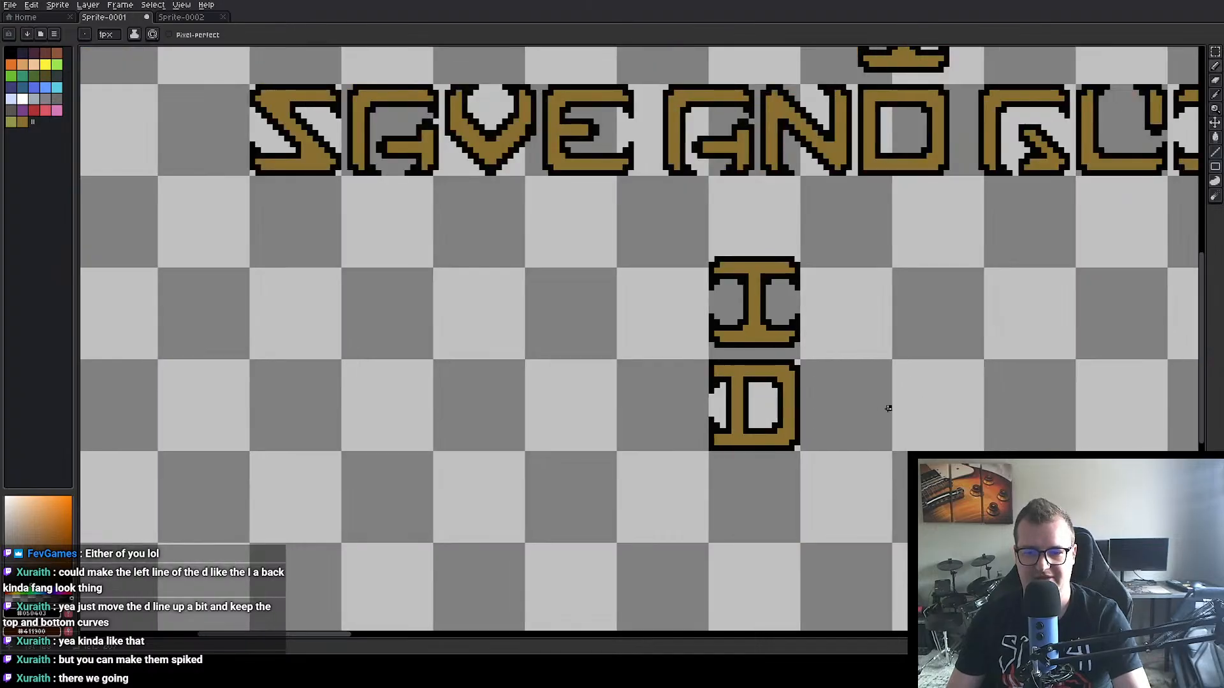
left_click_drag(883, 408, 832, 384)
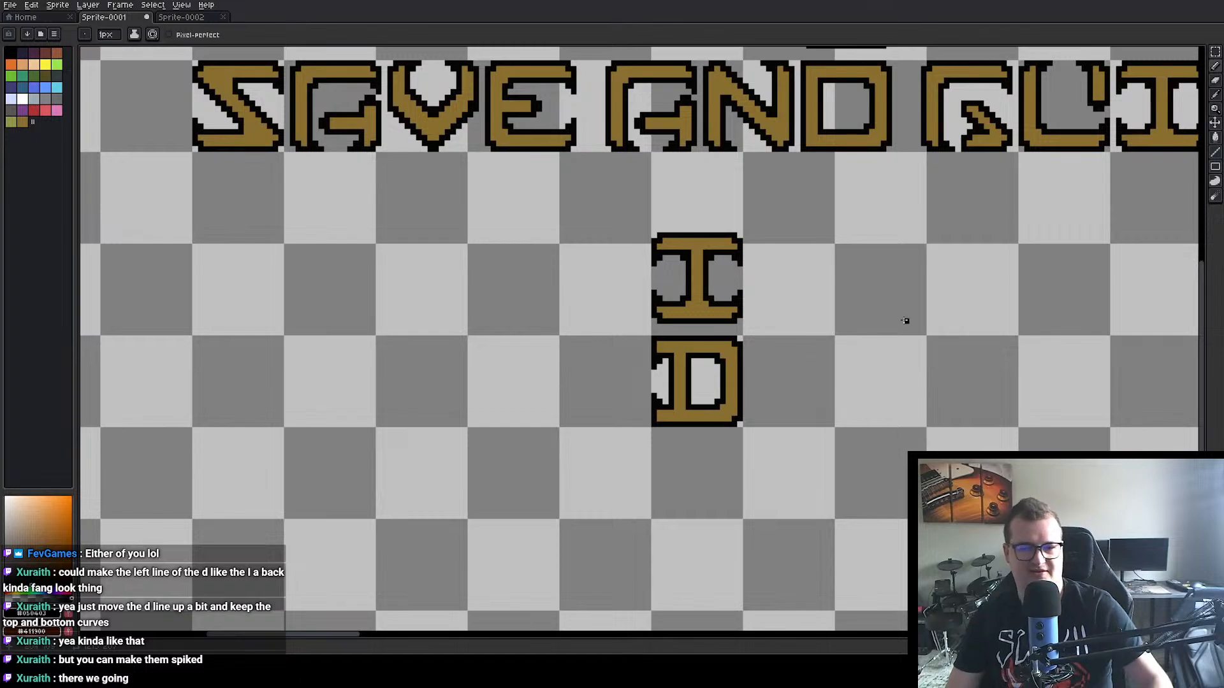
Step: Delete the old D from the word AND in the SAVE AND QUIT lettering
left_click_drag(912, 323, 888, 388)
left_click(1215, 53)
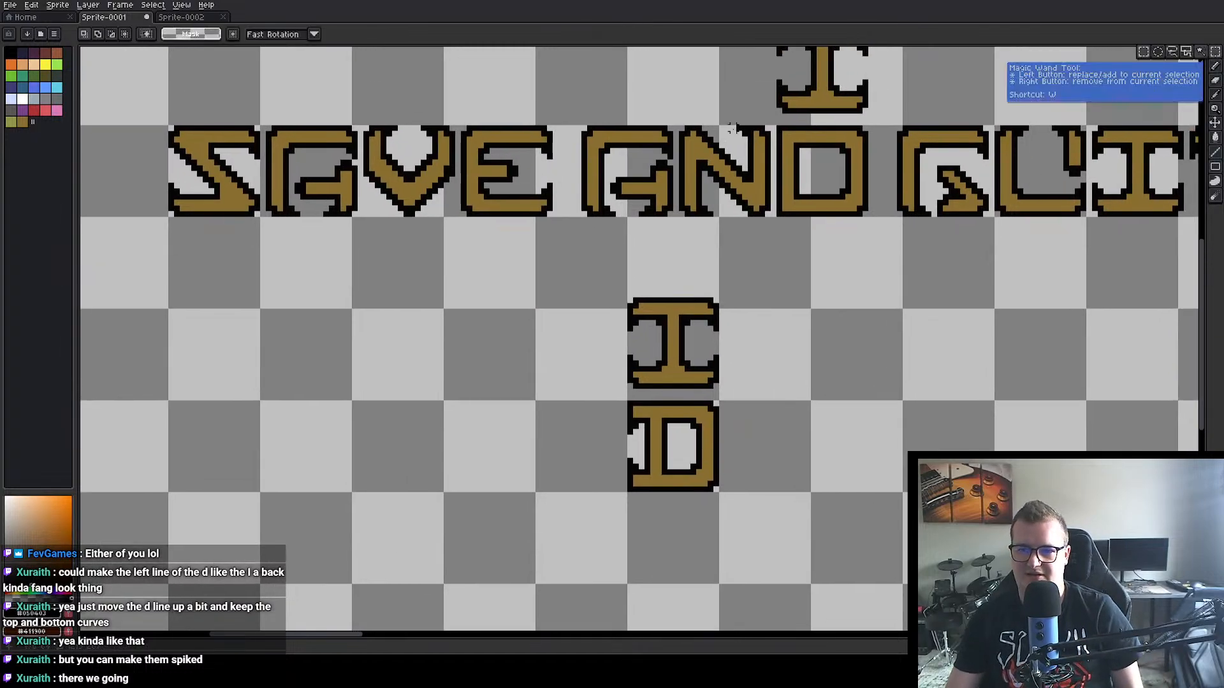
left_click_drag(777, 126, 864, 213)
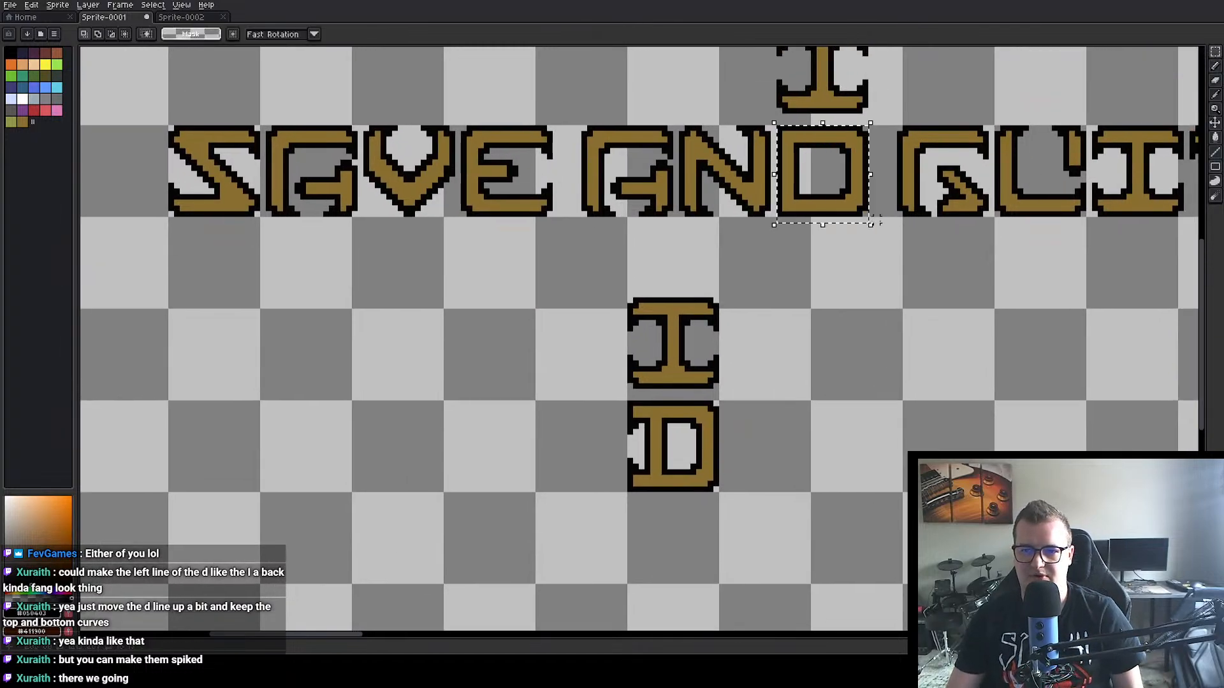
key("Delete")
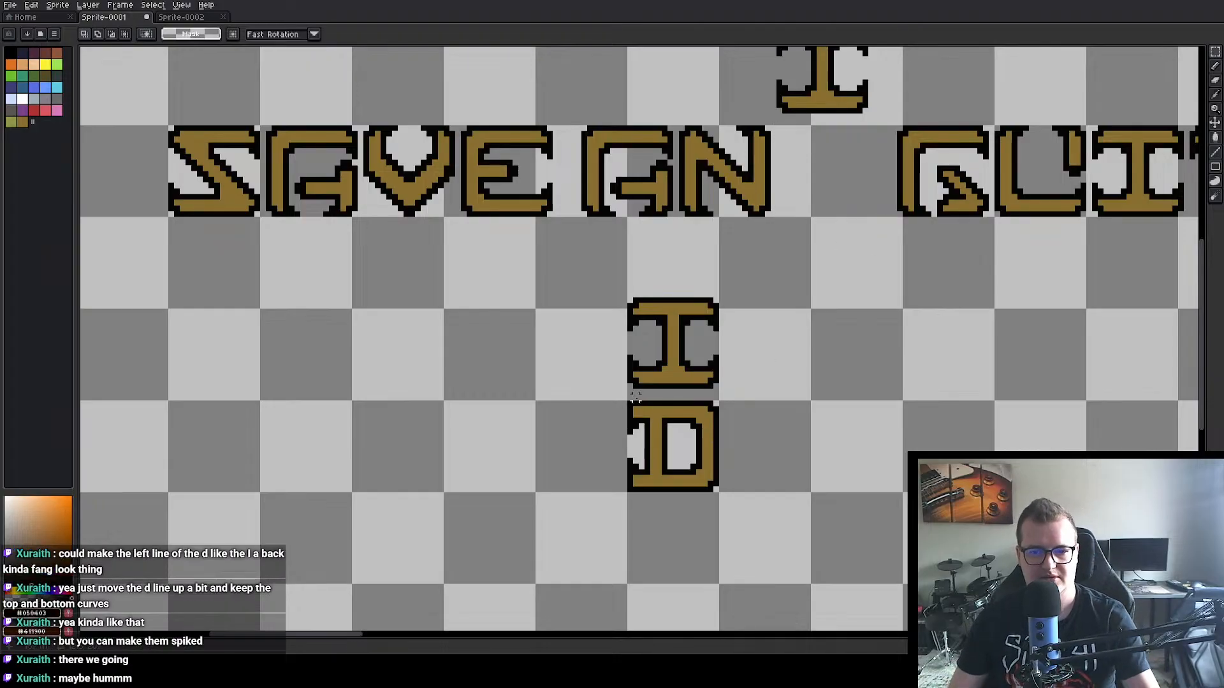
Step: Erase the outer corner pixels at the serif side of the redesigned D with the transparent colour, rounding both corners
scroll(647, 408, "up", 1)
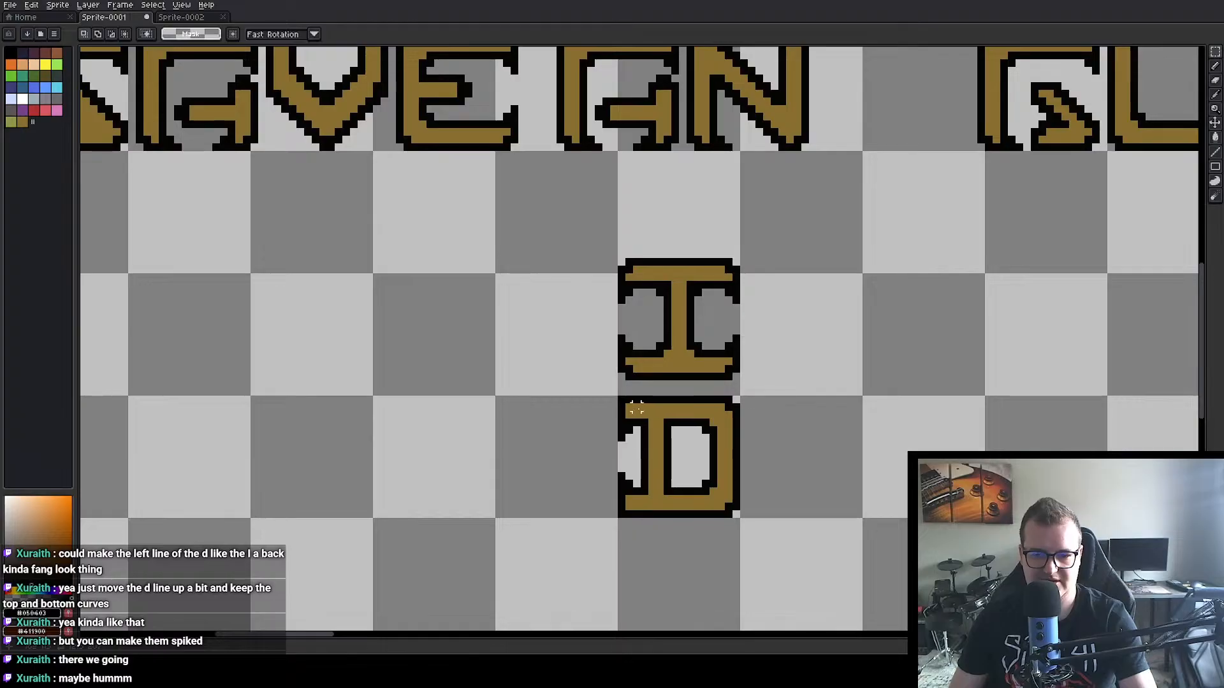
left_click(623, 392, "alt")
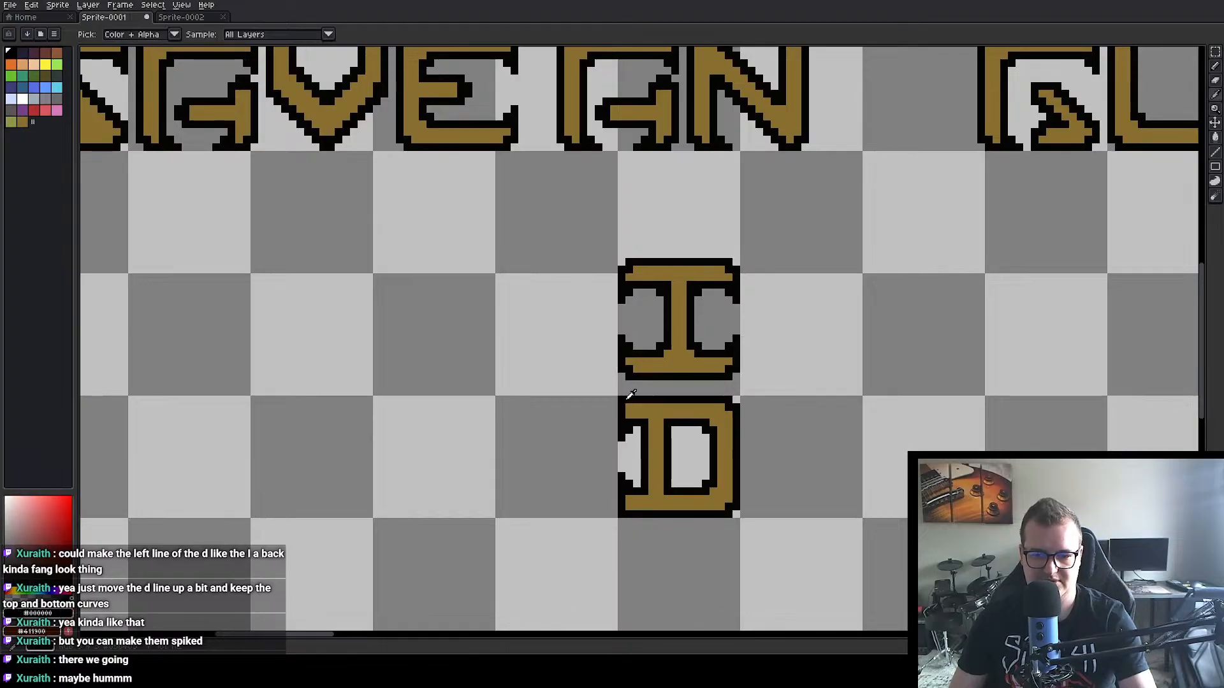
left_click(1215, 66)
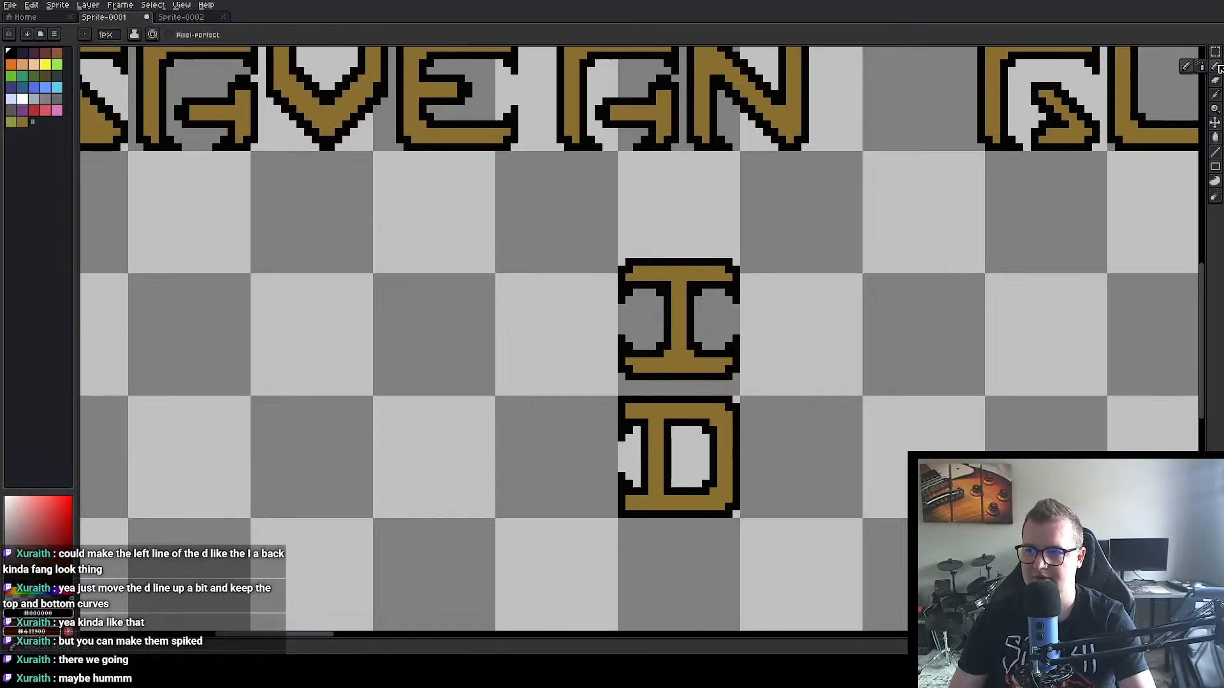
left_click(626, 404)
left_click(628, 507)
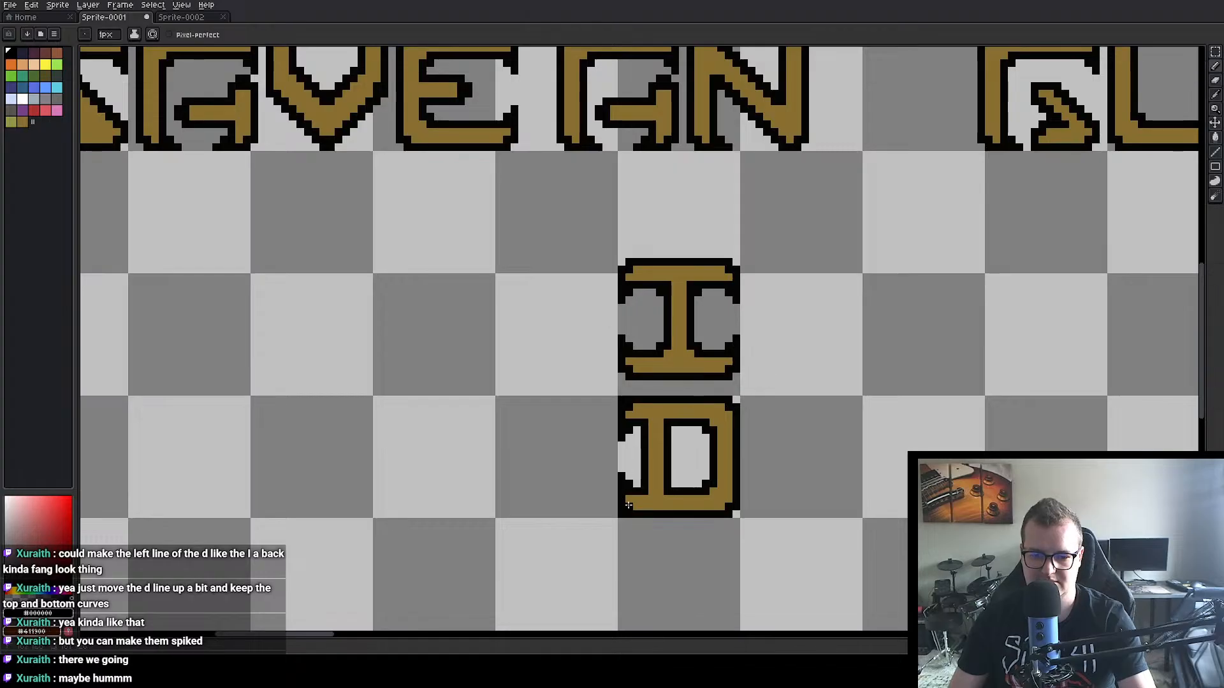
key("alt")
left_click(636, 471, "alt")
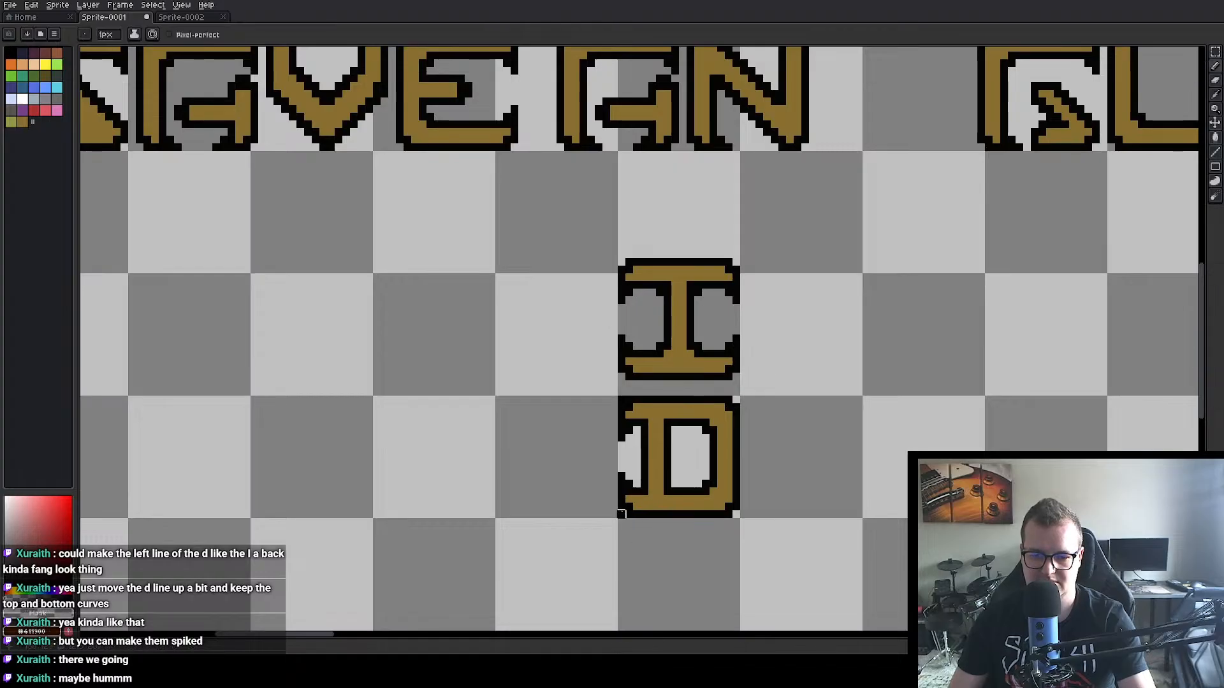
left_click(622, 515)
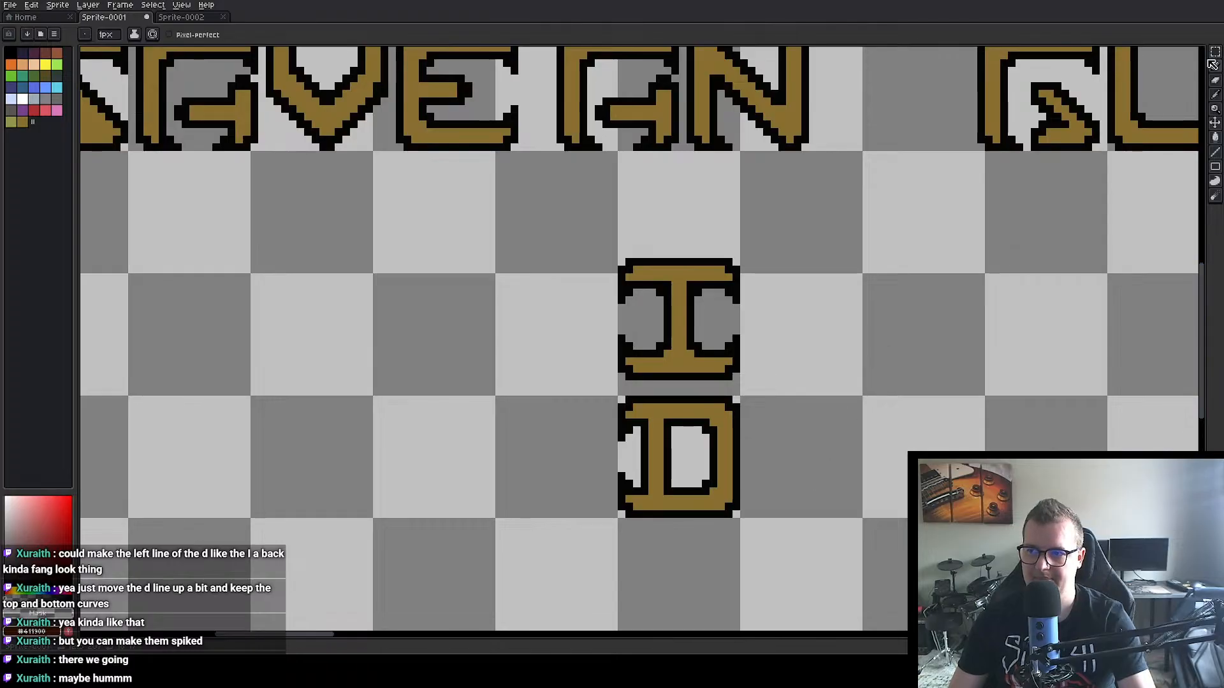
Step: Copy the redesigned 16 x 16 px D into the gap after AN in the SAVE AND QUIT lettering
left_click(1215, 51)
left_click_drag(613, 395, 740, 517)
key("ctrl+c")
key("ctrl+v")
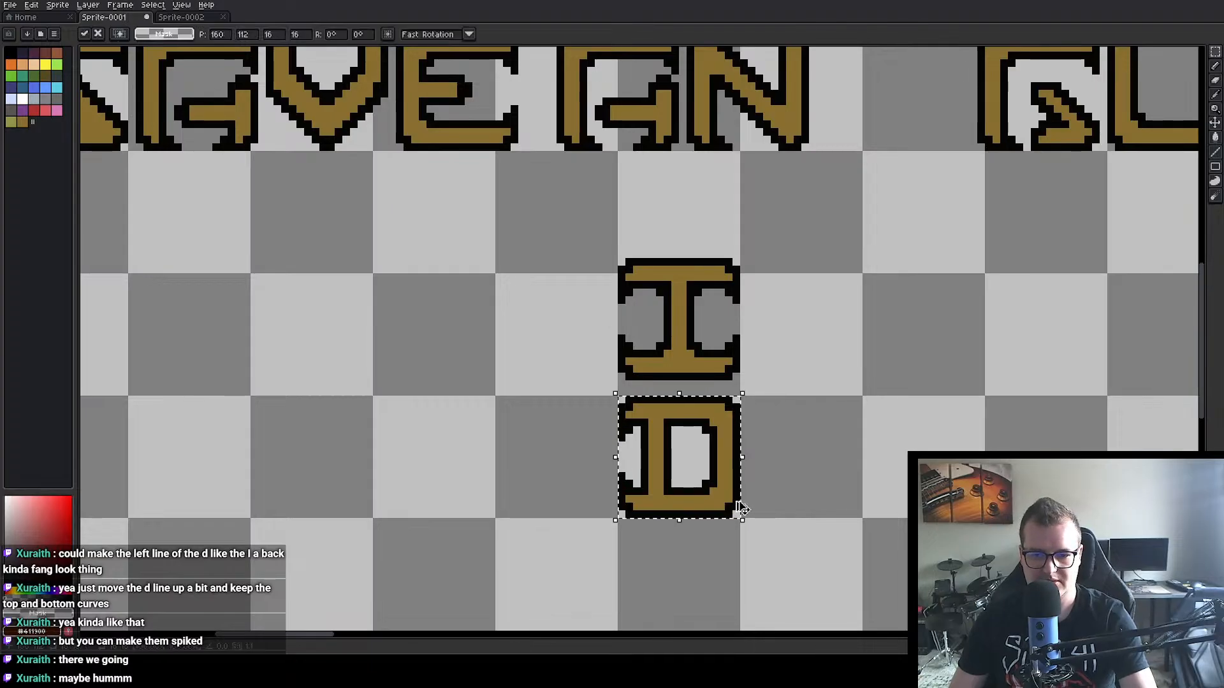
left_click_drag(824, 322, 779, 422)
left_click_drag(655, 552, 852, 186)
left_click(830, 358)
scroll(936, 309, "down", 2)
left_click_drag(944, 343, 748, 382)
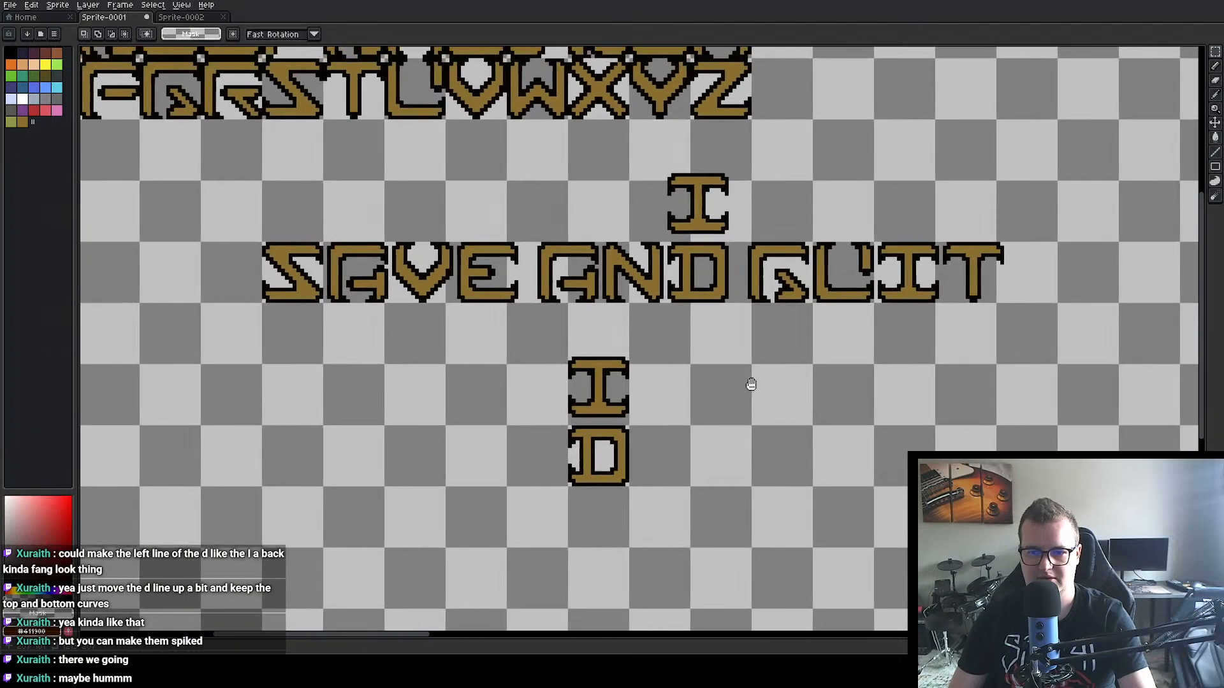
Step: Delete the old D from its cell between C and E in the alphabet's first row
scroll(758, 384, "down", 1)
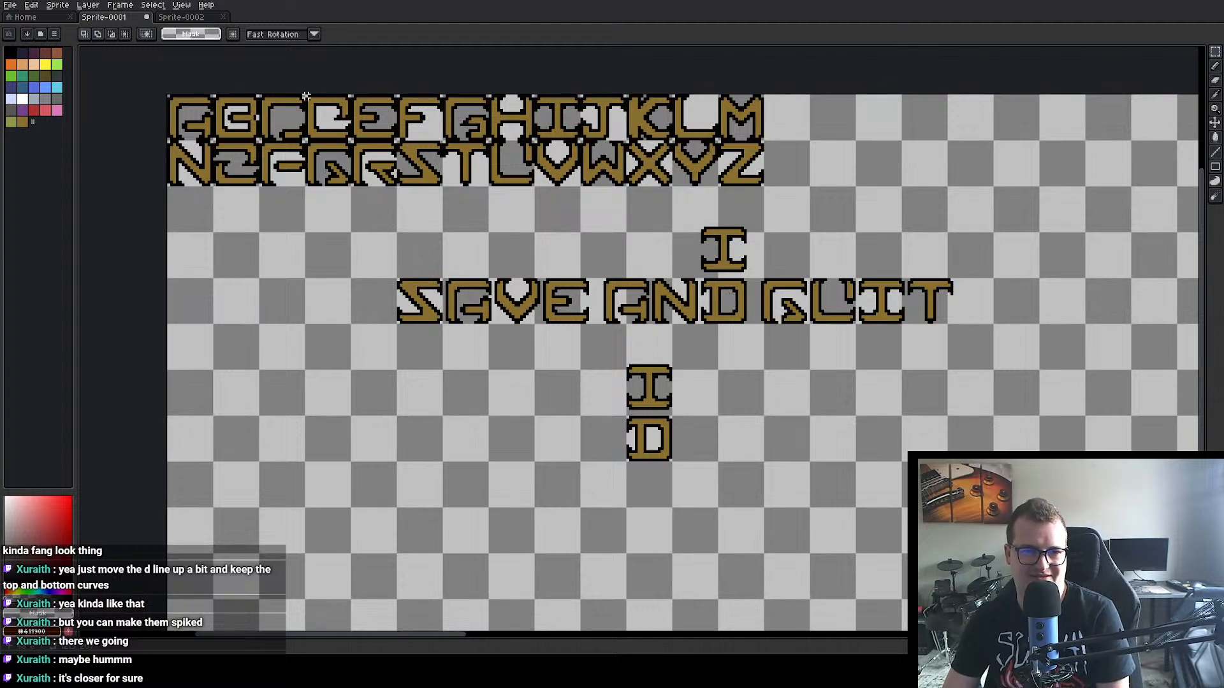
scroll(308, 95, "up", 3)
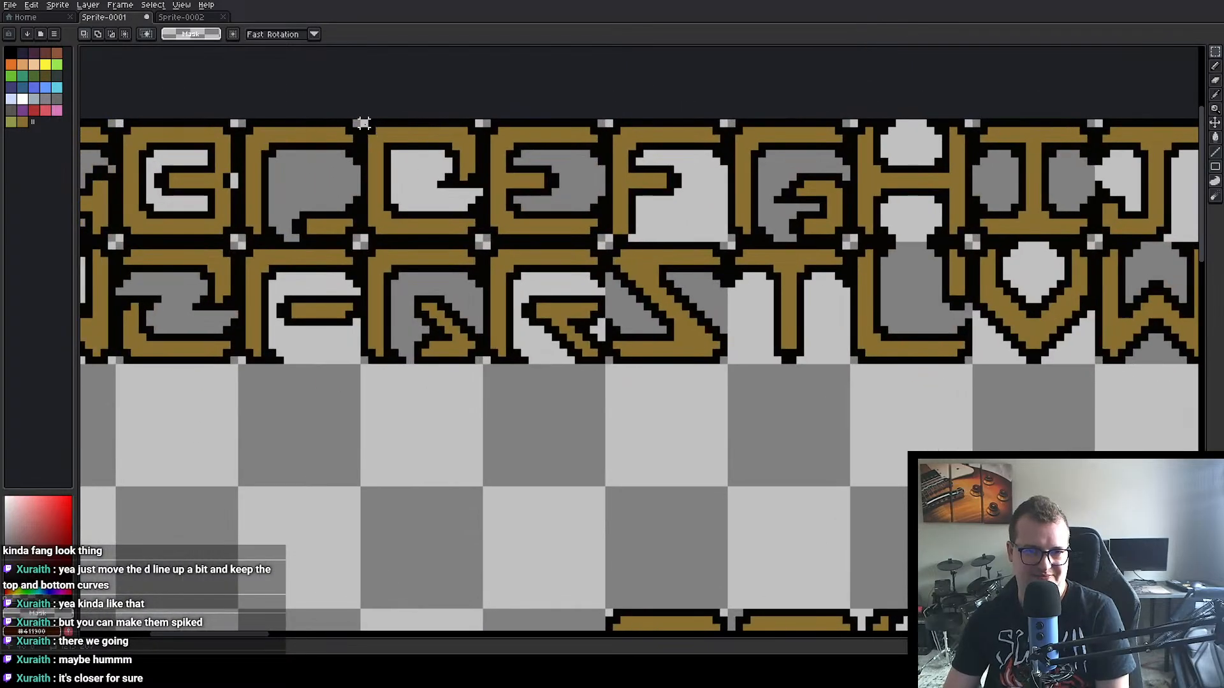
left_click_drag(361, 123, 479, 240)
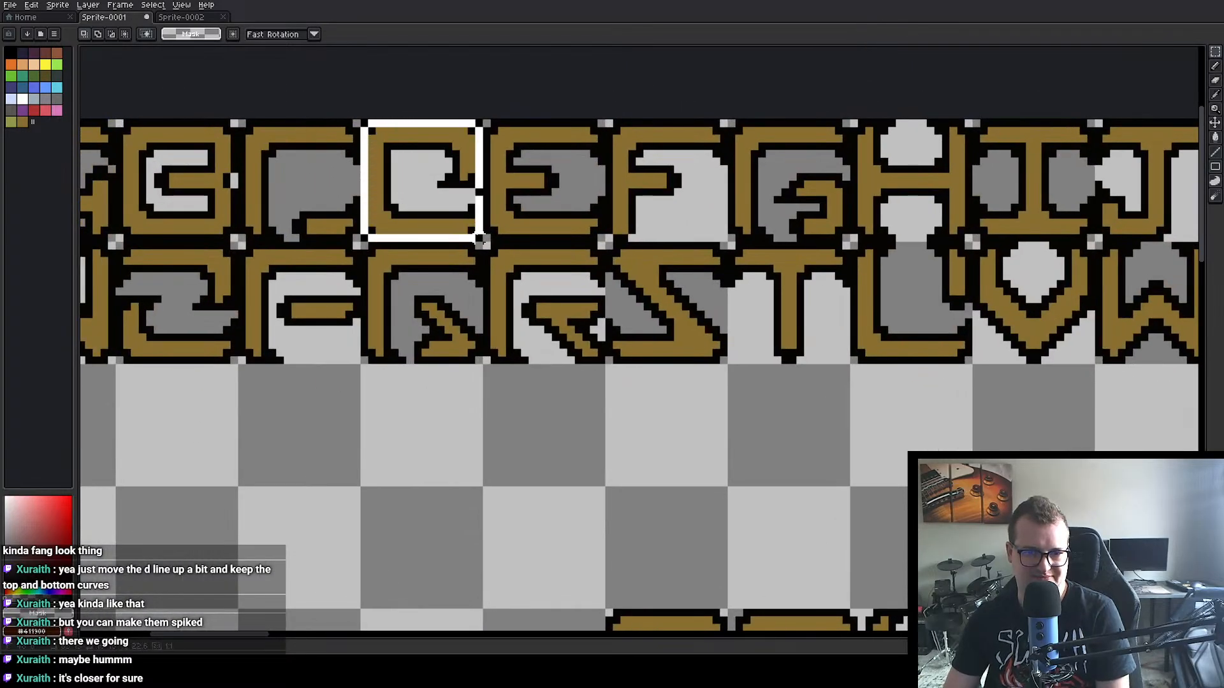
key("Delete")
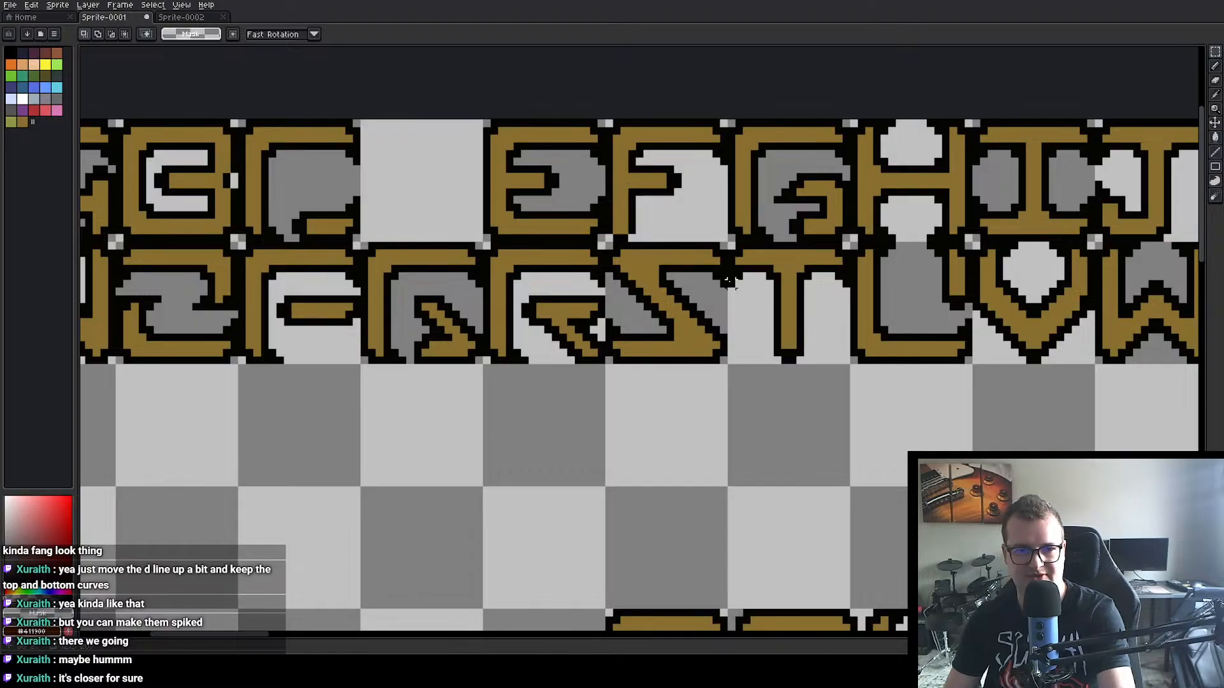
Step: Copy the redesigned D from the lettering into the empty cell between C and E in the alphabet
scroll(730, 280, "down", 3)
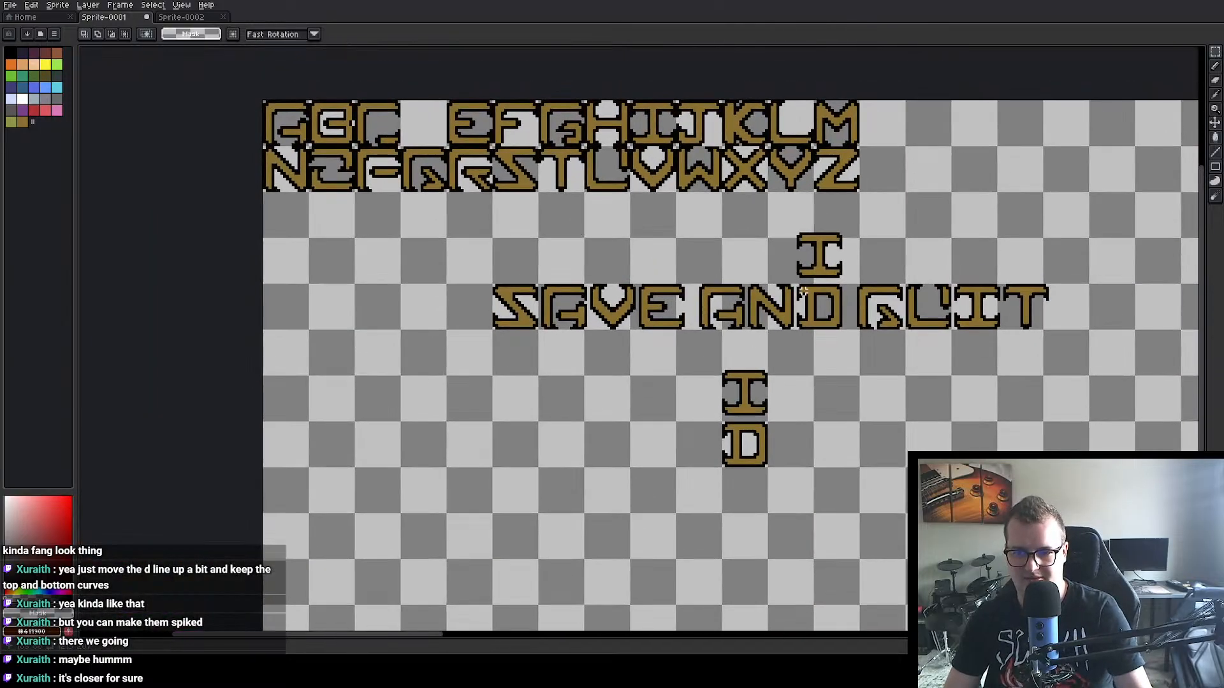
left_click_drag(798, 284, 845, 330)
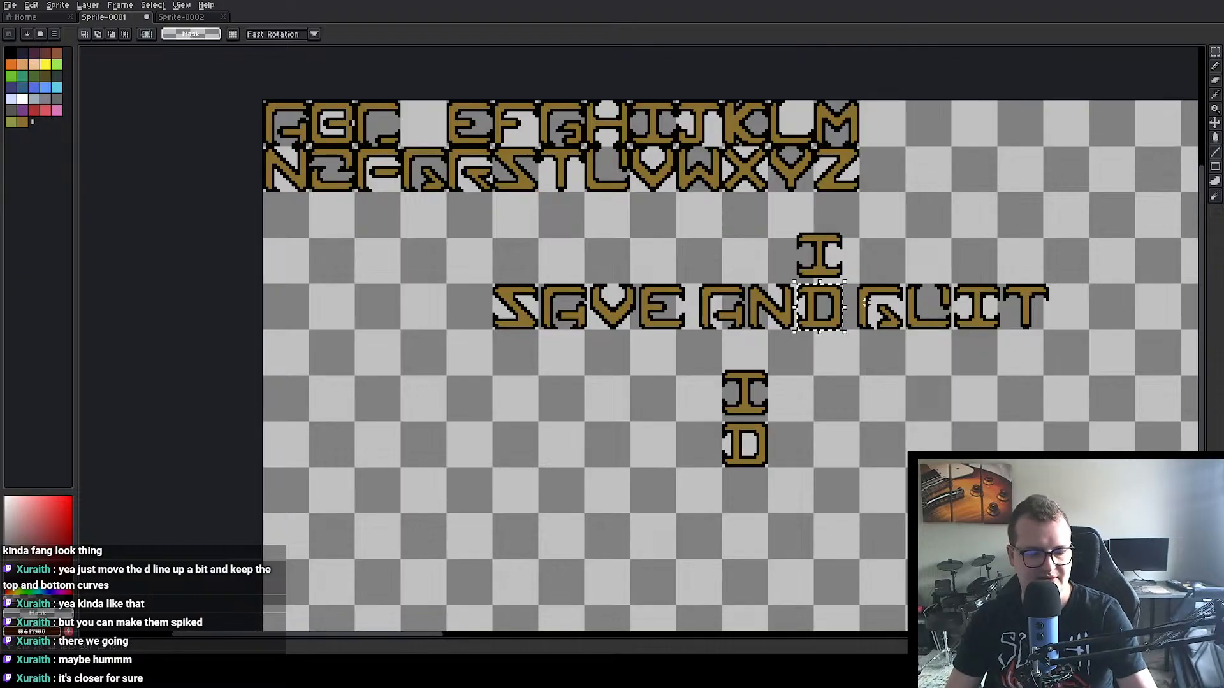
key("ctrl+c")
key("ctrl+v")
left_click_drag(741, 247, 438, 125)
left_click(407, 228)
scroll(407, 229, "up", 1)
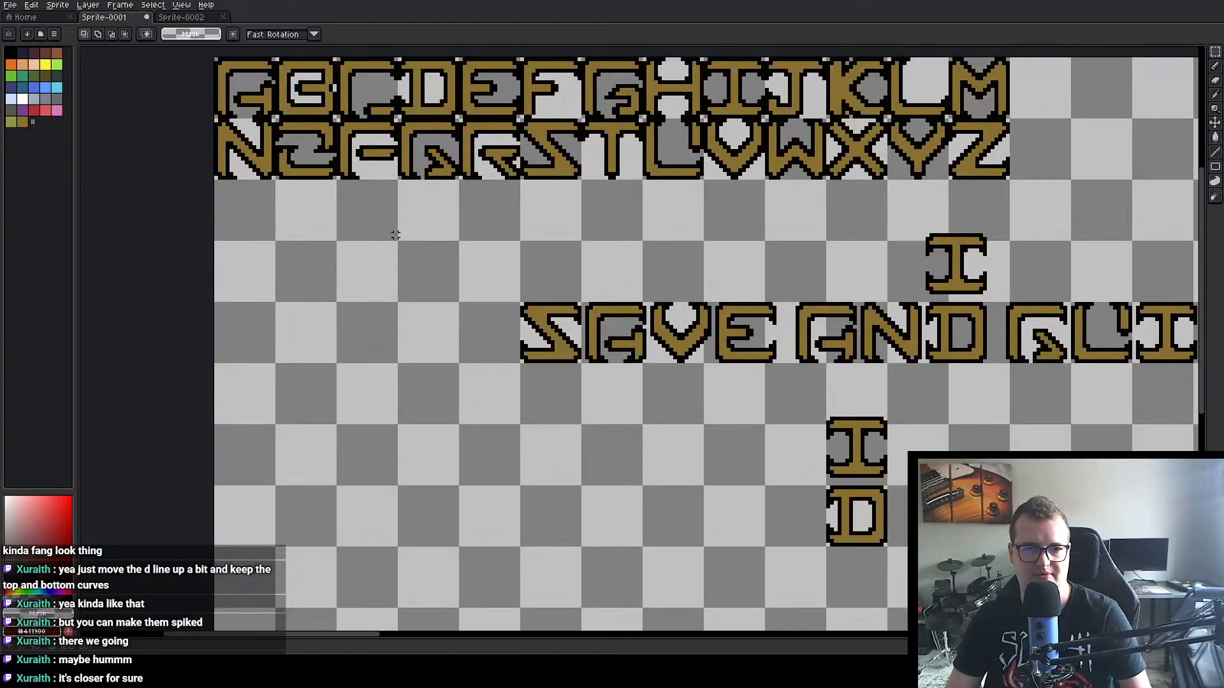
left_click_drag(395, 232, 482, 296)
scroll(482, 295, "down", 2)
scroll(481, 320, "up", 1)
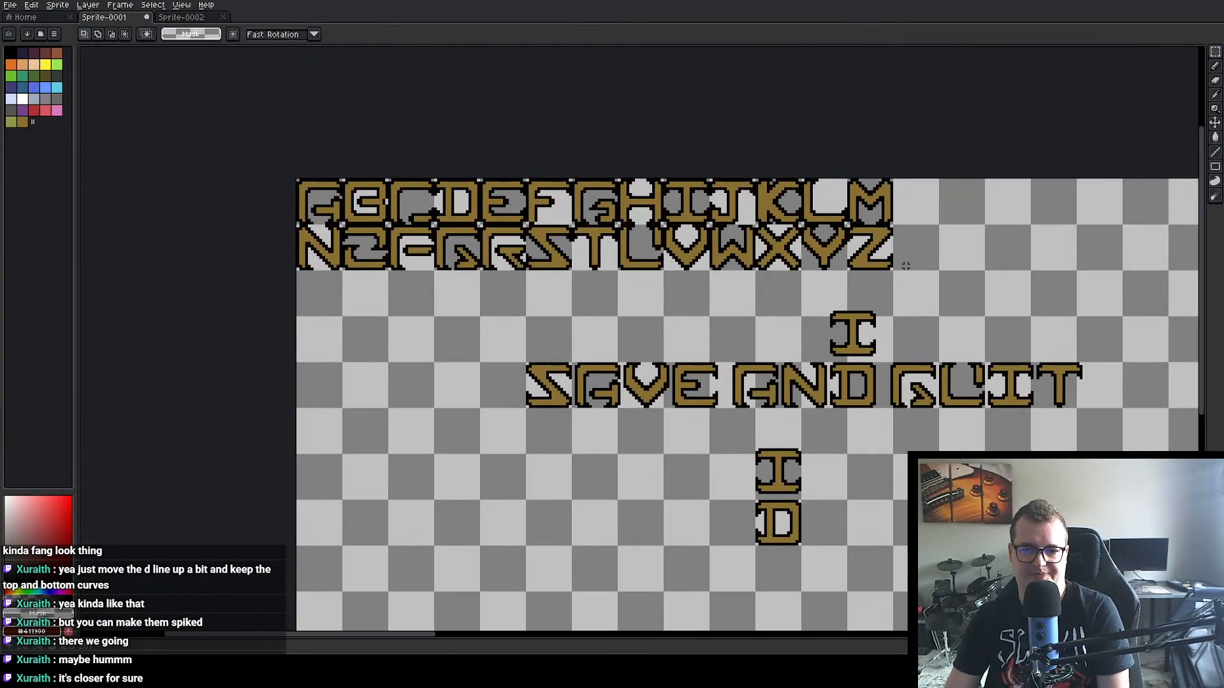
Step: Delete the spare I above the lettering and the stacked I and D copies below it
left_click_drag(811, 304, 906, 358)
key("Delete")
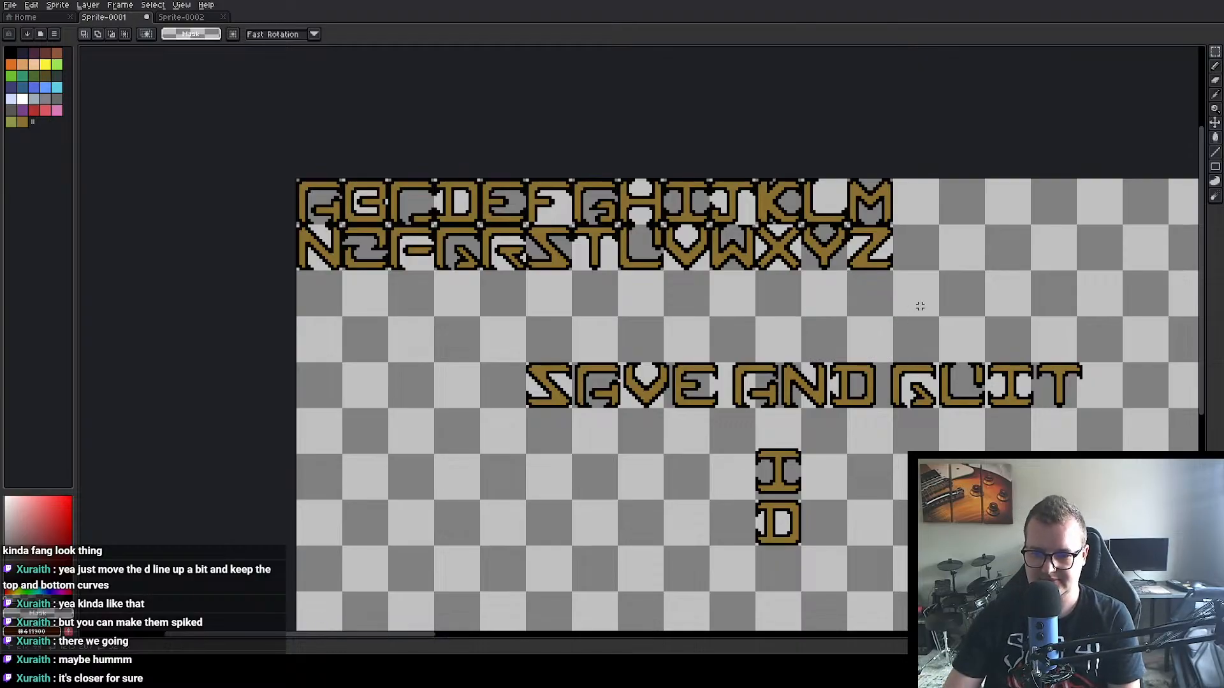
left_click_drag(732, 435, 822, 549)
key("Delete")
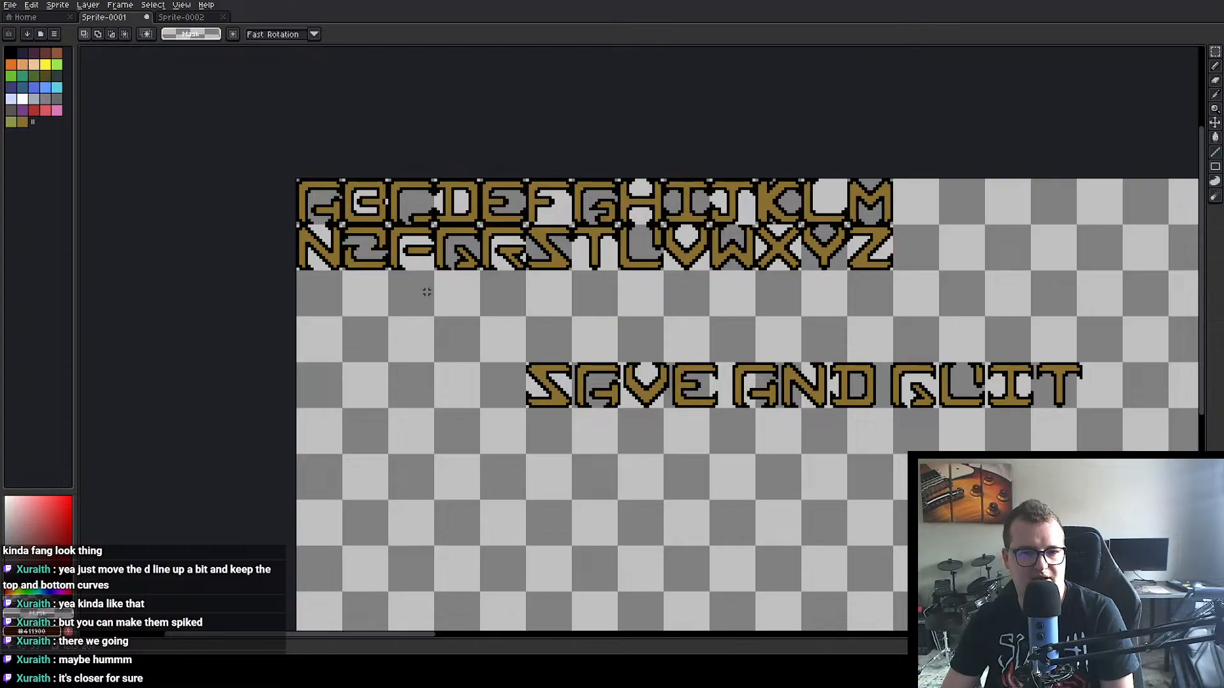
Step: Duplicate the D of AND and place the copy in the empty area below the lettering
scroll(890, 392, "up", 2)
left_click_drag(823, 472, 672, 387)
scroll(681, 392, "down", 2)
scroll(649, 298, "up", 2)
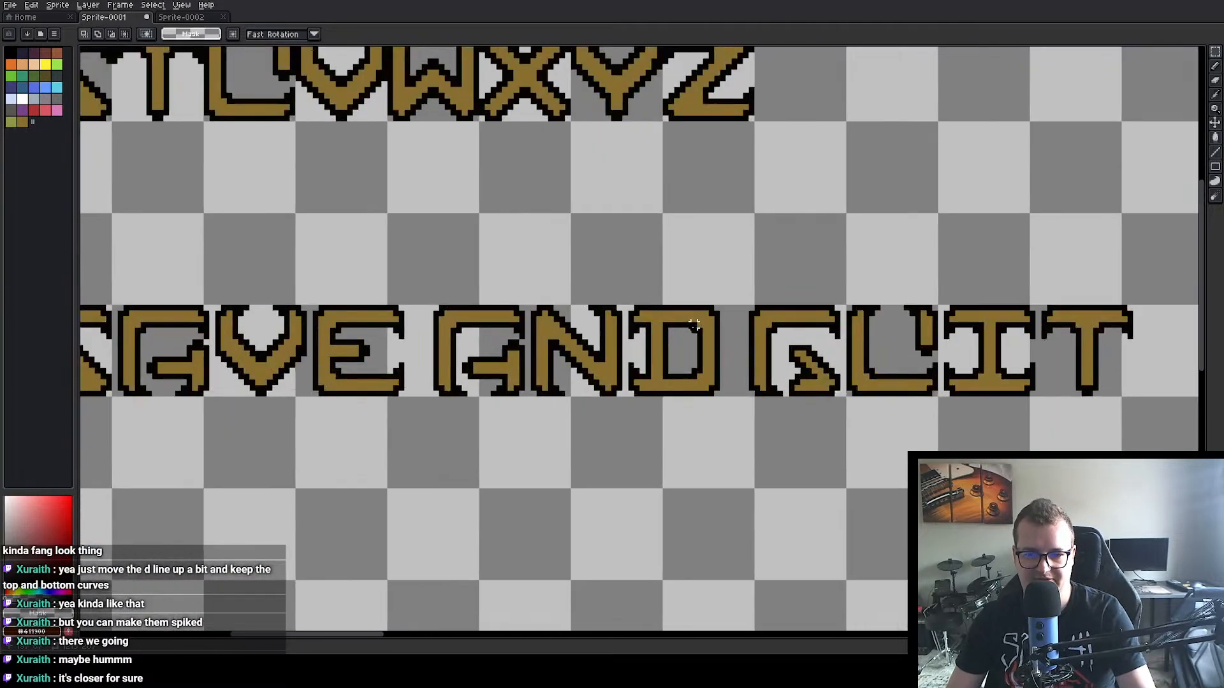
left_click_drag(627, 304, 722, 394)
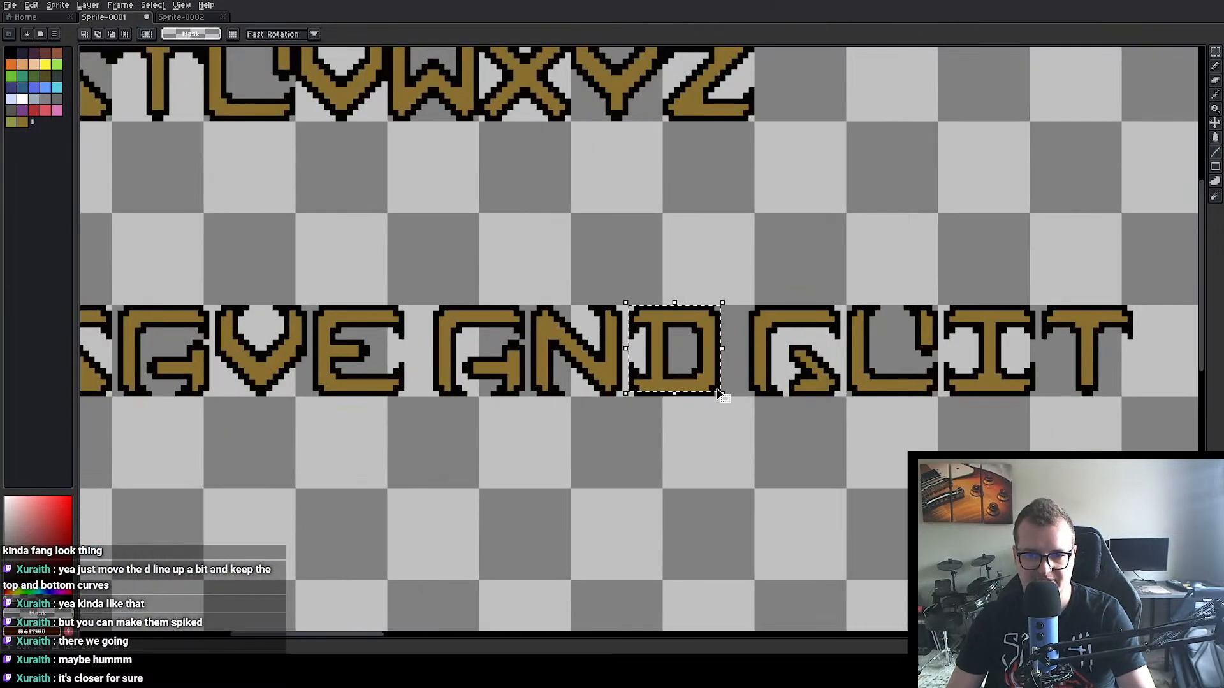
key("ctrl+d")
left_click_drag(629, 306, 726, 398)
left_click_drag(690, 358, 631, 540)
left_click(721, 531)
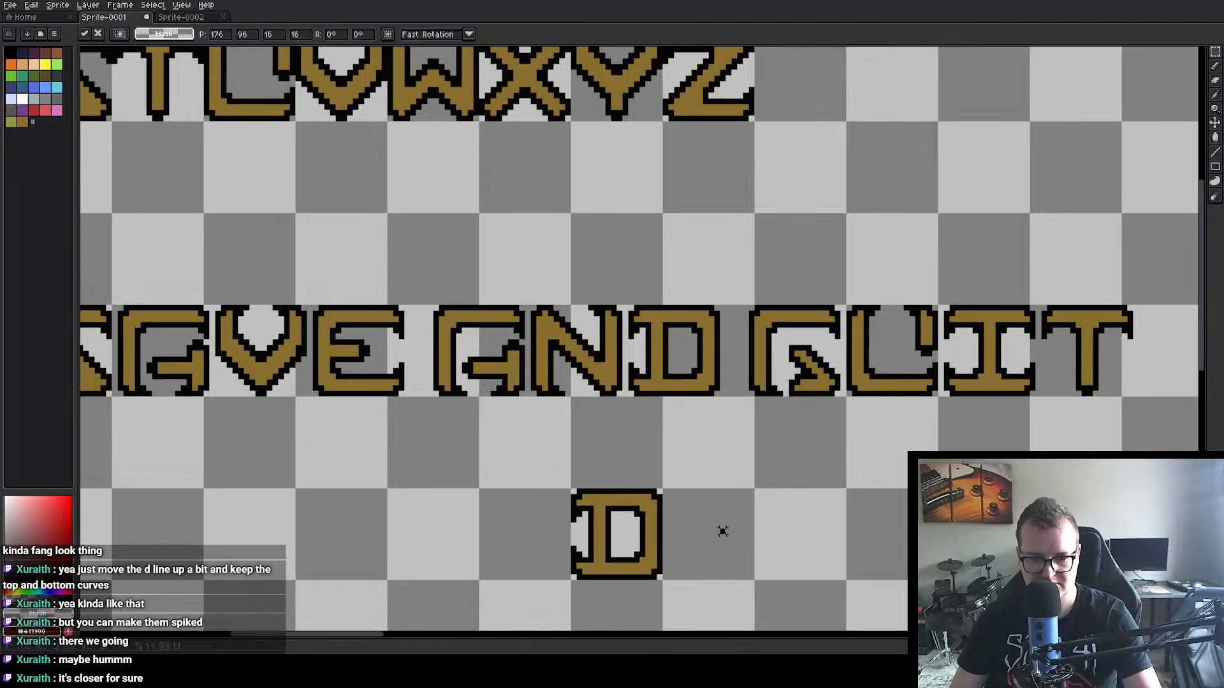
Step: Draw a gold horizontal bar 2 px thick from the D copy's curved side into its counter, like a B's middle arm
scroll(722, 530, "up", 3)
left_click_drag(711, 514, 891, 357)
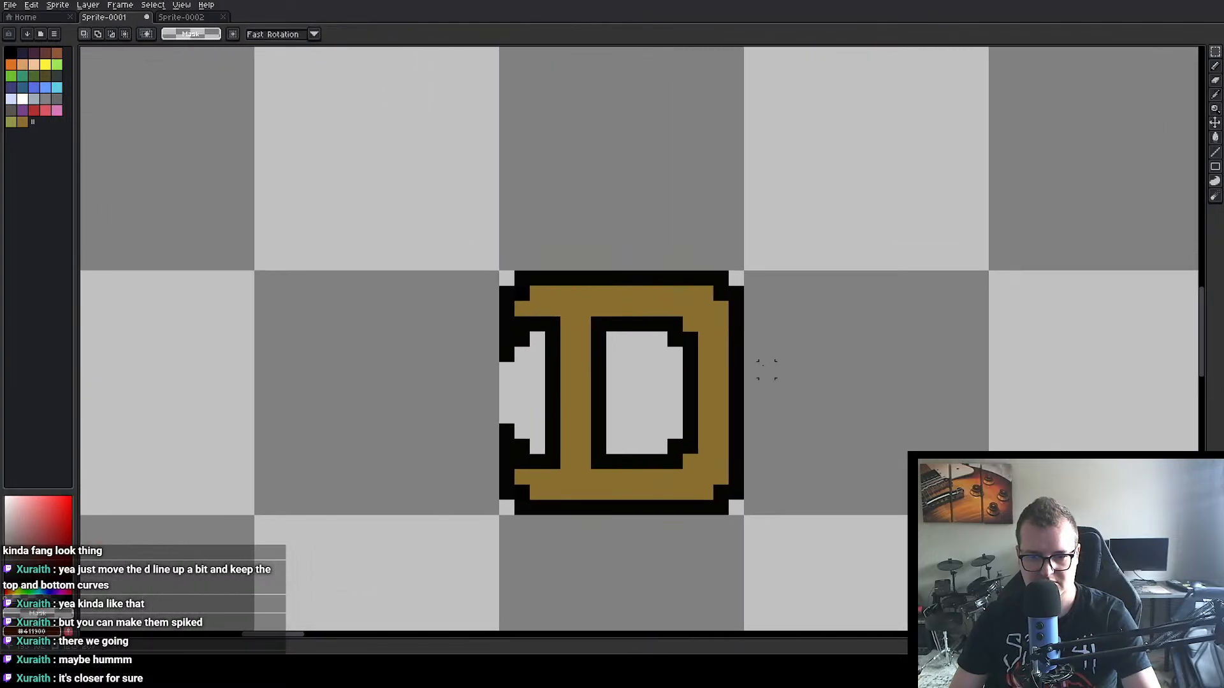
left_click(716, 376, "alt")
left_click(1215, 66)
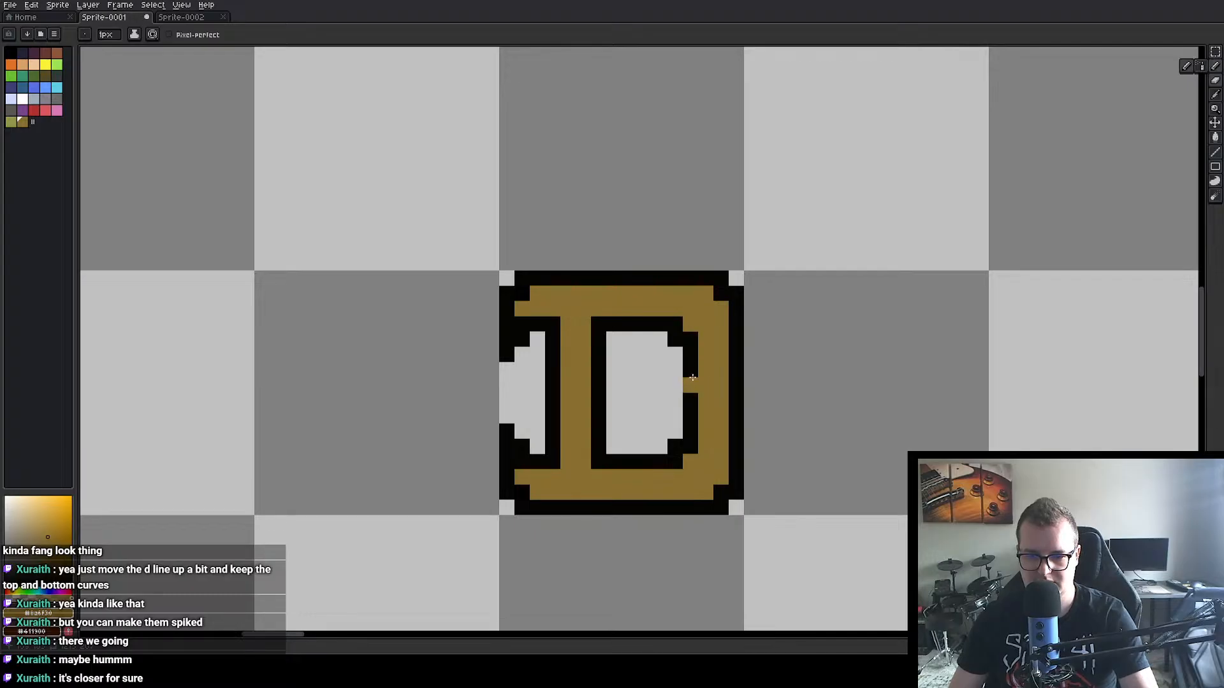
mouse_move(690, 401)
left_mouse_down()
mouse_move(636, 399)
mouse_move(635, 388)
mouse_move(677, 387)
left_mouse_up()
left_click(647, 368, "alt")
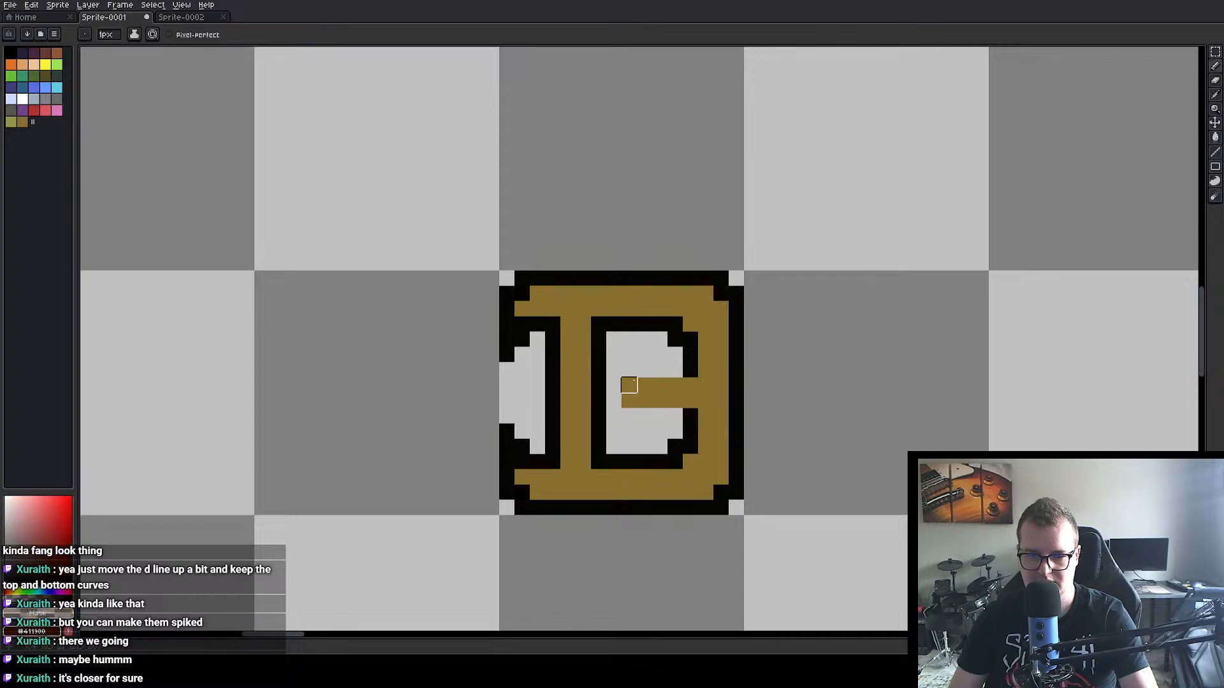
Step: Outline the new middle bar's upper edge, lower edge and tip with black pixels
left_click(602, 358, "alt")
mouse_move(628, 385)
left_mouse_down()
mouse_move(641, 369)
mouse_move(679, 370)
left_mouse_up()
mouse_move(645, 416)
left_mouse_down()
mouse_move(664, 416)
mouse_move(663, 400)
left_mouse_up()
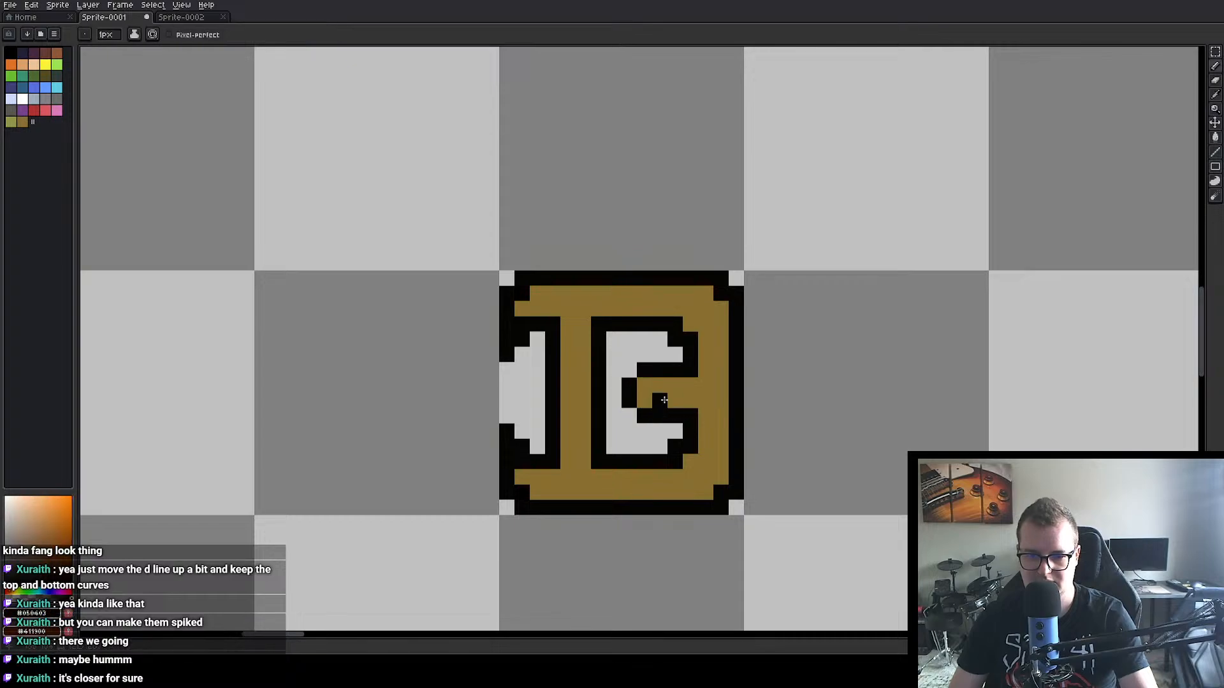
Step: Add a last black pixel at the inner tip of the new B's middle arm
left_click(645, 400)
scroll(818, 375, "down", 2)
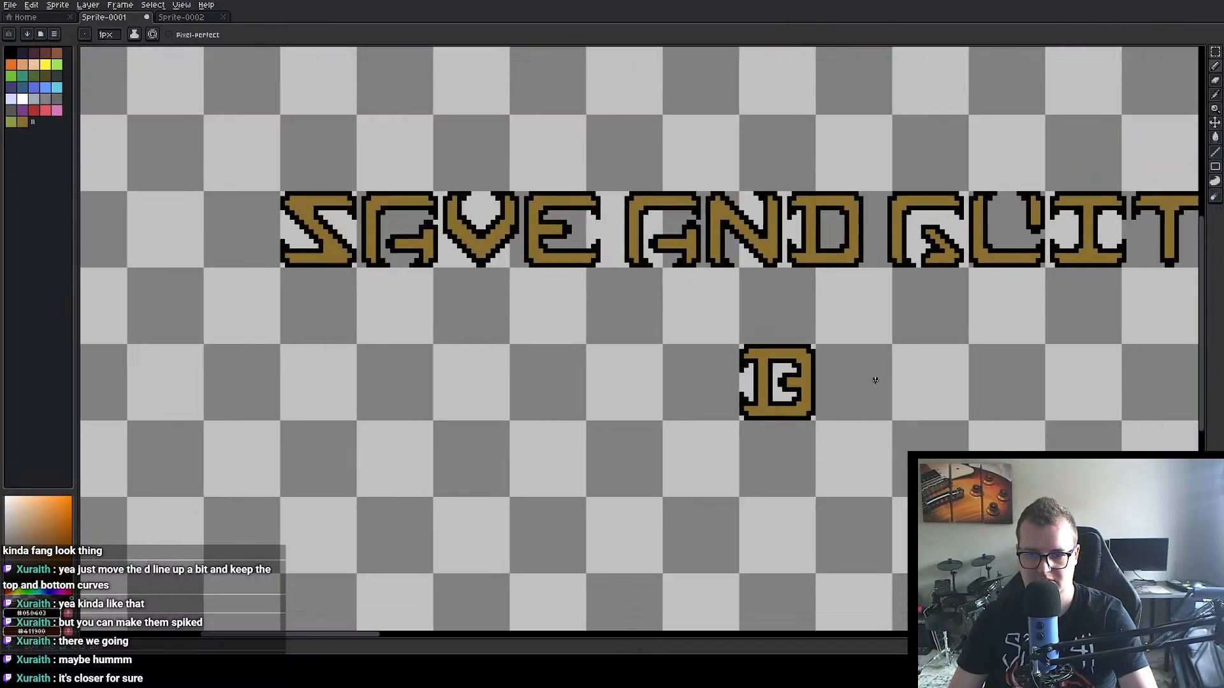
scroll(875, 380, "down", 2)
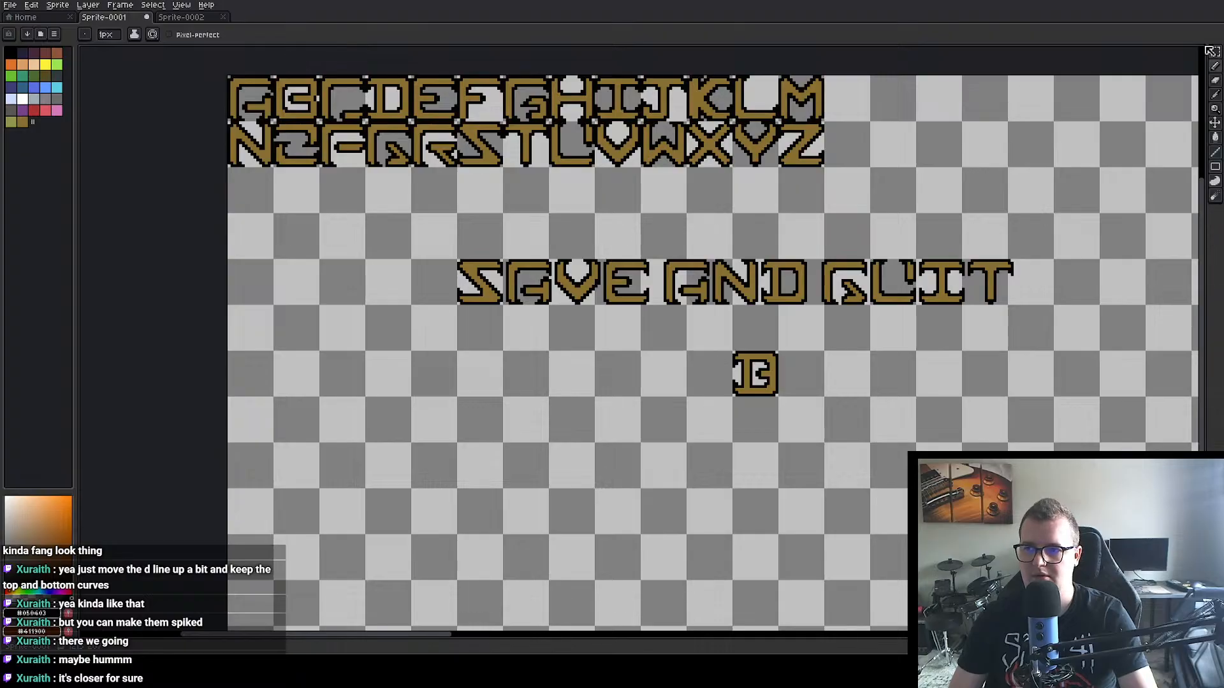
Step: Delete the old B between A and C in the alphabet's upper row
key("m")
scroll(278, 82, "up", 2)
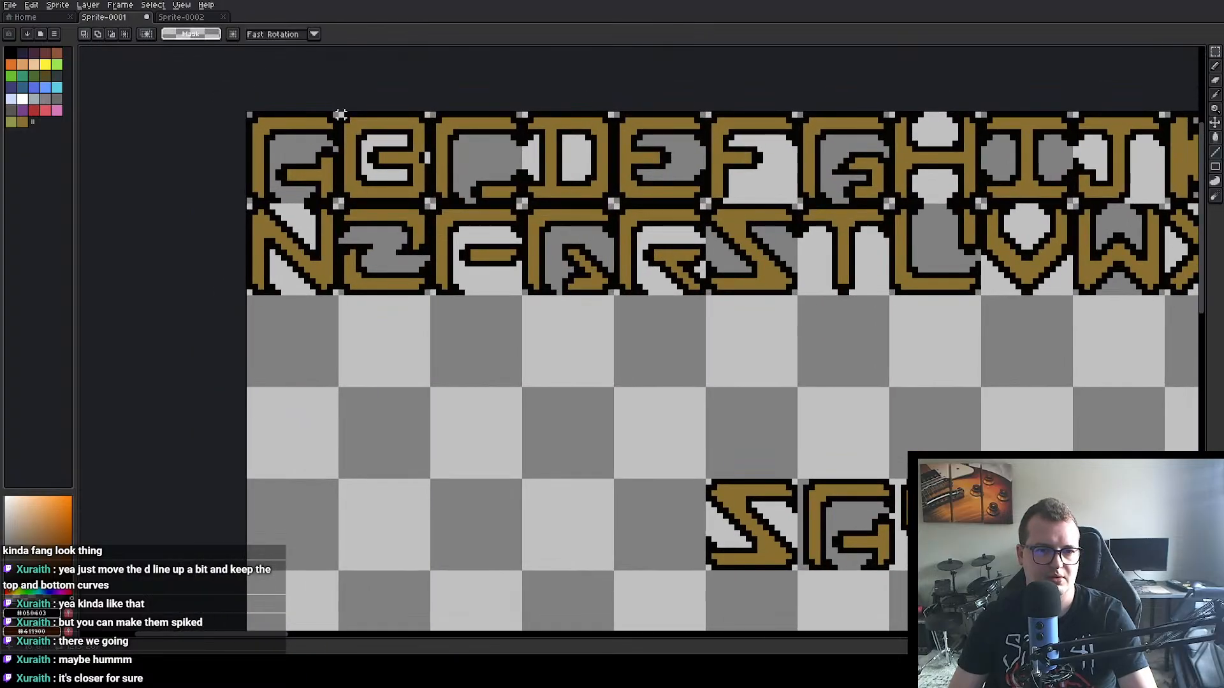
left_click_drag(342, 113, 432, 204)
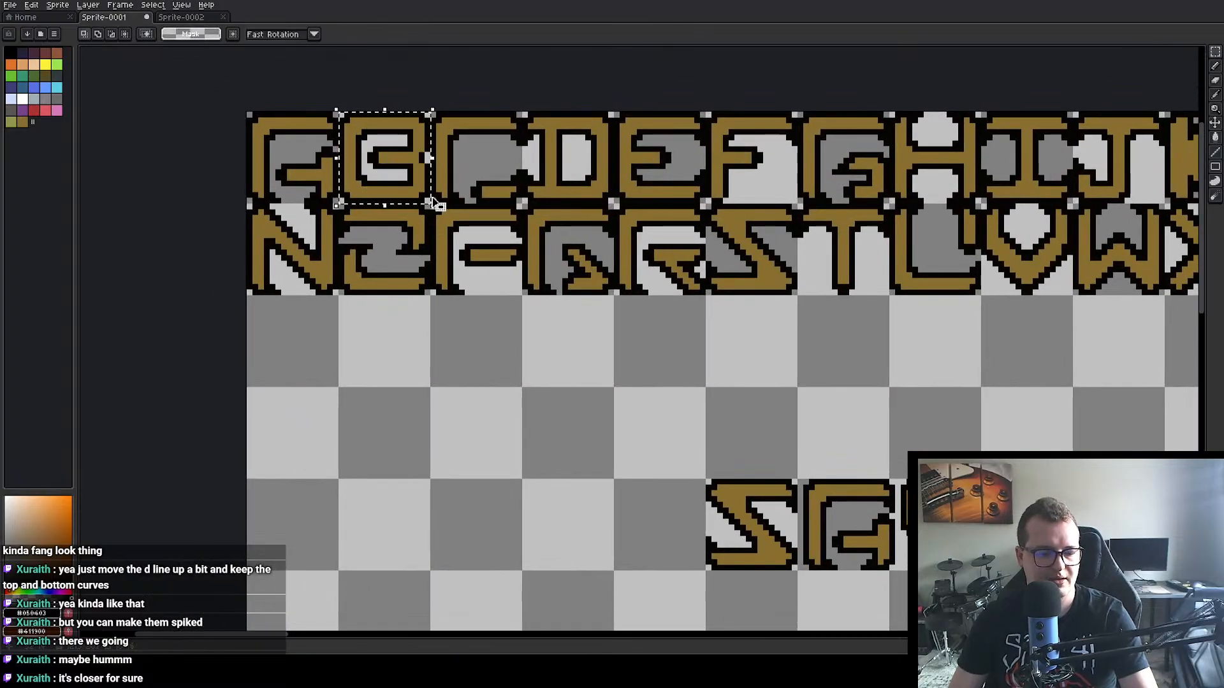
key("Delete")
Step: Move the new B from below the lettering into the empty slot between A and C in the alphabet
left_click_drag(849, 355, 697, 301)
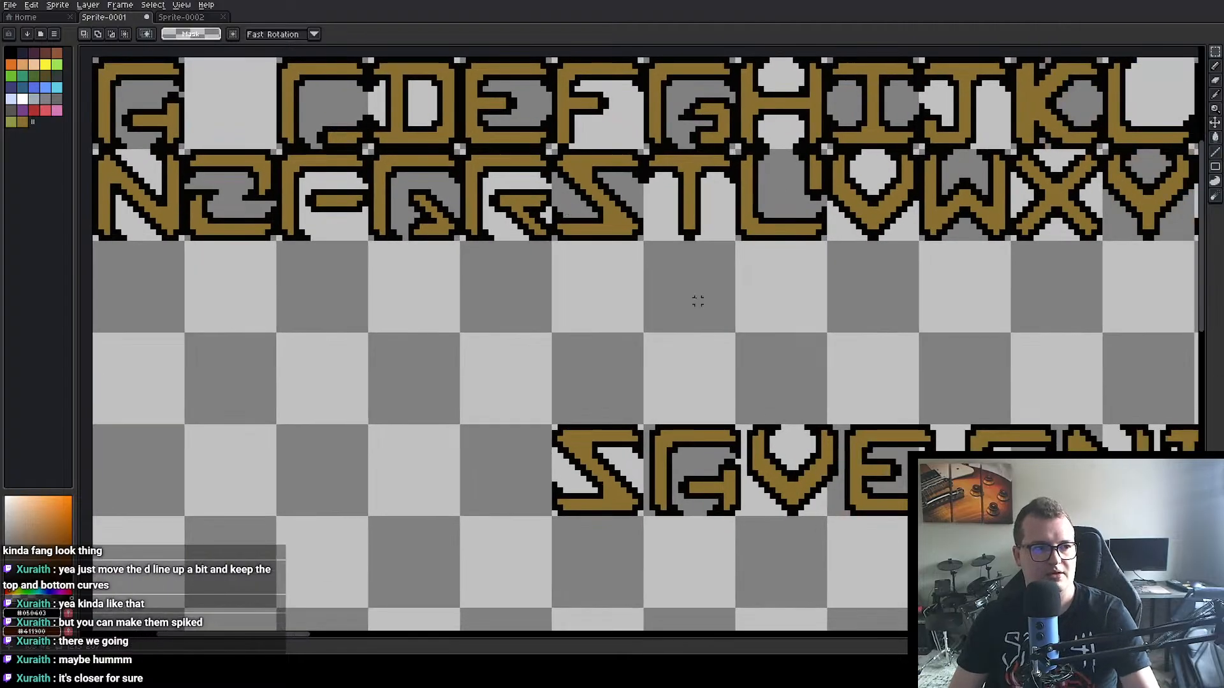
scroll(697, 300, "down", 2)
left_click_drag(774, 352, 667, 316)
left_click_drag(789, 407, 362, 178)
left_click(449, 315)
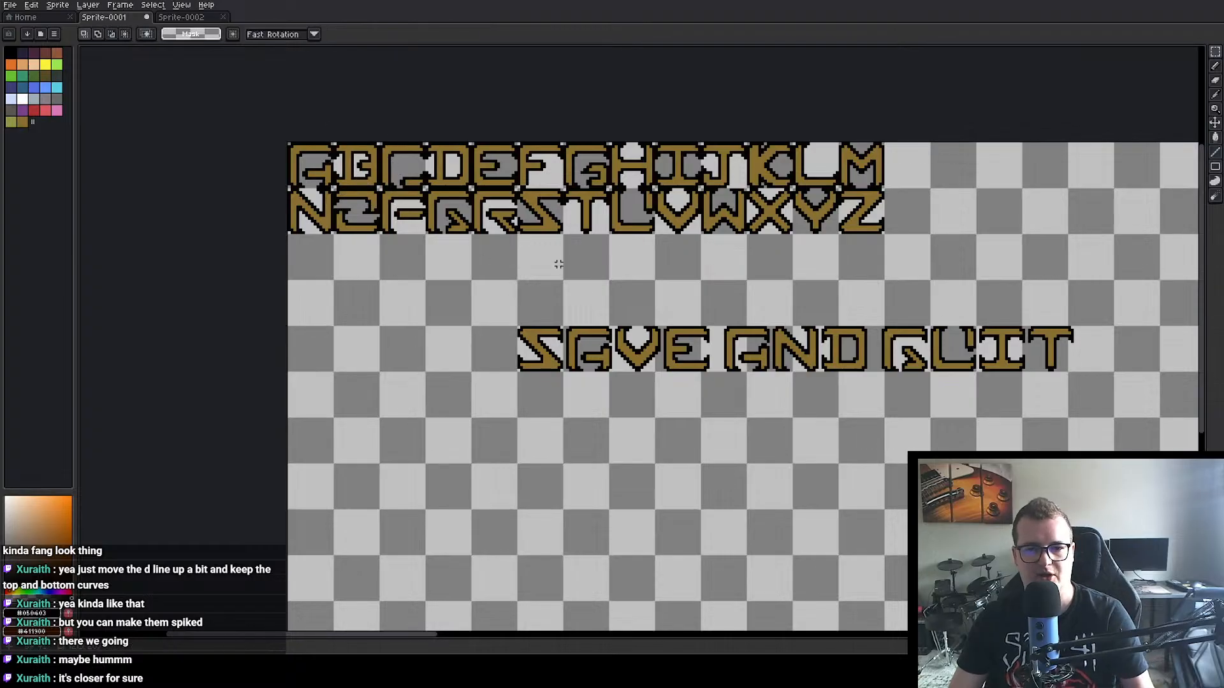
Step: Examine the alphabet rows with the replaced B and the SAVE AND QUIT lettering, checking how the letter shapes match
left_click_drag(412, 281, 497, 341)
scroll(609, 353, "up", 1)
left_click_drag(590, 346, 606, 378)
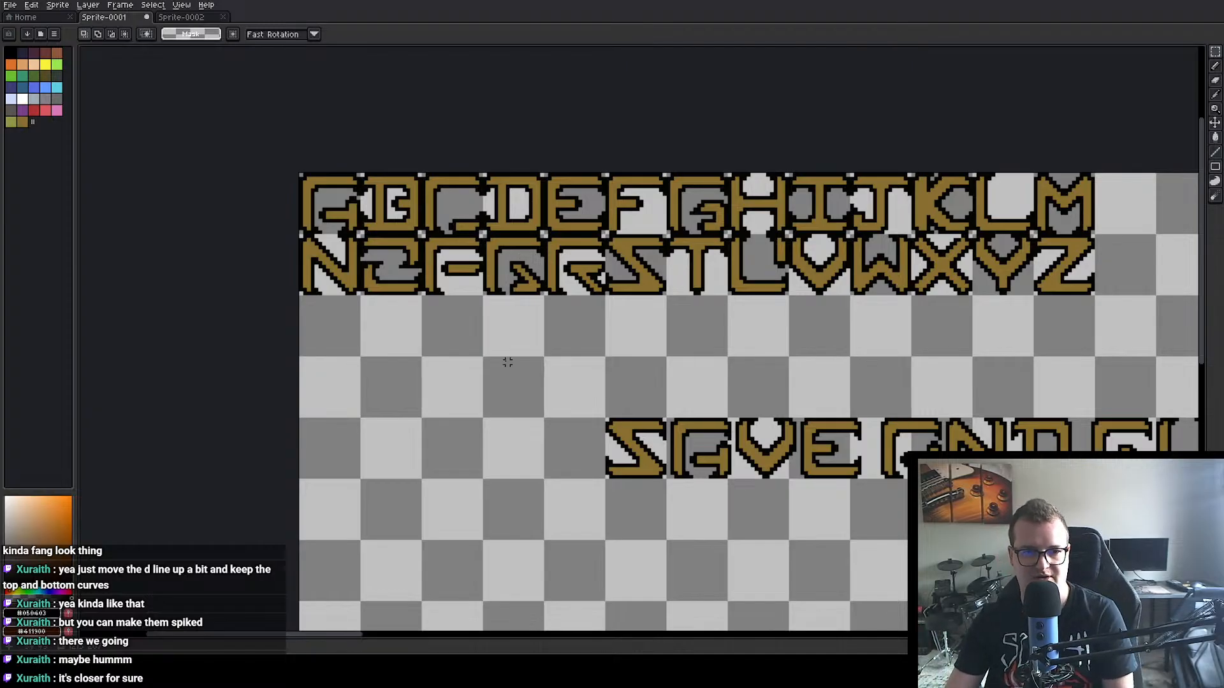
scroll(507, 362, "up", 1)
scroll(642, 394, "down", 2)
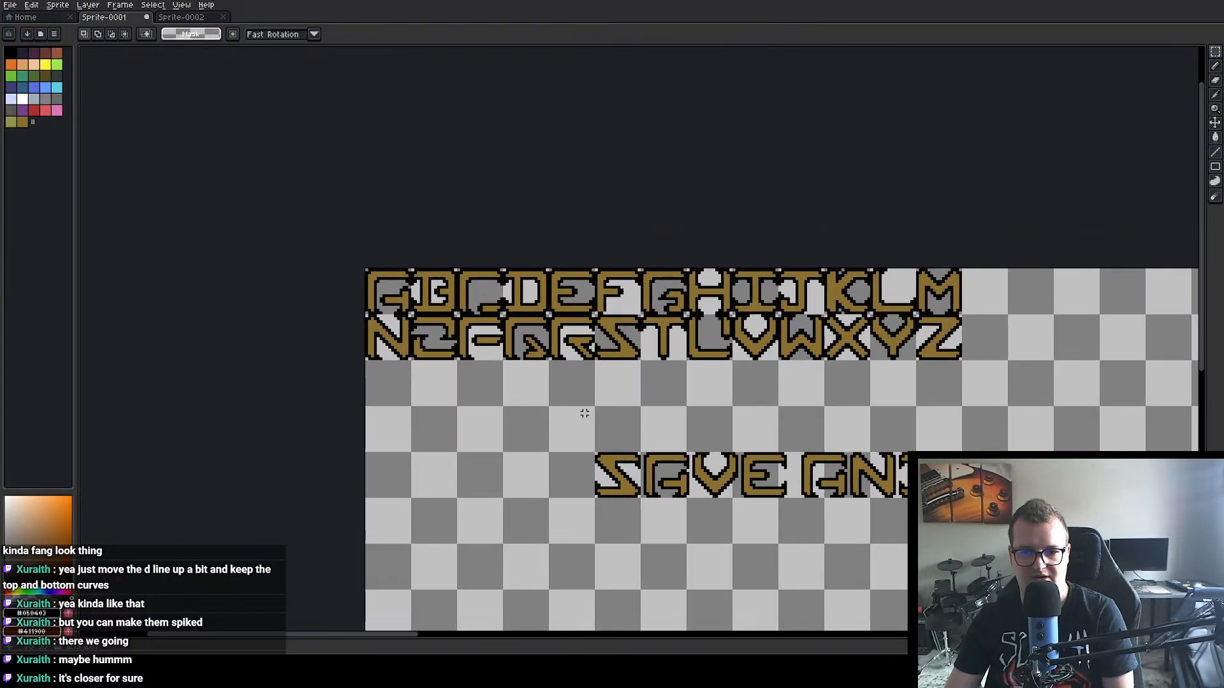
scroll(582, 414, "up", 2)
left_click_drag(693, 516, 570, 627)
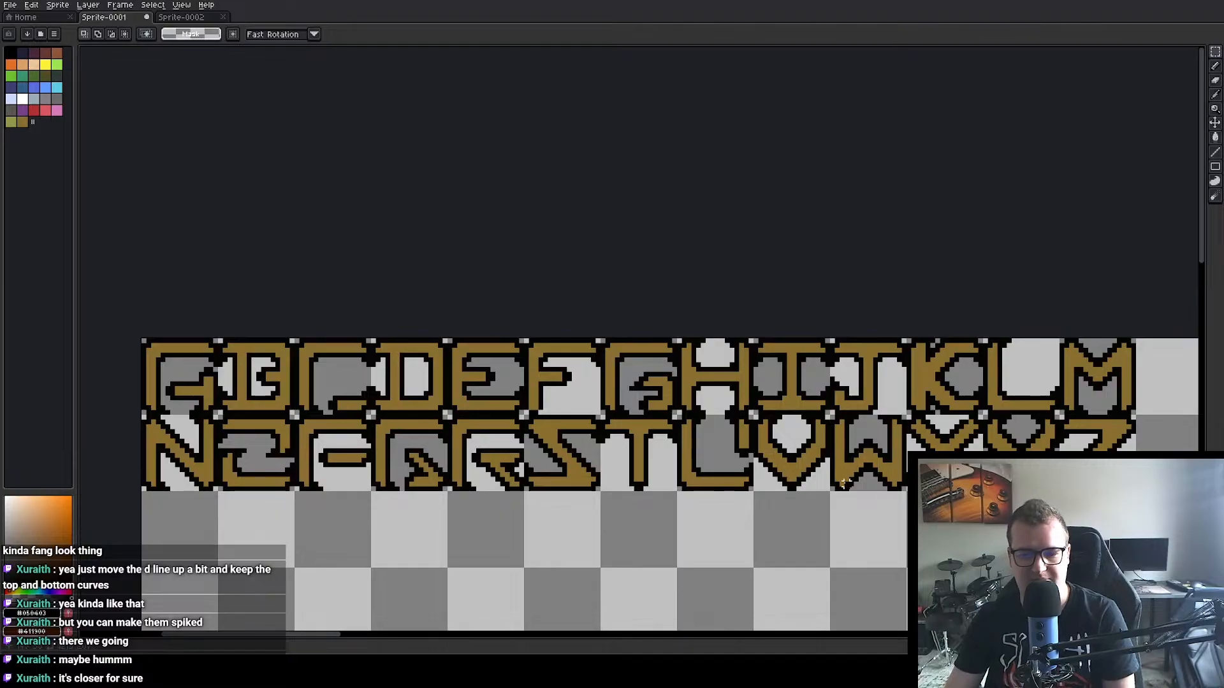
left_click_drag(844, 483, 866, 392)
scroll(953, 446, "down", 3)
left_click_drag(1101, 579, 793, 405)
scroll(950, 459, "up", 4)
left_click_drag(727, 357, 1198, 519)
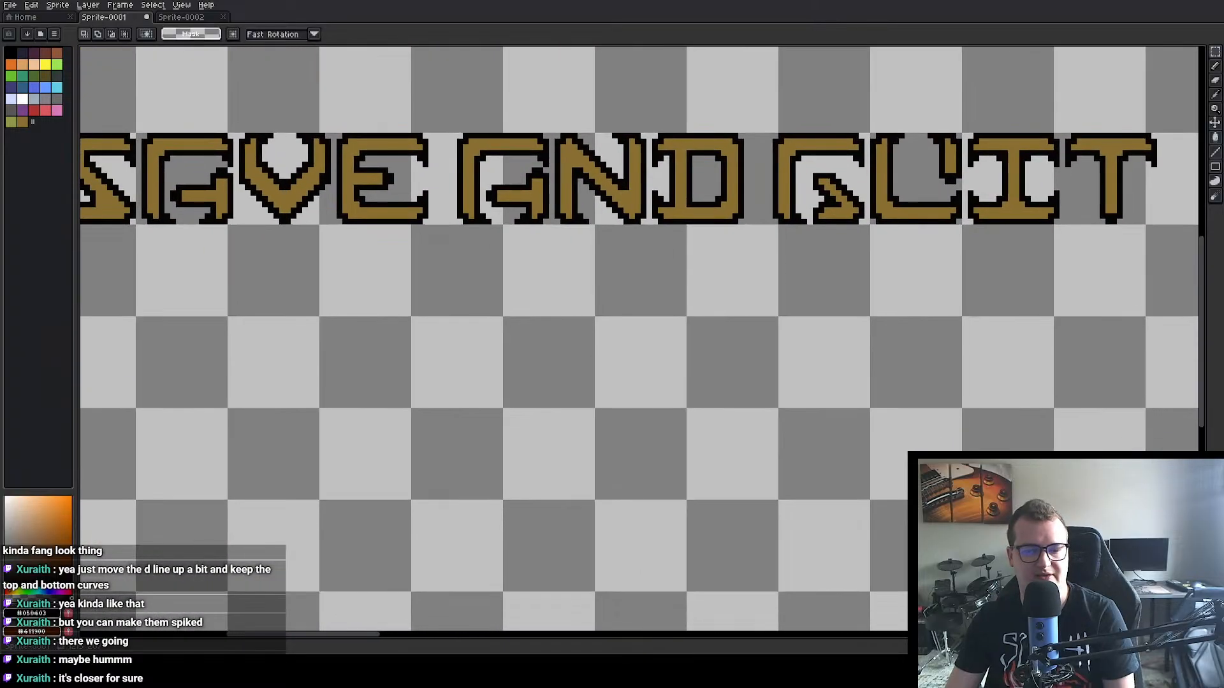
scroll(1179, 511, "down", 1)
left_click_drag(976, 430, 926, 410)
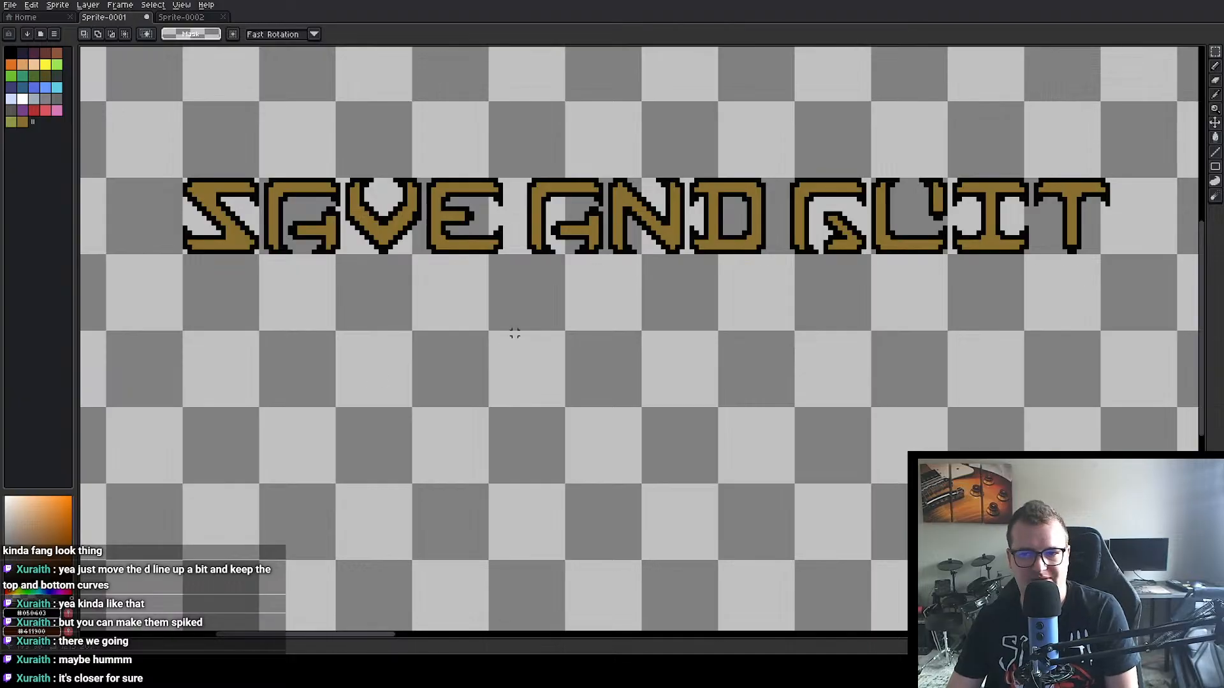
scroll(786, 301, "down", 4)
scroll(580, 258, "up", 1)
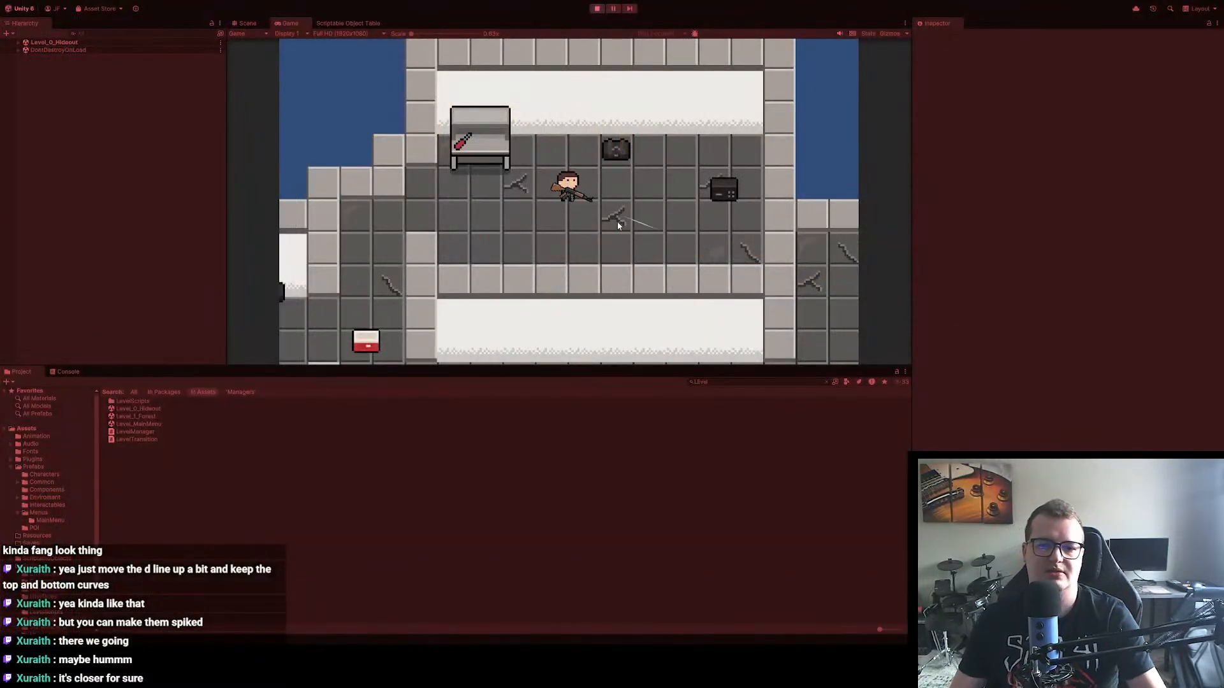
Step: Switch to the running game in Unity and compare the pause menu in the hideout with the one in the forest level
key("Escape")
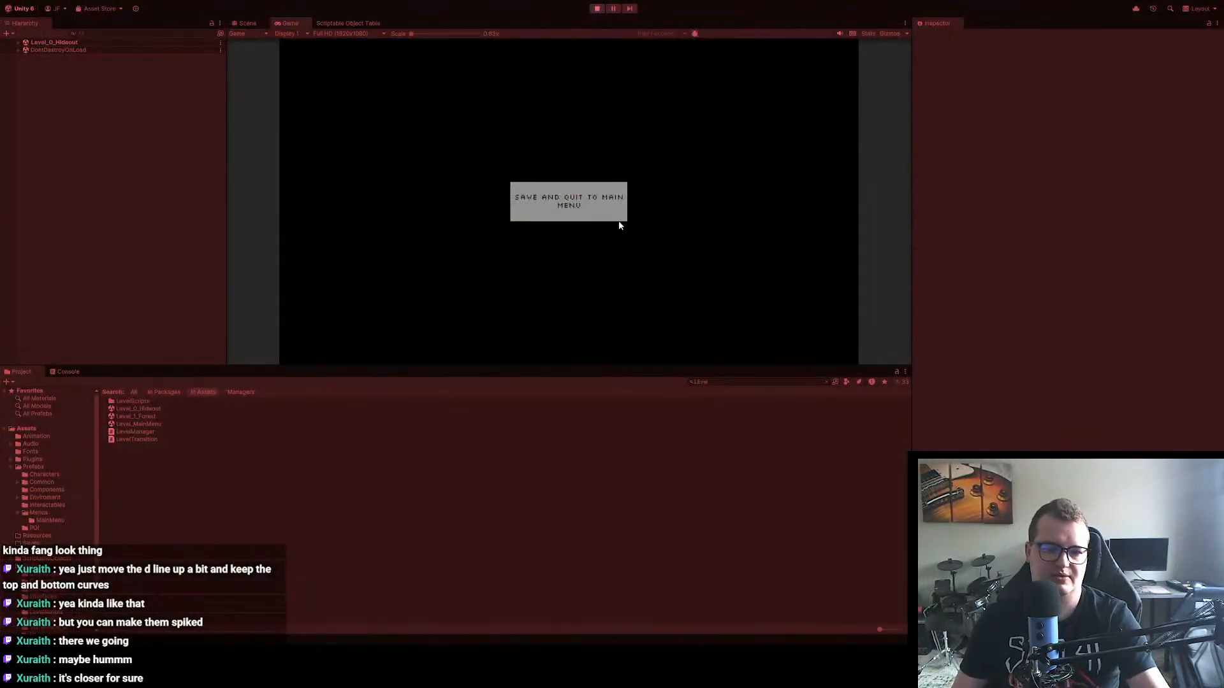
key("Escape")
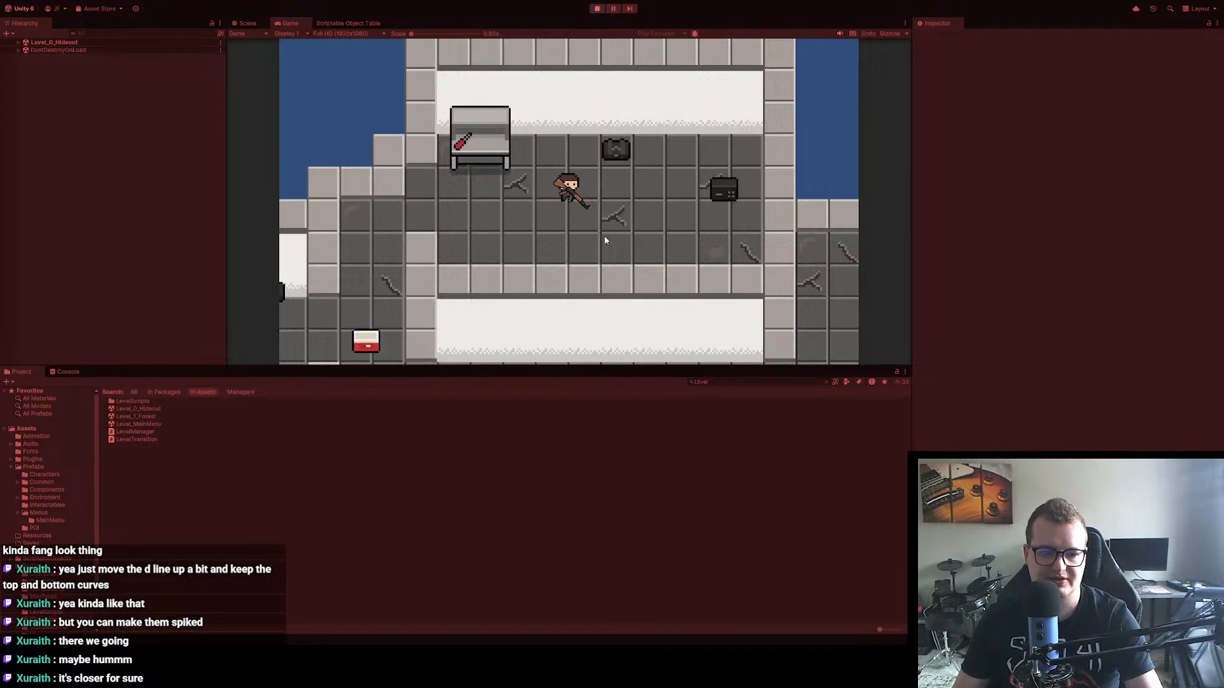
key("a")
key("s")
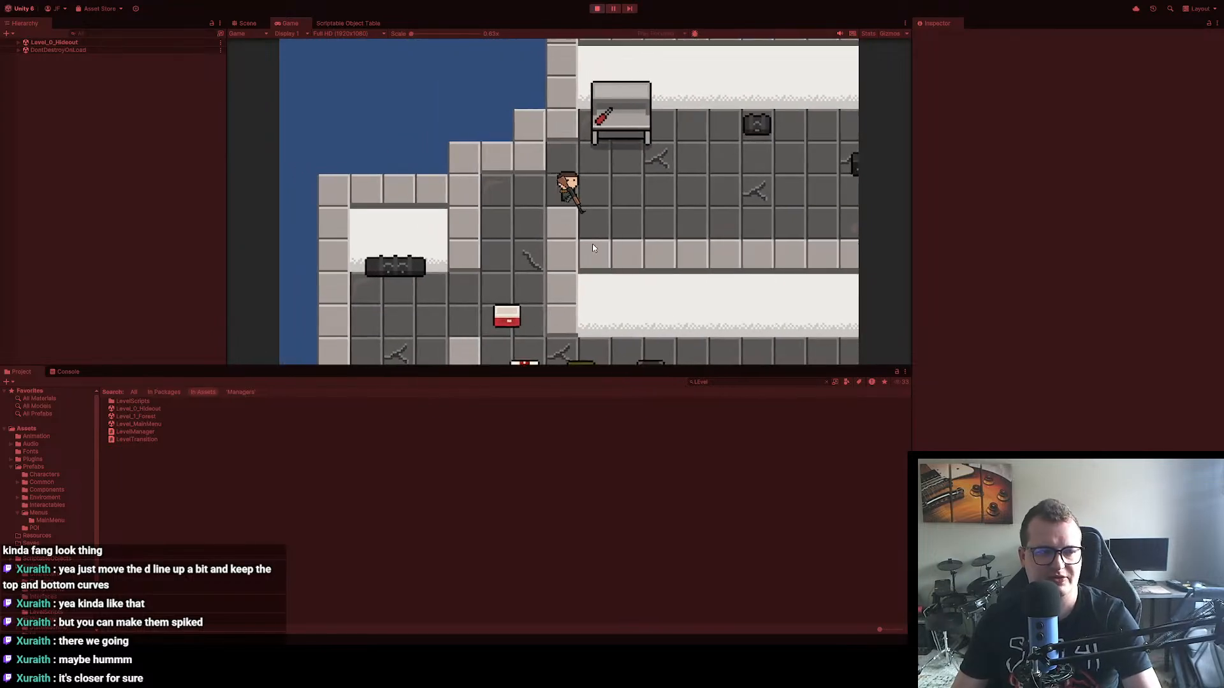
key("w")
key("s")
key("w")
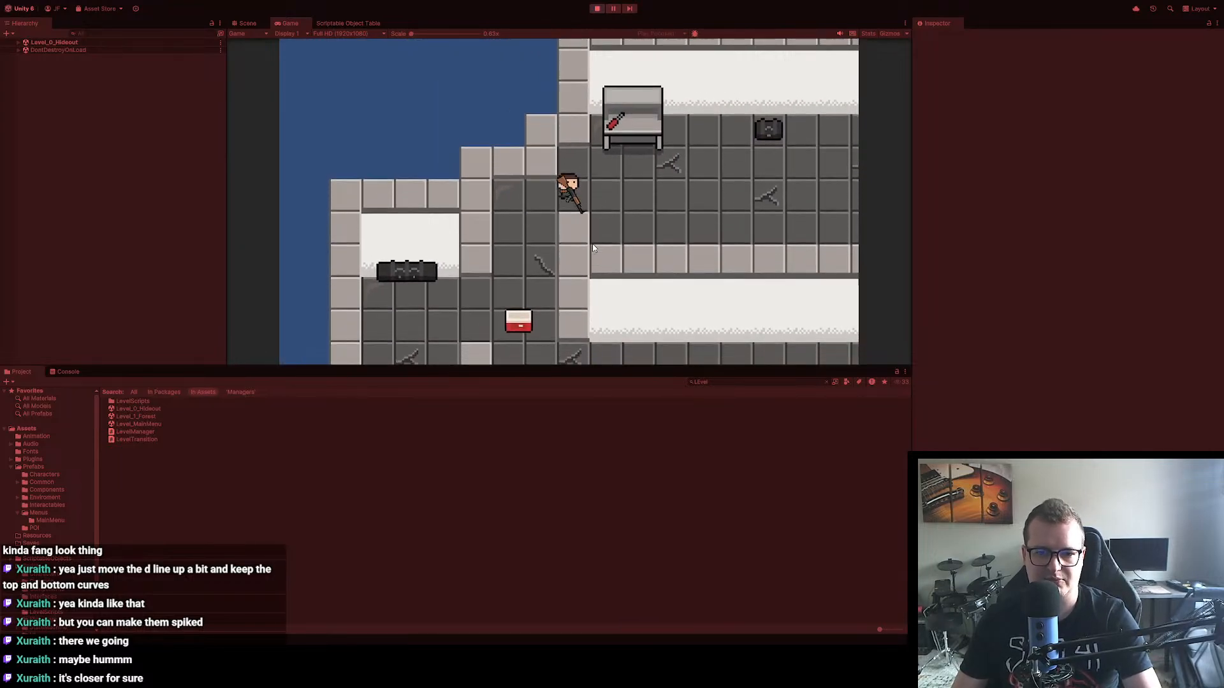
key("s")
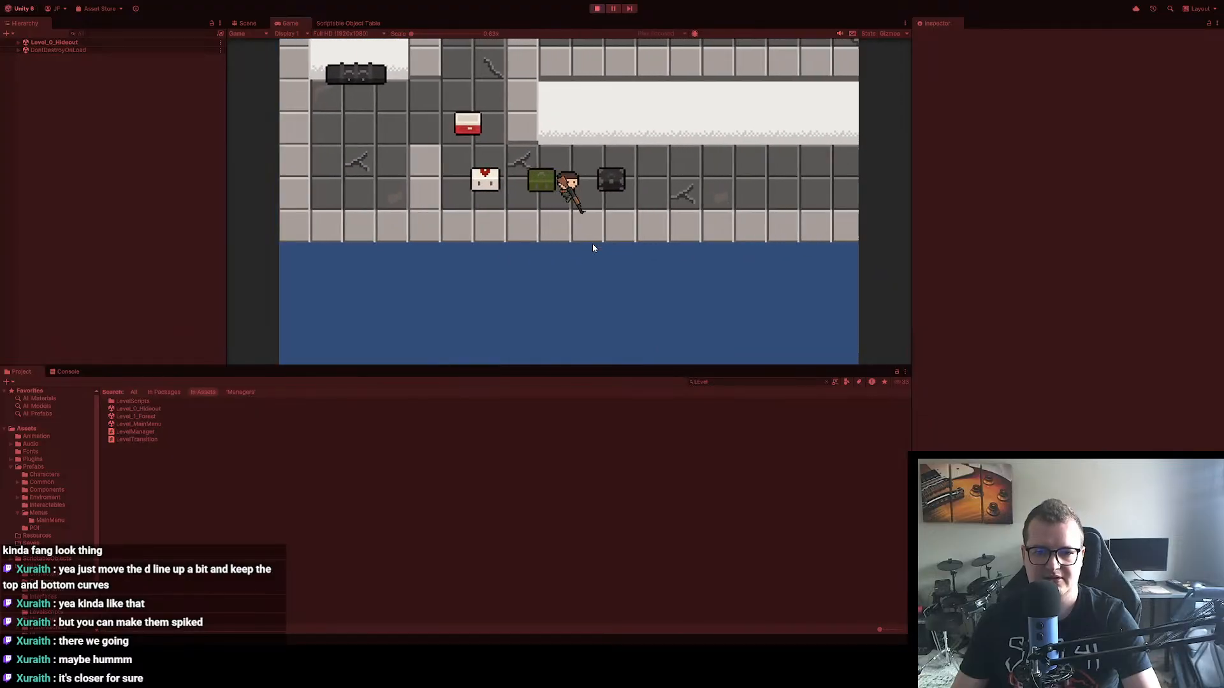
key("d")
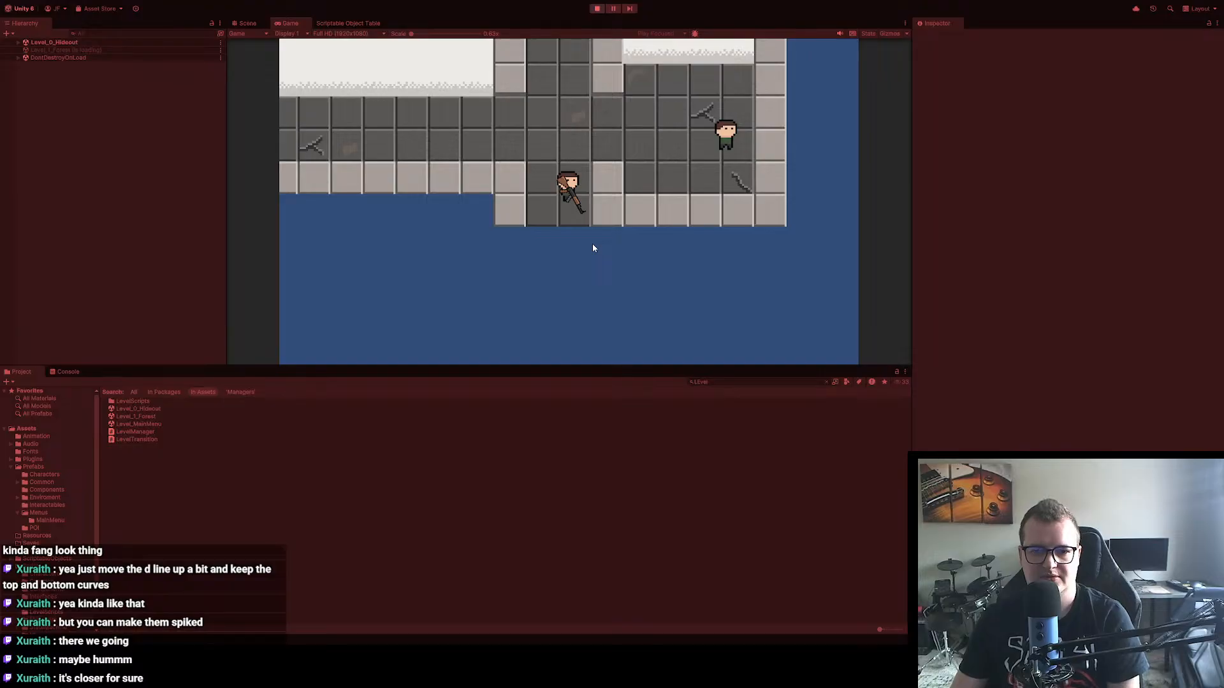
key("Escape")
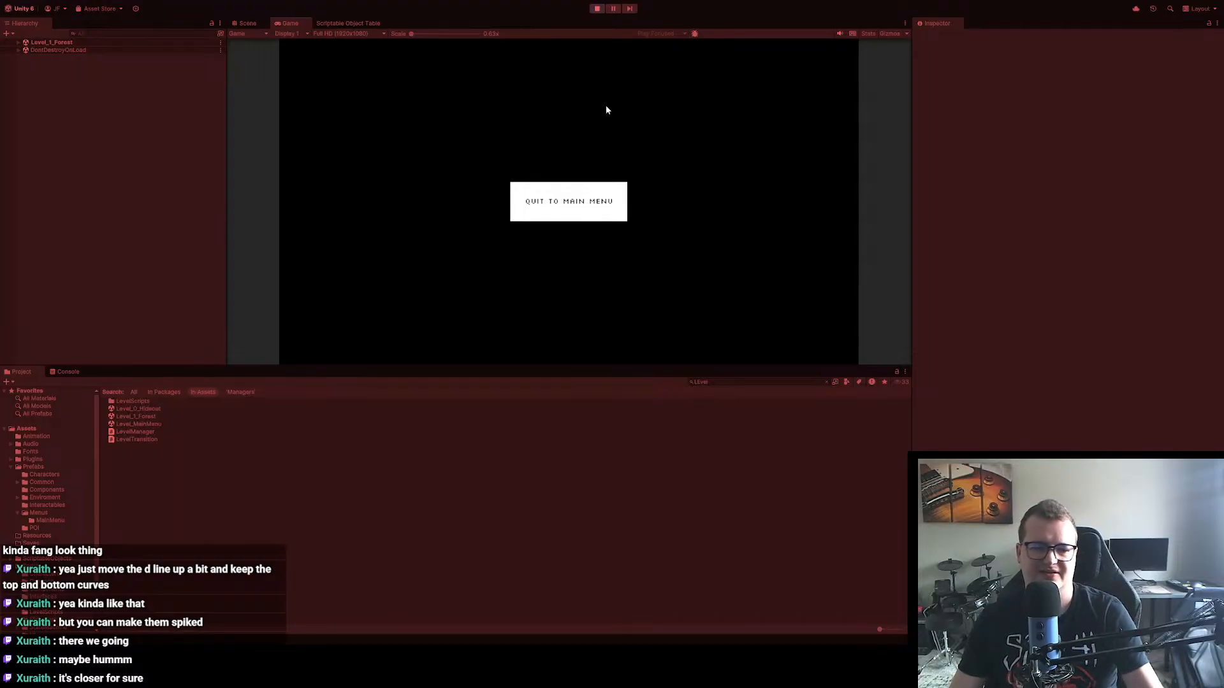
Step: Walk through the forest level, reopen its pause menu and stop Play mode
key("d")
key("s")
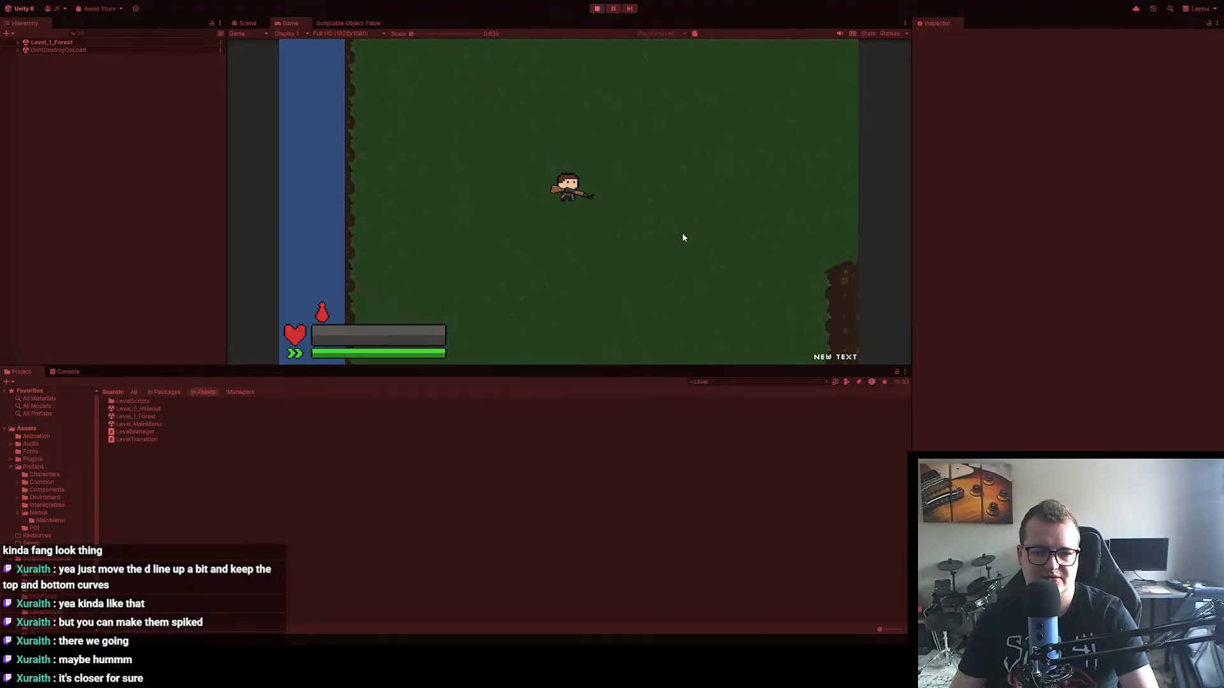
key("d")
key("Escape")
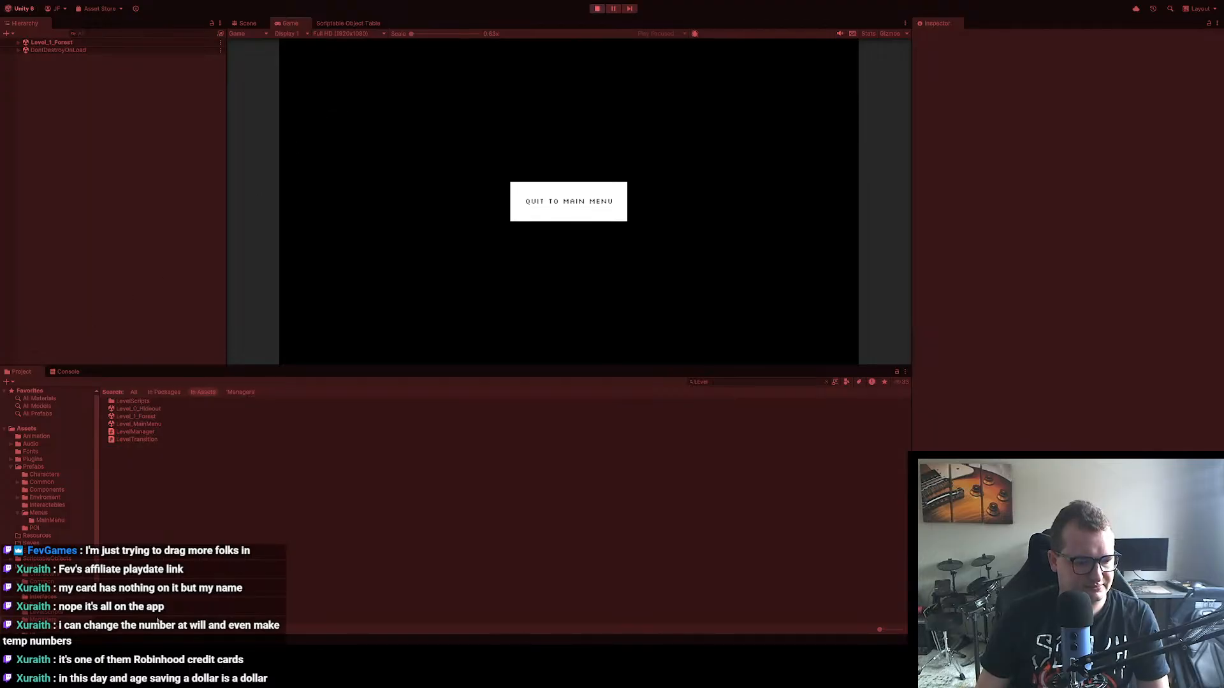
left_click(607, 9)
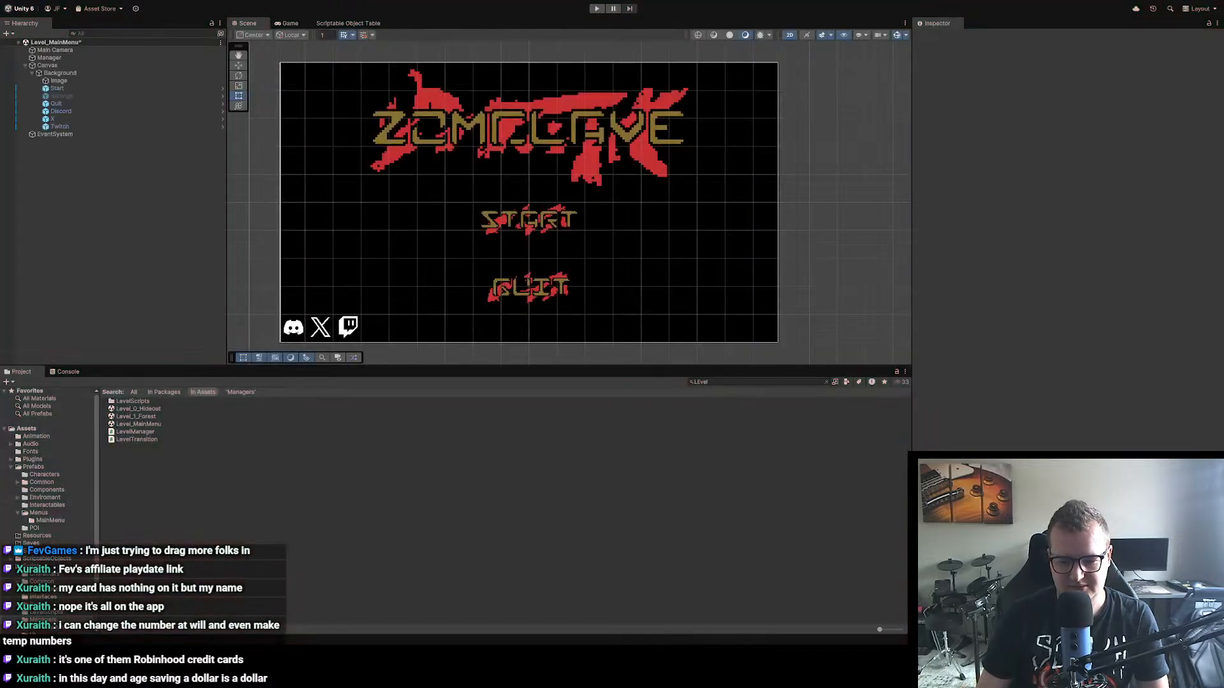
Step: Switch back to Aseprite and create a new transparent RGBA sprite 16*13 (208) px wide and 16 px high
key("alt+Tab")
left_click_drag(618, 320, 409, 346)
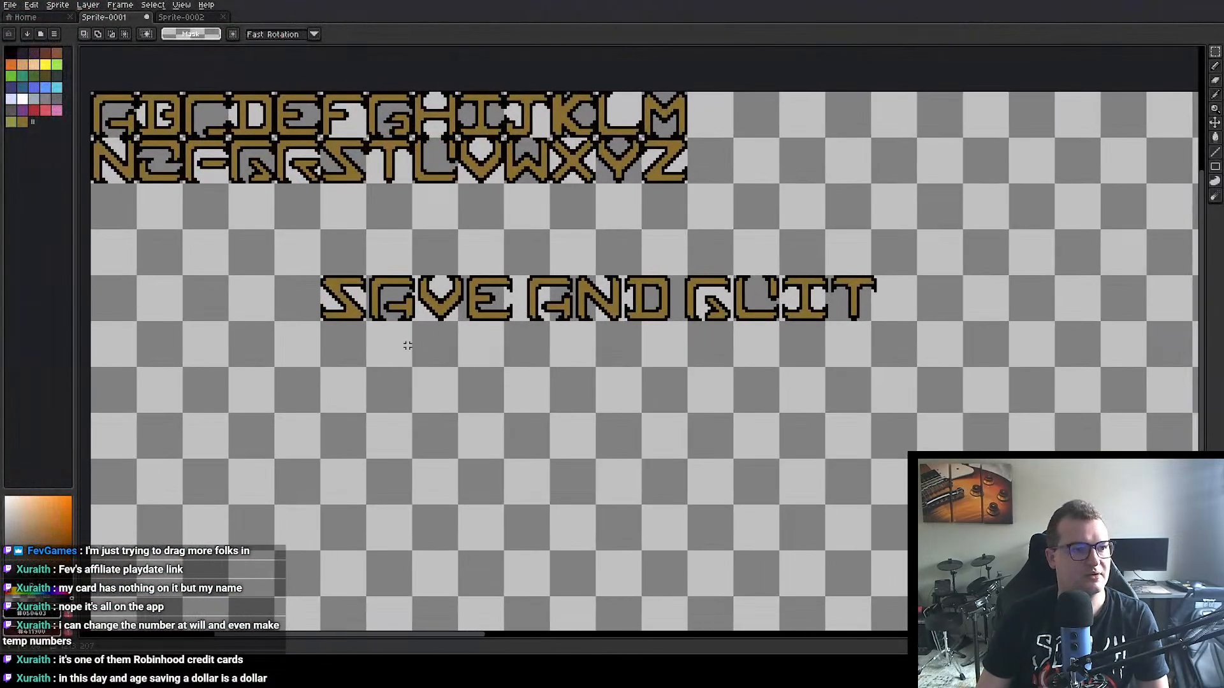
scroll(411, 346, "down", 5)
scroll(512, 316, "up", 5)
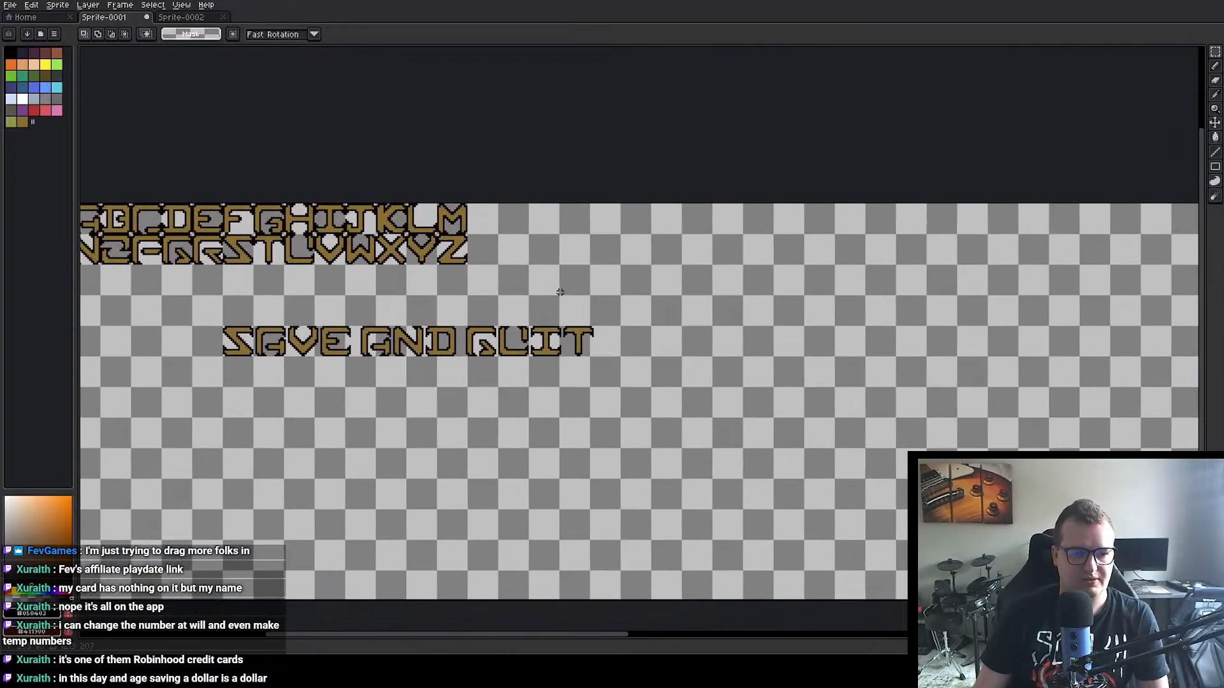
scroll(547, 333, "down", 1)
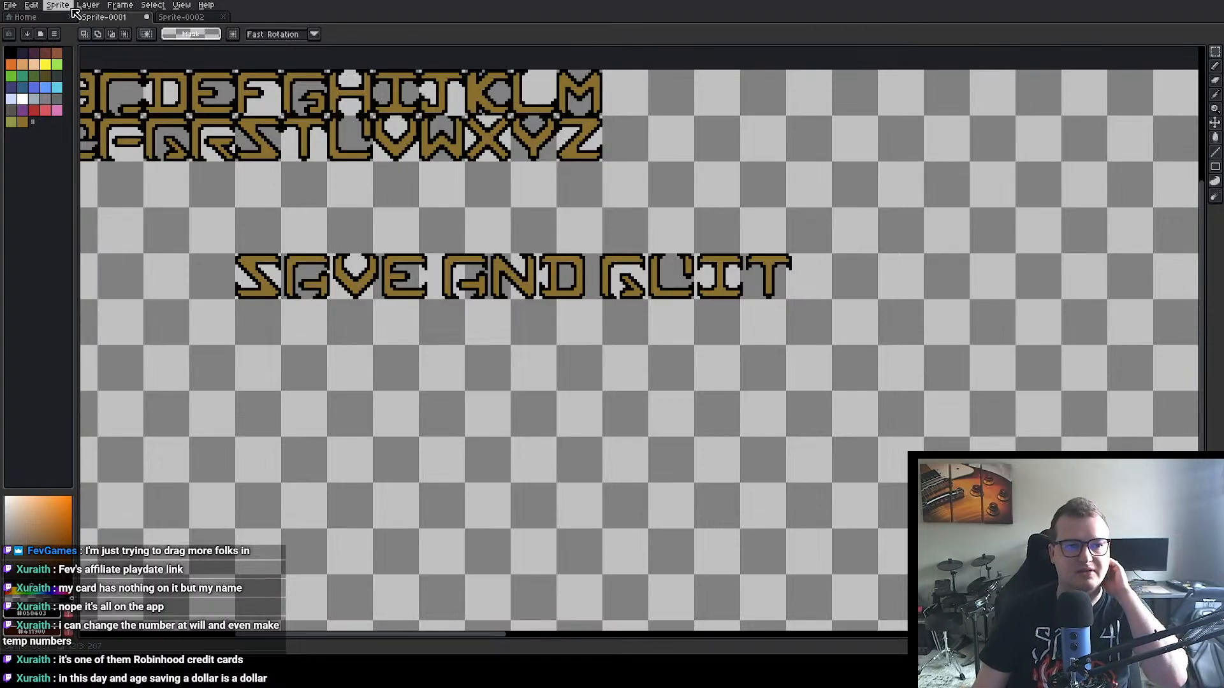
left_click(42, 17)
left_click(59, 37)
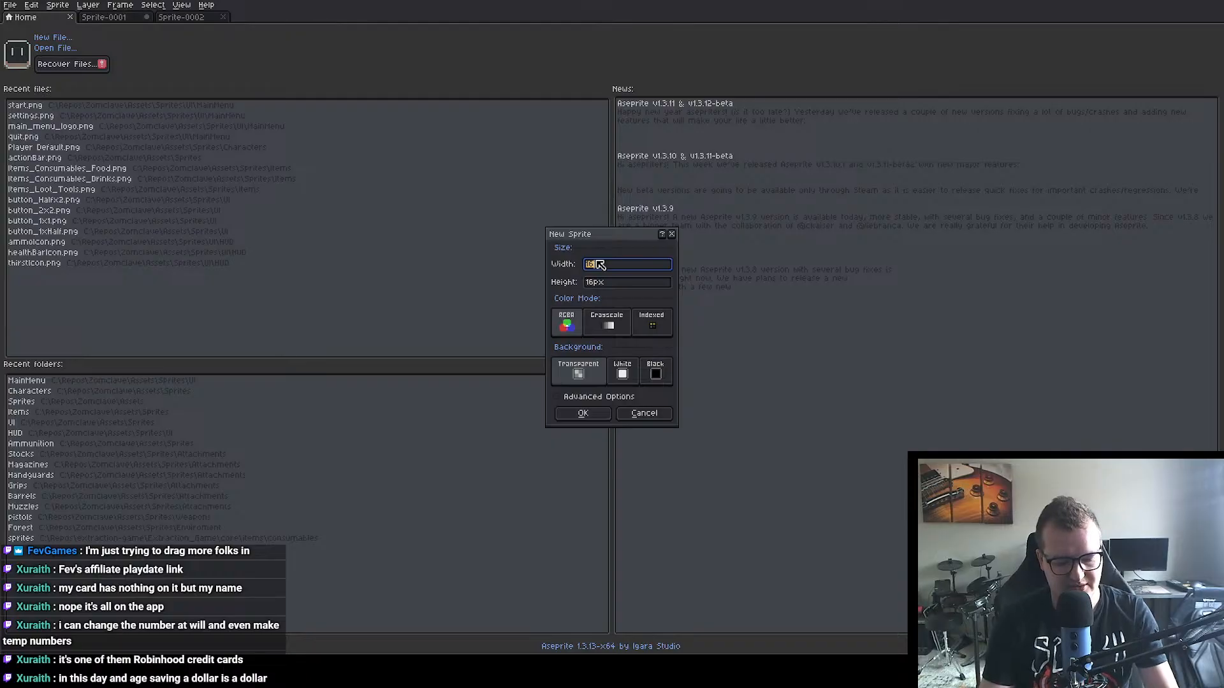
left_click(600, 265)
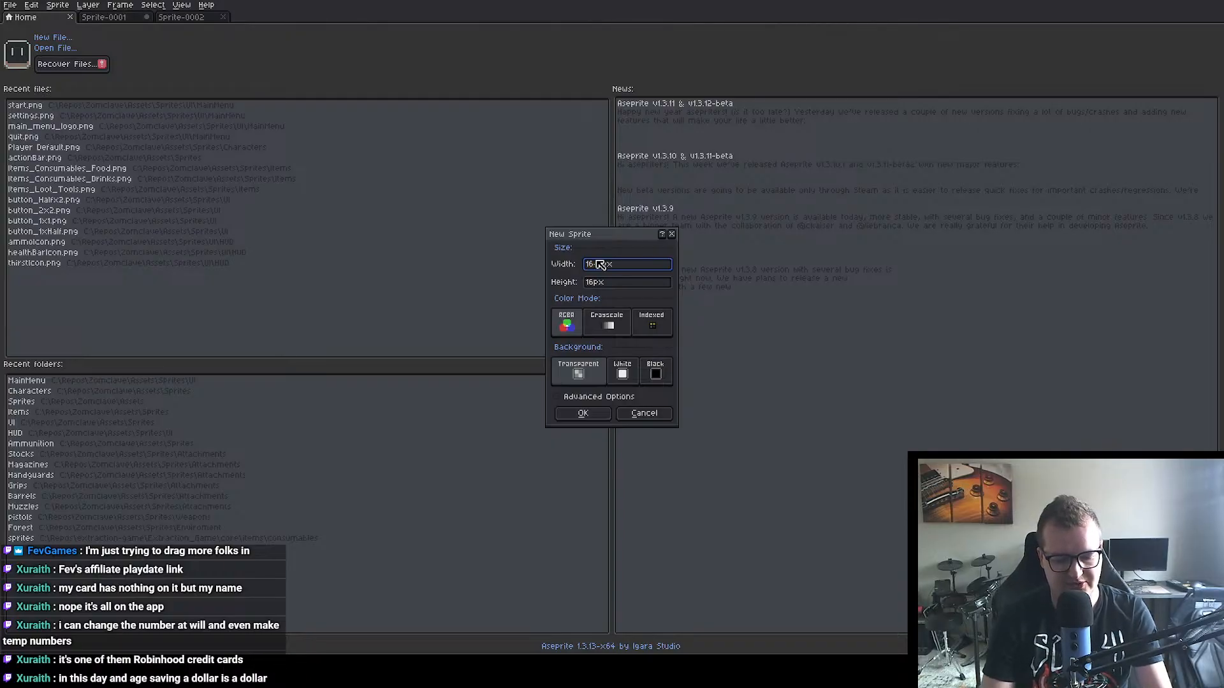
type("*13")
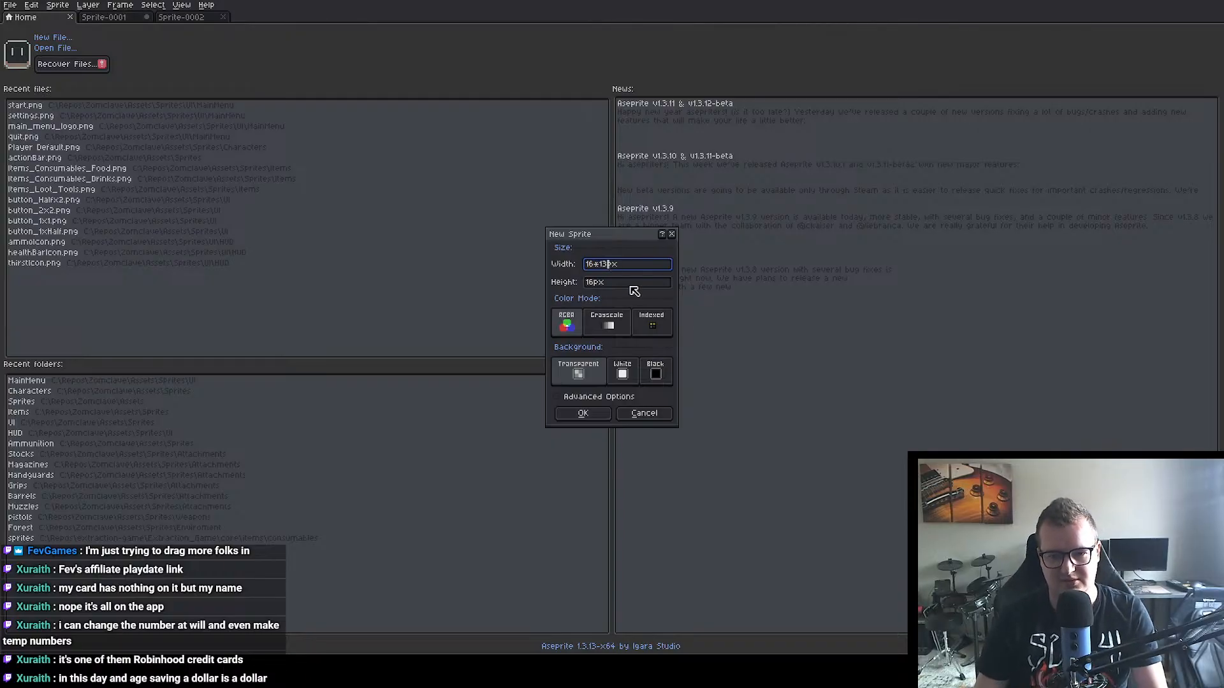
key("Tab")
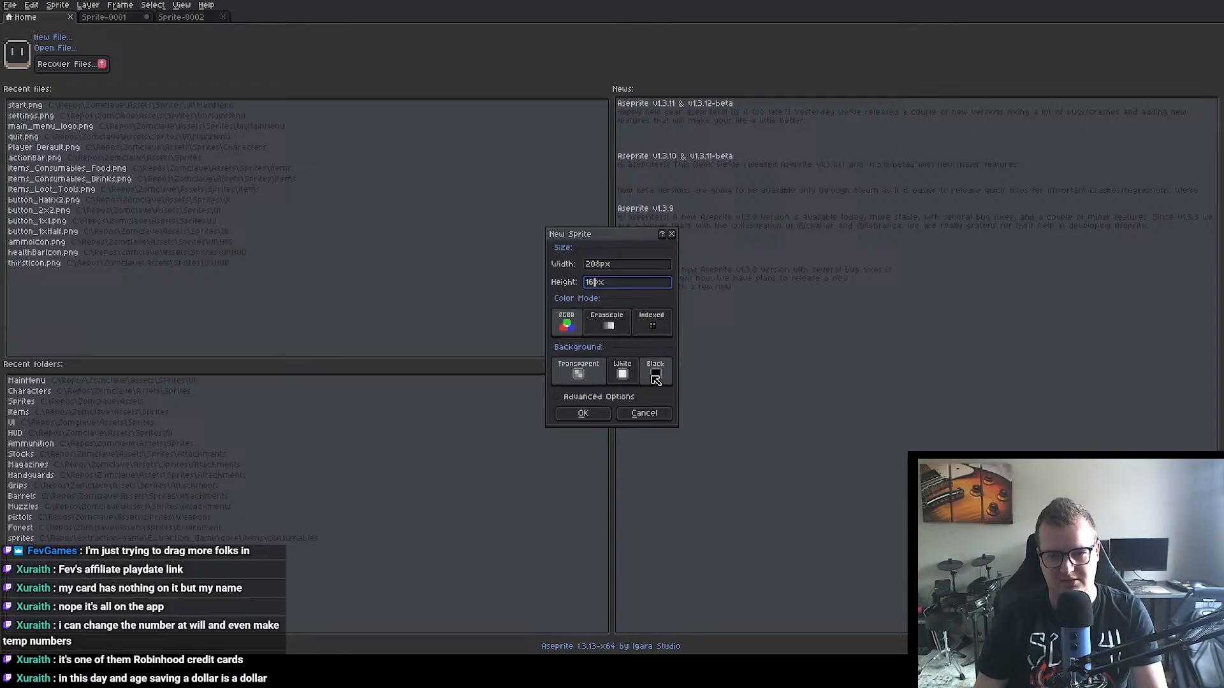
left_click(580, 414)
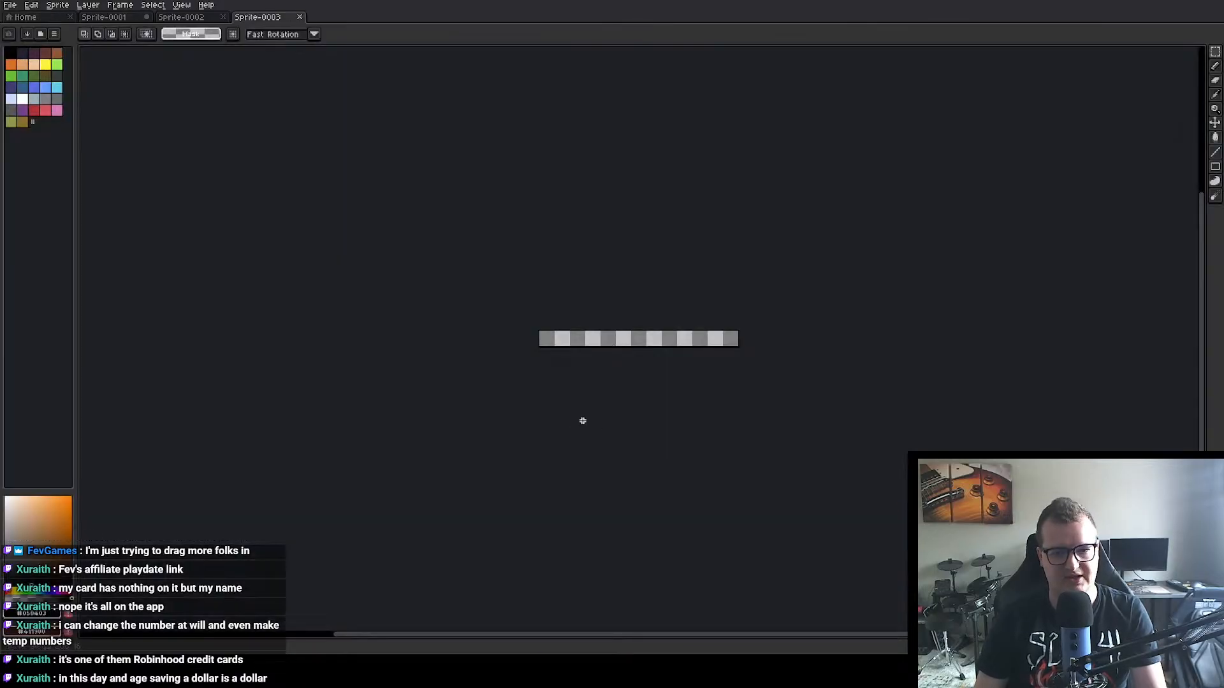
Step: Check the empty Sprite-0002 and close it
left_click(183, 19)
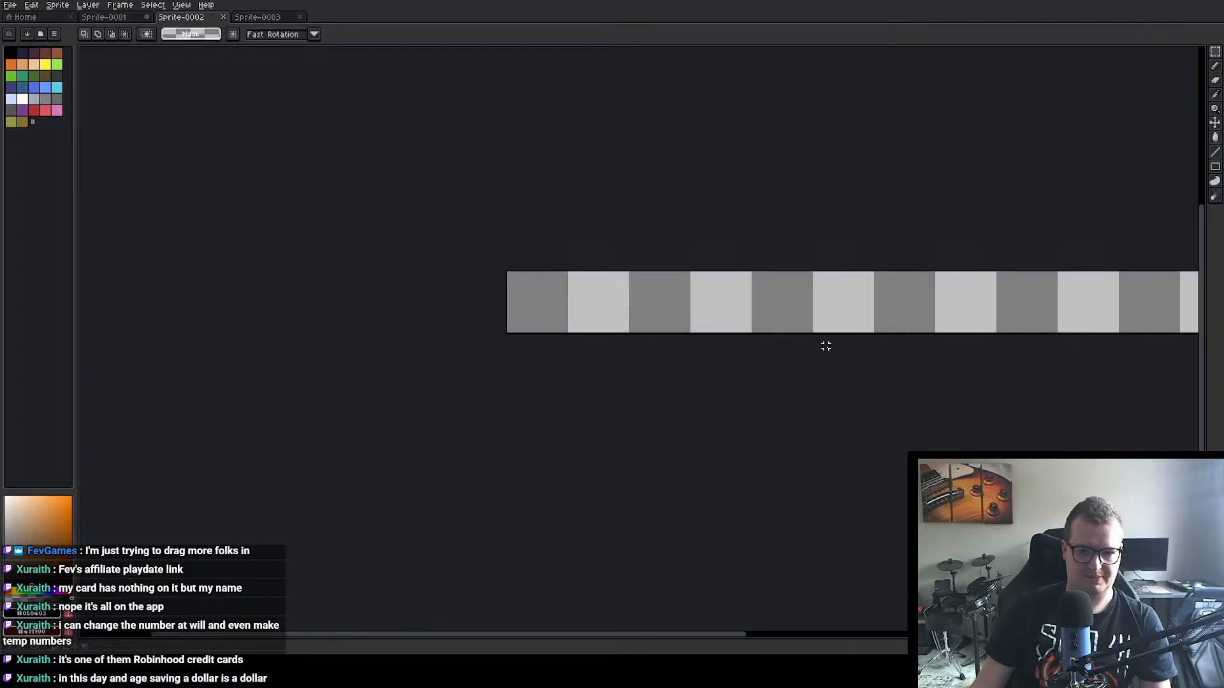
scroll(666, 274, "down", 4)
scroll(598, 227, "up", 3)
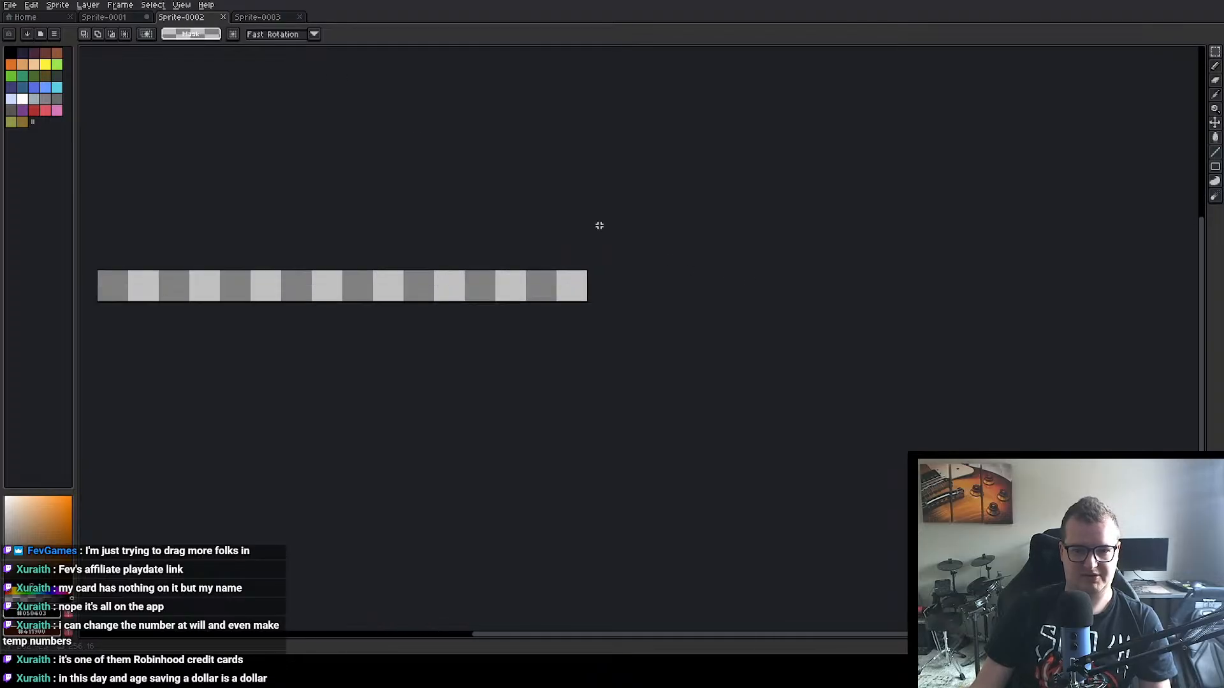
left_click(223, 17)
Step: Copy the SAVE AND QUIT lettering from Sprite-0001 and paste it into the empty Sprite-0003
left_click(112, 19)
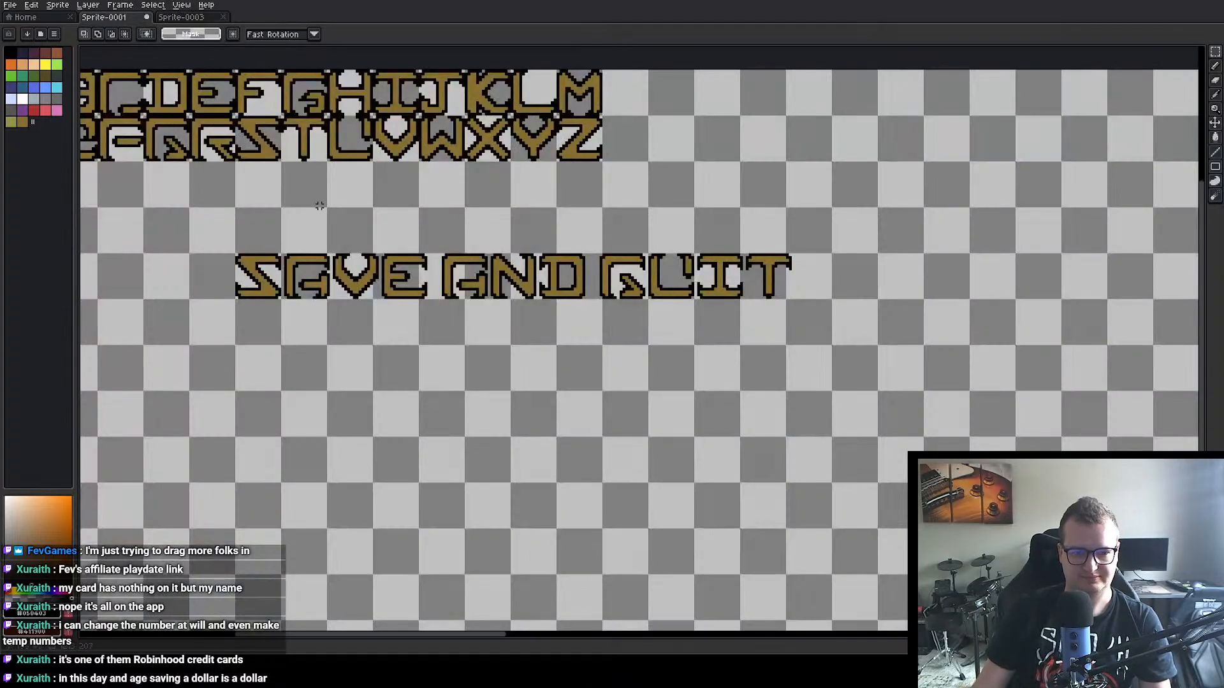
left_click(1216, 55)
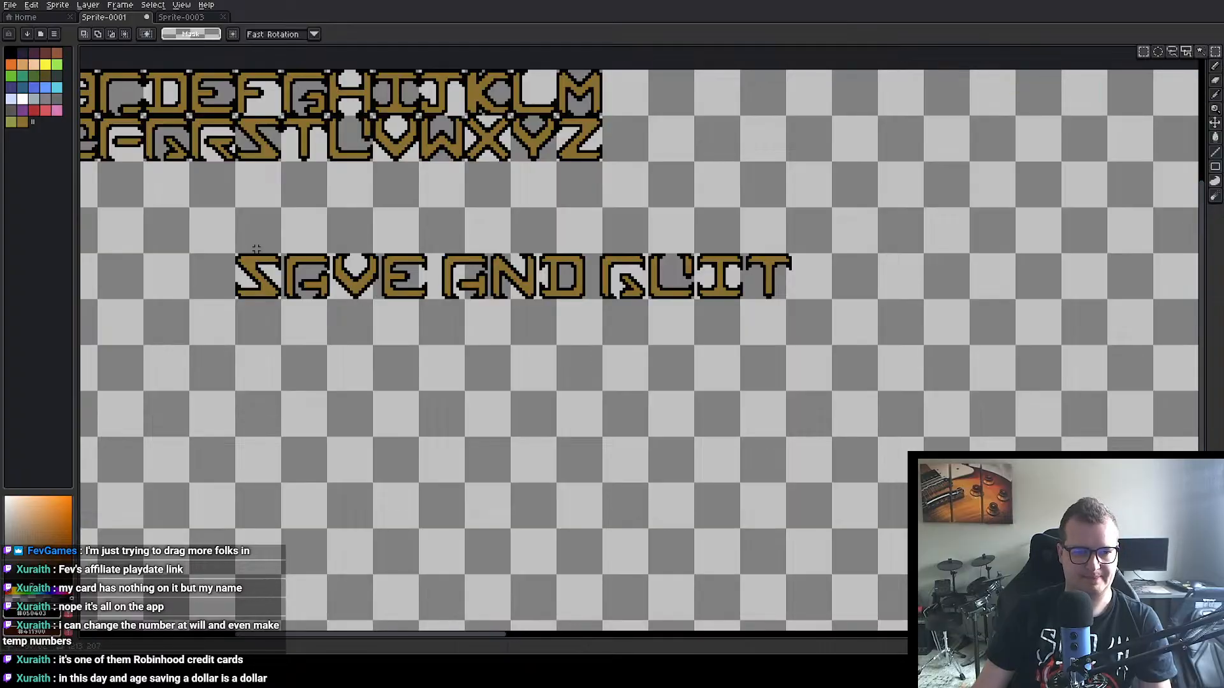
scroll(256, 249, "up", 2)
left_click_drag(225, 258, 1152, 326)
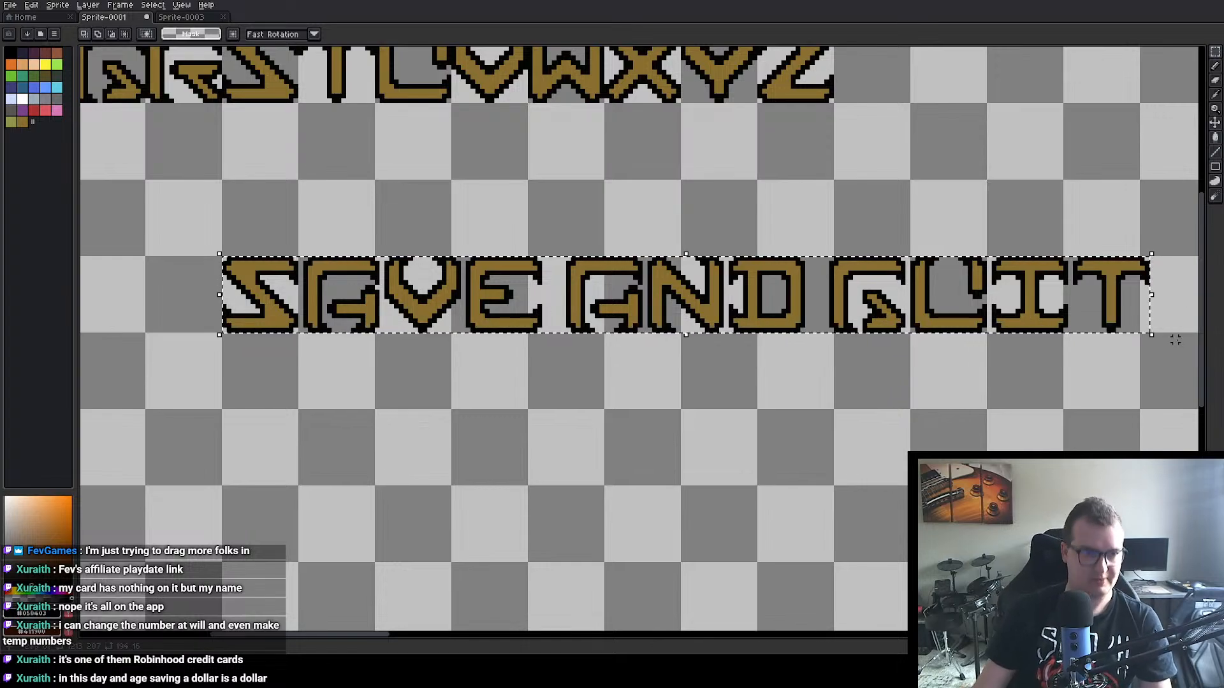
left_click(178, 19)
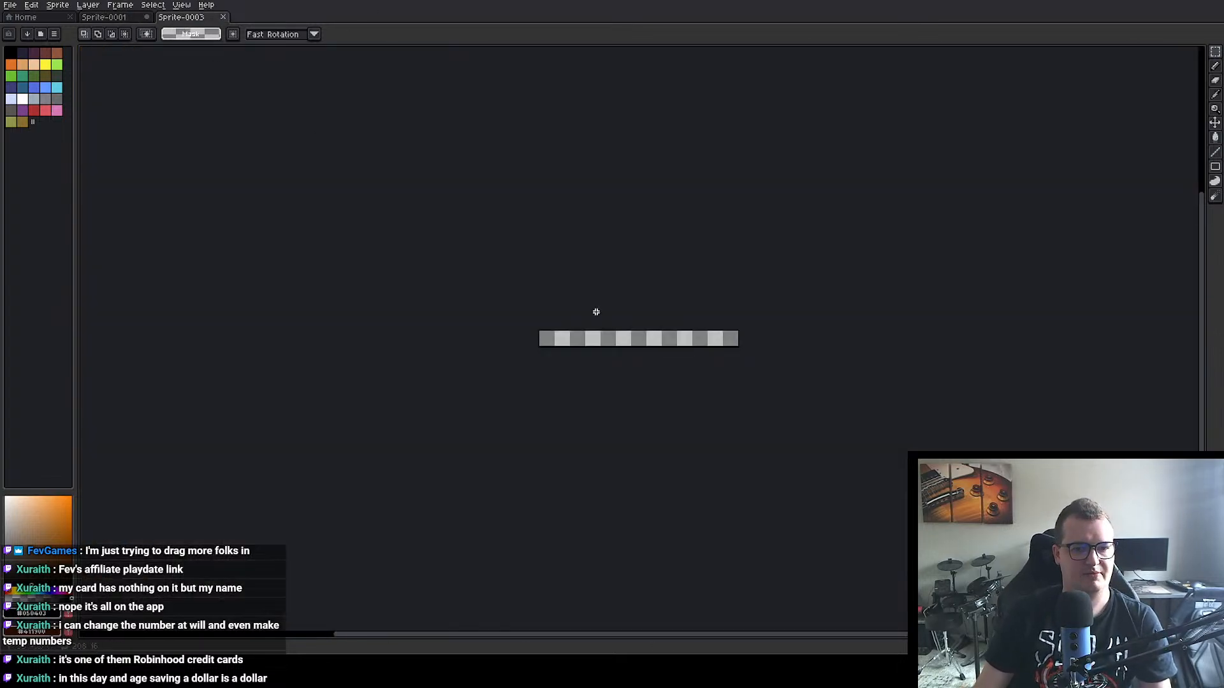
scroll(596, 309, "up", 3)
key("ctrl+v")
scroll(568, 392, "up", 1)
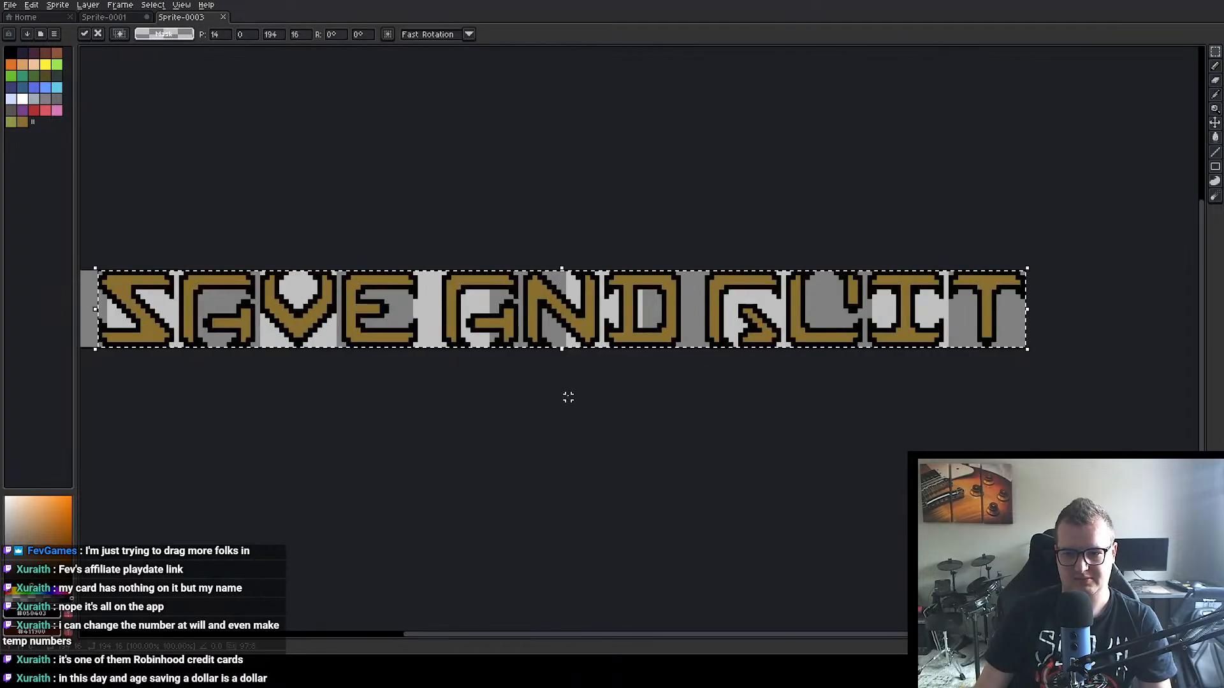
scroll(561, 402, "down", 2)
left_click(535, 408)
Step: Select the pasted SAVE AND QUIT lettering and shift it left so it sits centred horizontally on the canvas
scroll(278, 366, "up", 4)
left_click_drag(278, 366, 483, 349)
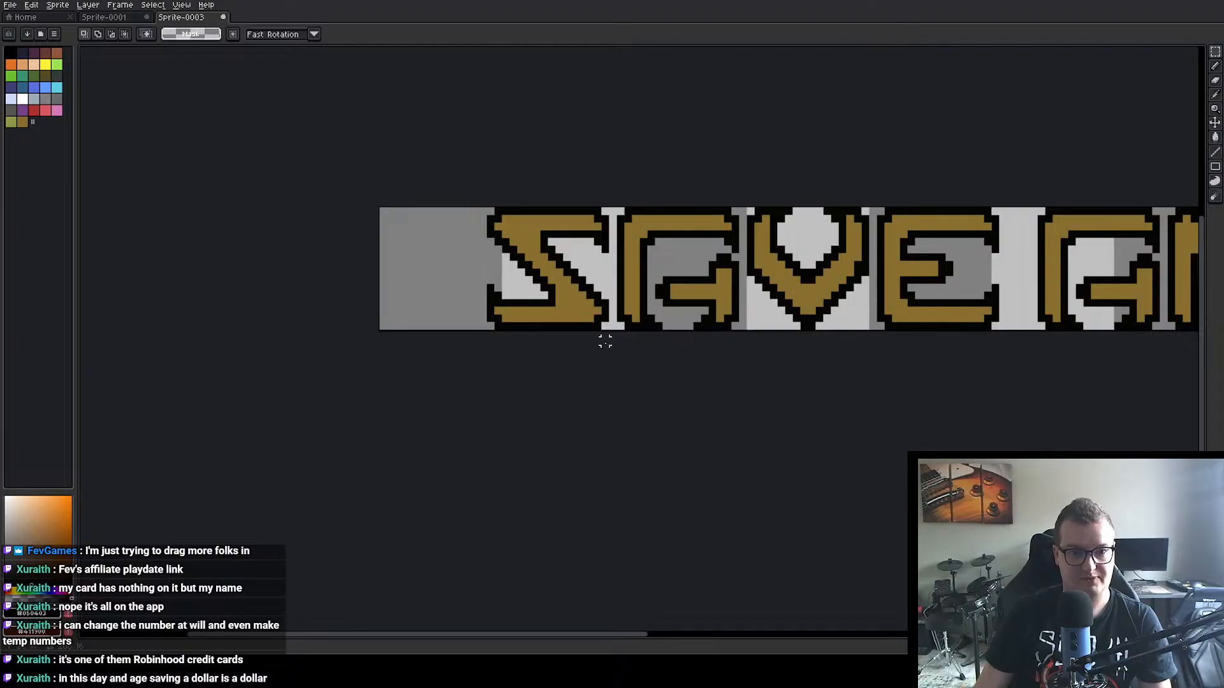
scroll(896, 338, "down", 2)
left_click_drag(878, 401, 560, 379)
left_click_drag(368, 214, 1144, 396)
left_click(413, 285)
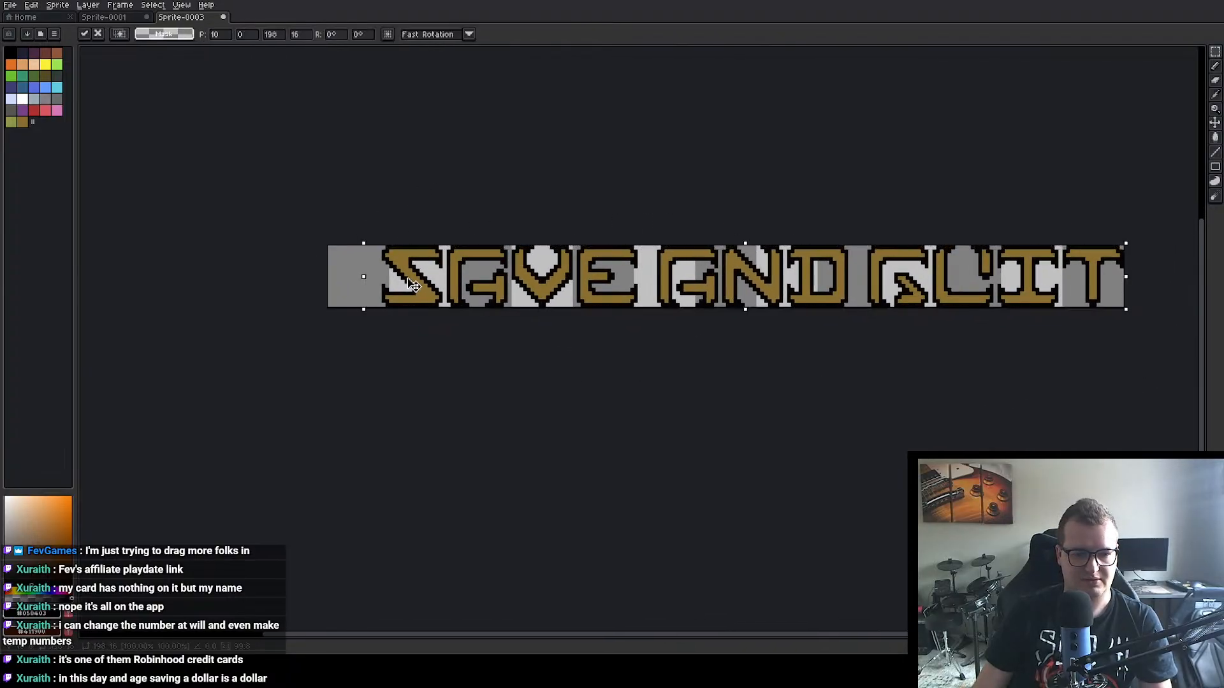
left_click_drag(413, 285, 385, 284)
left_click(593, 418)
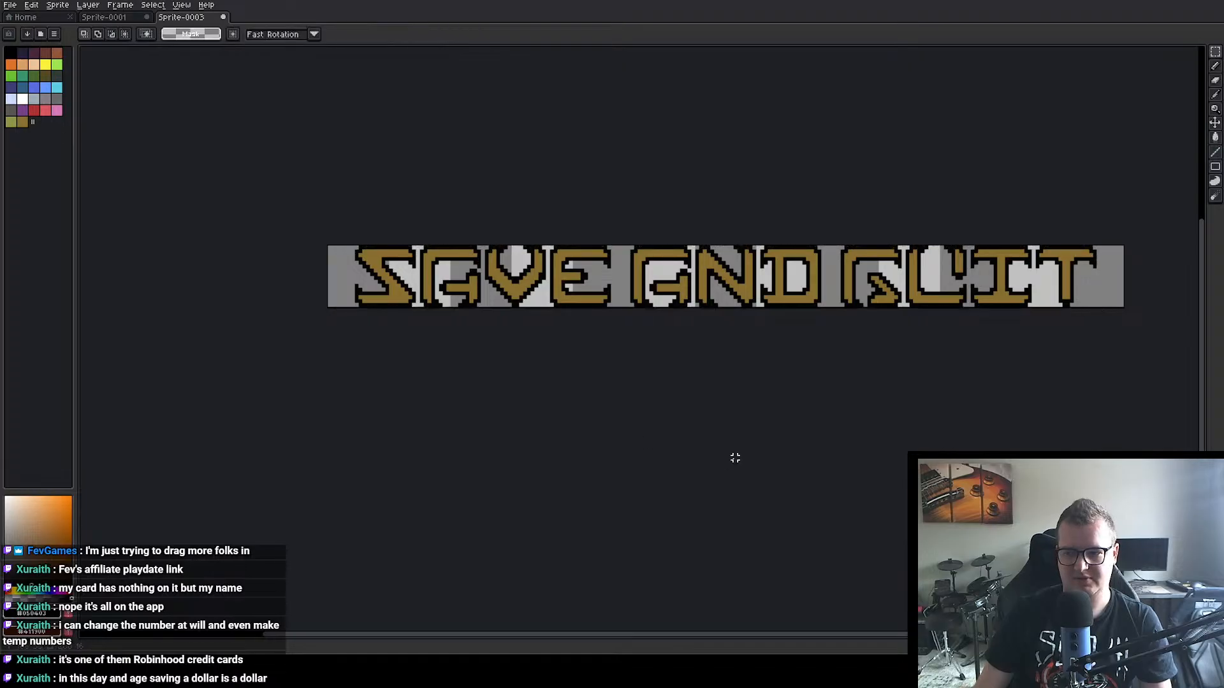
Step: Open the recent file settings.png, extend its canvas by 1 px at the bottom to 139 × 30 px, and save it
left_click(36, 18)
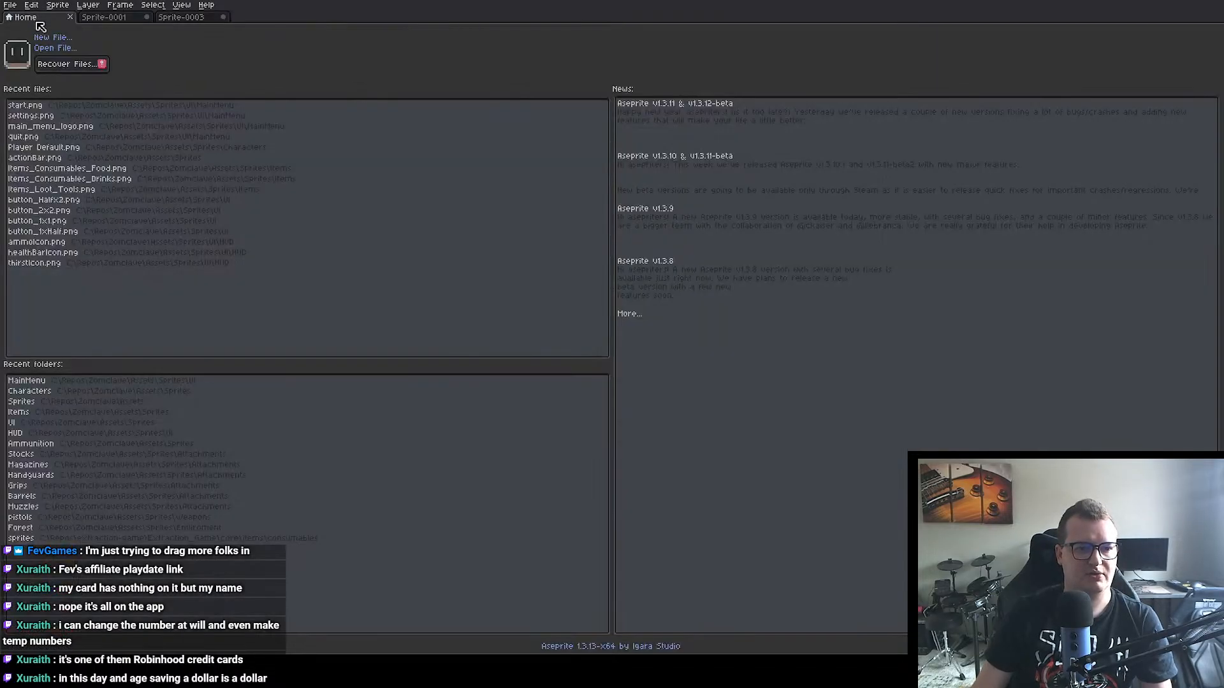
left_click(39, 115)
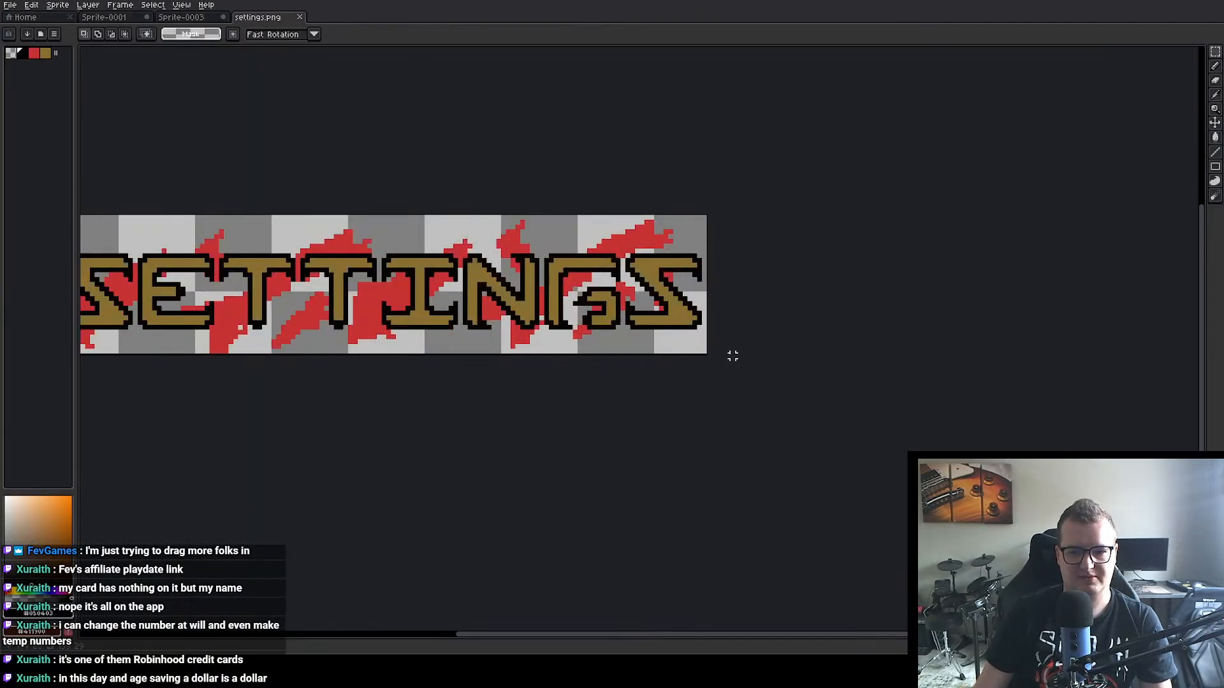
scroll(733, 356, "up", 1)
left_click_drag(541, 334, 853, 330)
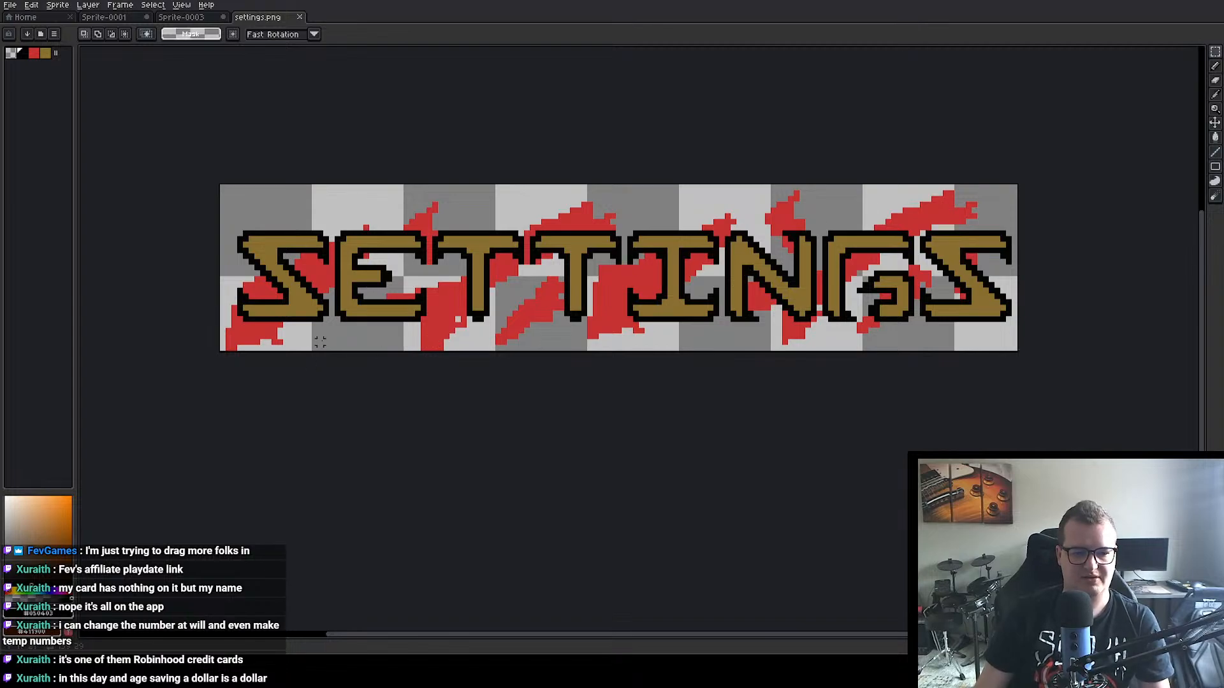
key("ctrl+alt+c")
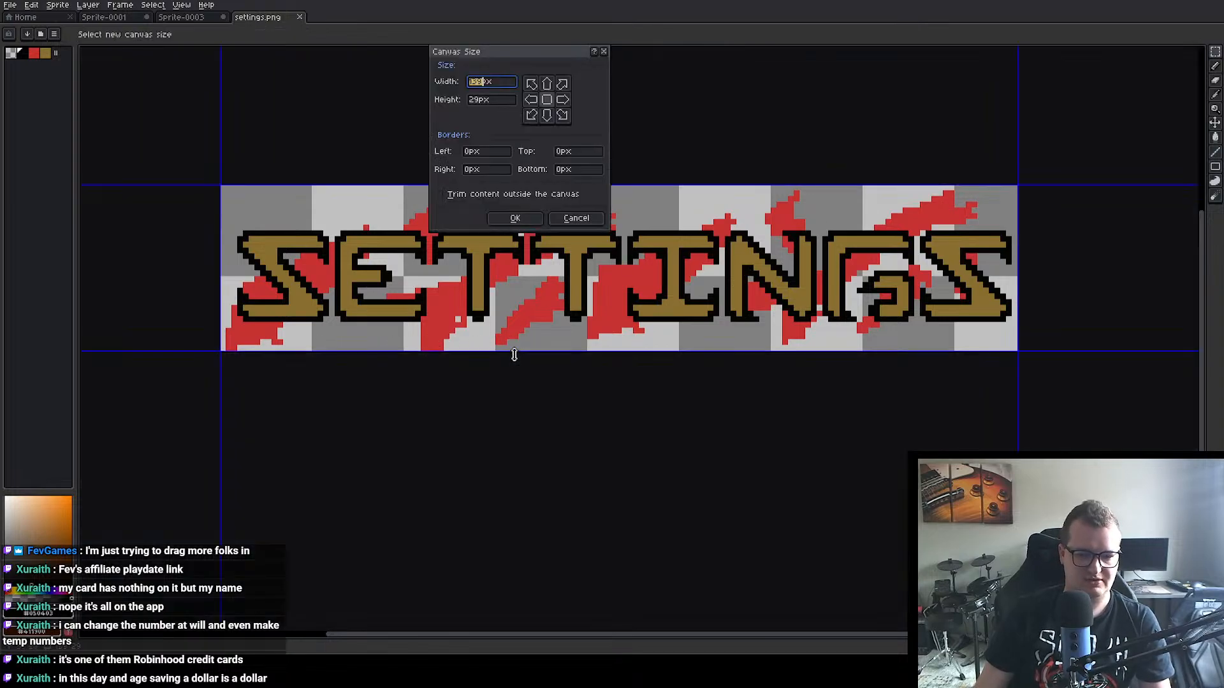
left_click(517, 218)
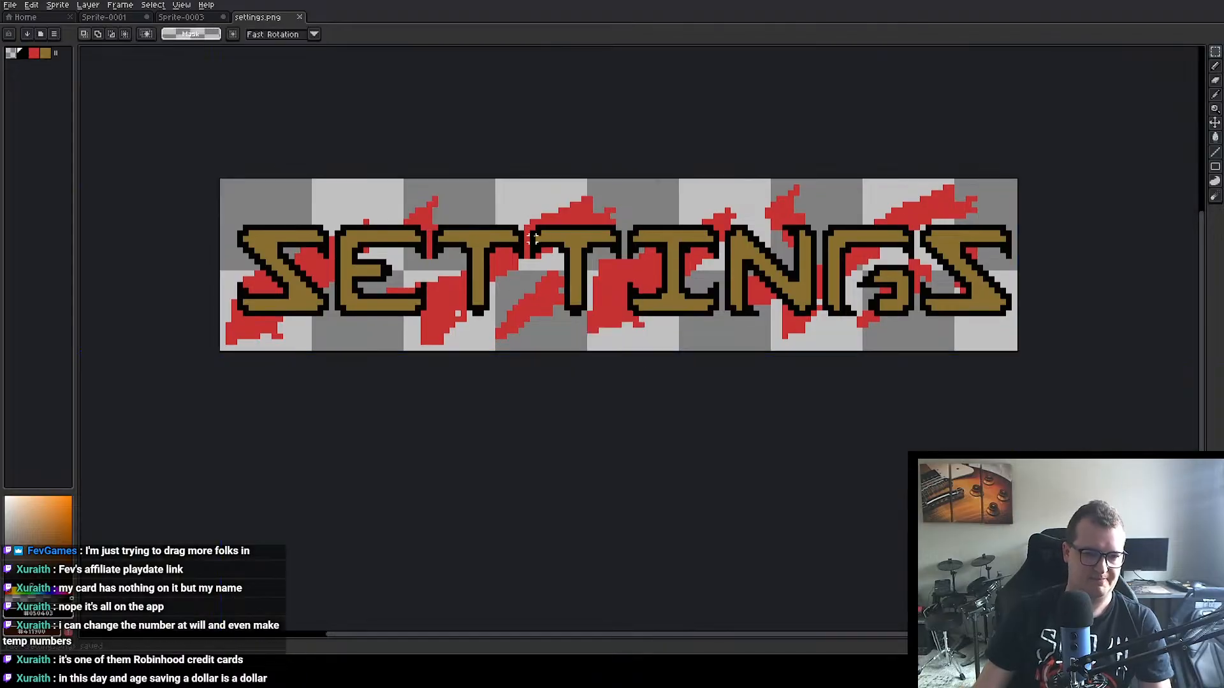
key("ctrl+s")
Step: Resize Sprite-0003's canvas to 196 × 18 px with left and right borders of -6 px and top and bottom borders of 1 px
left_click(181, 18)
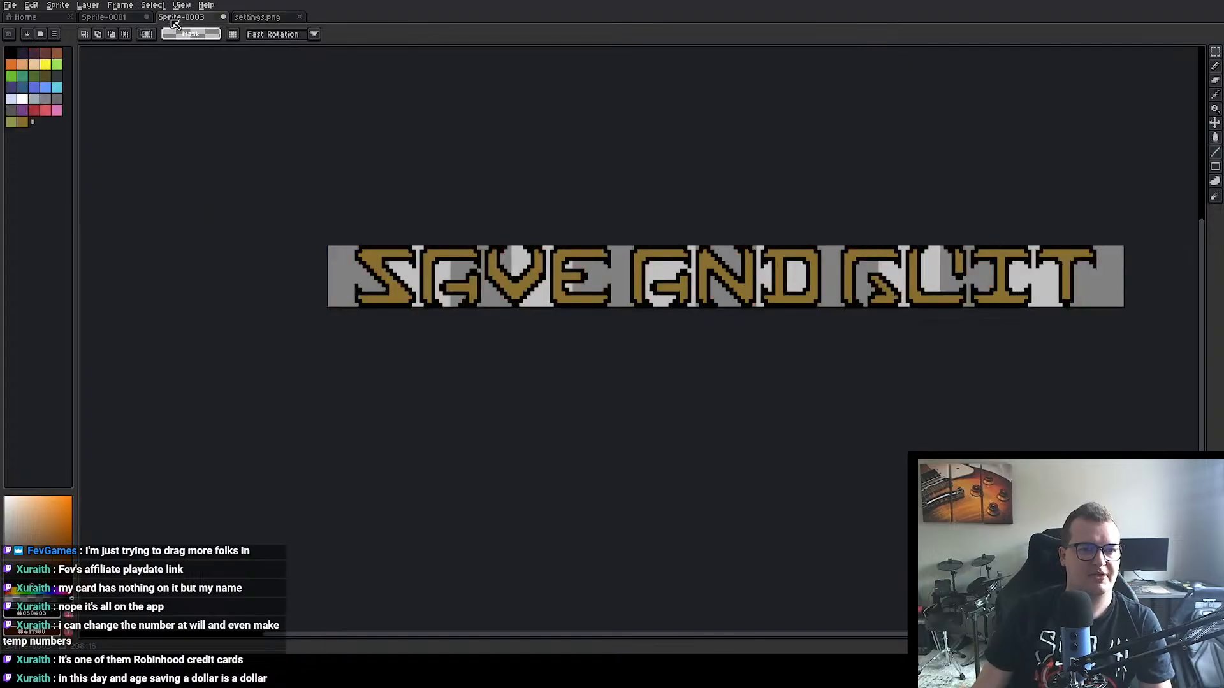
scroll(494, 281, "up", 1)
key("ctrl+alt+c")
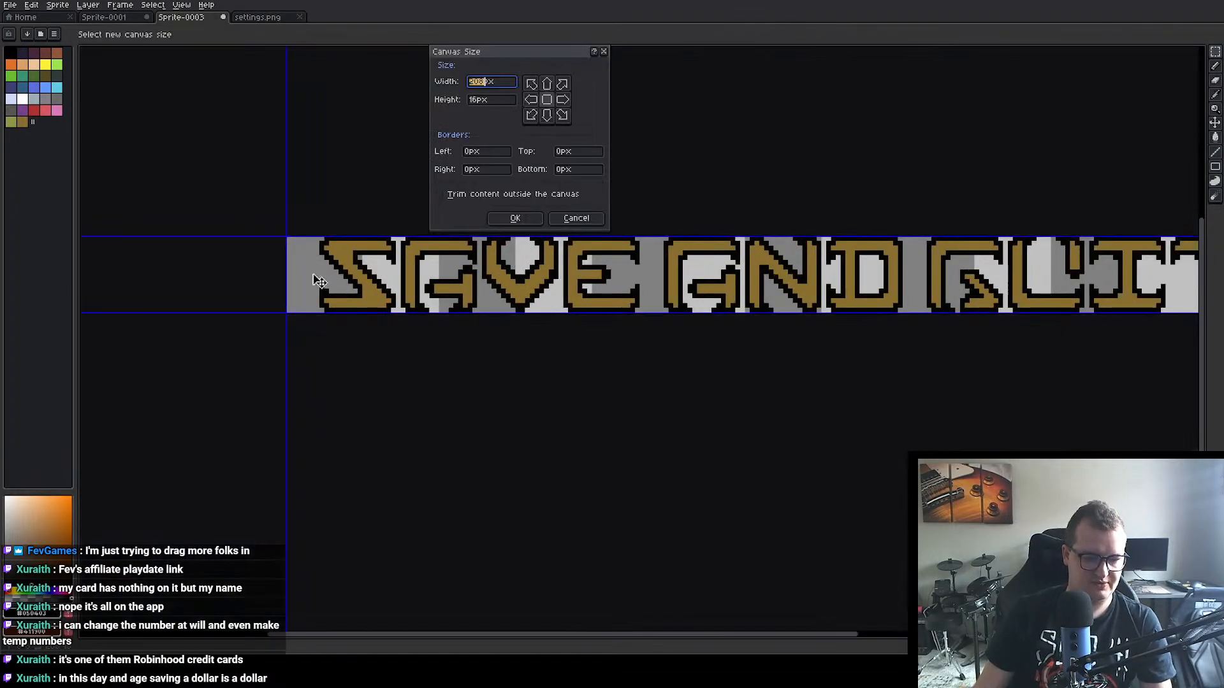
left_click_drag(287, 268, 314, 268)
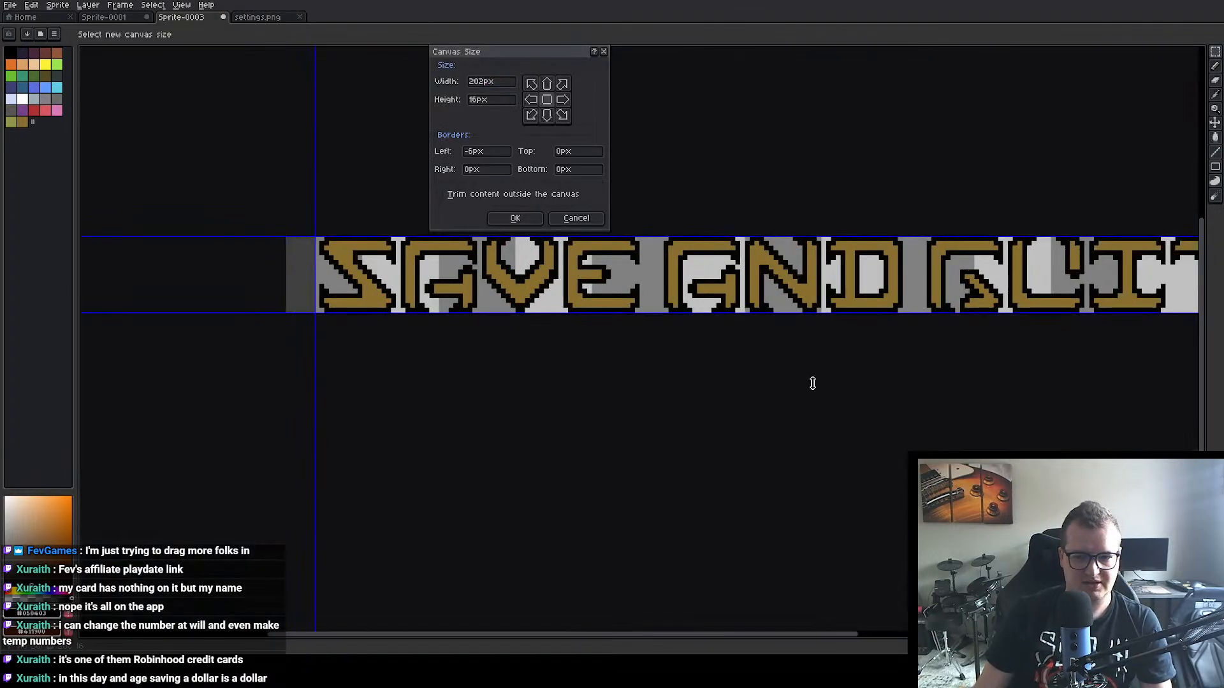
scroll(811, 382, "right", 3)
left_click_drag(969, 282, 936, 282)
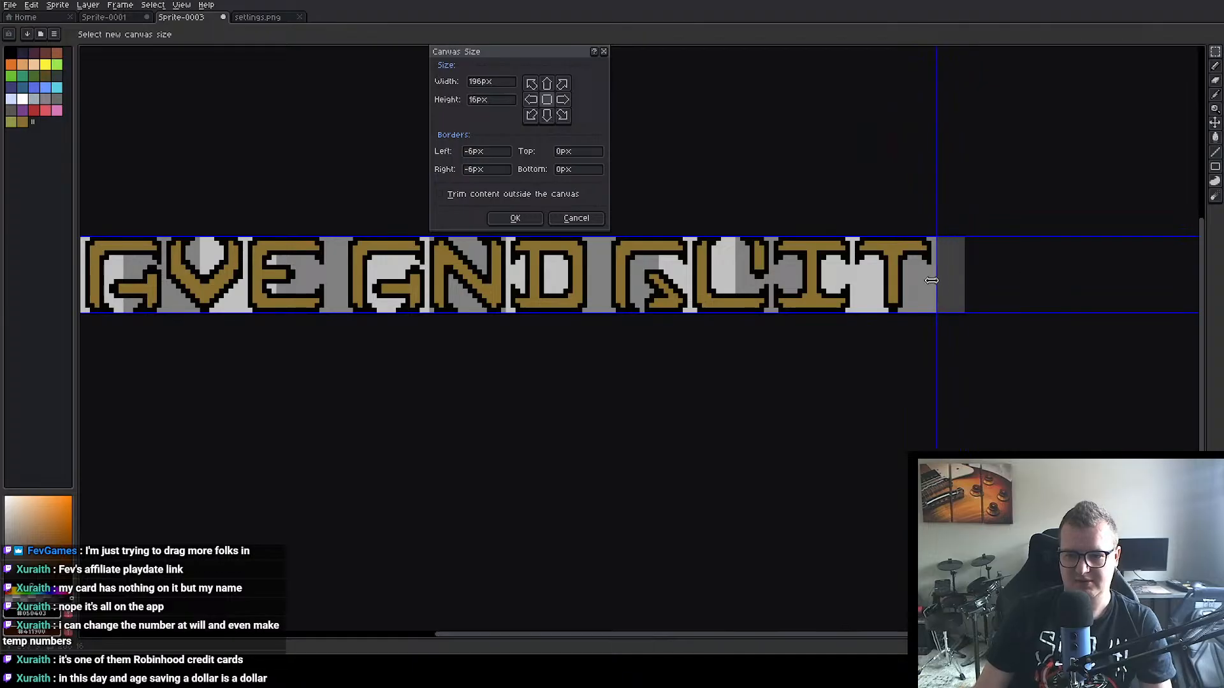
left_click_drag(604, 313, 603, 319)
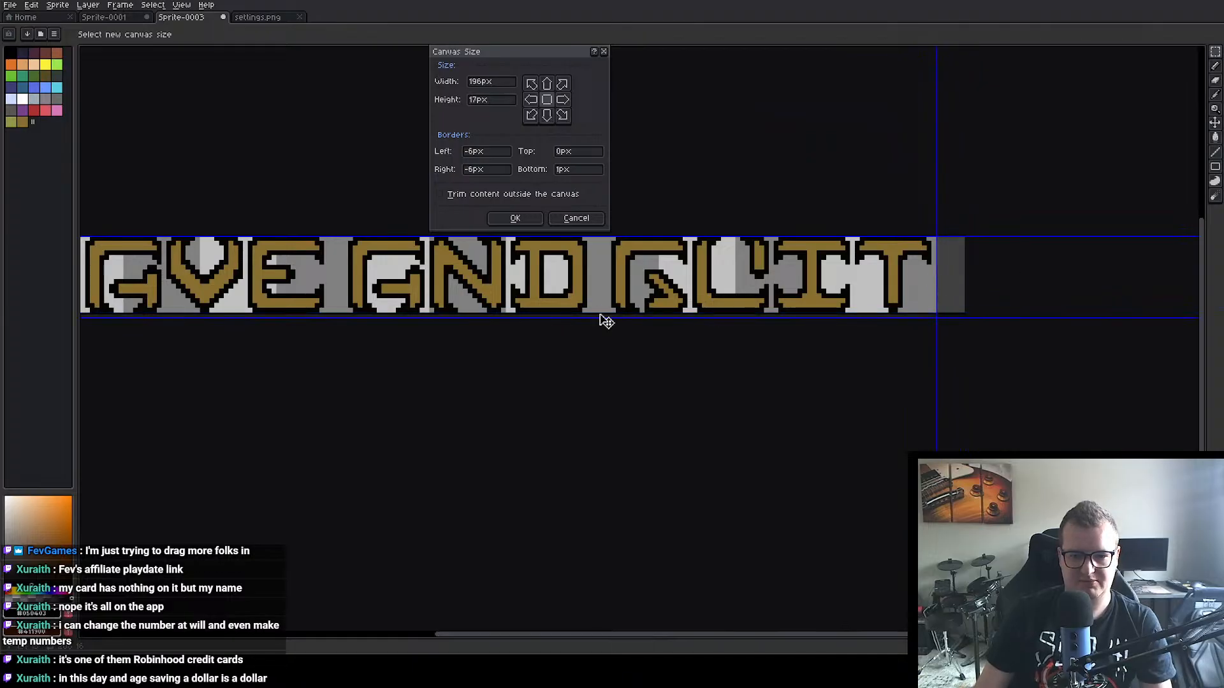
left_click_drag(619, 233, 620, 228)
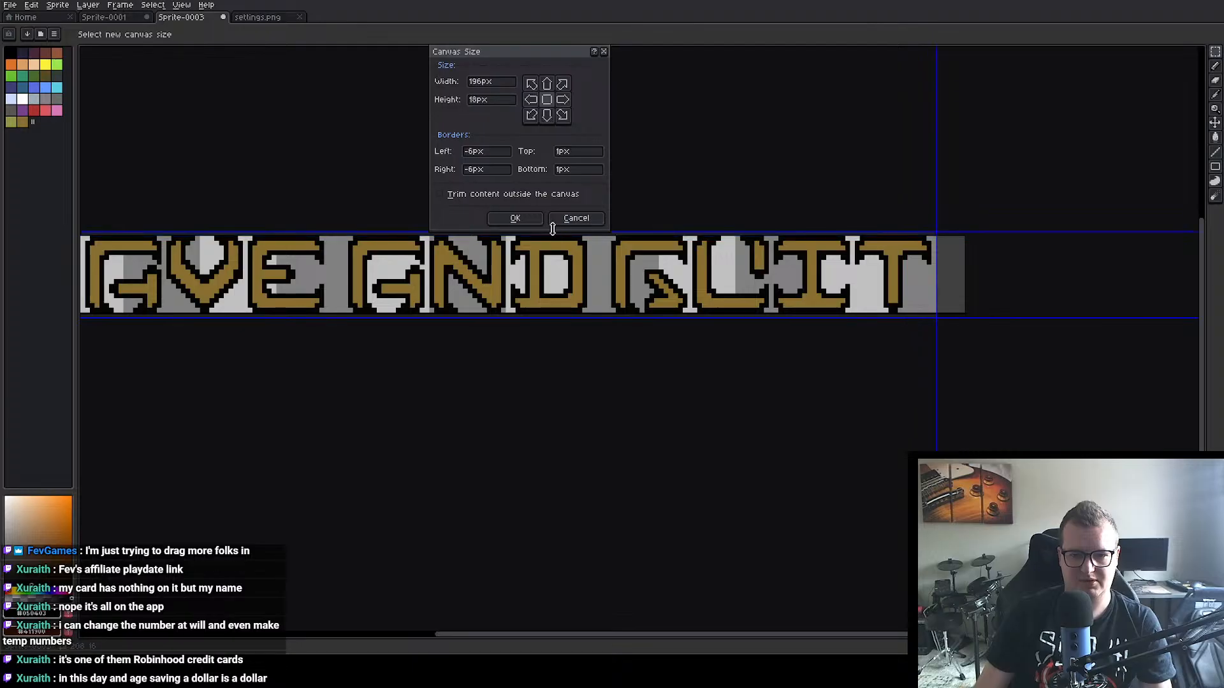
left_click(528, 220)
left_click_drag(529, 269, 881, 252)
left_click_drag(630, 138, 492, 143)
scroll(404, 146, "down", 1)
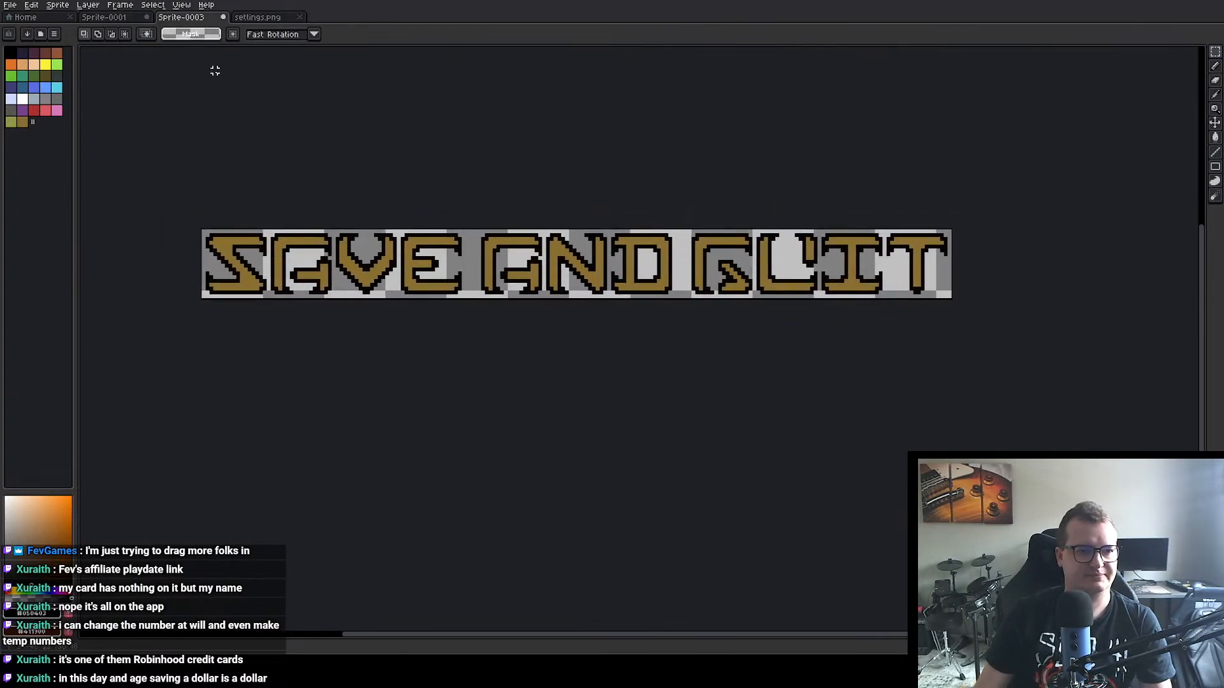
Step: Export the SAVE AND QUIT sprite to a chosen output file at 100% size and close Sprite-0003 without saving
left_click(11, 5)
mouse_move(51, 101)
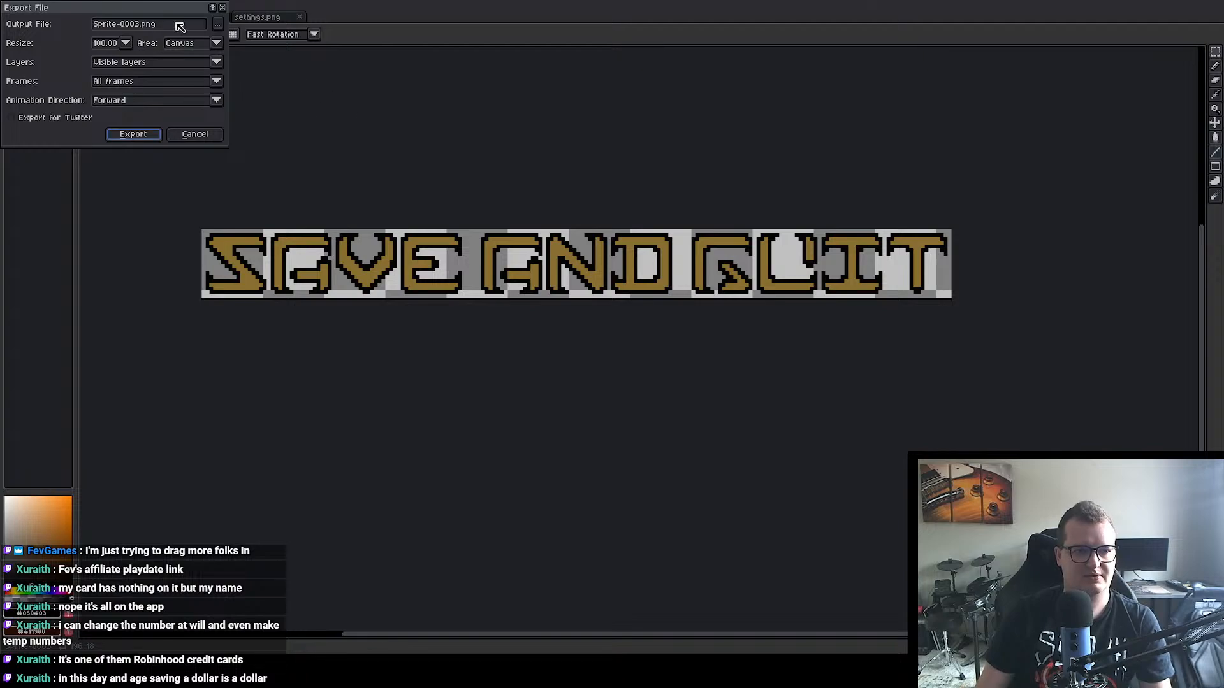
left_click(218, 24)
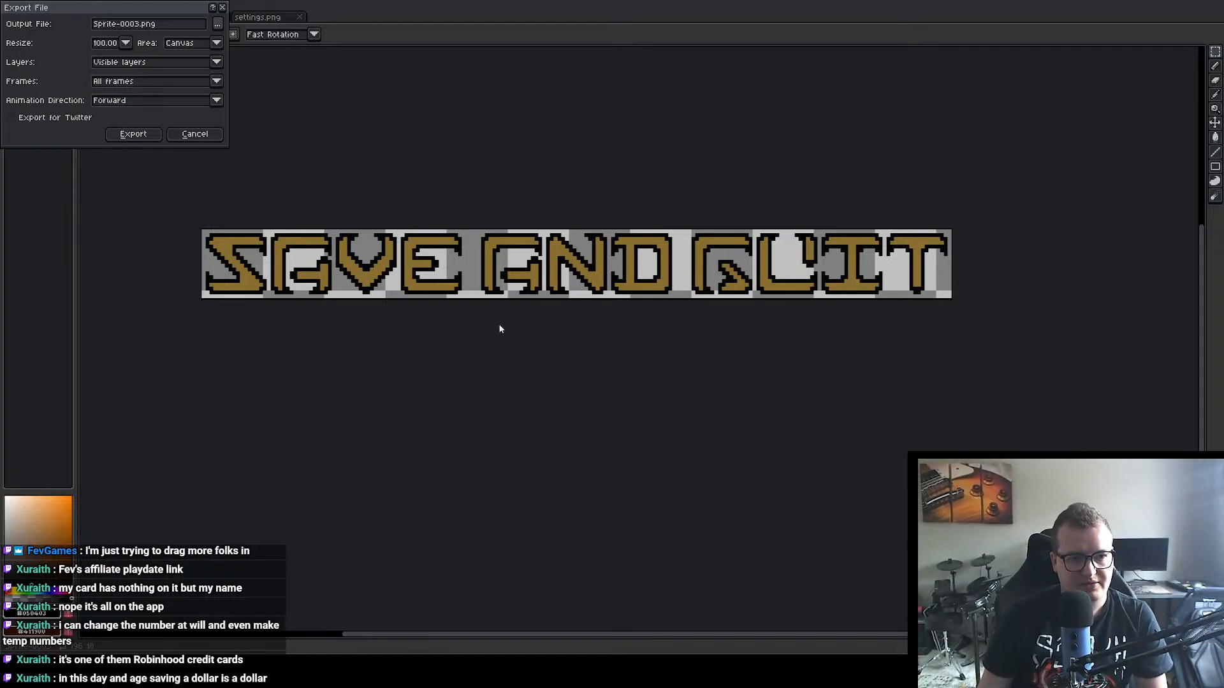
left_click(142, 135)
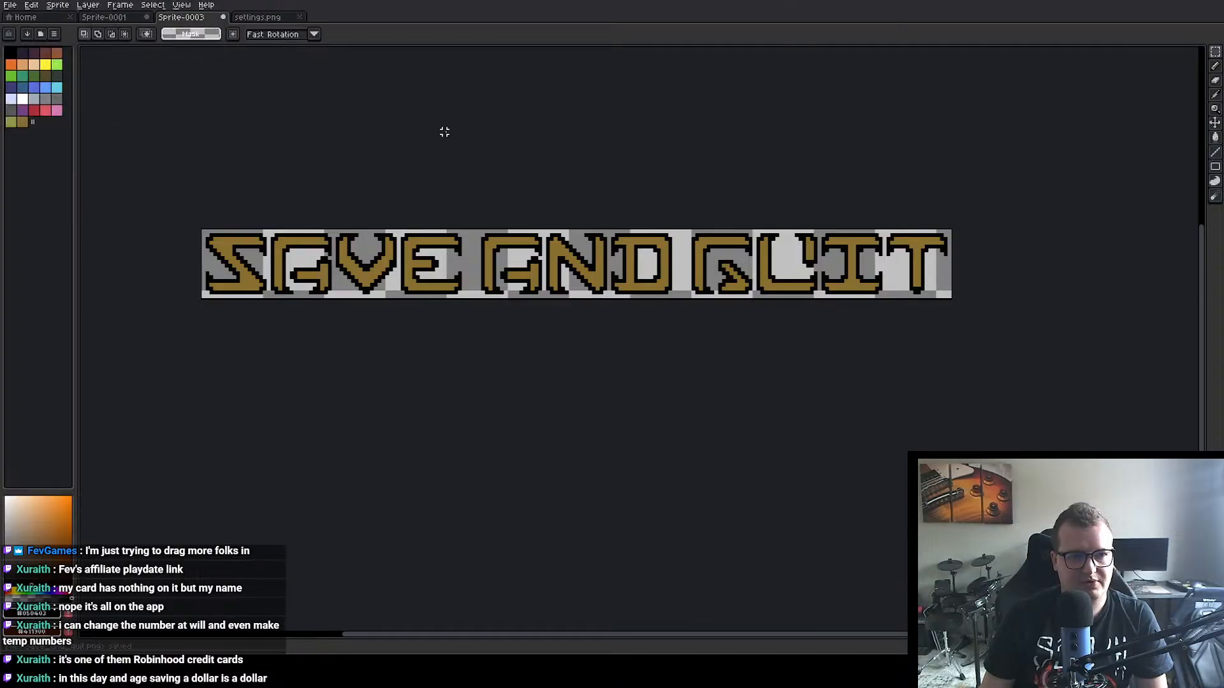
left_click(223, 17)
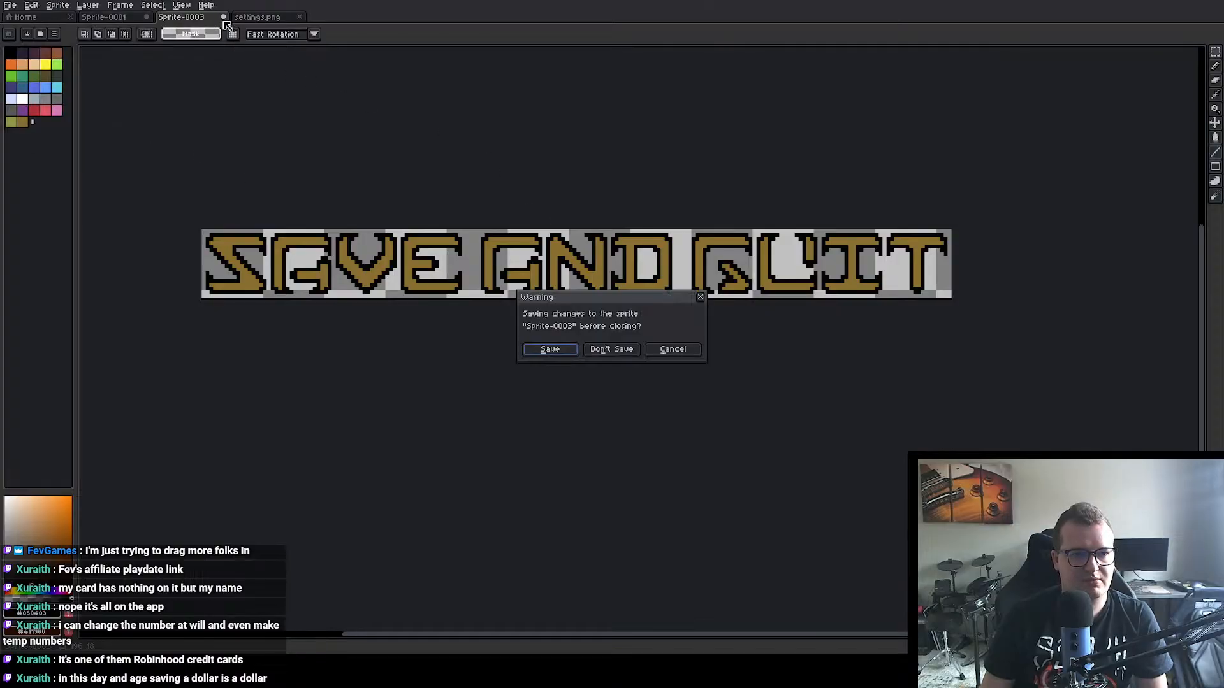
left_click(606, 349)
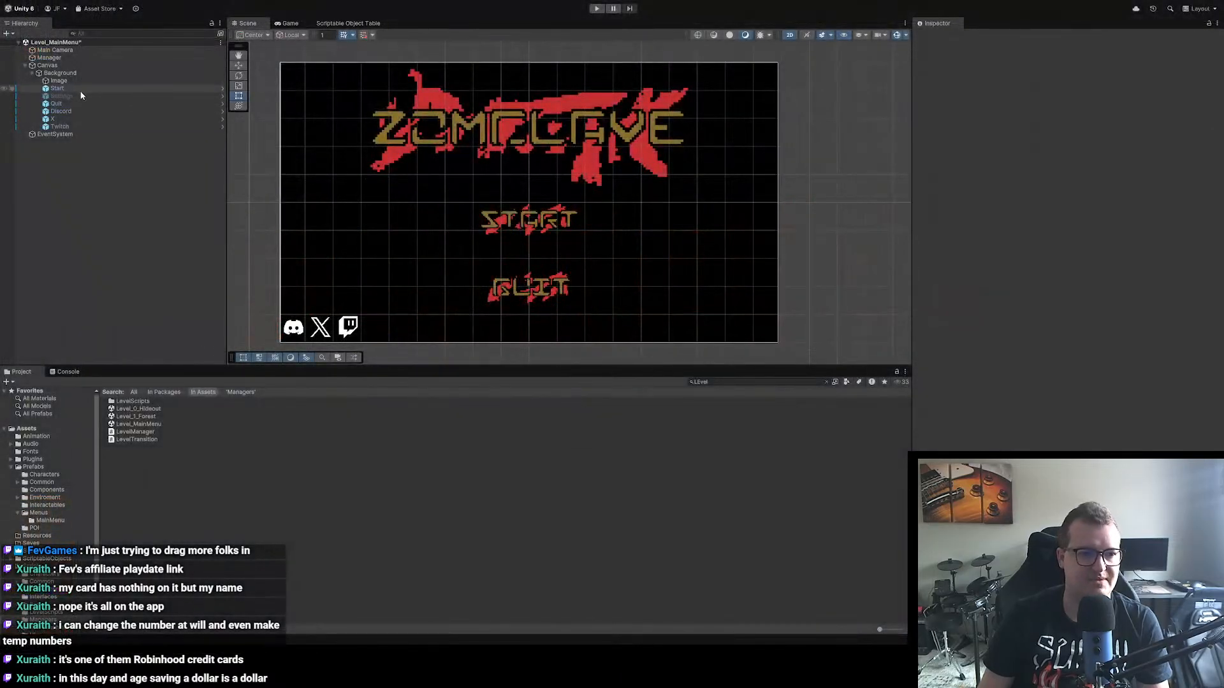
Step: Switch to Unity, inspect the main menu's Start button, search the assets for "menu" and open the Menu_Pause prefab
left_click(68, 90)
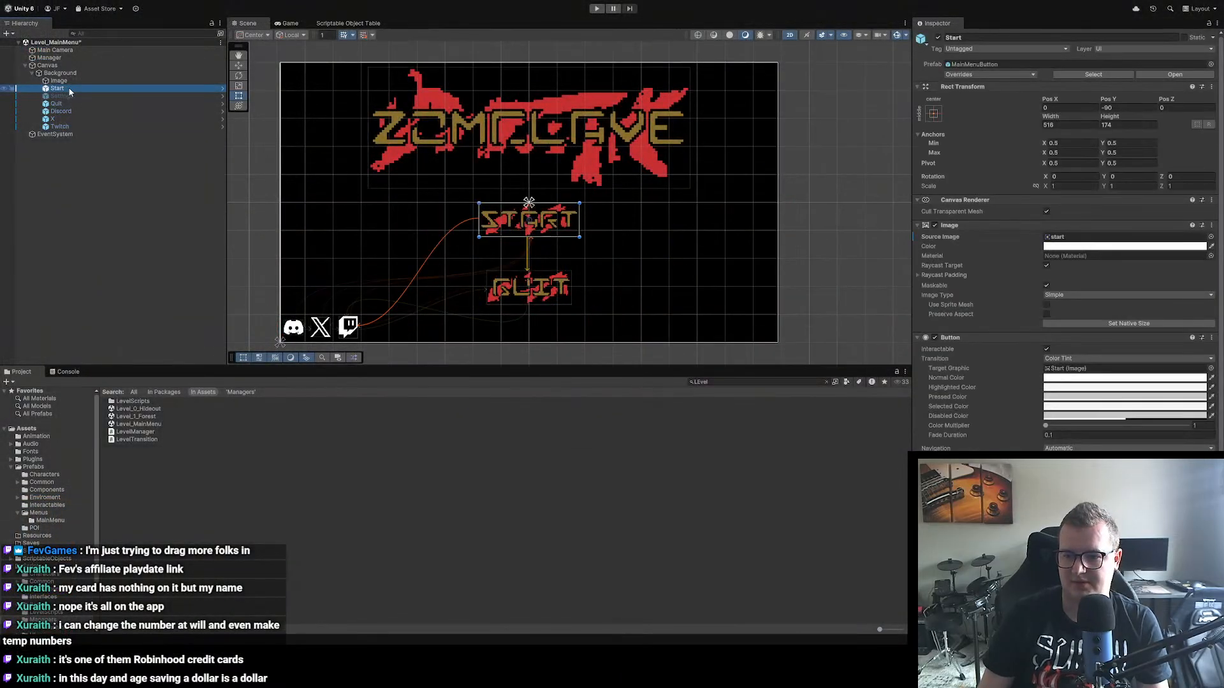
scroll(961, 326, "down", 2)
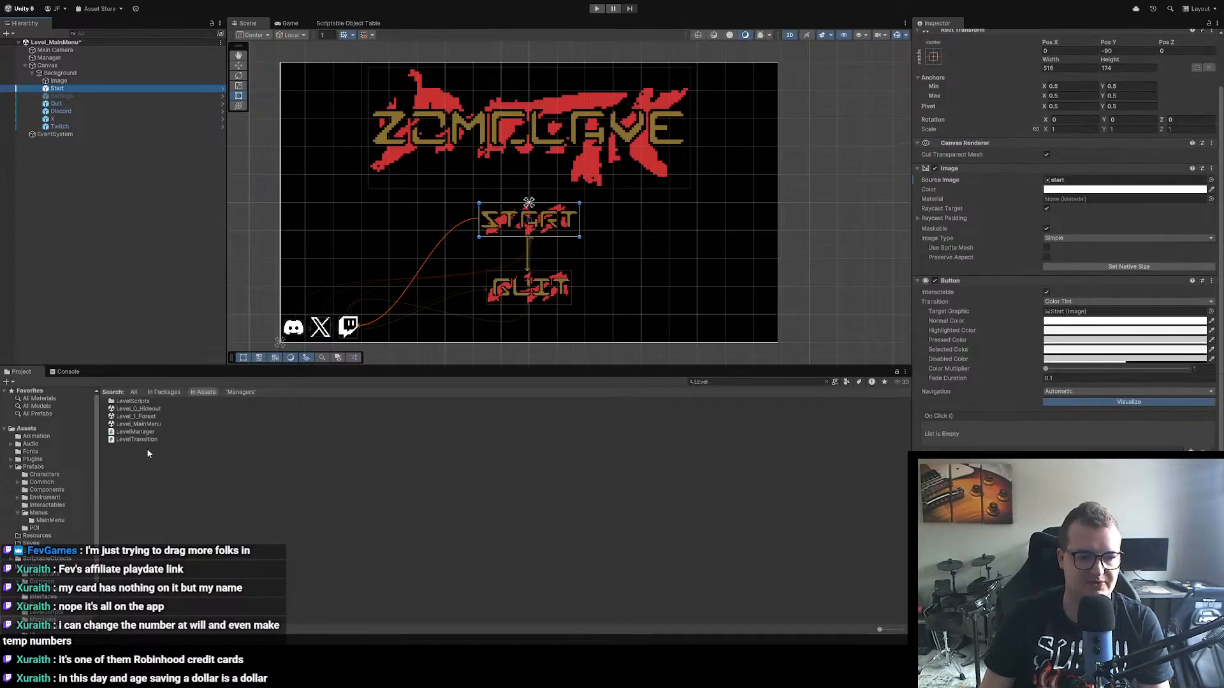
left_click(712, 382)
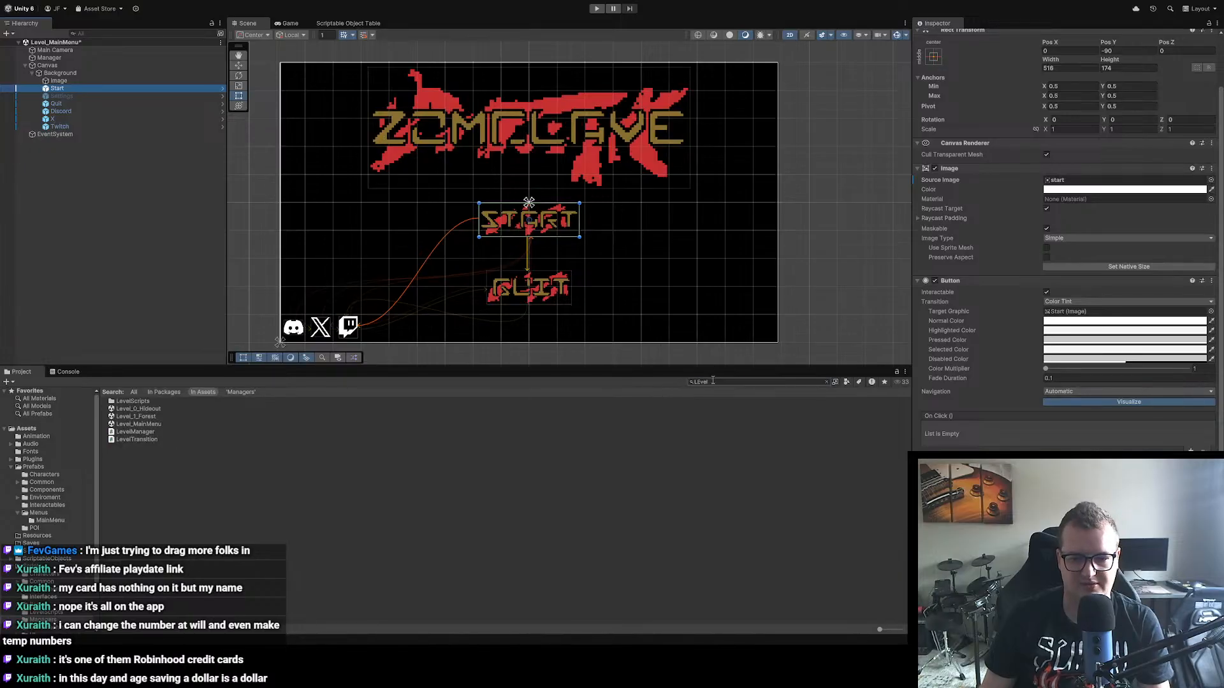
type("menu")
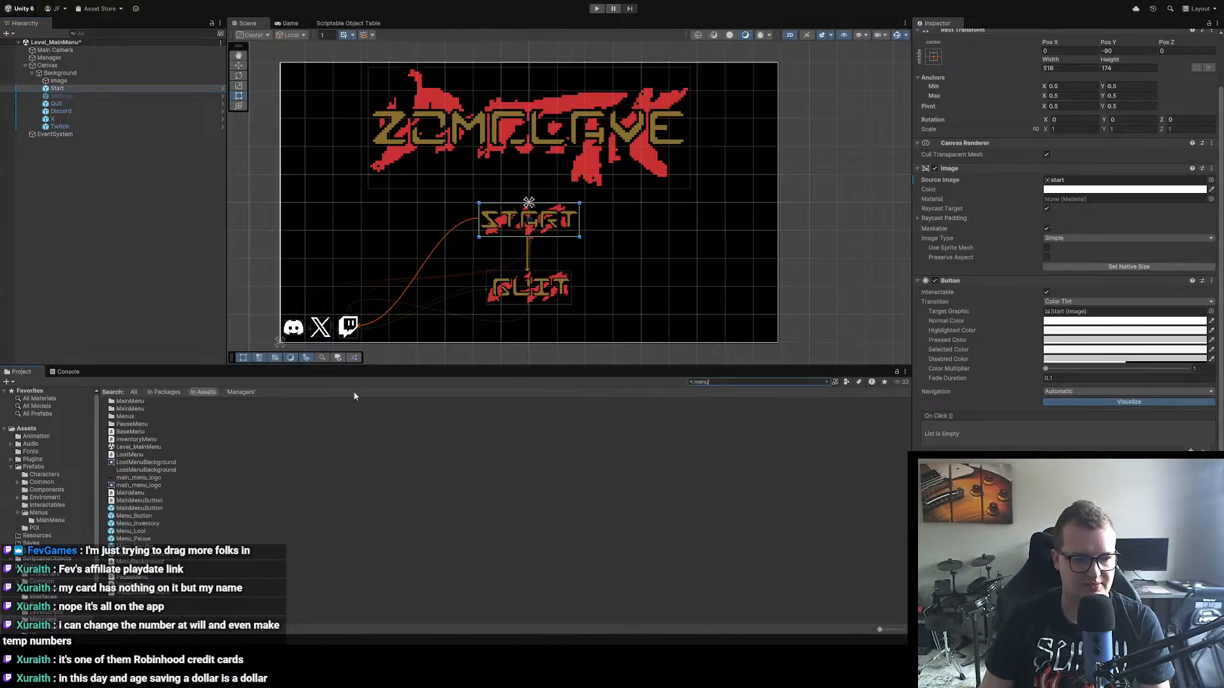
double_click(133, 539)
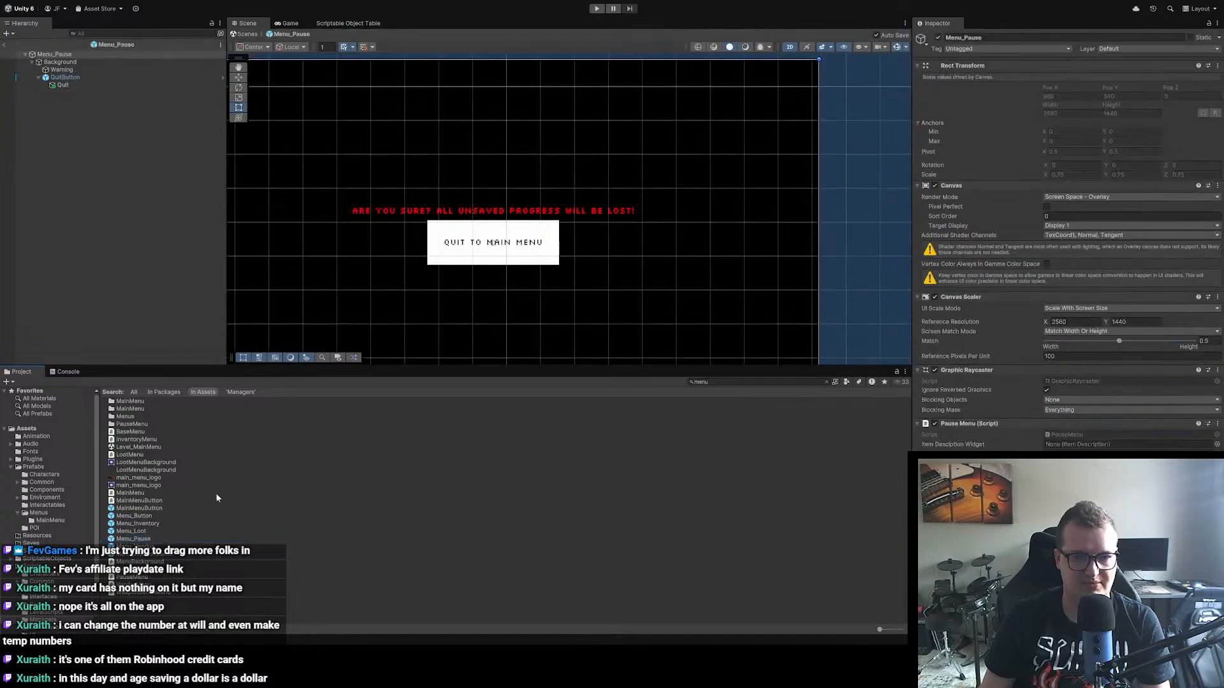
Step: Delete the Quit text object under QuitButton in the Menu_Pause prefab
left_click(65, 79)
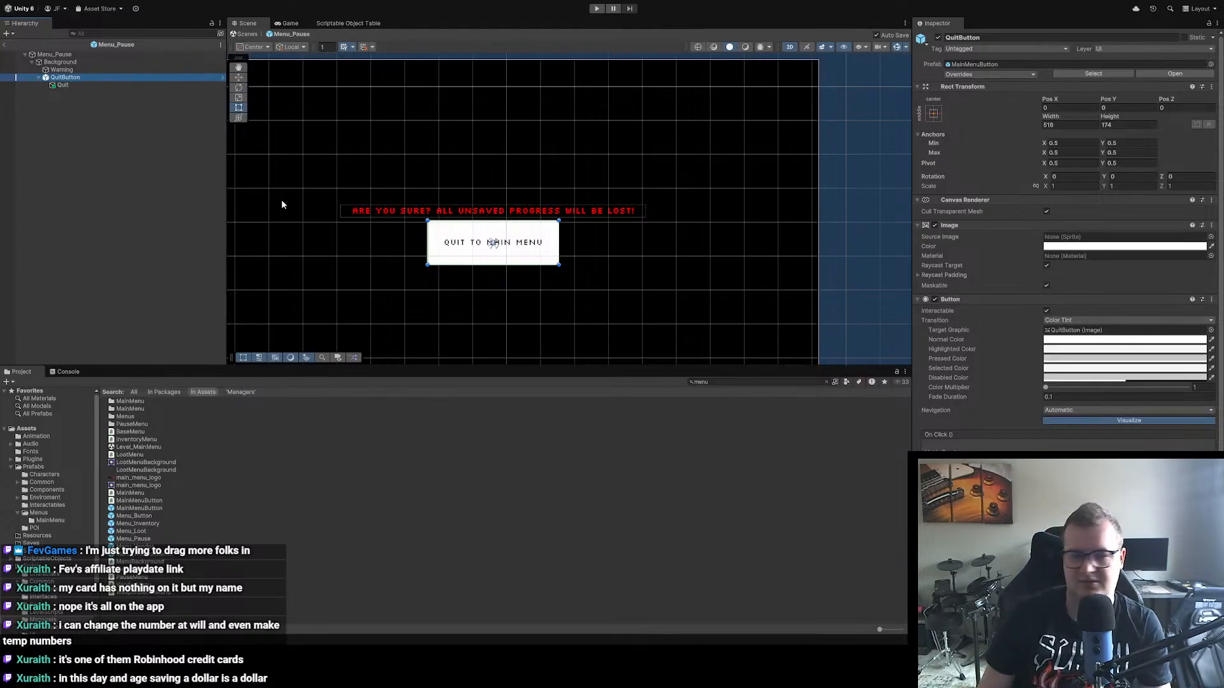
left_click(77, 85)
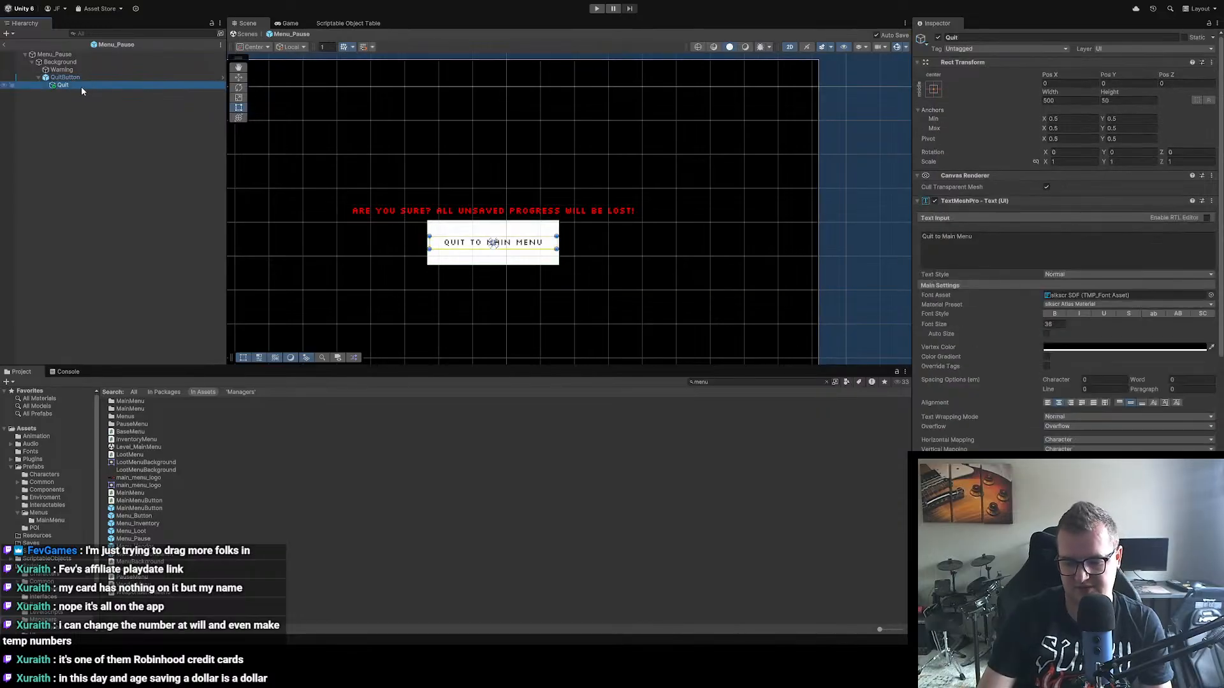
key("Delete")
left_click(67, 77)
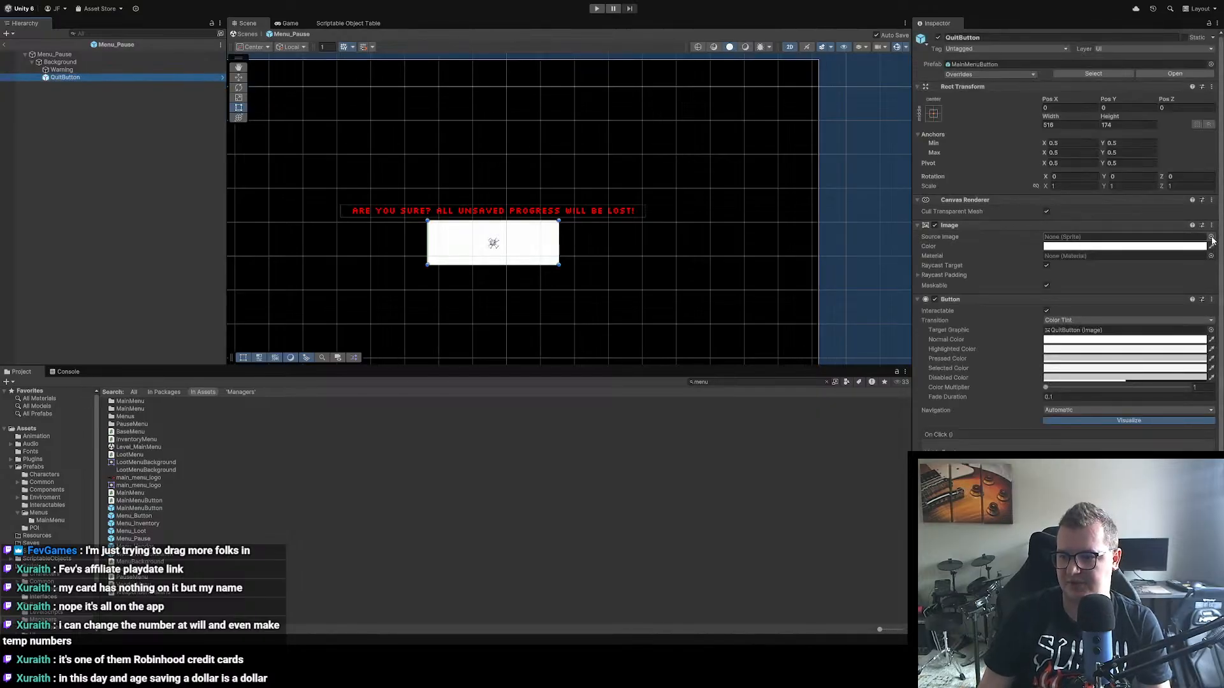
left_click(1211, 237)
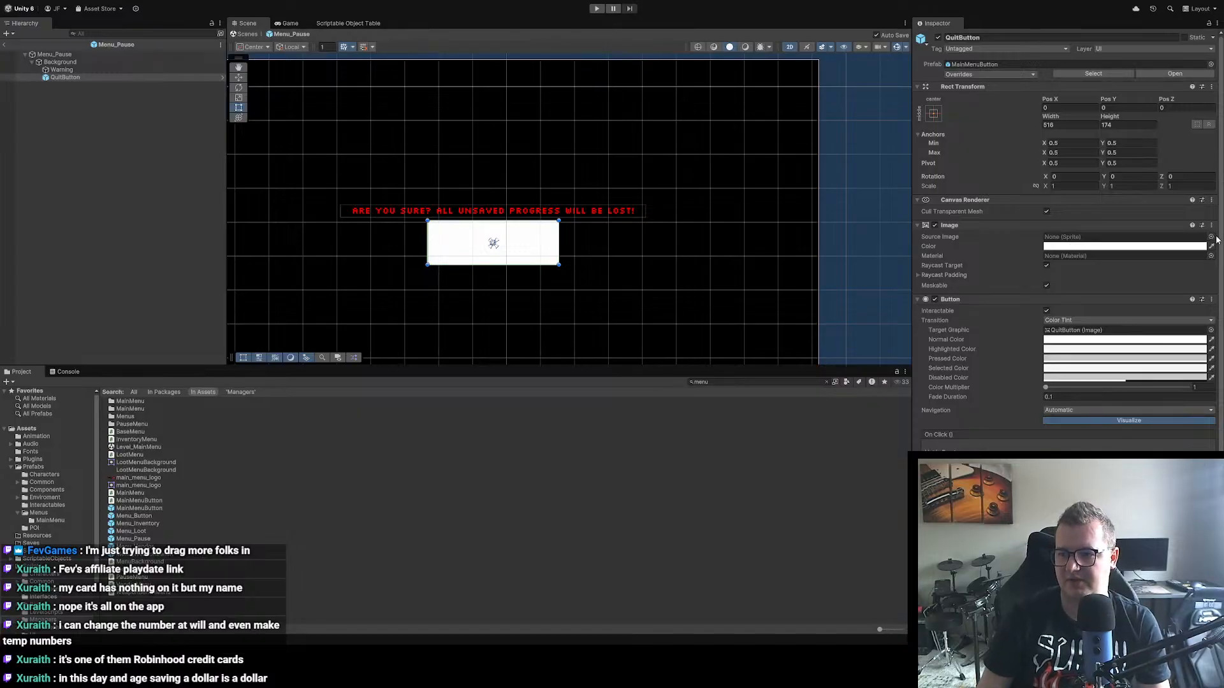
left_click(1211, 237)
Step: Search the assets for "save" and set the save_and_quit texture's Sprite Mode to Single and Pixels Per Unit to 16
left_click(758, 383)
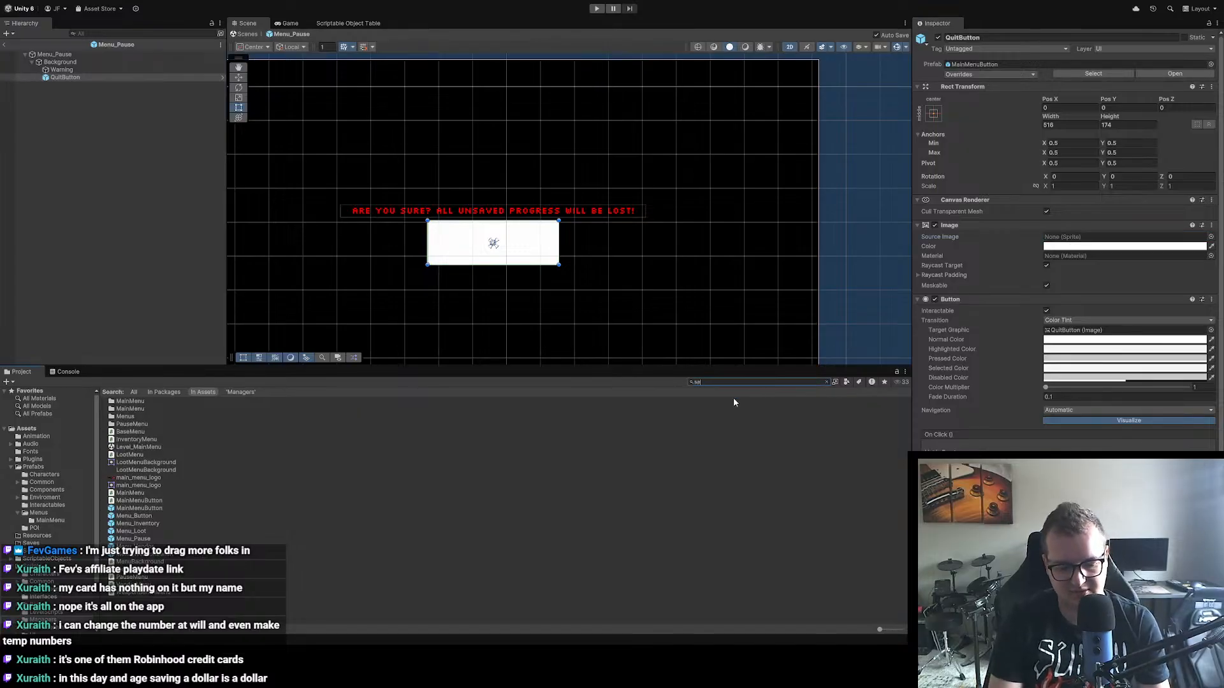
type("save")
left_click(146, 417)
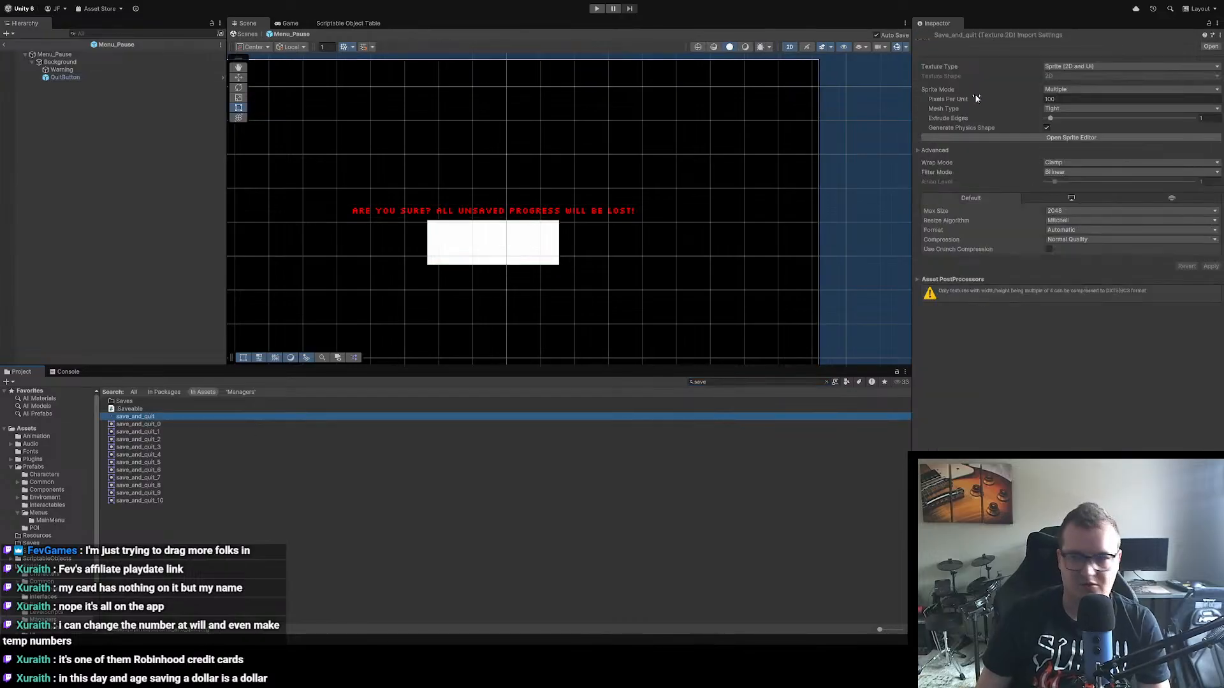
left_click(1076, 103)
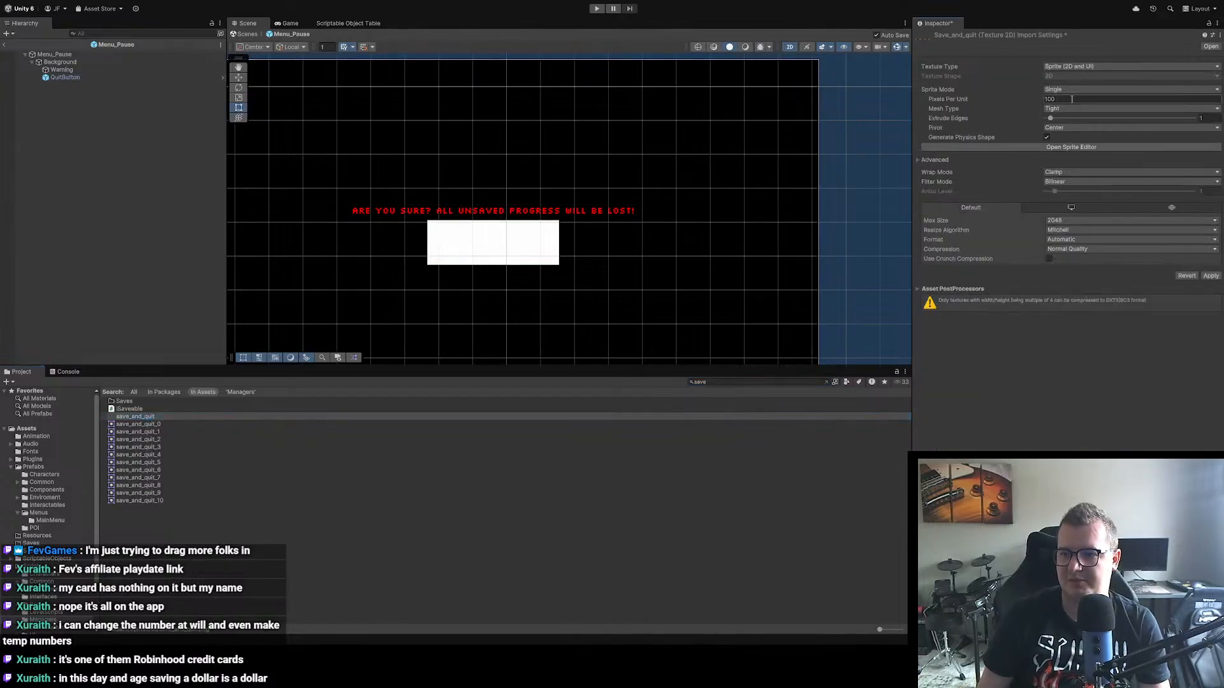
left_click(1077, 100)
type("16")
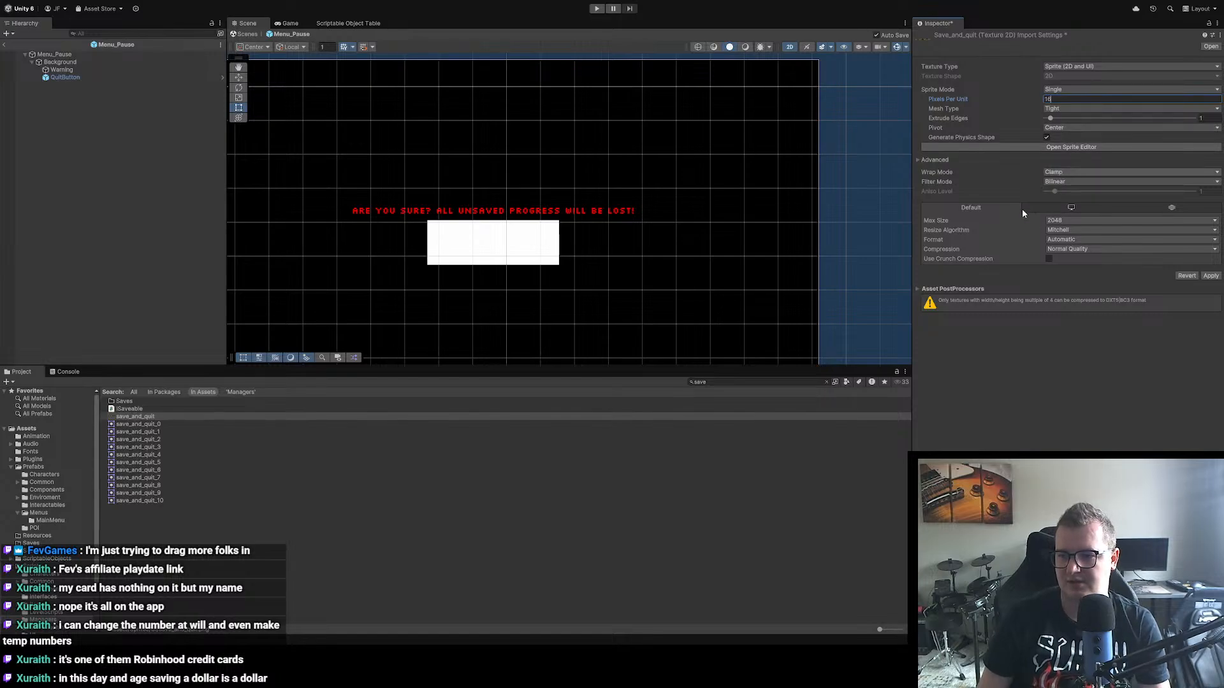
Step: Set the save_and_quit texture's Filter Mode to Point (no filter) and Compression to None, and apply the import settings
left_click(1066, 182)
left_click(1066, 187)
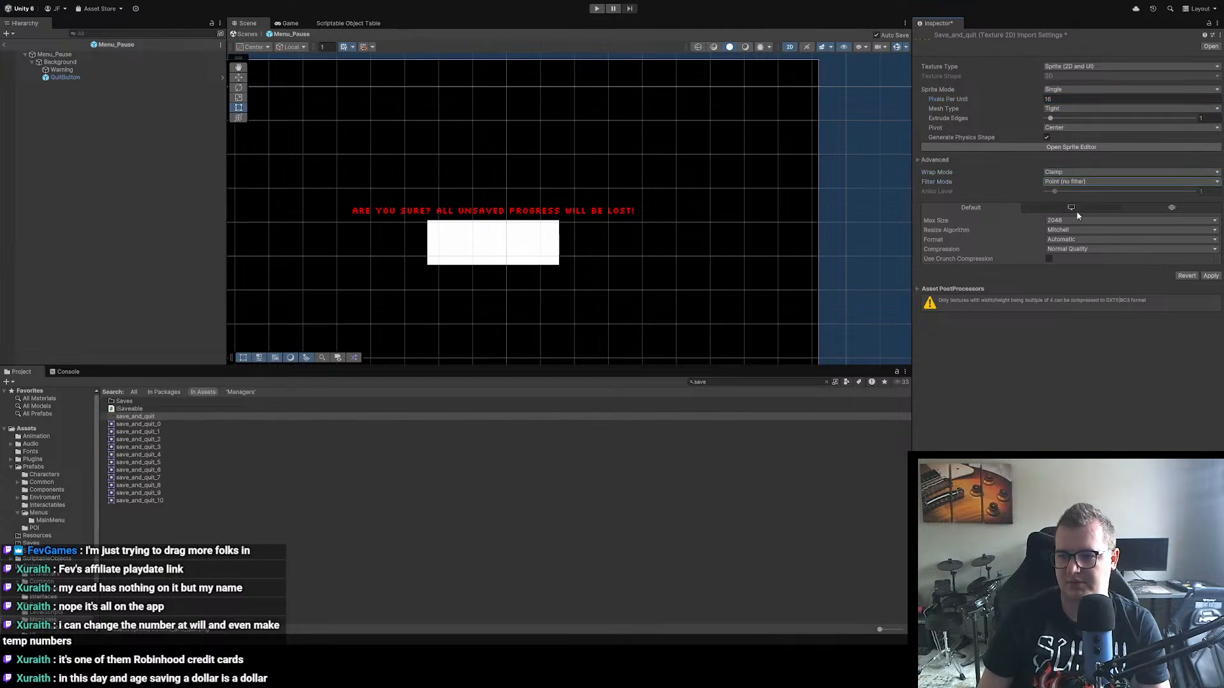
left_click(1069, 264)
left_click(1211, 265)
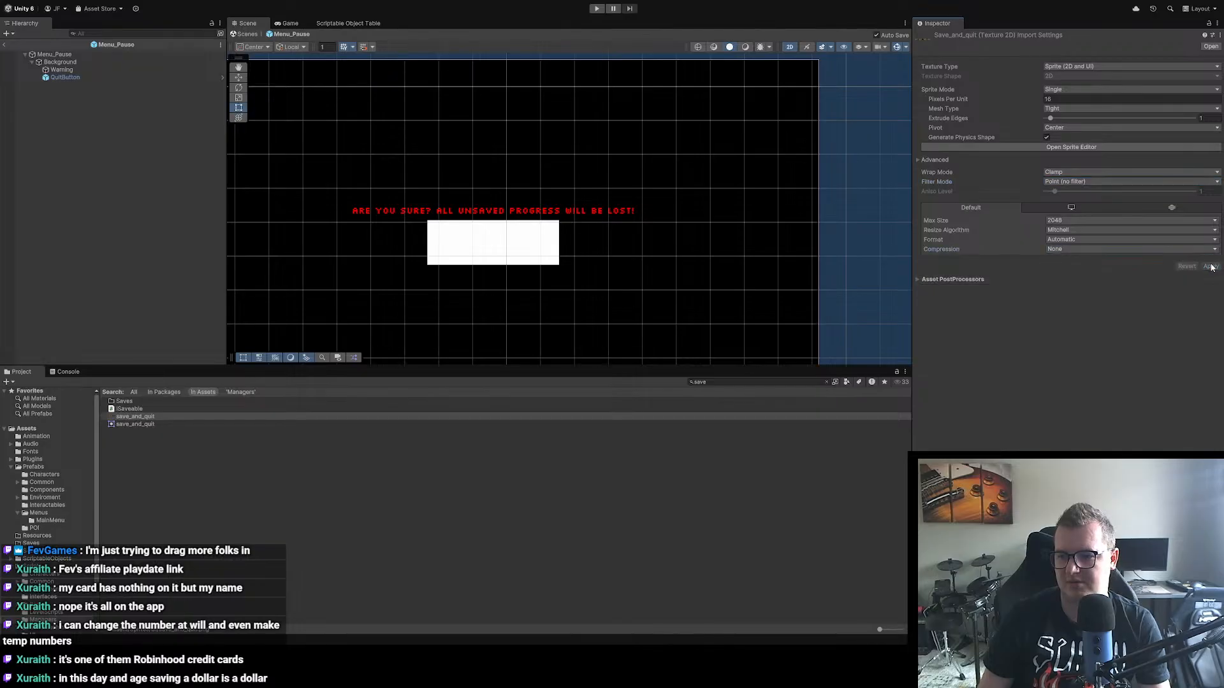
Step: Assign the save_and_quit sprite as QuitButton's source image and set the image to its native size
left_click(93, 78)
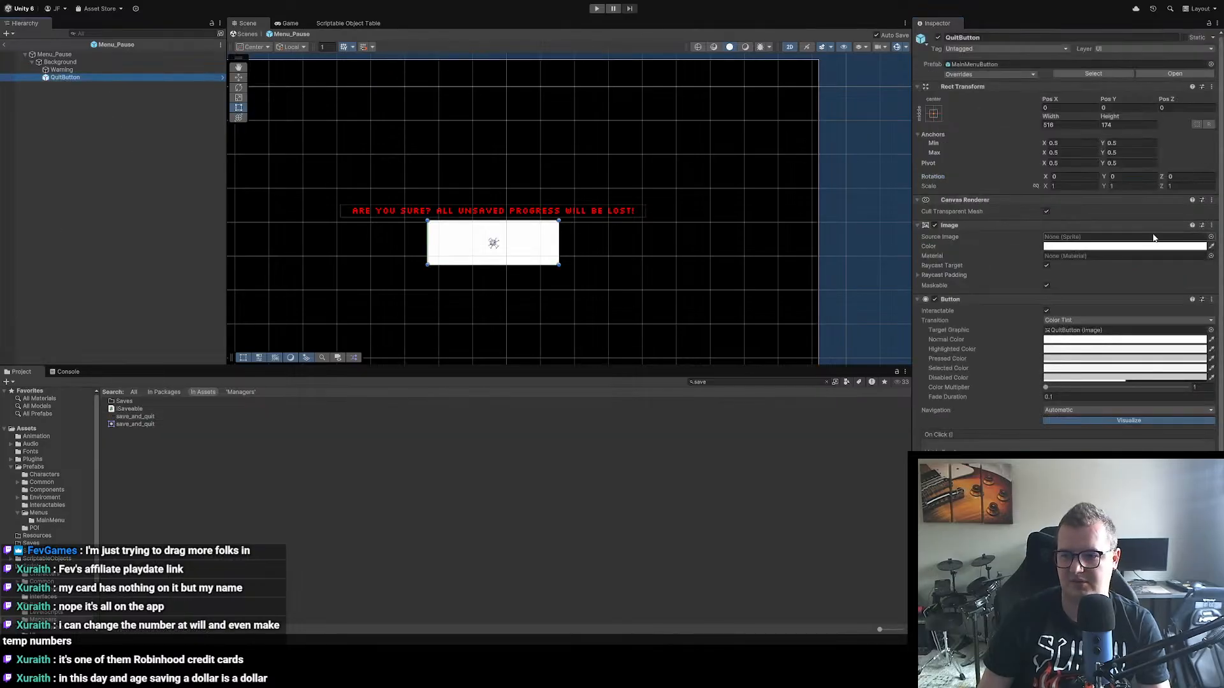
left_click(1211, 238)
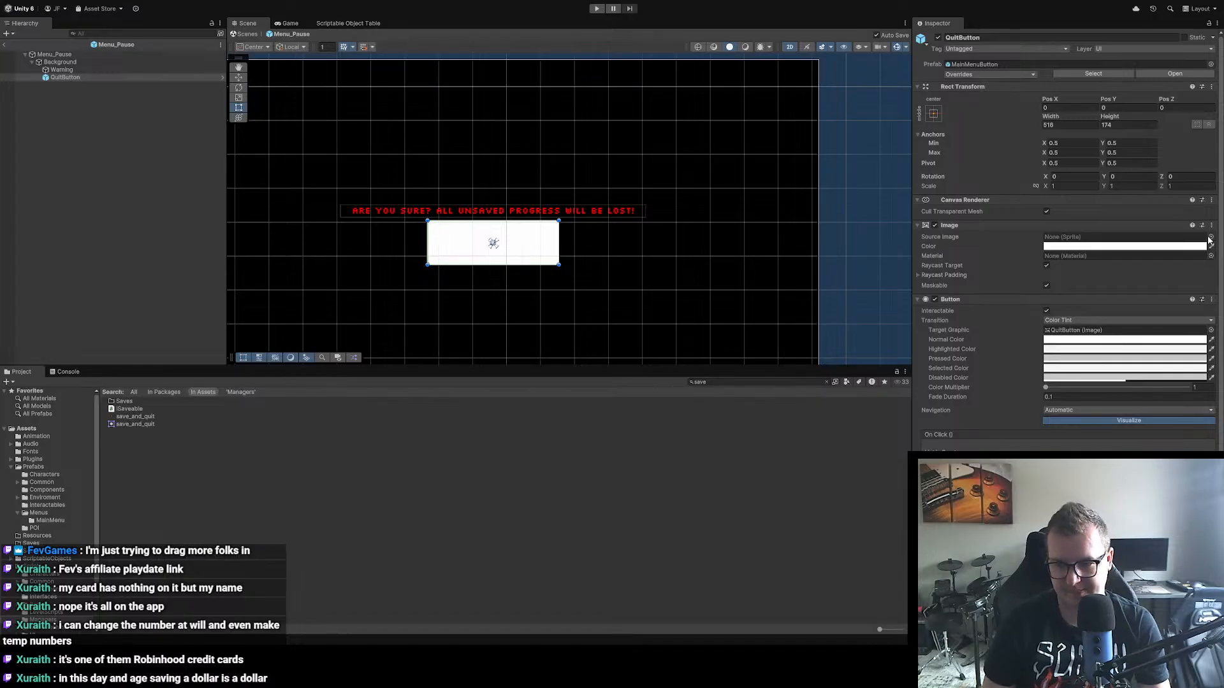
double_click(998, 271)
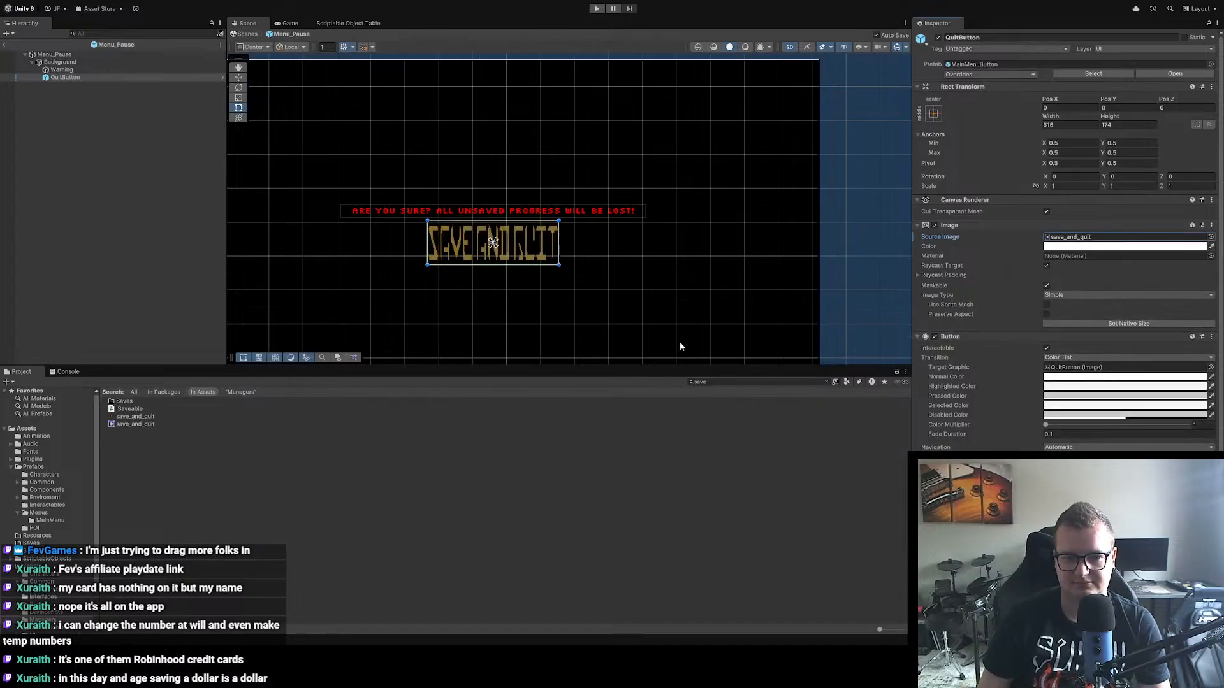
left_click(1128, 323)
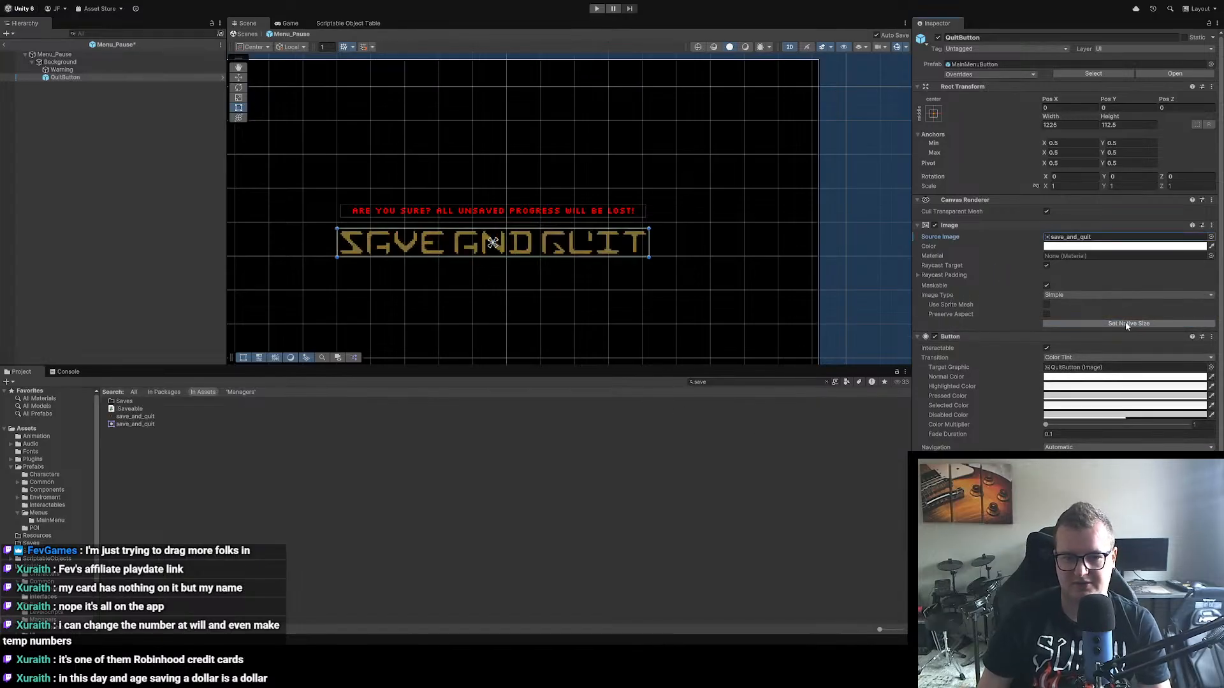
scroll(493, 274, "down", 5)
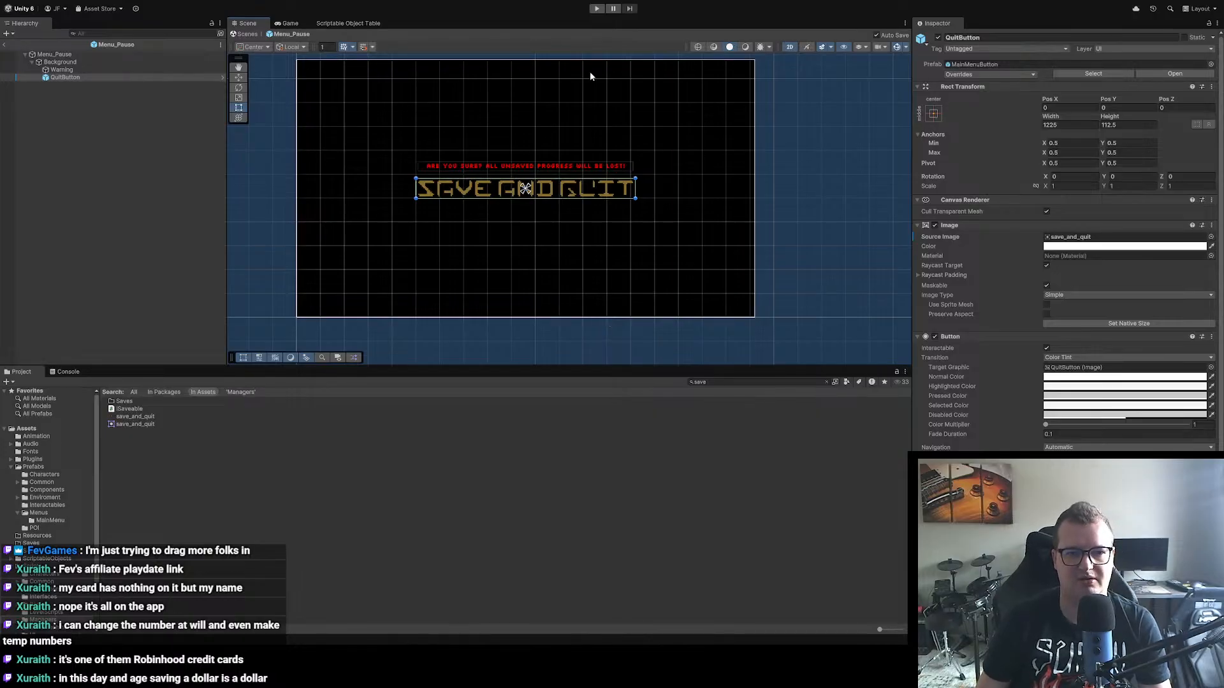
left_click(186, 158)
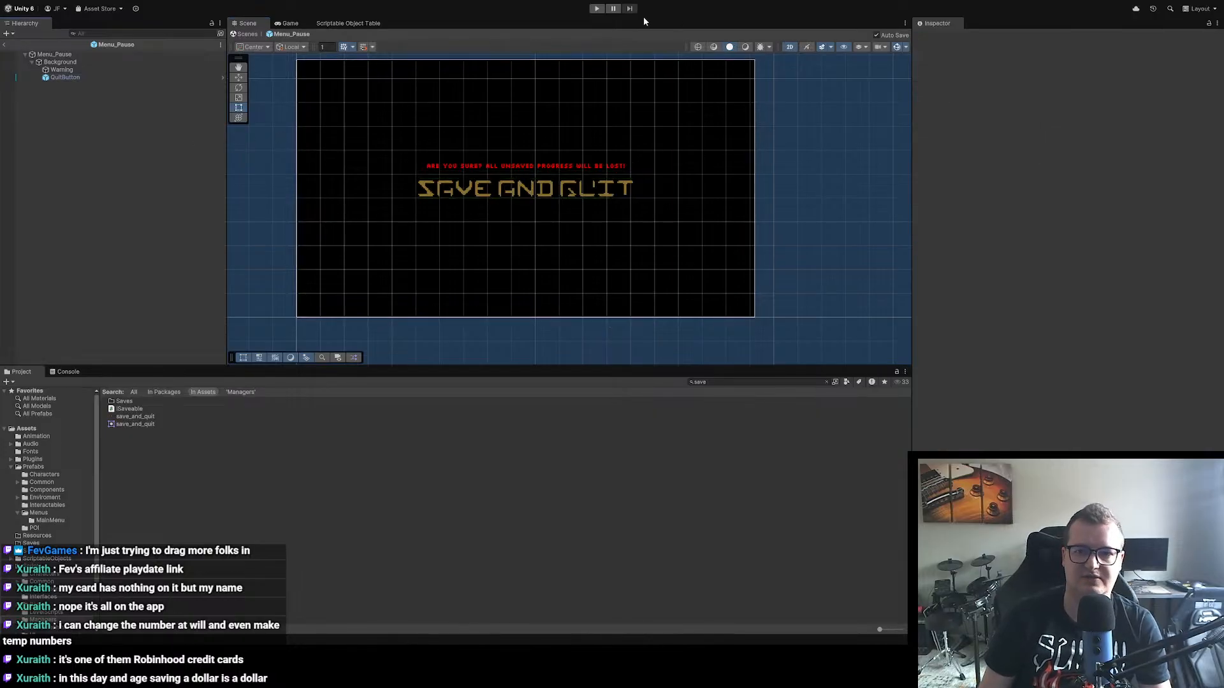
Step: Play-test the game from the main menu's Start button, check the new button in the pause menu, and stop the play session
left_click(601, 9)
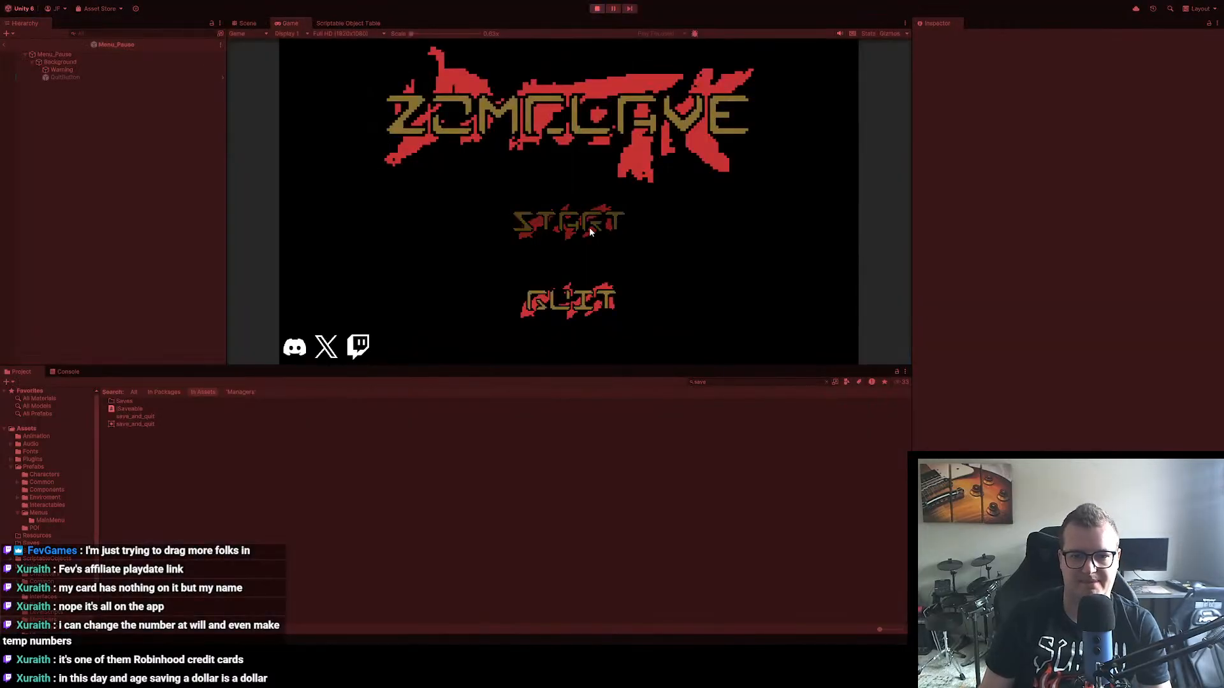
left_click(581, 231)
key("Escape")
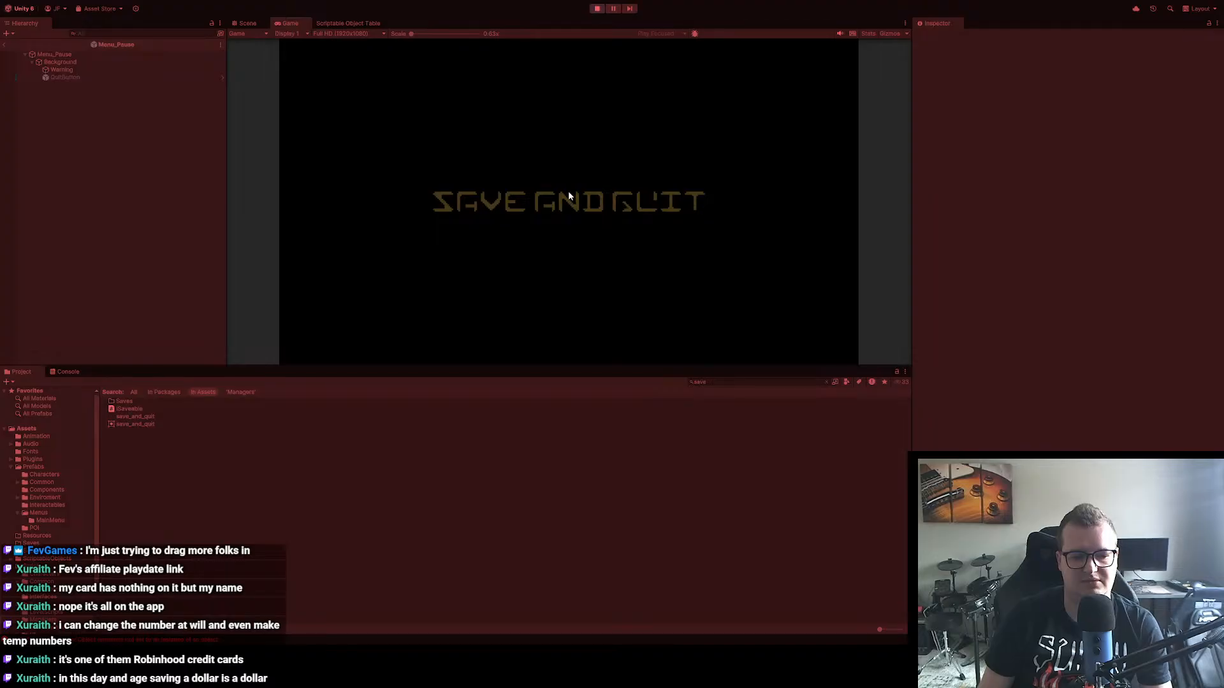
left_click(597, 8)
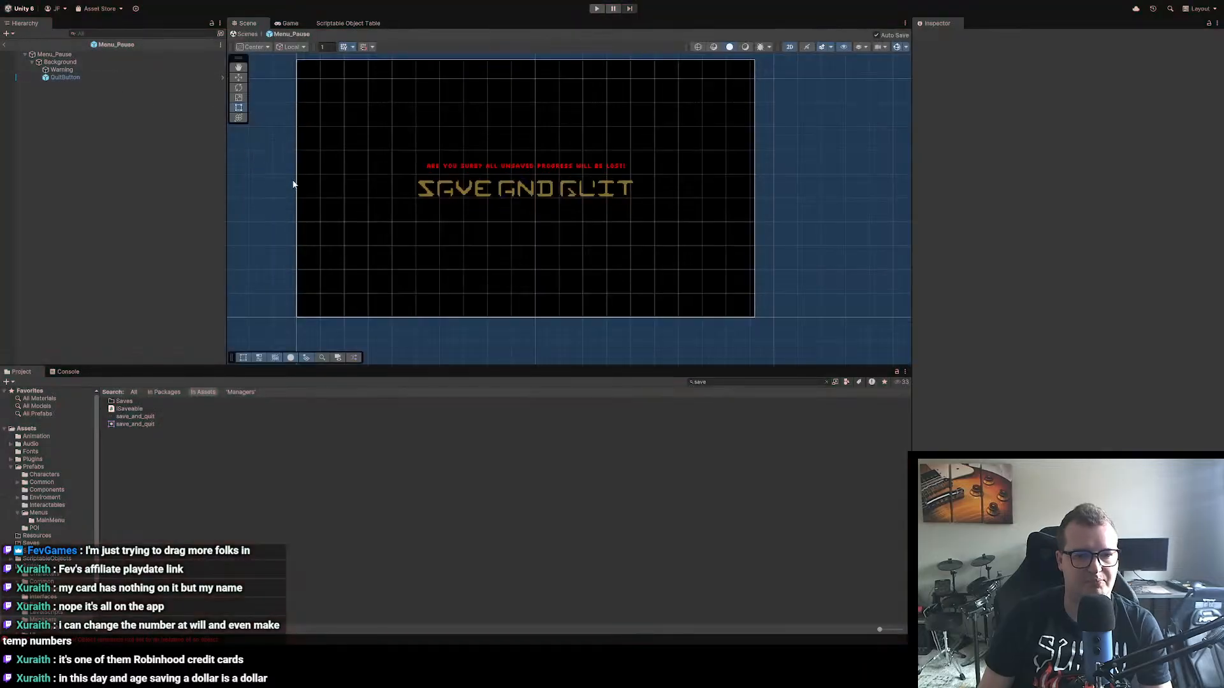
Step: Return to the Level_MainMenu scene, search the assets for "pause" and reopen the Menu_Pause prefab
left_click(5, 44)
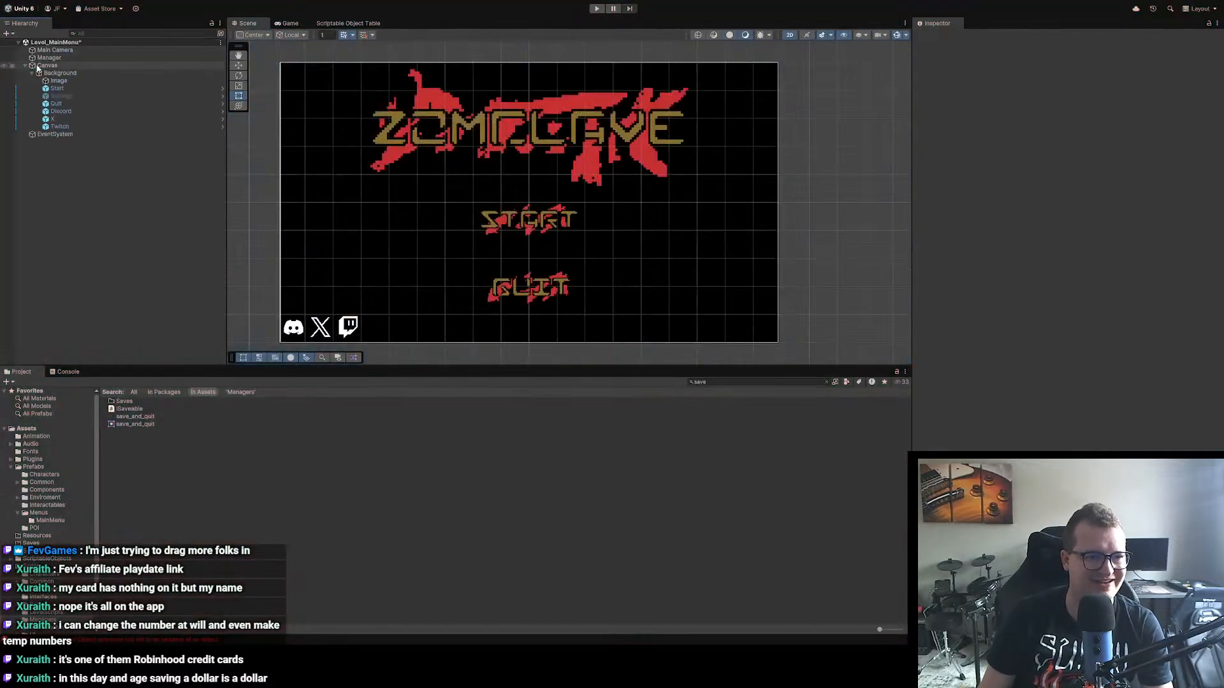
left_click(741, 381)
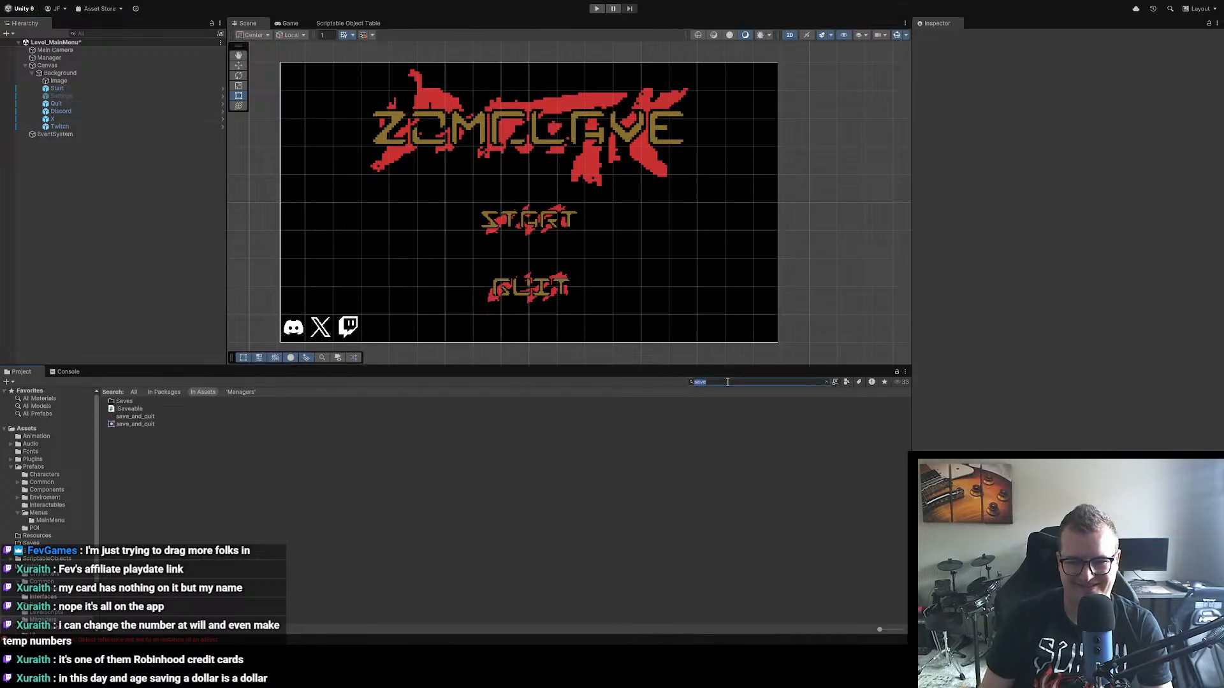
type("pause")
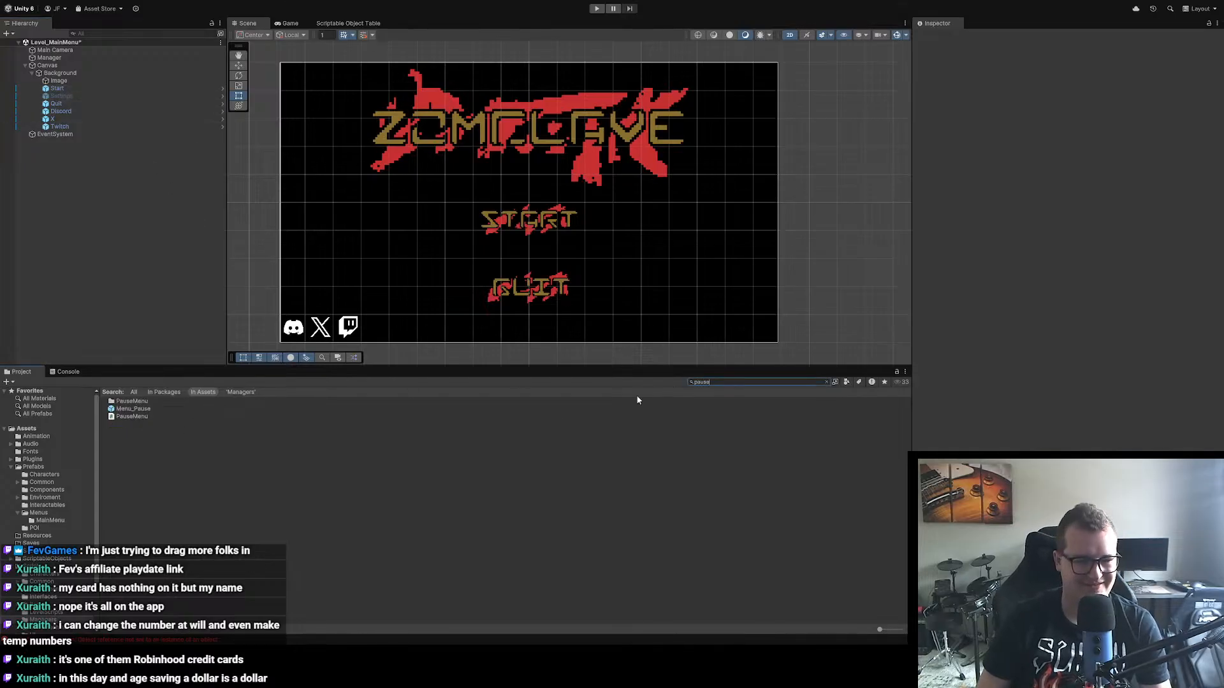
double_click(133, 408)
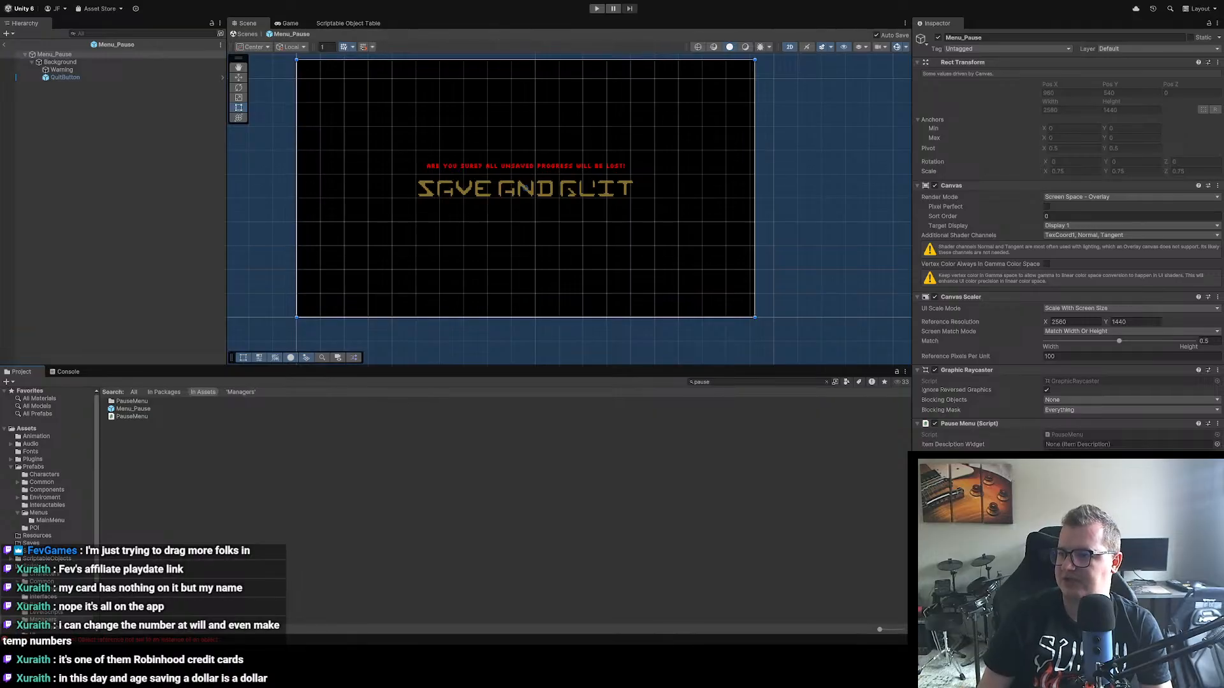
Step: Switch to Visual Studio and delete the _quitButtonText field declaration from PauseMenu.cs
key("alt+Tab")
scroll(363, 177, "up", 4)
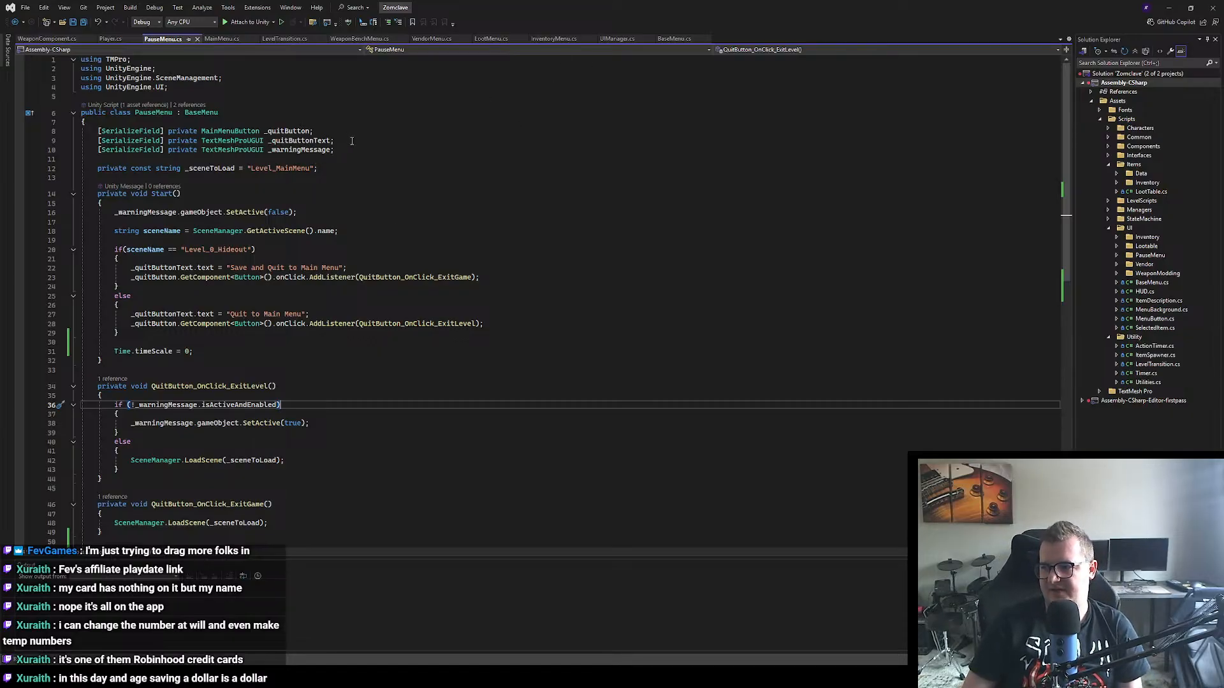
left_click_drag(344, 140, 46, 140)
key("BackSpace")
key("BackSpace")
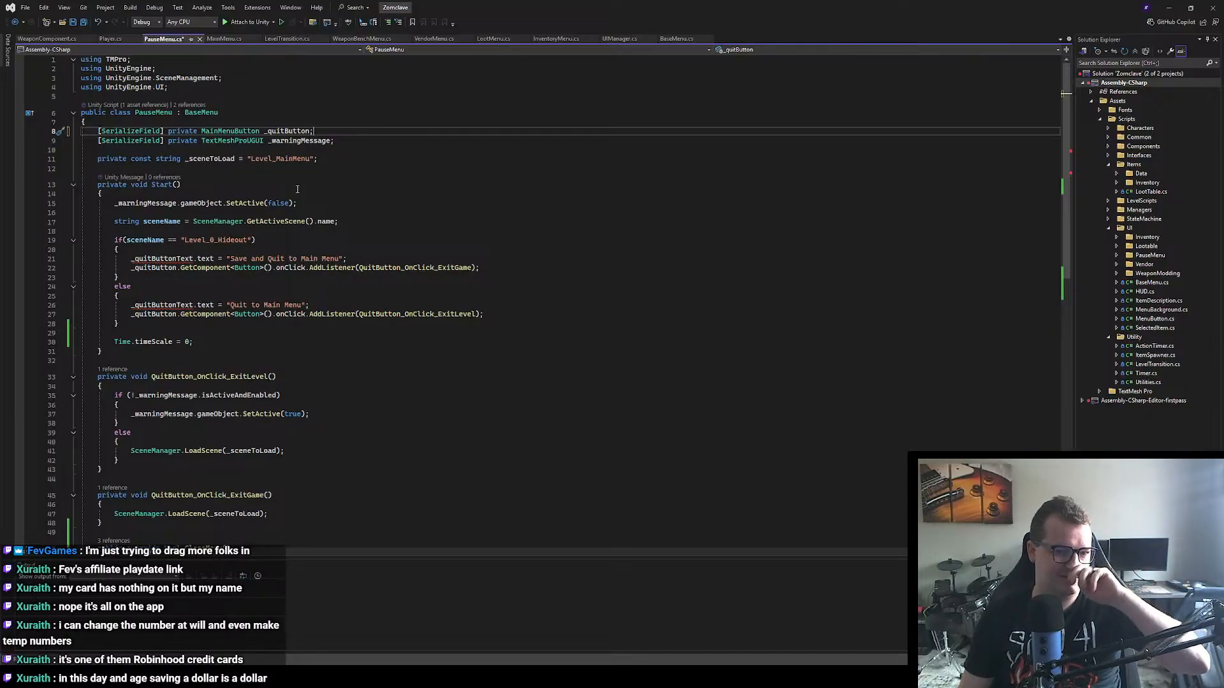
Step: Rename the MainMenuButton field declaration _quitButton to _saveAndQuit in the PauseMenu class
double_click(279, 131)
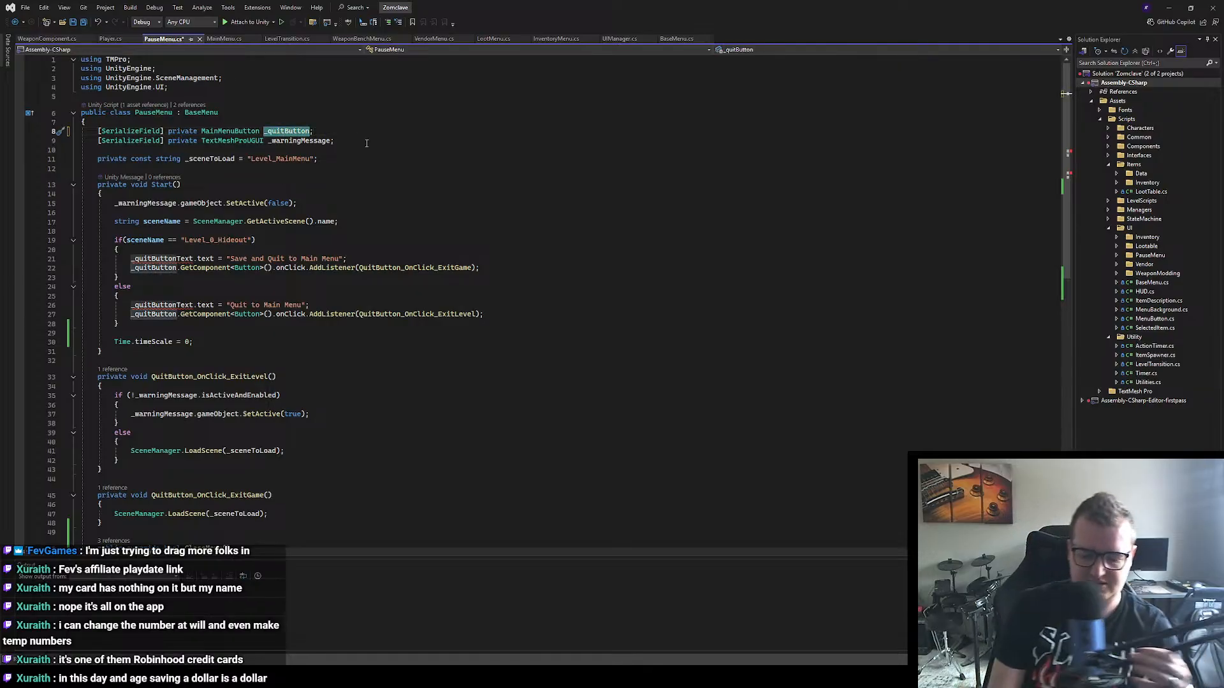
type("saveAn")
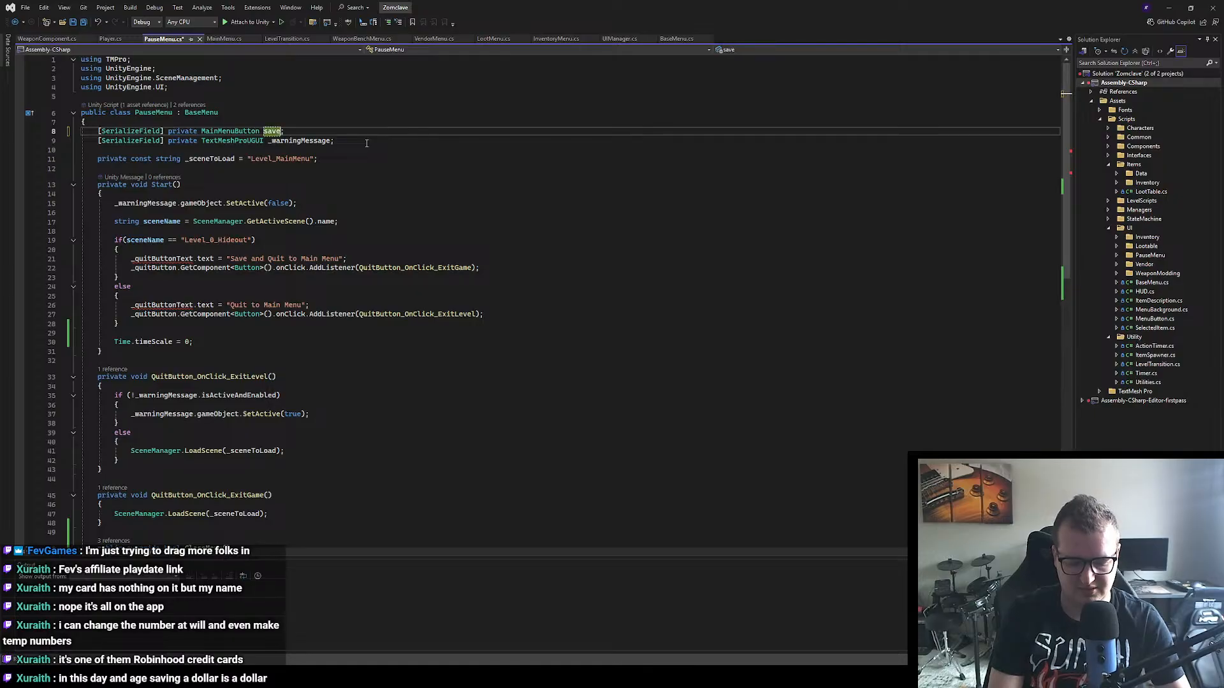
key("BackSpace")
key("BackSpace")
key("BackSpace")
key("BackSpace")
key("BackSpace")
key("BackSpace")
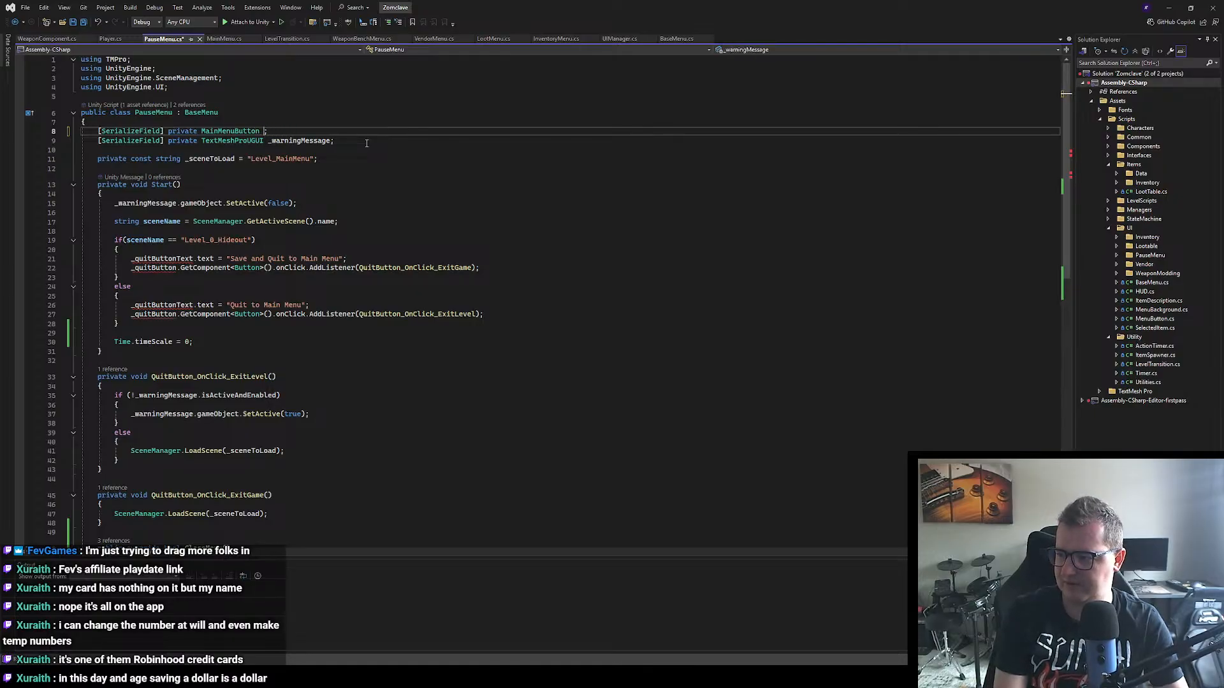
type("_")
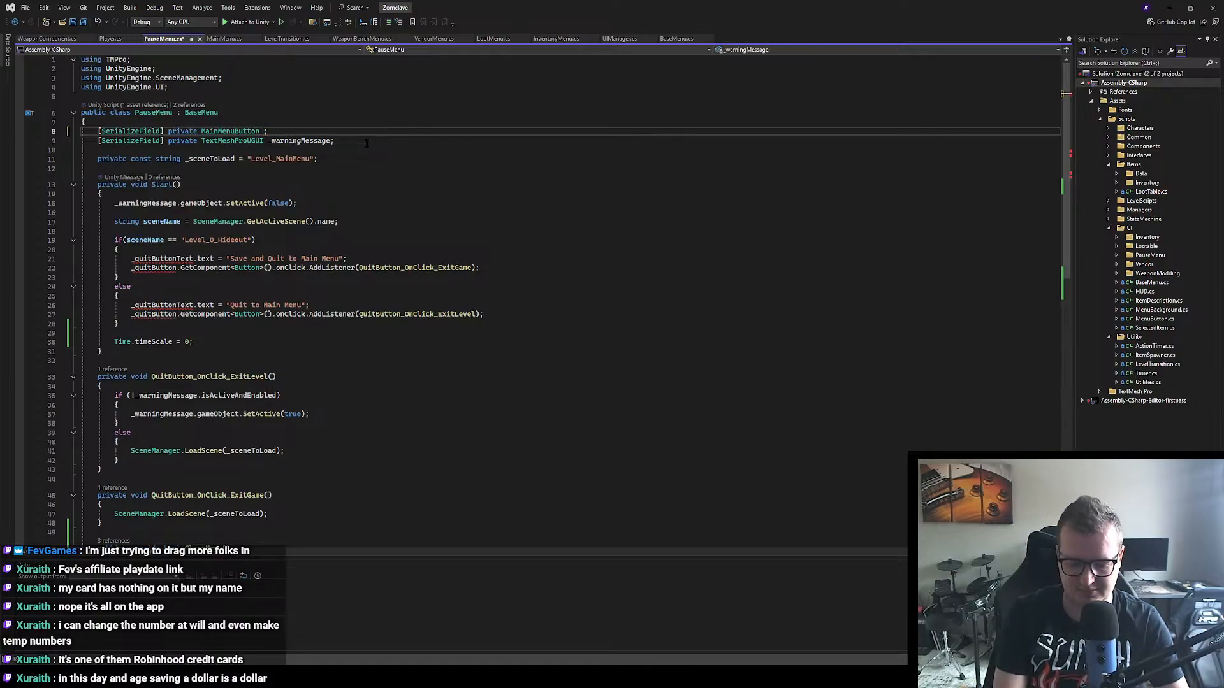
type("Sav")
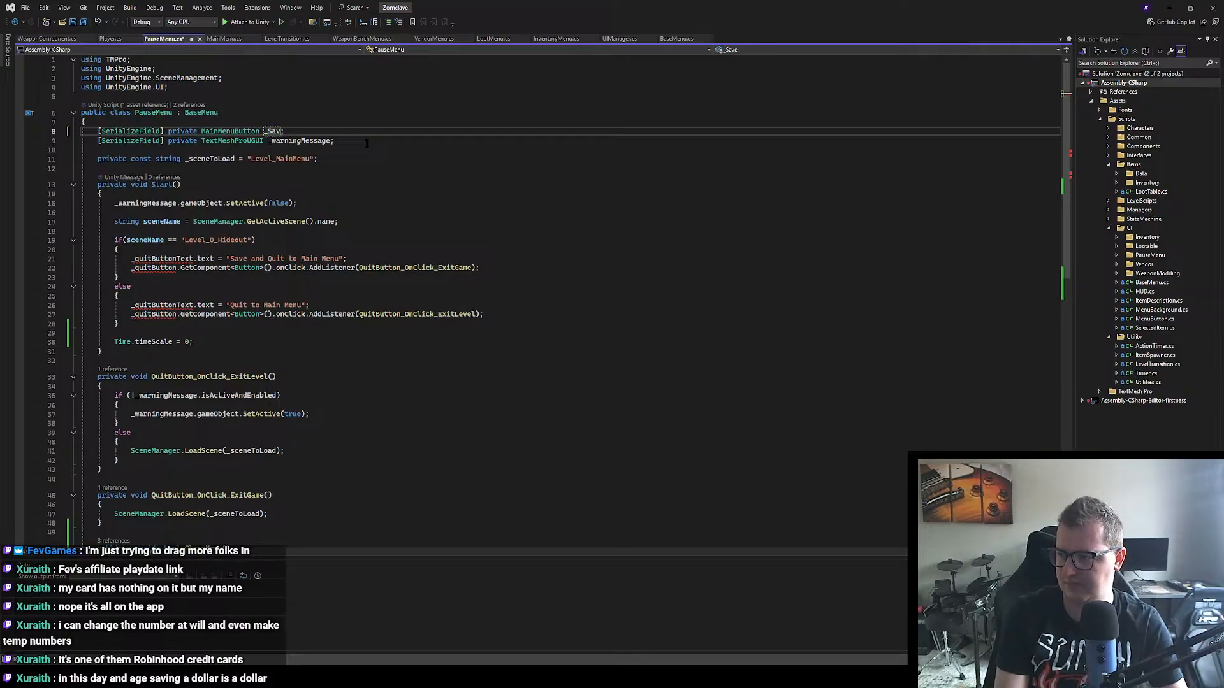
key("BackSpace")
key("BackSpace")
key("BackSpace")
type("_saveAndQ")
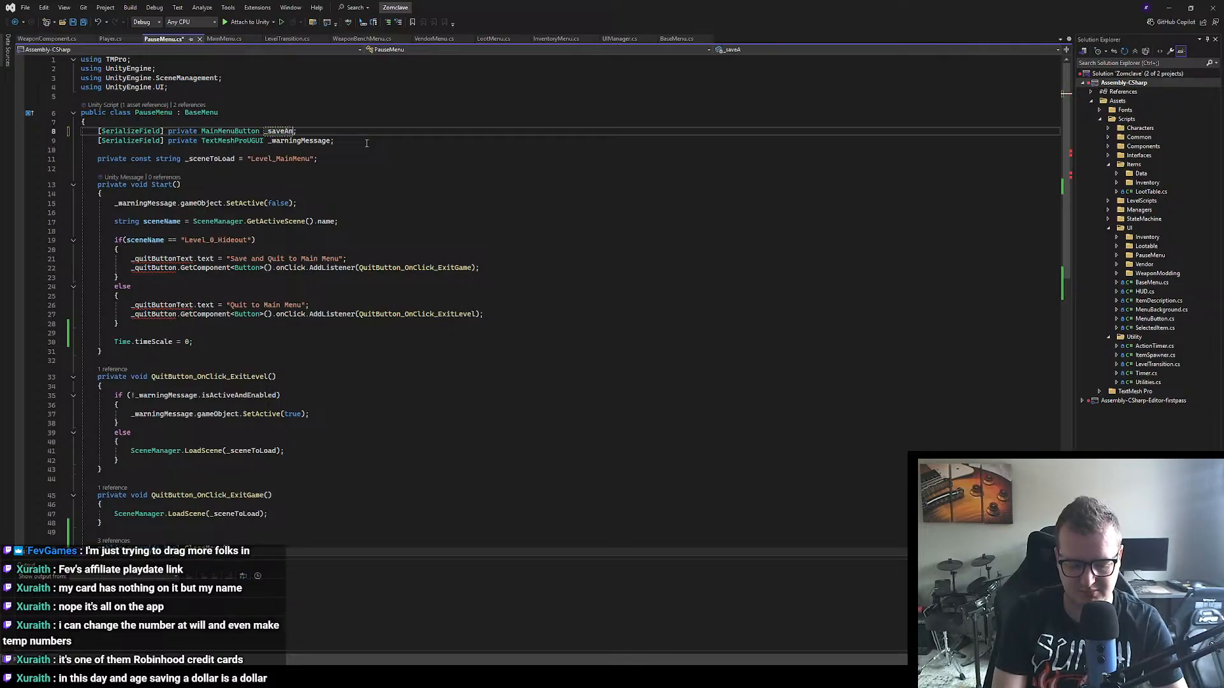
type("uit")
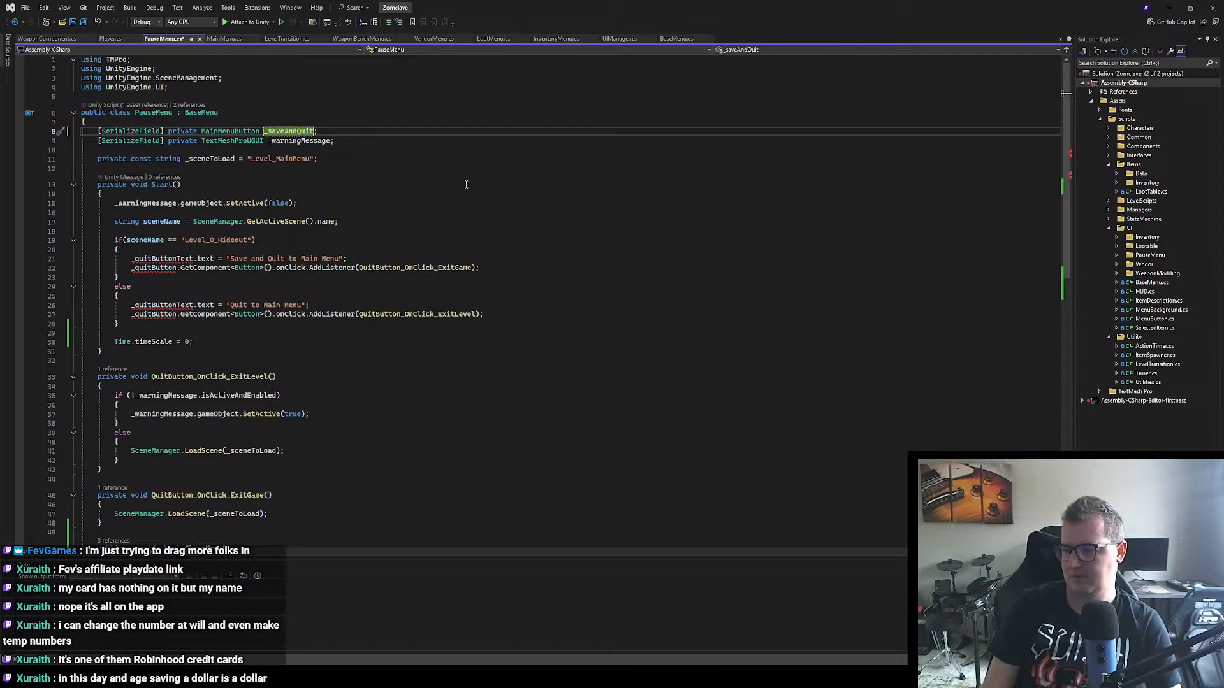
Step: Delete the quit button text and click-listener lines from both the if and else blocks of Start(), and save PauseMenu.cs
left_click(357, 194)
scroll(356, 185, "down", 1)
scroll(352, 184, "down", 1)
scroll(344, 220, "up", 2)
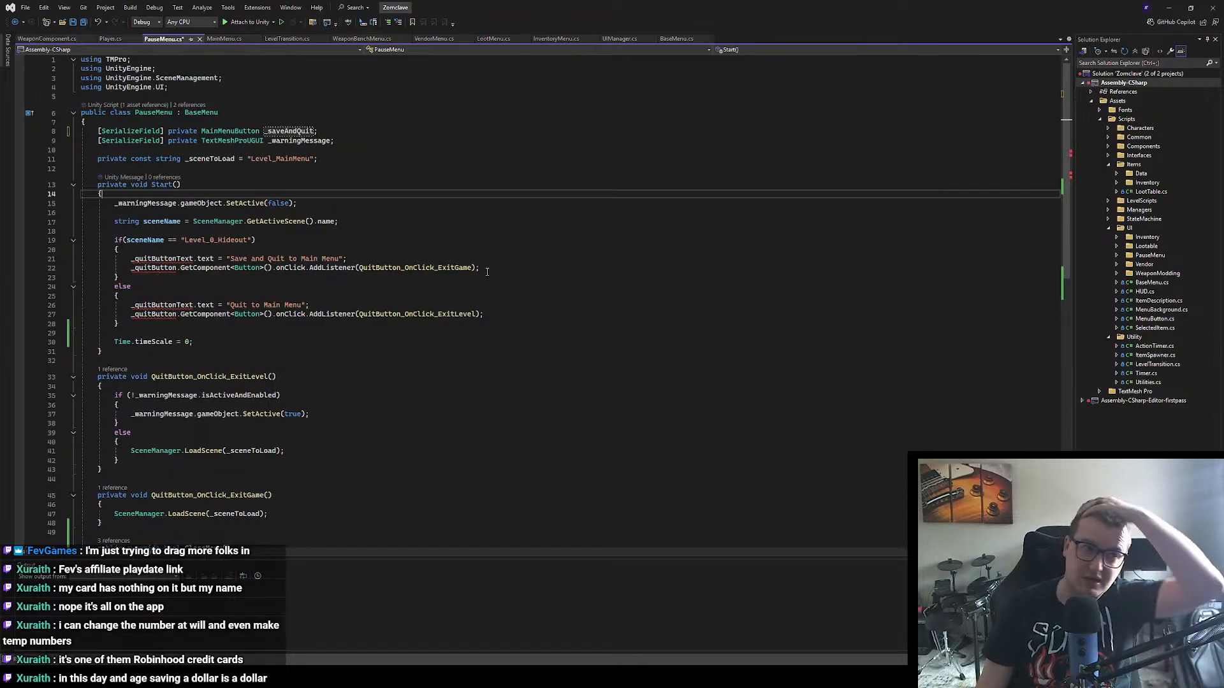
left_click_drag(486, 267, 81, 259)
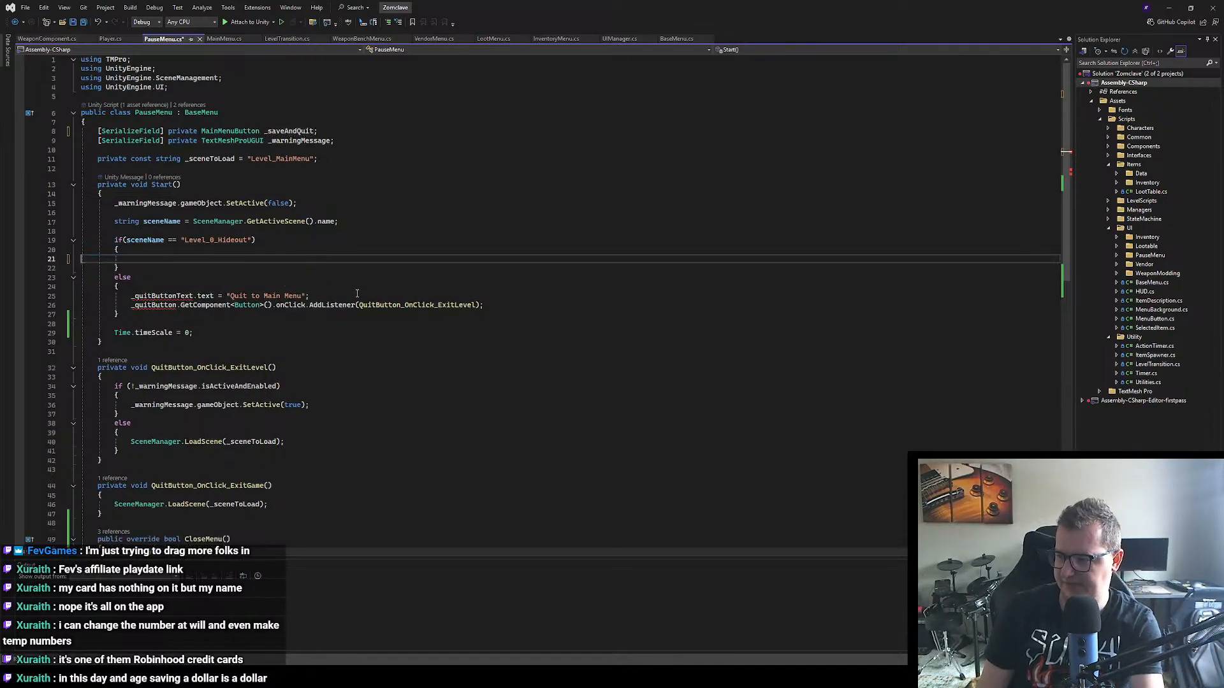
key("BackSpace")
left_click(473, 306)
left_click_drag(476, 306, 51, 298)
key("BackSpace")
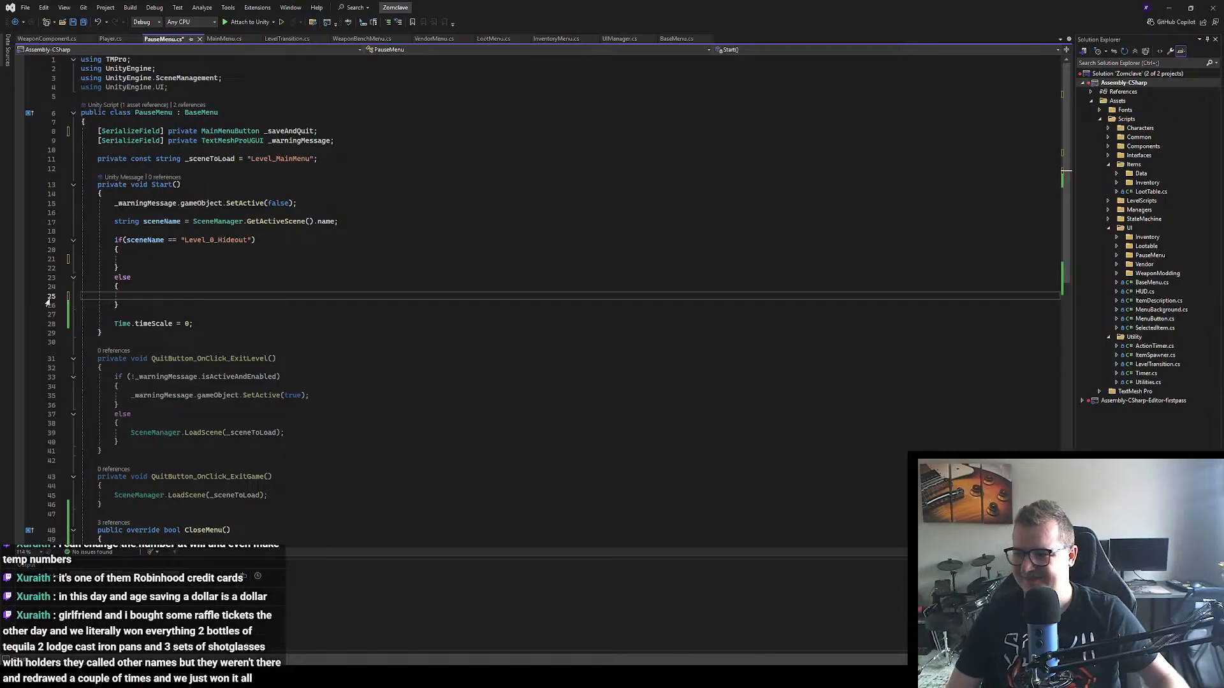
left_click(205, 262)
key("ctrl+s")
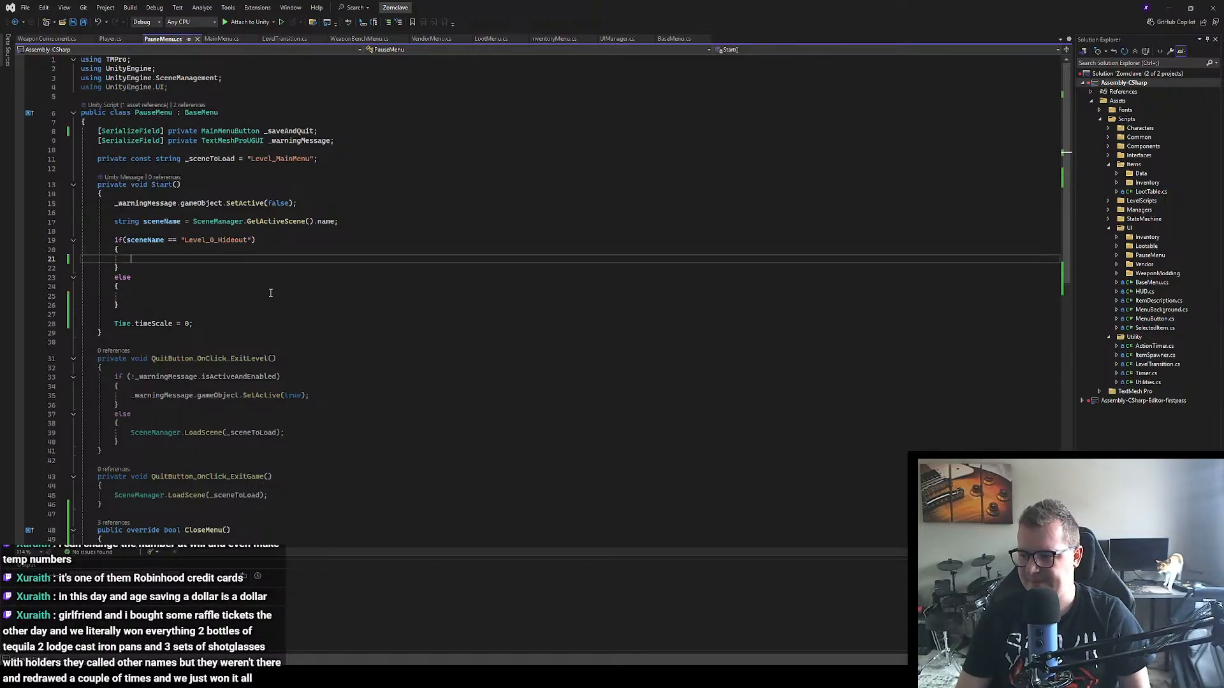
Step: Review the remaining PauseMenu methods and insert blank lines after the _warningMessage.gameObject.SetActive(false) call in Start()
scroll(270, 293, "down", 3)
scroll(270, 294, "down", 3)
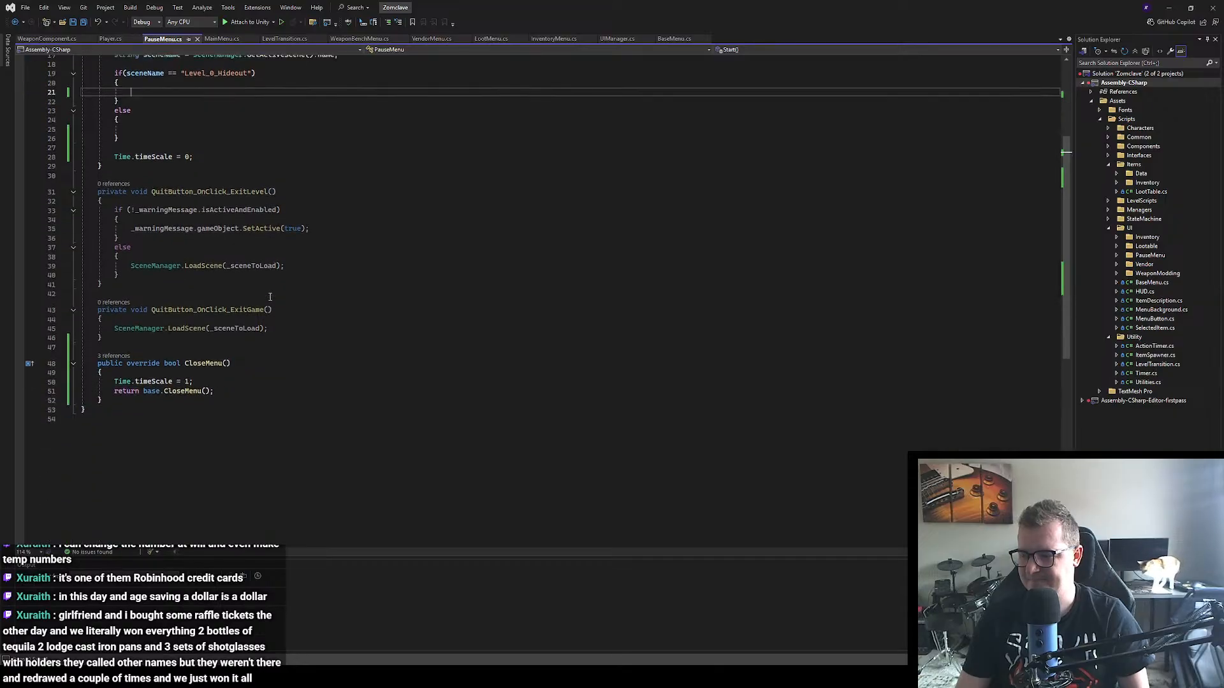
scroll(270, 297, "up", 3)
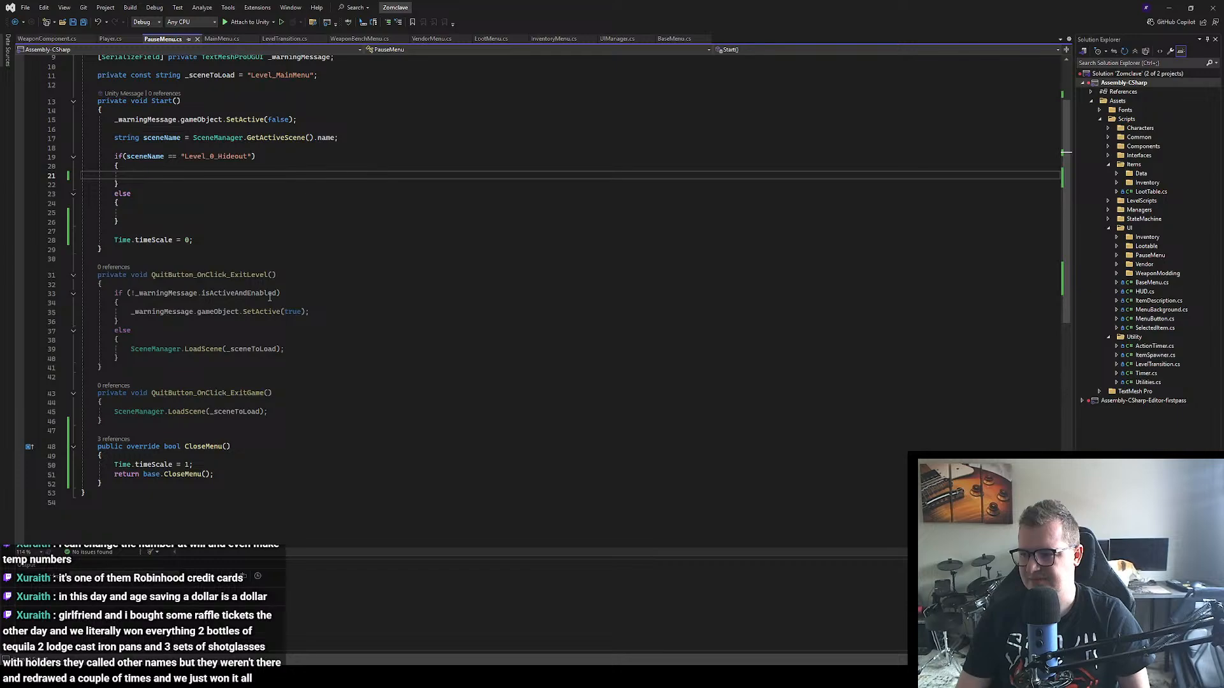
scroll(245, 289, "up", 2)
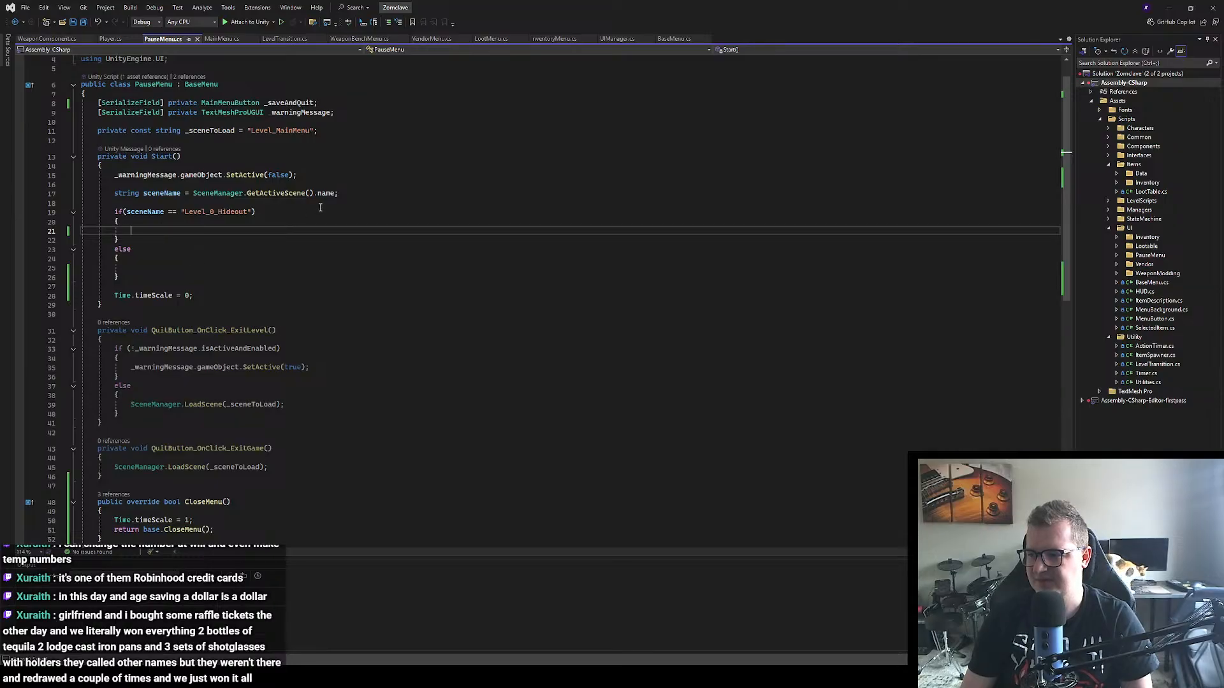
left_click(319, 174)
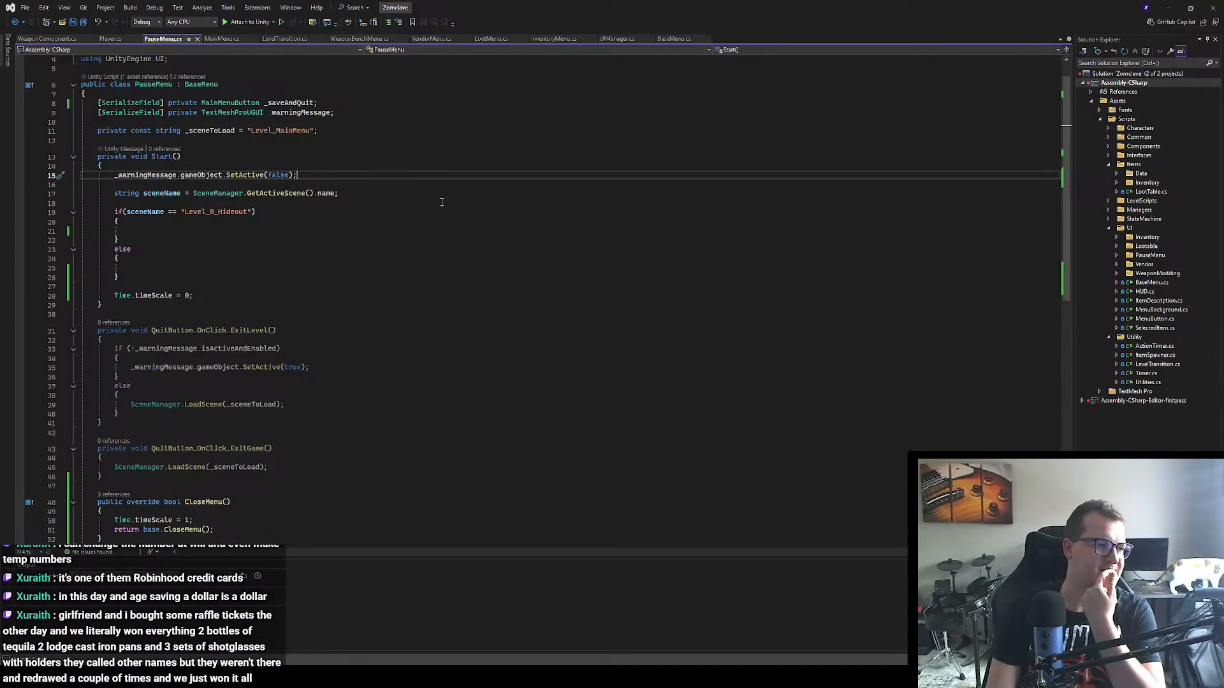
key("Return")
key("Return")
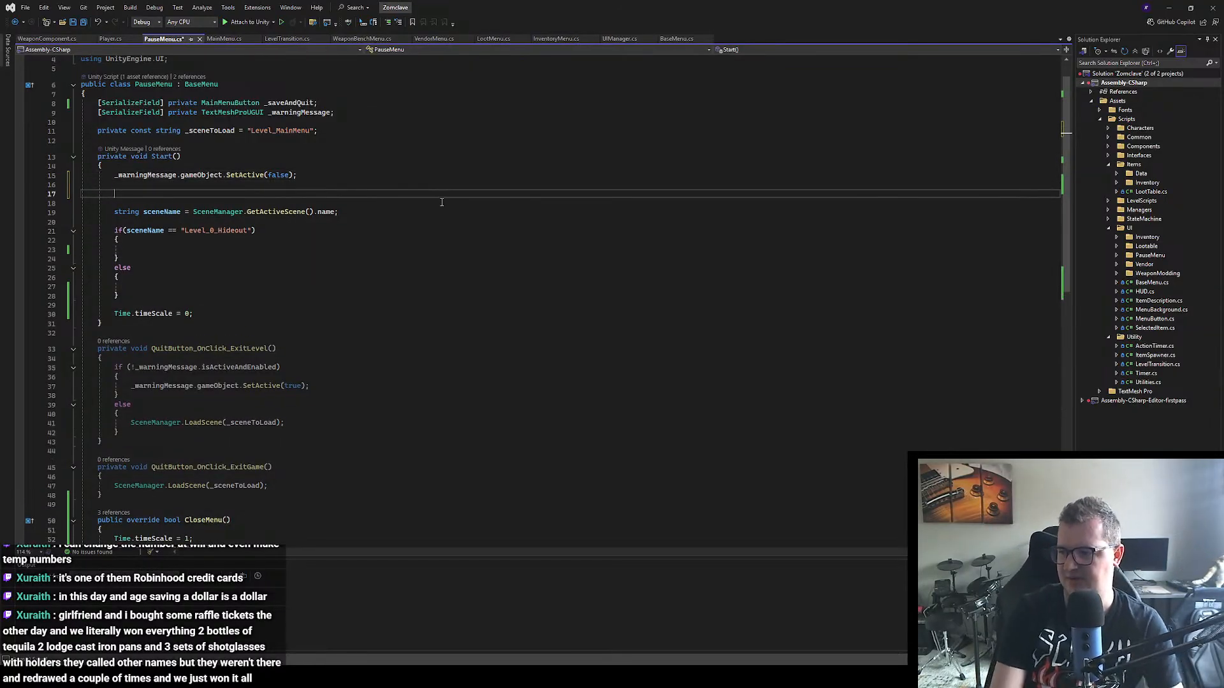
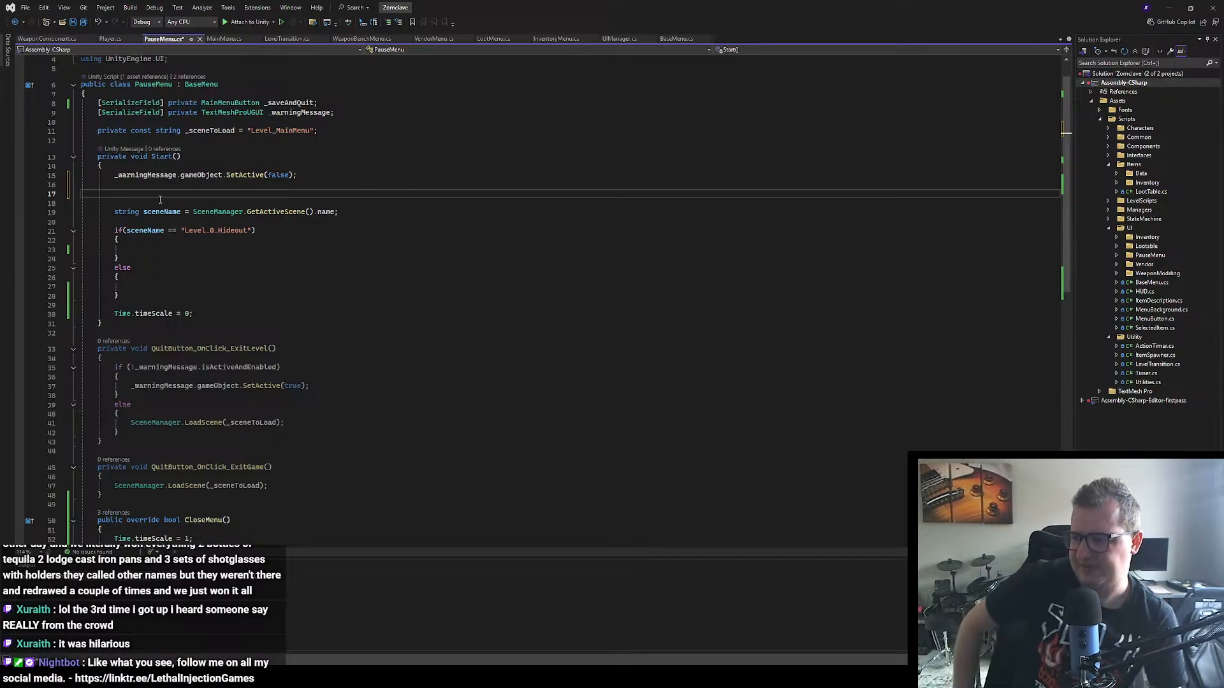
Step: Begin a statement with "_saveAndQuit." on the empty line below the SetActive(false) call in PauseMenu's Start method
type("_saveA")
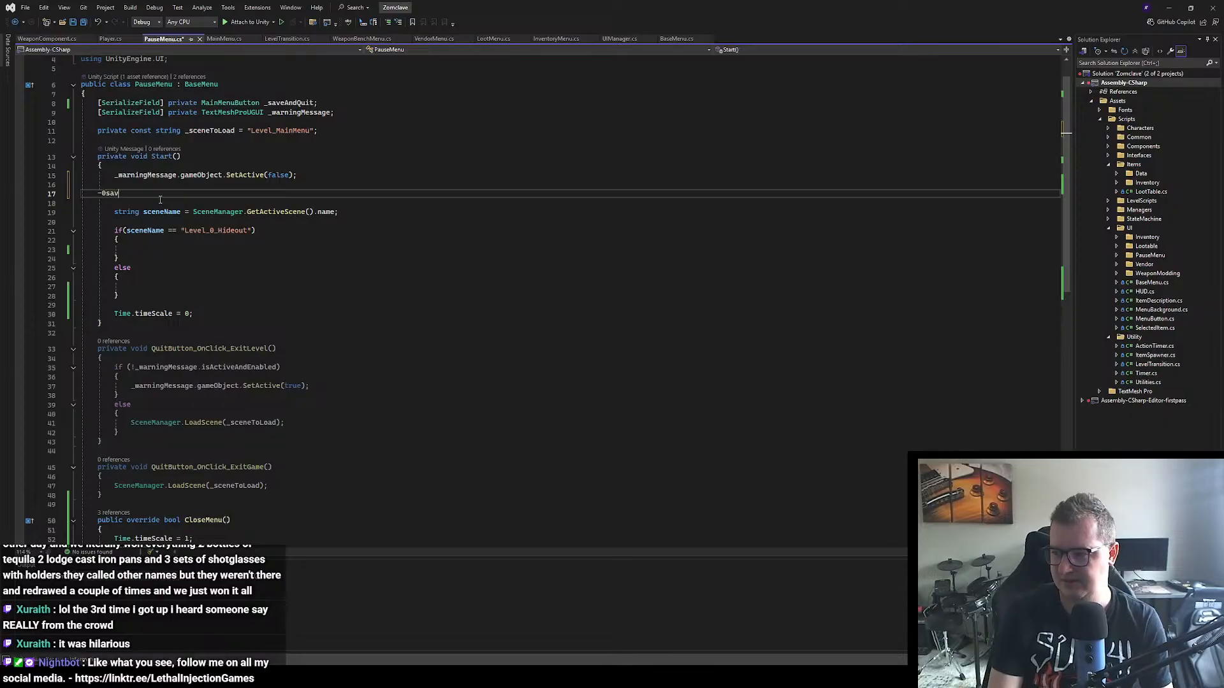
key("BackSpace")
key("BackSpace")
key("BackSpace")
key("BackSpace")
key("BackSpace")
key("BackSpace")
key("Tab")
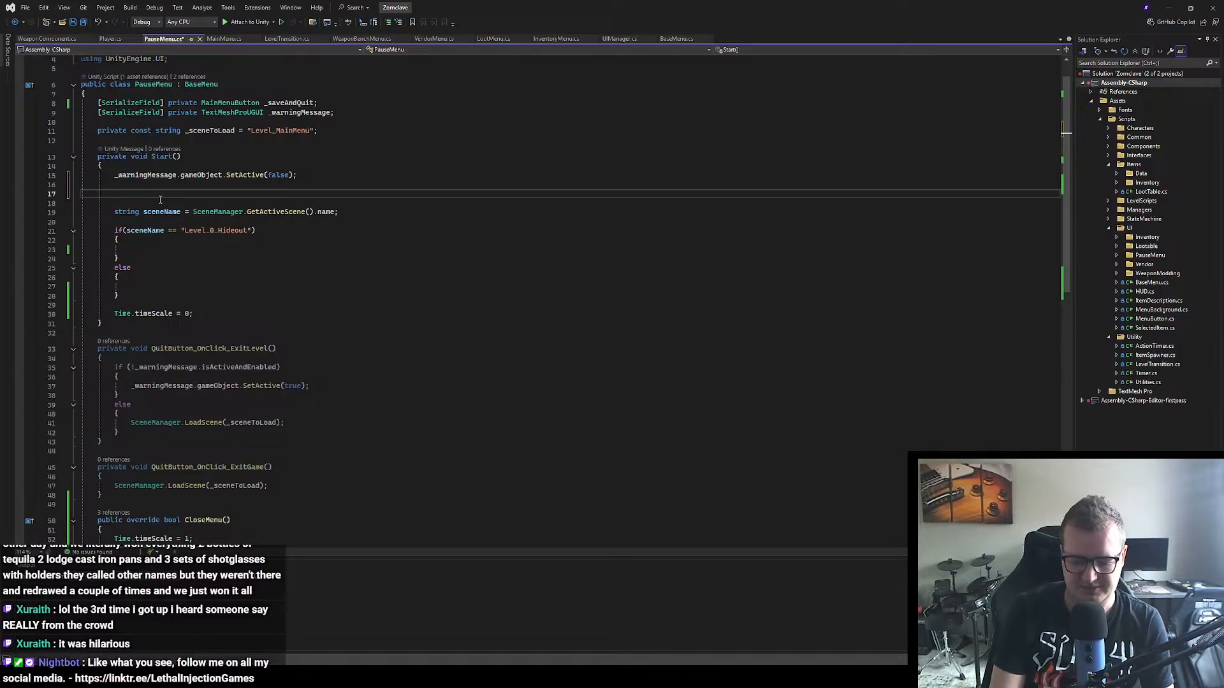
type("_saveAndQuit.")
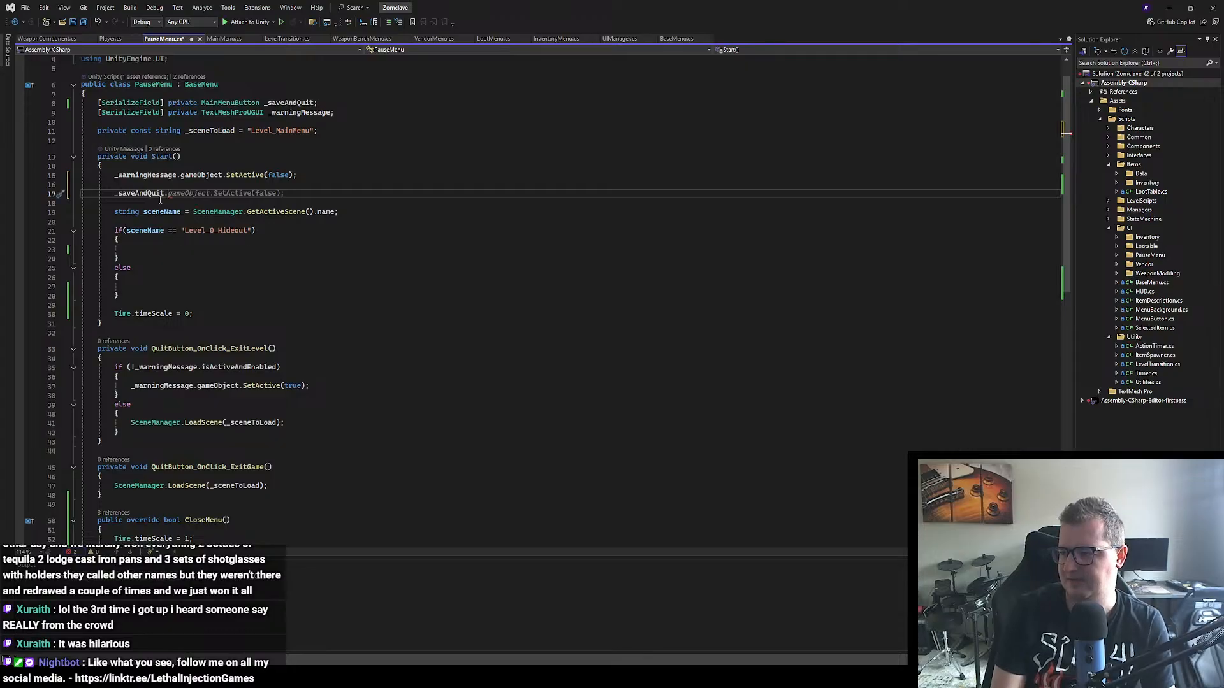
type("On")
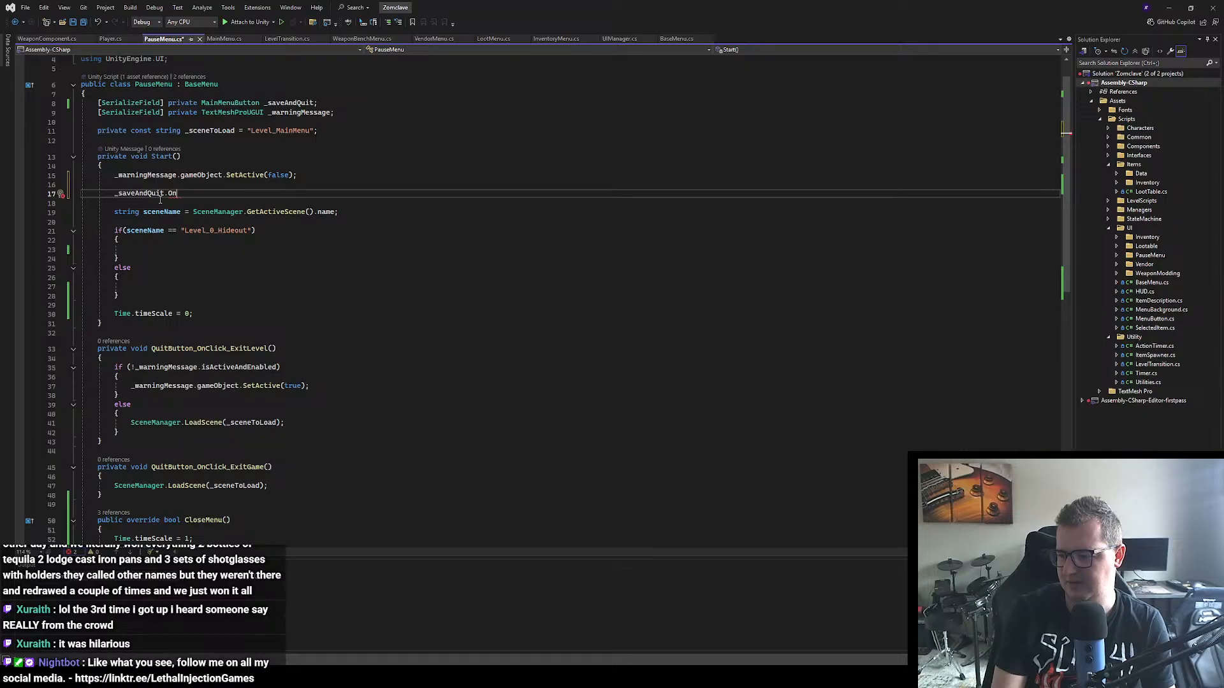
key("BackSpace")
key("BackSpace")
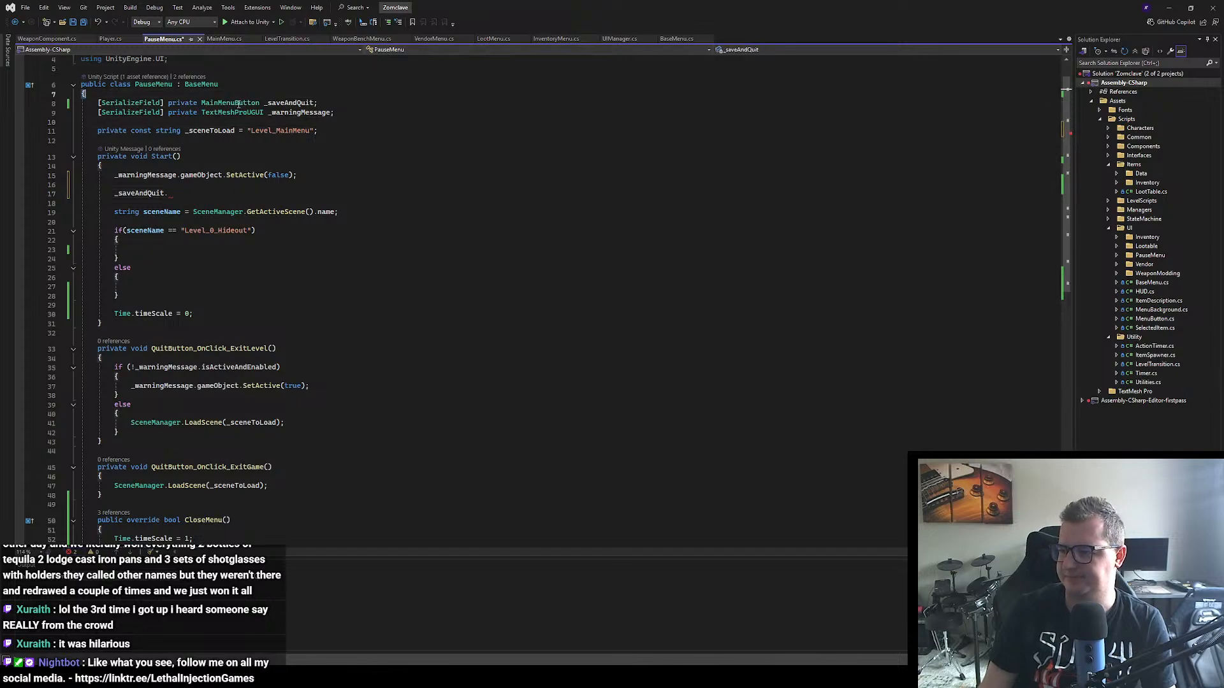
Step: Review the MainMenuButton class and how MainMenu.cs registers click listeners, and check QuitButton's components in the Unity editor
double_click(240, 104)
key("F12")
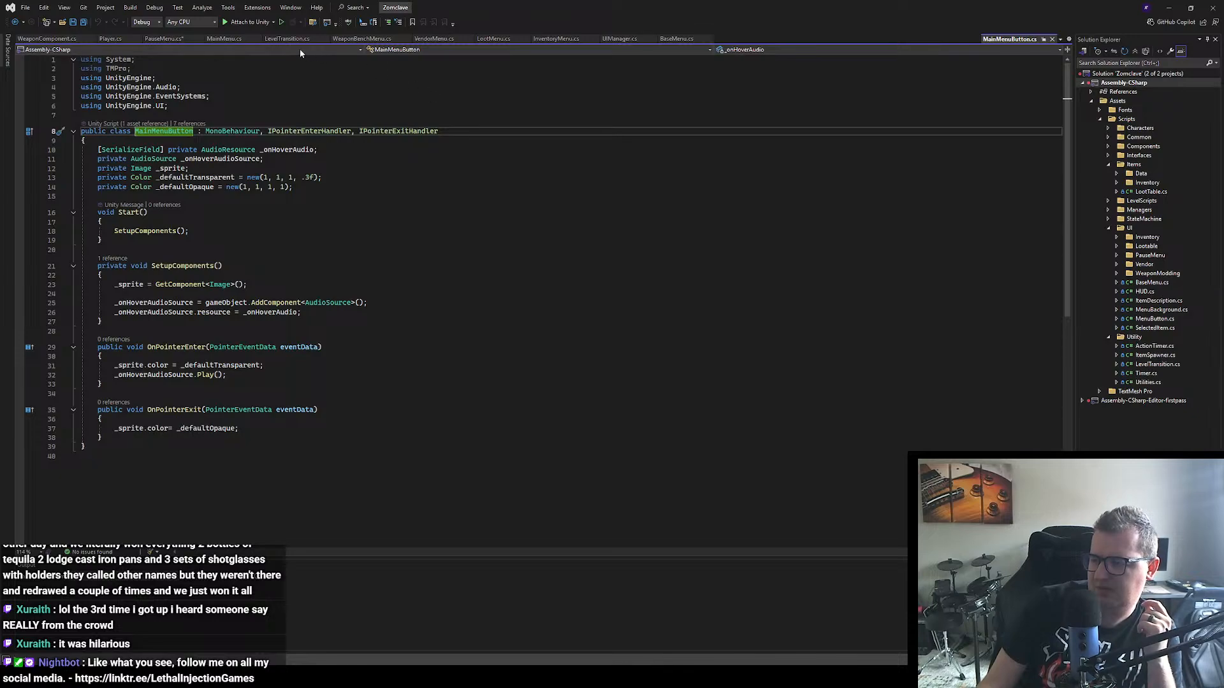
left_click(234, 40)
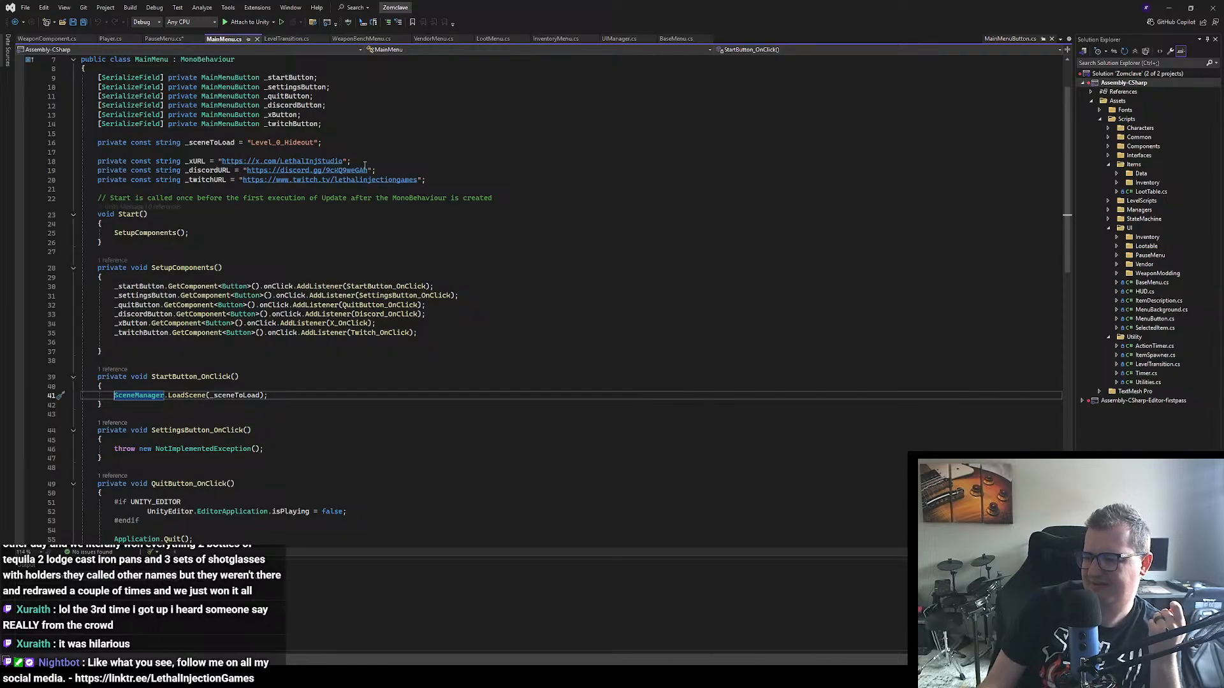
scroll(364, 165, "down", 1)
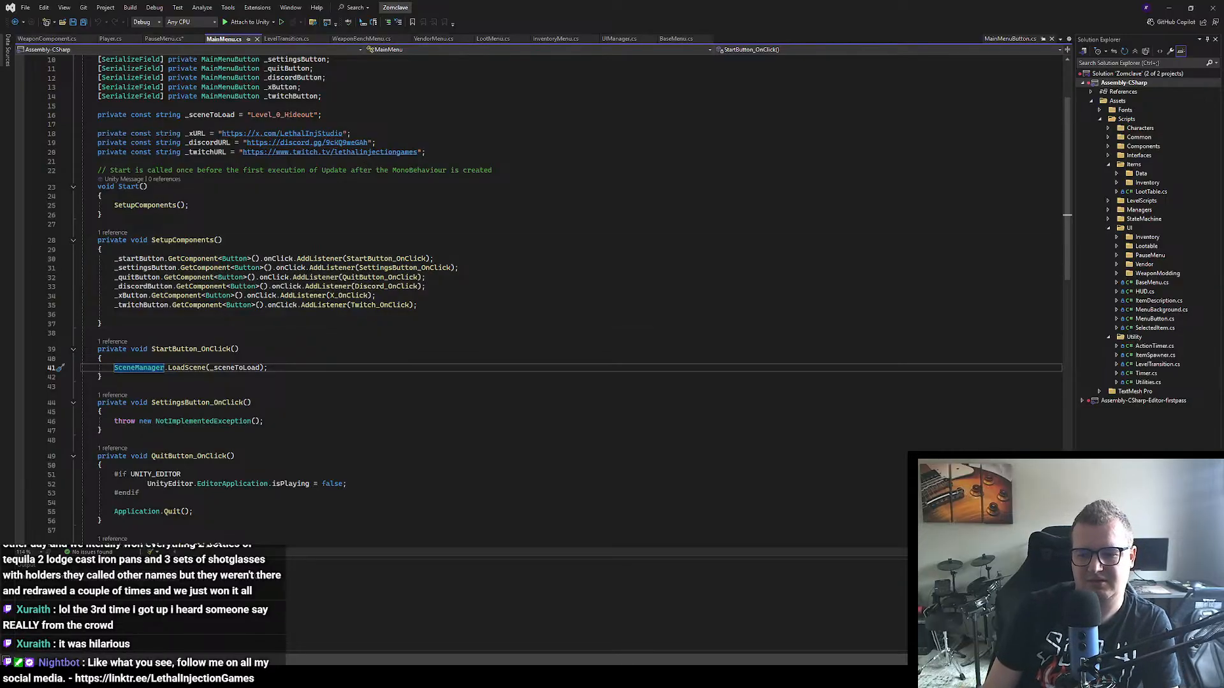
key("alt+Tab")
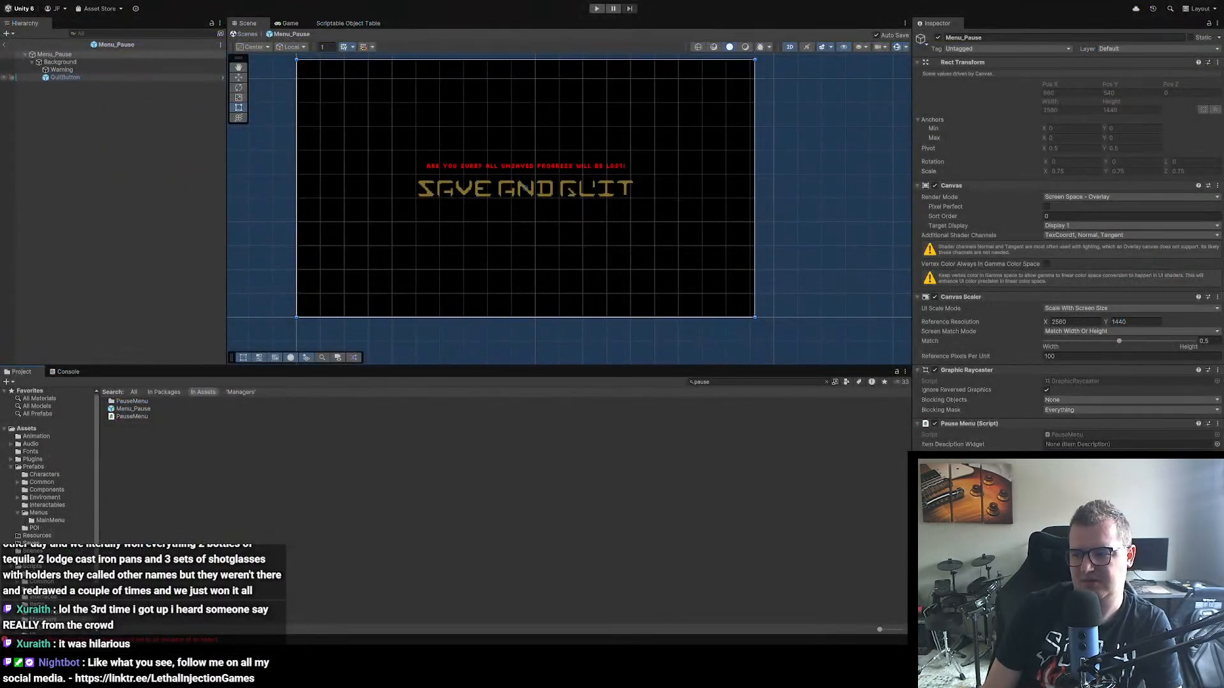
left_click(65, 77)
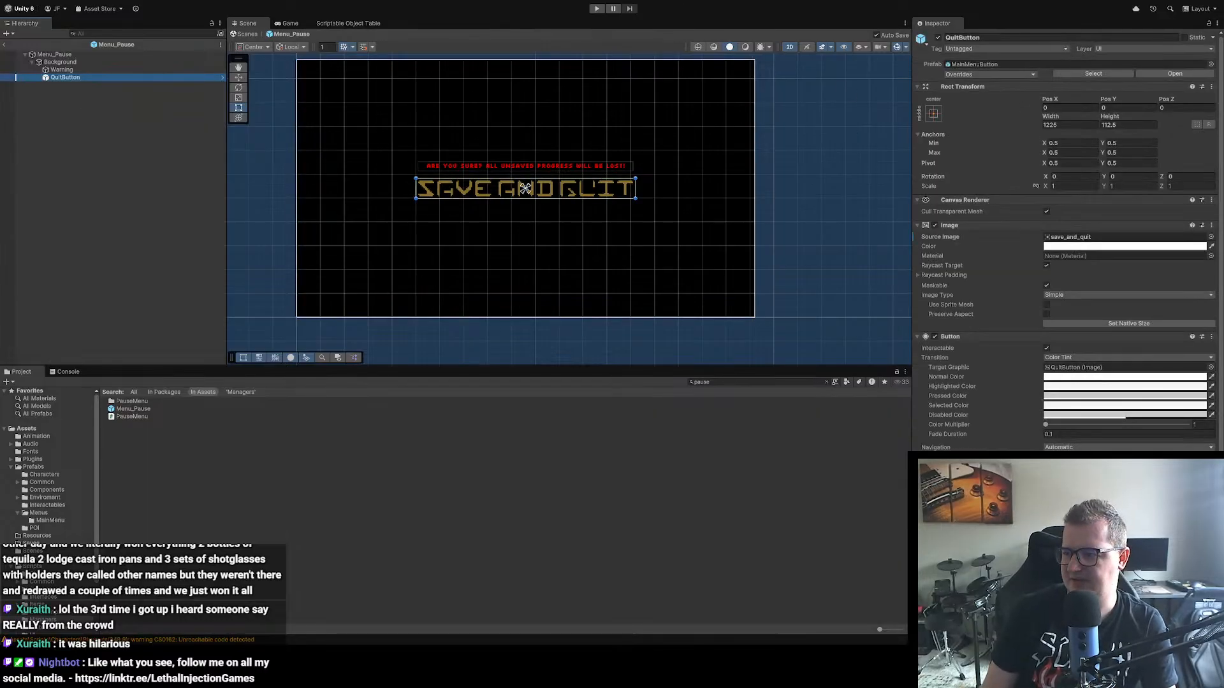
key("alt+Tab")
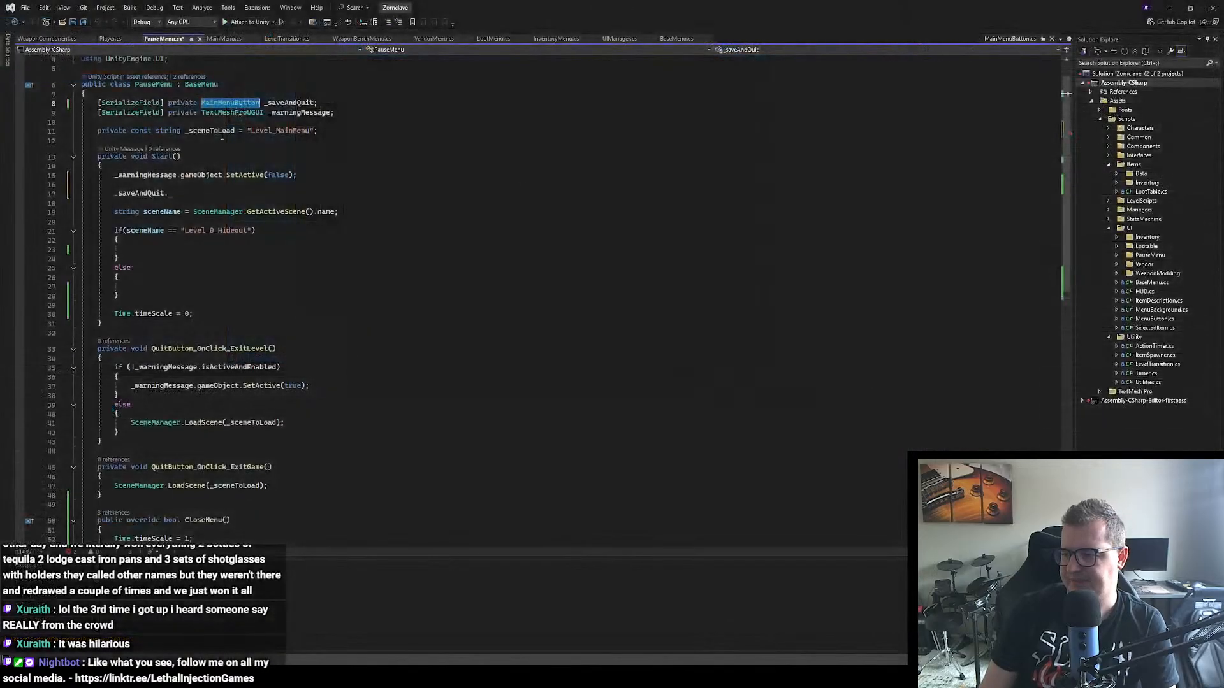
Step: Complete the _saveAndQuit statement in PauseMenu.cs with GetComponent<Button>().onClick.RemoveAllListeners();
left_click(181, 191)
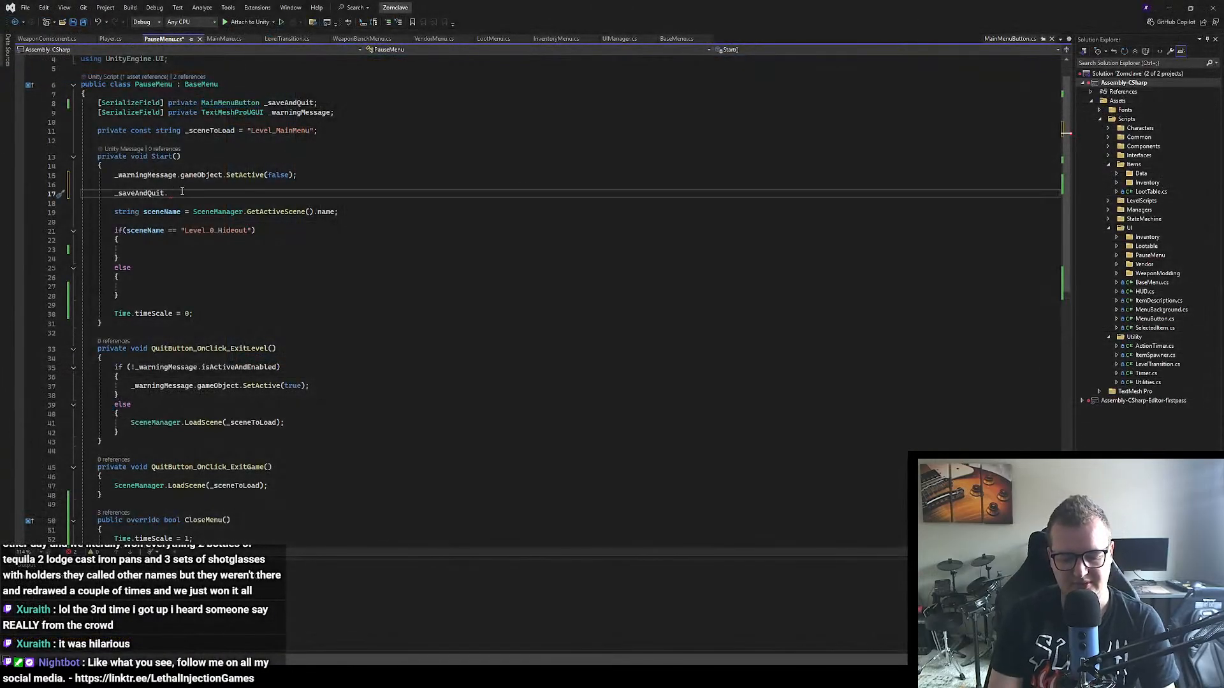
type("GetComponent<")
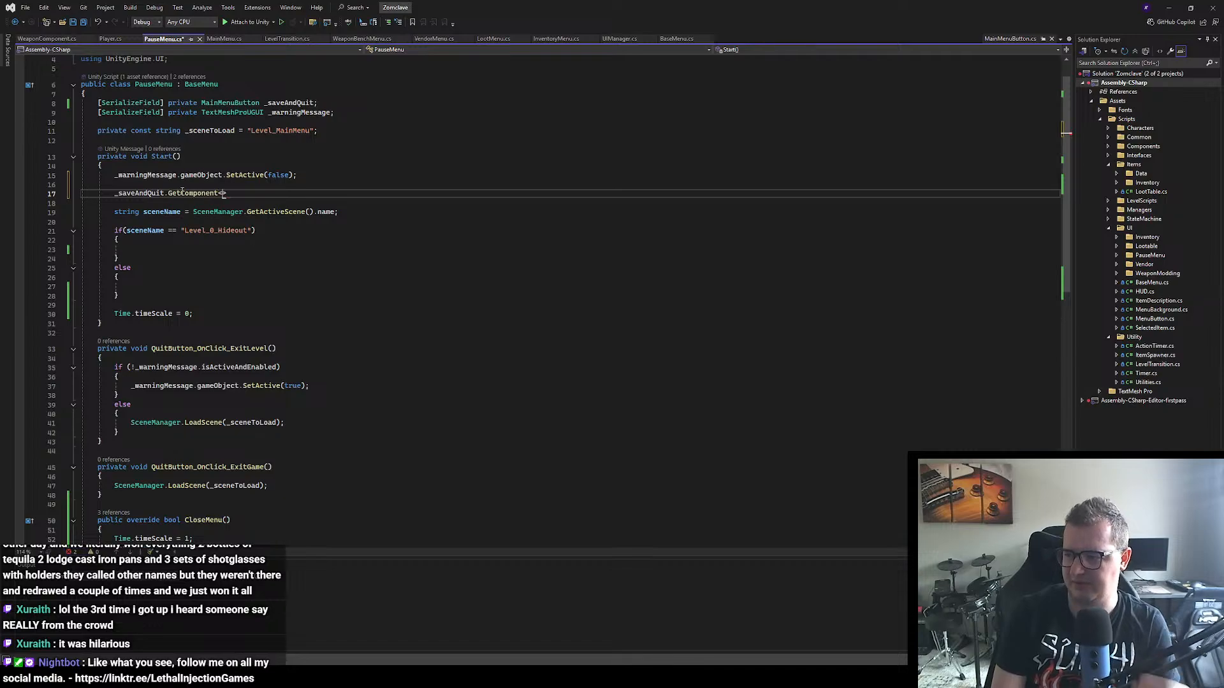
type("Button")
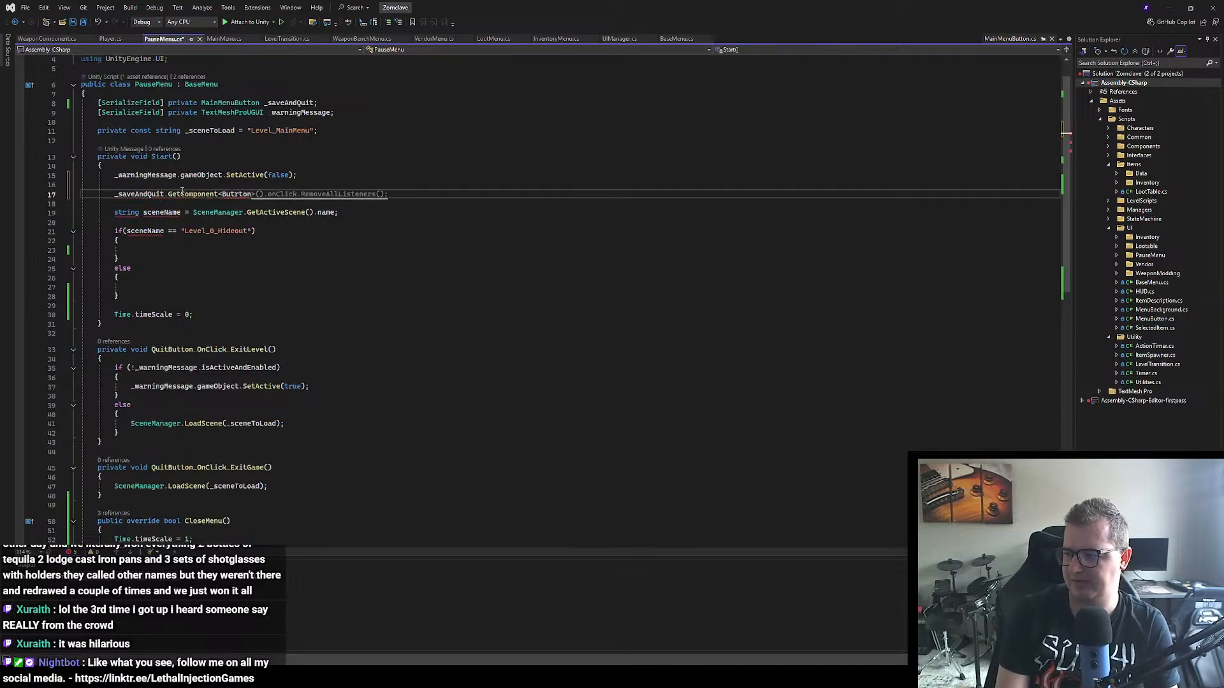
key("BackSpace")
key("Tab")
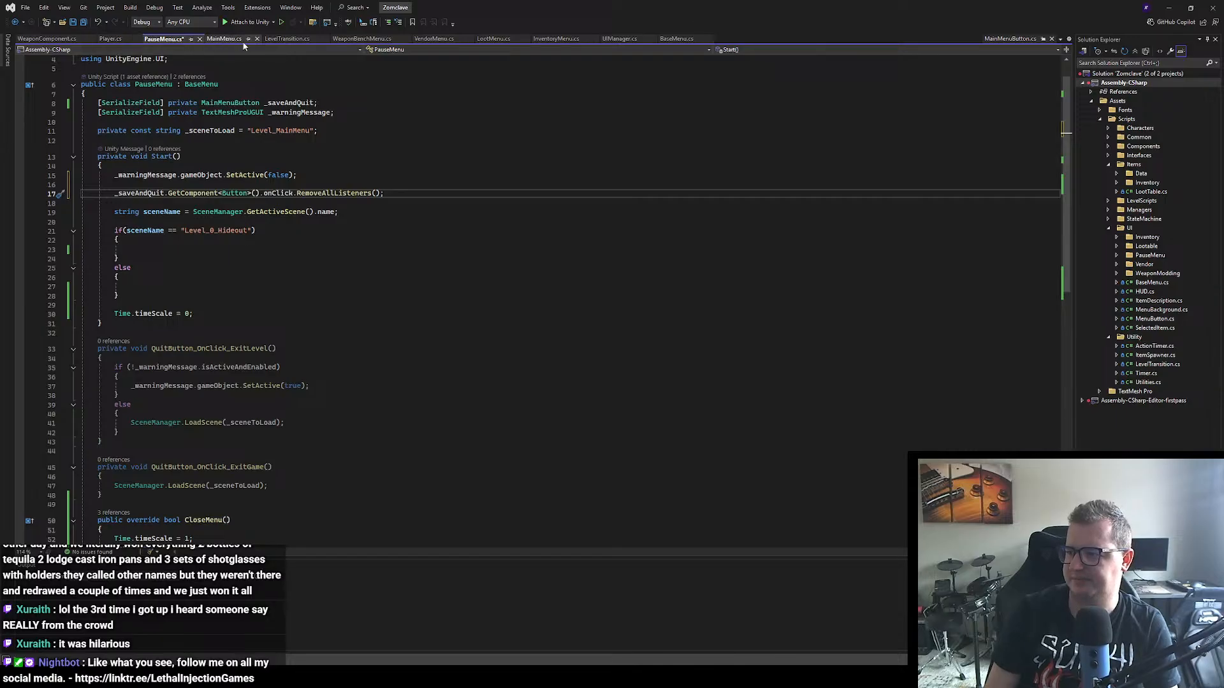
Step: Replace RemoveAllListeners with AddListener, following the pattern in MainMenu.cs, and pass SaveAndQuit_OnClick as its argument
left_click(226, 39)
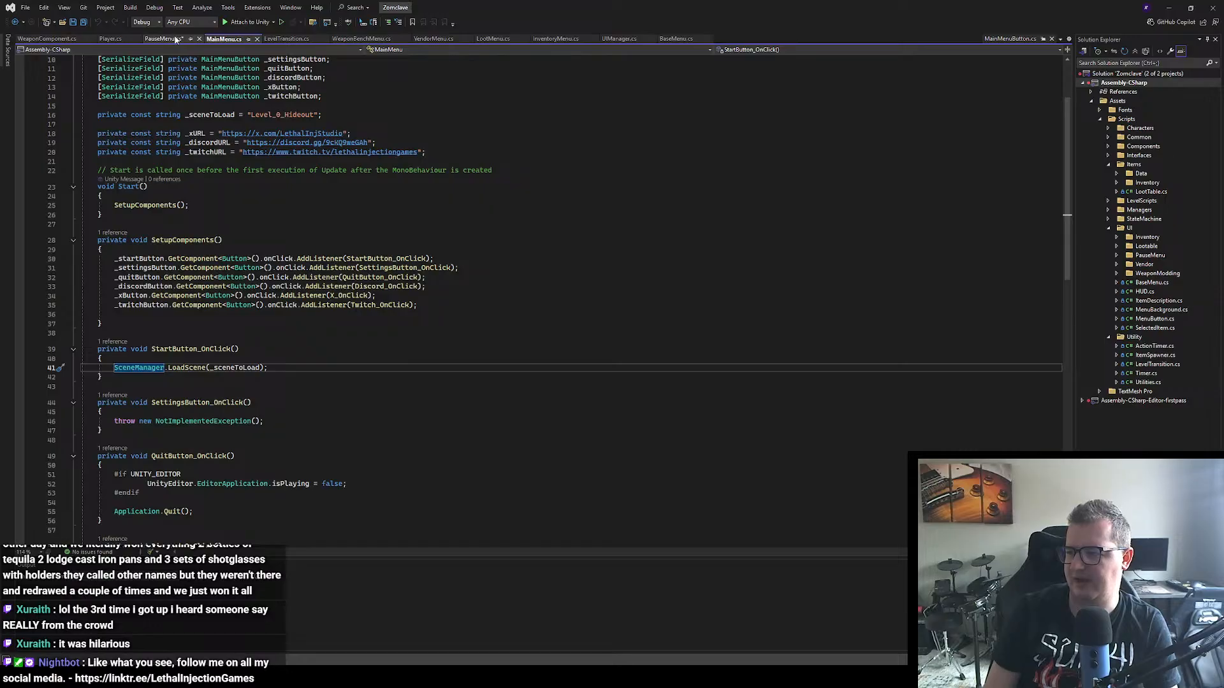
left_click(153, 39)
double_click(347, 193)
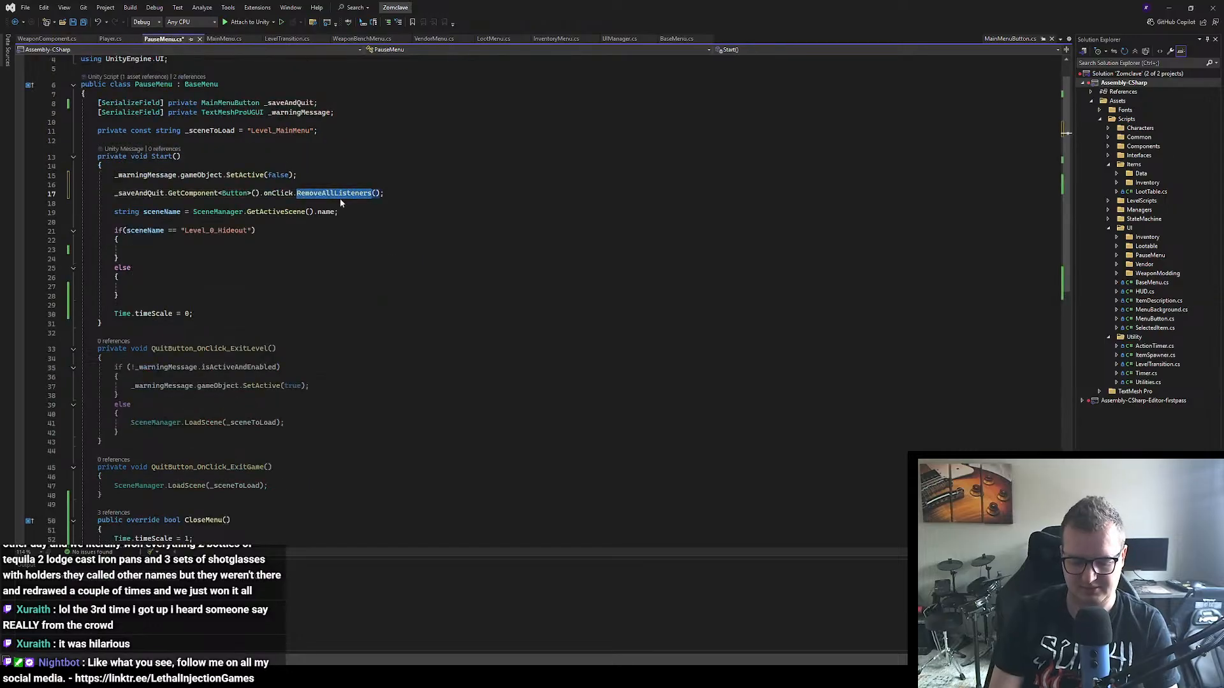
type("Add")
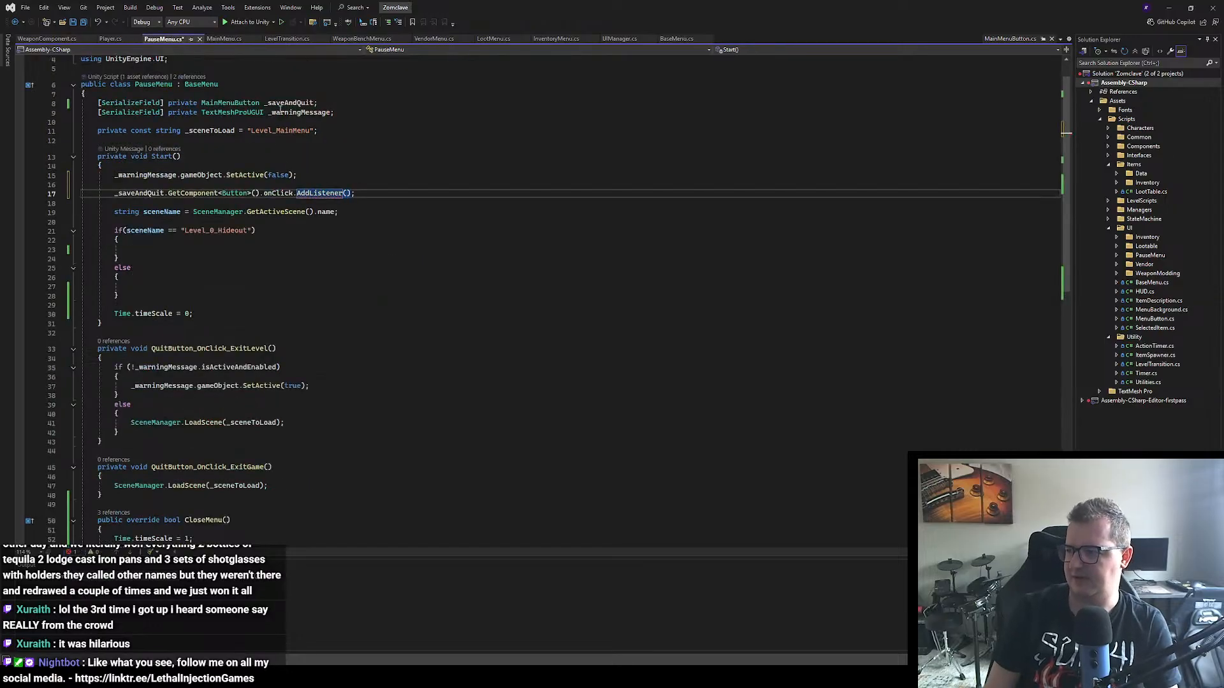
left_click(223, 40)
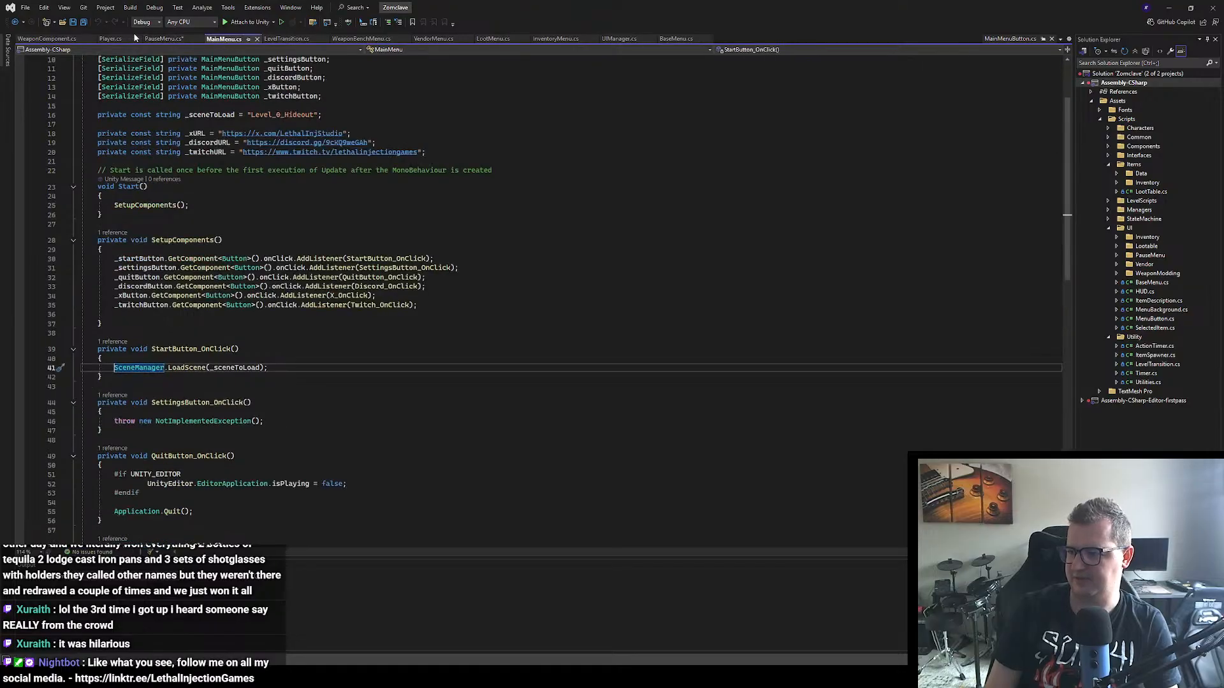
left_click(159, 39)
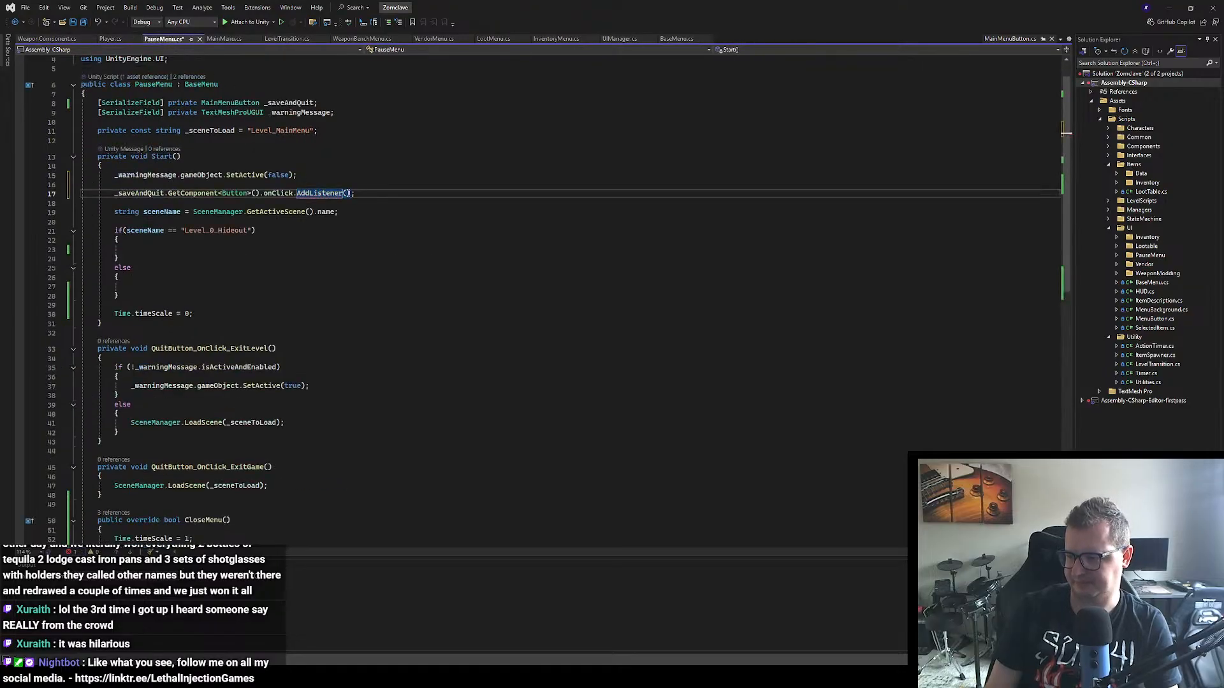
type("Save")
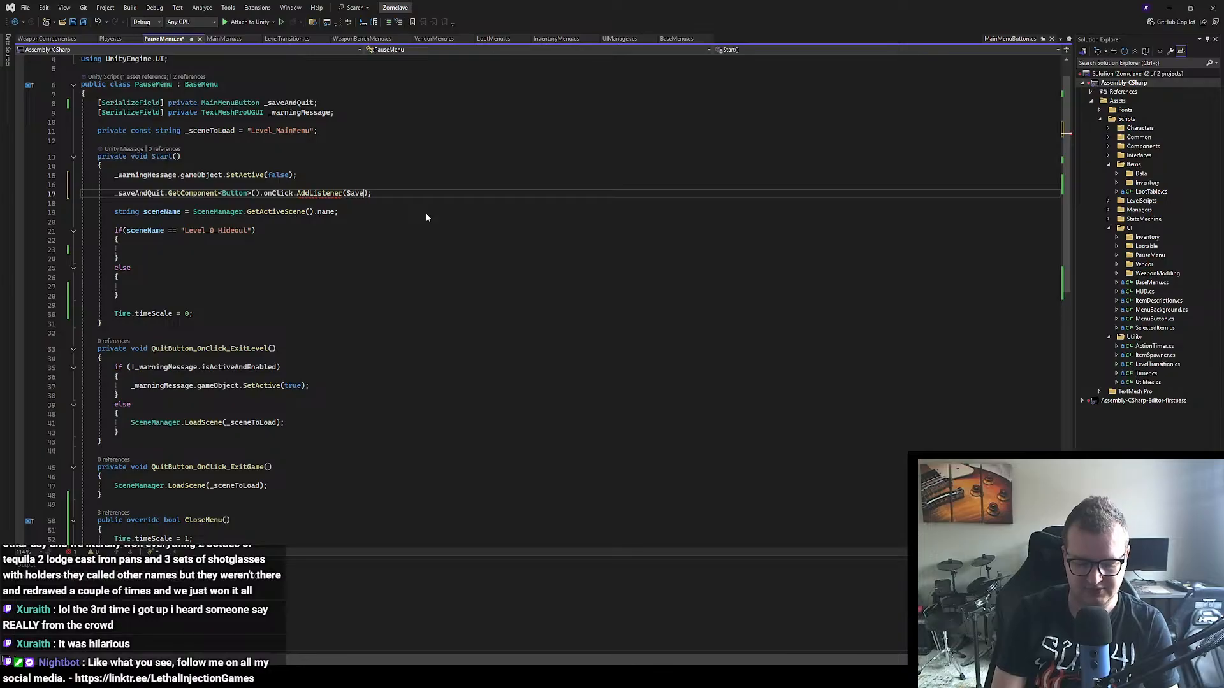
type("And")
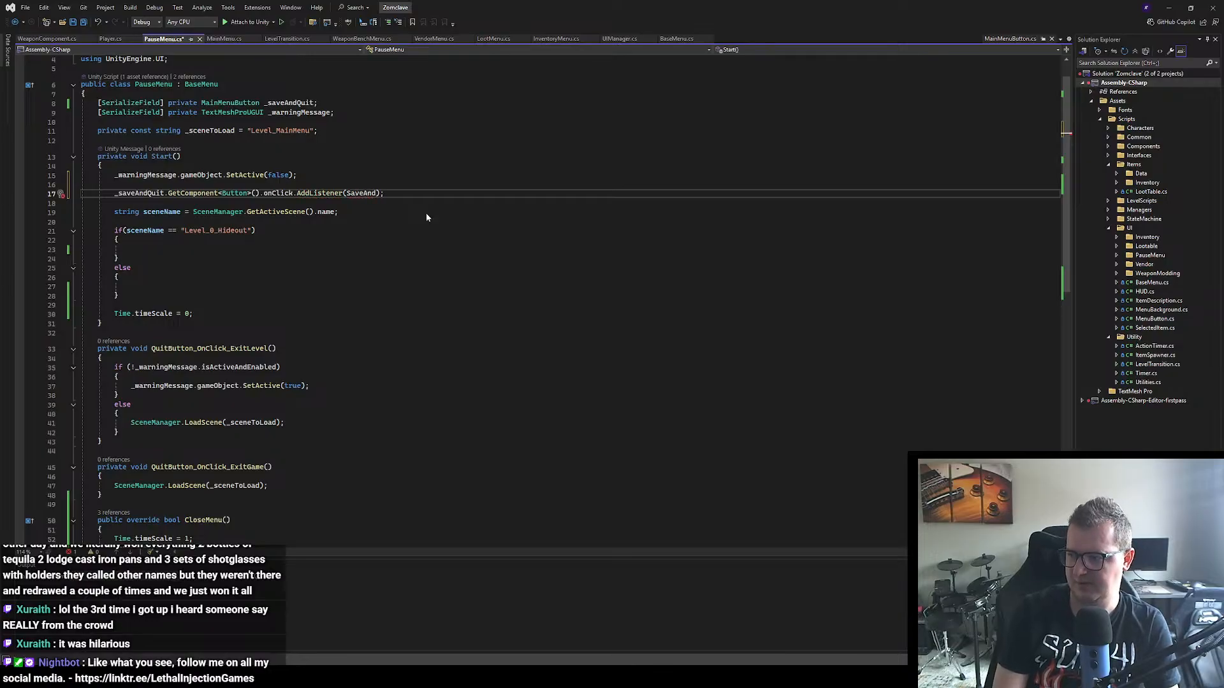
type("Quit_OnClick")
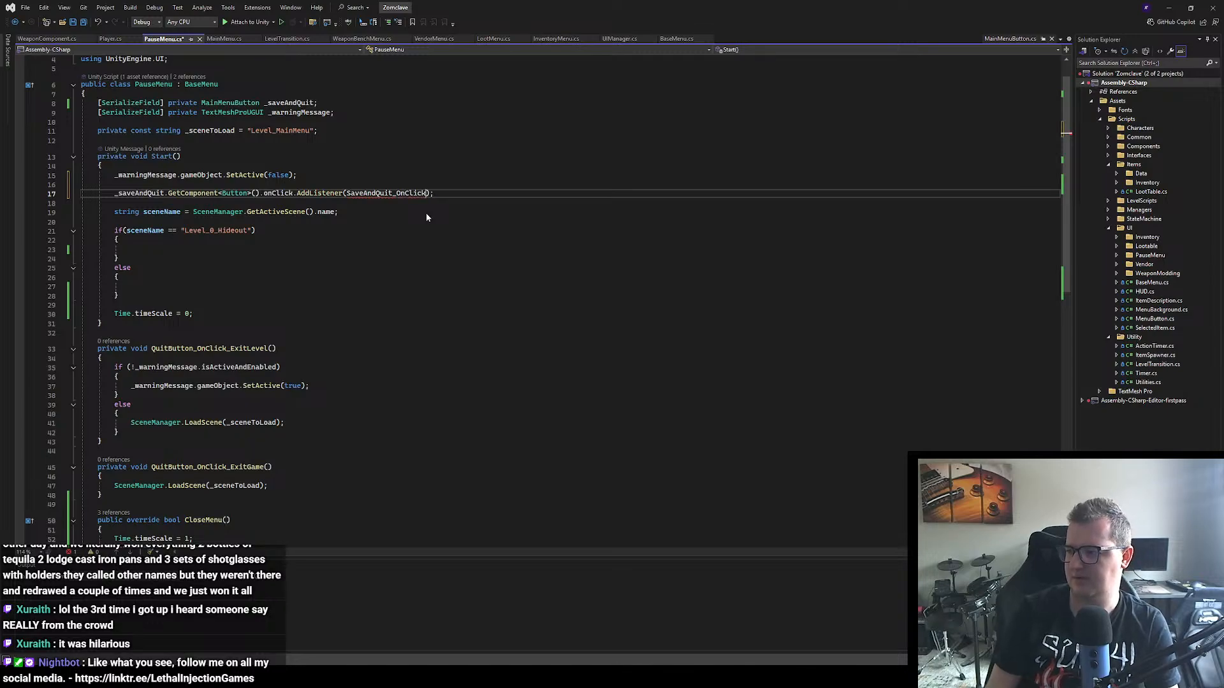
Step: Begin a new "private void" method declaration between Start and QuitButton_OnClick_ExitLevel
double_click(369, 195)
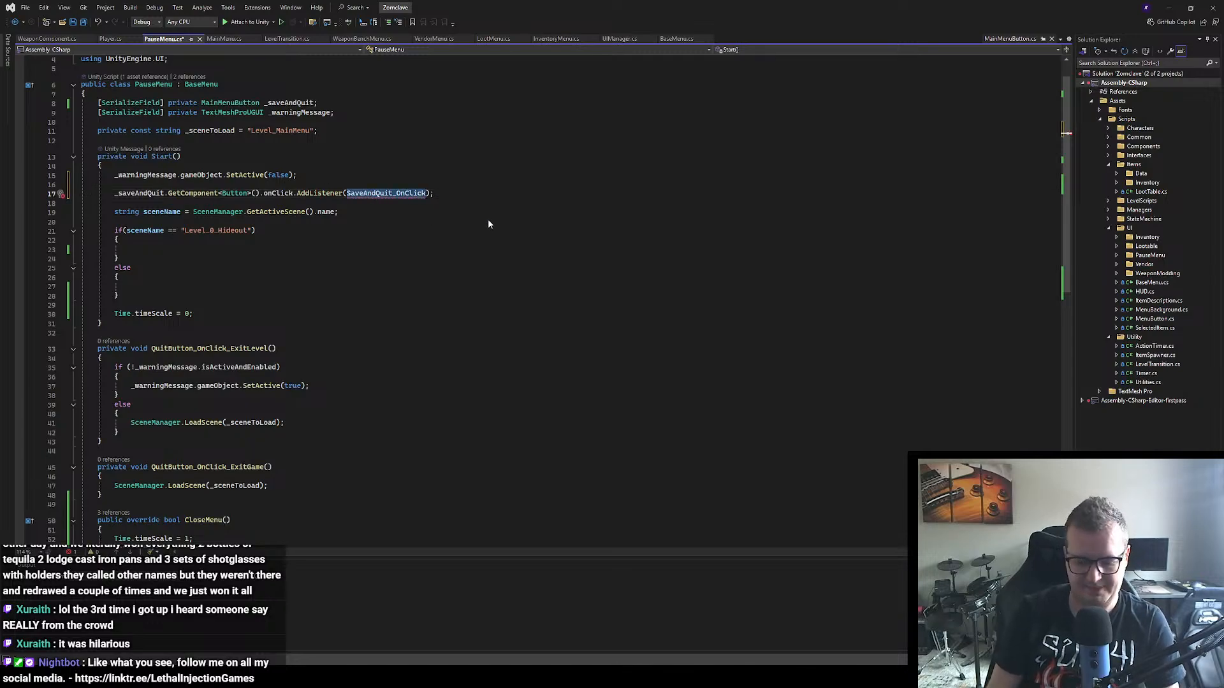
scroll(445, 259, "down", 2)
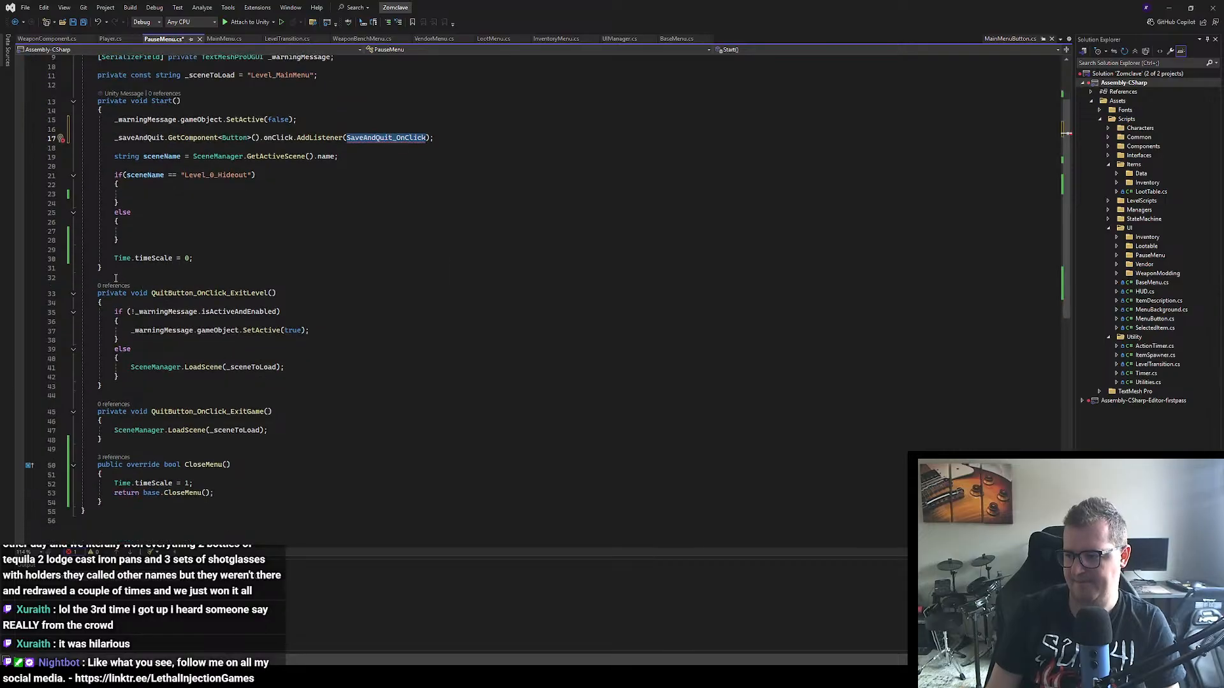
left_click(116, 279)
key("Return")
type("private cvoi")
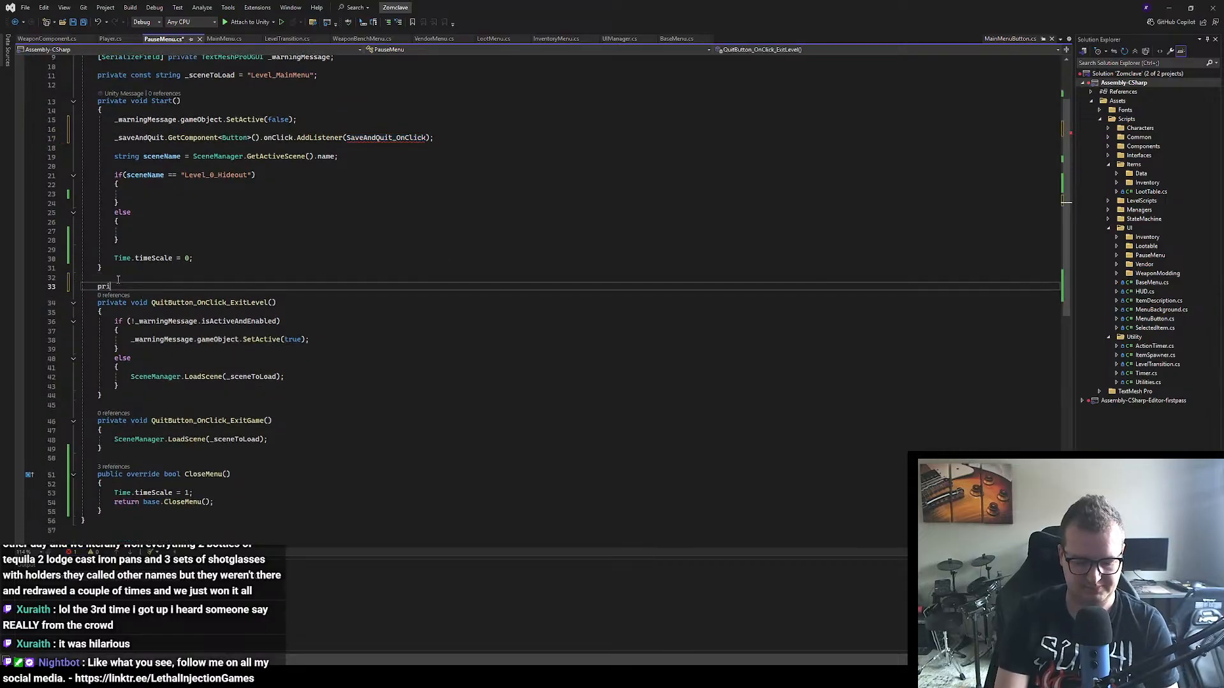
key("BackSpace")
key("BackSpace")
key("BackSpace")
key("BackSpace")
type("void ")
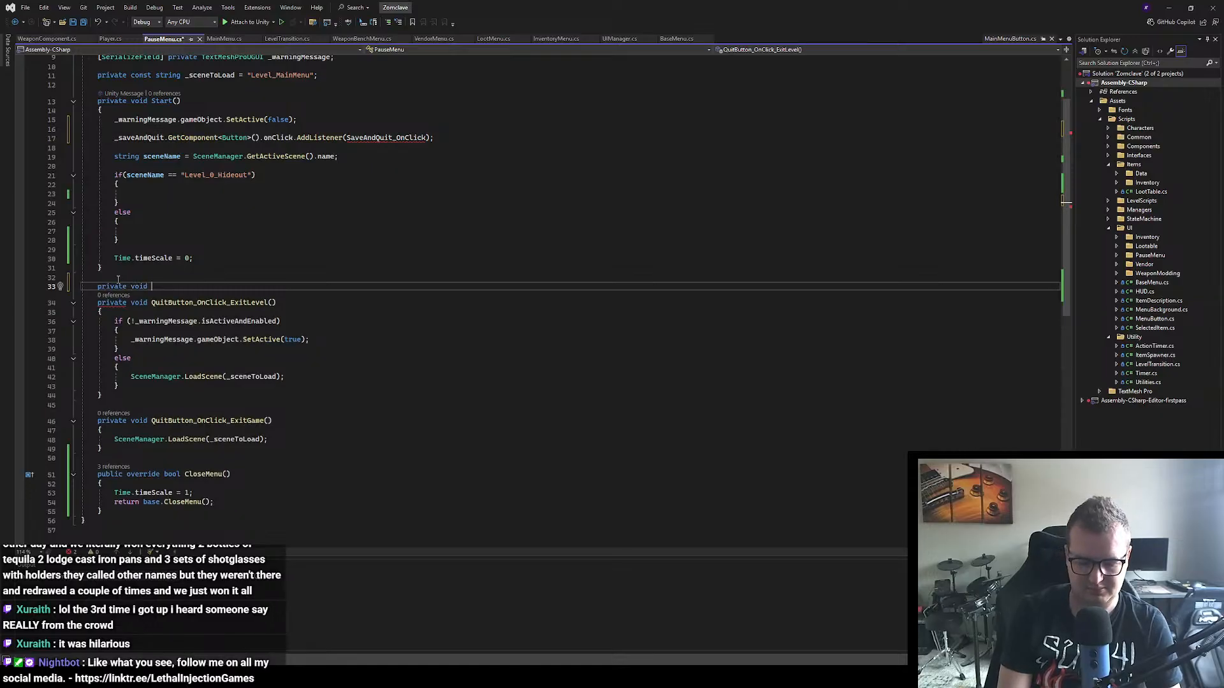
type("OnLci")
Step: Name the new method OnClick and give it an empty parameter list and an empty braced body
key("BackSpace")
key("BackSpace")
key("BackSpace")
key("BackSpace")
key("BackSpace")
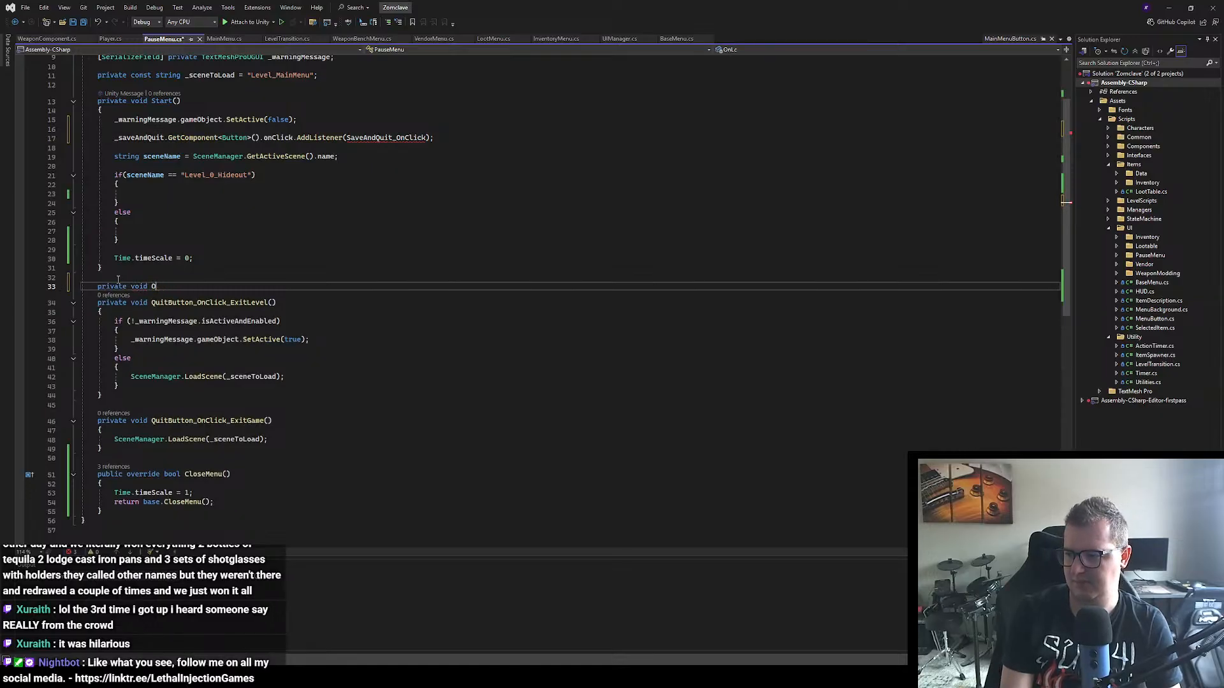
type("OnLci")
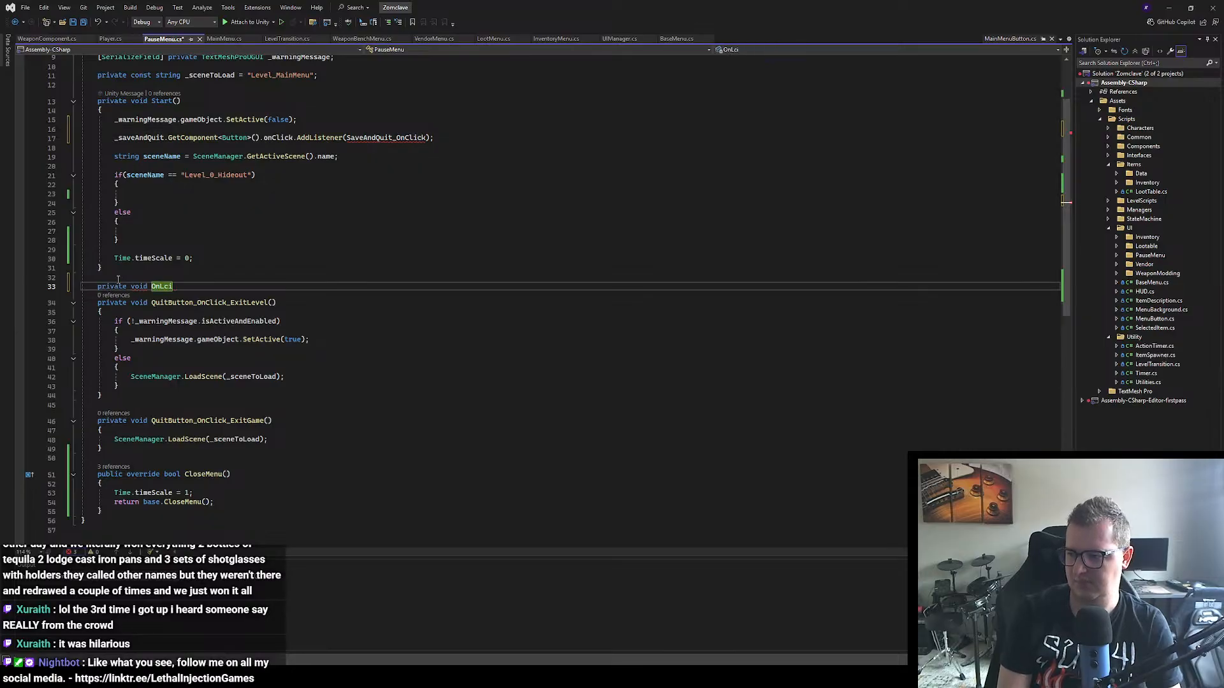
key("BackSpace")
key("BackSpace")
key("BackSpace")
key("BackSpace")
type("nCl")
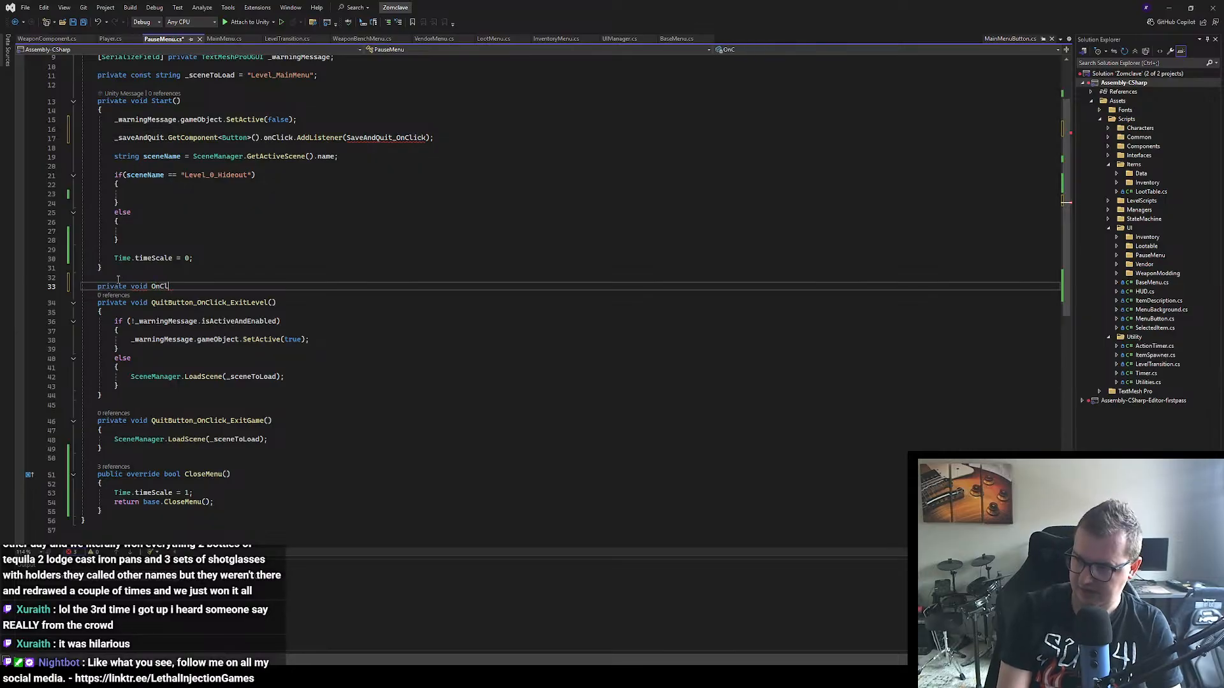
type("ick()")
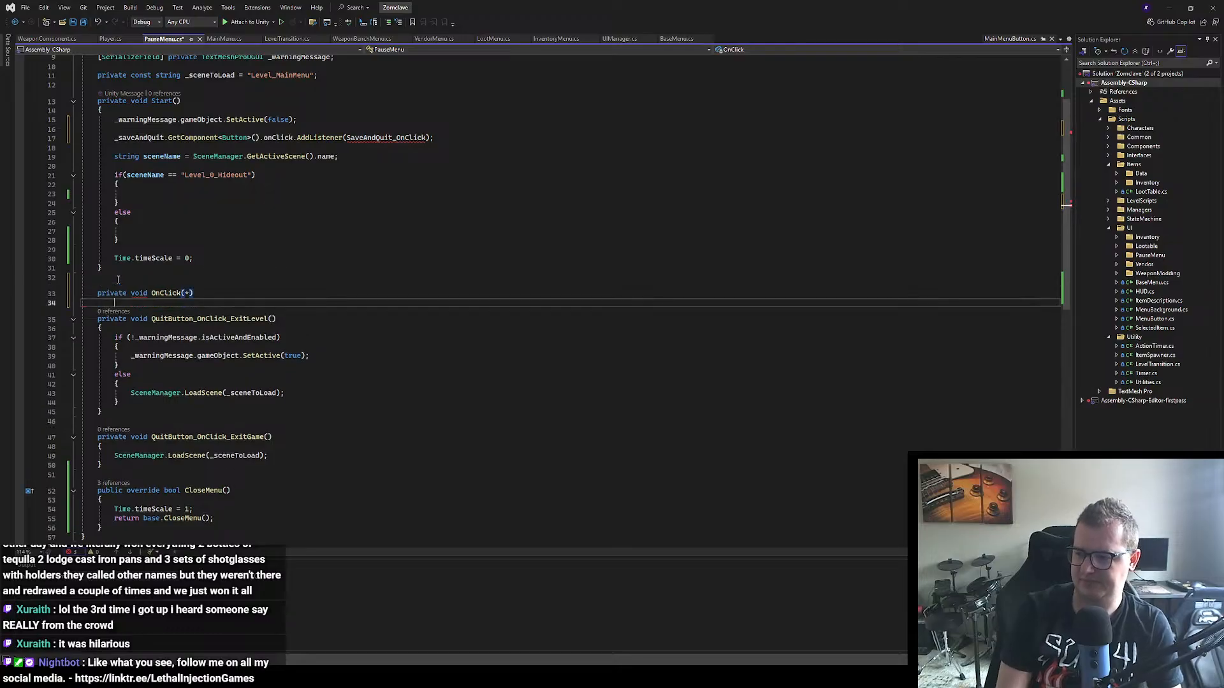
key("Return")
type("{")
key("Return")
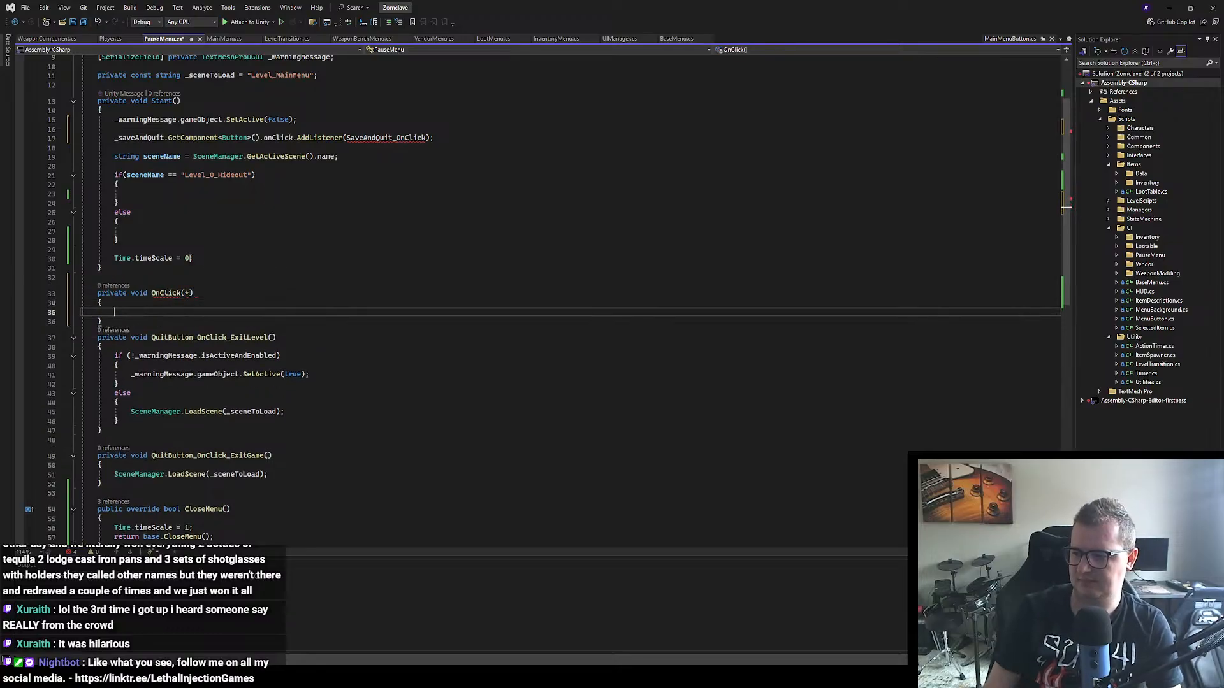
left_click(194, 293)
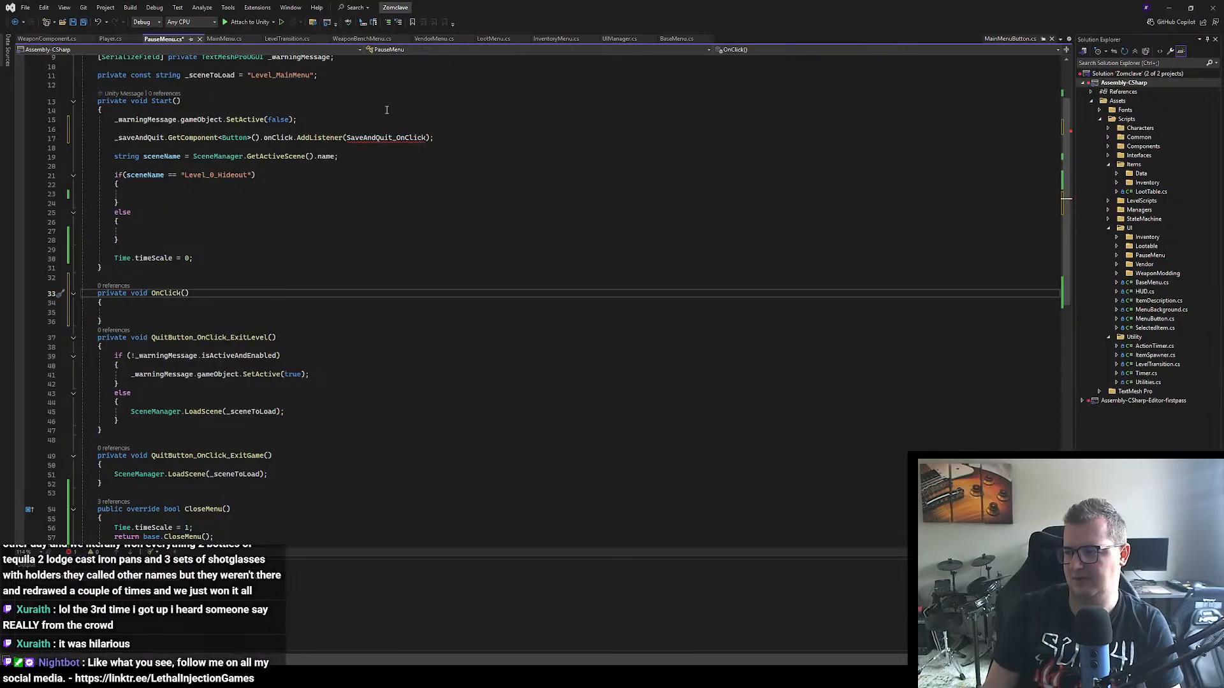
Step: Rename the new OnClick method to SaveAndQuit_OnClick, using the handler name from the AddListener call
double_click(376, 138)
key("ctrl+c")
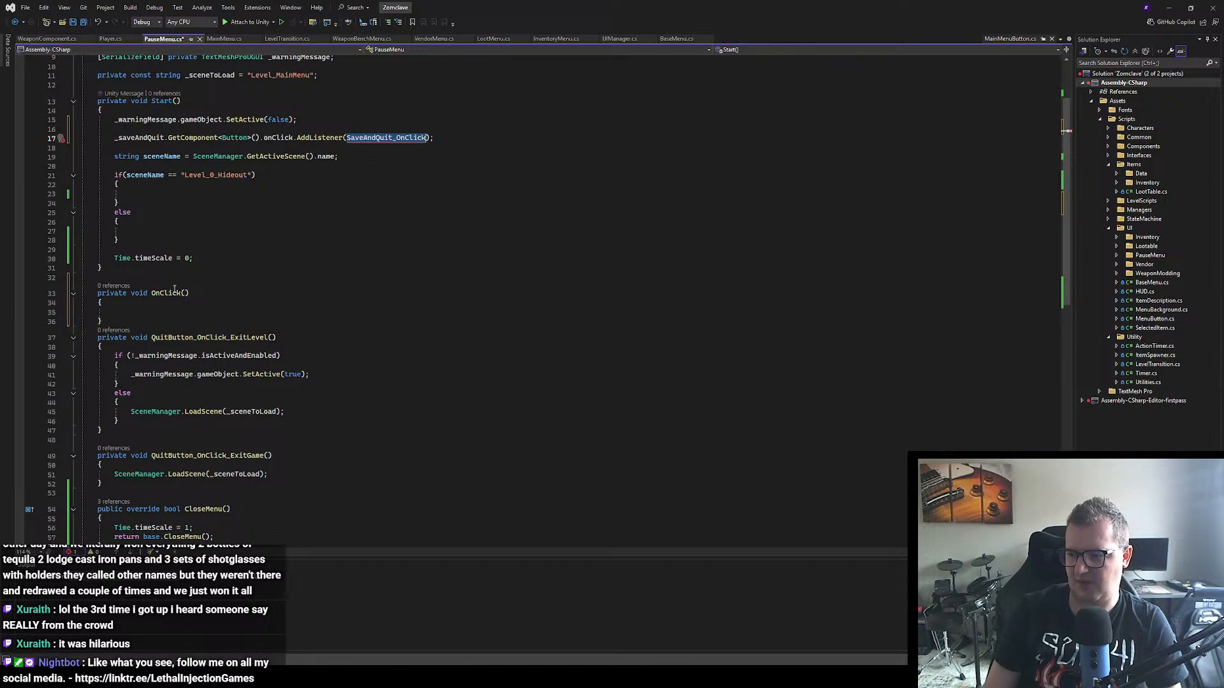
double_click(167, 293)
key("ctrl+v")
left_click(109, 322)
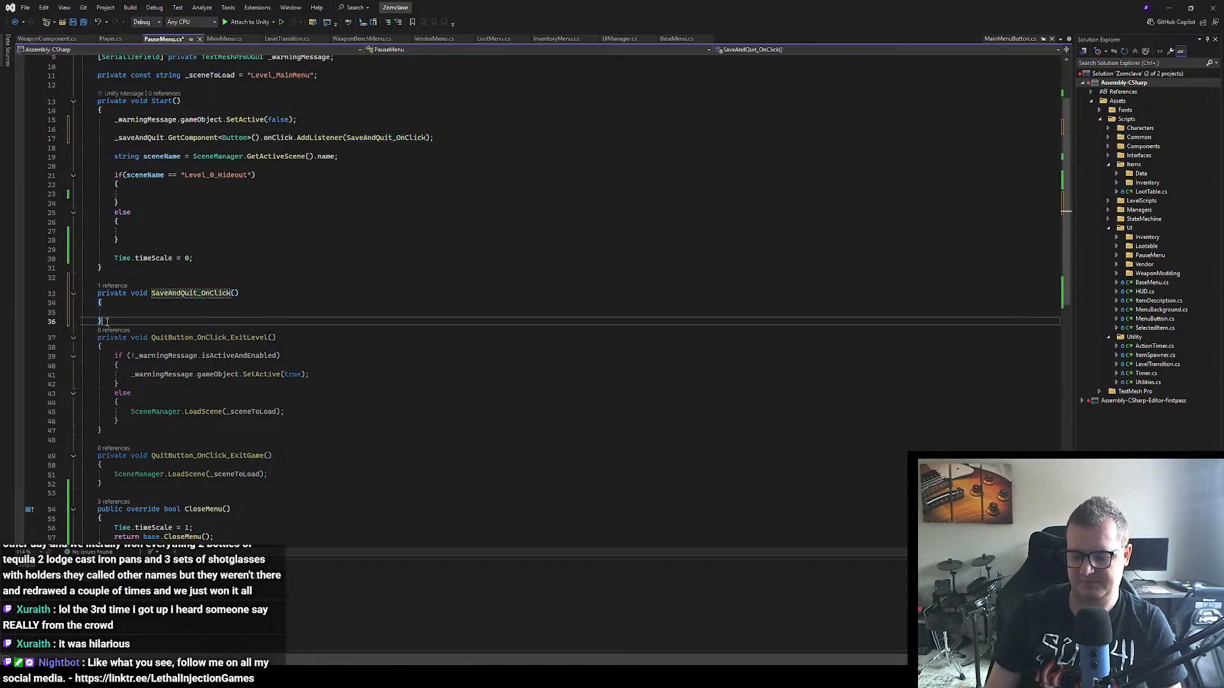
Step: Leave a blank line after SaveAndQuit_OnClick and declare "Player player = FindObjectOfType<Player>()" in its body
key("Return")
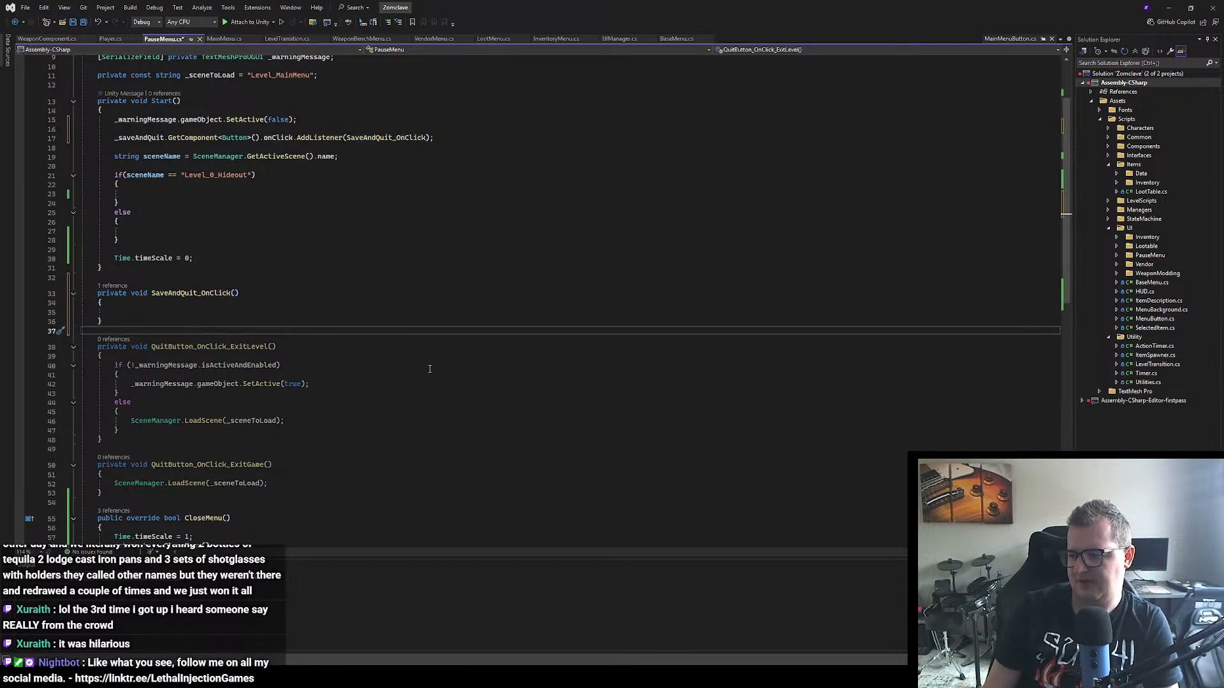
scroll(414, 367, "down", 1)
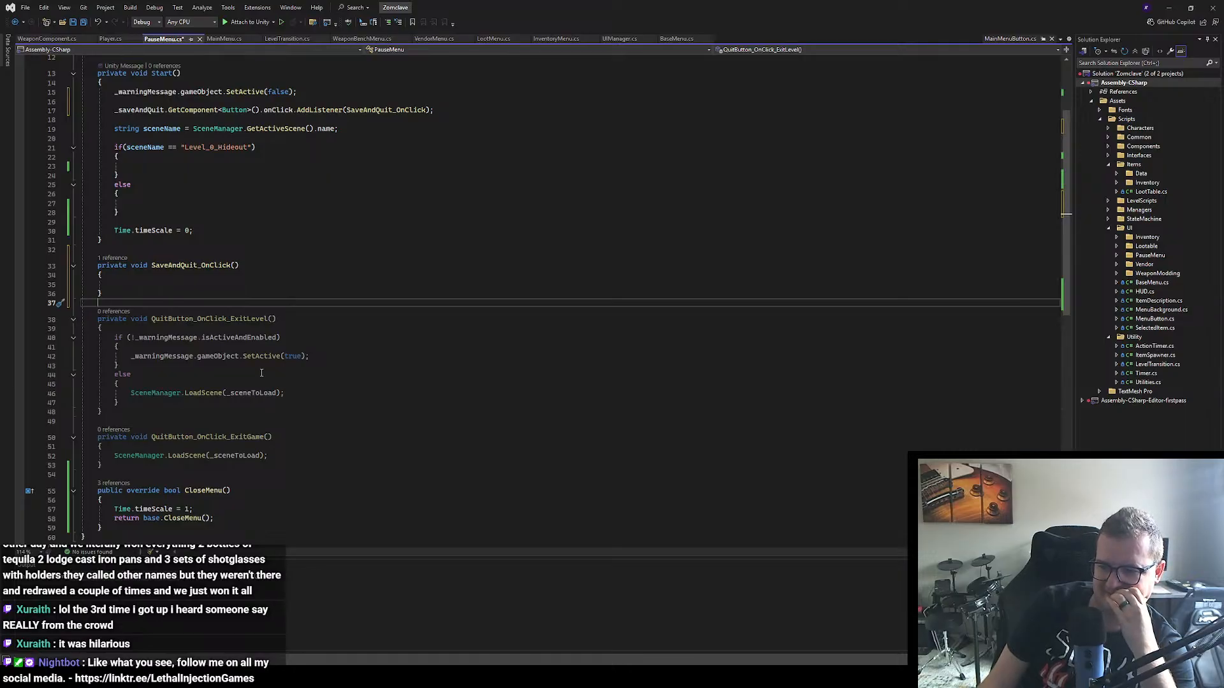
left_click(147, 285)
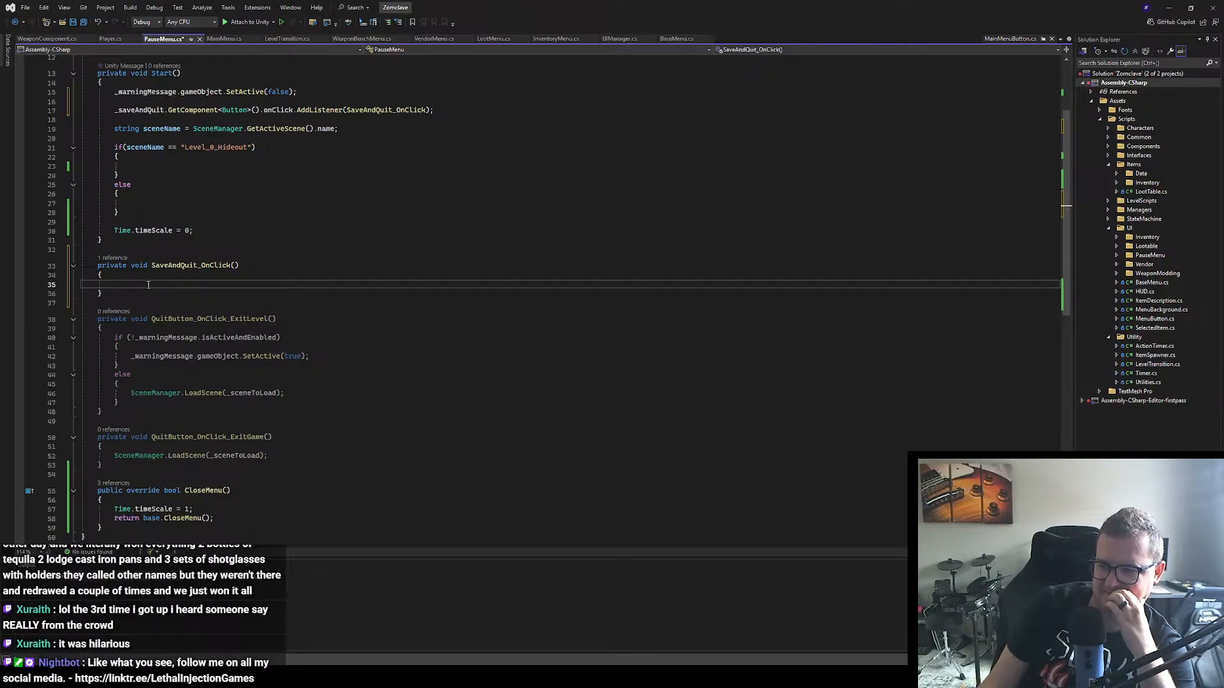
scroll(184, 259, "up", 2)
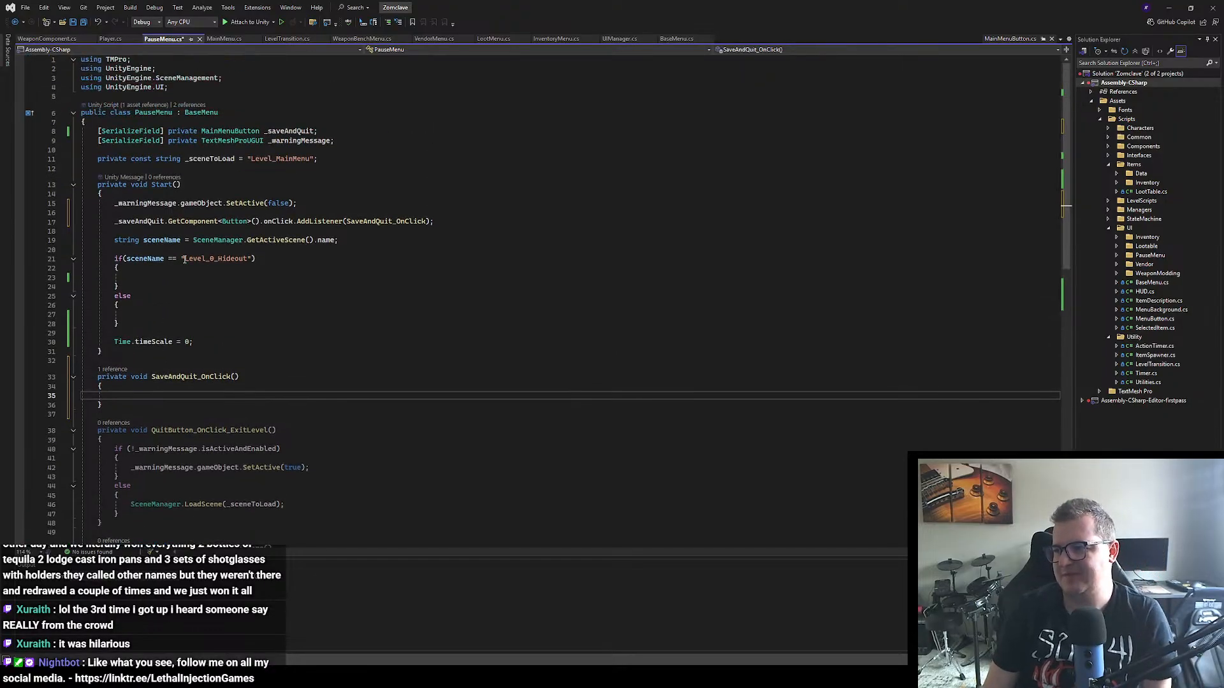
scroll(184, 260, "down", 2)
type("Player.")
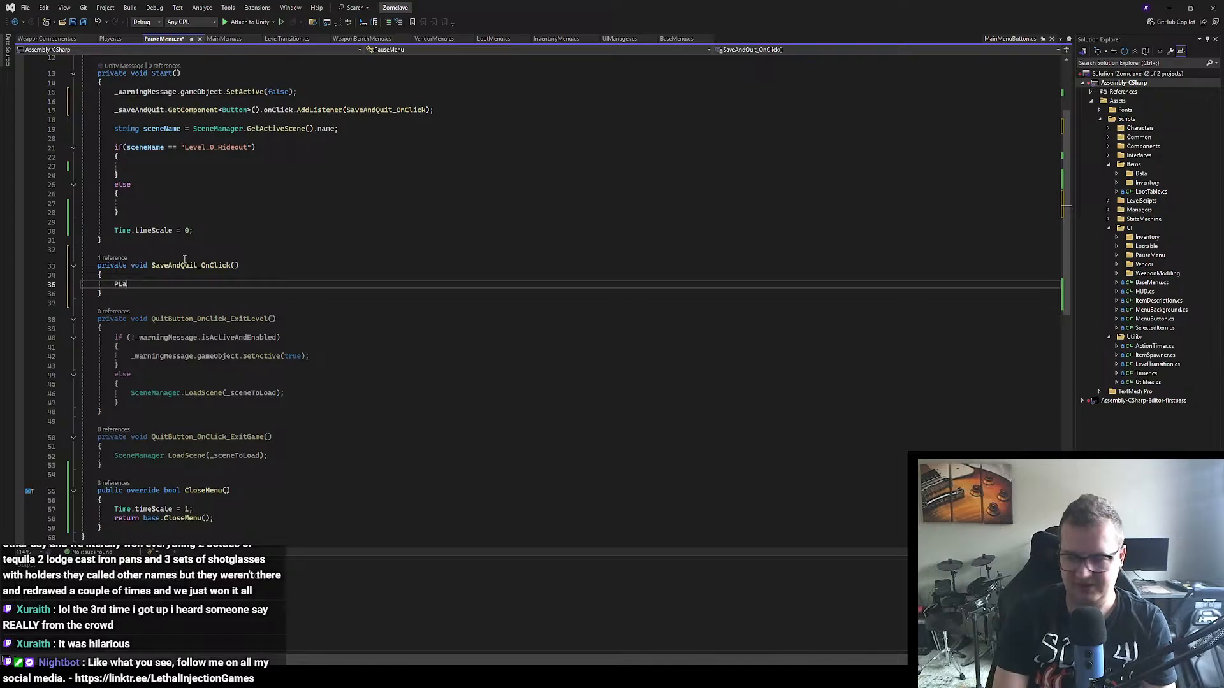
key("BackSpace")
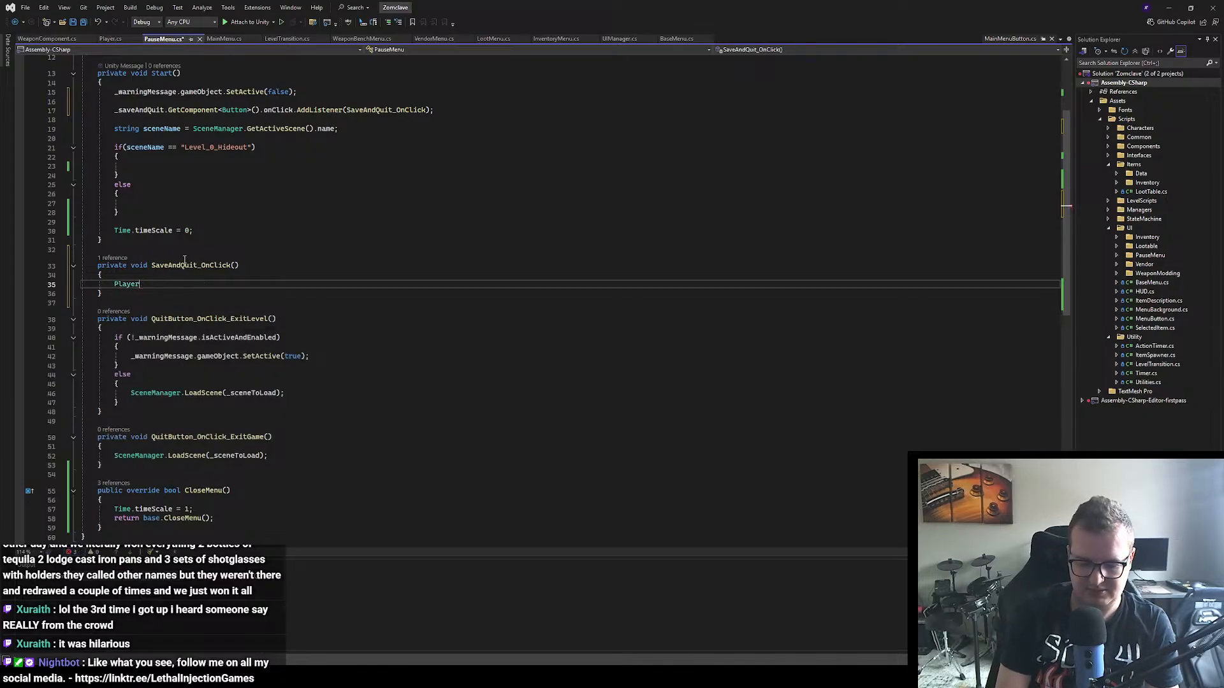
type("player = Fi")
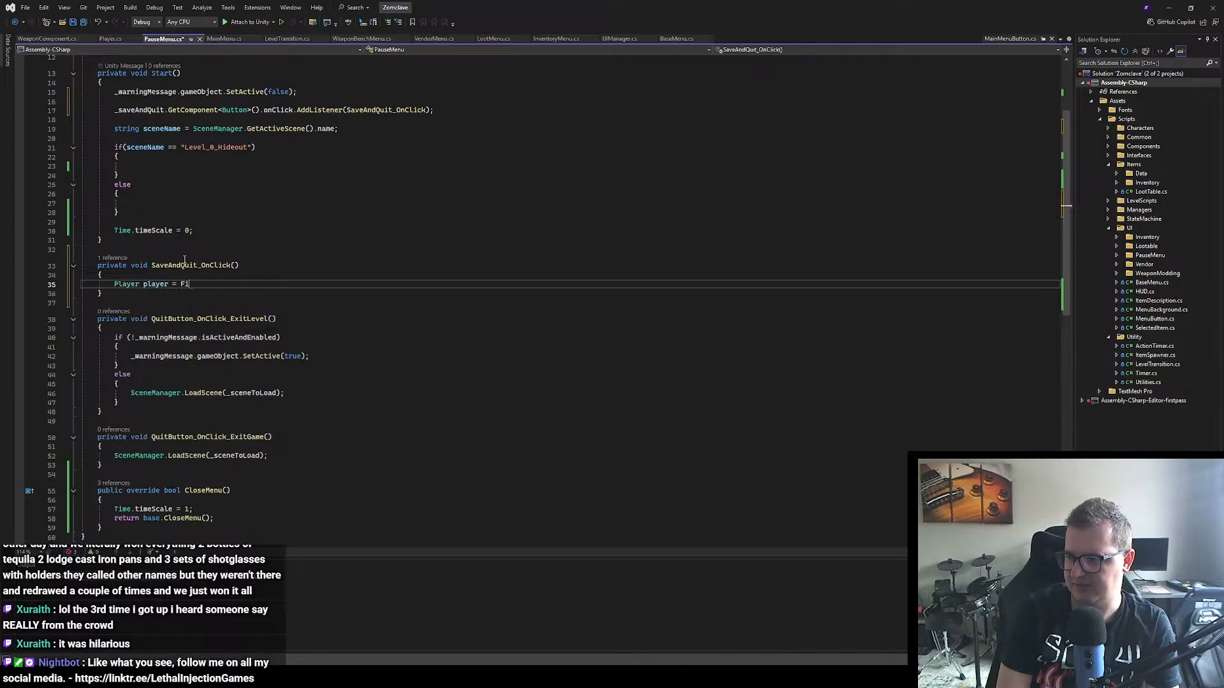
type("ndObjec")
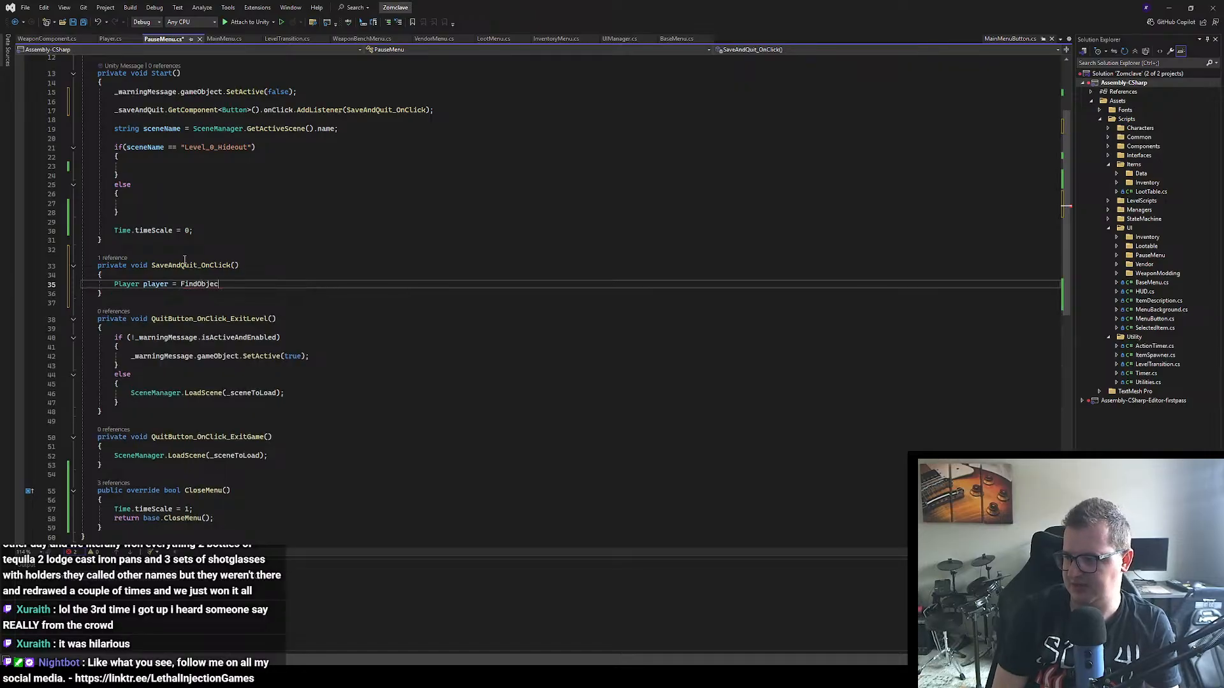
type("tOfType<PLat>")
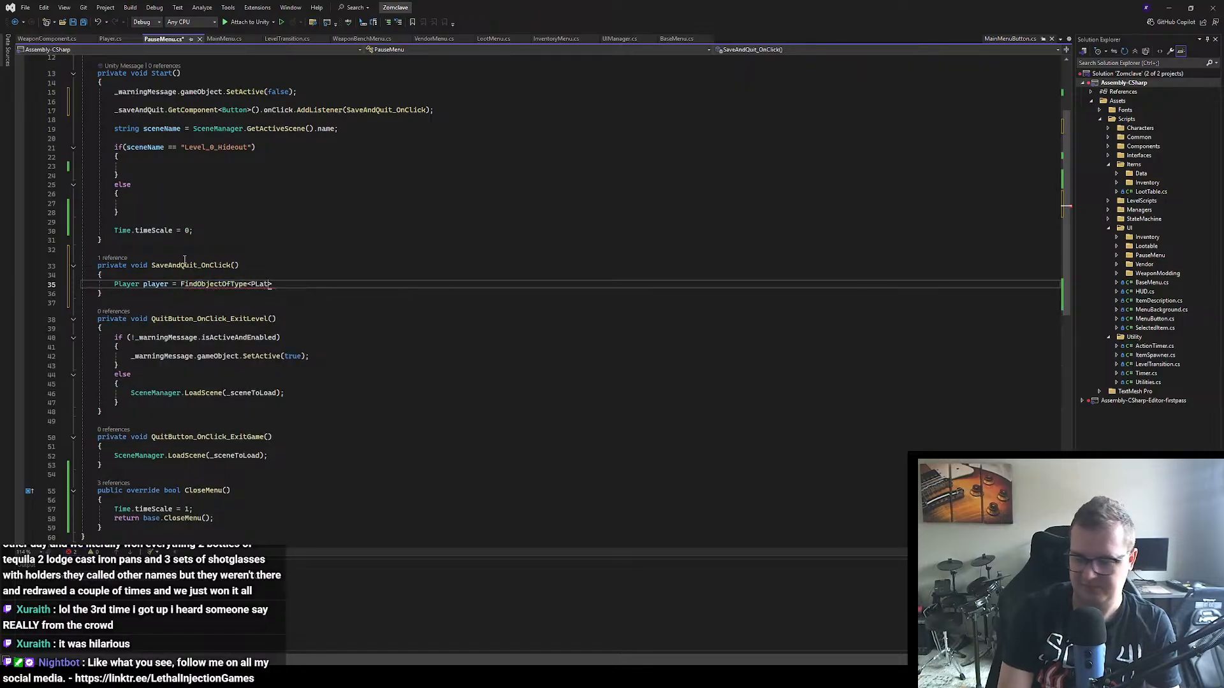
type("yer>")
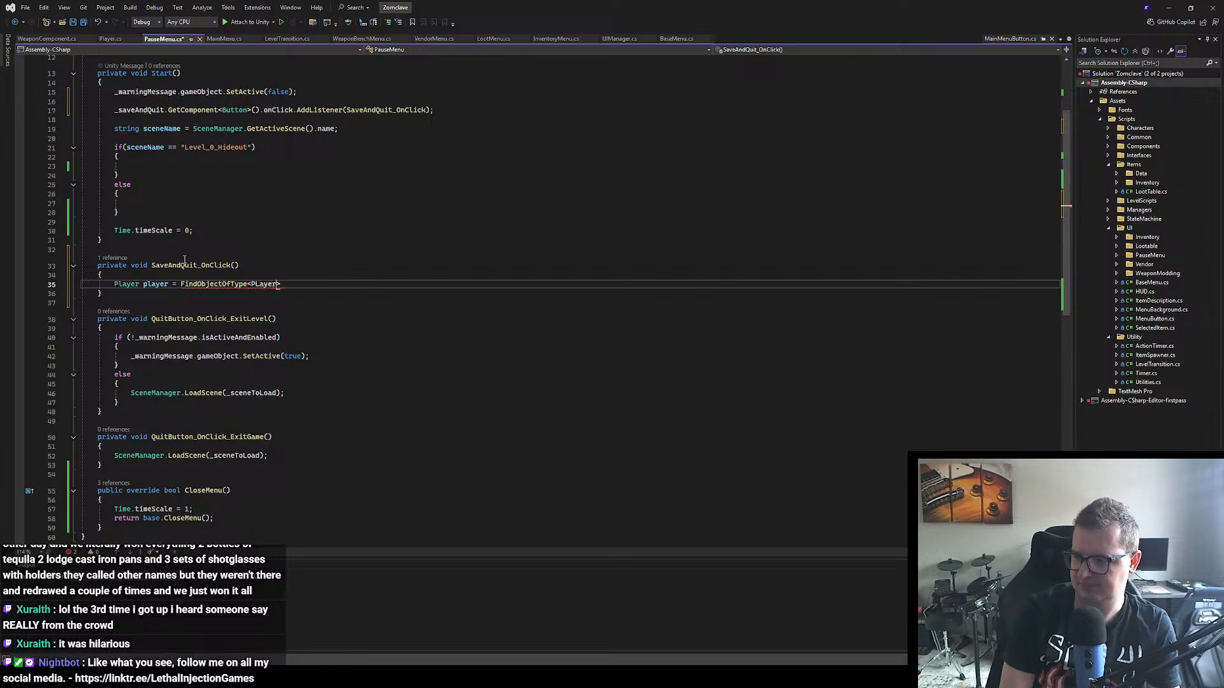
type("();")
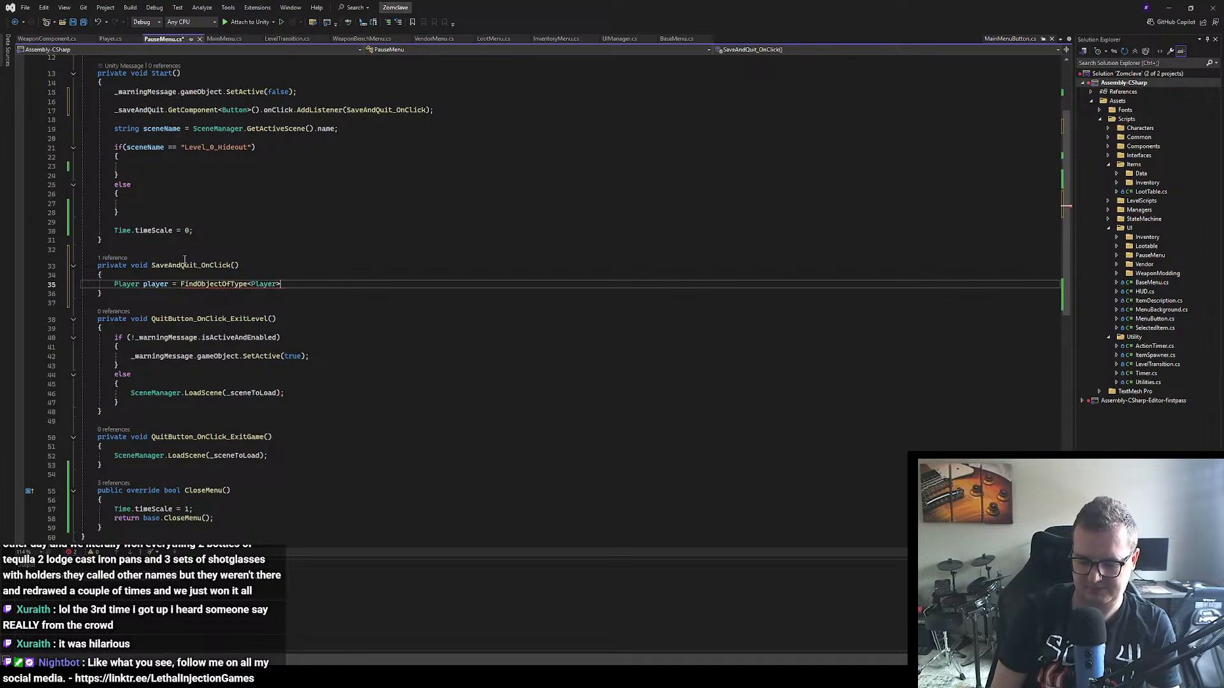
Step: End the player declaration with a semicolon and open a new line below it, separated by a blank line
key("Return")
key("BackSpace")
key("BackSpace")
key("BackSpace")
key("BackSpace")
key("BackSpace")
key("BackSpace")
key("BackSpace")
key("BackSpace")
key("BackSpace")
key("BackSpace")
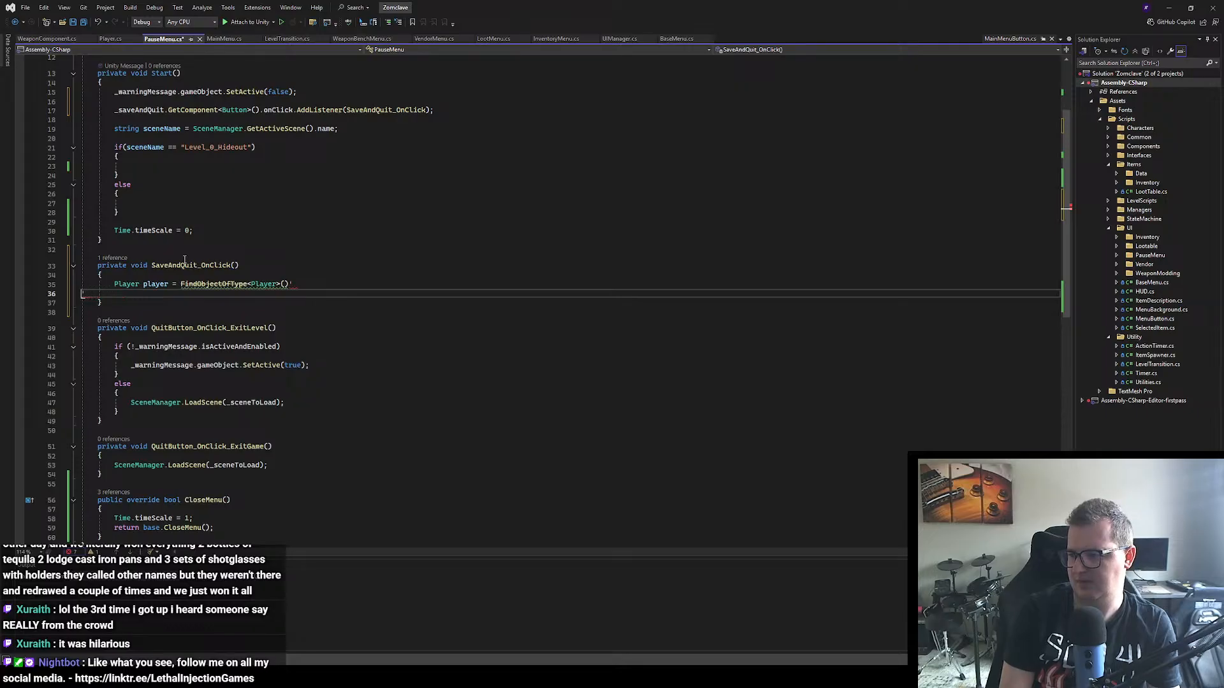
key("BackSpace")
key("Return")
key("BackSpace")
key("BackSpace")
key("BackSpace")
key("BackSpace")
key("BackSpace")
key("BackSpace")
key("BackSpace")
key("BackSpace")
key("BackSpace")
key("BackSpace")
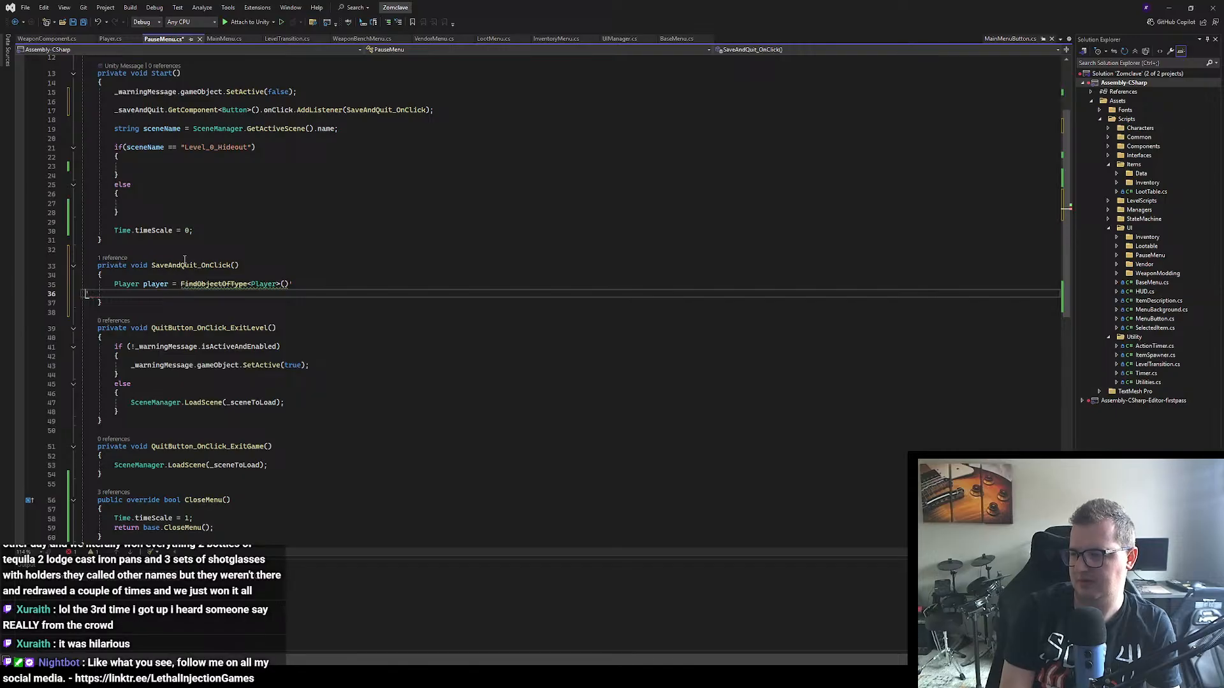
key("BackSpace")
type(";")
key("Return")
key("Return")
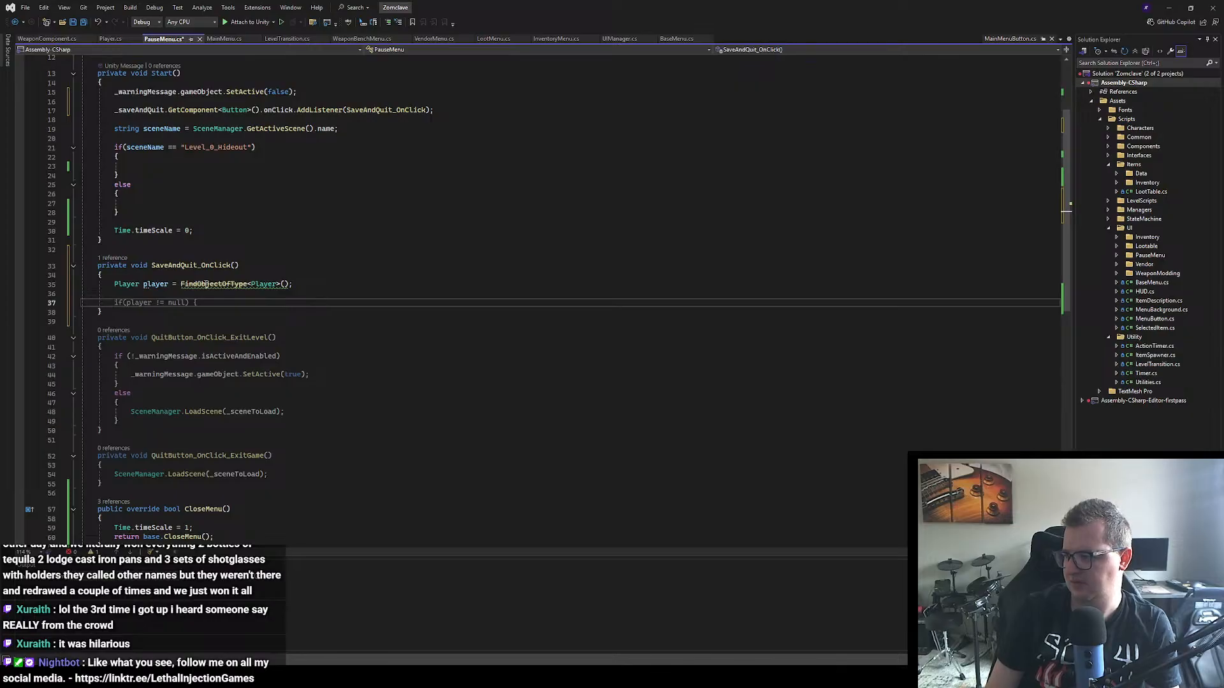
Step: Replace FindObjectOfType with FindFirstObjectByType in the player declaration
double_click(206, 284)
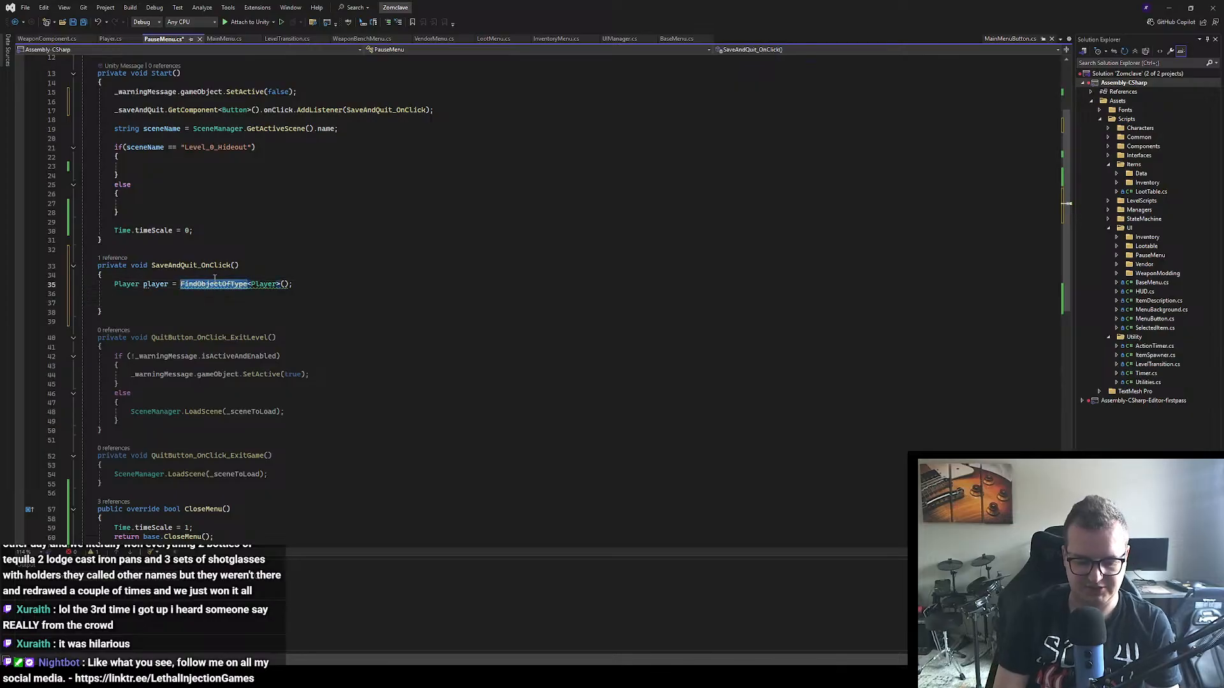
type("FindFirs")
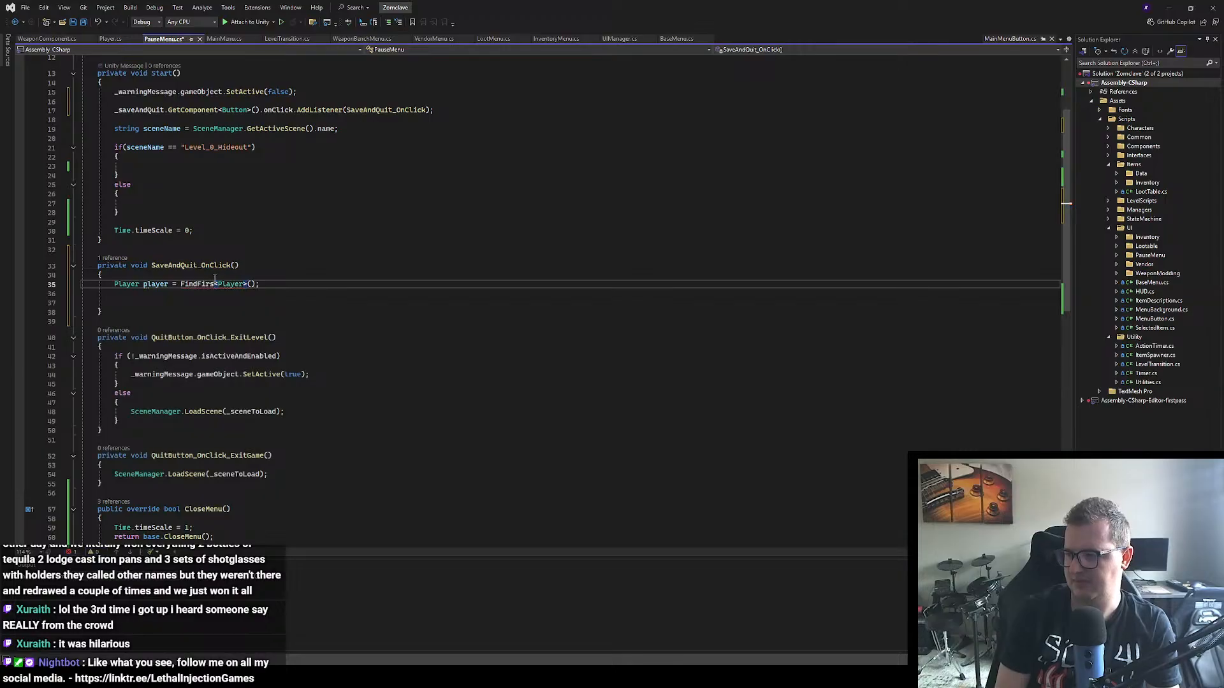
type("tObjectByType")
Step: Add the call "player.Save();" below the player declaration in SaveAndQuit_OnClick
left_click(167, 300)
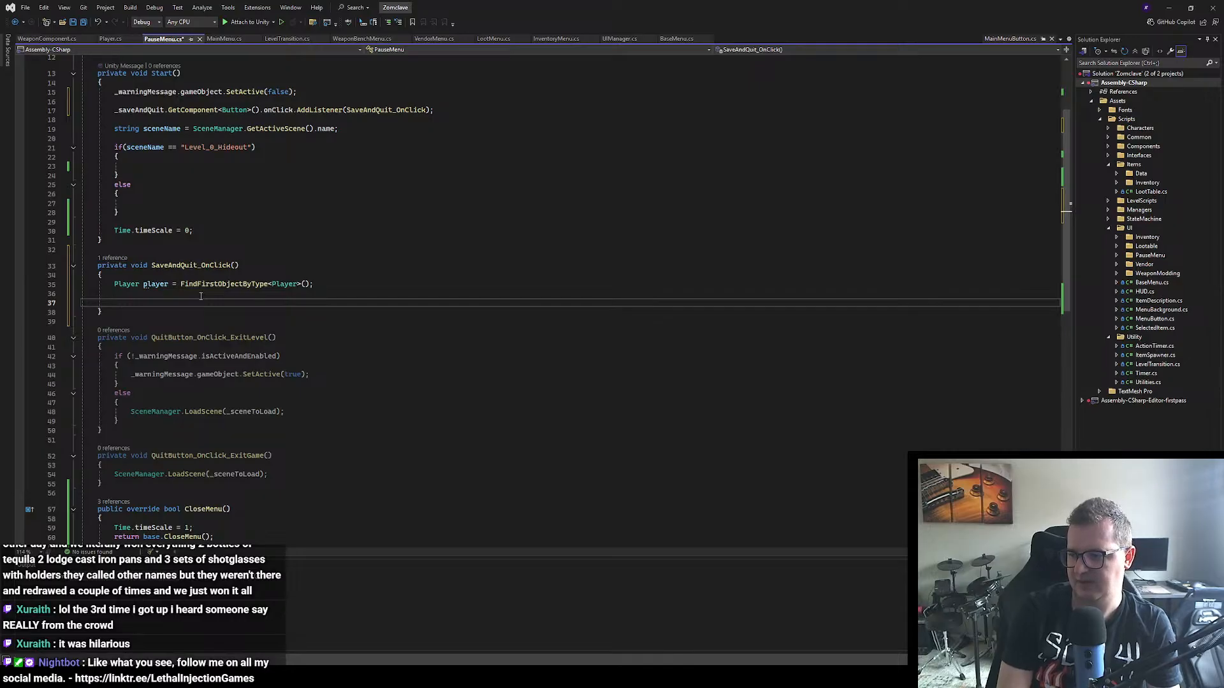
type("player")
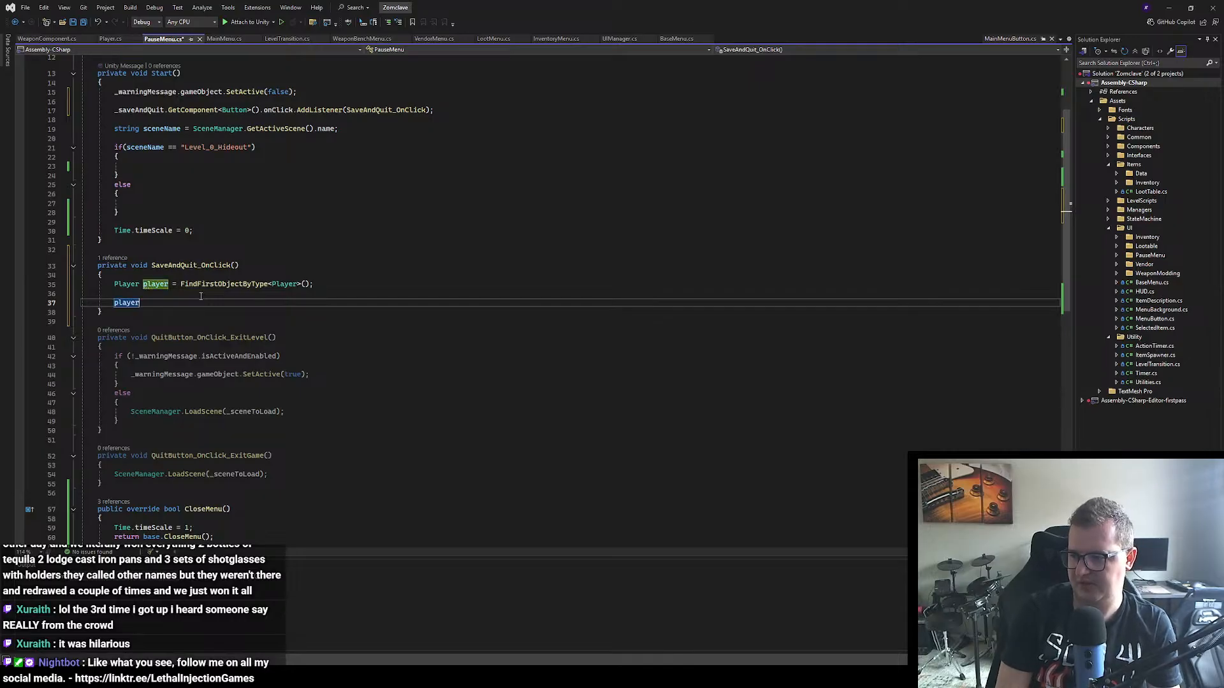
type(".Save();")
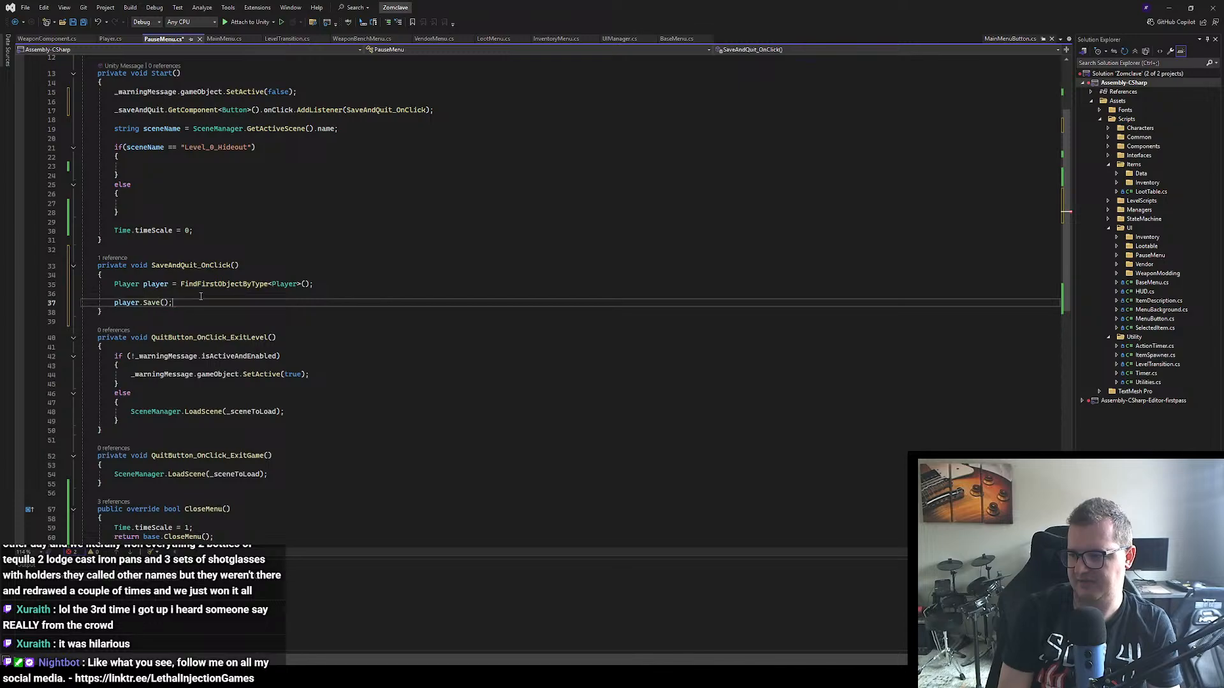
Step: Start a new statement with "Scene" below the player.Save() call, separated by a blank line
key("Return")
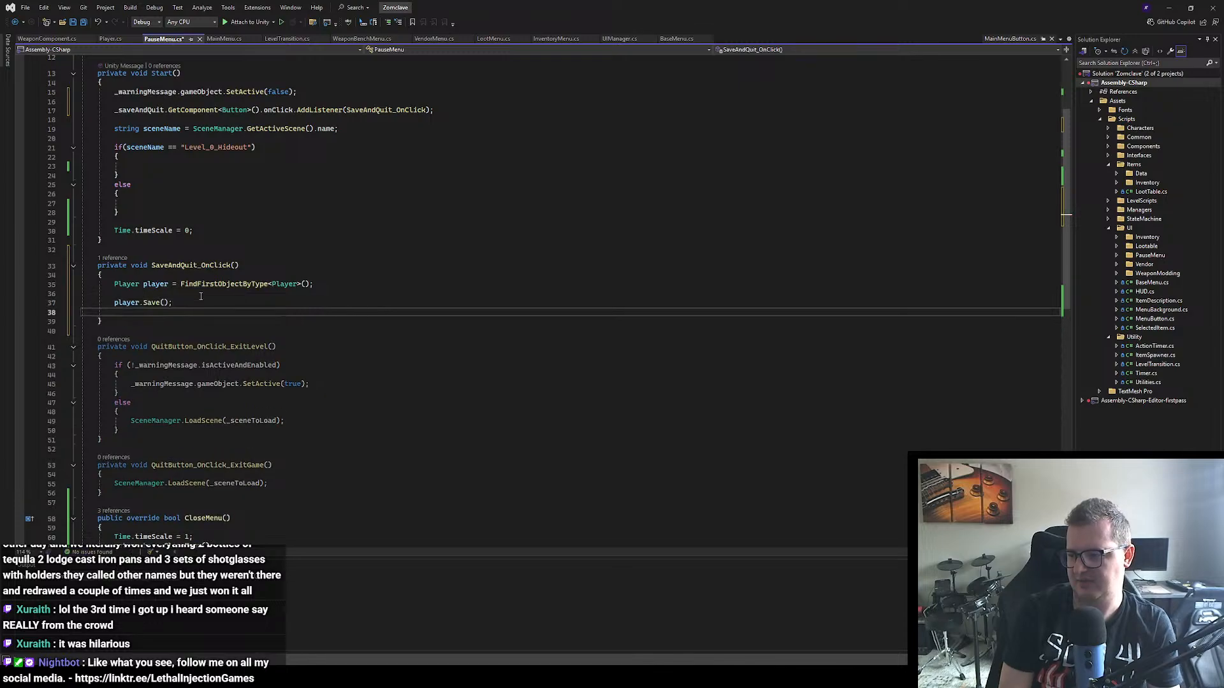
key("Return")
scroll(203, 299, "down", 3)
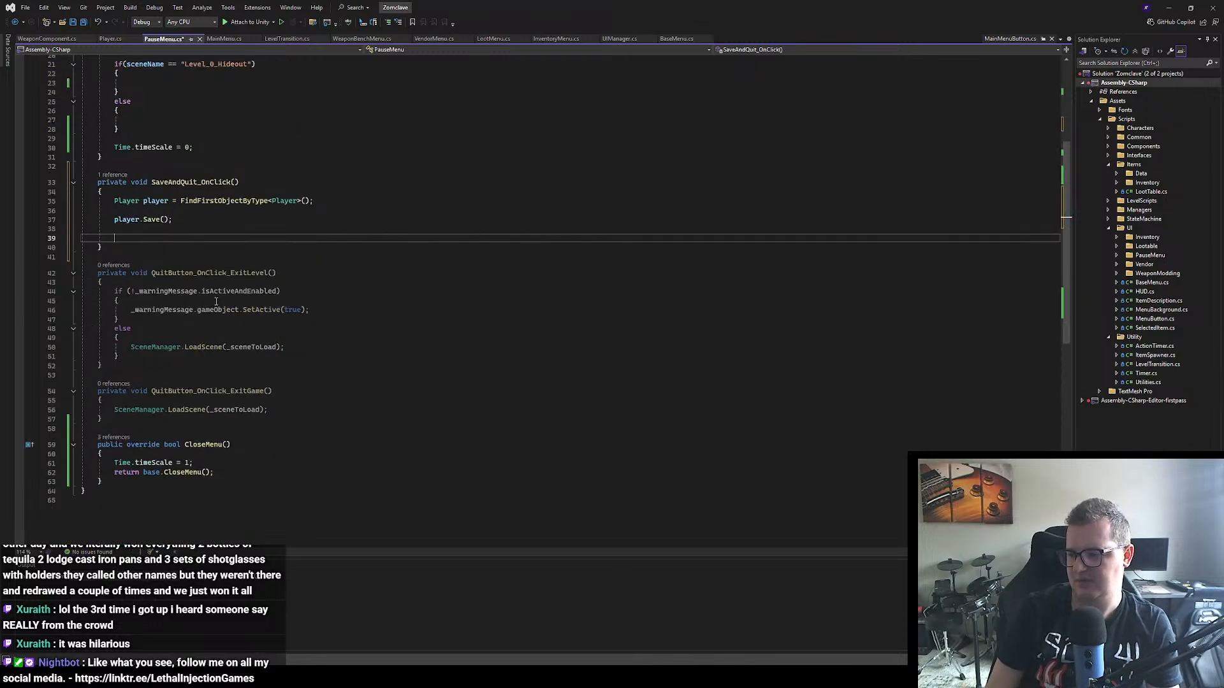
scroll(216, 301, "up", 1)
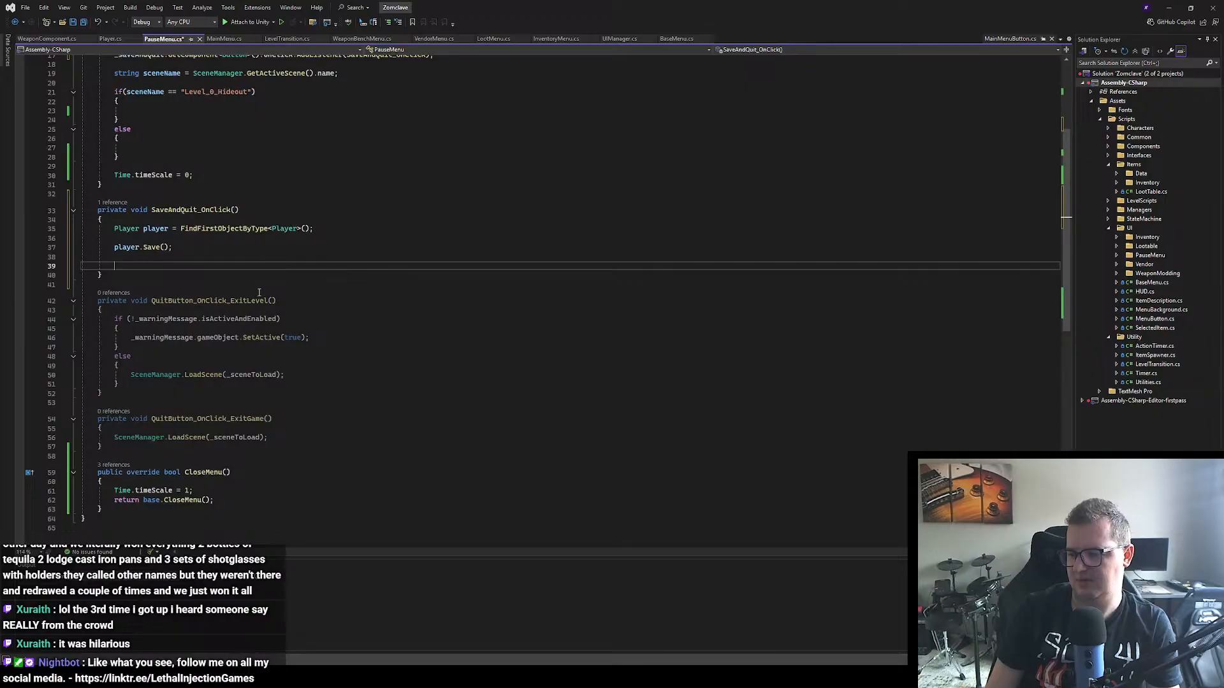
type("Sca")
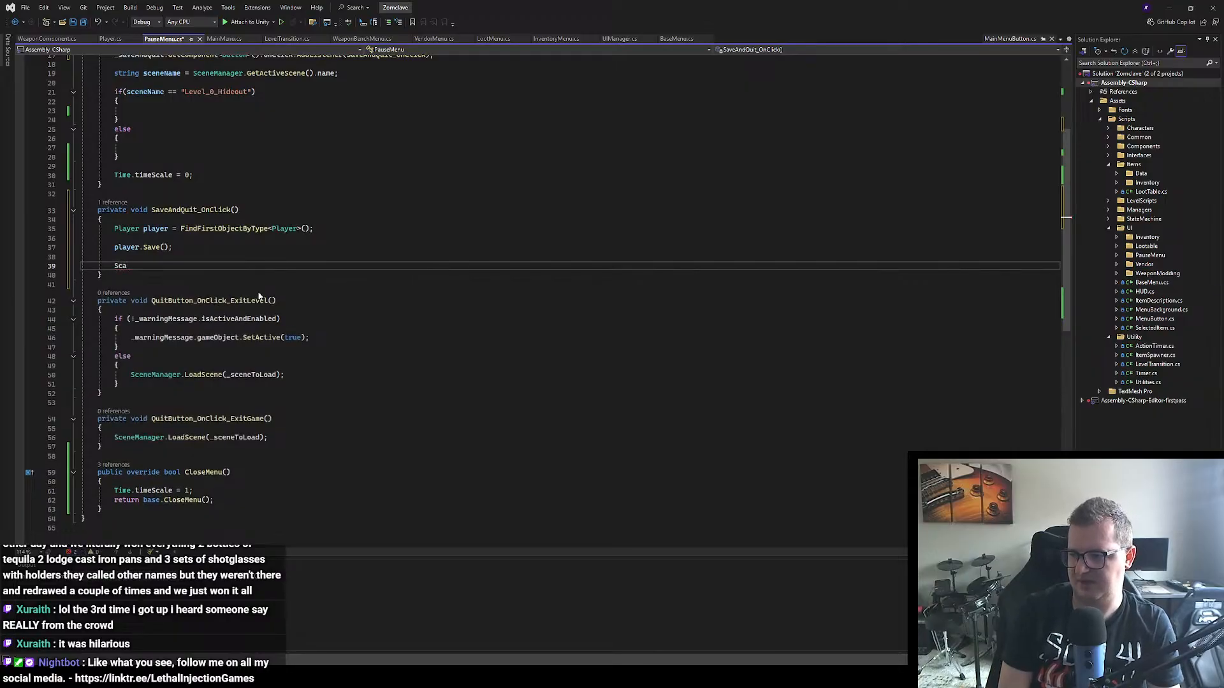
type("ene")
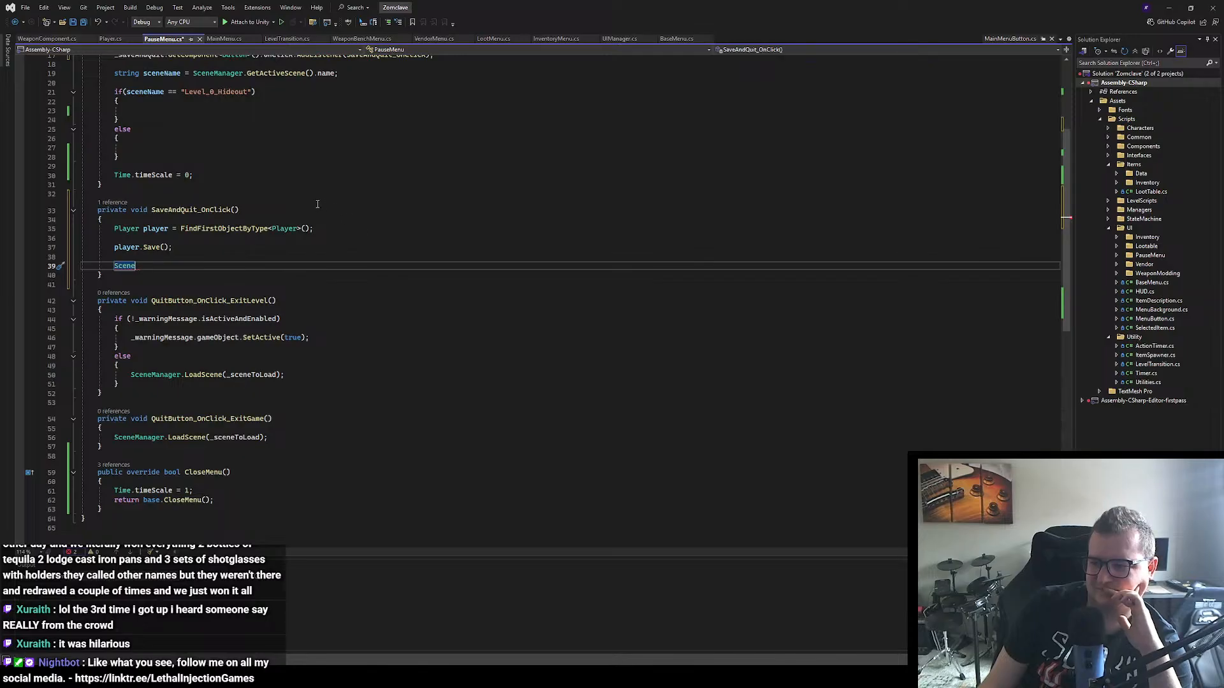
Step: Open Stash.cs to check the Stash class and its Save method, and return to PauseMenu.cs
left_click(604, 94)
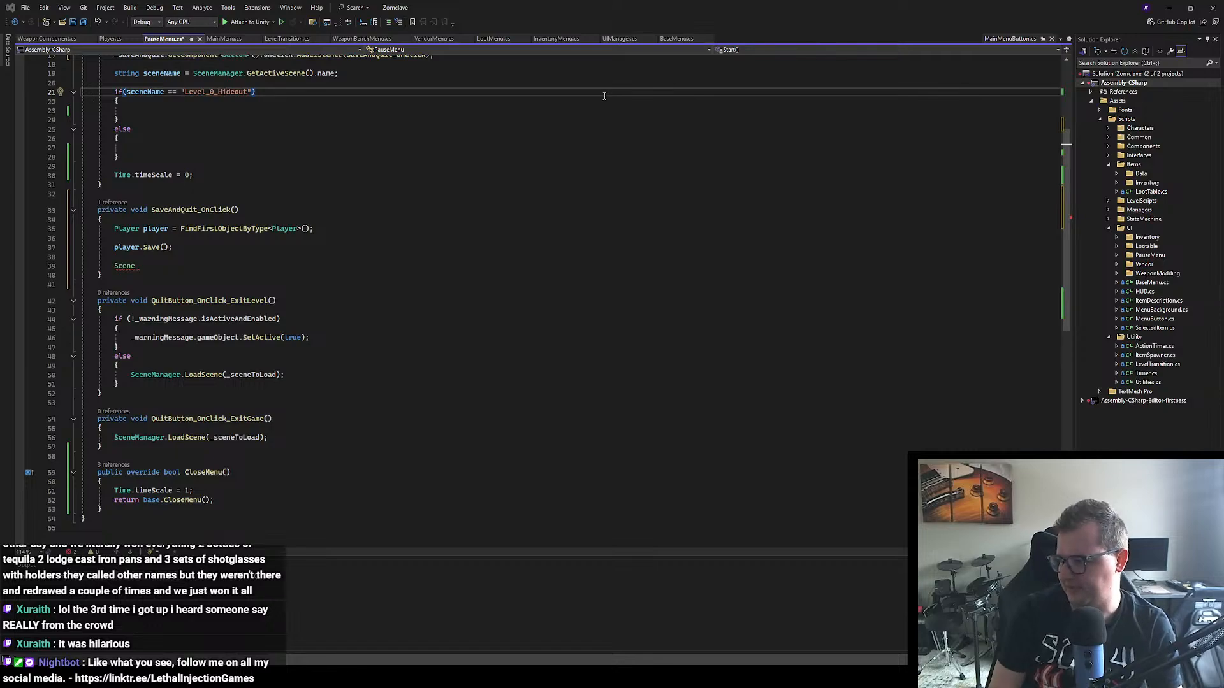
key("Return")
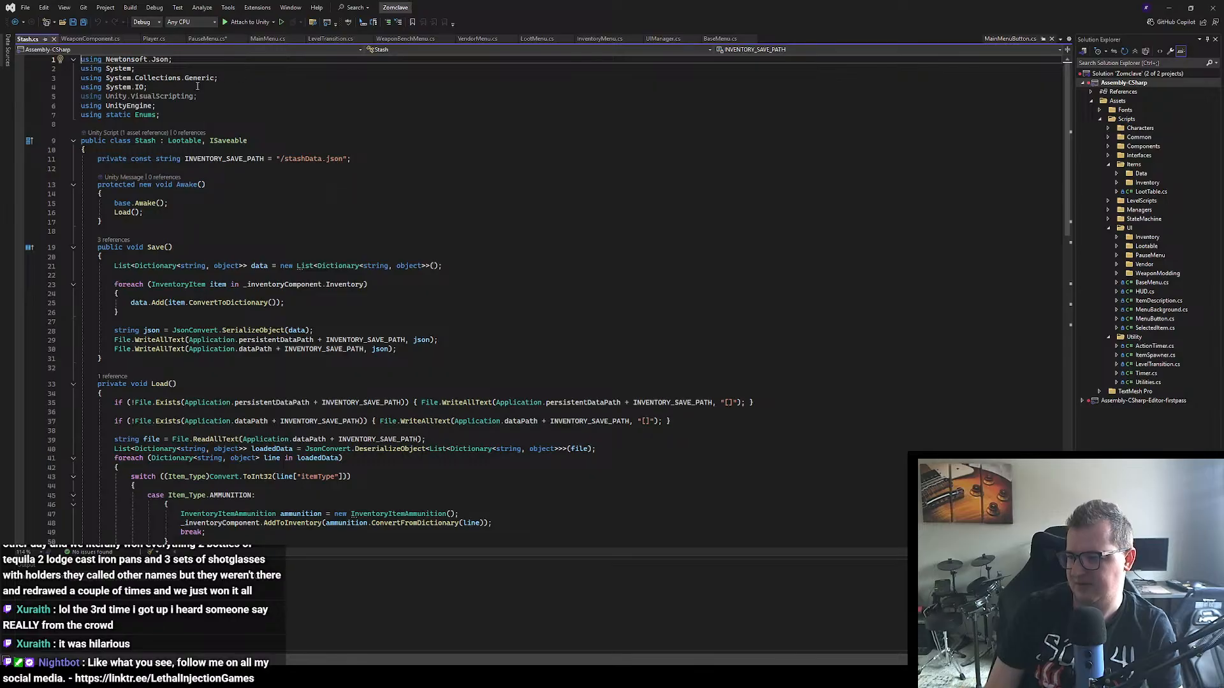
left_click(207, 40)
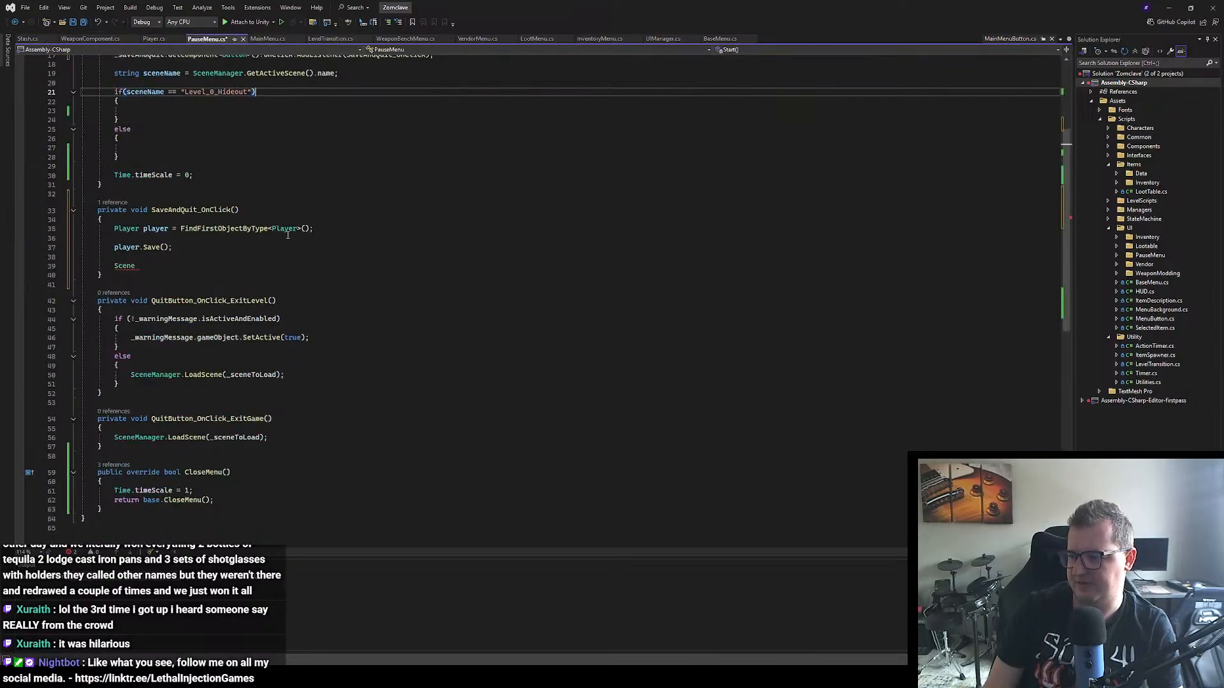
Step: Declare "Stash stash = FindFirstObjectByType<Stash>();" directly below the player declaration
left_click(317, 232)
key("Return")
type("S")
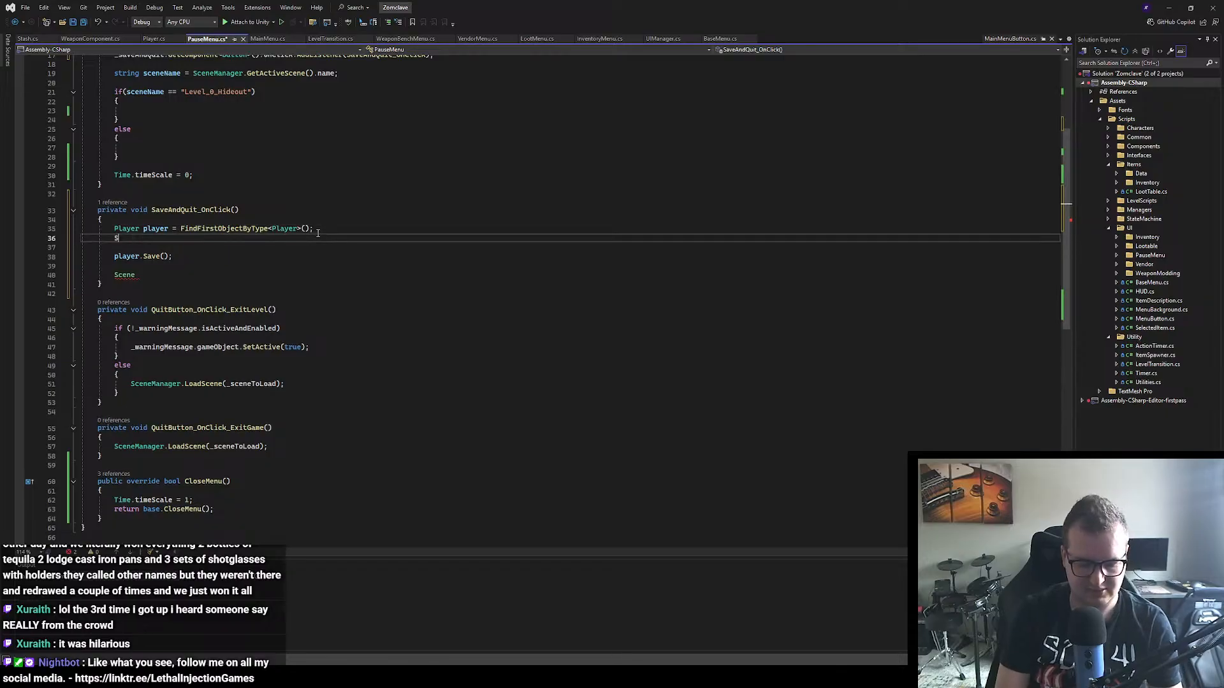
type("tash st")
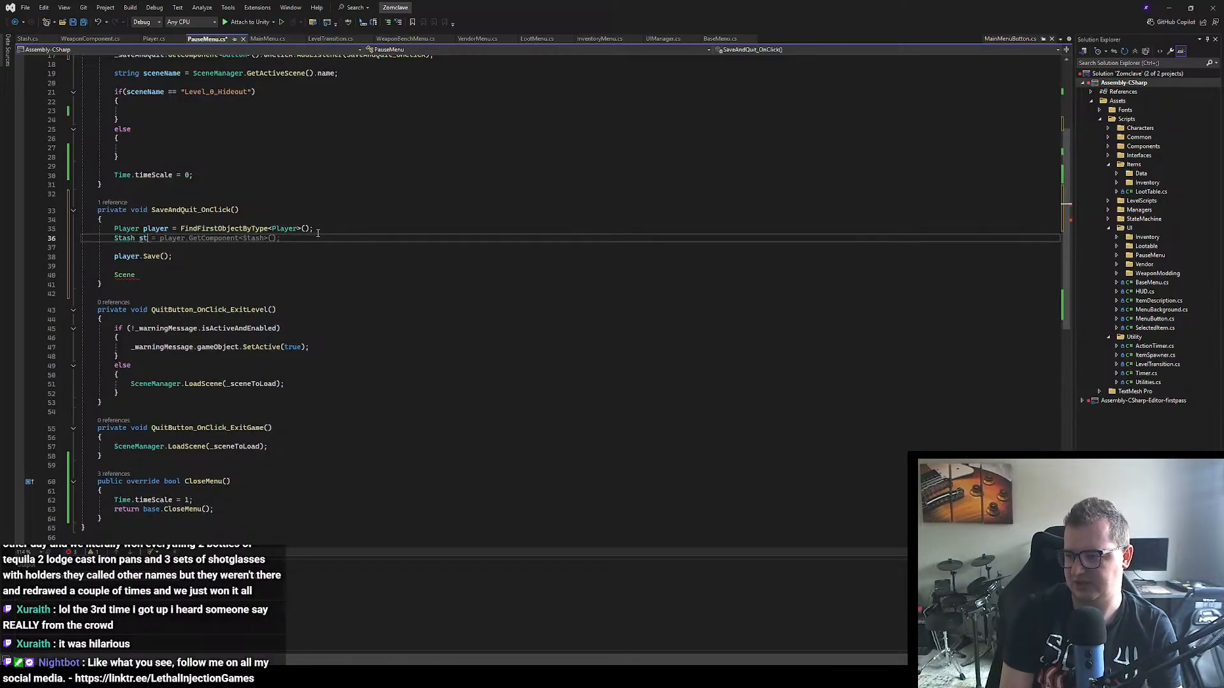
type("ash ")
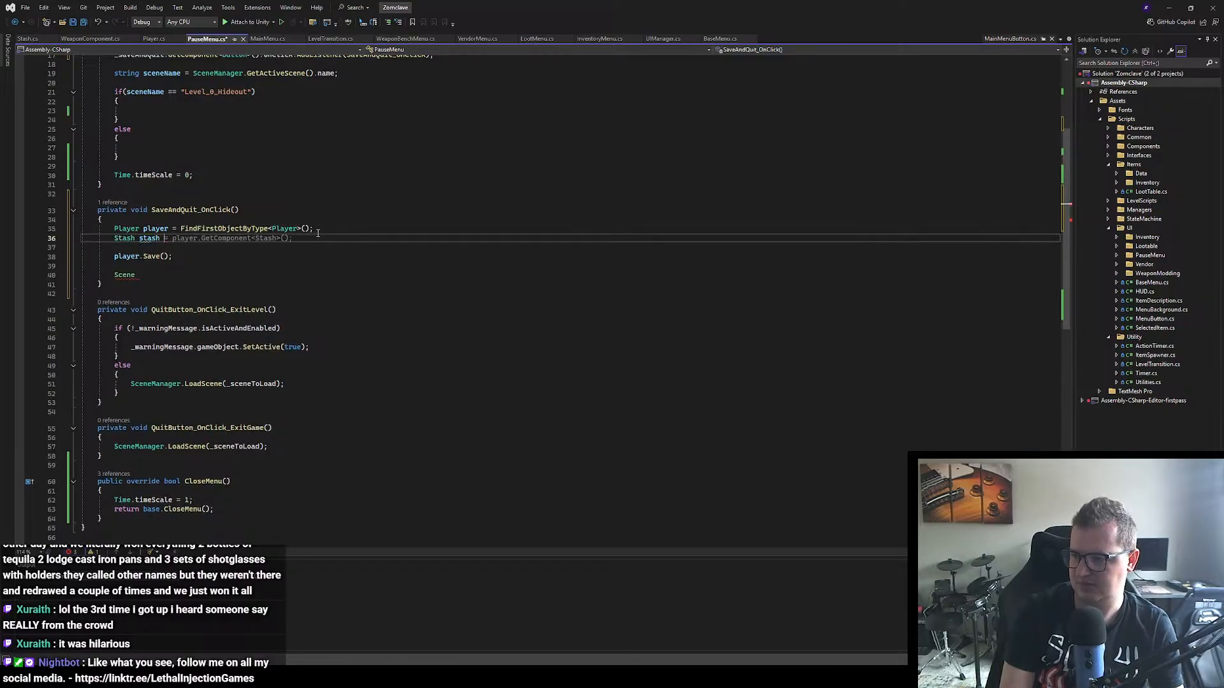
type("= Find")
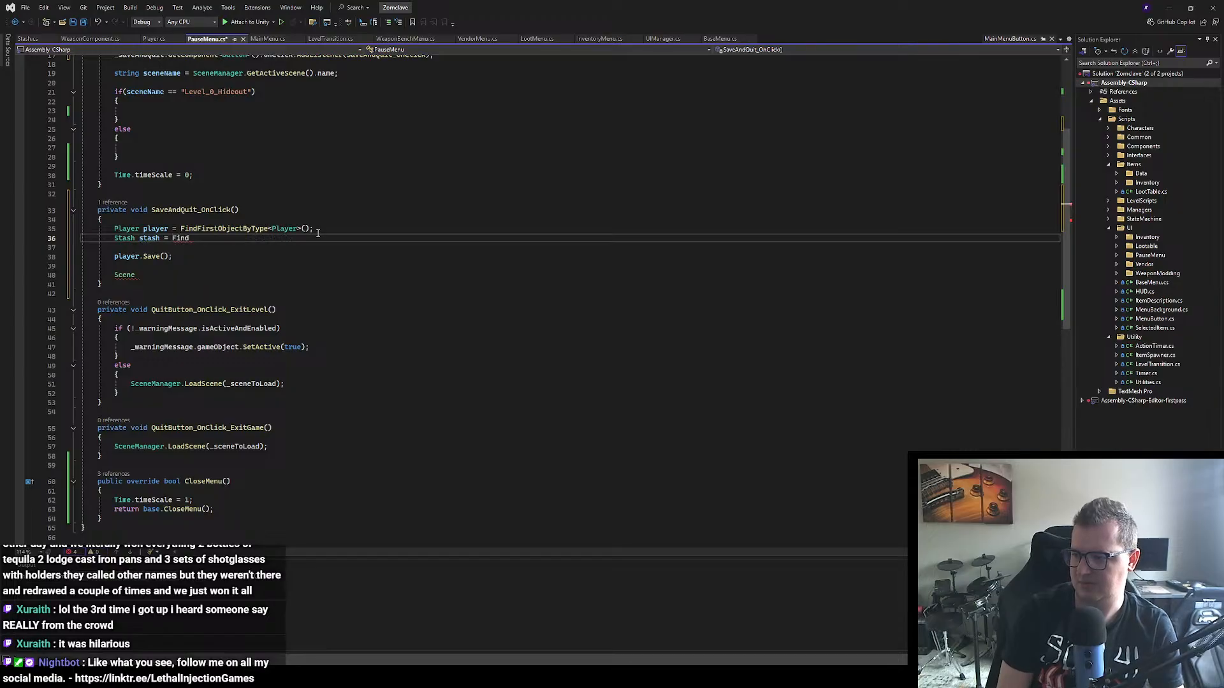
type("FirstObjectByType<Stash")
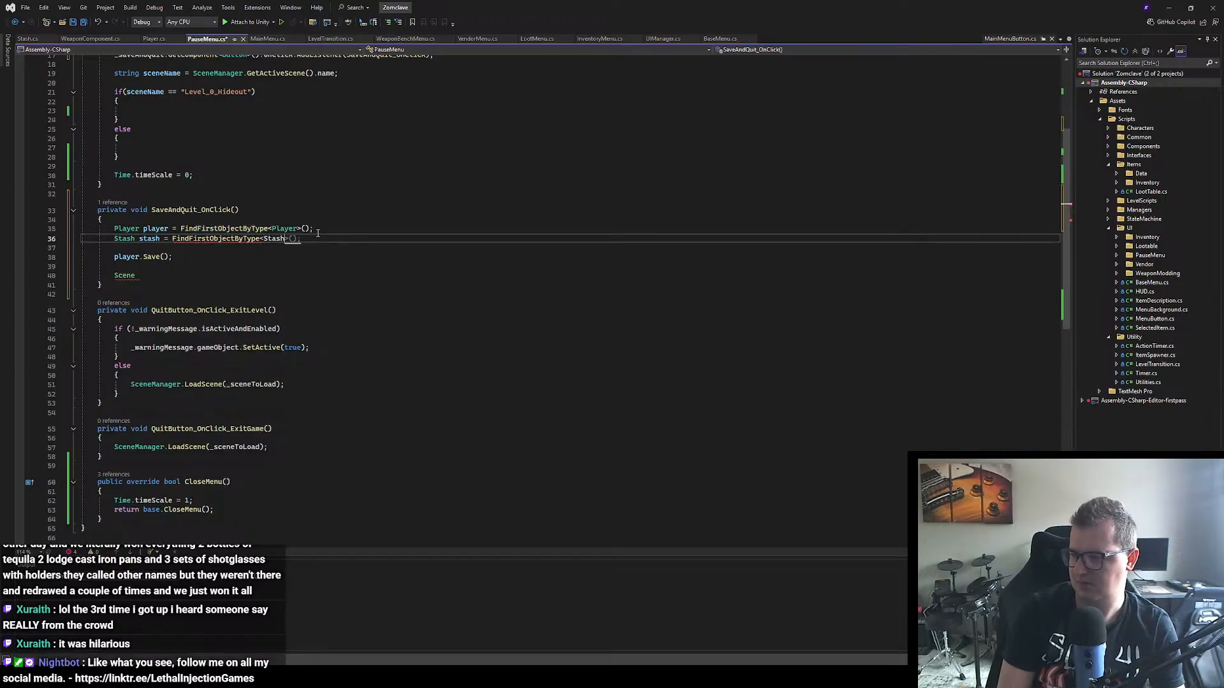
key("Tab")
Step: Add the call "stash.Save();" directly below player.Save() in SaveAndQuit_OnClick
key("Down")
key("Down")
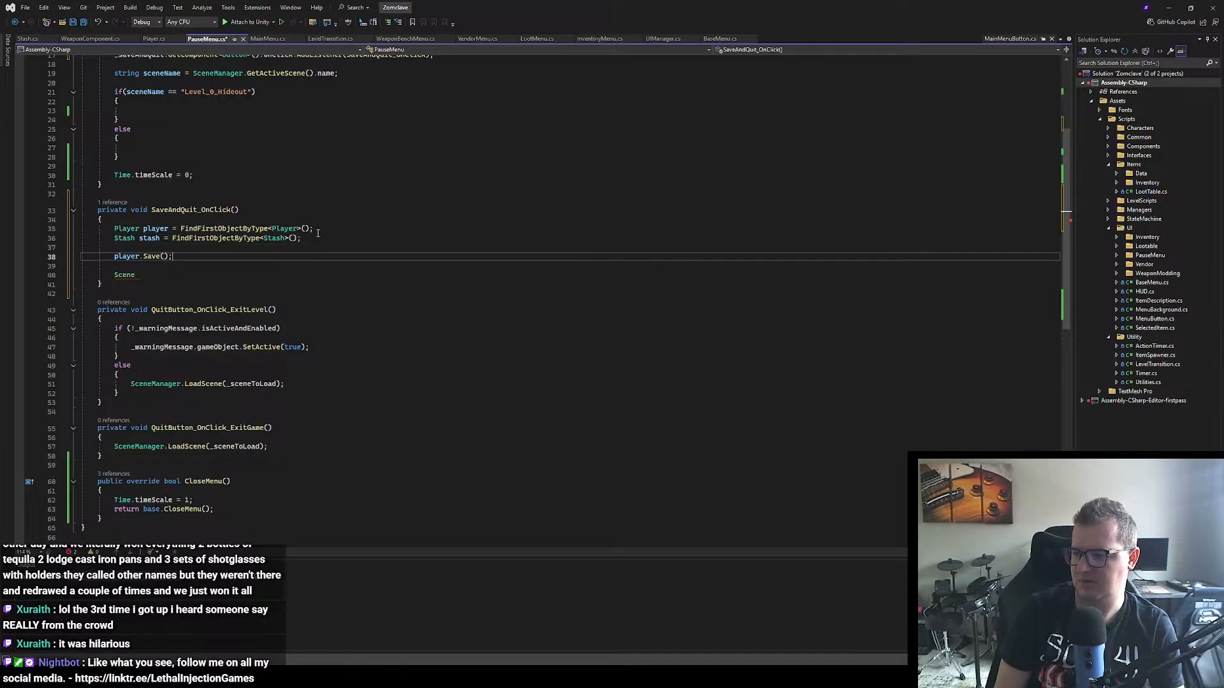
key("Return")
type("stash")
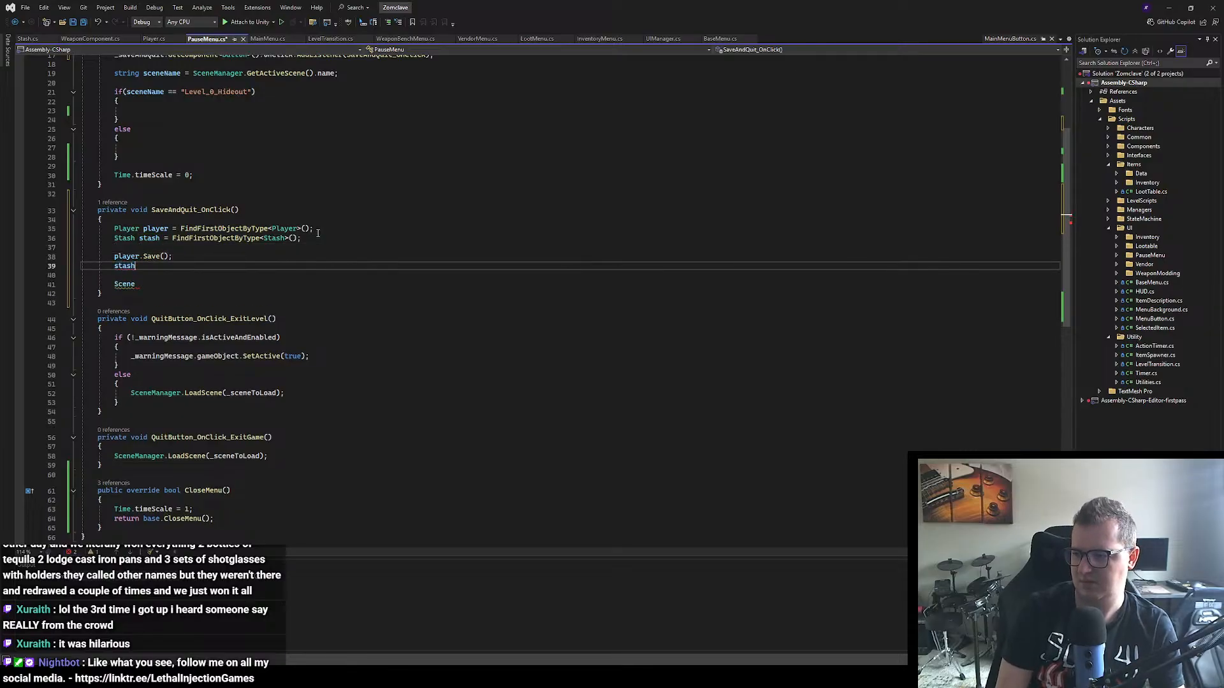
type(".Save();")
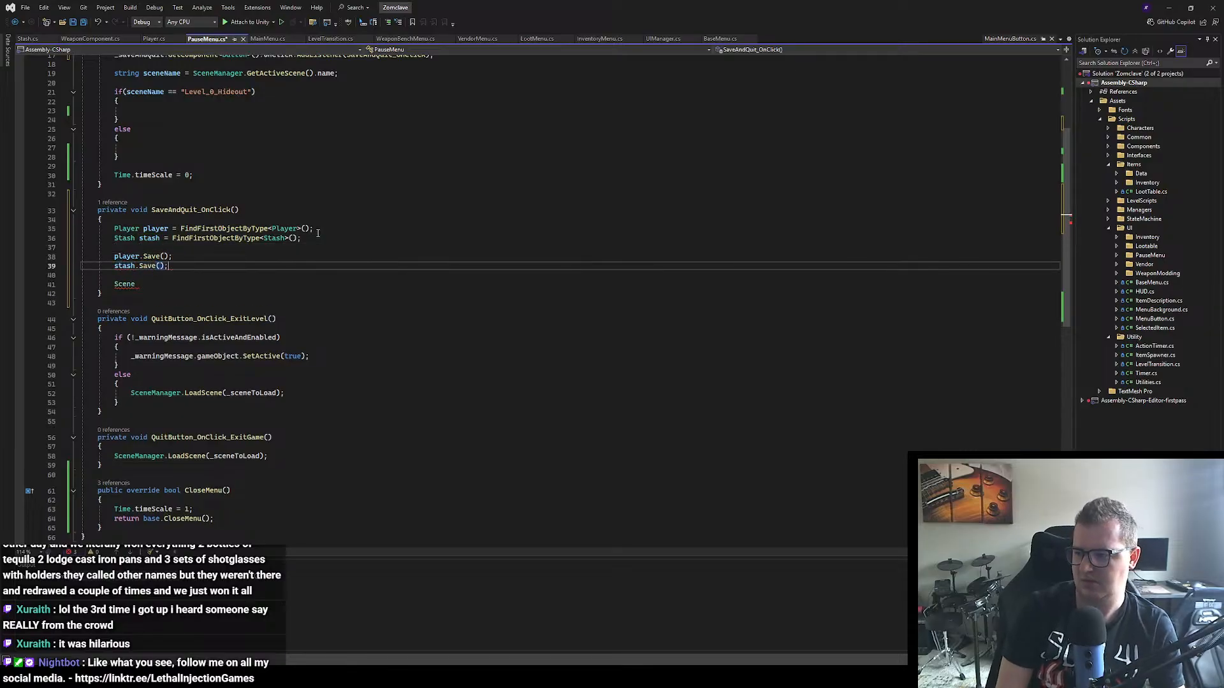
Step: Extend the "Scene" statement below stash.Save() to "SceneManager.LoadSceneScene()" in SaveAndQuit_OnClick
left_click(137, 284)
type("Manager")
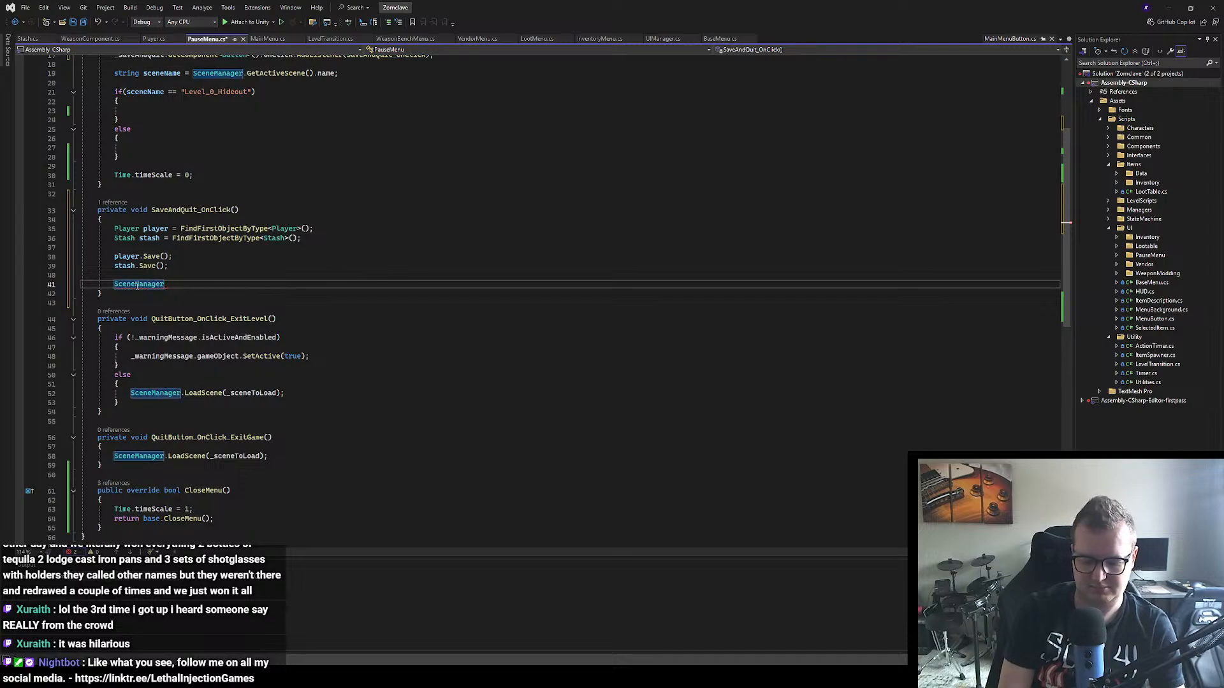
type(".Load")
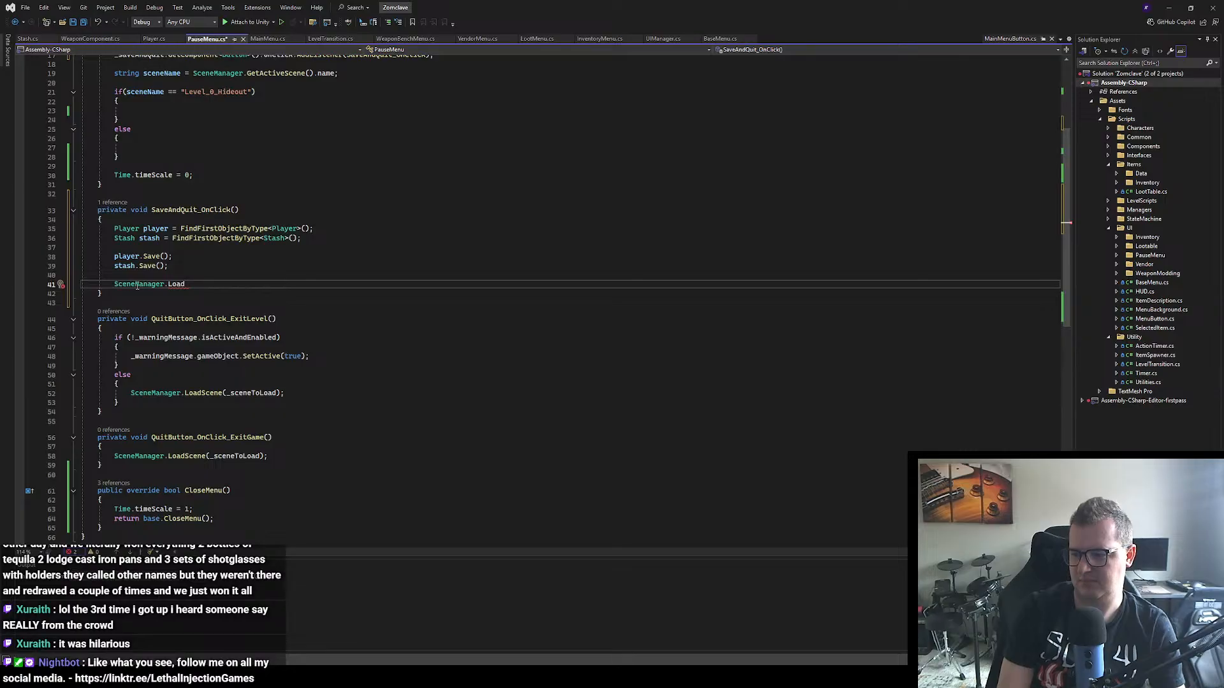
type("Scene")
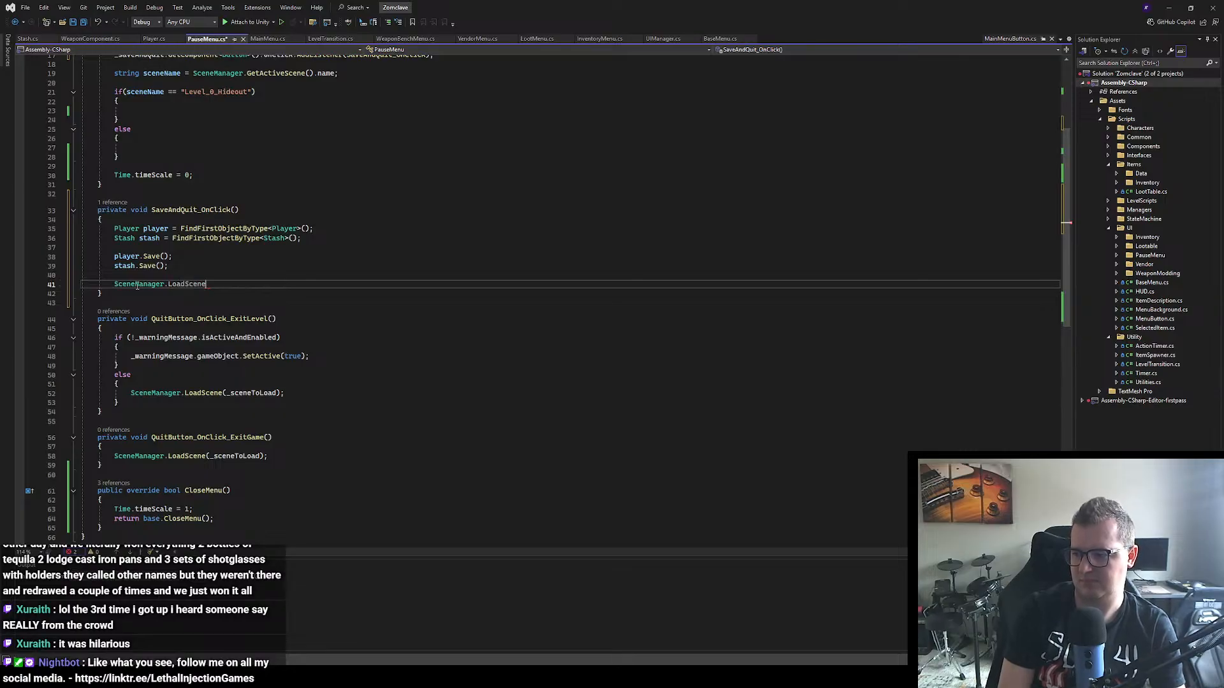
type("Scene")
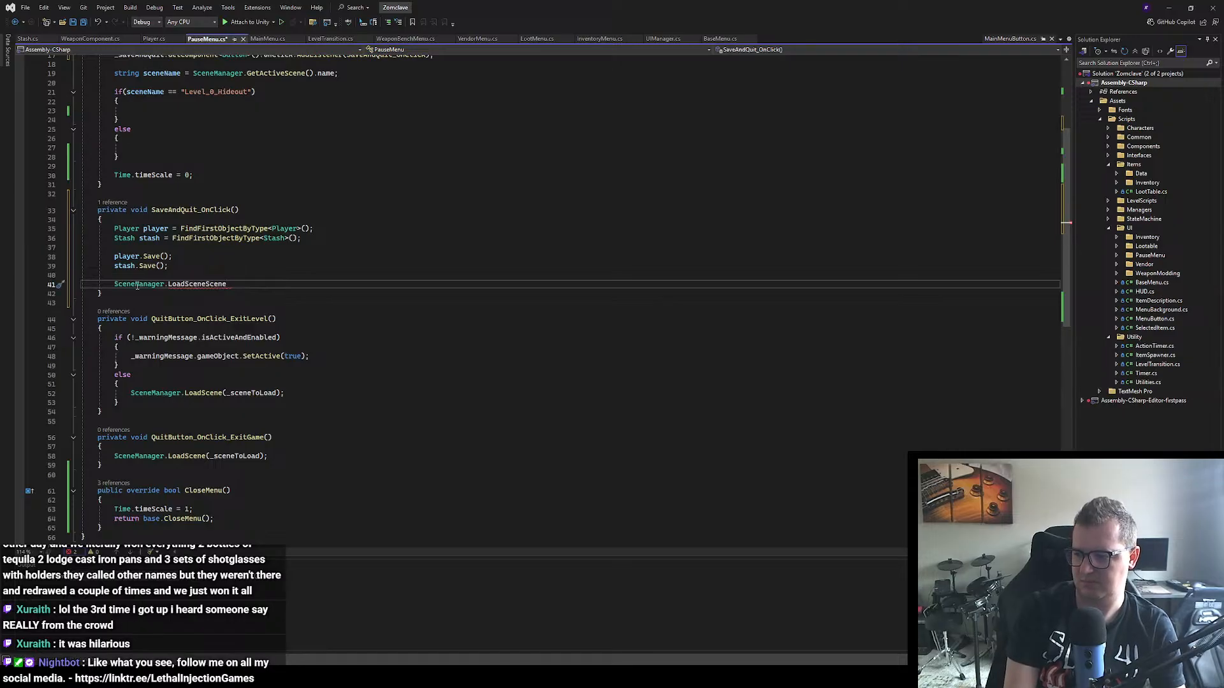
type("(")
Step: Rename the constant _sceneToLoad to _mainMenuScene in its declaration near the top of the PauseMenu class
scroll(166, 255, "up", 6)
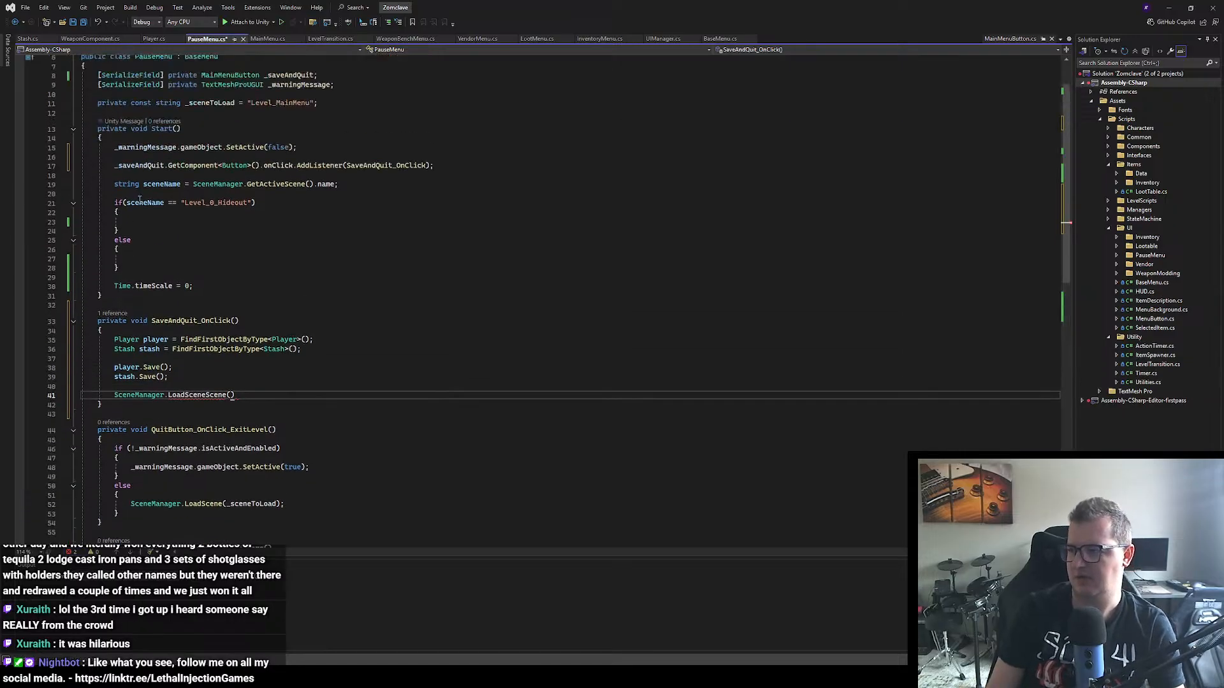
double_click(210, 159)
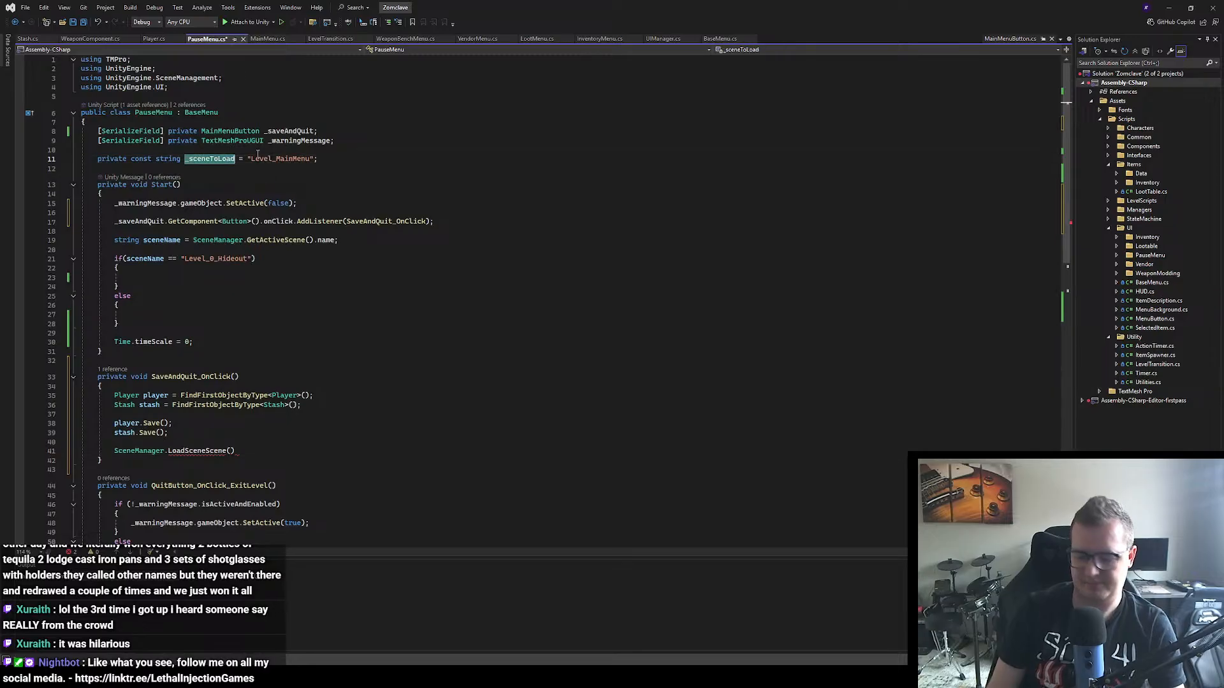
type("_main")
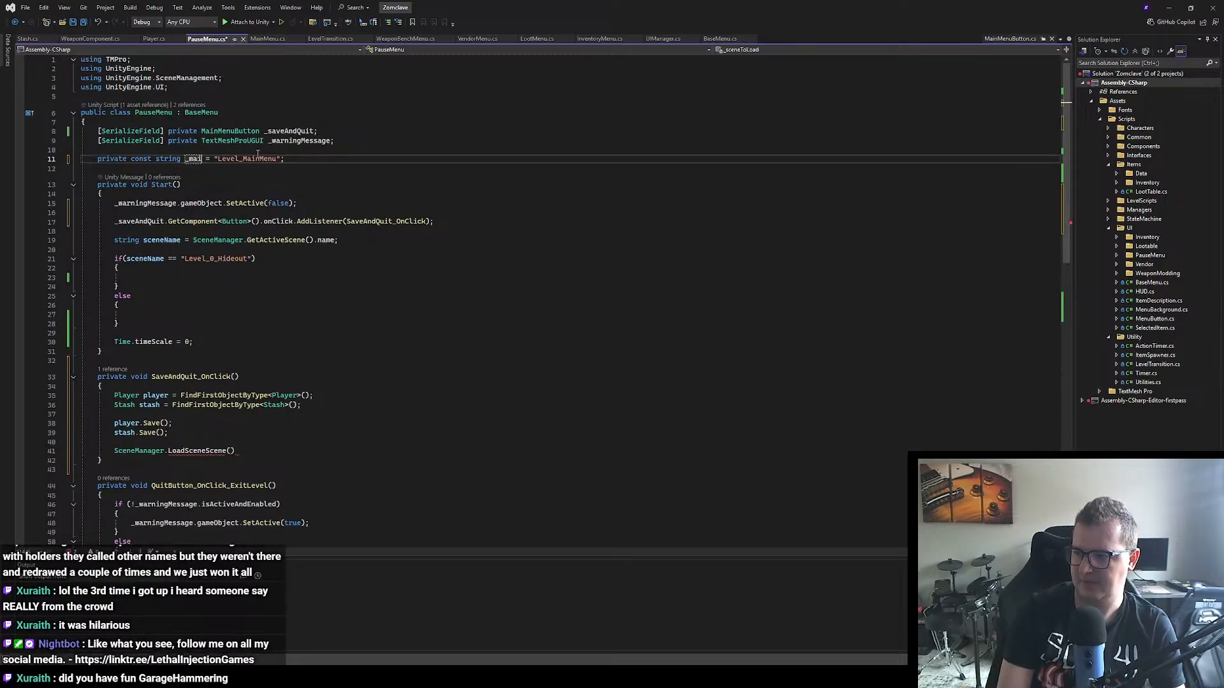
type("Menu")
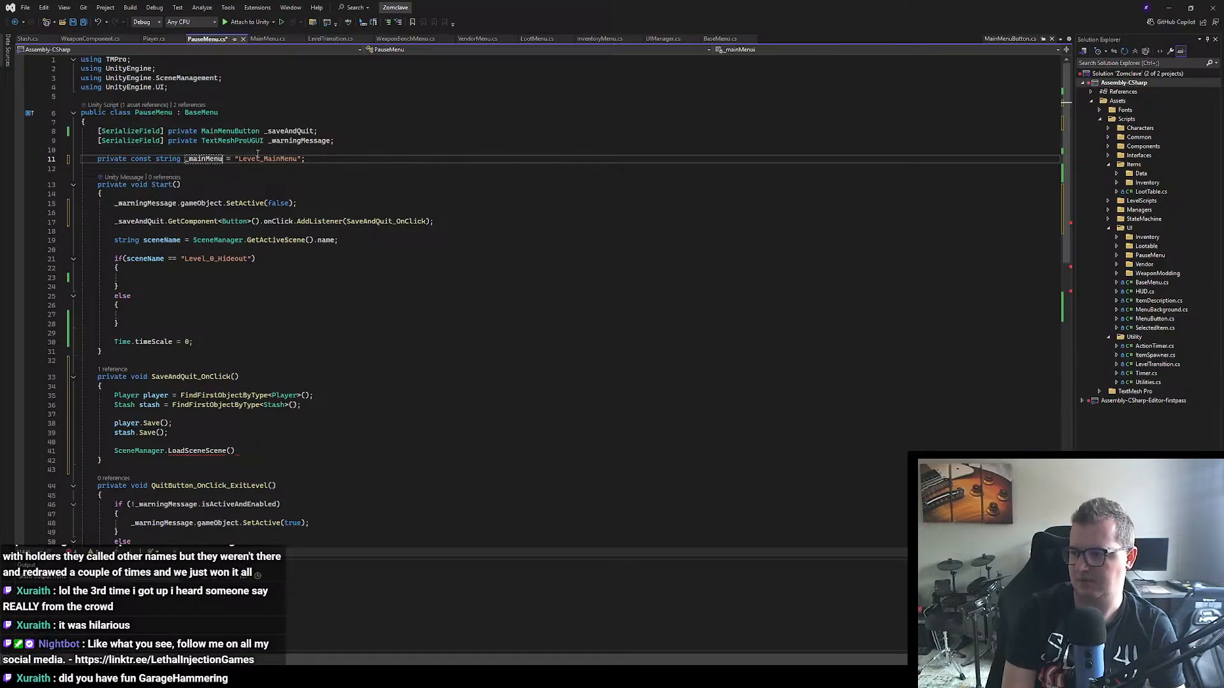
type("S")
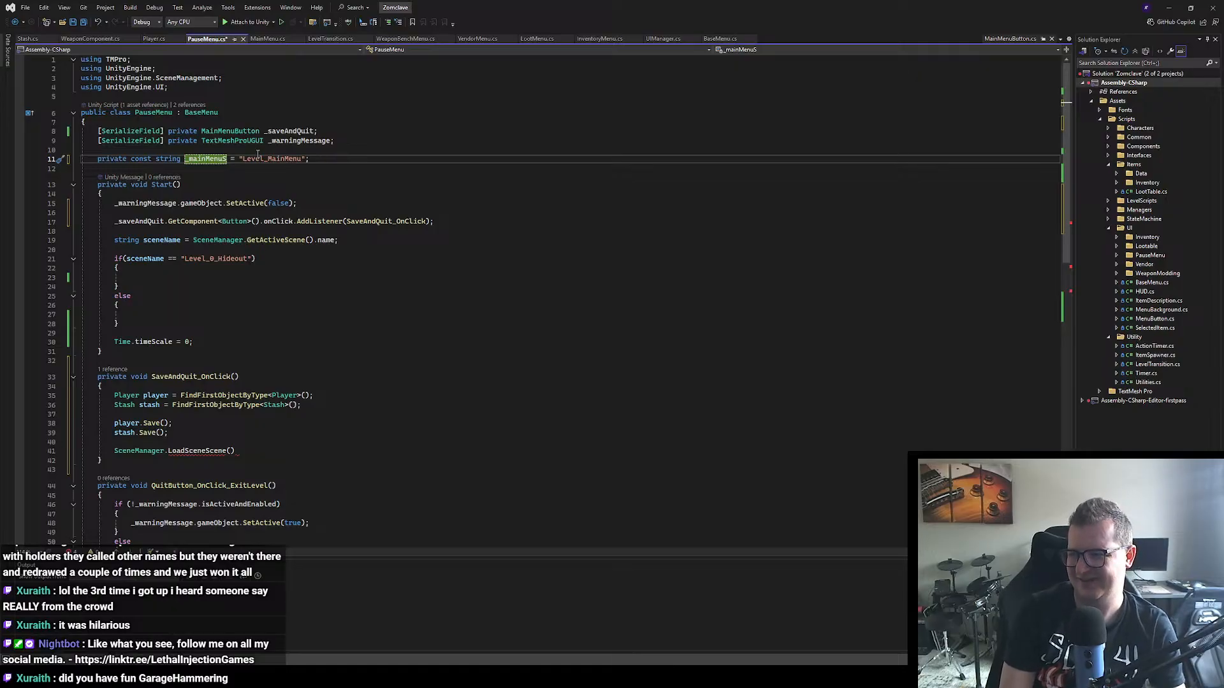
type("cene")
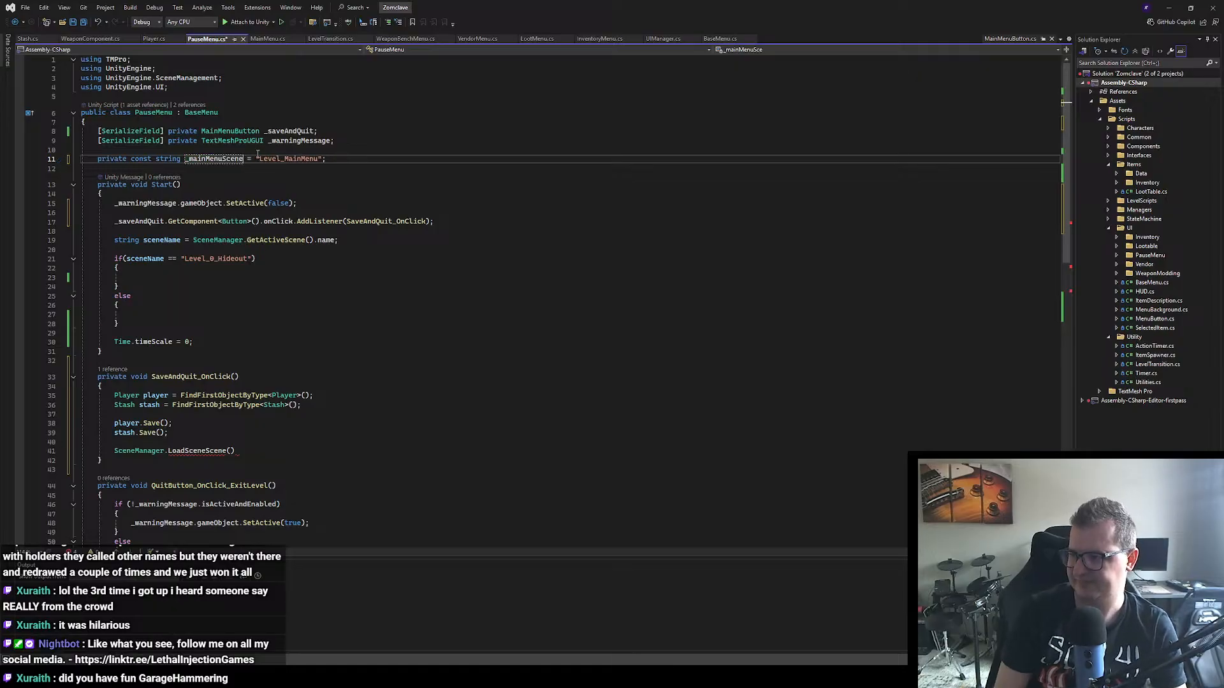
left_click(365, 259)
Step: Complete and correct the scene-loading statement in SaveAndQuit_OnClick to read "SceneManager.LoadScene(_mainMenuScene);"
scroll(387, 259, "down", 3)
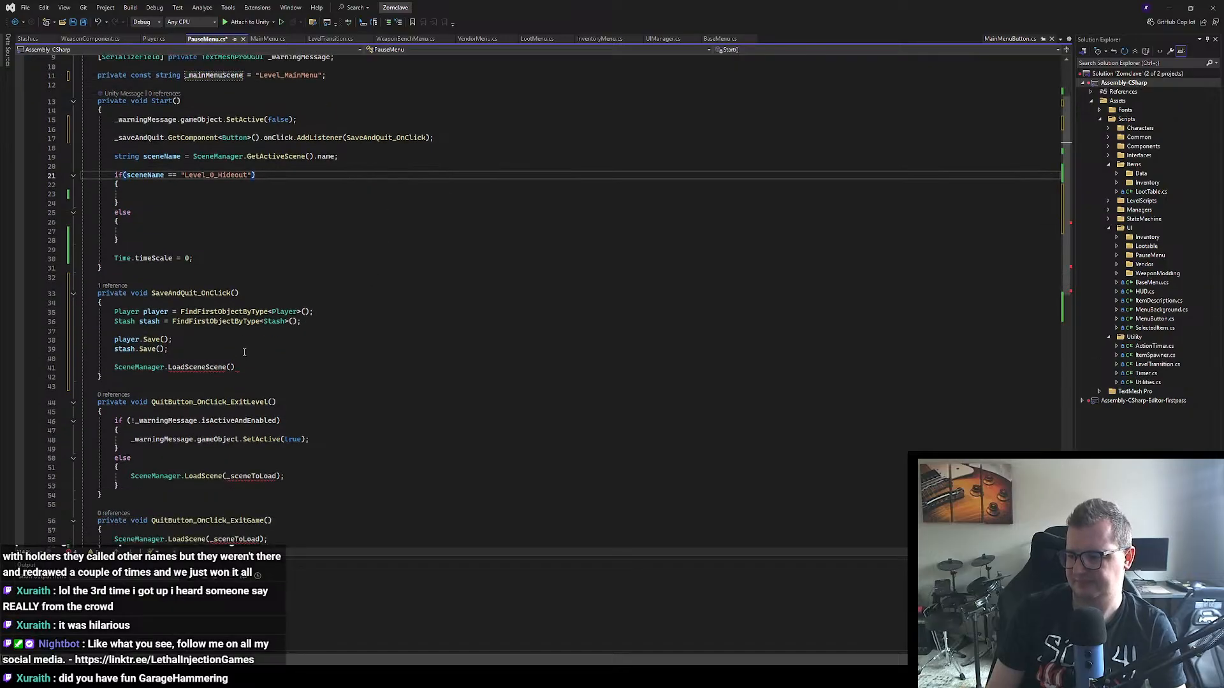
left_click(236, 367)
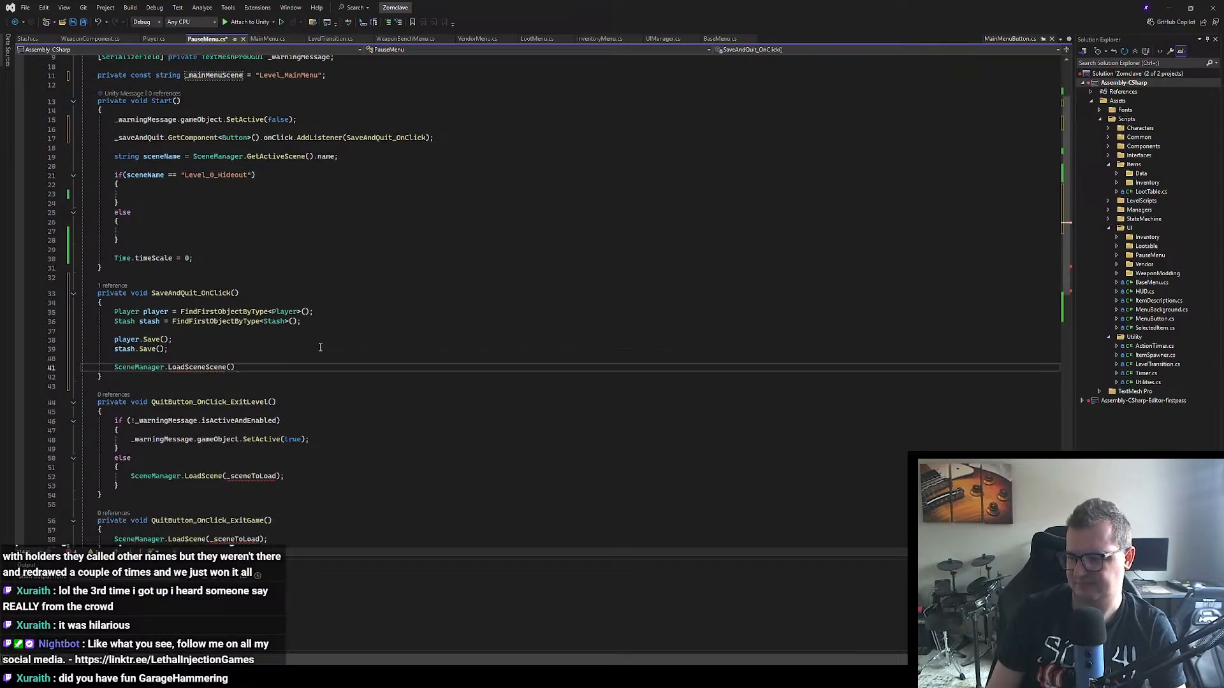
type("_mainMenuScene")
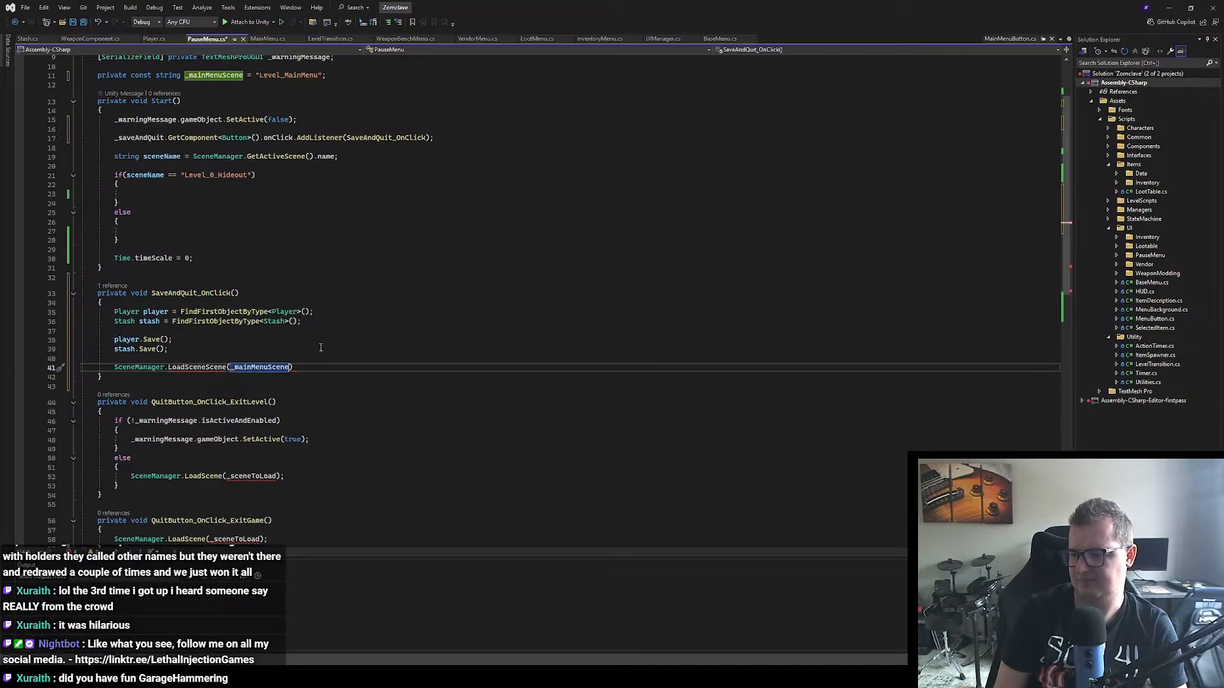
left_click(228, 370)
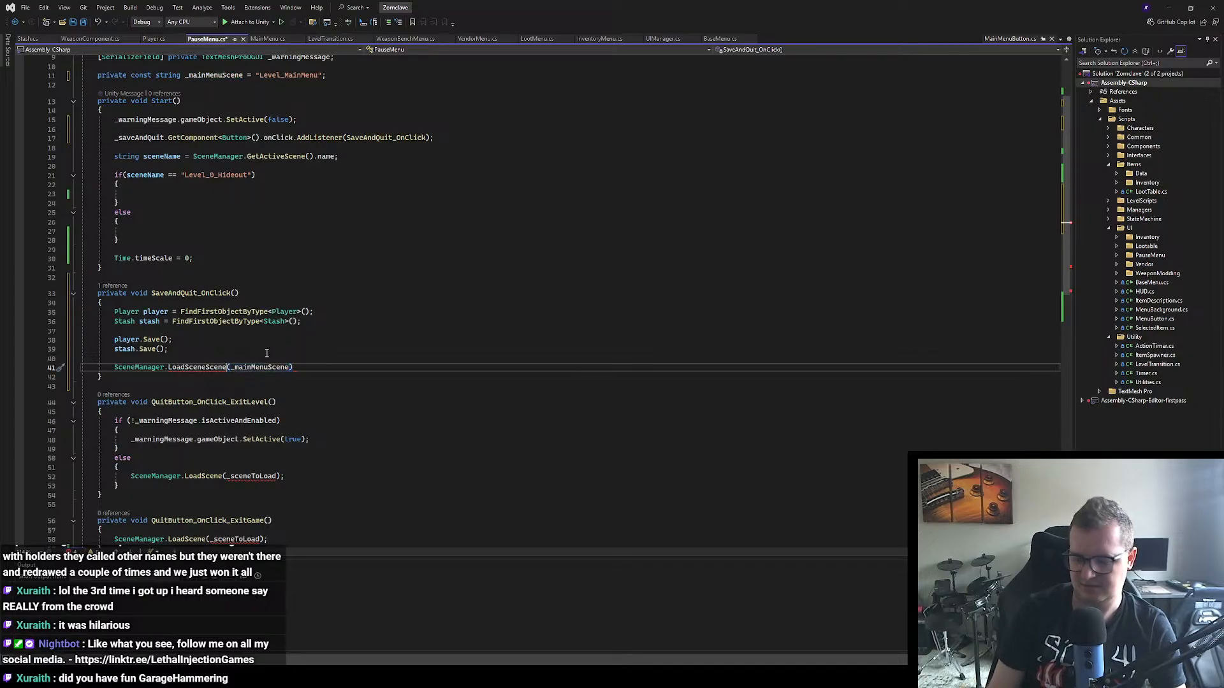
key("BackSpace")
key("BackSpace")
key("BackSpace")
key("BackSpace")
key("BackSpace")
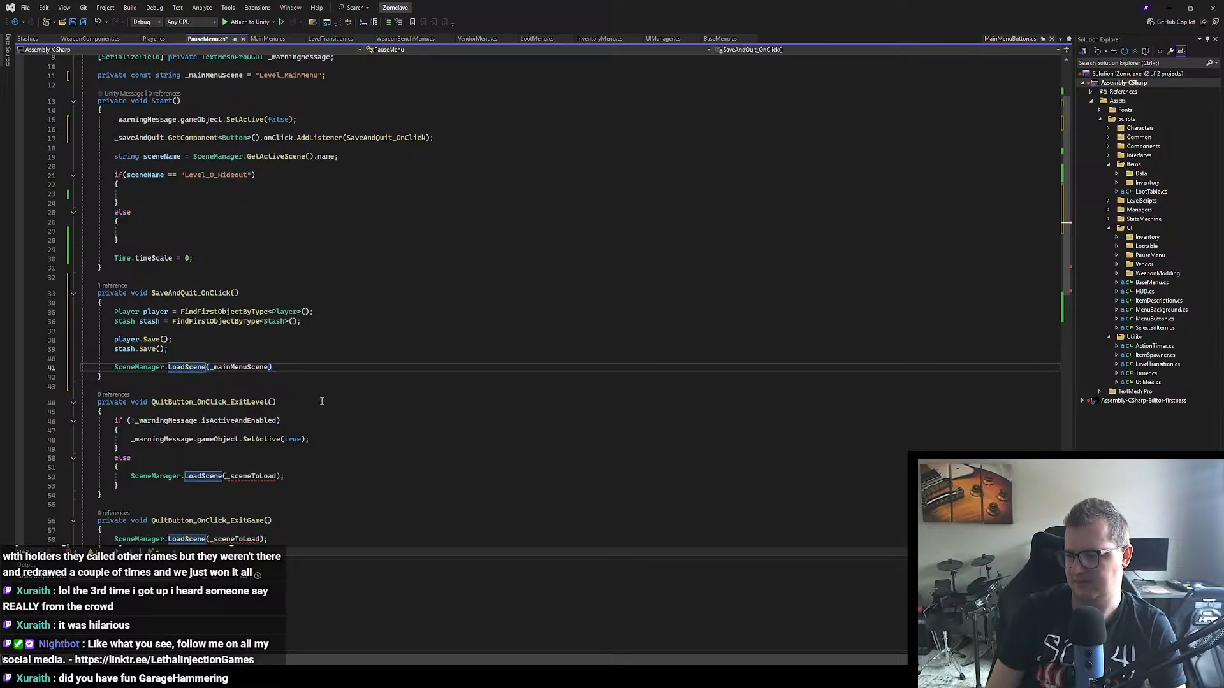
left_click(382, 396)
left_click(290, 366)
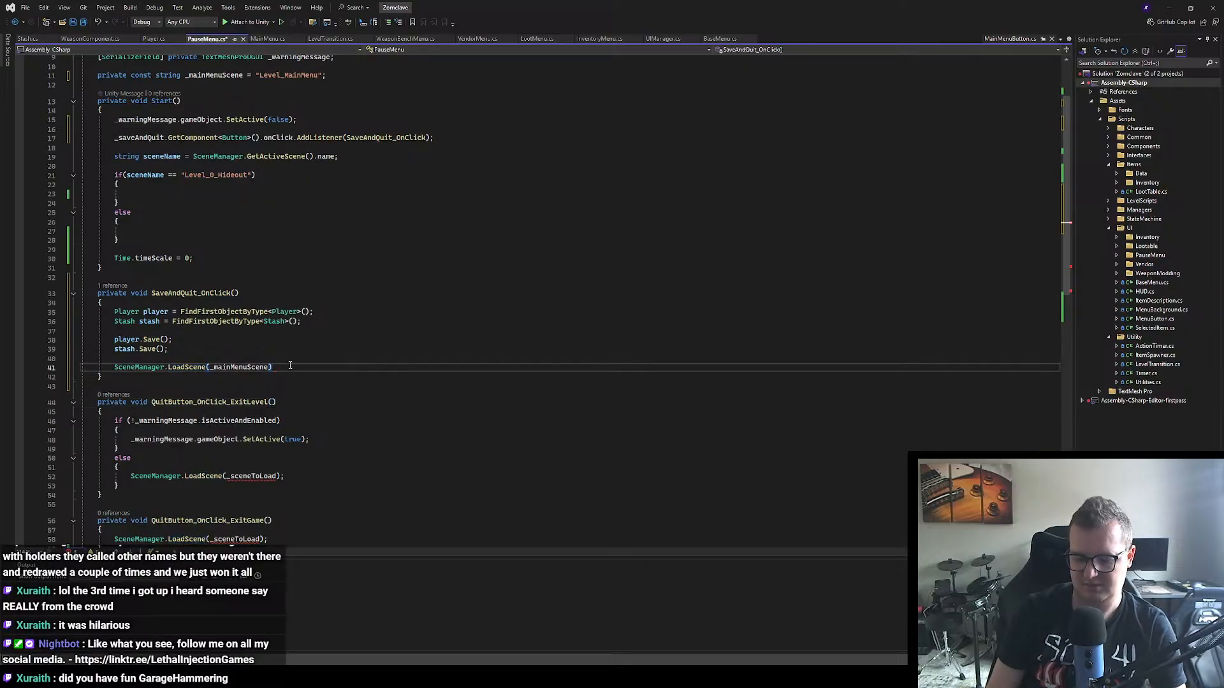
type(";")
Step: Replace _sceneToLoad with _mainMenuScene in the LoadScene calls of QuitButton_OnClick_ExitLevel and QuitButton_OnClick_ExitGame
scroll(372, 450, "down", 1)
scroll(372, 450, "down", 1)
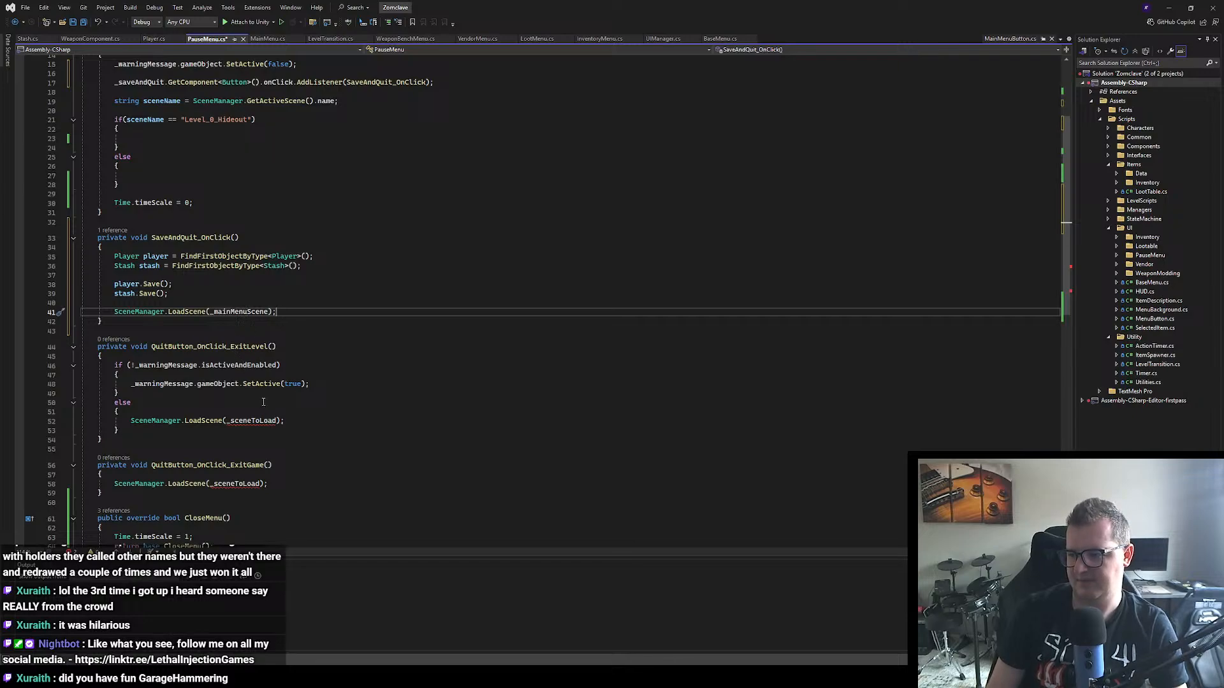
double_click(250, 312)
key("ctrl+c")
double_click(247, 421)
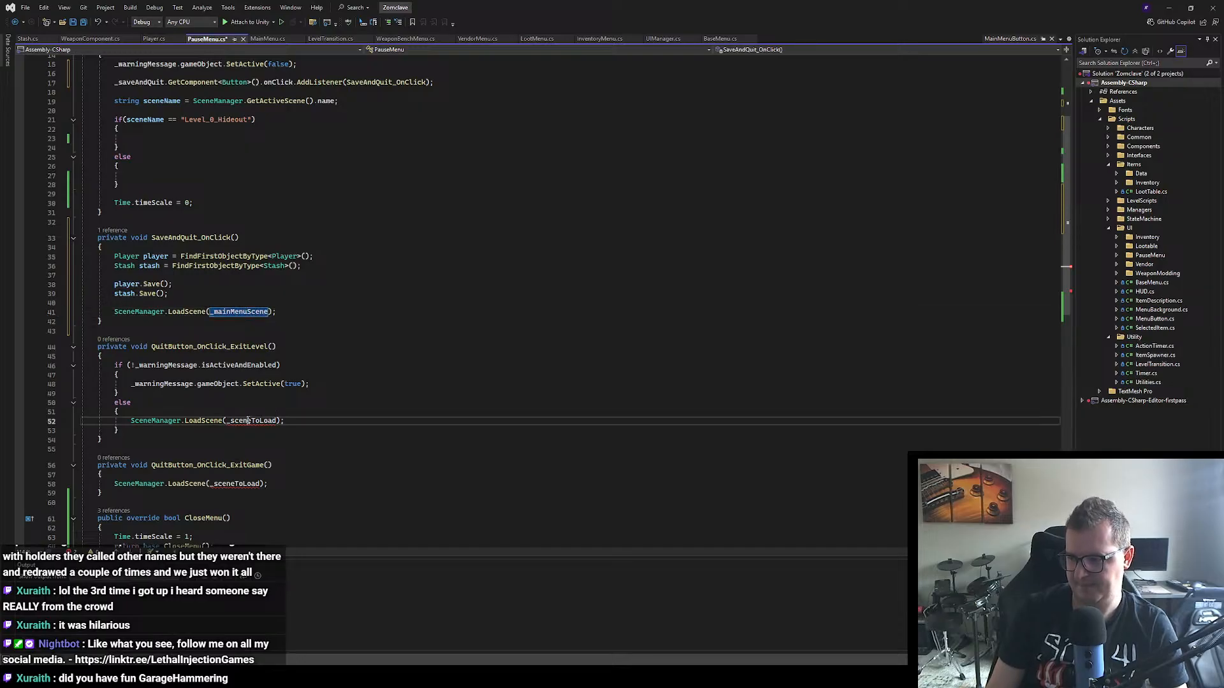
key("ctrl+v")
double_click(241, 484)
key("ctrl+v")
left_click(347, 449)
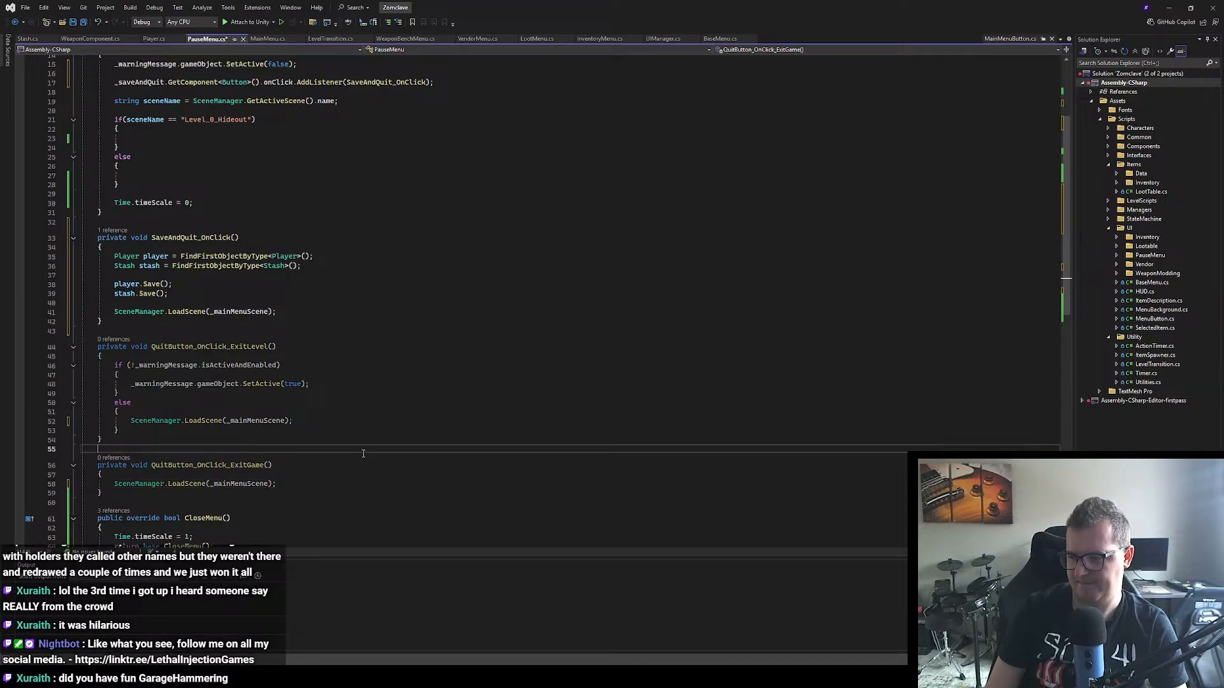
scroll(357, 440, "up", 2)
scroll(373, 417, "up", 1)
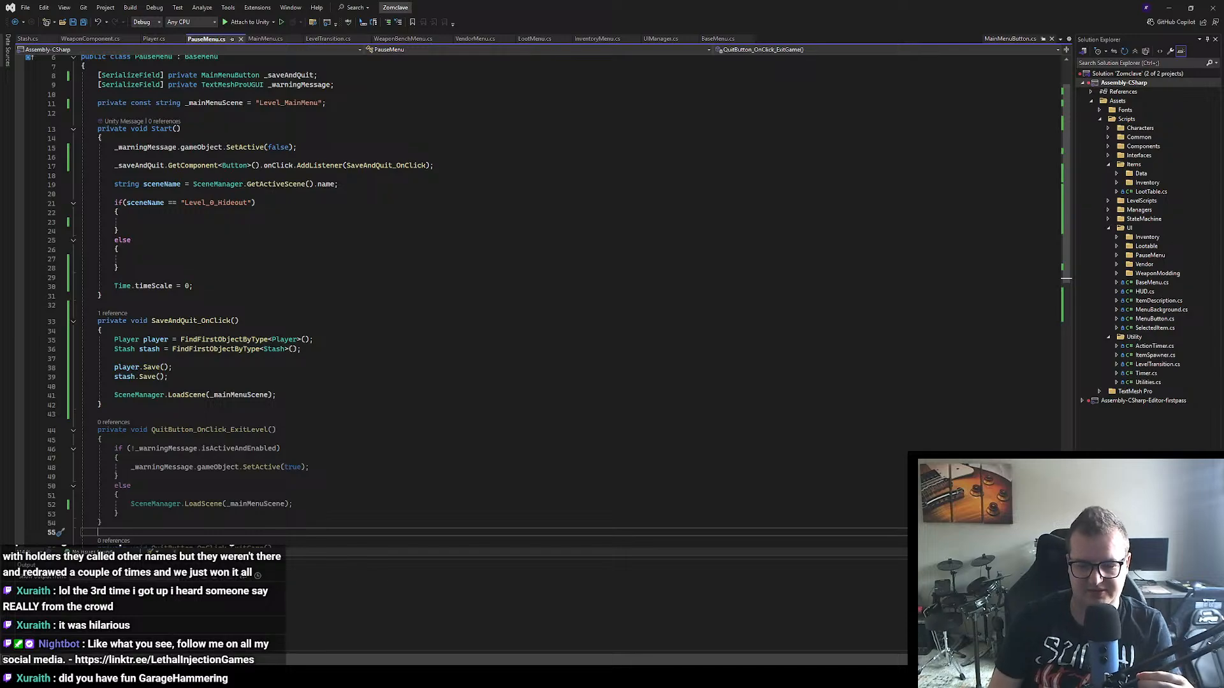
Step: Switch to Aseprite, show the Sprite-0001 document, and clear the selection around the SAVE AND QUIT lettering
key("alt+Tab")
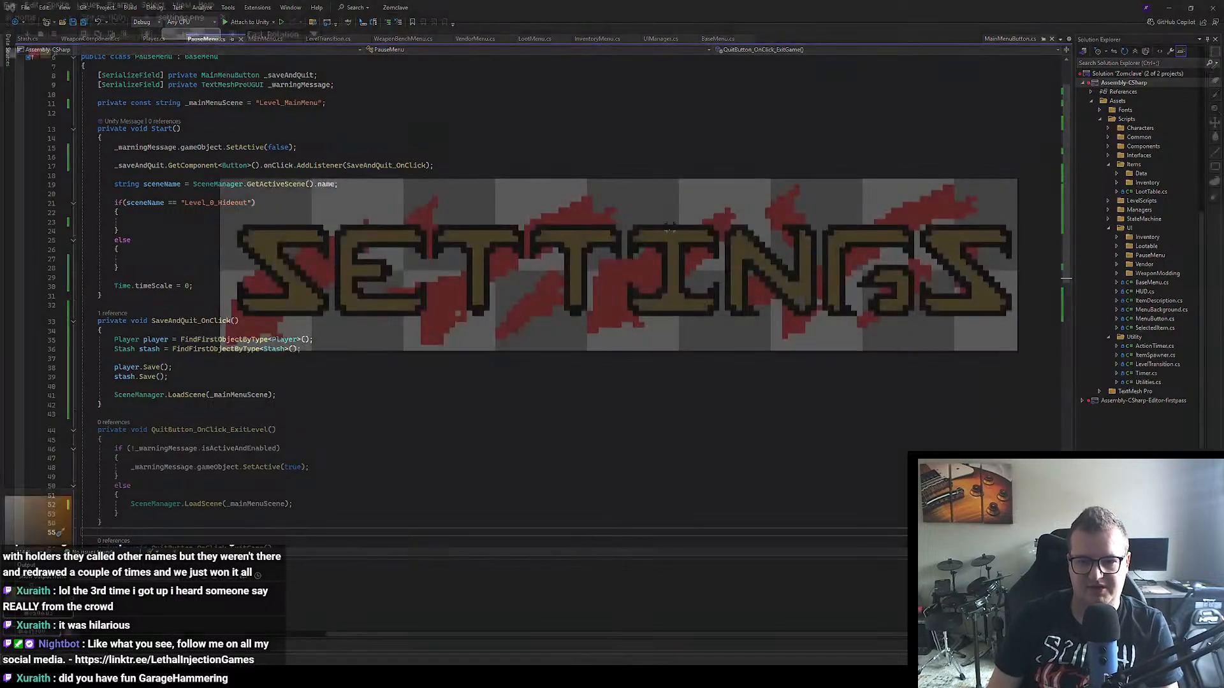
left_click(128, 17)
scroll(691, 300, "down", 3)
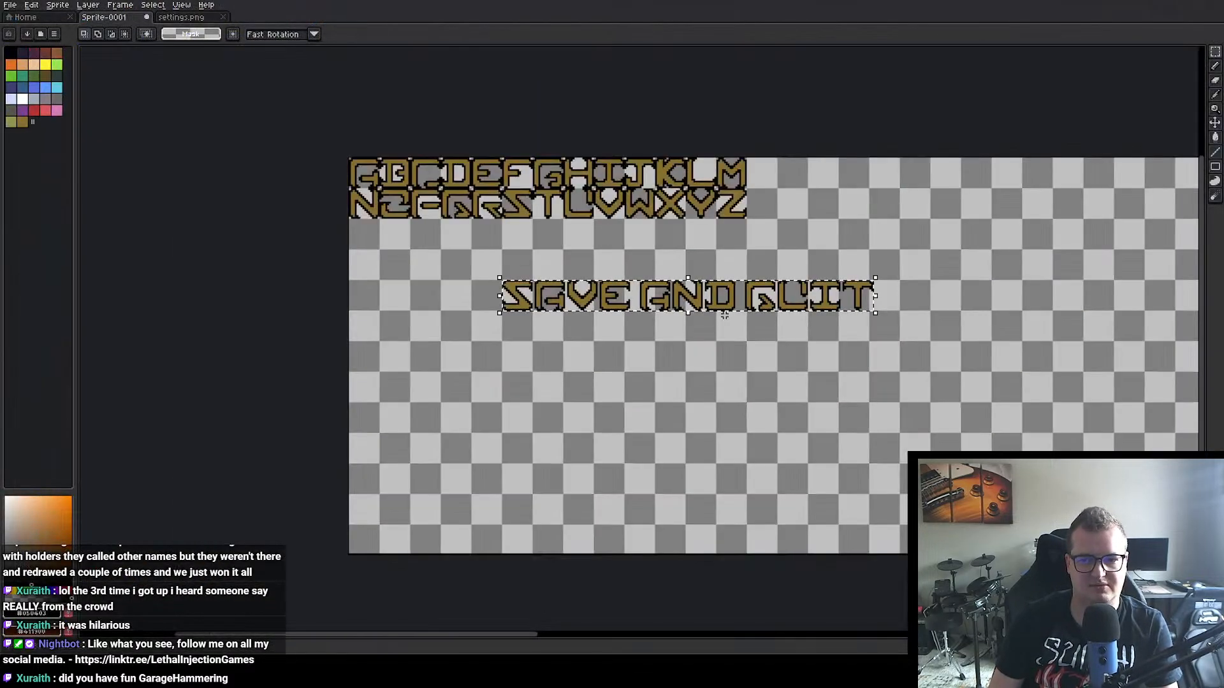
left_click_drag(742, 320, 530, 329)
scroll(702, 309, "up", 2)
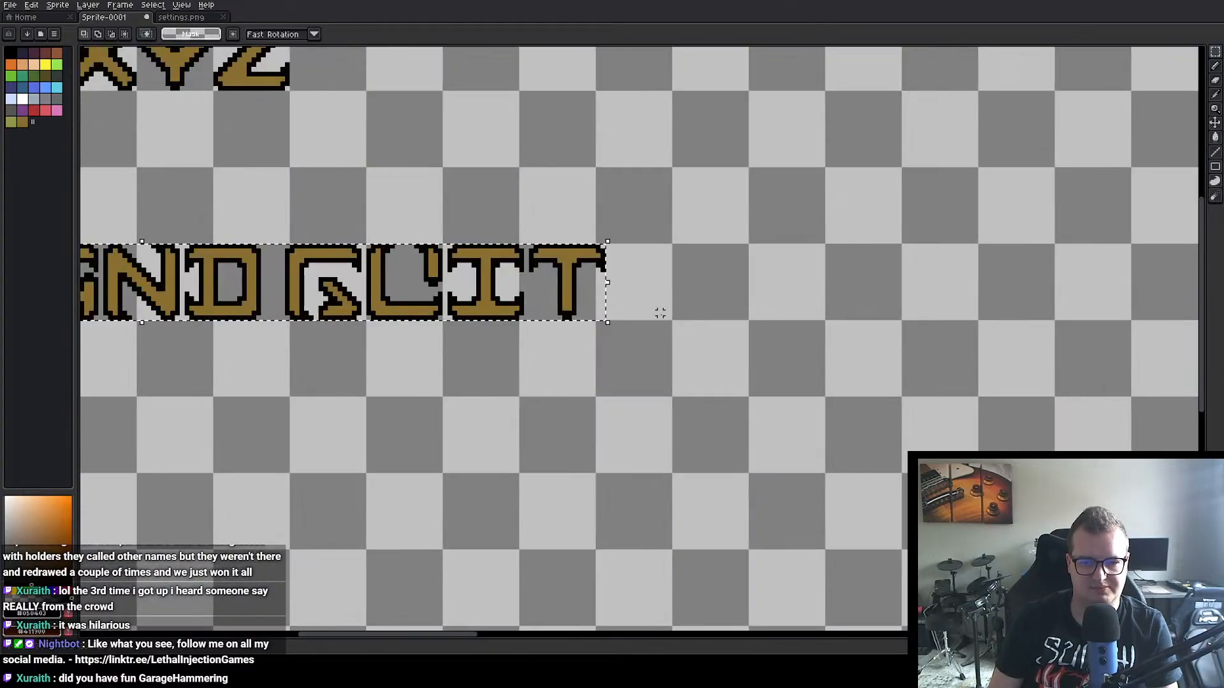
scroll(611, 285, "down", 4)
scroll(533, 284, "up", 2)
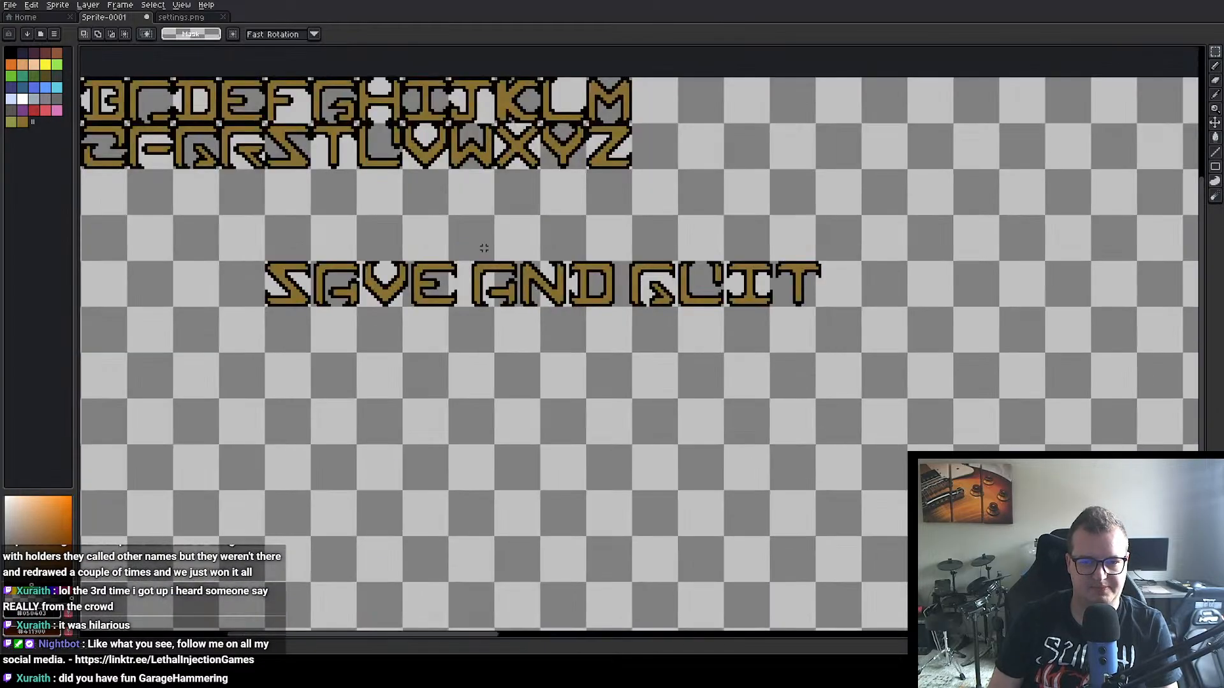
left_click_drag(510, 237, 640, 265)
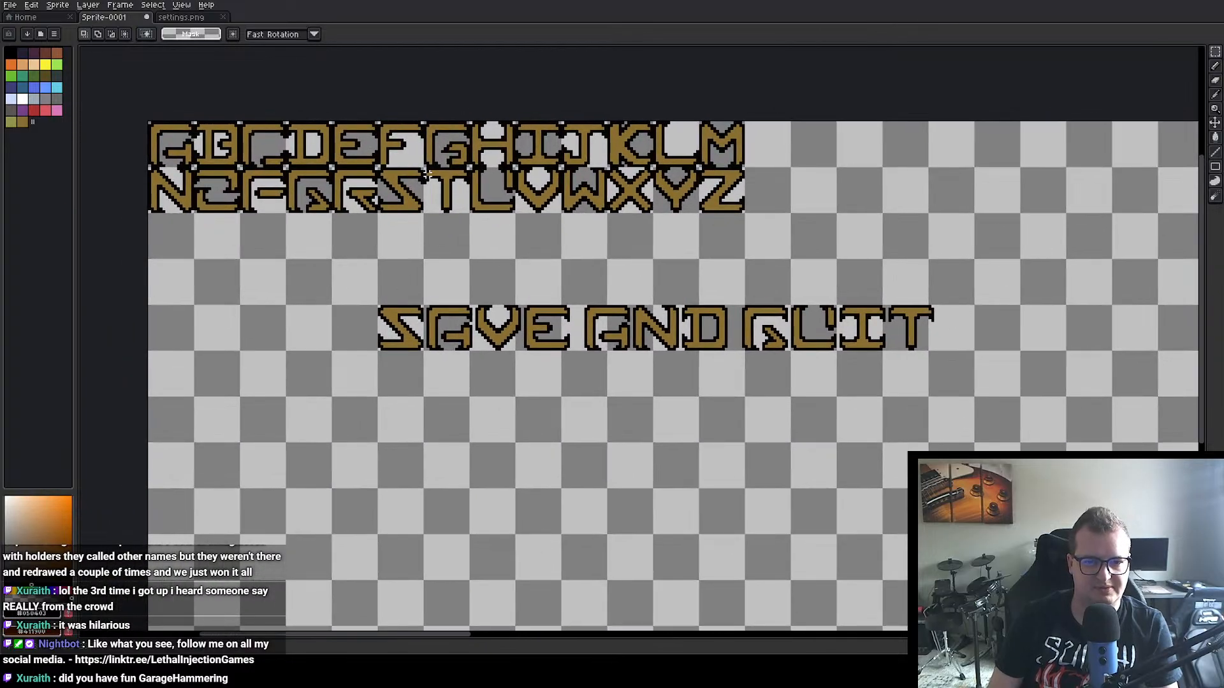
Step: Copy the 16 by 16 letter T from the alphabet to position 143, 90, below the SAVE AND QUIT lettering
scroll(427, 172, "up", 1)
left_click_drag(420, 164, 499, 243)
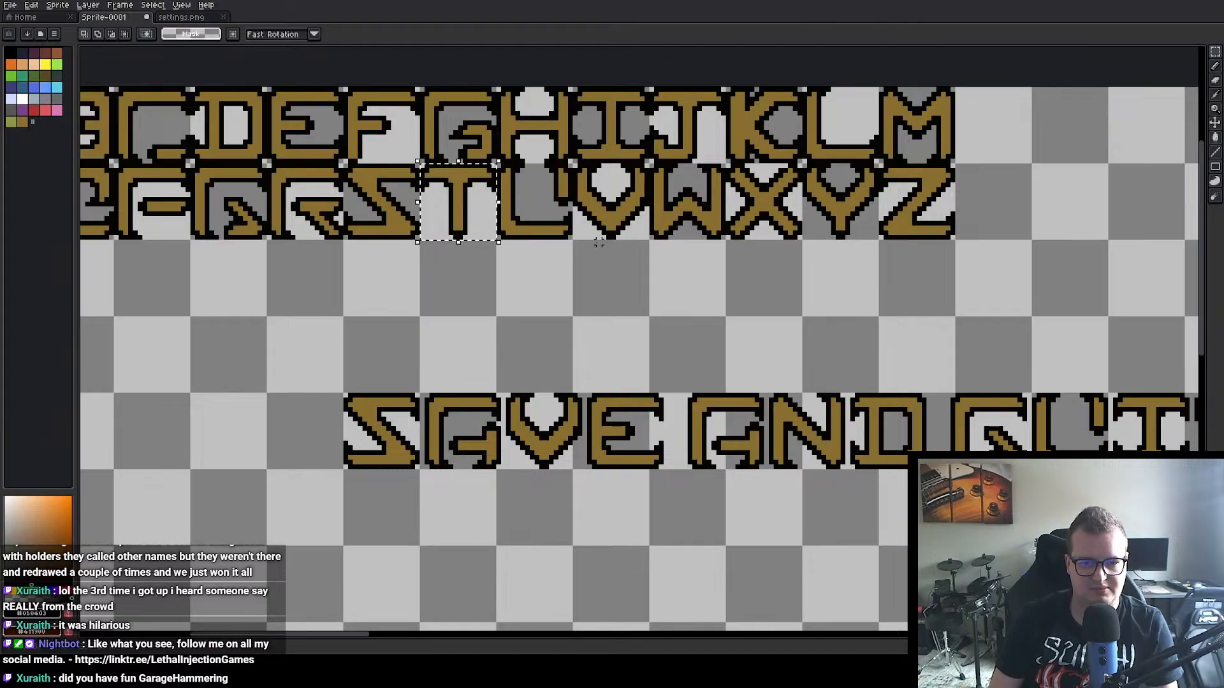
key("ctrl+t")
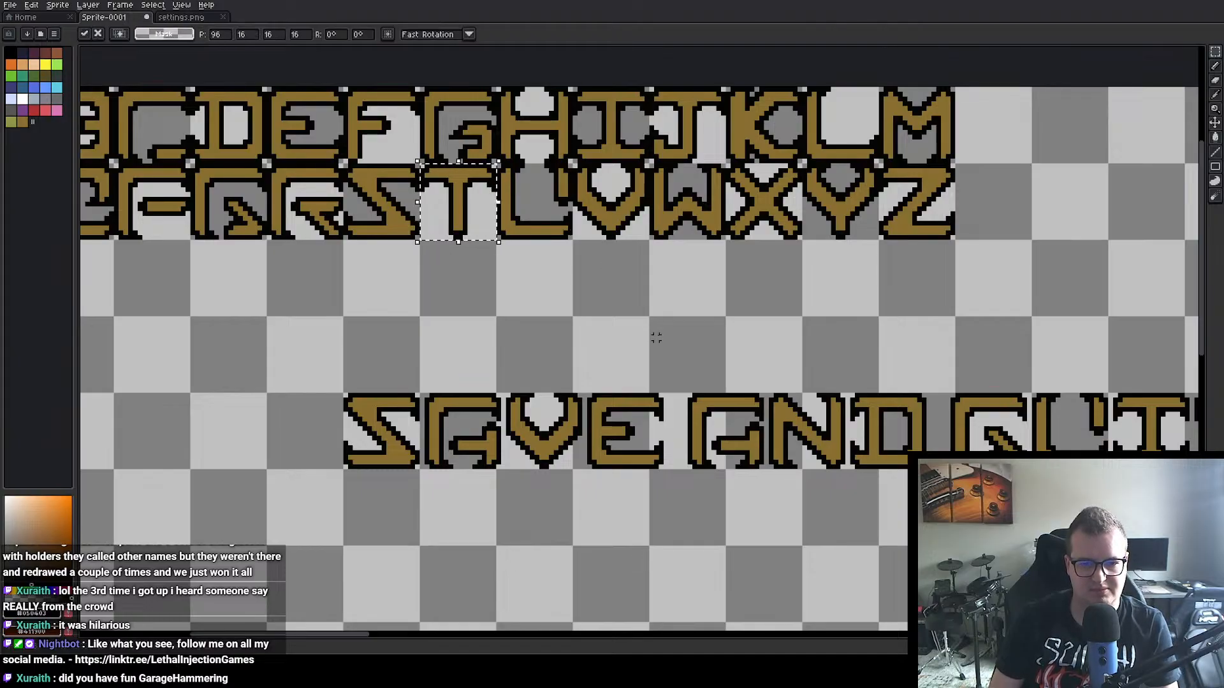
left_click_drag(459, 210, 684, 557)
Step: Copy the letter O from the alphabet to position 159, 90, directly after the T on the second line
left_click_drag(643, 289, 840, 319)
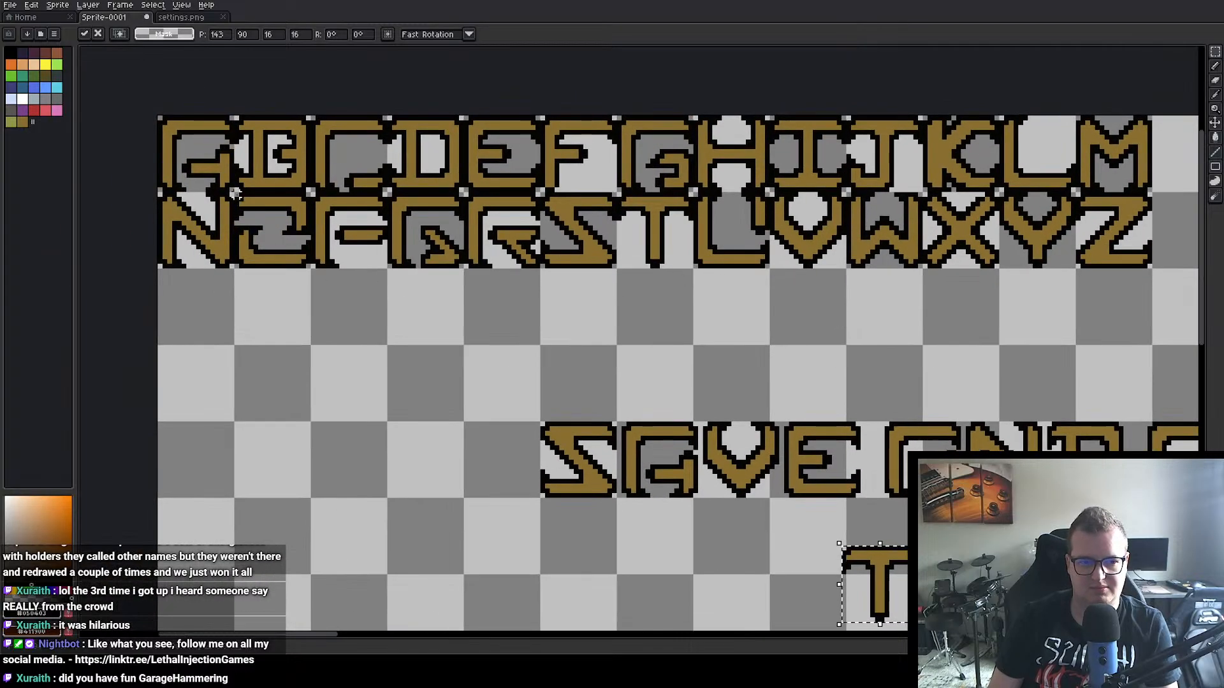
left_click_drag(234, 193, 963, 596)
key("ctrl+c")
key("ctrl+v")
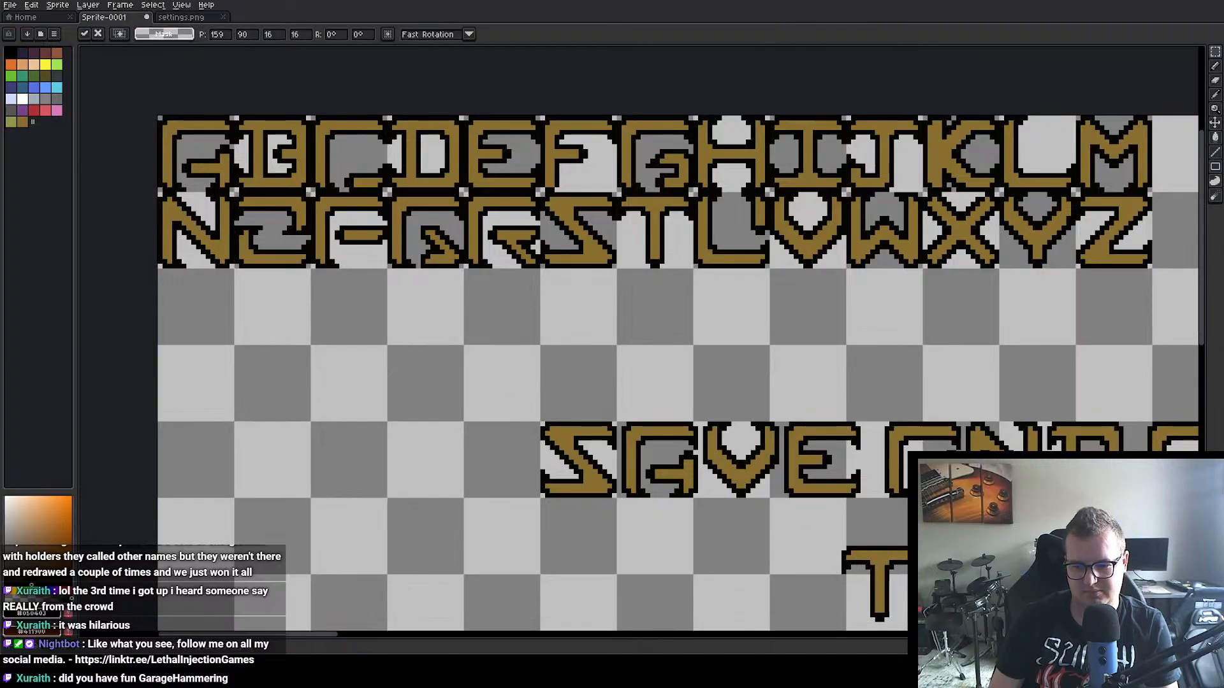
left_click(1023, 523)
Step: Copy the letter M from the alphabet onto the second line, one small word gap after "TO"
scroll(1024, 521, "down", 1)
left_click_drag(1025, 521, 814, 440)
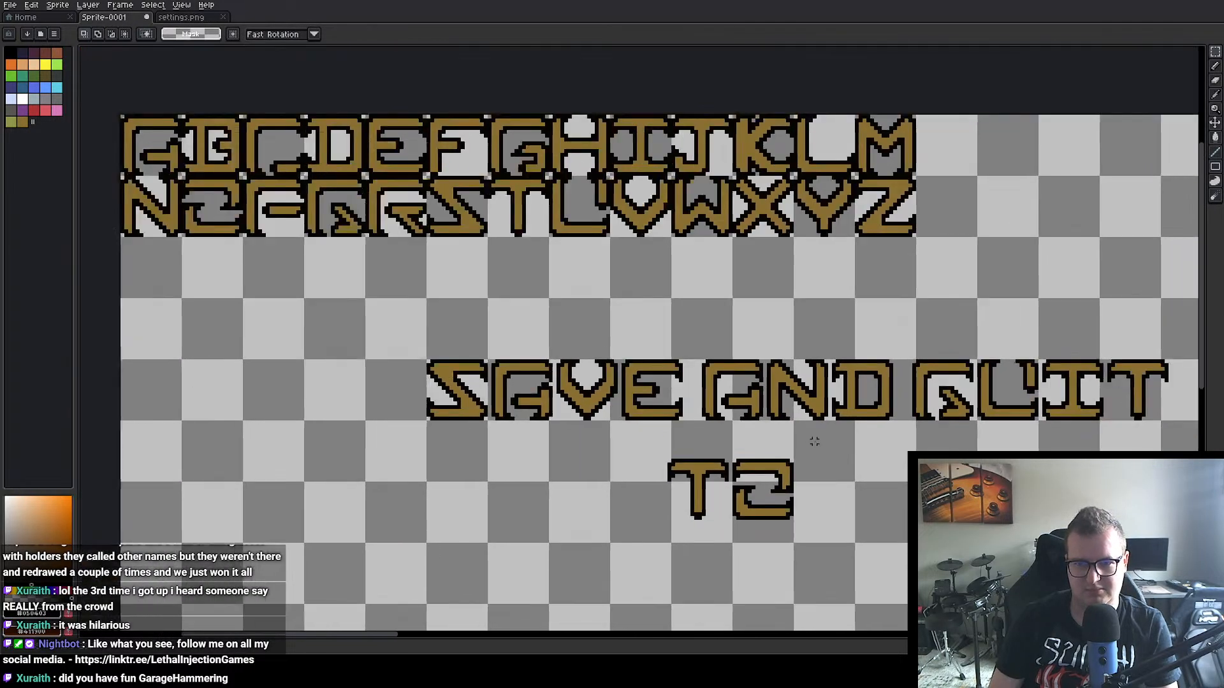
left_click_drag(868, 109, 917, 176)
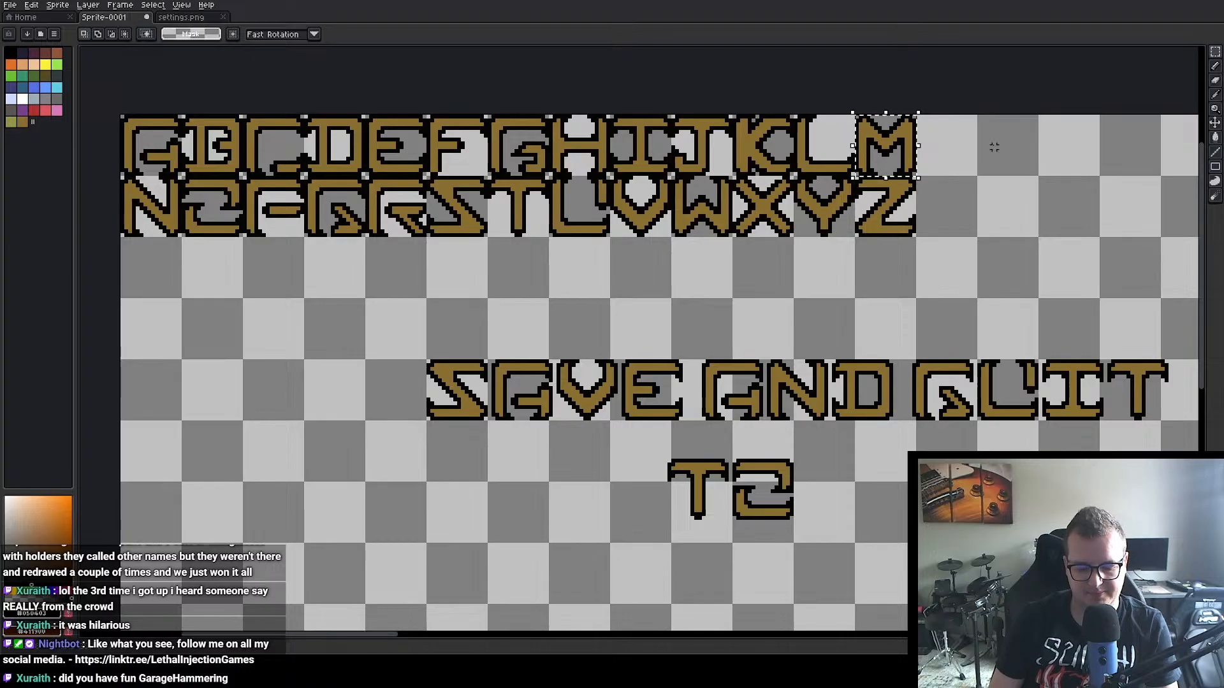
left_click(900, 146)
left_click_drag(900, 146, 855, 485)
left_click(891, 487)
Step: Copy the letter A from the alphabet to position 198, 90, directly after the M on the second line
left_click_drag(809, 427, 699, 414)
left_click_drag(612, 377, 750, 396)
double_click(178, 151)
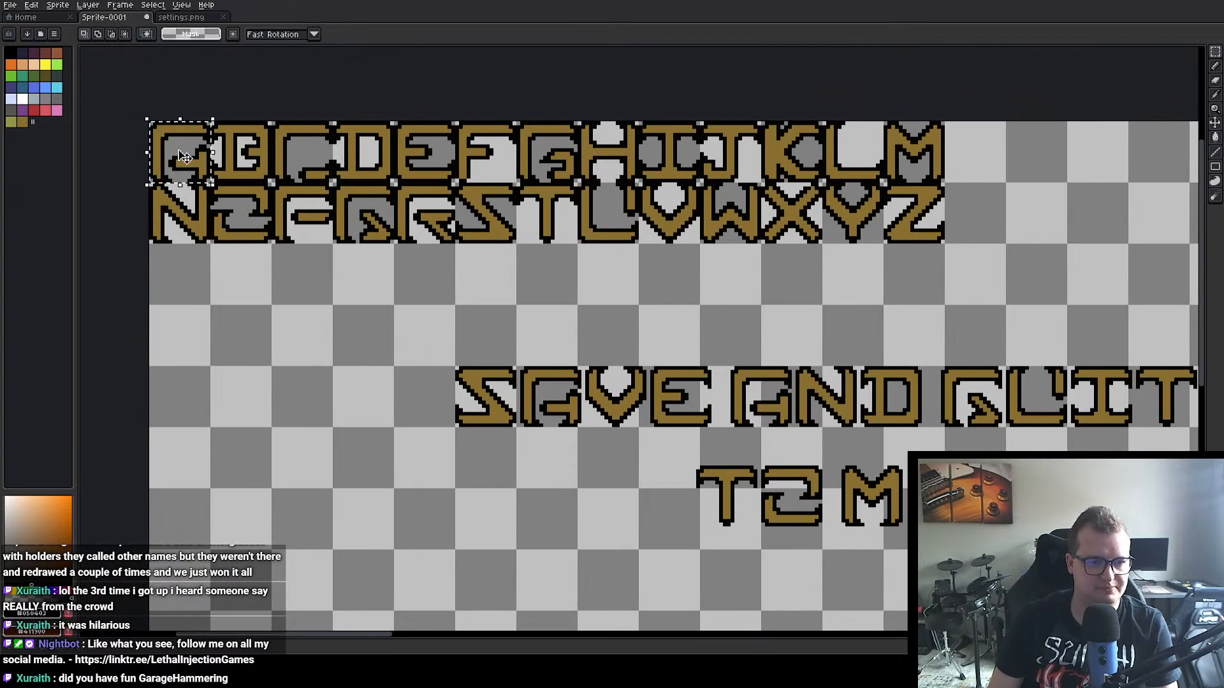
key("ctrl+c")
key("ctrl+v")
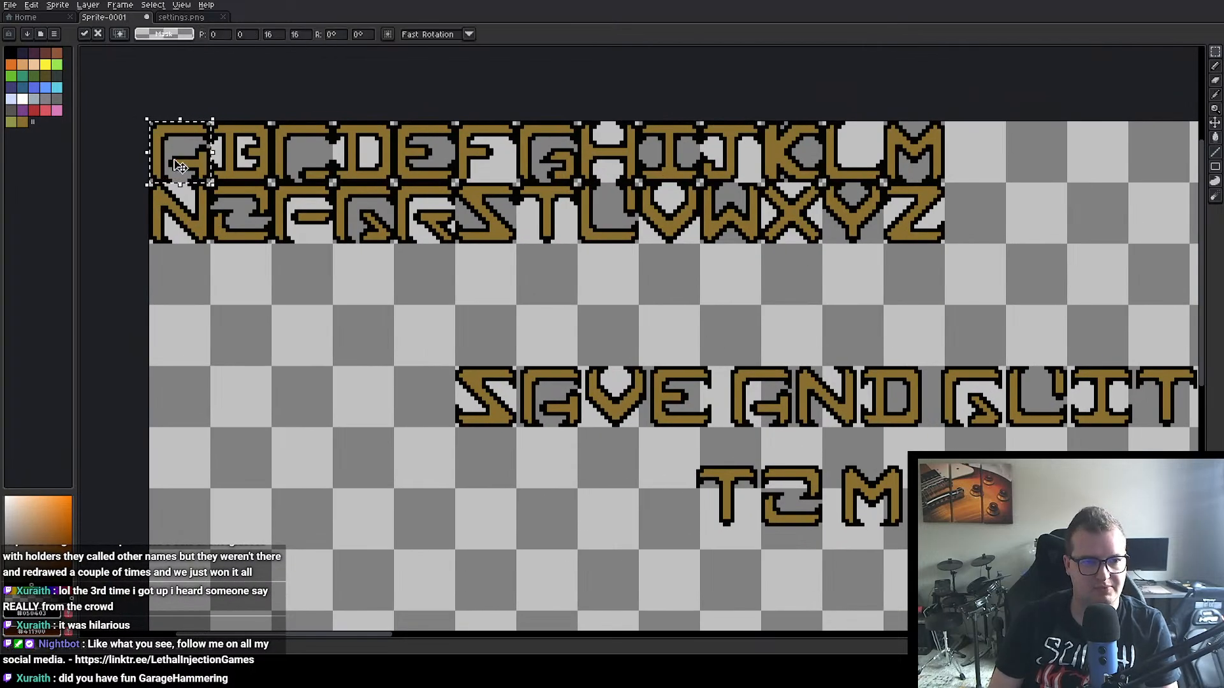
left_click_drag(175, 160, 929, 505)
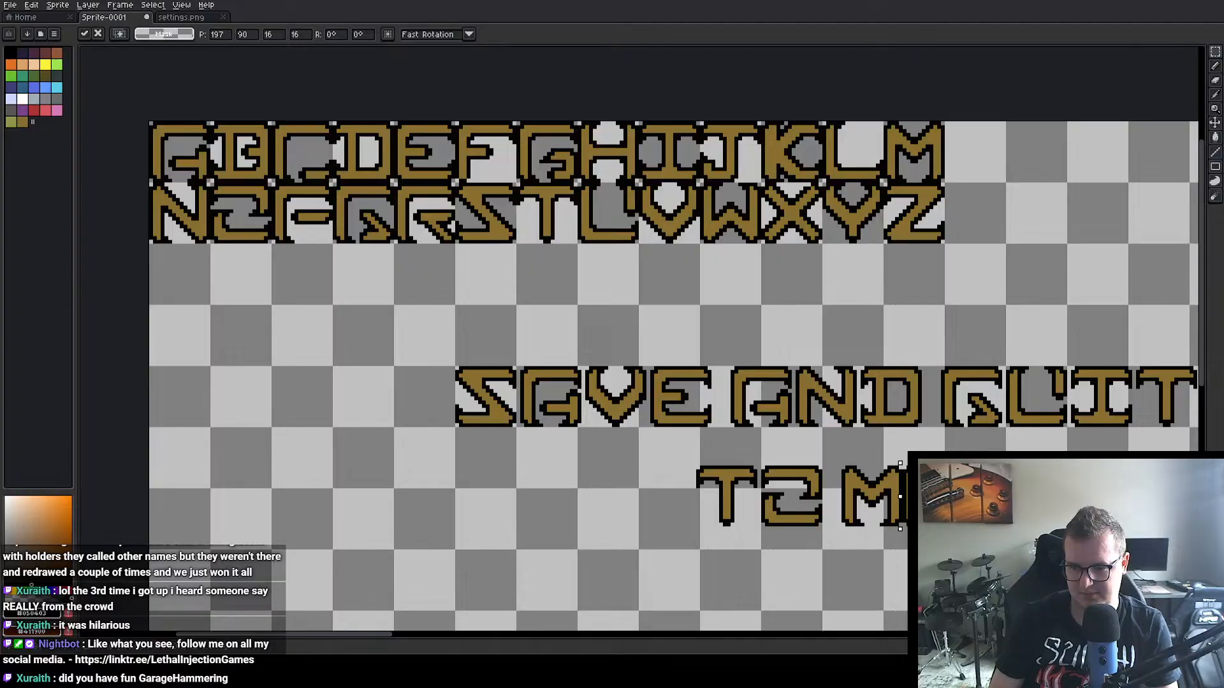
key("Right")
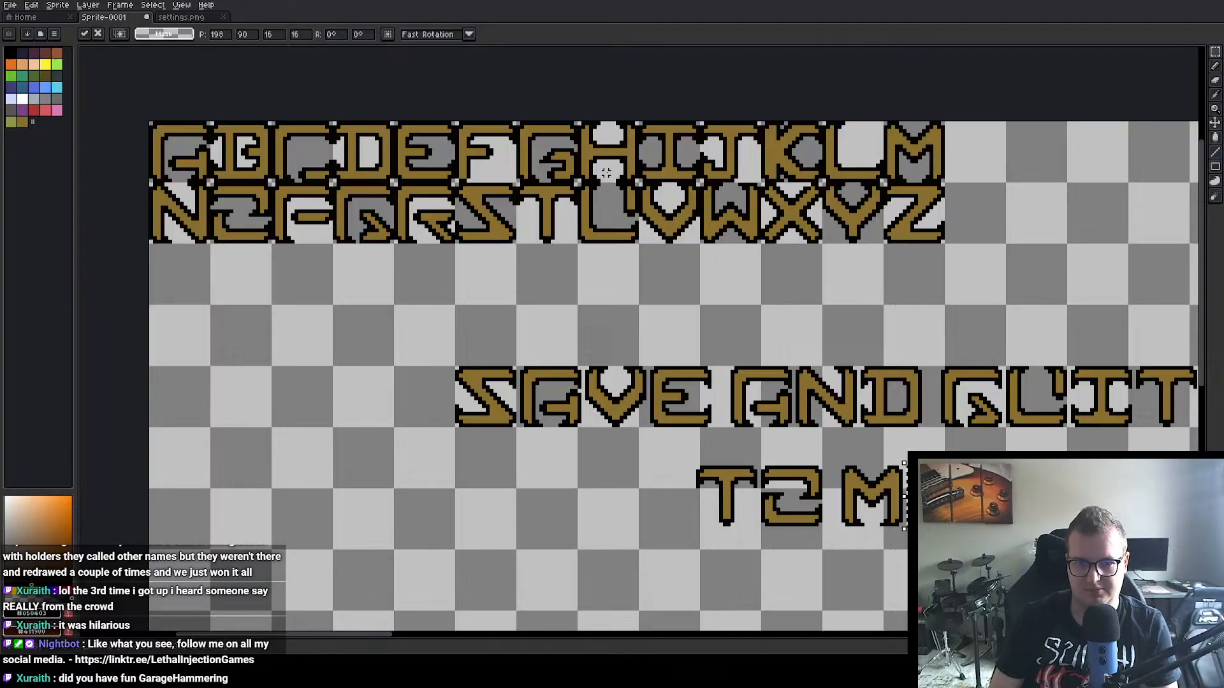
Step: Copy the letter I from the alphabet to position 215, 90, directly after the A on the second line
double_click(688, 150)
key("ctrl+c")
key("ctrl+v")
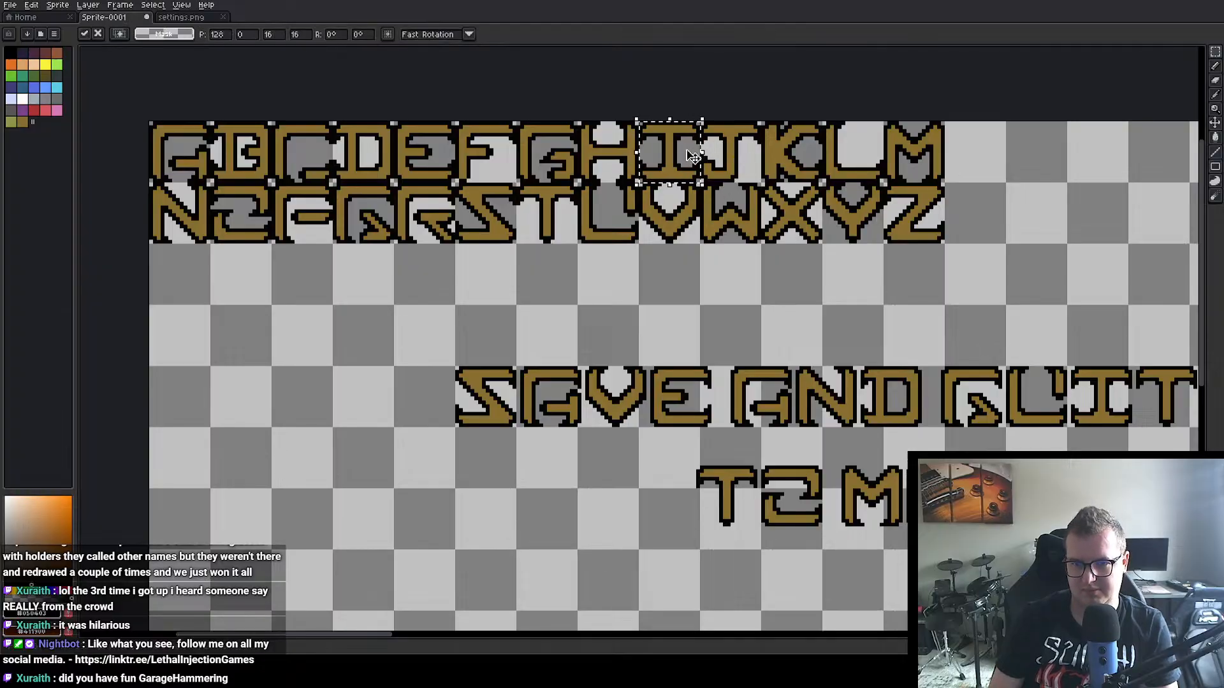
left_click_drag(694, 155, 1034, 503)
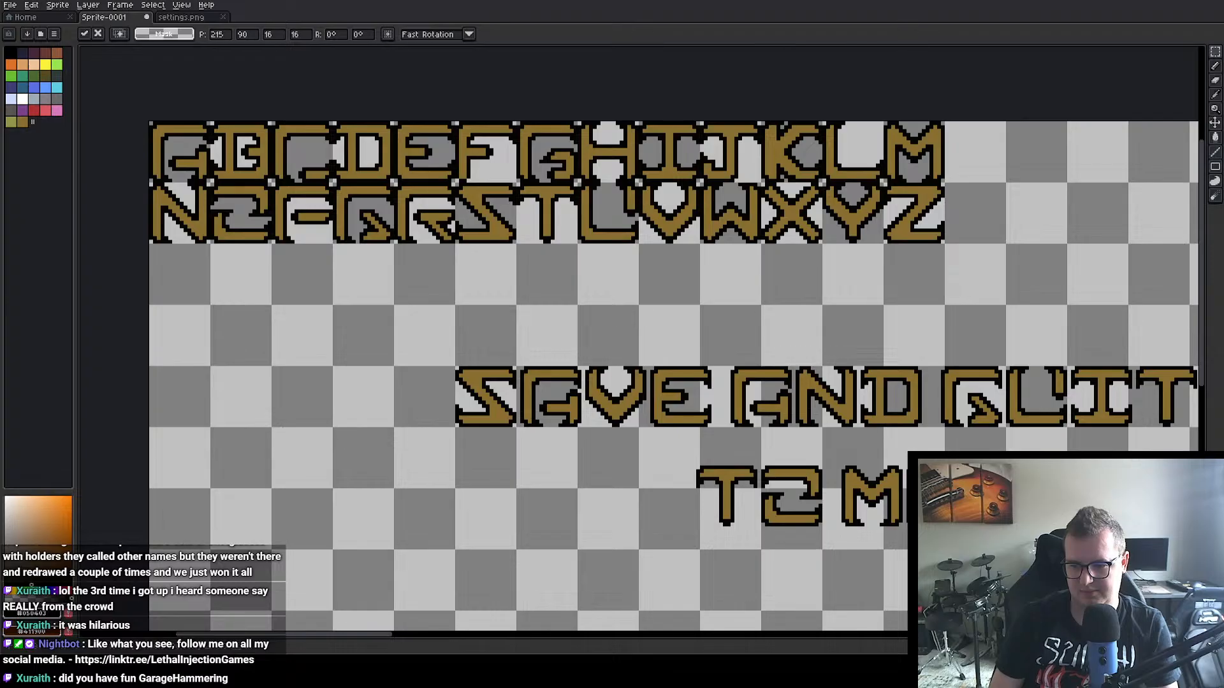
Step: Copy the letter N from the alphabet onto the second line, directly after the I, to finish the word MAIN
double_click(189, 238)
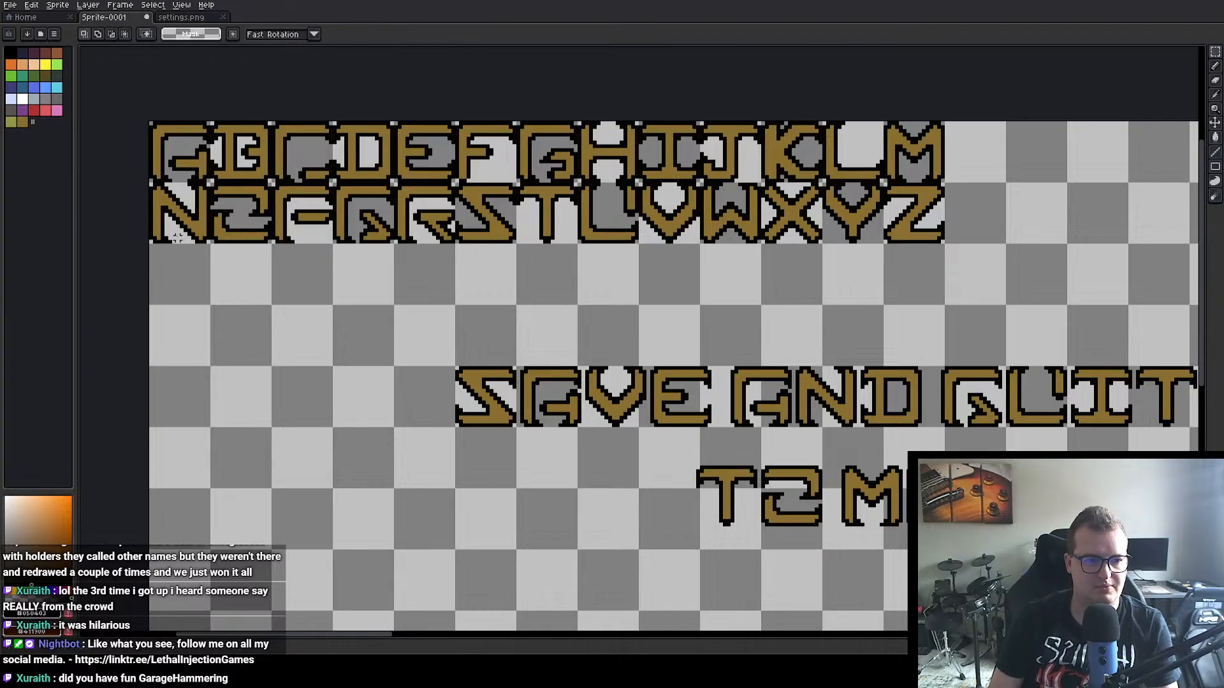
key("ctrl+c")
key("ctrl+v")
left_click_drag(181, 191, 1065, 478)
left_click(1027, 543)
left_click_drag(1027, 542, 691, 513)
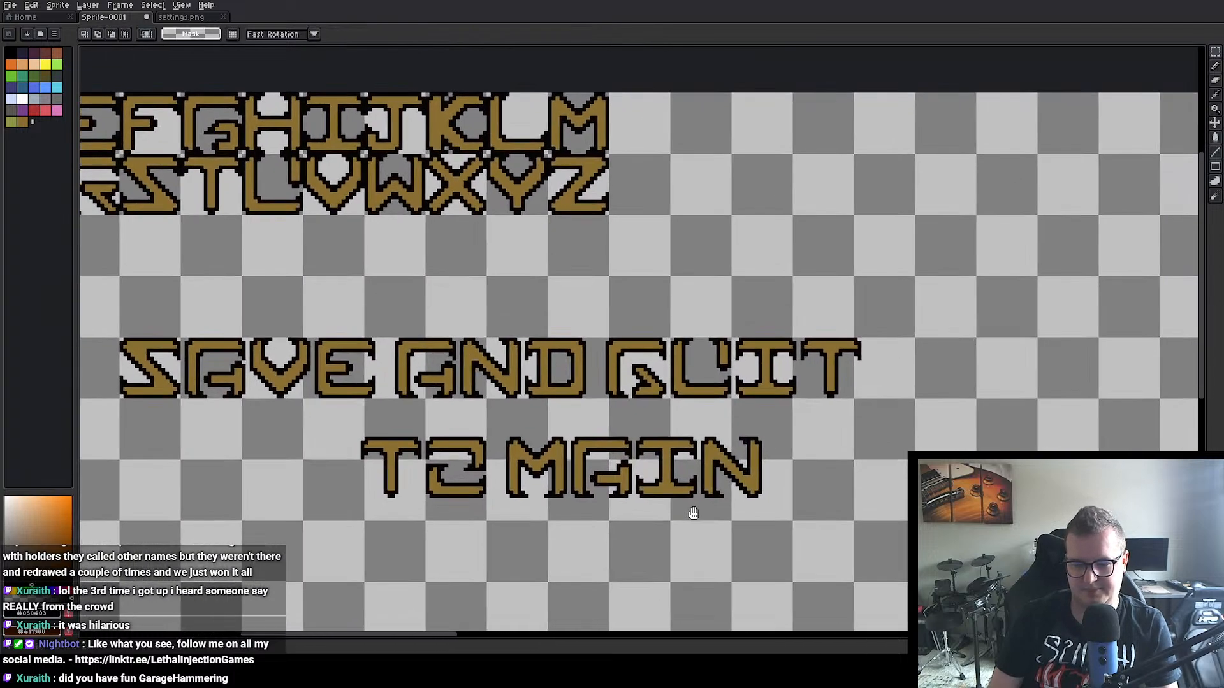
Step: Copy the letter M from the alphabet to position 253, 90, one small word gap after MAIN
double_click(584, 135)
key("ctrl+c")
key("ctrl+v")
left_click_drag(584, 135, 816, 475)
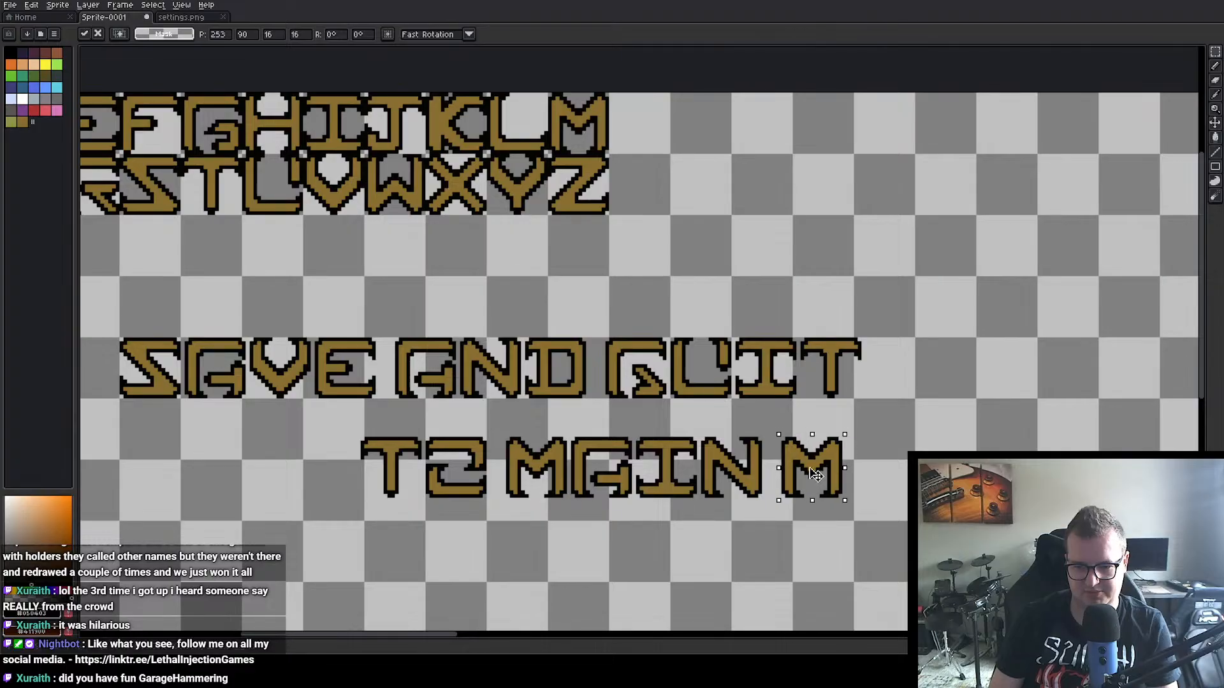
key("Return")
Step: Copy the letter E from the alphabet to position 270, 90, directly after the last M on the second line
scroll(267, 201, "down", 2)
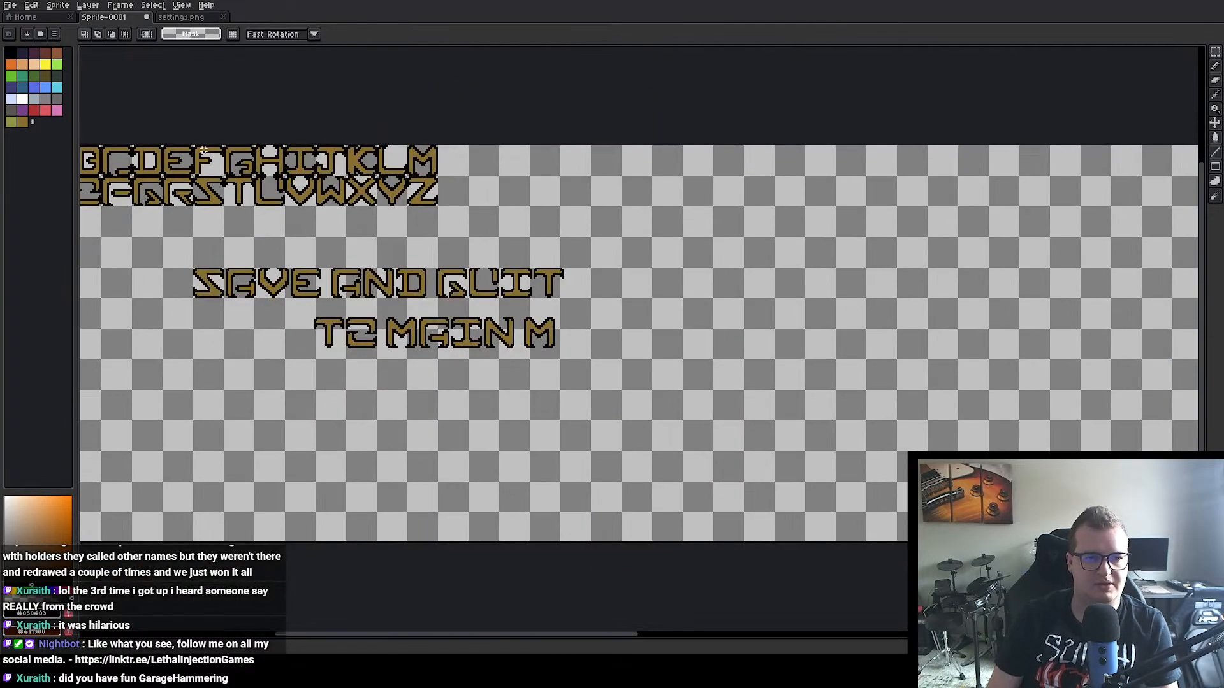
double_click(188, 161)
key("ctrl+c")
key("ctrl+v")
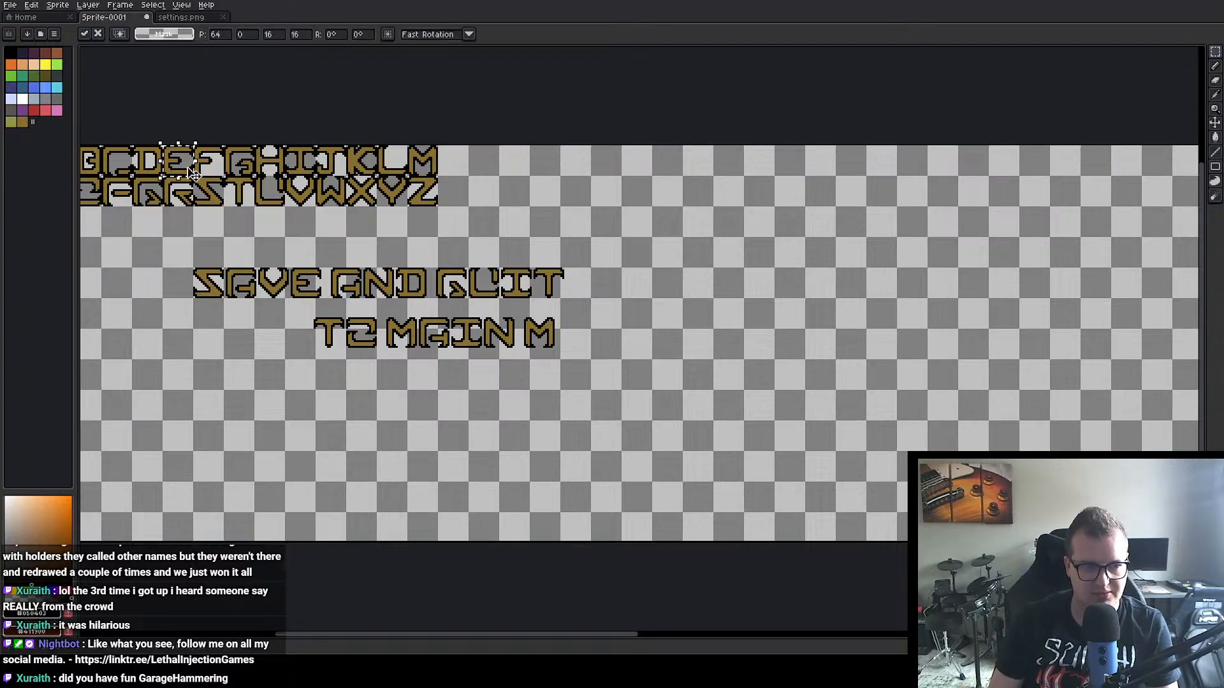
left_click_drag(183, 164, 582, 340)
left_click_drag(153, 204, 283, 225)
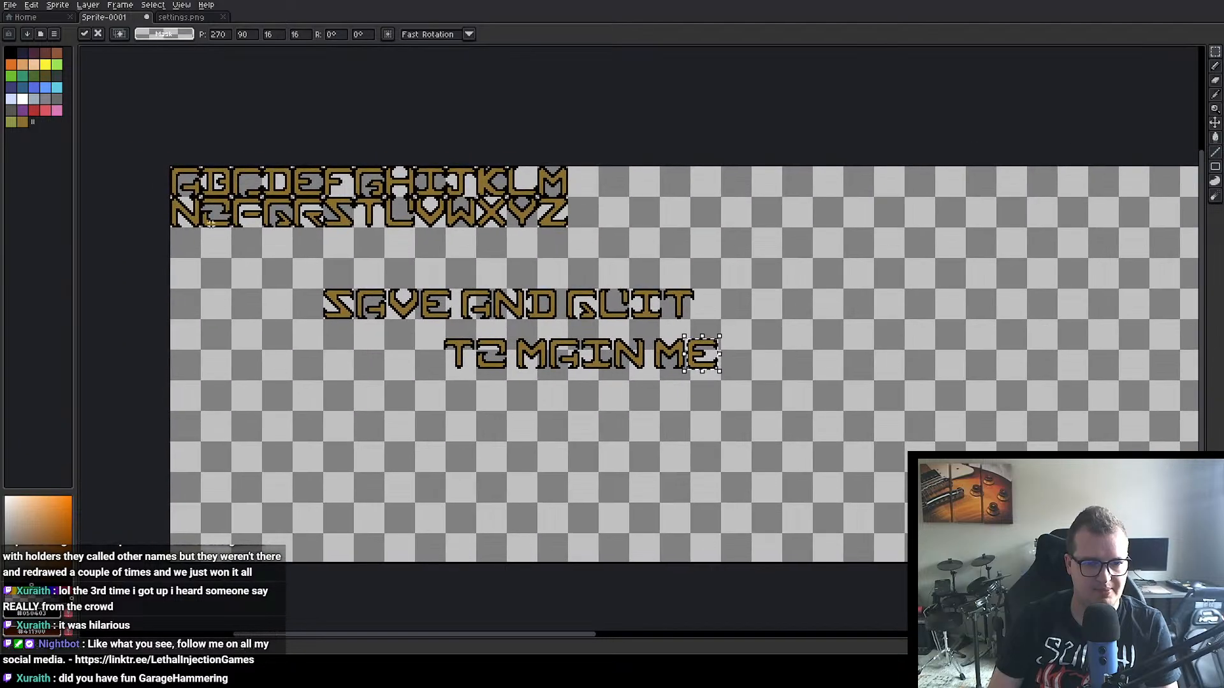
Step: Copy the letters N and U from the alphabet to positions 287, 90 and 303, 90 to finish the word MENU
double_click(185, 210)
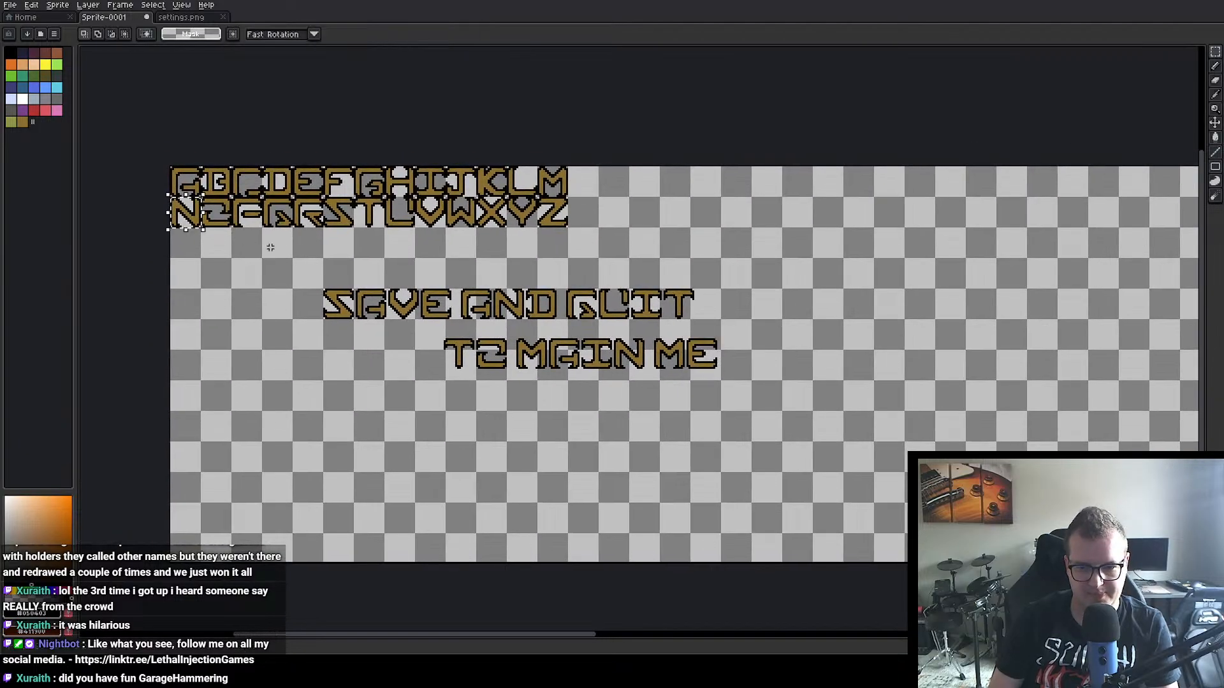
left_click_drag(183, 214, 732, 356)
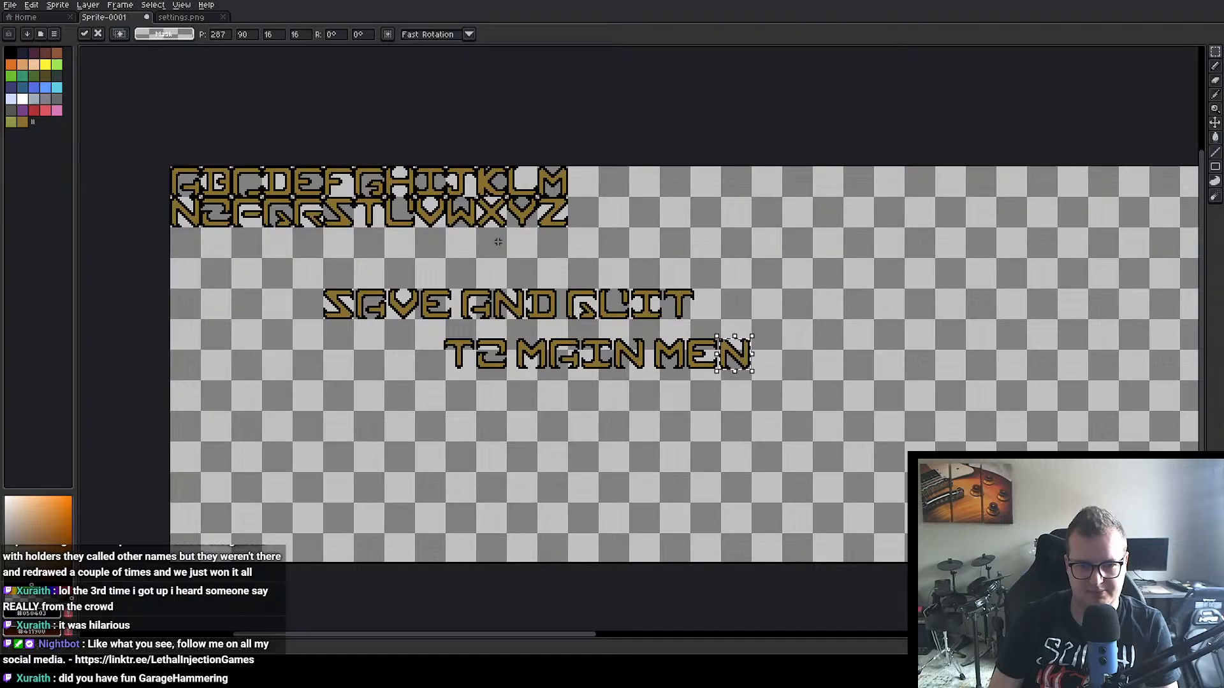
left_click(417, 220)
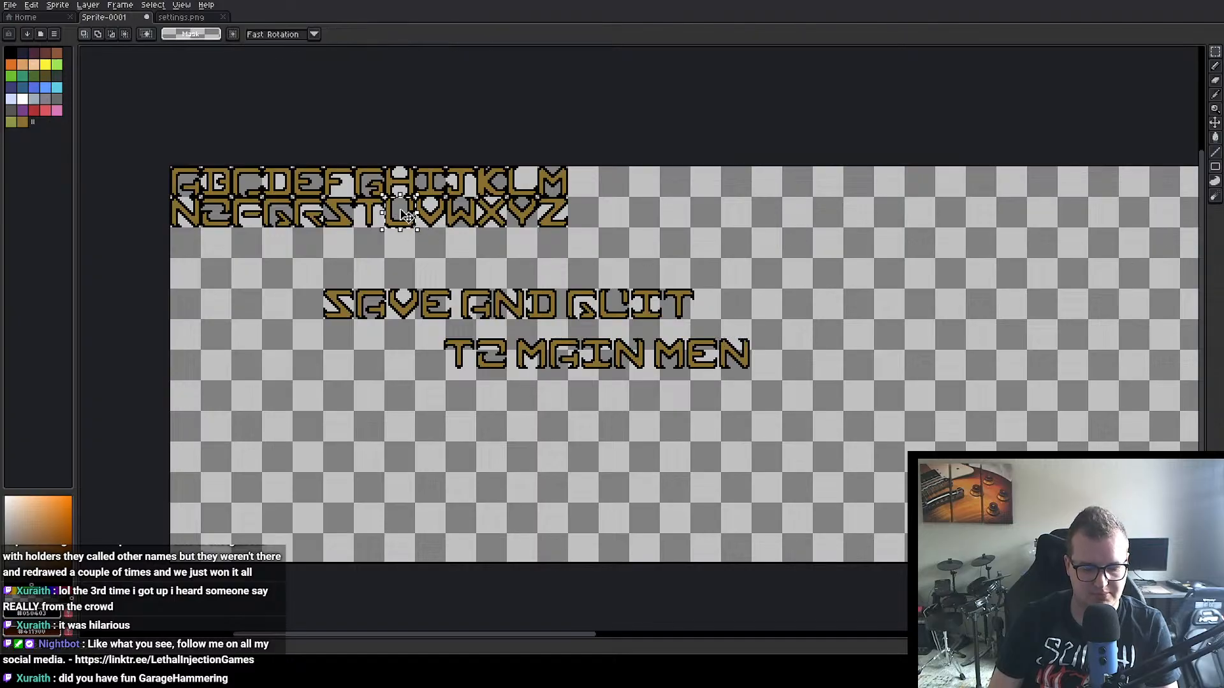
double_click(405, 215)
left_click_drag(404, 215, 774, 358)
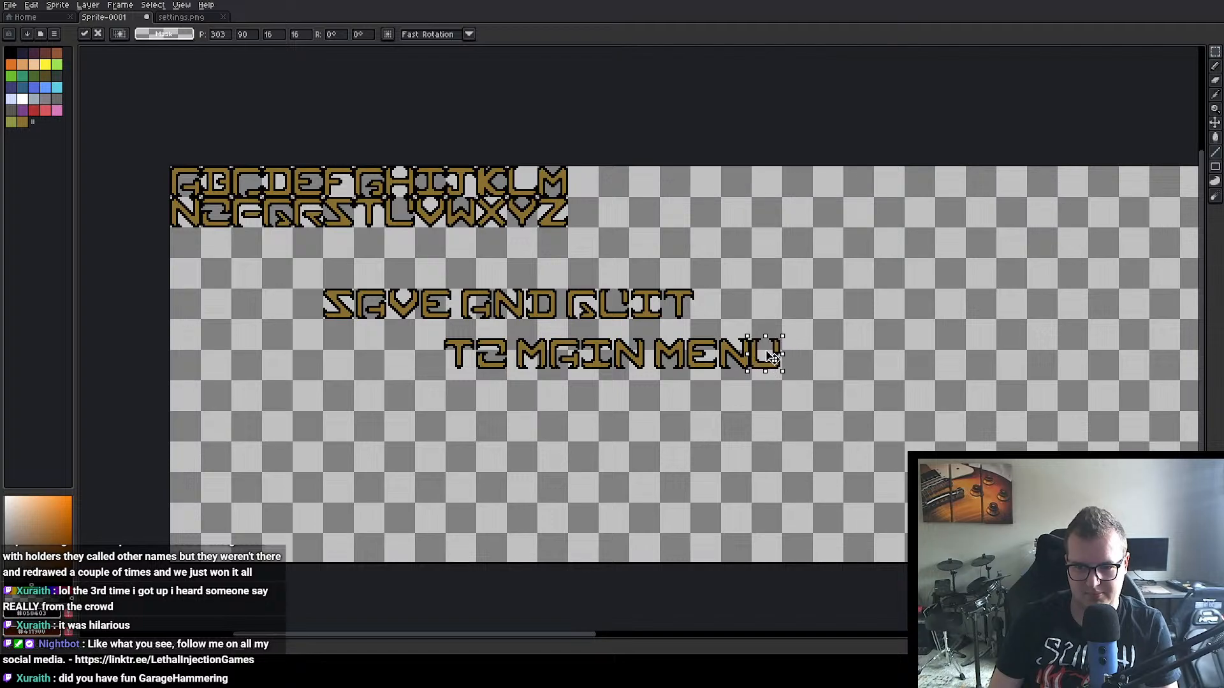
left_click(697, 407)
Step: Move the whole TO MAIN MENU line closer beneath SAVE AND QUIT and align its start with the first line at X 80
scroll(567, 421, "up", 3)
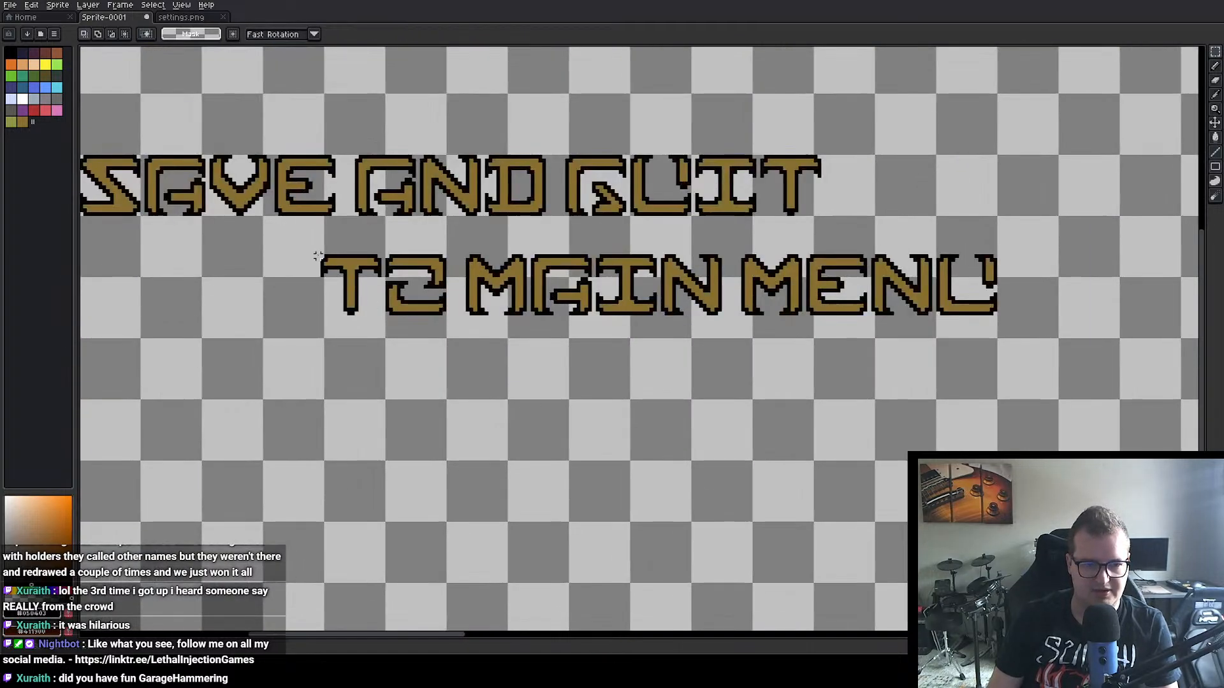
left_click_drag(318, 253, 1004, 318)
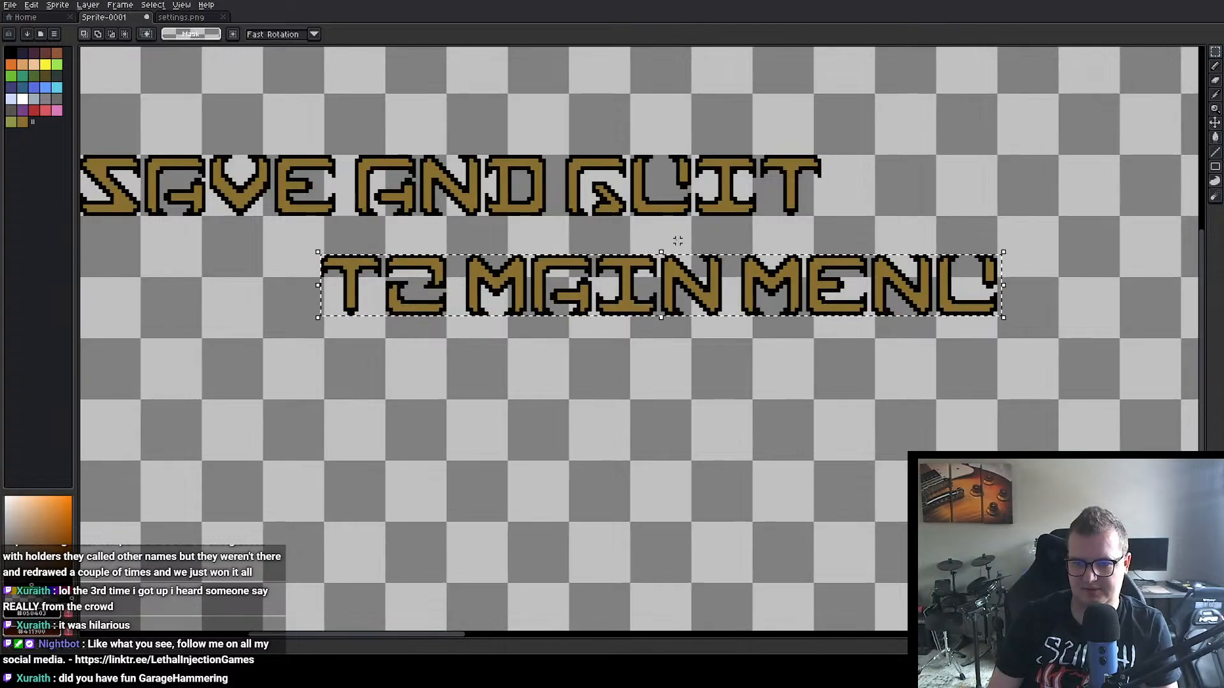
left_click_drag(678, 241, 772, 315)
left_click_drag(779, 368, 577, 335)
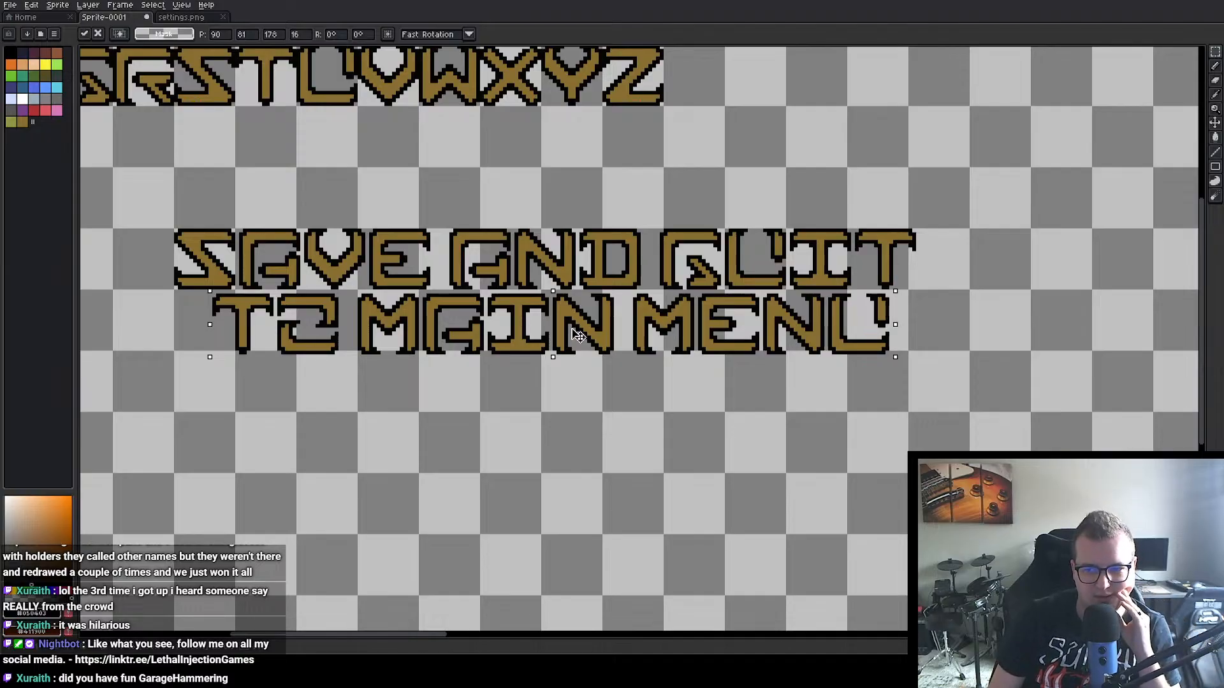
left_click_drag(579, 336, 542, 346)
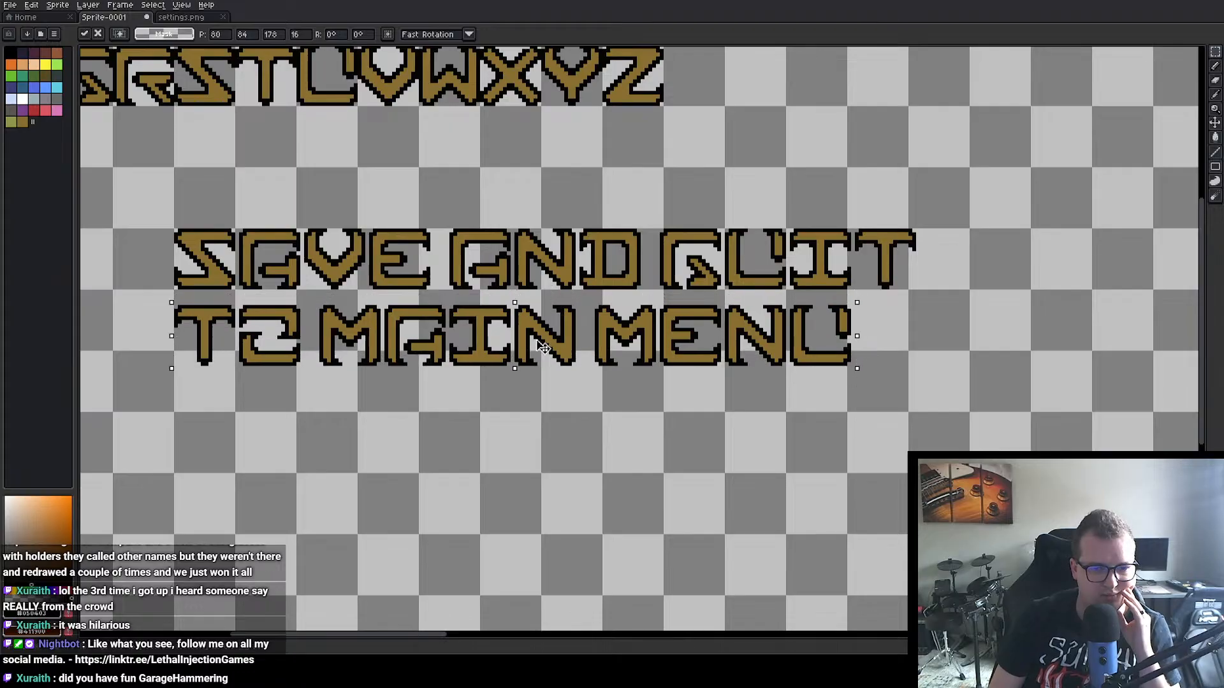
left_click(711, 464)
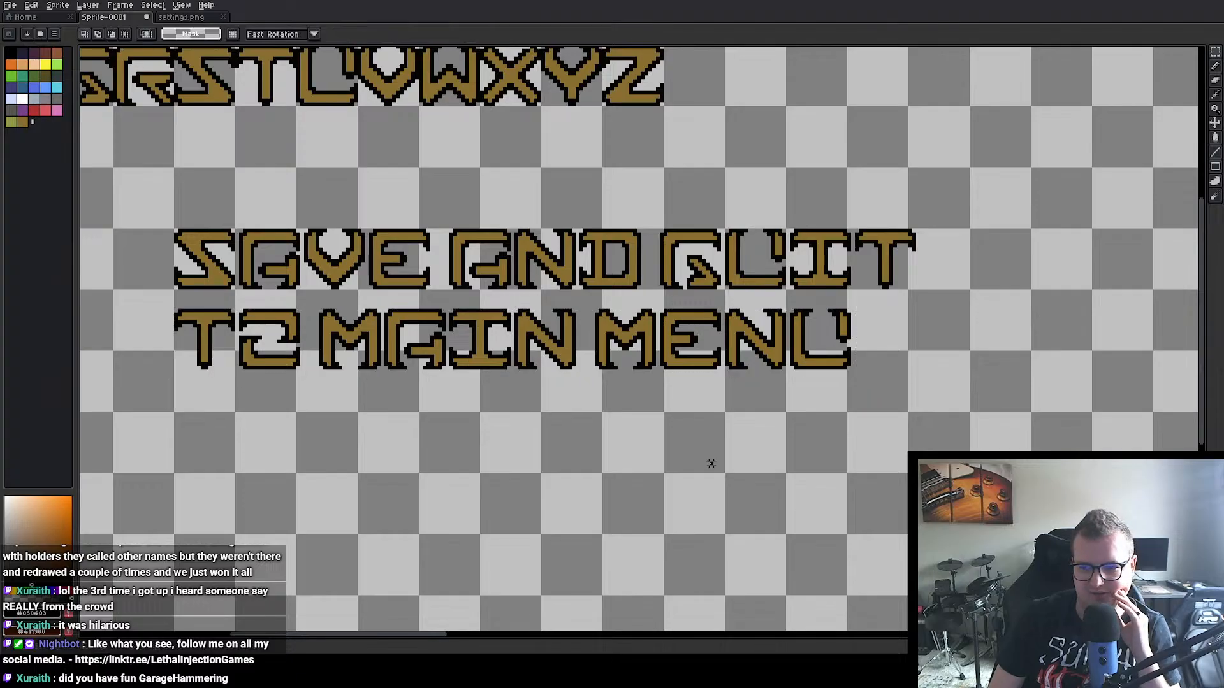
Step: Examine the word spacing and compare where the SAVE AND QUIT and TO MAIN MENU lines end
scroll(898, 388, "up", 1)
left_click_drag(862, 326, 756, 349)
scroll(757, 349, "up", 2)
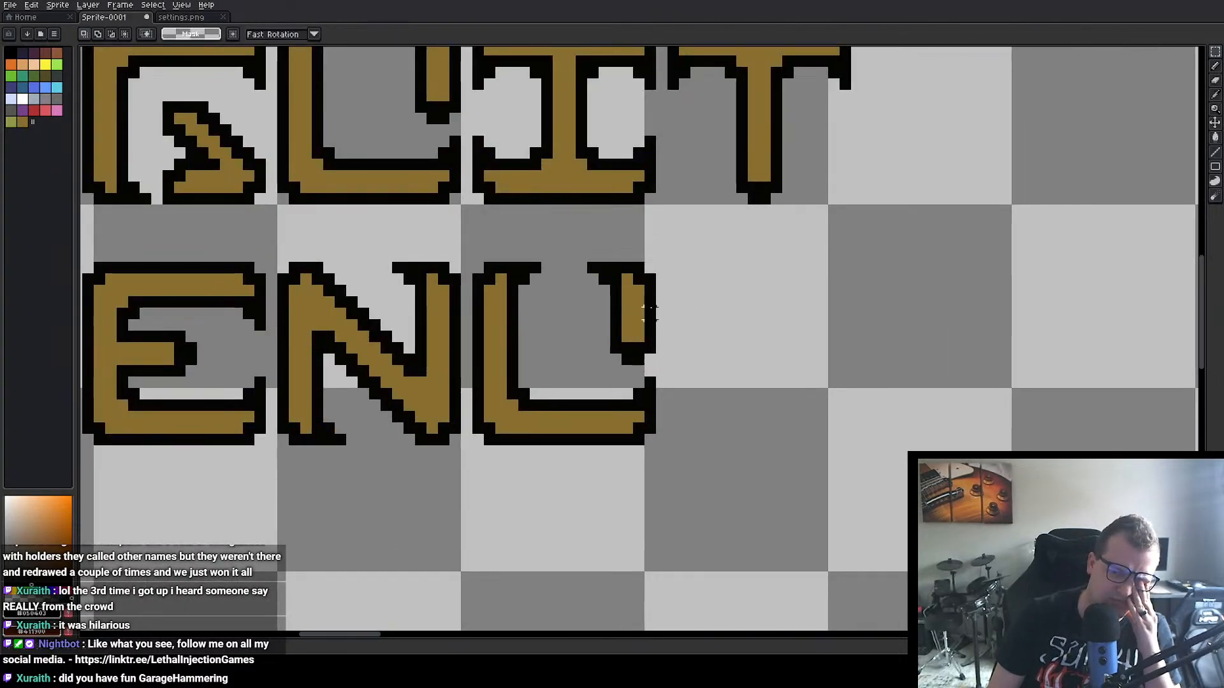
scroll(666, 316, "down", 2)
scroll(666, 316, "down", 1)
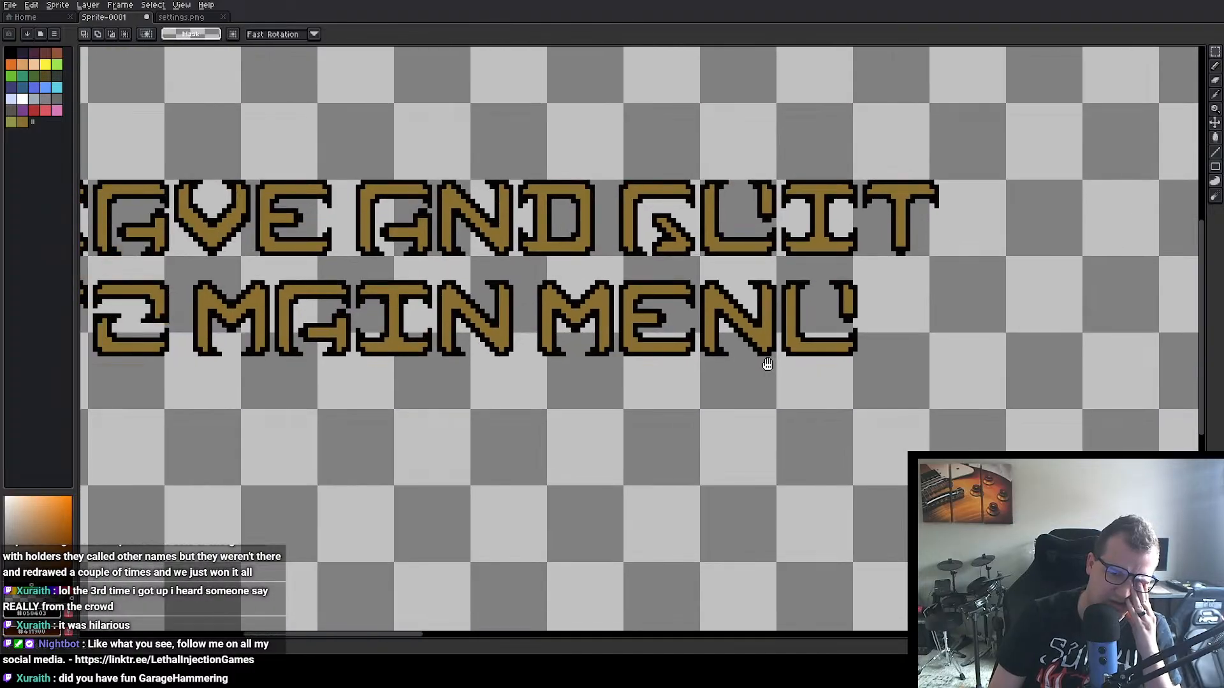
scroll(599, 369, "up", 1)
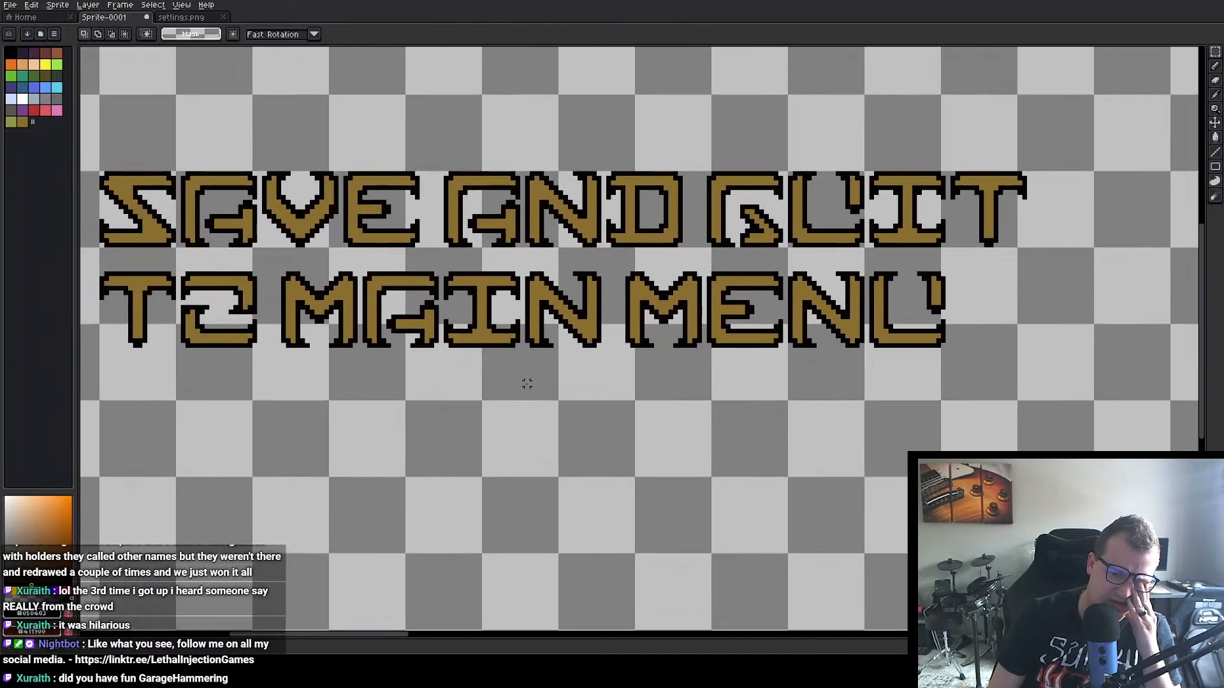
left_click_drag(311, 418, 423, 426)
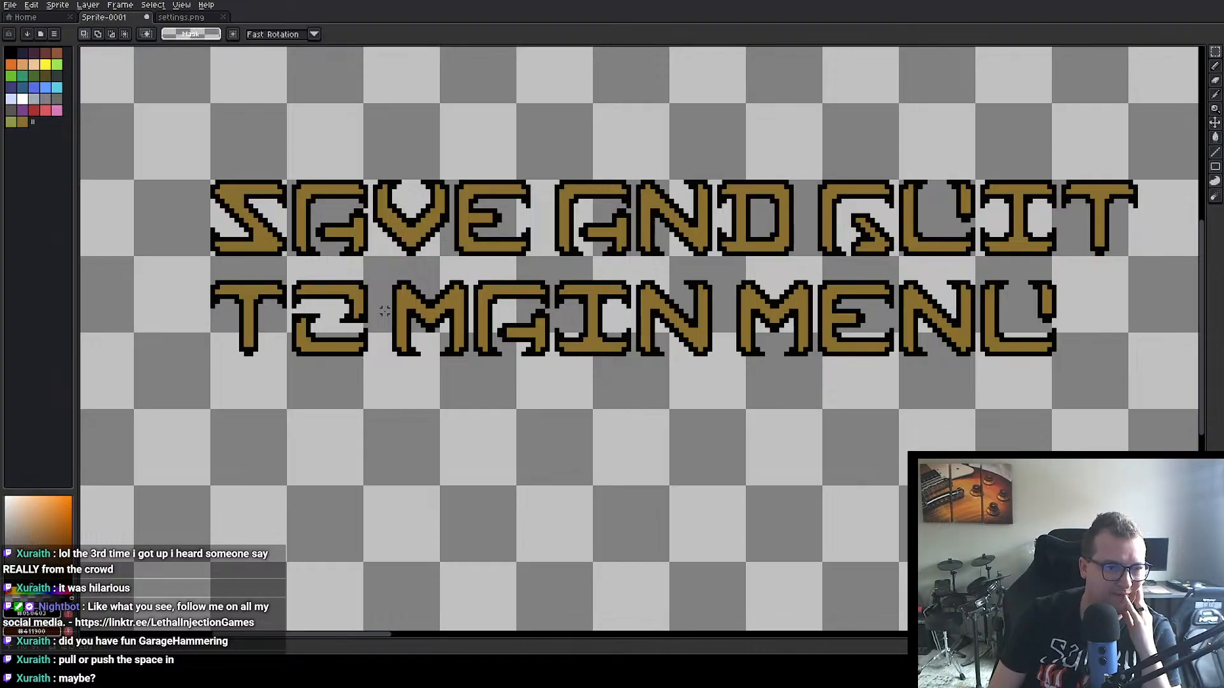
left_click_drag(687, 423, 626, 437)
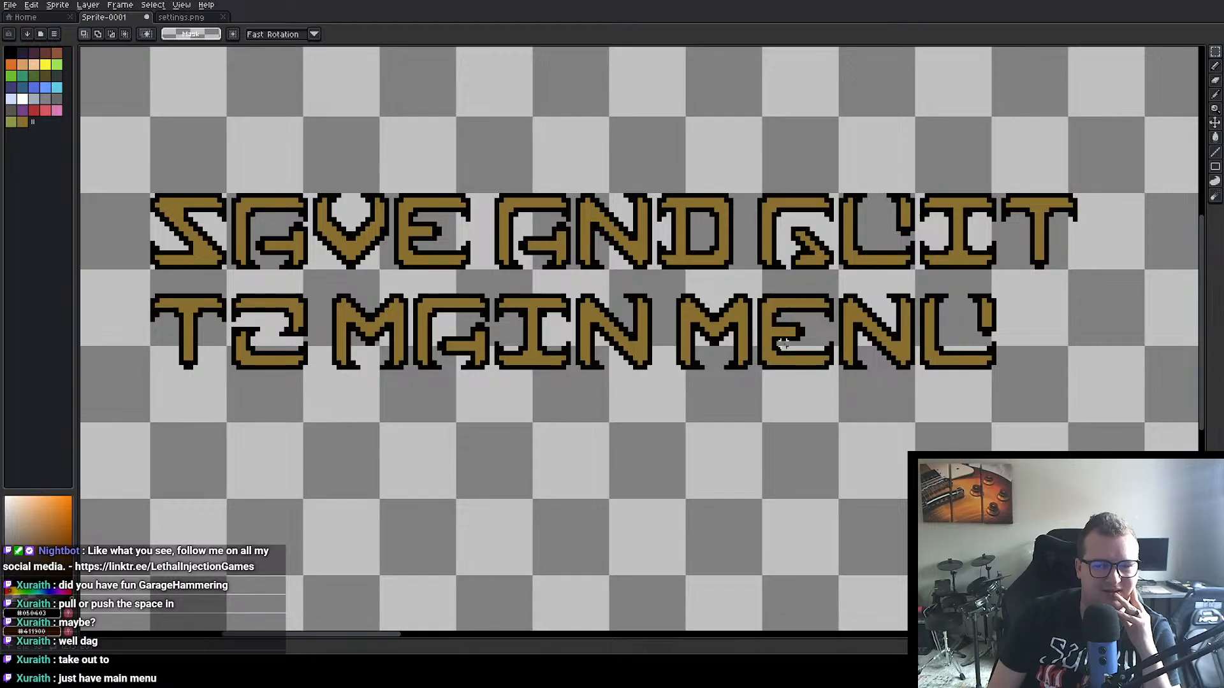
left_click_drag(649, 406, 515, 427)
Step: Move the word TO from the second line to the end of the first line, one word gap after QUIT
scroll(515, 428, "down", 3)
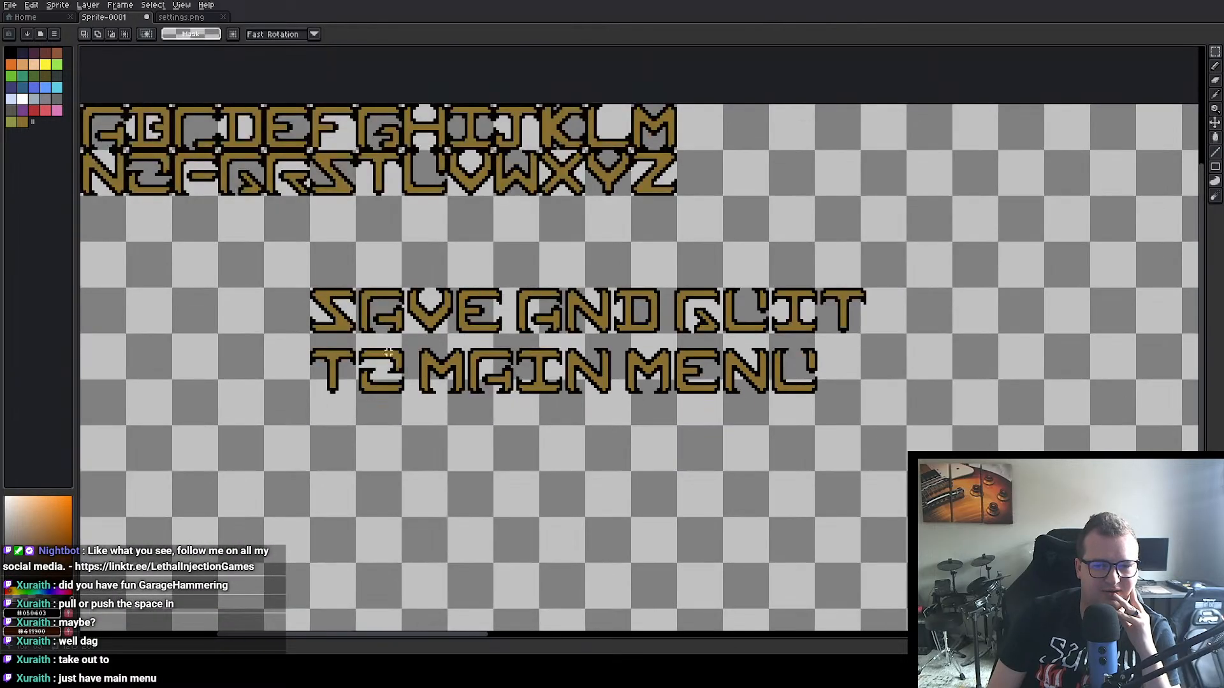
left_click_drag(311, 350, 931, 325)
key("Return")
Step: Move the words MAIN MENU left so the second line starts directly beneath the S of SAVE
left_click_drag(397, 337, 839, 426)
left_click_drag(787, 382, 675, 385)
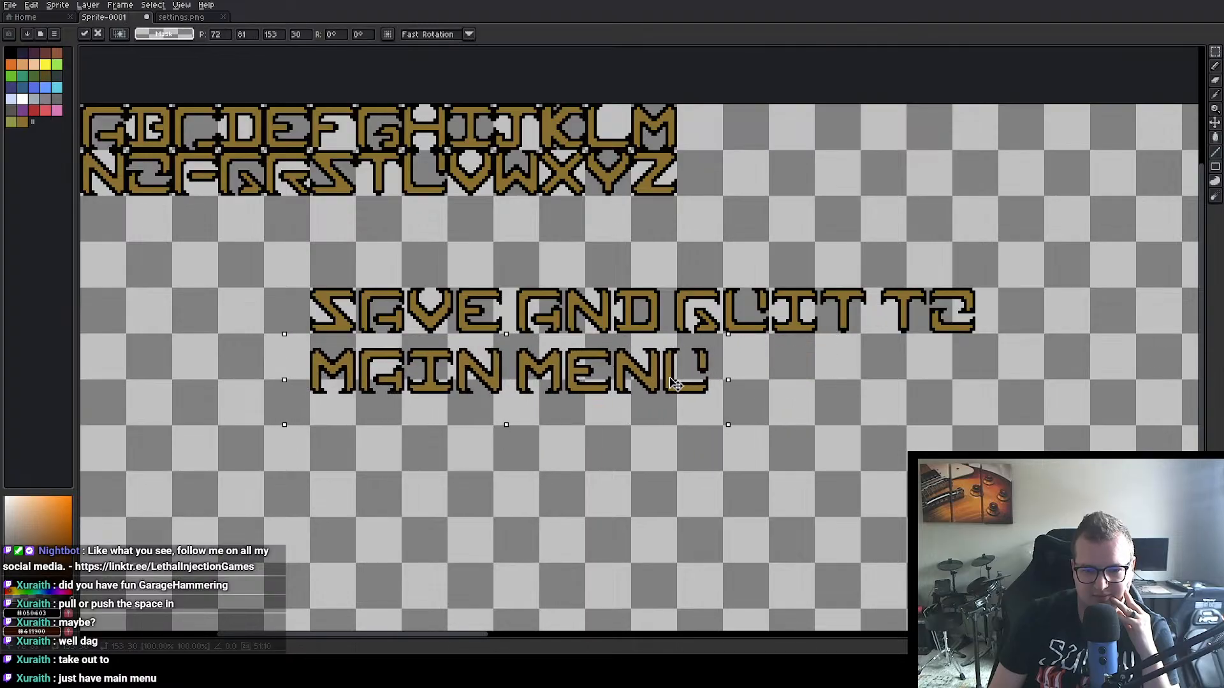
left_click(843, 428)
Step: Measure the horizontal gap between the end of MENU and the end of TO with a rectangular selection
scroll(853, 399, "up", 2)
left_click_drag(801, 372, 618, 403)
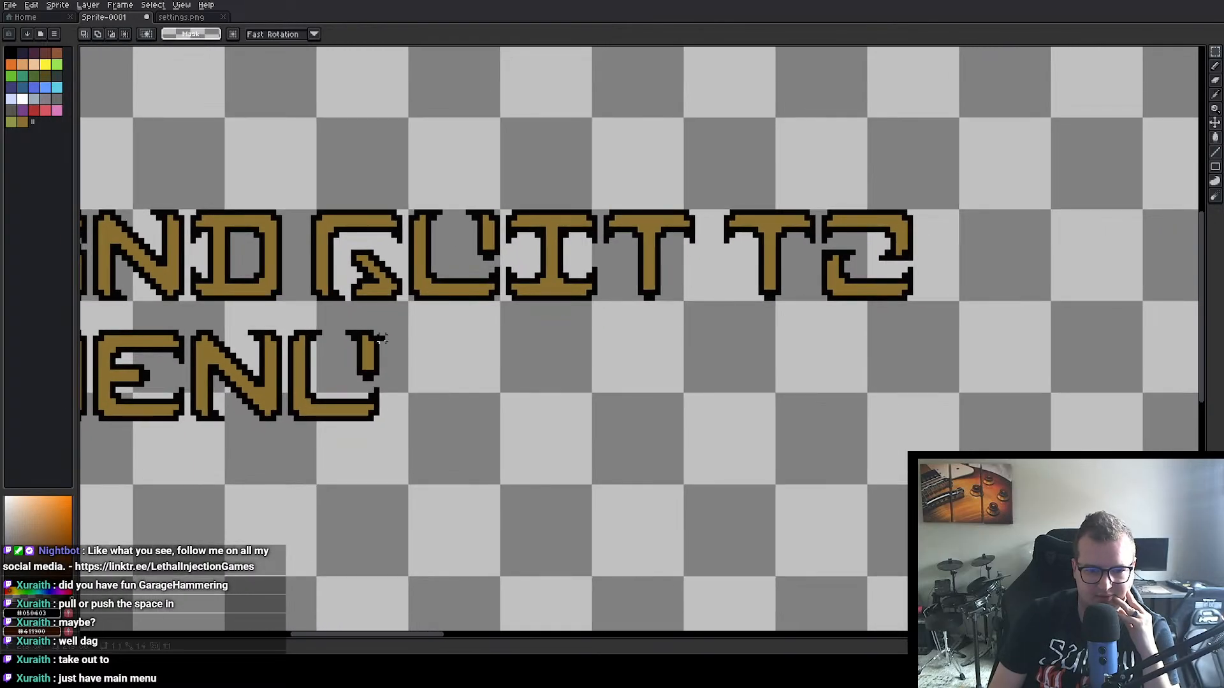
left_click_drag(381, 339, 916, 305)
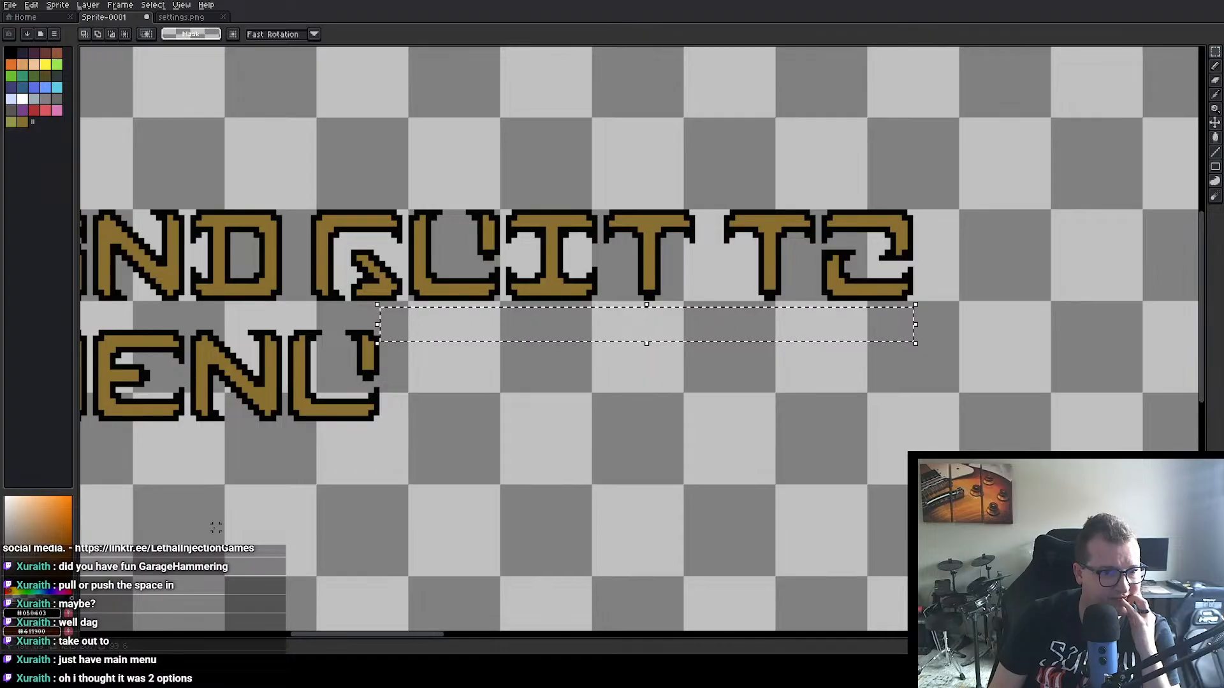
scroll(325, 433, "down", 3)
scroll(326, 432, "up", 1)
left_click_drag(325, 438, 475, 429)
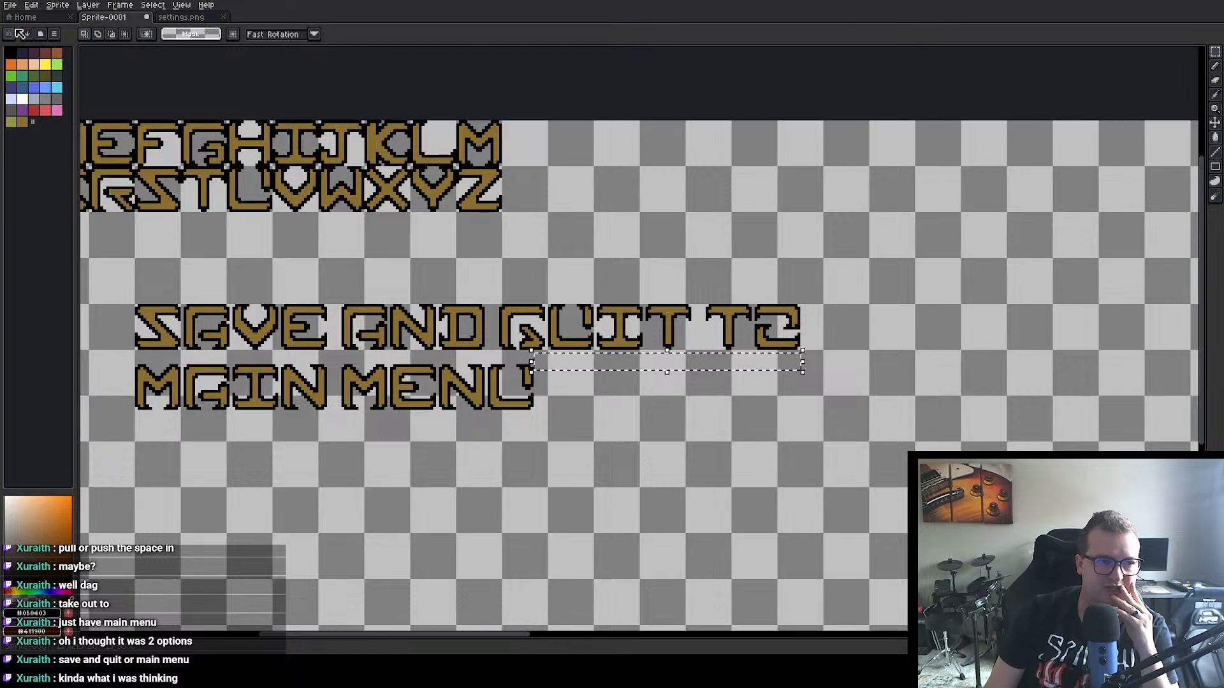
Step: Switch to Unity, search the project assets for "Level" and open the Level_MainMenu scene
left_click(22, 18)
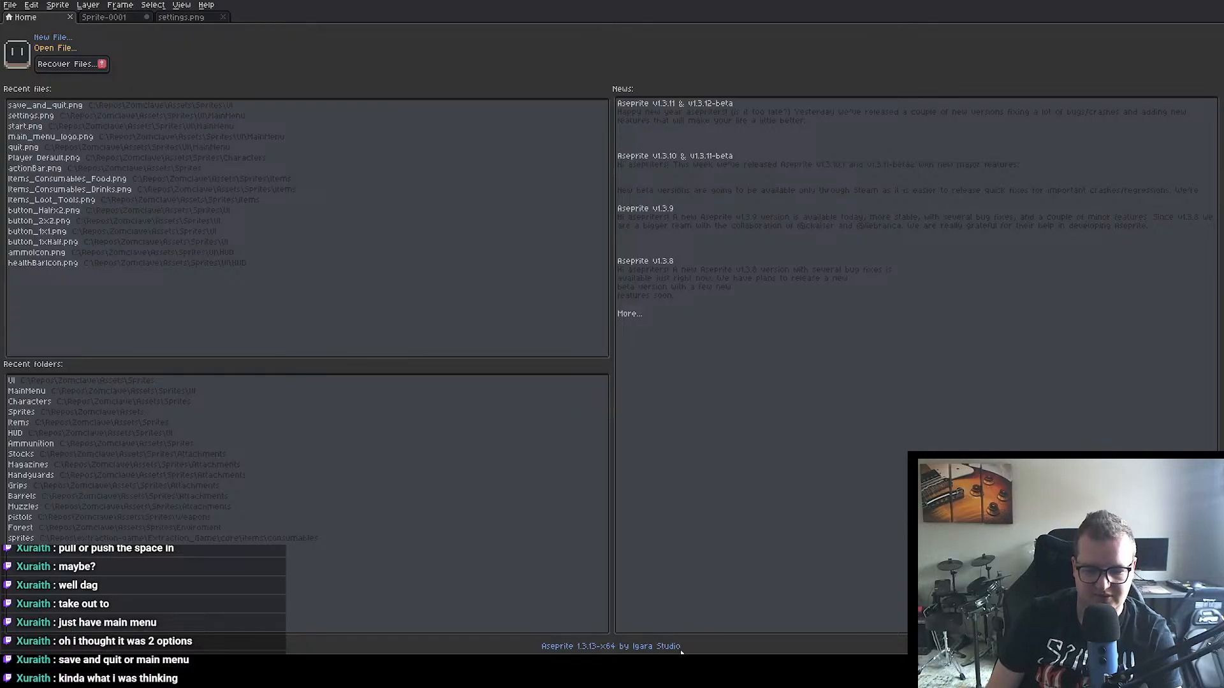
key("alt+Tab")
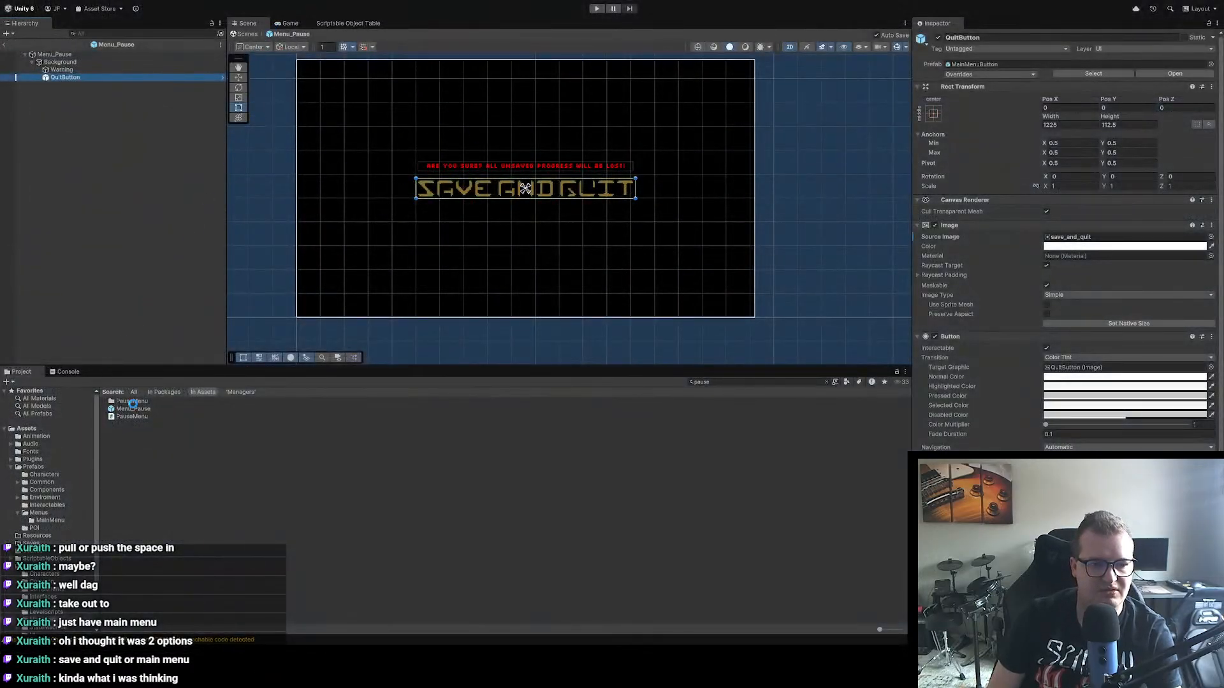
left_click(728, 381)
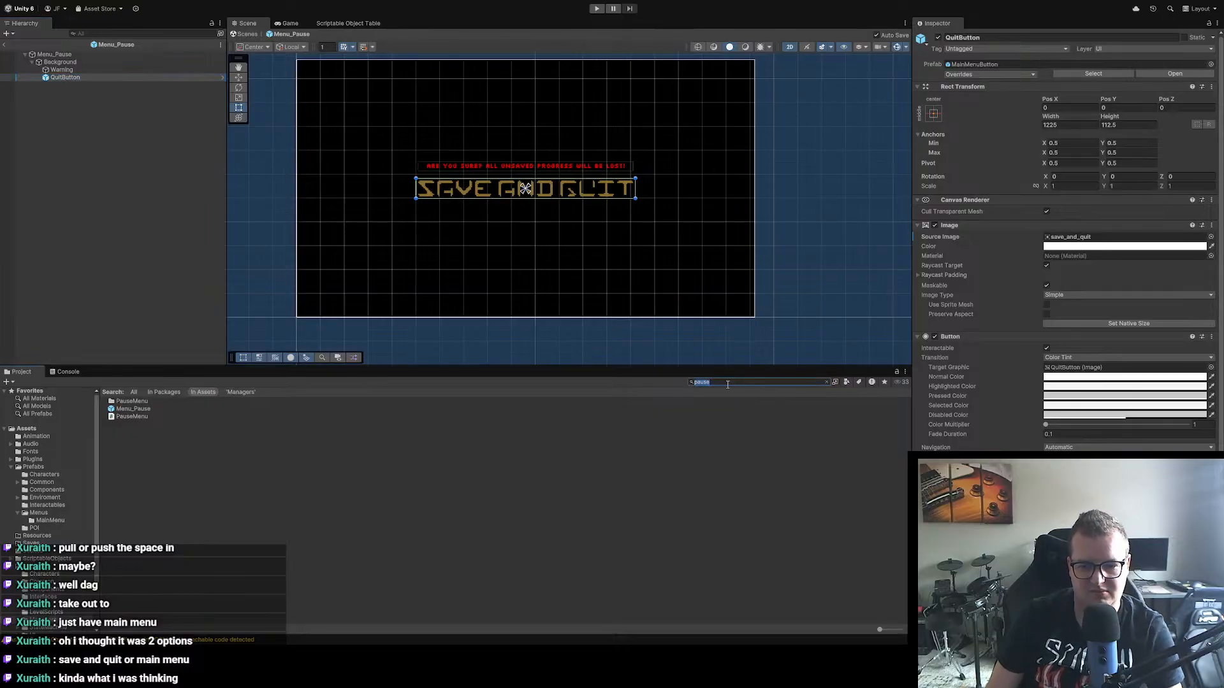
type("Level")
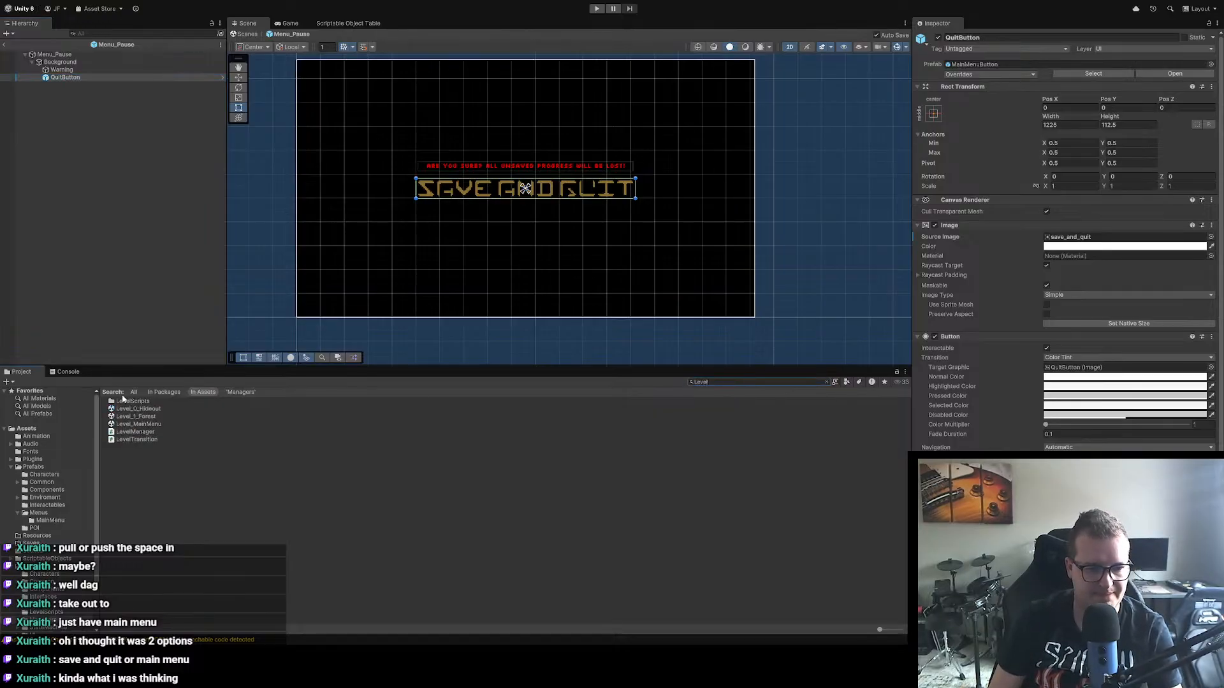
left_click(159, 424)
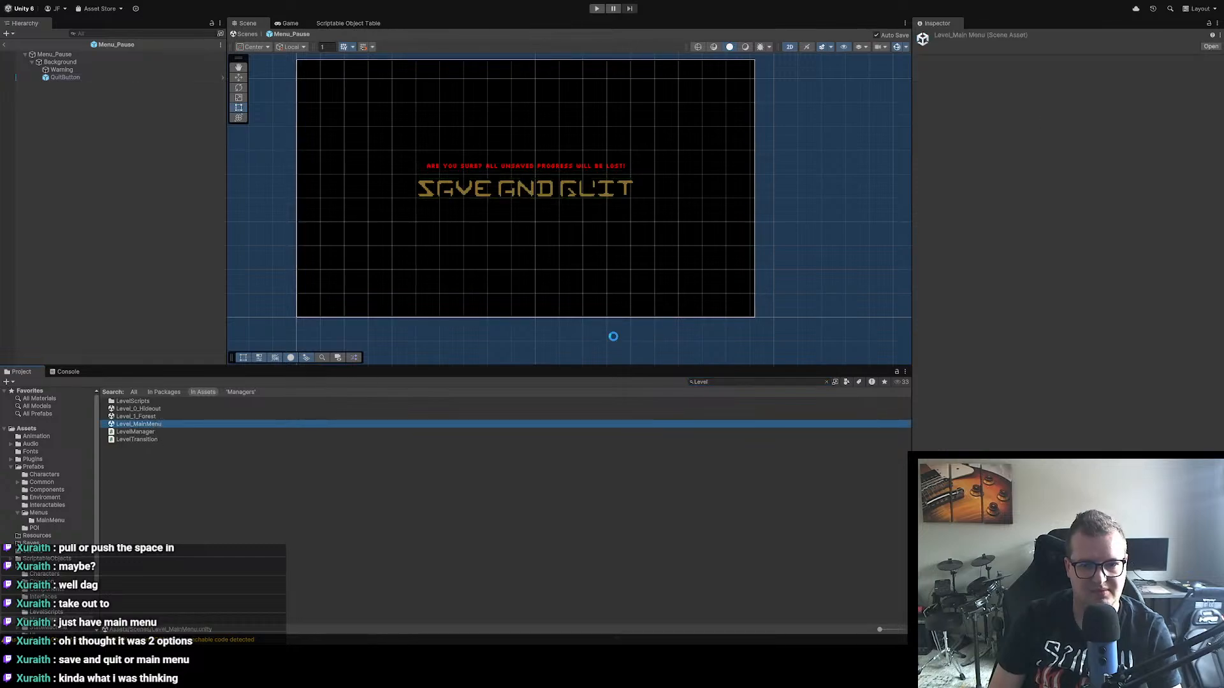
Step: Check the layout of the main menu scene and run it in play mode
scroll(568, 249, "up", 4)
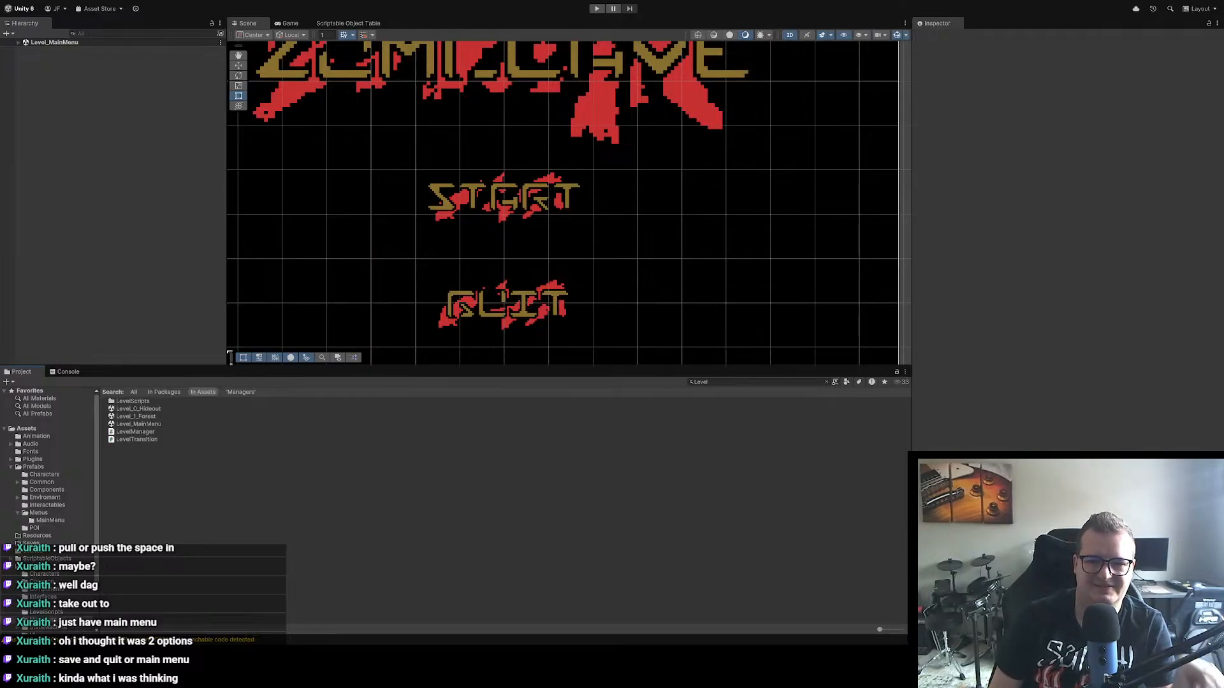
scroll(538, 240, "down", 5)
scroll(516, 242, "down", 1)
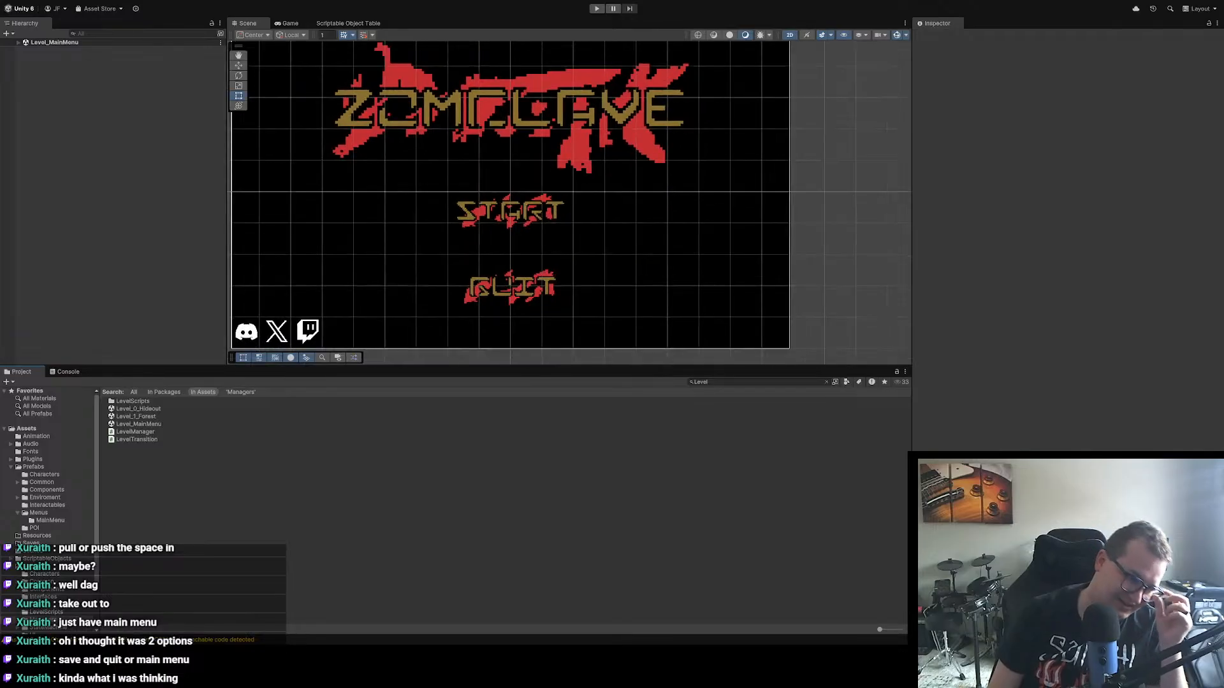
left_click(596, 8)
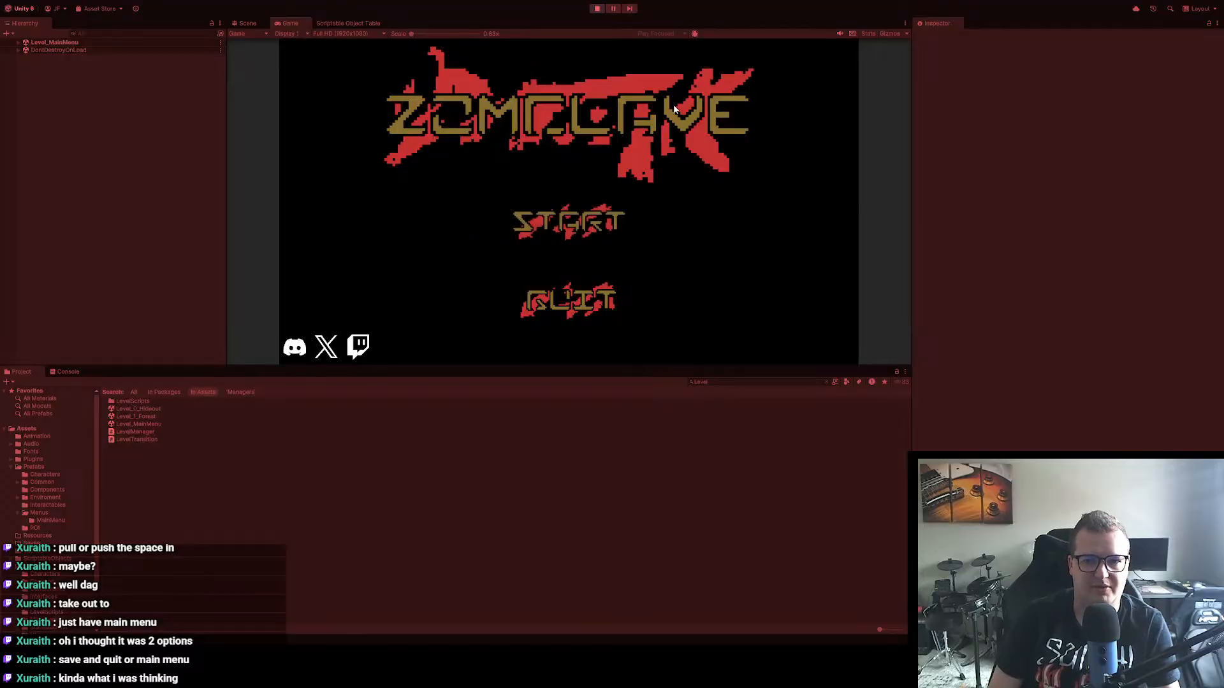
Step: Stop the main menu's play mode and switch to Aseprite's Sprite-0001 lettering canvas with the alphabet in view
left_click(596, 8)
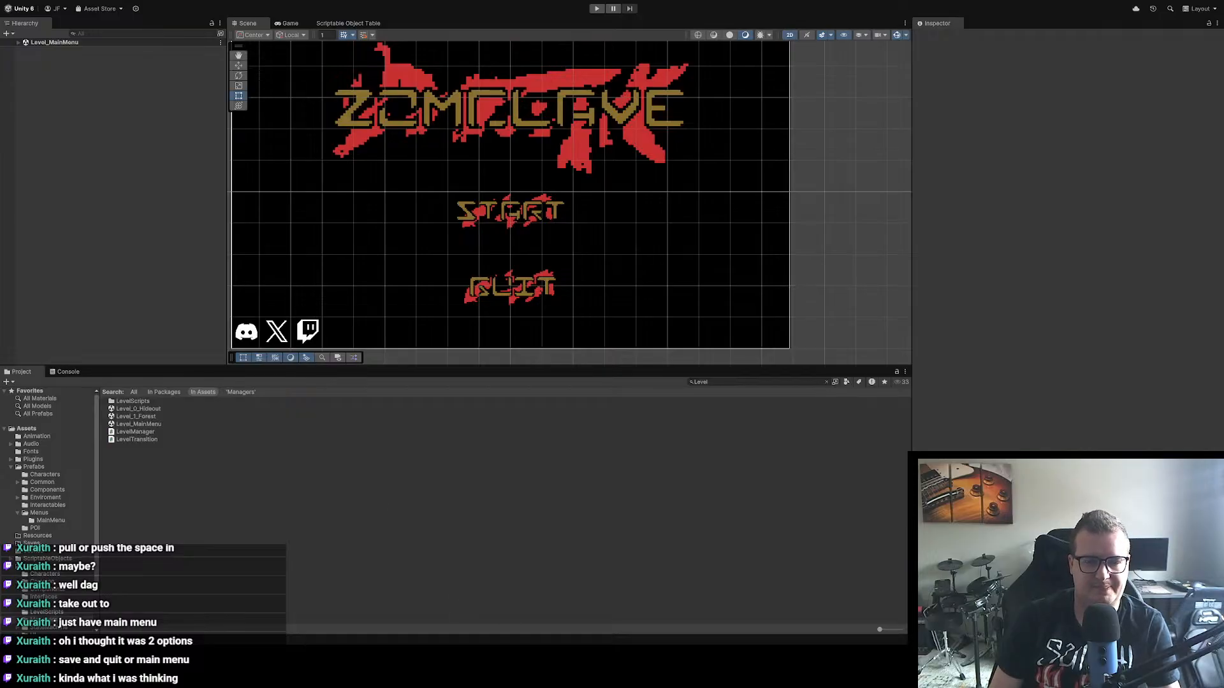
key("alt+Tab")
left_click(123, 18)
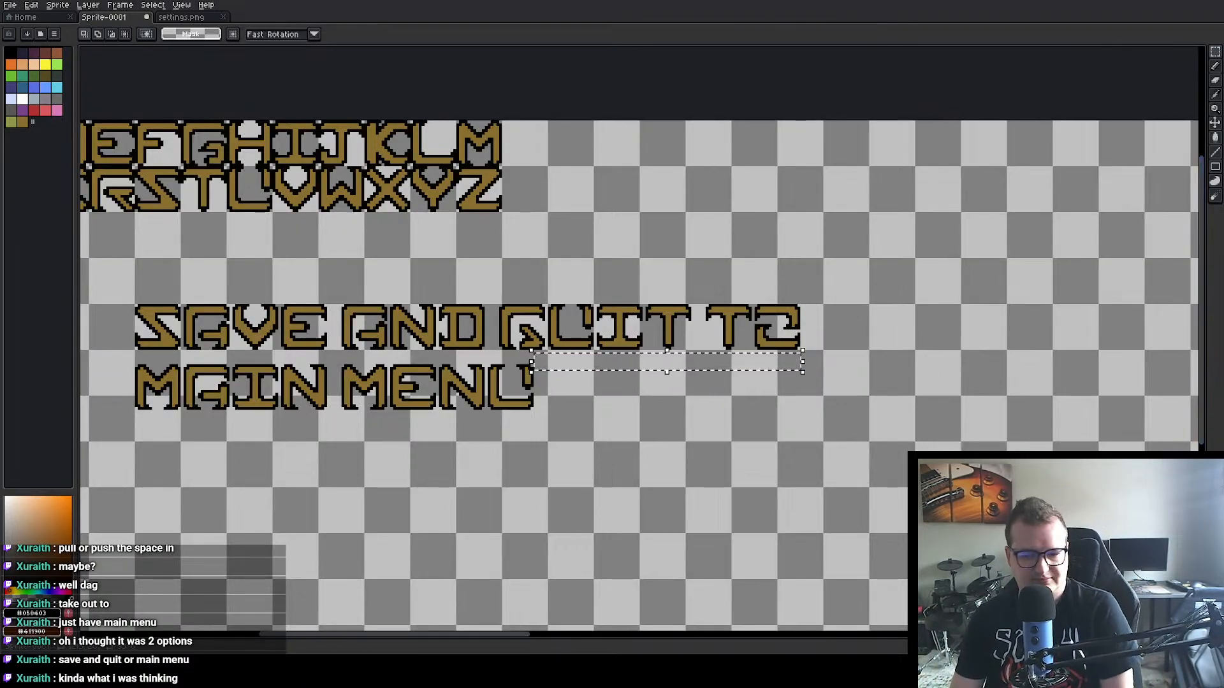
left_click_drag(306, 328, 510, 320)
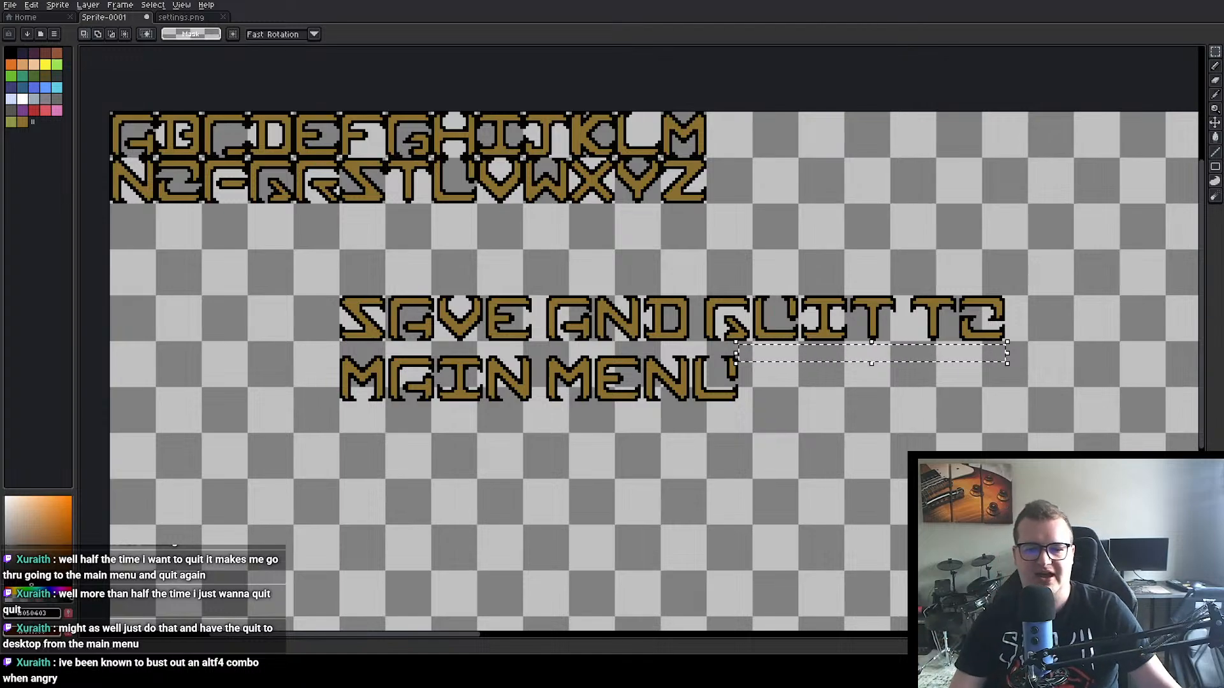
Step: Delete the word TO and the whole MAIN MENU line, keeping only SAVE AND QUIT below the alphabet
left_click(848, 440)
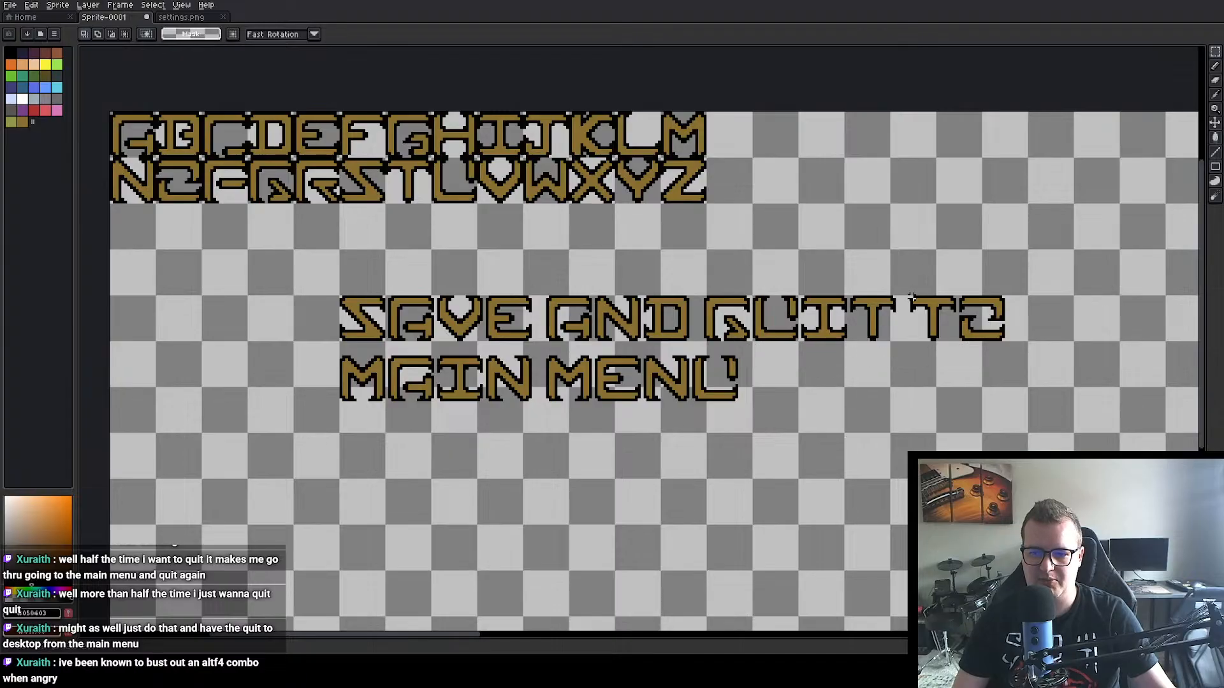
left_click_drag(912, 297, 1016, 346)
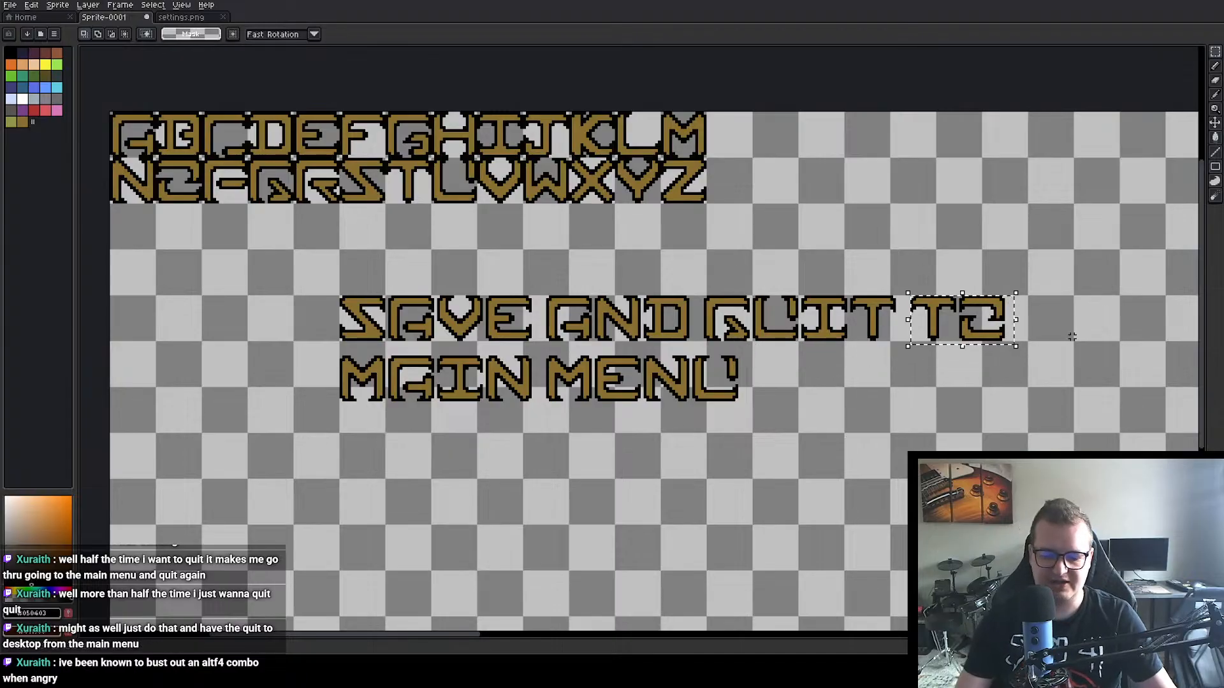
key("Delete")
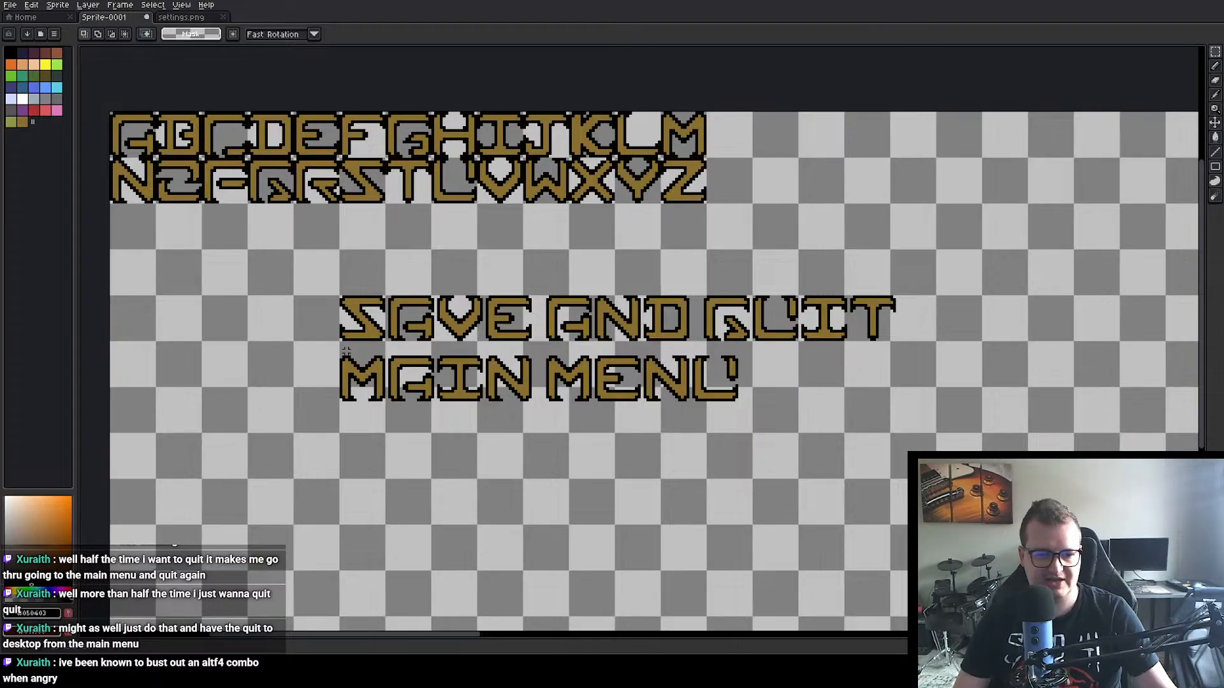
left_click_drag(334, 348, 743, 409)
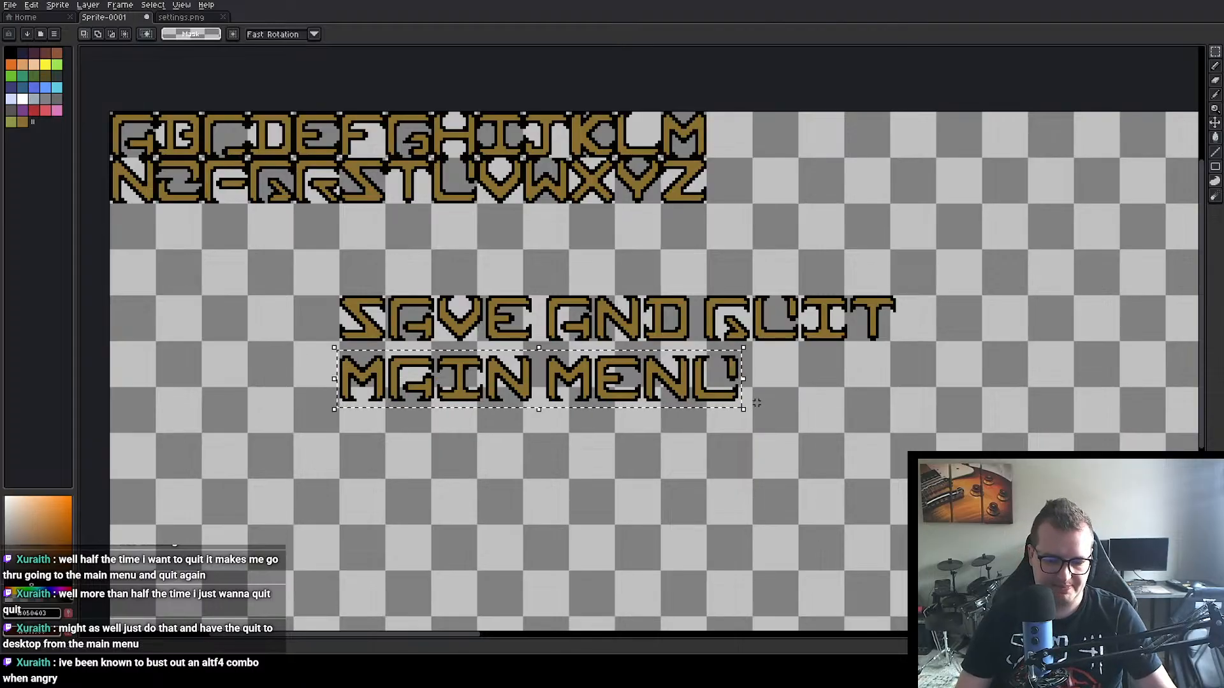
key("Delete")
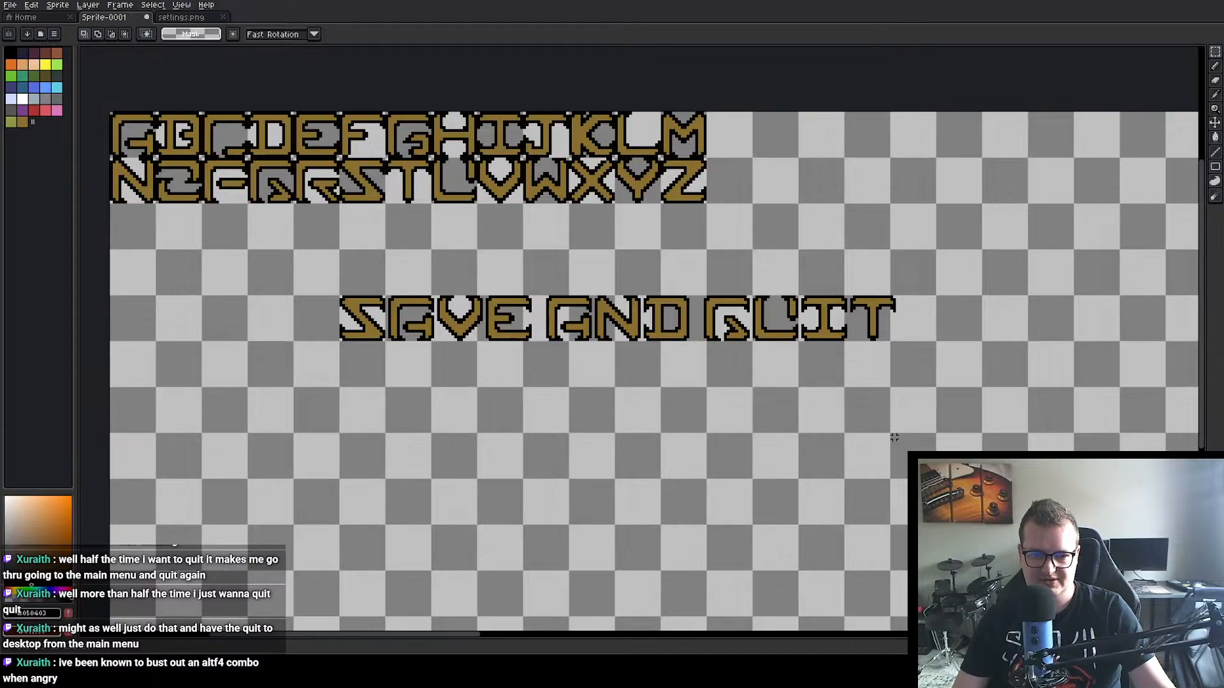
left_click_drag(704, 296, 900, 343)
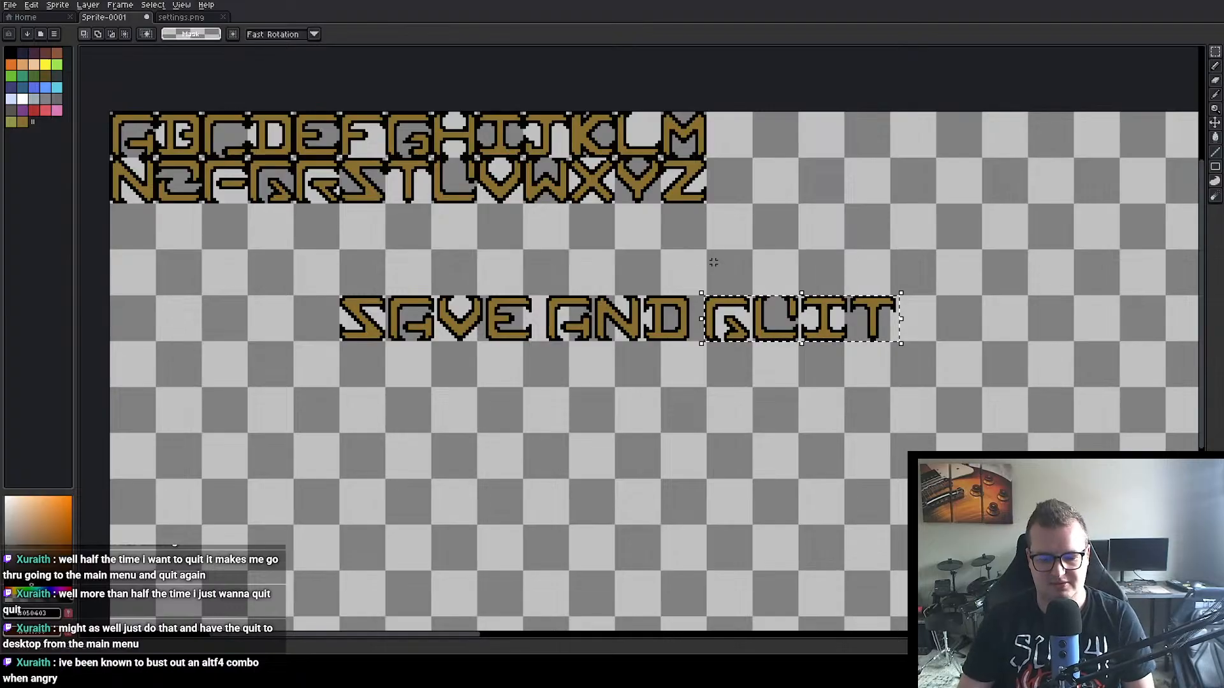
left_click(665, 441)
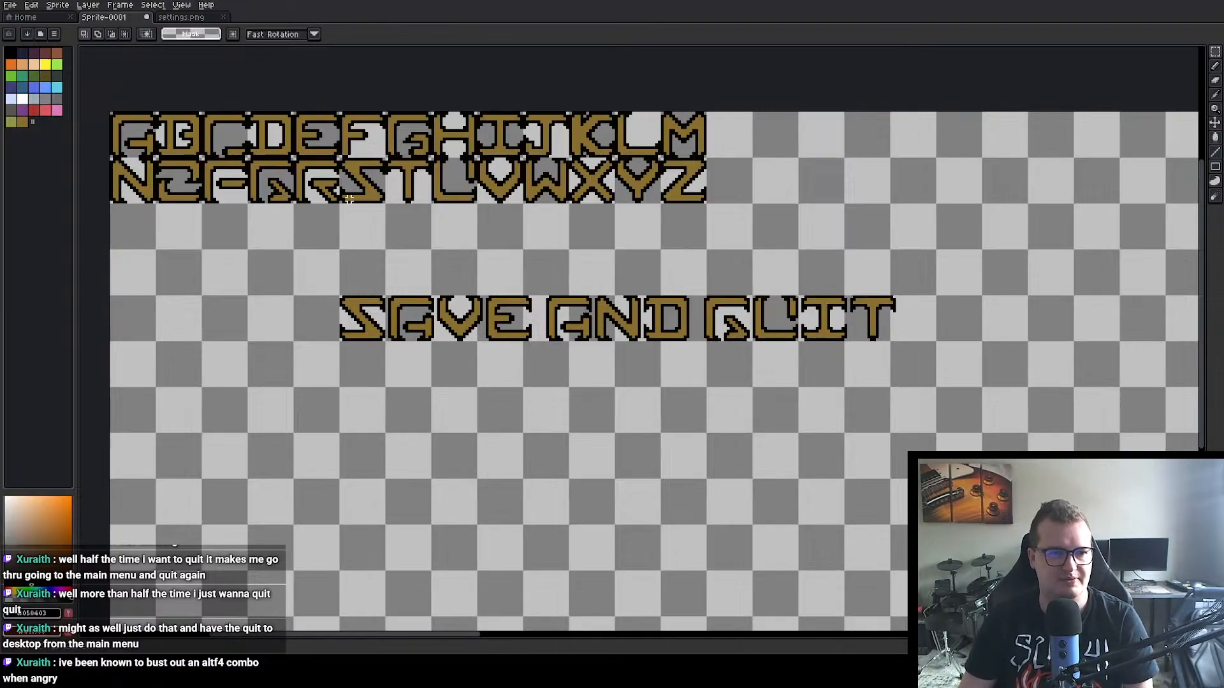
Step: Start a new line beneath SAVE AND QUIT with copies of the alphabet's A at 80, 96 and B at 97, 96
left_click_drag(108, 110, 159, 159)
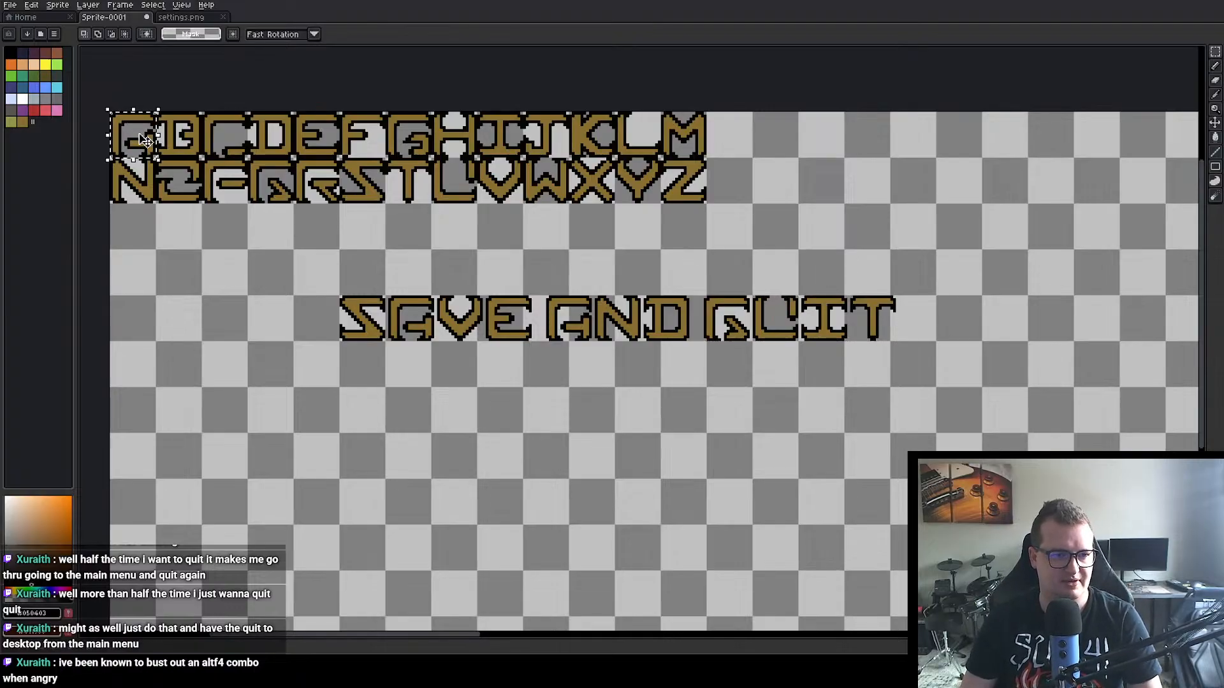
key("ctrl+c")
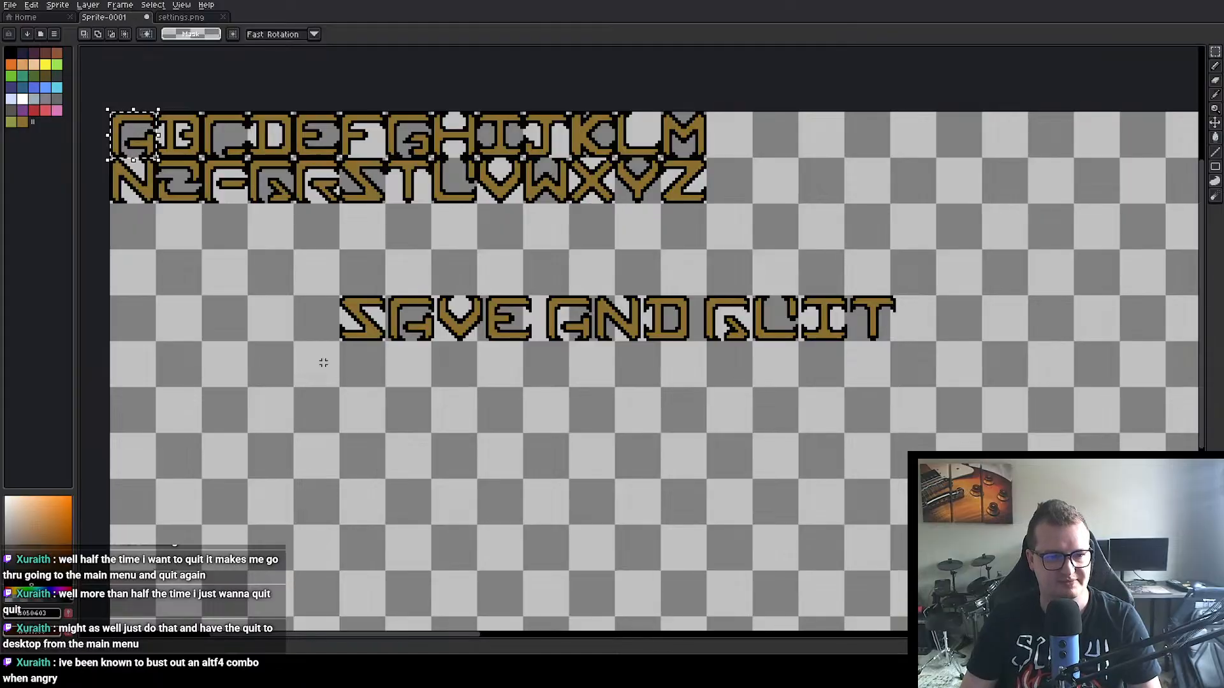
key("ctrl+v")
left_click_drag(122, 138, 357, 419)
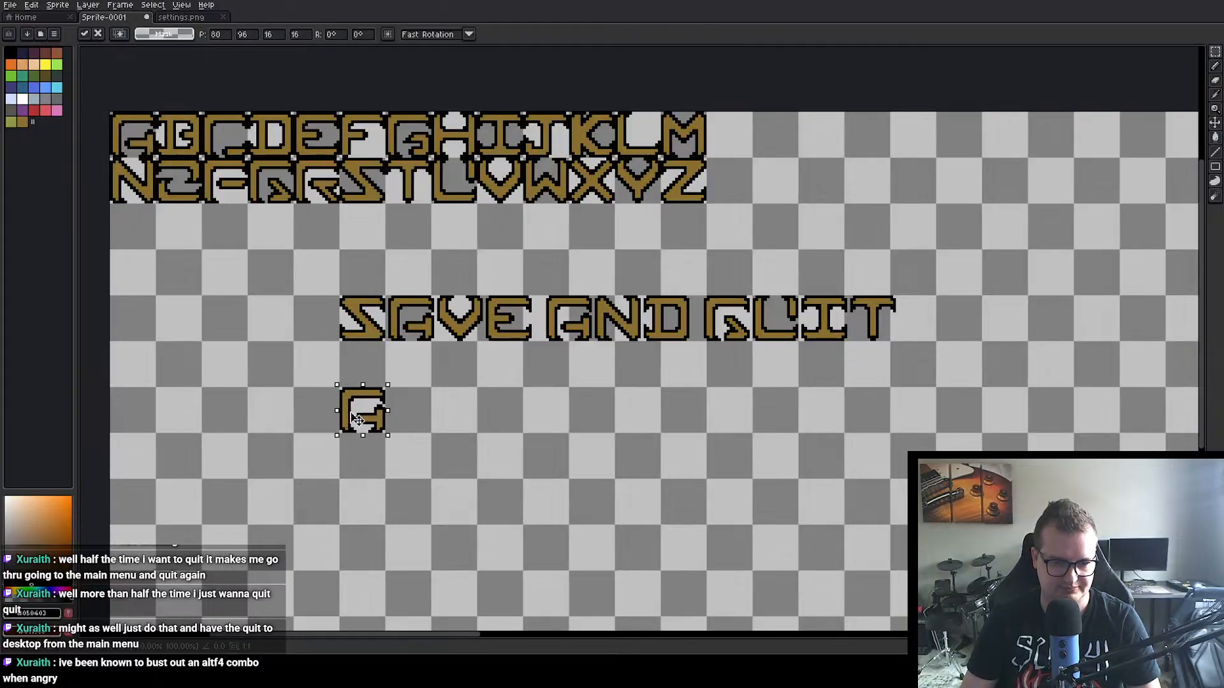
double_click(186, 129)
key("ctrl+c")
key("ctrl+v")
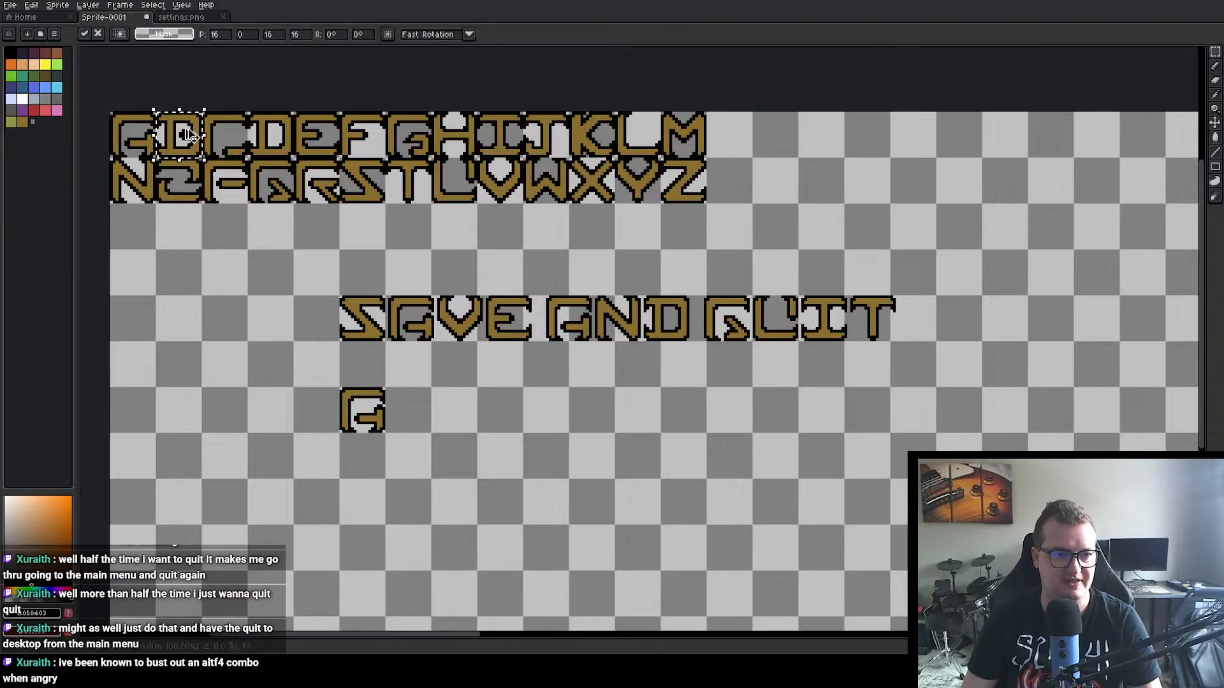
left_click_drag(190, 134, 420, 408)
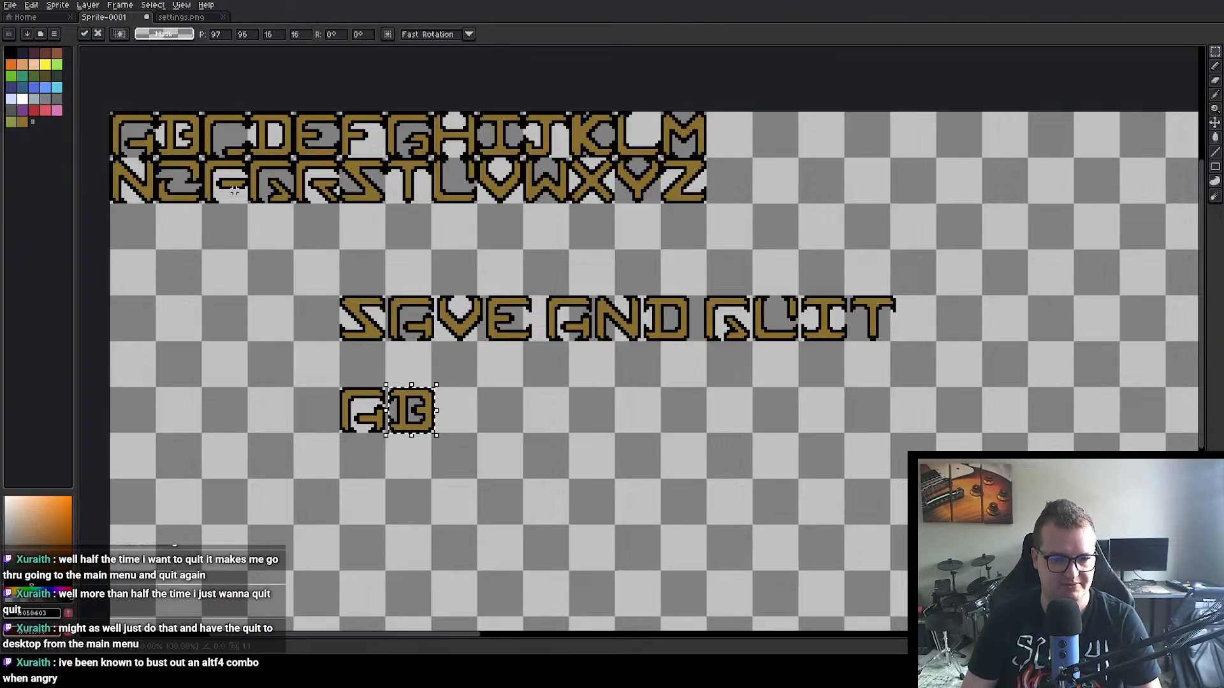
Step: Extend the new line with copies of the letters A at 114, 96 and N at 131, 96
left_click(137, 129)
double_click(137, 129)
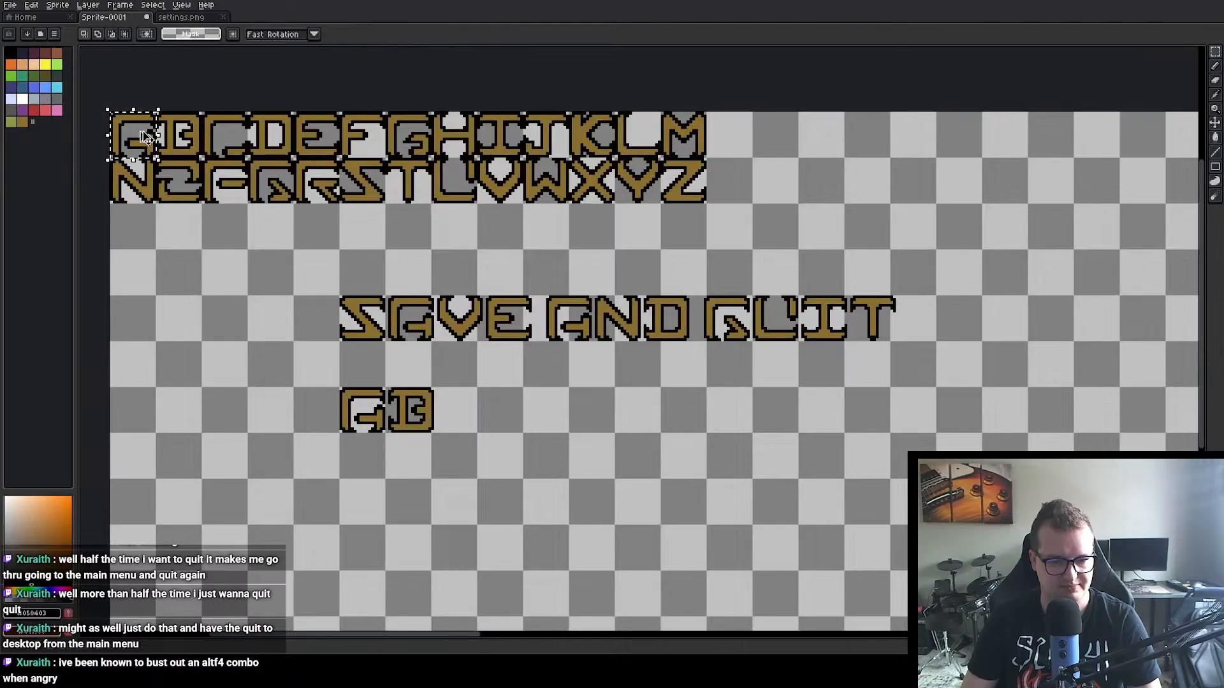
key("ctrl+c")
key("ctrl+v")
left_click_drag(137, 130, 470, 408)
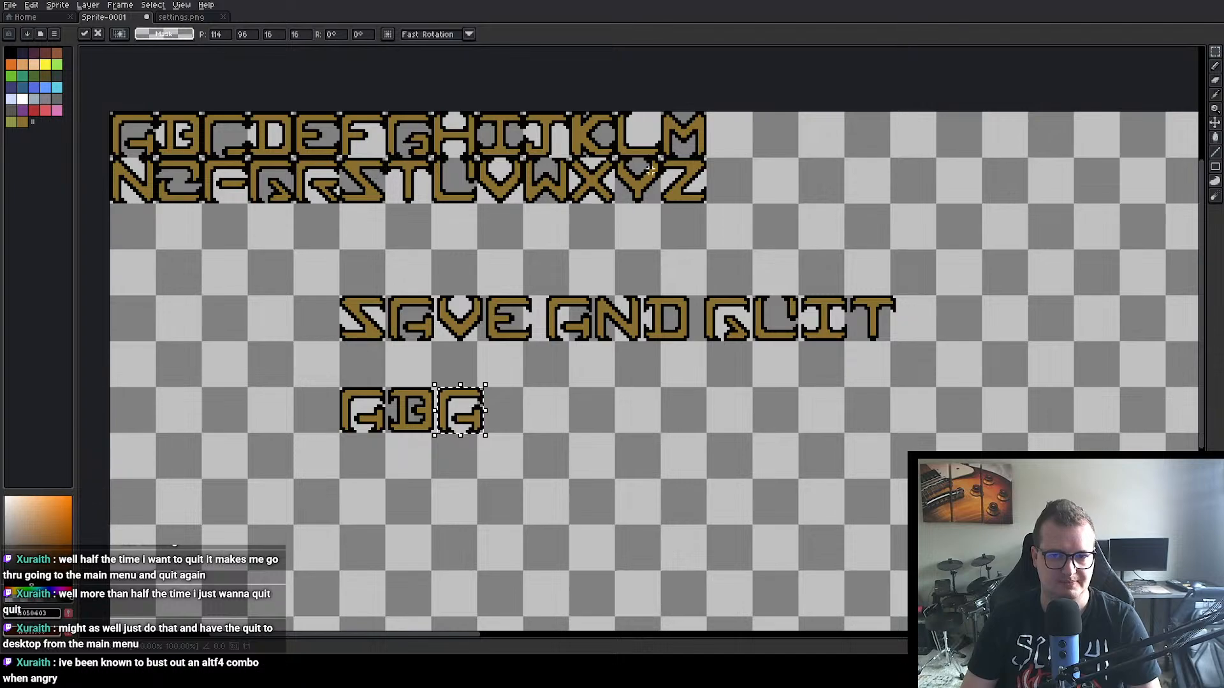
double_click(133, 193)
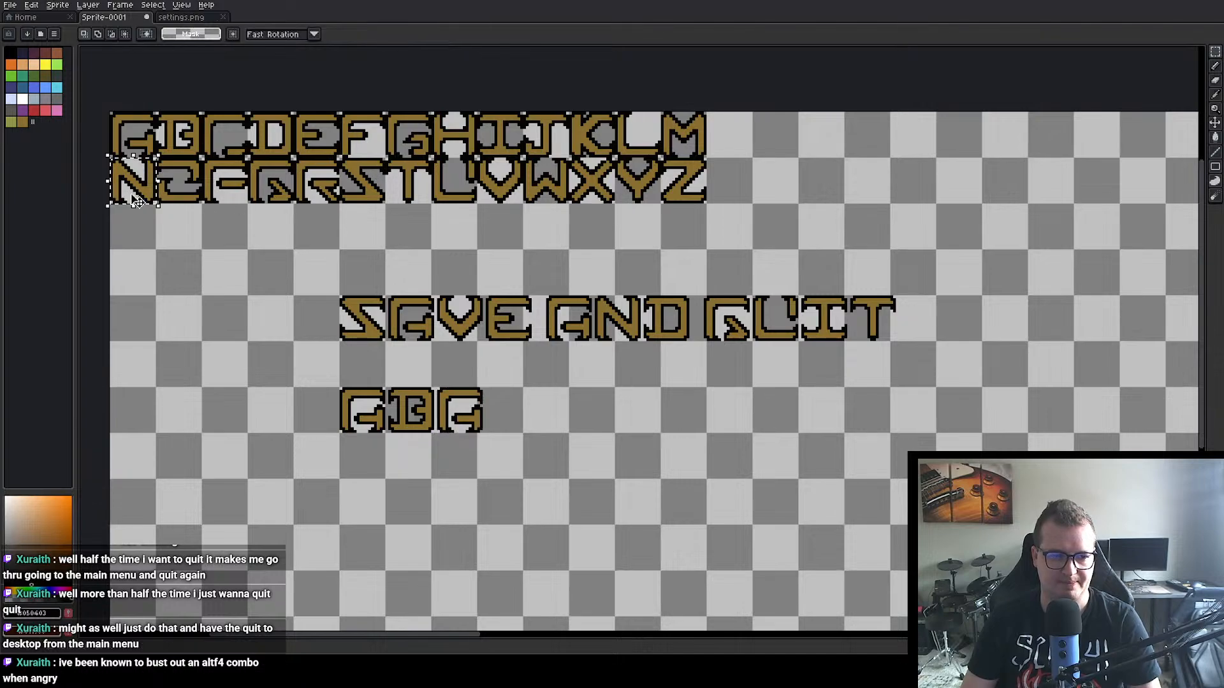
key("ctrl+c")
key("ctrl+v")
left_click_drag(127, 188, 502, 413)
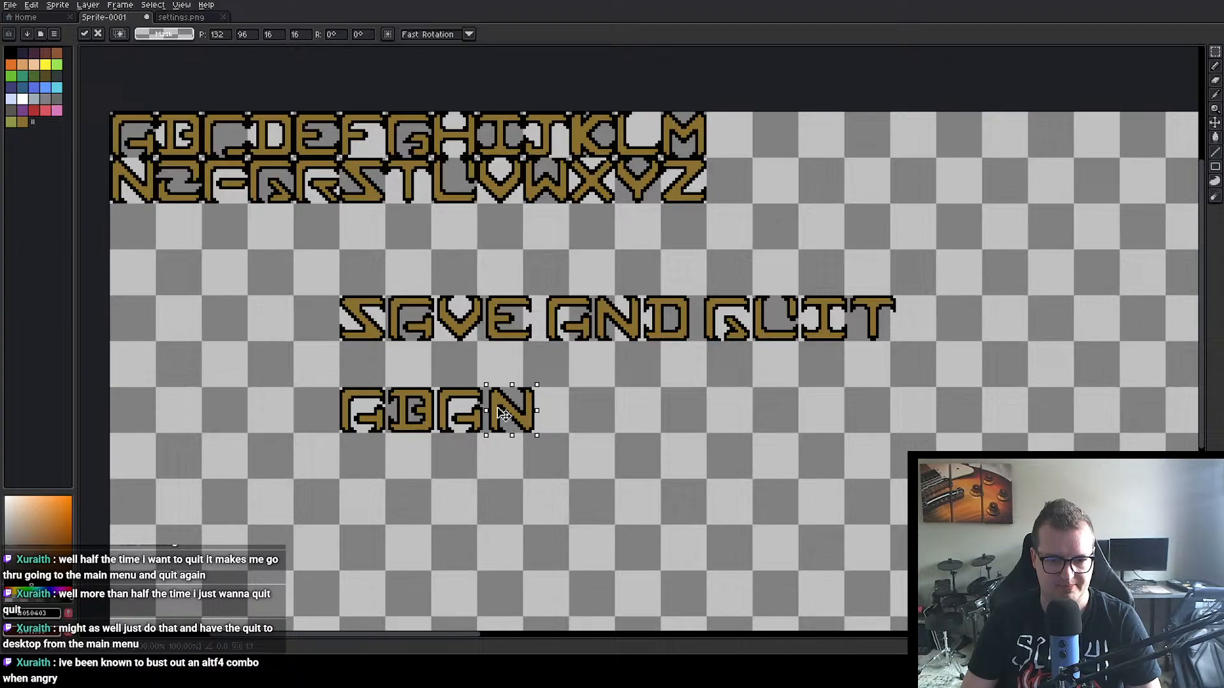
key("Return")
Step: Place copies of the letters D at 148, 96 and O at 165, 96 after ABAN
double_click(283, 141)
key("ctrl+c")
key("ctrl+v")
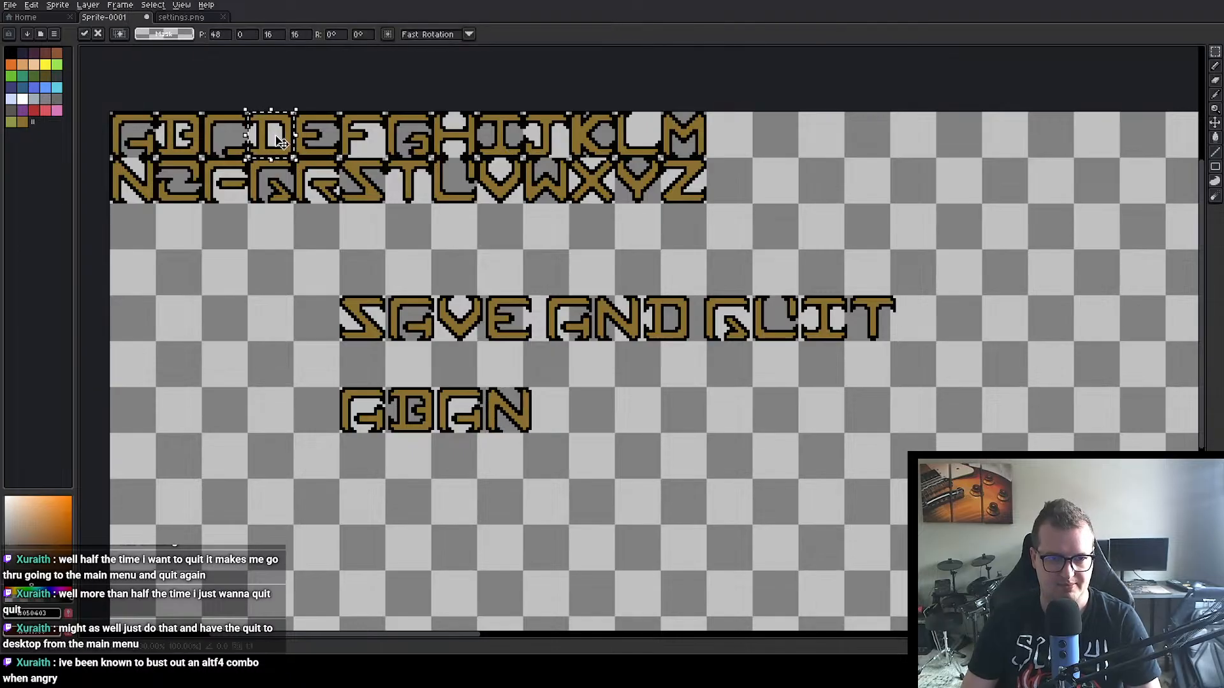
left_click_drag(282, 142, 567, 417)
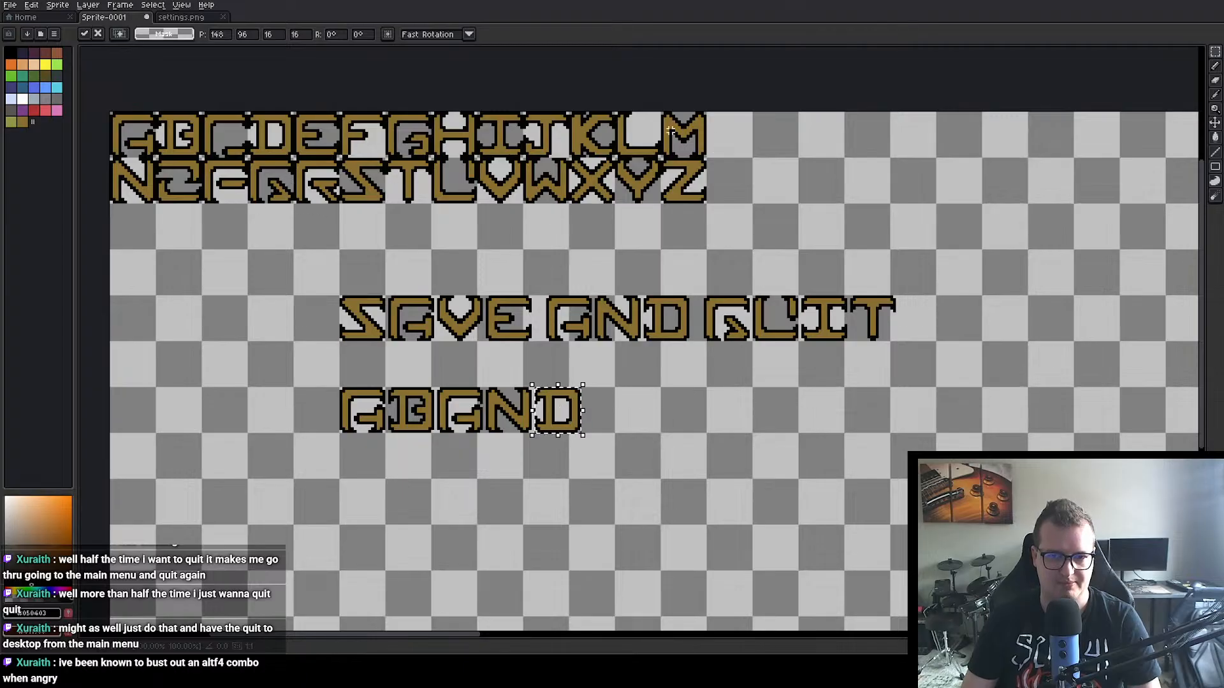
double_click(181, 183)
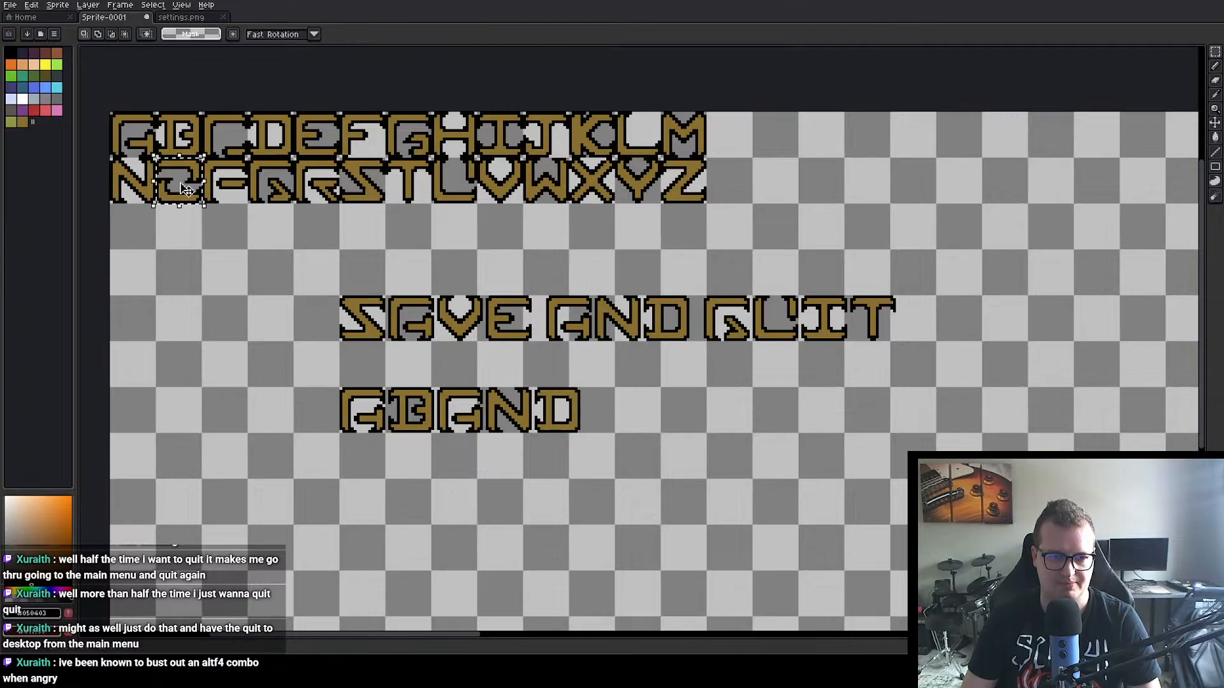
key("ctrl+c")
key("ctrl+v")
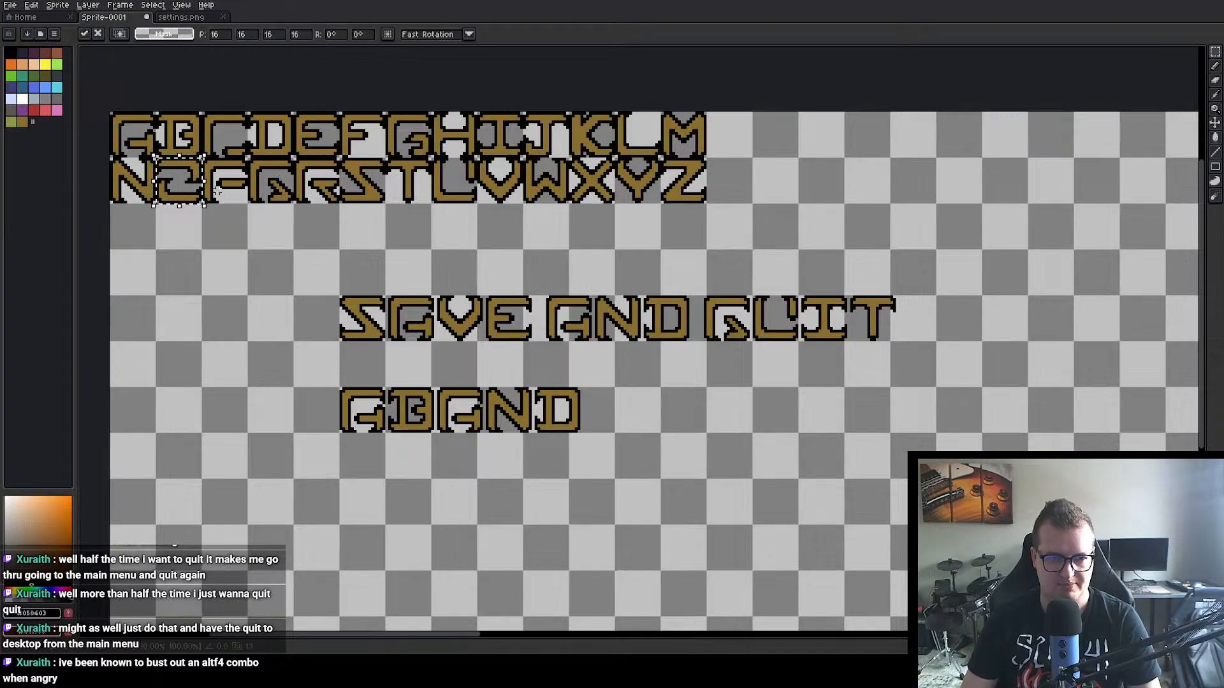
left_click_drag(181, 183, 613, 415)
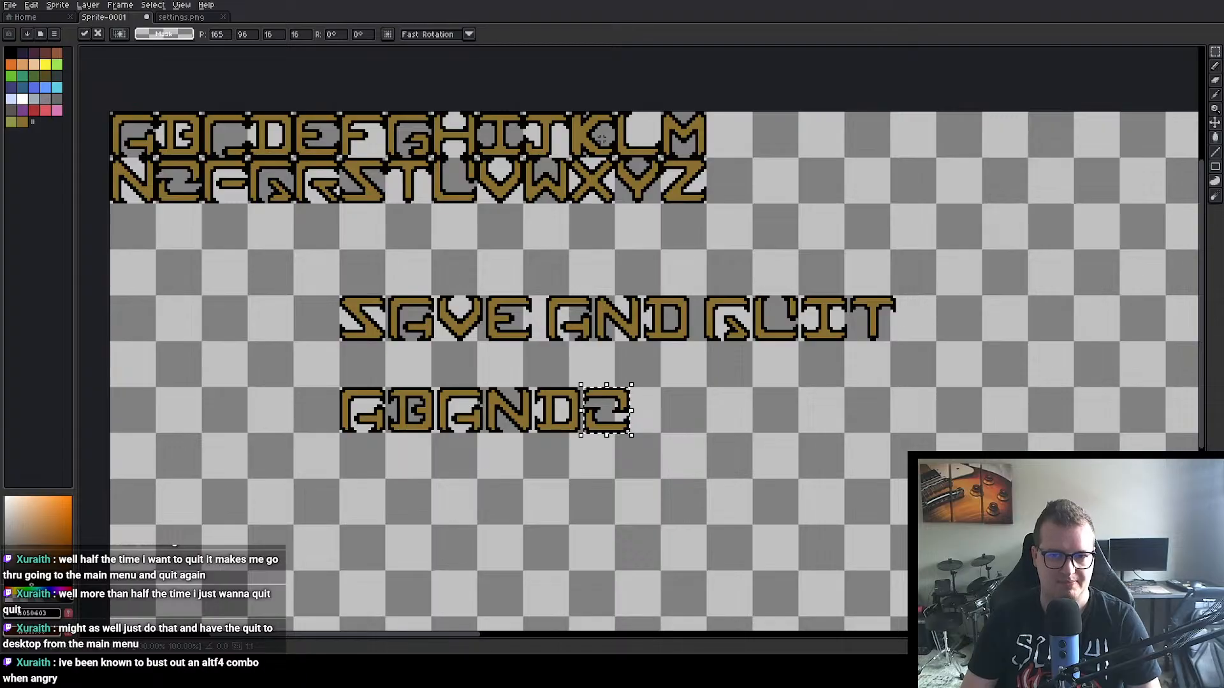
Step: Complete the word ABANDON with a copy of the alphabet's N and clear the selection
double_click(131, 194)
key("ctrl+c")
key("ctrl+v")
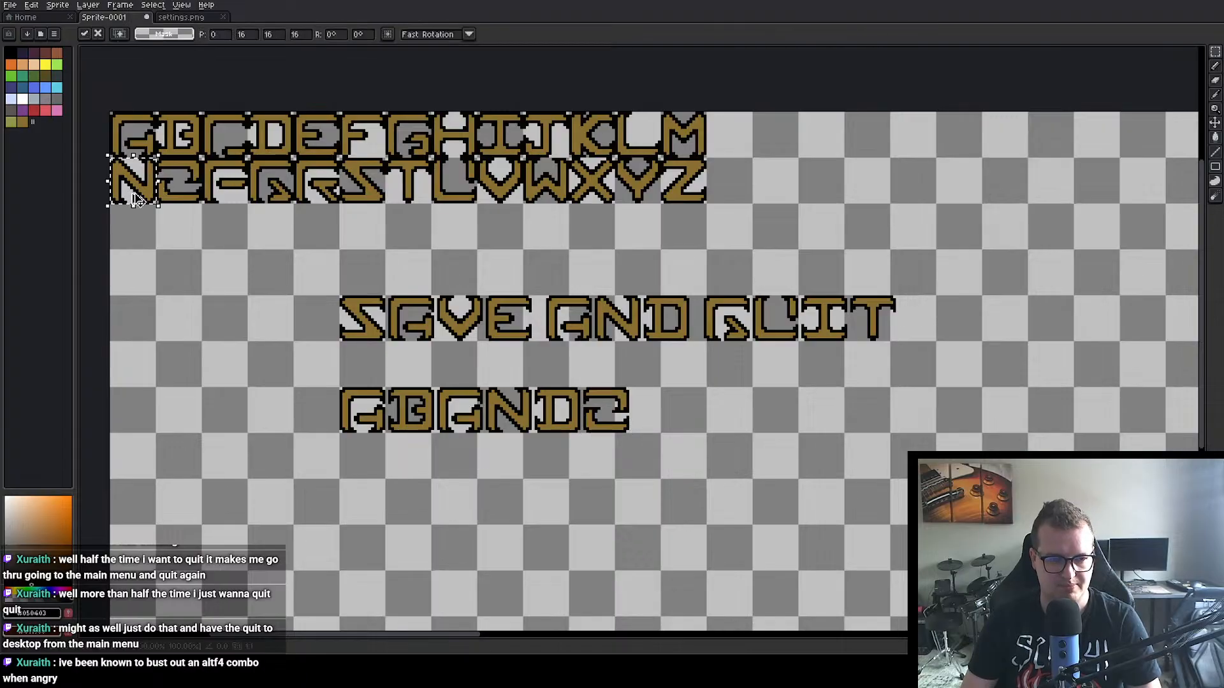
left_click_drag(128, 184, 649, 414)
left_click(645, 463)
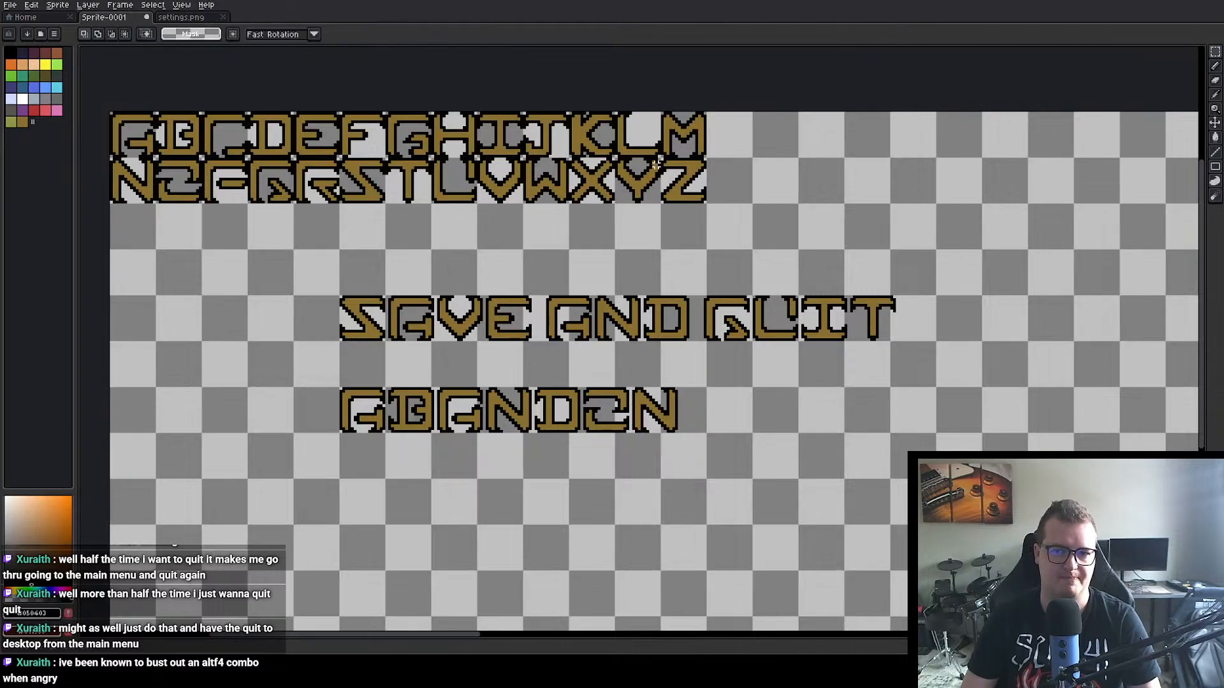
Step: Begin a second word after ABANDON with copies of the letters M at 203, 96 and I at 220, 96
double_click(684, 134)
key("ctrl+c")
key("ctrl+v")
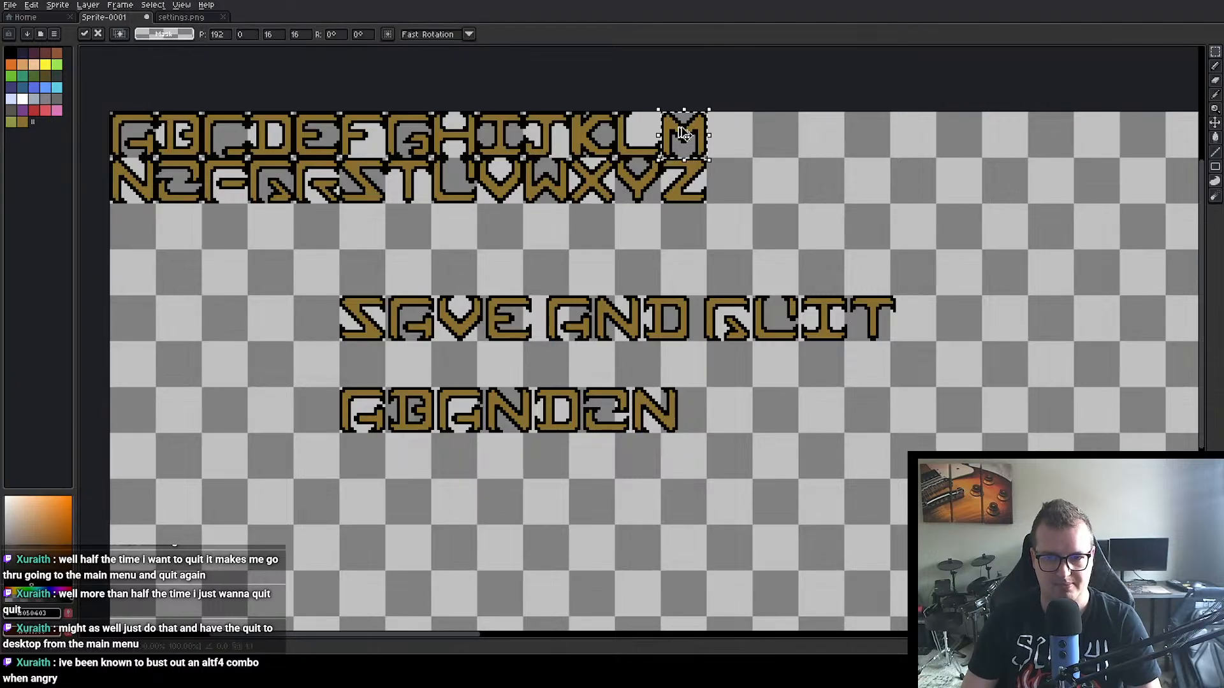
left_click_drag(684, 133, 716, 407)
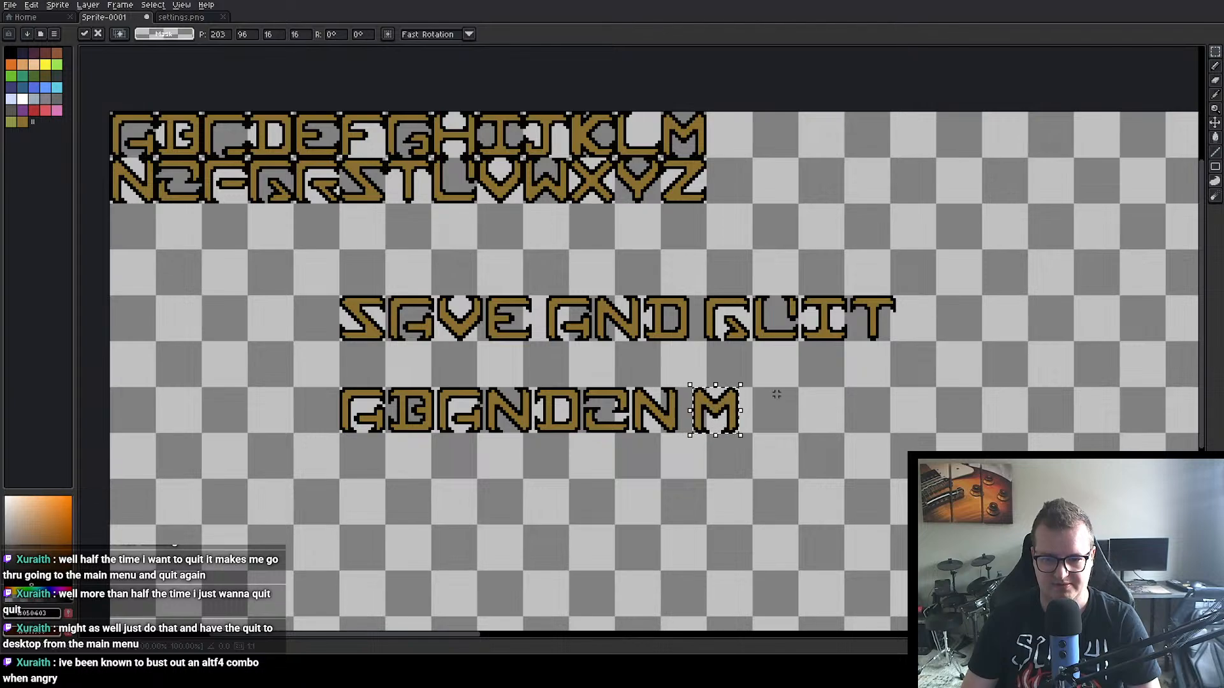
key("ctrl+d")
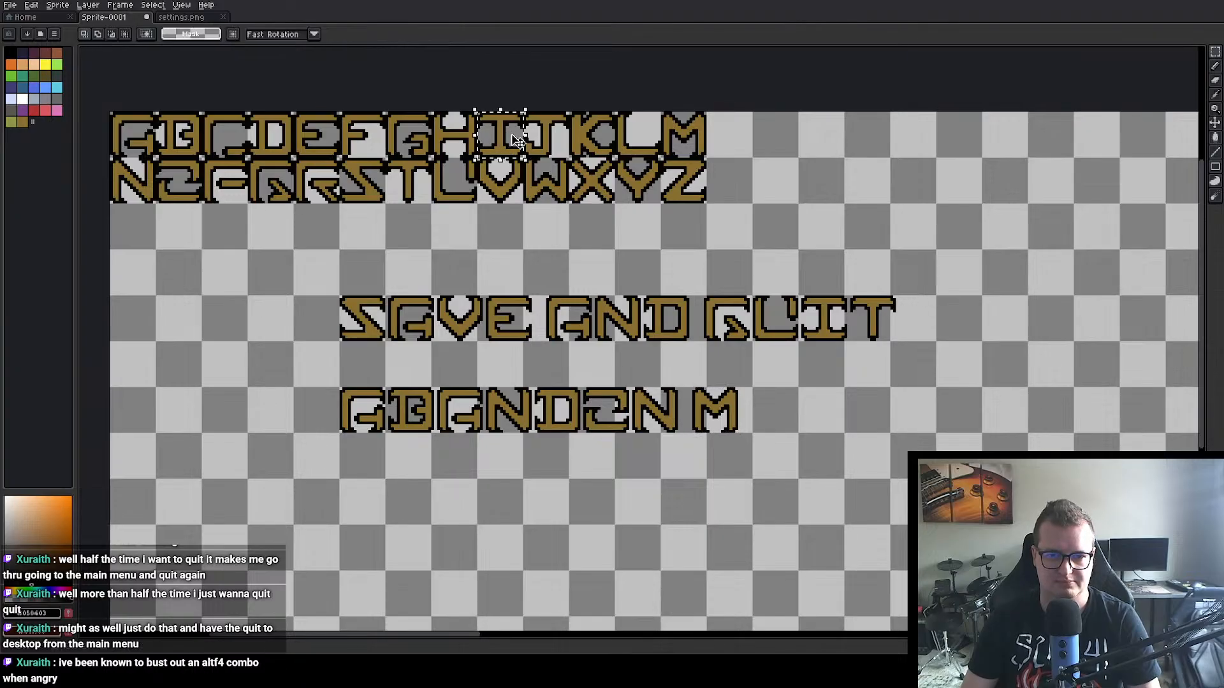
left_click(507, 124)
left_click_drag(507, 124, 781, 411)
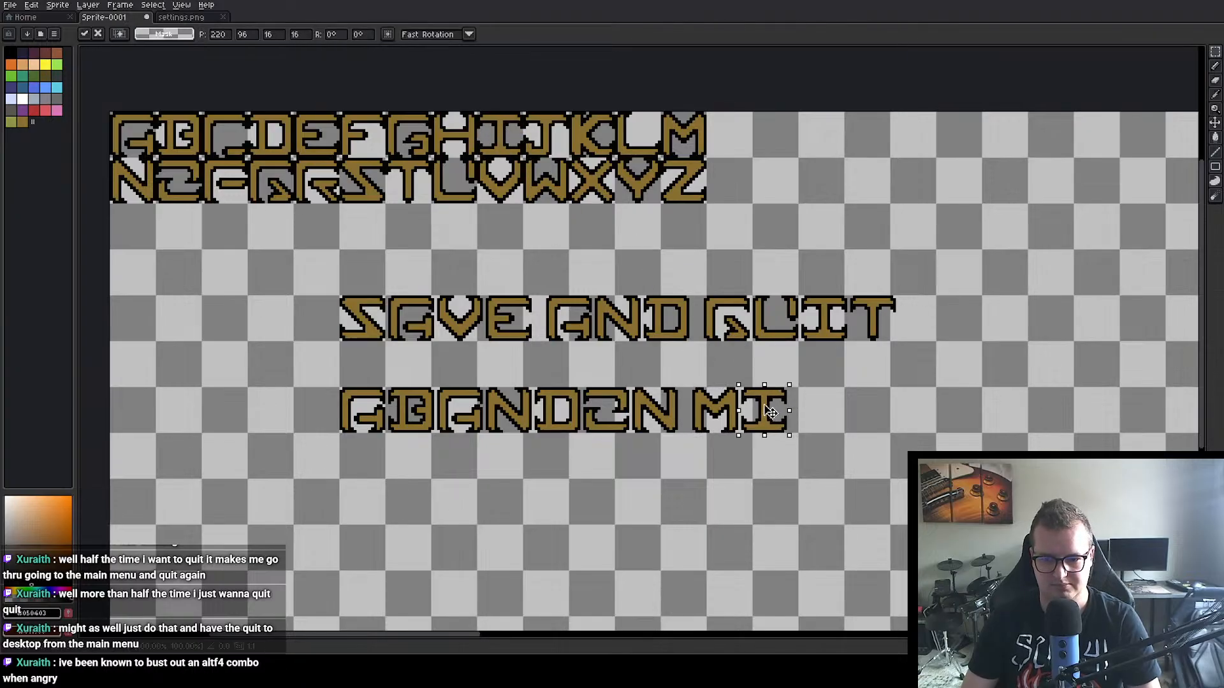
Step: Add two copies of the letter S after MI to spell MISS, the second one at 254, 96
double_click(350, 190)
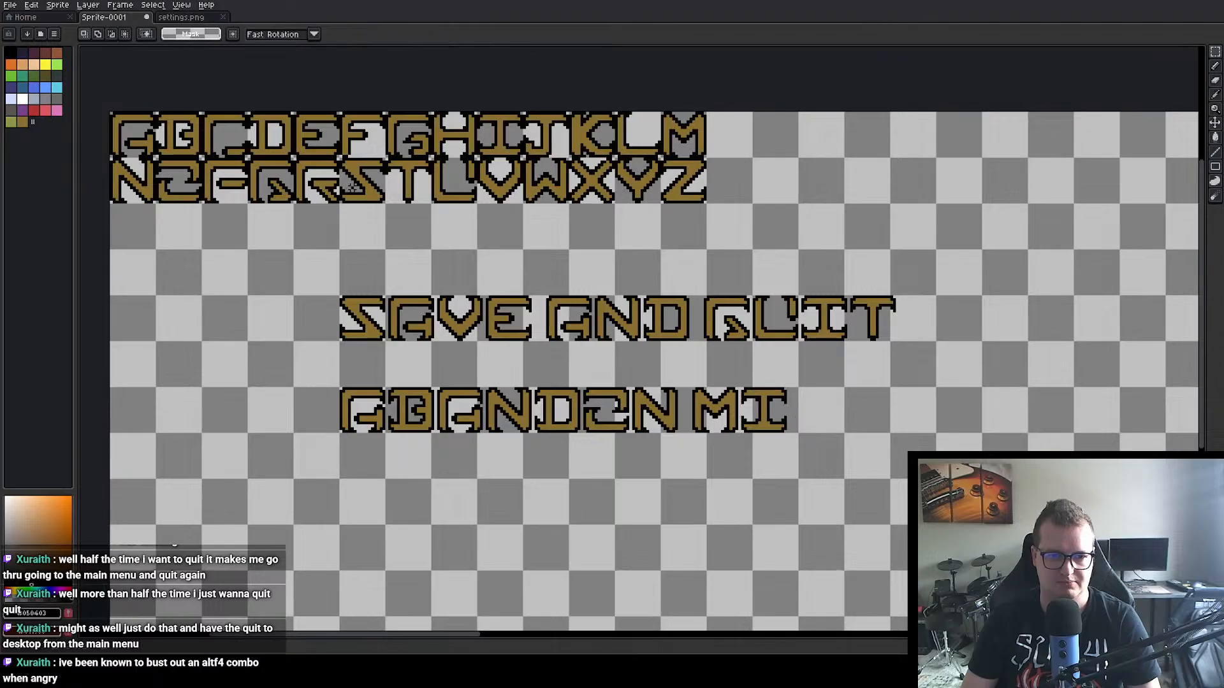
key("ctrl+c")
key("ctrl+v")
left_click_drag(362, 193, 815, 410)
double_click(370, 189)
key("ctrl+c")
key("ctrl+v")
left_click_drag(376, 186, 875, 415)
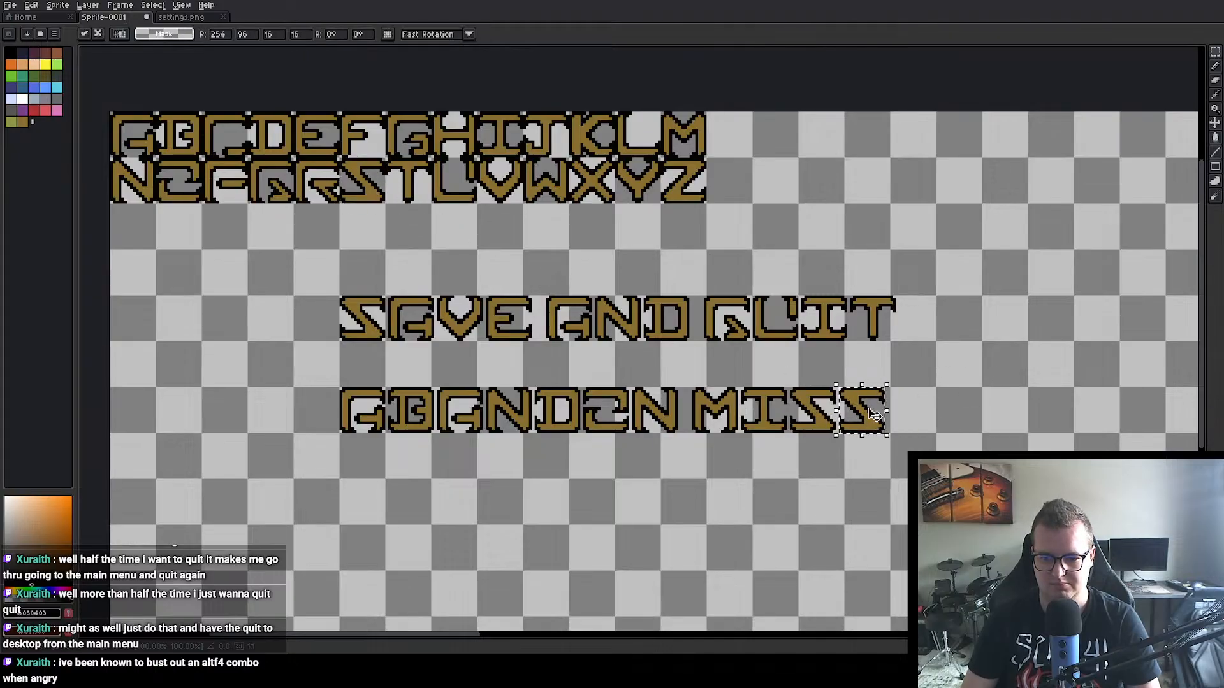
Step: Place a copy of the letter I directly after MISS at 271, 96
double_click(515, 140)
key("ctrl+c")
key("ctrl+v")
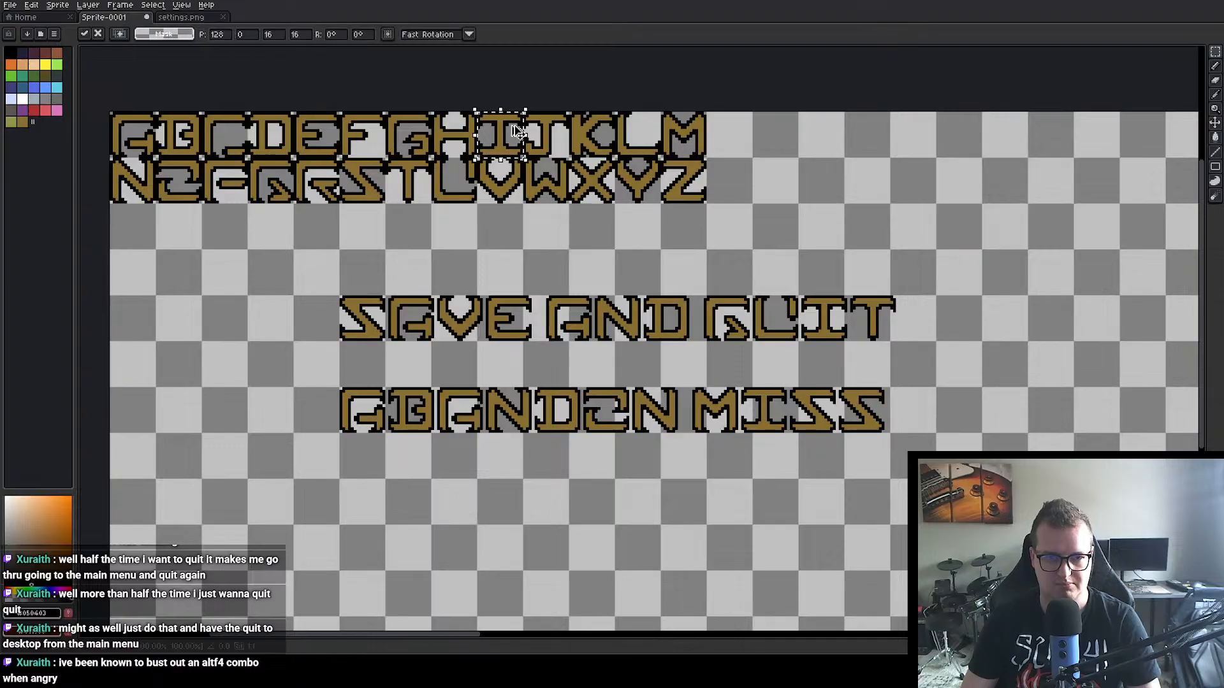
left_click_drag(516, 141, 921, 409)
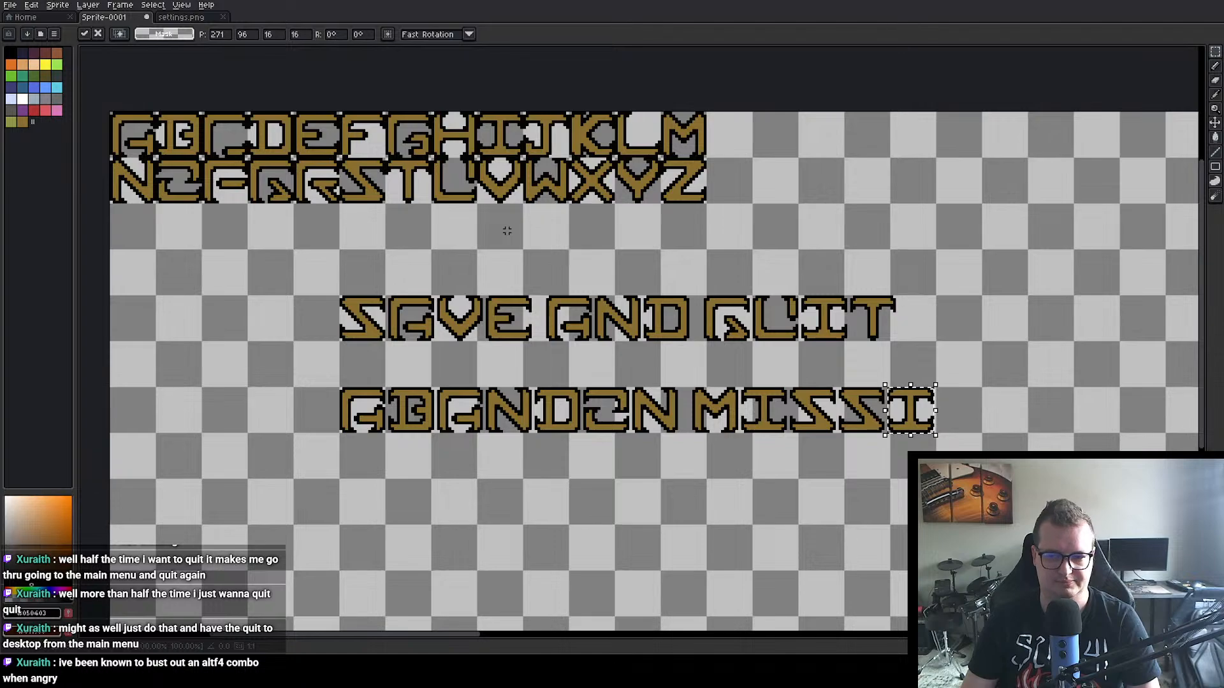
Step: Complete the word MISSION with copies of the letters O at 288, 96 and N directly after it
left_click(188, 190)
double_click(187, 190)
key("ctrl+c")
key("ctrl+v")
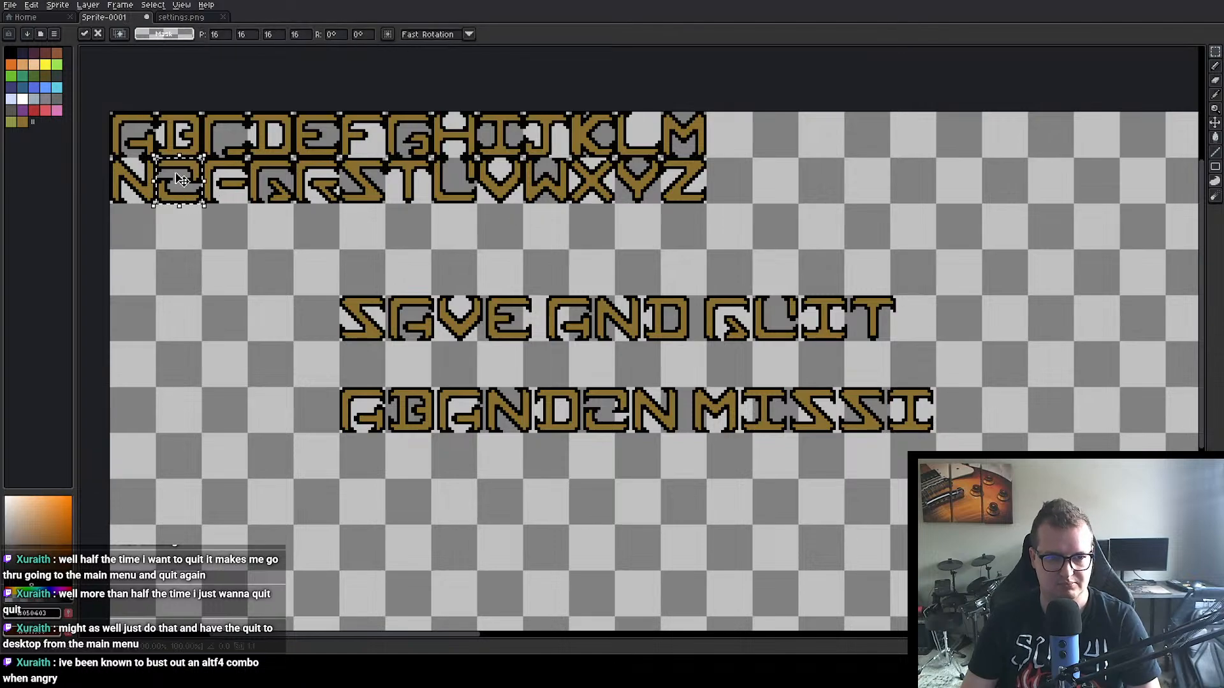
left_click_drag(188, 190, 962, 409)
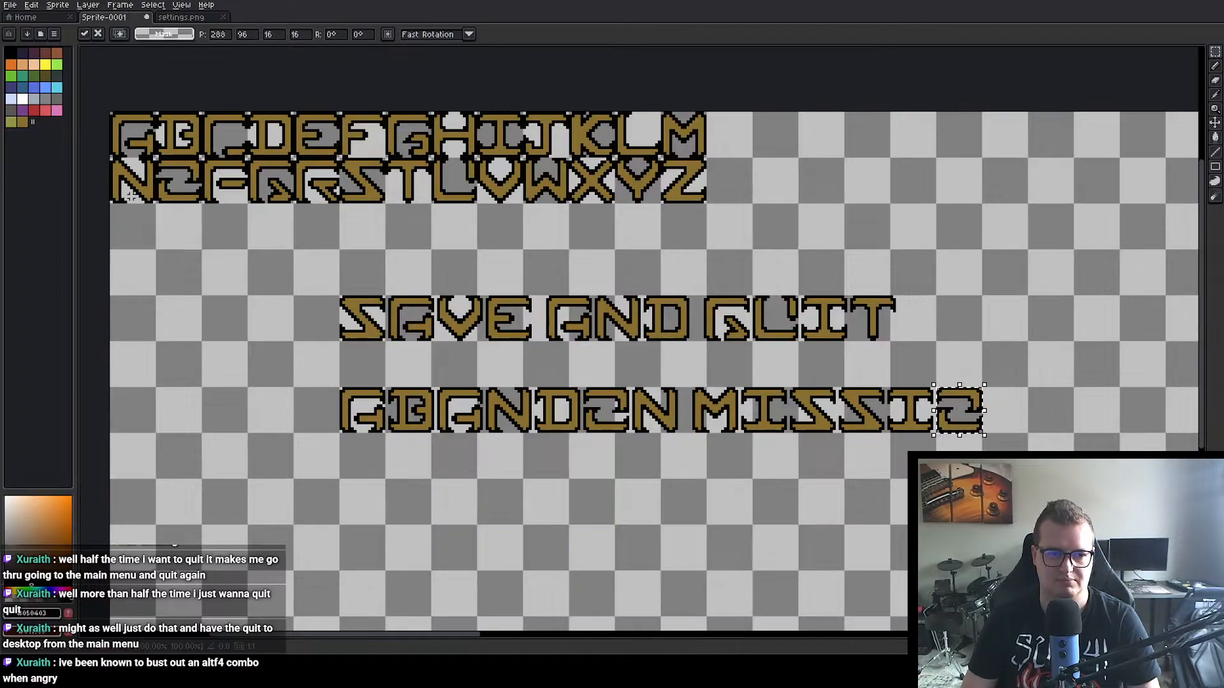
left_click(128, 191)
double_click(129, 190)
key("ctrl+c")
key("ctrl+v")
left_click_drag(129, 190, 1002, 419)
left_click(995, 345)
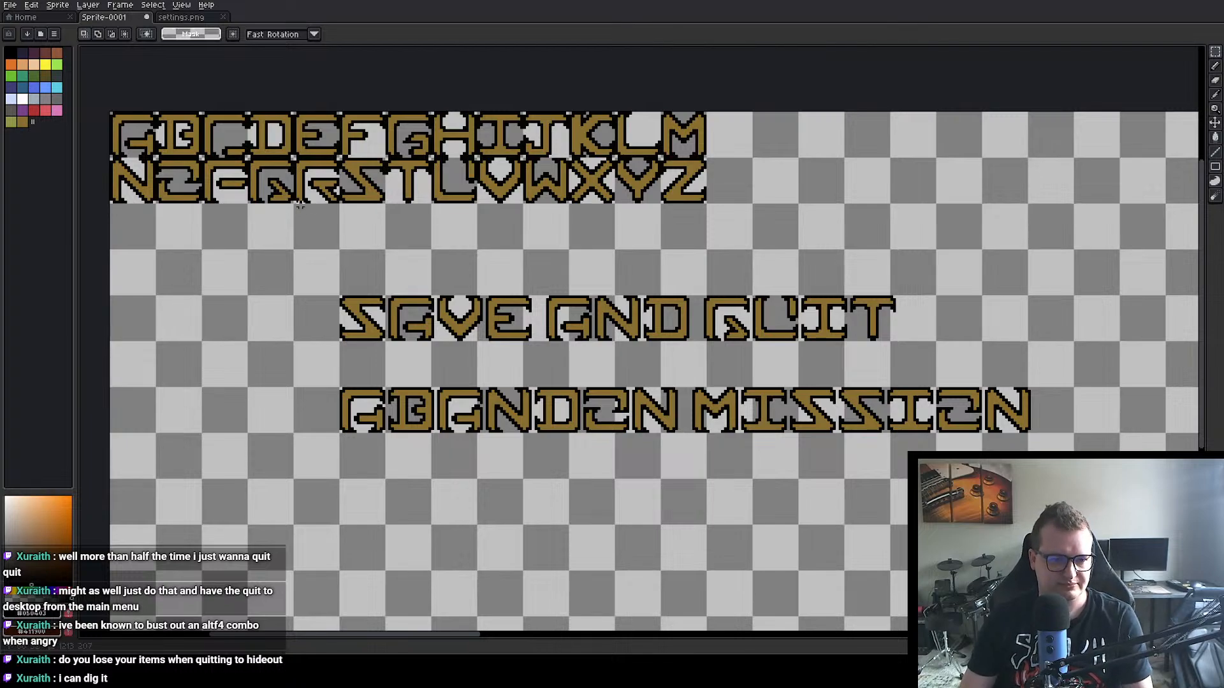
Step: Begin a third line below ABANDON MISSION with copies of the letters Q at 80, 128 and U at 97, 128
left_click_drag(271, 182, 281, 192)
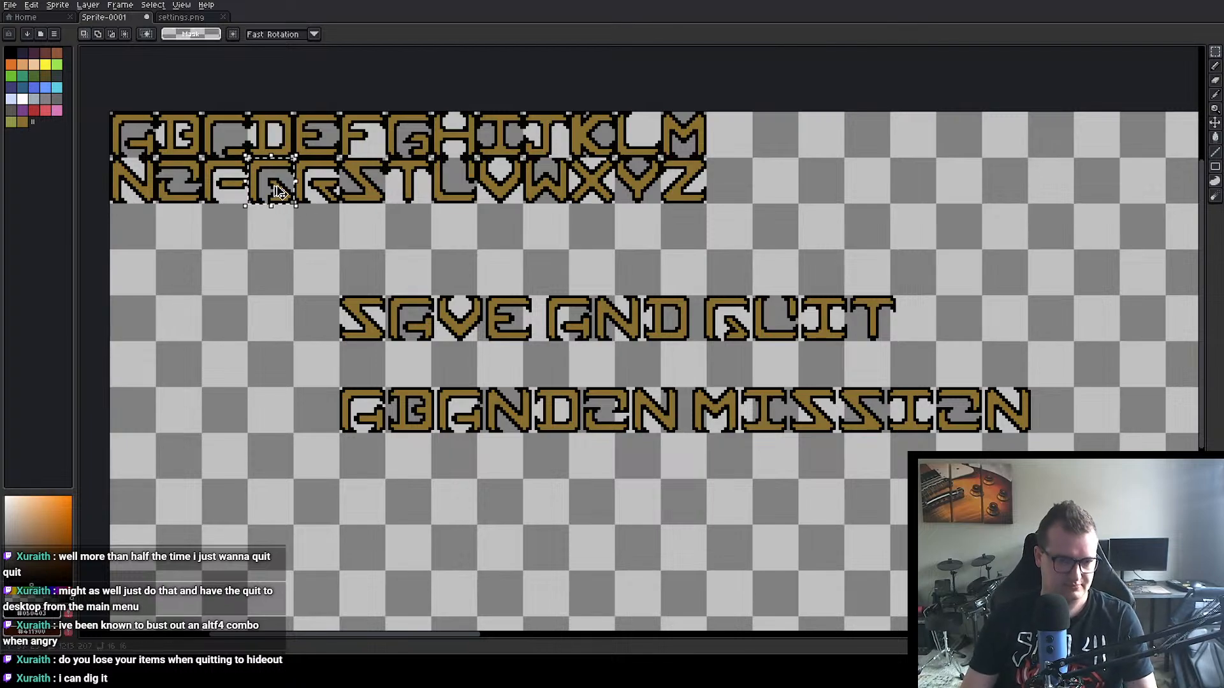
key("ctrl+c")
key("ctrl+v")
left_click_drag(276, 187, 369, 506)
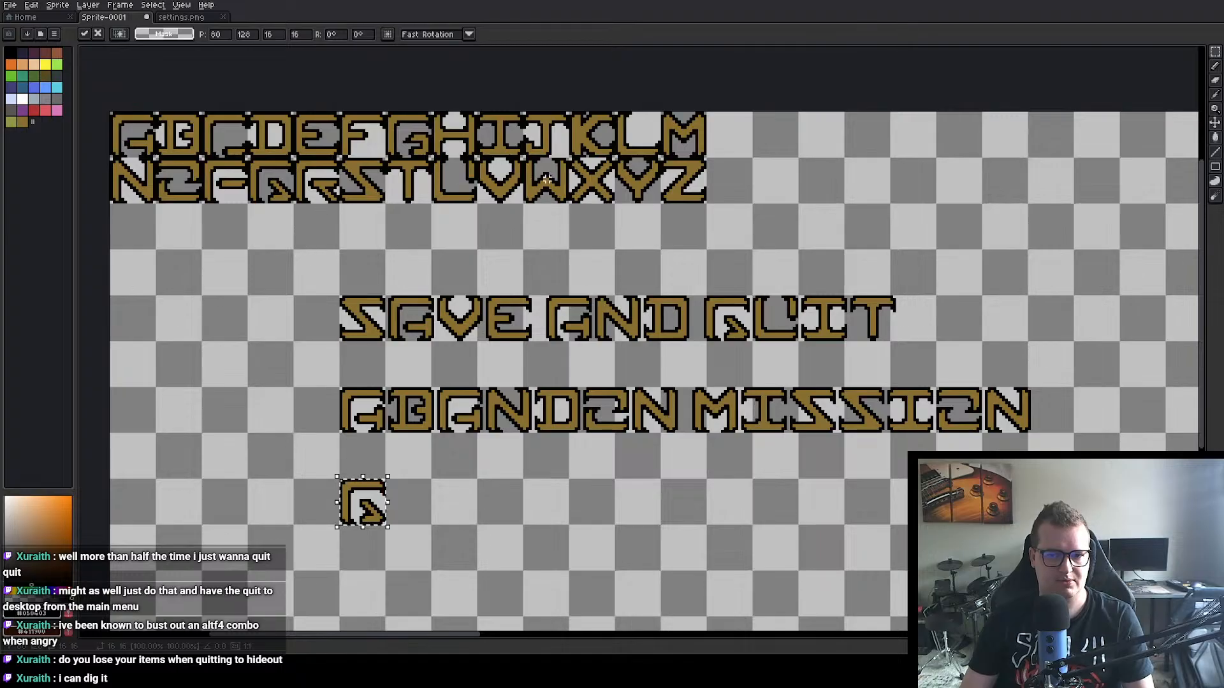
double_click(459, 179)
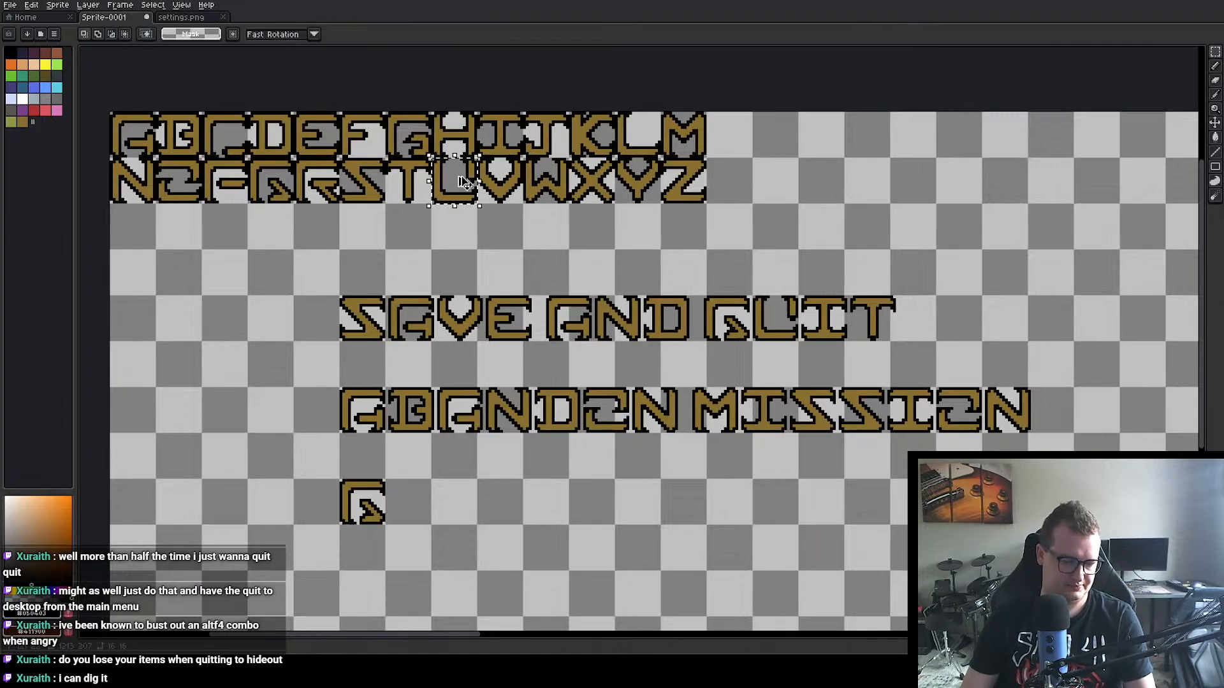
key("ctrl+c")
key("ctrl+v")
left_click_drag(462, 174, 418, 497)
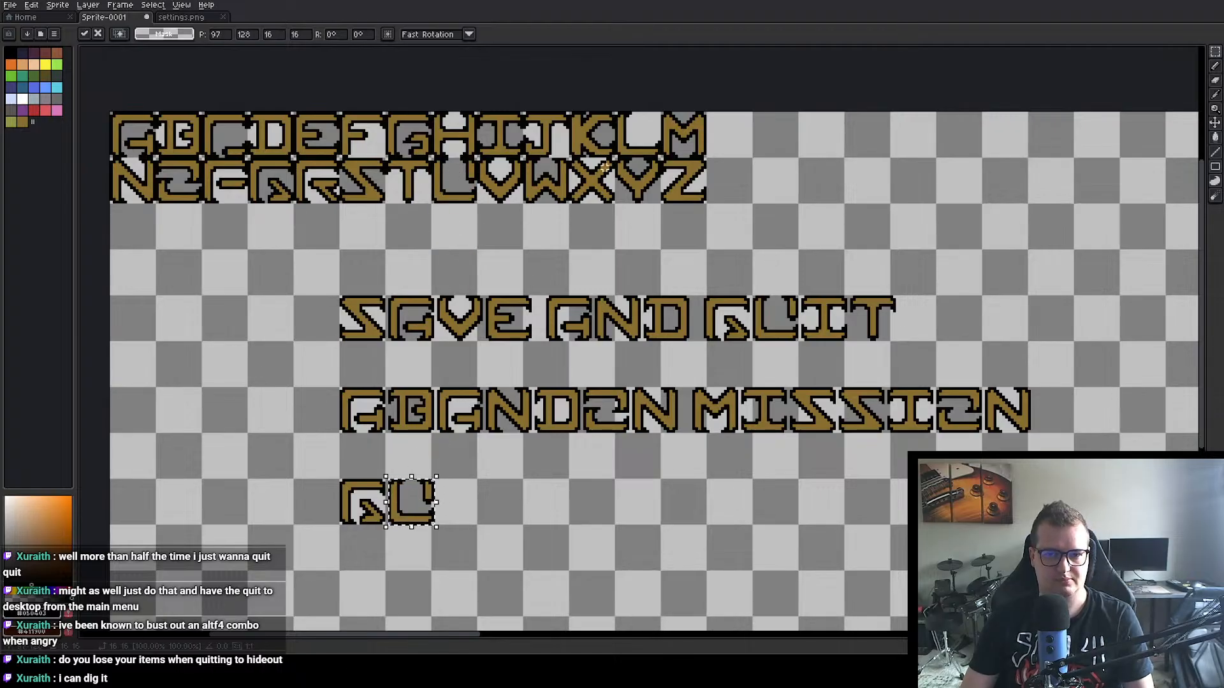
Step: Complete the word QUIT on the third line with copies of I at 114, 128 and T at 131, 128
double_click(494, 137)
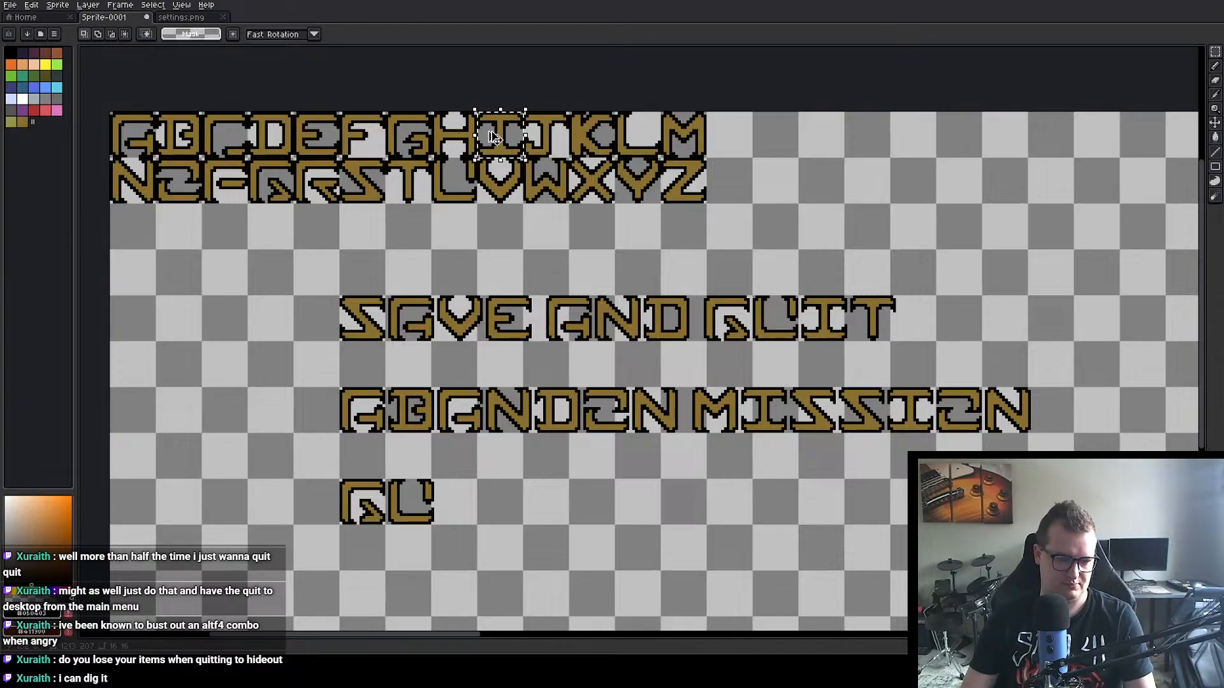
left_click_drag(494, 137, 453, 501)
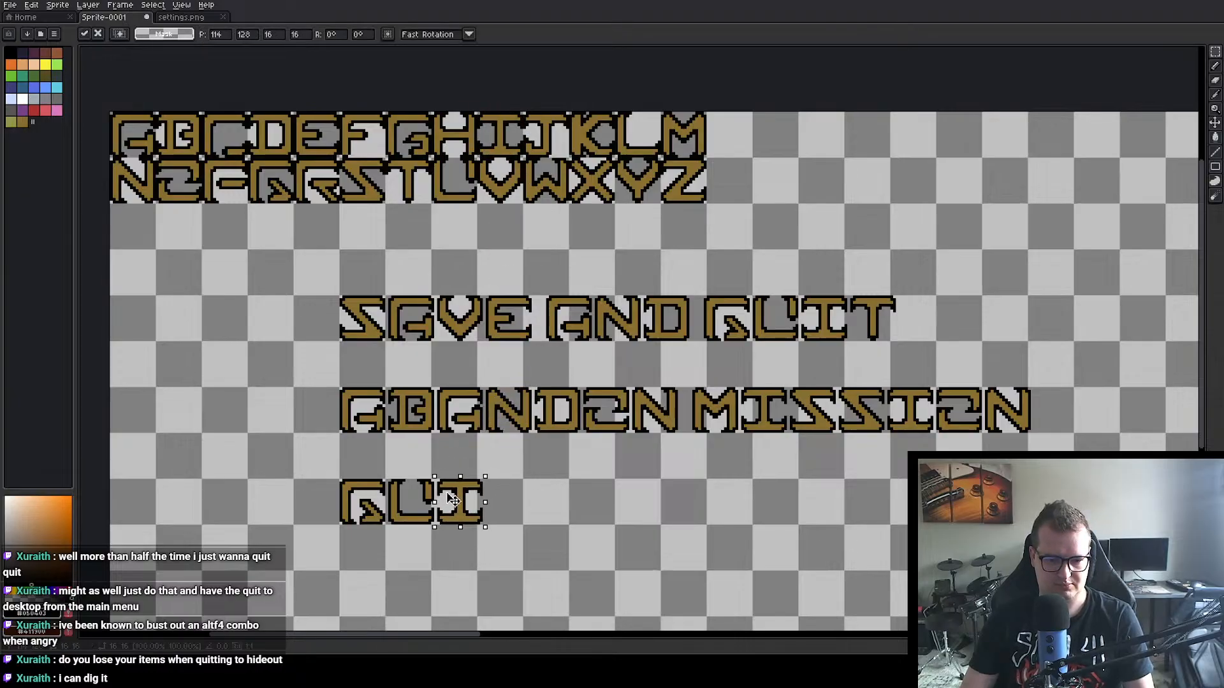
left_click(398, 185)
left_click_drag(397, 185, 511, 506)
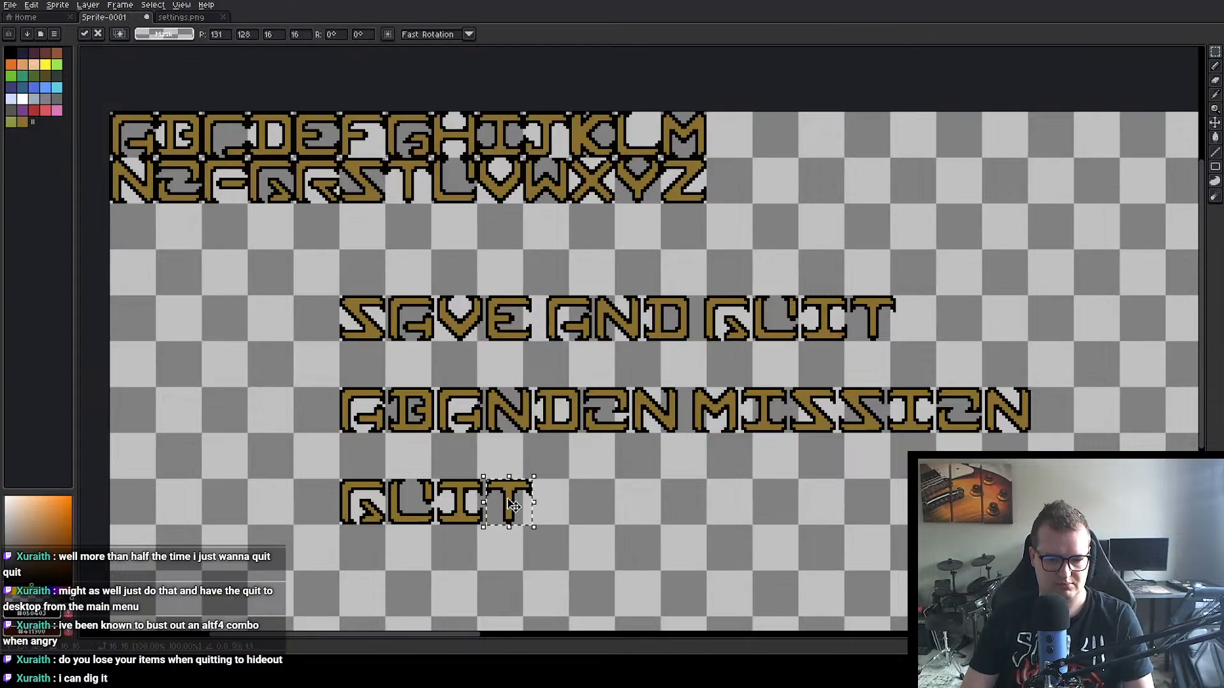
key("ctrl+d")
Step: Add the word TO after QUIT with copies of the letters T at 152, 128 and O directly after it
double_click(409, 165)
left_click_drag(413, 170, 576, 492)
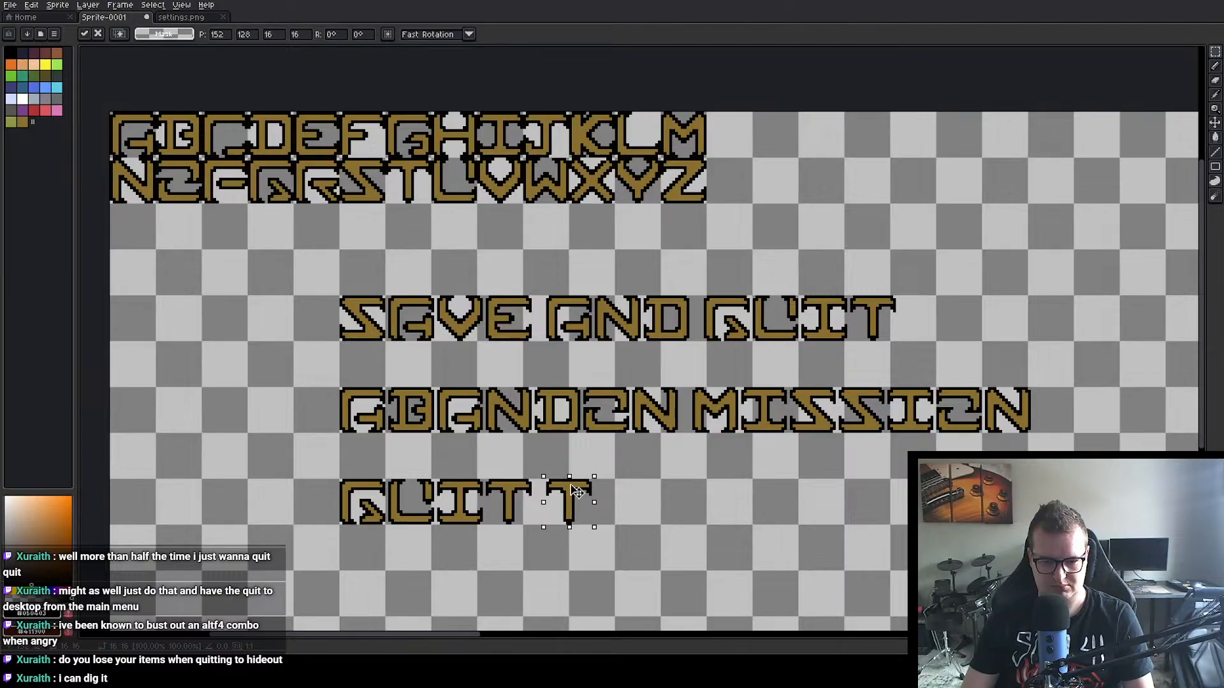
key("ctrl+d")
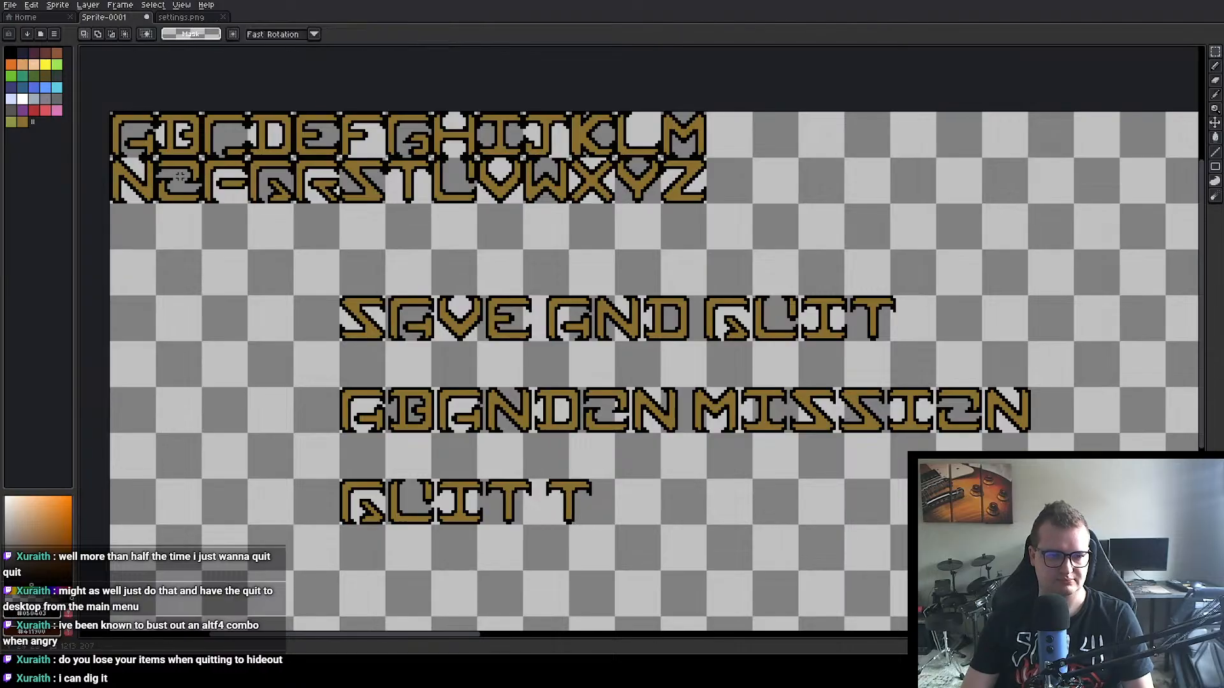
double_click(180, 177)
key("ctrl+c")
key("ctrl+v")
left_click_drag(183, 175, 630, 501)
left_click(737, 497)
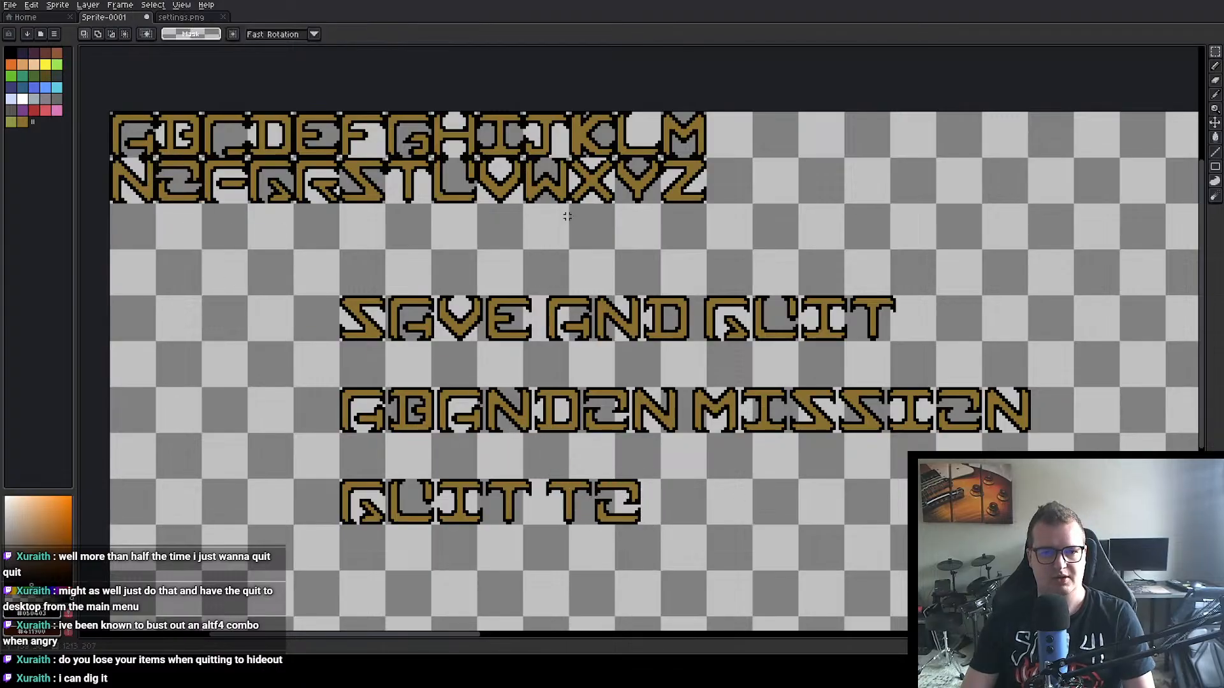
Step: Begin a third word after TO with copies of the letters M and A, the A at 207, 128
double_click(679, 147)
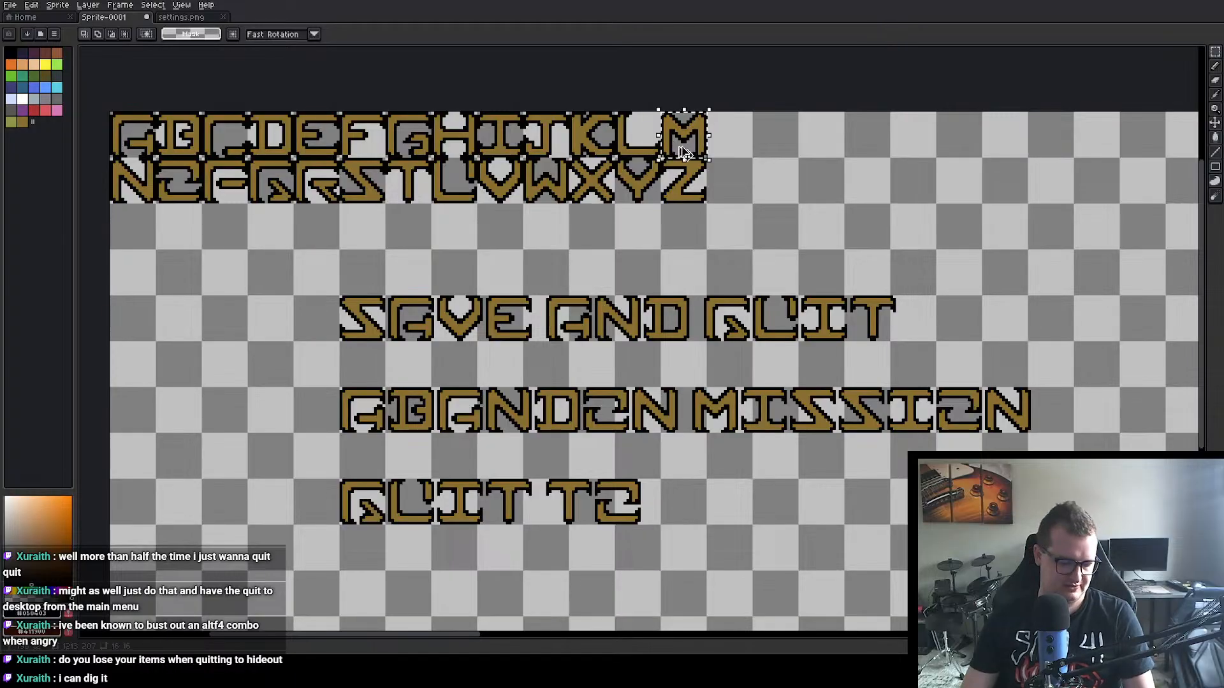
key("ctrl+c")
key("ctrl+v")
left_click_drag(680, 155, 683, 502)
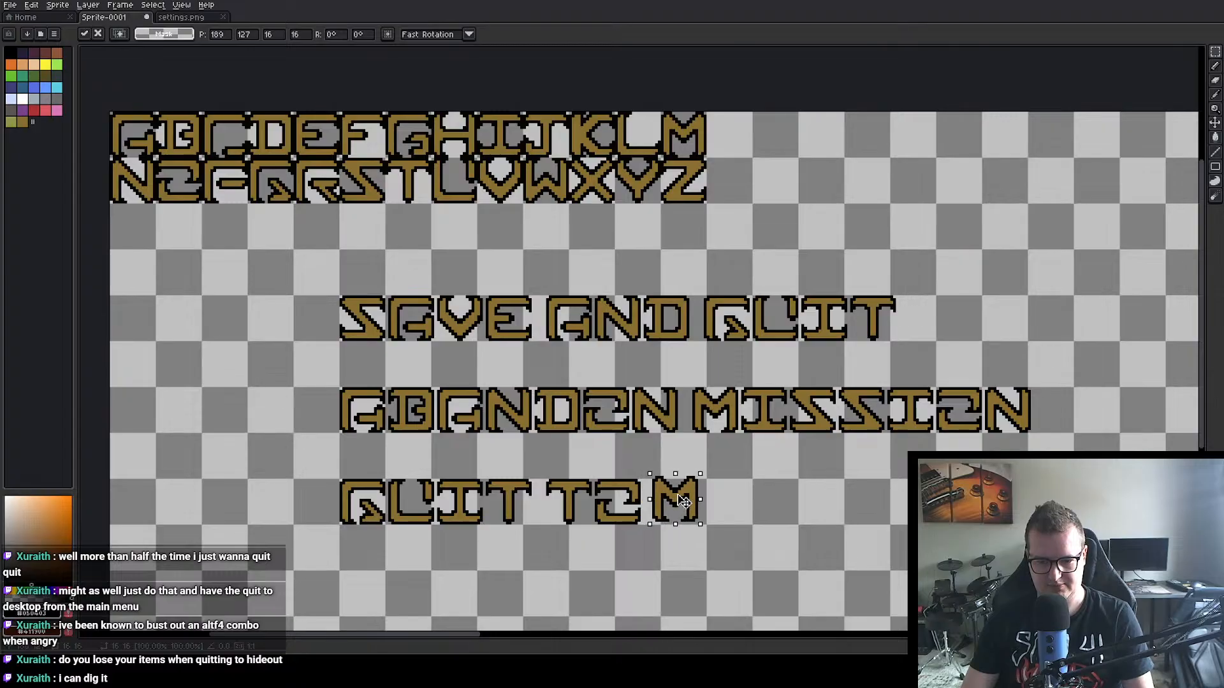
key("Return")
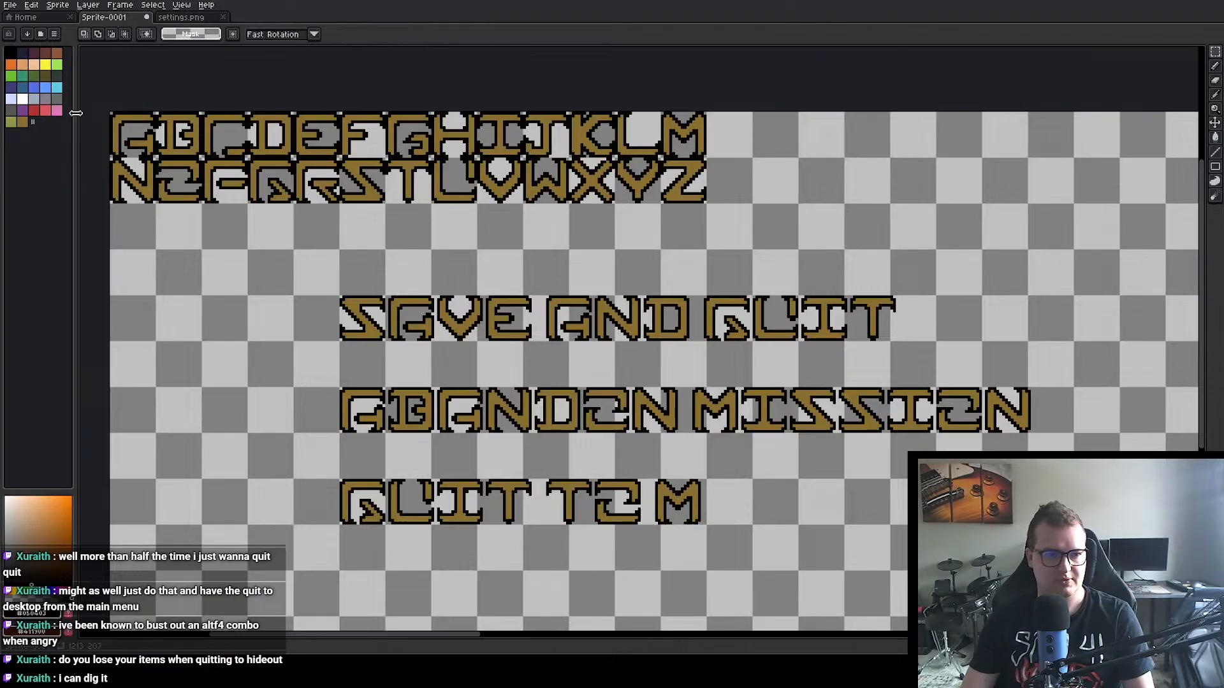
double_click(131, 133)
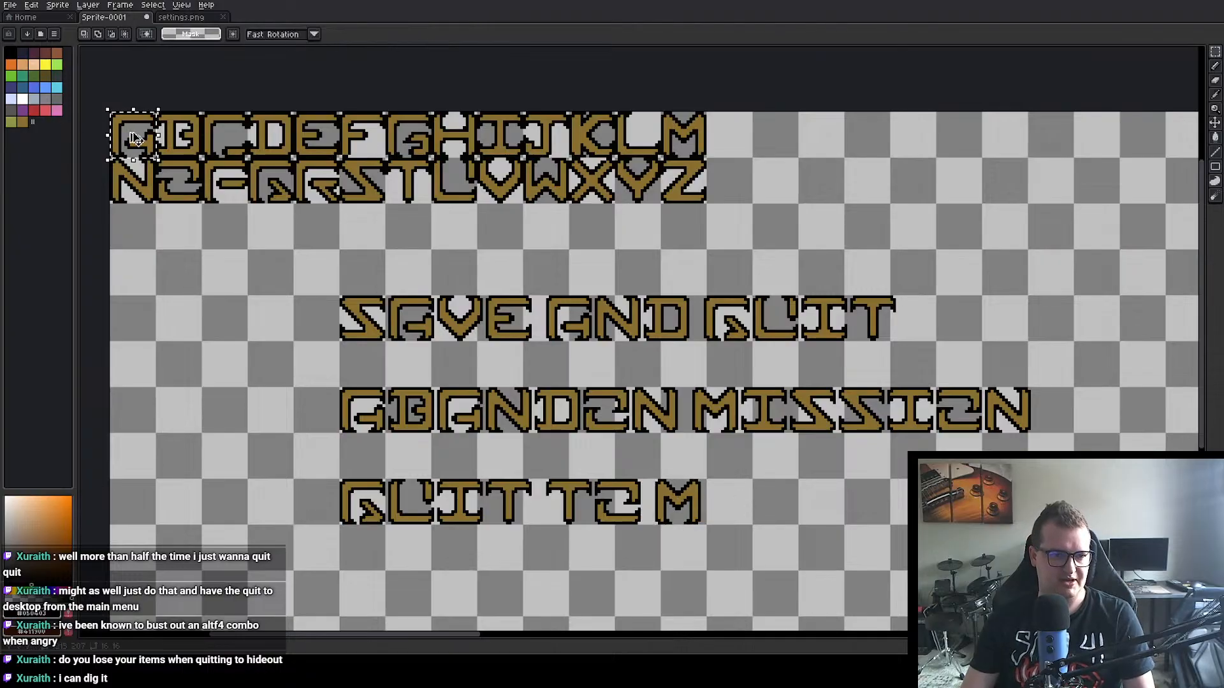
key("ctrl+c")
key("ctrl+v")
left_click_drag(134, 138, 730, 508)
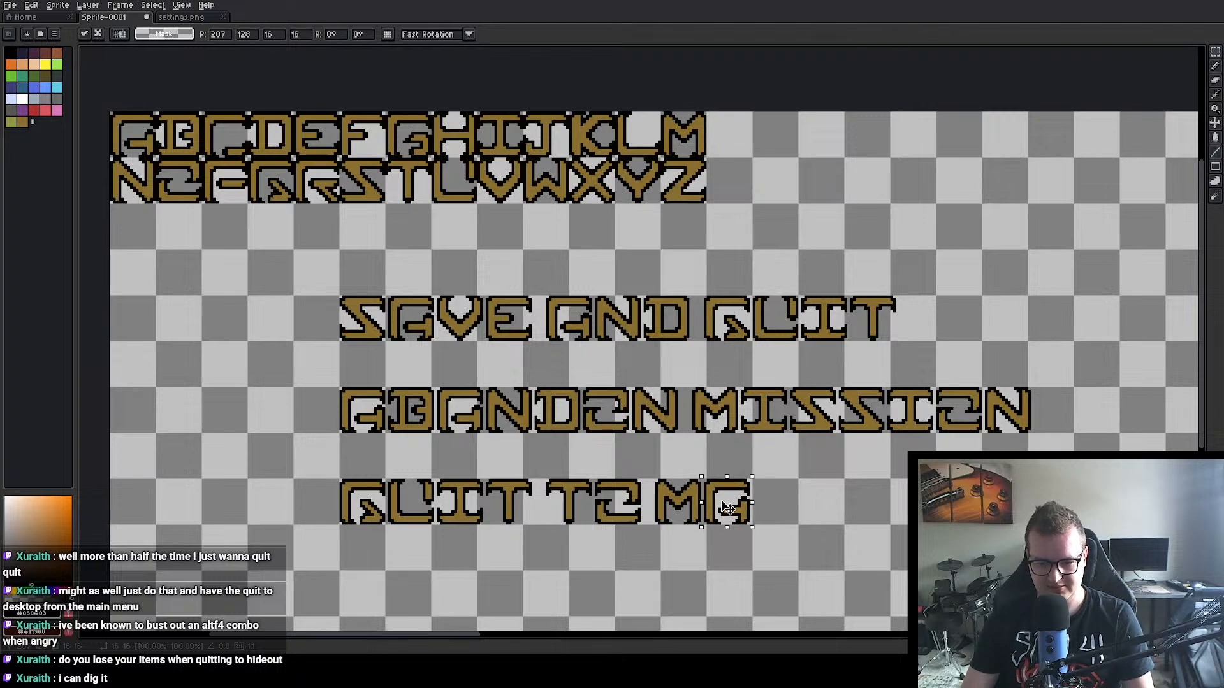
Step: Complete the word MAIN with copies of the letters I at 224, 128 and N at 241, 128
left_click(521, 159)
double_click(510, 137)
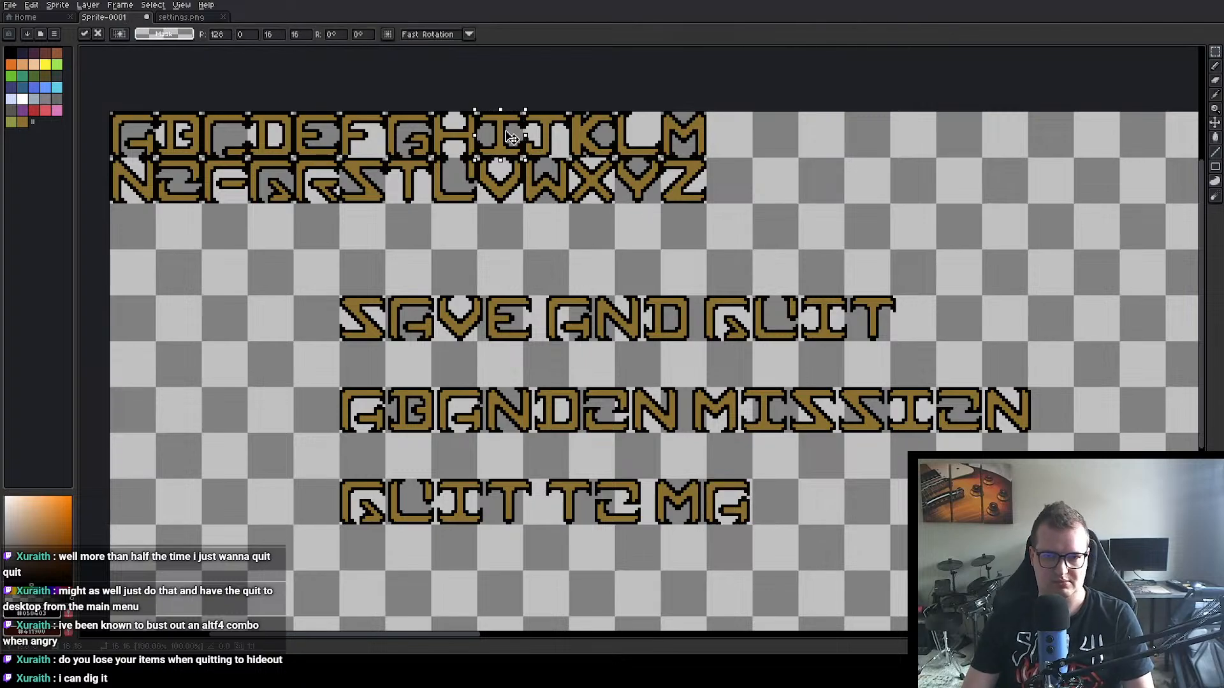
key("ctrl+c")
key("ctrl+v")
left_click_drag(510, 137, 776, 502)
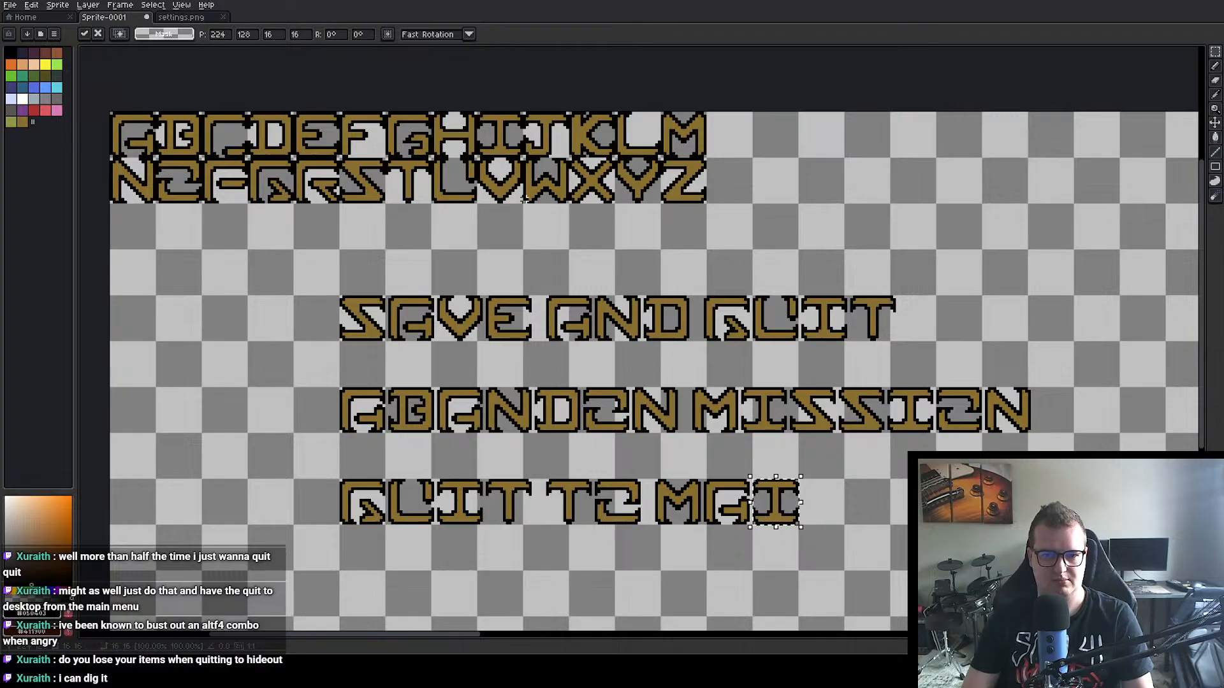
left_click(137, 201)
double_click(136, 203)
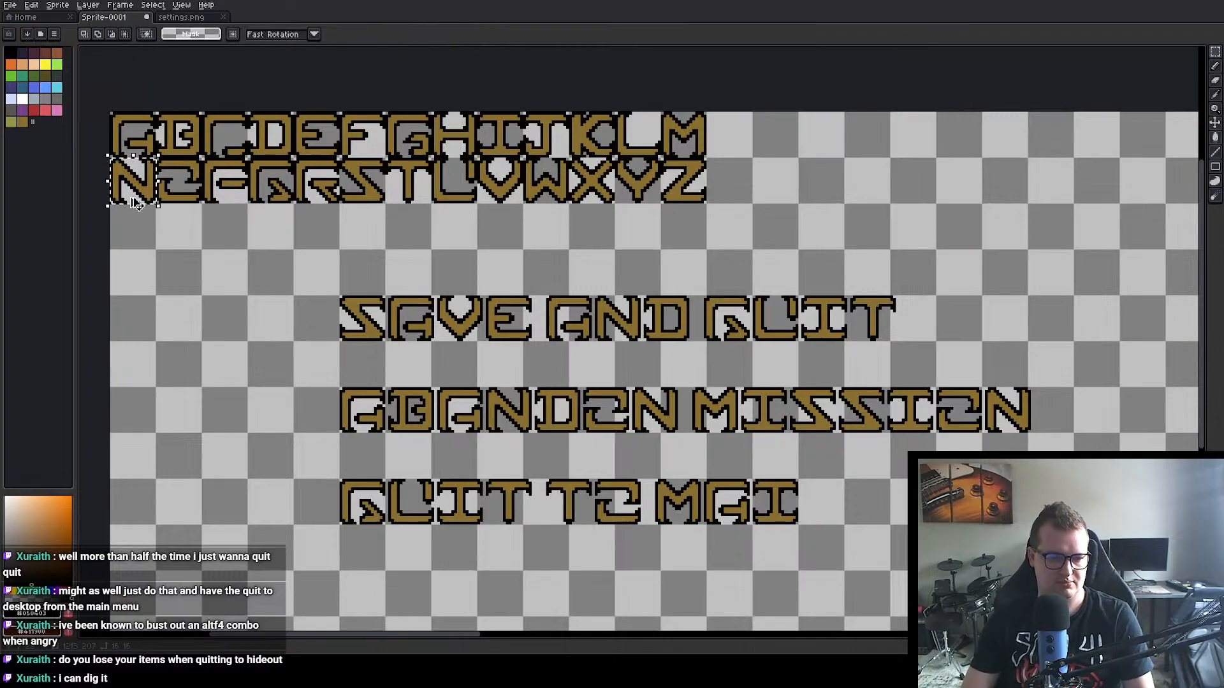
key("ctrl+c")
key("ctrl+v")
left_click_drag(223, 229, 815, 510)
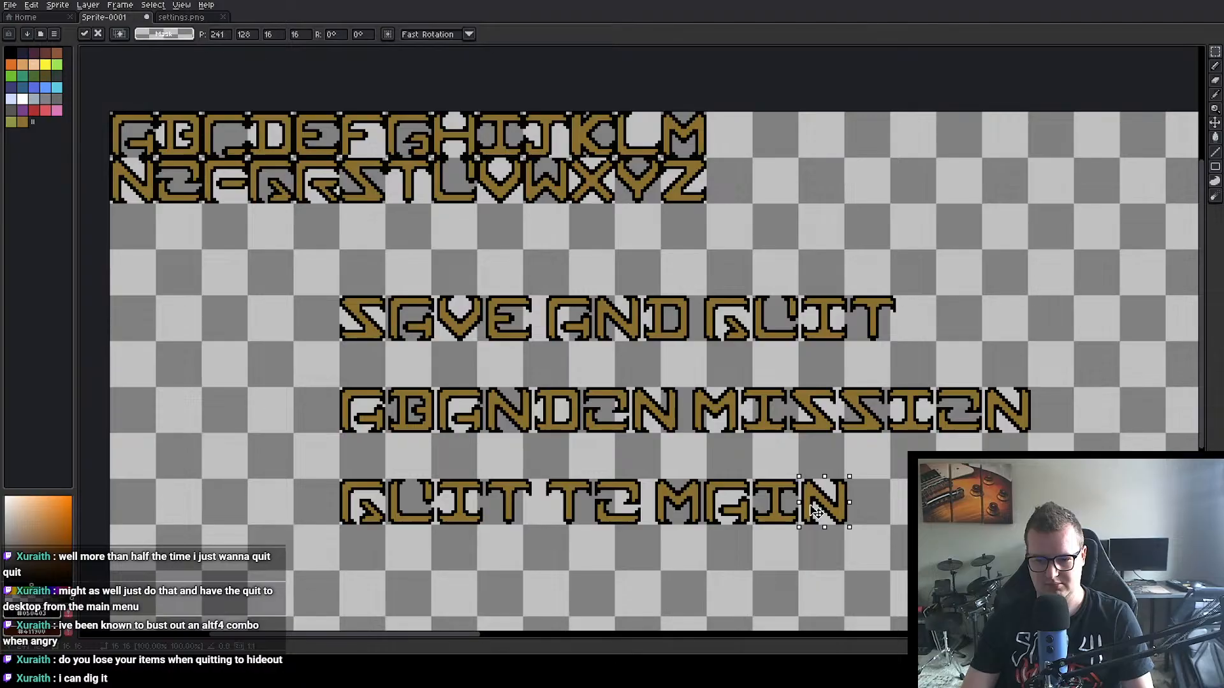
Step: Begin a fourth word after MAIN with copies of the letters M at 262, 128 and E at 279, 128
double_click(683, 148)
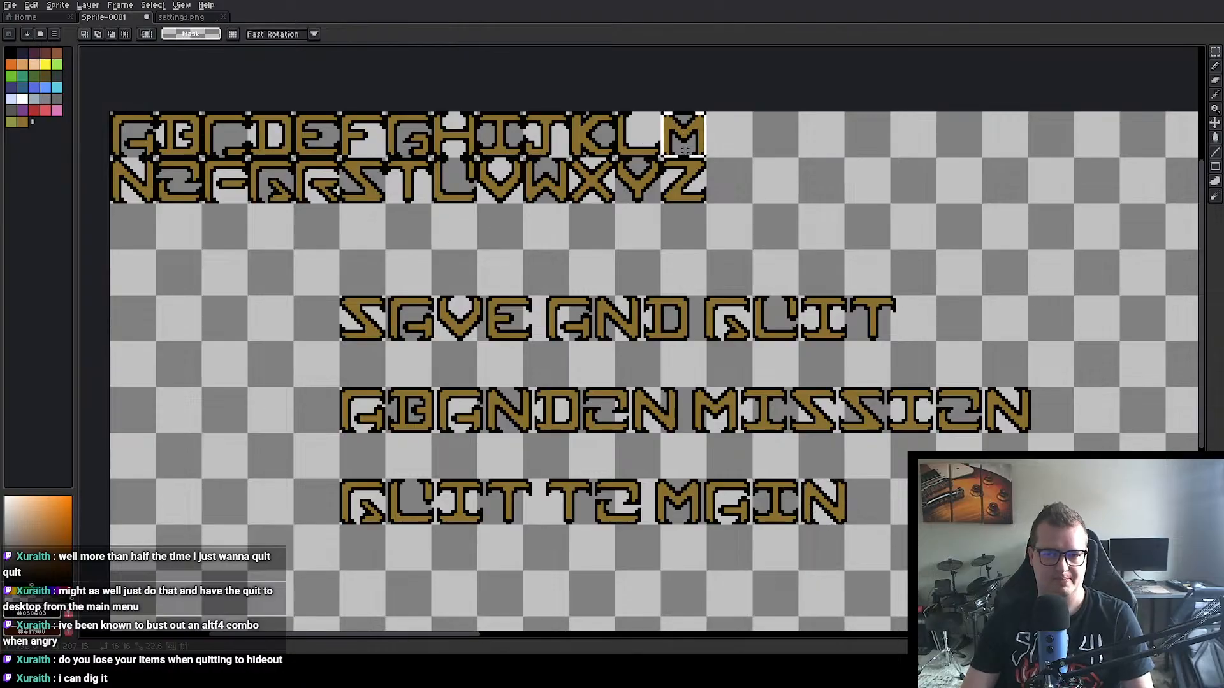
key("ctrl+c")
key("ctrl+v")
left_click_drag(685, 147, 893, 502)
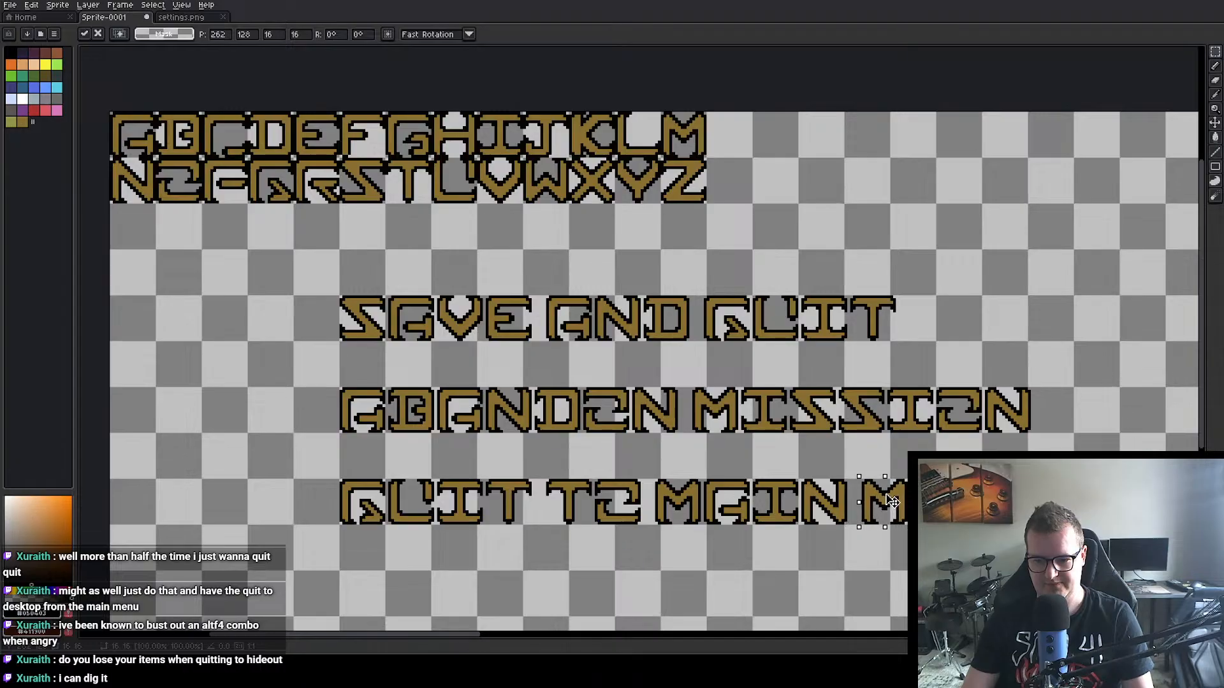
double_click(323, 137)
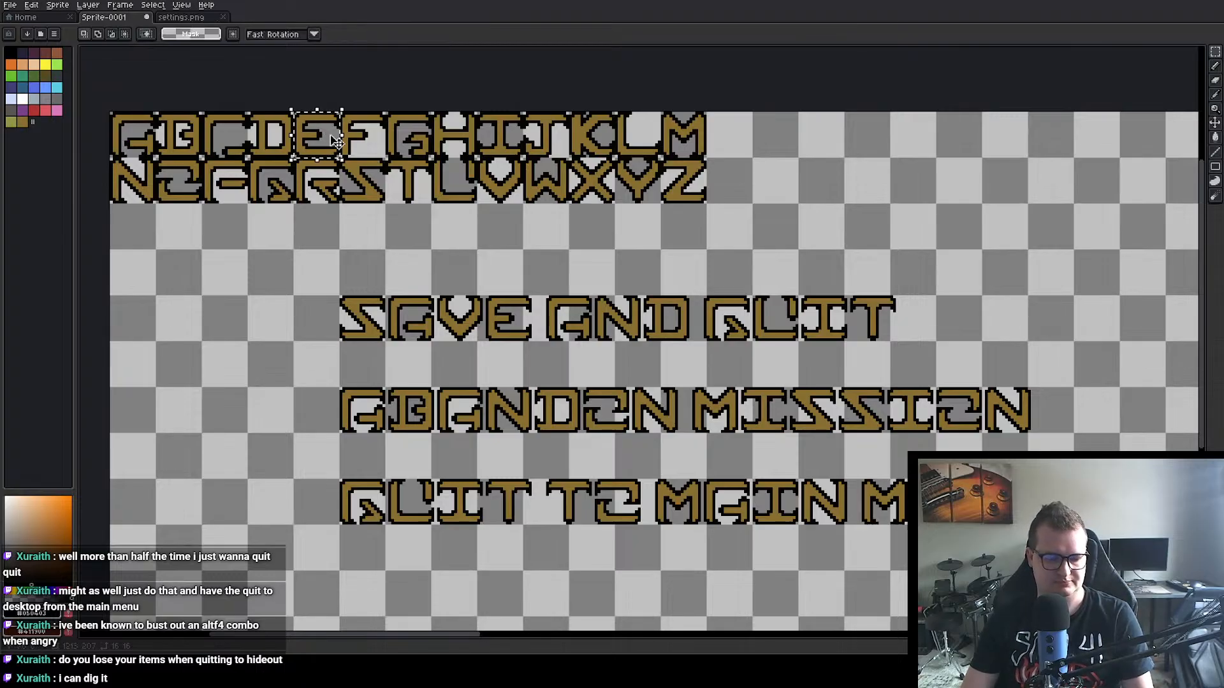
left_click(336, 140)
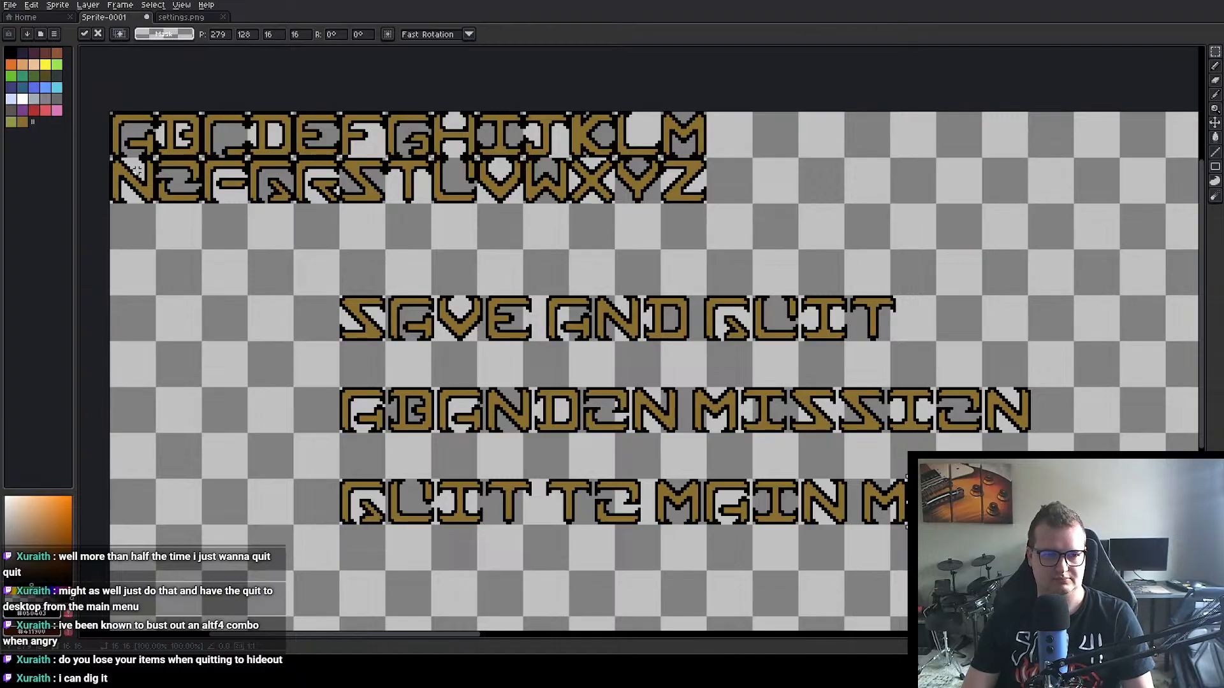
Step: Complete the word MENU with copies of the letters N directly after E and U at 313, 128, and clear the selection
left_click(136, 169)
double_click(143, 171)
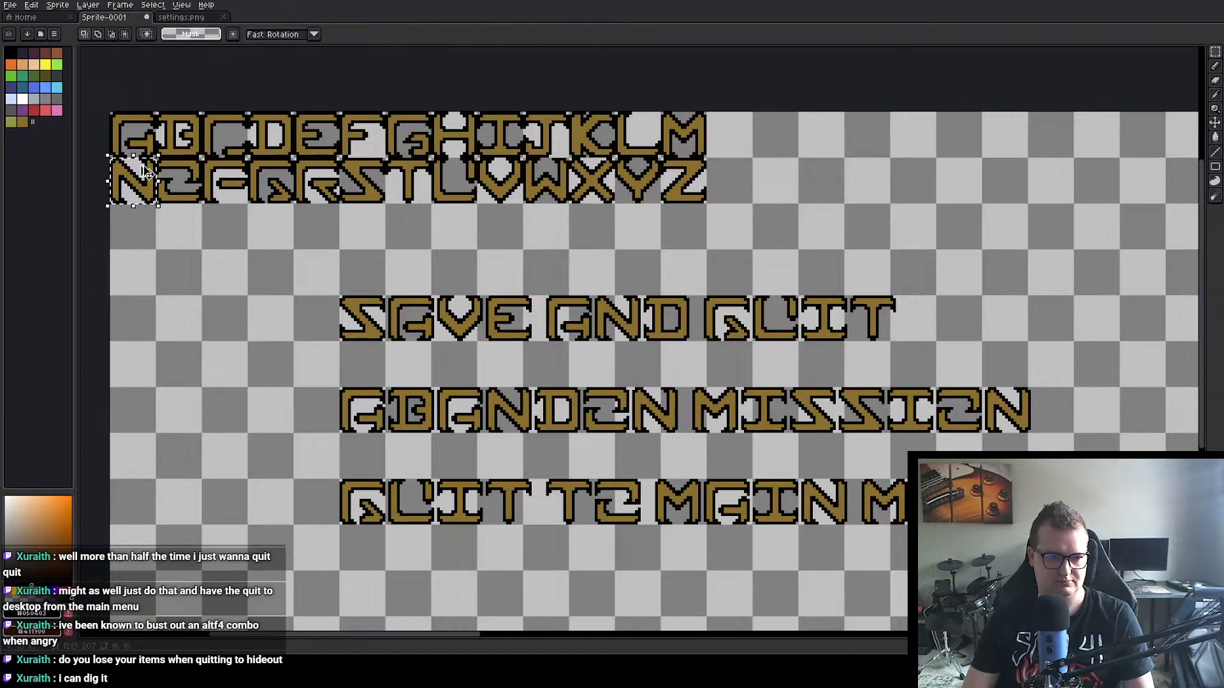
left_click(145, 171)
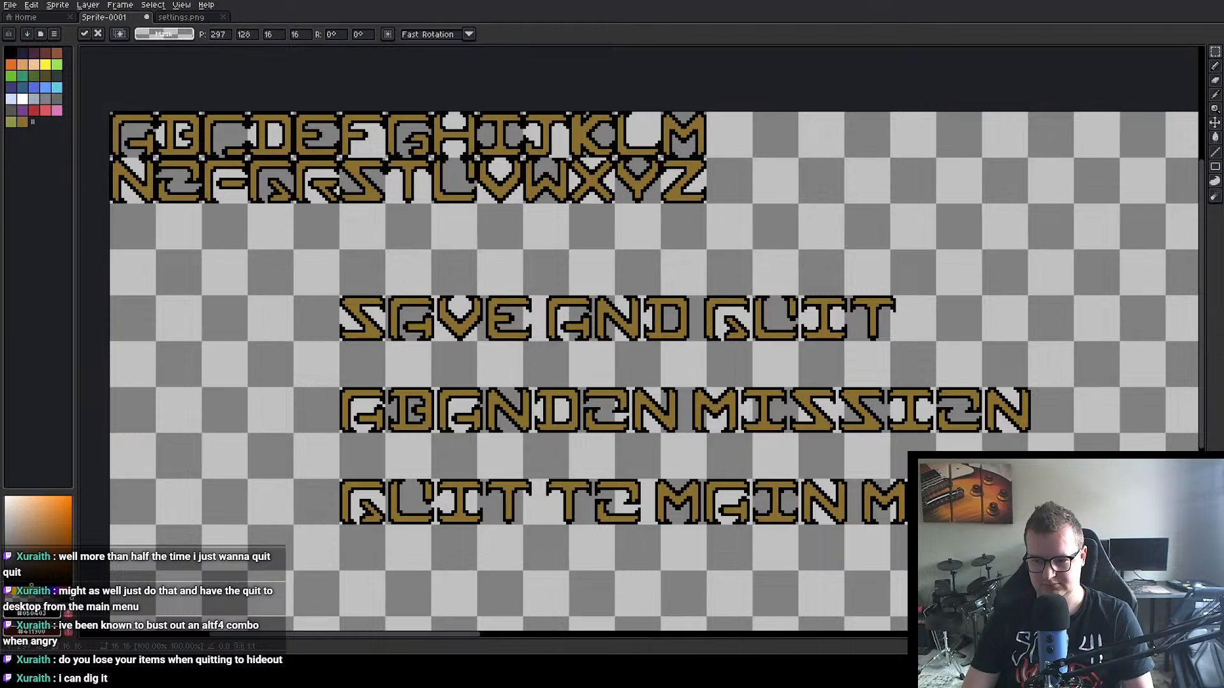
double_click(456, 168)
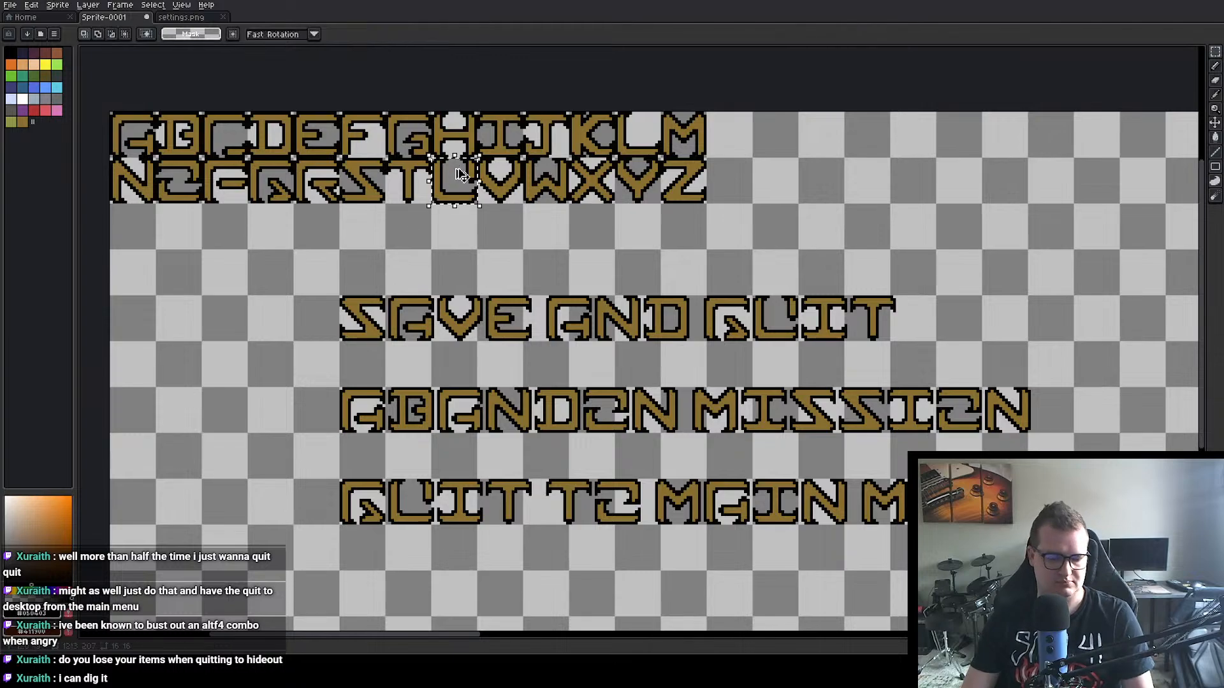
key("ctrl+c")
key("ctrl+v")
left_click_drag(460, 174, 1148, 520)
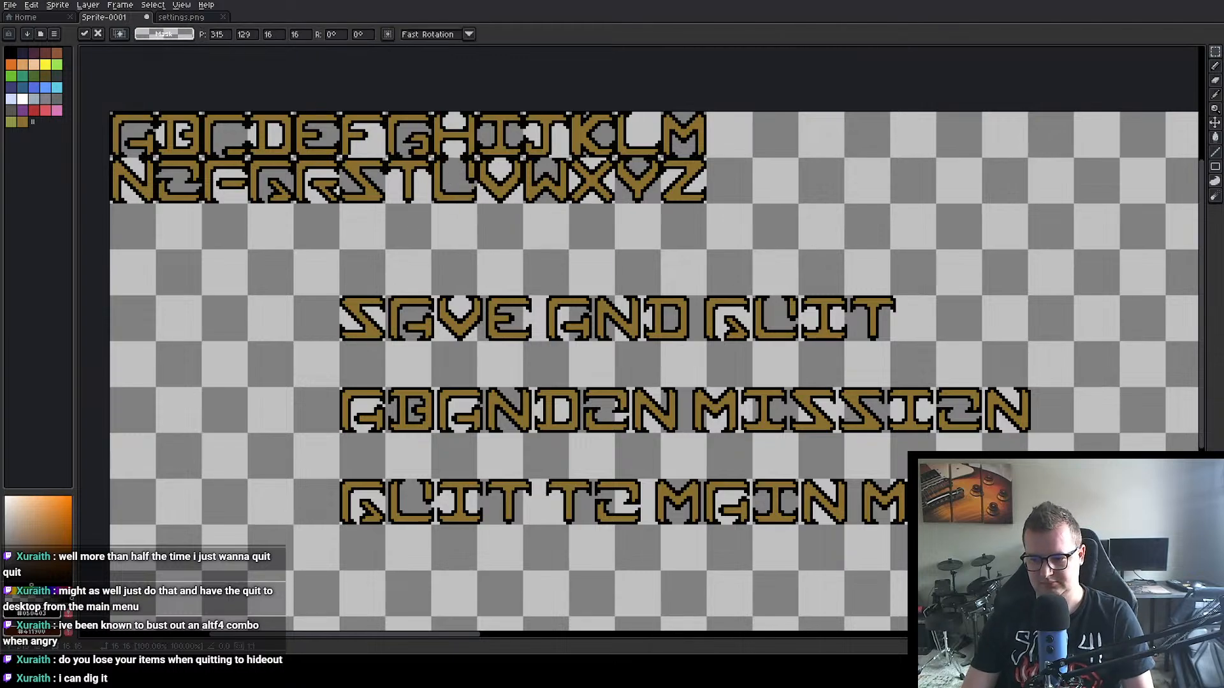
left_click(731, 575)
Step: Switch to Unity and open the Menu_Pause prefab from the project assets matching "Menu_"
scroll(804, 579, "down", 2)
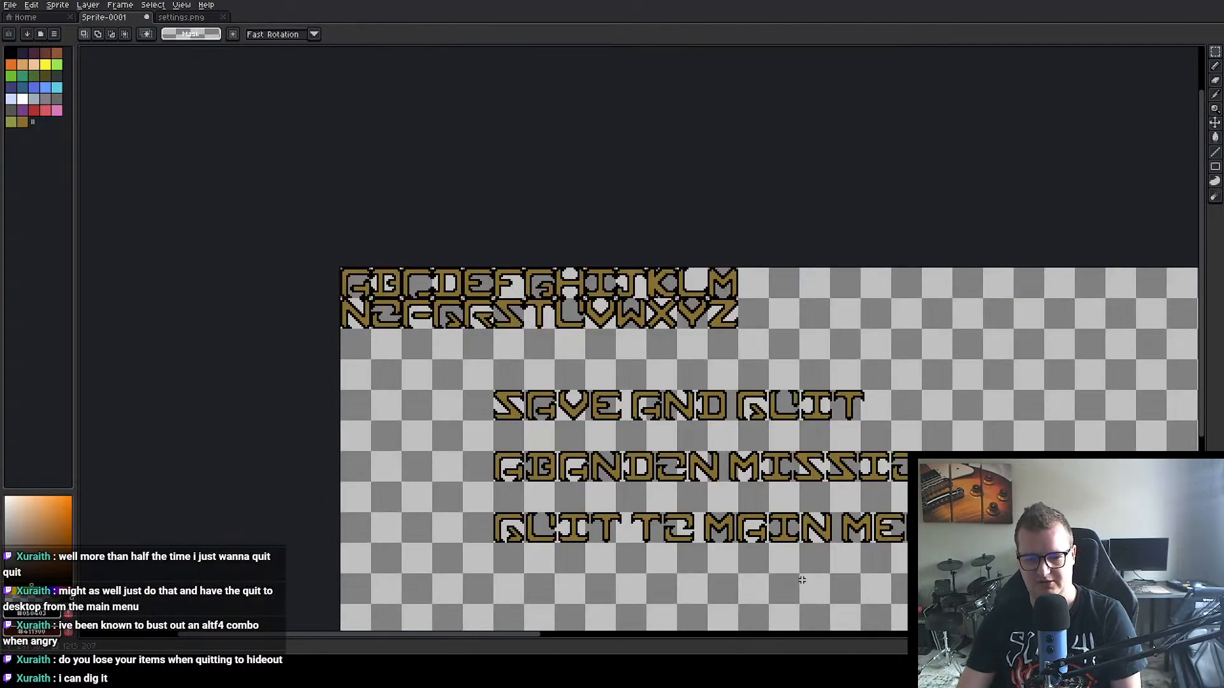
scroll(786, 556, "up", 2)
left_click_drag(819, 532, 736, 491)
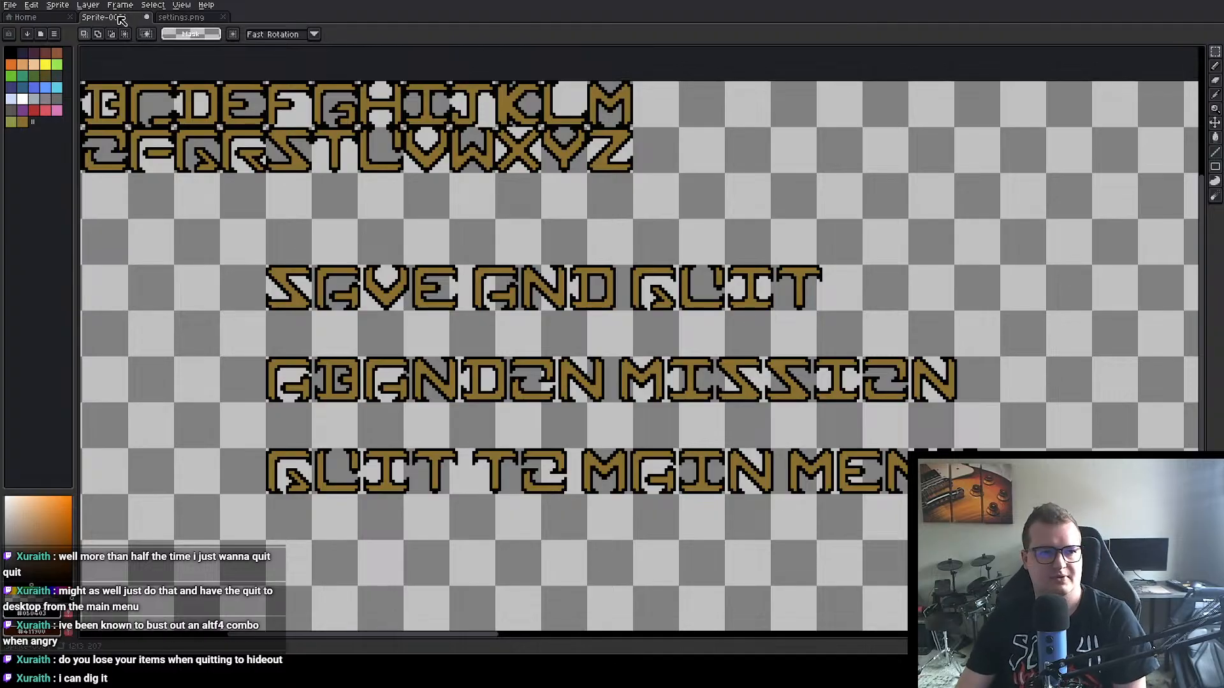
key("alt+Tab")
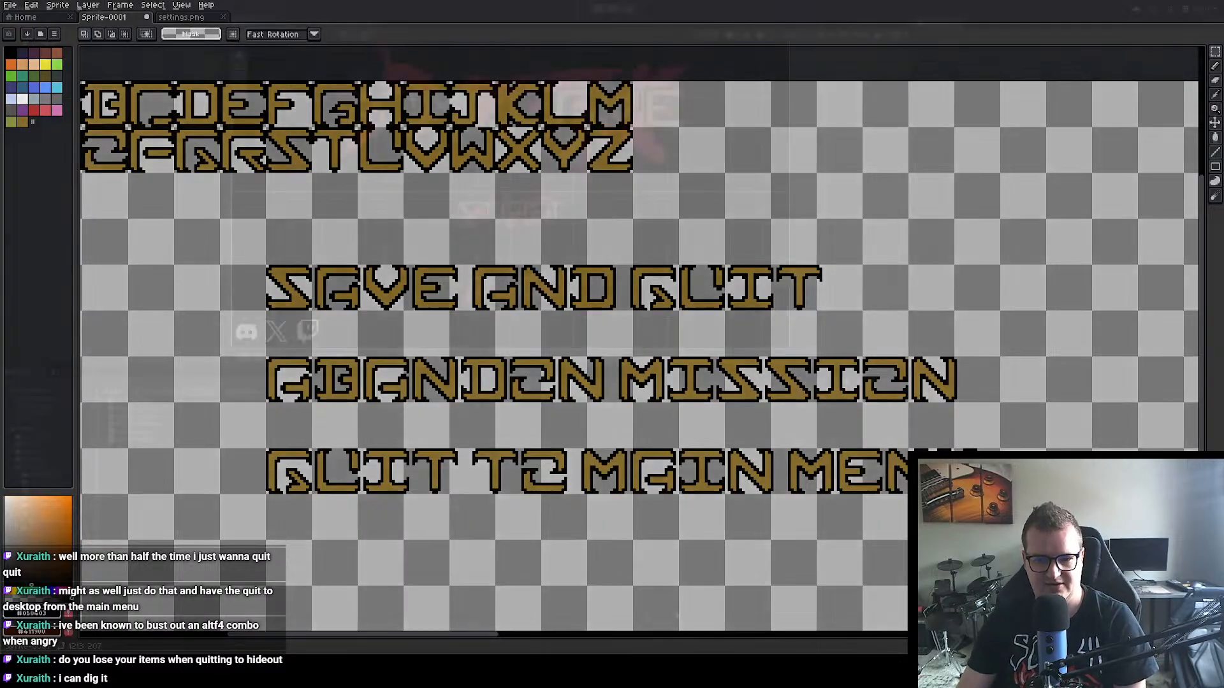
left_click(717, 383)
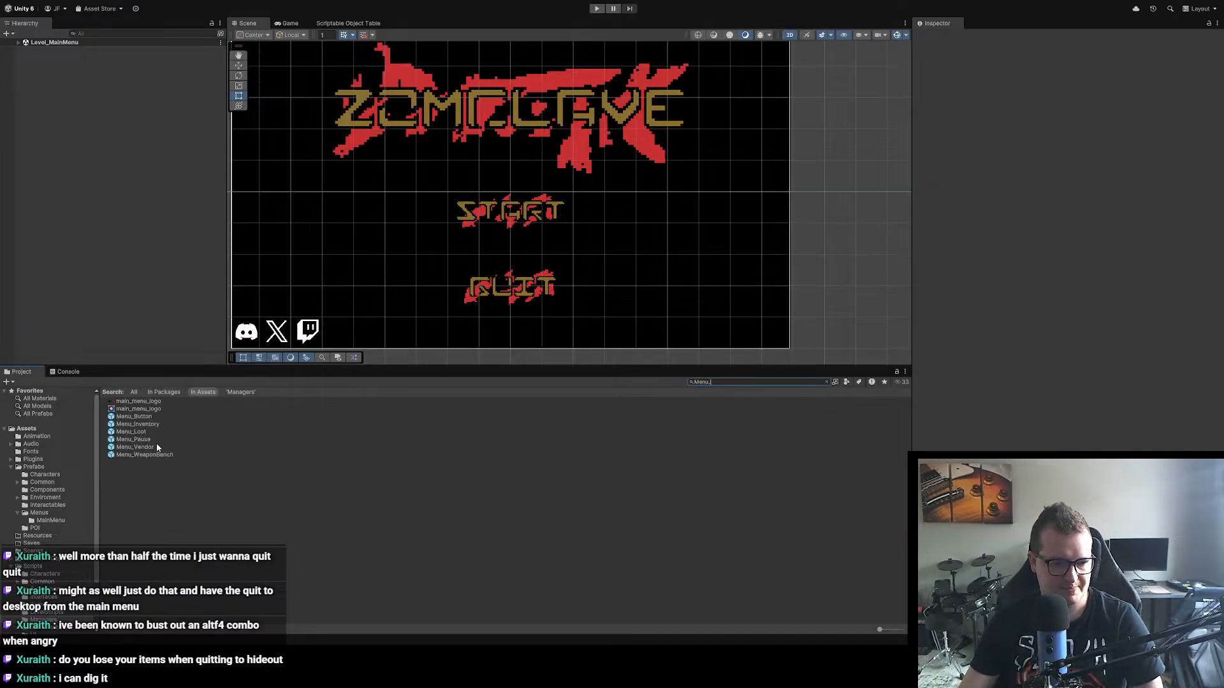
double_click(134, 439)
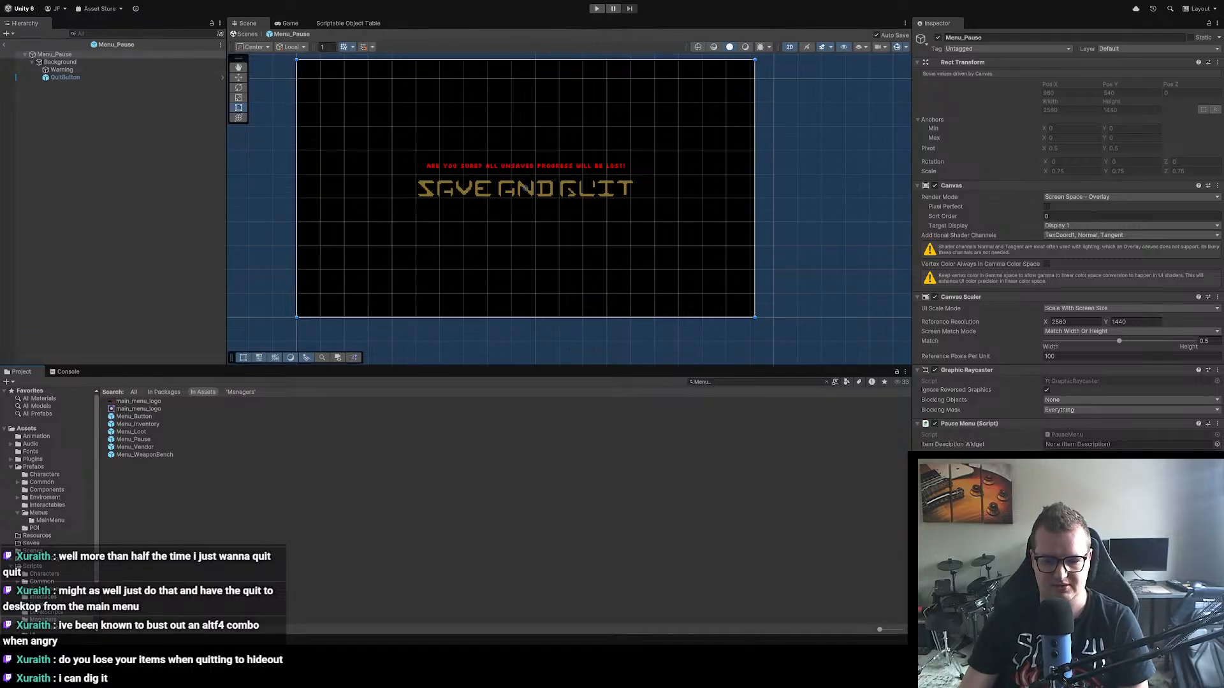
Step: Switch to Aseprite and copy the ABANDON MISSION lettering with a 241 × 16 px rectangular selection
key("alt+Tab")
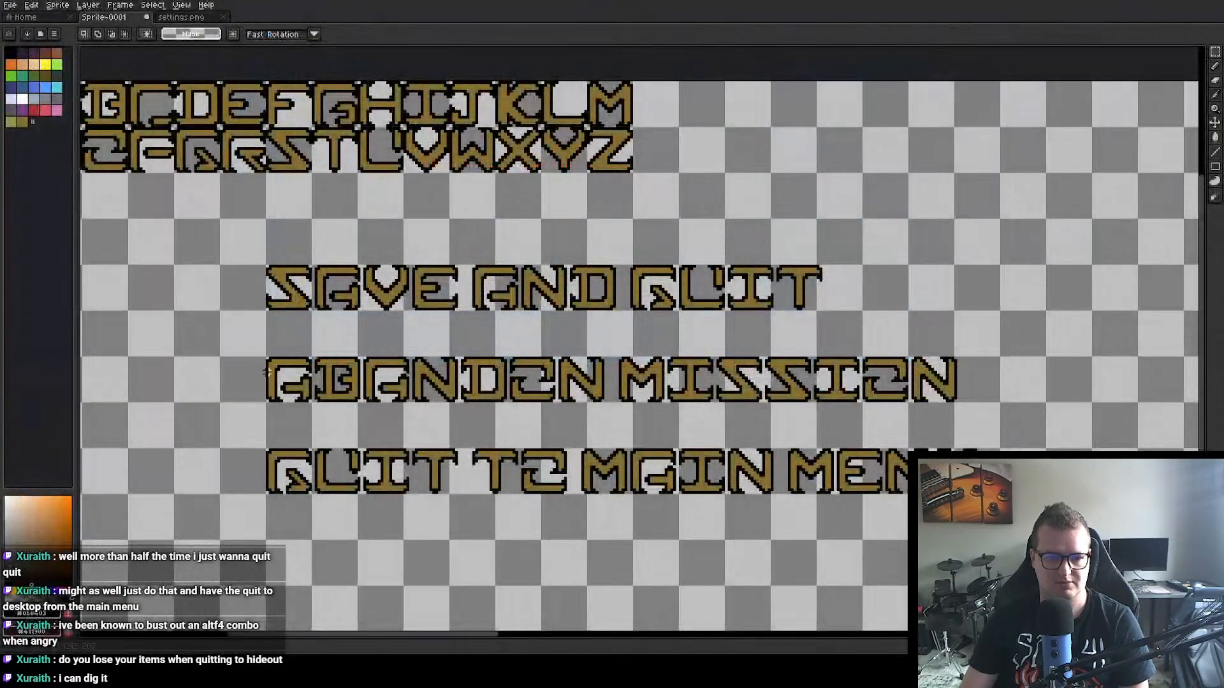
left_click_drag(268, 359, 961, 384)
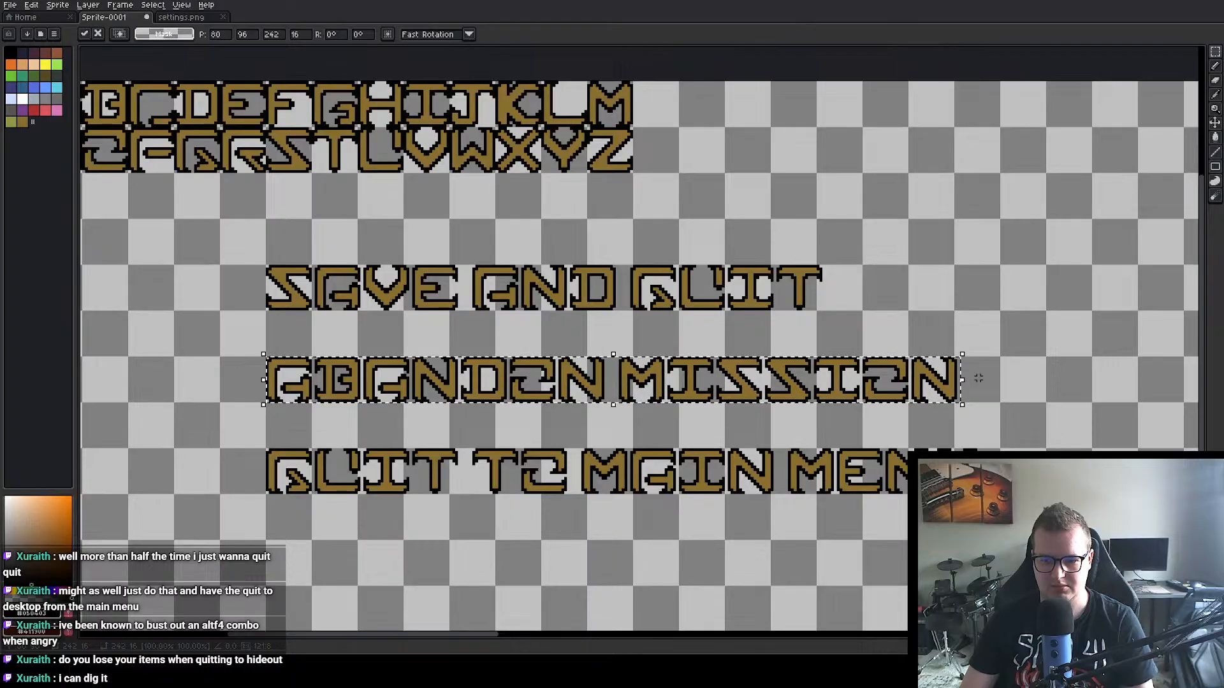
scroll(989, 375, "up", 2)
scroll(799, 300, "down", 2)
left_click(615, 307)
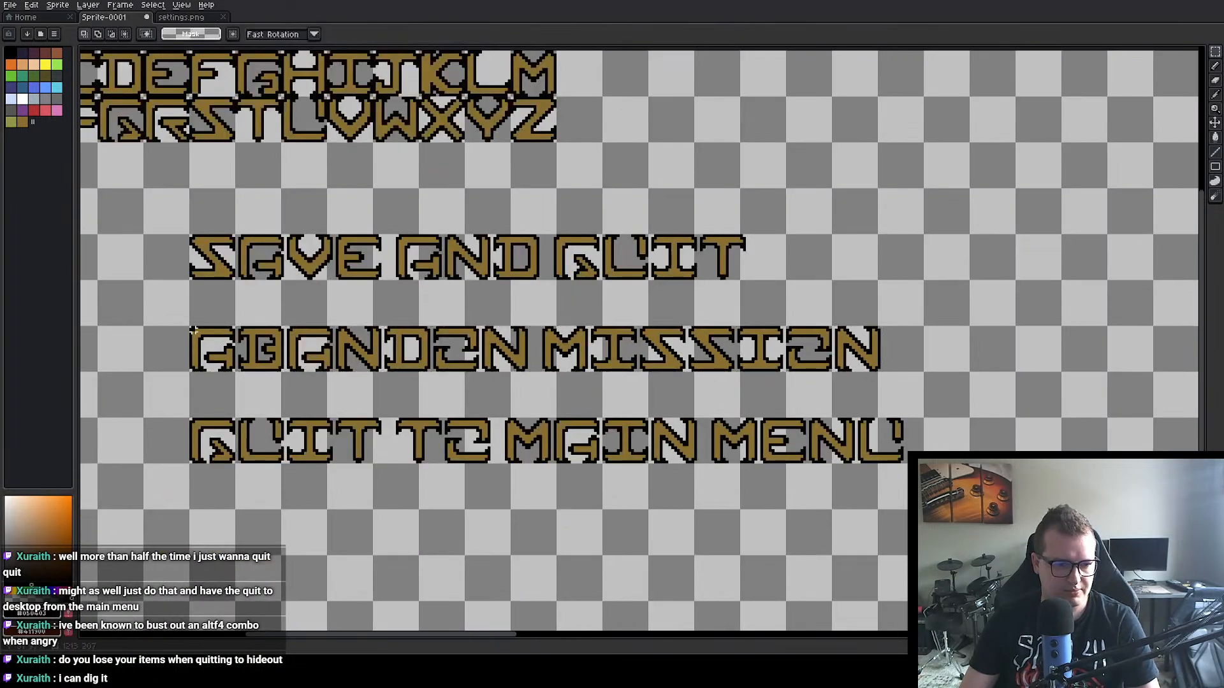
left_click_drag(190, 327, 883, 375)
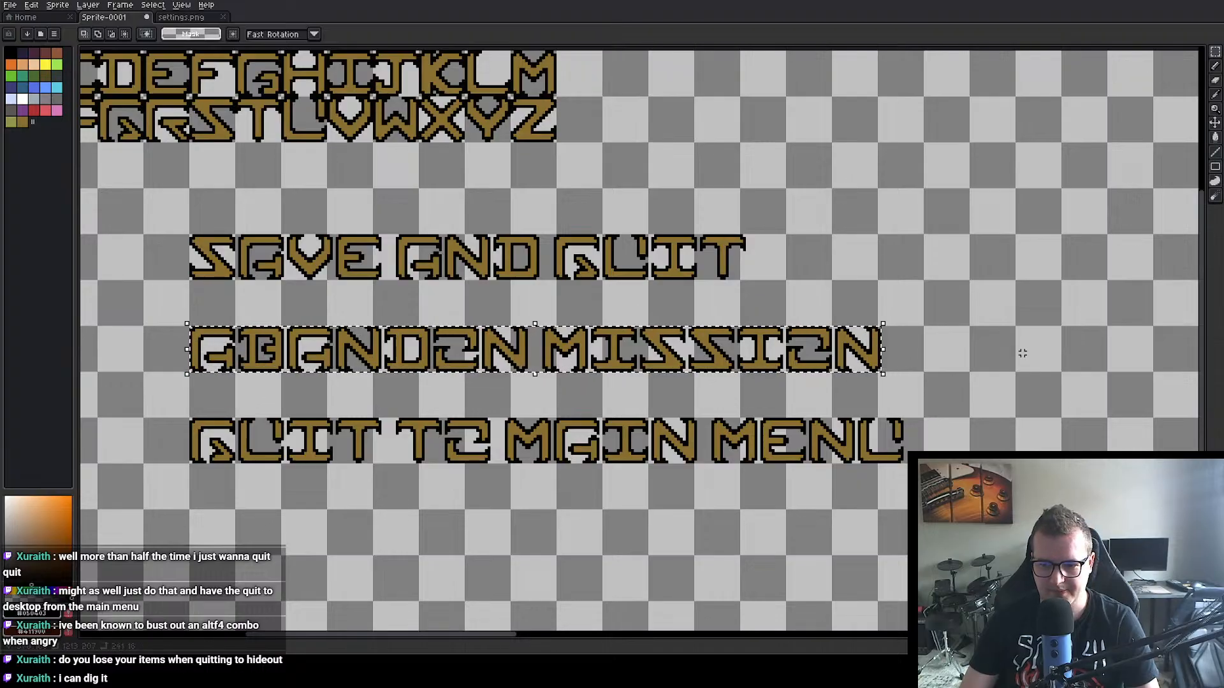
Step: Create a new 241 × 16 px transparent sprite, paste the copied ABANDON MISSION lettering into it and commit the paste
left_click(24, 17)
left_click(52, 38)
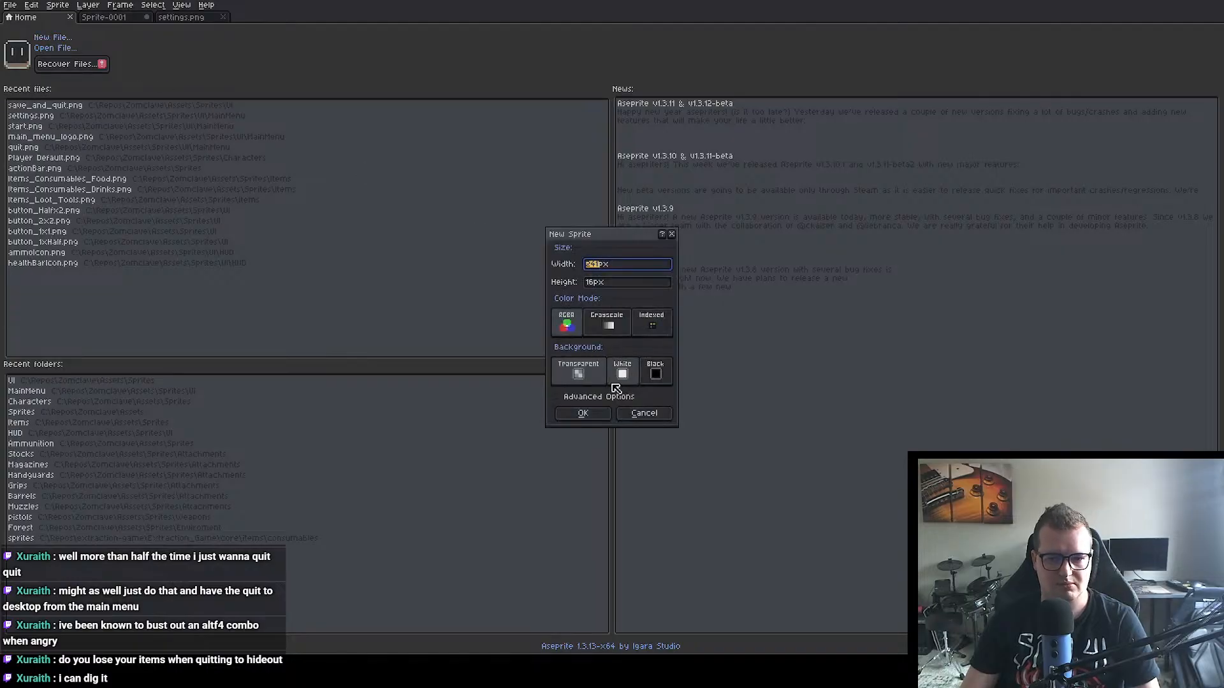
left_click(582, 413)
key("ctrl+v")
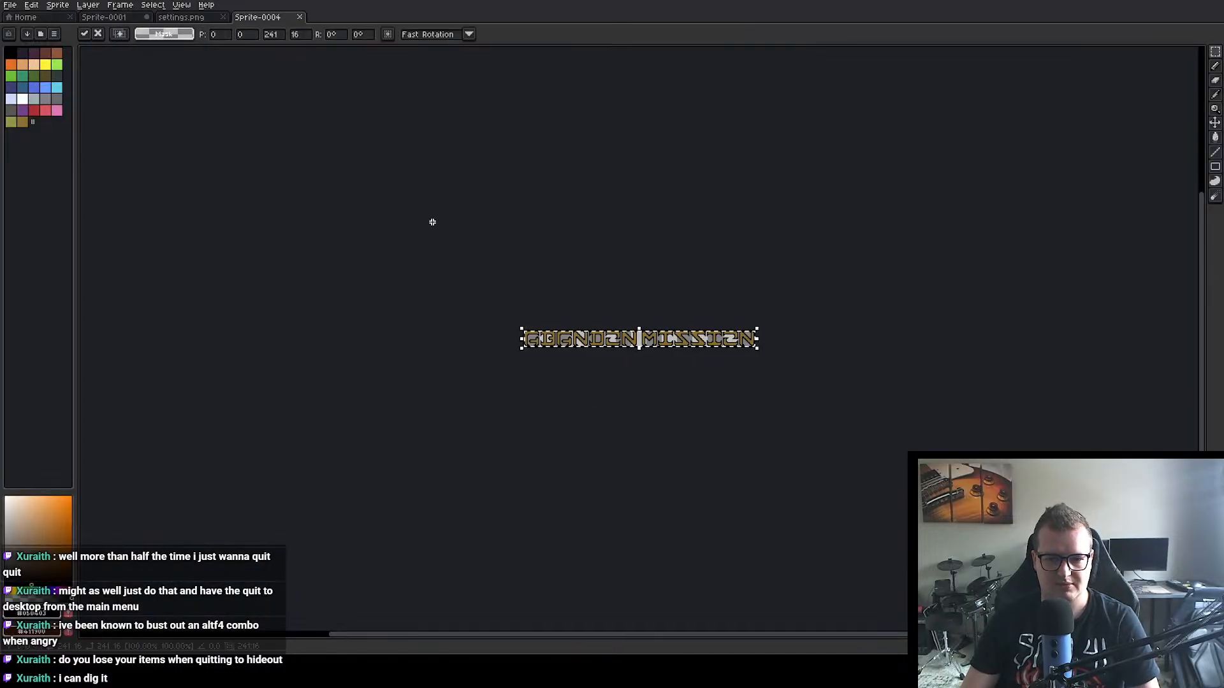
scroll(524, 331, "up", 3)
left_click(617, 238)
Step: Enlarge the ABANDON MISSION canvas by a 1 px border on all four sides, to 243 × 18 px
scroll(673, 328, "up", 2)
left_click_drag(620, 258, 393, 219)
key("ctrl+alt+c")
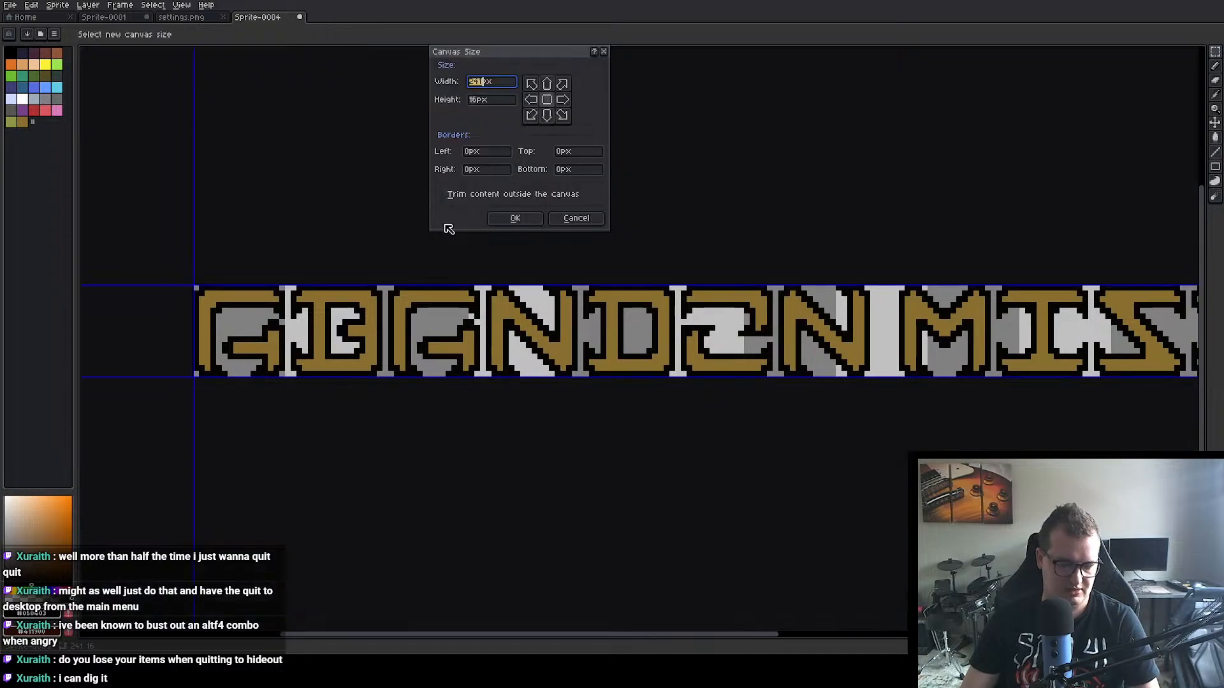
left_click_drag(583, 282, 581, 277)
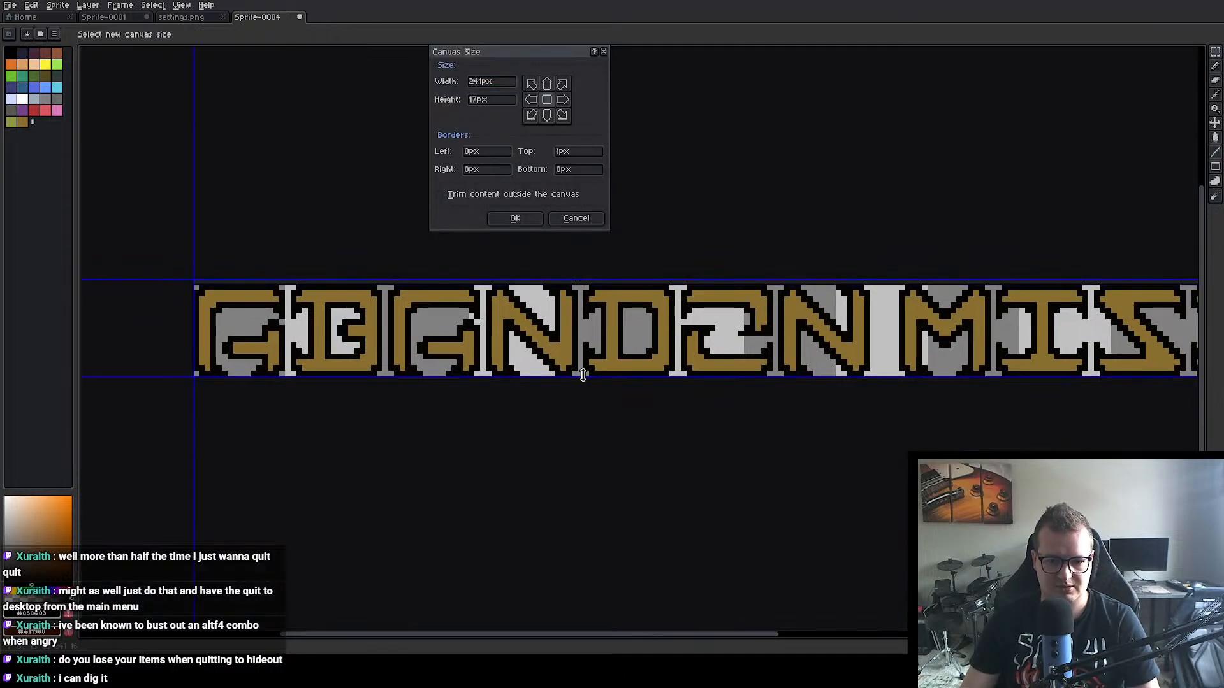
left_click_drag(580, 375, 581, 380)
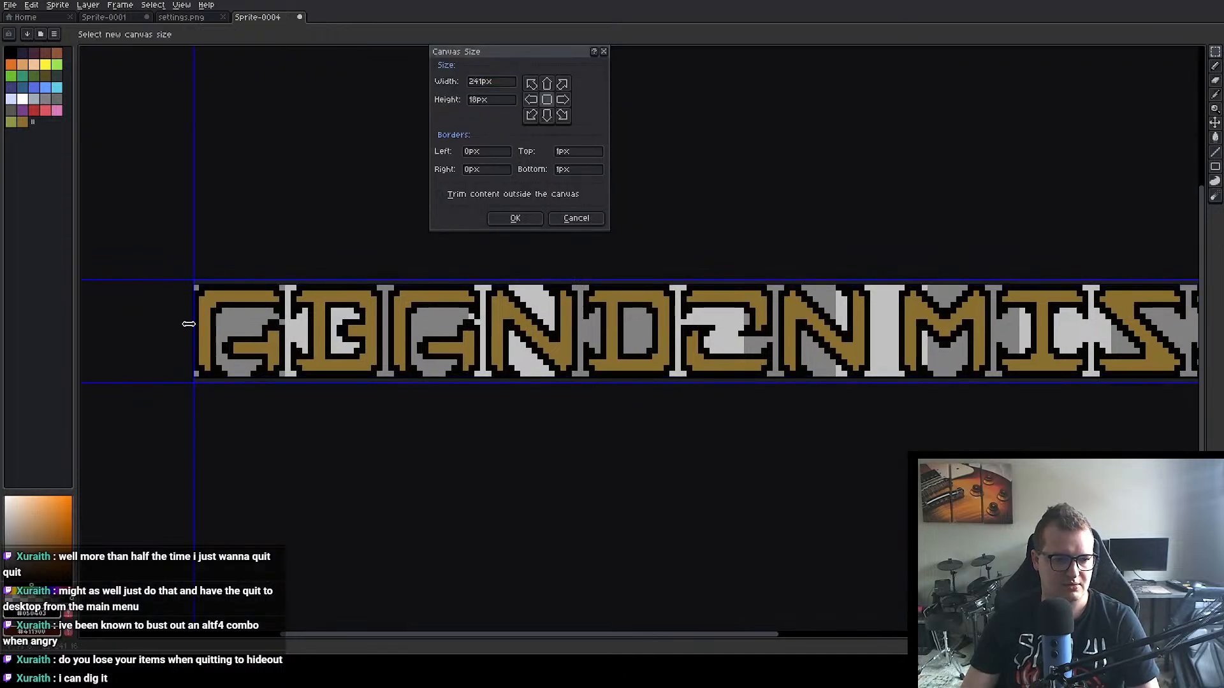
left_click_drag(193, 324, 189, 325)
left_click_drag(931, 464, 567, 462)
left_click_drag(961, 376, 661, 401)
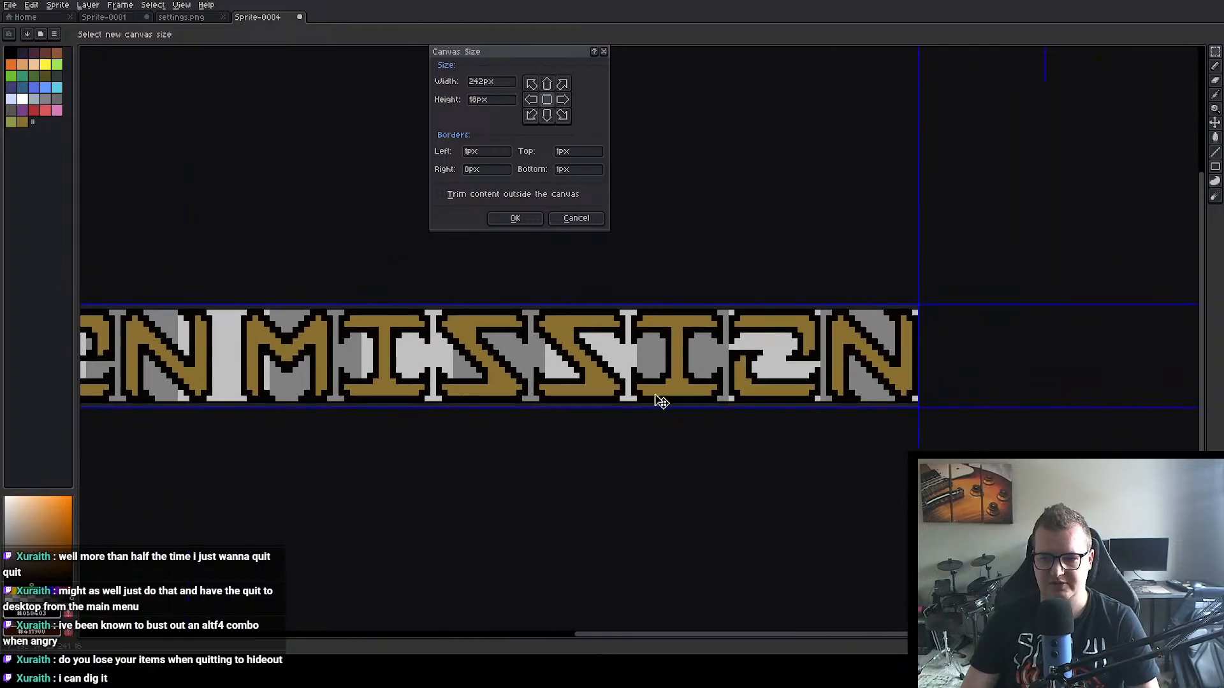
left_click_drag(918, 350, 926, 352)
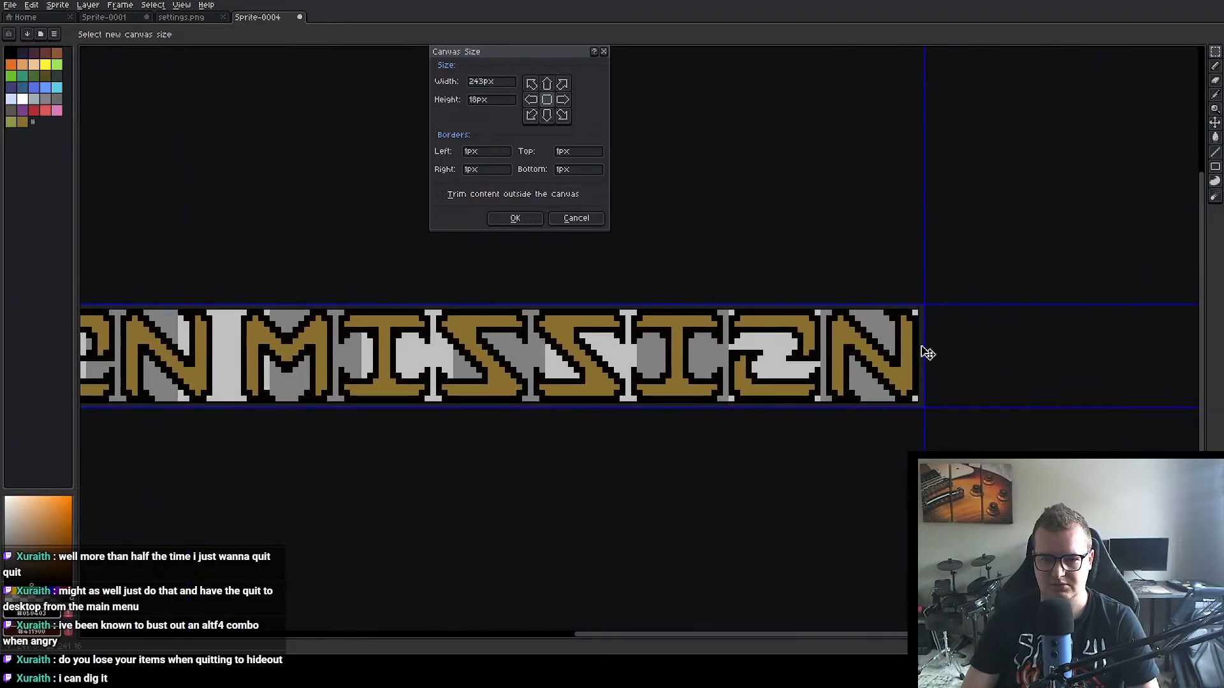
left_click(514, 219)
scroll(536, 238, "down", 3)
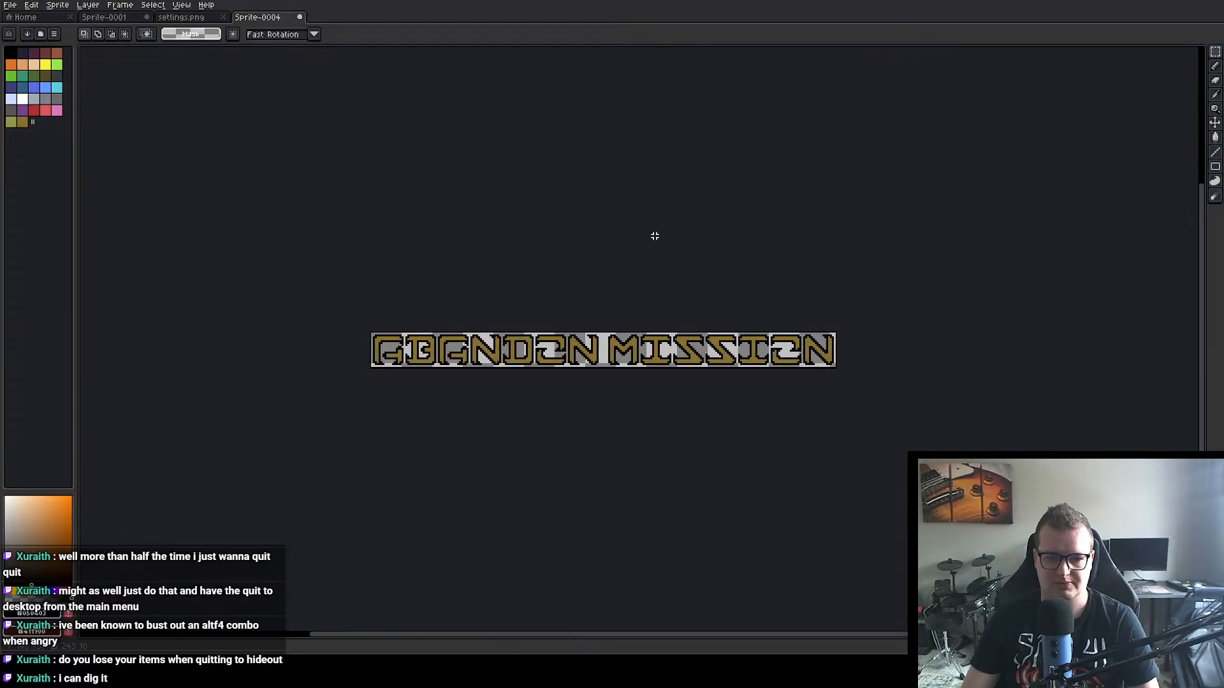
left_click_drag(659, 234, 635, 238)
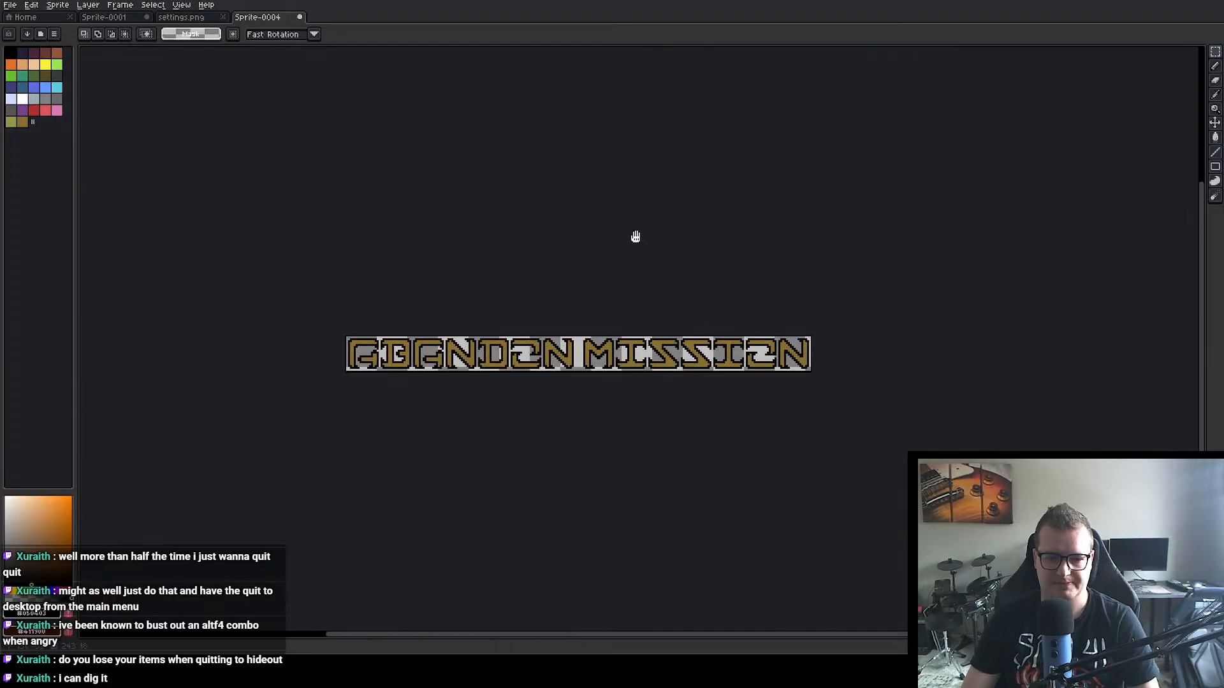
Step: Export the ABANDON MISSION sprite as abandon_mission.png into the project's Sprites/UI folder
left_click(25, 17)
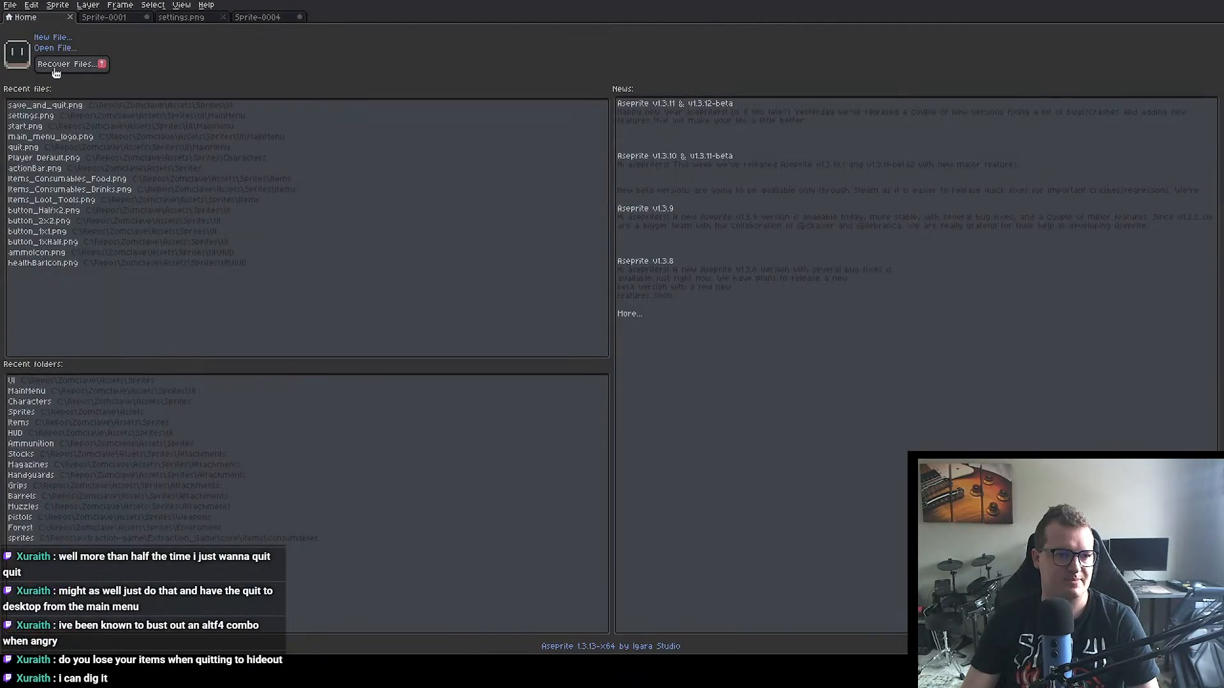
left_click(281, 14)
left_click(11, 6)
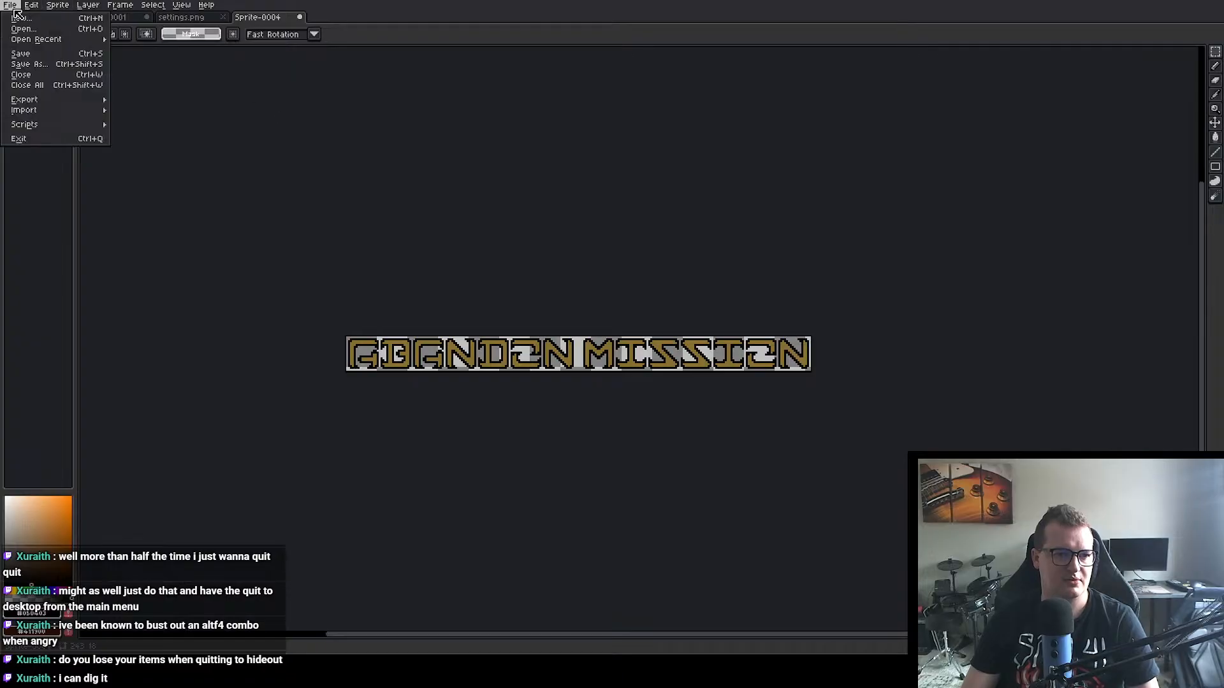
mouse_move(51, 102)
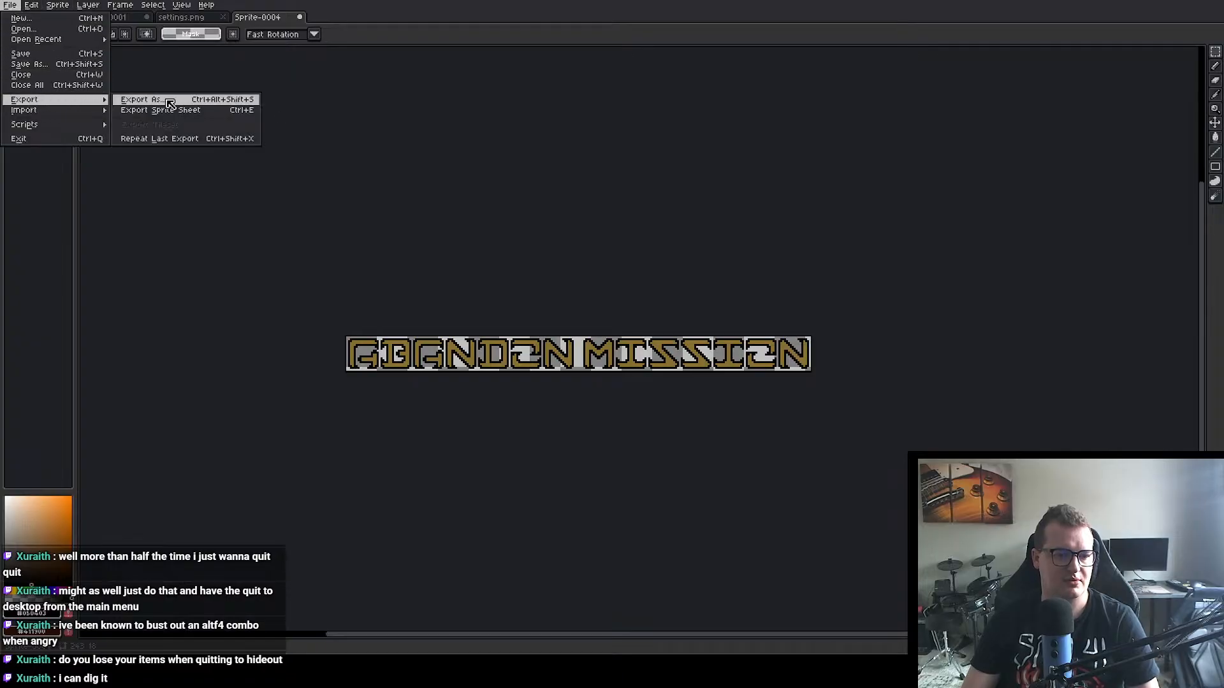
left_click(170, 100)
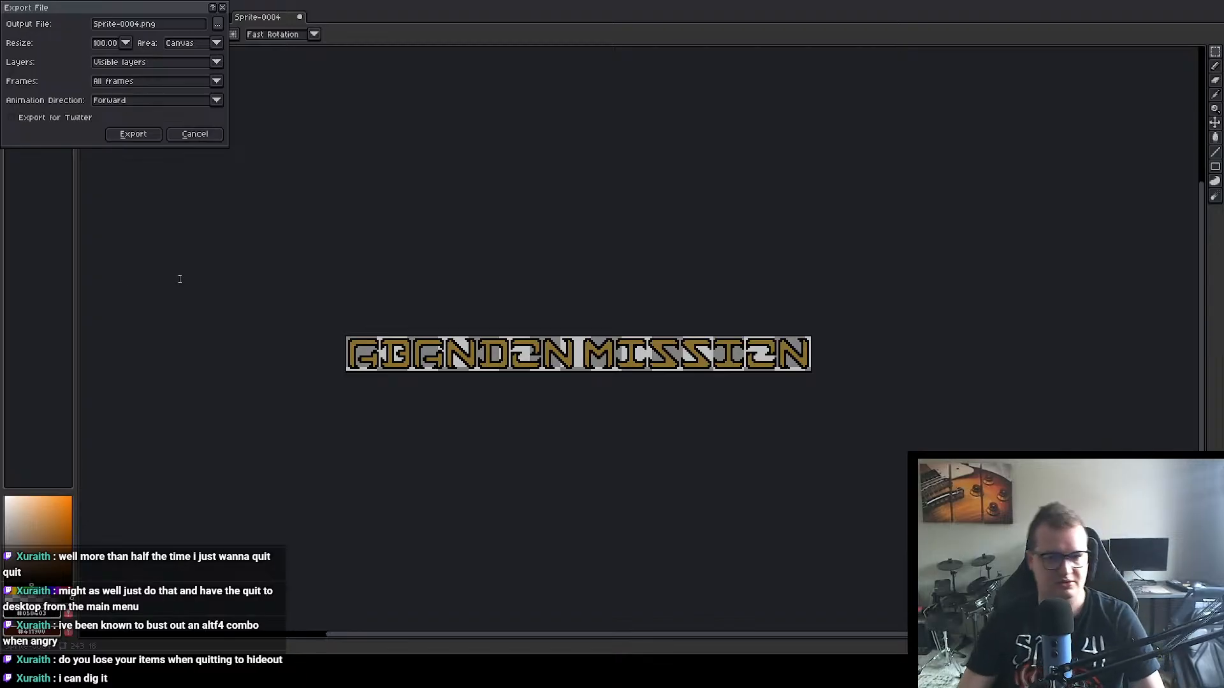
left_click(497, 326)
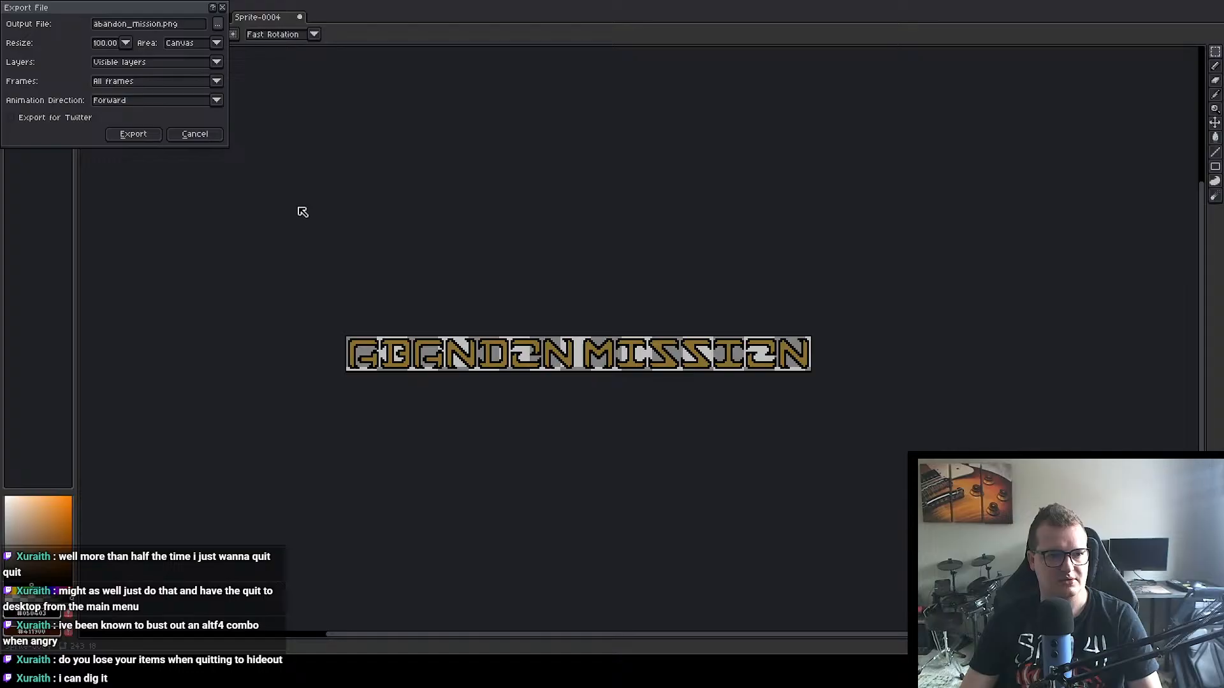
left_click(144, 135)
Step: Return to the lettering sheet and copy the QUIT TO MAIN MENU lettering with a 249 × 16 px rectangular selection
left_click(99, 17)
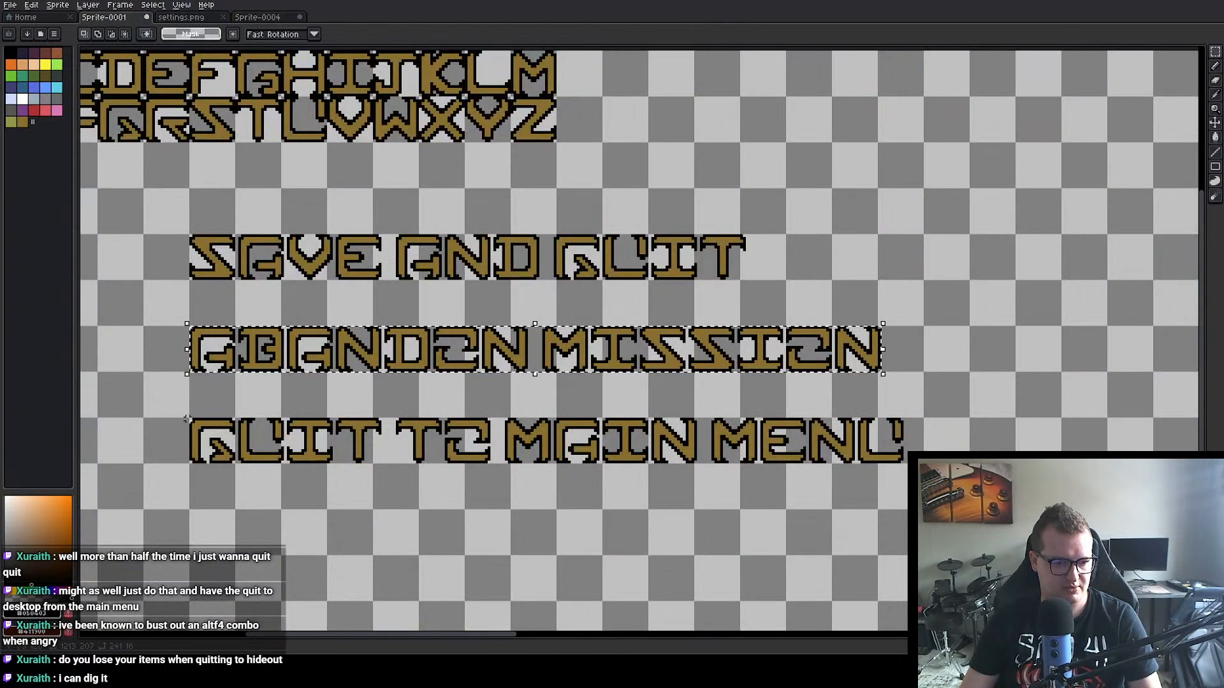
left_click_drag(190, 420, 906, 468)
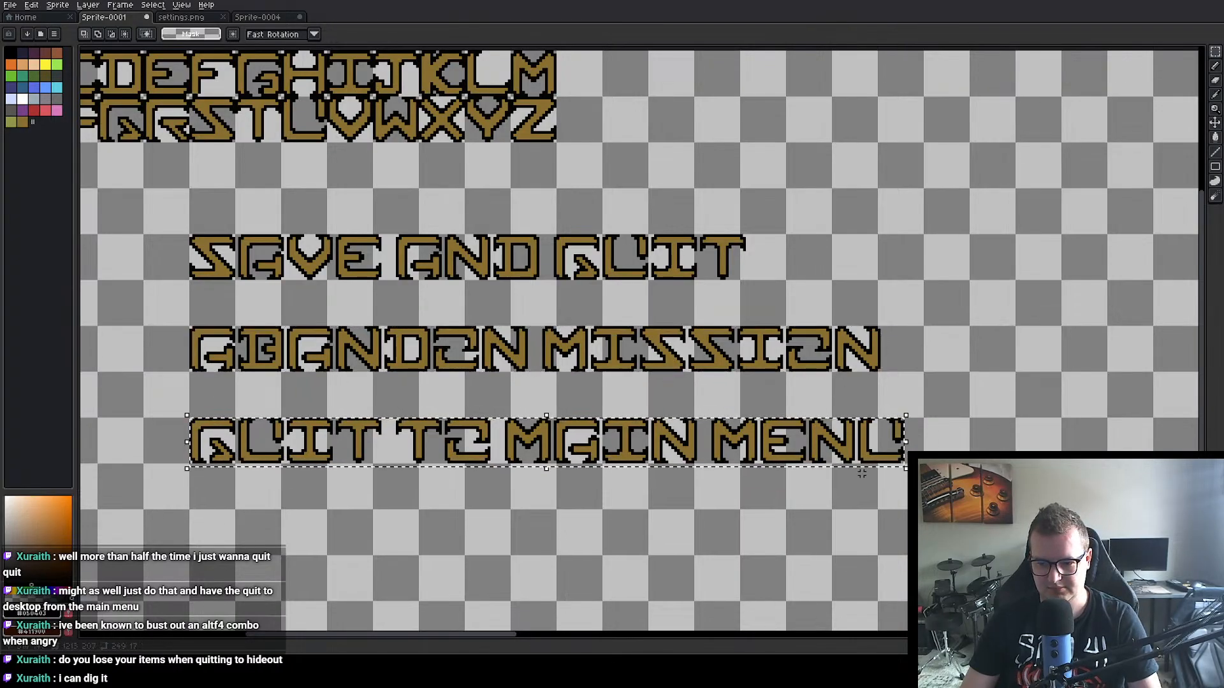
left_click(314, 393)
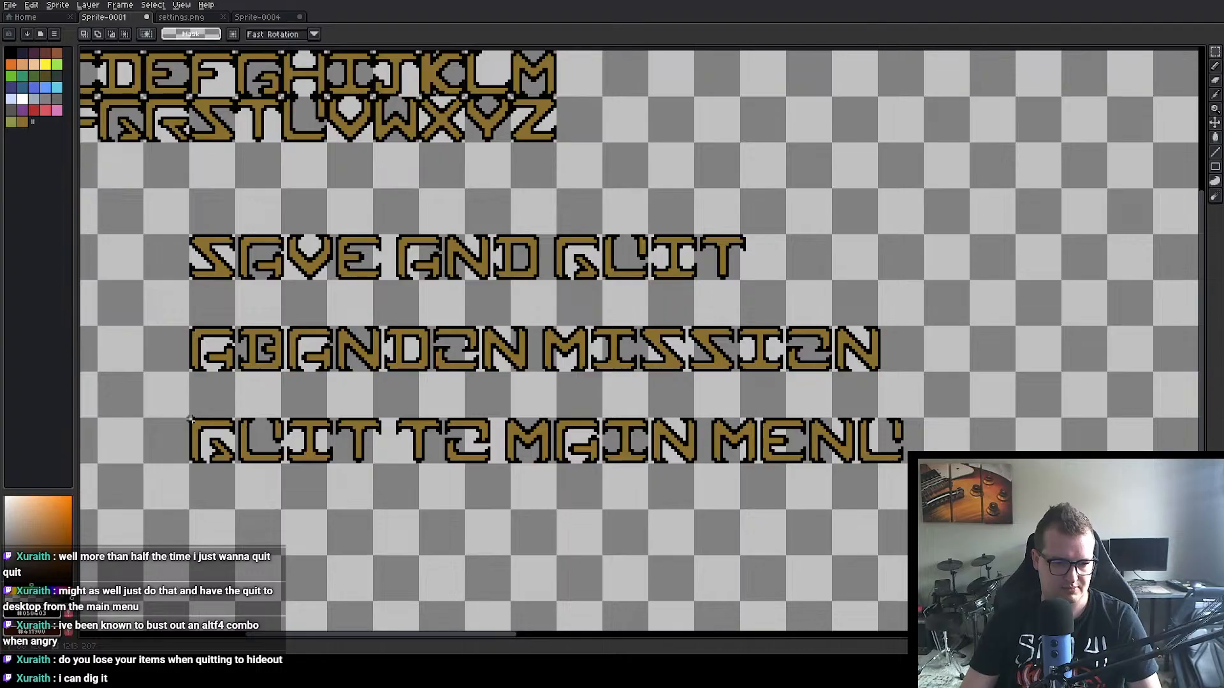
left_click_drag(190, 420, 905, 465)
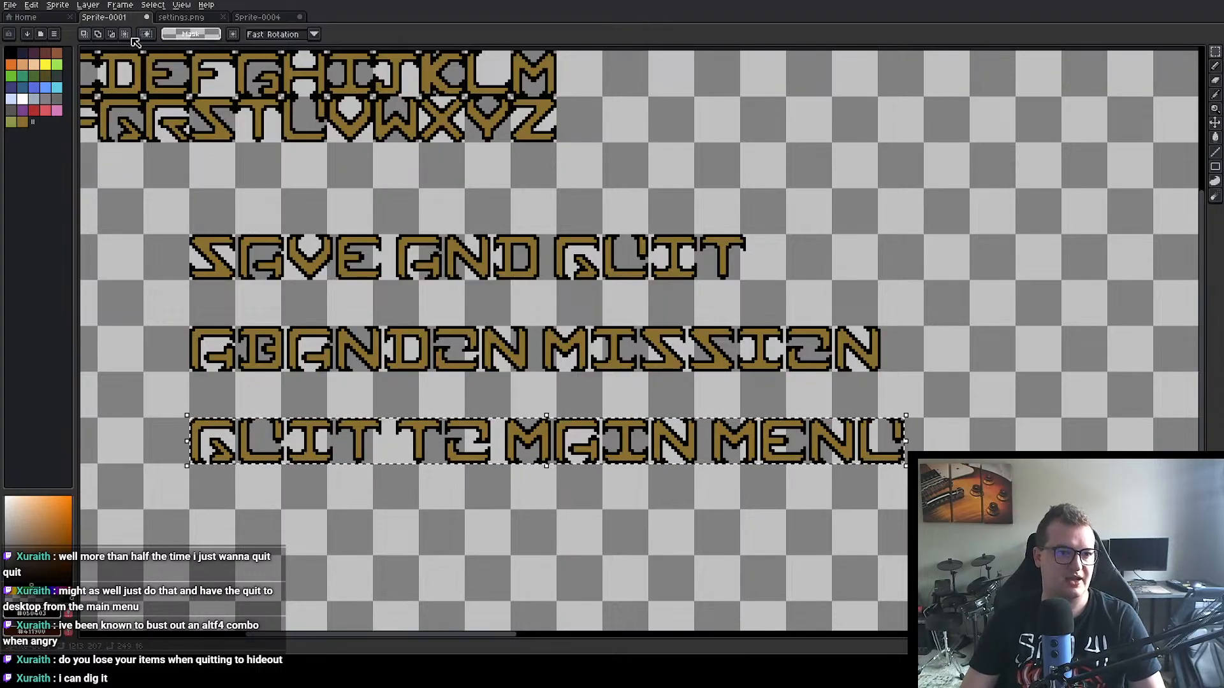
Step: Create a new 249 × 16 px transparent sprite and paste the copied QUIT TO MAIN MENU lettering into it
left_click(22, 16)
left_click(52, 37)
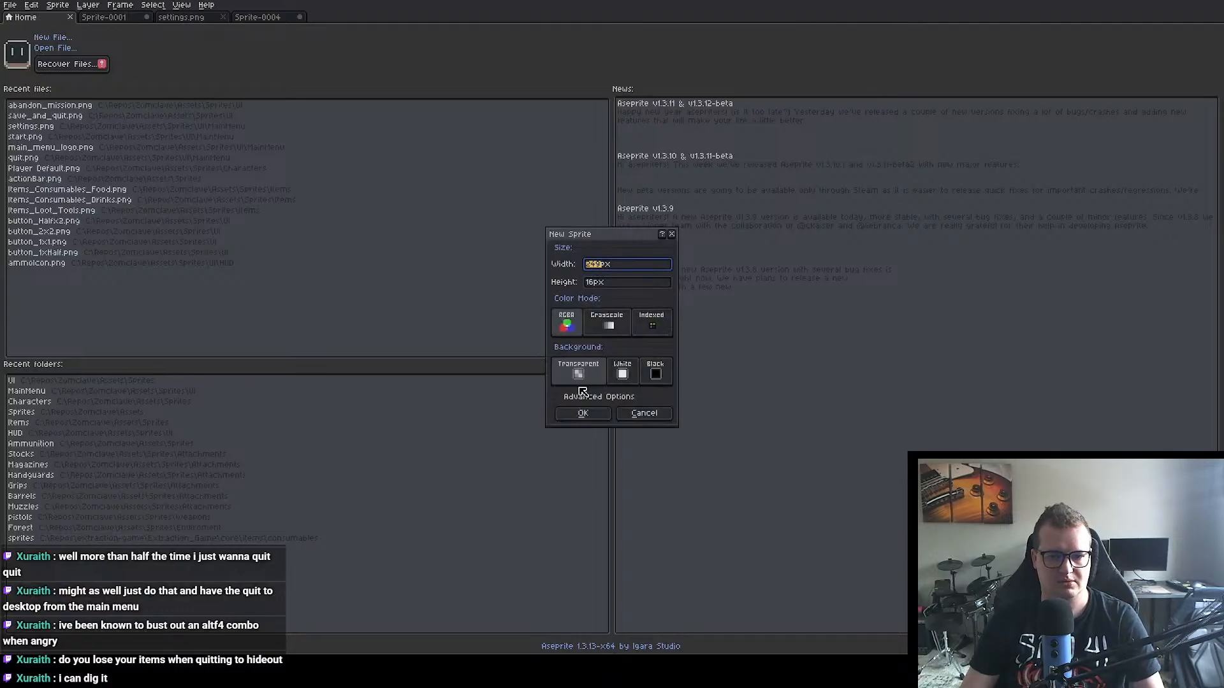
left_click(582, 413)
key("ctrl+v")
Step: Enlarge the QUIT TO MAIN MENU canvas by a 1 px border on all four sides, to 251 × 18 px
scroll(601, 218, "up", 3)
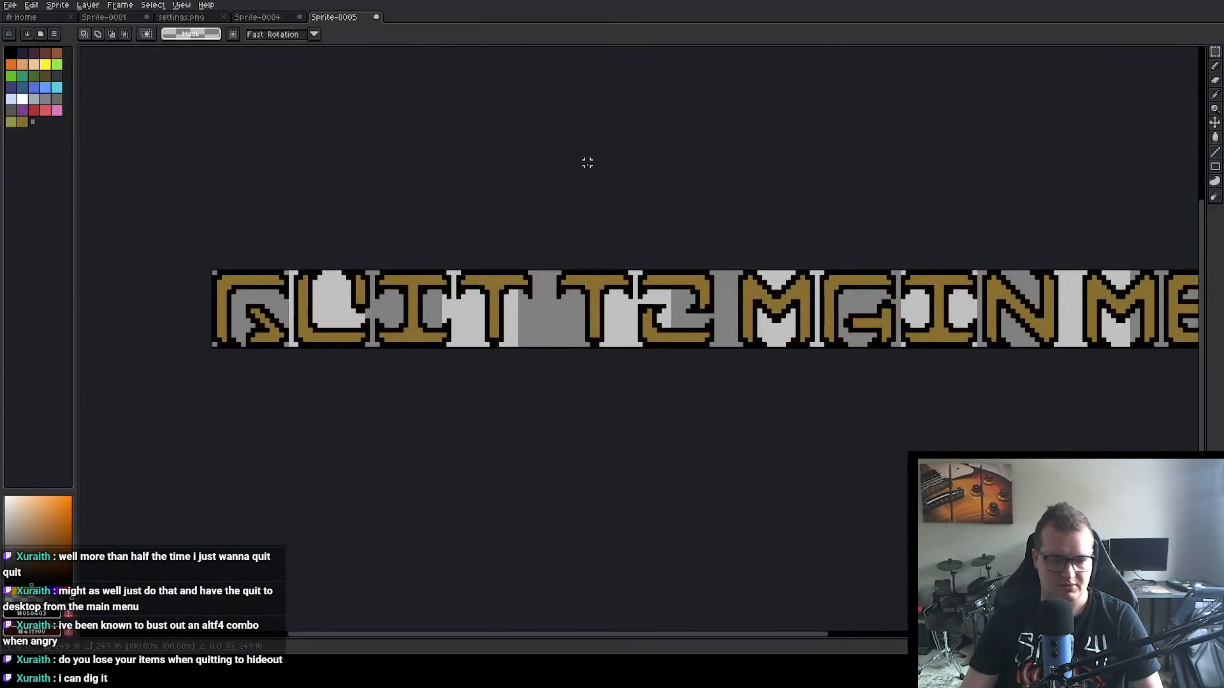
key("ctrl+alt+c")
left_click_drag(636, 274, 636, 268)
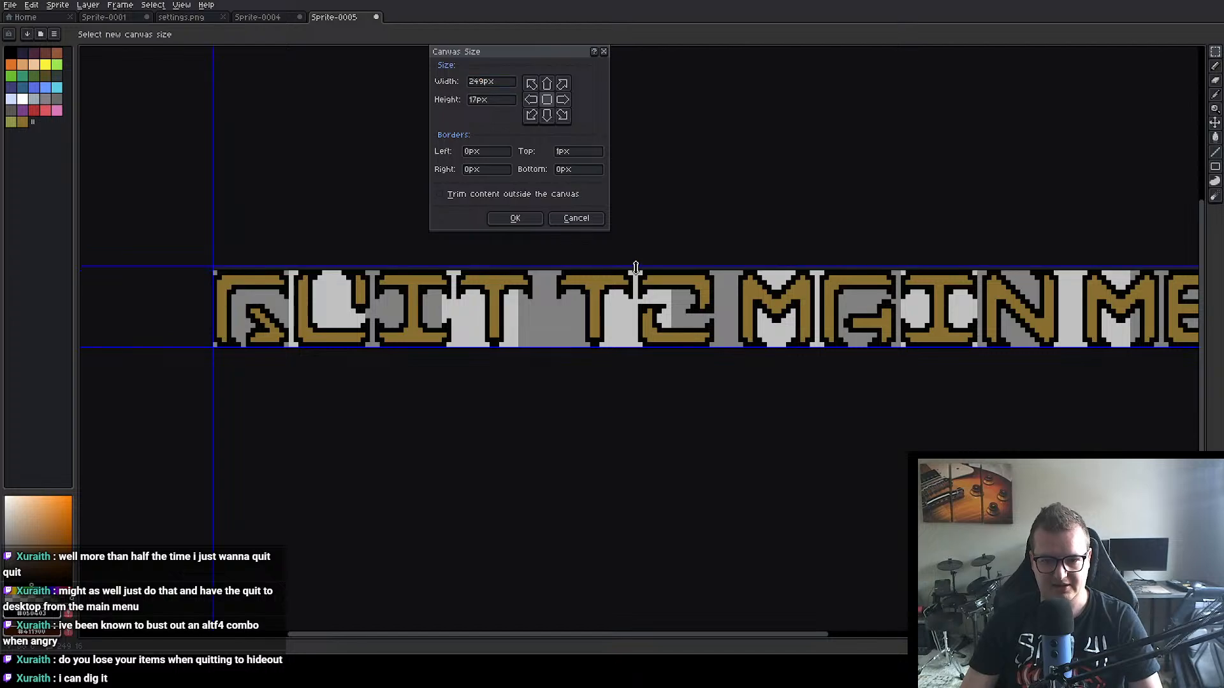
left_click_drag(634, 347, 634, 352)
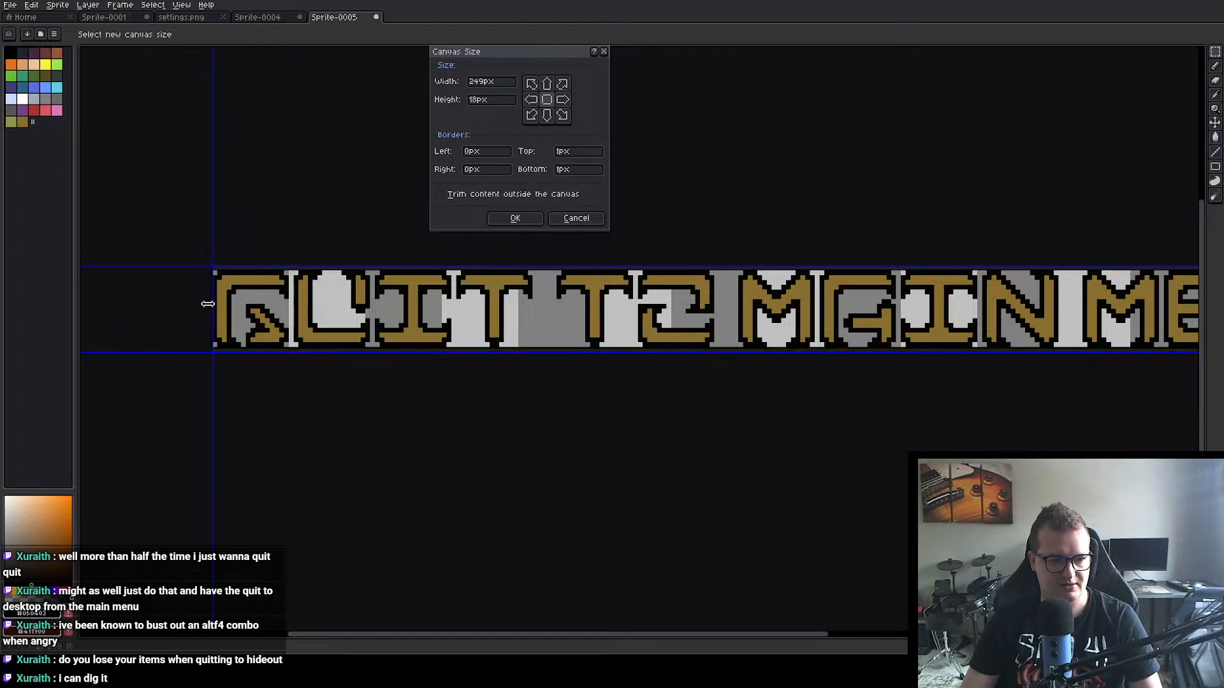
left_click_drag(207, 304, 204, 305)
left_click_drag(708, 470, 316, 479)
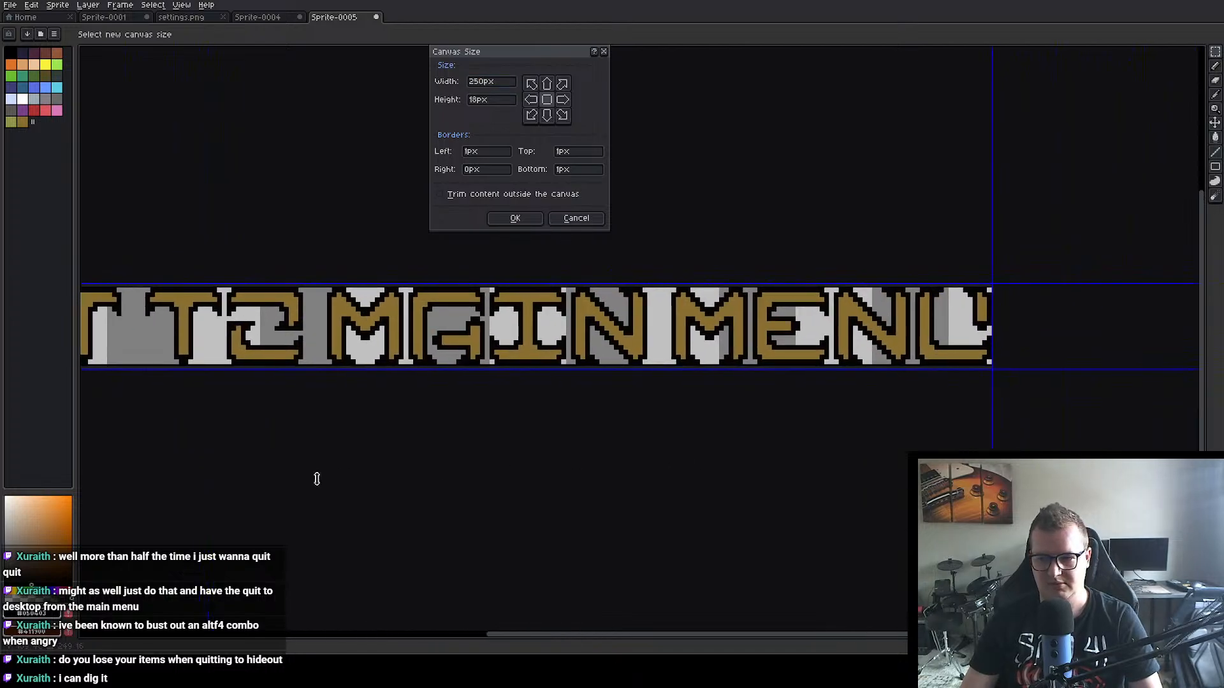
left_click_drag(992, 317, 998, 317)
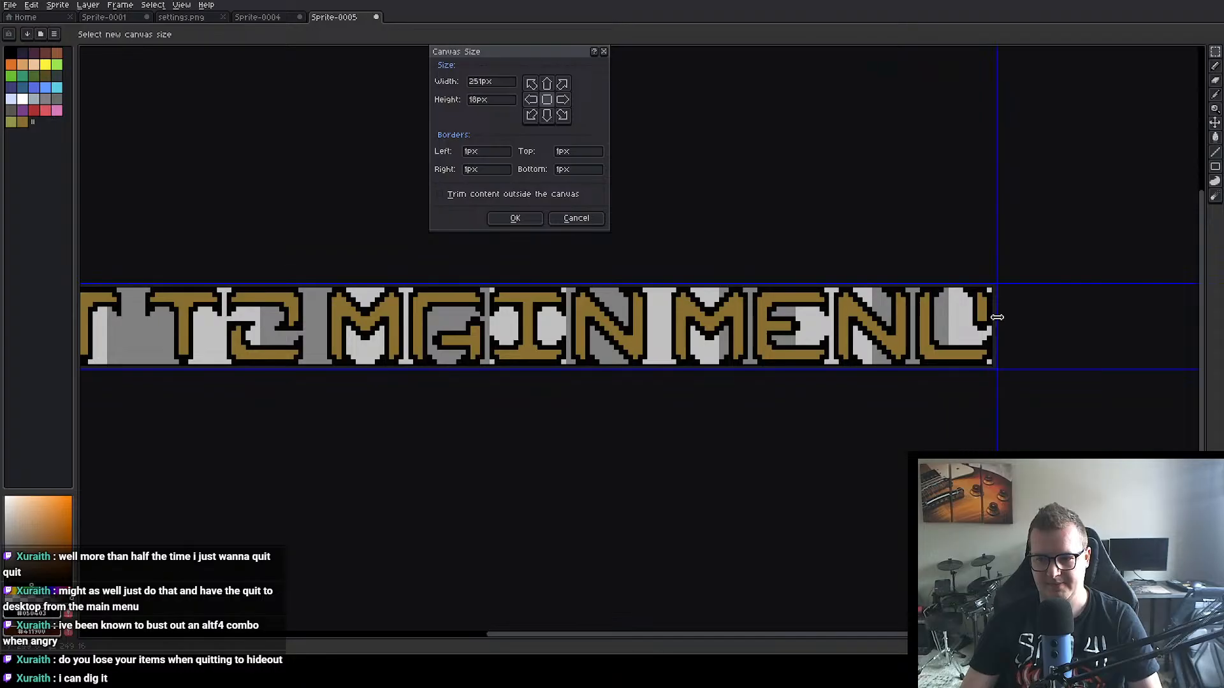
left_click(518, 219)
scroll(650, 197, "down", 3)
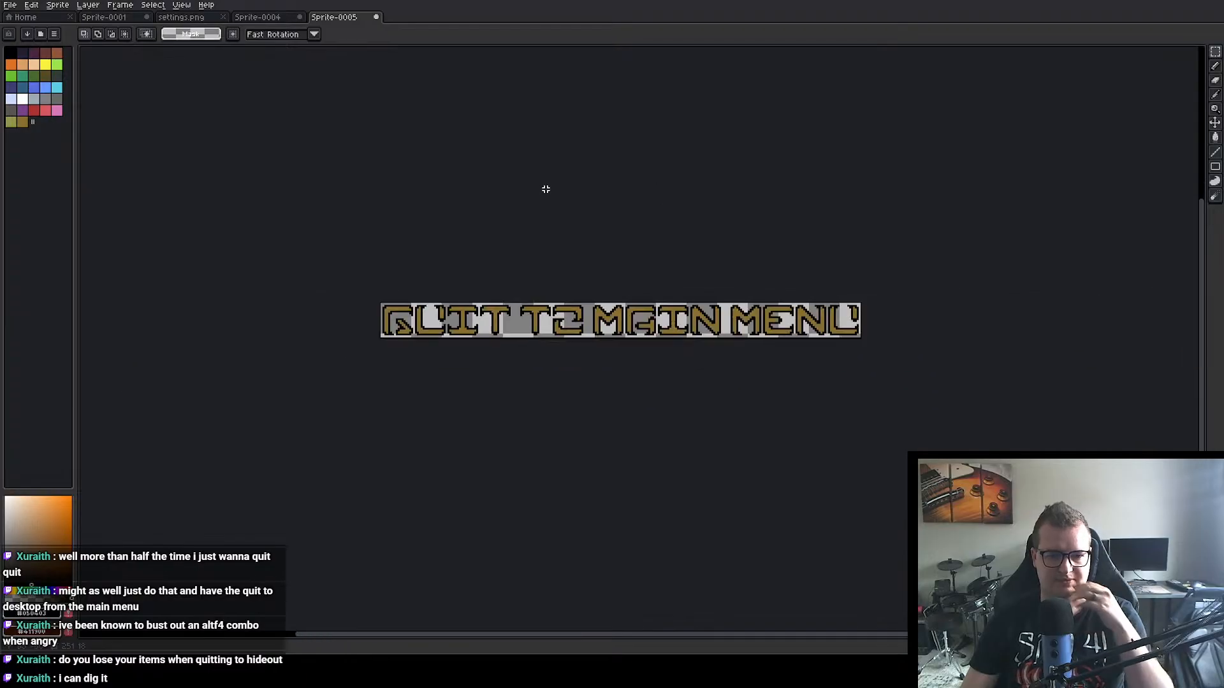
left_click_drag(641, 207, 641, 207)
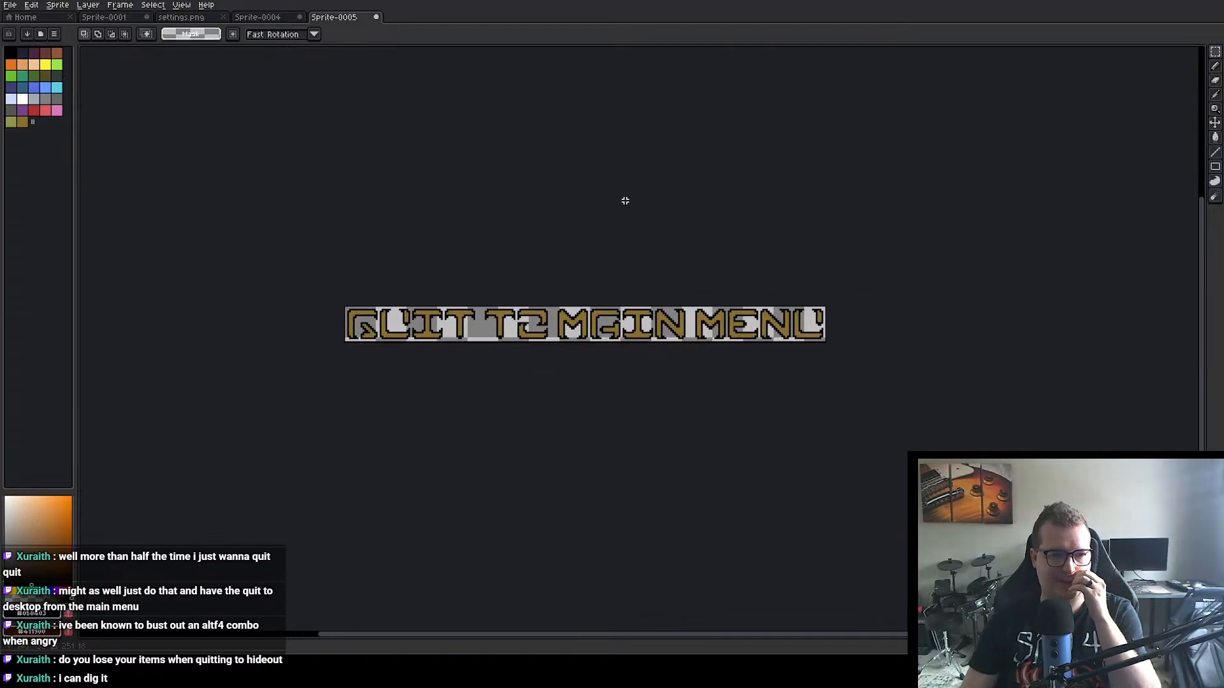
Step: Start exporting the QUIT TO MAIN MENU sprite and open the choice of its output file
left_click(10, 4)
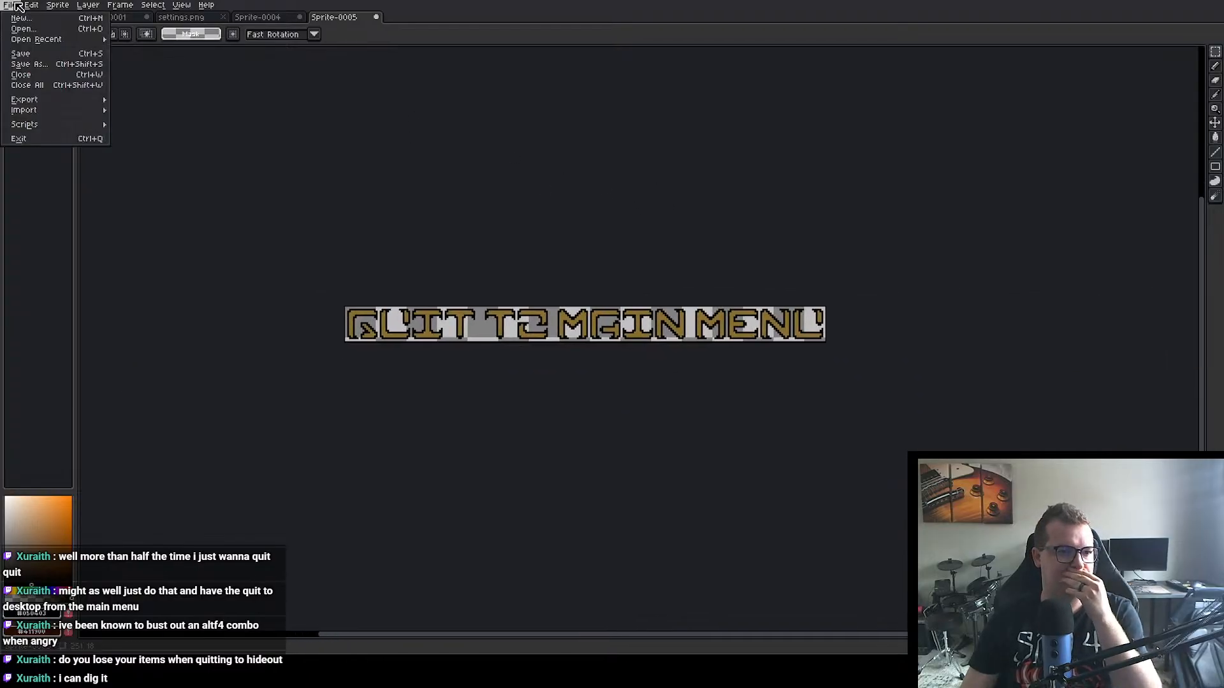
mouse_move(48, 102)
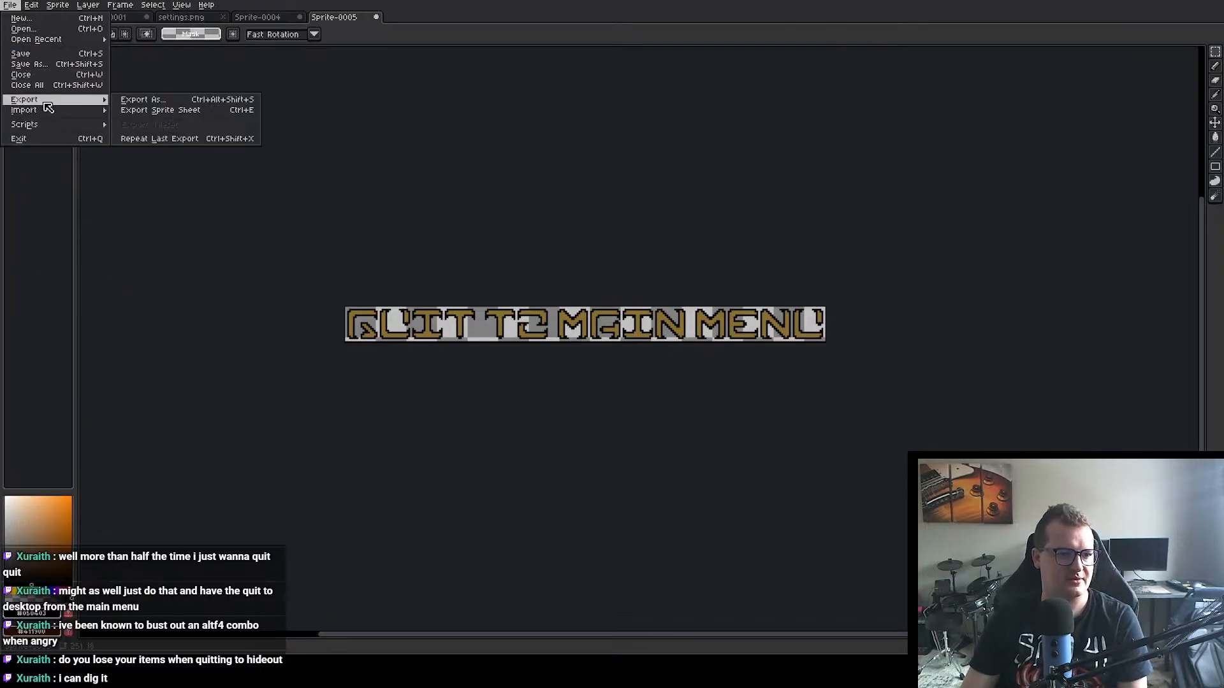
left_click(186, 100)
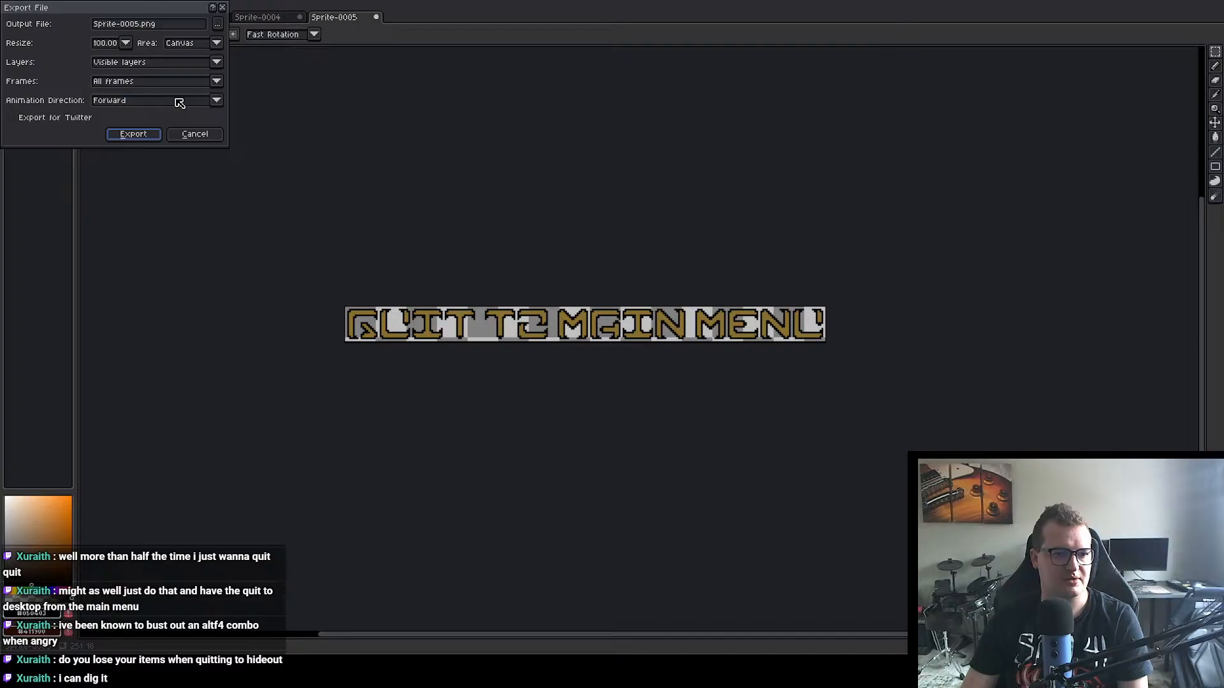
left_click(218, 24)
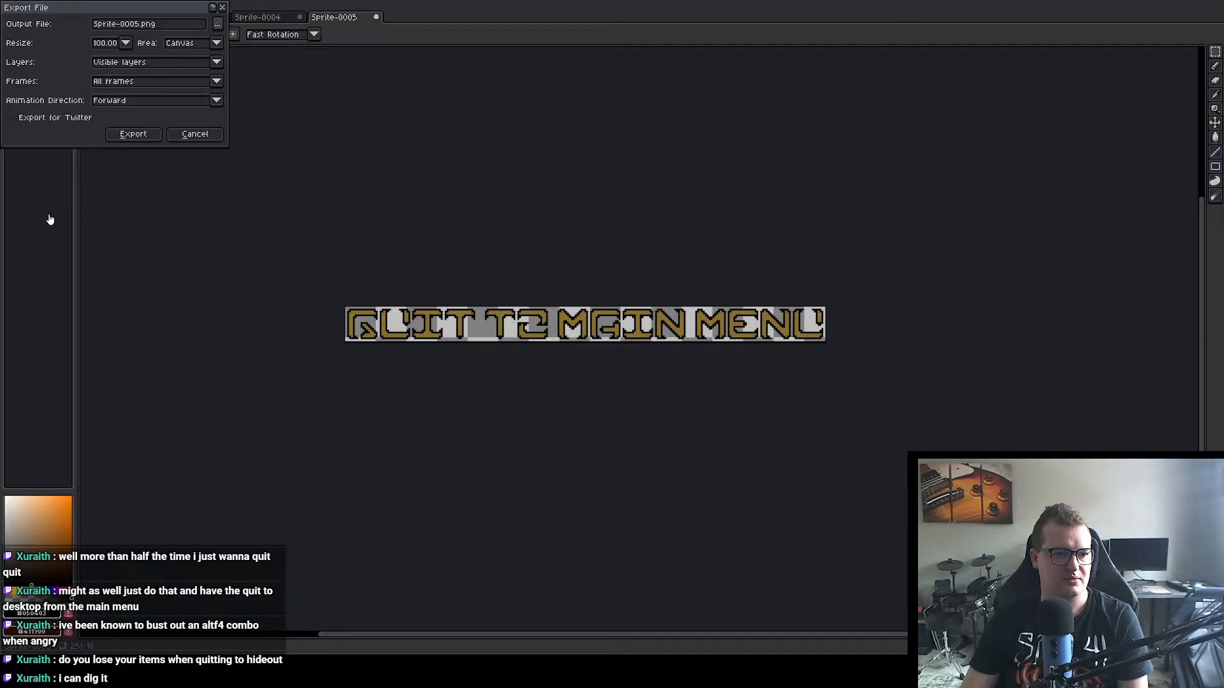
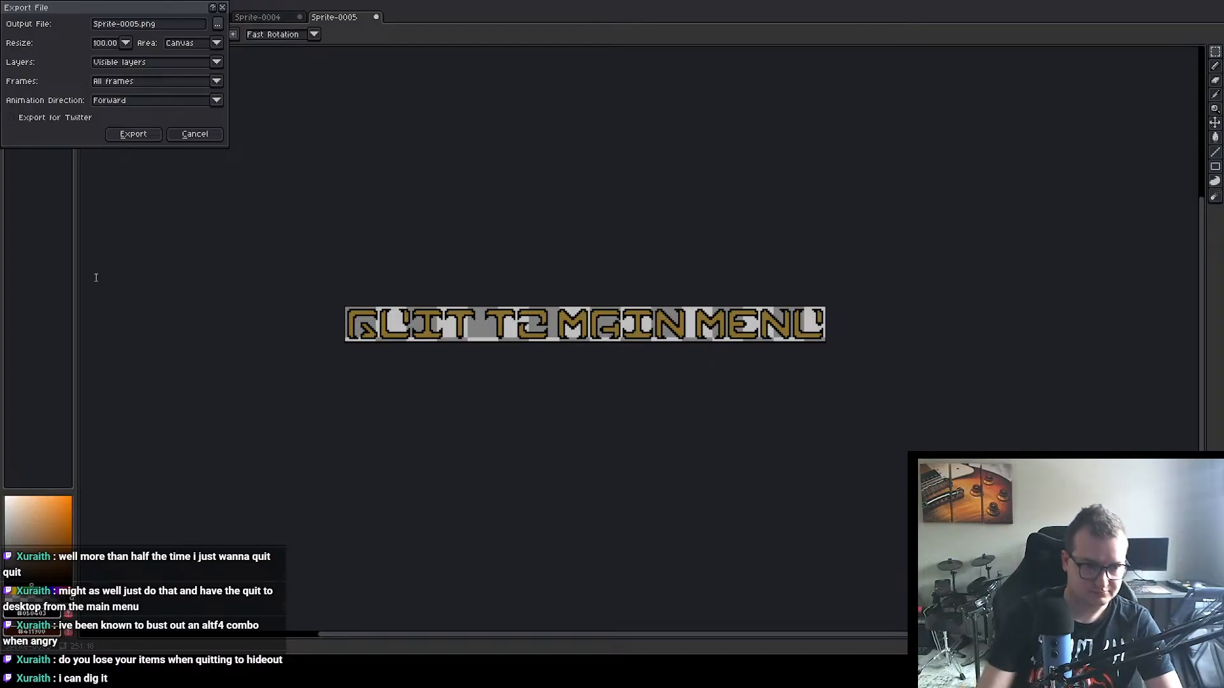
Step: Export the QUIT TO MAIN MENU sprite as quit_to_main_menu.png and close Sprite-0005 without saving it
left_click(495, 328)
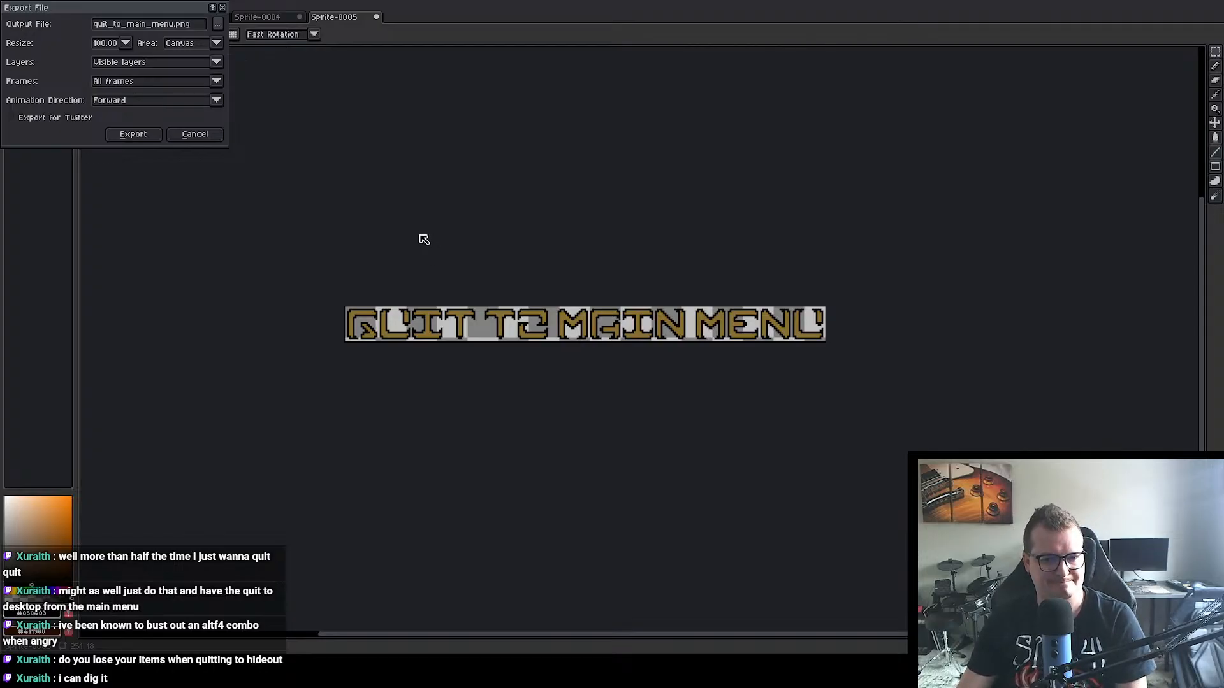
left_click(145, 136)
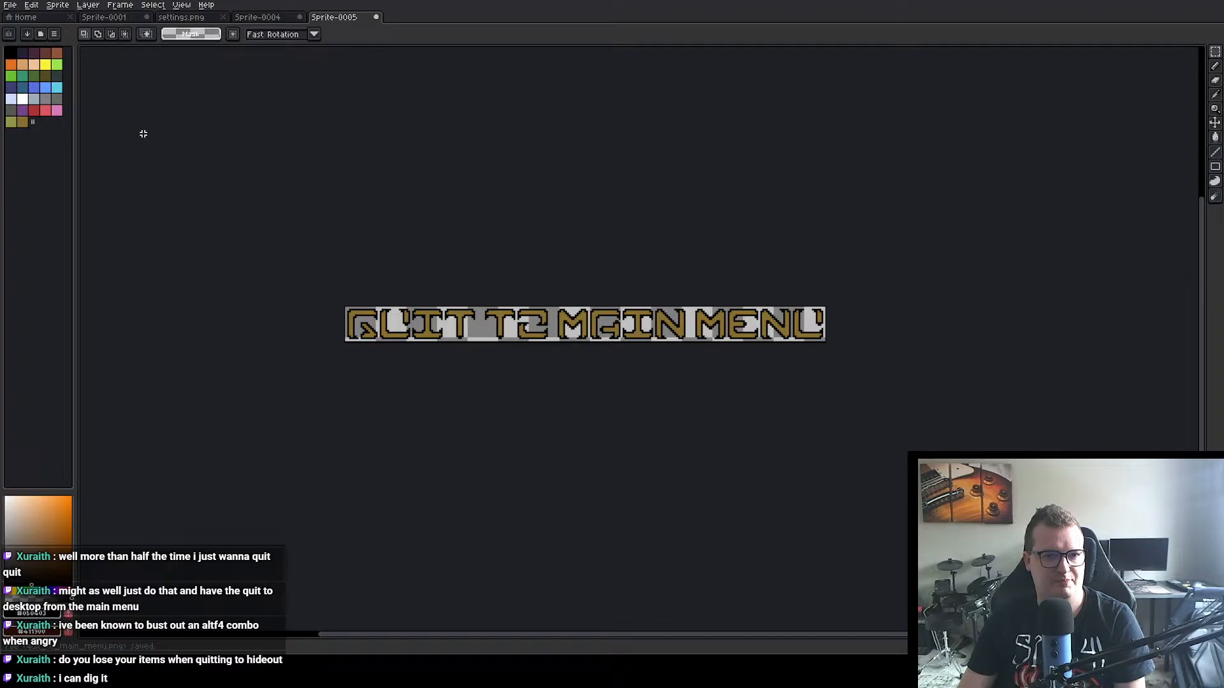
left_click(376, 17)
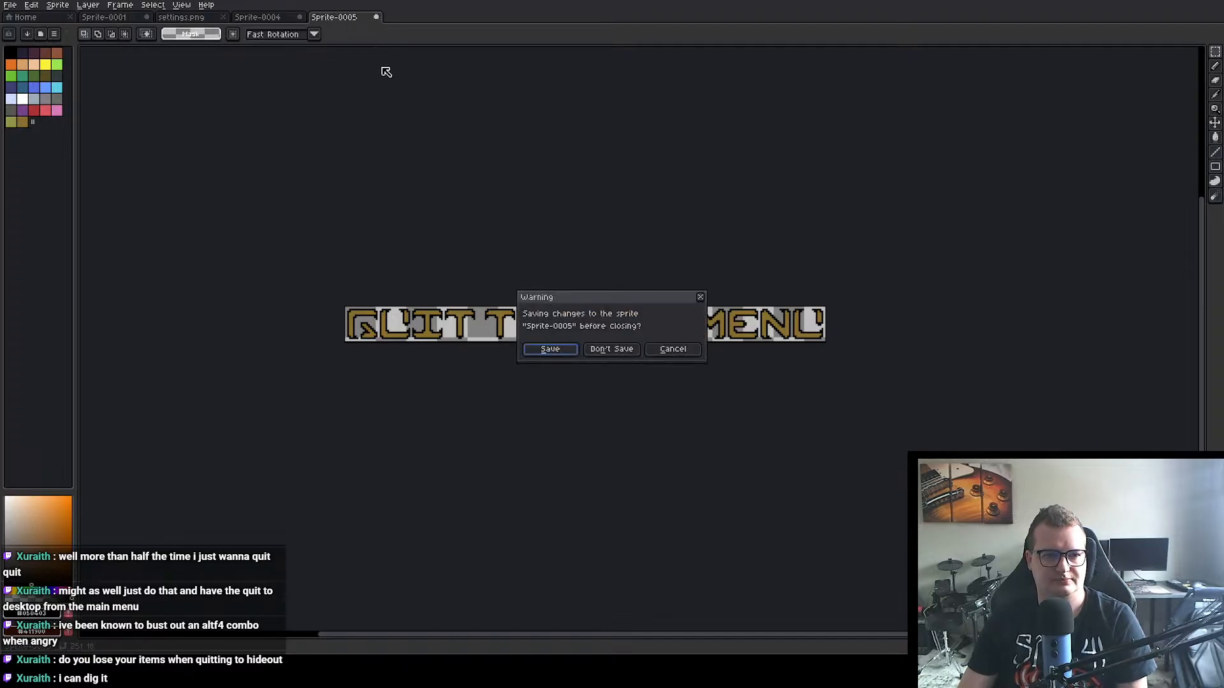
left_click(612, 349)
Step: Close Sprite-0004 without saving it and close settings.png
left_click(299, 17)
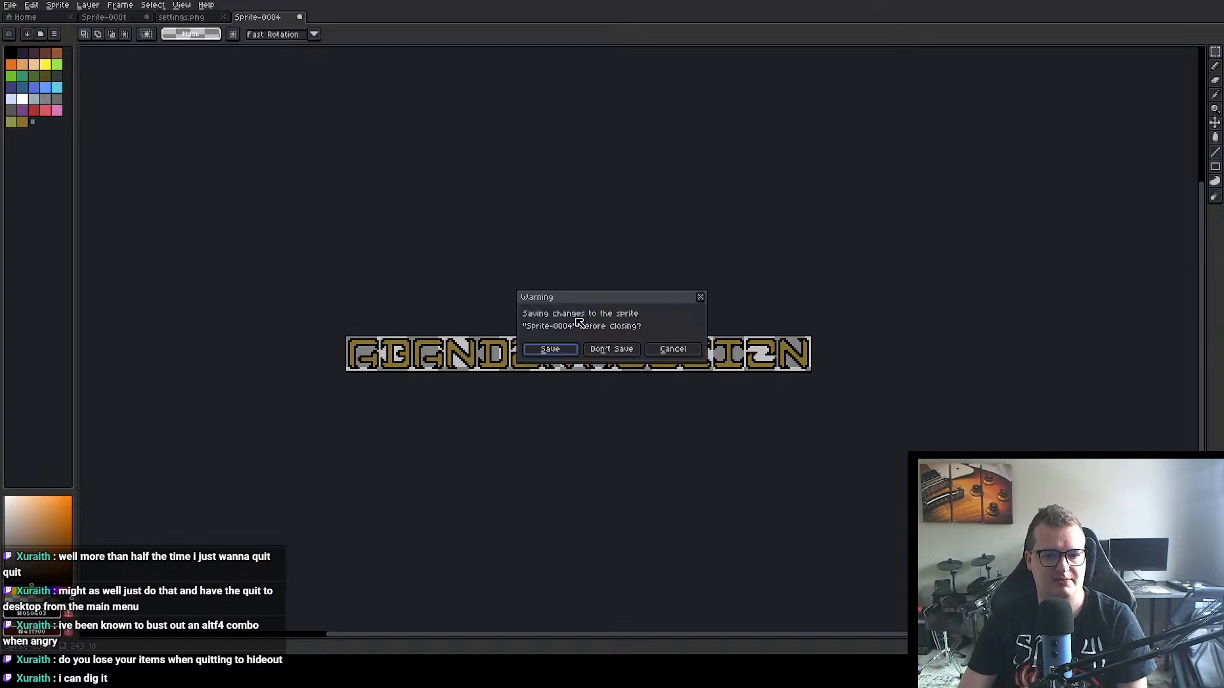
left_click(612, 350)
left_click(223, 17)
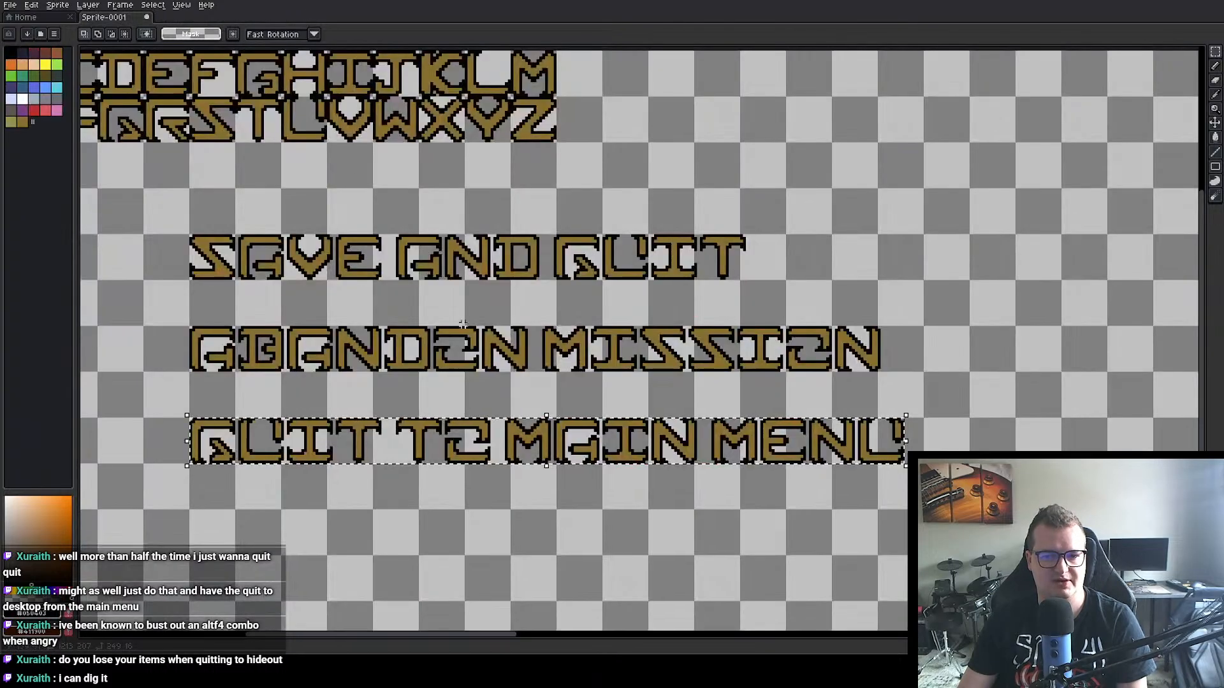
Step: Delete the SAVE AND QUIT, ABANDON MISSION and QUIT TO MAIN MENU lettering from the sheet, keeping the alphabet rows
left_click(147, 17)
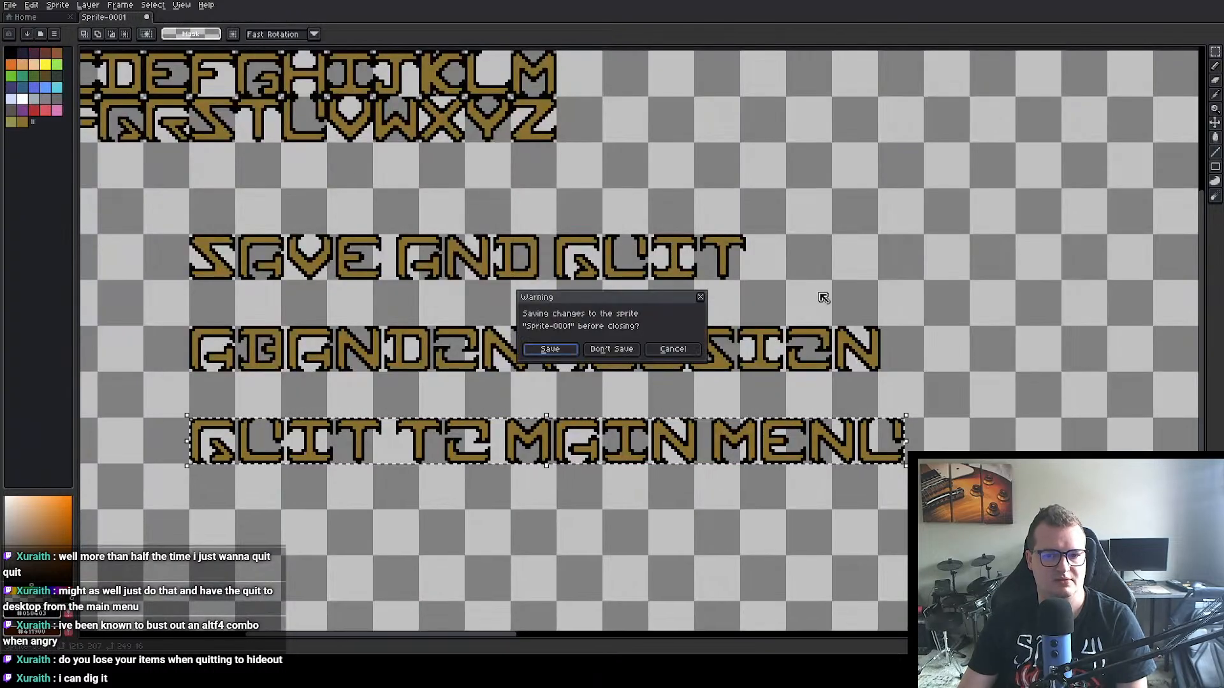
left_click(674, 349)
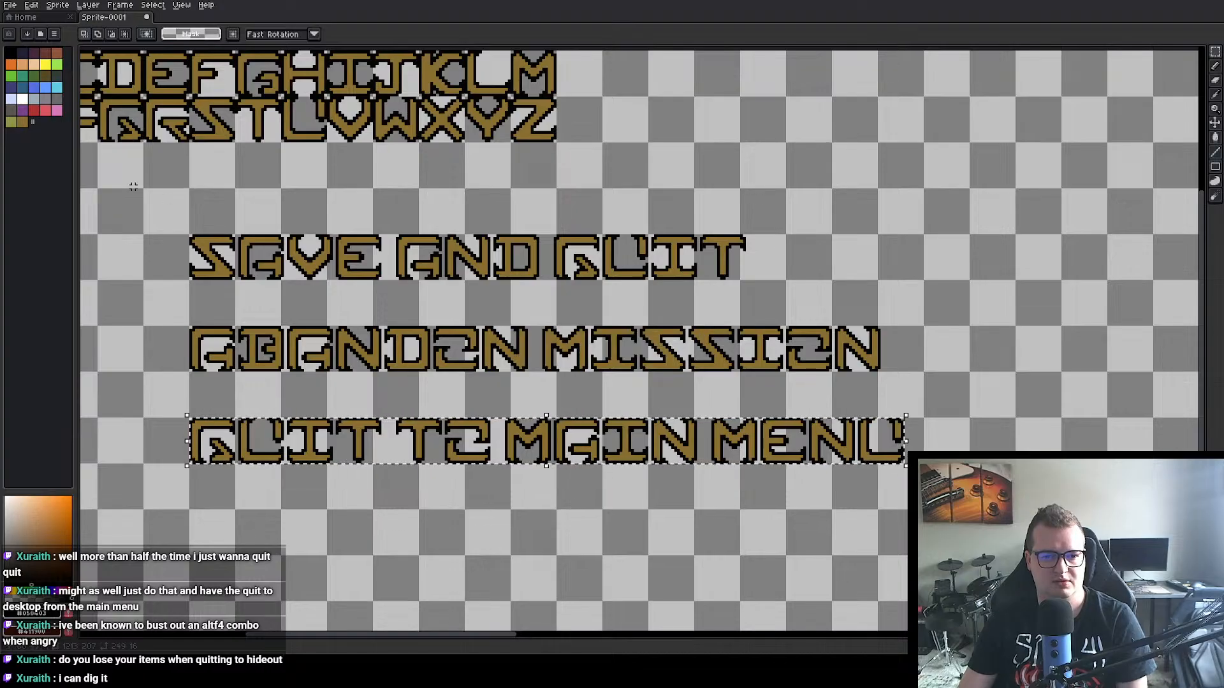
left_click_drag(157, 207, 943, 513)
key("Delete")
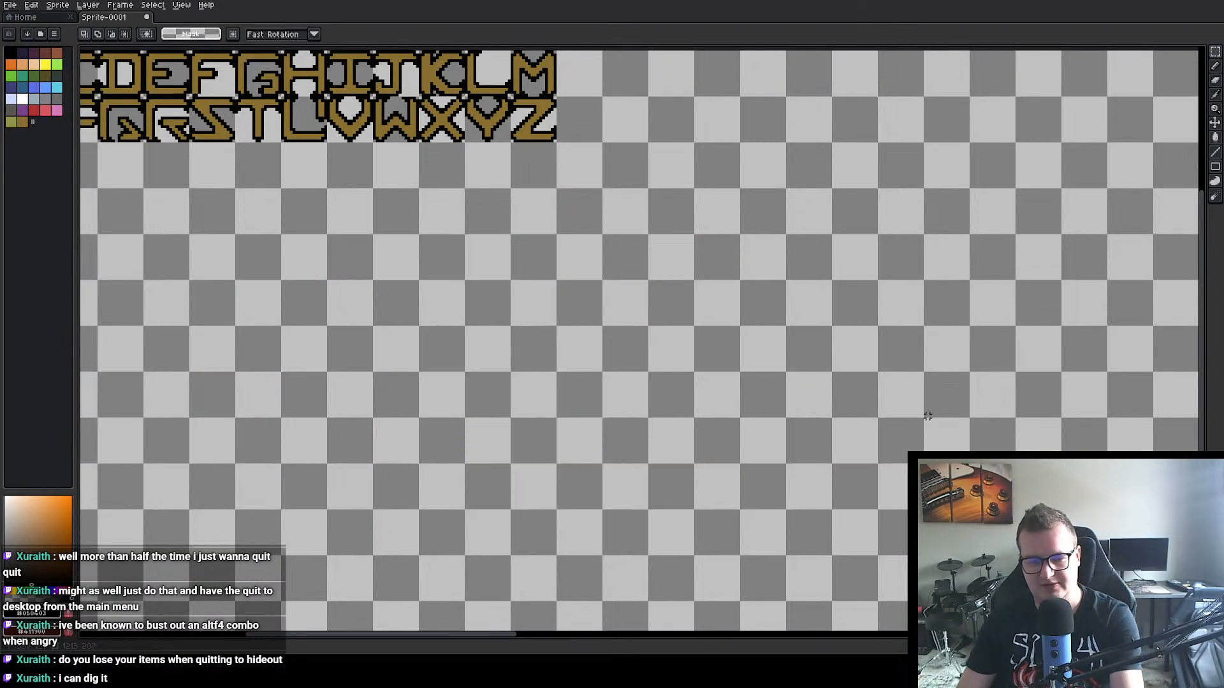
Step: Crop the lettering sheet's canvas to the two alphabet rows, 208 × 32 px
scroll(873, 386, "down", 3)
scroll(873, 385, "up", 2)
key("ctrl+alt+c")
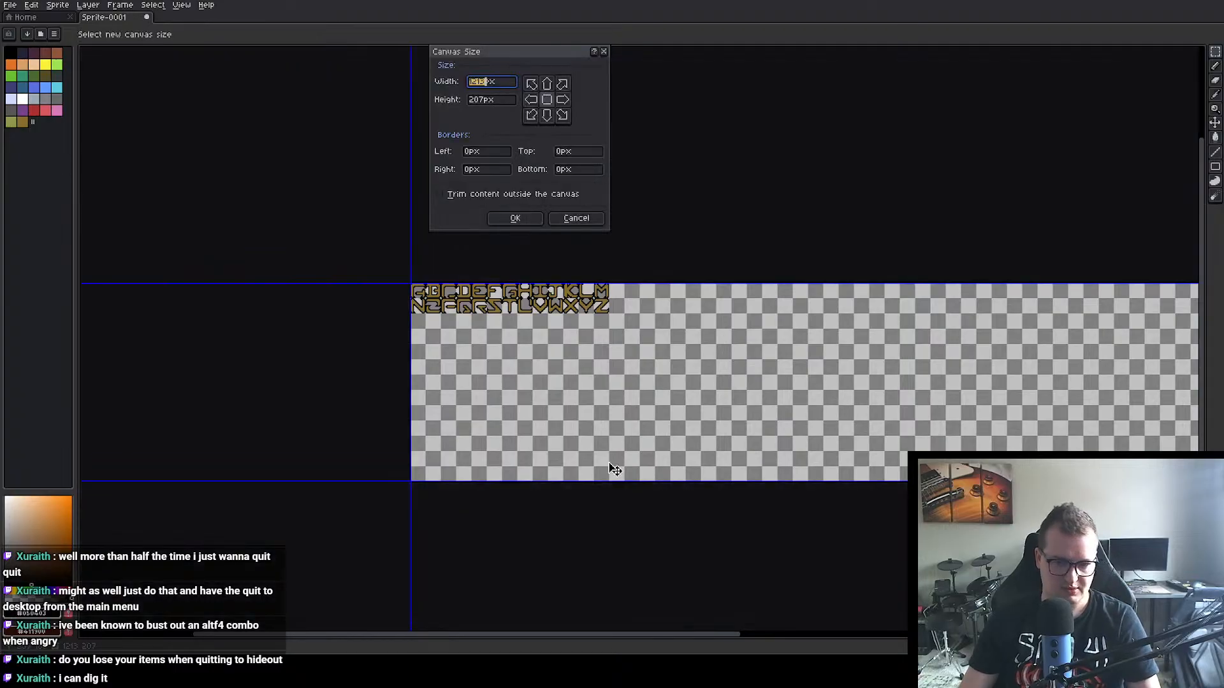
scroll(574, 488, "up", 3)
scroll(510, 548, "down", 3)
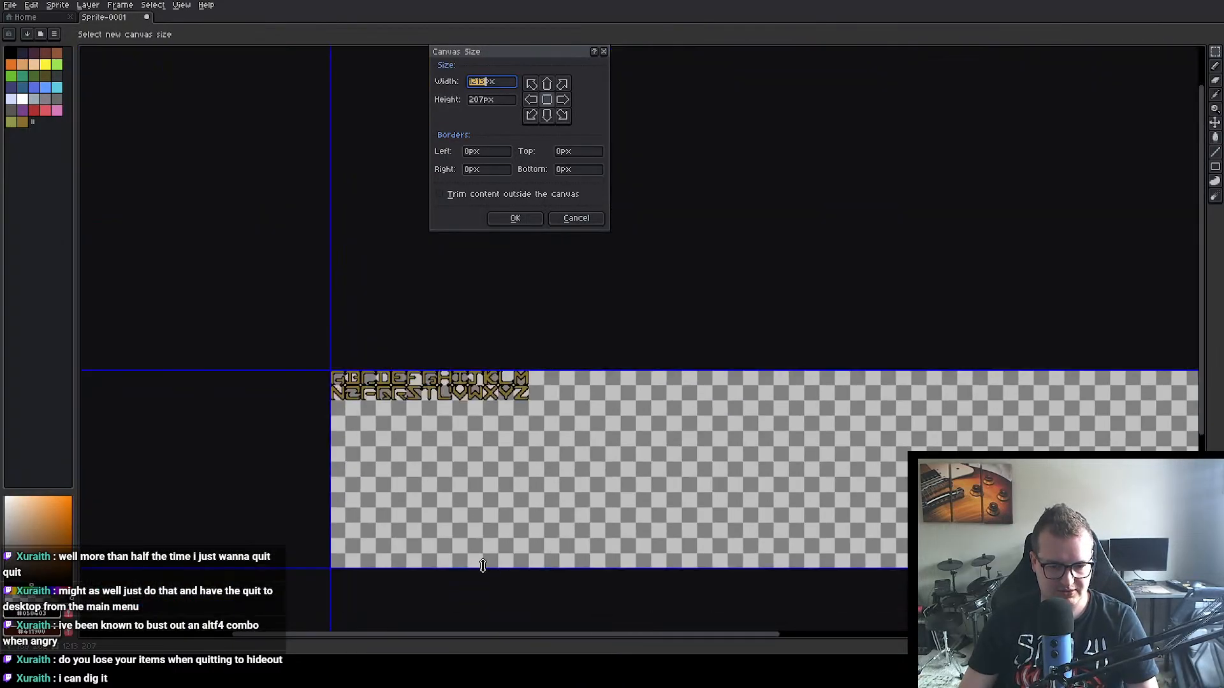
left_click_drag(482, 566, 479, 401)
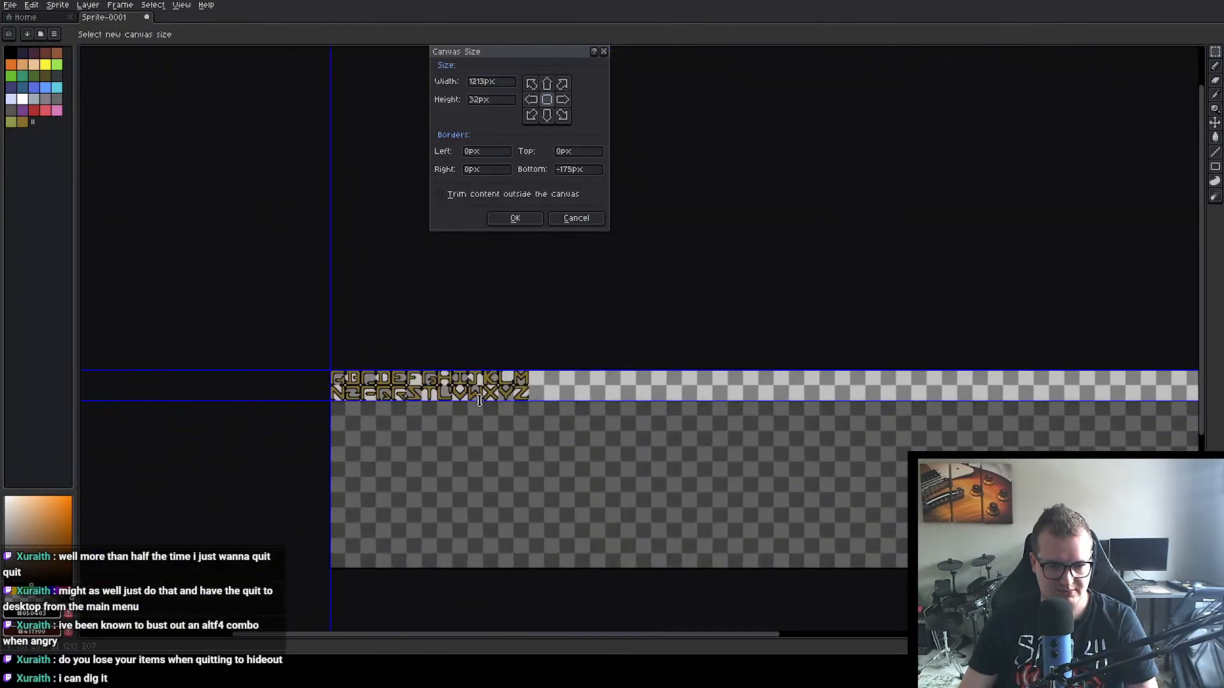
left_click_drag(849, 453, 499, 466)
left_click_drag(1146, 408, 185, 412)
scroll(264, 435, "up", 3)
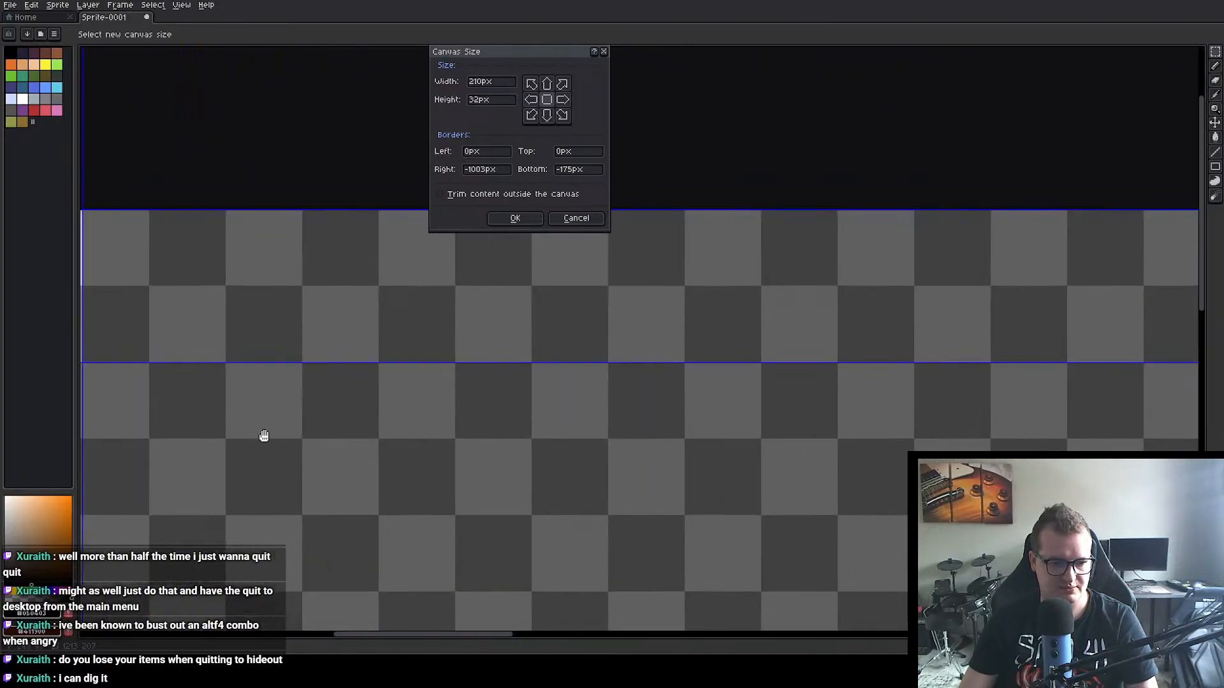
left_click_drag(632, 338, 628, 343)
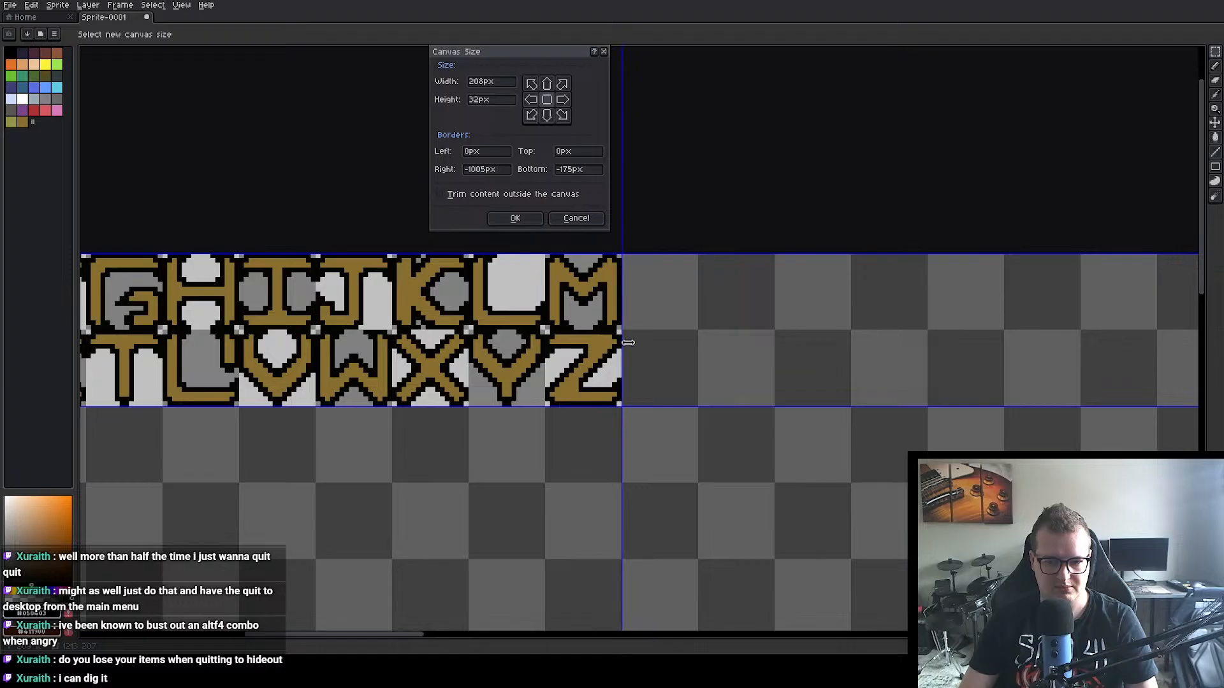
left_click(514, 218)
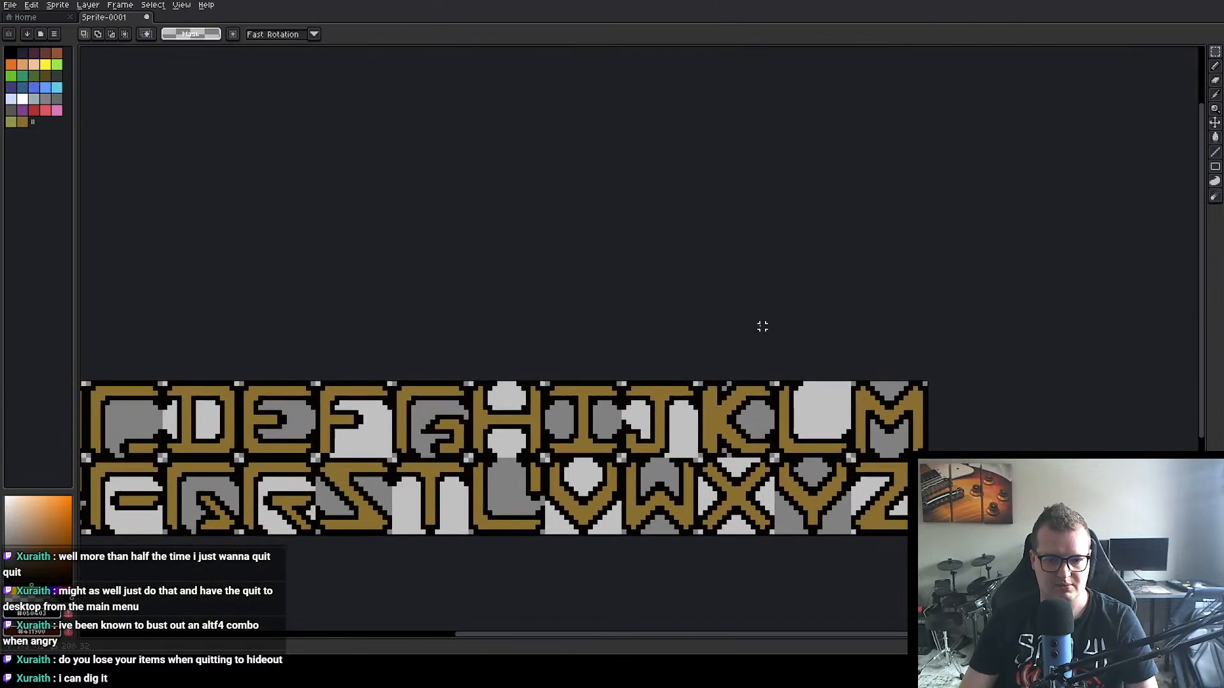
Step: Export the cropped alphabet sheet as font.png and close Sprite-0001 without saving it
scroll(658, 271, "down", 3)
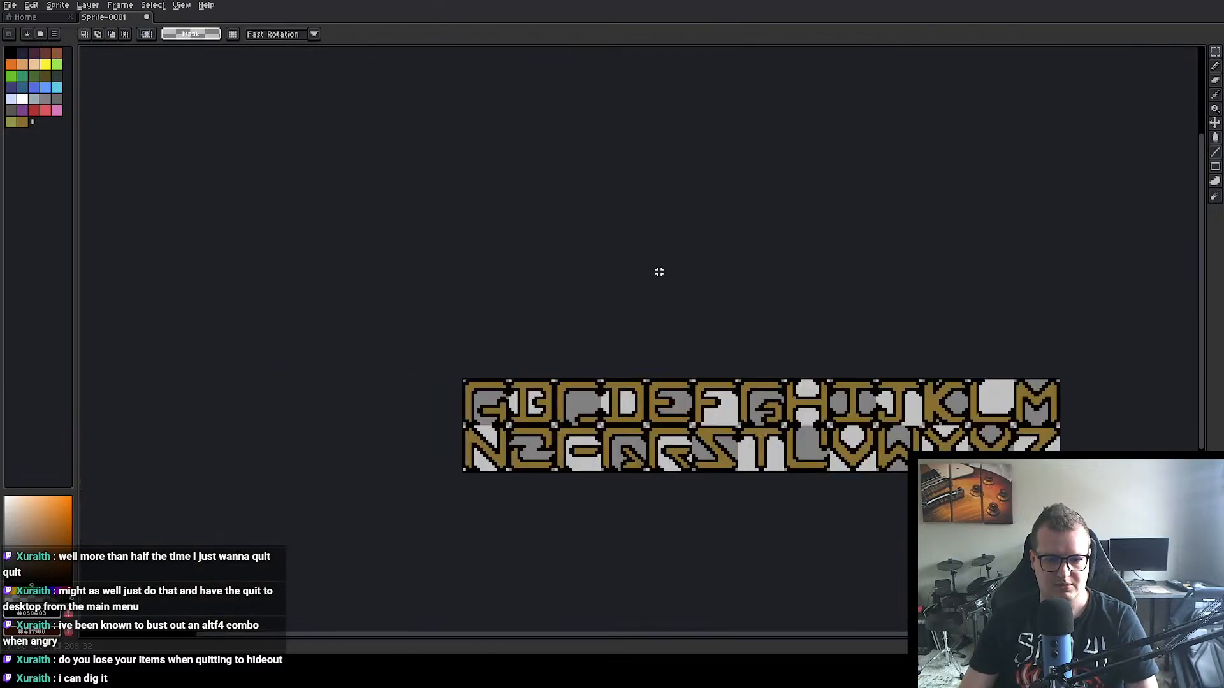
left_click(11, 5)
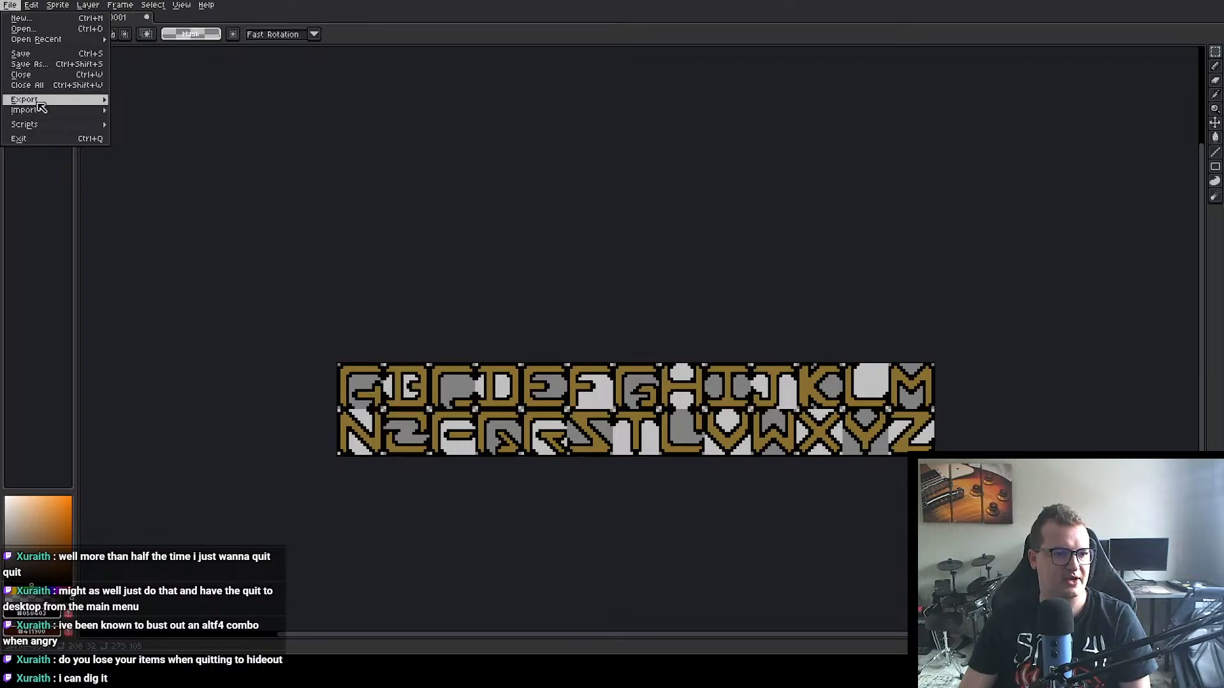
mouse_move(41, 107)
left_click(153, 101)
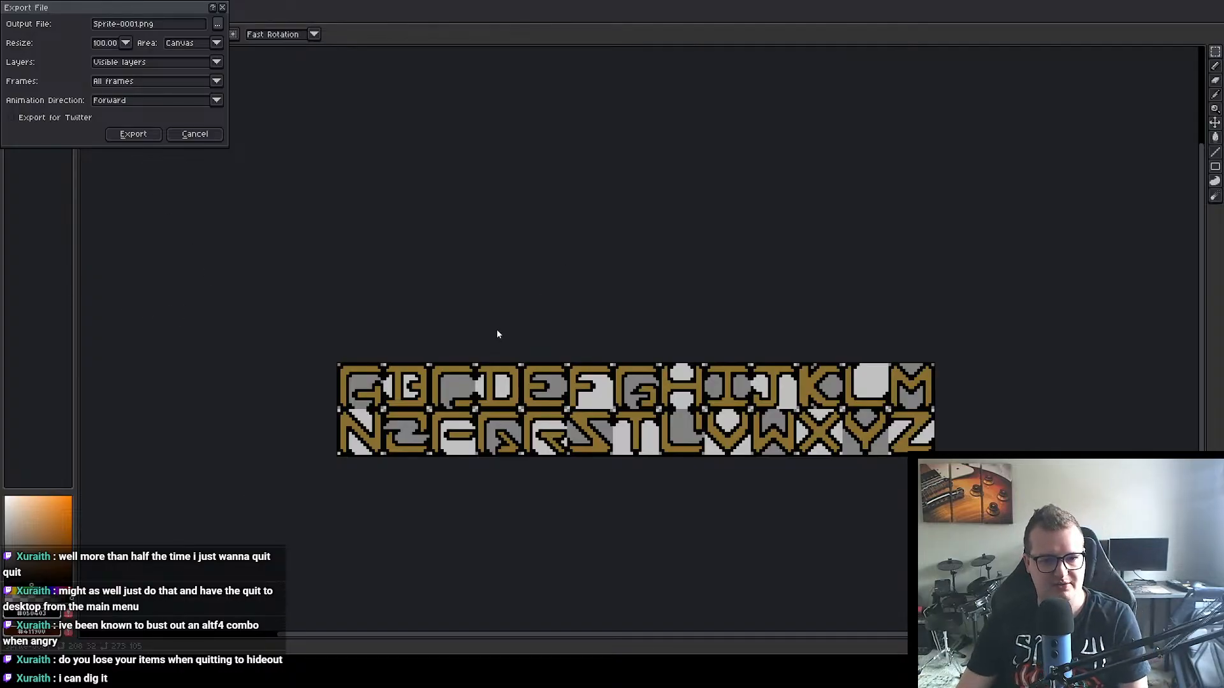
left_click(150, 133)
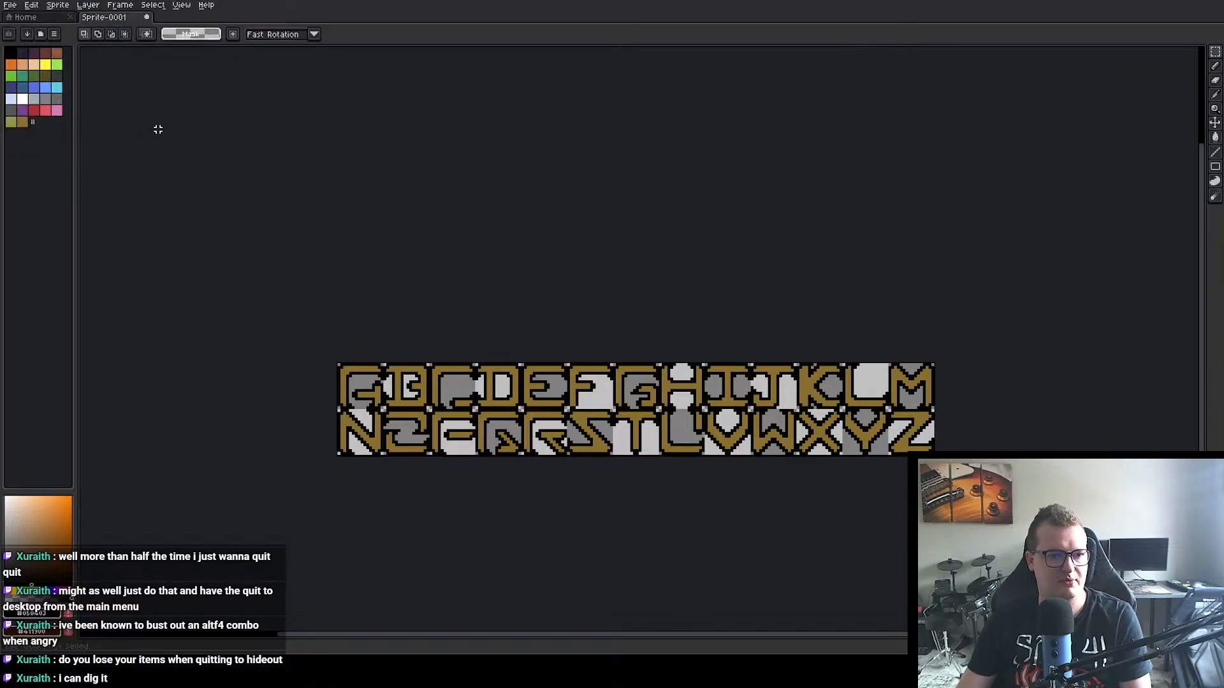
left_click(147, 18)
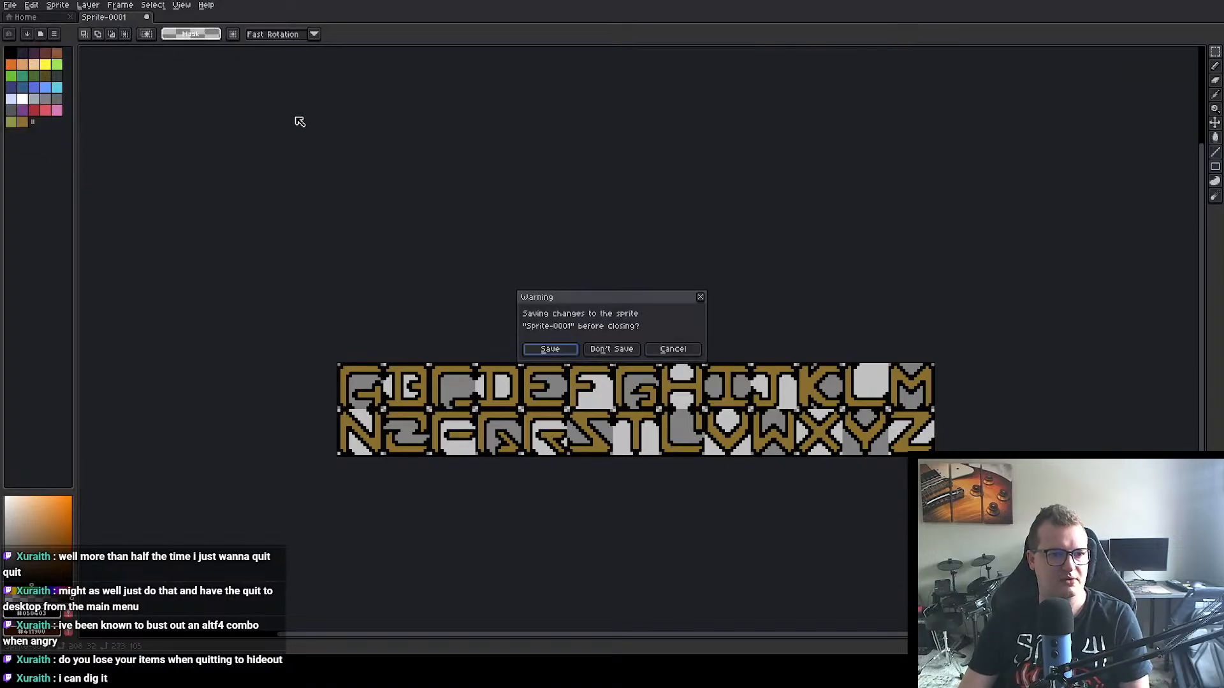
left_click(624, 351)
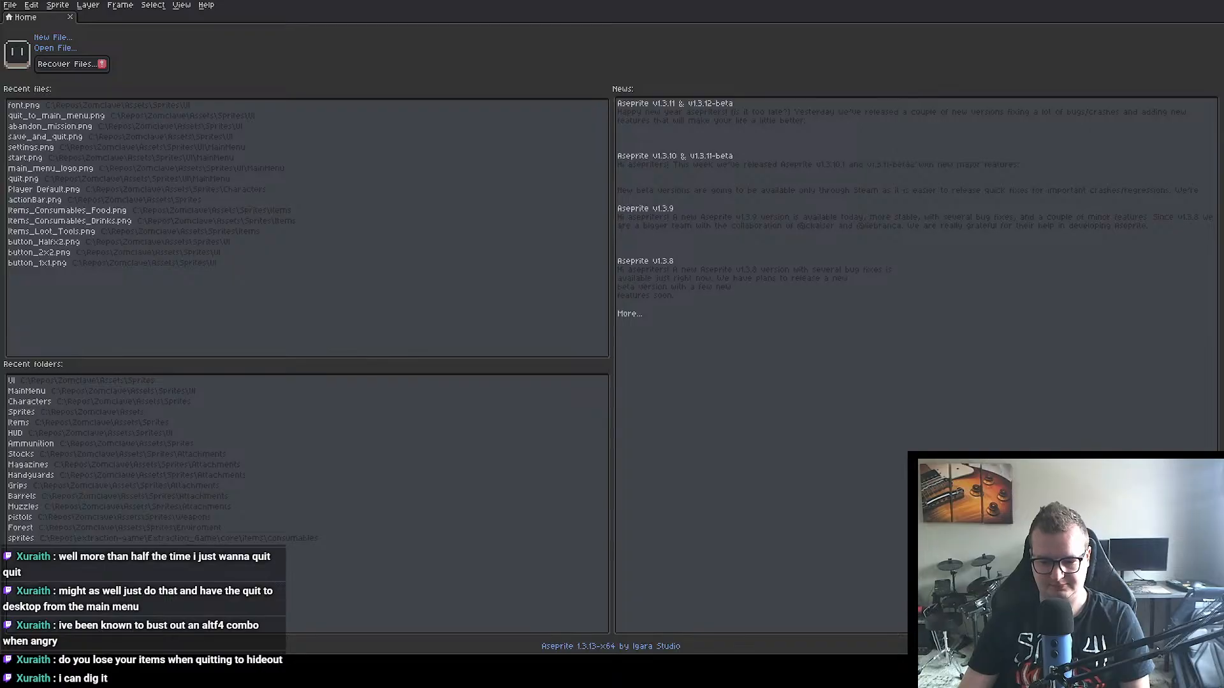
Step: Switch to Unity and create an empty object named ButtonBox in the Menu_Pause prefab
key("alt+Tab")
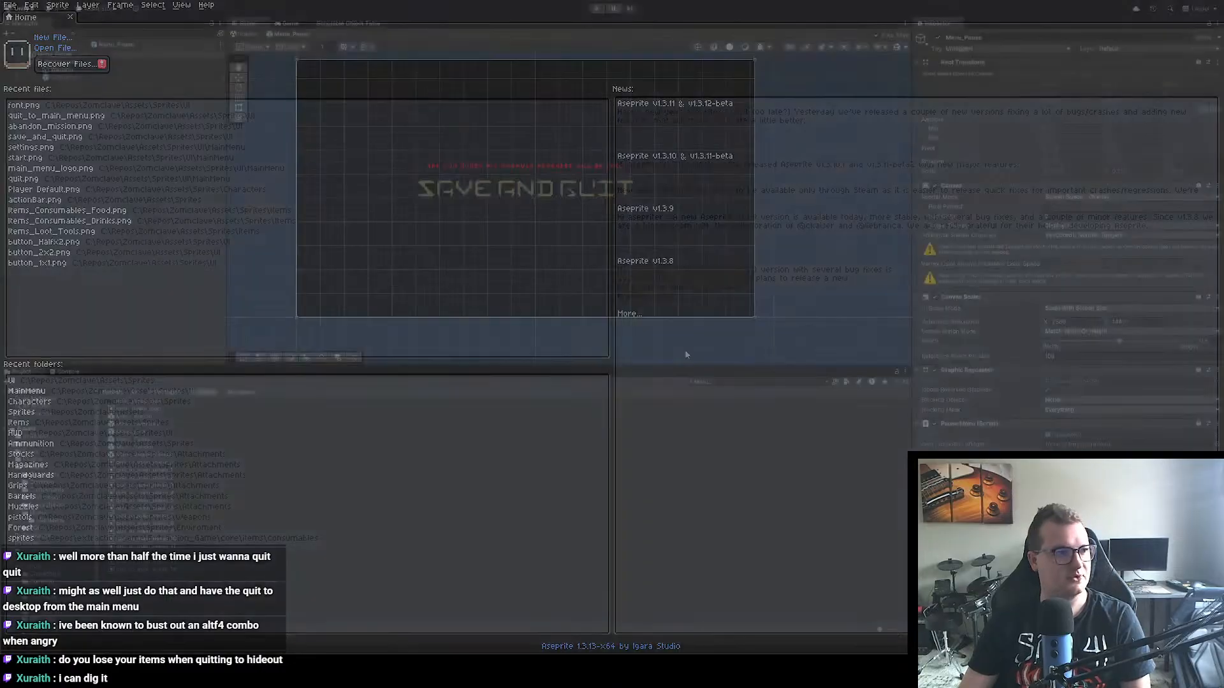
left_click(112, 183)
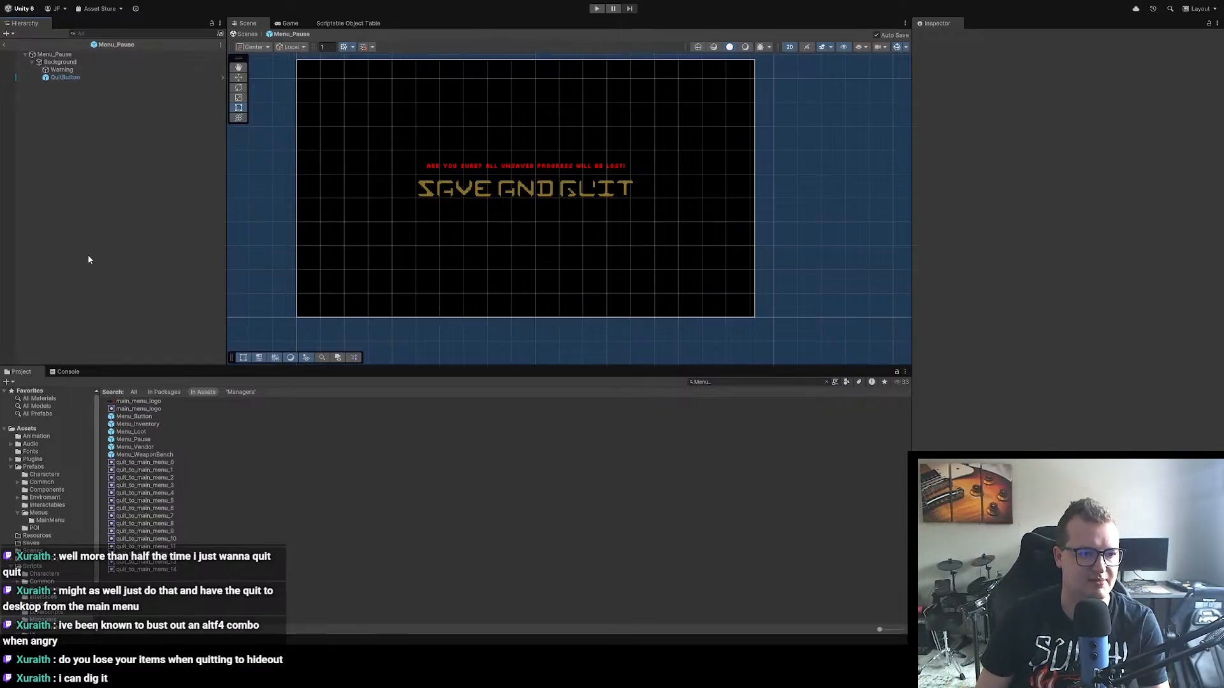
key("ctrl+shift+n")
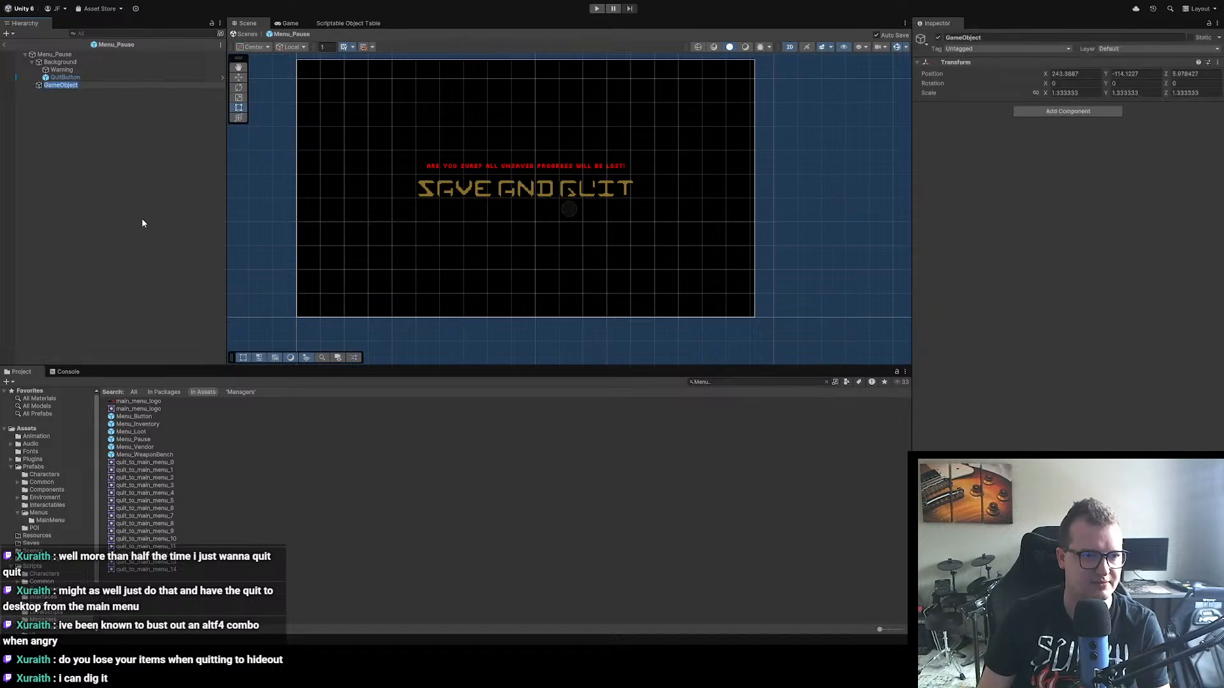
type("Butt")
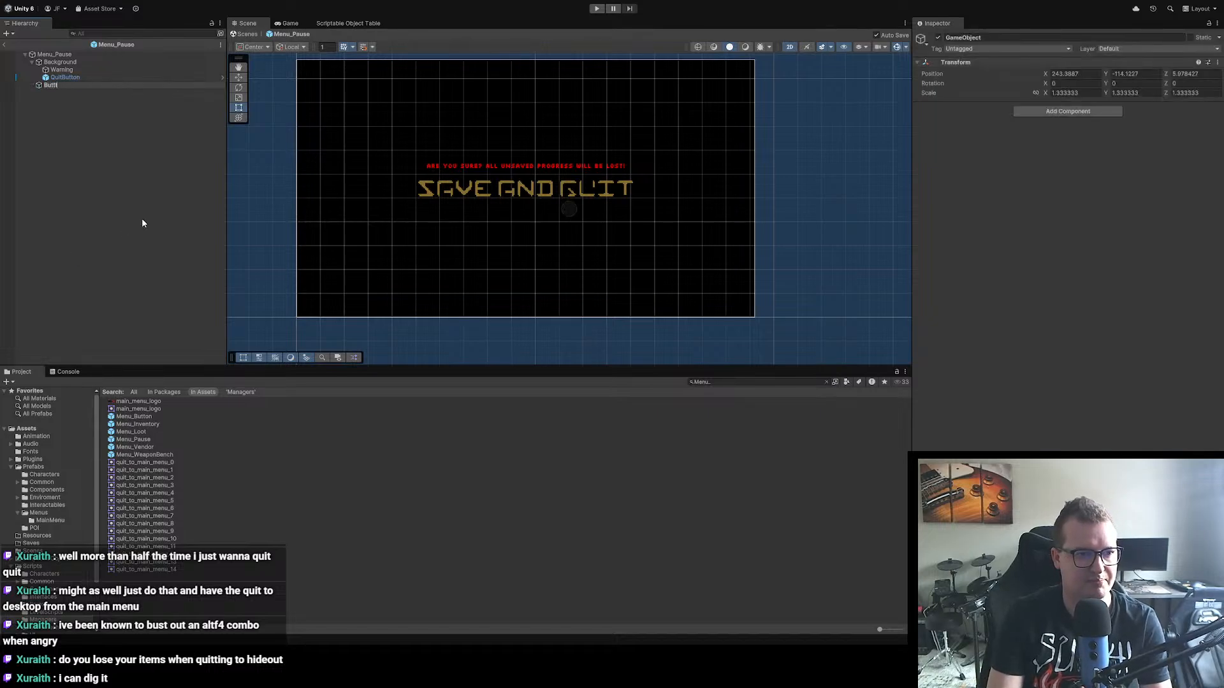
type("onBox")
key("Return")
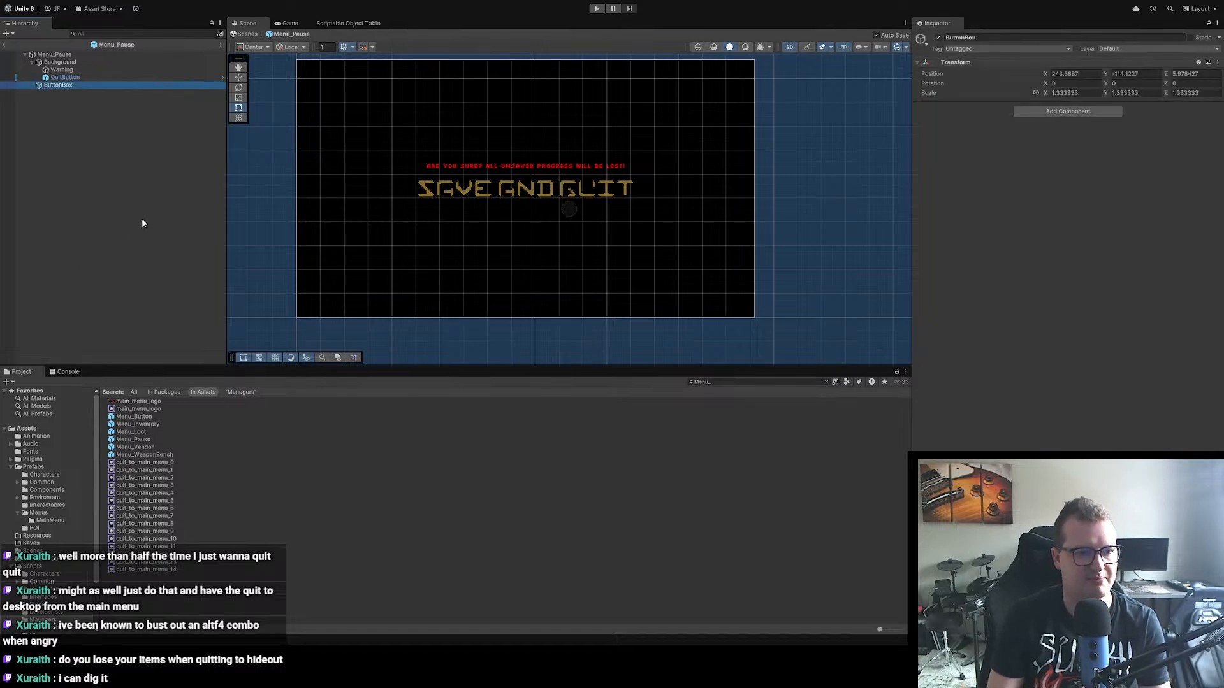
Step: Move QuitButton into ButtonBox and add a Vertical Layout Group component to ButtonBox
mouse_move(67, 77)
left_mouse_down()
mouse_move(85, 90)
mouse_move(72, 90)
left_mouse_up()
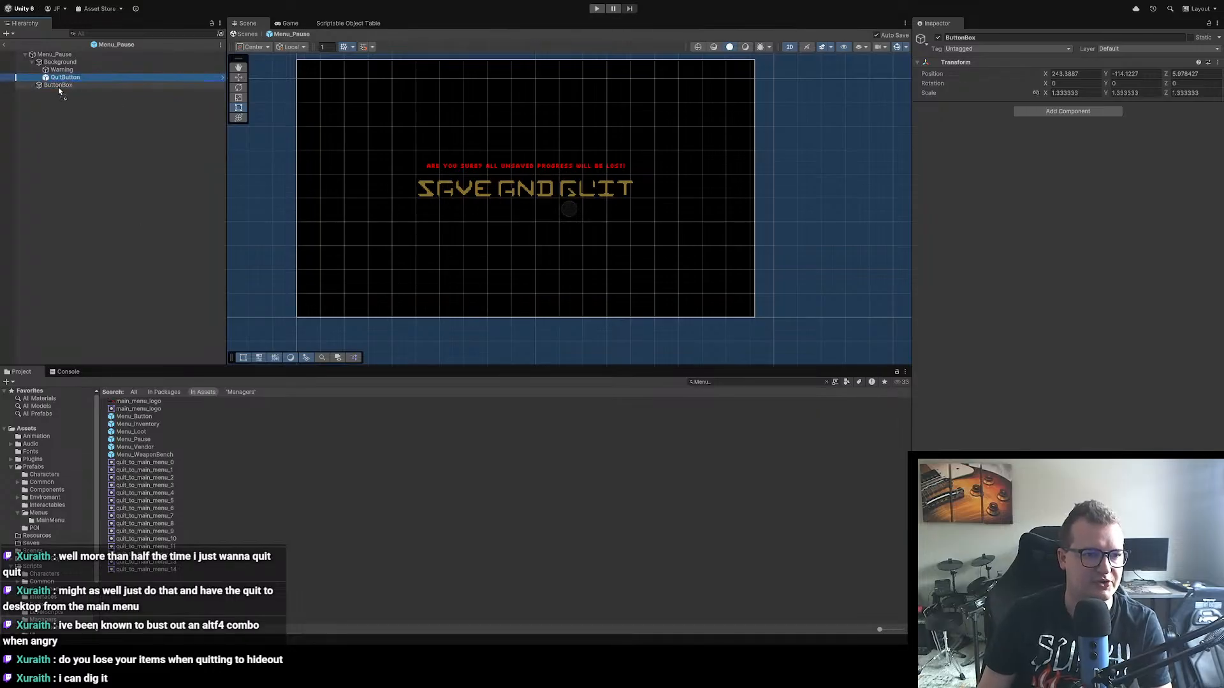
left_click(61, 77)
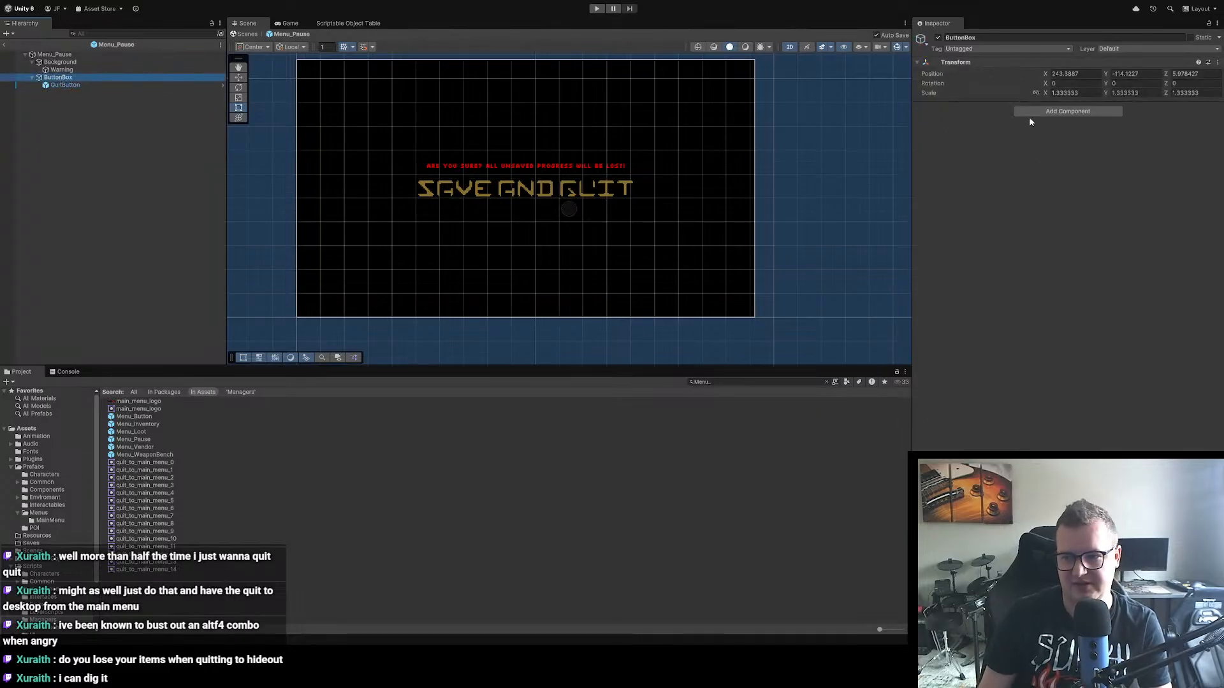
left_click(1072, 114)
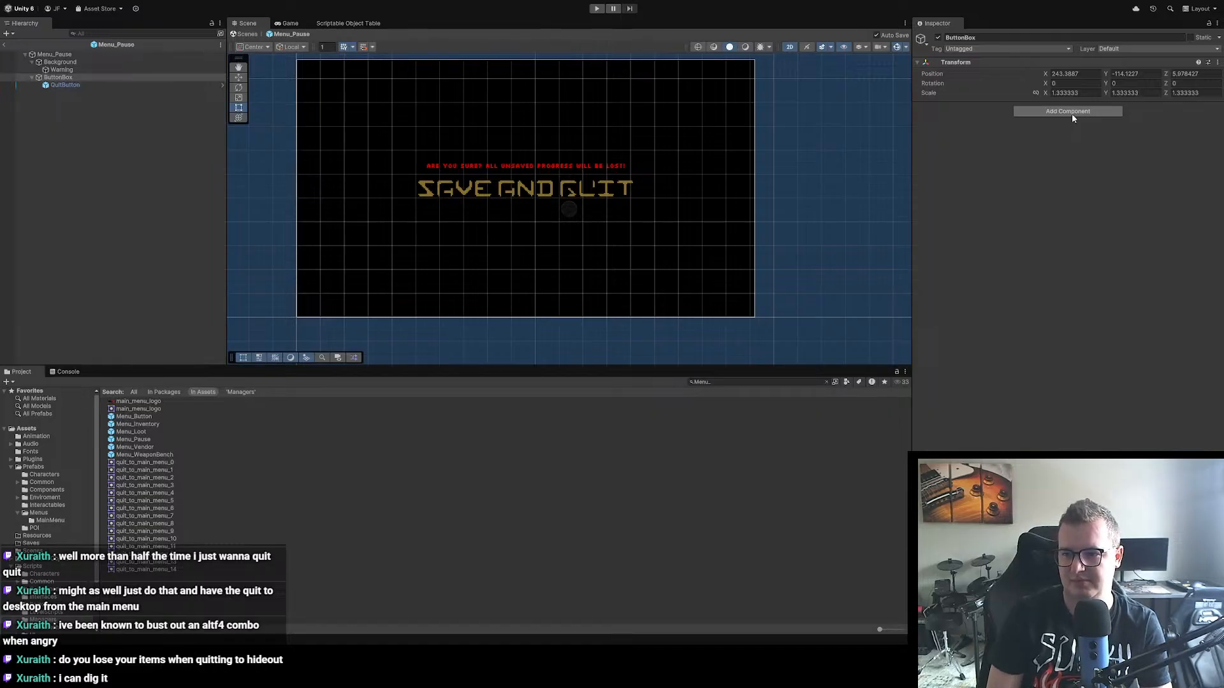
key("Return")
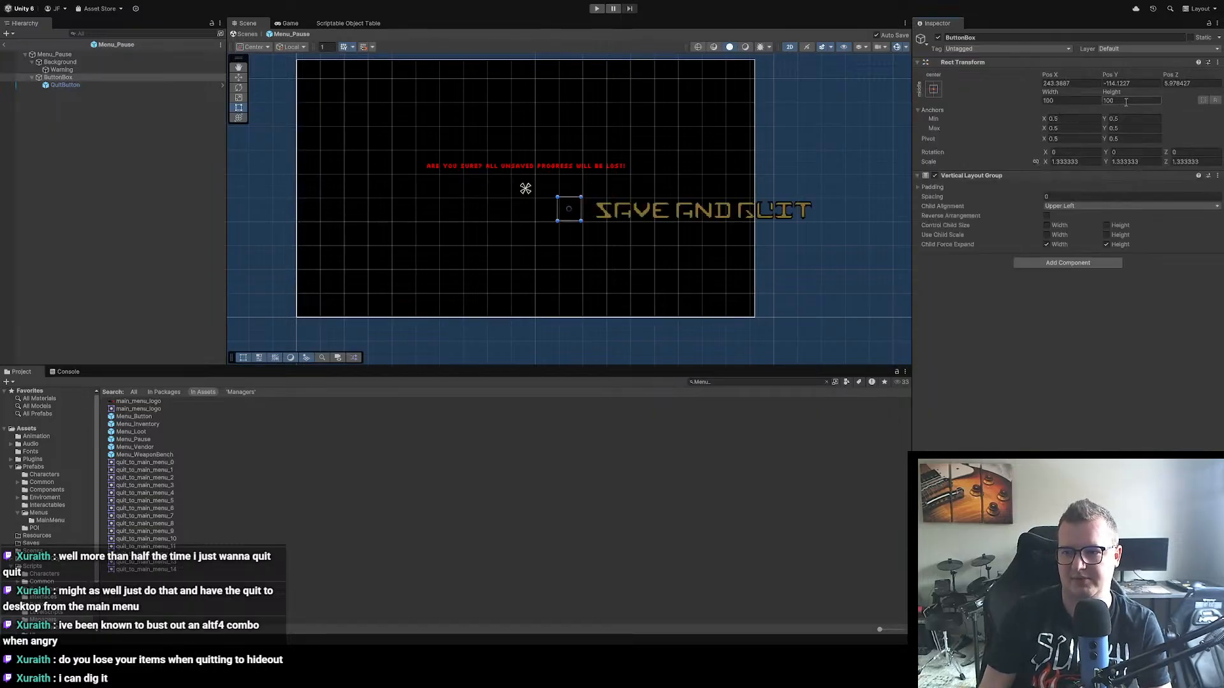
Step: Set ButtonBox's position to 0 on the X, Y and Z axes
left_click(1071, 84)
type("0")
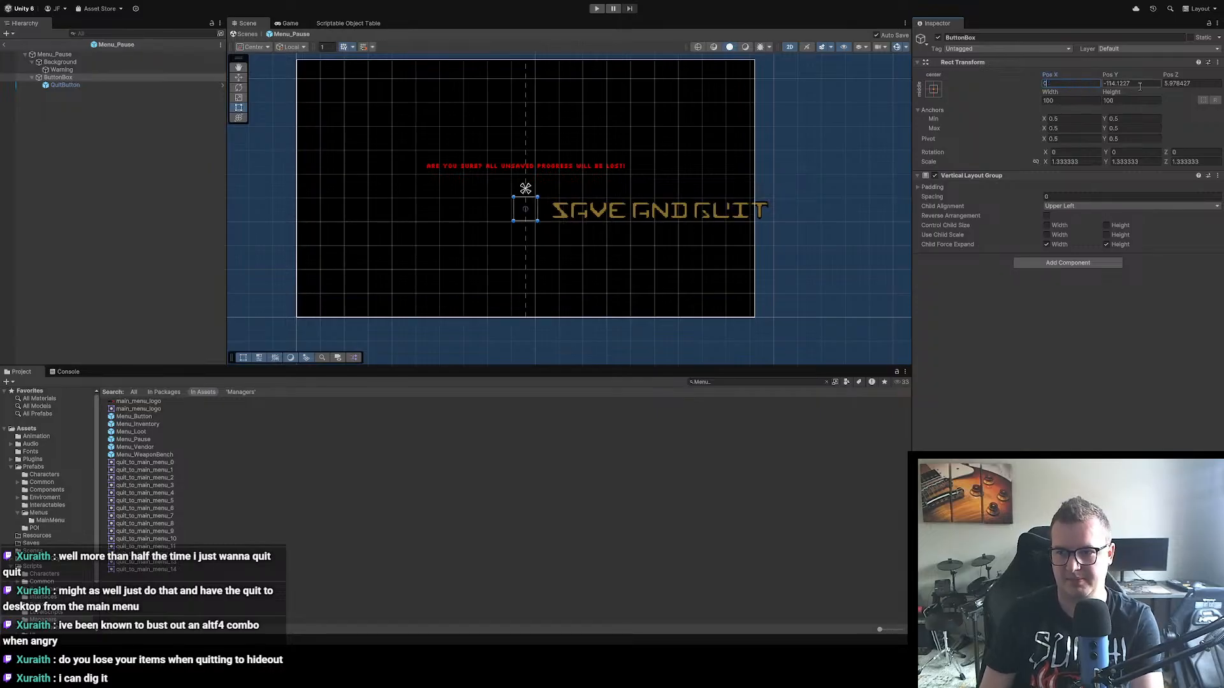
left_click(1140, 84)
type("0")
left_click(1179, 85)
type("0")
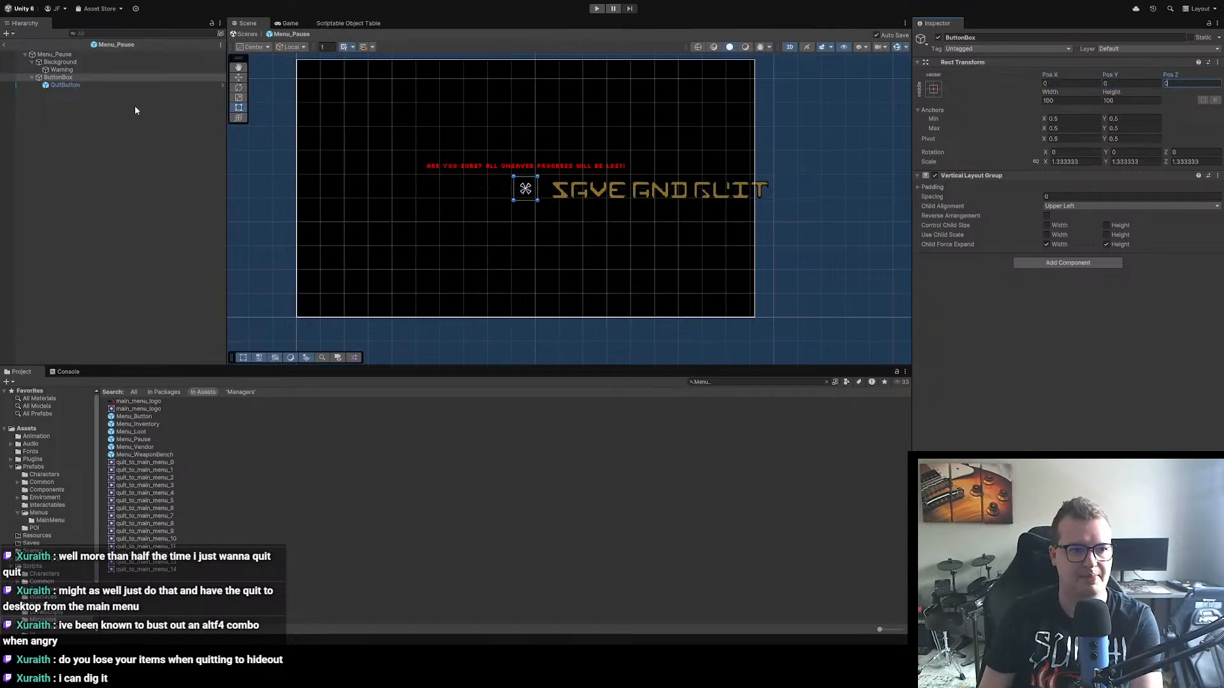
Step: Check QuitButton's transform and set the child alignment of ButtonBox's Vertical Layout Group to Middle Center
left_click(65, 85)
left_click(70, 77)
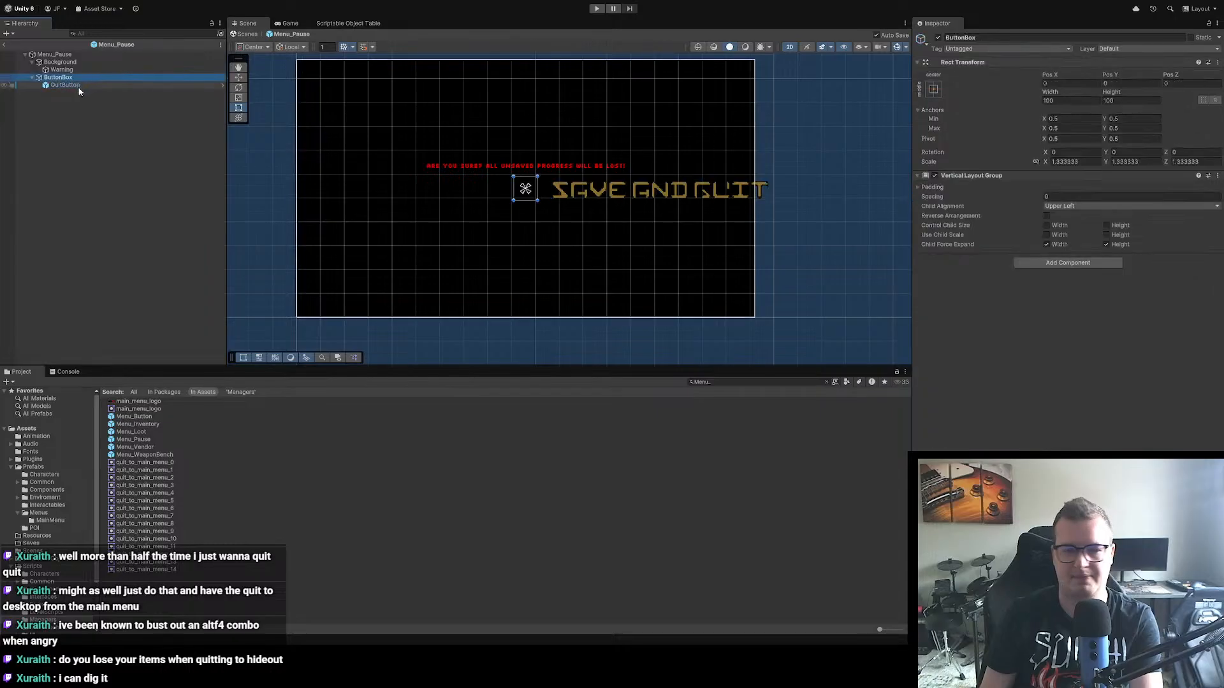
left_click(82, 86)
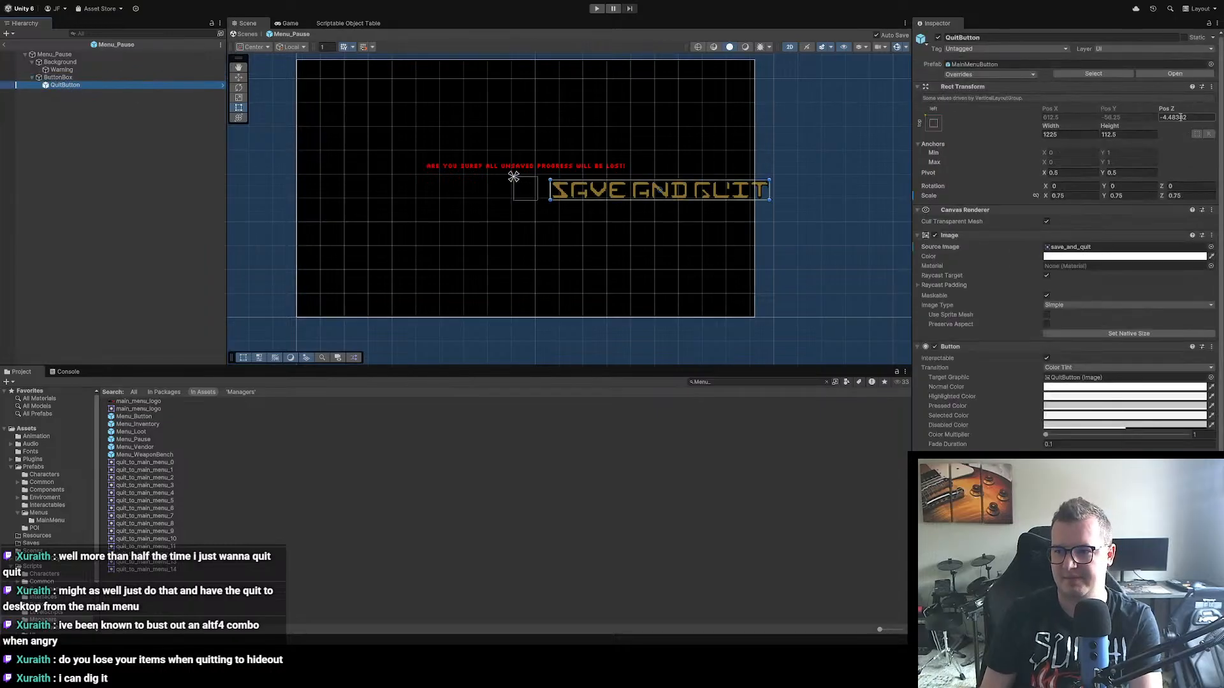
left_click(937, 123)
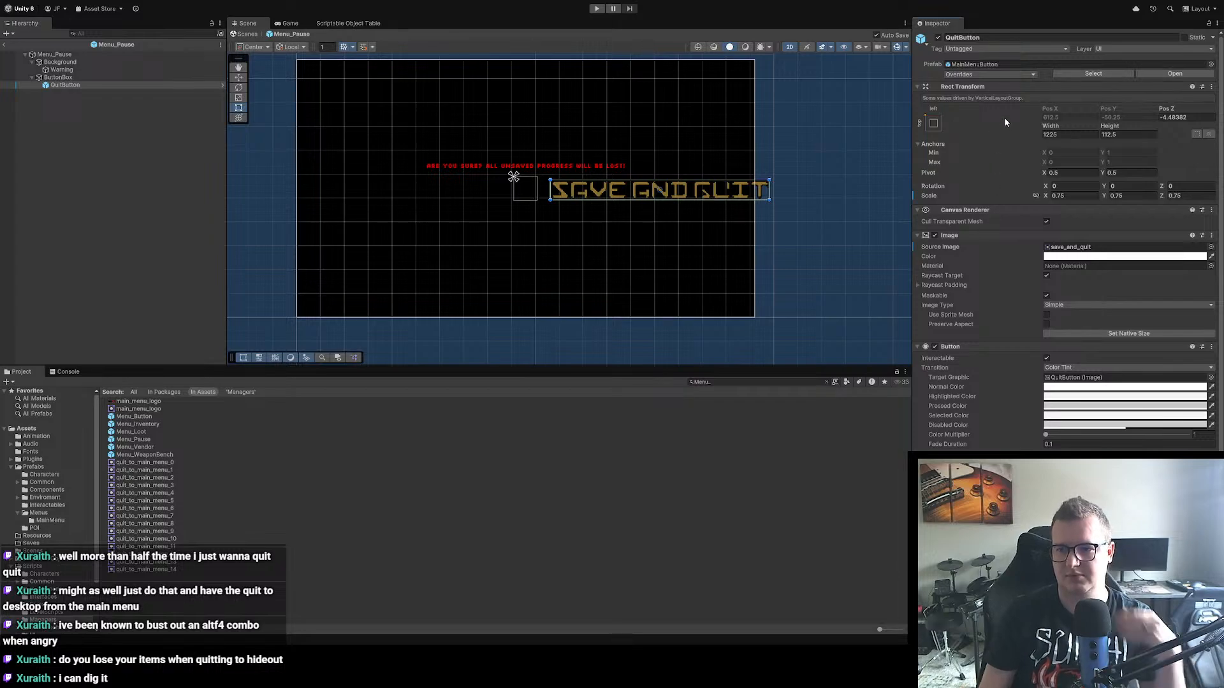
left_click(105, 77)
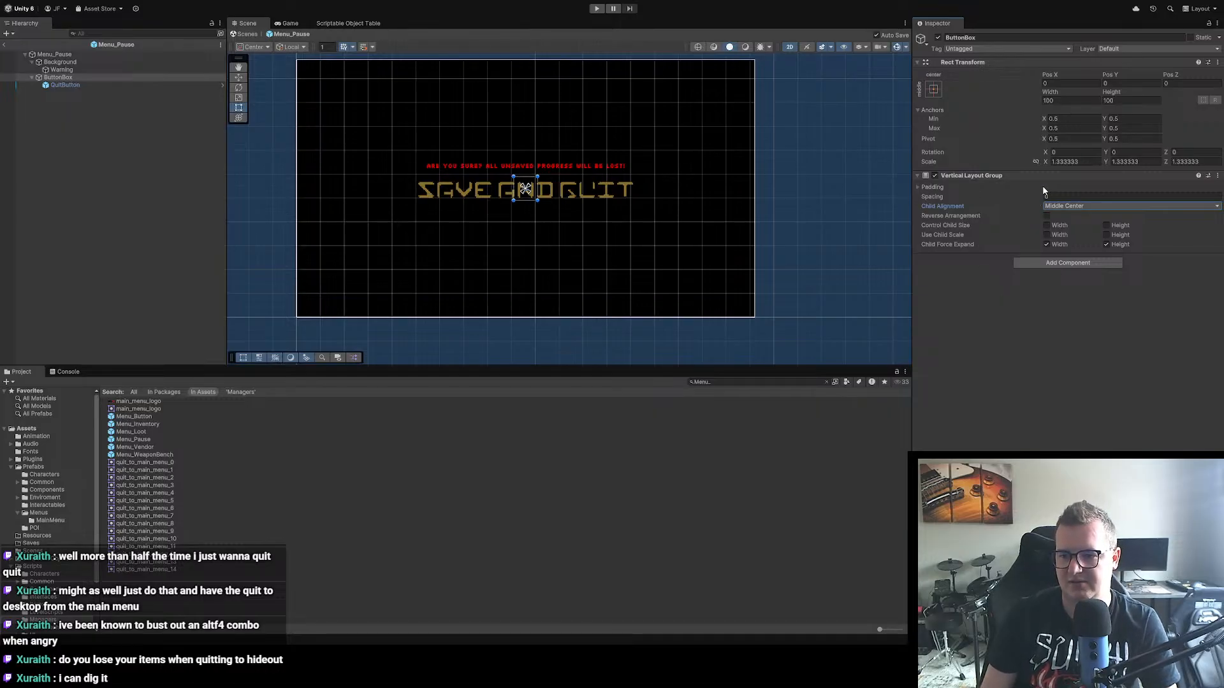
Step: Set the spacing of ButtonBox's Vertical Layout Group to 5 and select its QuitButton child
left_click(1063, 196)
type("5")
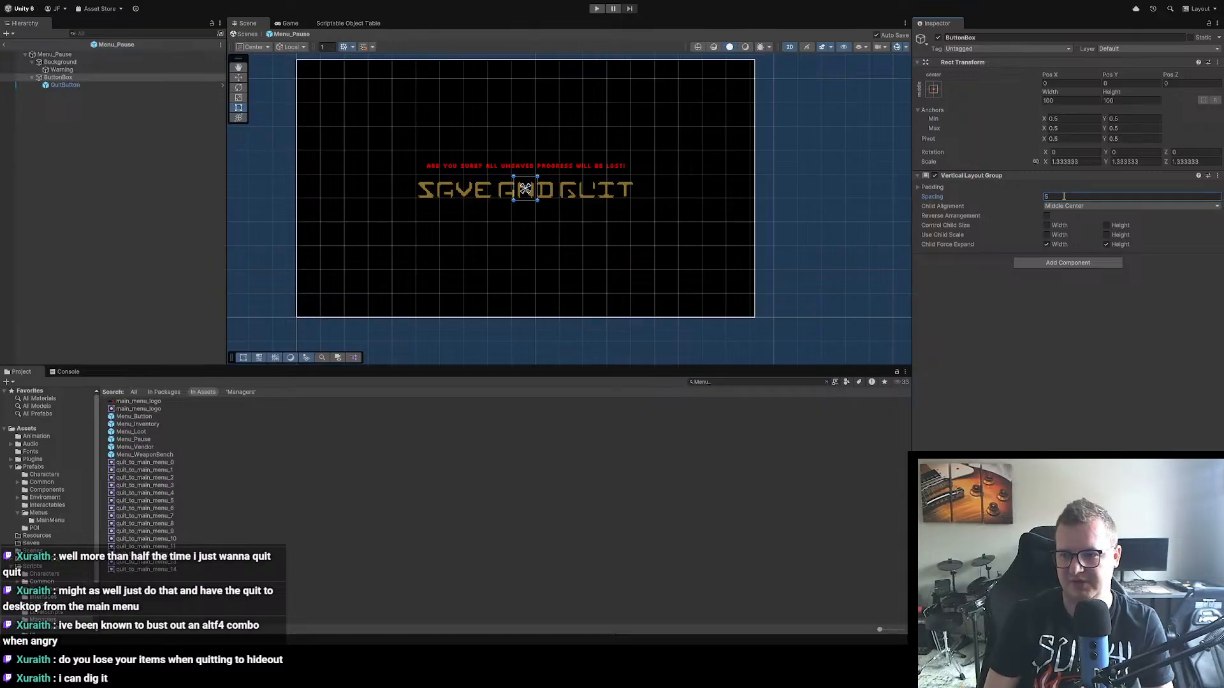
left_click(63, 85)
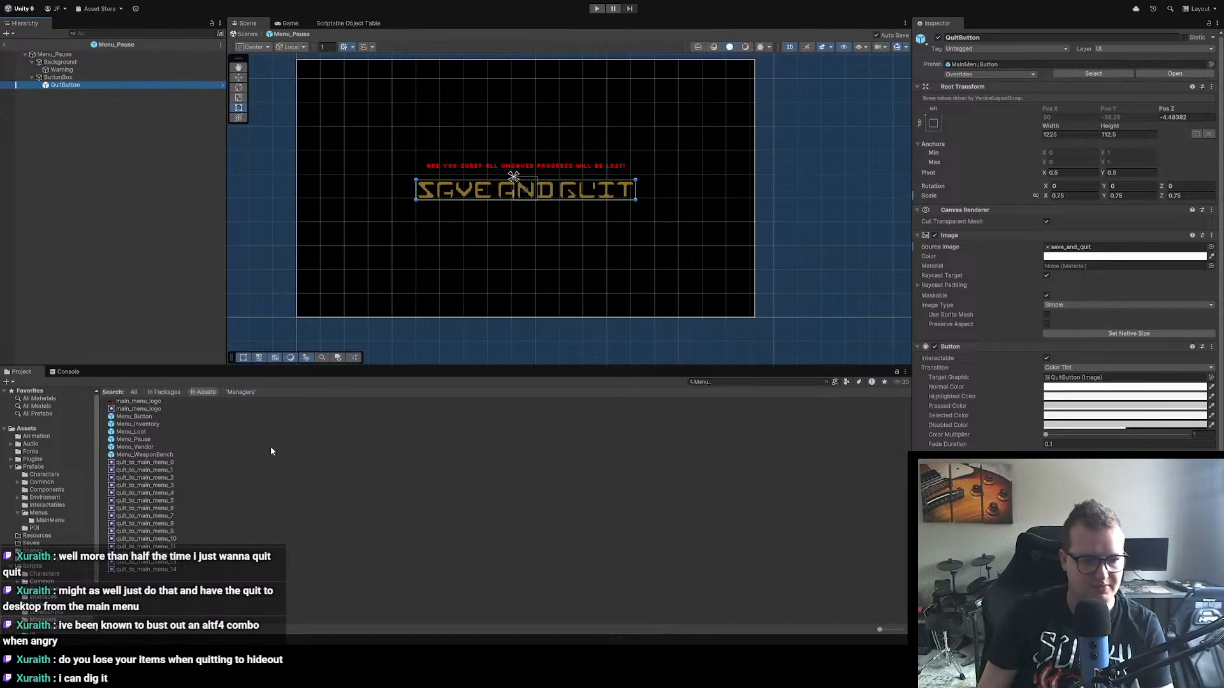
Step: Look through the quit_to_main_menu sprite slices and open the UI folder inside the project's Sprites folder
left_click(270, 463)
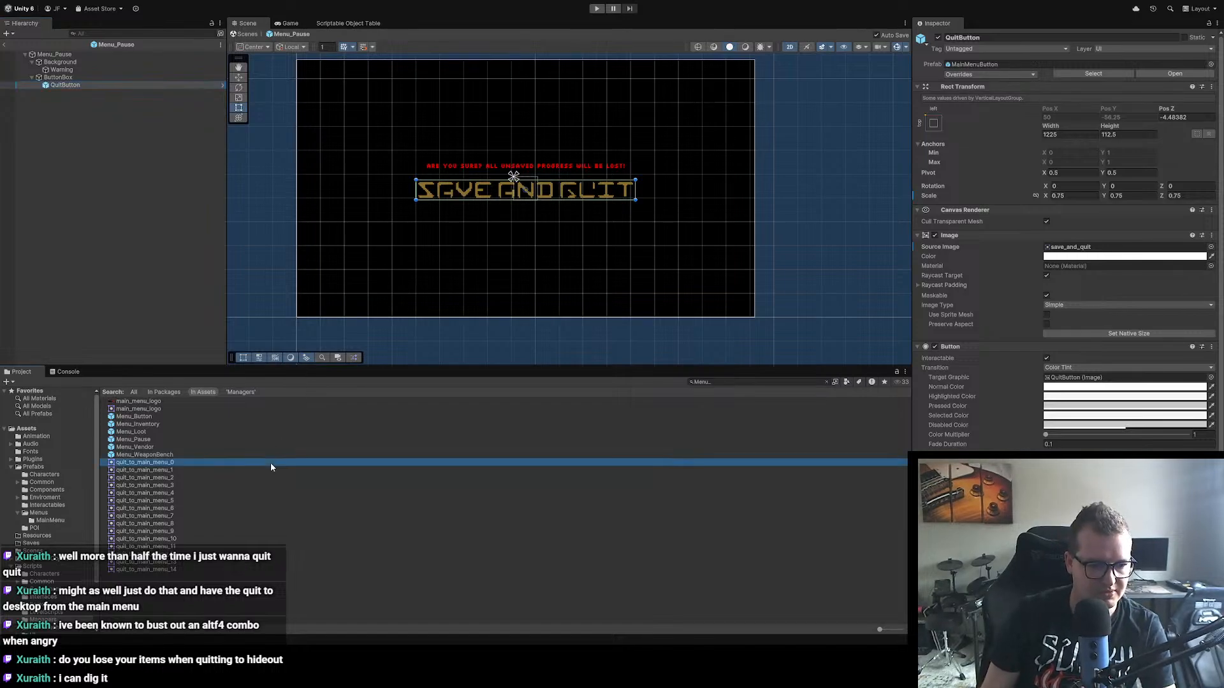
left_click(193, 500)
left_click(184, 539)
left_click(156, 478)
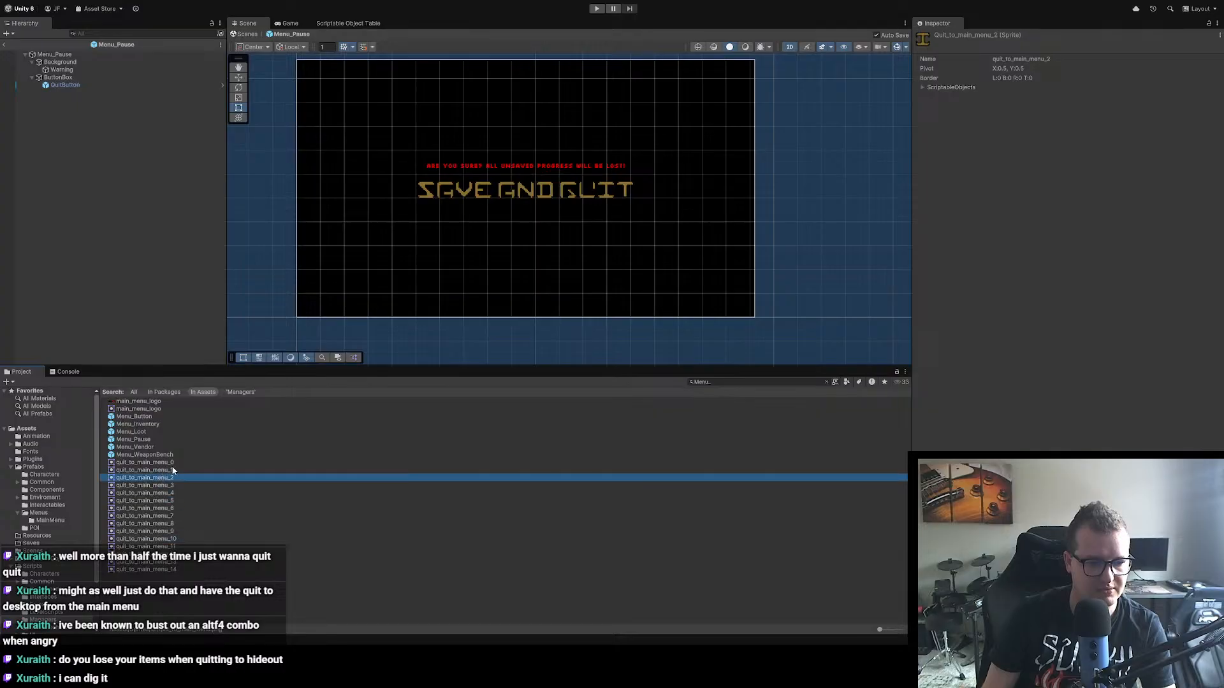
scroll(64, 576, "down", 3)
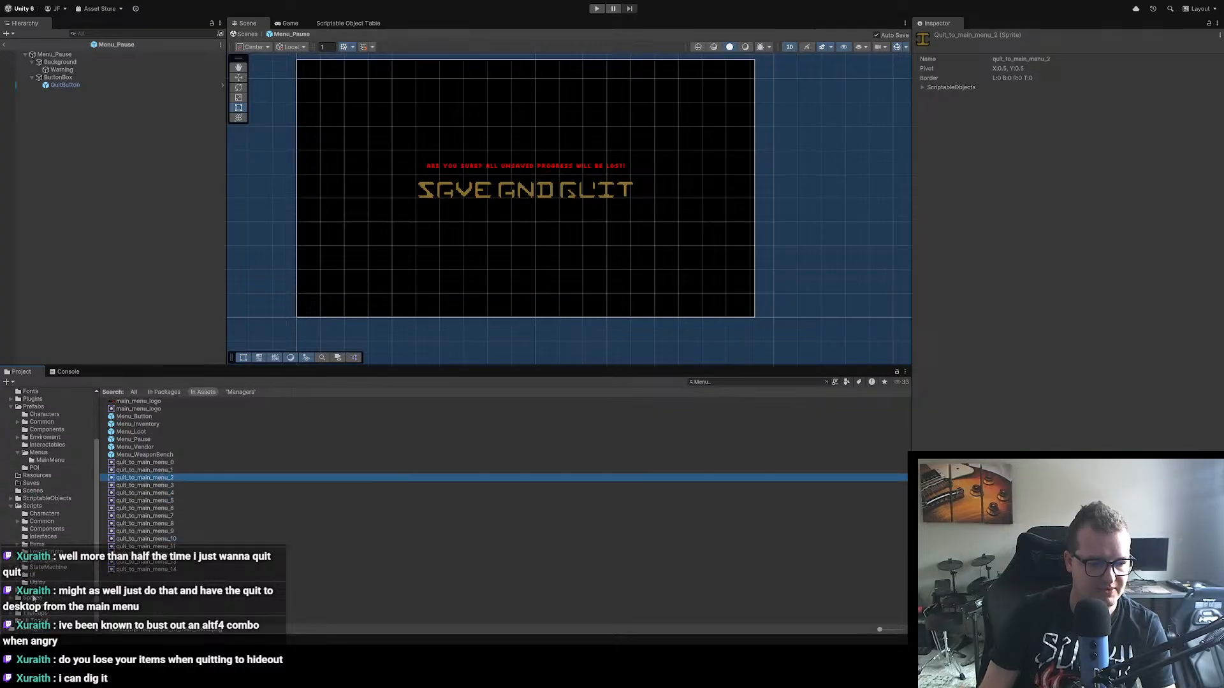
left_click(32, 599)
left_click(118, 472)
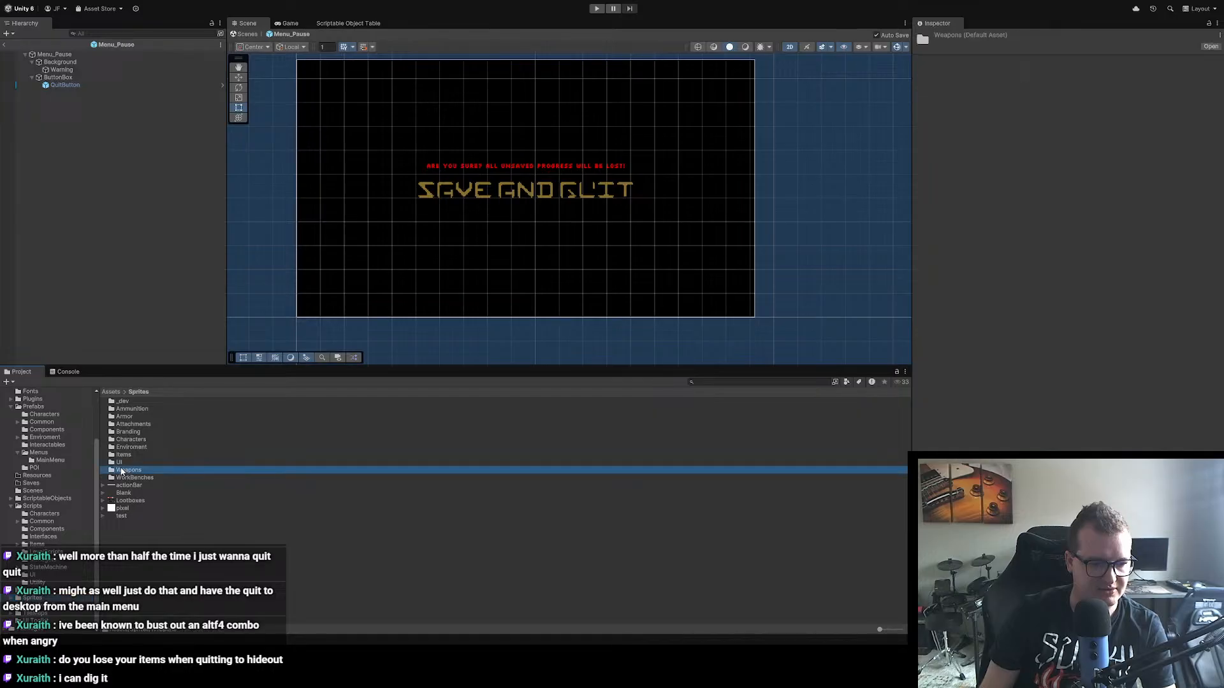
left_click(121, 463)
double_click(122, 463)
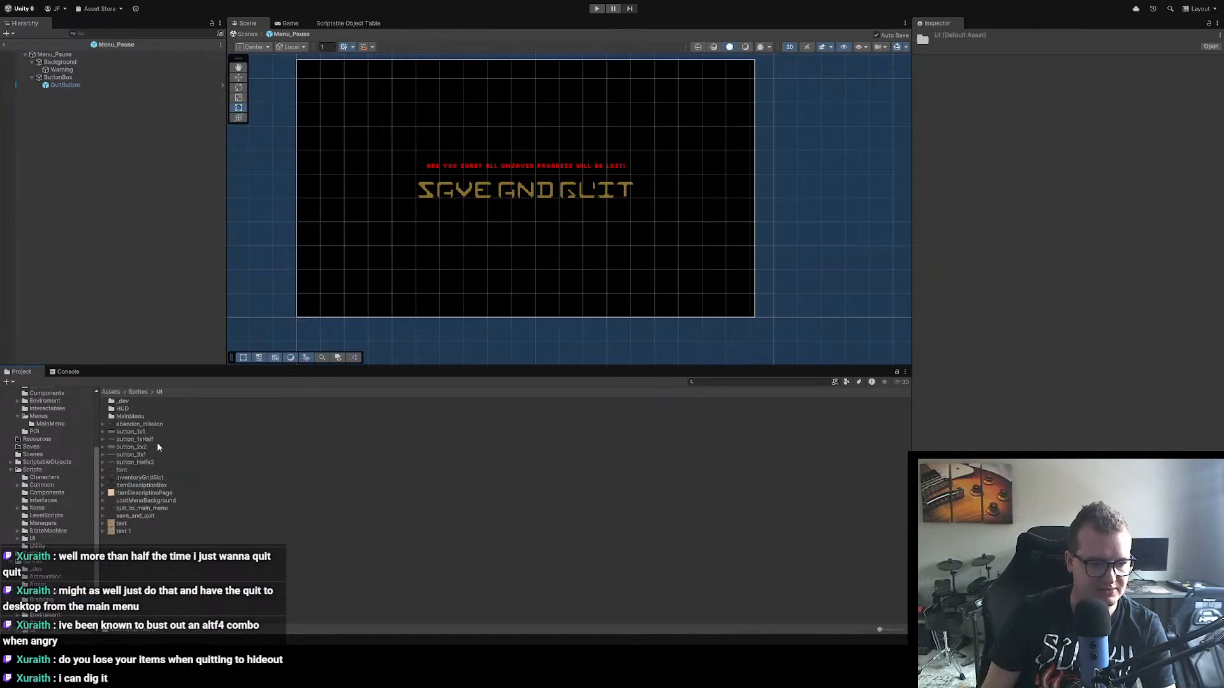
Step: Apply import settings to the quit_to_main_menu texture: Single sprite mode, 16 pixels per unit, Point (no filter) filtering and compression None
left_click(146, 517)
left_click(150, 508)
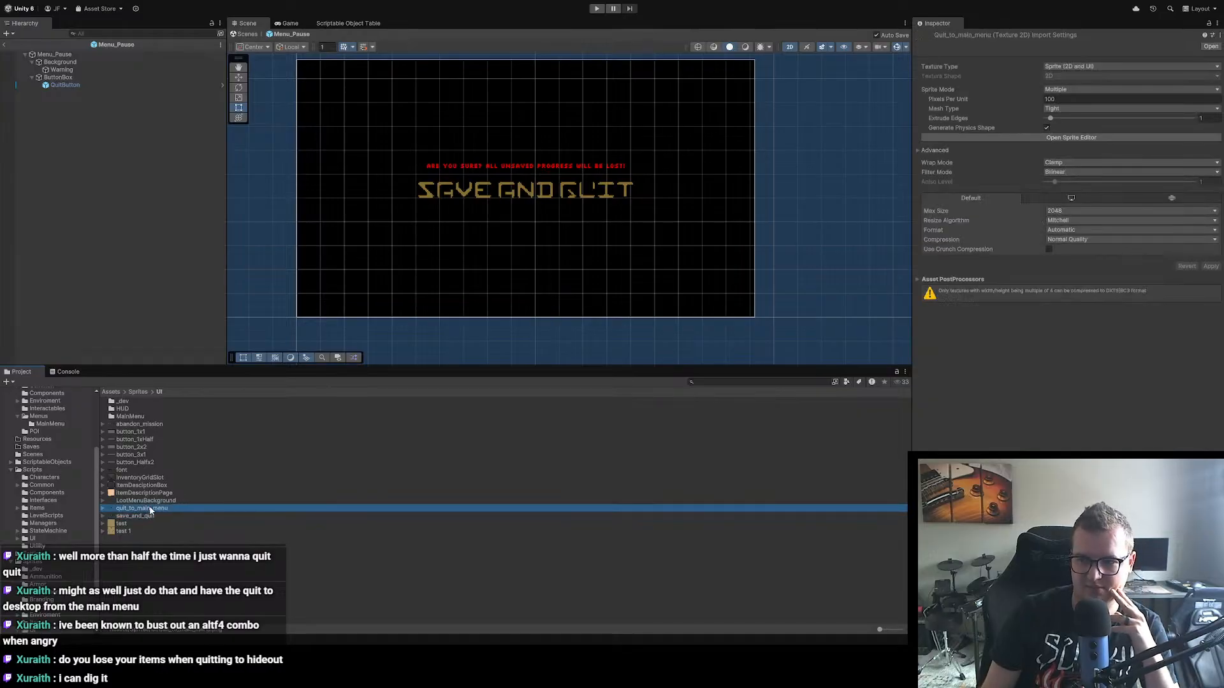
double_click(1064, 99)
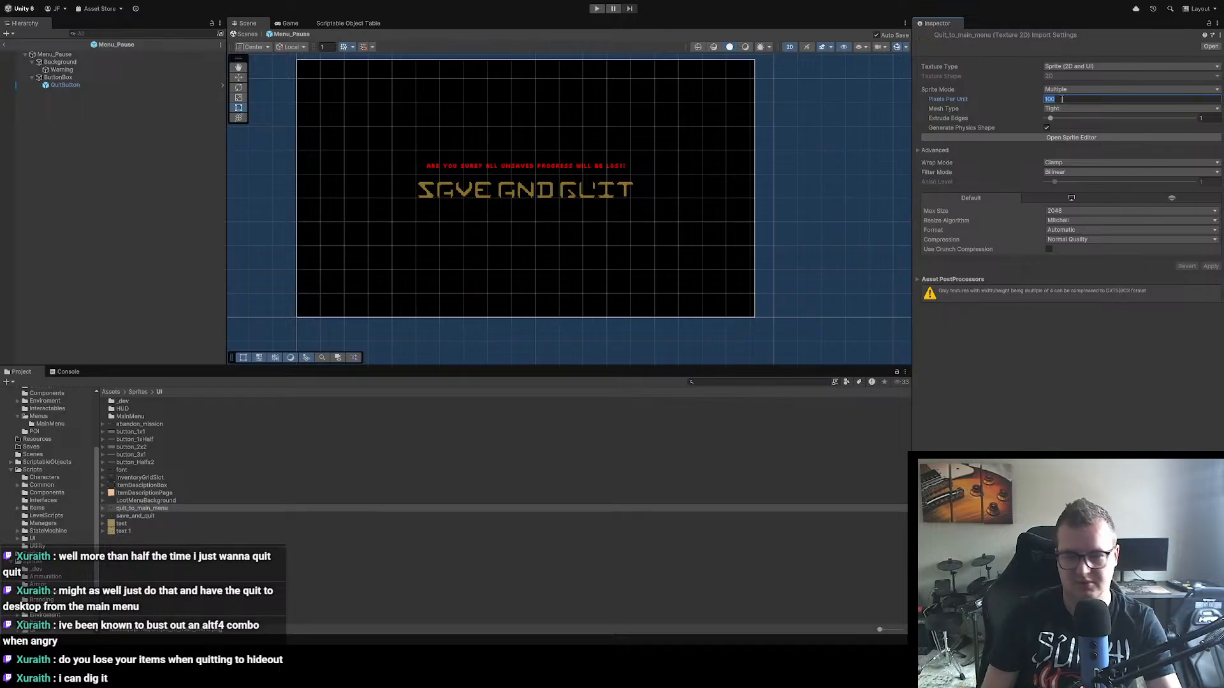
type("16")
left_click(1065, 90)
left_click(1077, 102)
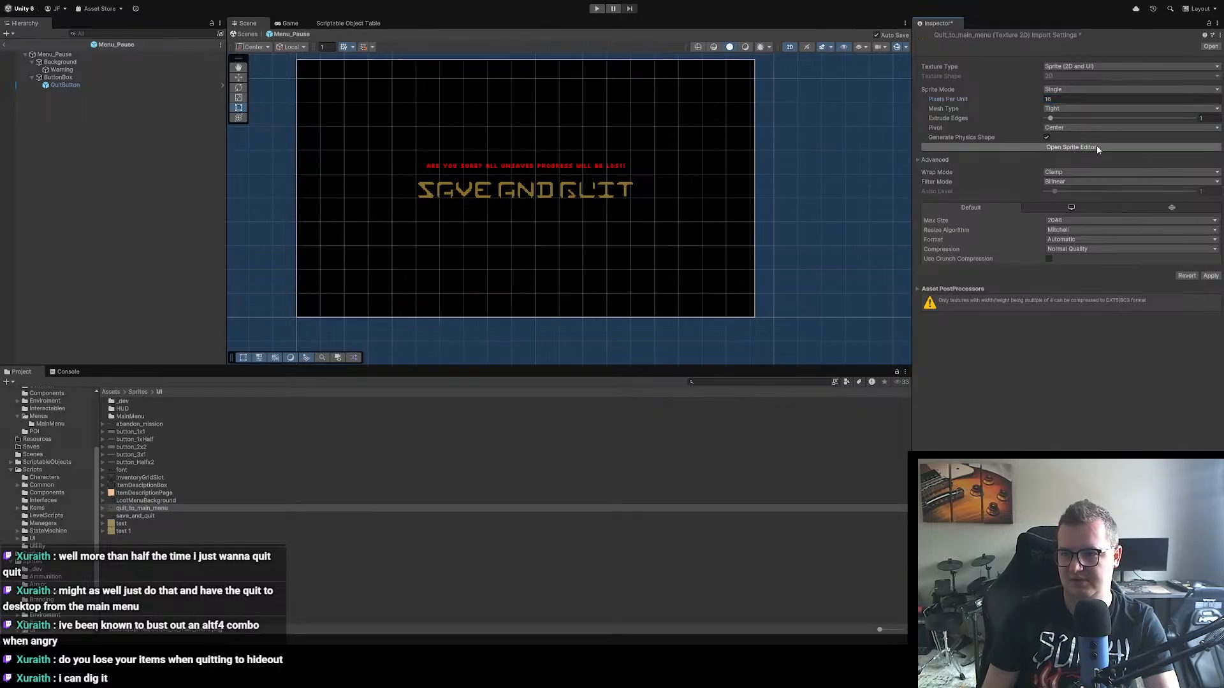
left_click(1069, 182)
left_click(1071, 195)
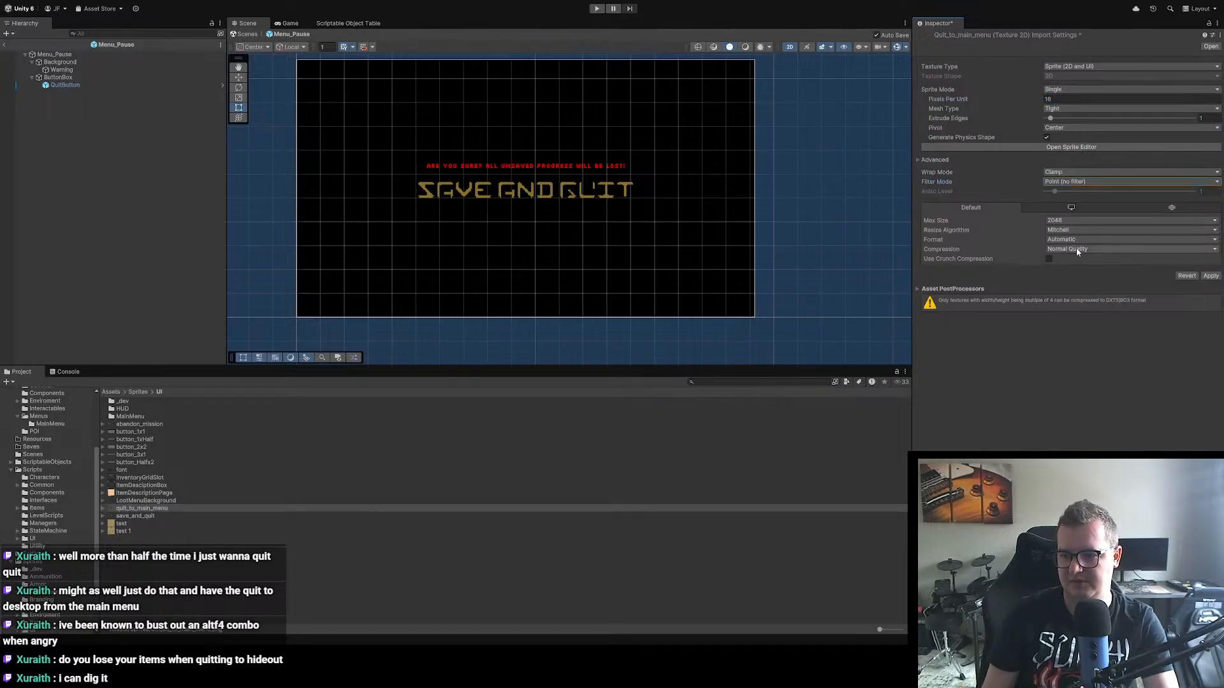
left_click(1078, 250)
left_click(1079, 260)
left_click(1205, 267)
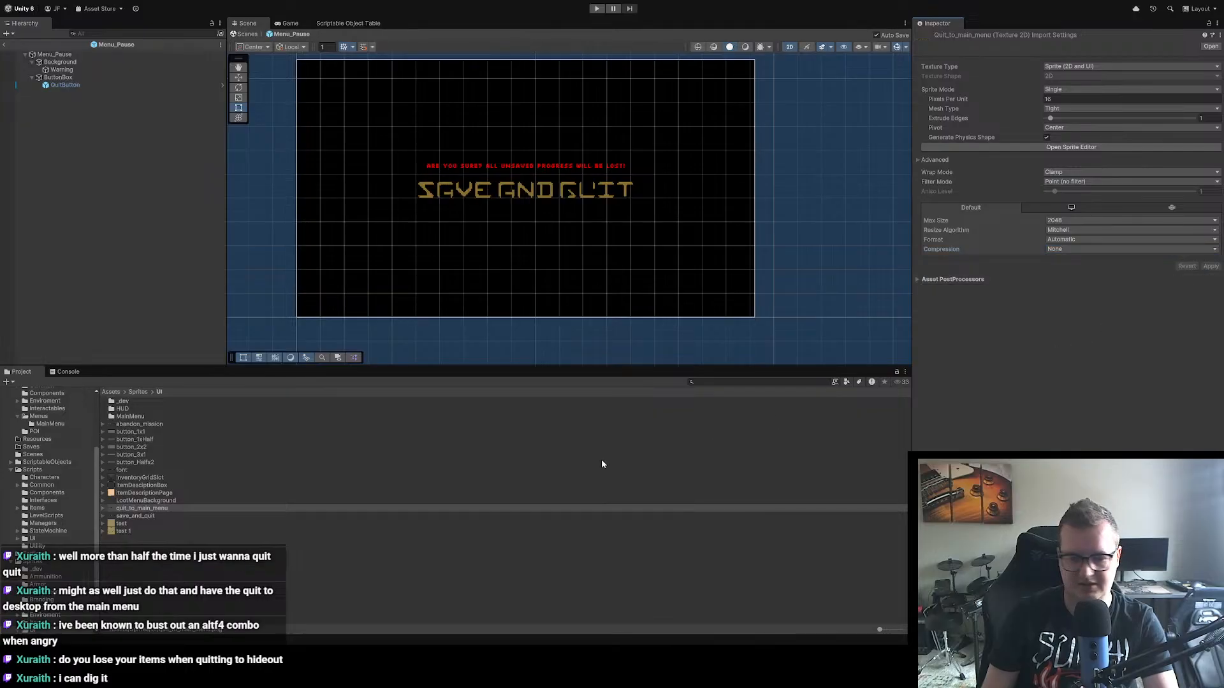
Step: Check save_and_quit's import settings, and apply Single sprite mode, 16 pixels per unit, Point (no filter) and compression None to the abandon_mission texture
left_click(151, 508)
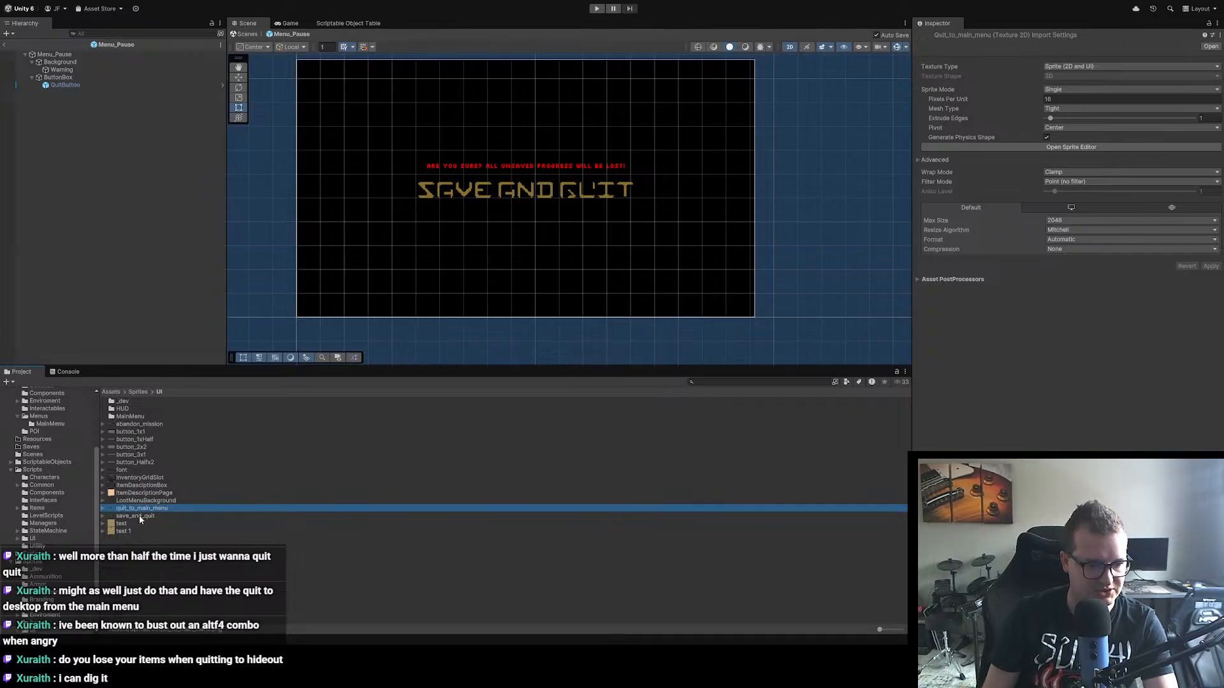
left_click(140, 517)
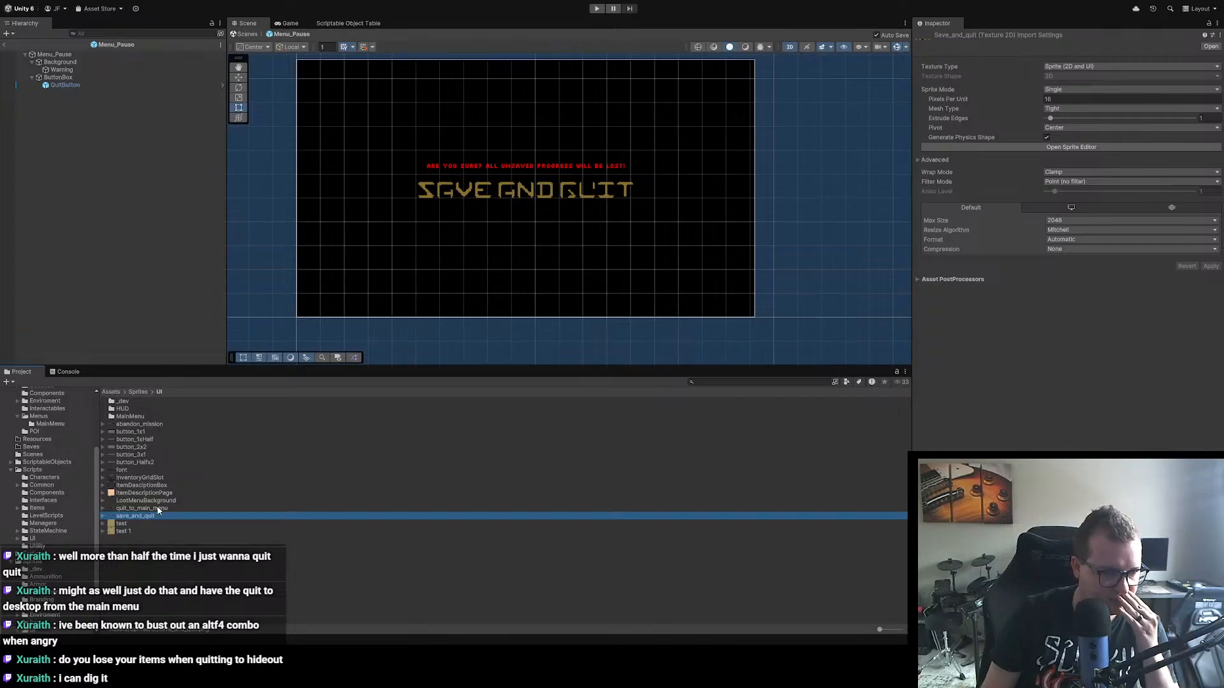
left_click(135, 431)
left_click(135, 425)
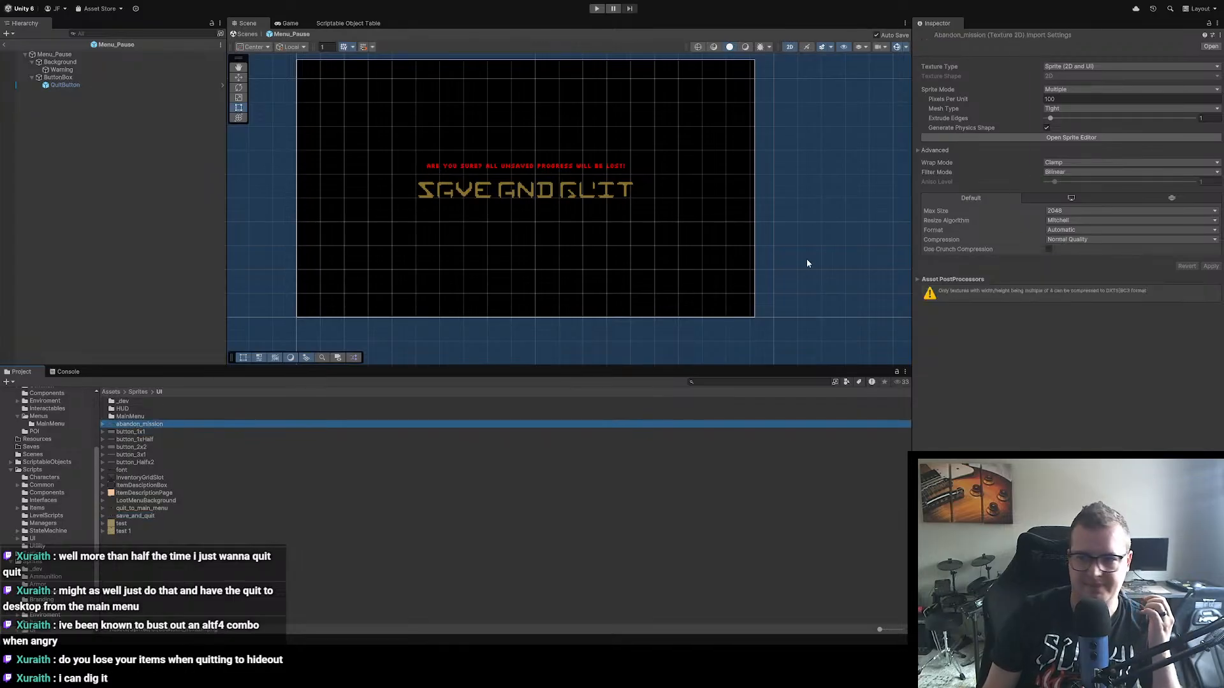
left_click(1074, 99)
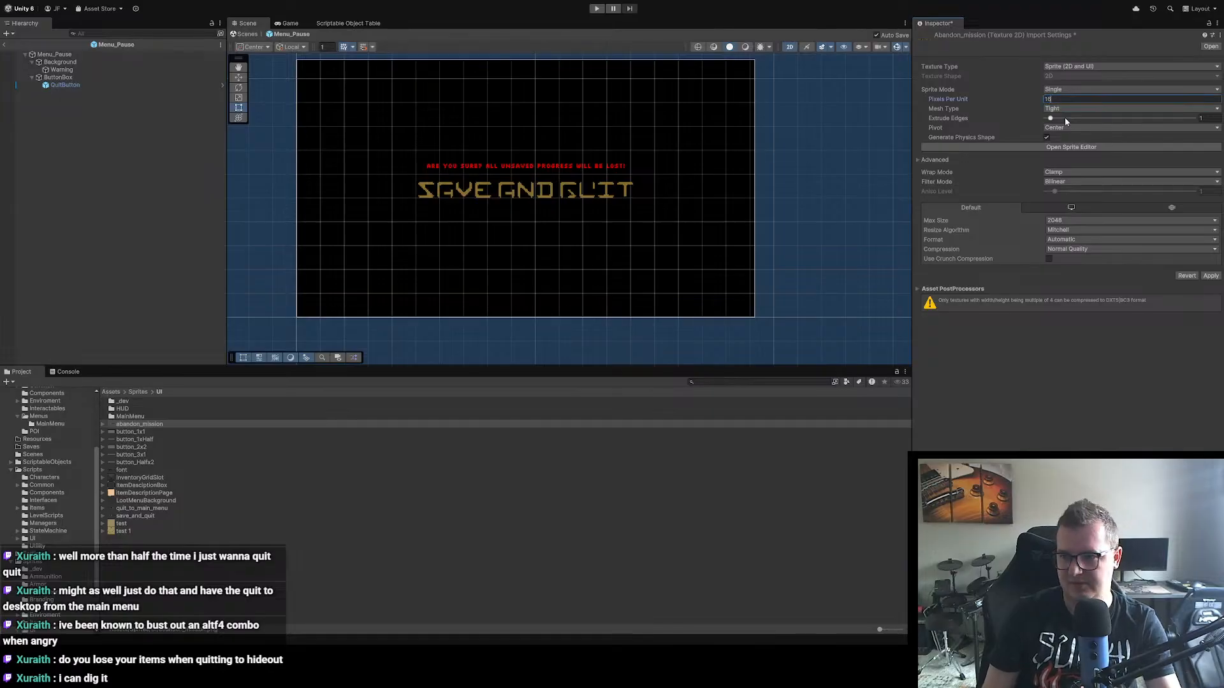
left_click(1064, 181)
left_click(1076, 191)
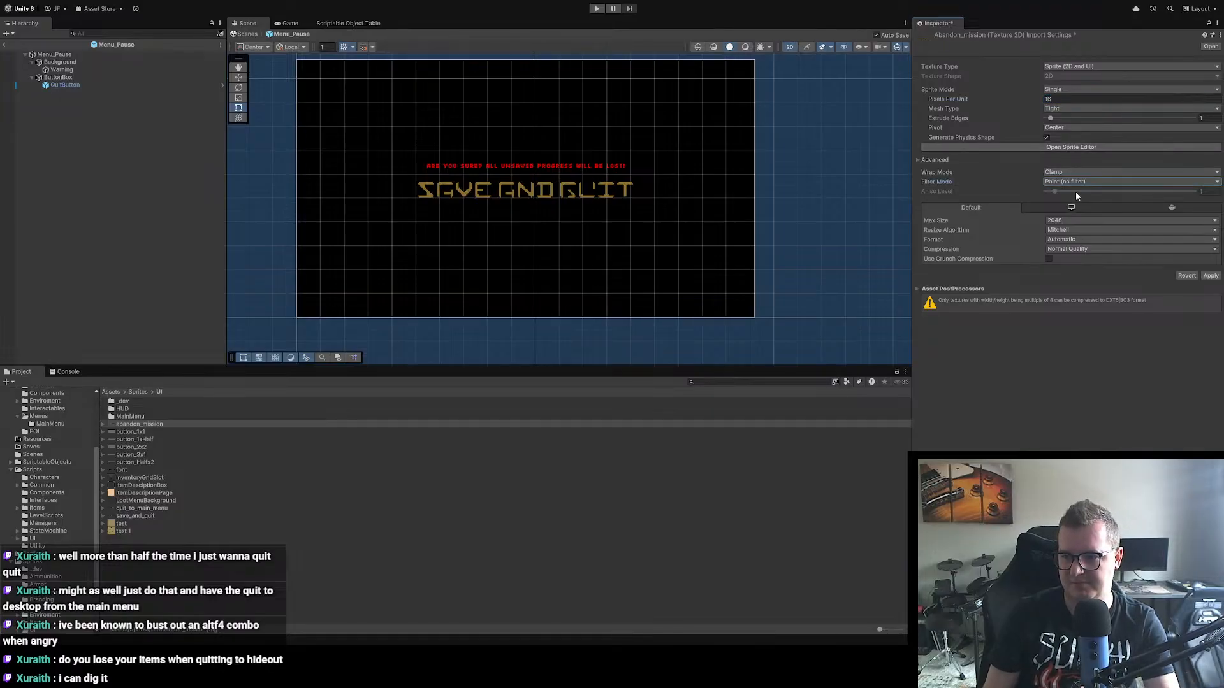
left_click(1095, 250)
left_click(1094, 259)
left_click(1210, 266)
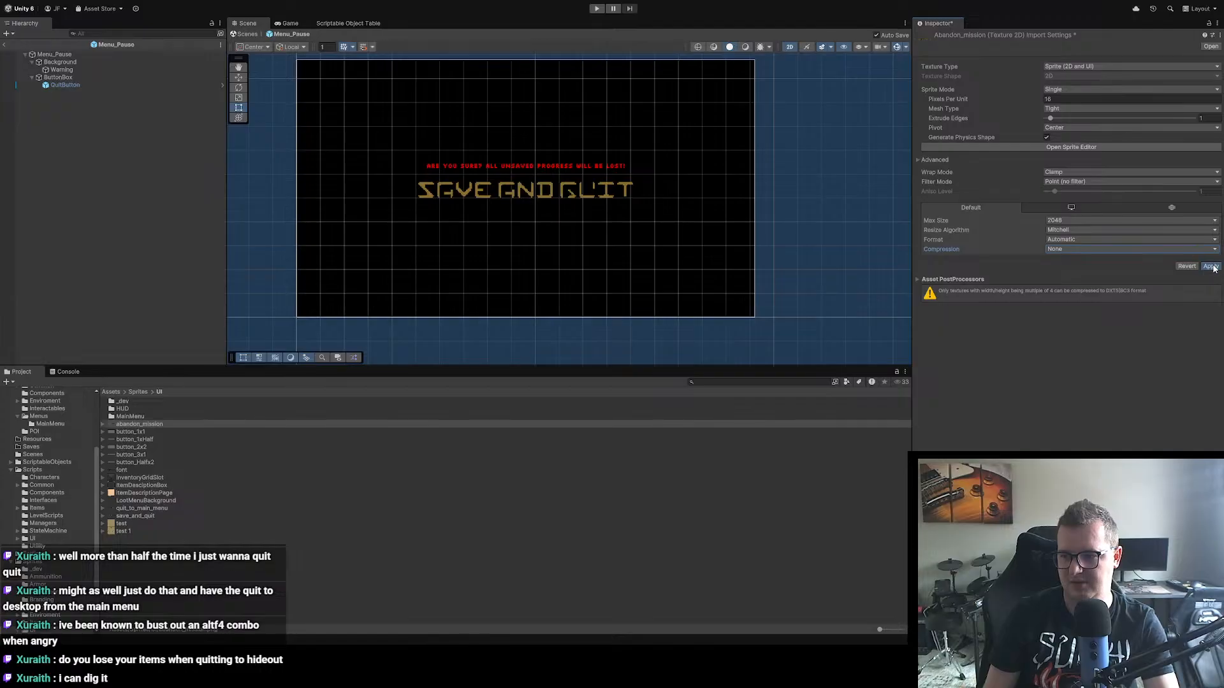
Step: Rename QuitButton to SaveAndQuit and duplicate it twice inside ButtonBox
left_click(68, 86)
key("F2")
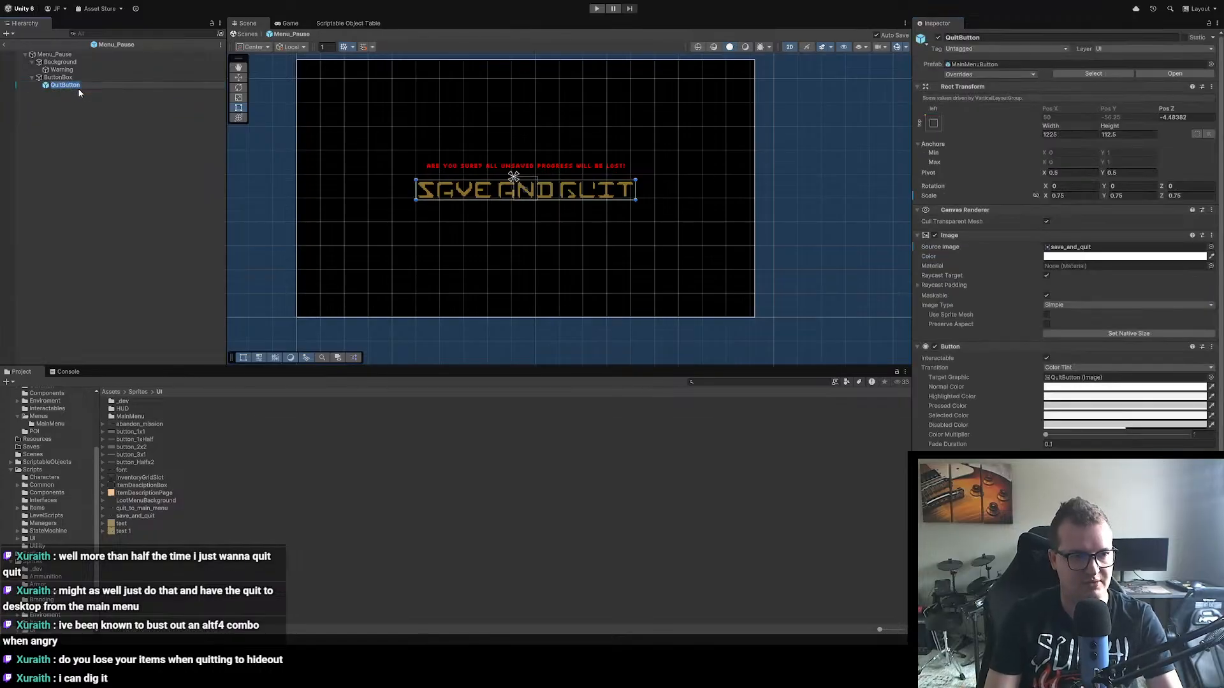
type("SaveAndQuit")
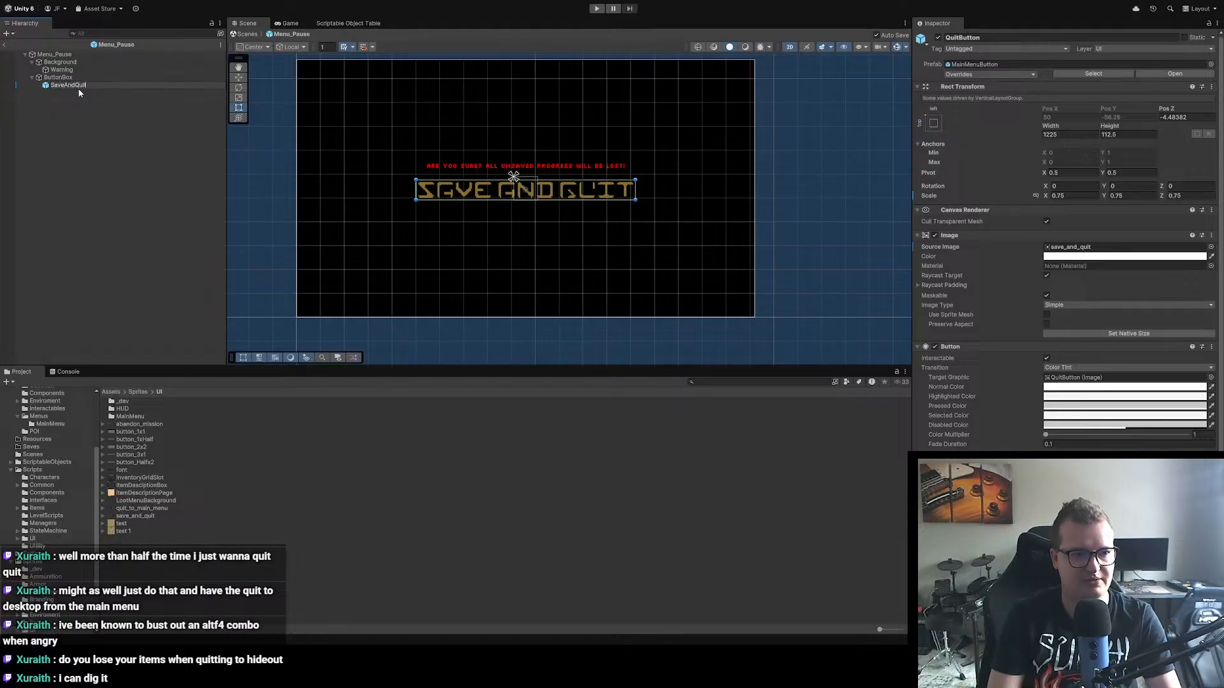
key("Return")
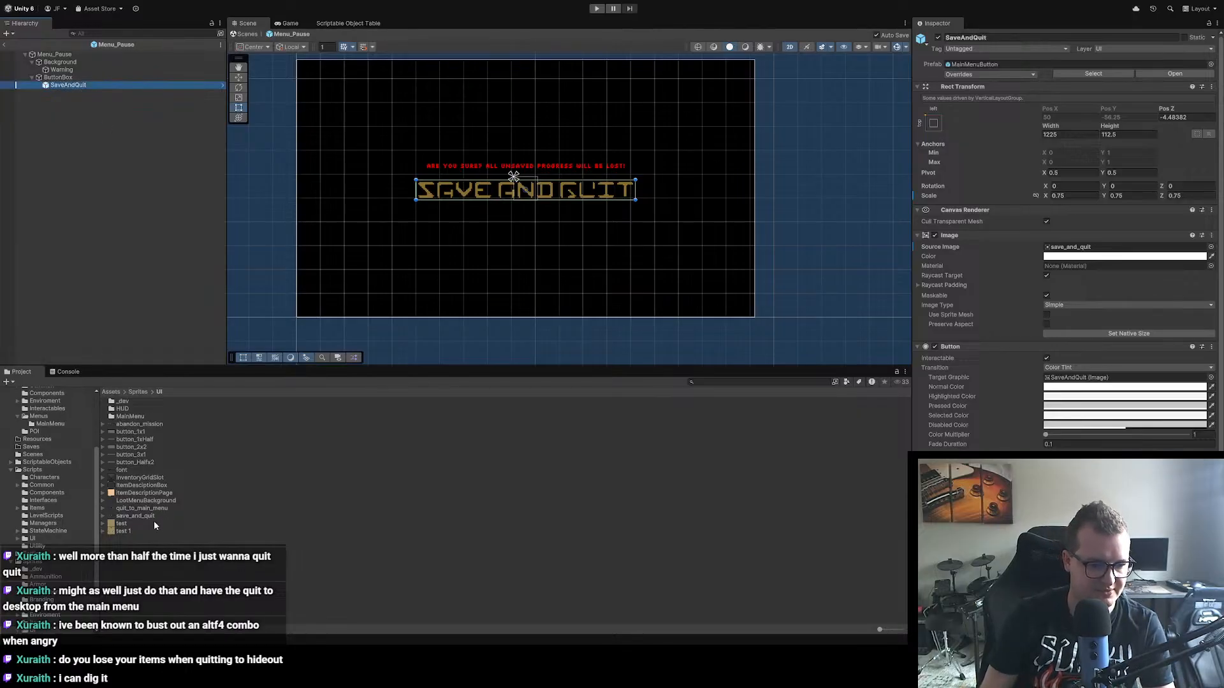
key("ctrl+d")
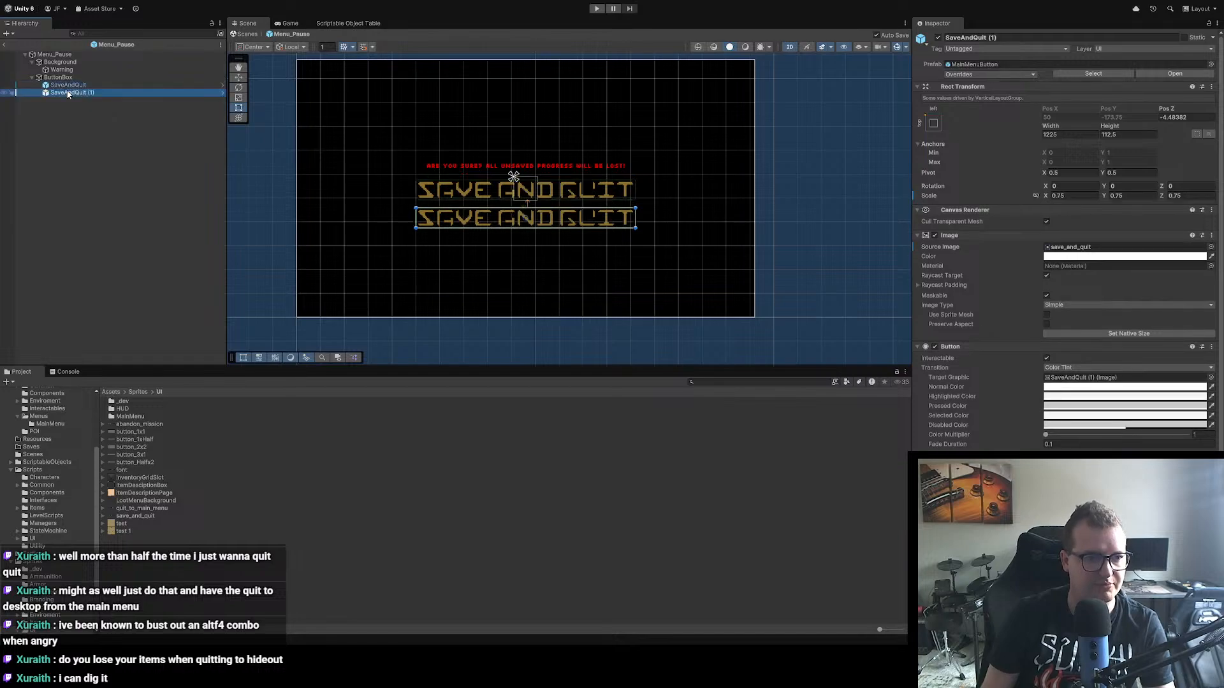
key("ctrl+d")
Step: Rename the first SaveAndQuit duplicate to AbandonMission
left_click(74, 94)
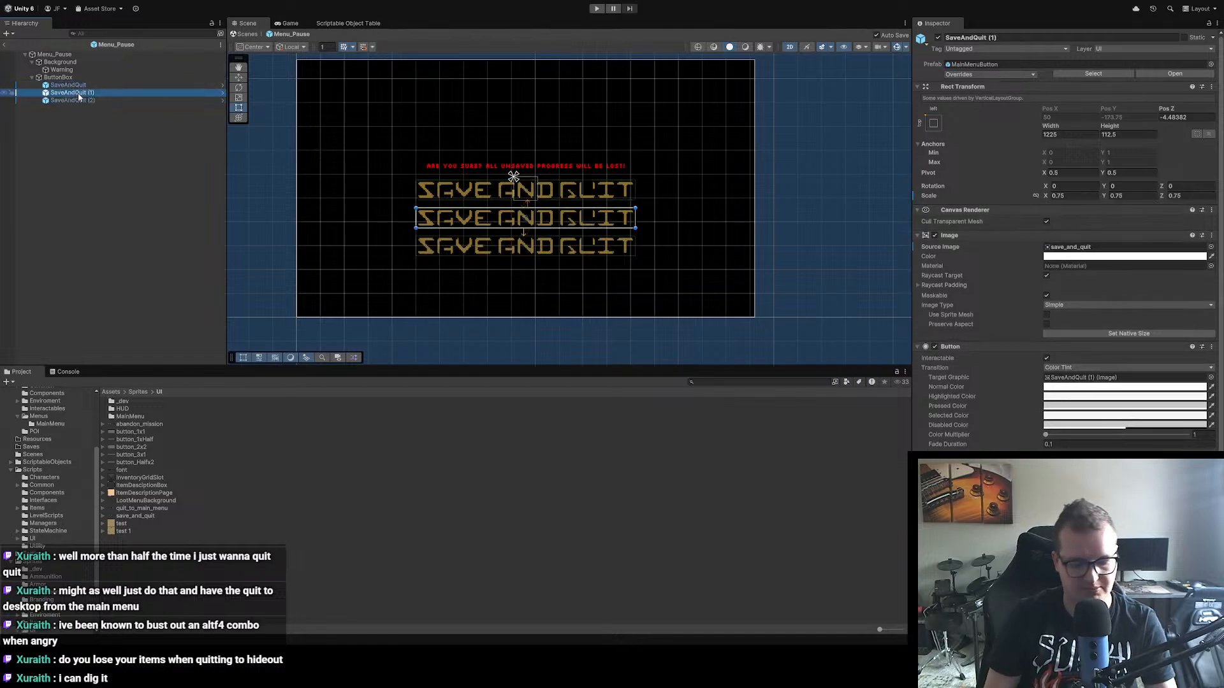
key("F2")
type("Aba")
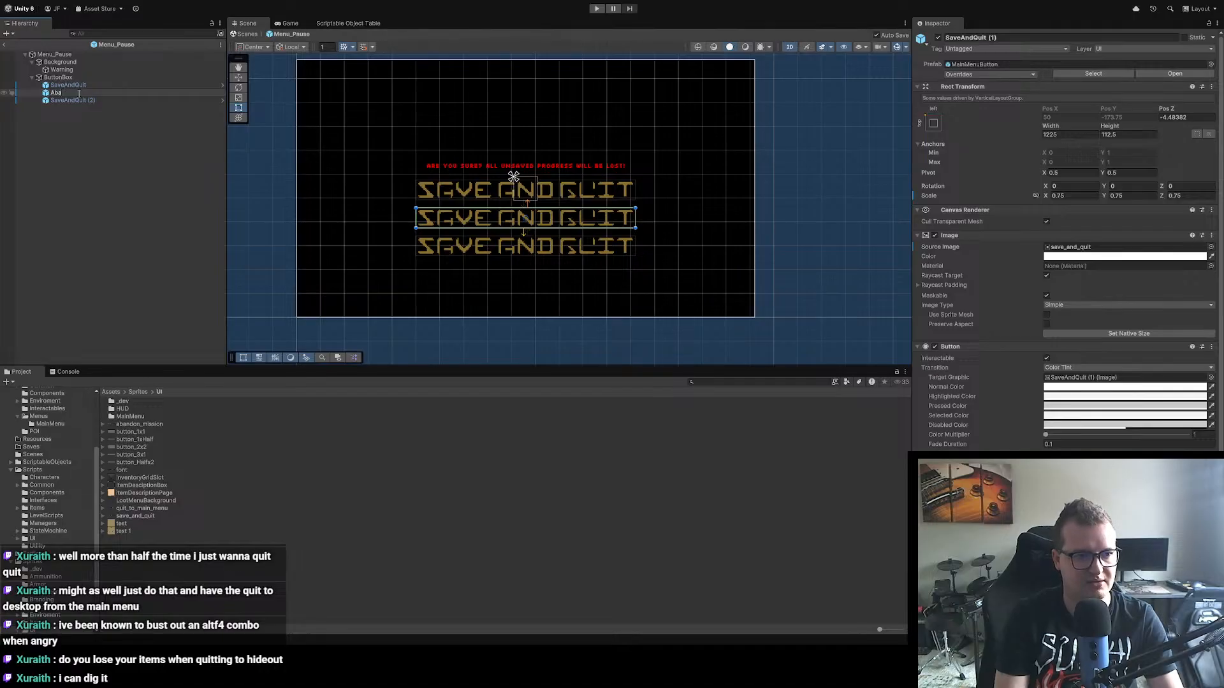
type("dndonMissio")
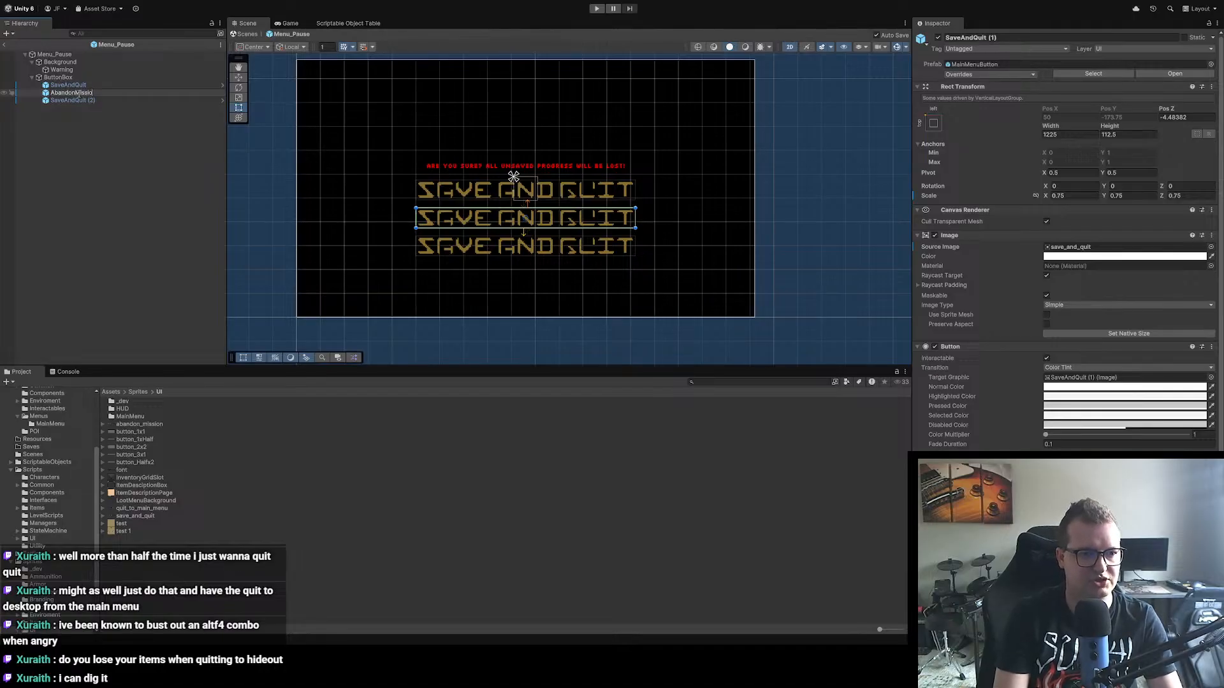
type("n")
key("Return")
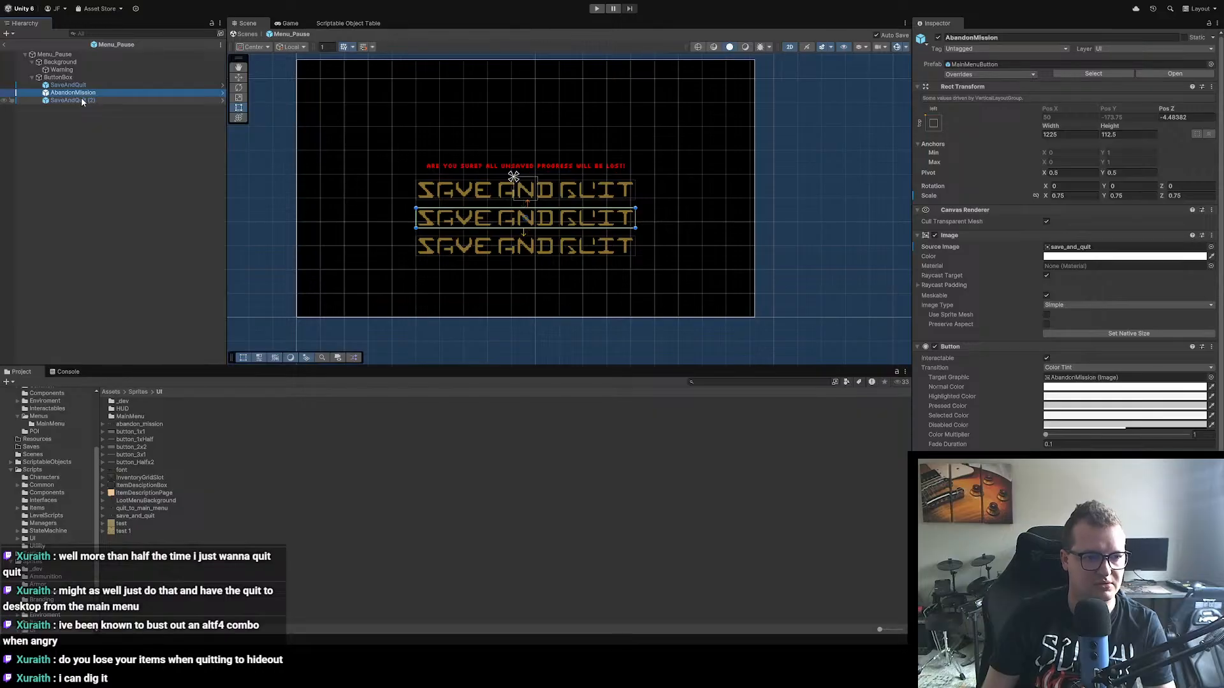
Step: Rename the second SaveAndQuit duplicate to QuitToMainMenu
left_click(80, 100)
left_click(81, 101)
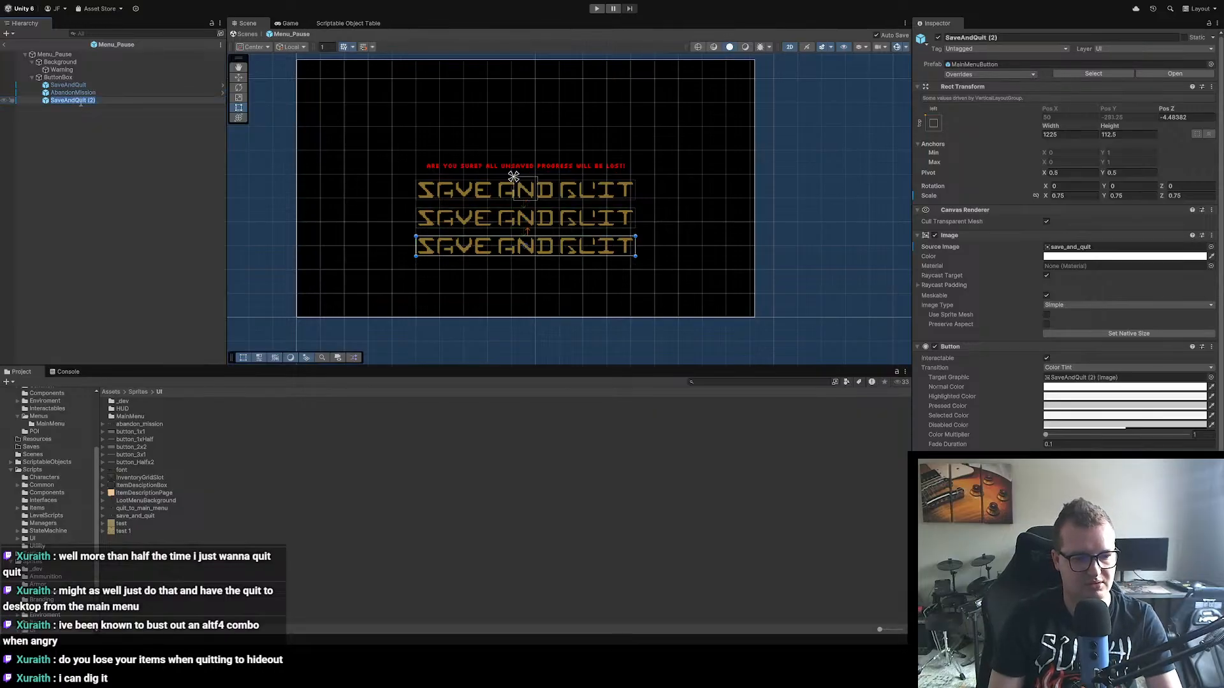
type("Quit")
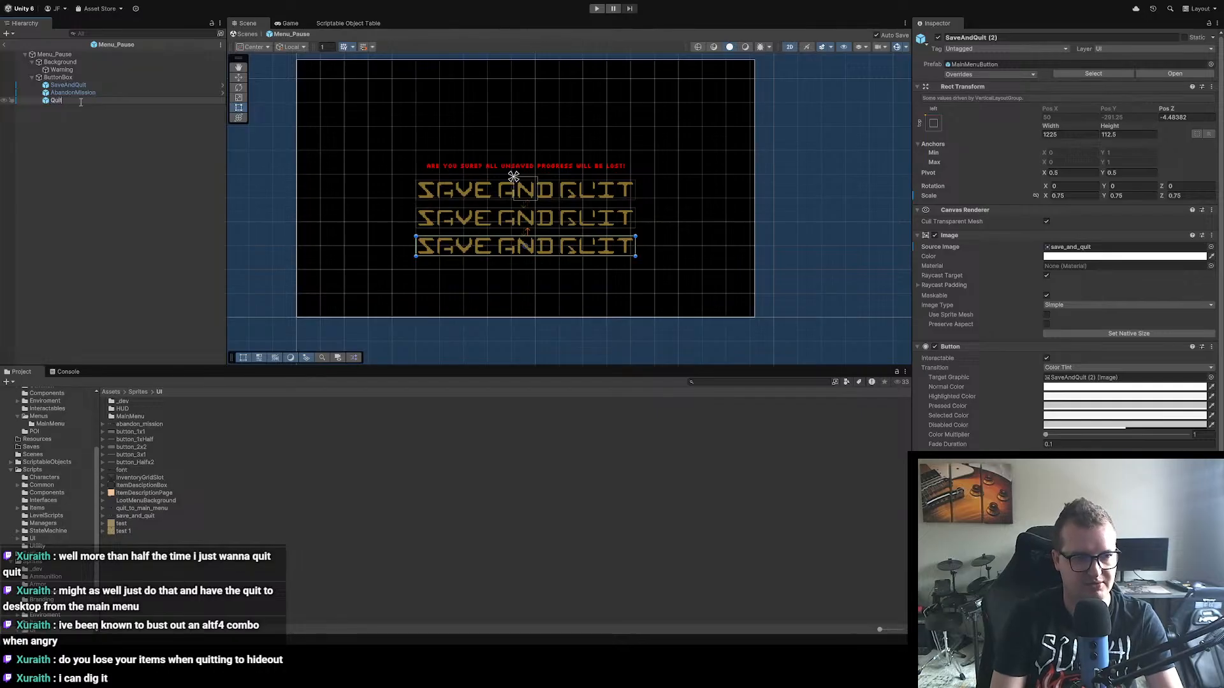
type("ToMain")
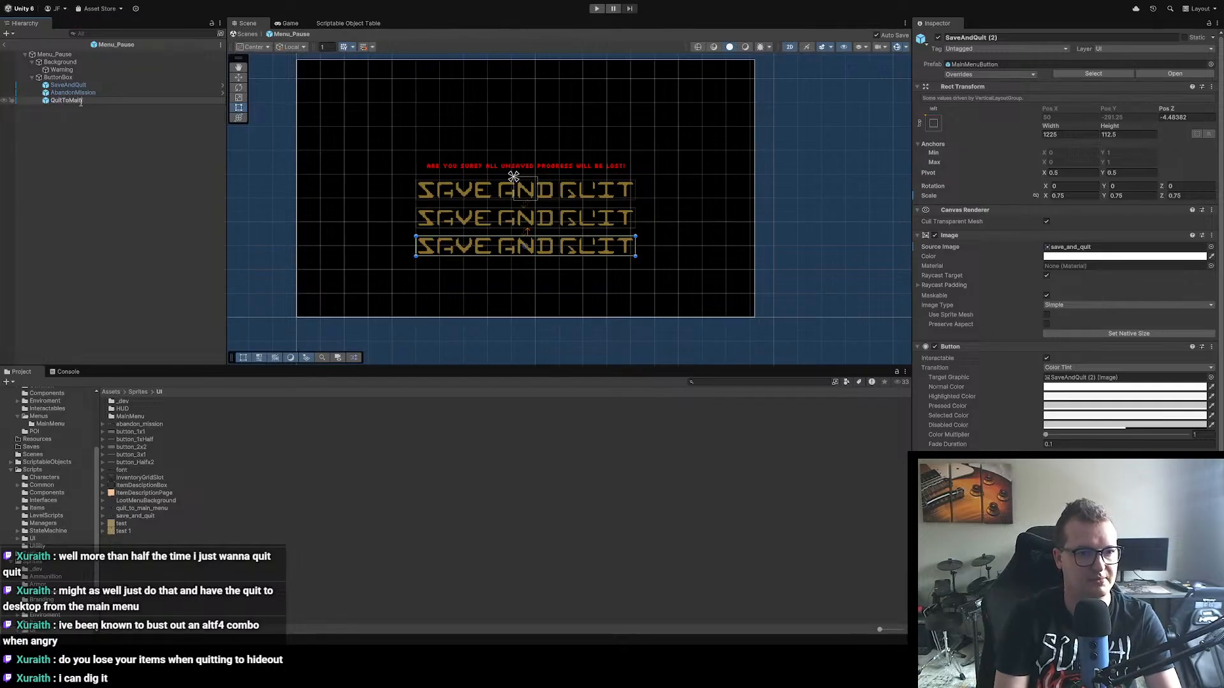
type("Menu")
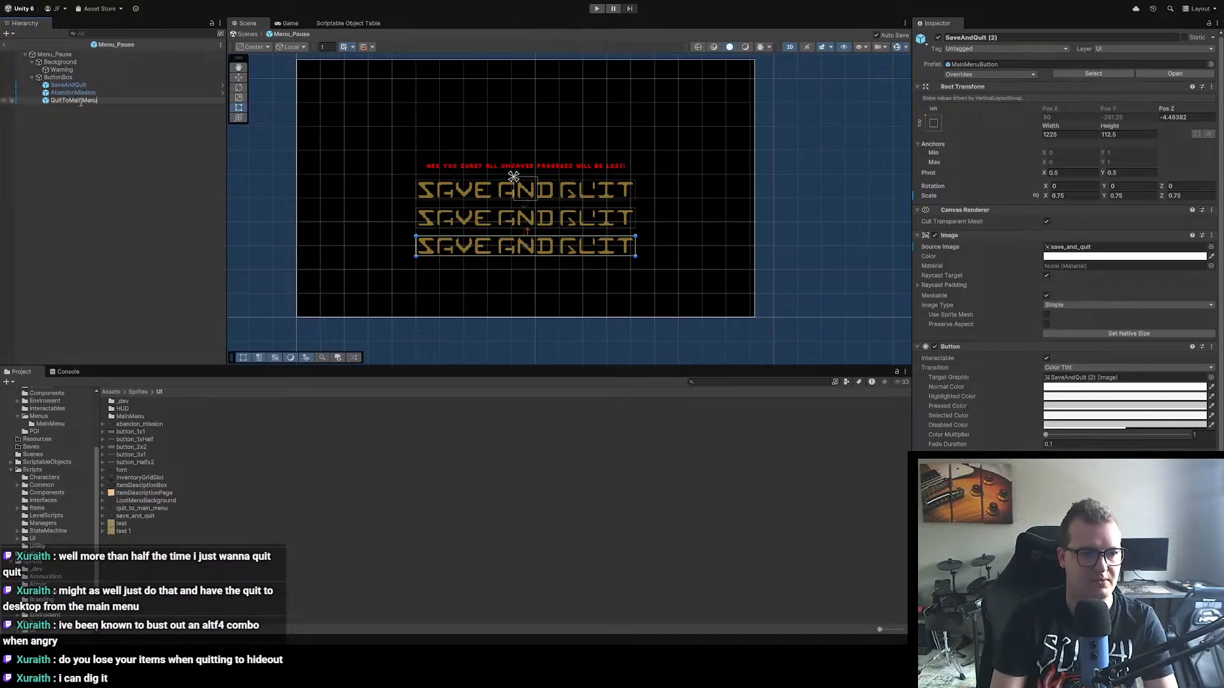
key("Return")
Step: Assign the abandon_mission sprite as AbandonMission's source image and set the image to its native size
left_click(99, 93)
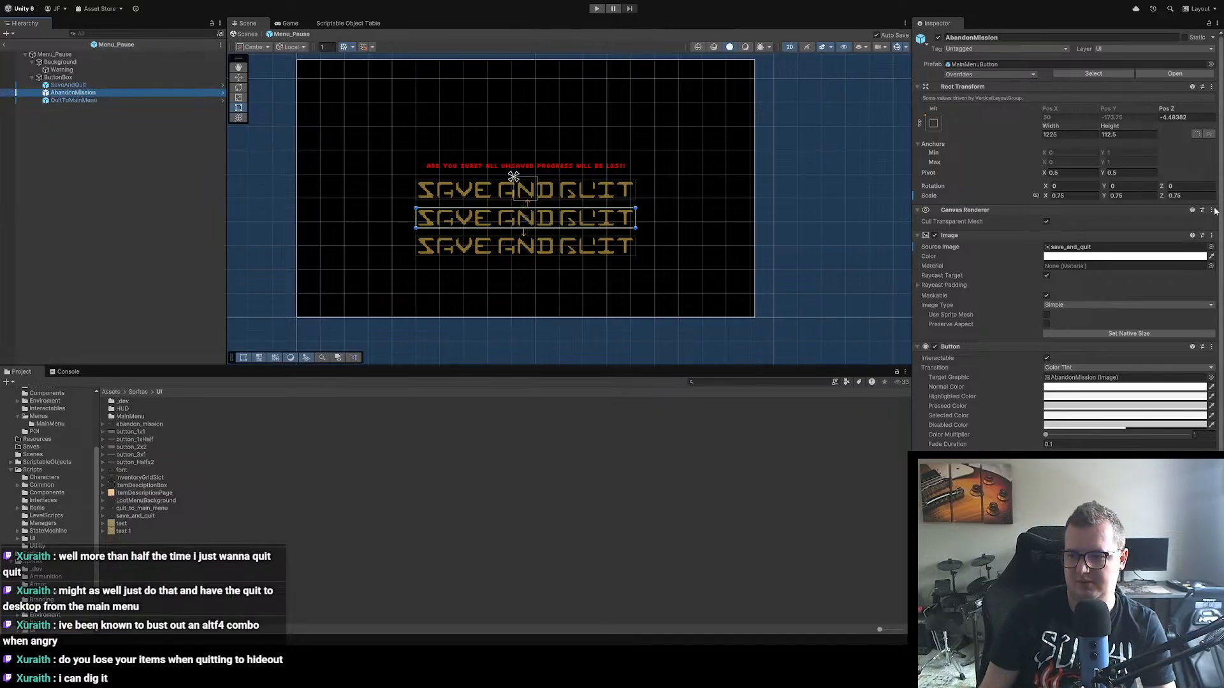
left_click(1212, 247)
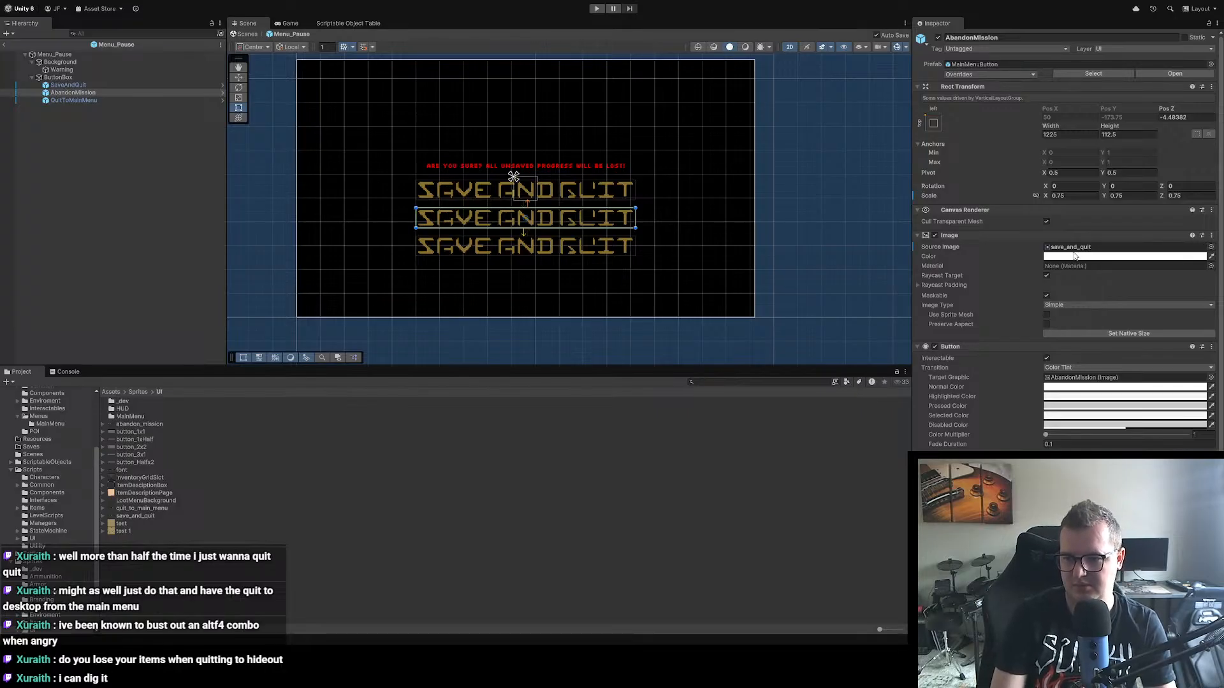
left_click(1009, 275)
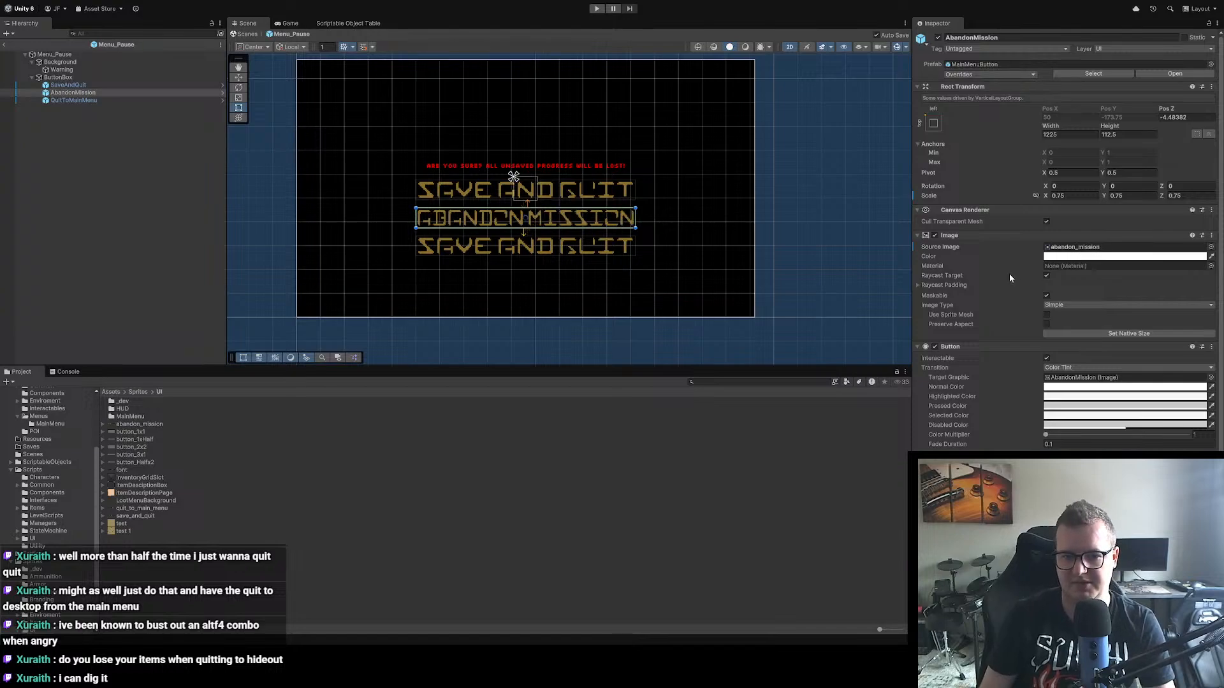
left_click(1218, 233)
left_click(1124, 335)
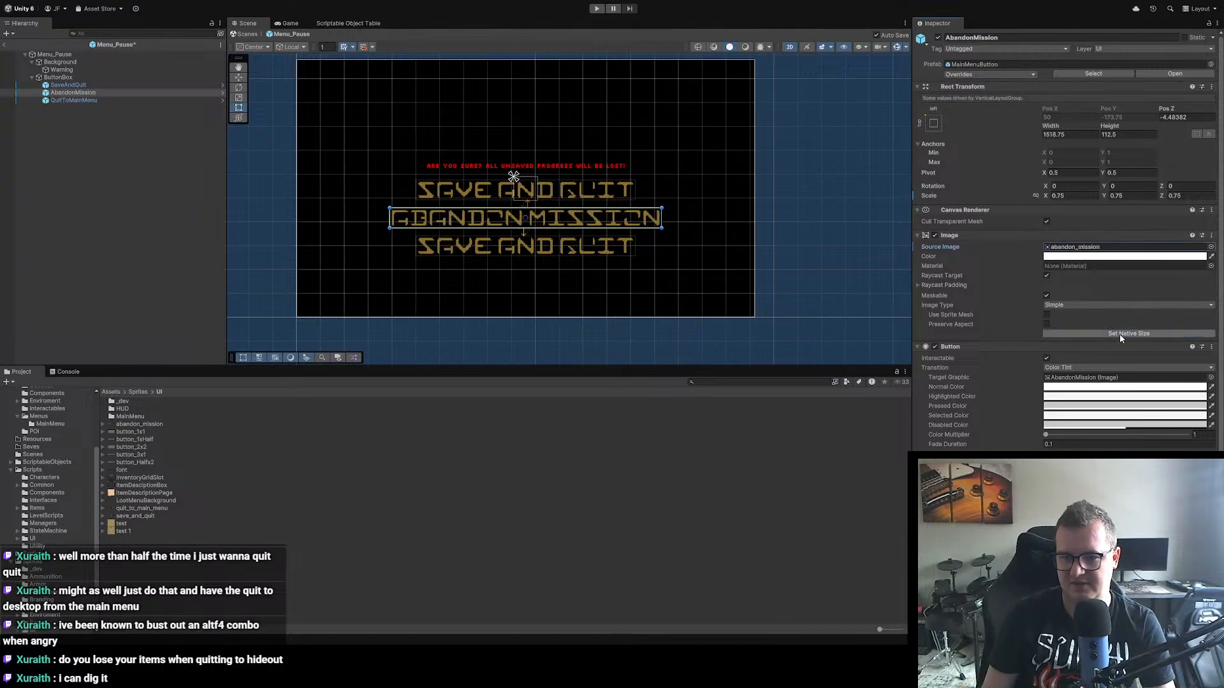
Step: Assign the quit_to_main_menu sprite as QuitToMainMenu's source image and set the image to its native size
left_click(73, 100)
left_click(1210, 249)
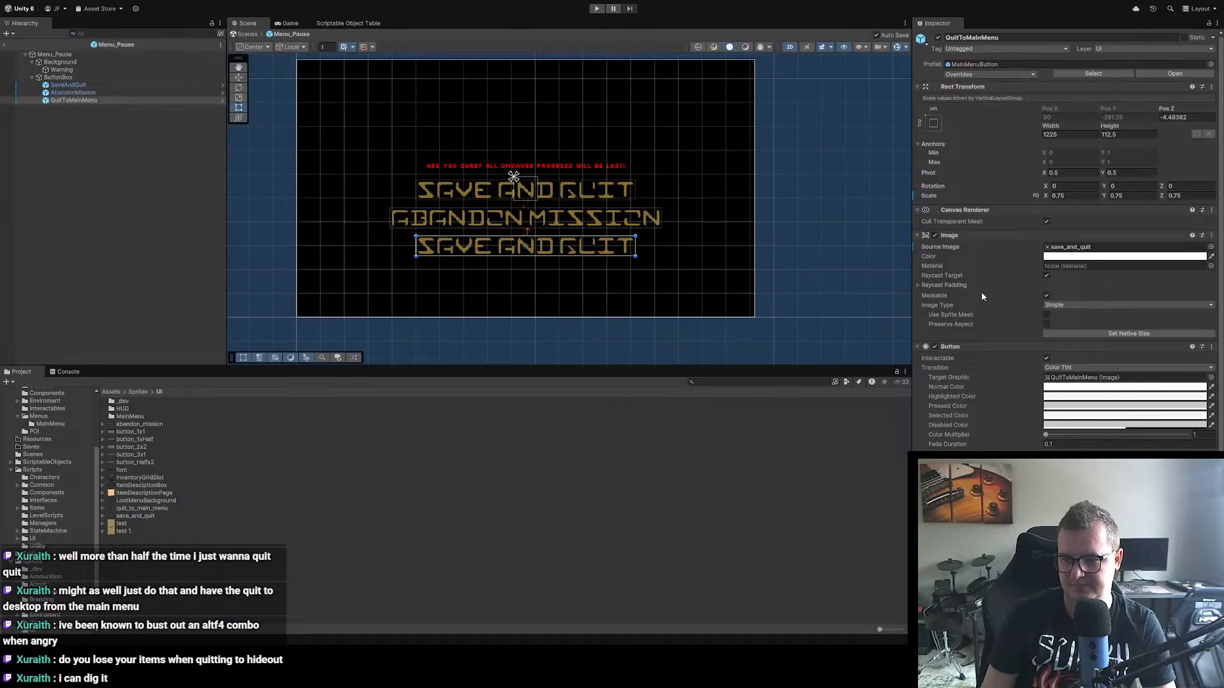
left_click(998, 285)
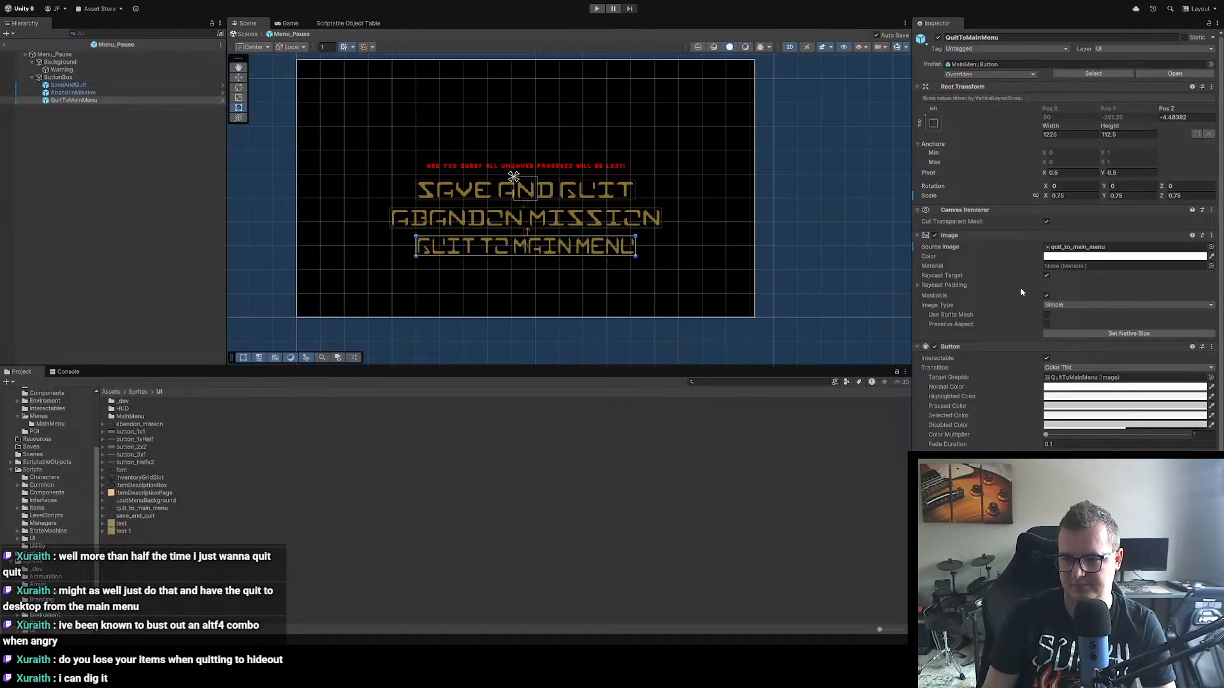
left_click(1085, 334)
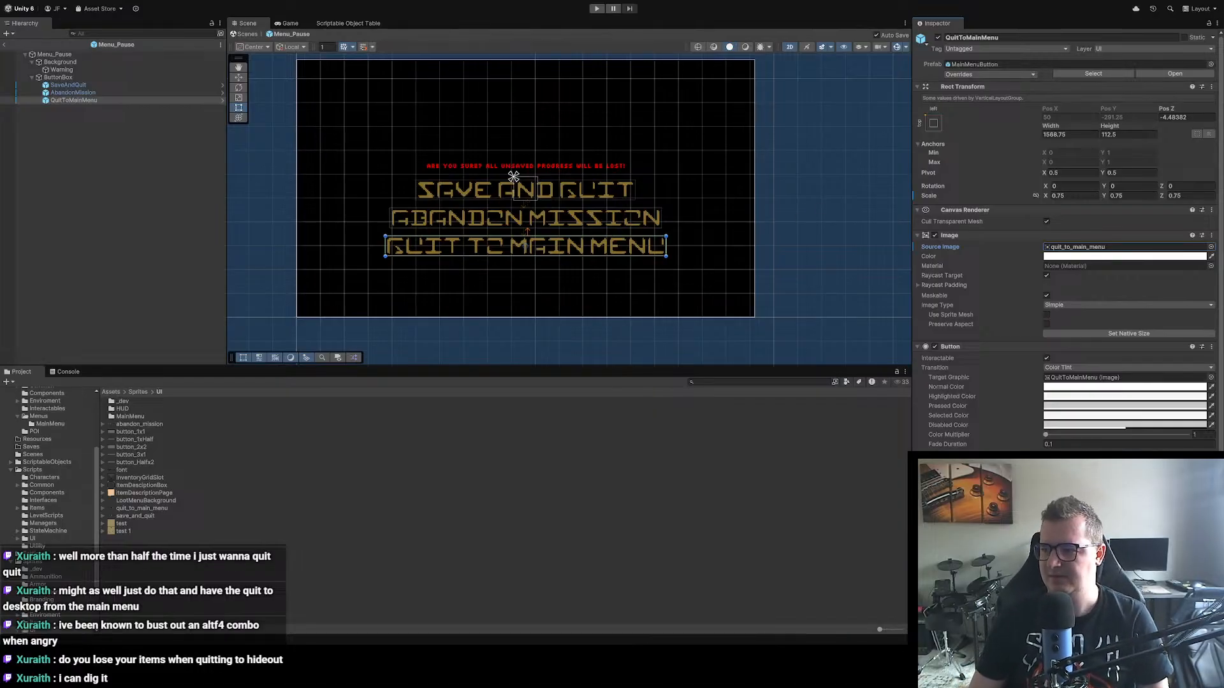
Step: Switch to PauseMenu.cs in Visual Studio and duplicate the serialized MainMenuButton _saveAndQuit field declaration twice
key("alt+Tab")
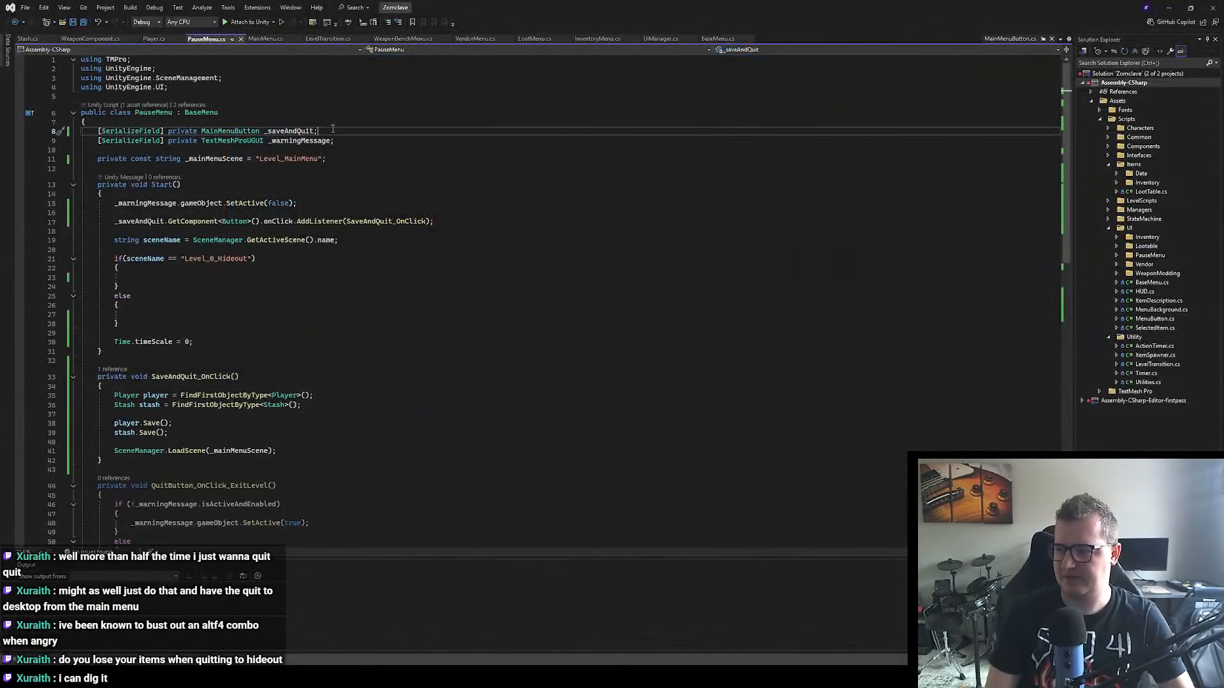
left_click_drag(332, 130, 99, 130)
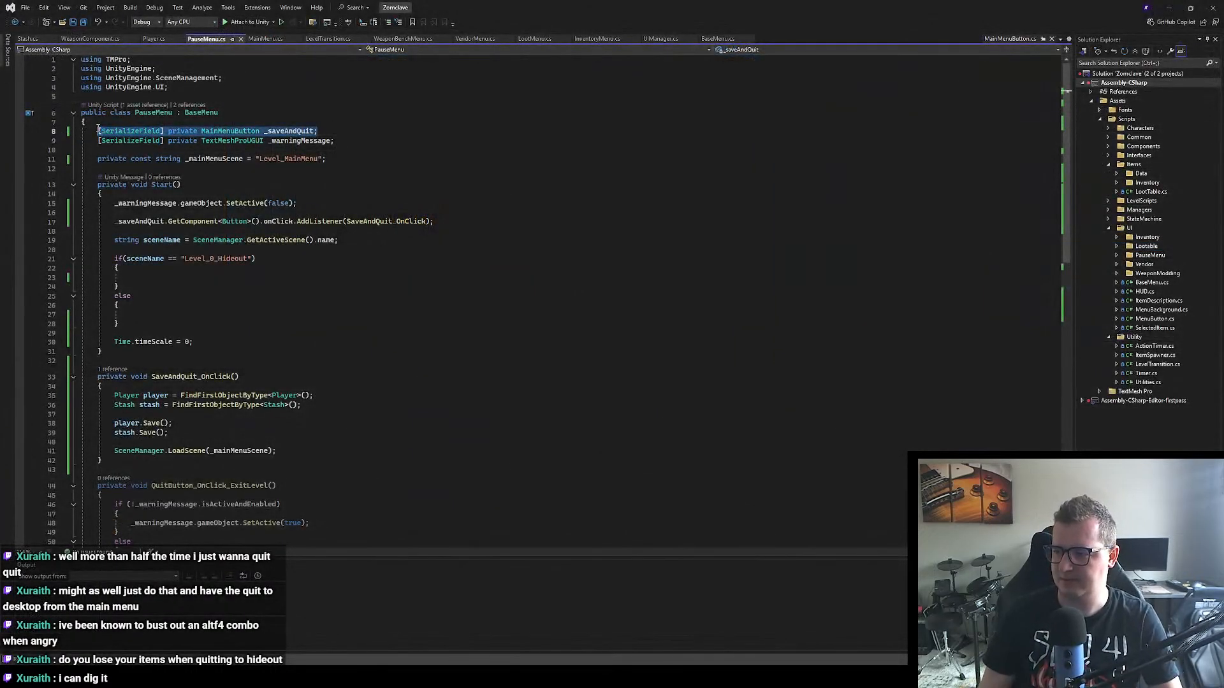
left_click(327, 131)
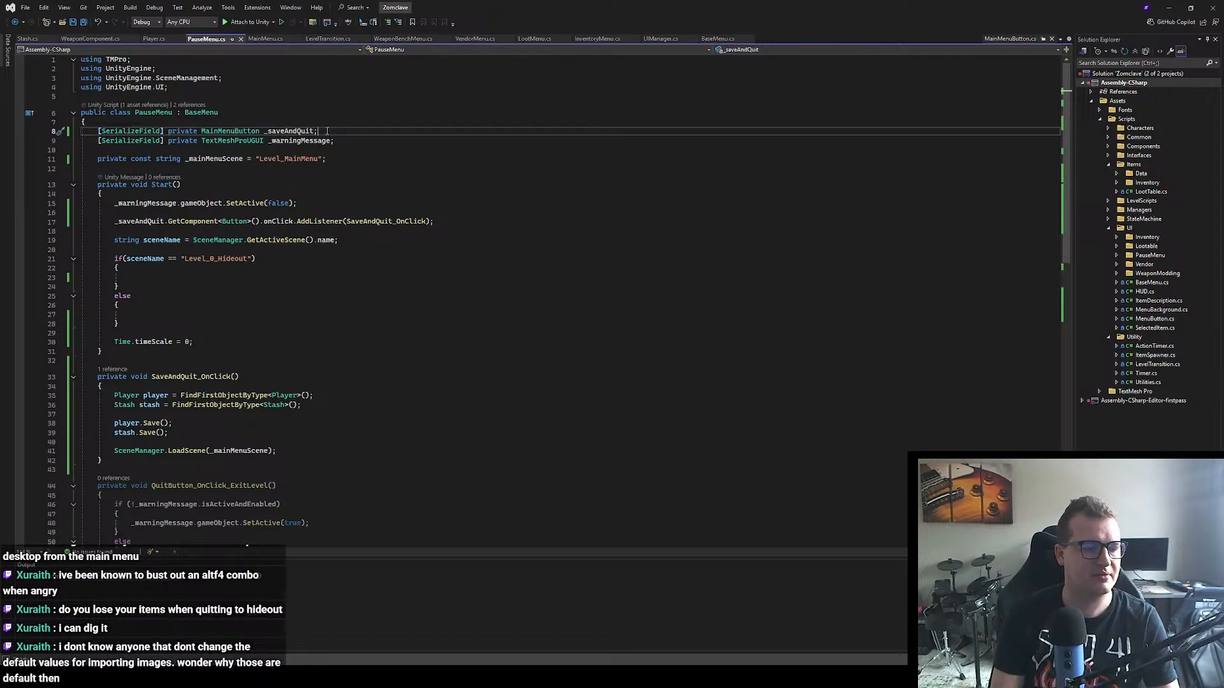
key("ctrl+d")
key("ctrl+d")
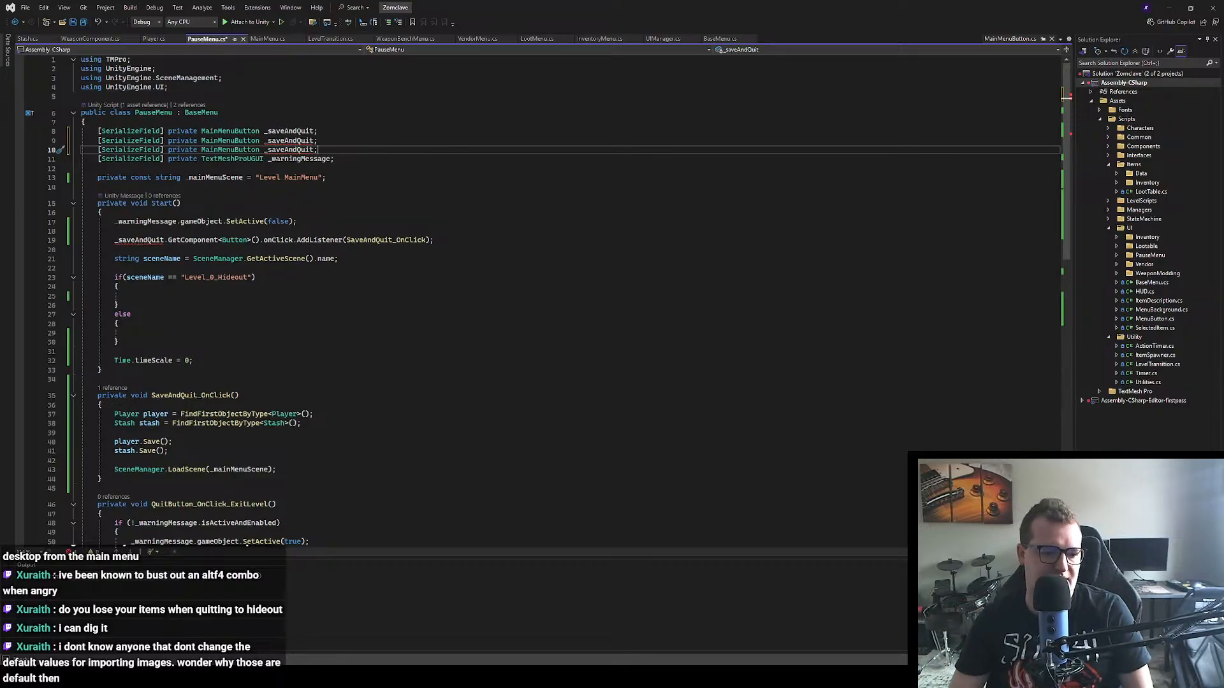
Step: Switch to Unity and review the quit_to_main_menu sprite's import settings, including filter mode and compression
key("alt+Tab")
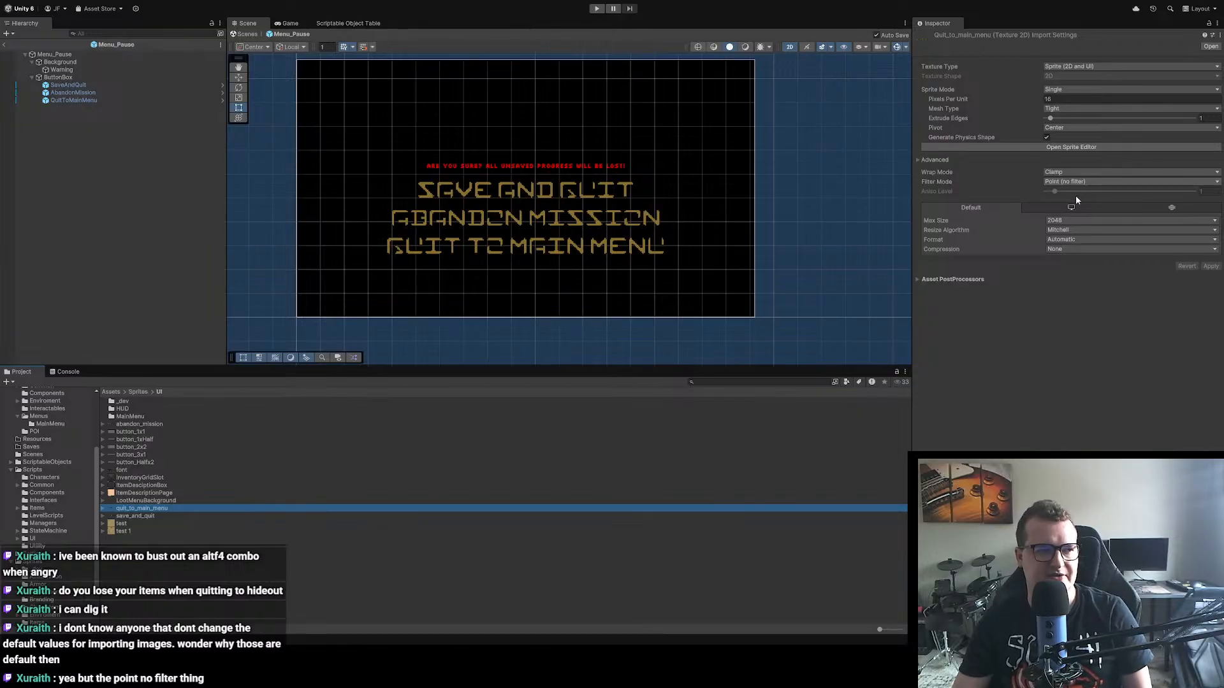
left_click(1007, 371)
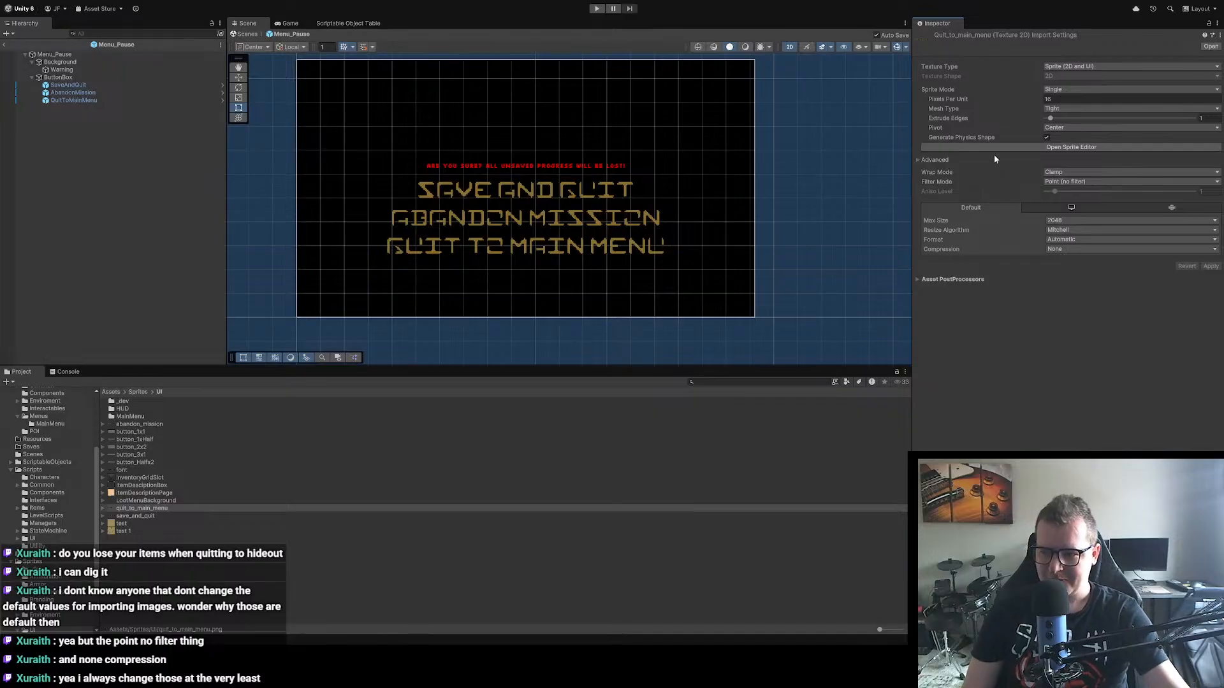
Step: Switch back to Visual Studio and rename the first duplicated _saveAndQuit field to _abandonMission
key("alt+Tab")
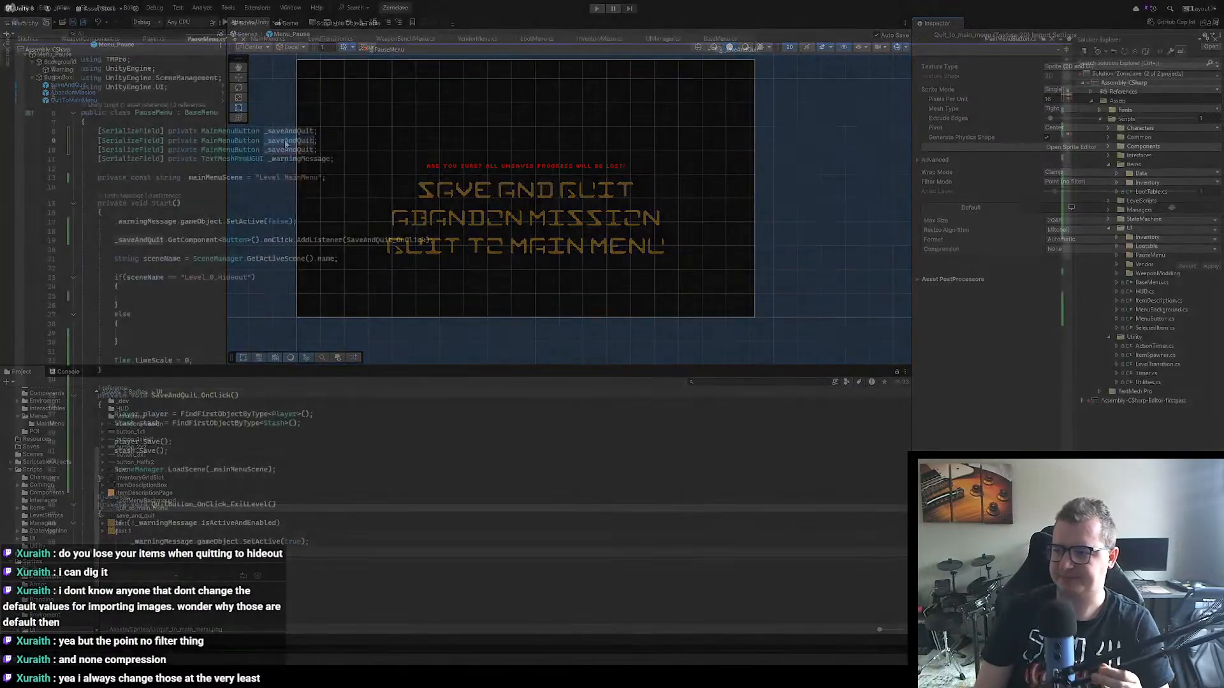
type("_ab")
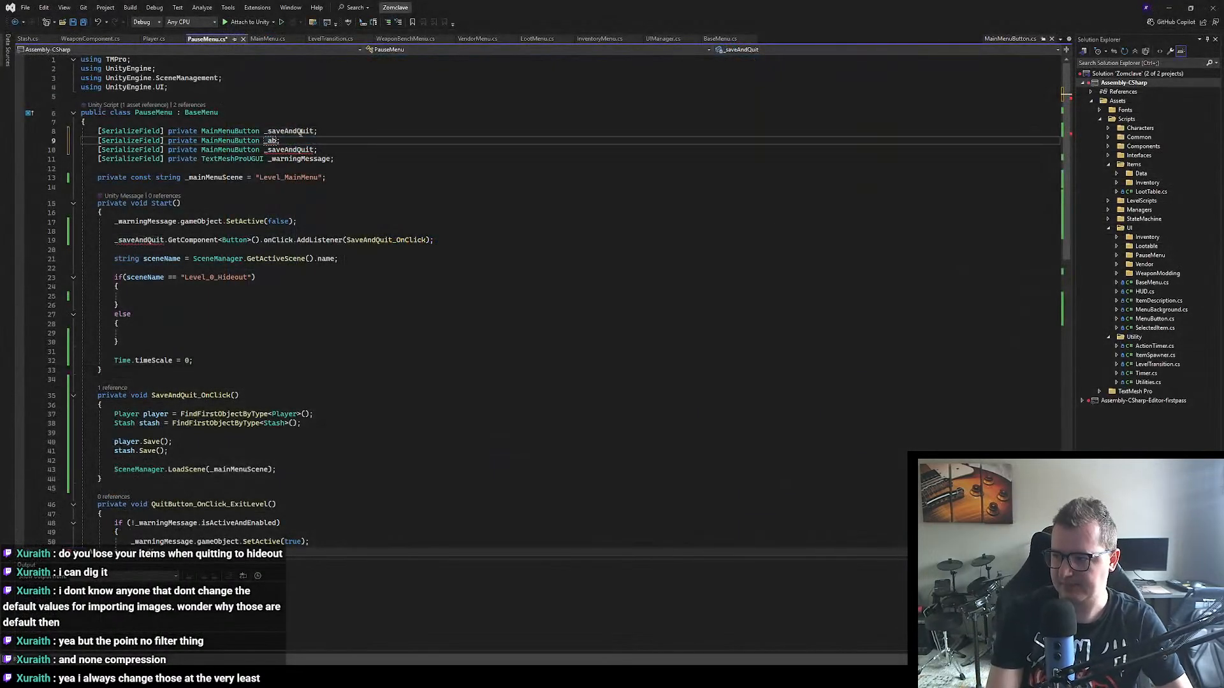
type("andonMi")
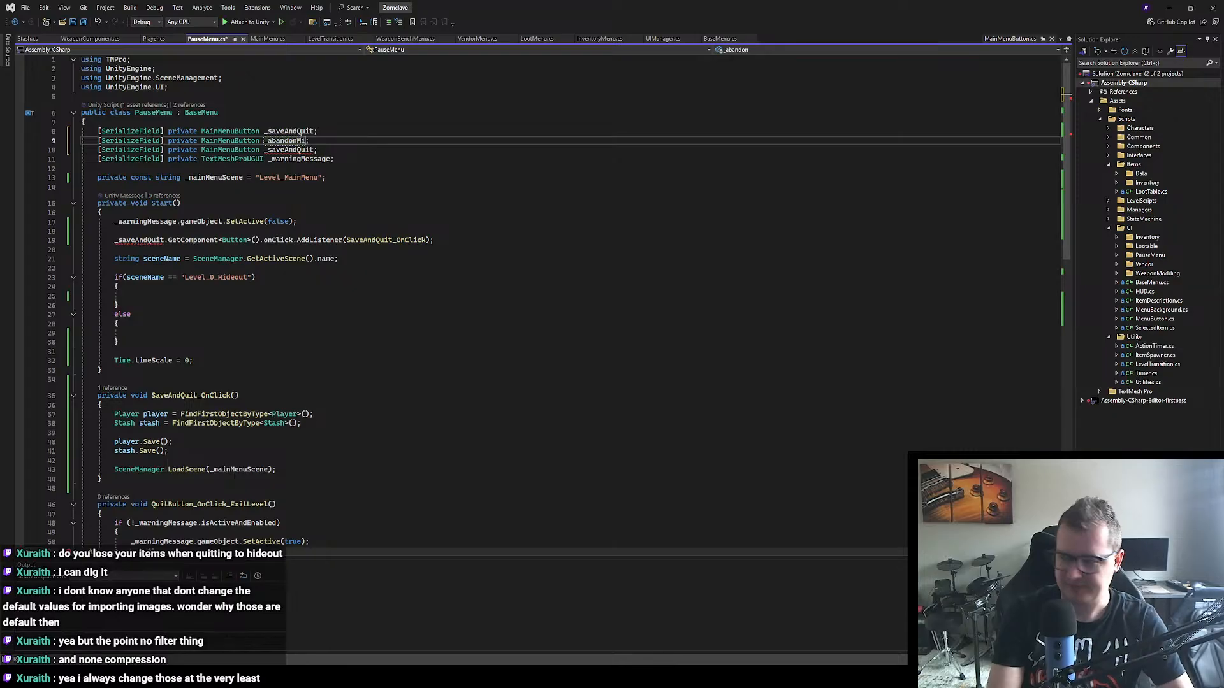
type("si")
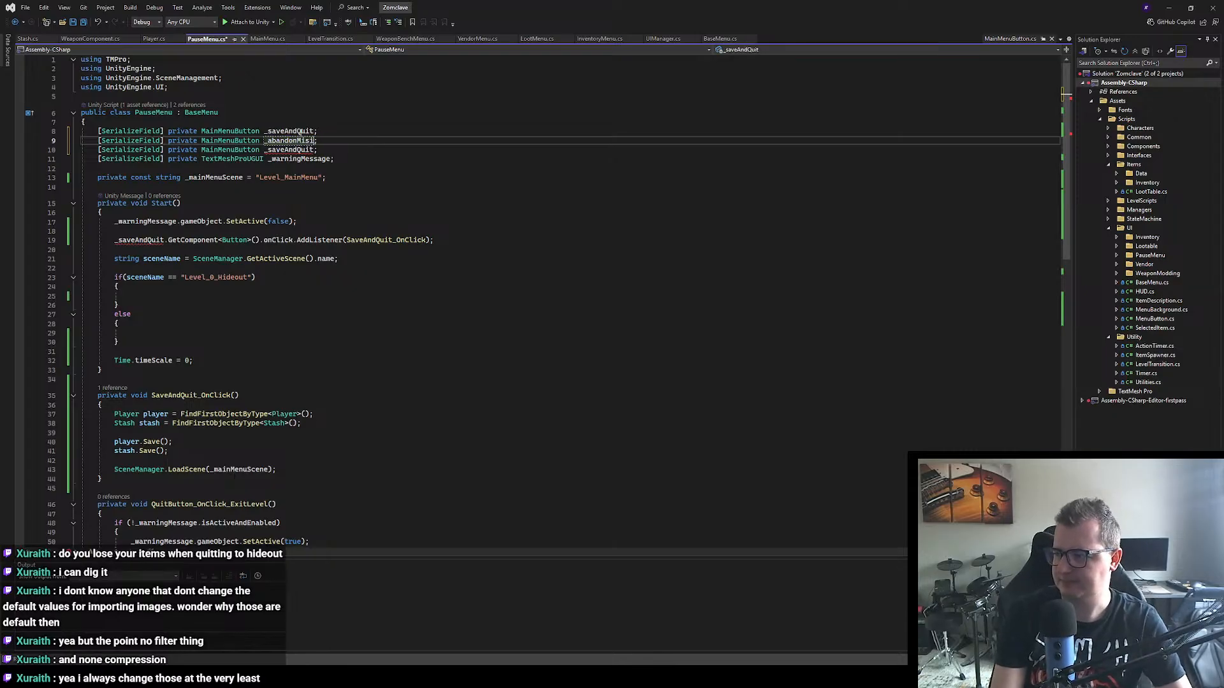
key("BackSpace")
type("sion")
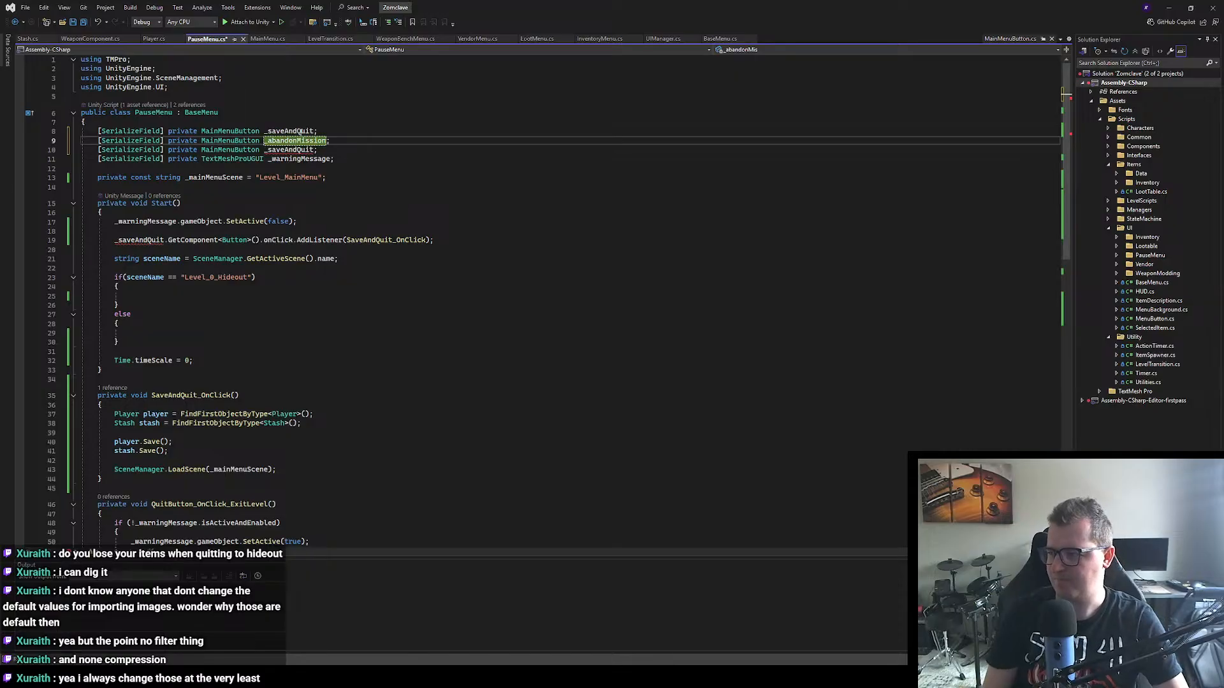
Step: Rename the second duplicated _saveAndQuit field to _quitToDesktop
key("Down")
key("Down")
key("End")
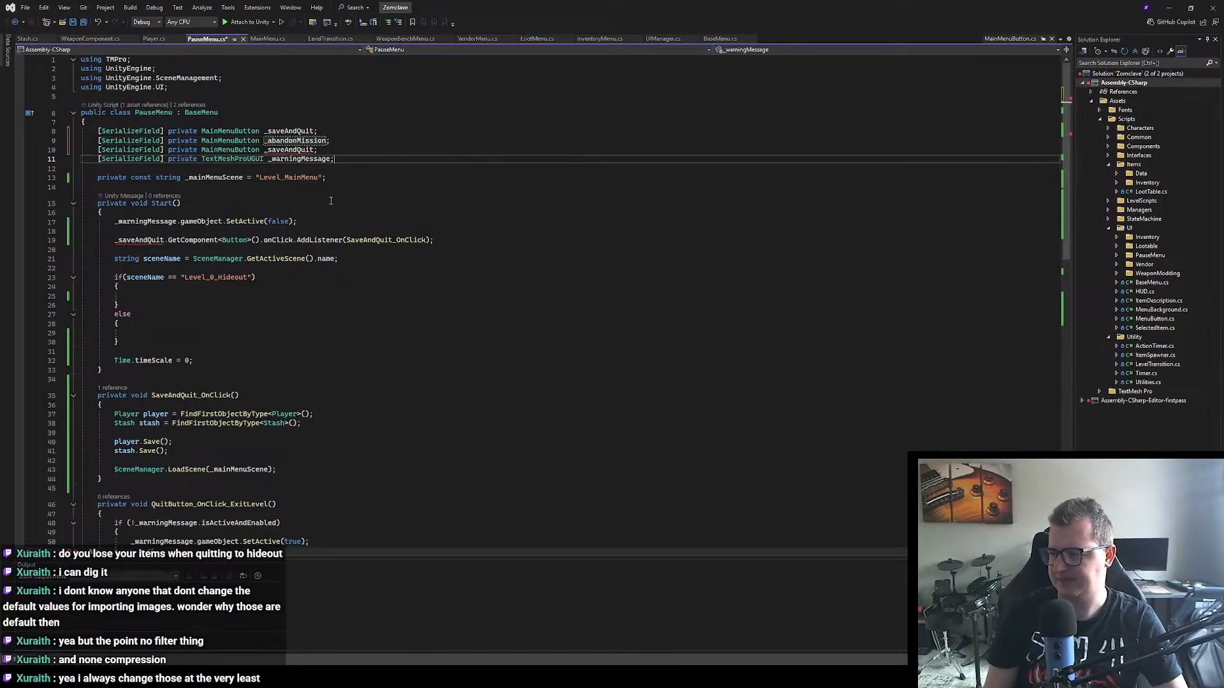
double_click(295, 149)
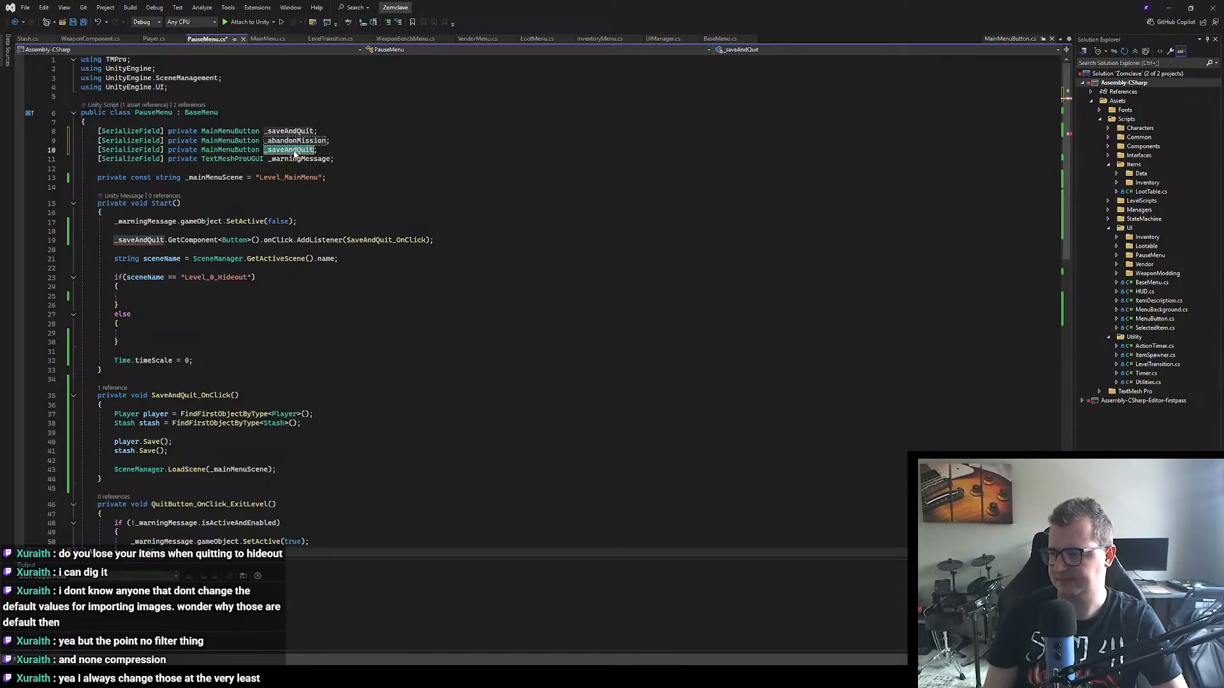
type("_quitTo")
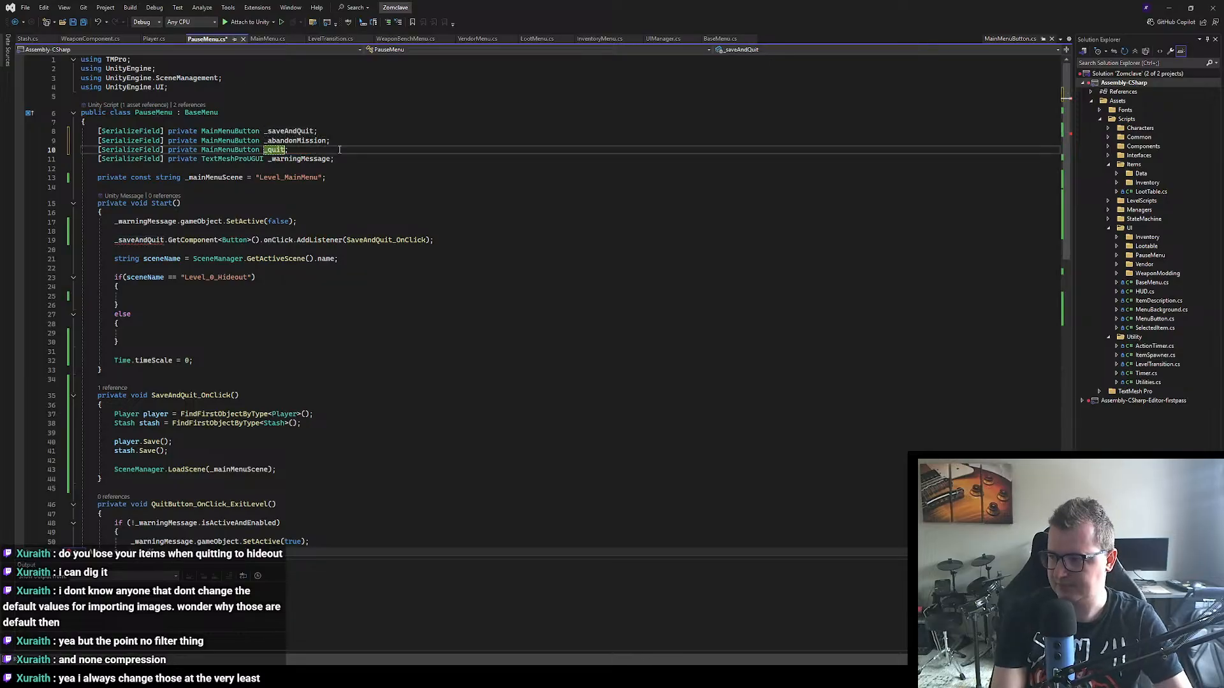
type("Desktop")
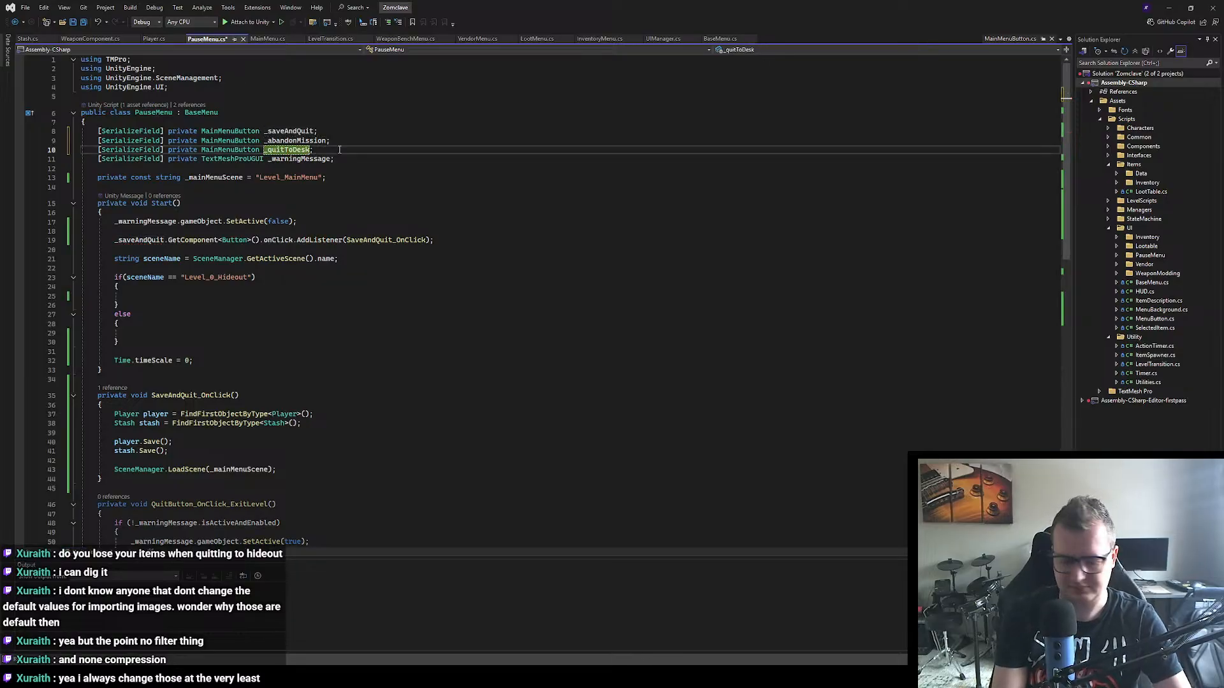
Step: Place the text cursor inside the empty Level_0_Hideout if block of the Start method
left_click(488, 404)
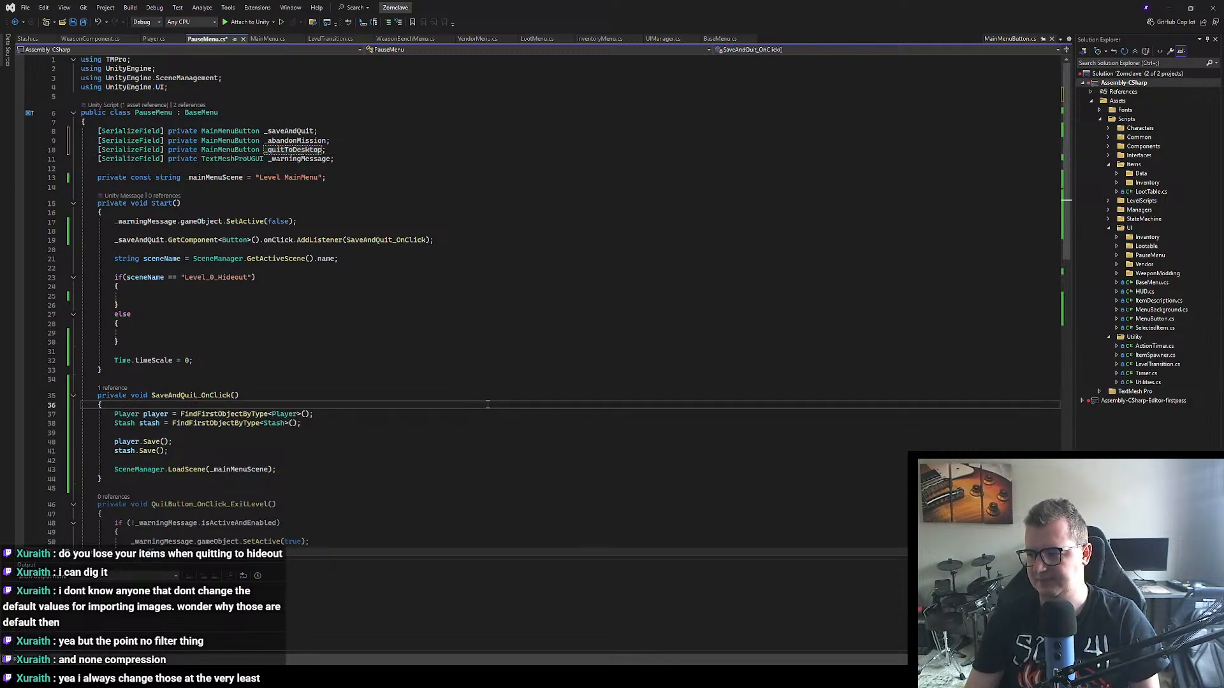
left_click(488, 342)
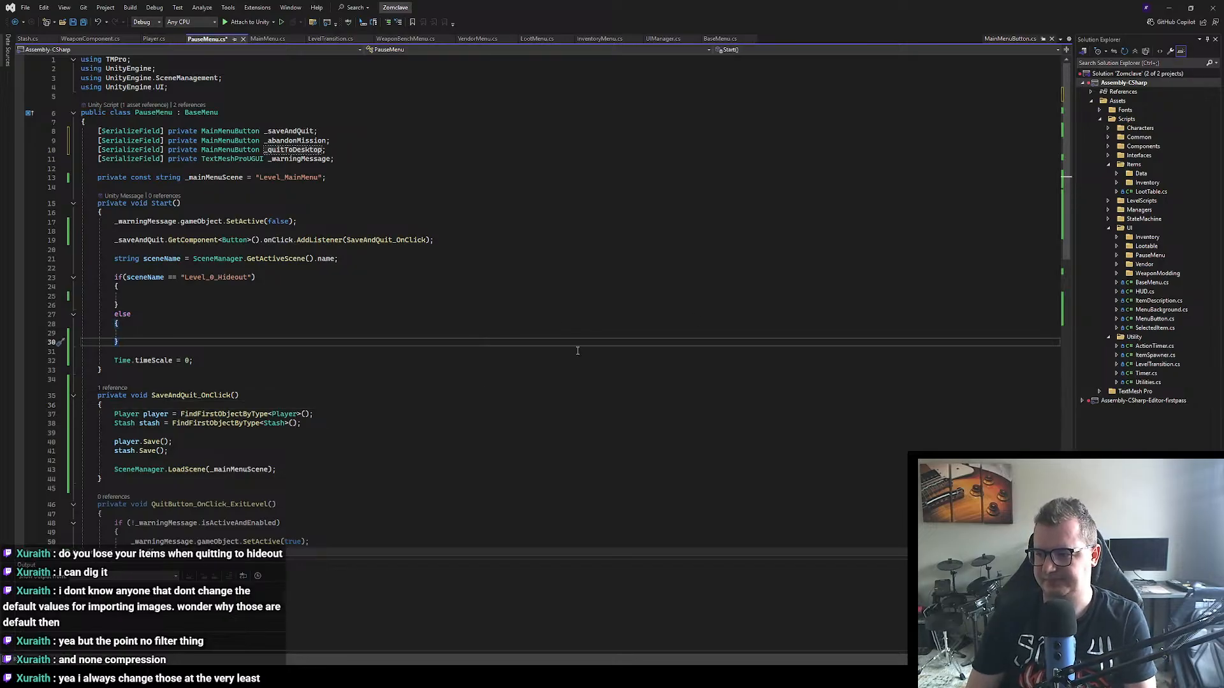
left_click(135, 294)
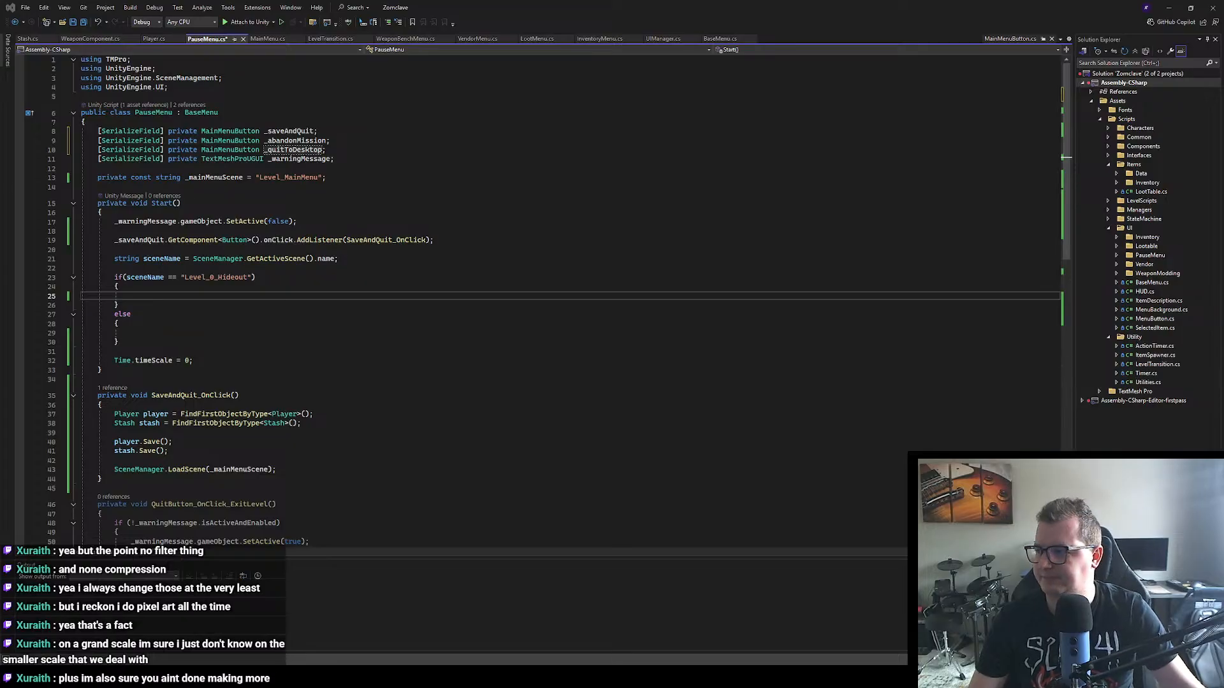
left_click(793, 122)
left_click(172, 294)
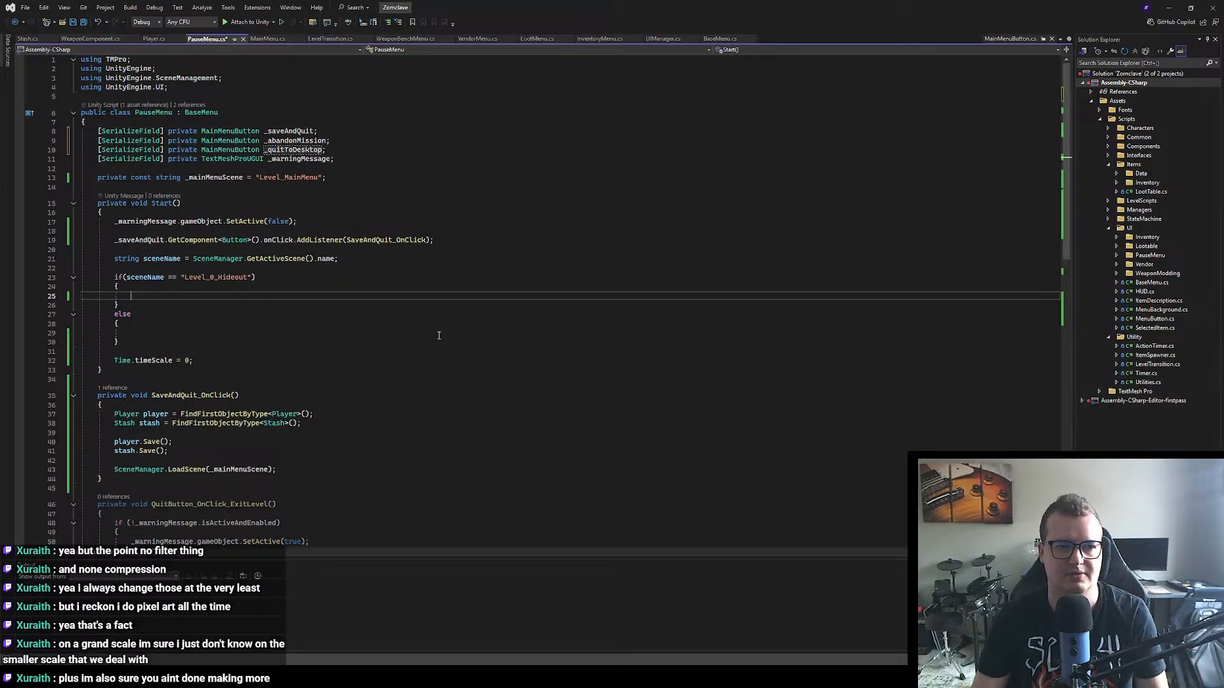
Step: Switch to Unity, select all three ButtonBox buttons and deactivate and reactivate them together to preview hiding them
key("alt+Tab")
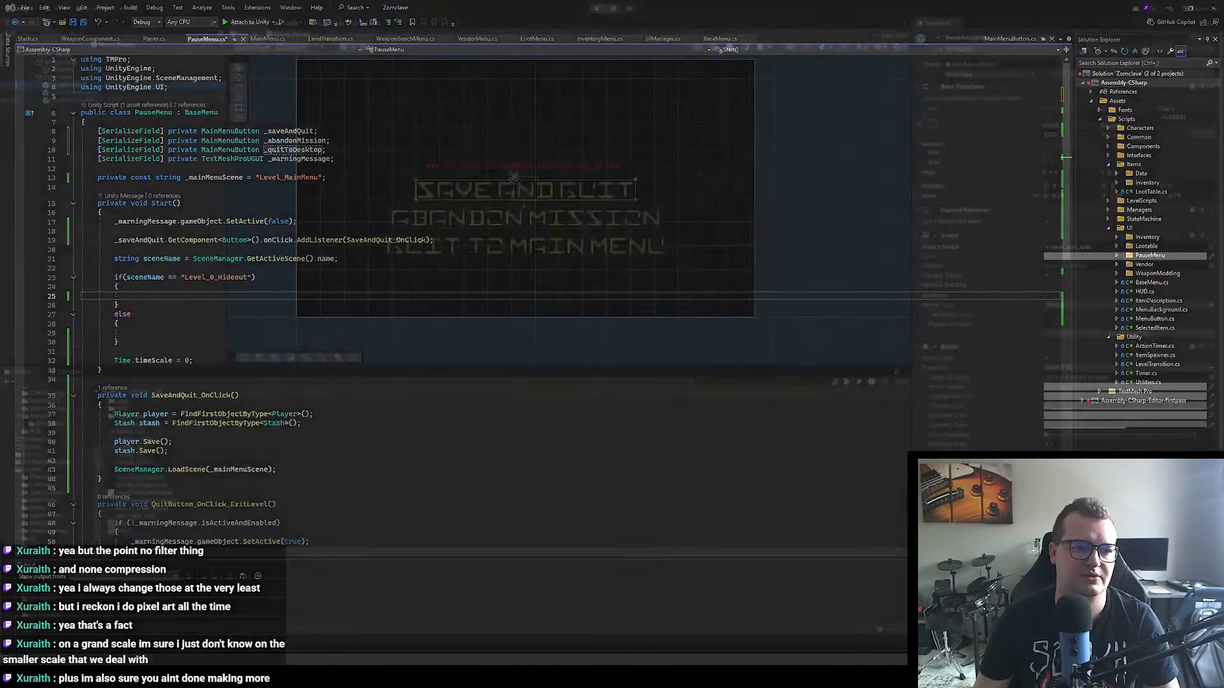
left_click(94, 101, "shift")
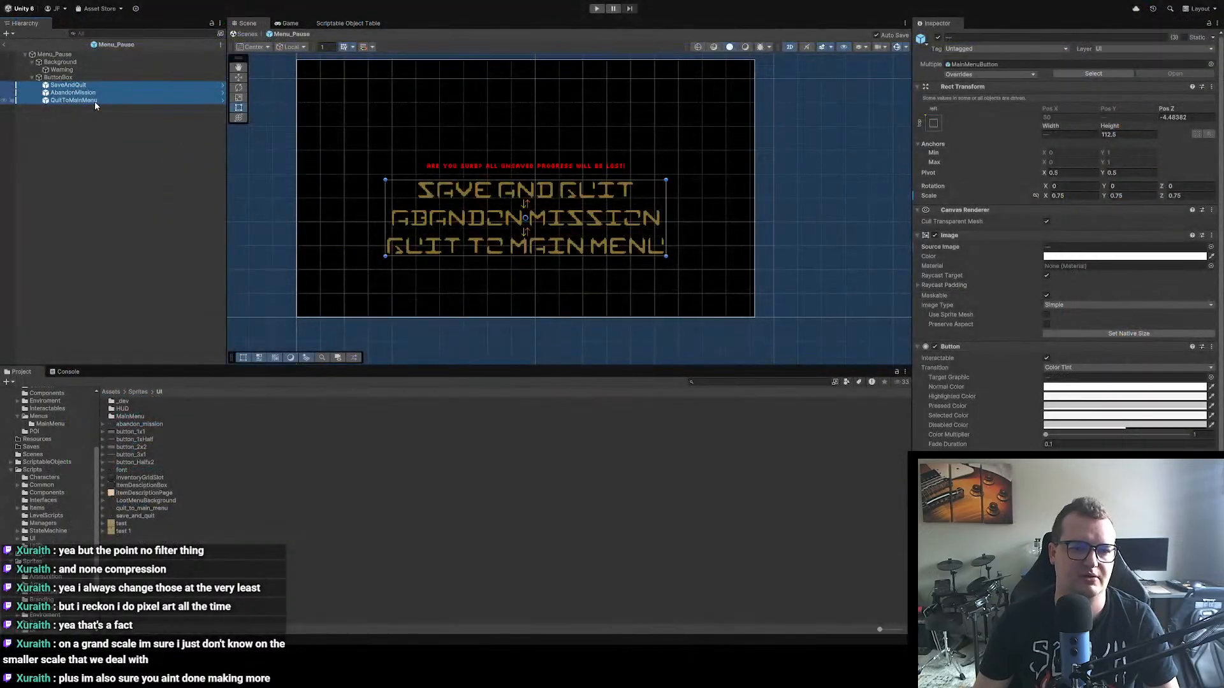
left_click(938, 38)
left_click(938, 38)
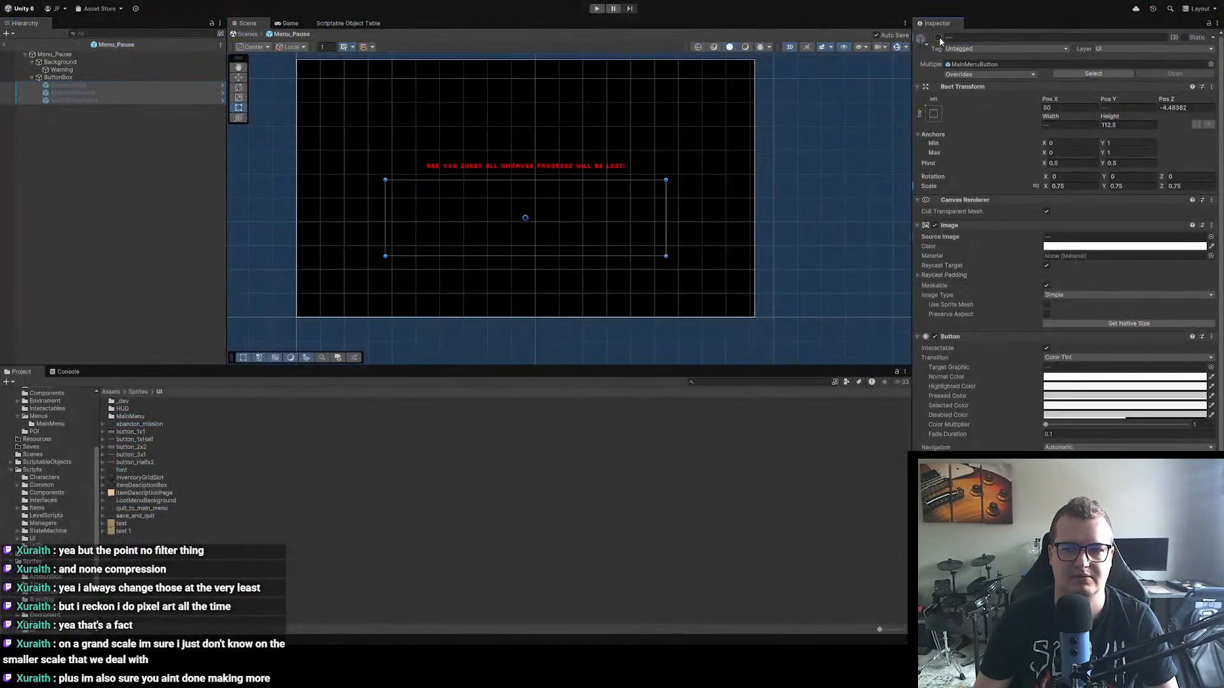
left_click(939, 38)
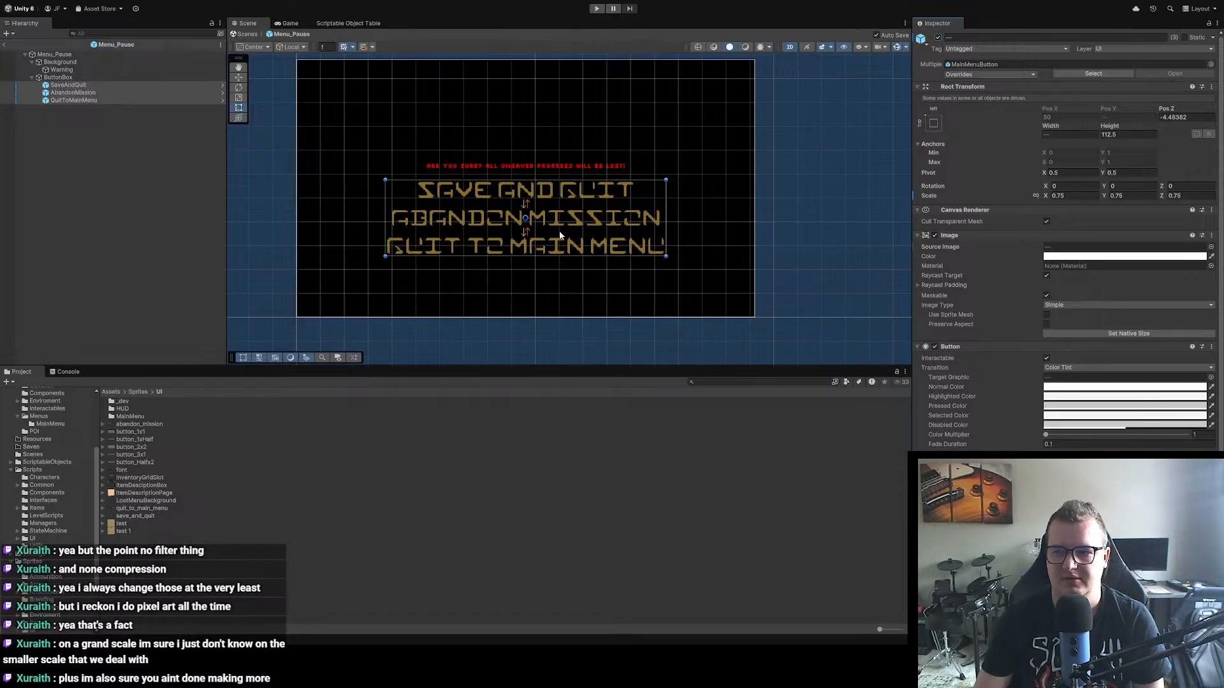
Step: Switch to Visual Studio and deactivate the _abandonMission and _quitToDesktop game objects with SetActive(false) in the Level_0_Hideout if block
key("alt+Tab")
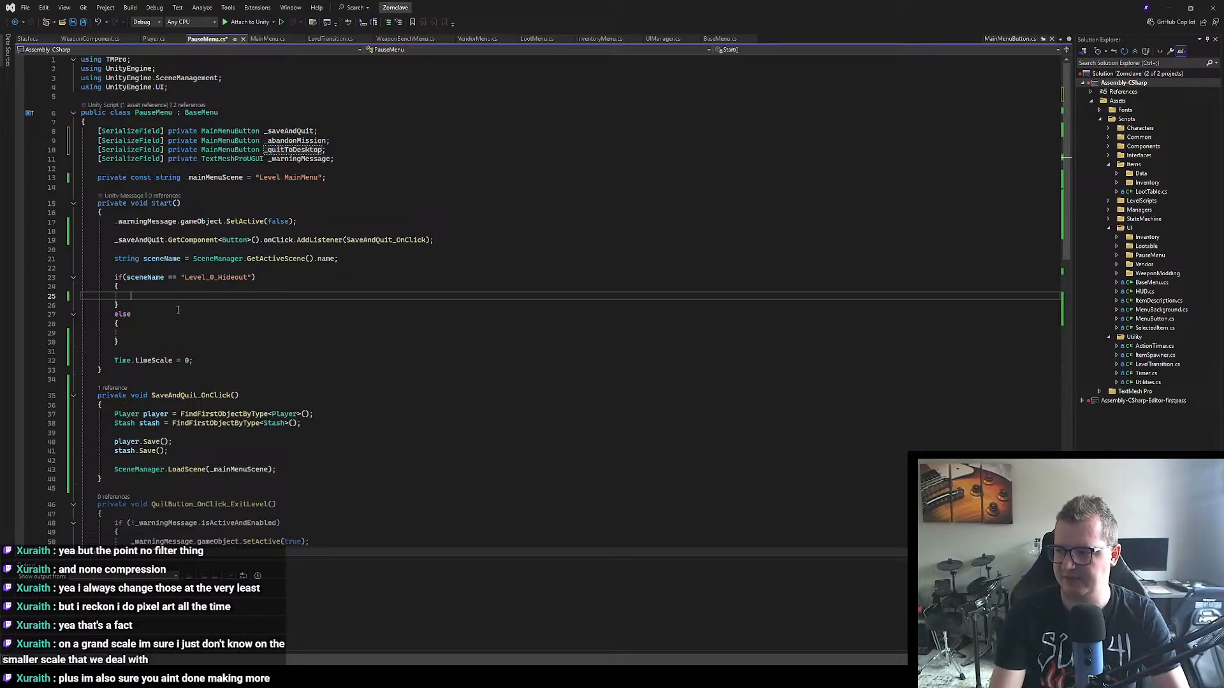
type("_abandonMission")
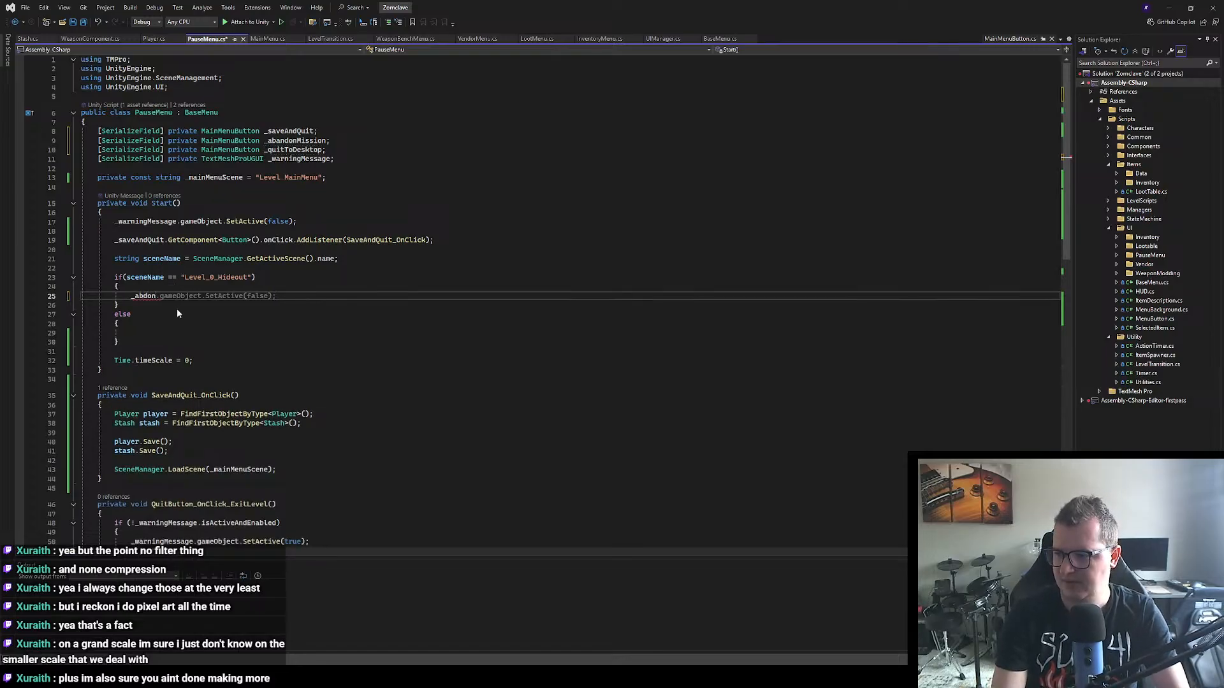
key("Tab")
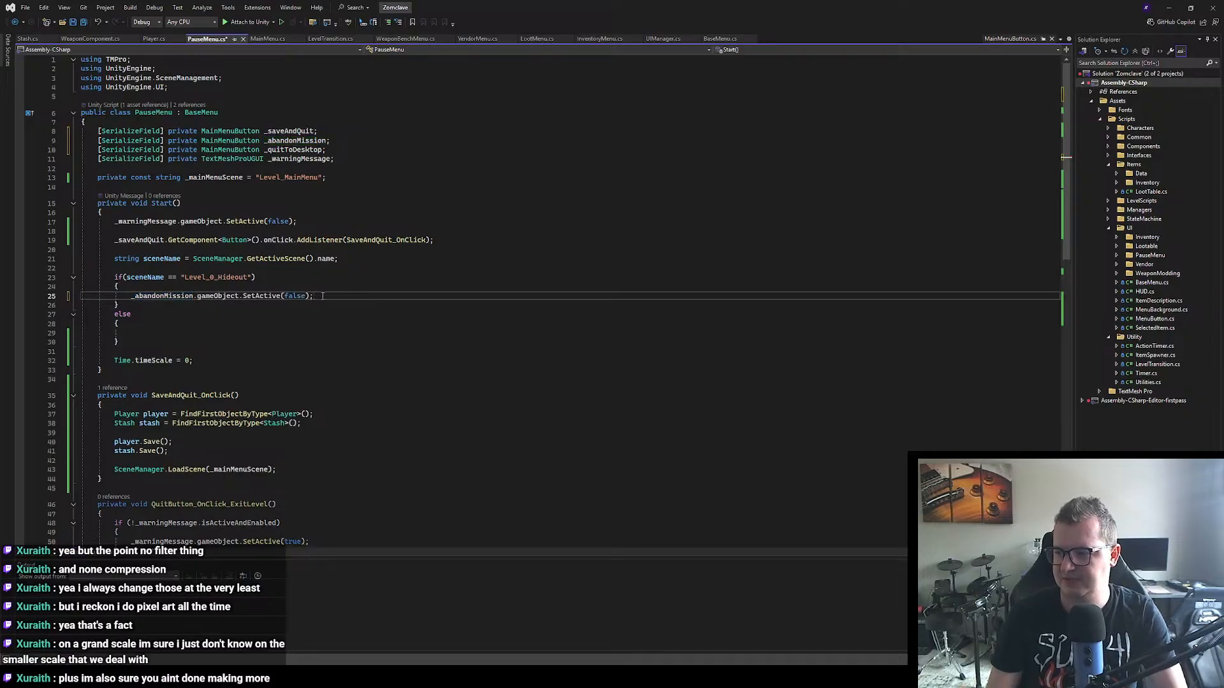
key("Return")
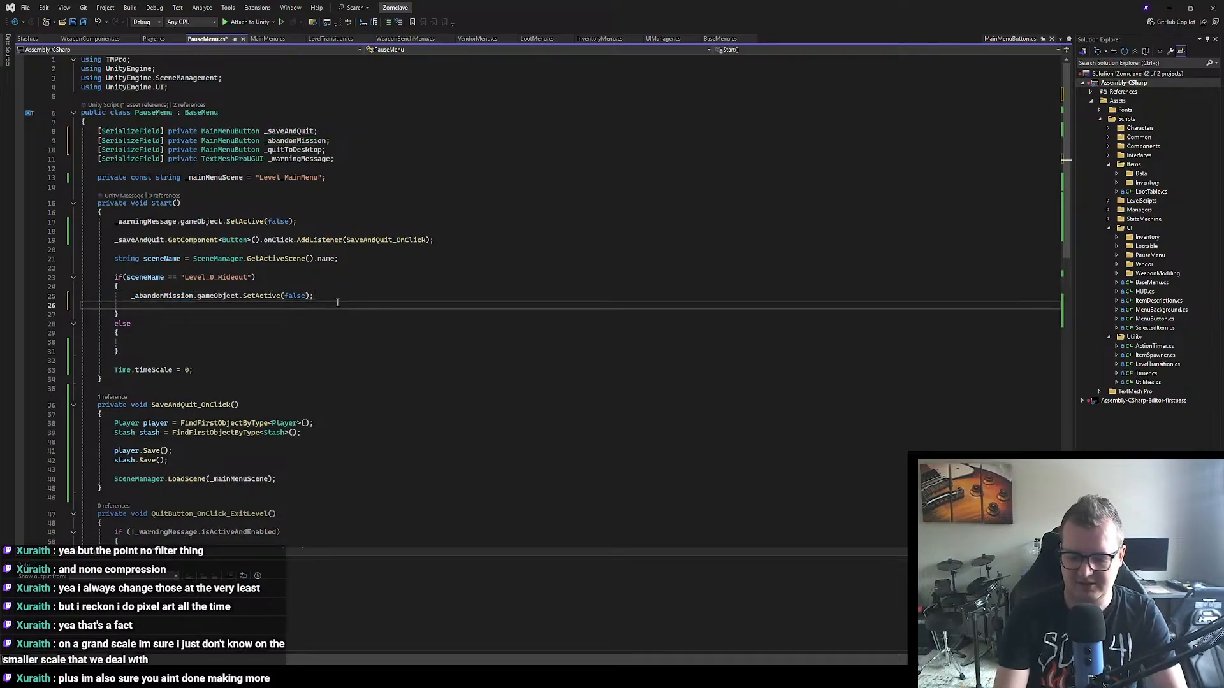
type("_quitToDesktop")
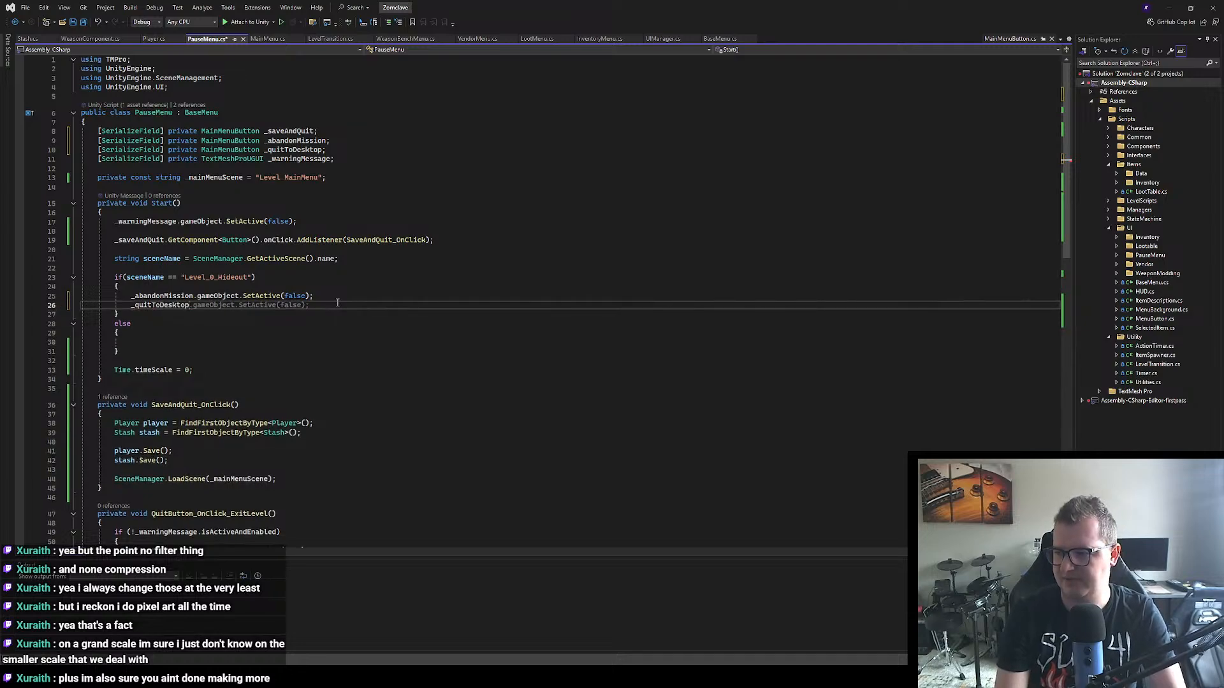
key("Tab")
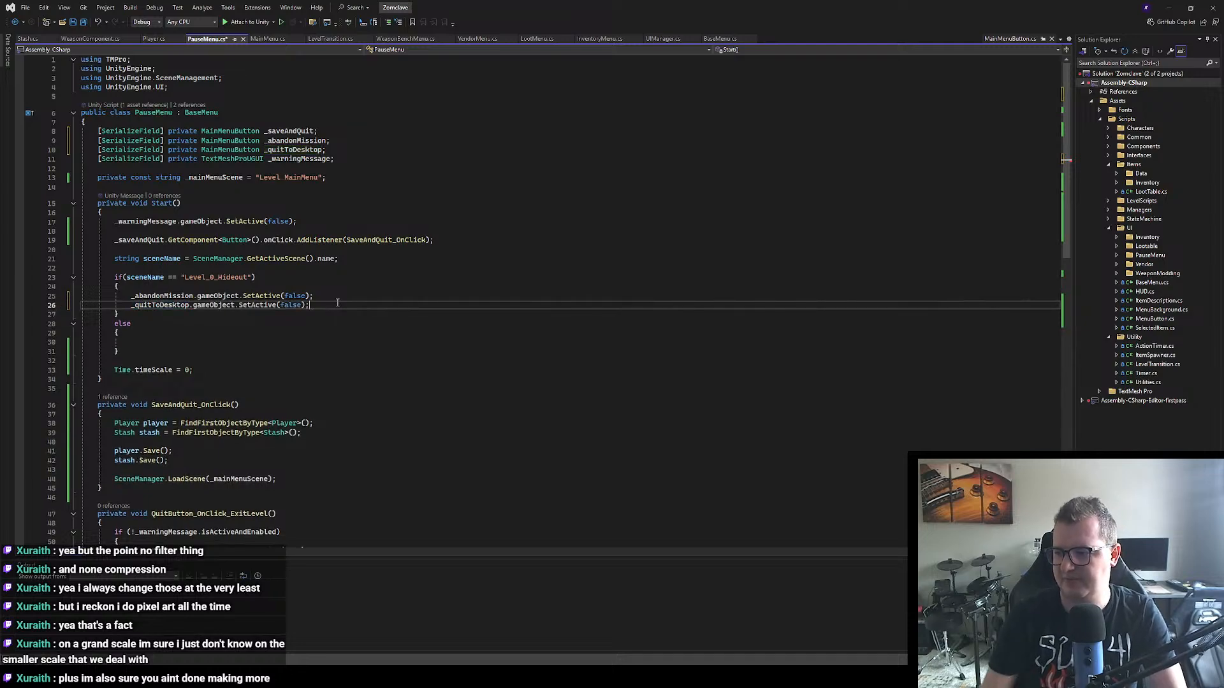
Step: Deactivate the _saveAndQuit game object with SetActive(false) in the else block of the Start method and save PauseMenu.cs
left_click(145, 341)
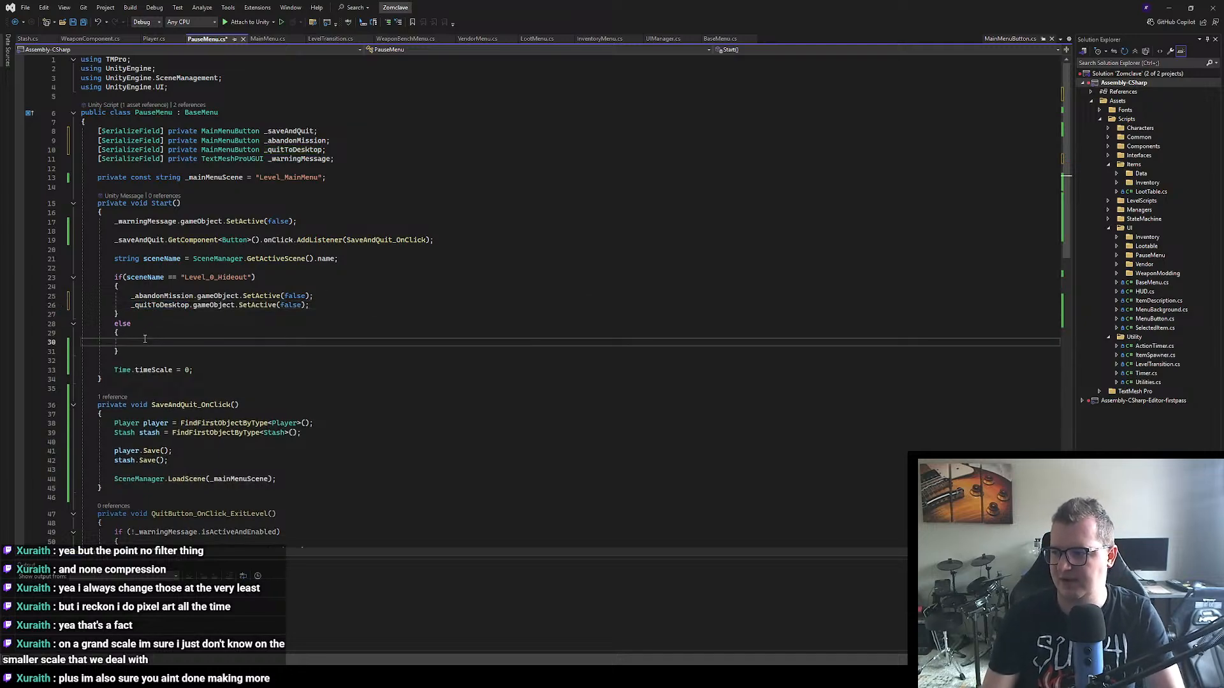
type("_sa")
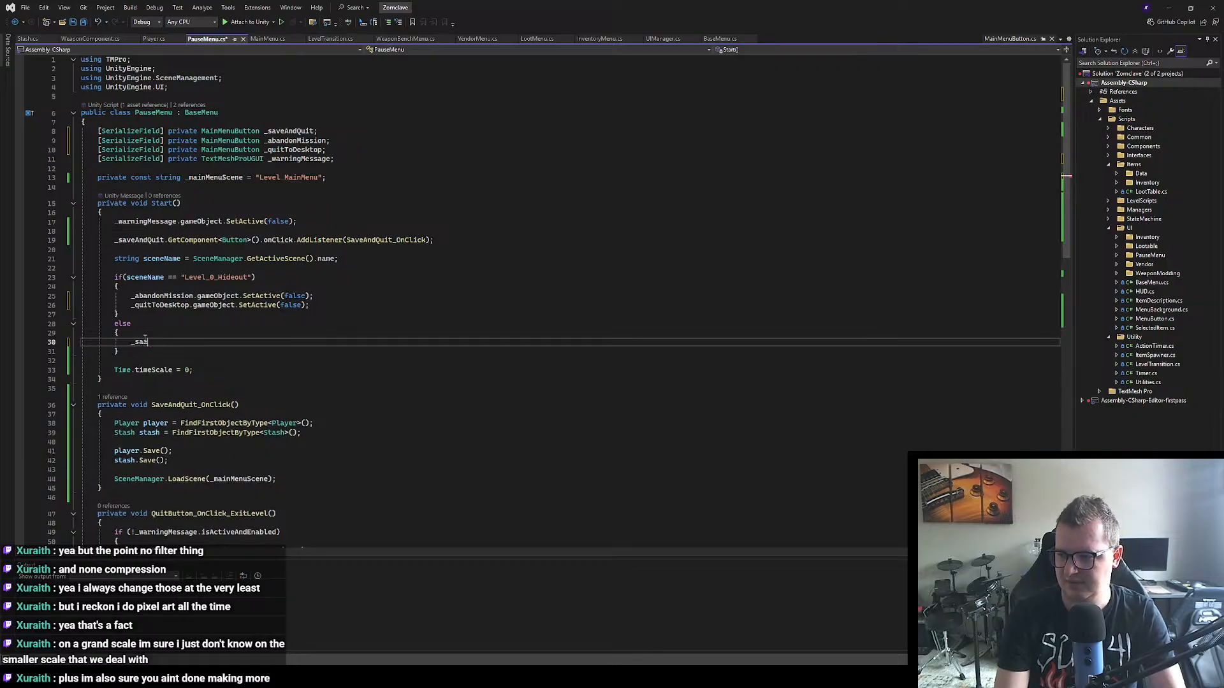
type("veAndQuit.")
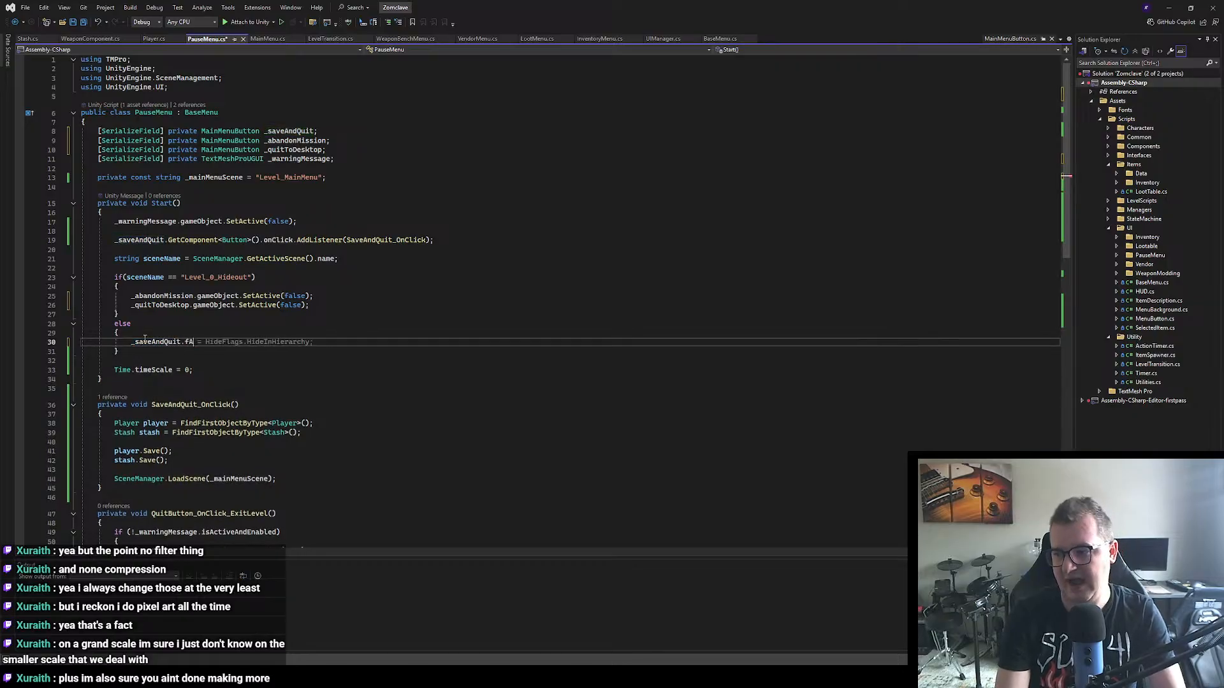
type("gameObject.SetActive(true);")
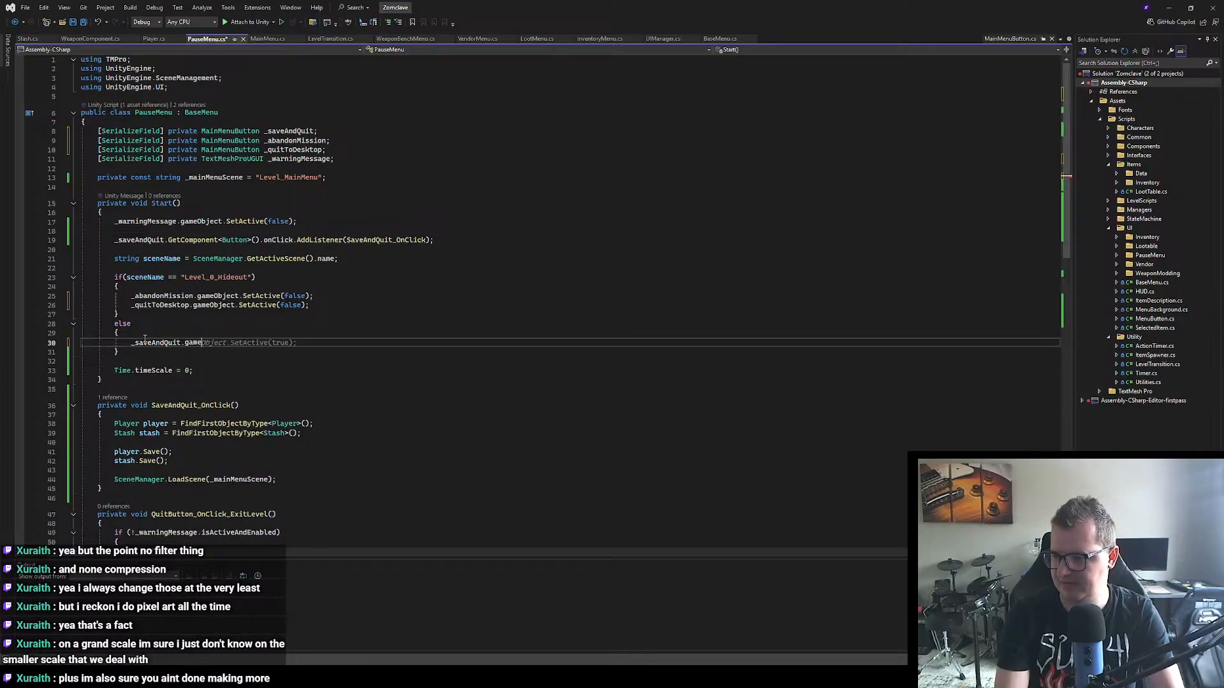
key("Left")
key("Left")
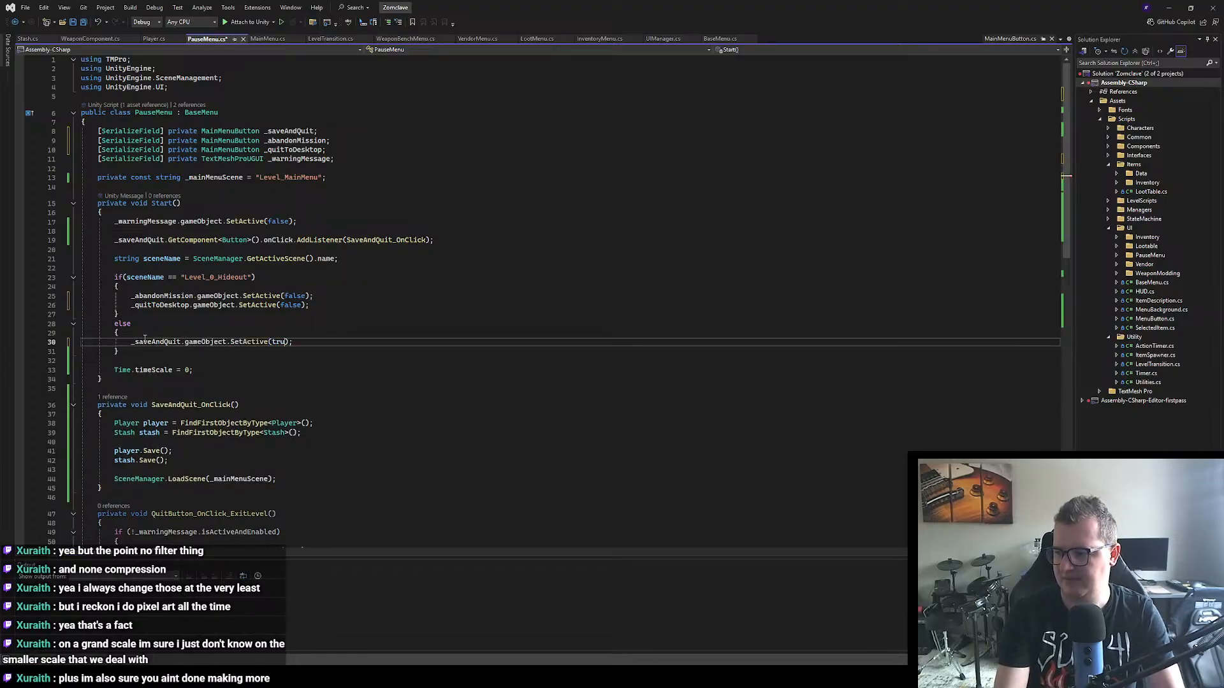
key("BackSpace")
key("BackSpace")
key("BackSpace")
key("BackSpace")
type("F")
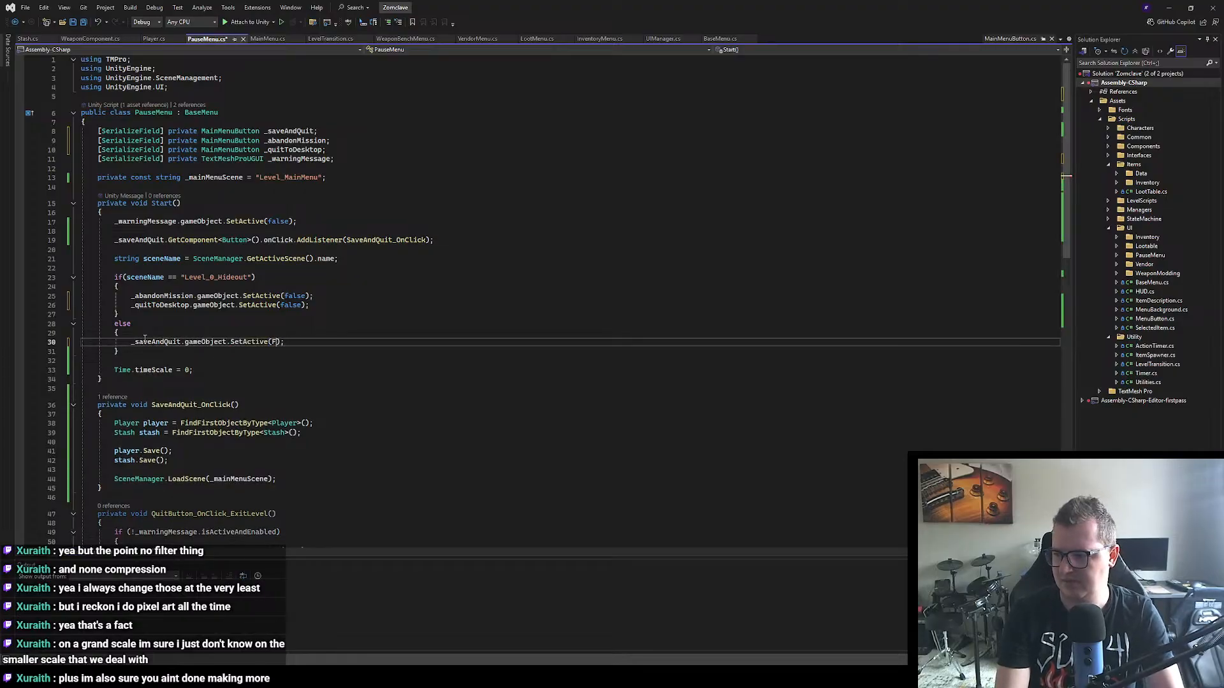
key("BackSpace")
type("false")
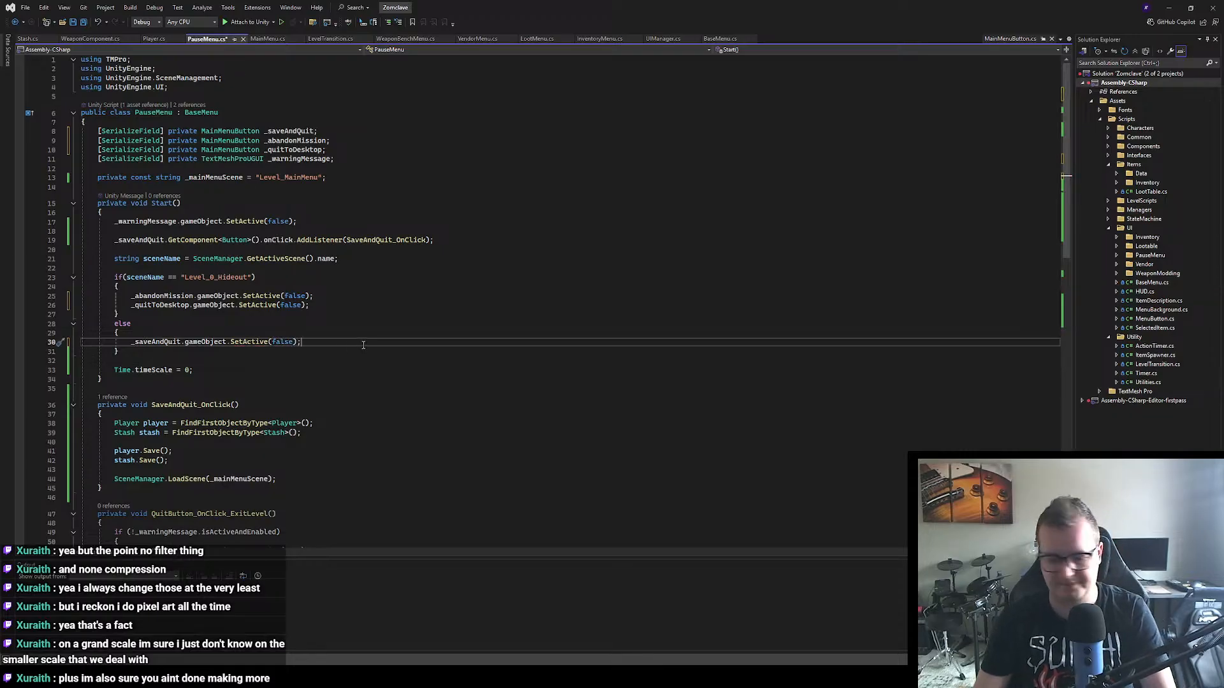
key("ctrl+s")
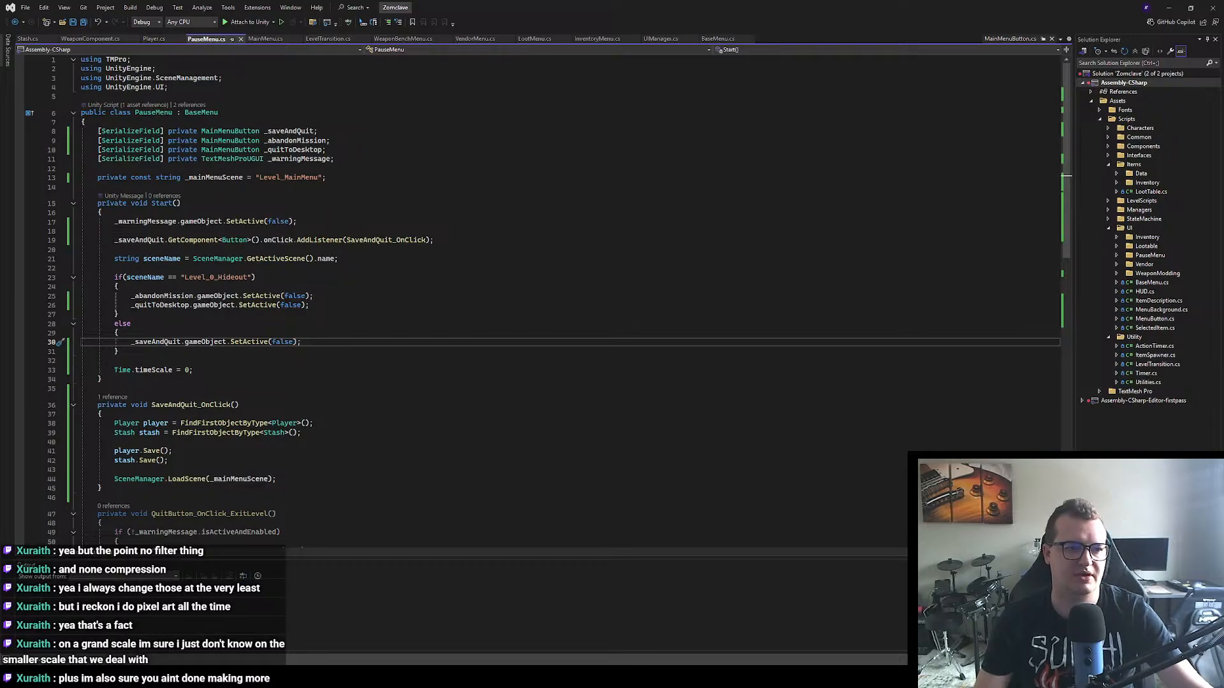
Step: Switch to Unity, leave the prefab, run the game from the main menu, check the hideout's pause menu and stop playing
key("alt+Tab")
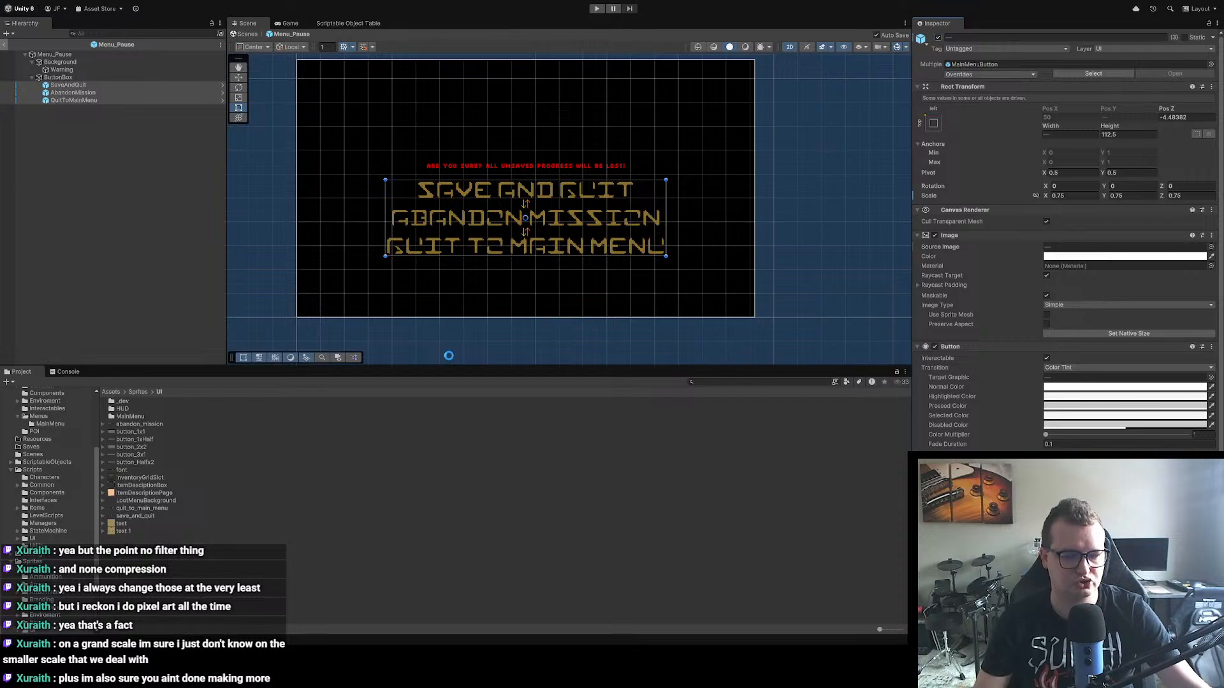
left_click(4, 44)
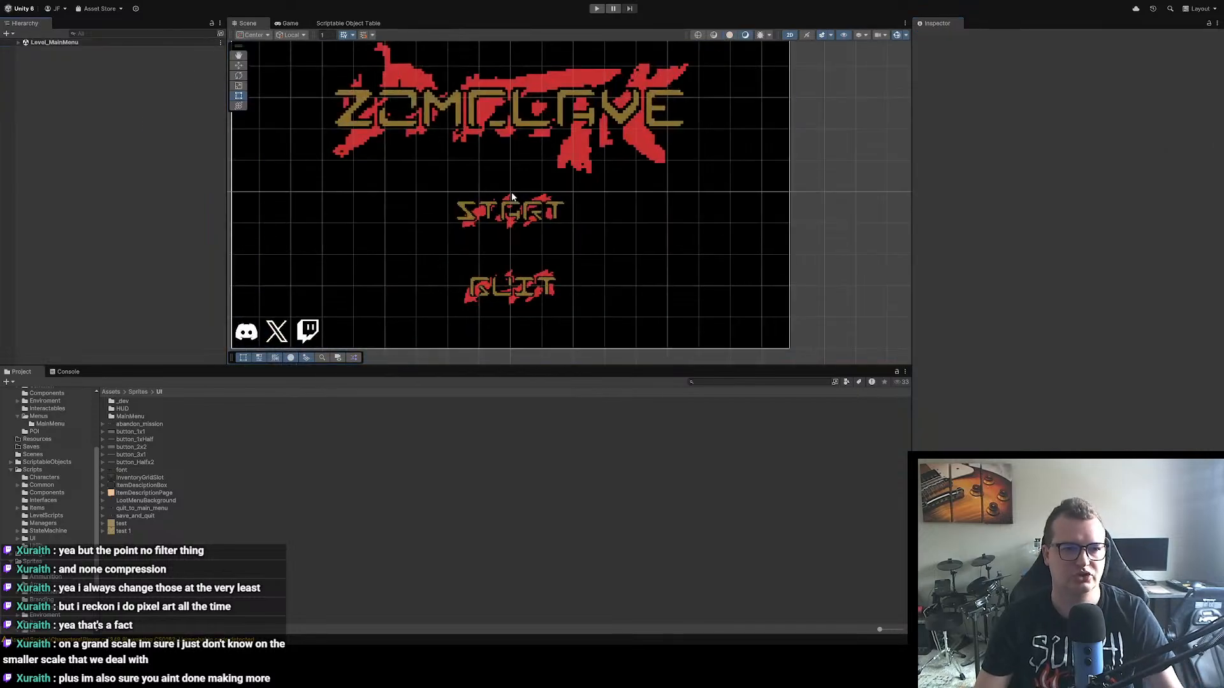
left_click(597, 10)
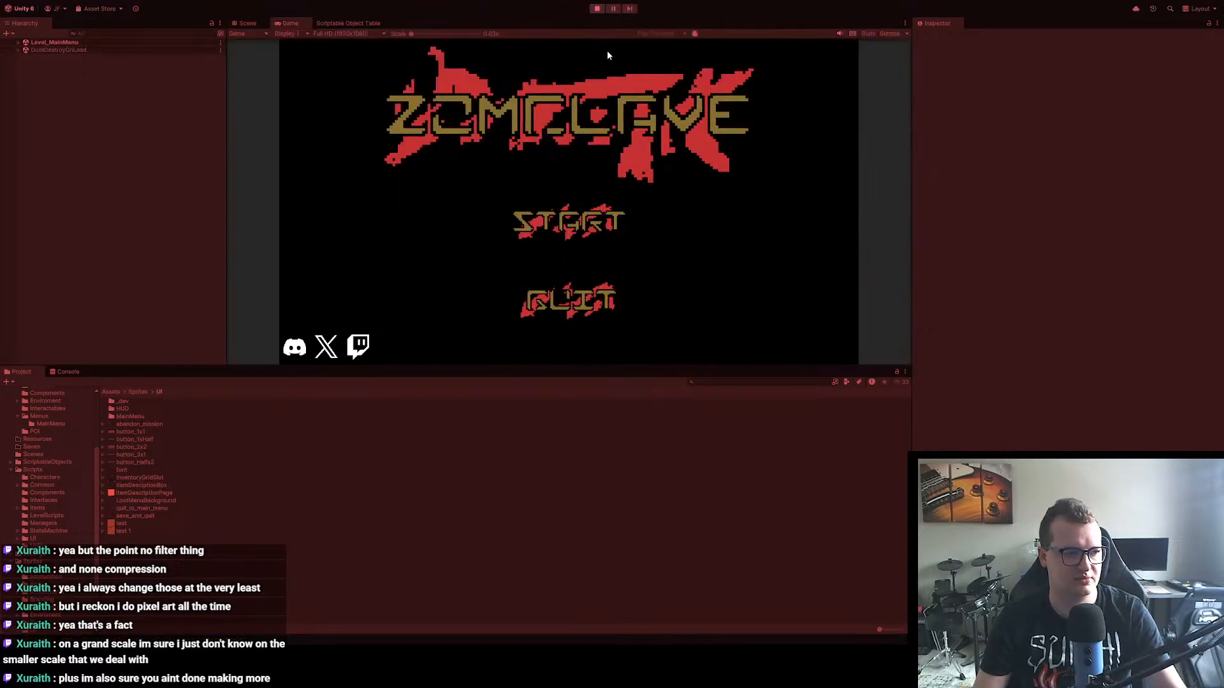
left_click(620, 243)
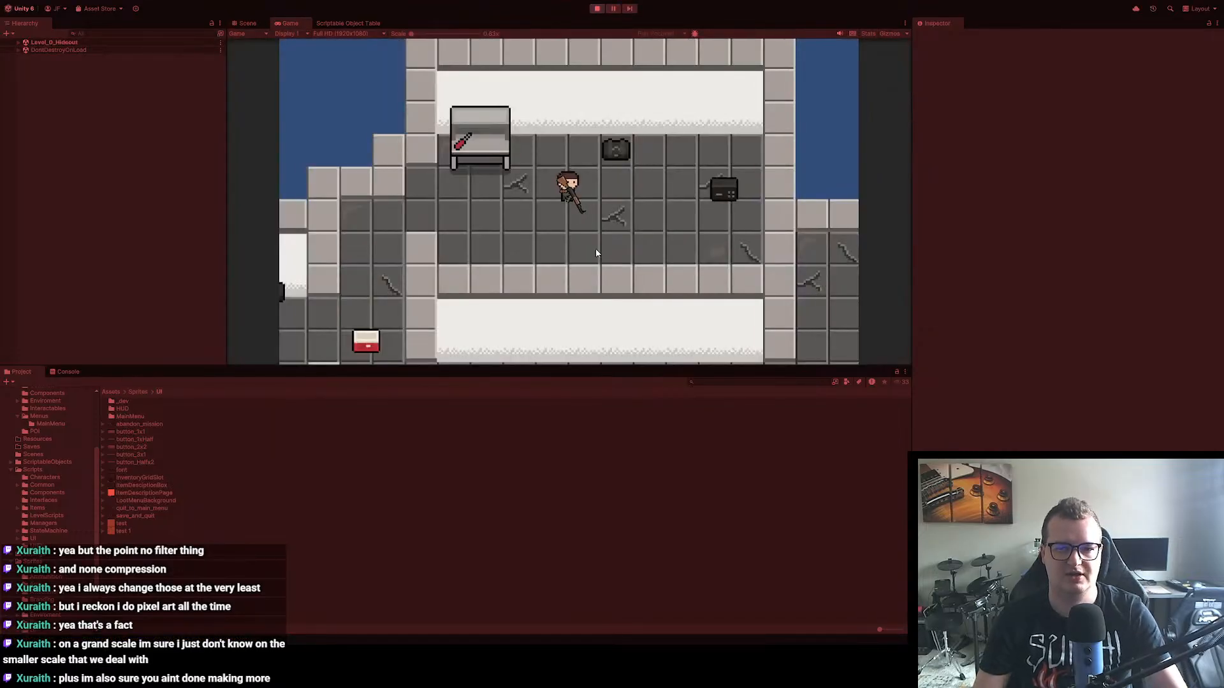
key("Escape")
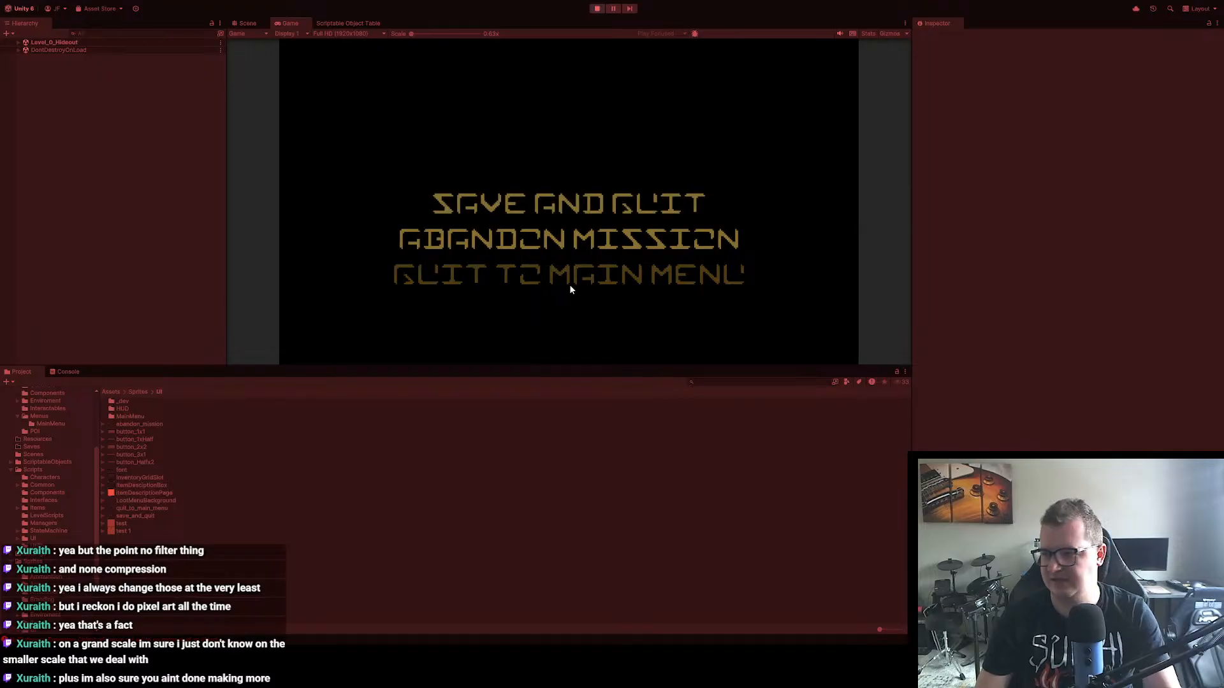
left_click(598, 10)
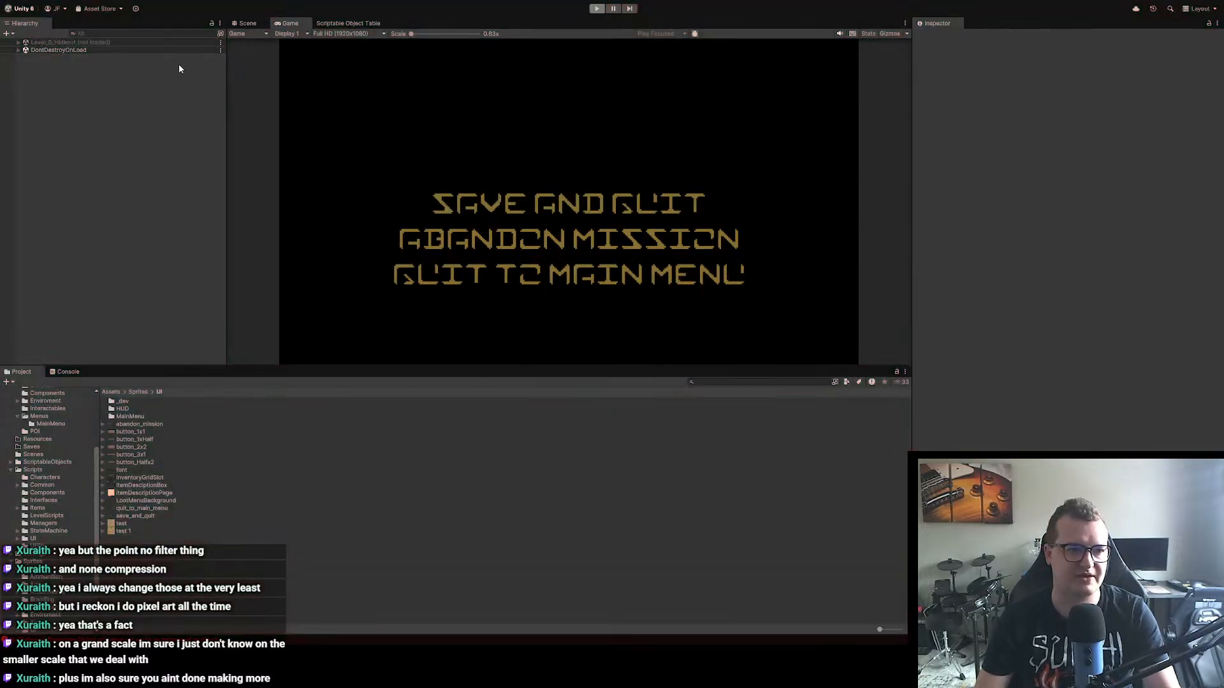
Step: Search the project for "pause", open the Menu_Pause prefab and return to the Level_MainMenu scene
left_click(740, 380)
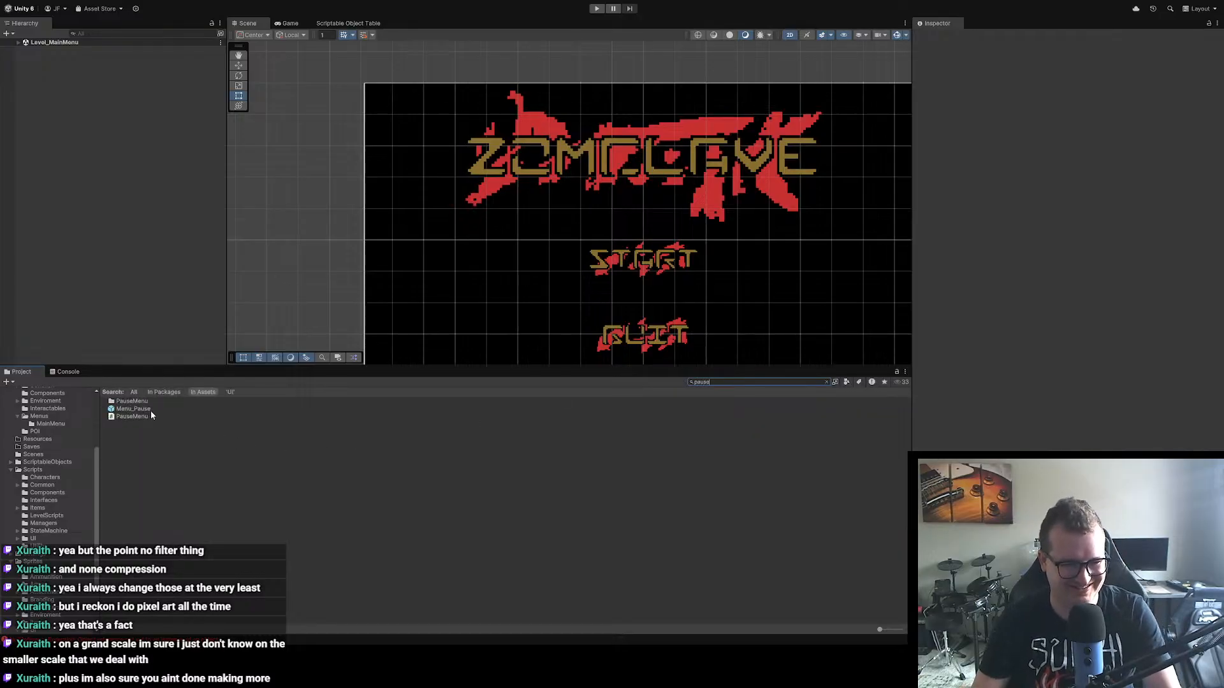
double_click(149, 409)
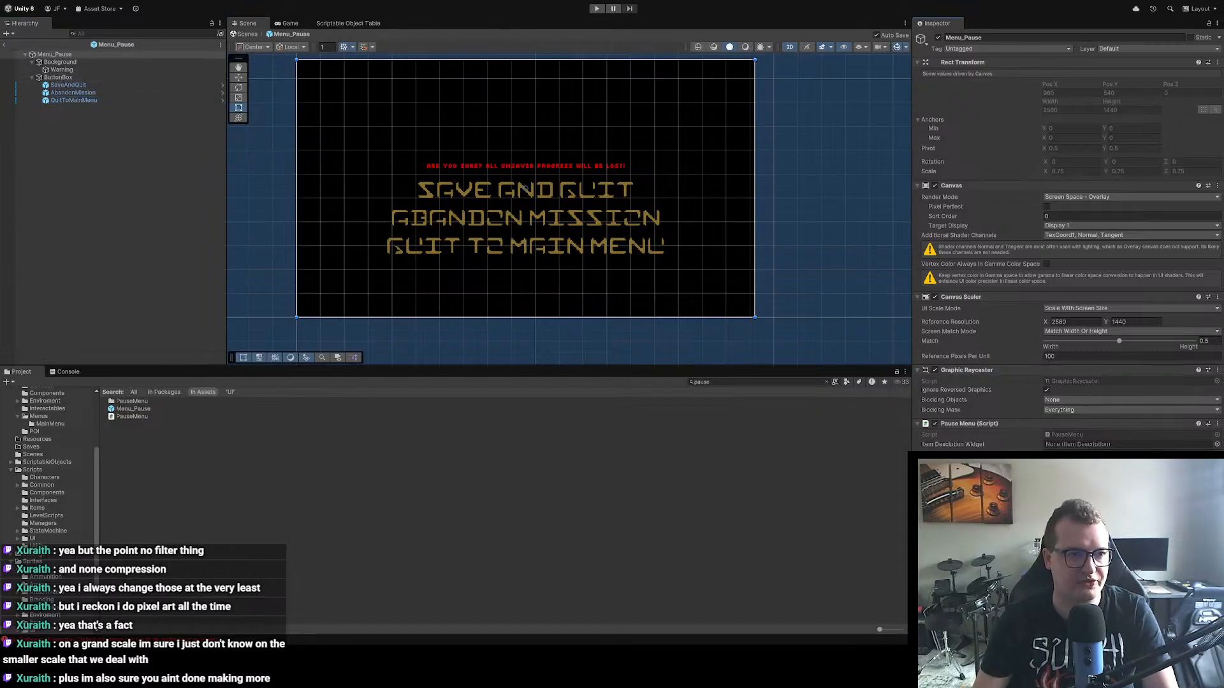
left_click(4, 45)
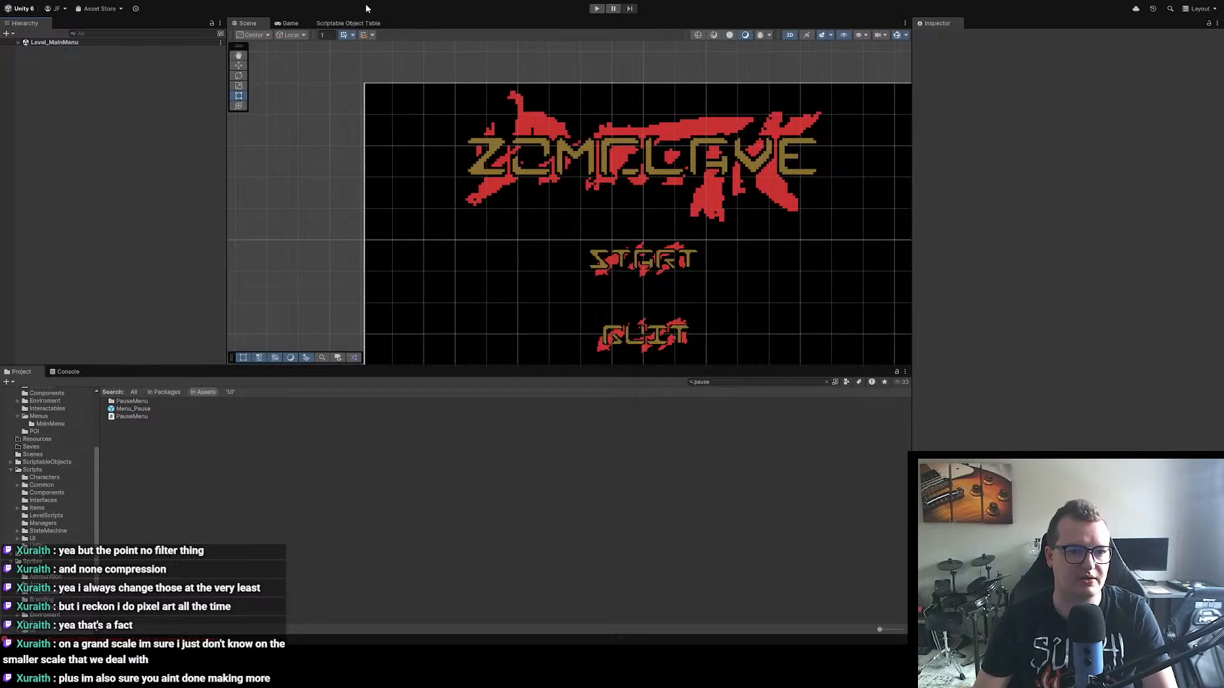
Step: Run the game from the main menu and check which buttons the pause menu shows in the hideout
left_click(596, 8)
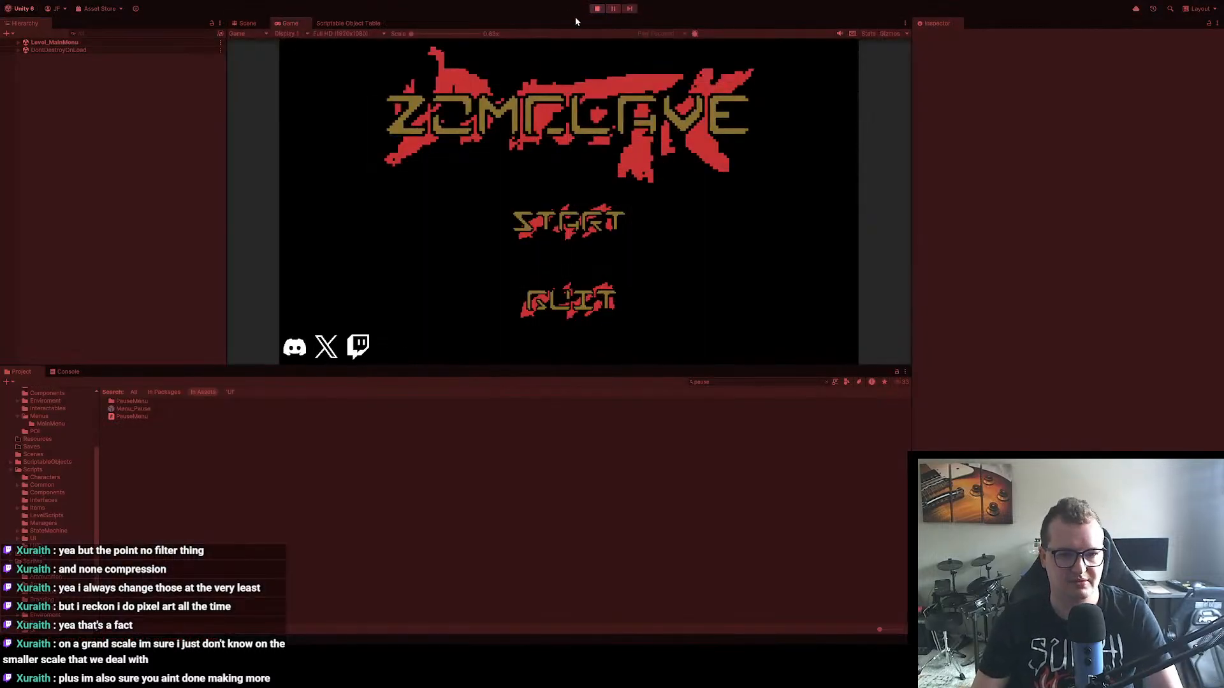
left_click(576, 210)
key("Escape")
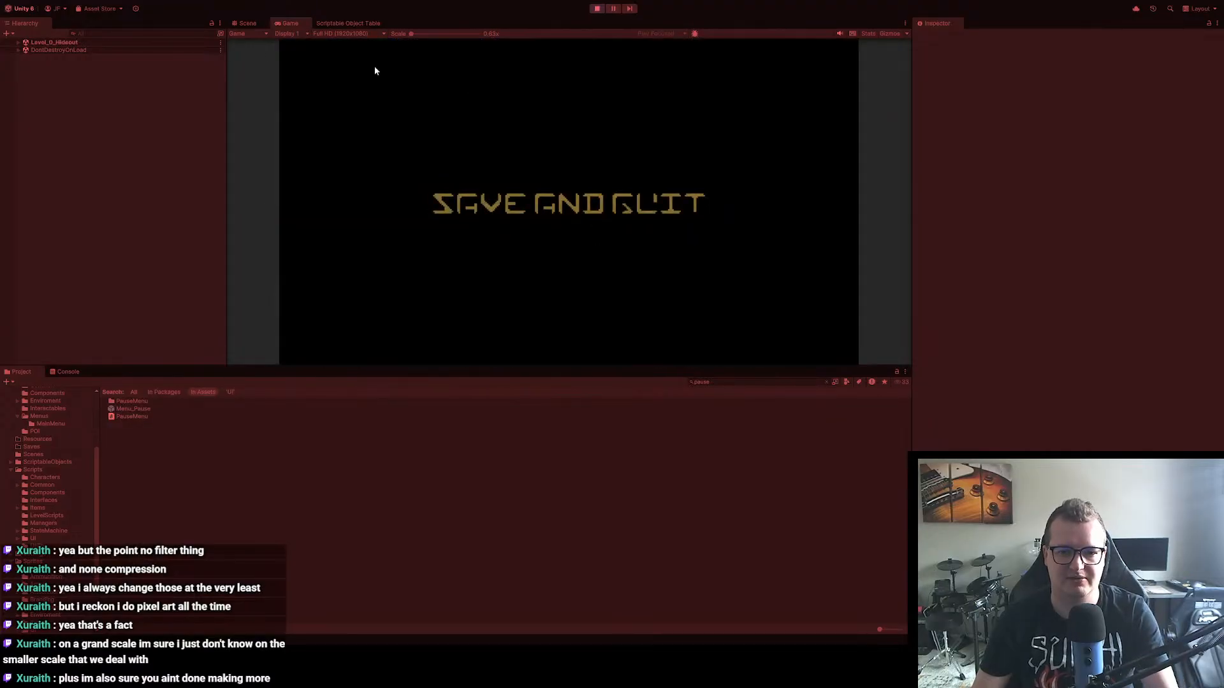
key("Escape")
Step: Walk the player out of the hideout into Level_1_Forest, check the pause menu's buttons there and stop playing
key("a")
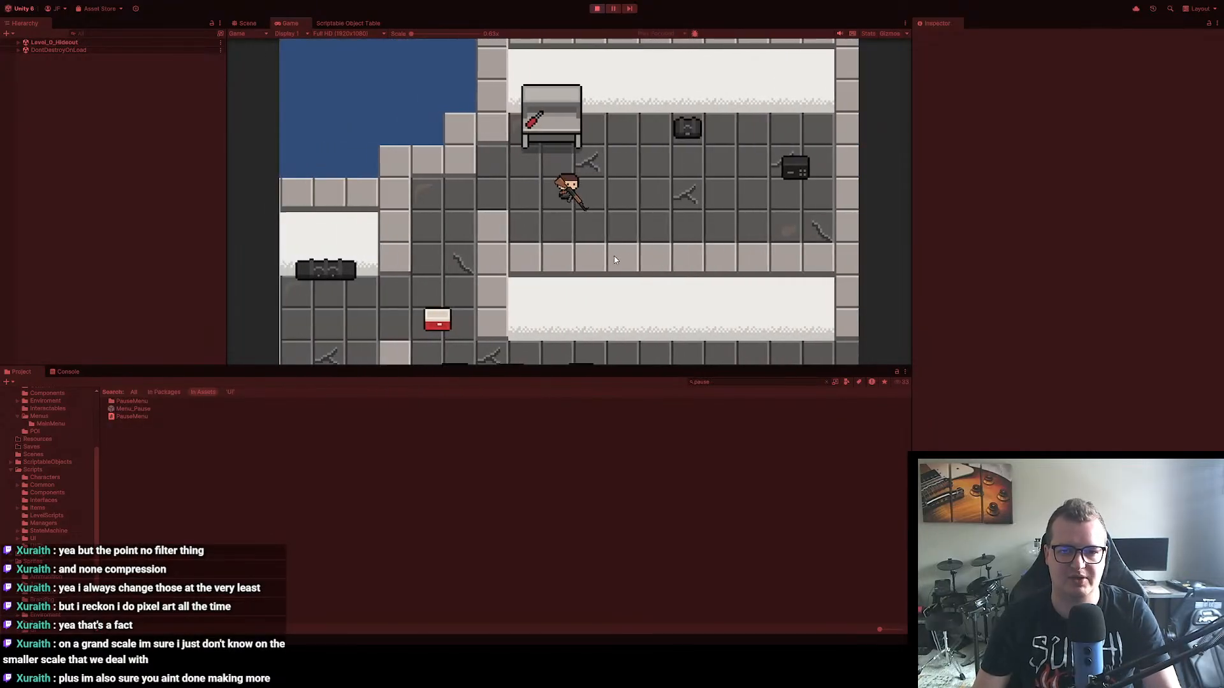
key("s")
key("d")
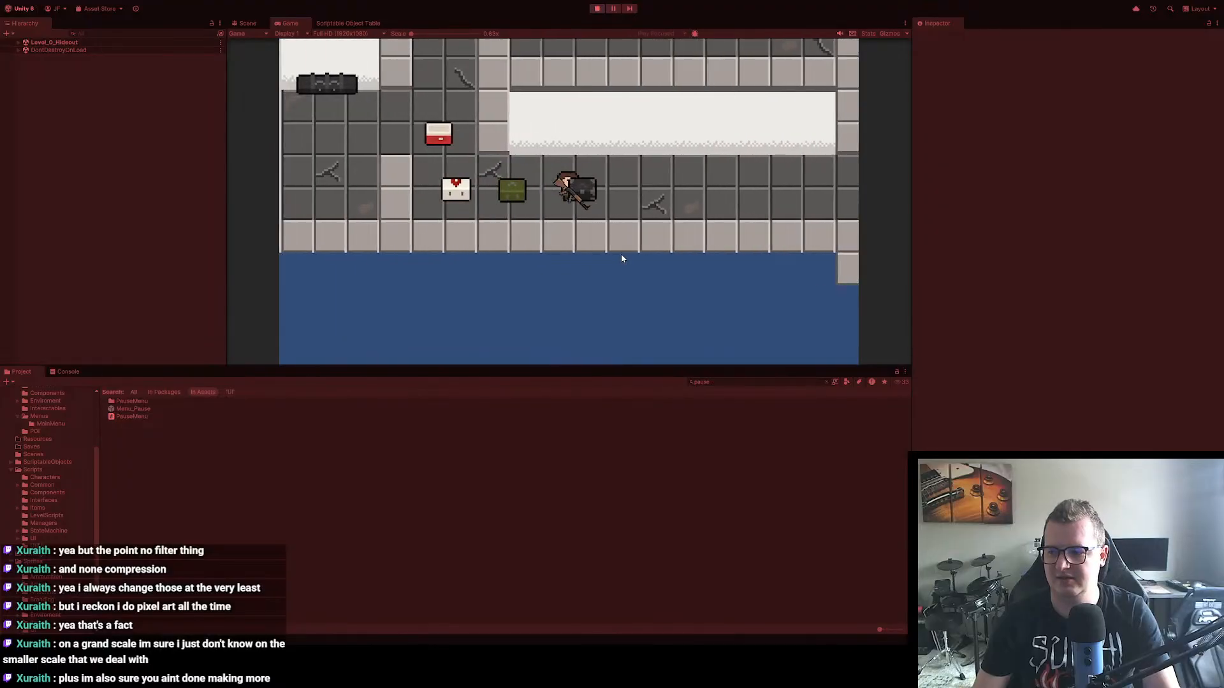
key("s")
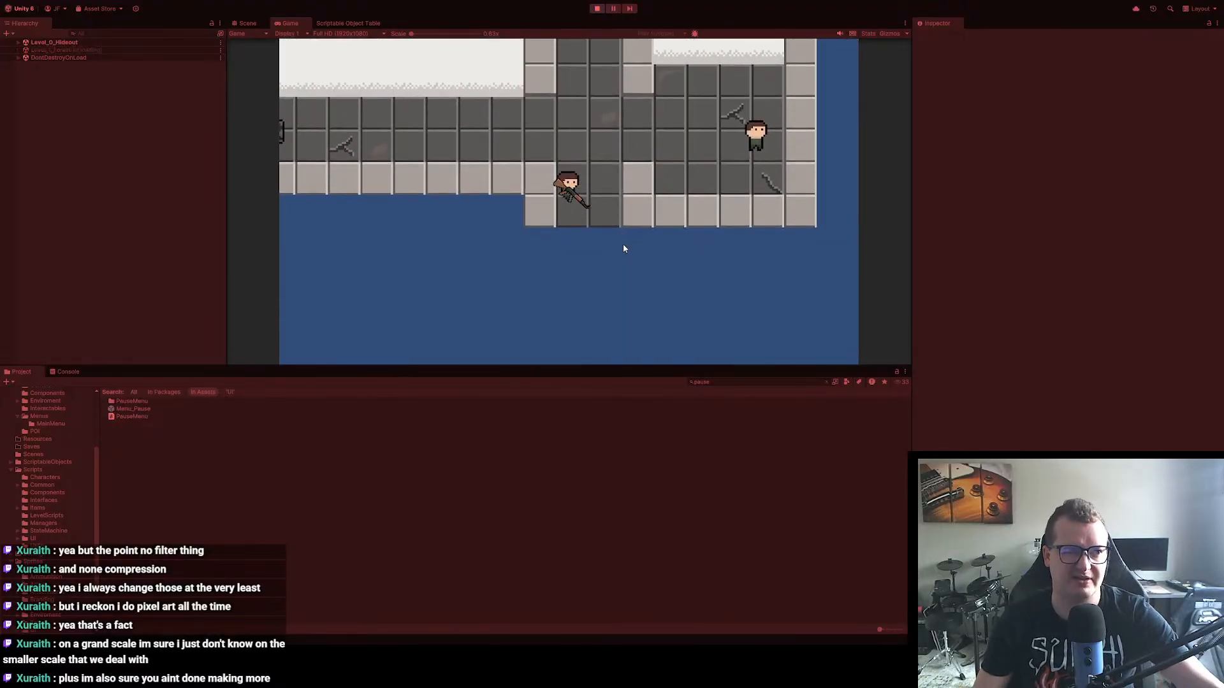
key("Escape")
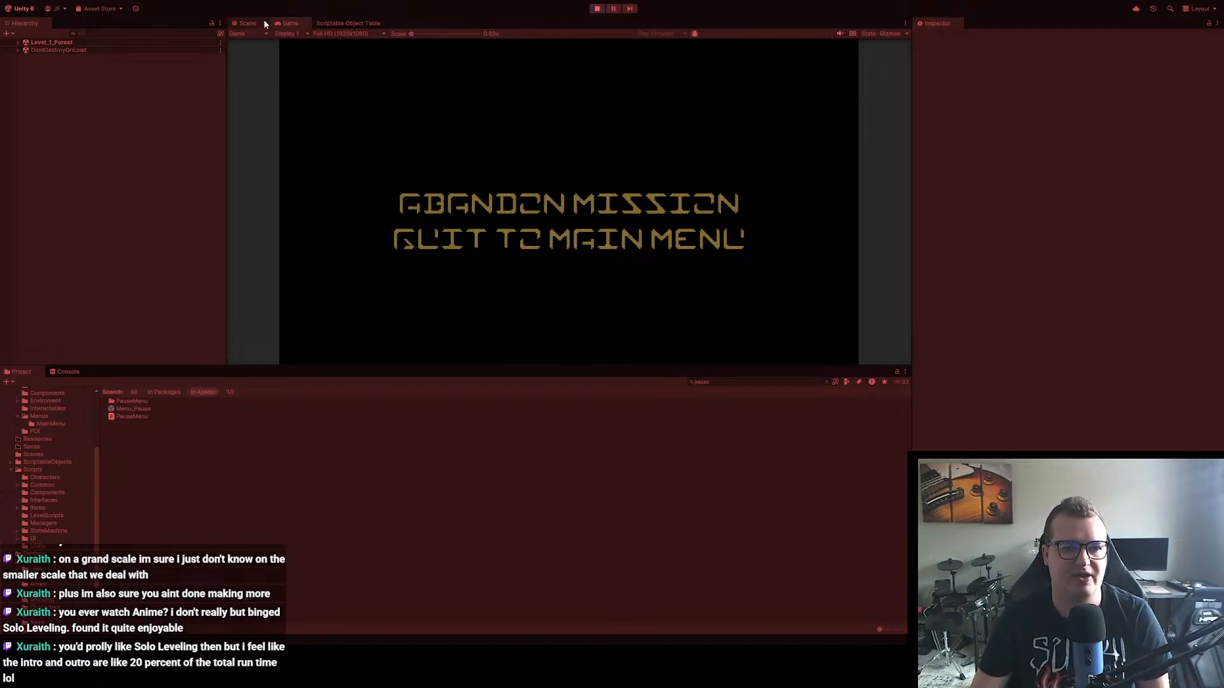
left_click(597, 9)
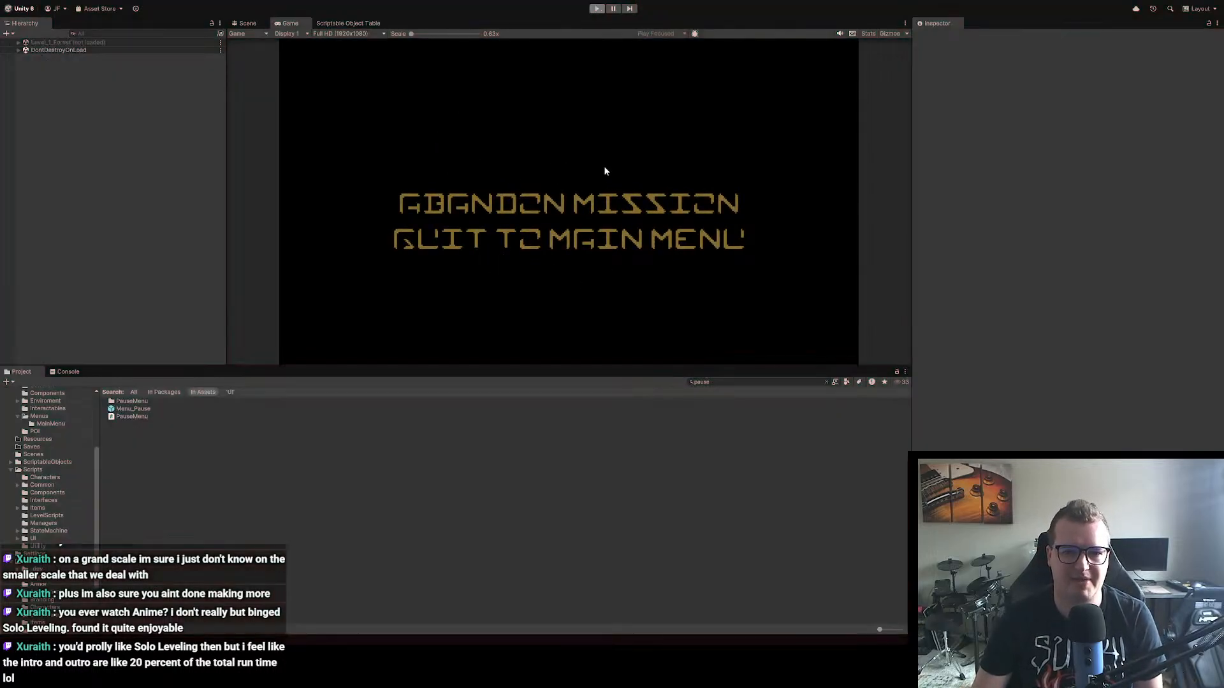
Step: Change the Image color of the Canvas Background in Level_MainMenu to dark grey and preview the main menu in play mode
left_click_drag(472, 233, 504, 246)
scroll(503, 247, "down", 2)
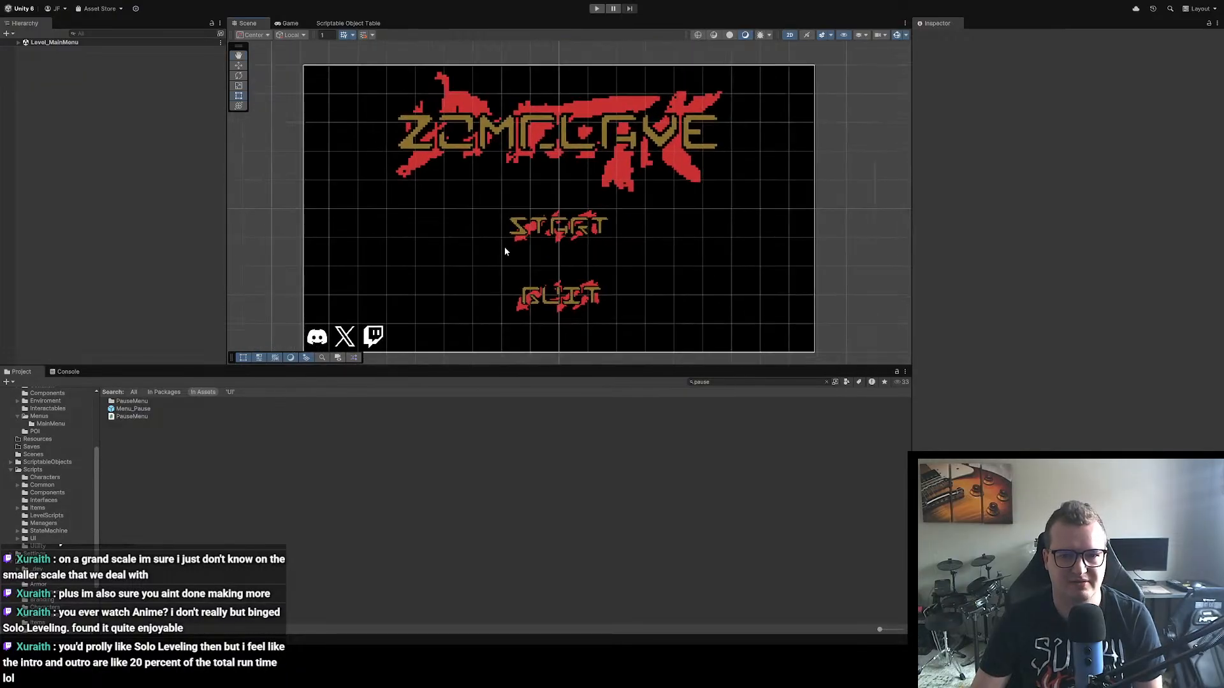
scroll(599, 245, "up", 3)
scroll(608, 246, "down", 3)
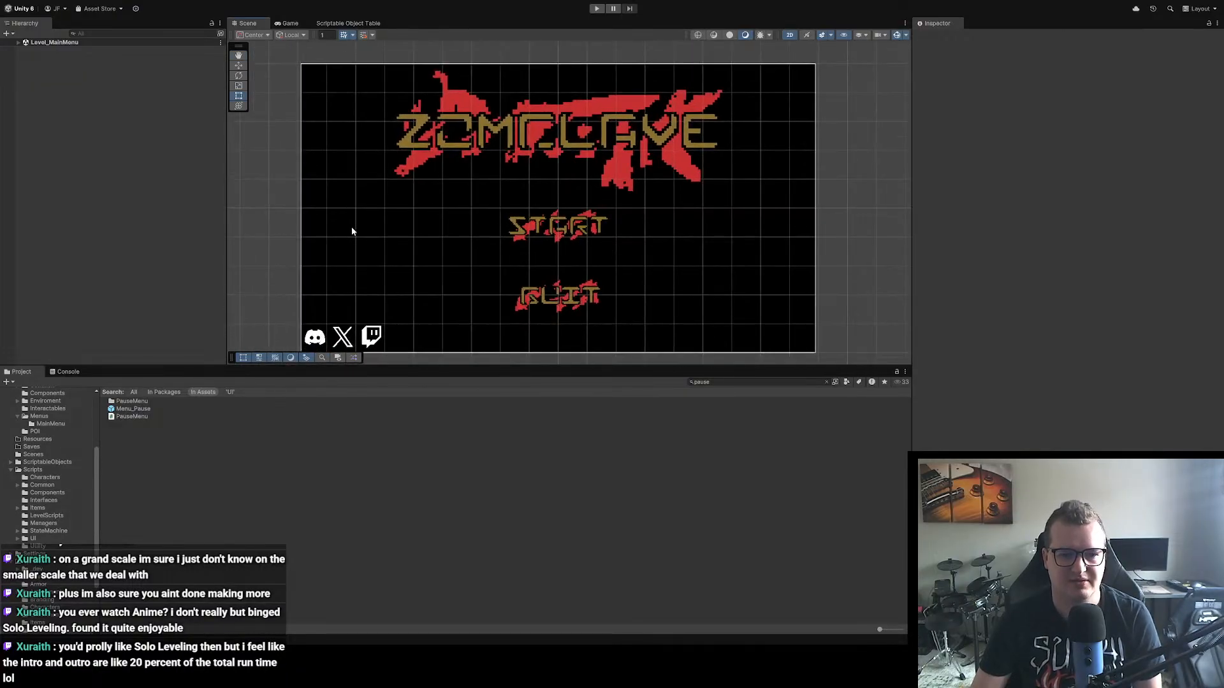
left_click(18, 42)
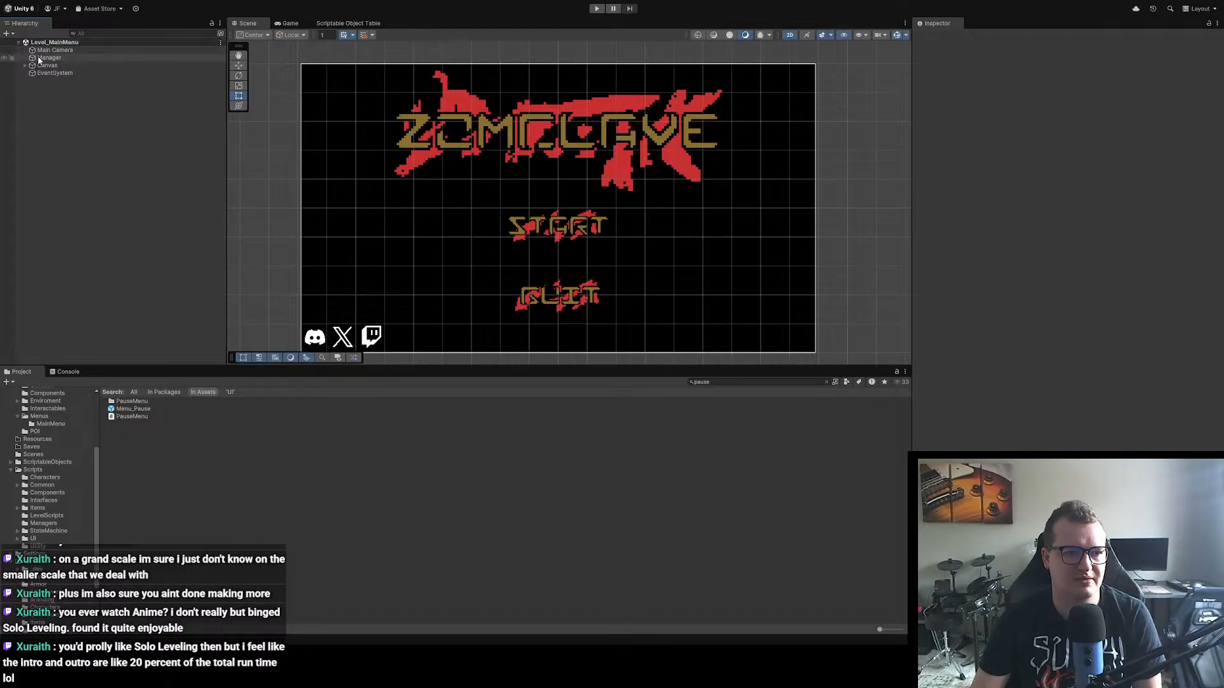
left_click(47, 65)
left_click(25, 65)
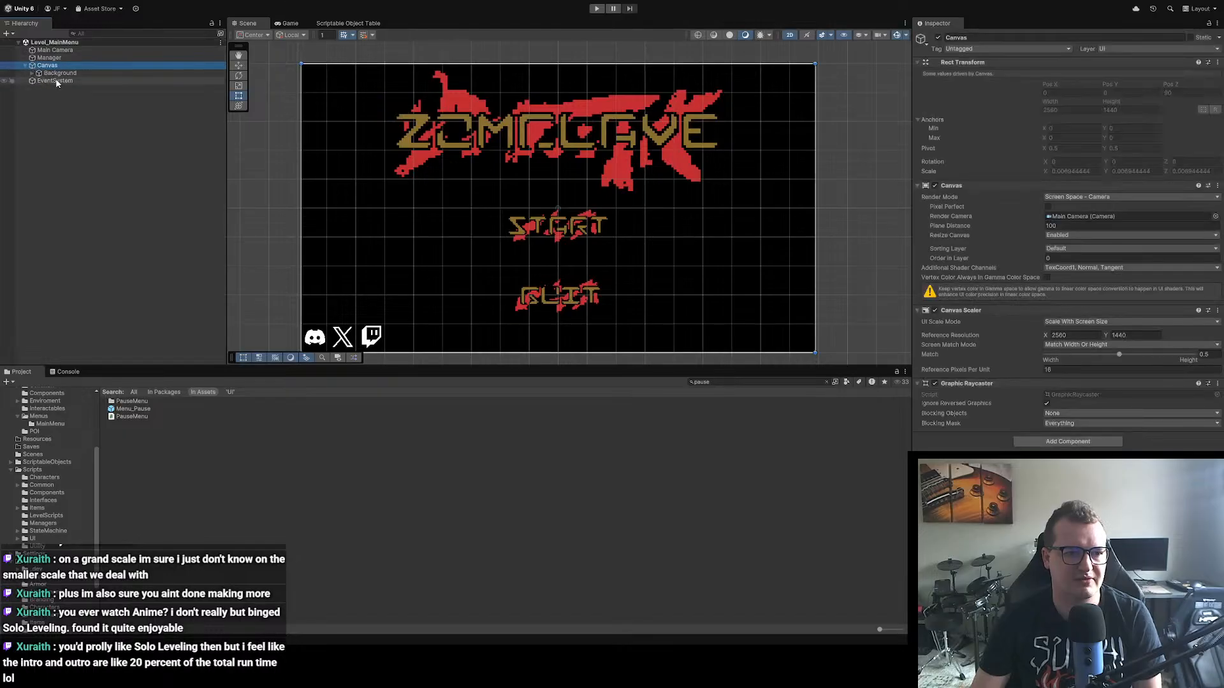
left_click(32, 73)
left_click(60, 73)
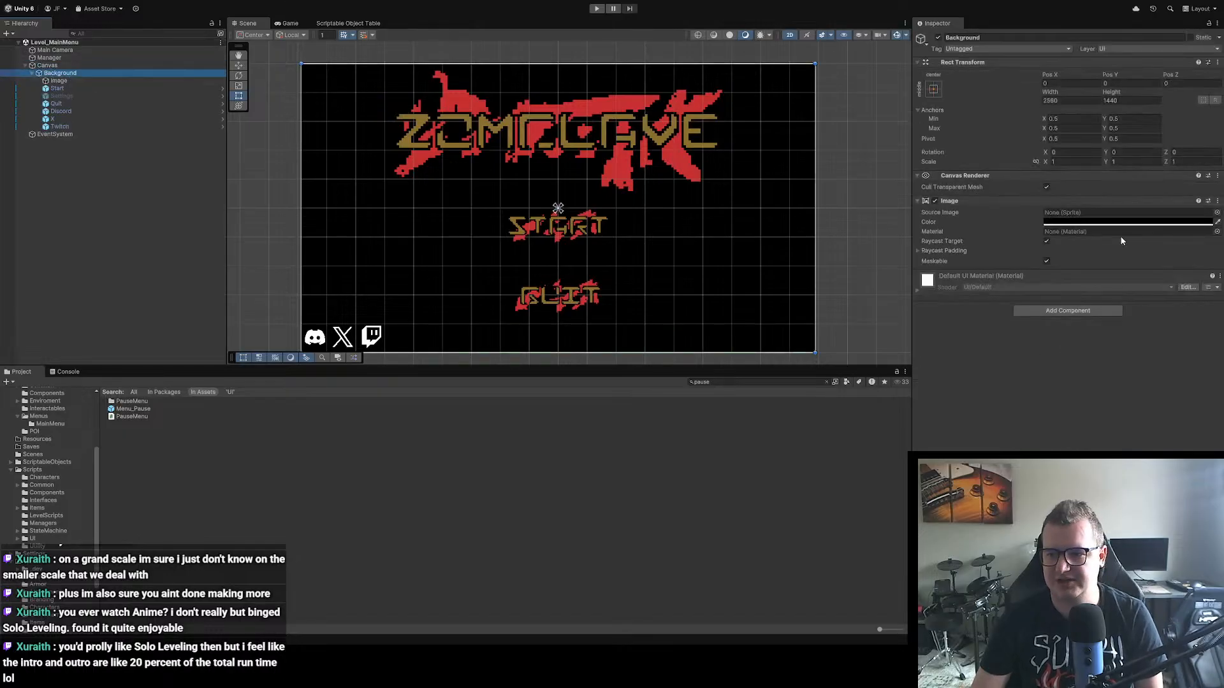
left_click(1096, 221)
left_click(1124, 311)
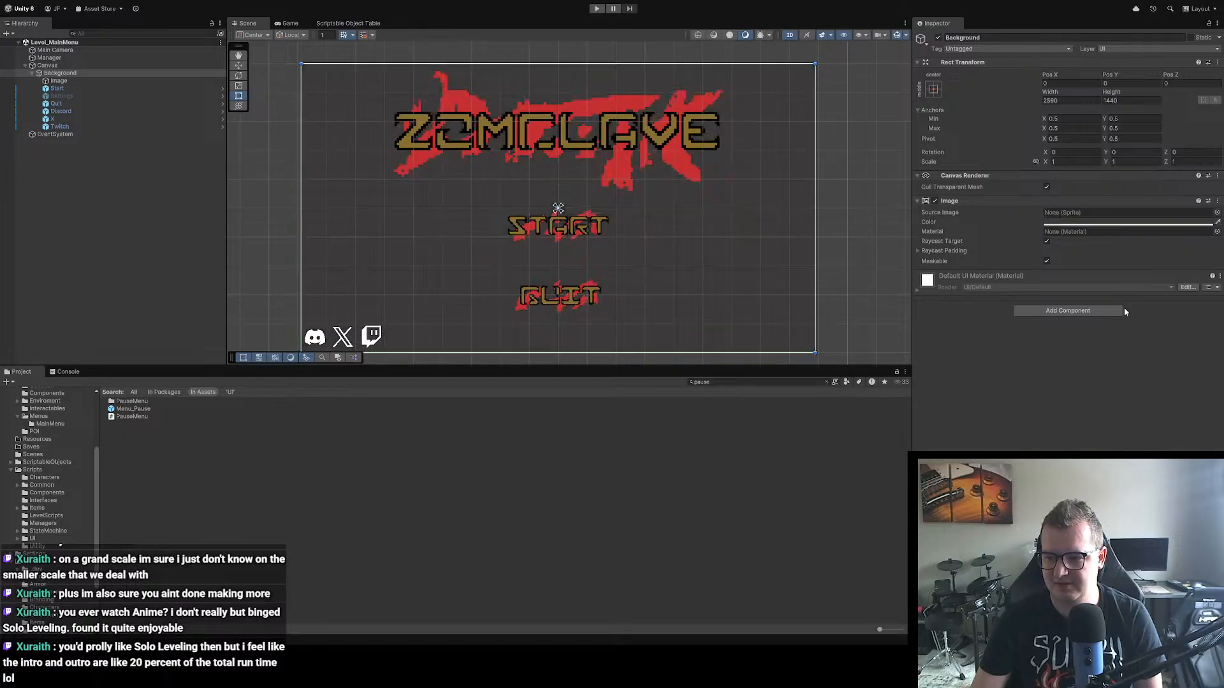
left_click_drag(1124, 309, 1114, 312)
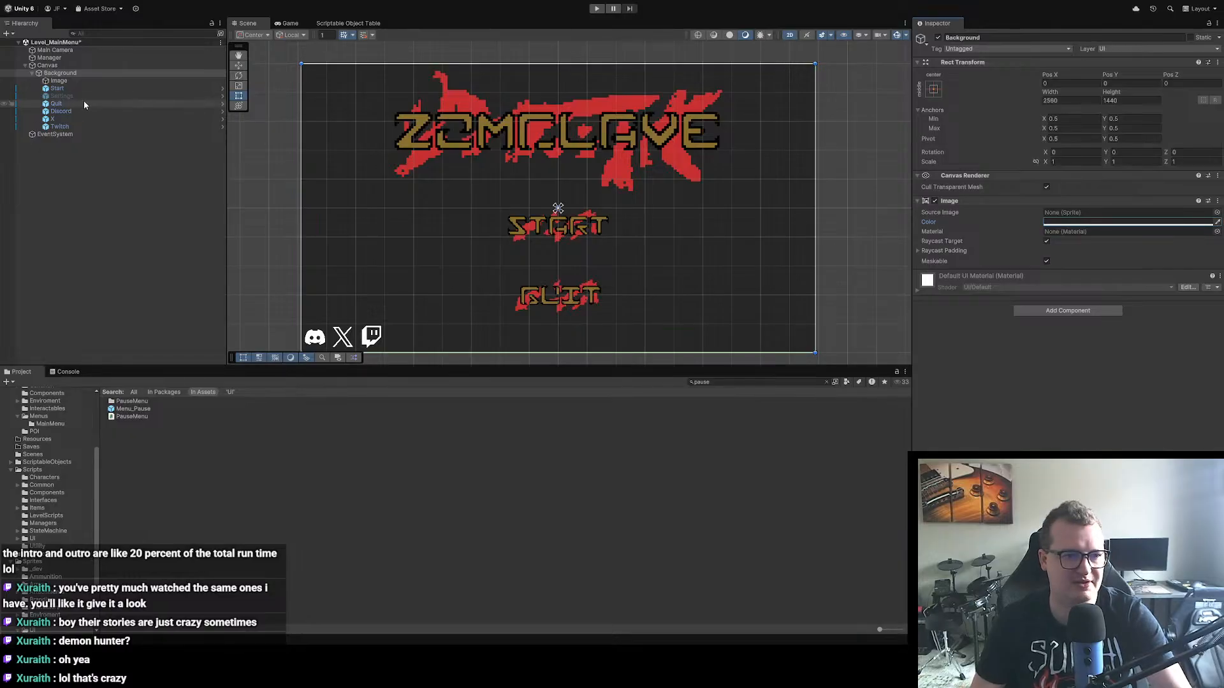
left_click(597, 9)
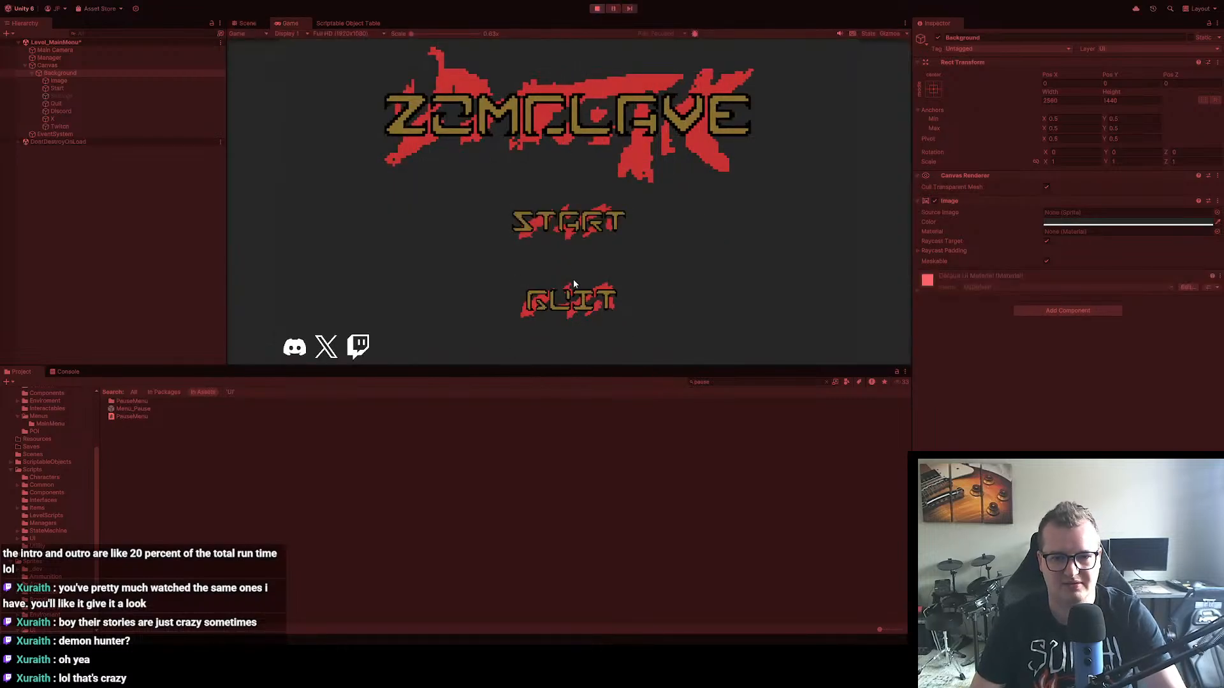
left_click(598, 9)
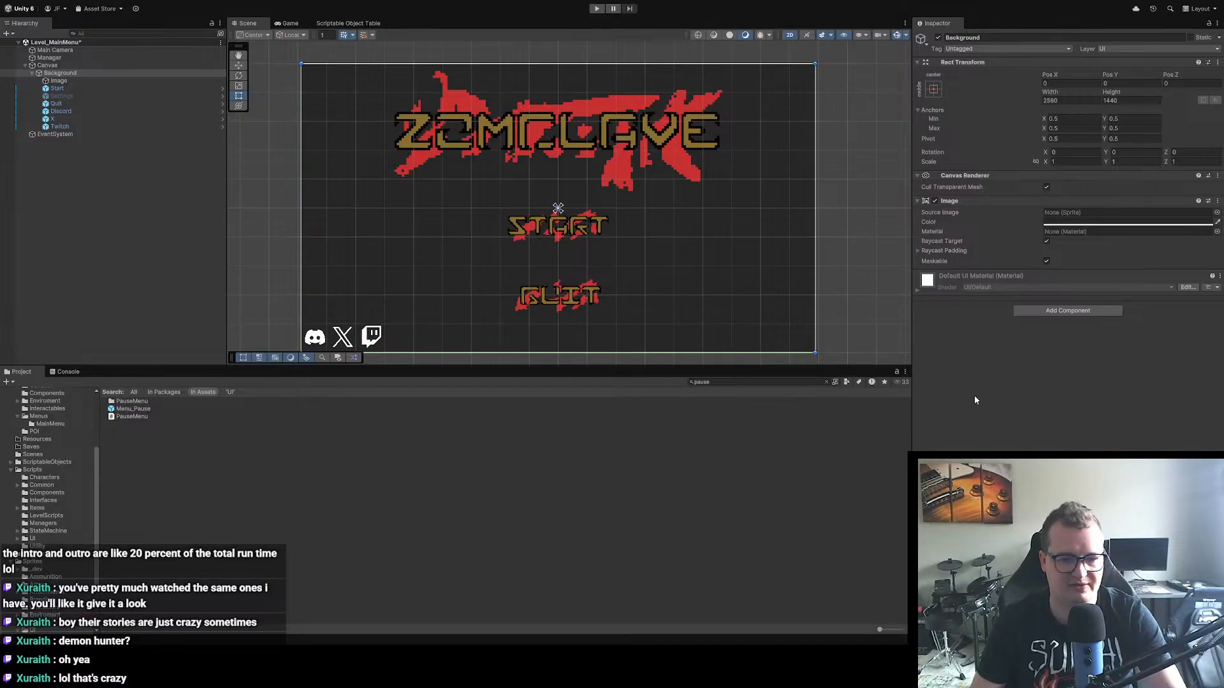
Step: In the Menu_Pause prefab, nest ButtonBox under Background and change Background's Image color to dark grey
double_click(152, 409)
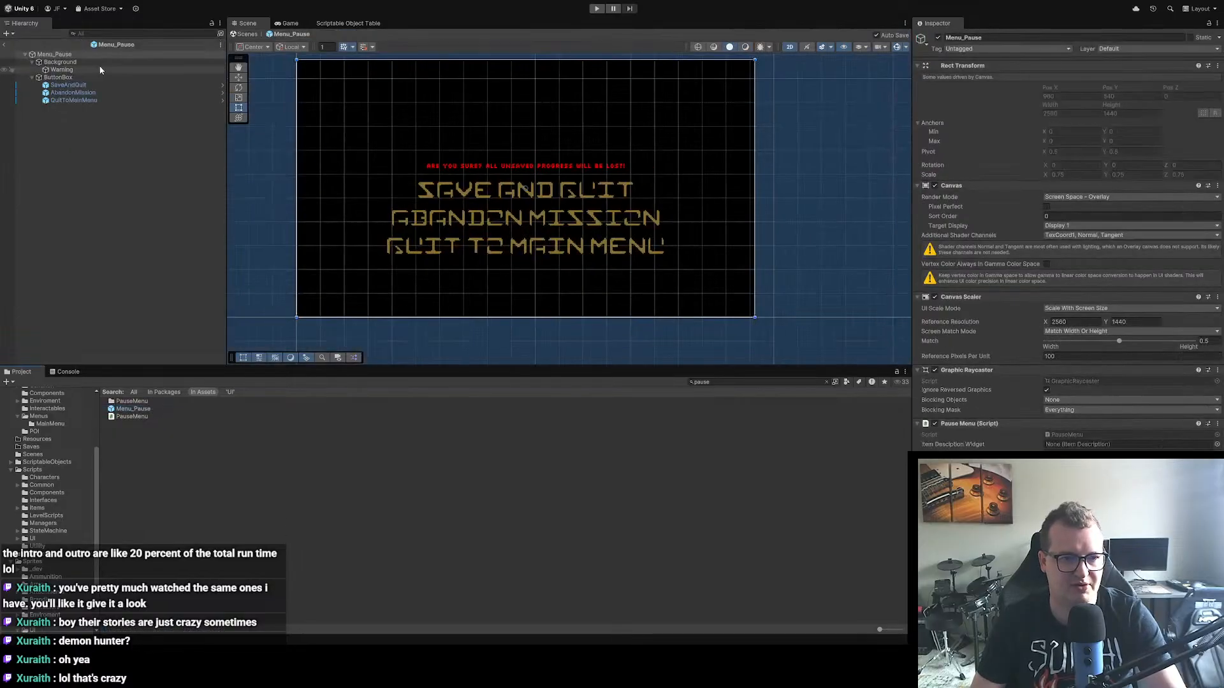
left_click(61, 62)
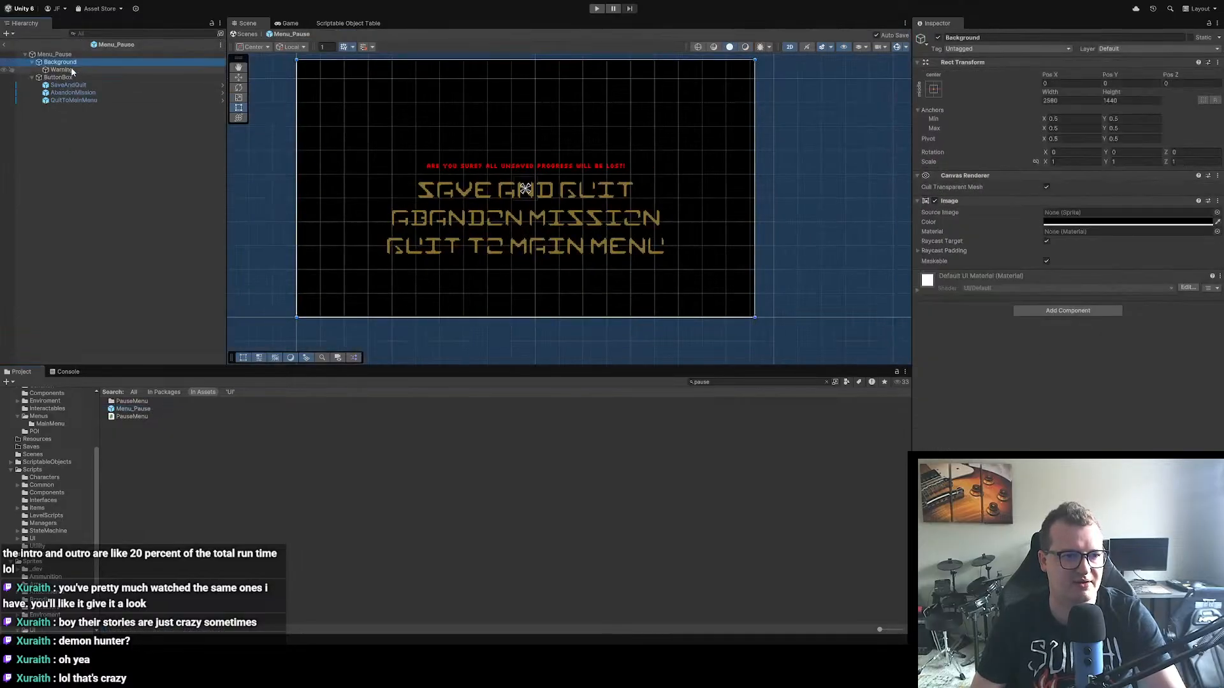
left_click_drag(65, 77, 62, 61)
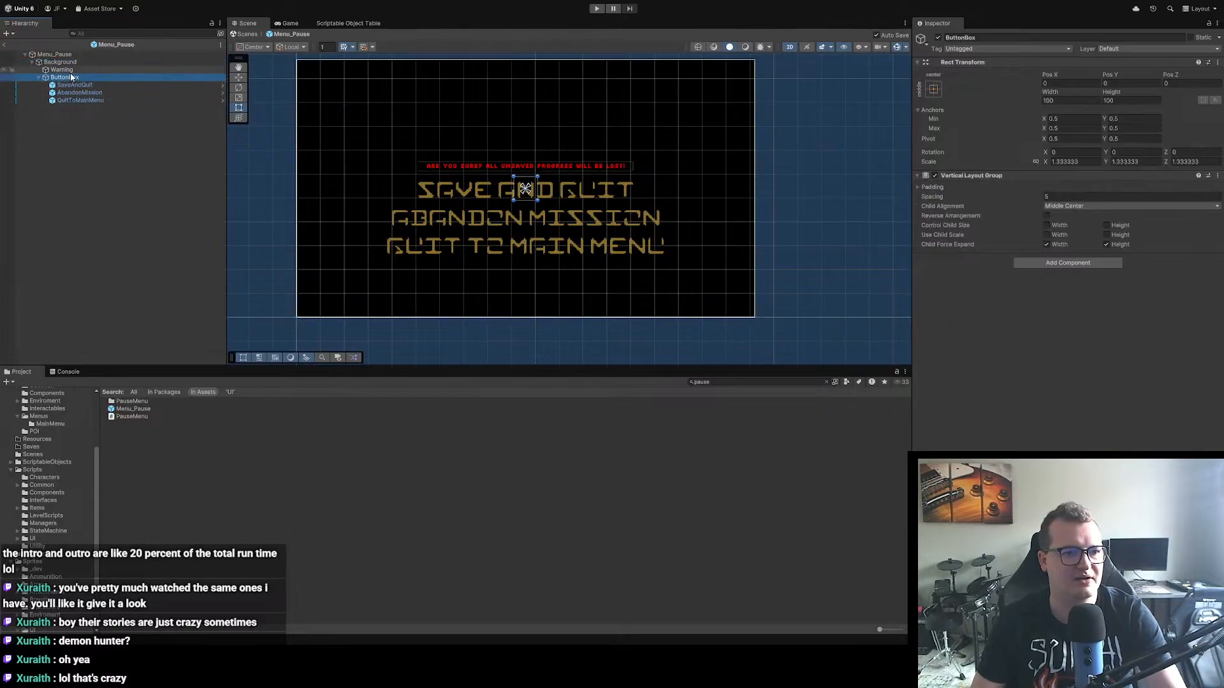
left_click(54, 63)
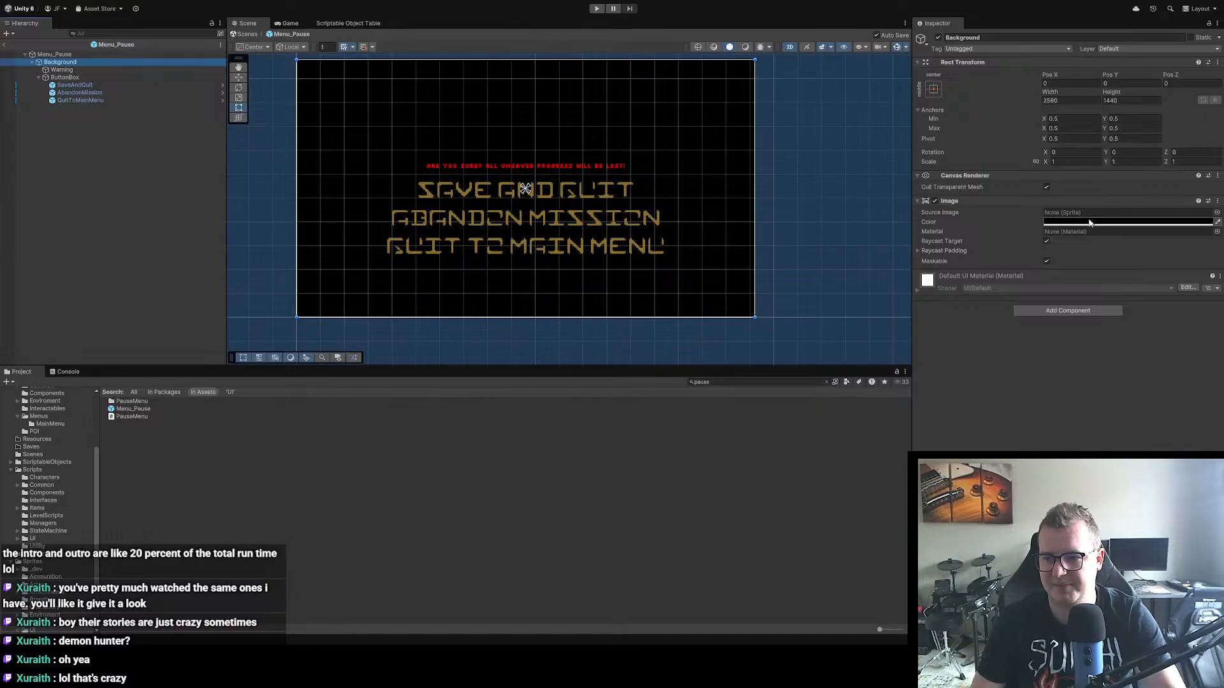
left_click(1119, 234)
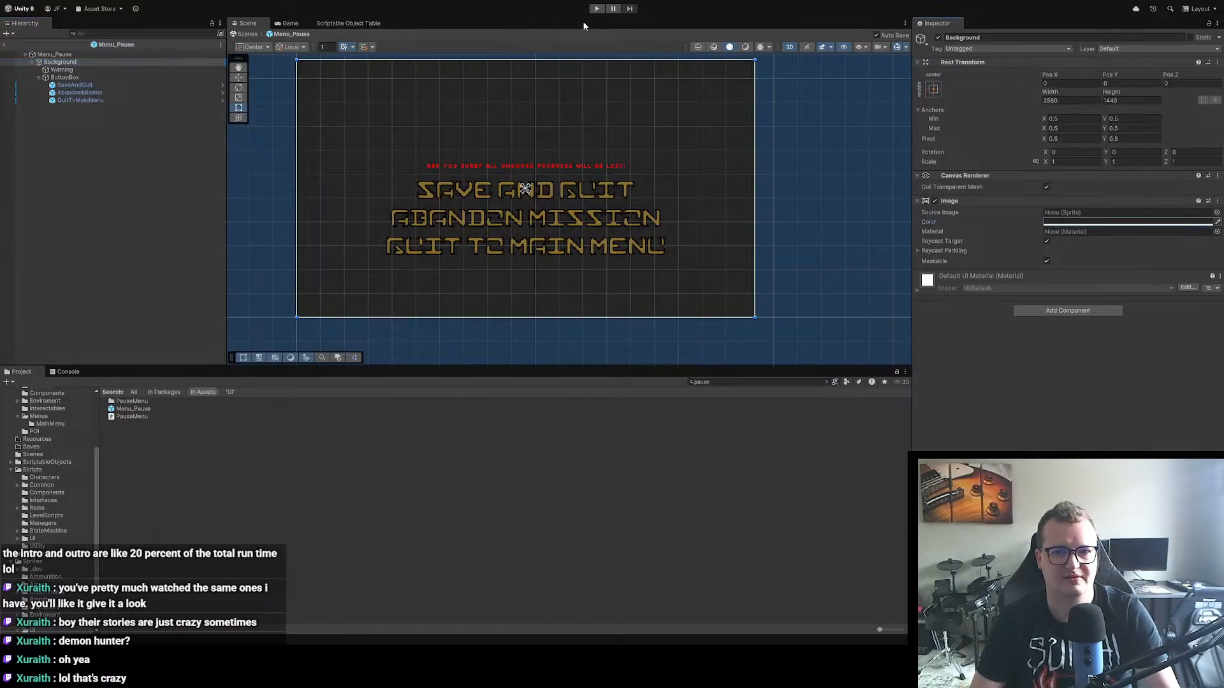
Step: Start the game in play mode and preview the pause menu's new background in the hideout
left_click(597, 9)
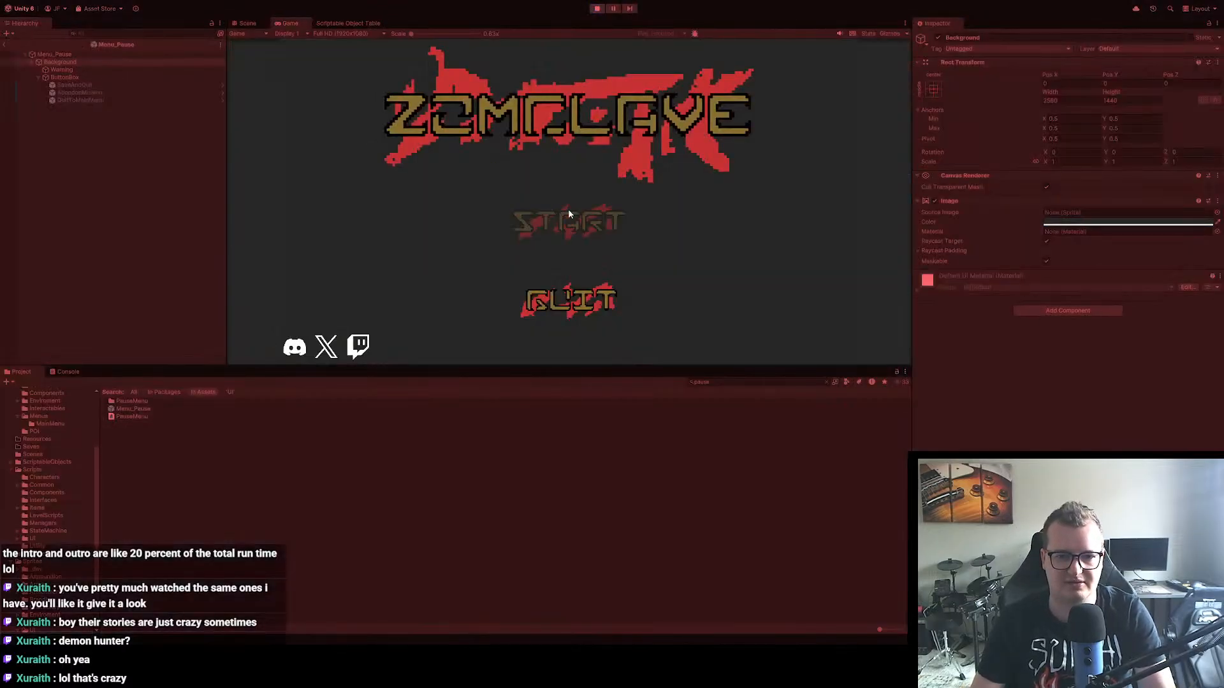
left_click(570, 213)
key("Escape")
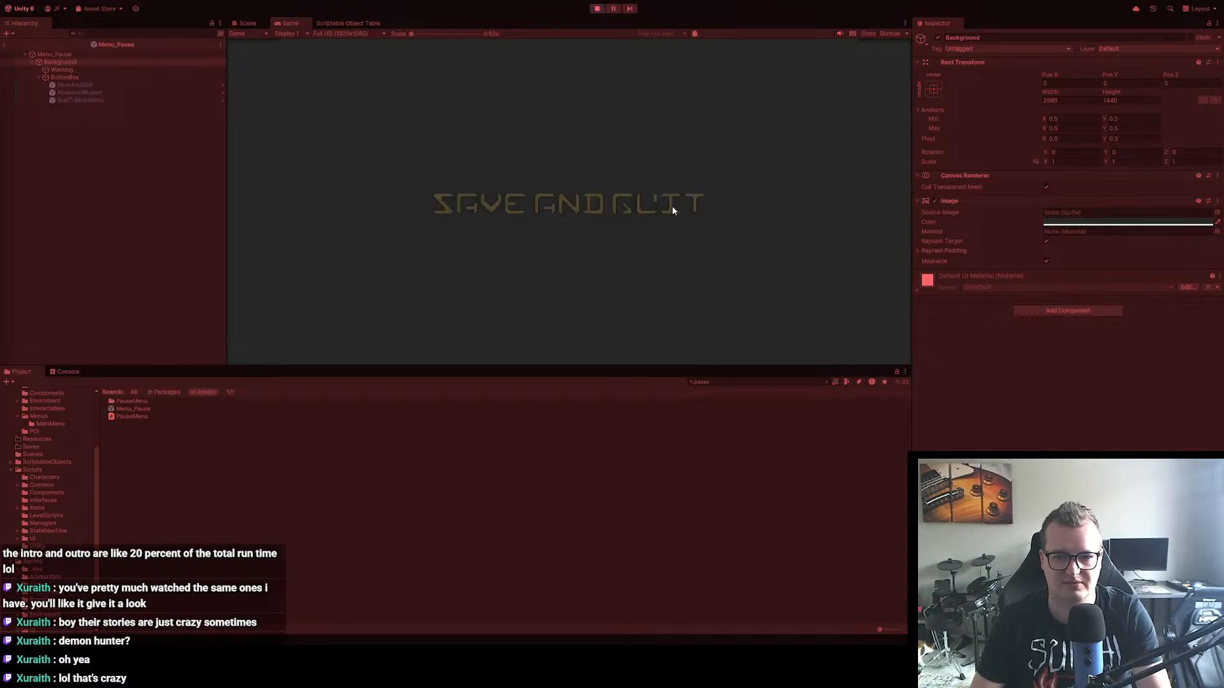
key("Escape")
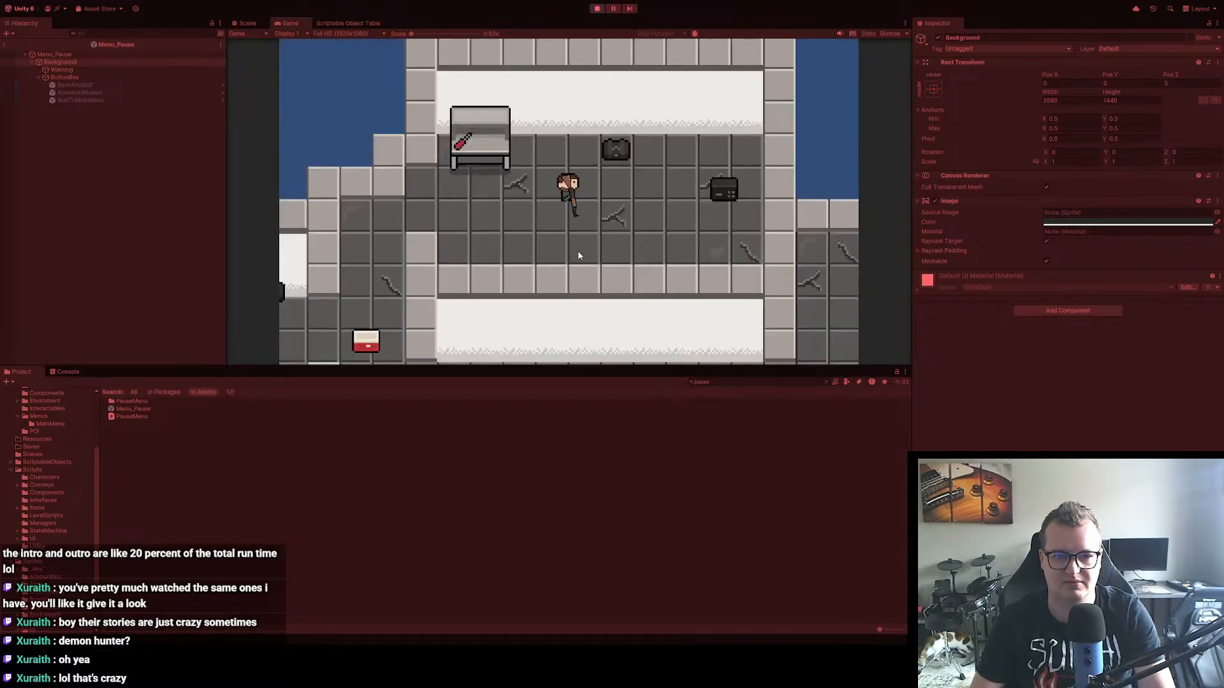
Step: Walk the player from the hideout into the forest level, preview the pause menu's background there and stop playing
key("a")
key("s")
key("d")
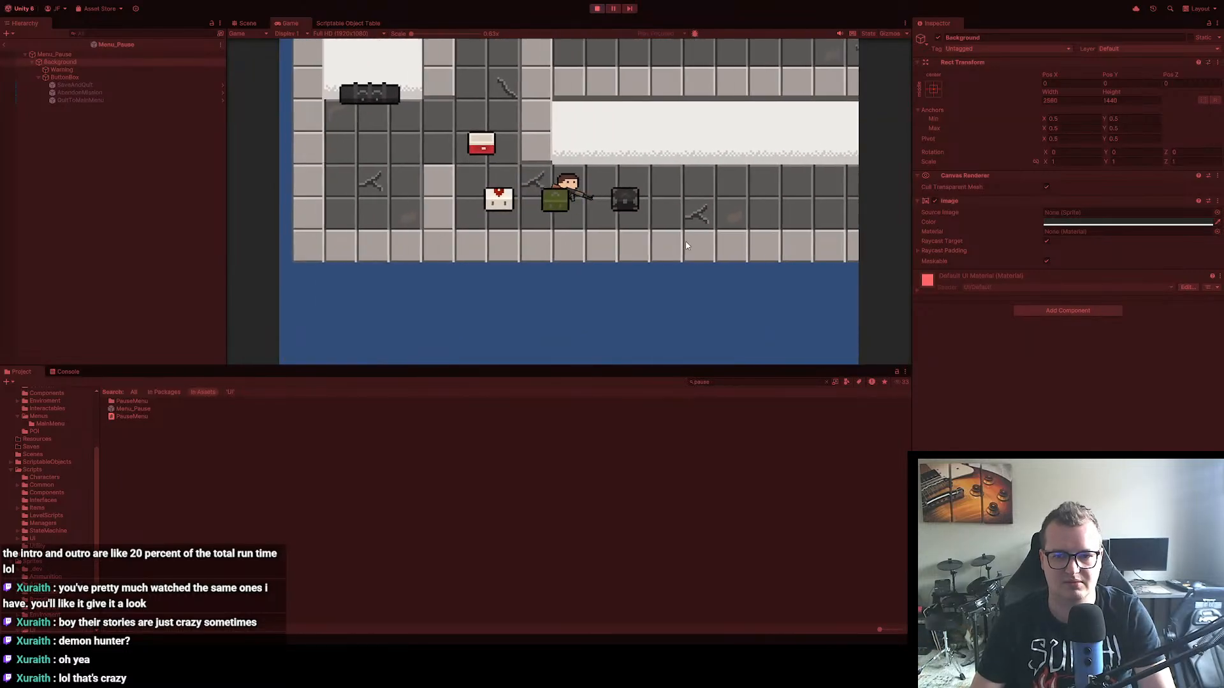
key("d")
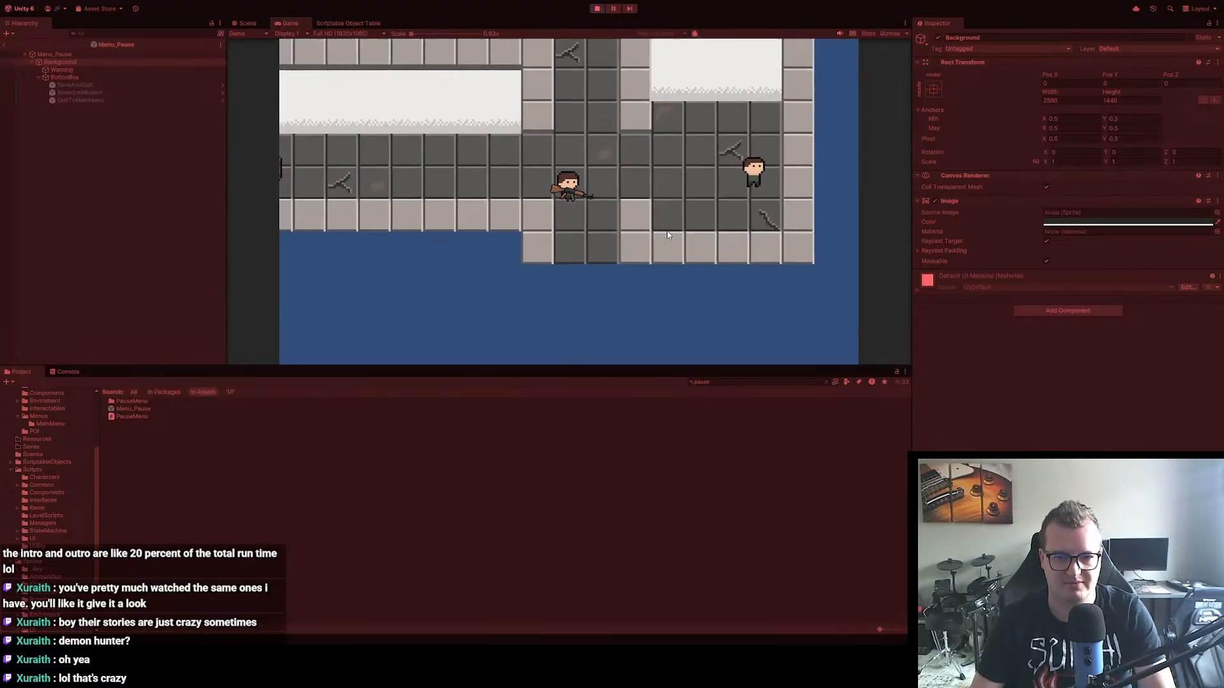
key("s")
key("d")
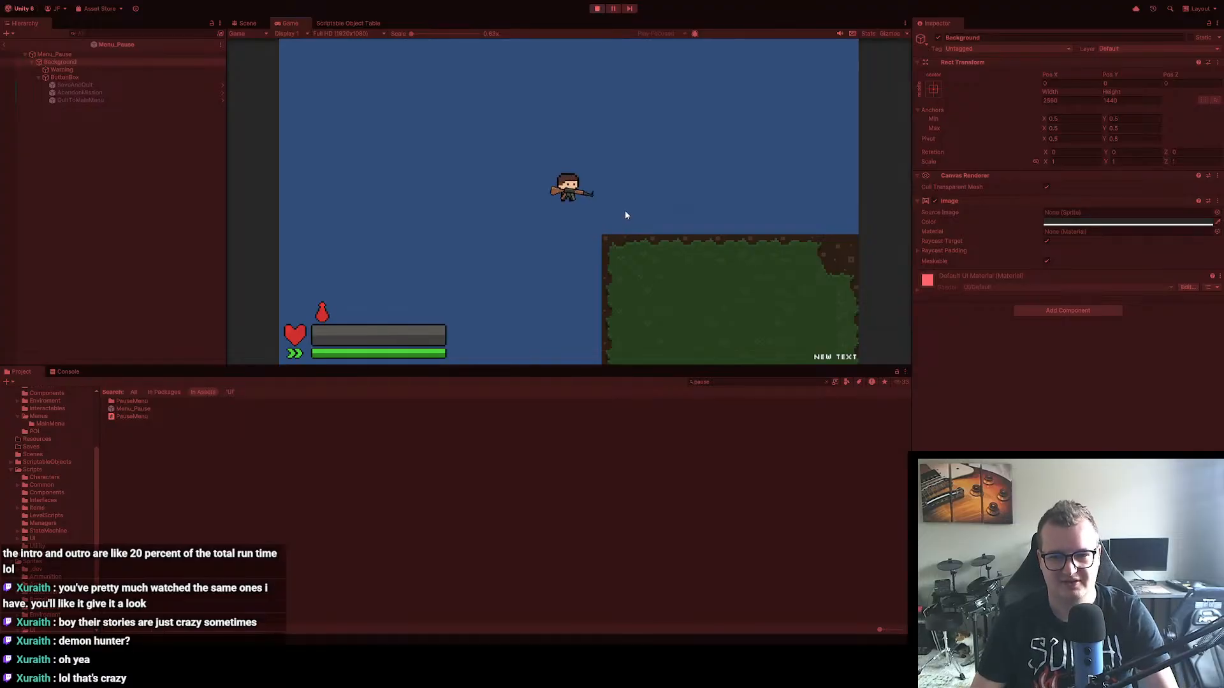
key("d")
key("s")
key("Escape")
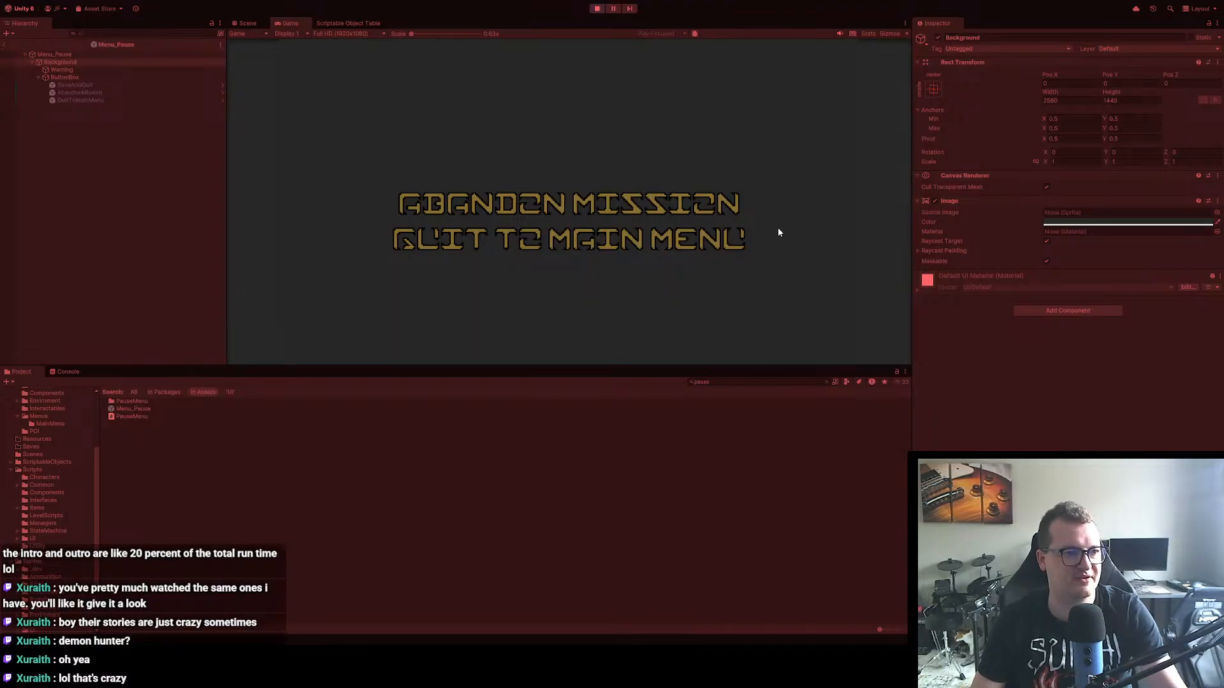
left_click(597, 9)
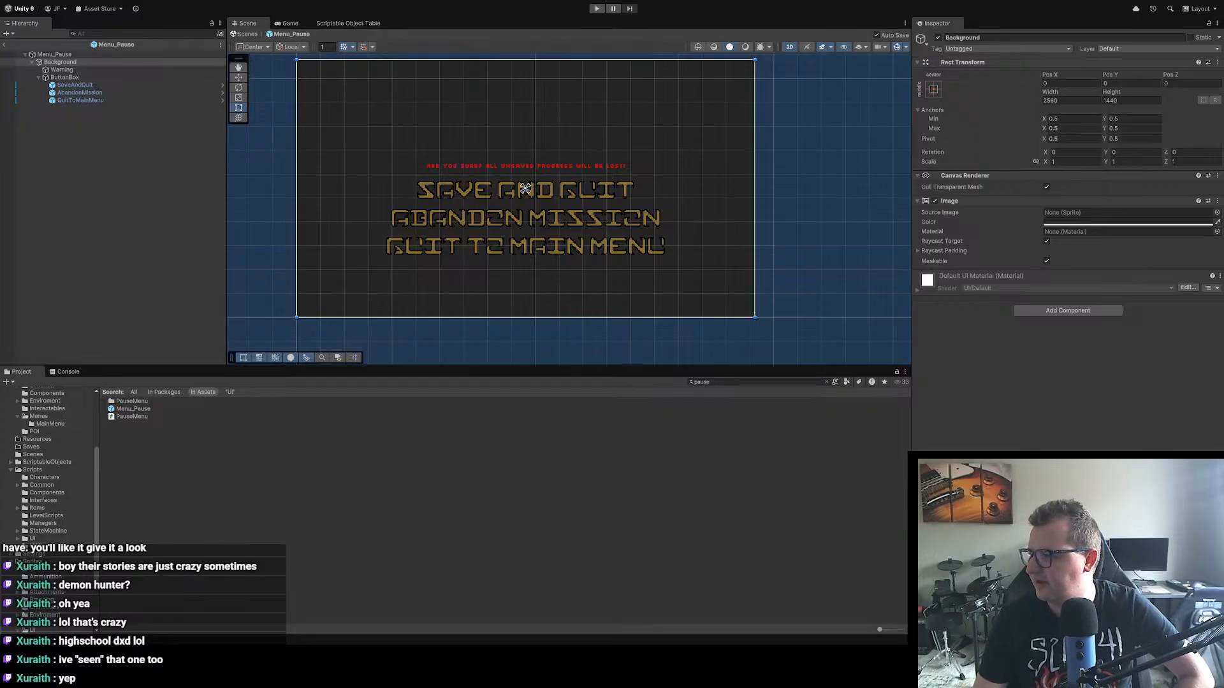
Step: Switch to Visual Studio and move the _saveAndQuit onClick listener line in PauseMenu.cs's Start into the Level_0_Hideout branch, after the _quitToDesktop line
key("alt+Tab")
left_click(479, 270)
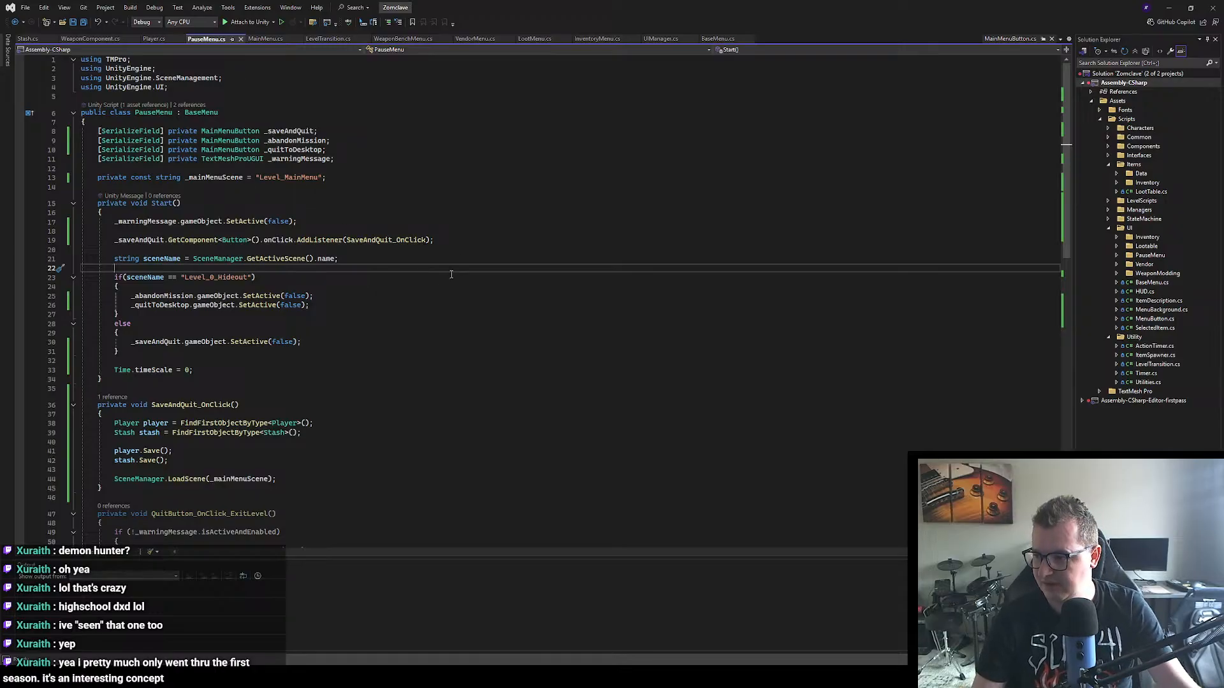
scroll(347, 312, "down", 3)
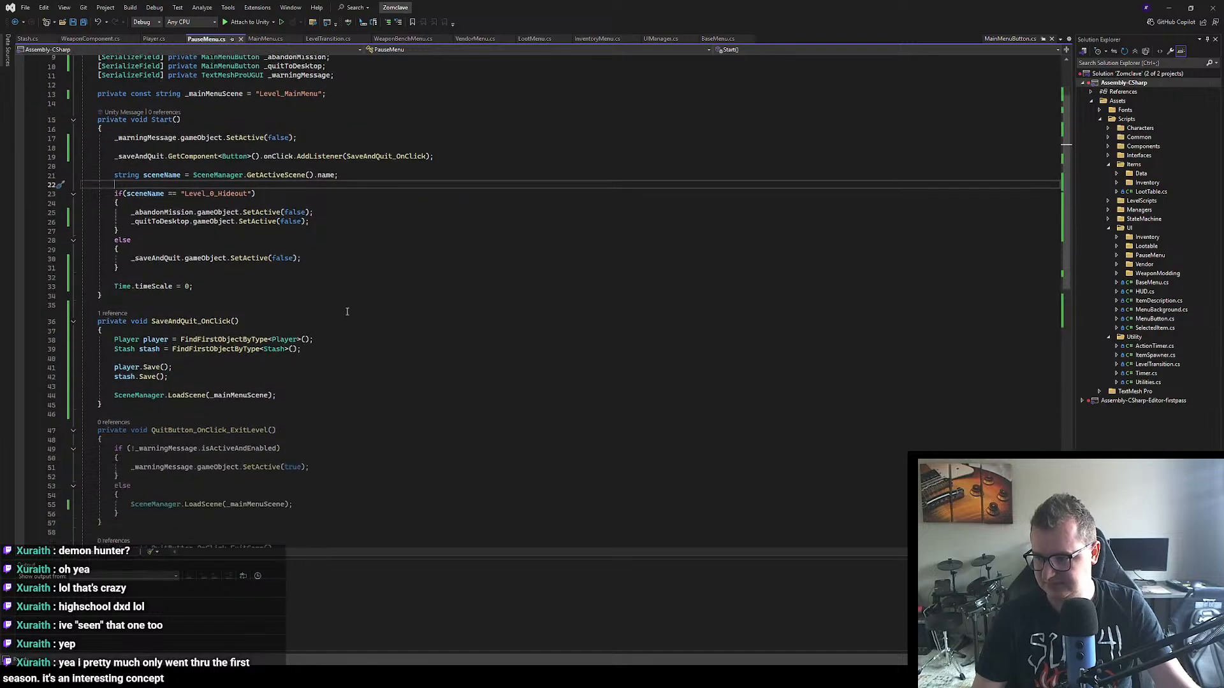
scroll(343, 292, "up", 1)
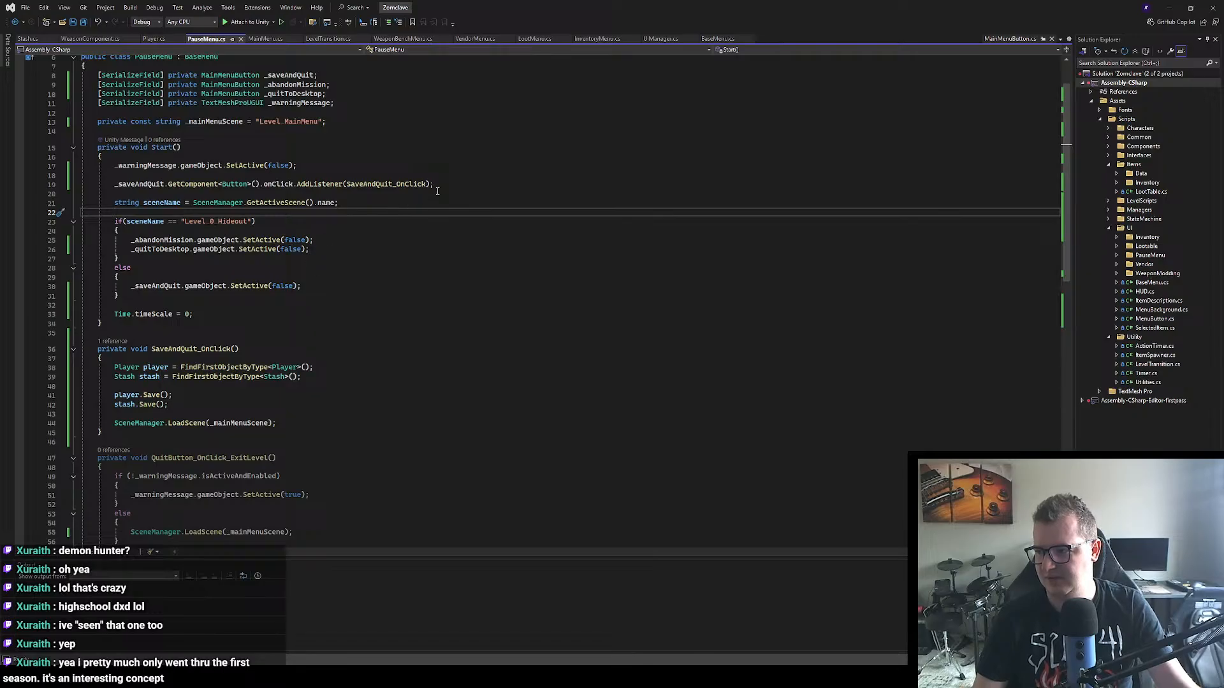
left_click_drag(435, 184, 115, 184)
key("ctrl+c")
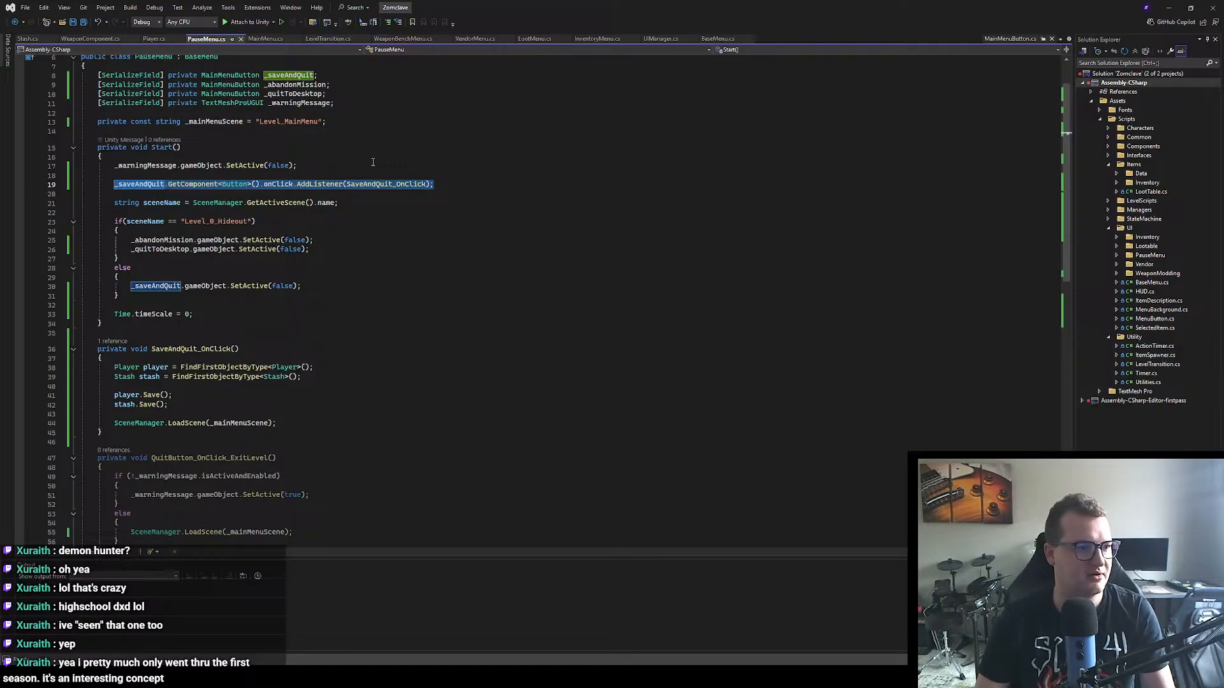
key("Delete")
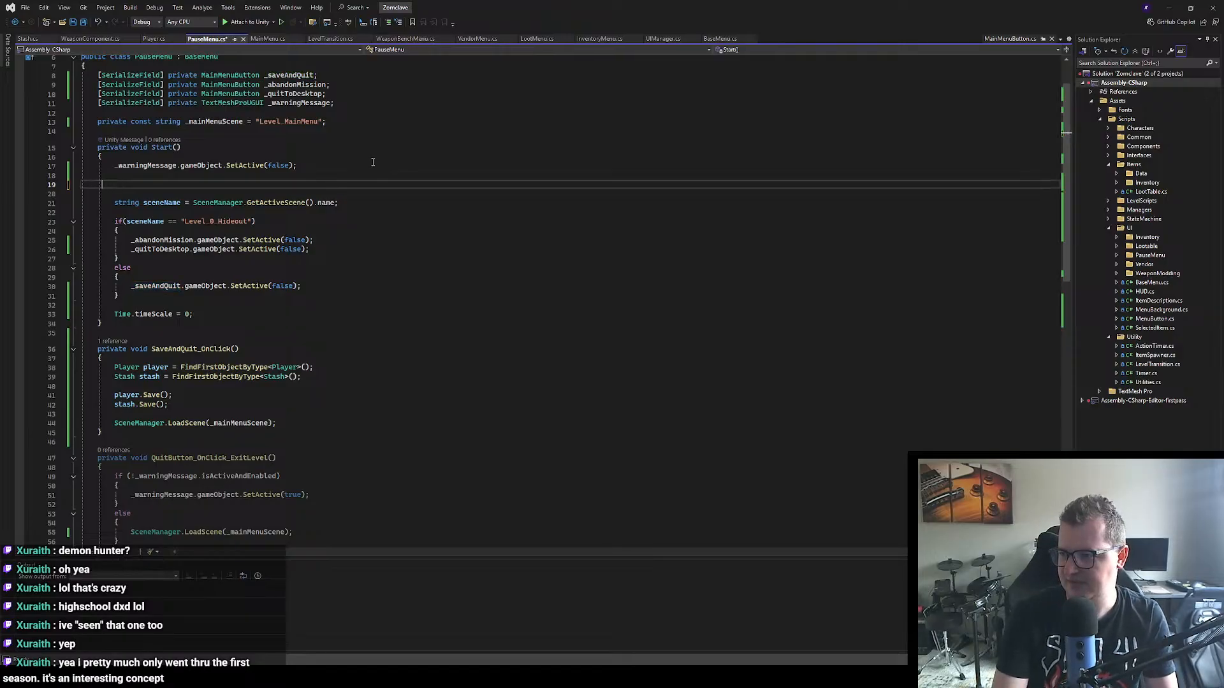
key("BackSpace")
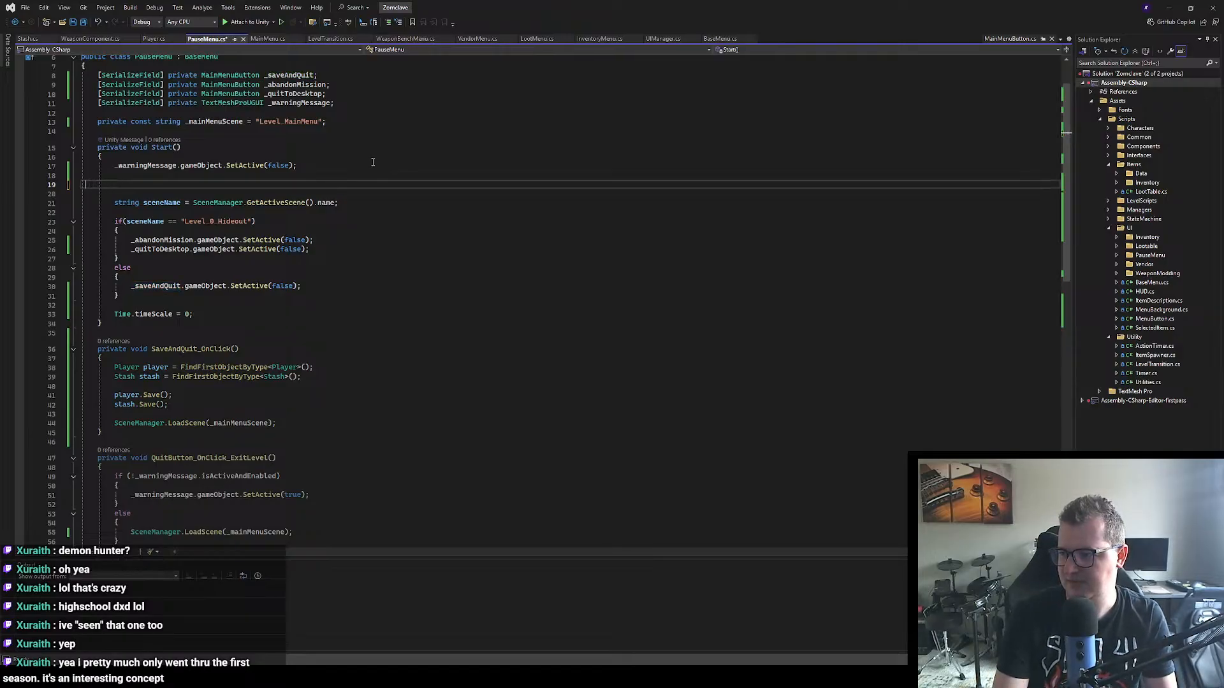
key("BackSpace")
key("BackSpace")
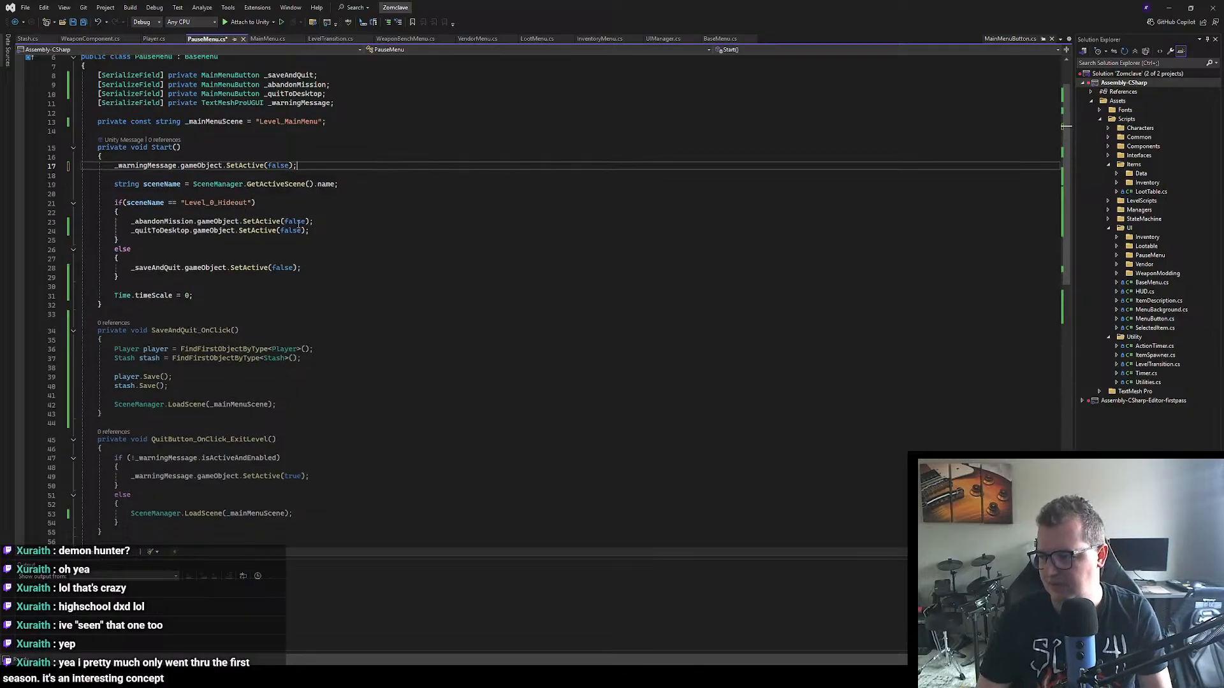
left_click(314, 231)
key("Return")
key("ctrl+v")
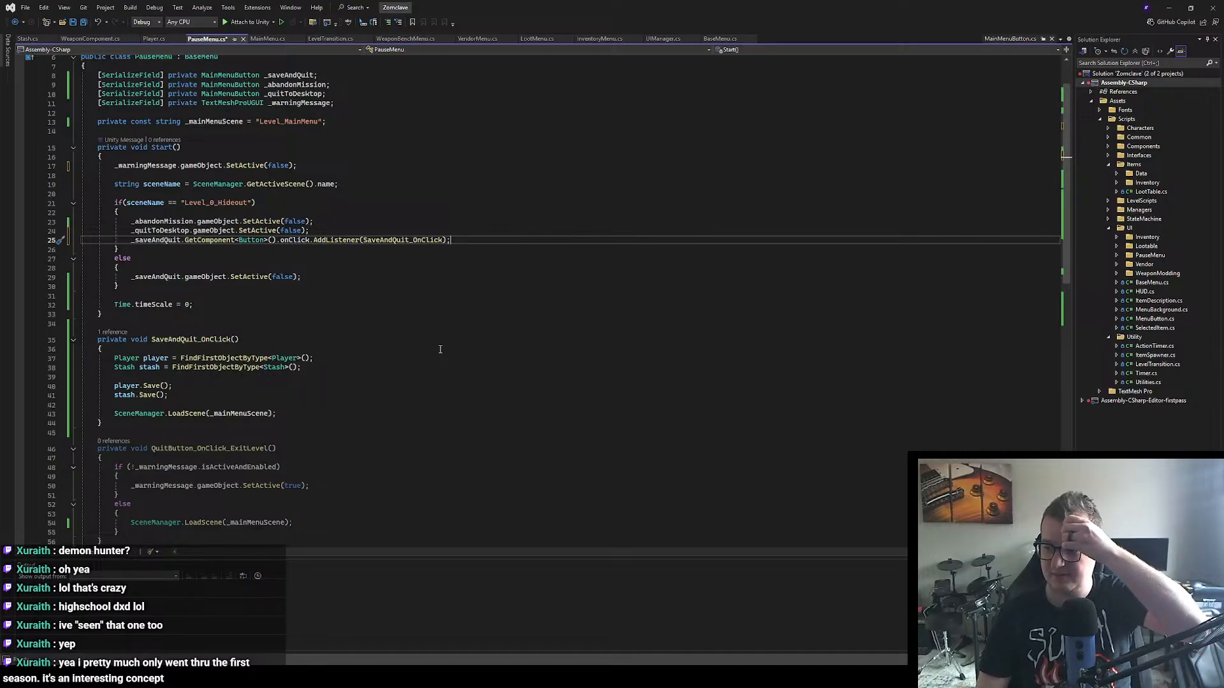
Step: Declare a private const string _hideoutScene below _mainMenuScene in PauseMenu.cs, with an opening quote for its value
scroll(440, 350, "down", 1)
scroll(439, 348, "down", 1)
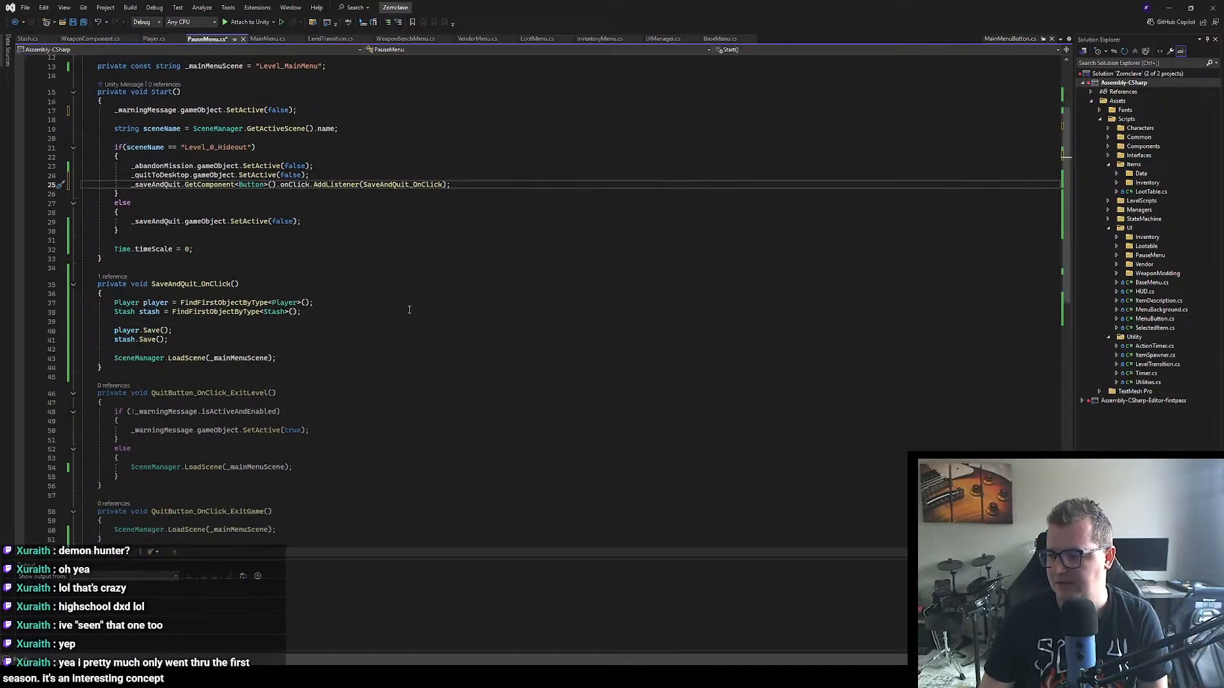
scroll(409, 310, "down", 1)
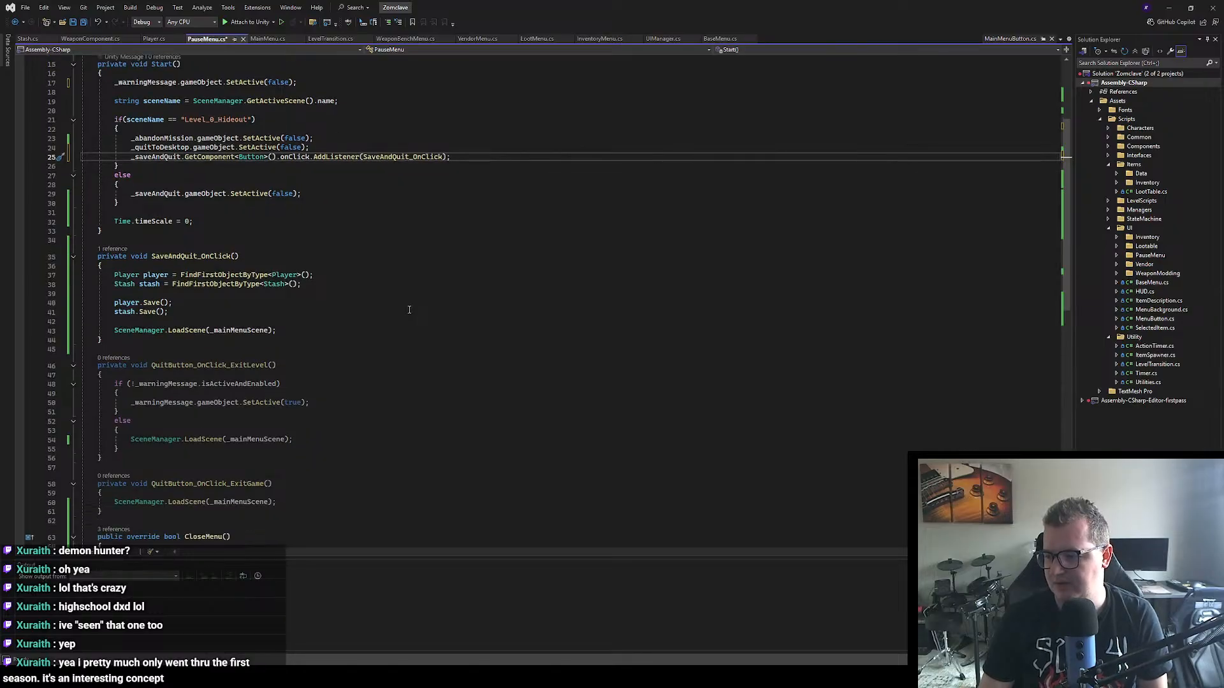
scroll(410, 310, "down", 2)
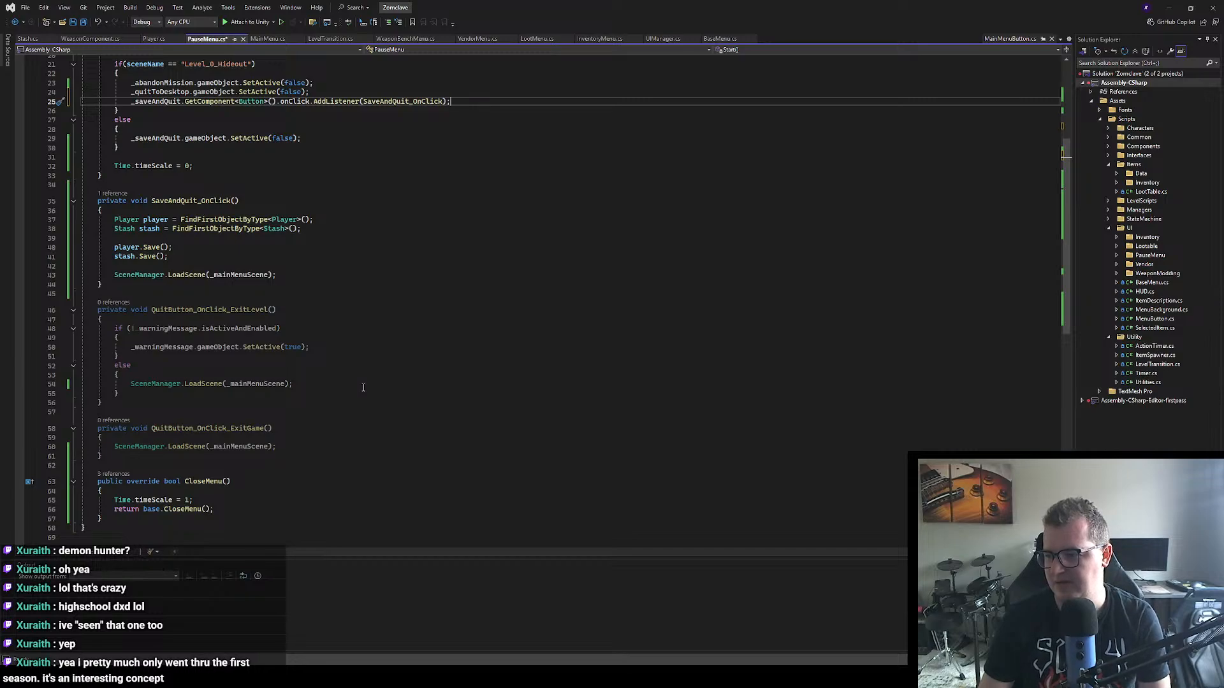
scroll(322, 358, "up", 6)
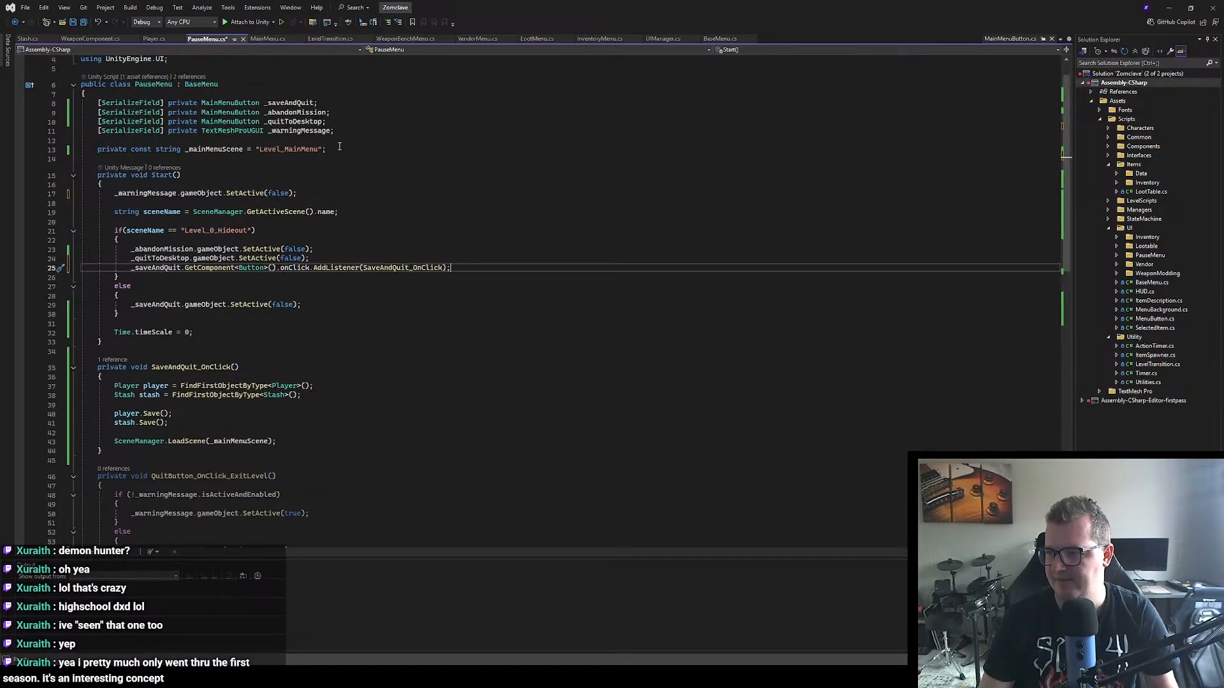
left_click(344, 150)
key("Return")
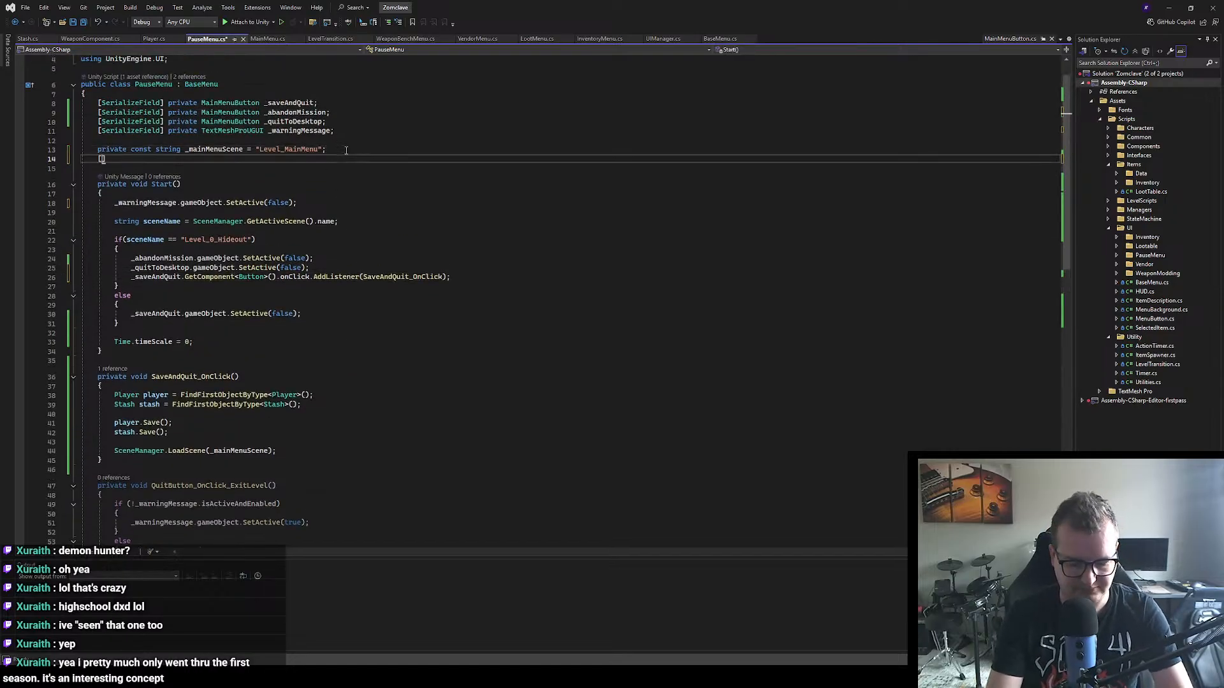
type("private ")
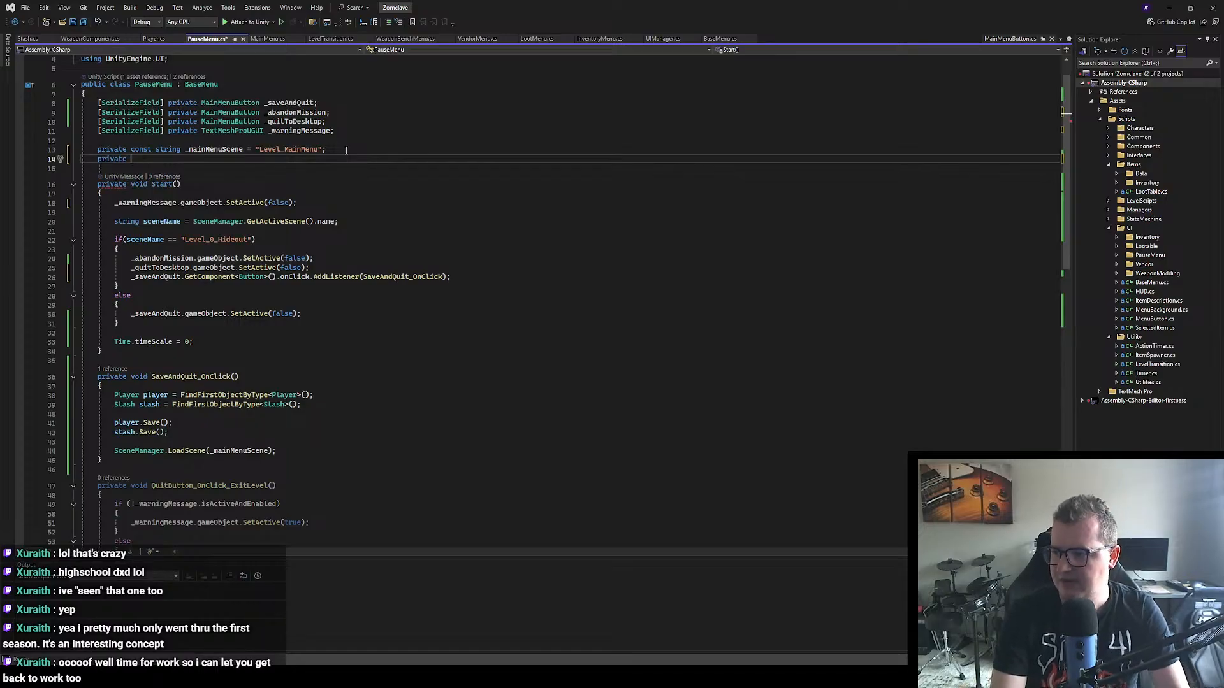
type("const s")
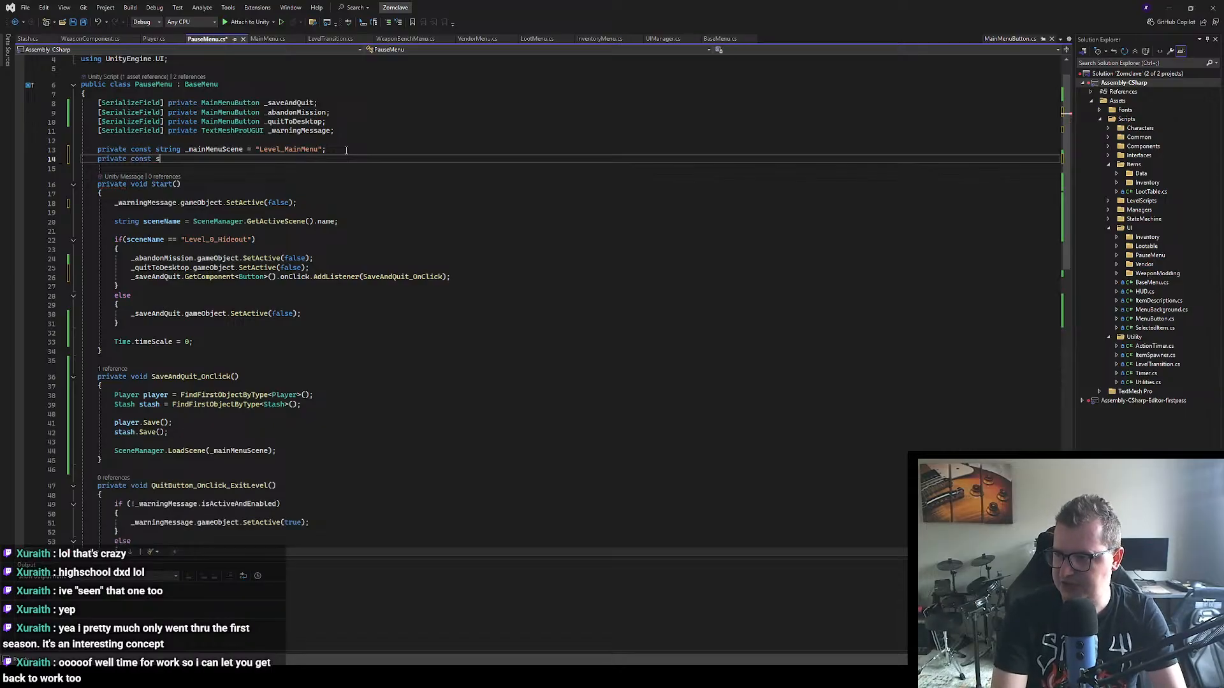
type("tring _hideout")
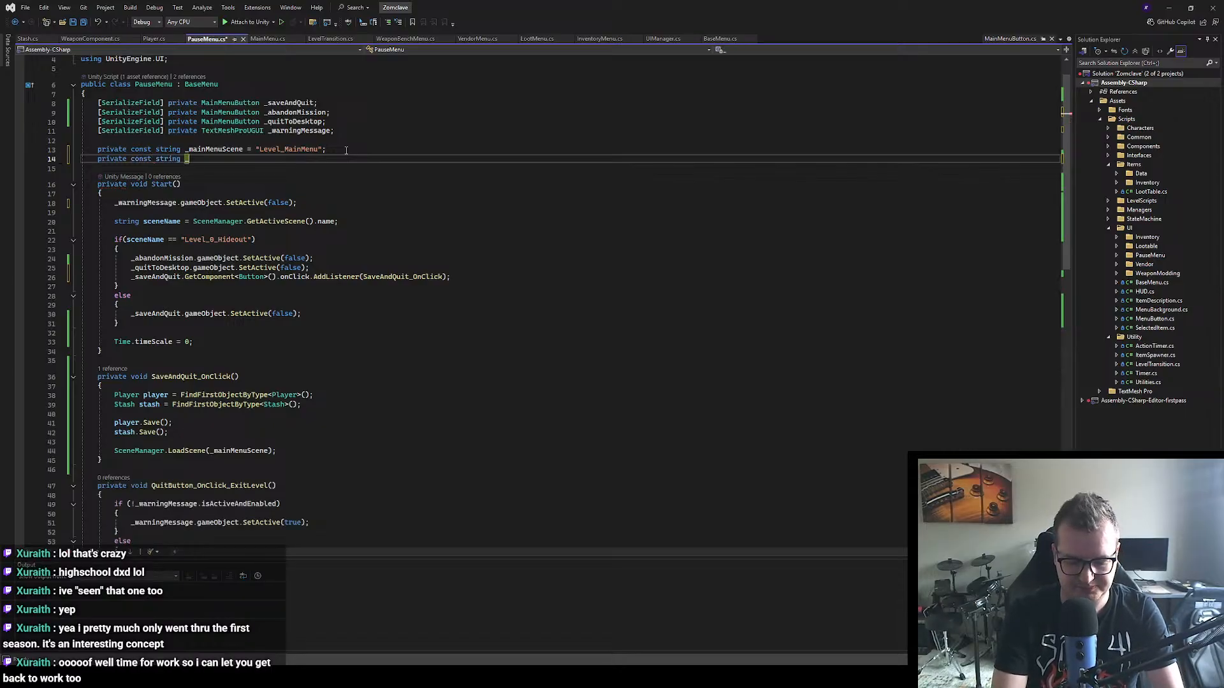
type("Sc")
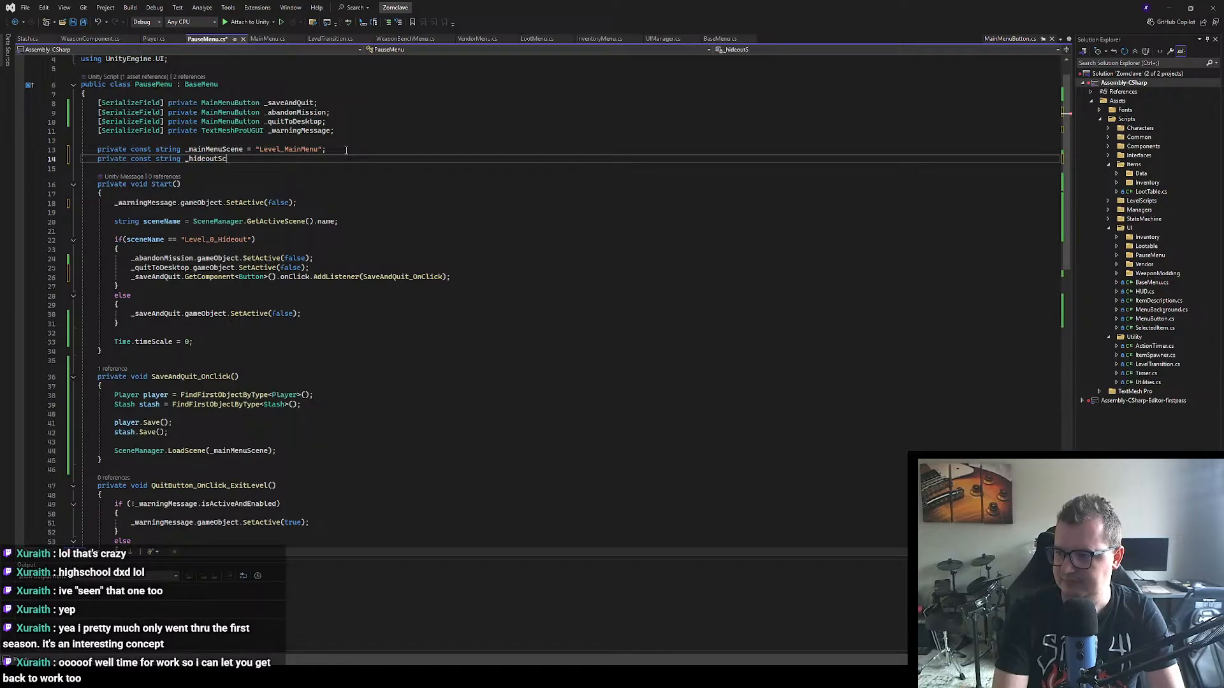
type("ene = \"")
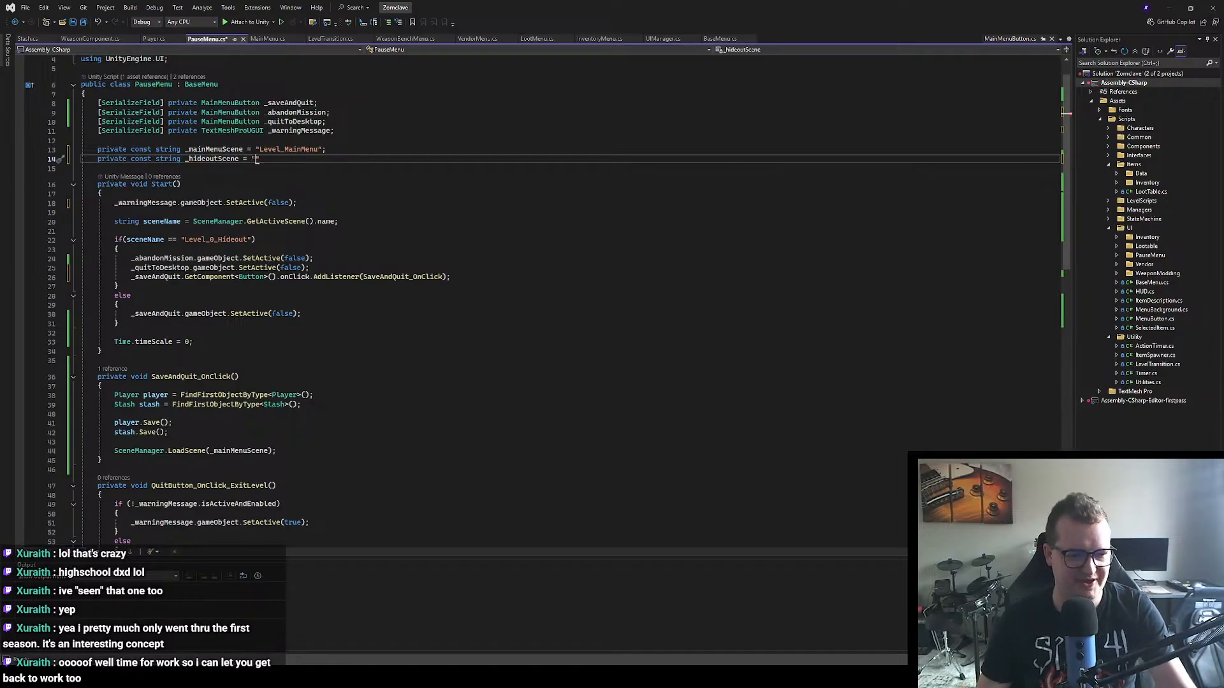
Step: Switch to Unity, search the project assets for "Level" to check the hideout scene's name, and return to Visual Studio
key("alt+Tab")
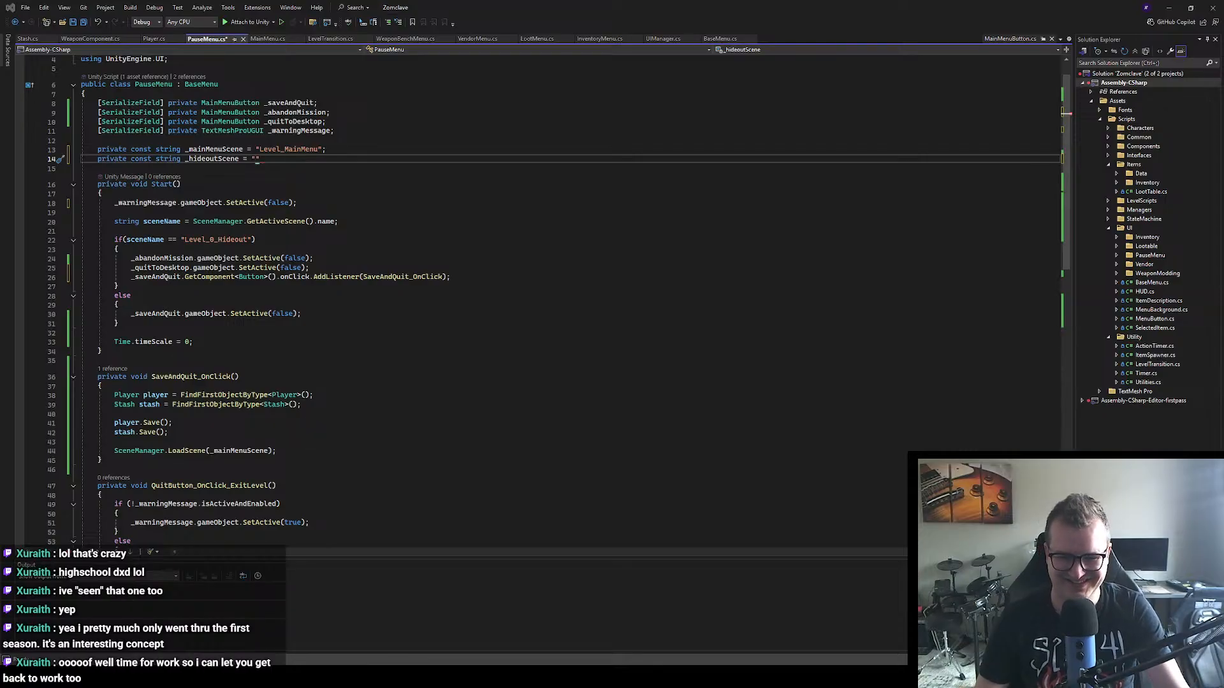
left_click(721, 383)
type("Level")
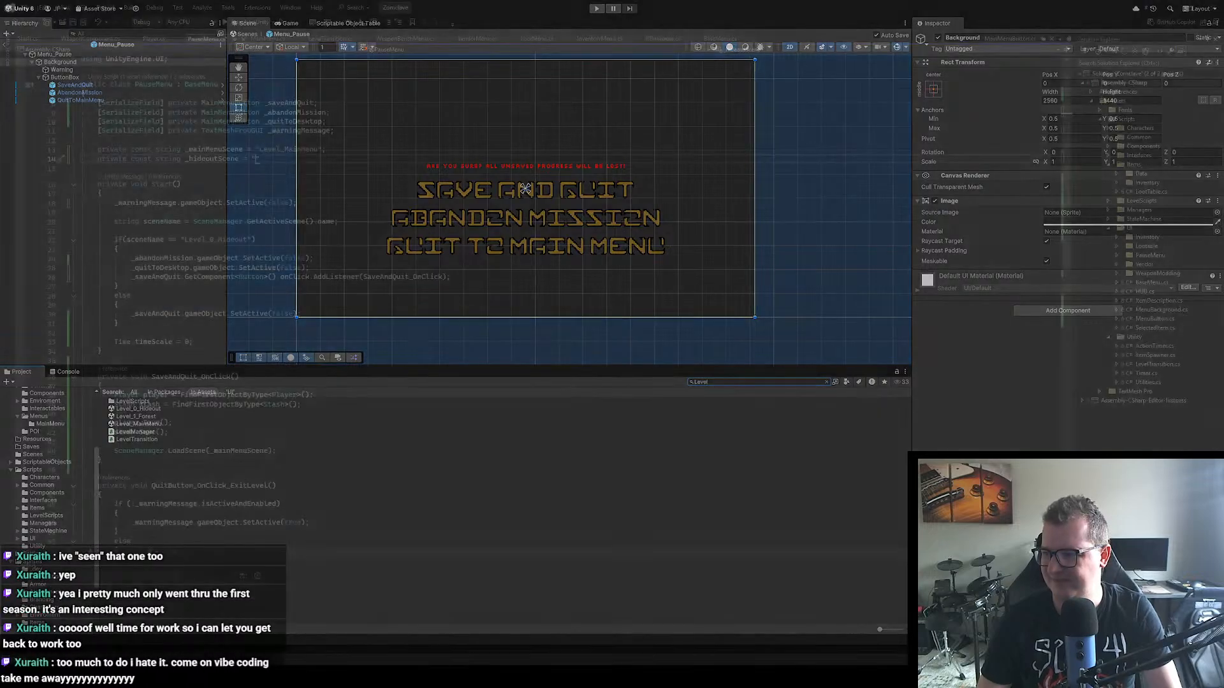
key("alt+Tab")
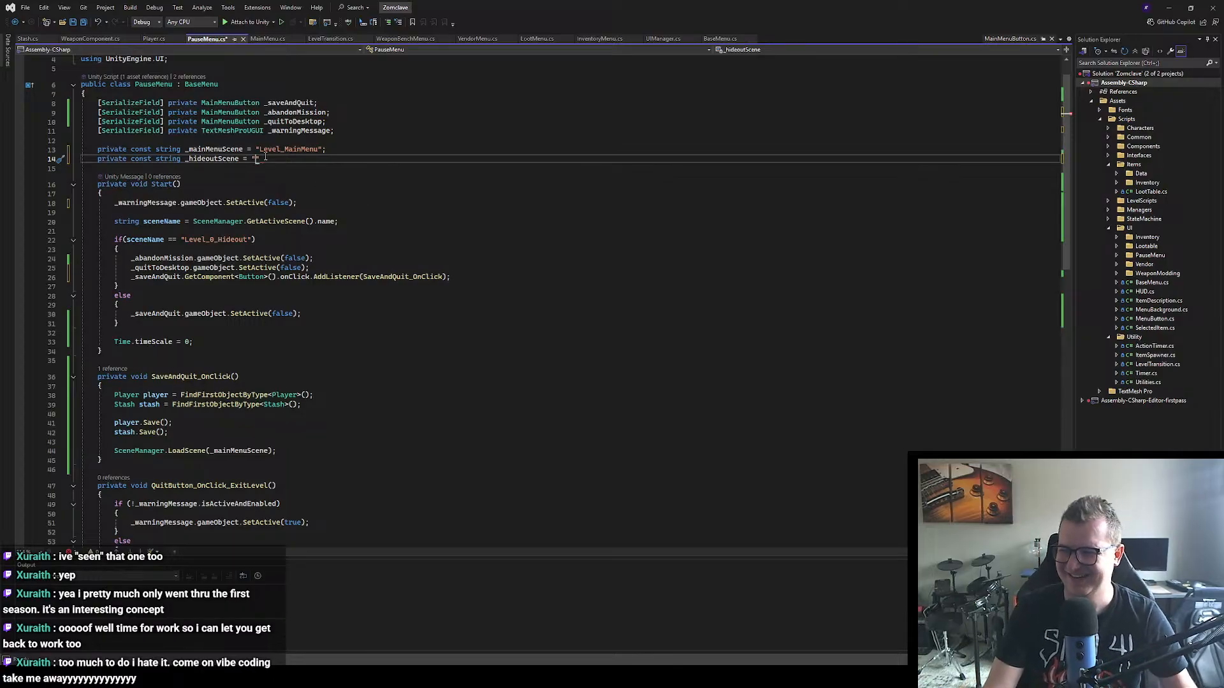
Step: Complete the _hideoutScene constant in PauseMenu.cs with the value "Level_0_Hideout" and end the statement
type("Level_0")
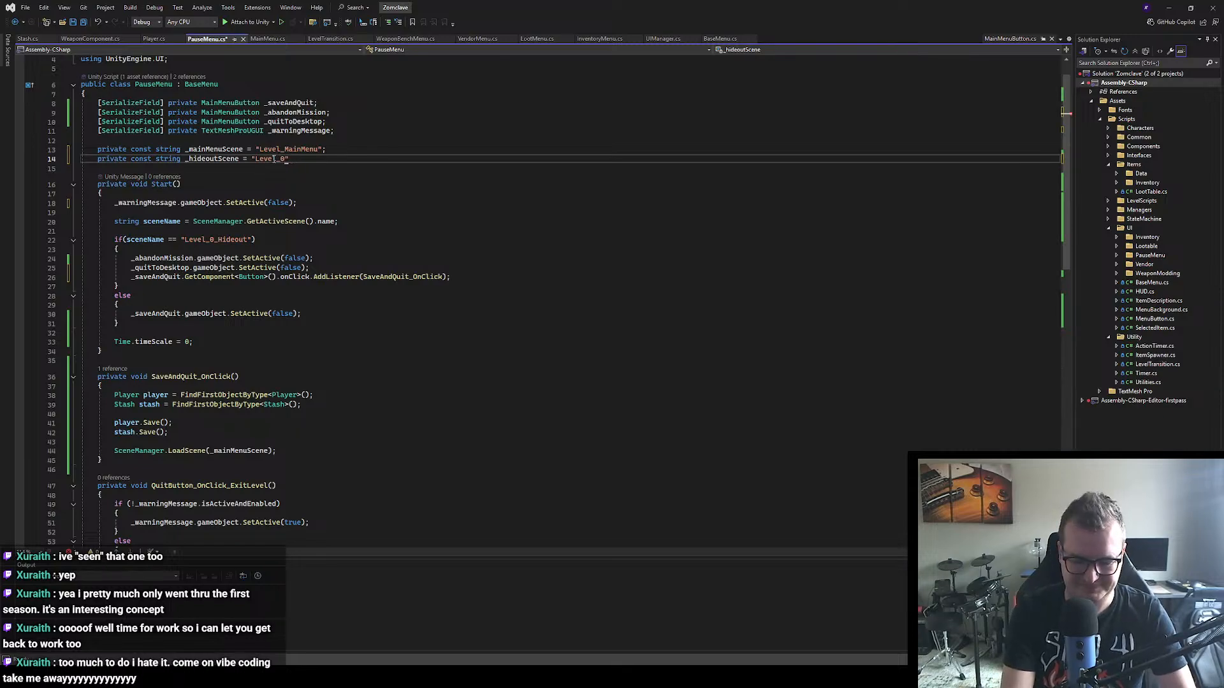
type("_Hideout\"")
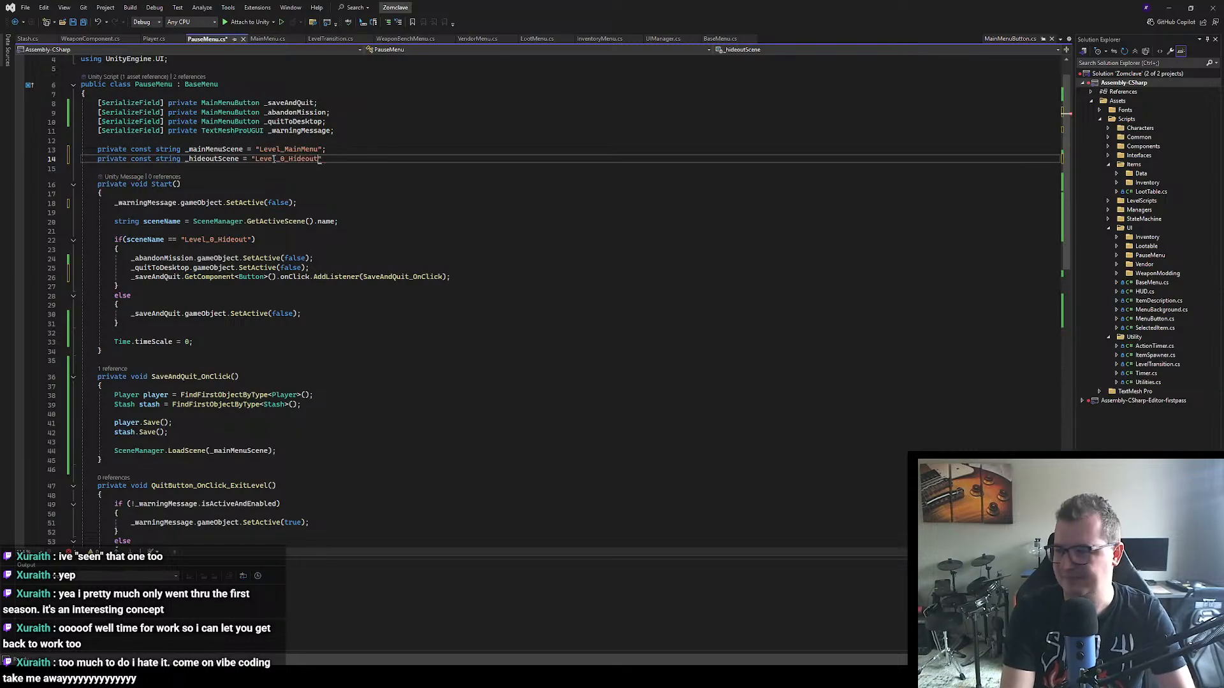
type(";")
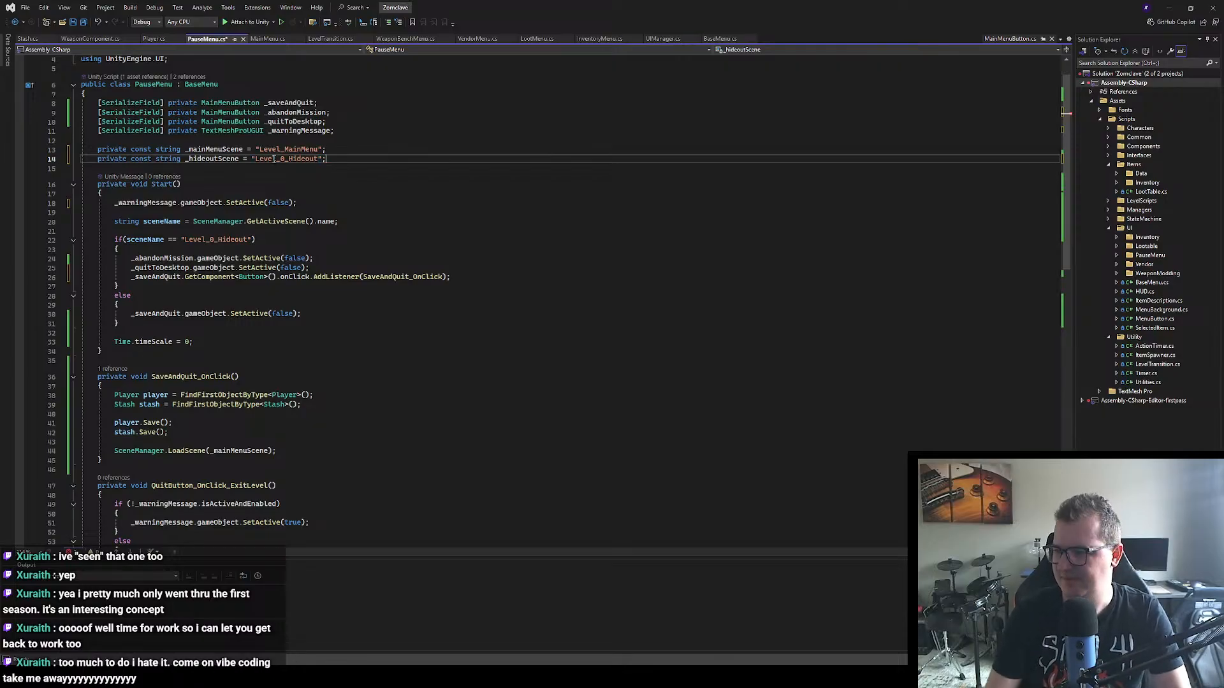
left_click(589, 227)
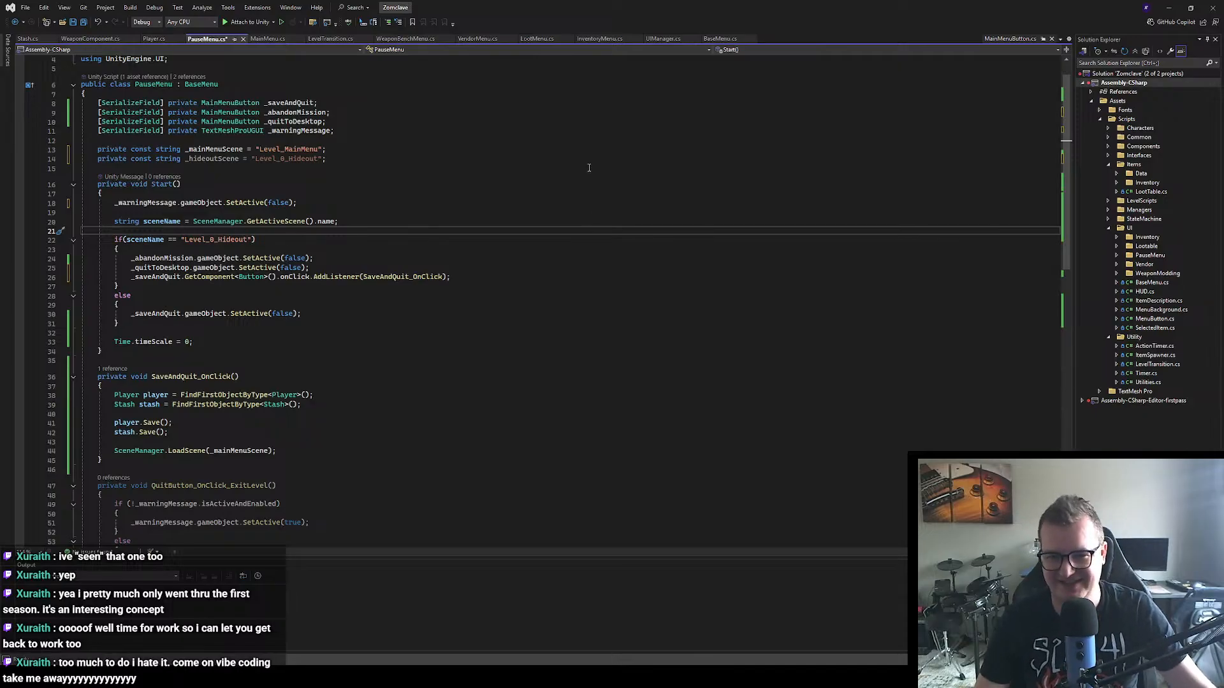
scroll(416, 304, "down", 3)
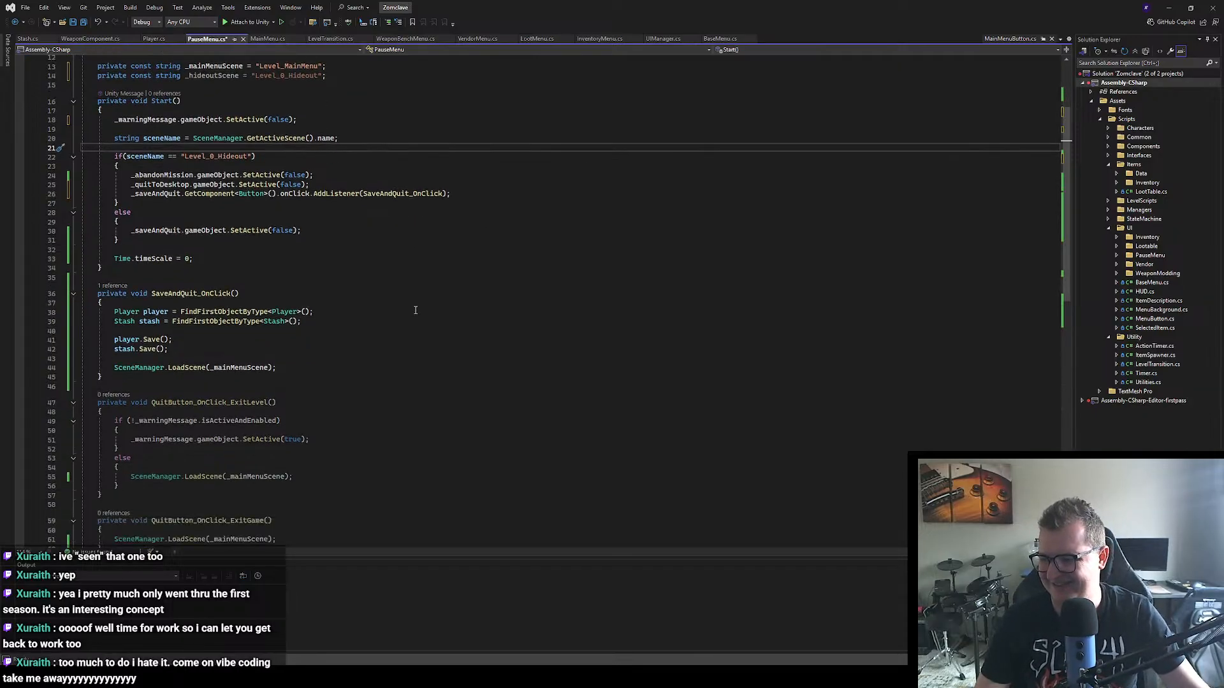
scroll(415, 310, "down", 2)
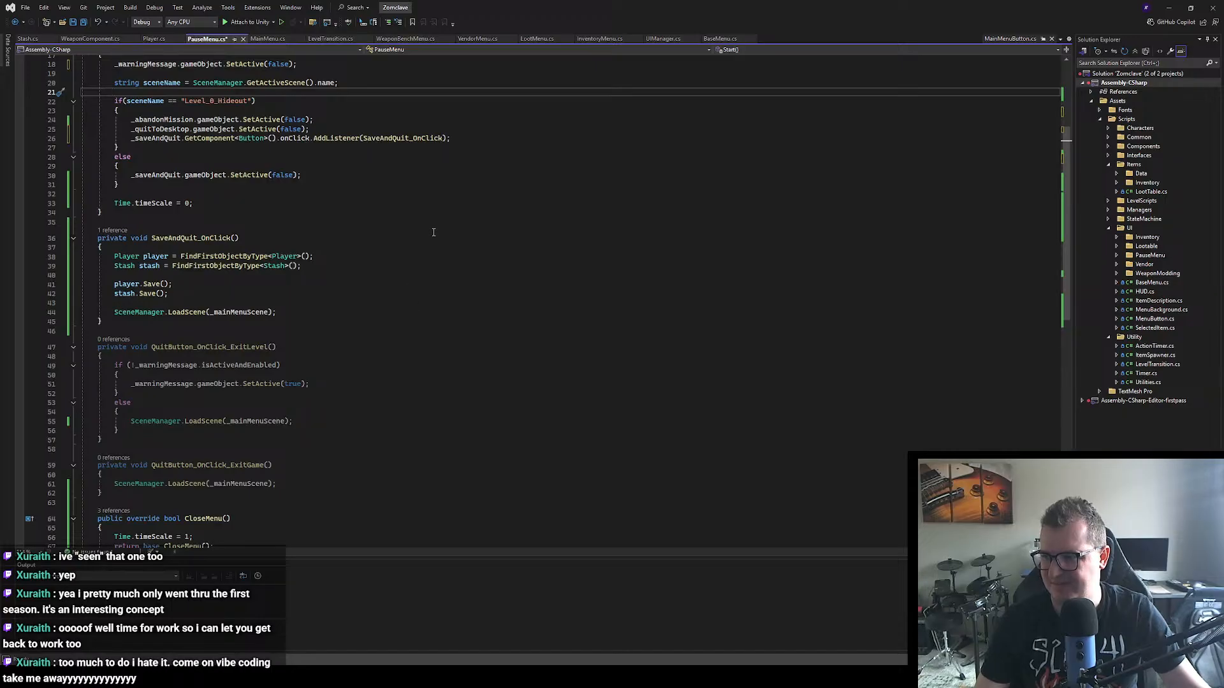
scroll(433, 232, "up", 1)
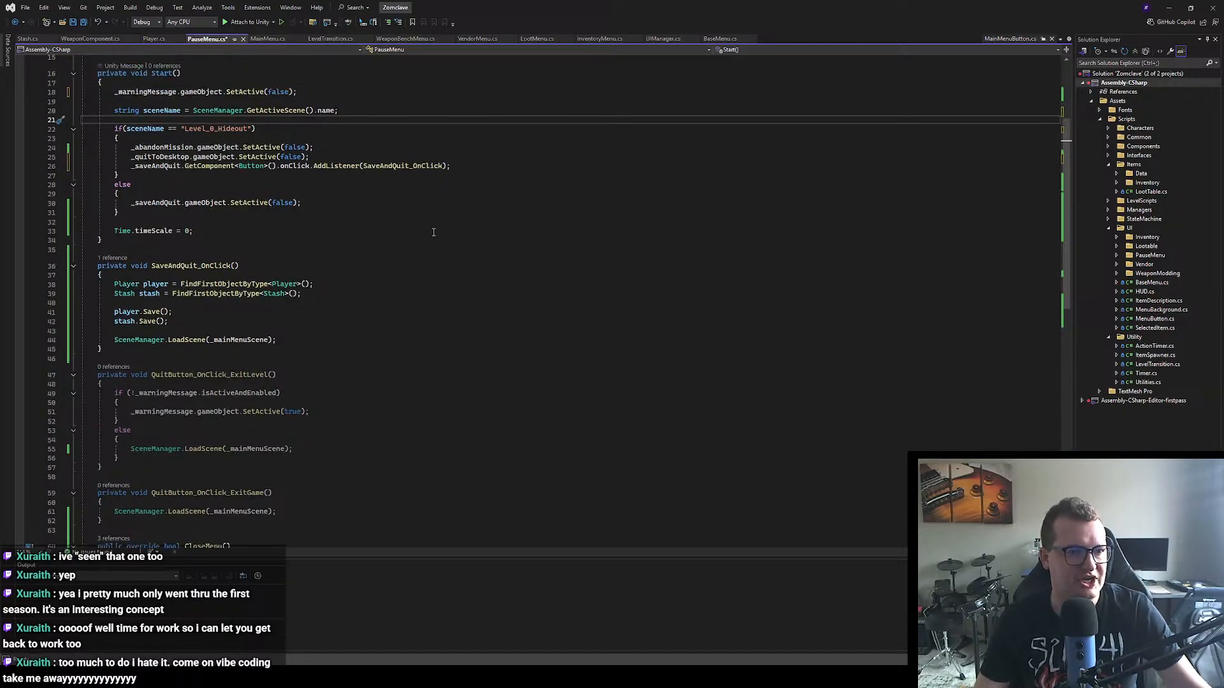